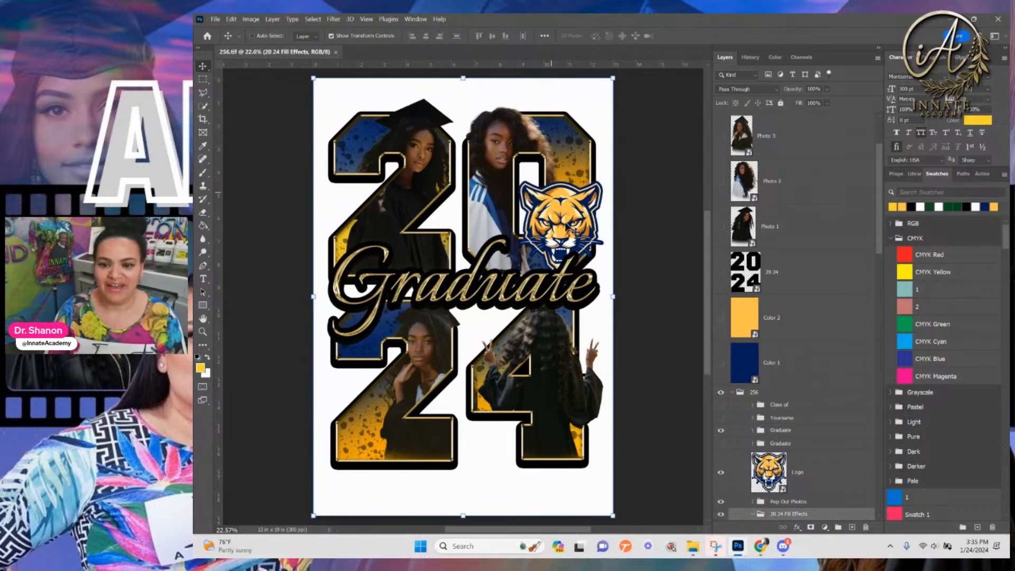
Switch to Discord and copy the newest prompt for a muscular 18-year-old male portrait from the male-grad channel
{"action": "left_click", "coordinate": [783, 548]}
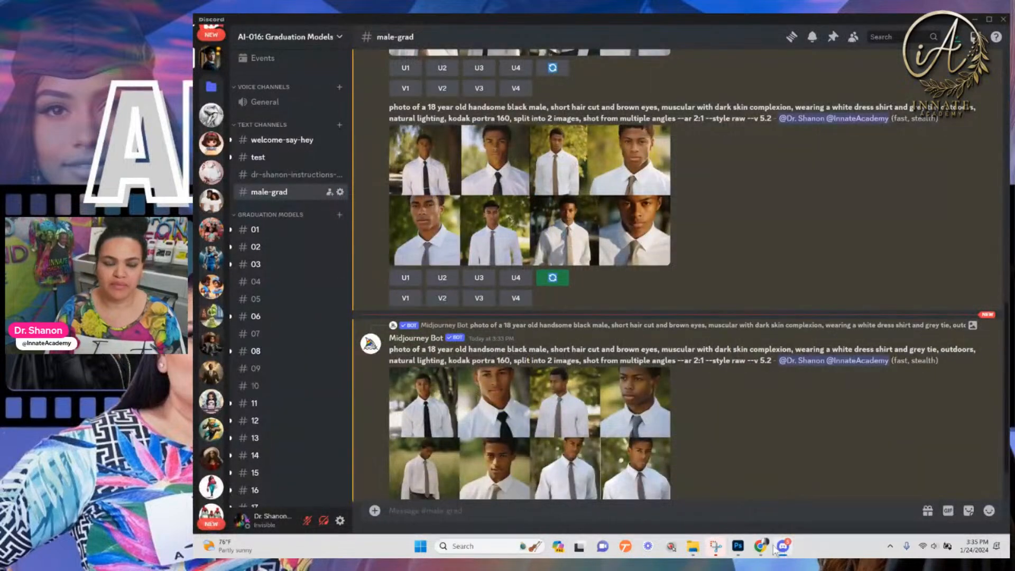
{"action": "scroll", "coordinate": [533, 419], "scroll_direction": "up", "scroll_amount": 4}
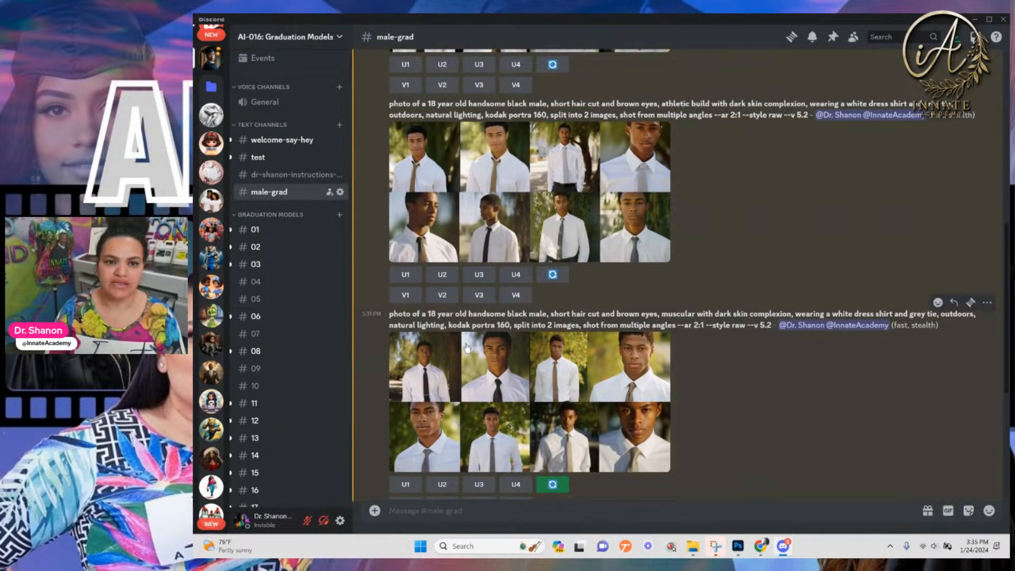
{"action": "scroll", "coordinate": [491, 320], "scroll_direction": "up", "scroll_amount": 1}
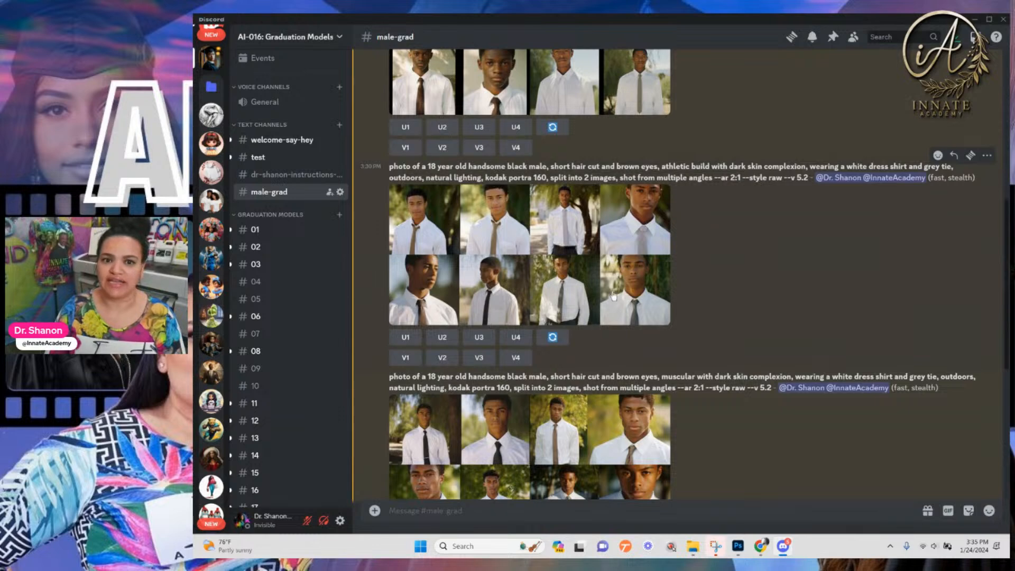
{"action": "scroll", "coordinate": [613, 306], "scroll_direction": "down", "scroll_amount": 2}
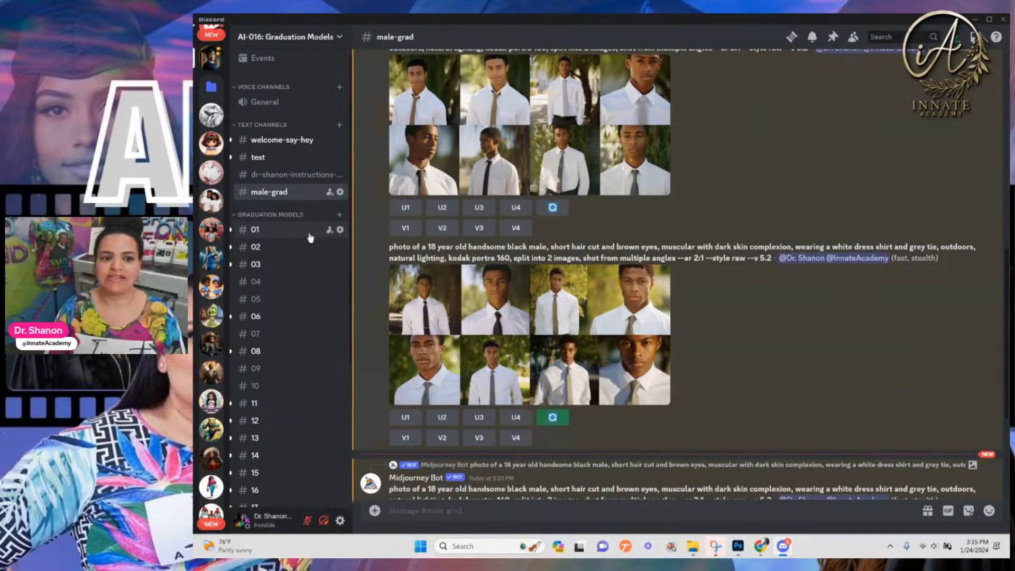
{"action": "scroll", "coordinate": [484, 428], "scroll_direction": "down", "scroll_amount": 2}
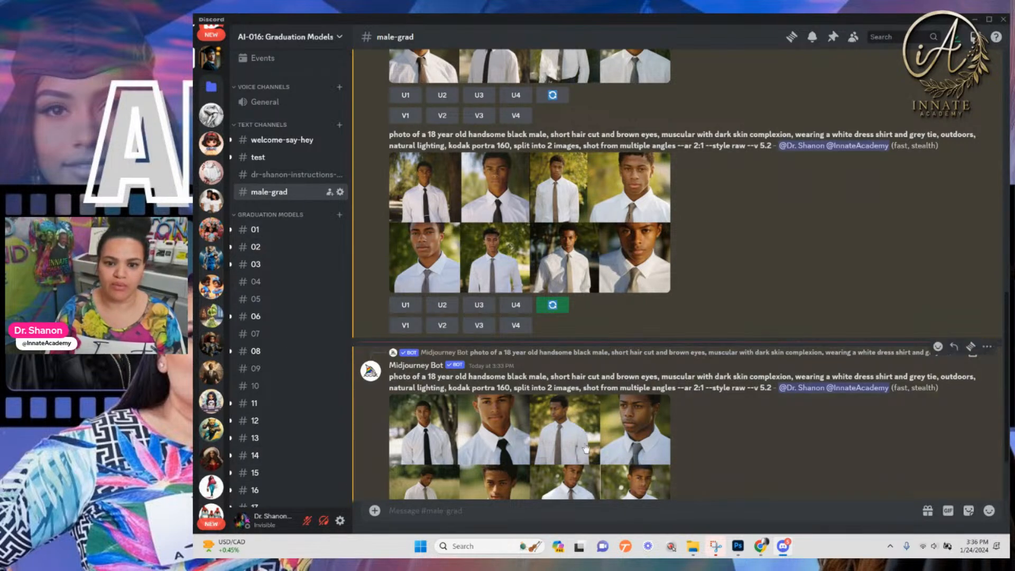
{"action": "scroll", "coordinate": [561, 428], "scroll_direction": "down", "scroll_amount": 2}
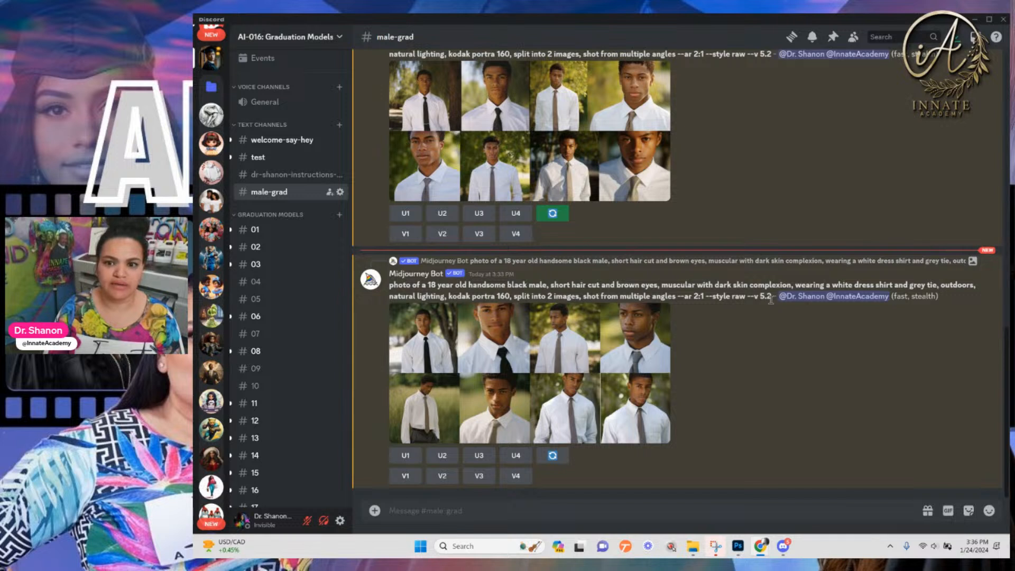
{"action": "left_click_drag", "start_coordinate": [771, 300], "coordinate": [389, 294]}
{"action": "key", "text": "ctrl+c"}
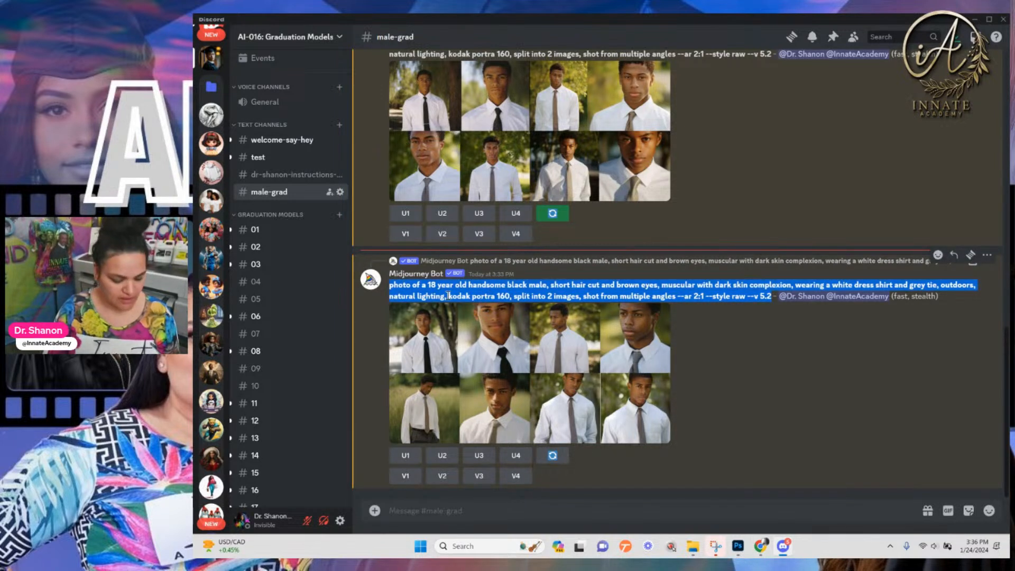
Submit the copied portrait prompt to Midjourney with the /imagine command, keeping "split into 2 images" and --ar 2:1 --style raw --v 5.2
{"action": "left_click", "coordinate": [489, 508]}
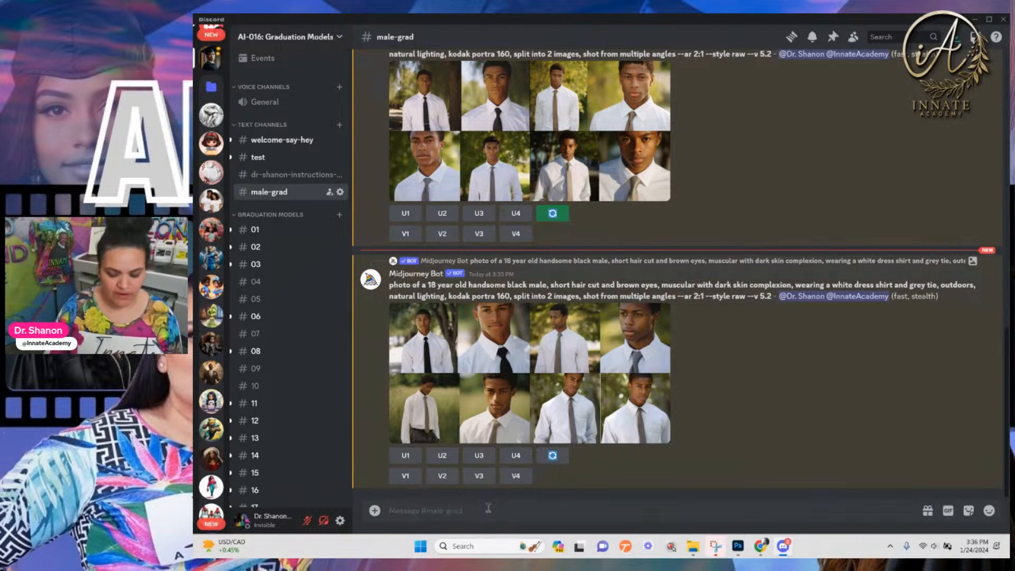
{"action": "type", "text": "/i"}
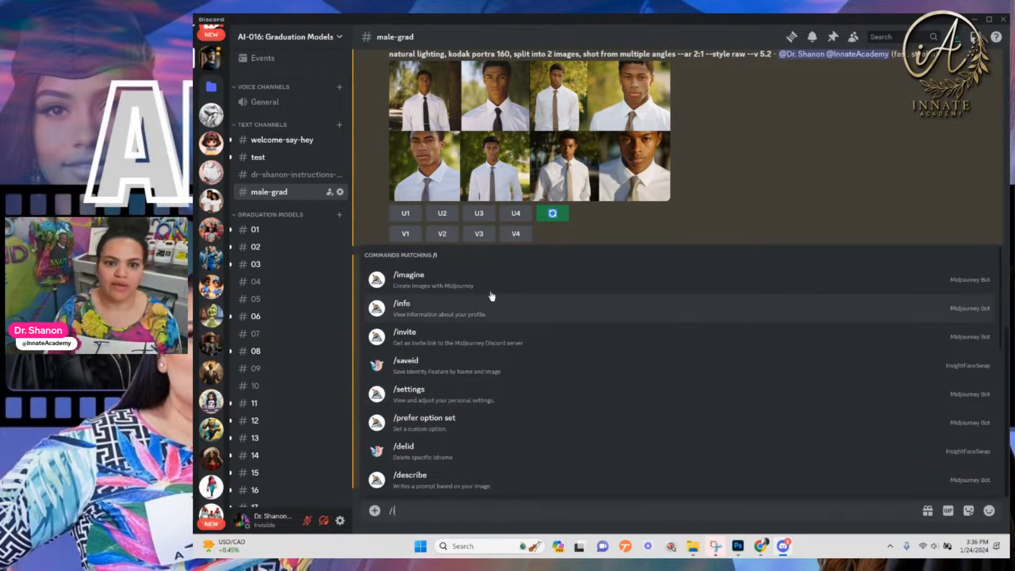
{"action": "left_click", "coordinate": [490, 284]}
{"action": "key", "text": "ctrl+v"}
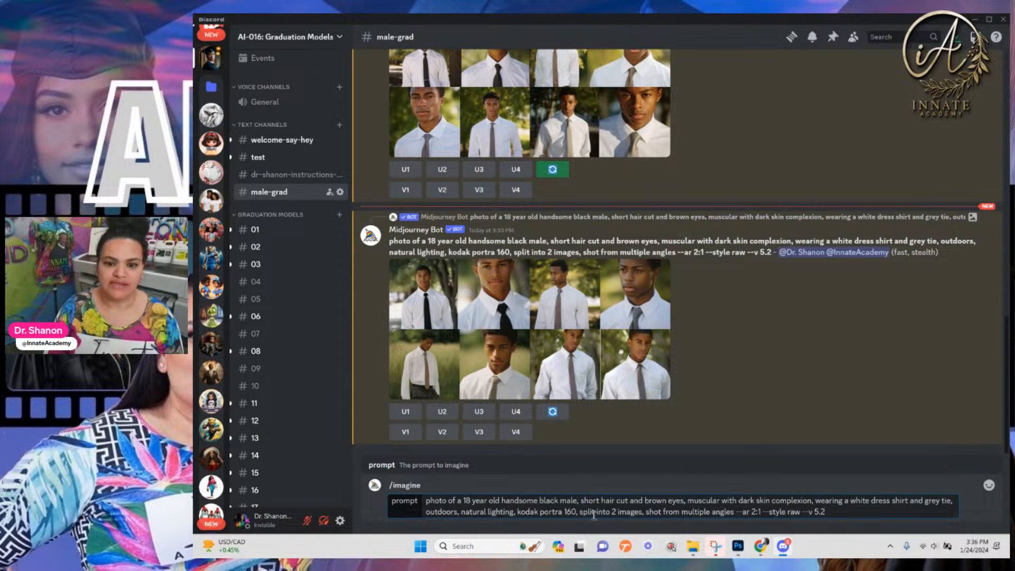
{"action": "left_click_drag", "start_coordinate": [580, 511], "coordinate": [642, 512]}
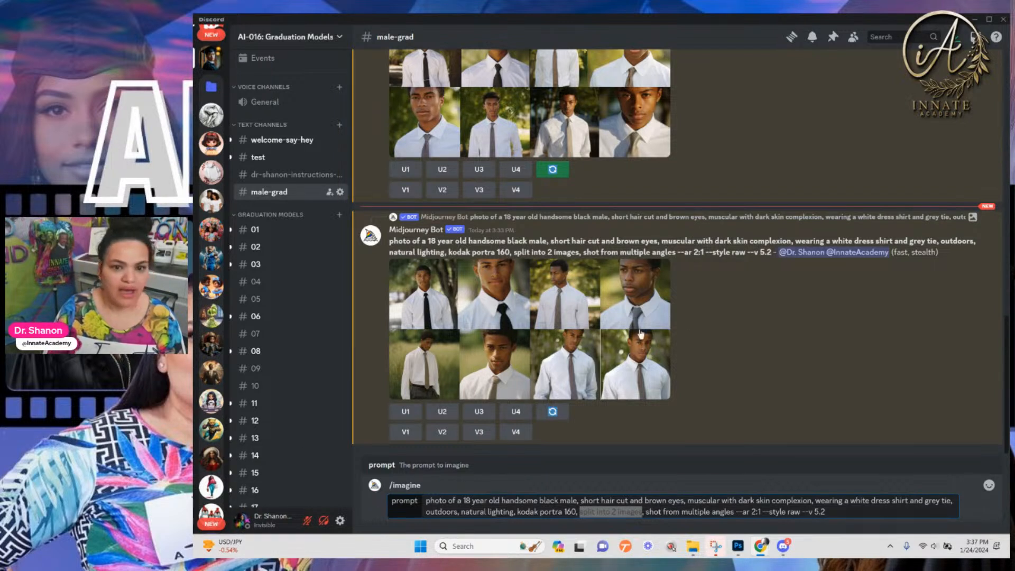
{"action": "left_click", "coordinate": [451, 508]}
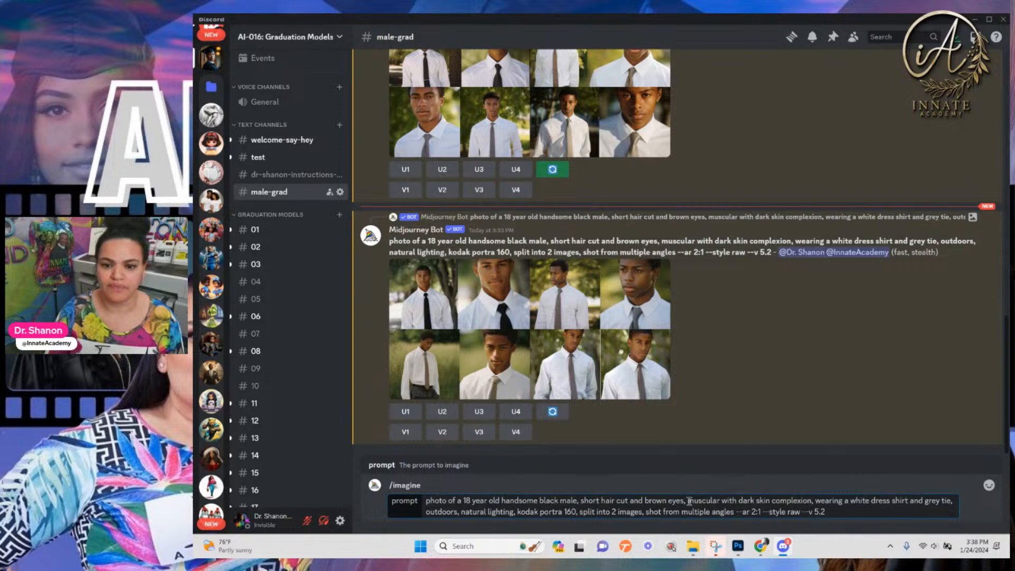
{"action": "left_click", "coordinate": [855, 509]}
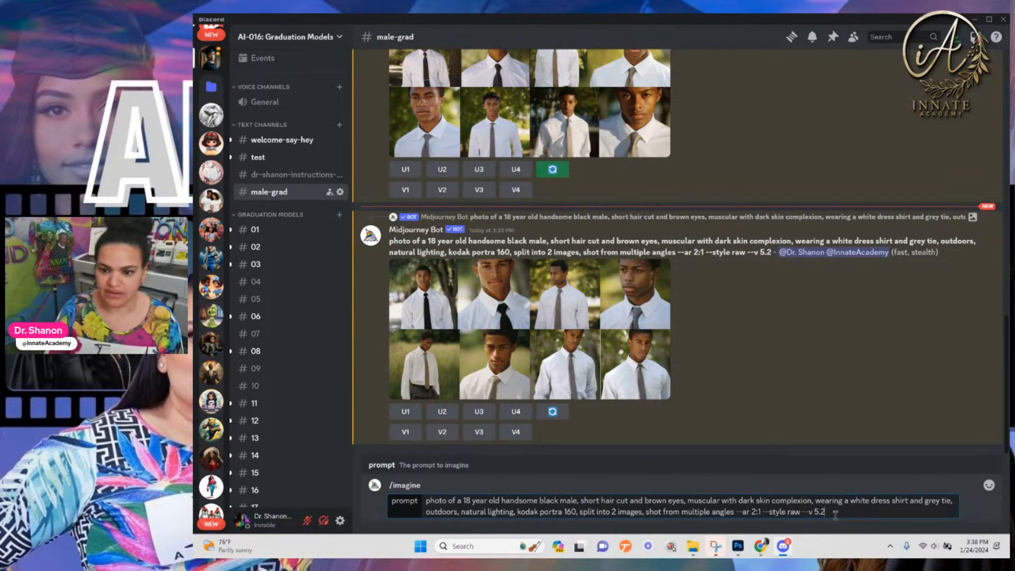
{"action": "key", "text": "Return"}
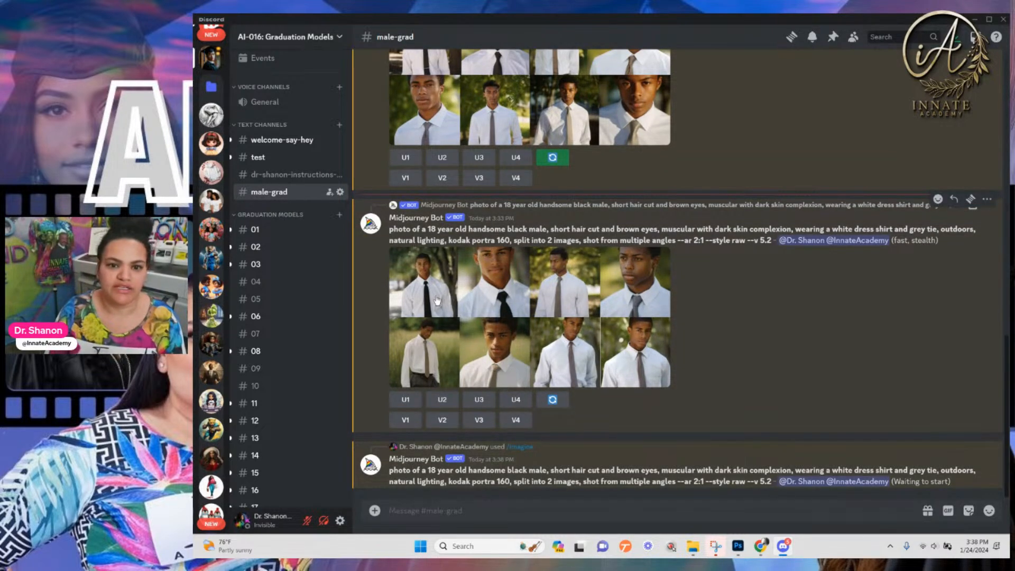
Enlarge the image grid from the "from sudan" prompt and compare it with the athletic build and muscular grids
{"action": "scroll", "coordinate": [443, 297], "scroll_direction": "up", "scroll_amount": 6}
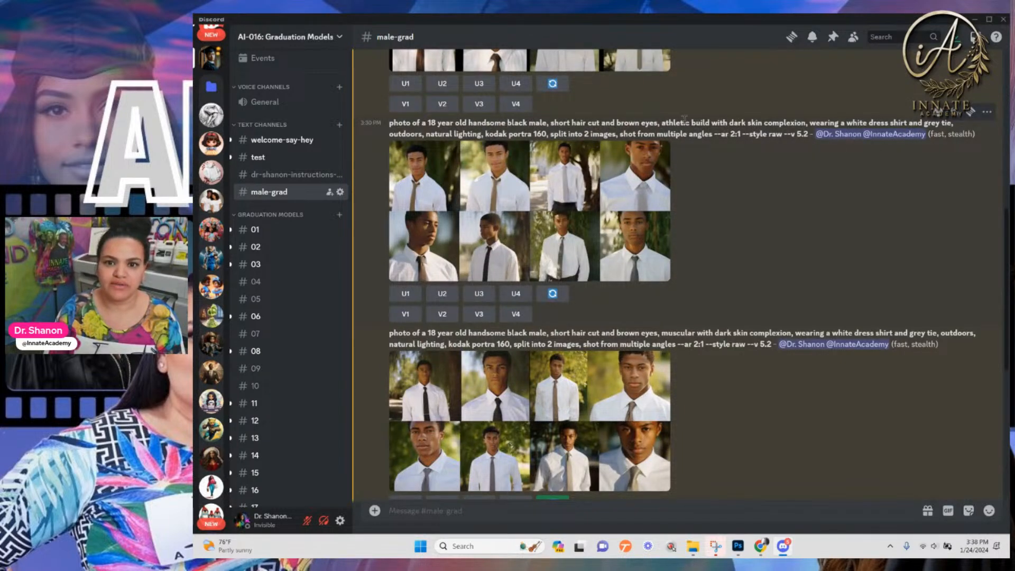
{"action": "scroll", "coordinate": [571, 242], "scroll_direction": "up", "scroll_amount": 5}
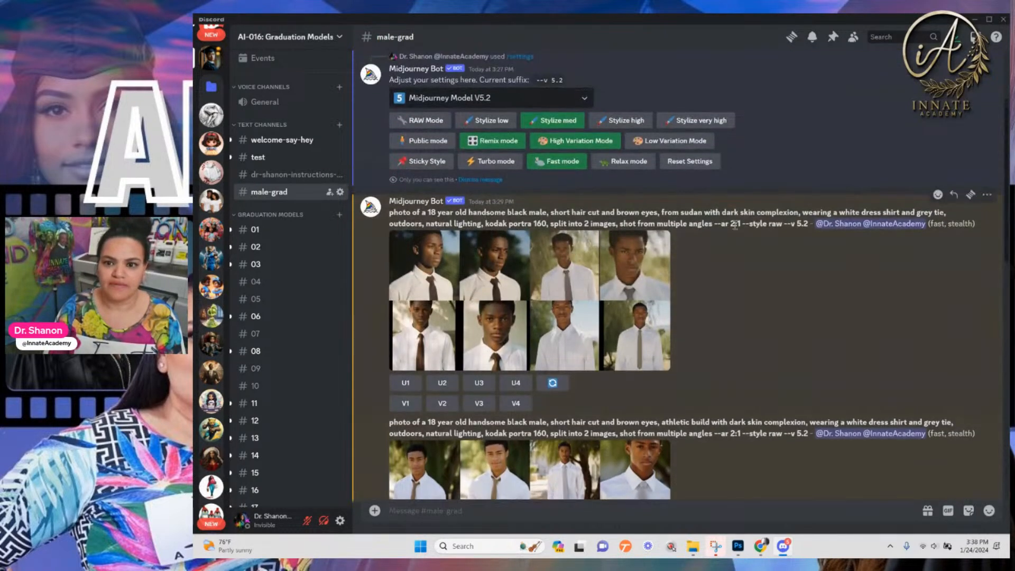
{"action": "left_click", "coordinate": [572, 317]}
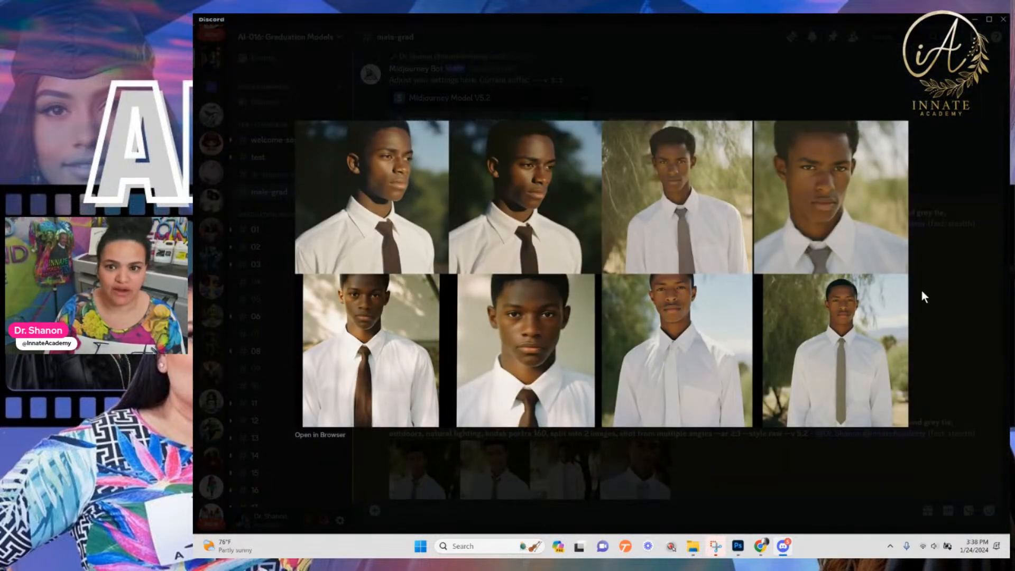
{"action": "left_click", "coordinate": [948, 273]}
{"action": "scroll", "coordinate": [682, 276], "scroll_direction": "down", "scroll_amount": 2}
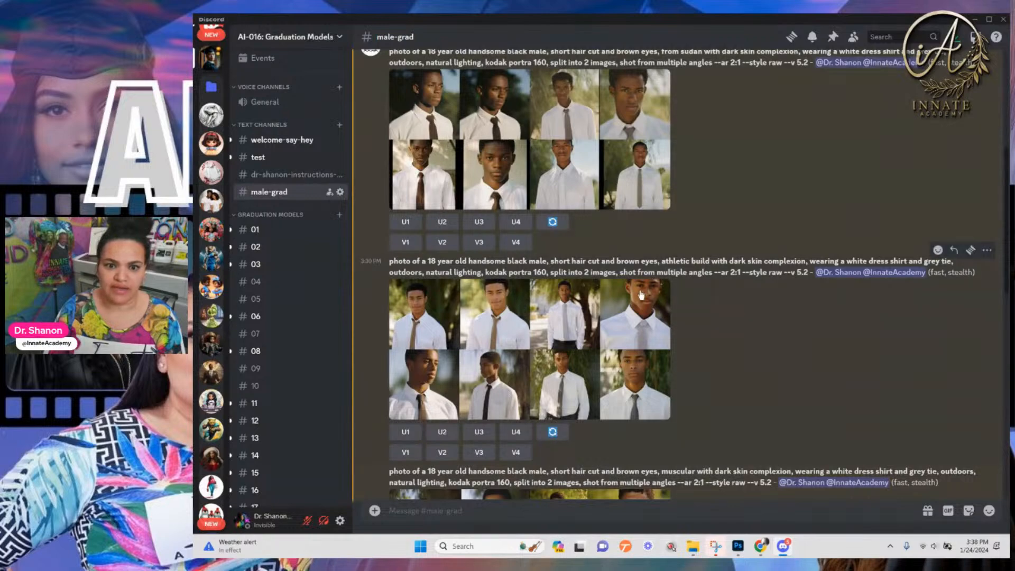
{"action": "scroll", "coordinate": [695, 264], "scroll_direction": "down", "scroll_amount": 3}
{"action": "scroll", "coordinate": [558, 253], "scroll_direction": "down", "scroll_amount": 5}
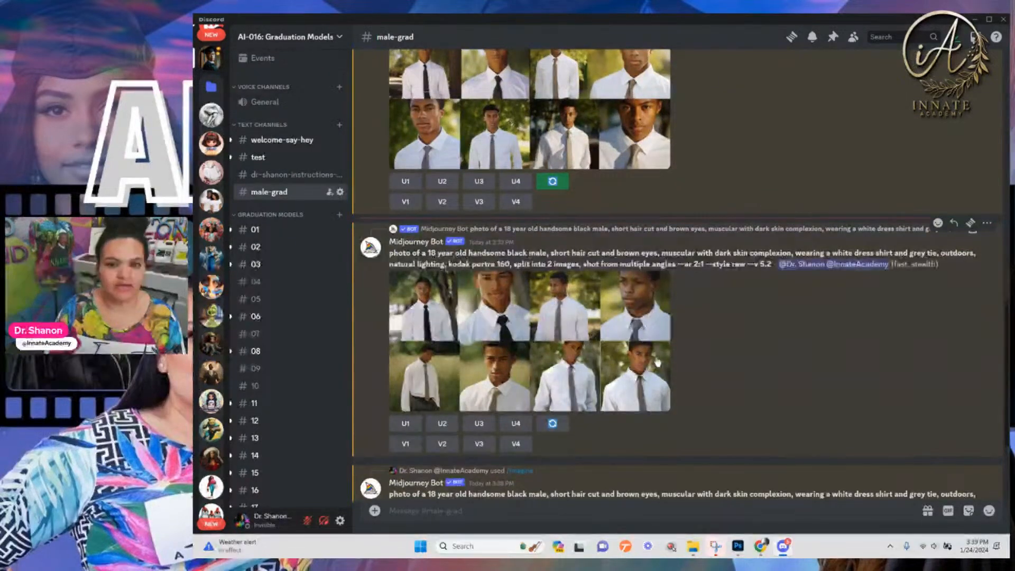
Enlarge the "from sudan" grid again and examine how its paired portraits differ in pose and framing
{"action": "scroll", "coordinate": [608, 328], "scroll_direction": "up", "scroll_amount": 5}
{"action": "scroll", "coordinate": [636, 254], "scroll_direction": "up", "scroll_amount": 4}
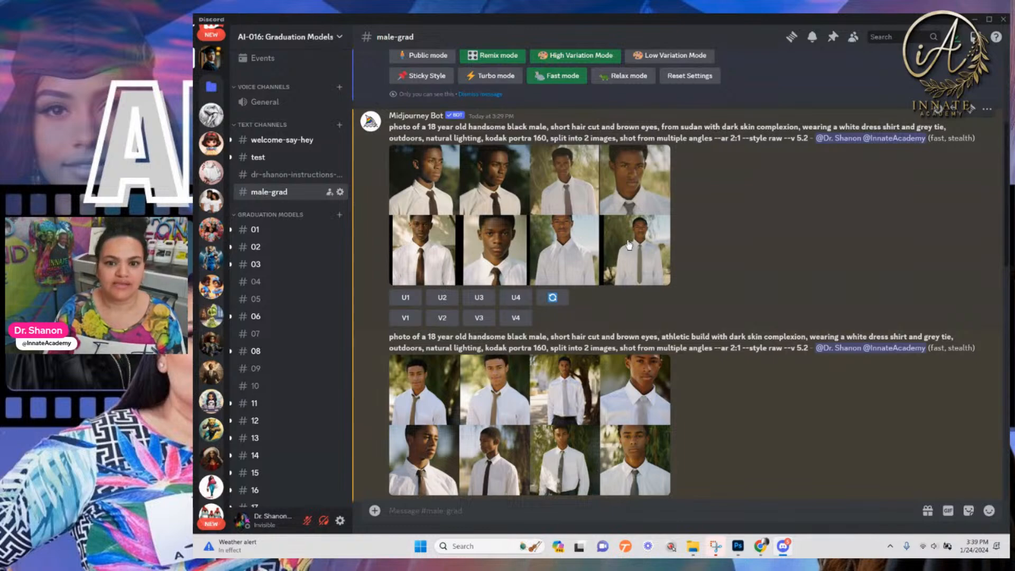
{"action": "left_click", "coordinate": [628, 243]}
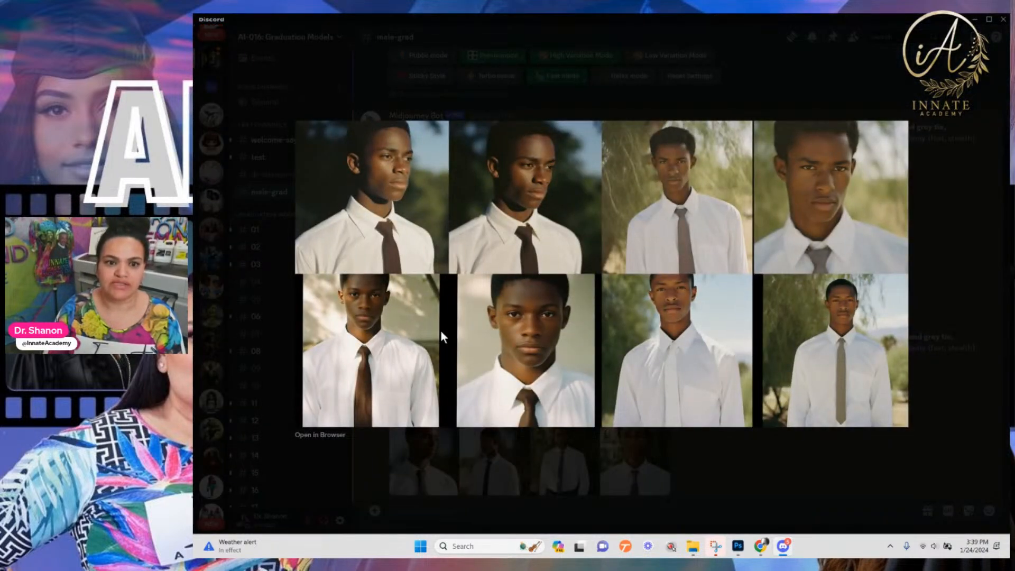
{"action": "left_click", "coordinate": [951, 284]}
{"action": "scroll", "coordinate": [766, 177], "scroll_direction": "down", "scroll_amount": 3}
{"action": "scroll", "coordinate": [766, 177], "scroll_direction": "up", "scroll_amount": 2}
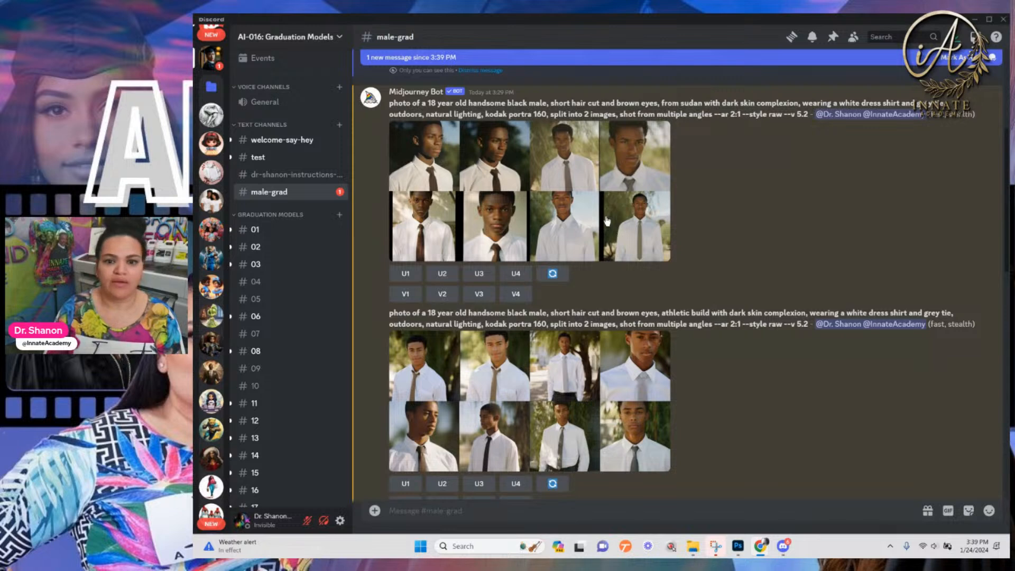
Find the newly generated muscular portrait grid at the end of the channel and inspect it enlarged
{"action": "scroll", "coordinate": [588, 314], "scroll_direction": "down", "scroll_amount": 1}
{"action": "scroll", "coordinate": [544, 268], "scroll_direction": "down", "scroll_amount": 2}
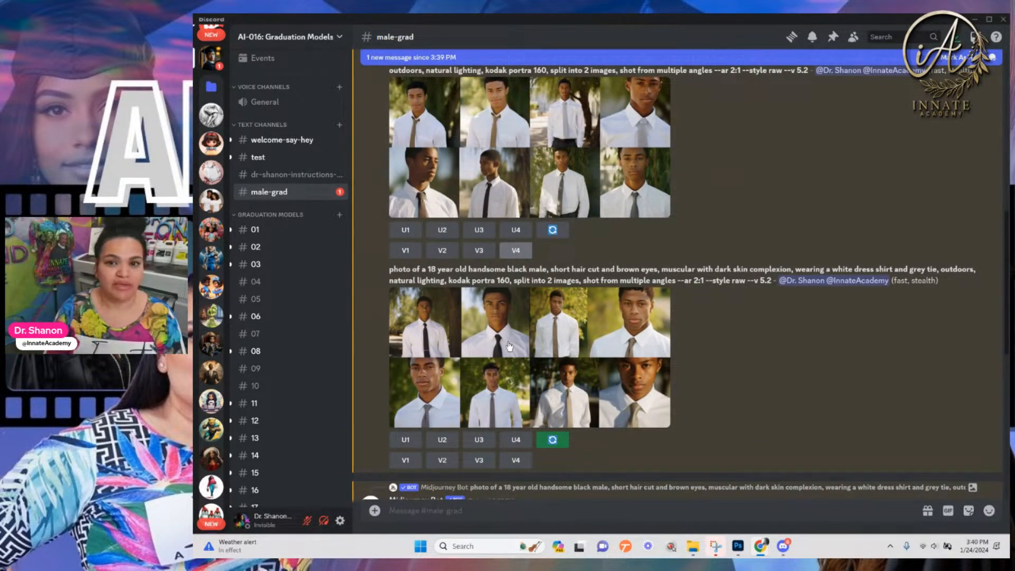
{"action": "scroll", "coordinate": [509, 346], "scroll_direction": "down", "scroll_amount": 5}
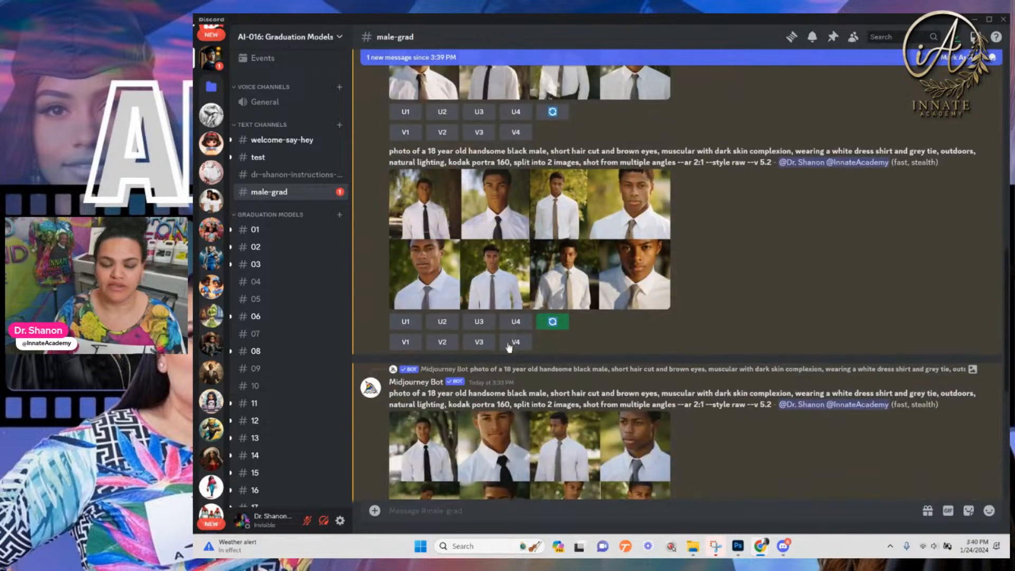
{"action": "scroll", "coordinate": [508, 343], "scroll_direction": "down", "scroll_amount": 4}
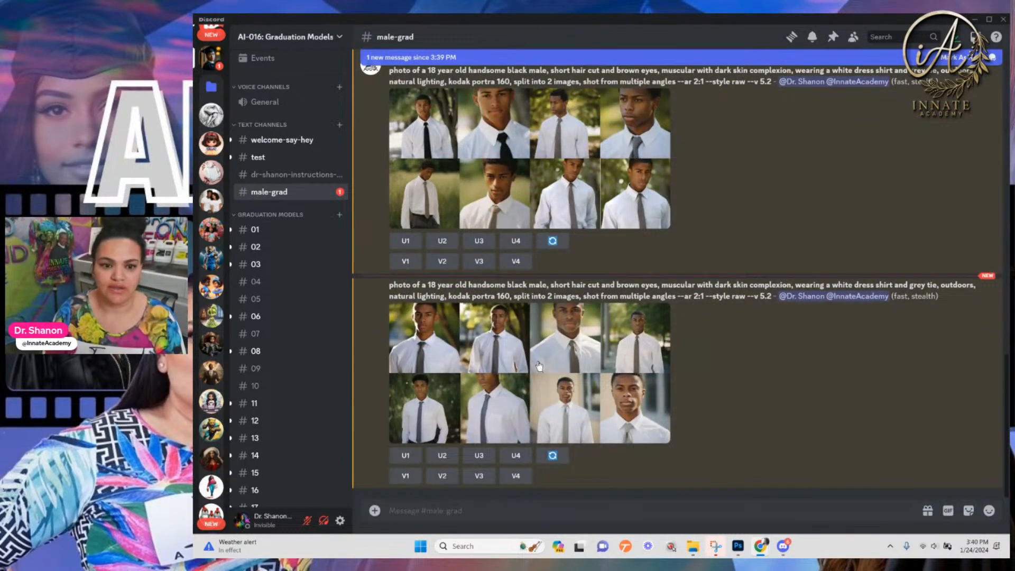
{"action": "left_click", "coordinate": [564, 339]}
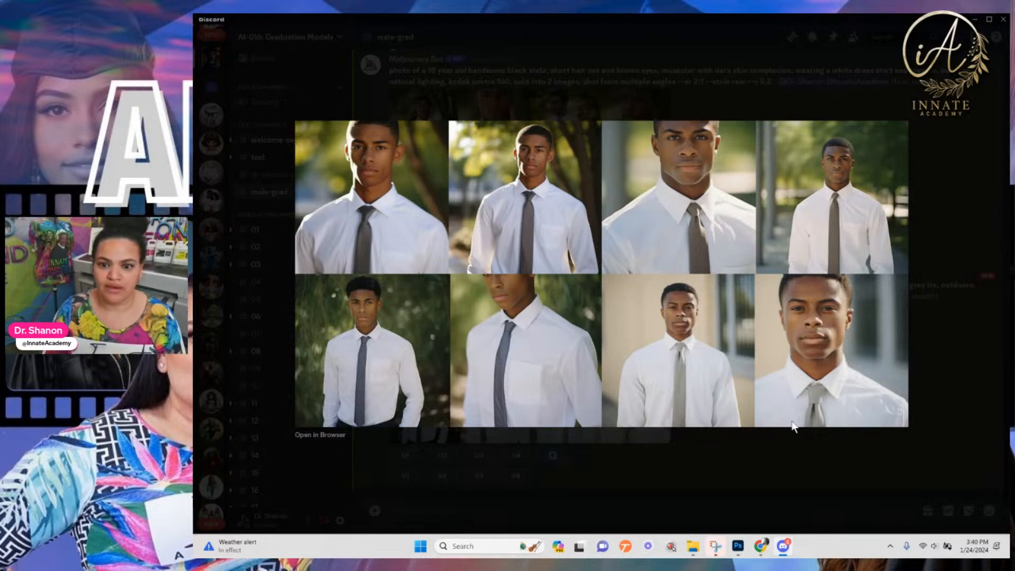
{"action": "left_click", "coordinate": [774, 466]}
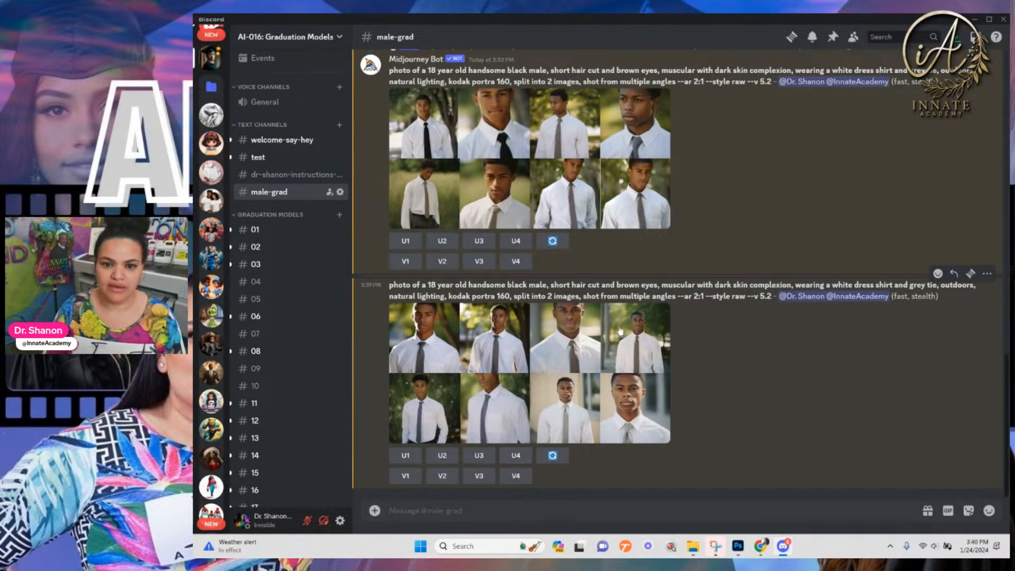
Upscale the second image of the newest grid and view the upscaled two-portrait result enlarged
{"action": "left_click", "coordinate": [445, 458]}
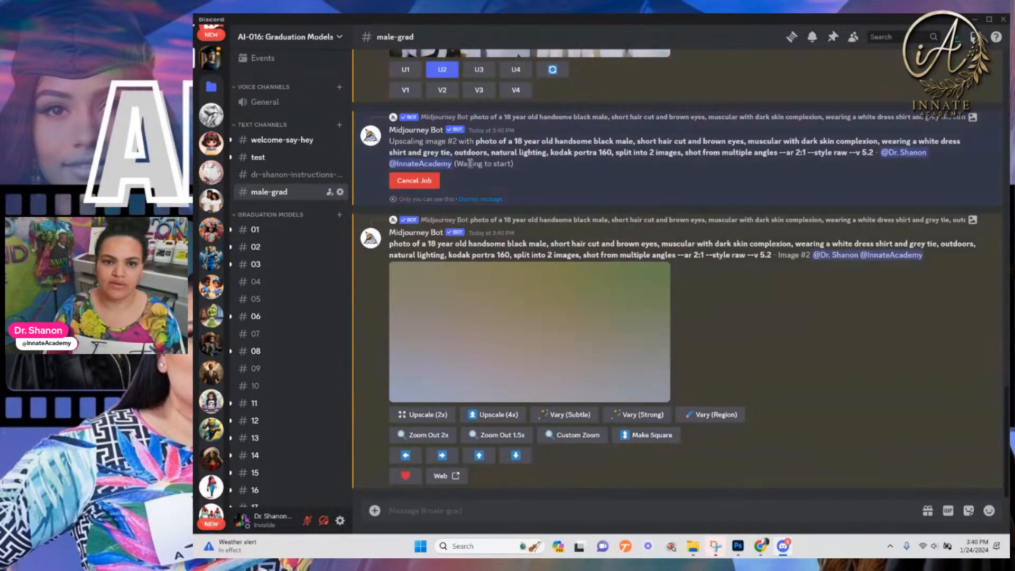
{"action": "scroll", "coordinate": [468, 293], "scroll_direction": "up", "scroll_amount": 8}
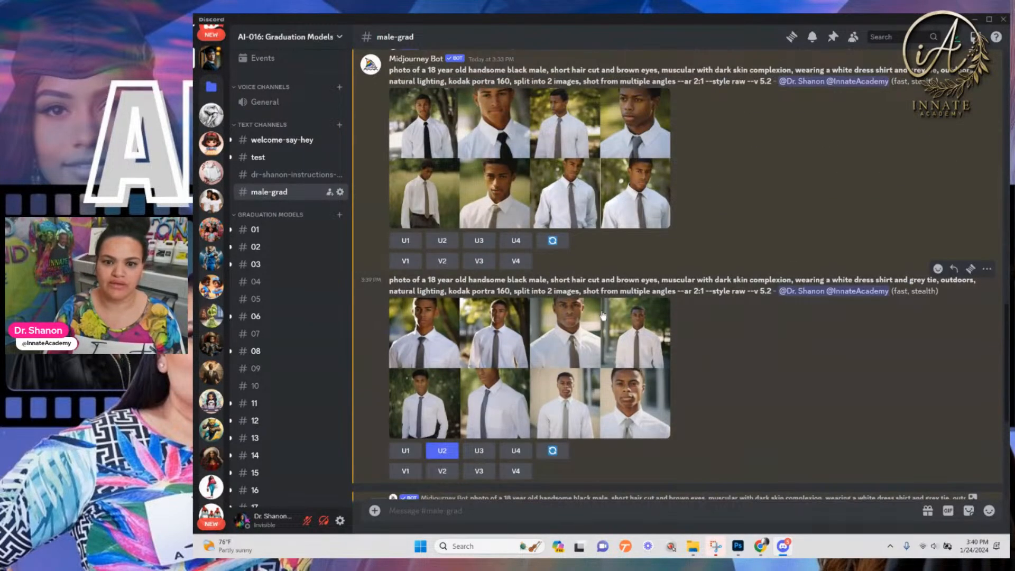
{"action": "scroll", "coordinate": [594, 399], "scroll_direction": "down", "scroll_amount": 5}
{"action": "scroll", "coordinate": [576, 404], "scroll_direction": "down", "scroll_amount": 1}
{"action": "left_click", "coordinate": [564, 390]}
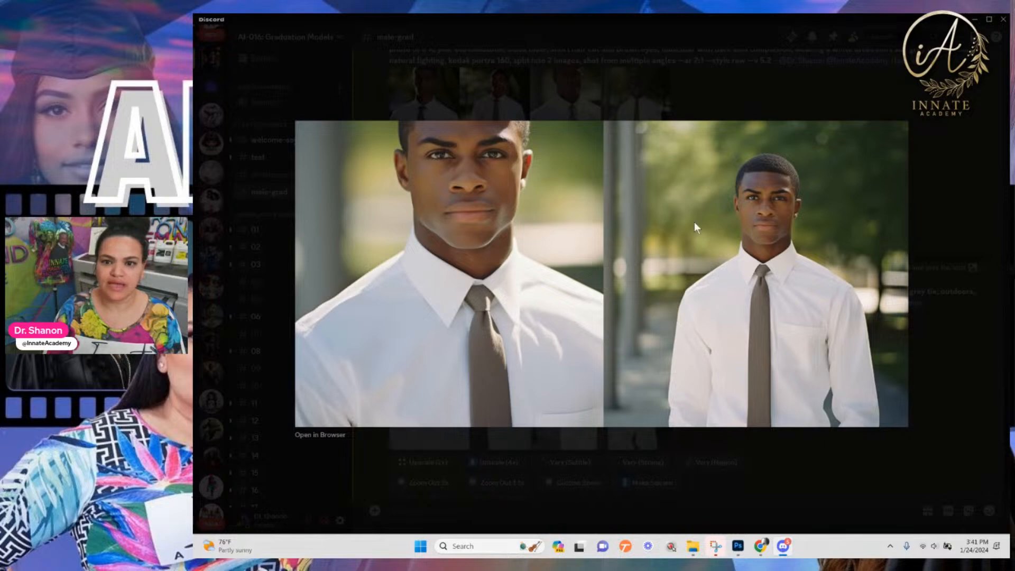
{"action": "left_click", "coordinate": [828, 460]}
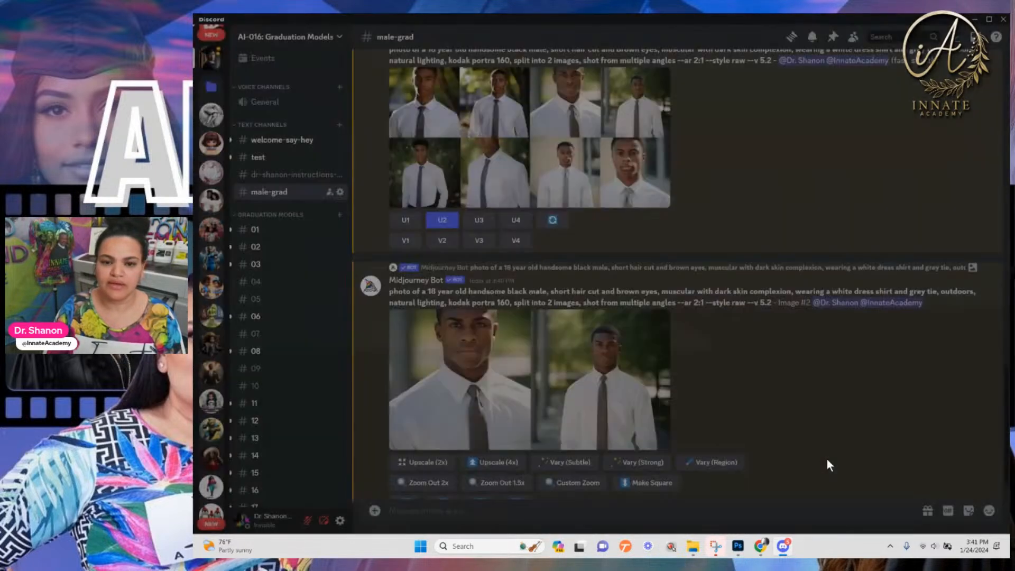
{"action": "scroll", "coordinate": [585, 385], "scroll_direction": "down", "scroll_amount": 1}
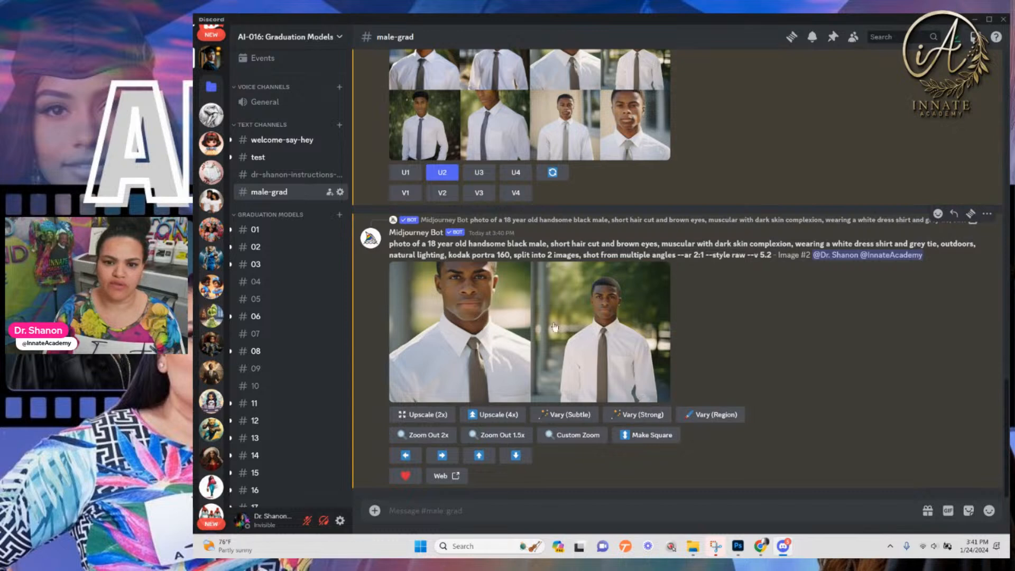
Request two sets of Vary (Strong) variations of the upscaled two-portrait image, leaving the remix prompt unchanged
{"action": "left_click", "coordinate": [637, 415]}
{"action": "left_click", "coordinate": [701, 344]}
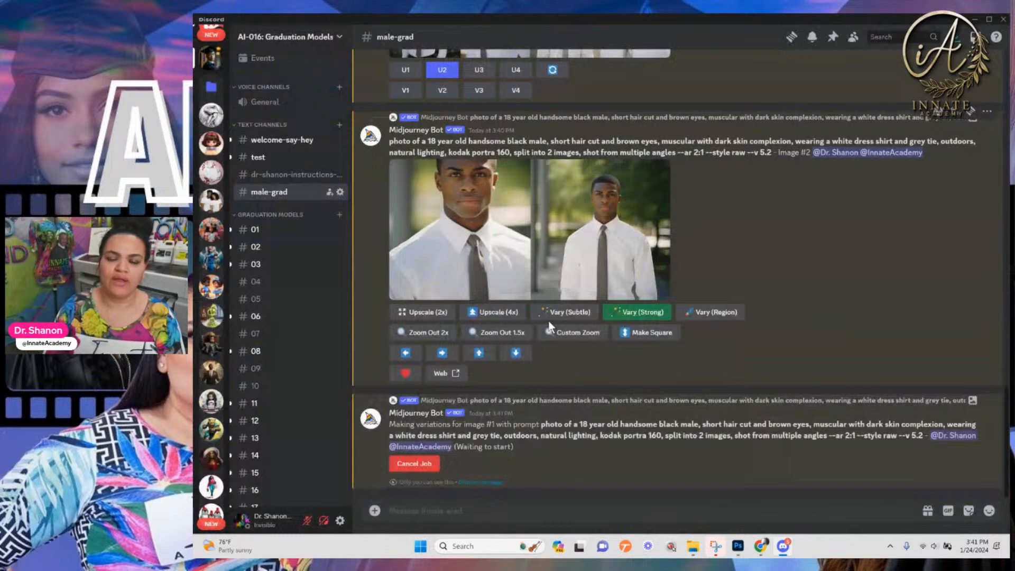
{"action": "left_click", "coordinate": [644, 313]}
{"action": "left_click", "coordinate": [693, 341]}
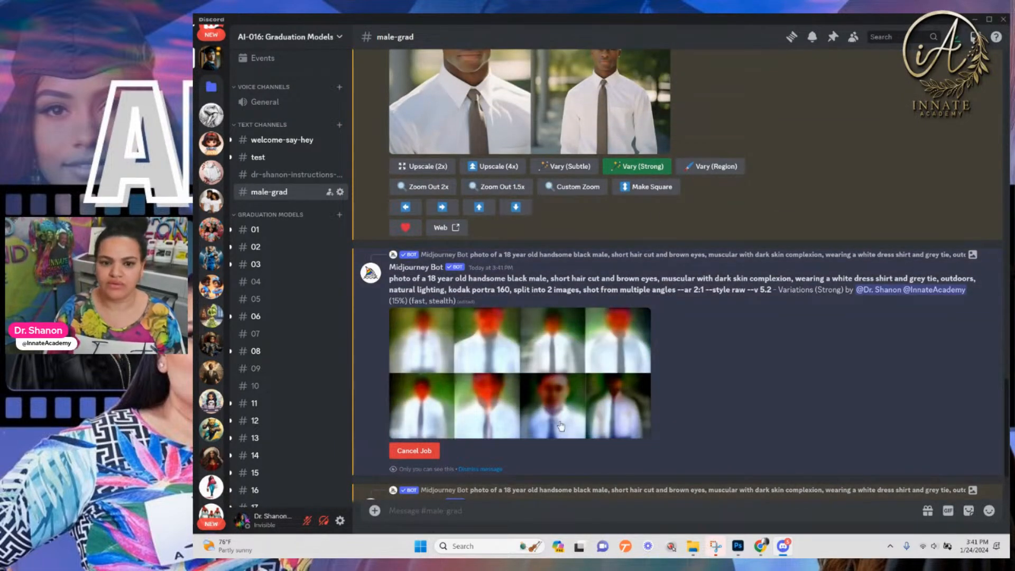
{"action": "scroll", "coordinate": [573, 371], "scroll_direction": "up", "scroll_amount": 2}
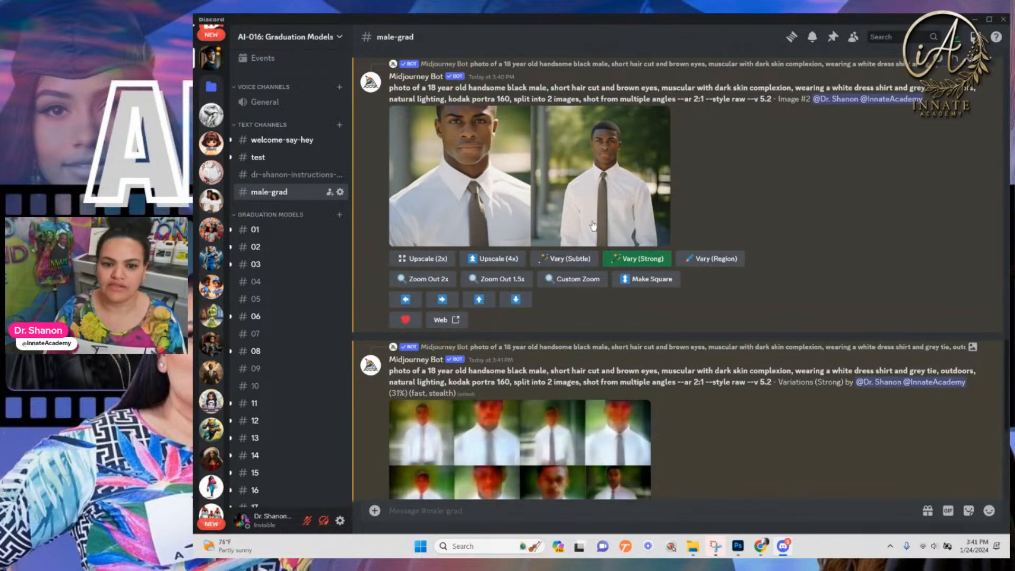
Open Vary (Region) for the upscaled two-portrait image and lasso the whole face of the close-up portrait
{"action": "left_click", "coordinate": [708, 260]}
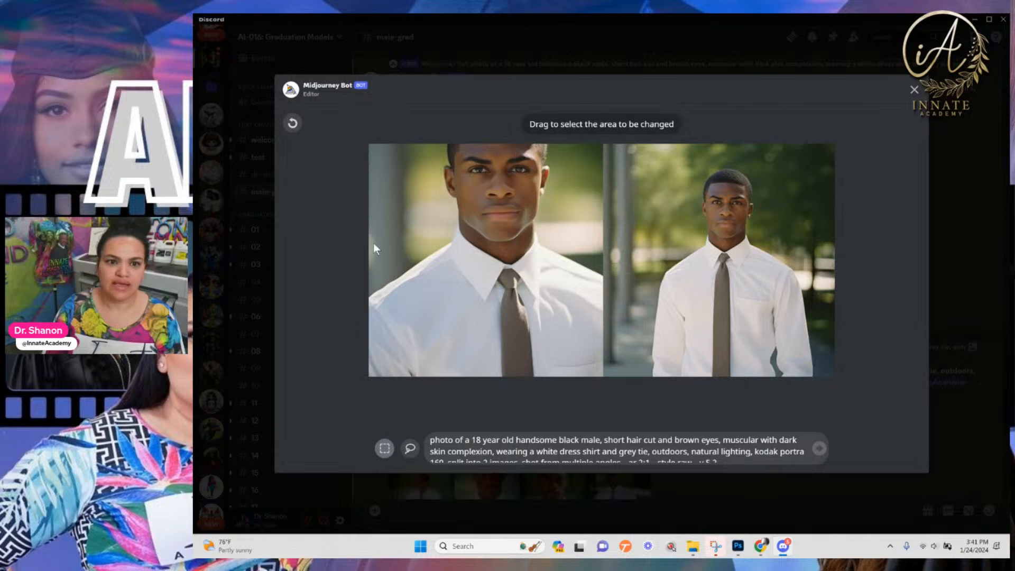
{"action": "left_click", "coordinate": [411, 455]}
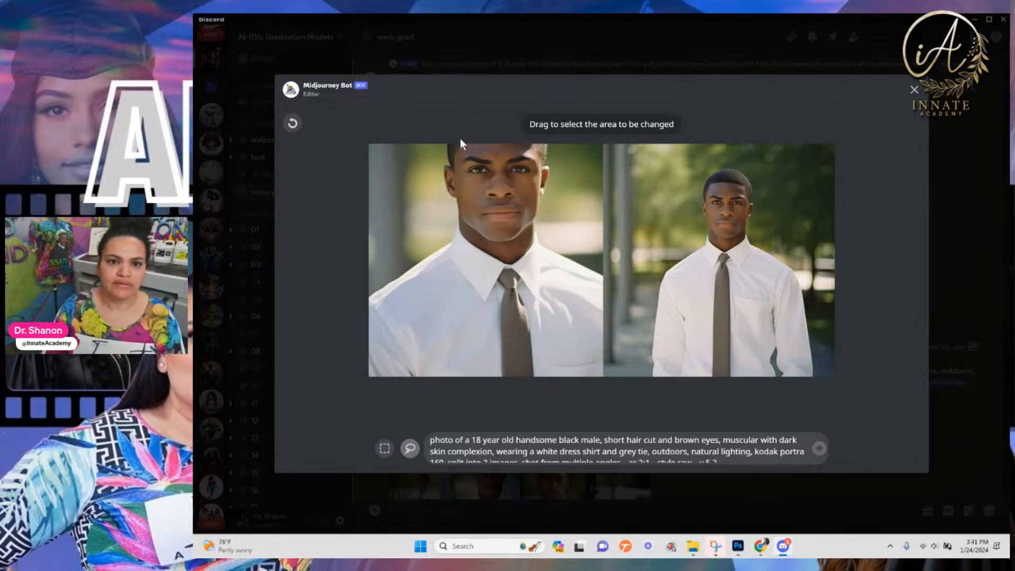
{"action": "left_click_drag", "start_coordinate": [460, 138], "coordinate": [458, 156]}
{"action": "mouse_move", "coordinate": [462, 211]}
{"action": "left_mouse_down"}
{"action": "mouse_move", "coordinate": [497, 250]}
{"action": "mouse_move", "coordinate": [521, 249]}
{"action": "mouse_move", "coordinate": [536, 230]}
{"action": "mouse_move", "coordinate": [545, 160]}
{"action": "mouse_move", "coordinate": [516, 129]}
{"action": "mouse_move", "coordinate": [462, 129]}
{"action": "left_mouse_up"}
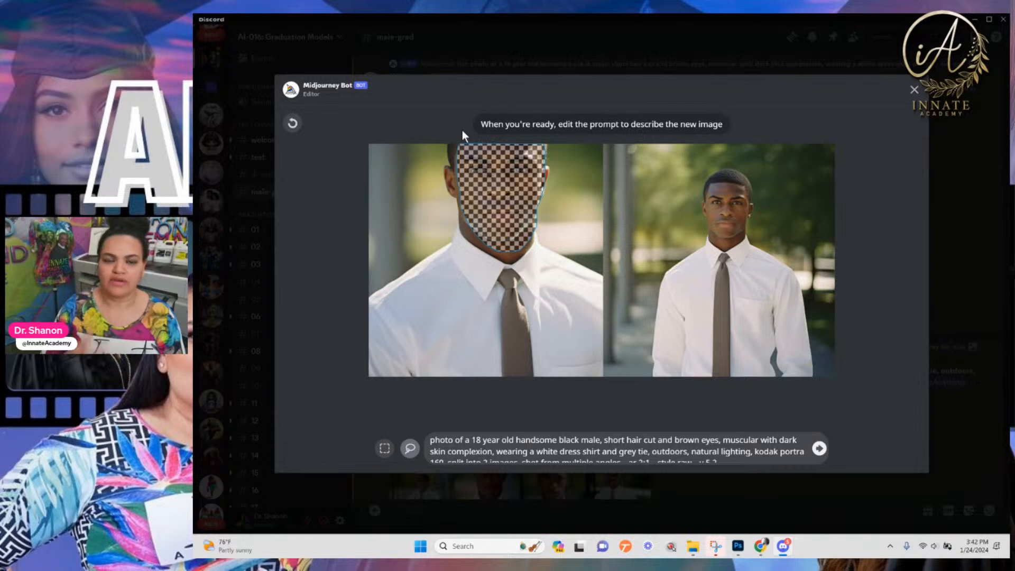
{"action": "mouse_move", "coordinate": [456, 142]}
{"action": "left_mouse_down"}
{"action": "mouse_move", "coordinate": [452, 198]}
{"action": "mouse_move", "coordinate": [473, 240]}
{"action": "mouse_move", "coordinate": [517, 248]}
{"action": "mouse_move", "coordinate": [528, 217]}
{"action": "left_mouse_up"}
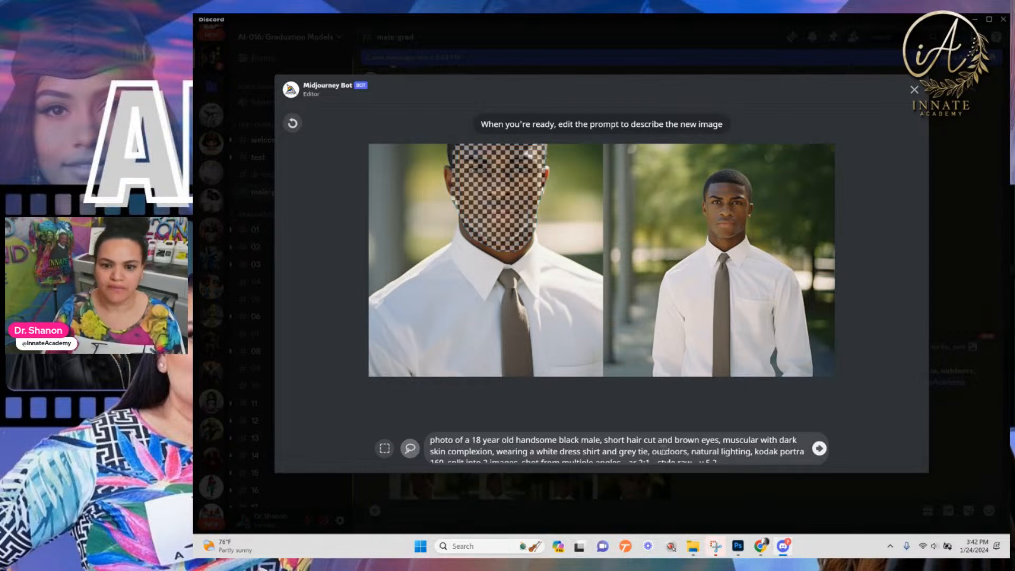
Insert "happy expression," after "black male," in the region prompt and submit the variation
{"action": "left_click", "coordinate": [701, 445]}
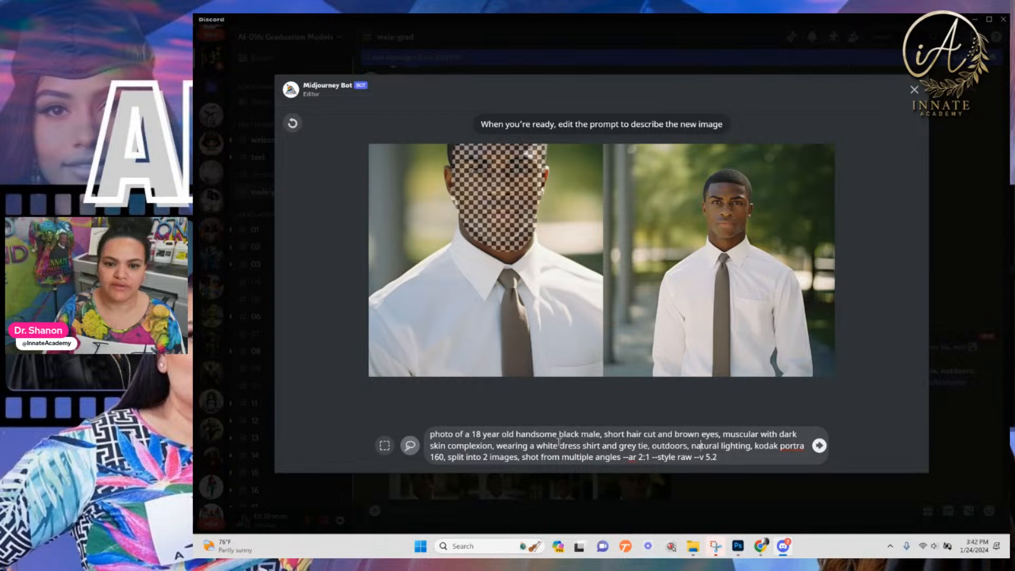
{"action": "left_click", "coordinate": [496, 447]}
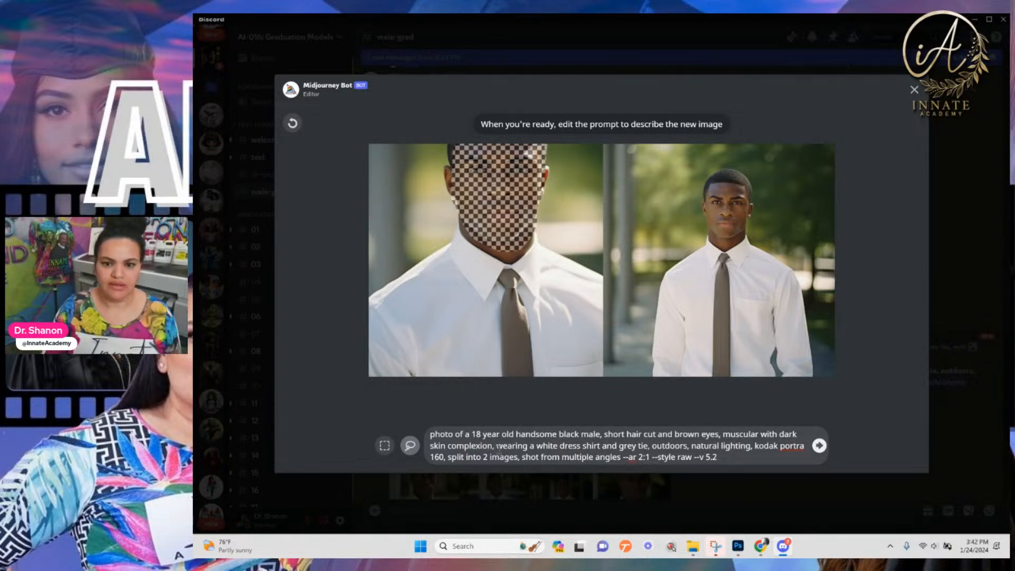
{"action": "left_click", "coordinate": [604, 436]}
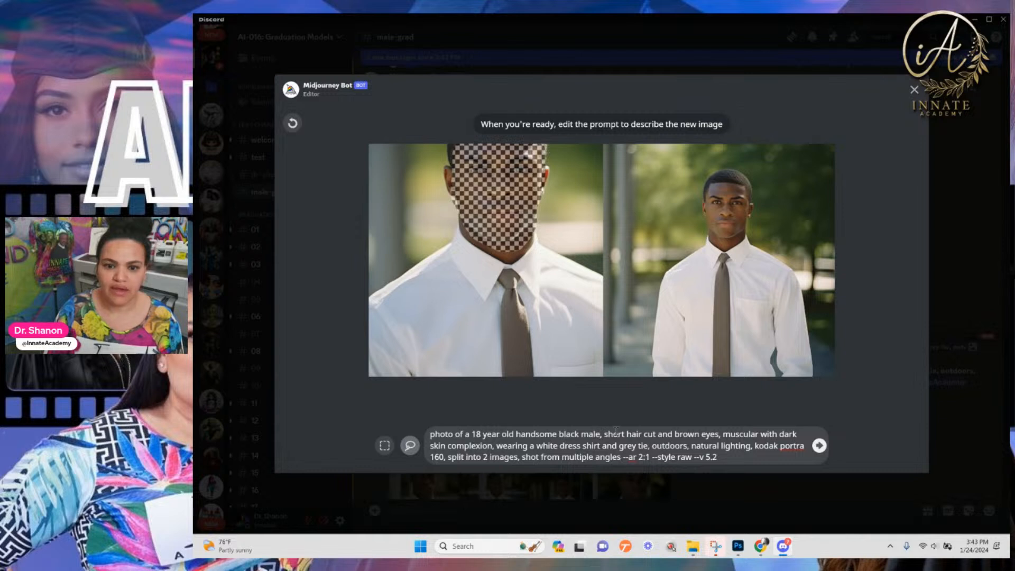
{"action": "type", "text": "happy expression,"}
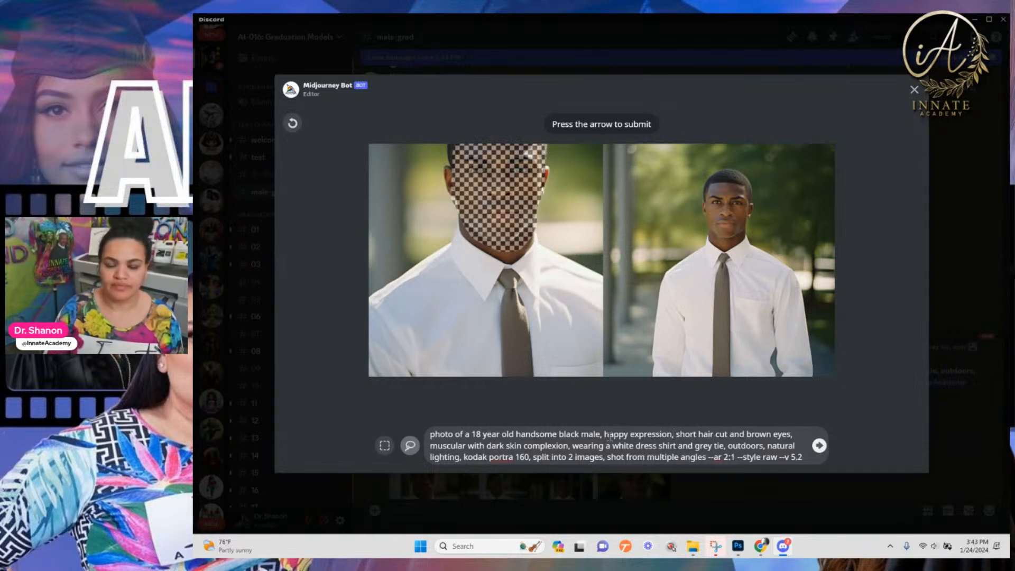
{"action": "left_click", "coordinate": [820, 448]}
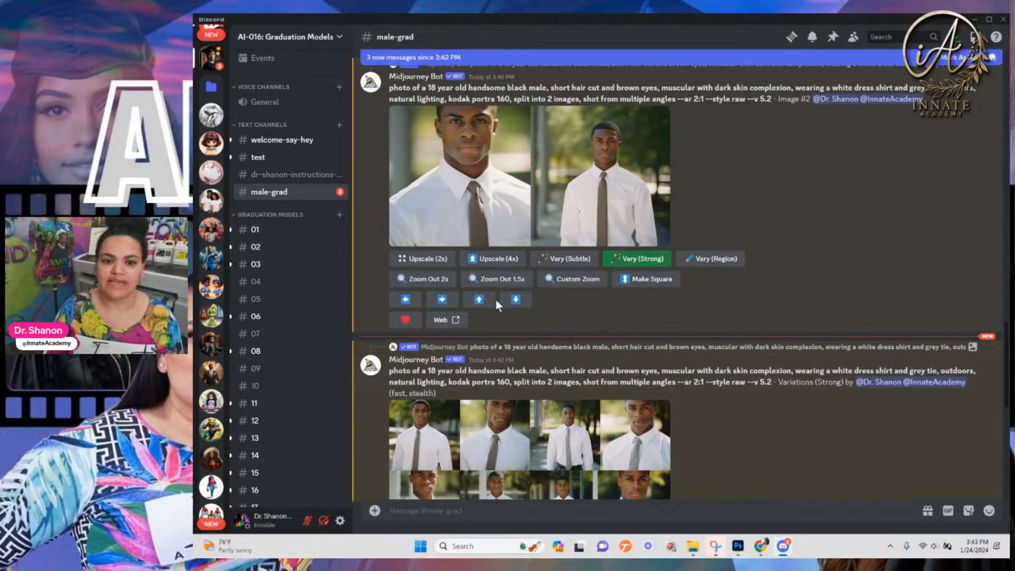
Compare the two Vary (Strong) result grids and inspect the first one enlarged
{"action": "scroll", "coordinate": [496, 299], "scroll_direction": "down", "scroll_amount": 3}
{"action": "scroll", "coordinate": [495, 308], "scroll_direction": "down", "scroll_amount": 5}
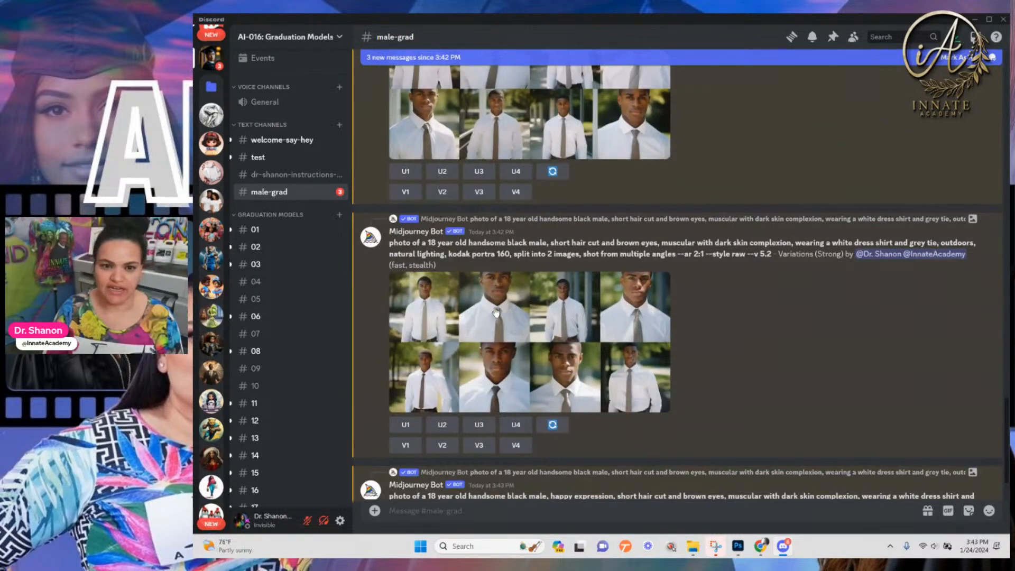
{"action": "scroll", "coordinate": [495, 308], "scroll_direction": "up", "scroll_amount": 2}
{"action": "scroll", "coordinate": [574, 322], "scroll_direction": "down", "scroll_amount": 1}
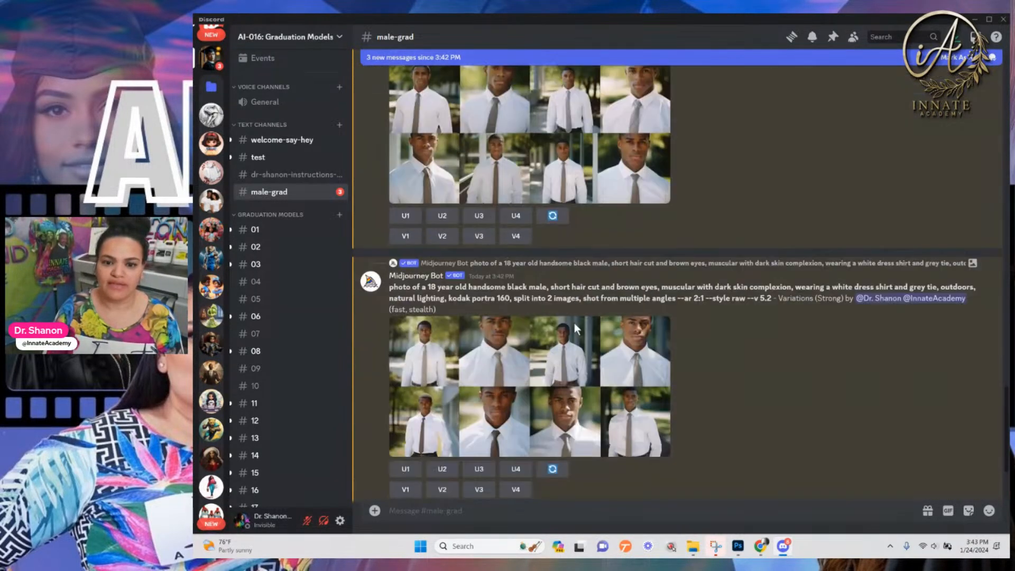
{"action": "scroll", "coordinate": [574, 323], "scroll_direction": "down", "scroll_amount": 3}
{"action": "scroll", "coordinate": [484, 176], "scroll_direction": "up", "scroll_amount": 4}
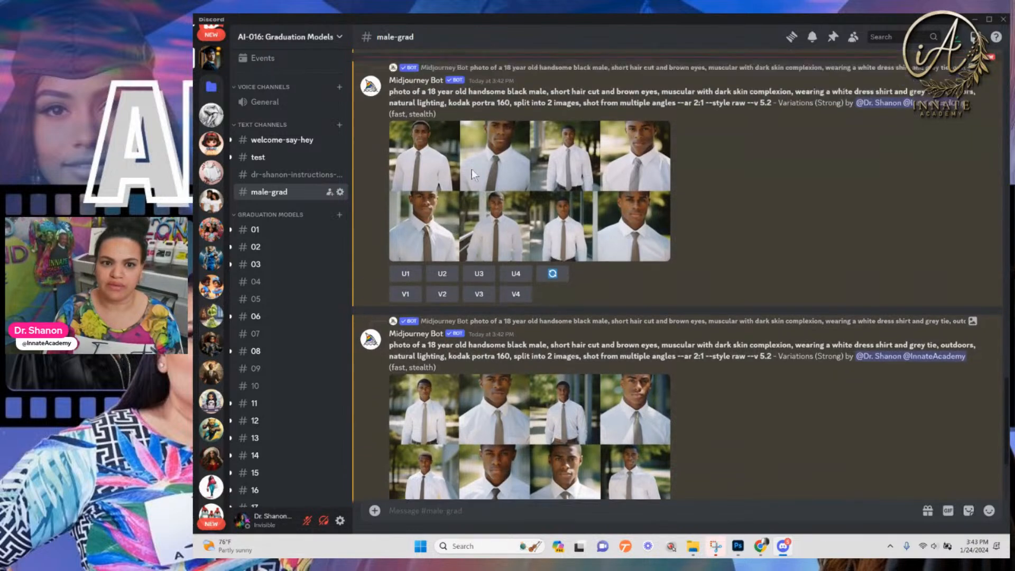
{"action": "left_click", "coordinate": [440, 198]}
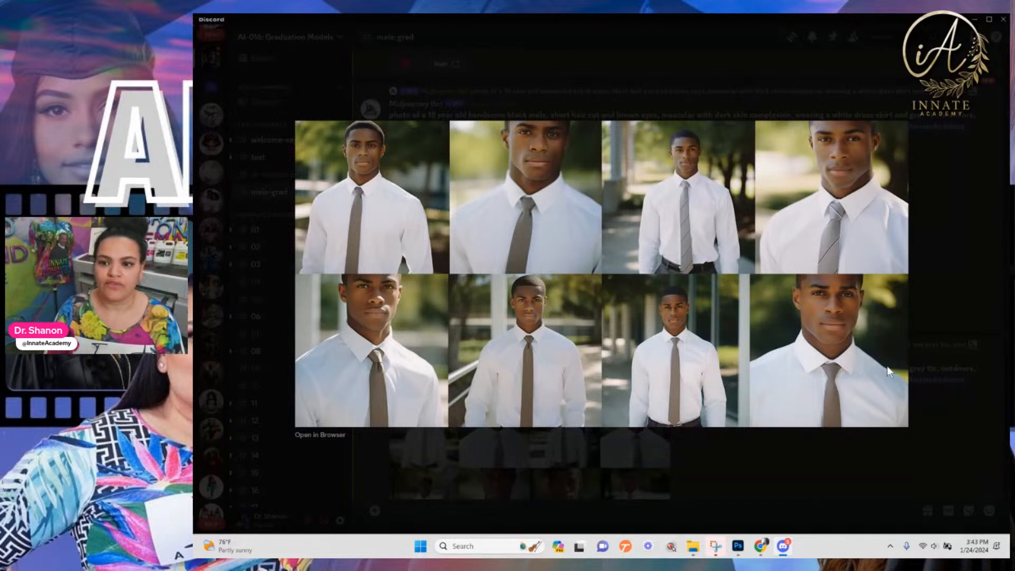
{"action": "left_click", "coordinate": [923, 439]}
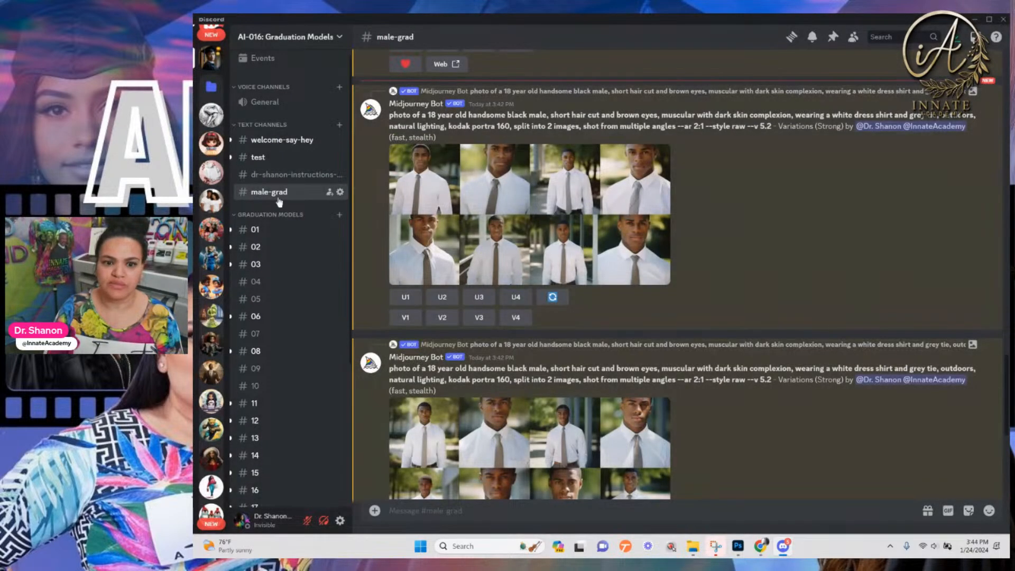
Find the "happy expression" region variation grid and inspect its faces enlarged
{"action": "scroll", "coordinate": [550, 402], "scroll_direction": "down", "scroll_amount": 2}
{"action": "scroll", "coordinate": [550, 406], "scroll_direction": "down", "scroll_amount": 1}
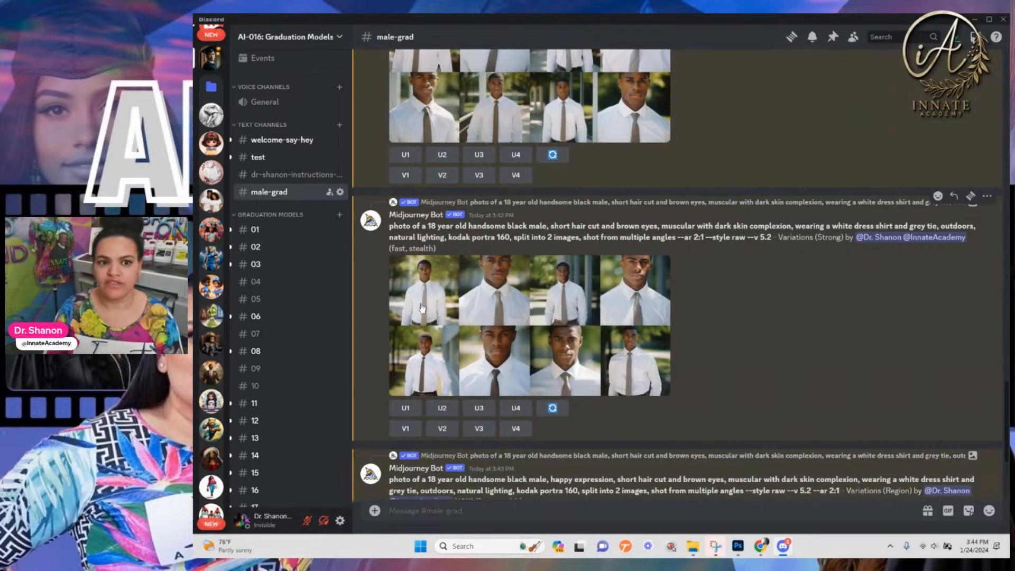
{"action": "scroll", "coordinate": [302, 286], "scroll_direction": "down", "scroll_amount": 3}
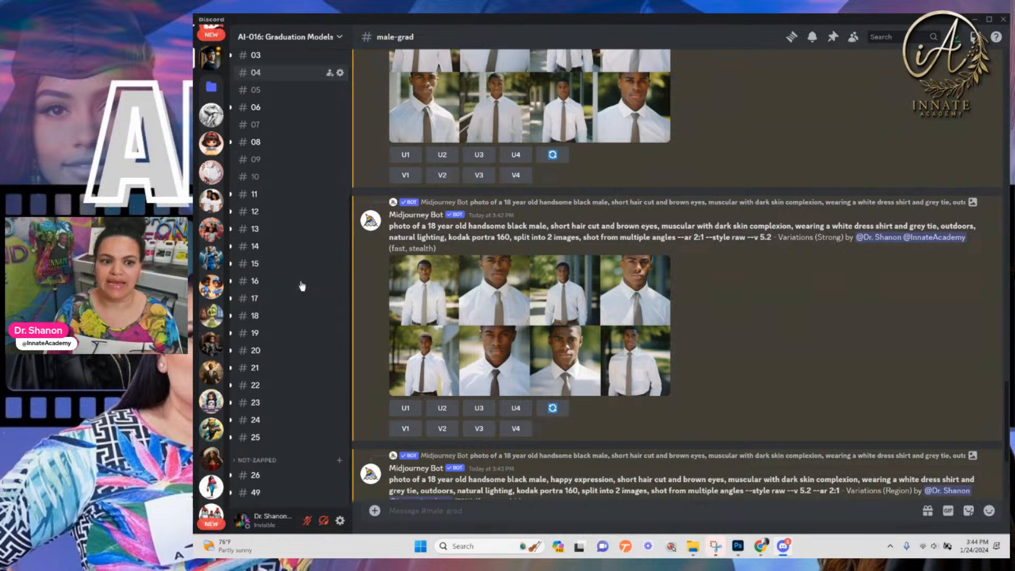
{"action": "scroll", "coordinate": [302, 286], "scroll_direction": "up", "scroll_amount": 3}
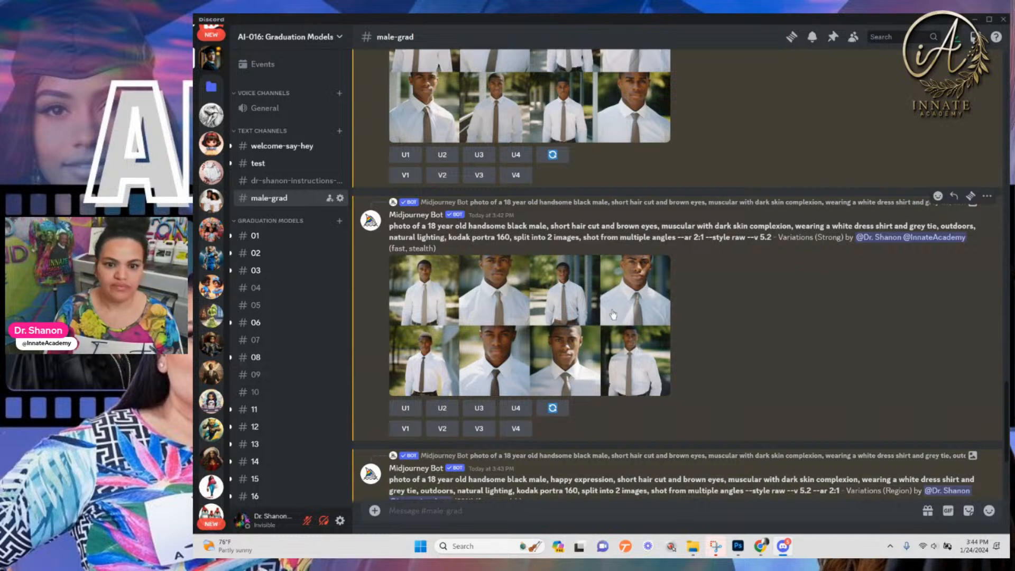
{"action": "scroll", "coordinate": [612, 314], "scroll_direction": "down", "scroll_amount": 3}
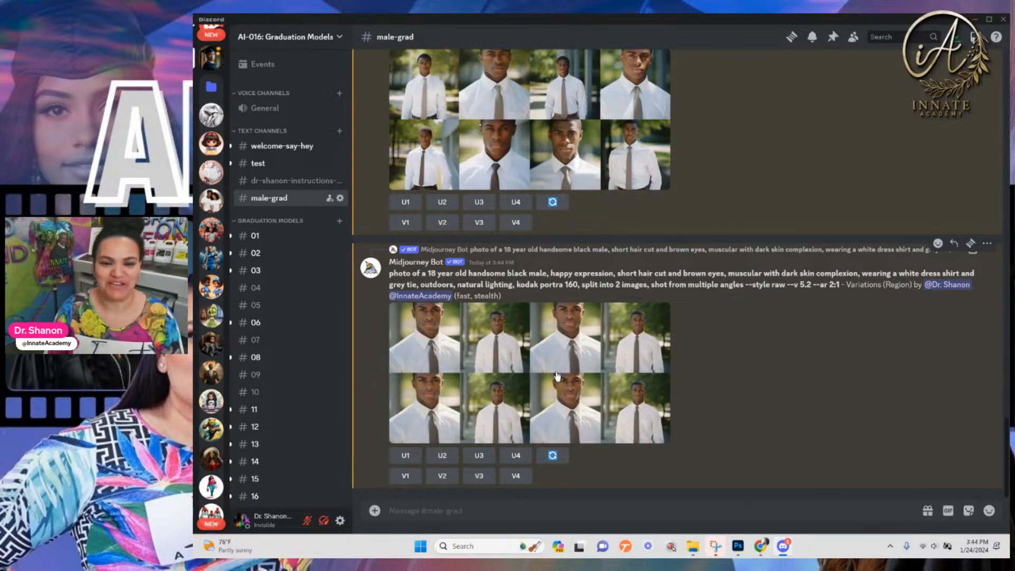
{"action": "left_click", "coordinate": [556, 376]}
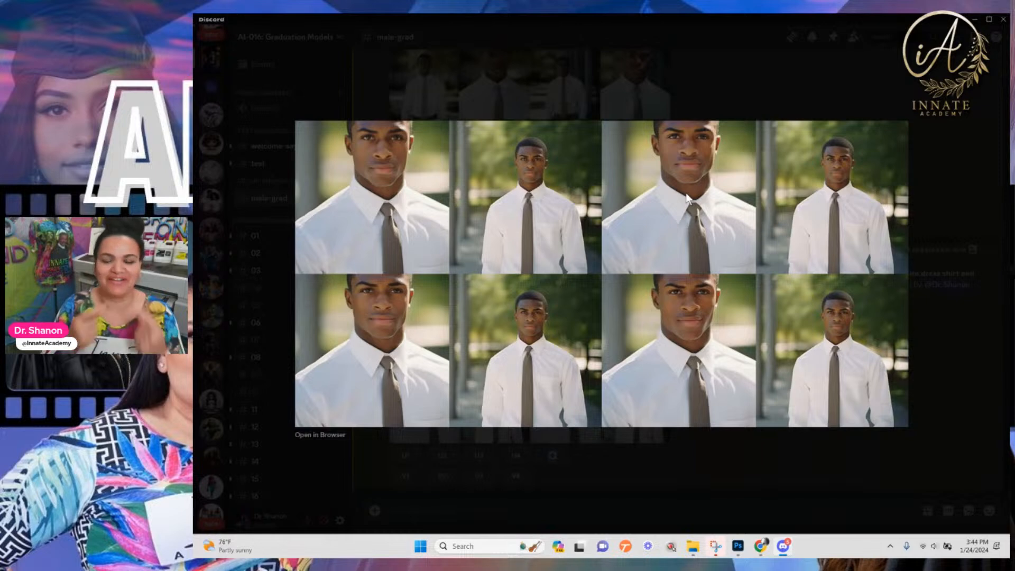
{"action": "left_click", "coordinate": [925, 343]}
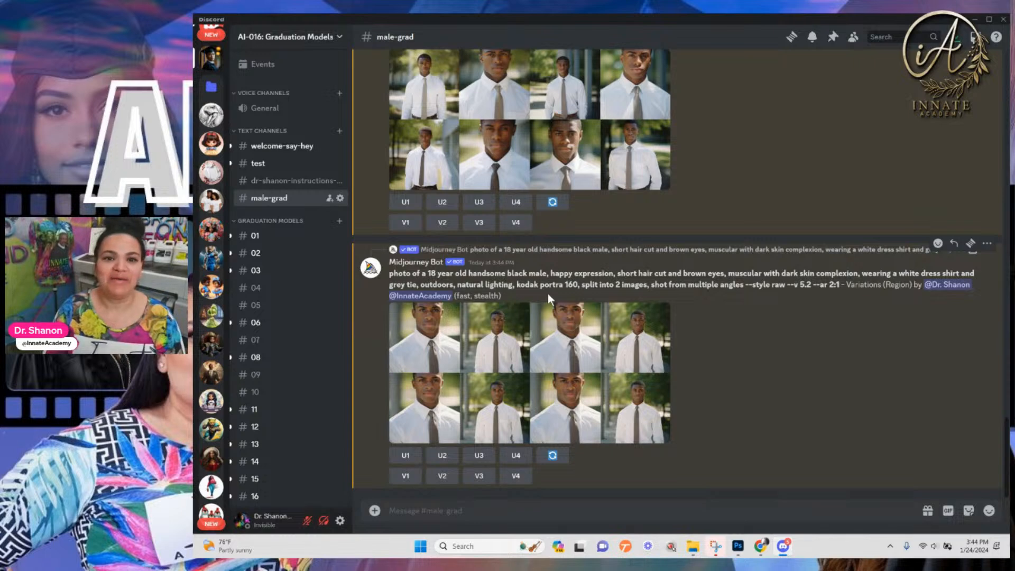
Reopen Vary (Region) for the upscaled two-portrait image and select the phrase "happy expression" in its prompt
{"action": "scroll", "coordinate": [548, 293], "scroll_direction": "up", "scroll_amount": 3}
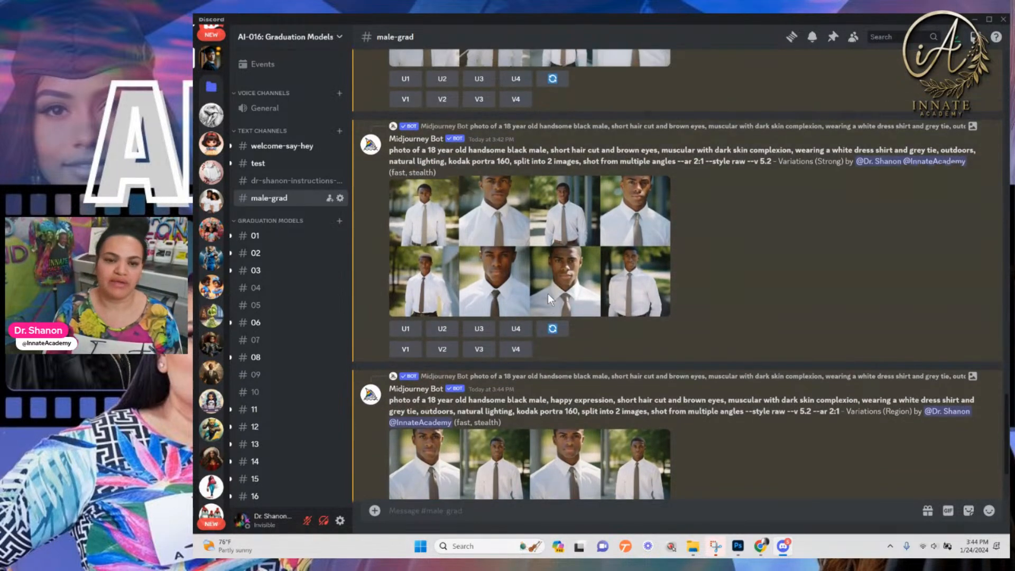
{"action": "scroll", "coordinate": [548, 294], "scroll_direction": "up", "scroll_amount": 5}
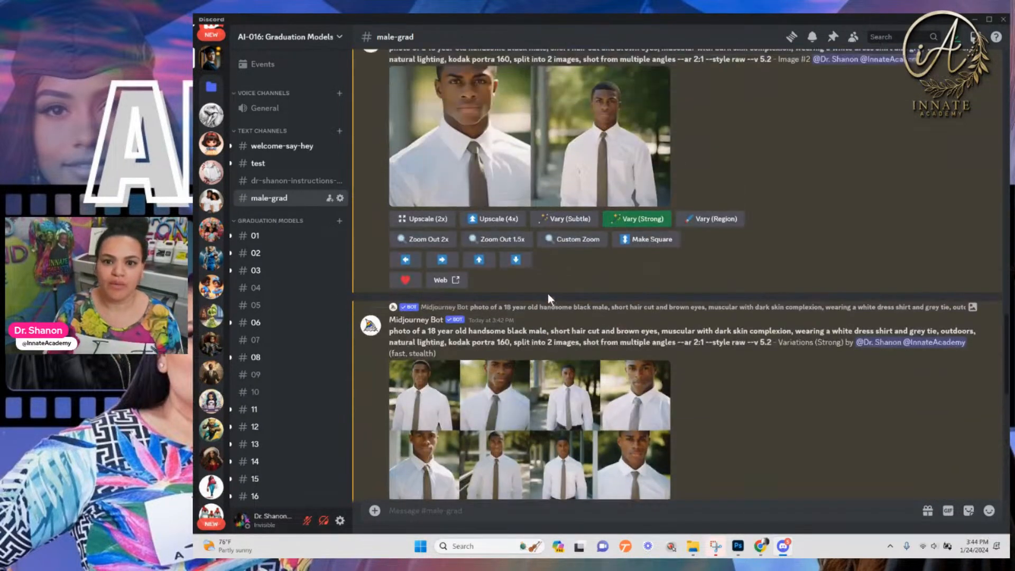
{"action": "scroll", "coordinate": [548, 294], "scroll_direction": "up", "scroll_amount": 1}
{"action": "left_click", "coordinate": [623, 237]}
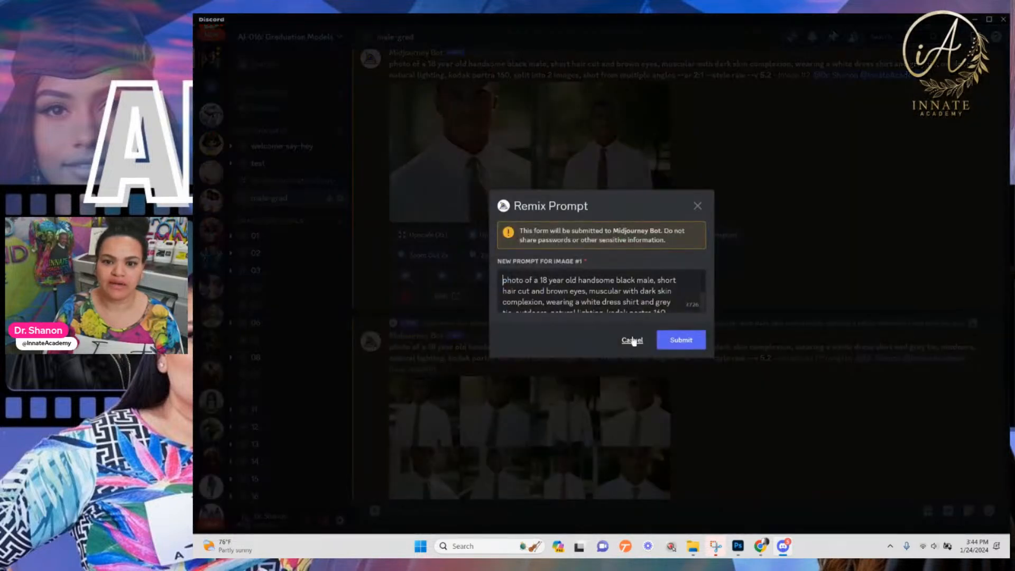
{"action": "left_click", "coordinate": [632, 341]}
{"action": "left_click", "coordinate": [704, 235]}
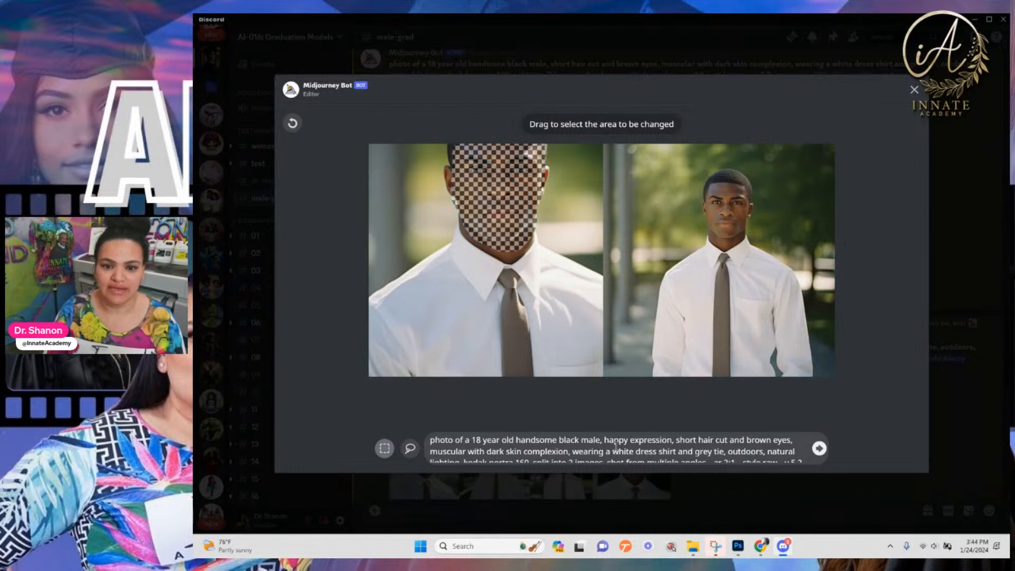
{"action": "left_click", "coordinate": [638, 446]}
{"action": "left_click_drag", "start_coordinate": [673, 434], "coordinate": [605, 435]}
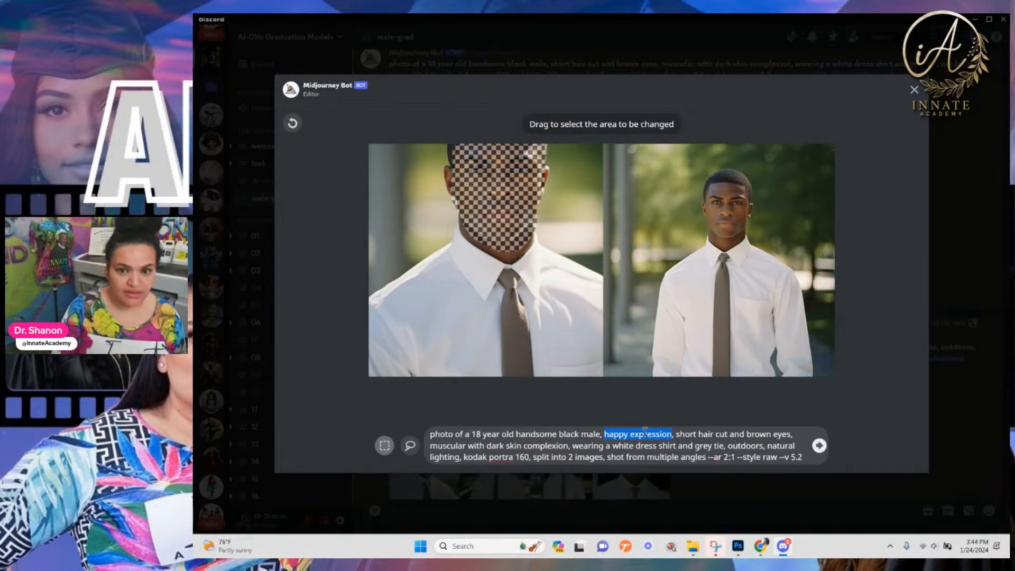
{"action": "type", "text": "smiling"}
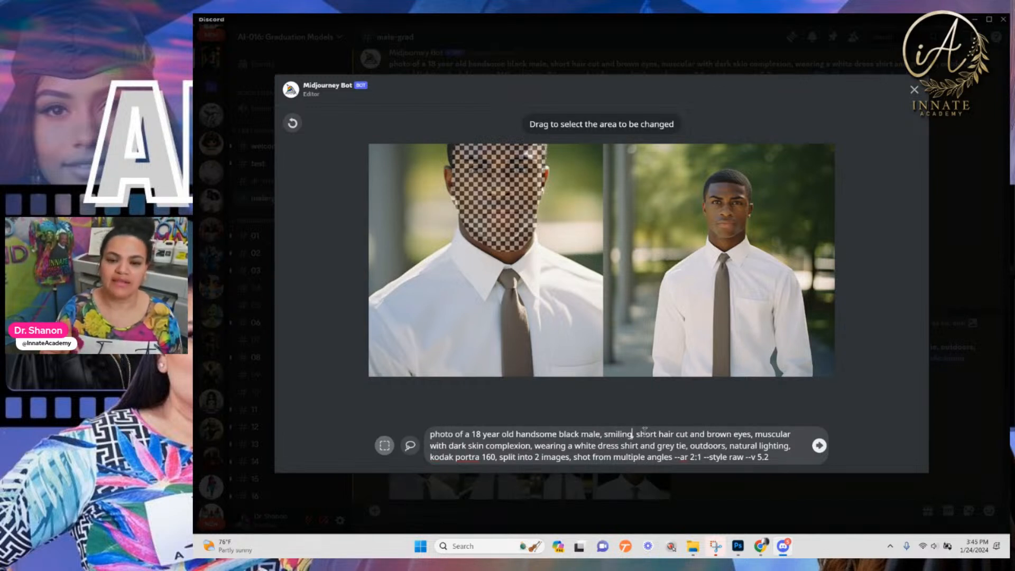
{"action": "key", "text": "BackSpace"}
{"action": "key", "text": "BackSpace"}
{"action": "key", "text": "BackSpace"}
{"action": "key", "text": "BackSpace"}
{"action": "key", "text": "BackSpace"}
{"action": "key", "text": "BackSpace"}
{"action": "key", "text": "BackSpace"}
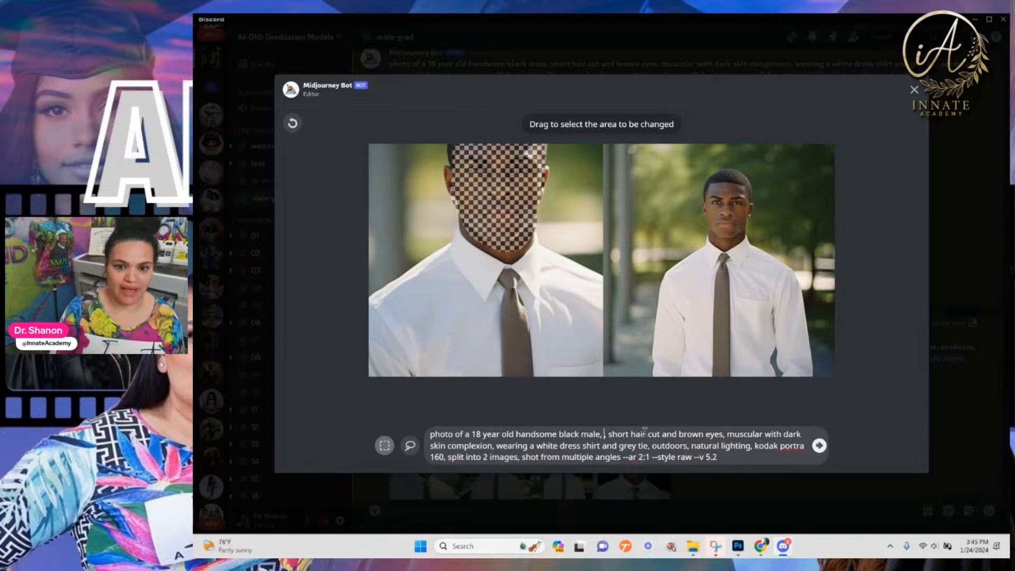
Enter "excited expression" in place of the happy wording and submit the region variation with the same face area
{"action": "type", "text": "excited"}
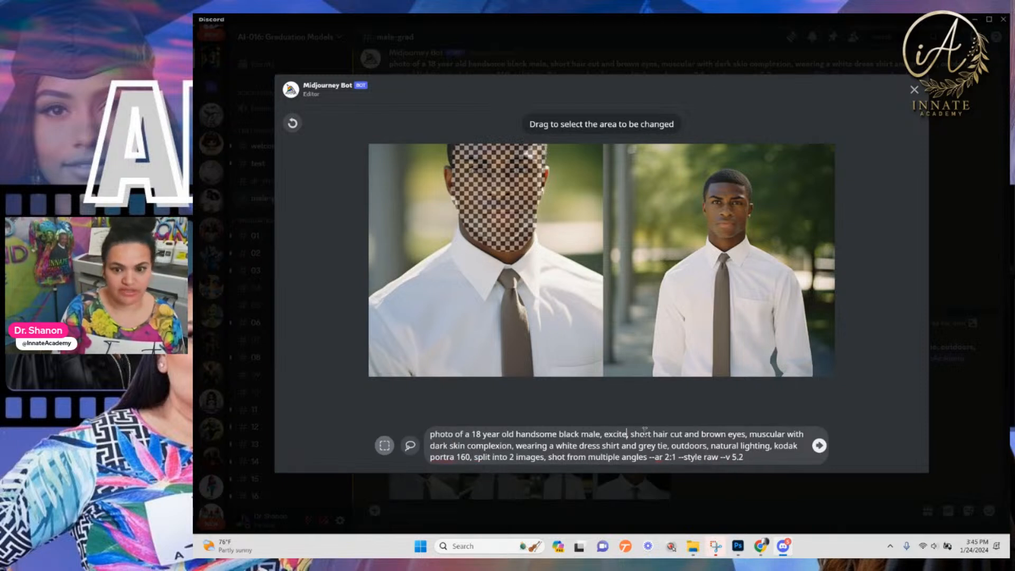
{"action": "type", "text": " express"}
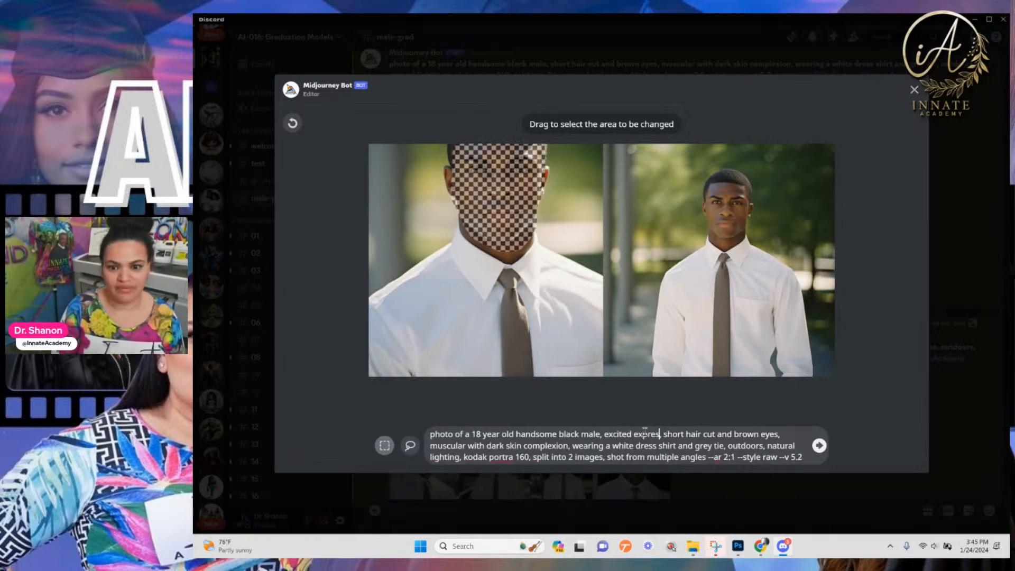
{"action": "type", "text": "ion"}
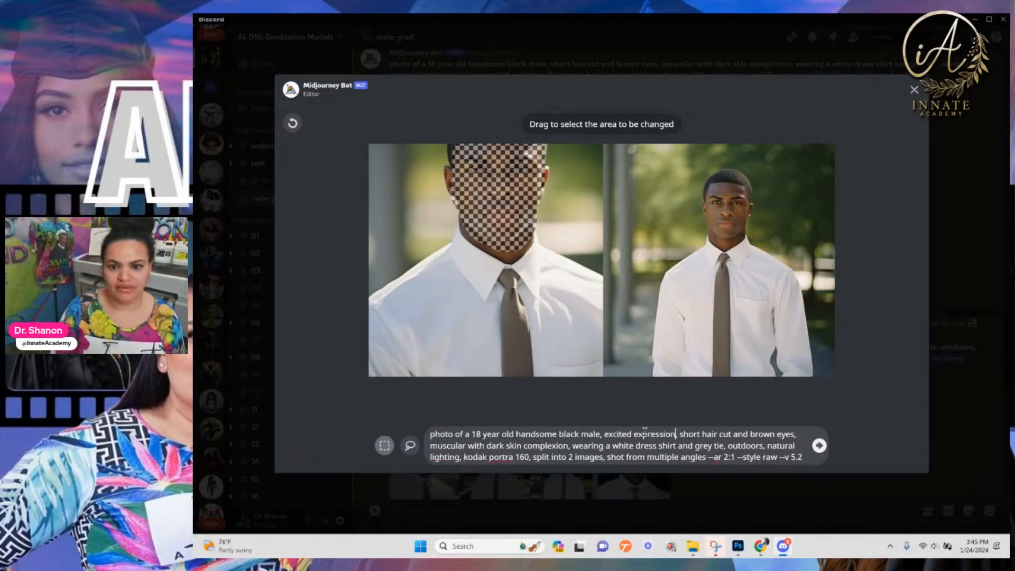
{"action": "left_click", "coordinate": [820, 447]}
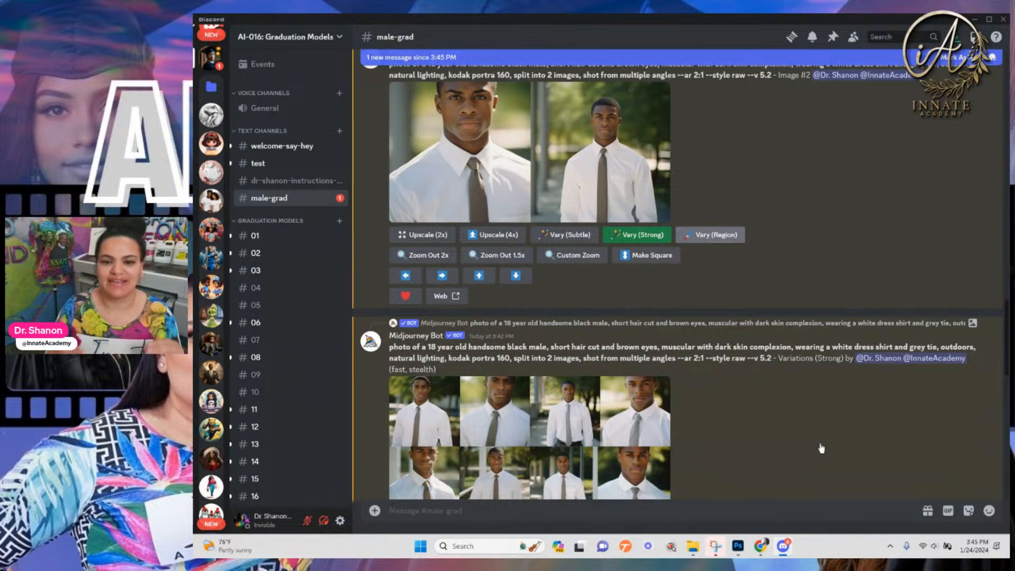
Find the new "excited expression" region variation grid and view it enlarged
{"action": "scroll", "coordinate": [430, 437], "scroll_direction": "down", "scroll_amount": 5}
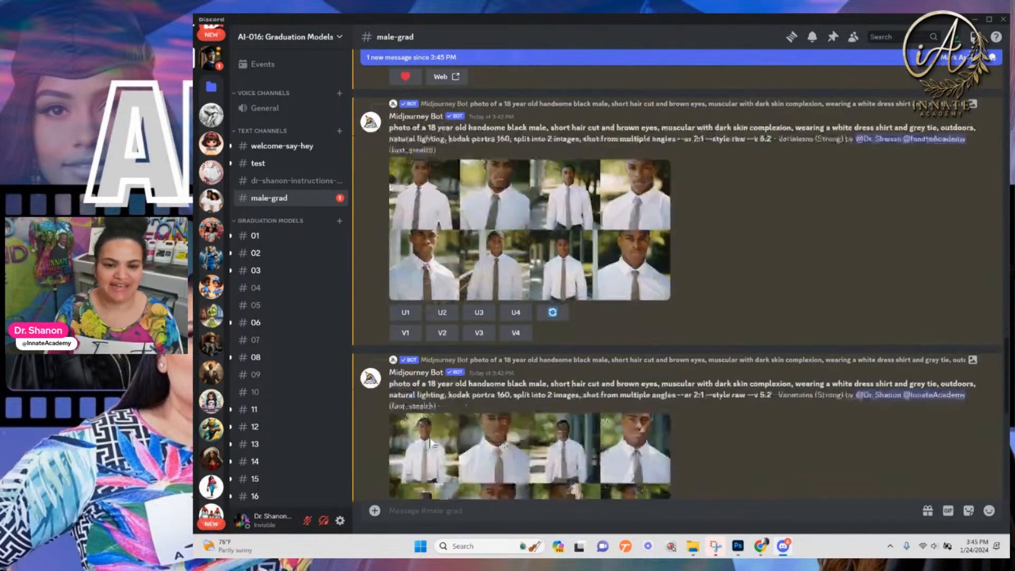
{"action": "scroll", "coordinate": [430, 437], "scroll_direction": "down", "scroll_amount": 7}
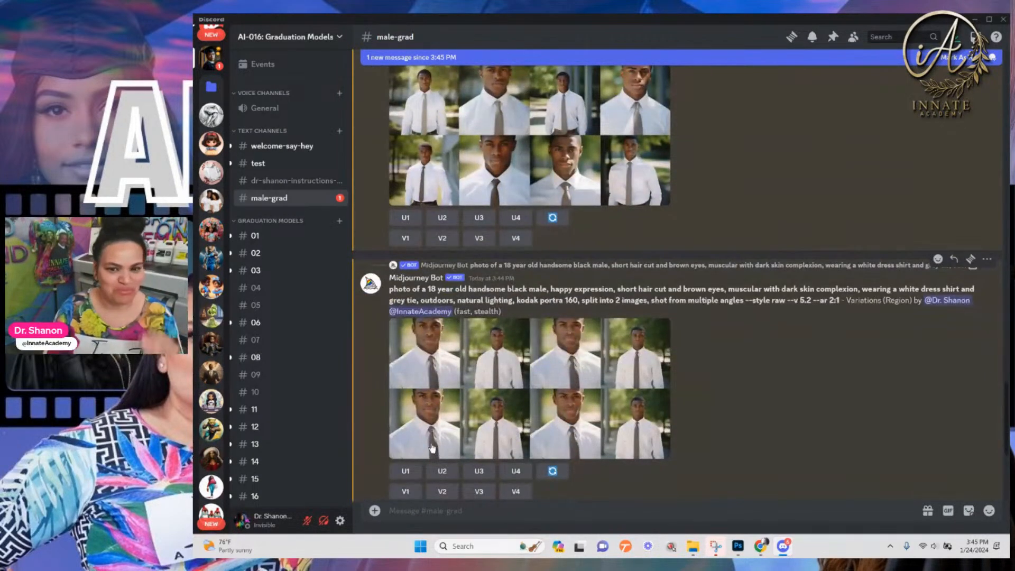
{"action": "scroll", "coordinate": [432, 448], "scroll_direction": "down", "scroll_amount": 5}
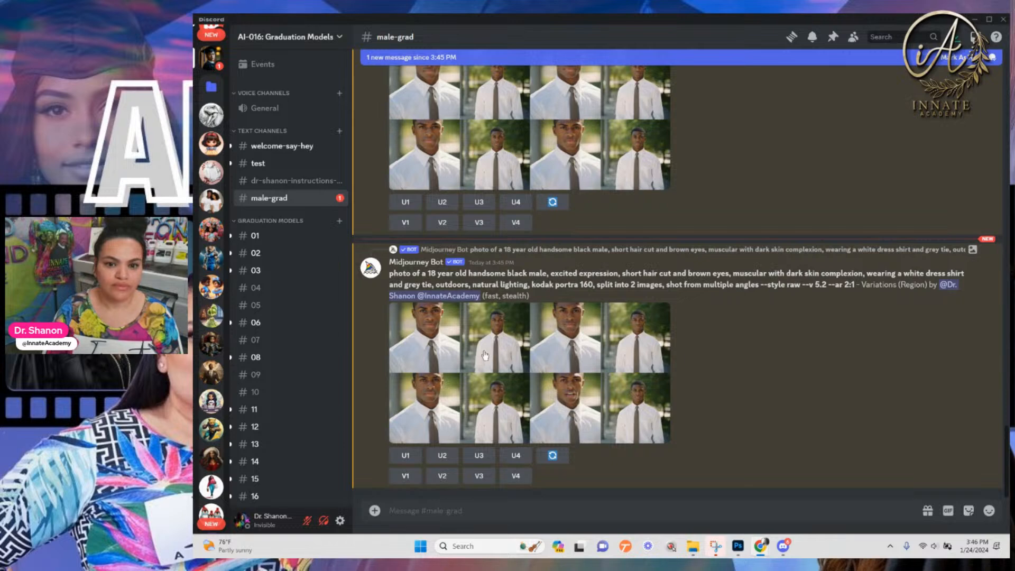
{"action": "left_click", "coordinate": [586, 407]}
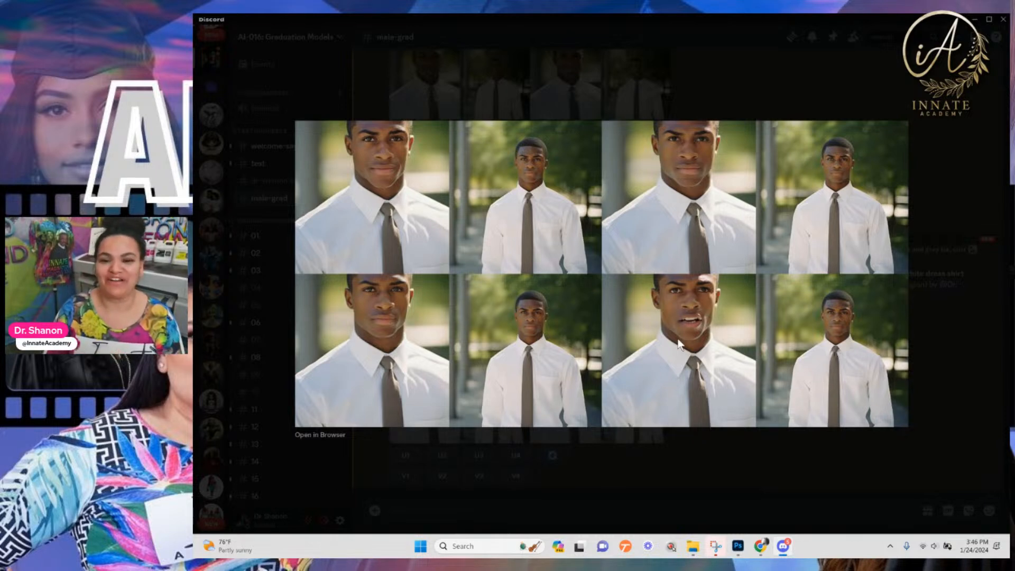
Reopen Vary (Region) for the upscaled original two-portrait image and submit its prompt with "smiling" in place of "excited expression"
{"action": "left_click", "coordinate": [758, 463]}
{"action": "scroll", "coordinate": [579, 415], "scroll_direction": "up", "scroll_amount": 10}
{"action": "scroll", "coordinate": [579, 412], "scroll_direction": "up", "scroll_amount": 4}
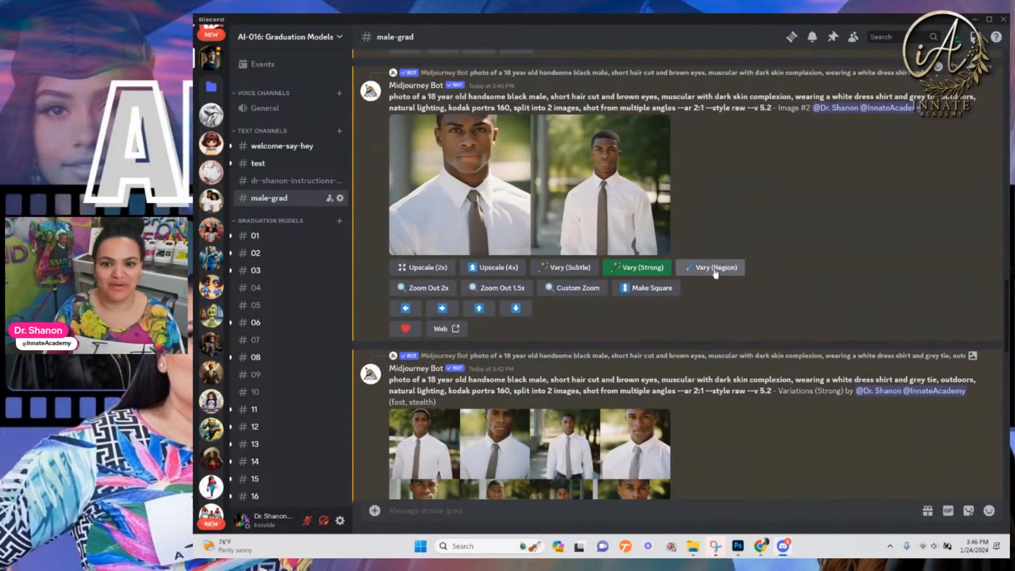
{"action": "left_click", "coordinate": [715, 268]}
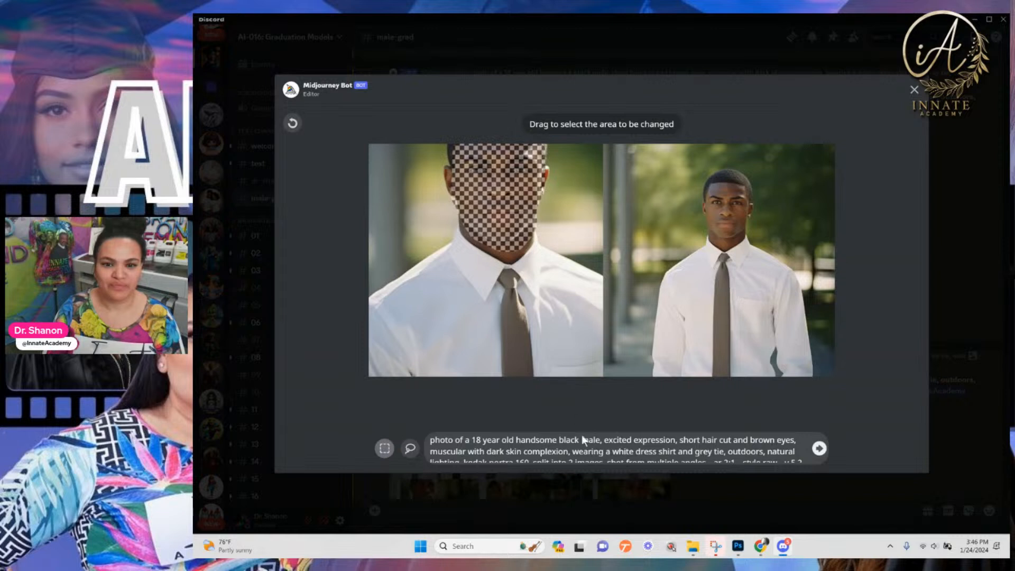
{"action": "left_click", "coordinate": [624, 438]}
{"action": "left_click_drag", "start_coordinate": [676, 439], "coordinate": [604, 439]}
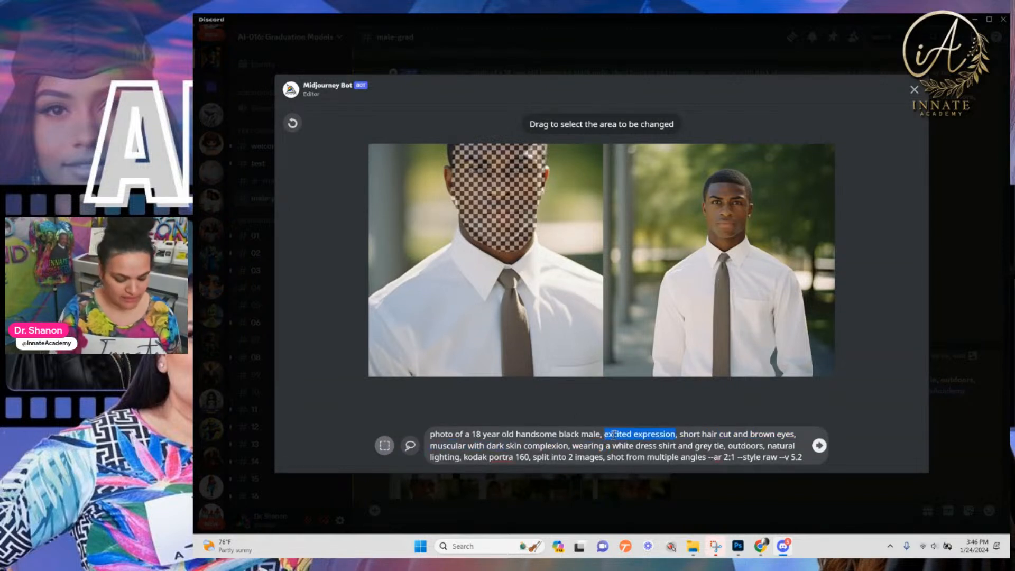
{"action": "type", "text": "smiling"}
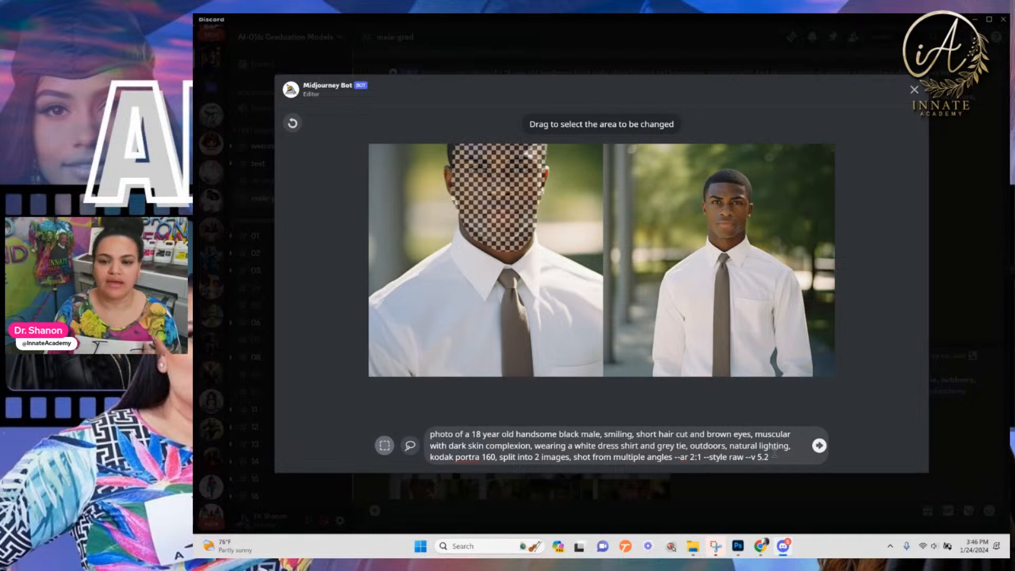
{"action": "left_click", "coordinate": [820, 451]}
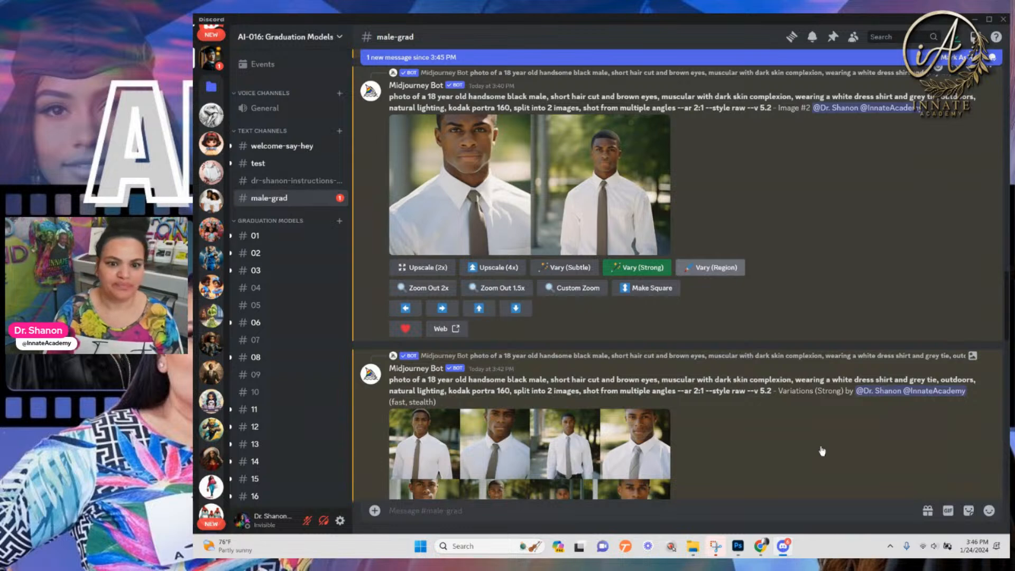
Check the progress of the "smiling" job and reopen Vary (Region) for the upscaled original two-portrait image
{"action": "scroll", "coordinate": [680, 422], "scroll_direction": "down", "scroll_amount": 8}
{"action": "scroll", "coordinate": [669, 417], "scroll_direction": "down", "scroll_amount": 2}
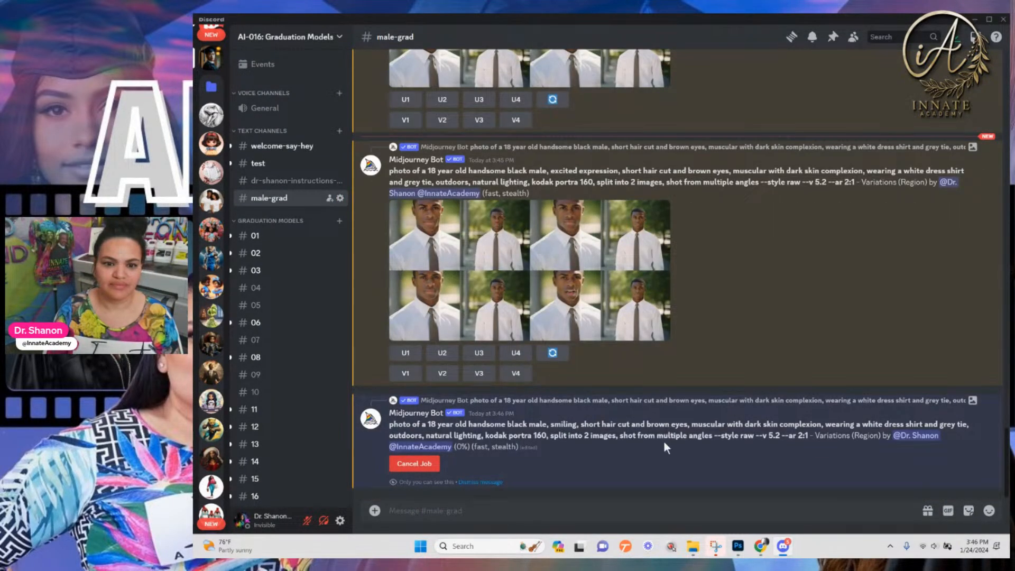
{"action": "scroll", "coordinate": [665, 444], "scroll_direction": "up", "scroll_amount": 8}
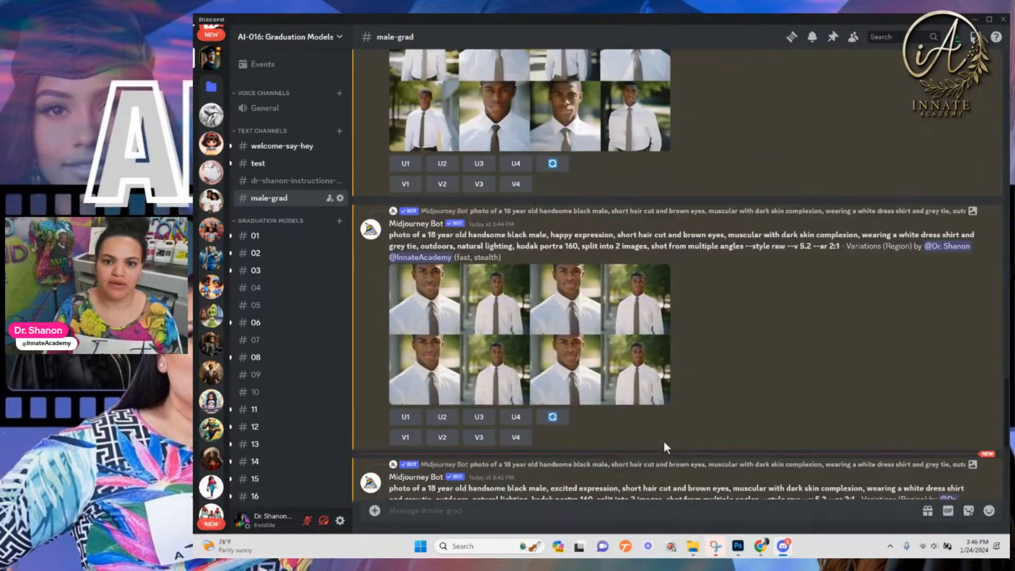
{"action": "scroll", "coordinate": [664, 440], "scroll_direction": "up", "scroll_amount": 5}
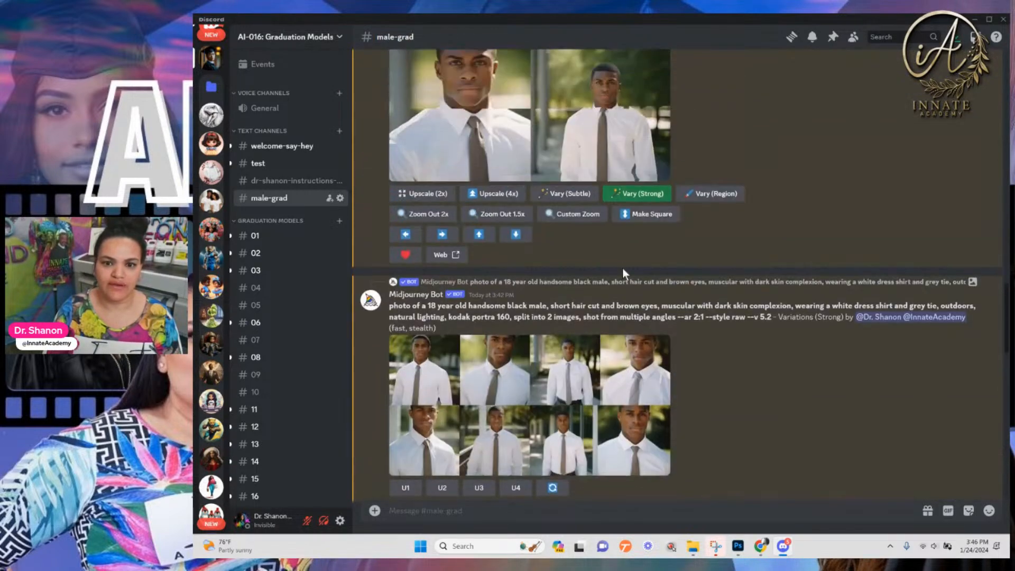
{"action": "left_click", "coordinate": [709, 233]}
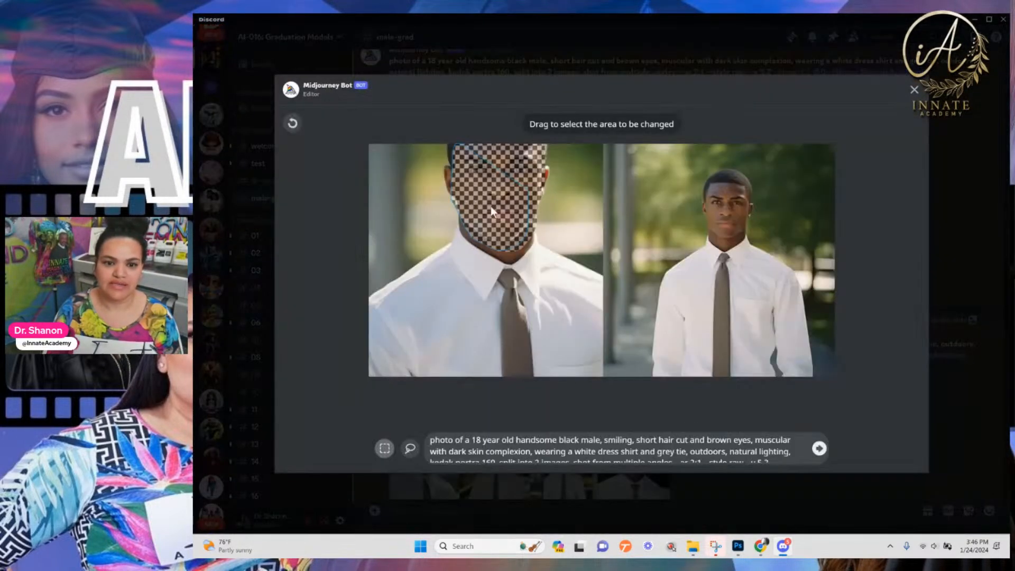
Replace "smiling" with "laughing" in the region prompt and submit the variation with the same face area
{"action": "left_click", "coordinate": [633, 441]}
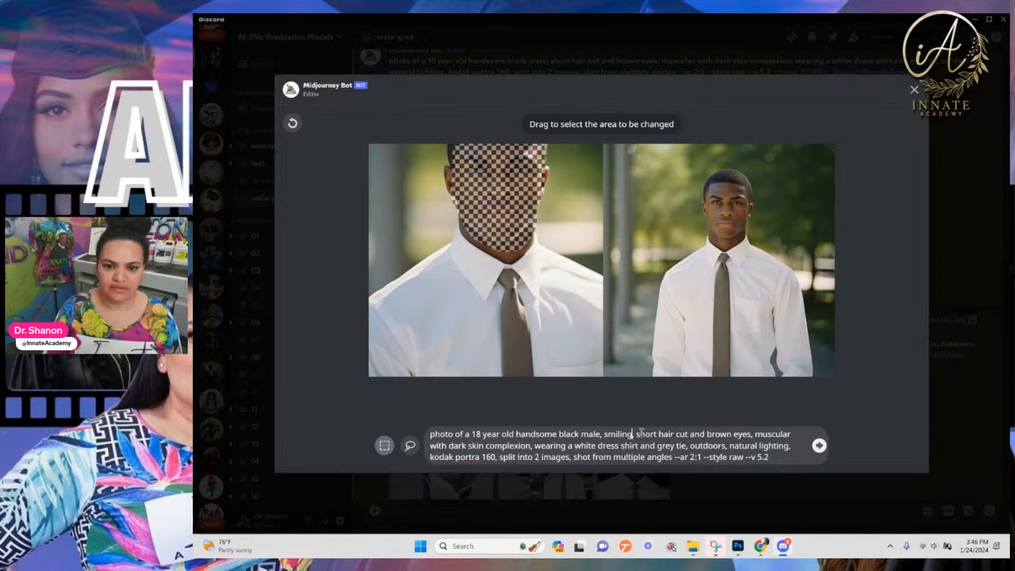
{"action": "key", "text": "BackSpace"}
{"action": "key", "text": "BackSpace"}
{"action": "key", "text": "BackSpace"}
{"action": "key", "text": "BackSpace"}
{"action": "key", "text": "BackSpace"}
{"action": "key", "text": "BackSpace"}
{"action": "key", "text": "BackSpace"}
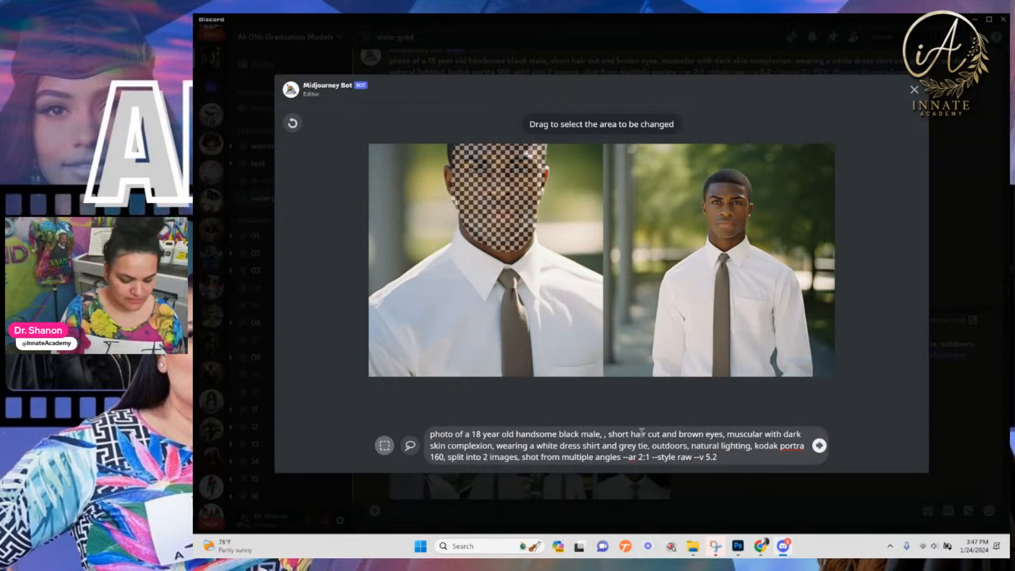
{"action": "type", "text": "laughing"}
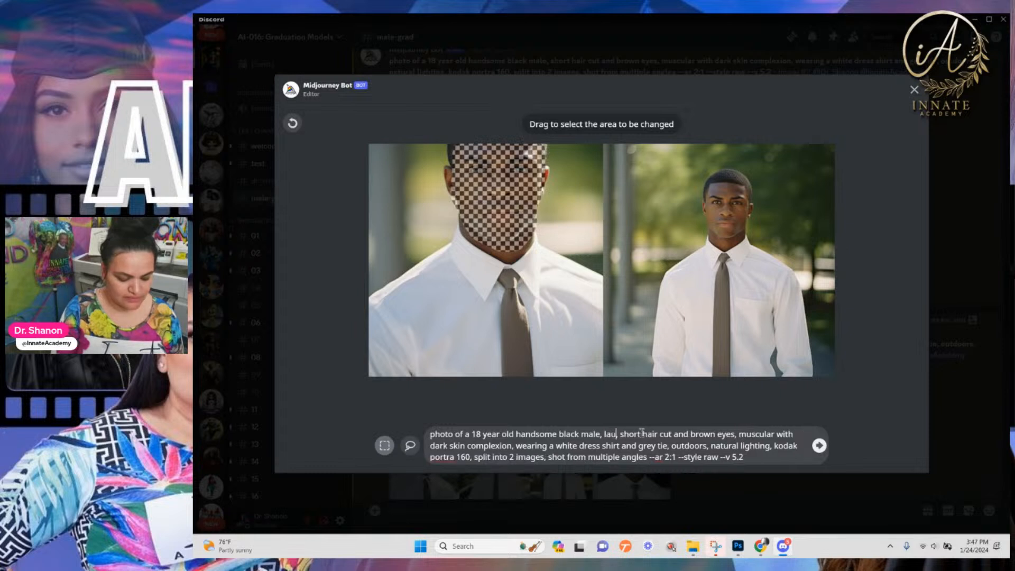
{"action": "left_click", "coordinate": [826, 450]}
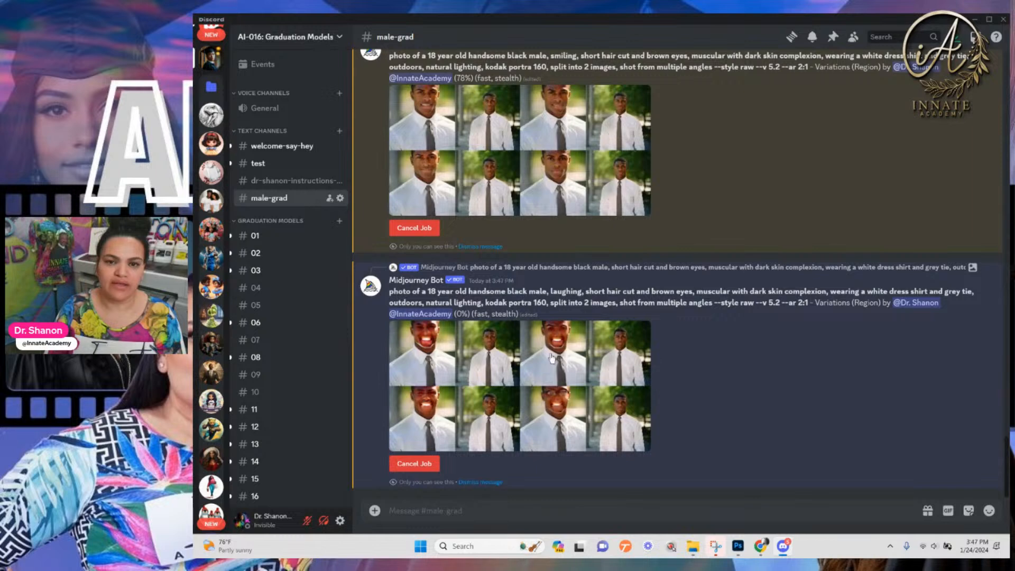
Inspect the finished "smiling" variation grid enlarged and upscale its first image
{"action": "scroll", "coordinate": [557, 221], "scroll_direction": "up", "scroll_amount": 1}
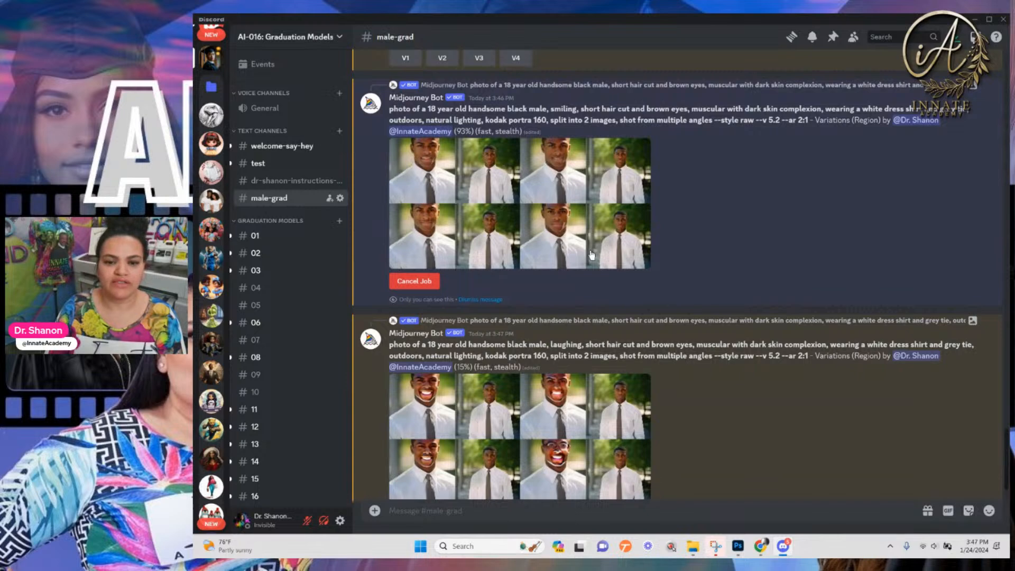
{"action": "scroll", "coordinate": [630, 400], "scroll_direction": "down", "scroll_amount": 1}
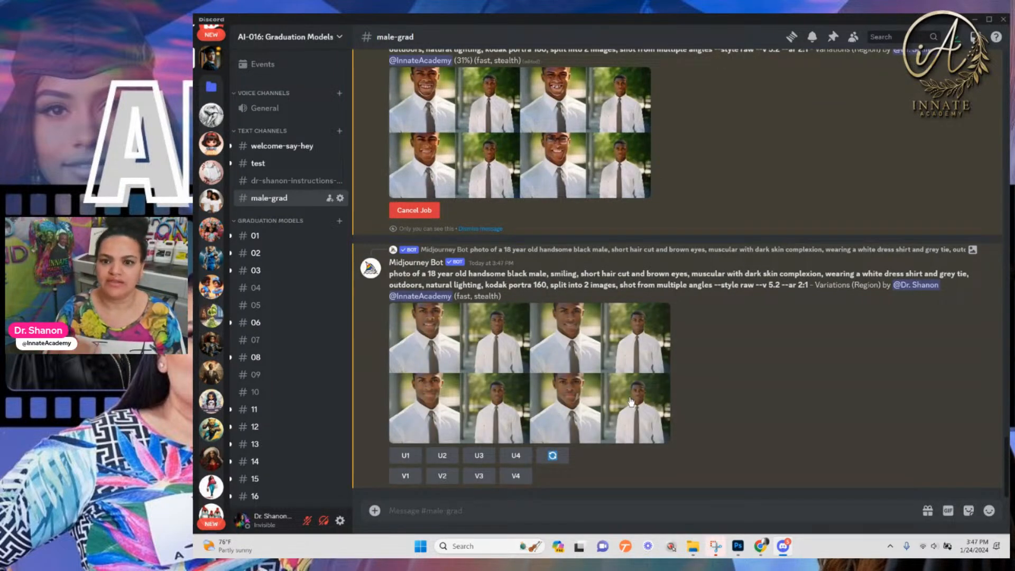
{"action": "left_click", "coordinate": [429, 325]}
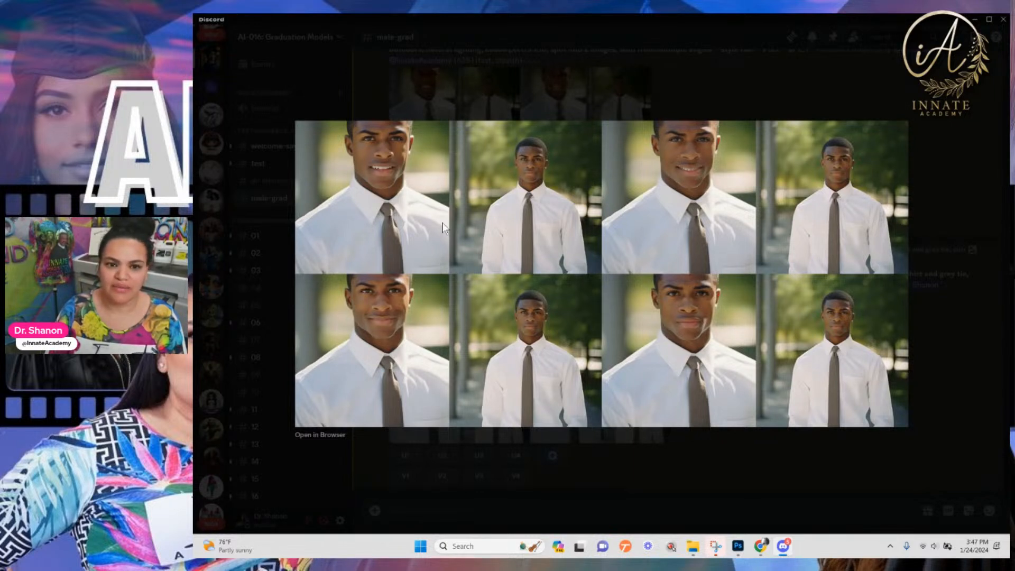
{"action": "left_click", "coordinate": [814, 464]}
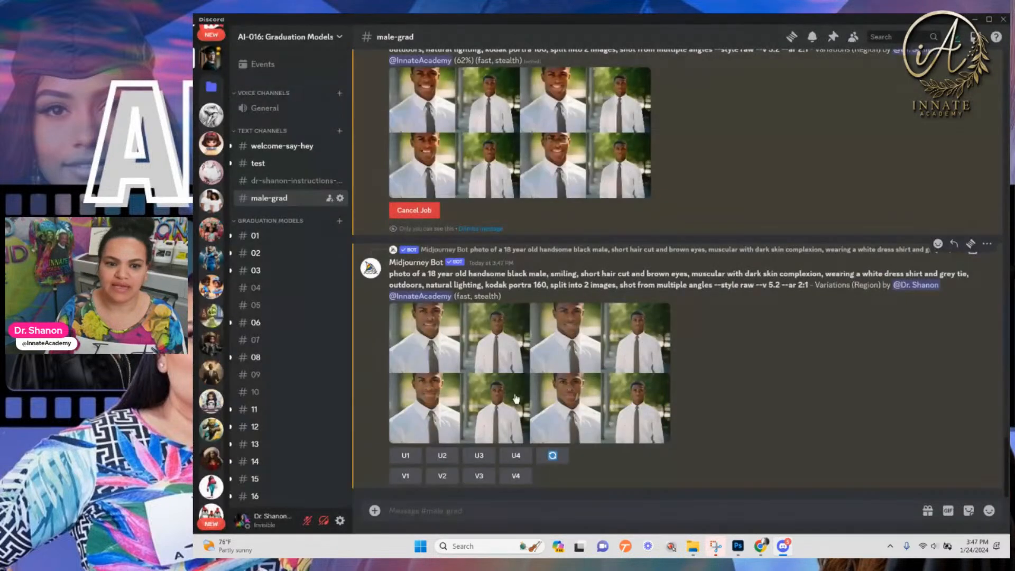
{"action": "left_click", "coordinate": [409, 456]}
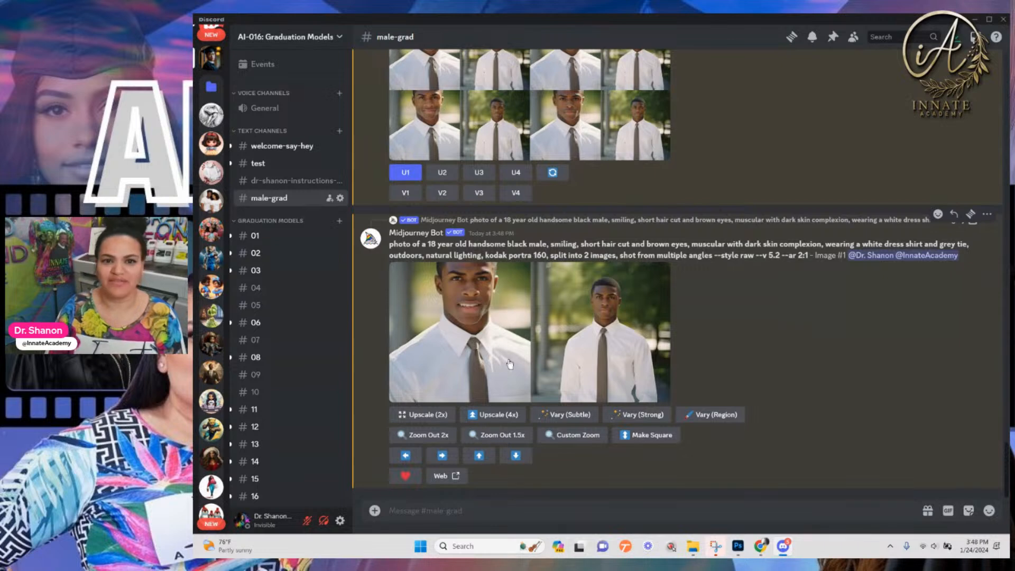
Examine the "laughing" region variation grid and compare its faces with the original portrait and the earlier expression variations
{"action": "scroll", "coordinate": [508, 360], "scroll_direction": "up", "scroll_amount": 4}
{"action": "scroll", "coordinate": [508, 360], "scroll_direction": "up", "scroll_amount": 2}
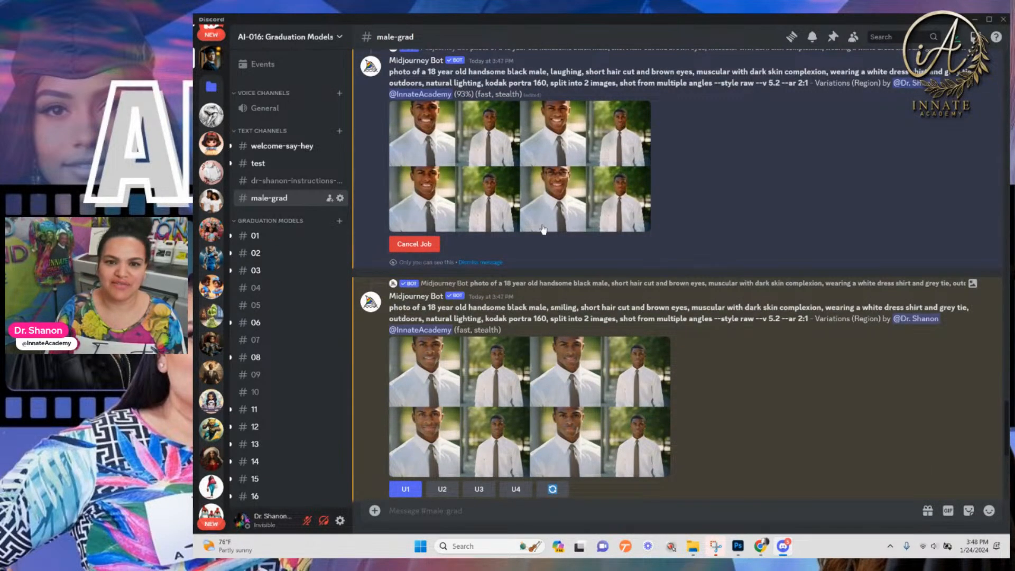
{"action": "scroll", "coordinate": [550, 233], "scroll_direction": "up", "scroll_amount": 1}
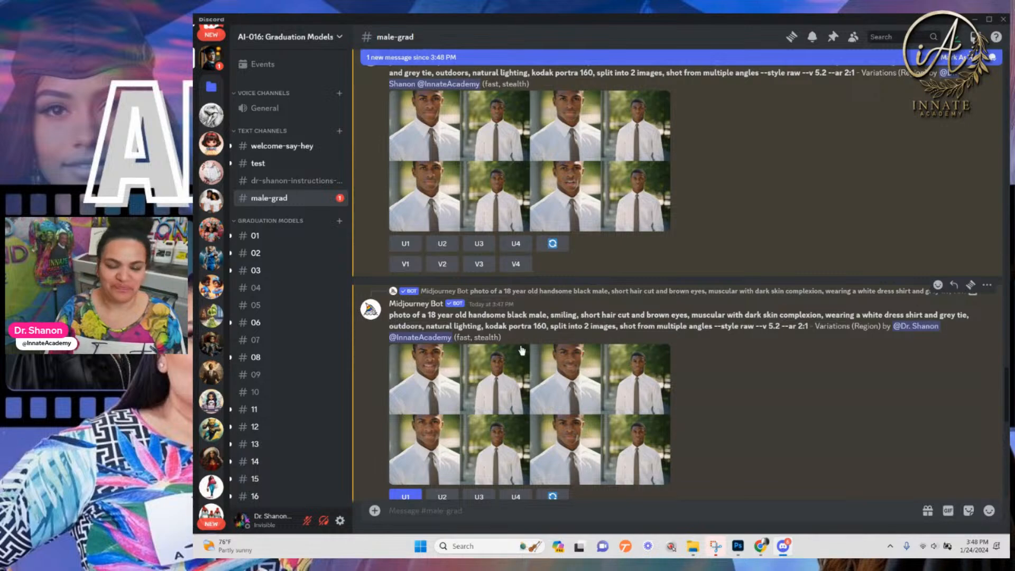
{"action": "scroll", "coordinate": [520, 344], "scroll_direction": "down", "scroll_amount": 10}
{"action": "scroll", "coordinate": [522, 351], "scroll_direction": "up", "scroll_amount": 10}
{"action": "scroll", "coordinate": [522, 351], "scroll_direction": "up", "scroll_amount": 8}
{"action": "scroll", "coordinate": [543, 323], "scroll_direction": "up", "scroll_amount": 3}
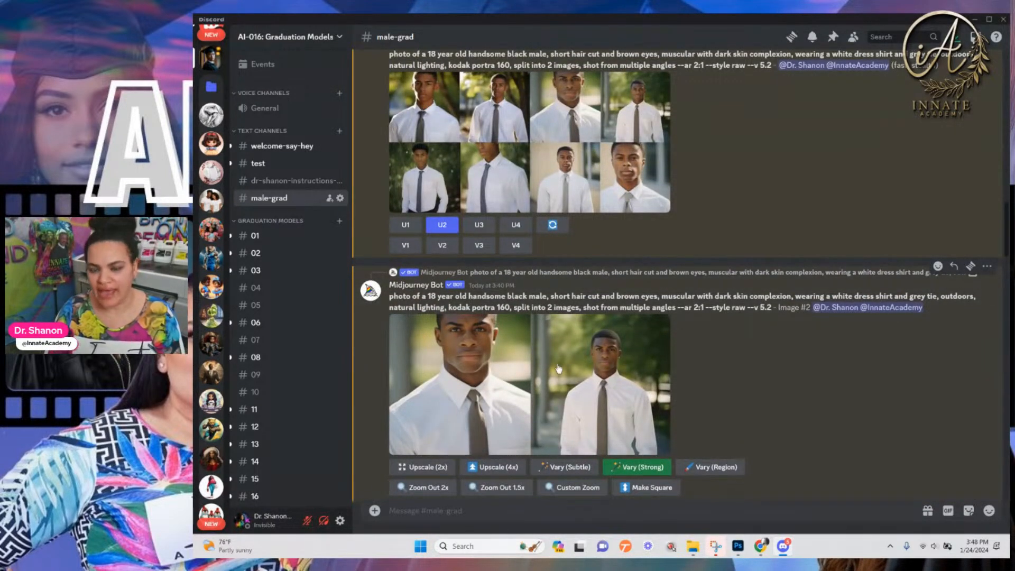
{"action": "scroll", "coordinate": [558, 369], "scroll_direction": "down", "scroll_amount": 12}
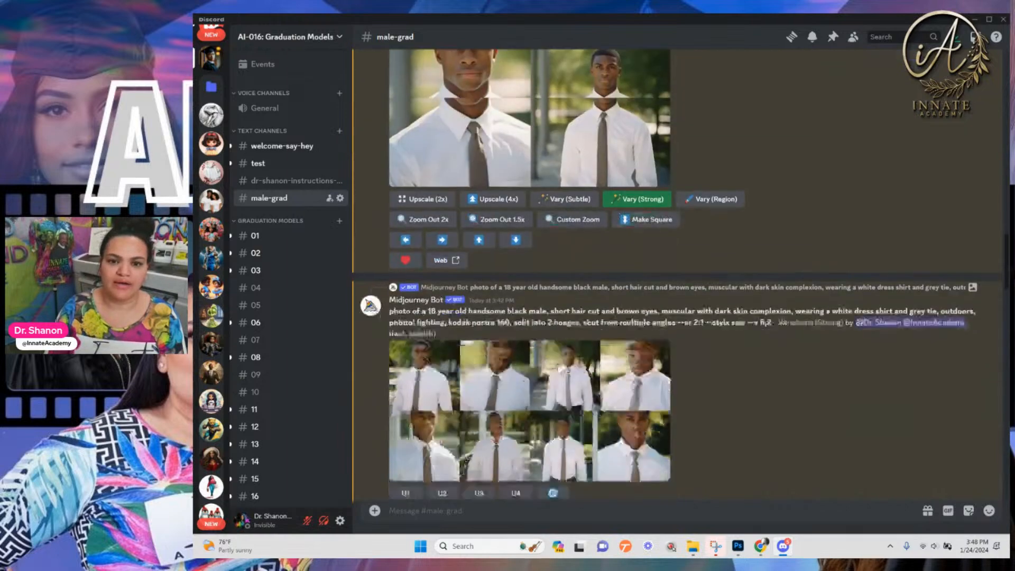
{"action": "scroll", "coordinate": [558, 364], "scroll_direction": "down", "scroll_amount": 10}
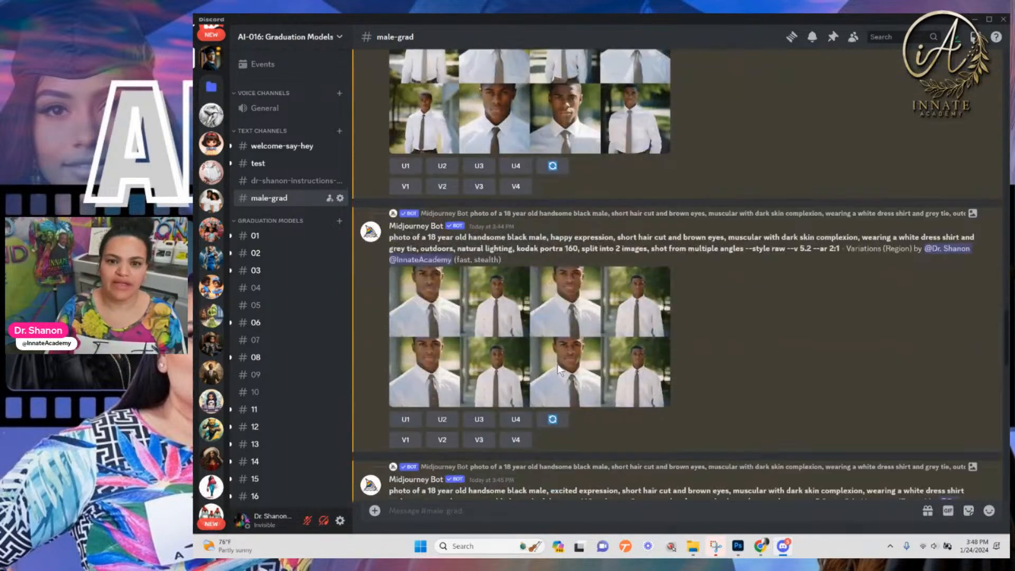
{"action": "scroll", "coordinate": [557, 364], "scroll_direction": "down", "scroll_amount": 3}
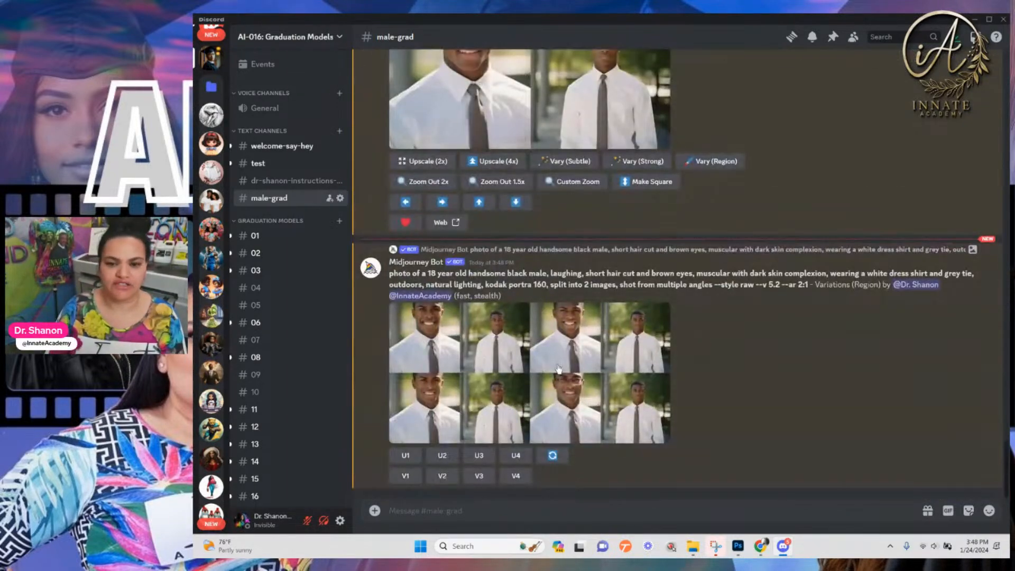
Reopen Vary (Region) for the upscaled original image and submit its prompt with "somber and shy" in place of "laughing"
{"action": "scroll", "coordinate": [538, 348], "scroll_direction": "up", "scroll_amount": 8}
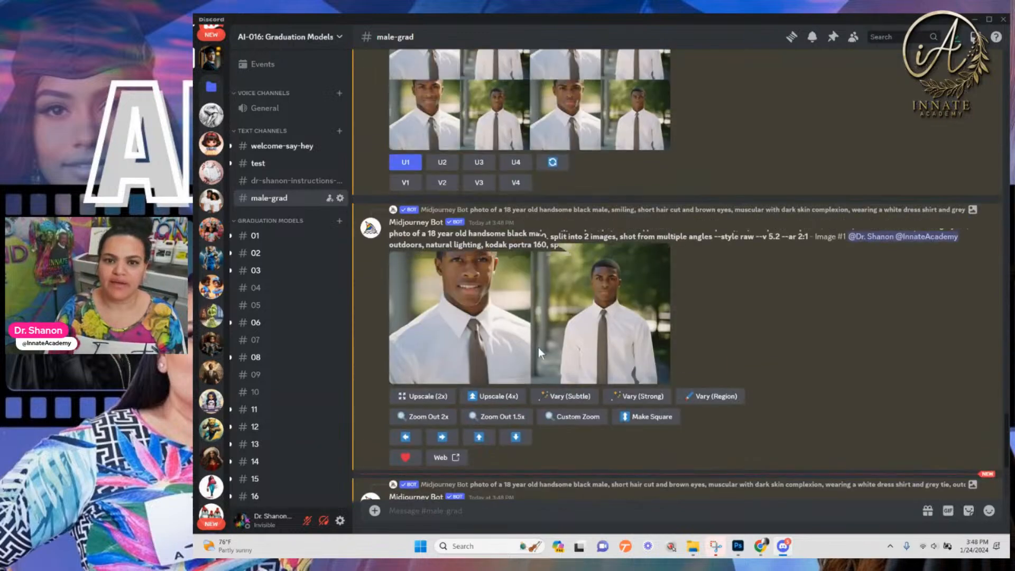
{"action": "scroll", "coordinate": [539, 347], "scroll_direction": "up", "scroll_amount": 10}
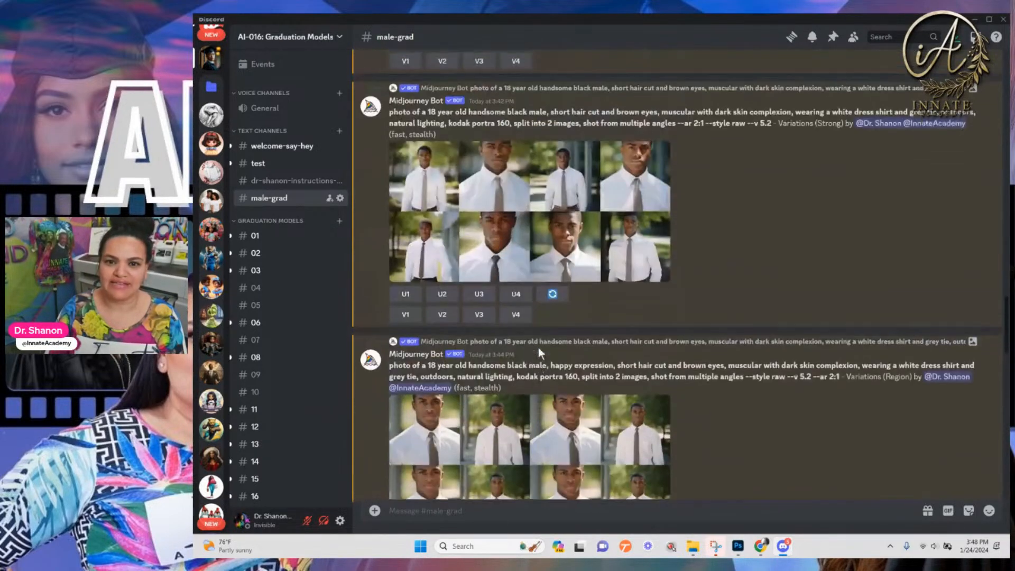
{"action": "scroll", "coordinate": [539, 348], "scroll_direction": "up", "scroll_amount": 6}
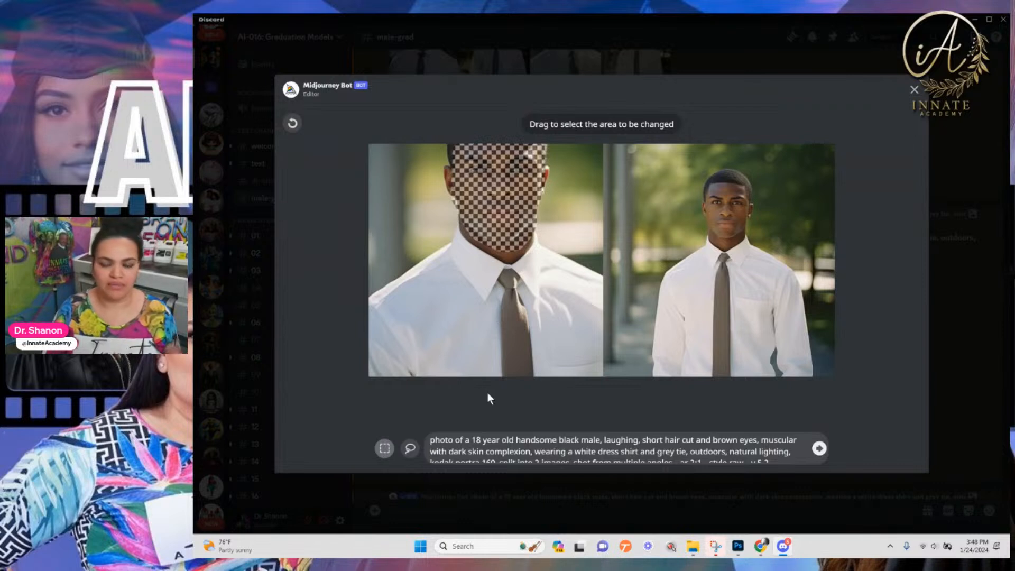
{"action": "left_click", "coordinate": [644, 437]}
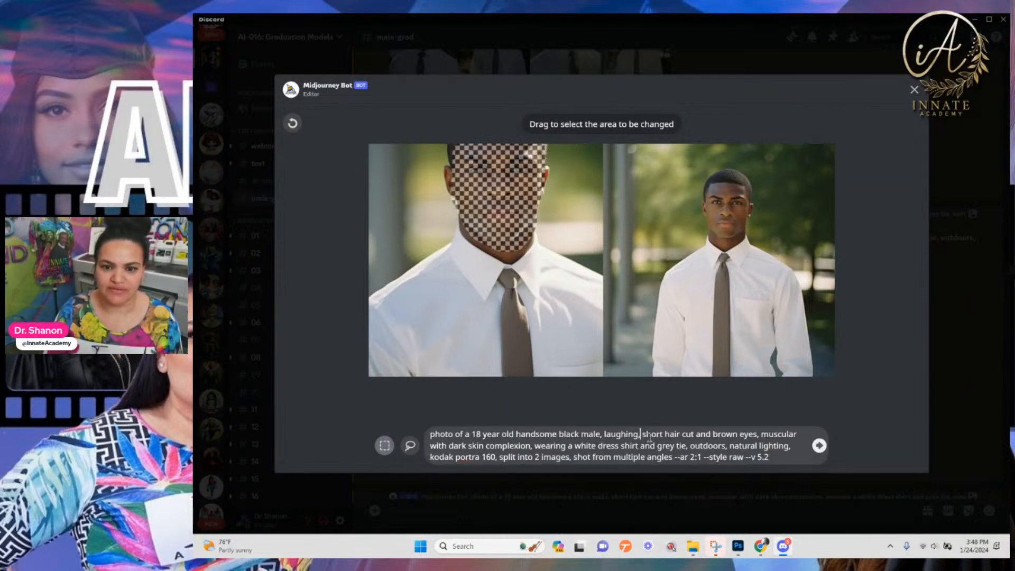
{"action": "double_click", "coordinate": [632, 432]}
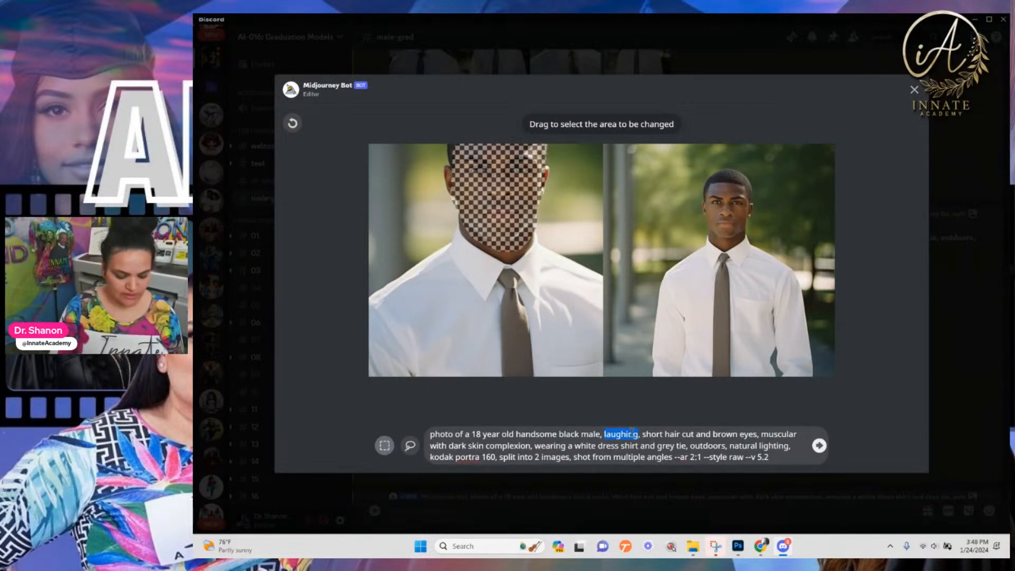
{"action": "type", "text": "somber and "}
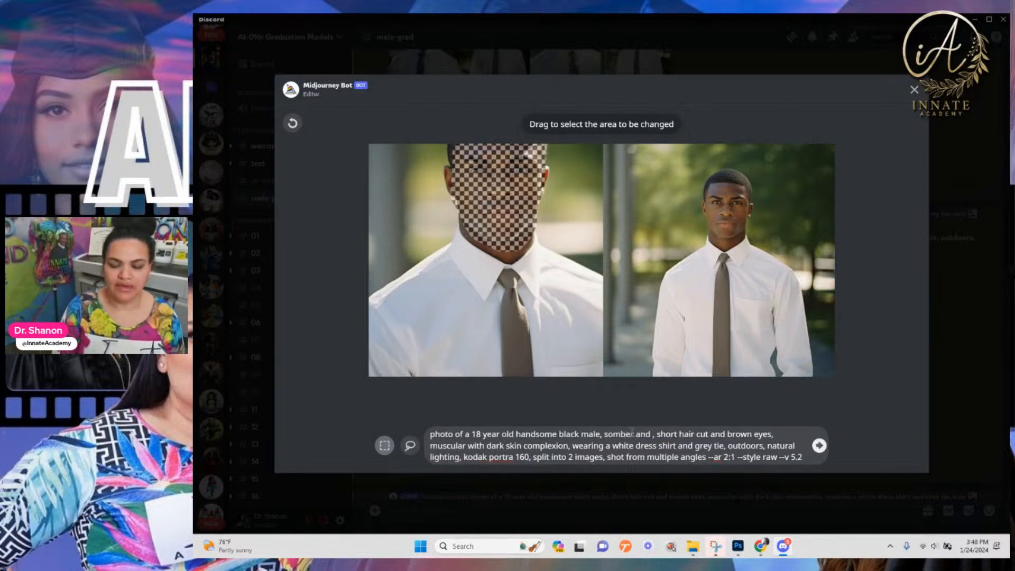
{"action": "type", "text": "shy"}
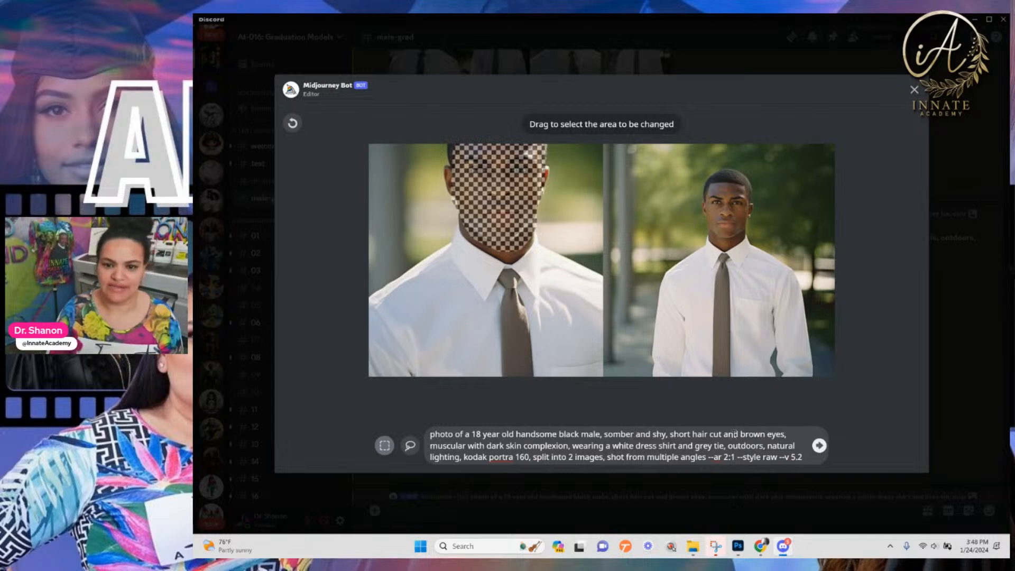
{"action": "left_click", "coordinate": [819, 446]}
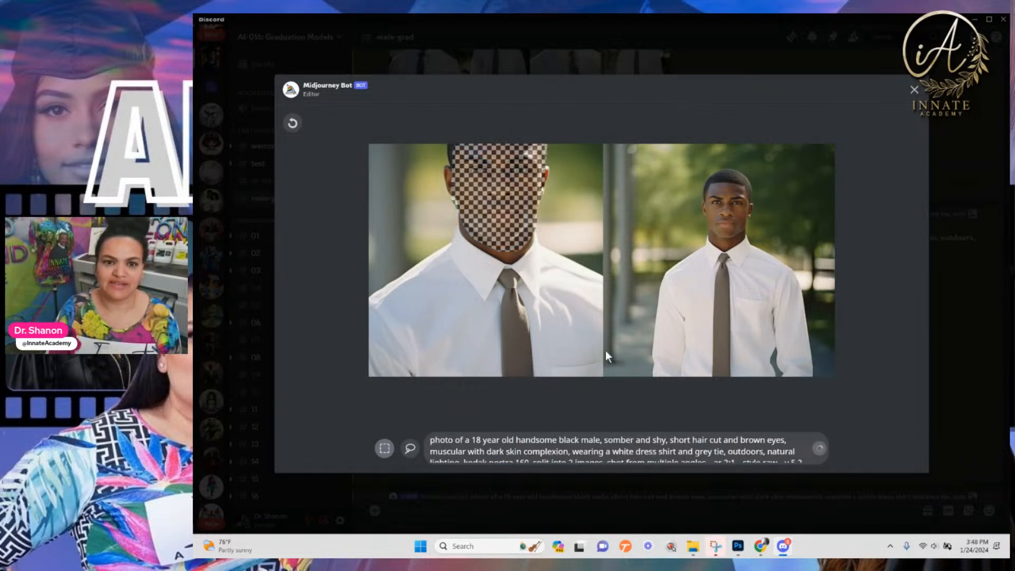
Reopen Vary (Region) for the upscaled original image and submit its prompt with "flirty slight smile" in place of "somber and shy"
{"action": "scroll", "coordinate": [545, 411], "scroll_direction": "down", "scroll_amount": 10}
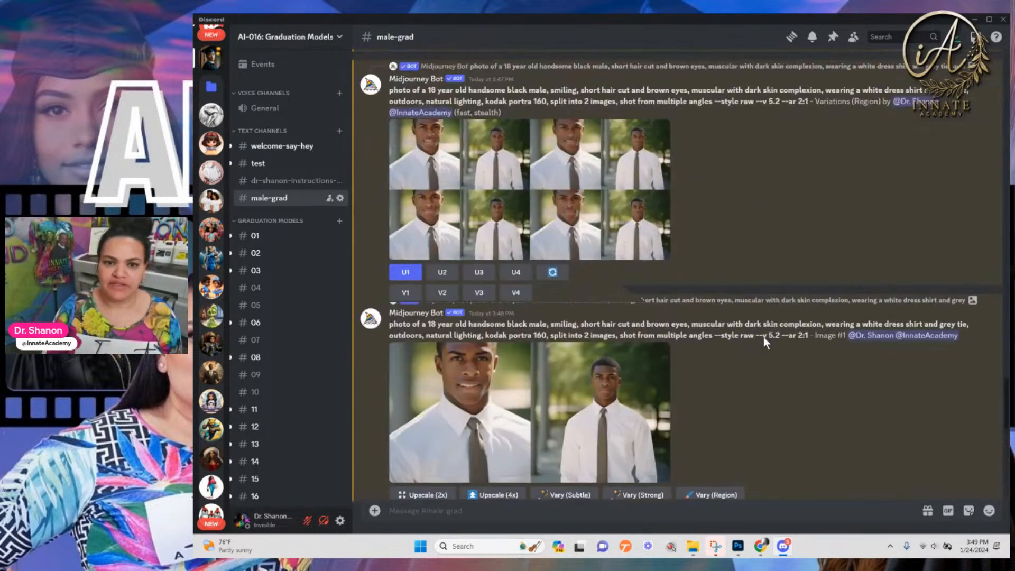
{"action": "scroll", "coordinate": [763, 337], "scroll_direction": "up", "scroll_amount": 15}
{"action": "scroll", "coordinate": [545, 296], "scroll_direction": "up", "scroll_amount": 3}
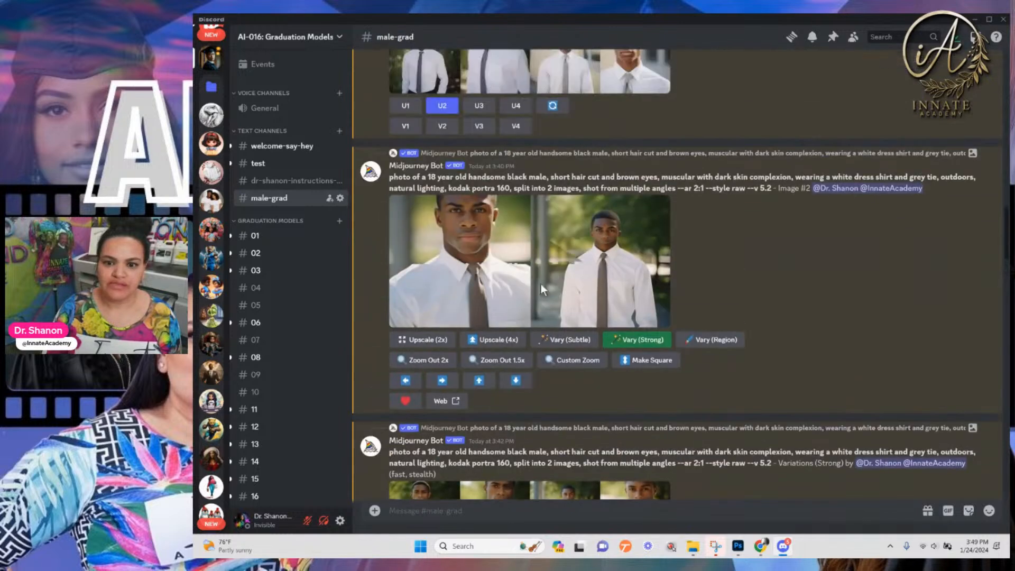
{"action": "left_click", "coordinate": [712, 372]}
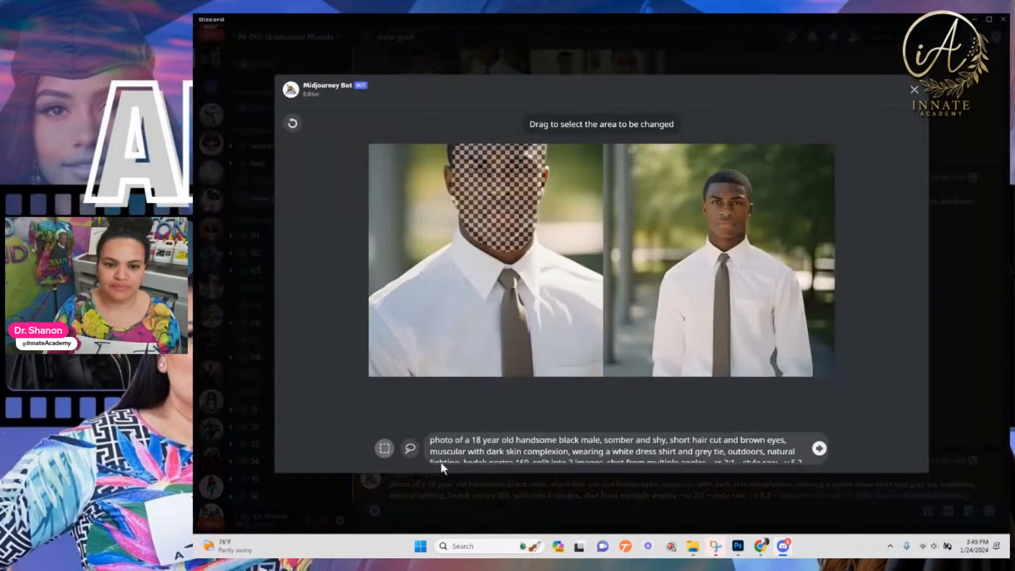
{"action": "left_click_drag", "start_coordinate": [666, 439], "coordinate": [606, 434]}
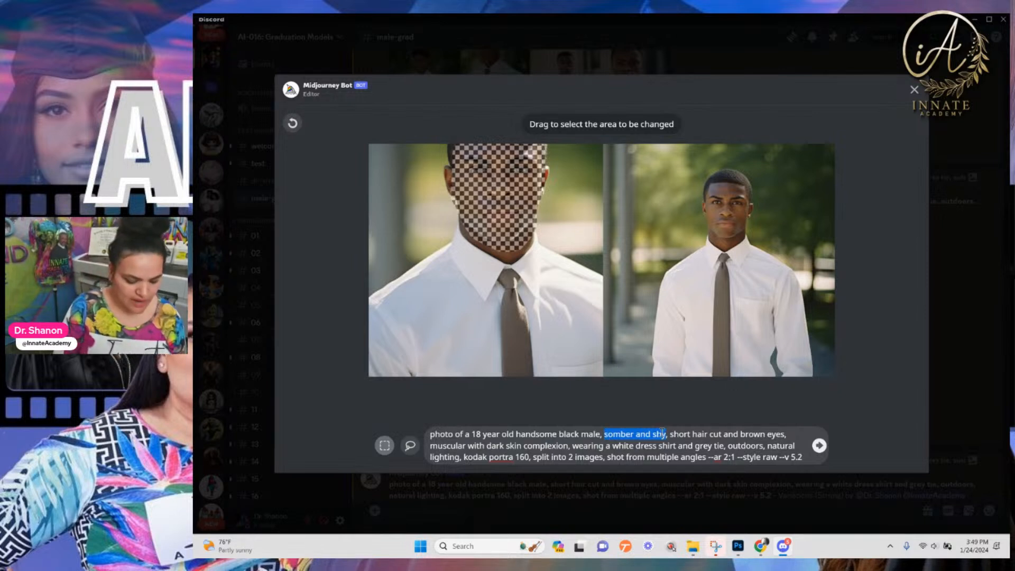
{"action": "type", "text": "flirty"}
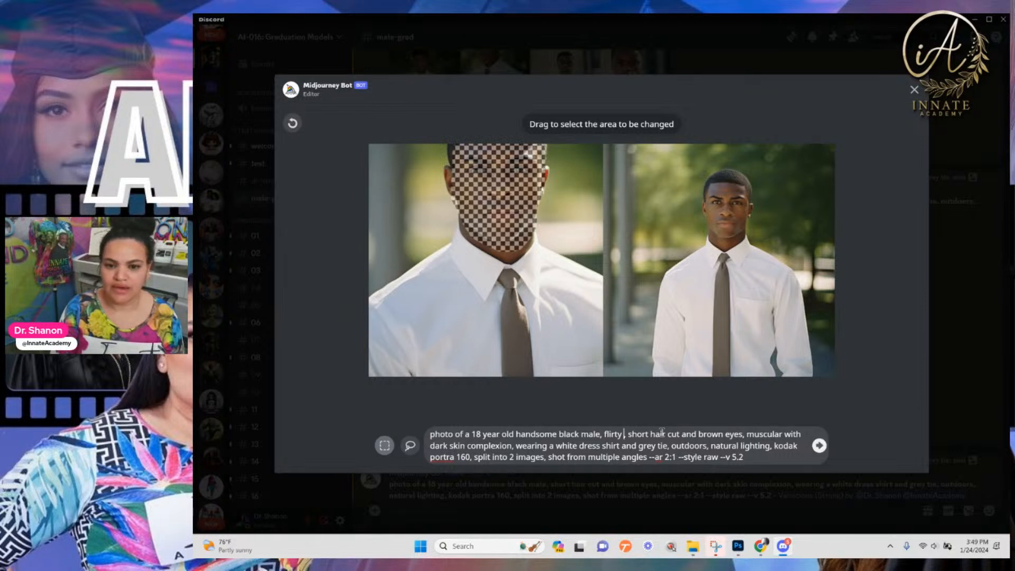
{"action": "type", "text": " slight smile,"}
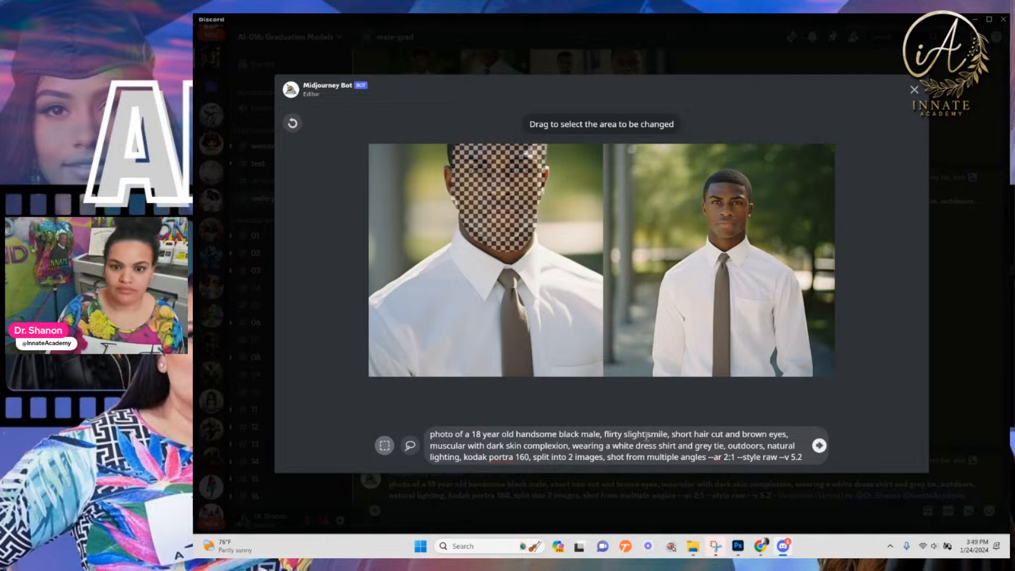
{"action": "left_click", "coordinate": [820, 447]}
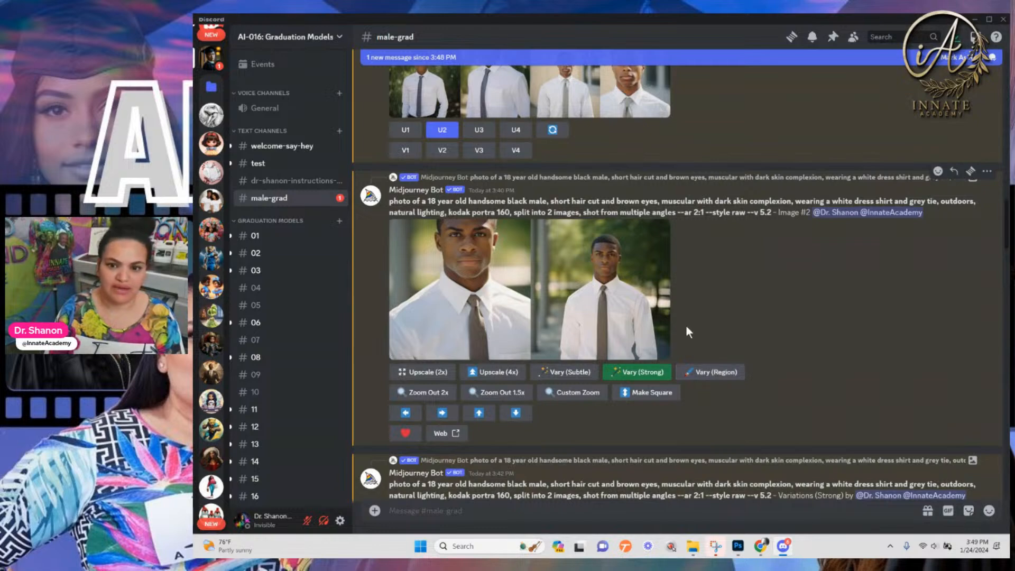
Inspect the "laughing" variation grid enlarged and upscale its fourth image, the one with glasses
{"action": "scroll", "coordinate": [694, 356], "scroll_direction": "down", "scroll_amount": 17}
{"action": "scroll", "coordinate": [694, 355], "scroll_direction": "down", "scroll_amount": 5}
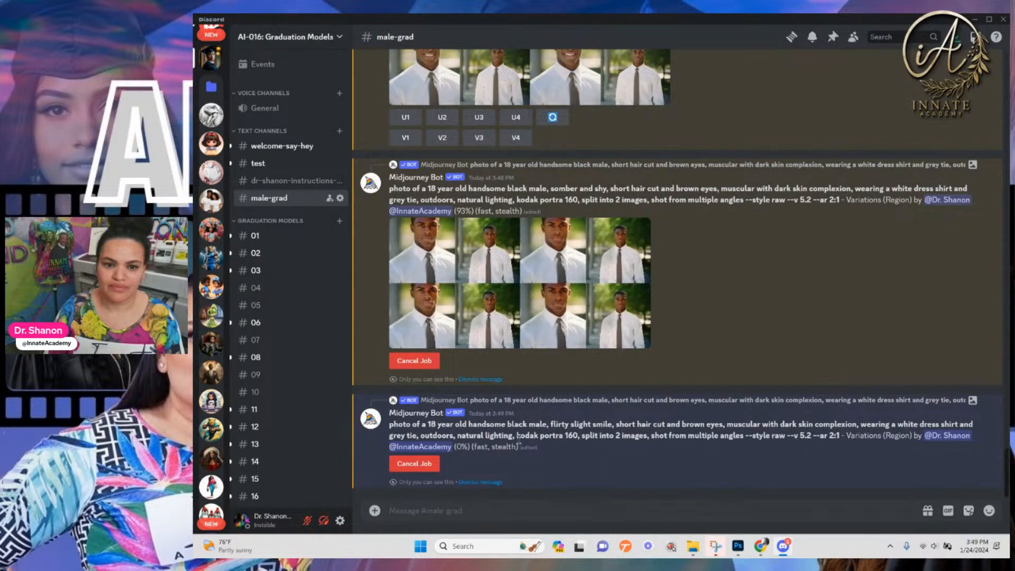
{"action": "scroll", "coordinate": [465, 374], "scroll_direction": "up", "scroll_amount": 3}
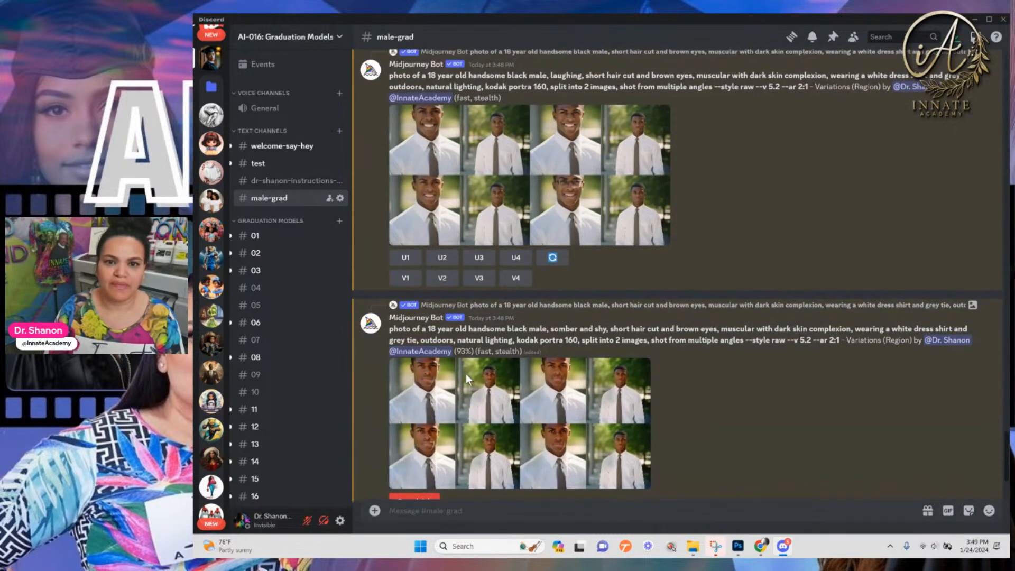
{"action": "left_click", "coordinate": [475, 249]}
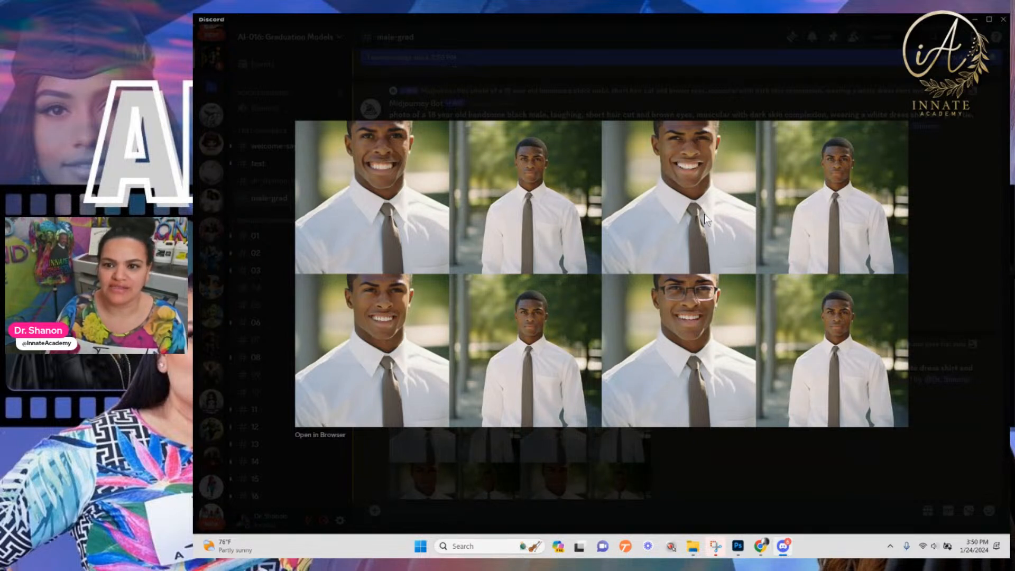
{"action": "left_click", "coordinate": [932, 304]}
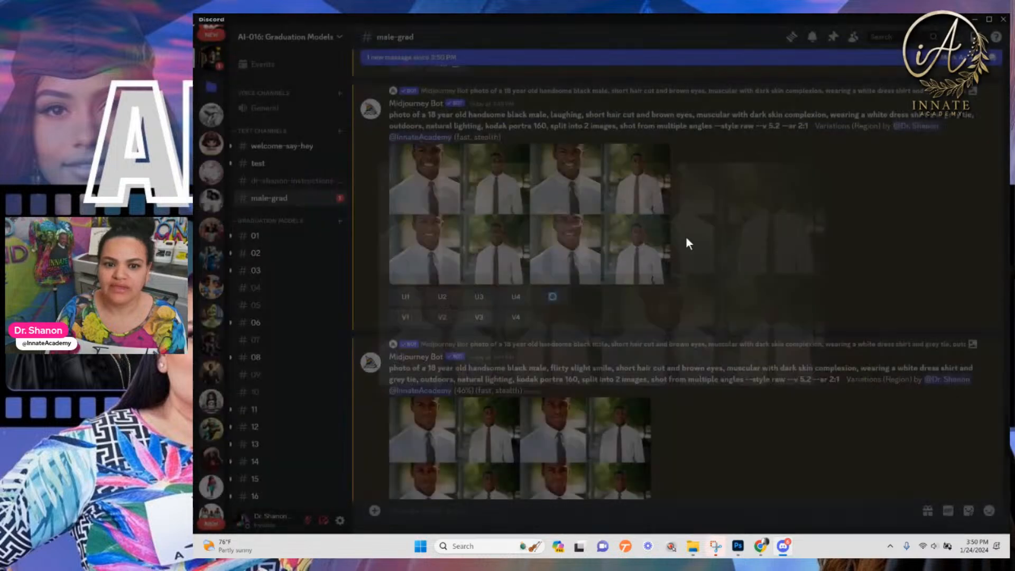
{"action": "scroll", "coordinate": [607, 421], "scroll_direction": "down", "scroll_amount": 2}
{"action": "scroll", "coordinate": [508, 148], "scroll_direction": "up", "scroll_amount": 2}
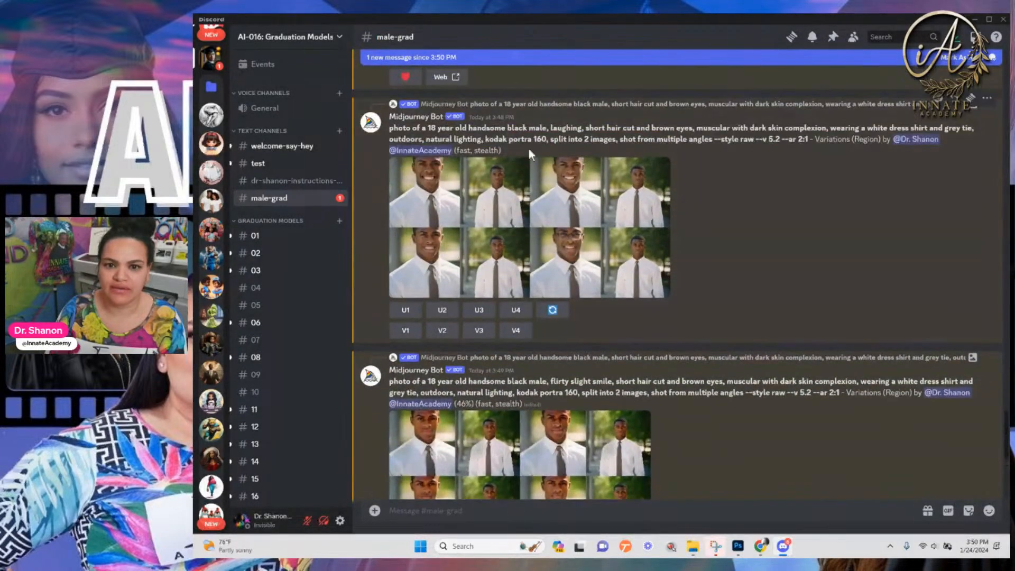
{"action": "left_click", "coordinate": [515, 311]}
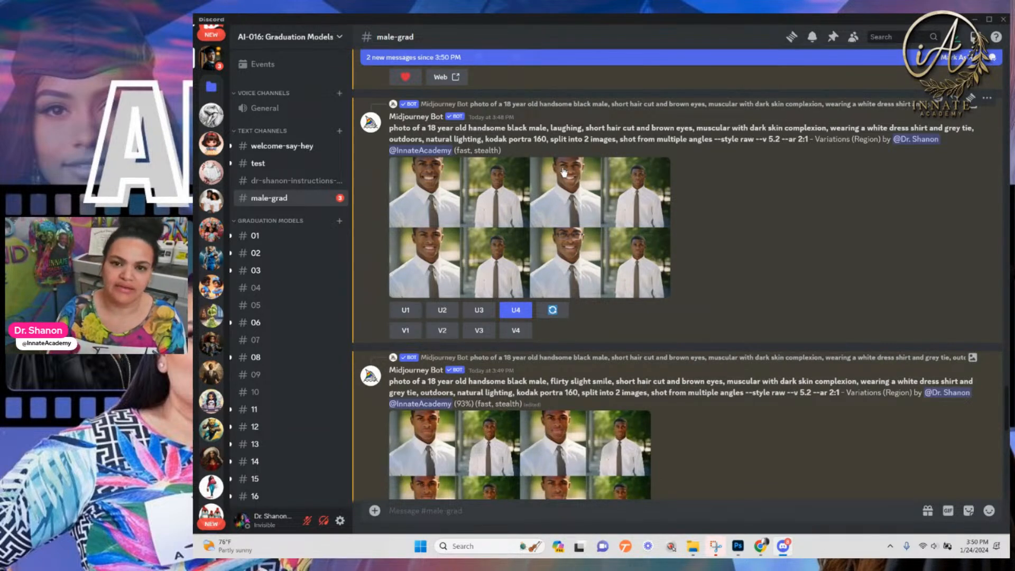
Examine the in-progress "flirty slight smile" variations and the finished "somber and shy" grid enlarged, comparing the facial expressions
{"action": "scroll", "coordinate": [583, 301], "scroll_direction": "down", "scroll_amount": 3}
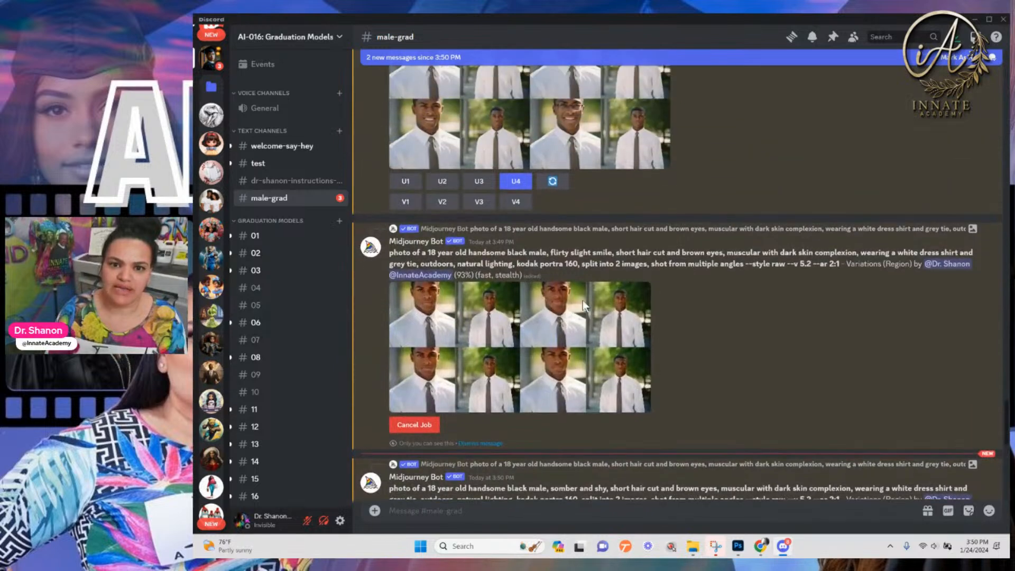
{"action": "scroll", "coordinate": [583, 301], "scroll_direction": "up", "scroll_amount": 2}
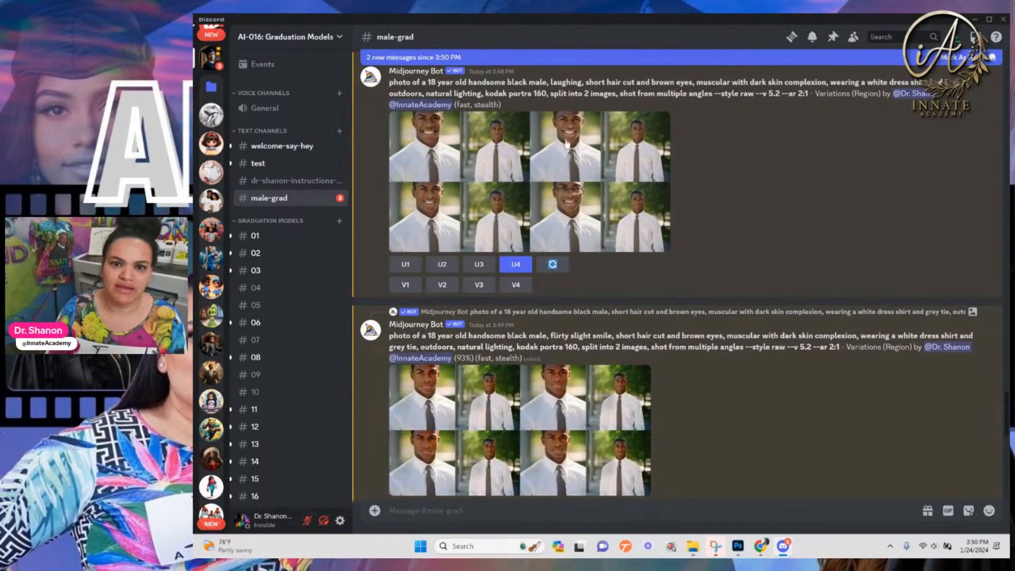
{"action": "scroll", "coordinate": [553, 183], "scroll_direction": "down", "scroll_amount": 2}
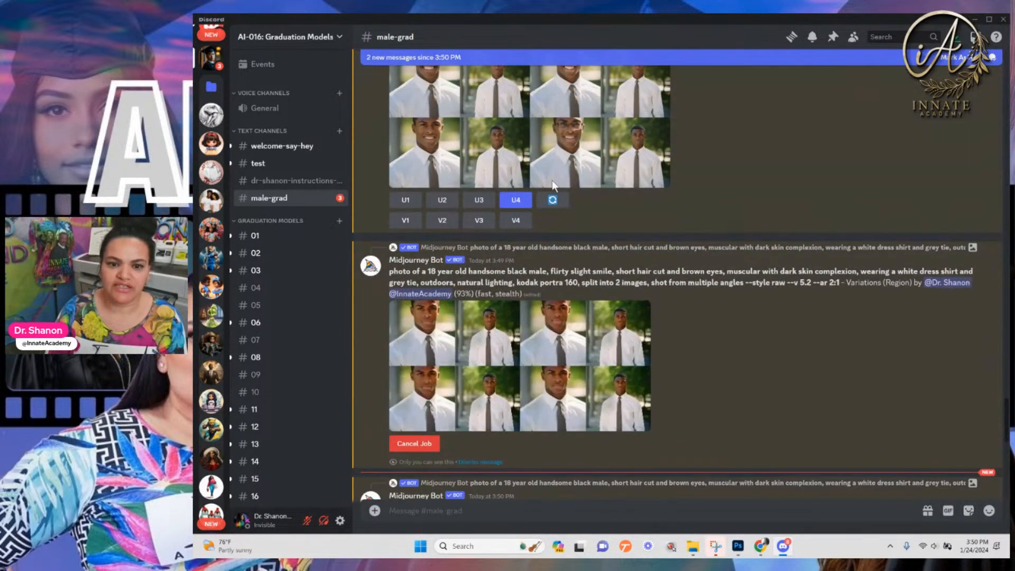
{"action": "scroll", "coordinate": [552, 182], "scroll_direction": "down", "scroll_amount": 1}
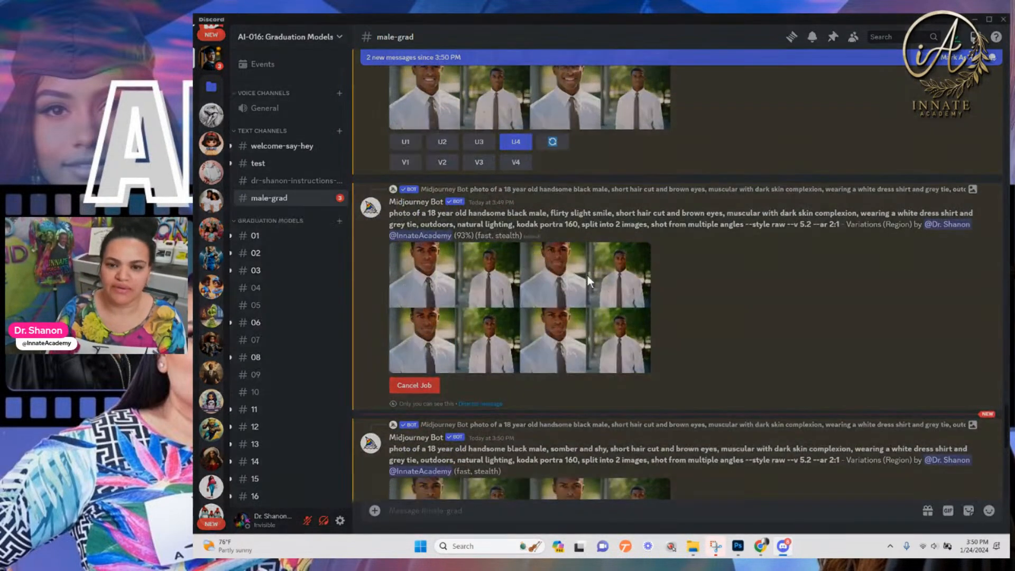
{"action": "left_click", "coordinate": [589, 275]}
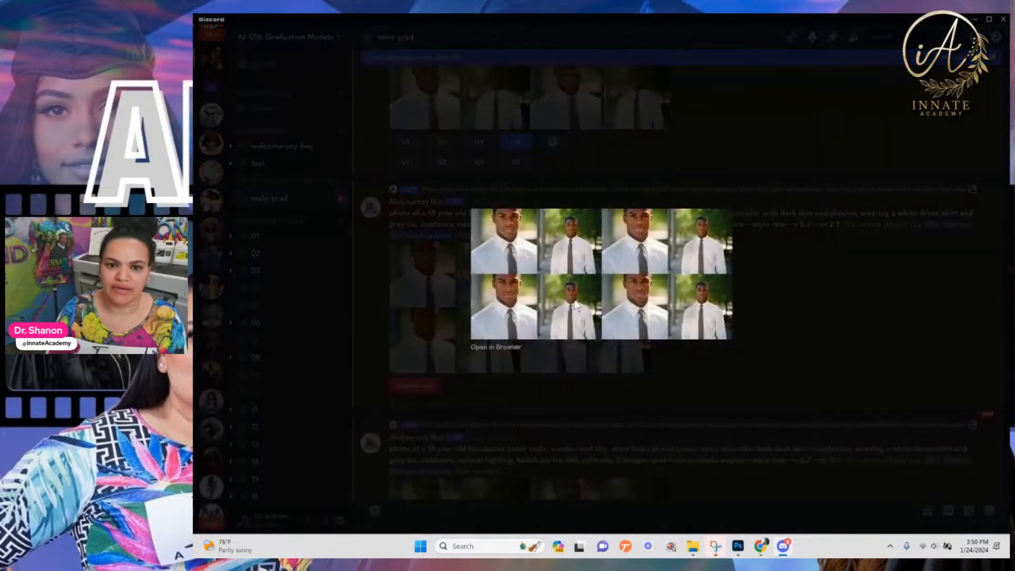
{"action": "left_click", "coordinate": [818, 360]}
{"action": "scroll", "coordinate": [620, 331], "scroll_direction": "down", "scroll_amount": 5}
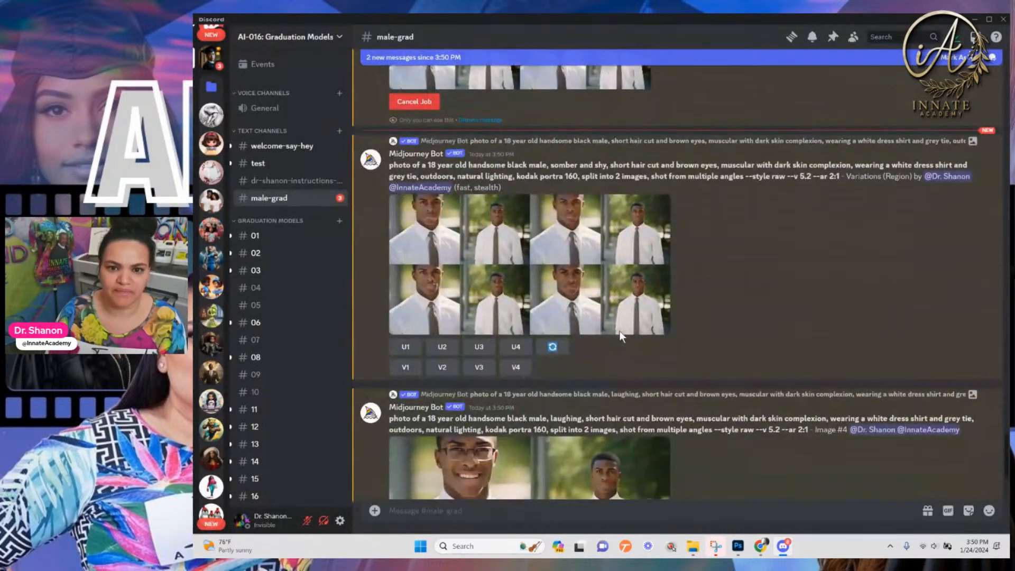
{"action": "scroll", "coordinate": [516, 211], "scroll_direction": "down", "scroll_amount": 1}
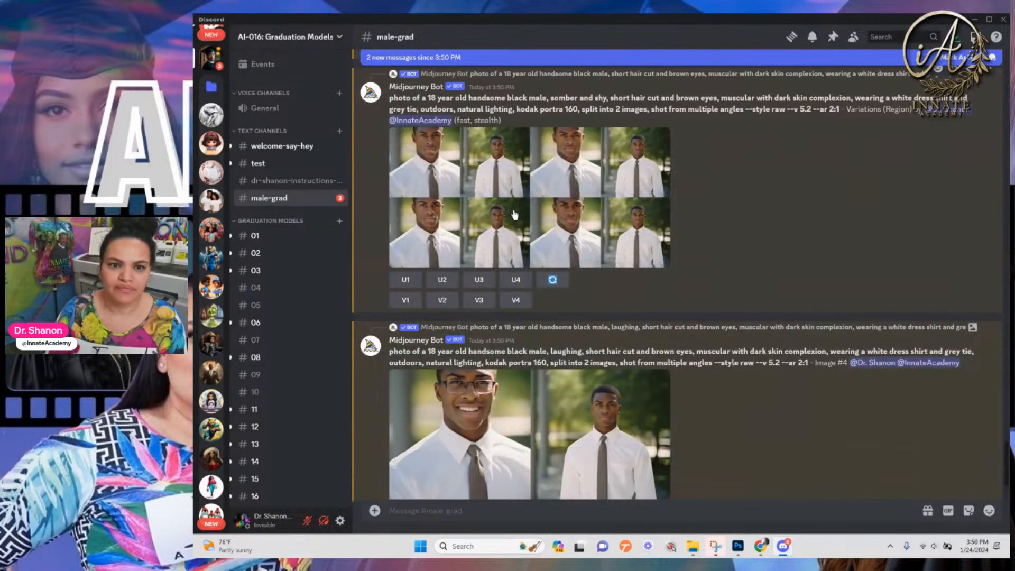
{"action": "scroll", "coordinate": [514, 215], "scroll_direction": "up", "scroll_amount": 1}
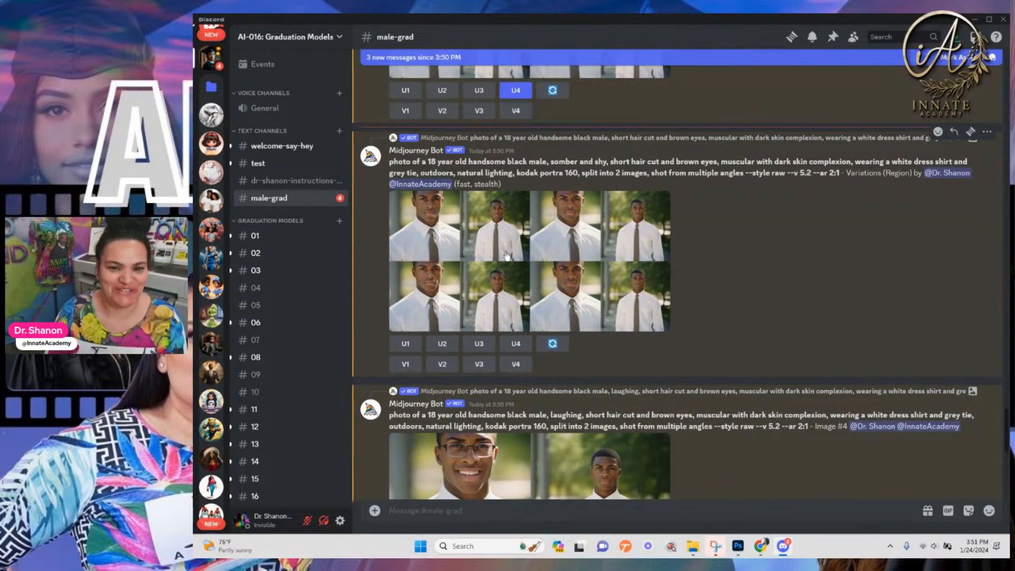
{"action": "left_click", "coordinate": [511, 264]}
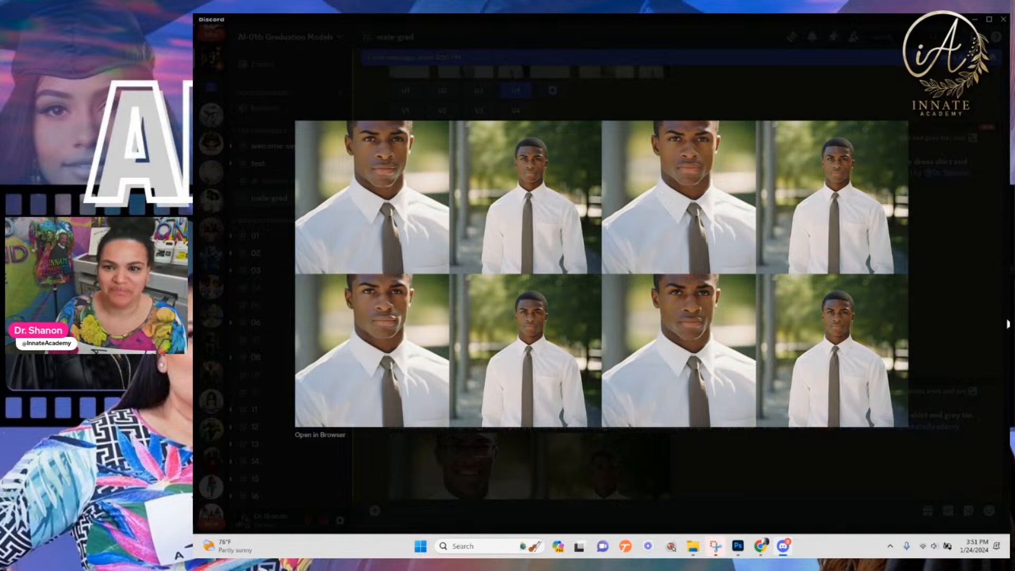
{"action": "left_click", "coordinate": [969, 301]}
Review the earlier expression variations, viewing the "smiling" grid enlarged, and upscale the second image of the "laughing" grid
{"action": "scroll", "coordinate": [583, 276], "scroll_direction": "down", "scroll_amount": 6}
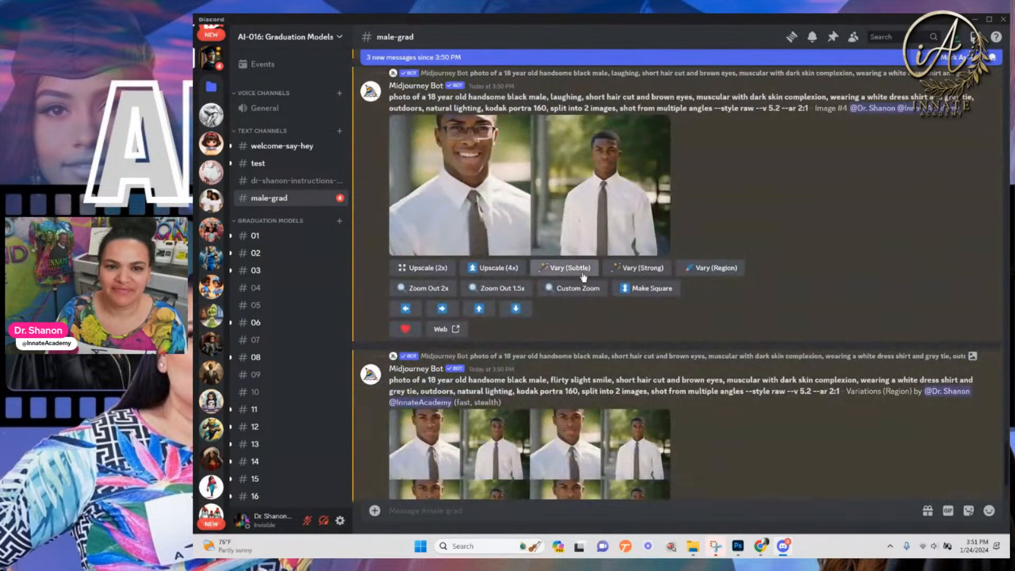
{"action": "scroll", "coordinate": [584, 276], "scroll_direction": "down", "scroll_amount": 10}
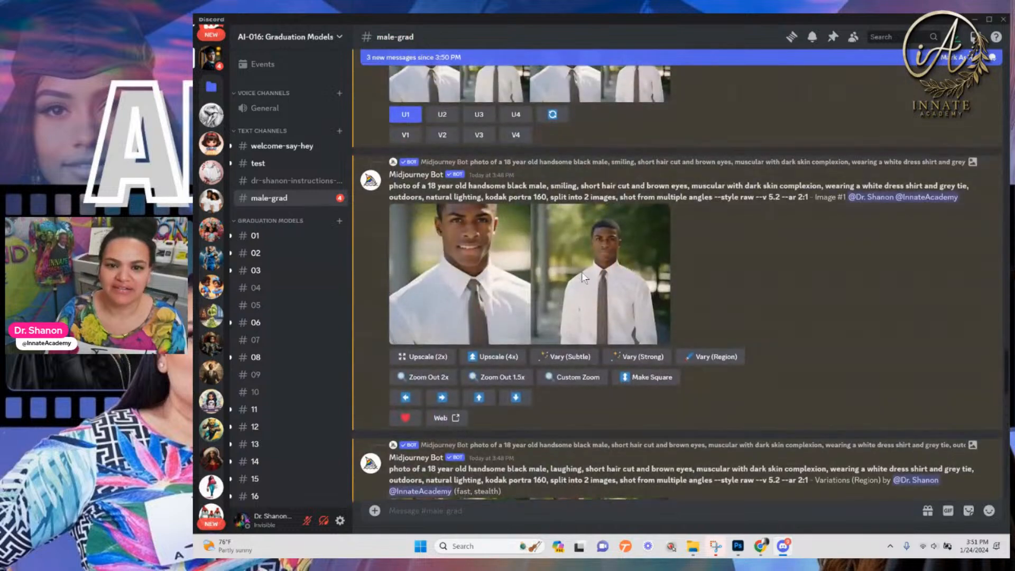
{"action": "scroll", "coordinate": [582, 272], "scroll_direction": "down", "scroll_amount": 3}
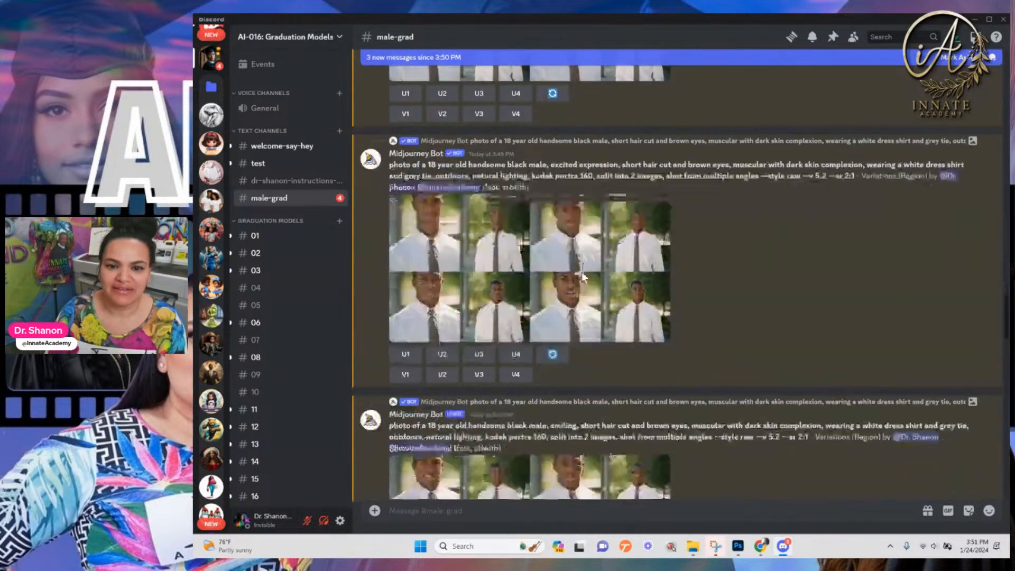
{"action": "scroll", "coordinate": [584, 276], "scroll_direction": "up", "scroll_amount": 3}
{"action": "scroll", "coordinate": [583, 276], "scroll_direction": "down", "scroll_amount": 10}
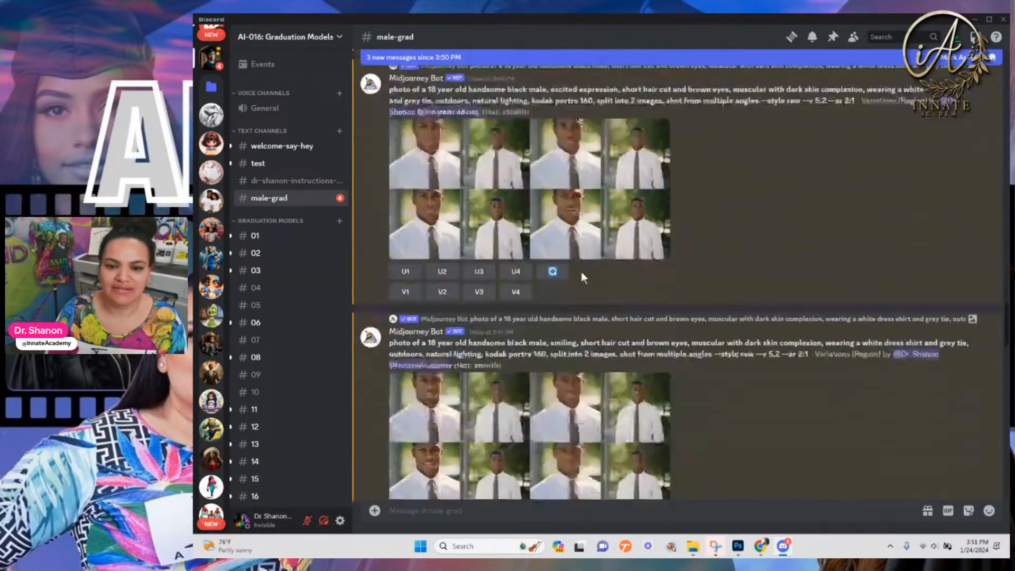
{"action": "left_click", "coordinate": [584, 312]}
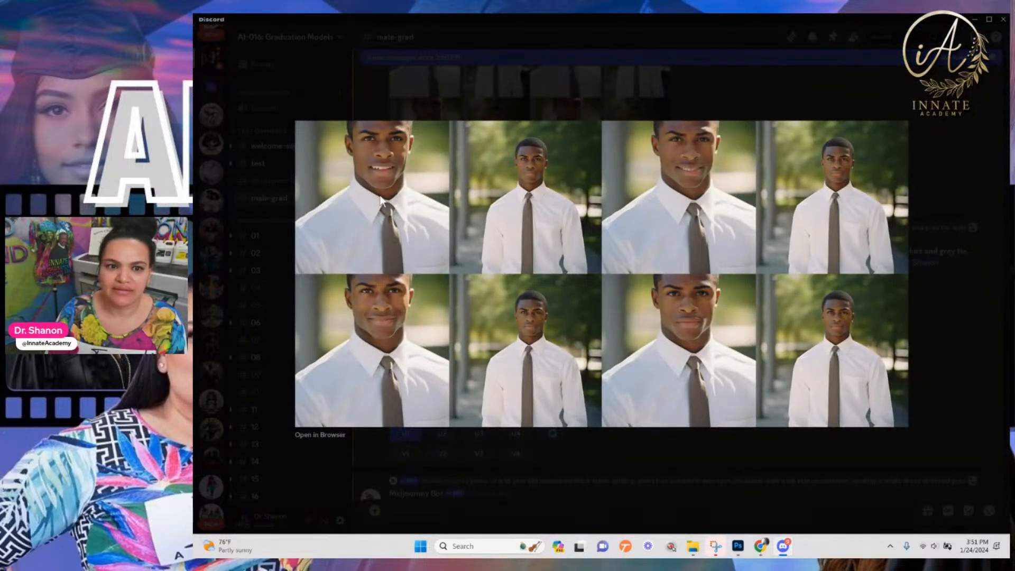
{"action": "left_click", "coordinate": [933, 325]}
{"action": "scroll", "coordinate": [581, 315], "scroll_direction": "down", "scroll_amount": 7}
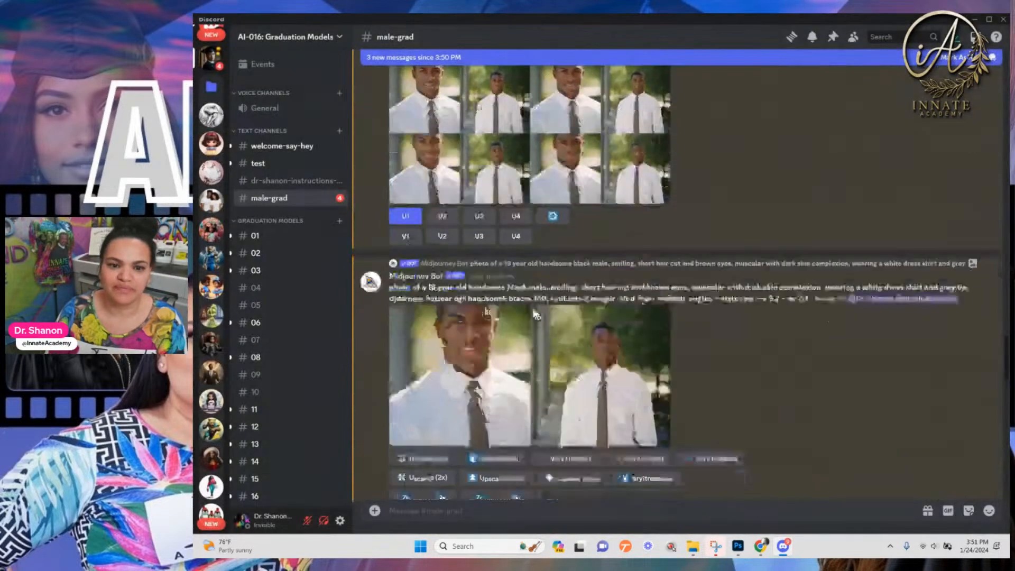
{"action": "scroll", "coordinate": [532, 306], "scroll_direction": "down", "scroll_amount": 2}
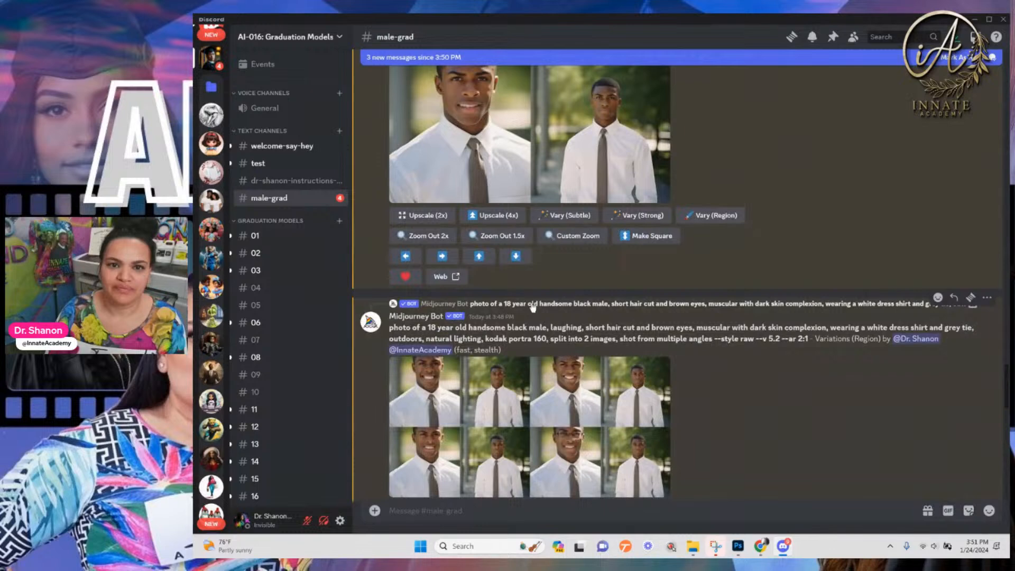
{"action": "scroll", "coordinate": [533, 306], "scroll_direction": "down", "scroll_amount": 4}
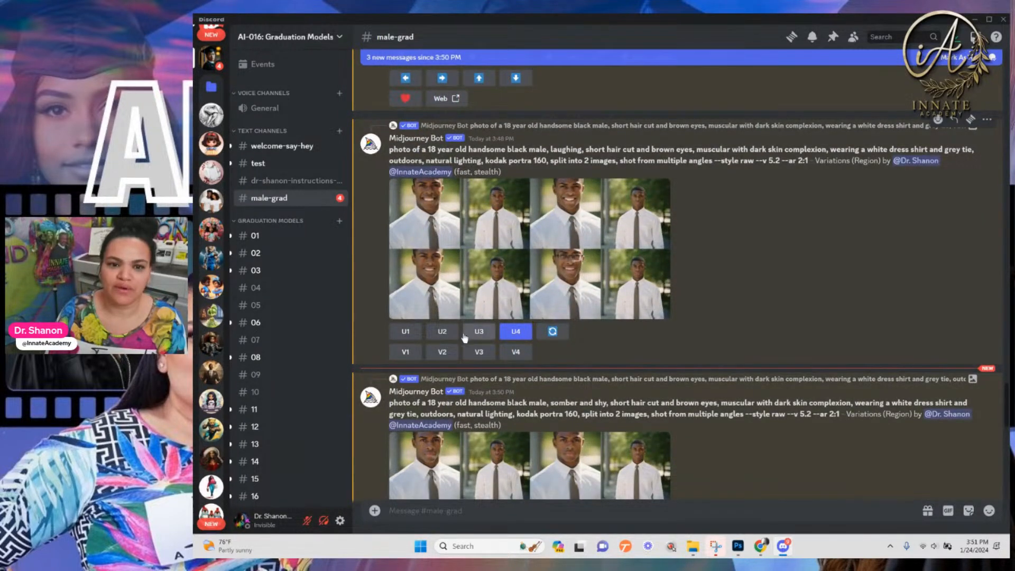
{"action": "left_click", "coordinate": [443, 331]}
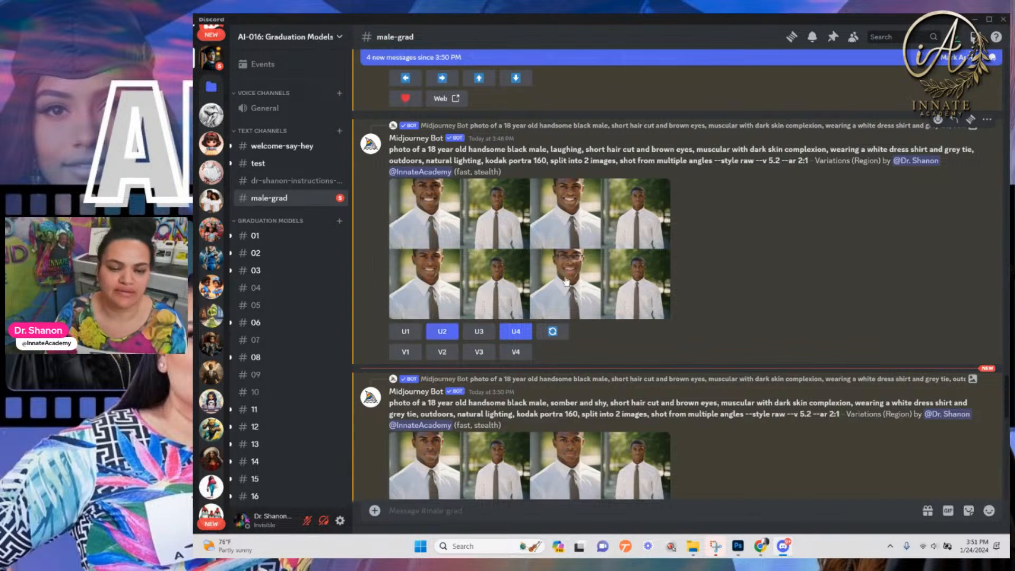
Recheck the "somber and shy" grid enlarged, and view the upscaled second "laughing" image and the finished "flirty slight smile" grid
{"action": "scroll", "coordinate": [565, 276], "scroll_direction": "down", "scroll_amount": 2}
{"action": "scroll", "coordinate": [564, 276], "scroll_direction": "down", "scroll_amount": 13}
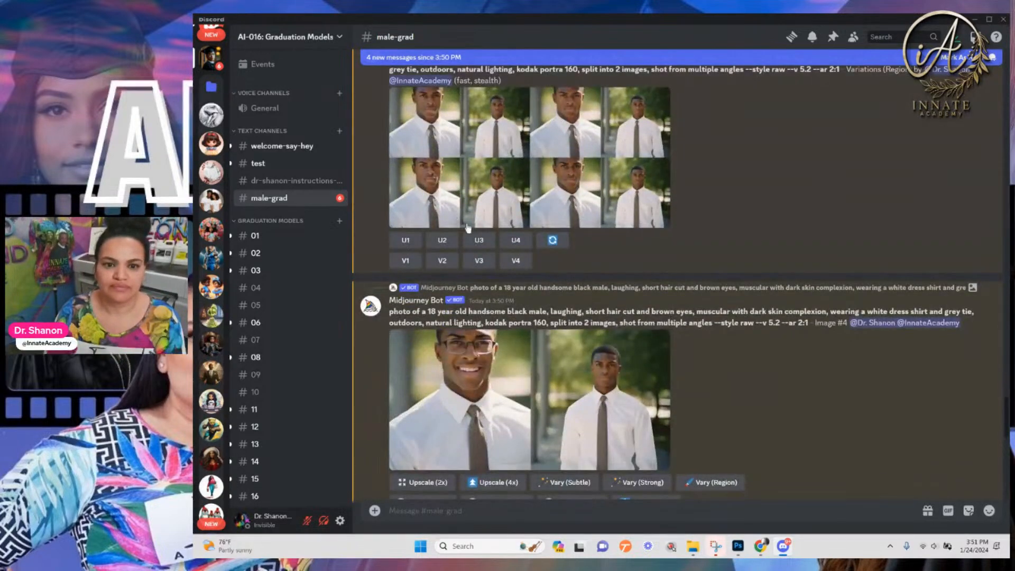
{"action": "scroll", "coordinate": [468, 223], "scroll_direction": "up", "scroll_amount": 10}
{"action": "left_click", "coordinate": [475, 241]}
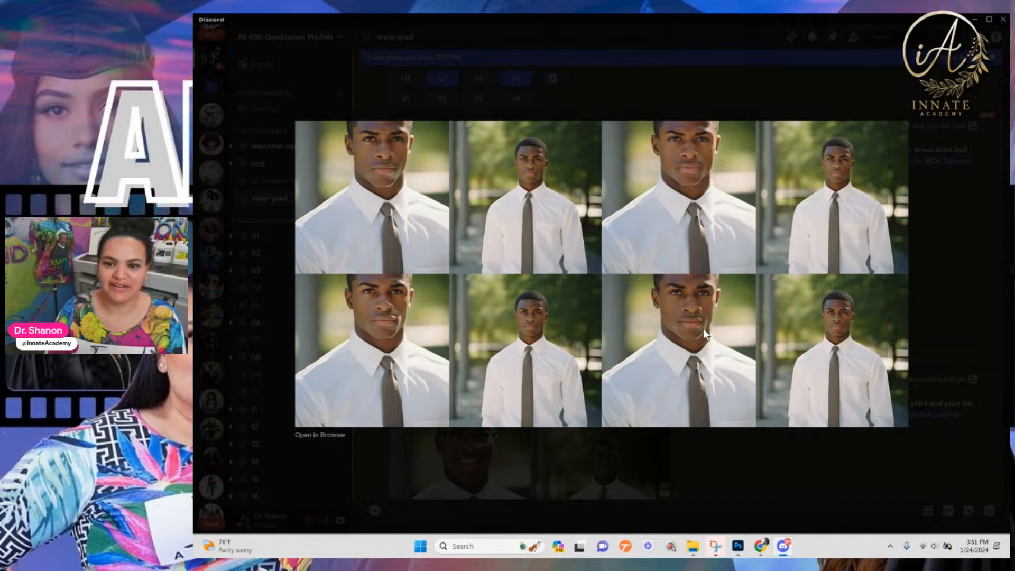
{"action": "left_click", "coordinate": [954, 334]}
{"action": "scroll", "coordinate": [522, 328], "scroll_direction": "down", "scroll_amount": 5}
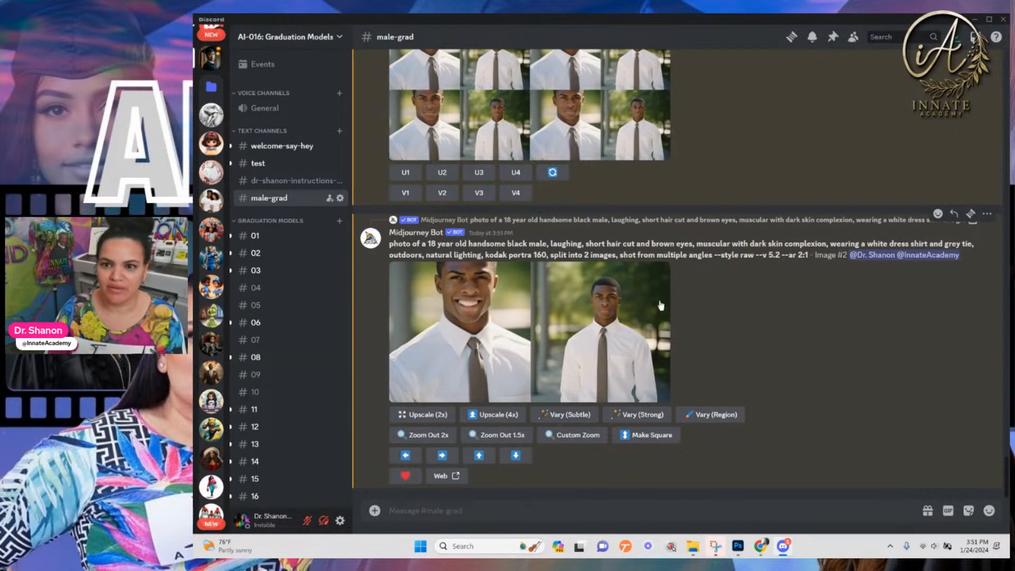
{"action": "scroll", "coordinate": [740, 299], "scroll_direction": "up", "scroll_amount": 4}
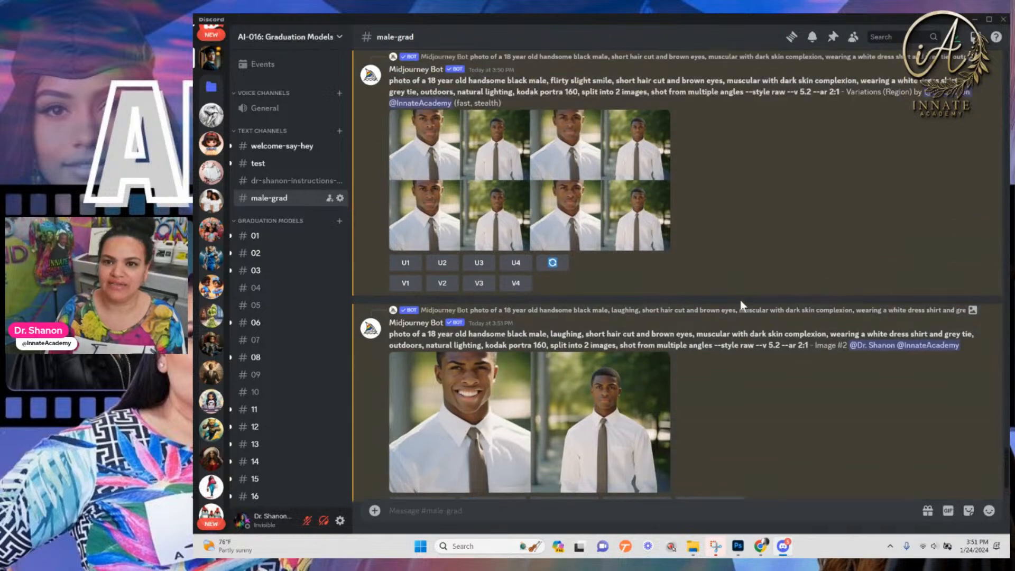
Generate region variations of the original upscaled portrait's close-up face, changing the prompt's expression to "crying and sad"
{"action": "scroll", "coordinate": [741, 303], "scroll_direction": "up", "scroll_amount": 10}
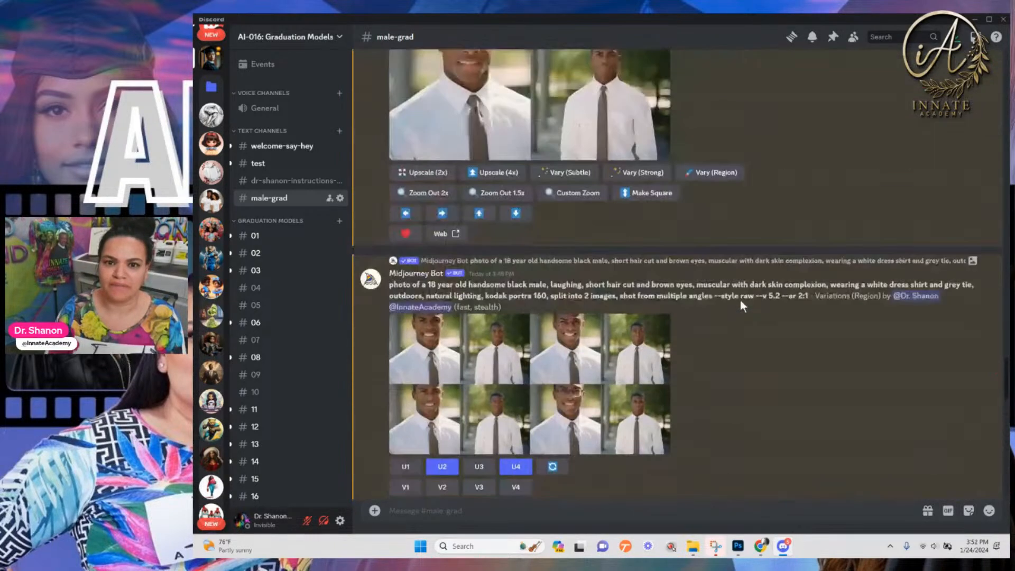
{"action": "scroll", "coordinate": [741, 302], "scroll_direction": "up", "scroll_amount": 10}
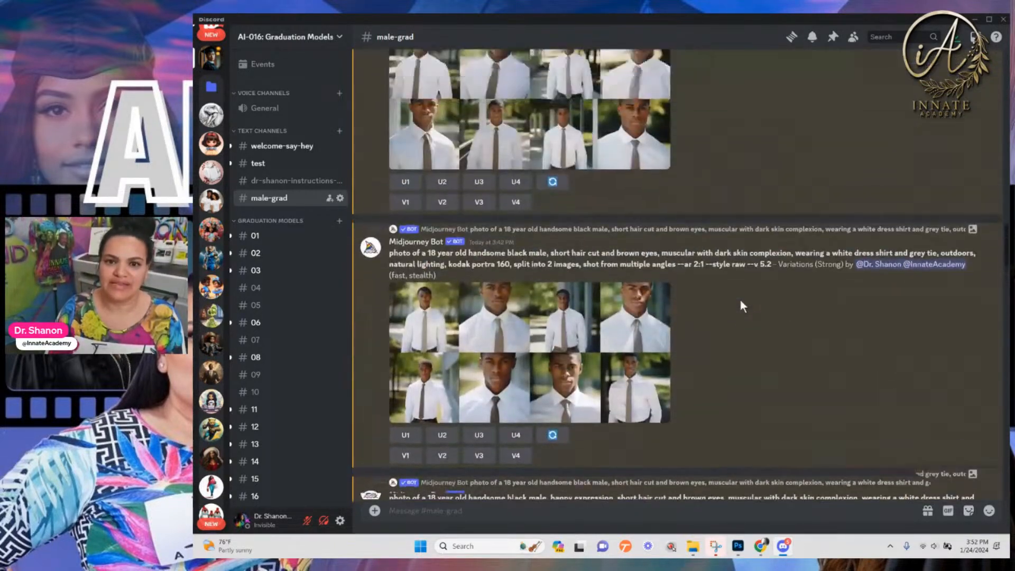
{"action": "scroll", "coordinate": [741, 302], "scroll_direction": "up", "scroll_amount": 6}
{"action": "left_click", "coordinate": [714, 269]}
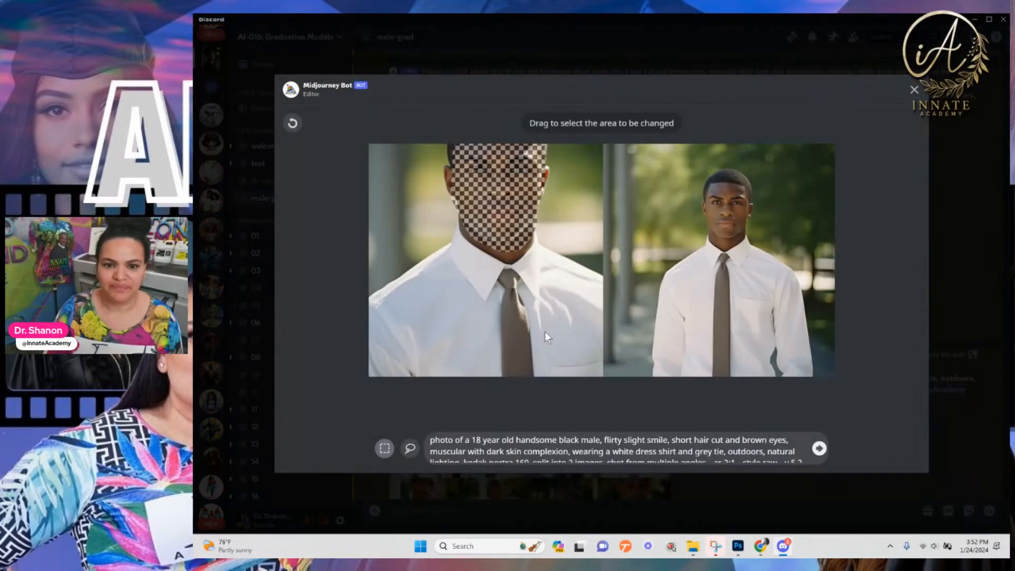
{"action": "left_click_drag", "start_coordinate": [669, 439], "coordinate": [606, 434]}
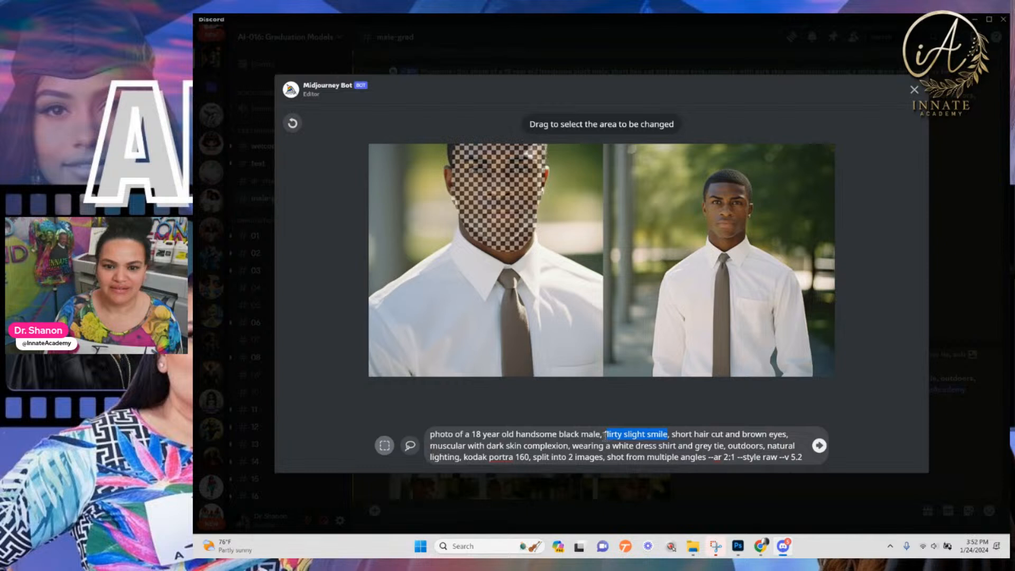
{"action": "type", "text": "cryin"}
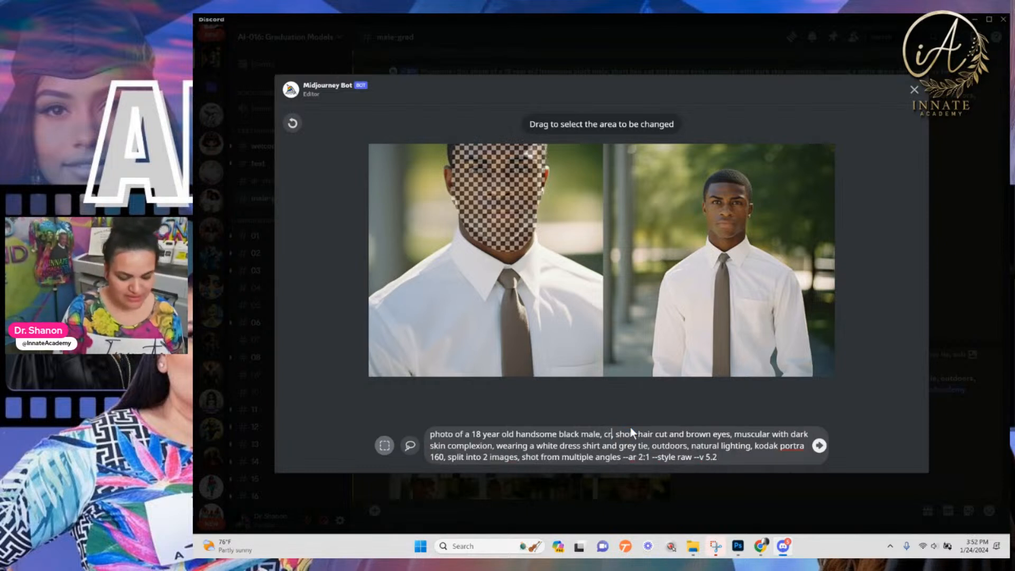
{"action": "type", "text": "g and sad"}
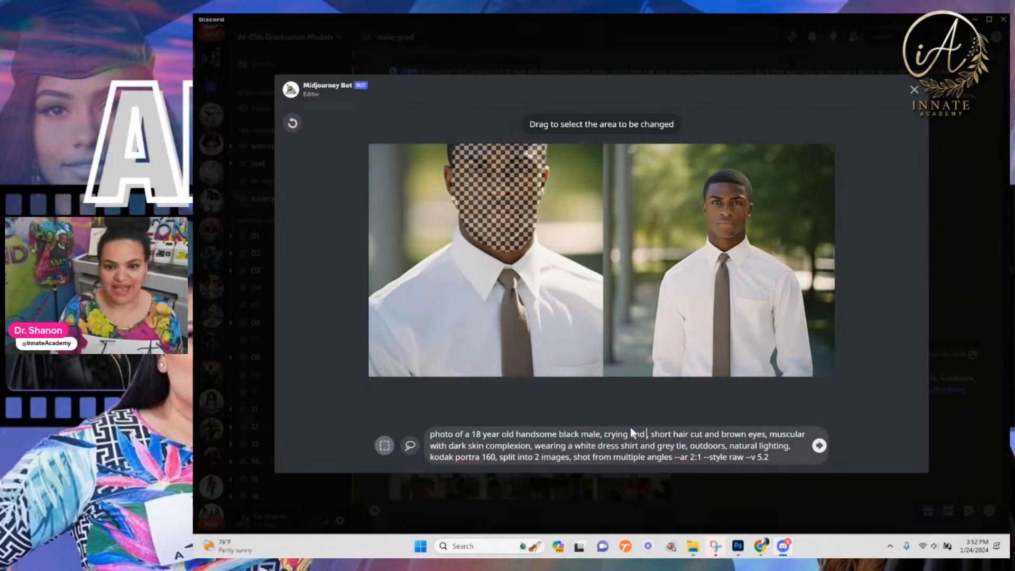
{"action": "left_click", "coordinate": [820, 445]}
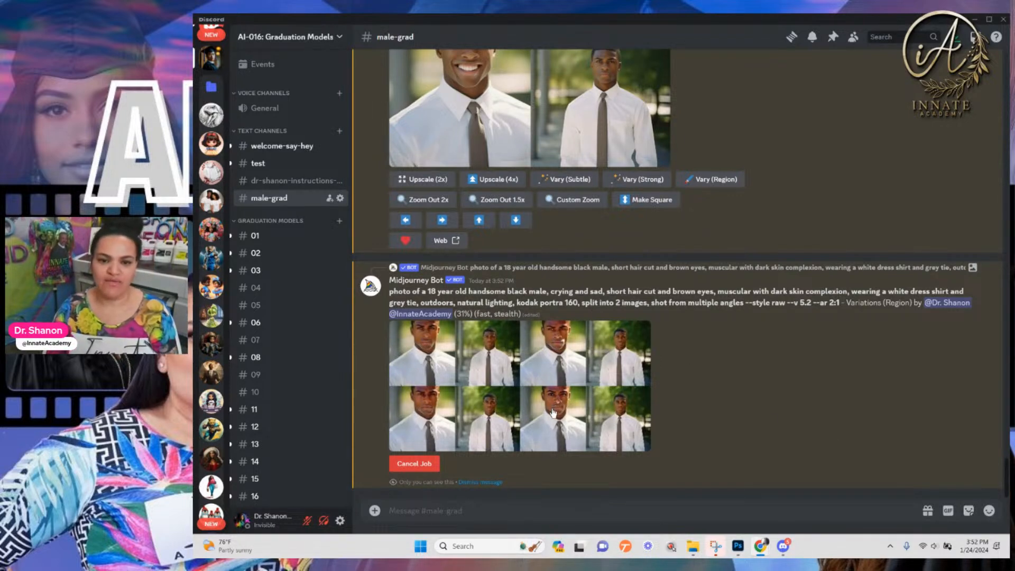
Review the earlier "happy expression", "excited expression" and "smiling" variation grids, and check the "crying and sad" job in progress
{"action": "scroll", "coordinate": [527, 292], "scroll_direction": "up", "scroll_amount": 3}
{"action": "scroll", "coordinate": [527, 292], "scroll_direction": "up", "scroll_amount": 10}
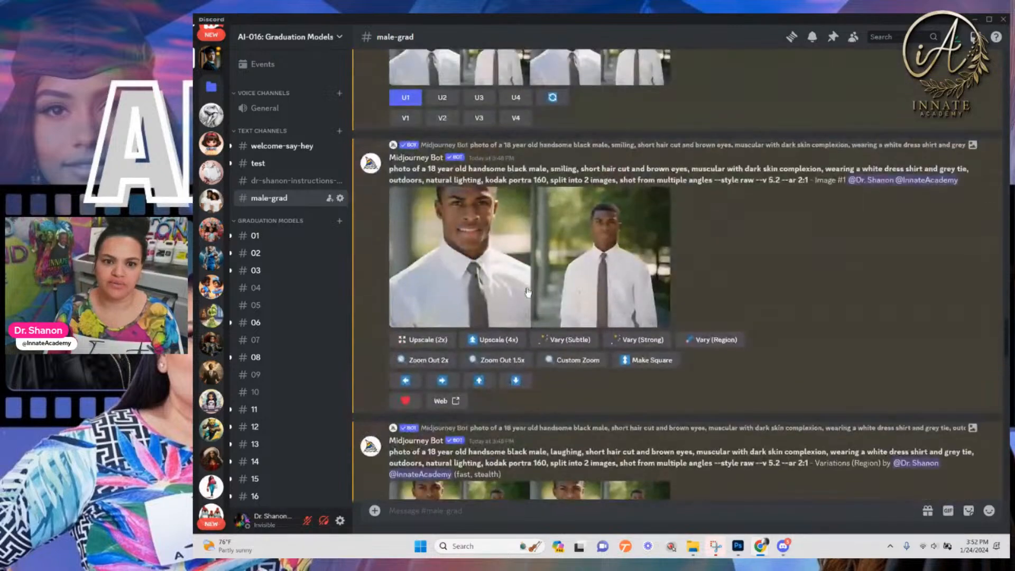
{"action": "scroll", "coordinate": [528, 291], "scroll_direction": "up", "scroll_amount": 10}
{"action": "scroll", "coordinate": [527, 292], "scroll_direction": "up", "scroll_amount": 5}
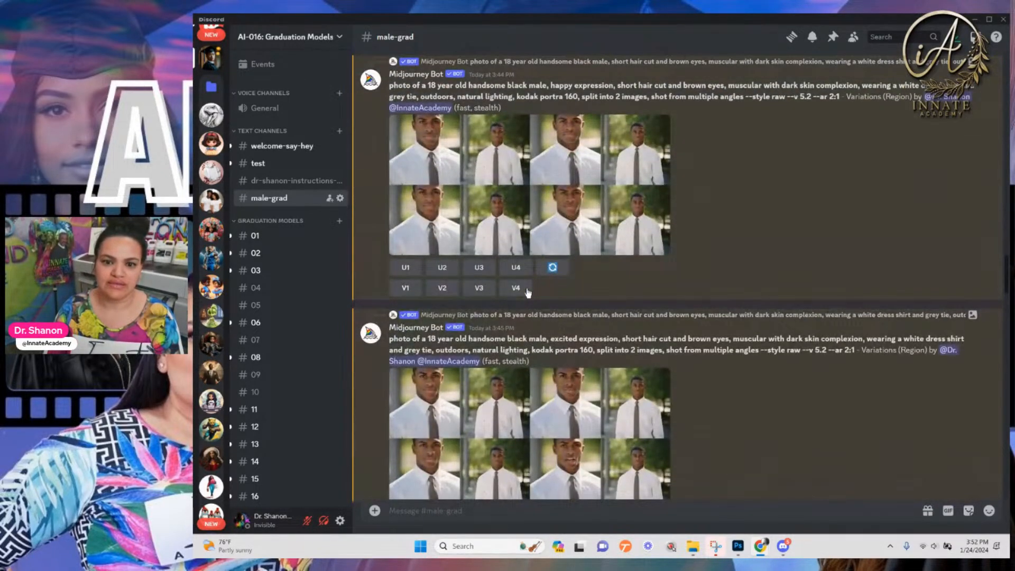
{"action": "scroll", "coordinate": [527, 290], "scroll_direction": "down", "scroll_amount": 20}
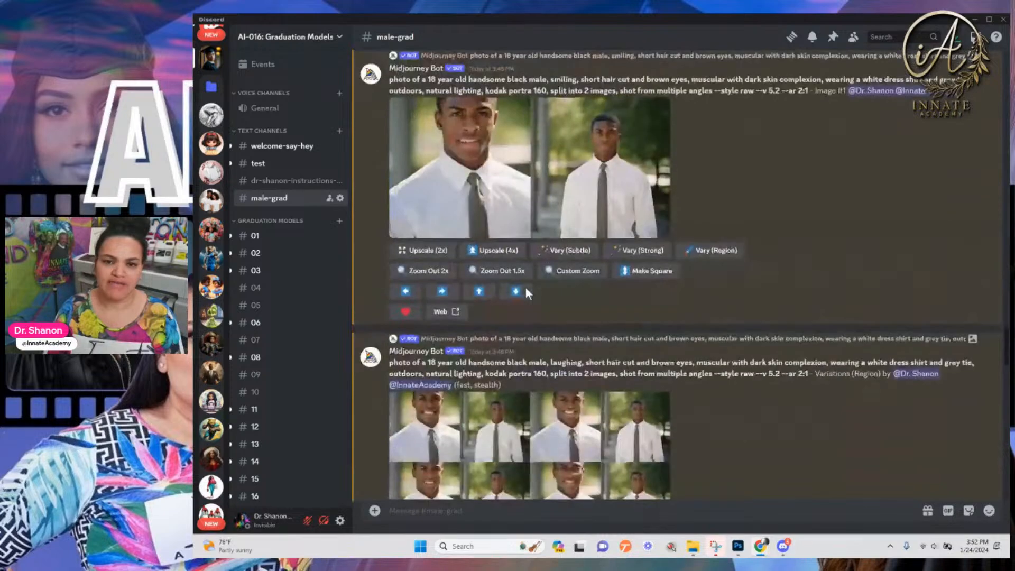
{"action": "scroll", "coordinate": [524, 291], "scroll_direction": "up", "scroll_amount": 5}
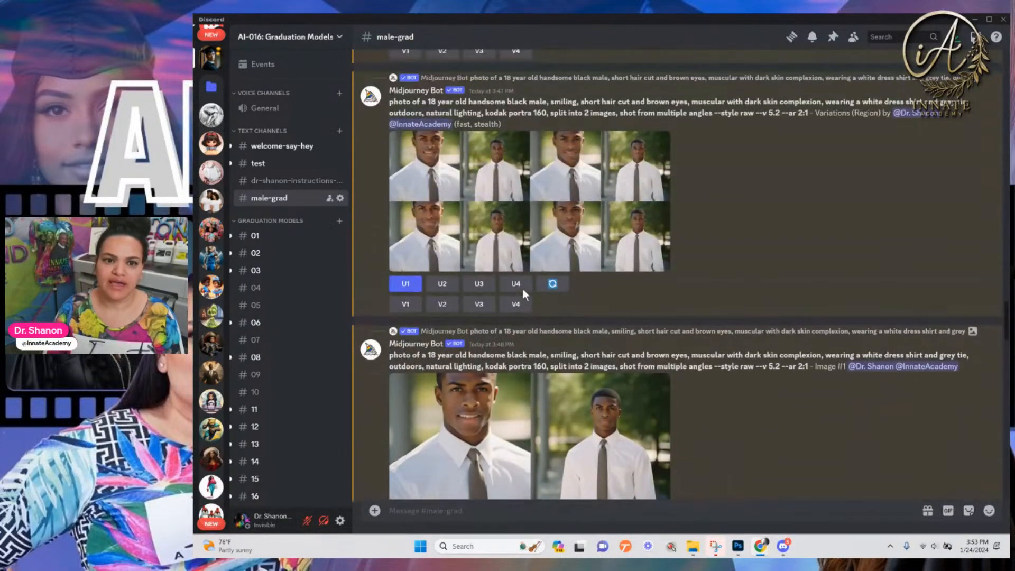
{"action": "scroll", "coordinate": [522, 289], "scroll_direction": "up", "scroll_amount": 5}
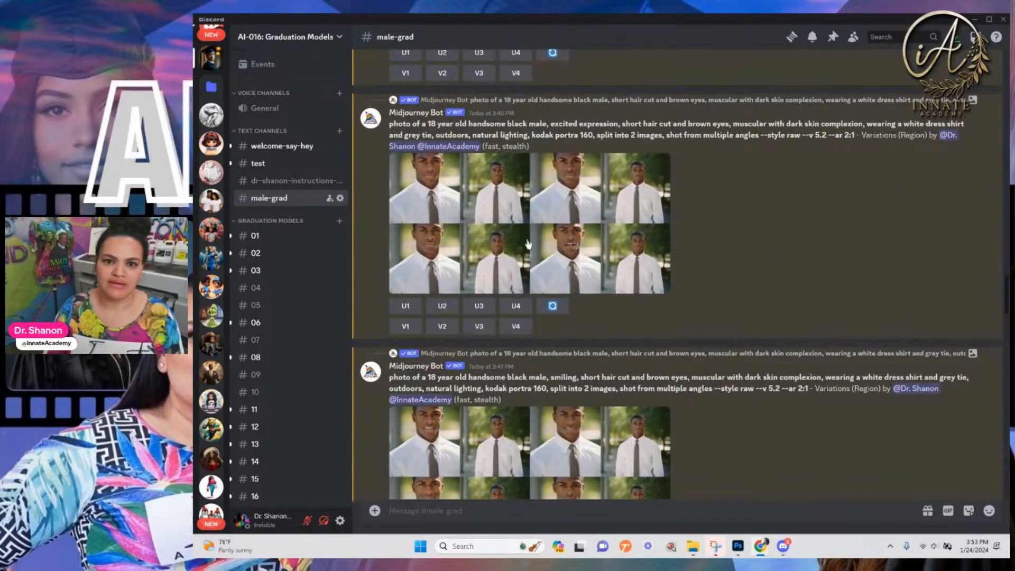
{"action": "scroll", "coordinate": [516, 239], "scroll_direction": "down", "scroll_amount": 15}
{"action": "scroll", "coordinate": [515, 221], "scroll_direction": "down", "scroll_amount": 10}
{"action": "scroll", "coordinate": [491, 251], "scroll_direction": "down", "scroll_amount": 10}
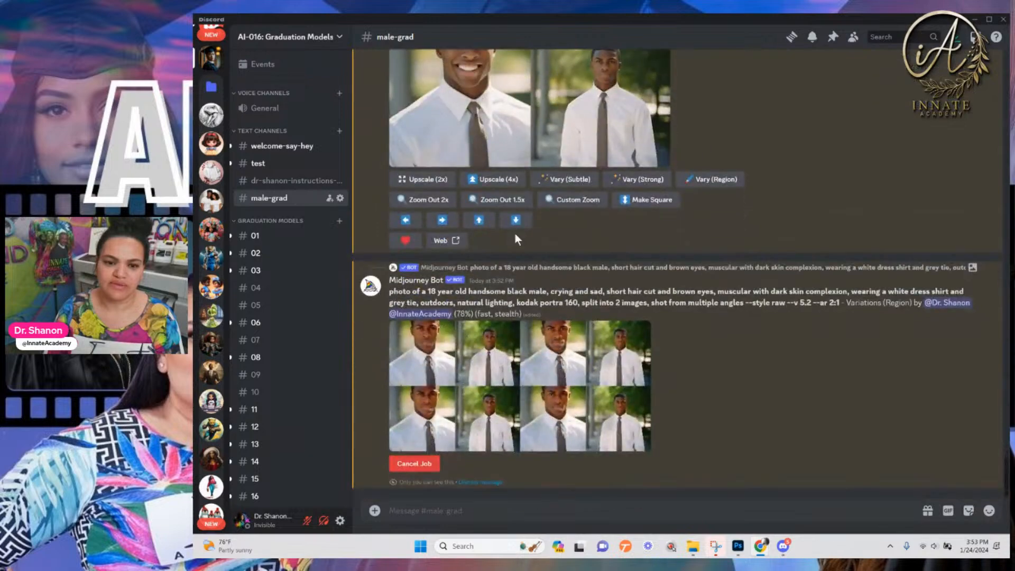
Open the upscaled "smiling" image for region variation and lasso the head of the farther, half-length pose
{"action": "scroll", "coordinate": [516, 235], "scroll_direction": "up", "scroll_amount": 5}
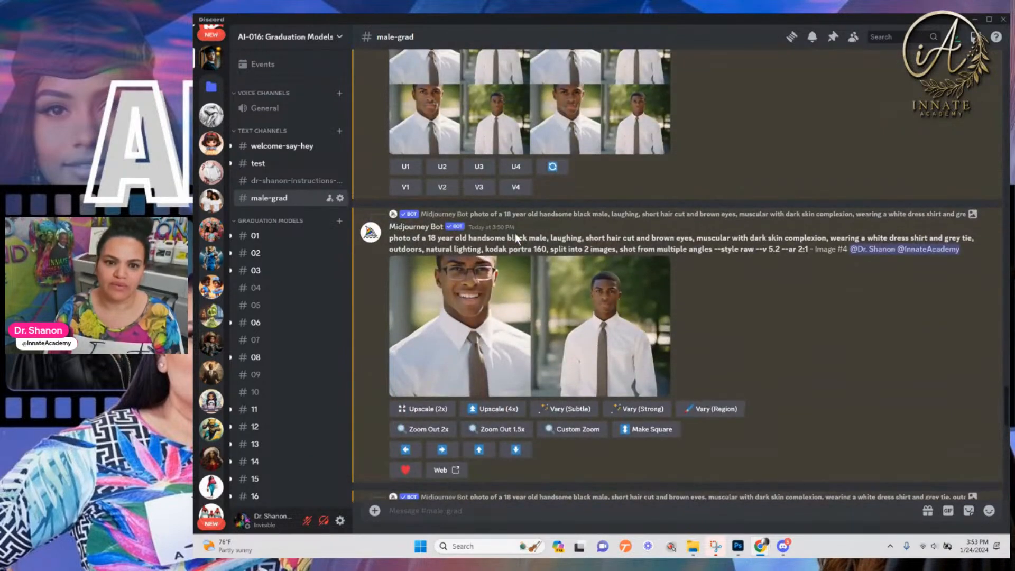
{"action": "scroll", "coordinate": [515, 237], "scroll_direction": "up", "scroll_amount": 4}
{"action": "scroll", "coordinate": [509, 317], "scroll_direction": "up", "scroll_amount": 10}
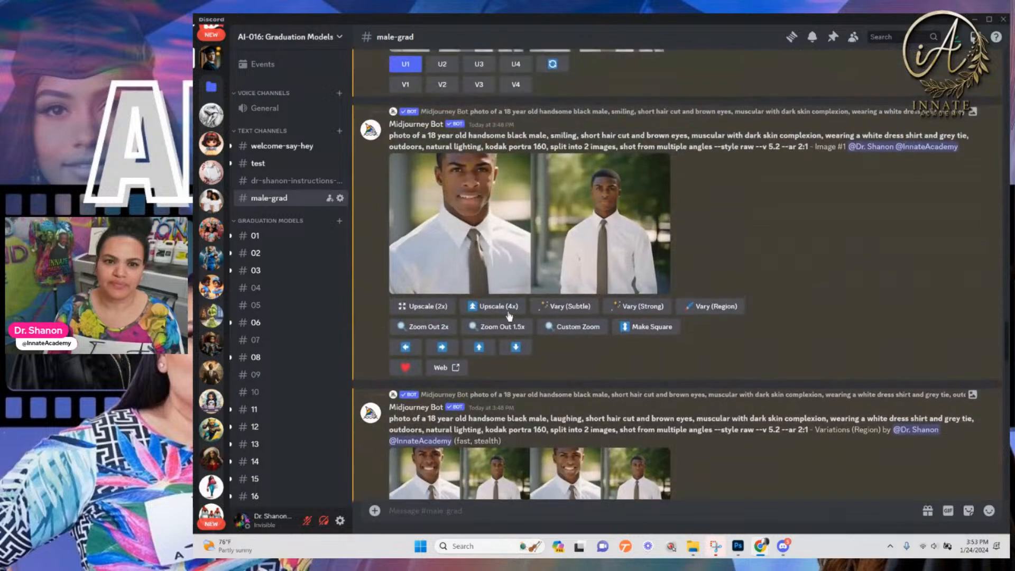
{"action": "left_click", "coordinate": [703, 308]}
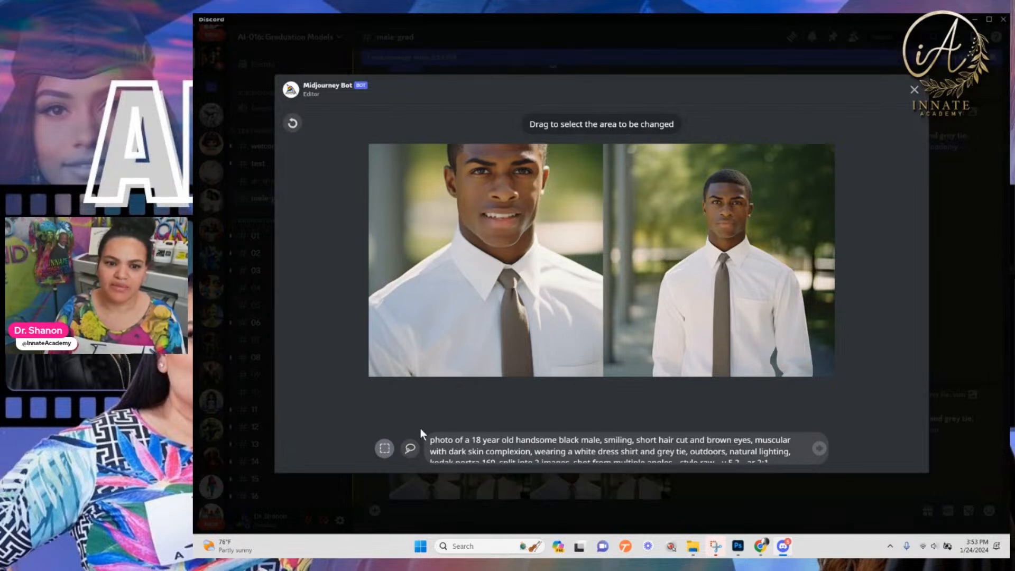
{"action": "left_click", "coordinate": [411, 449]}
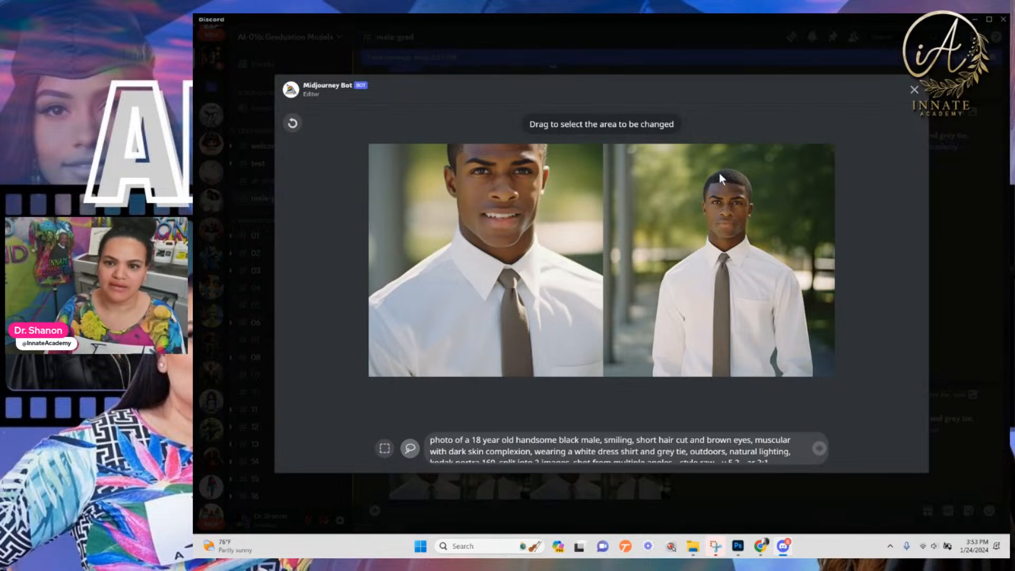
{"action": "left_click_drag", "start_coordinate": [716, 167], "coordinate": [702, 186]}
{"action": "mouse_move", "coordinate": [713, 248]}
{"action": "left_mouse_down"}
{"action": "mouse_move", "coordinate": [741, 261]}
{"action": "mouse_move", "coordinate": [753, 241]}
{"action": "mouse_move", "coordinate": [759, 174]}
{"action": "mouse_move", "coordinate": [737, 168]}
{"action": "left_mouse_up"}
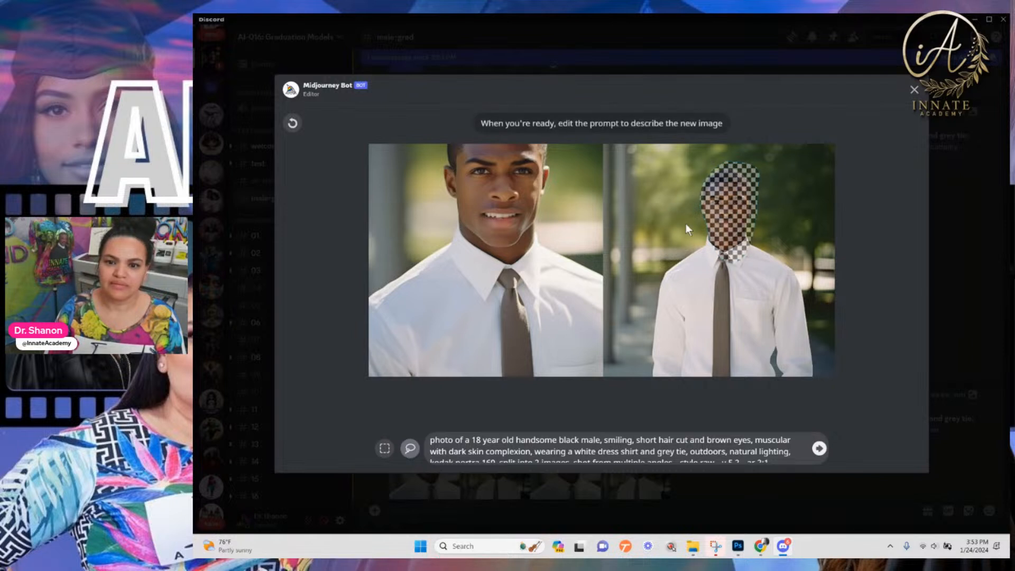
Replace "smiling" with "laughing" in the region prompt and submit the variation
{"action": "left_click", "coordinate": [605, 437]}
{"action": "left_click_drag", "start_coordinate": [604, 434], "coordinate": [637, 438]}
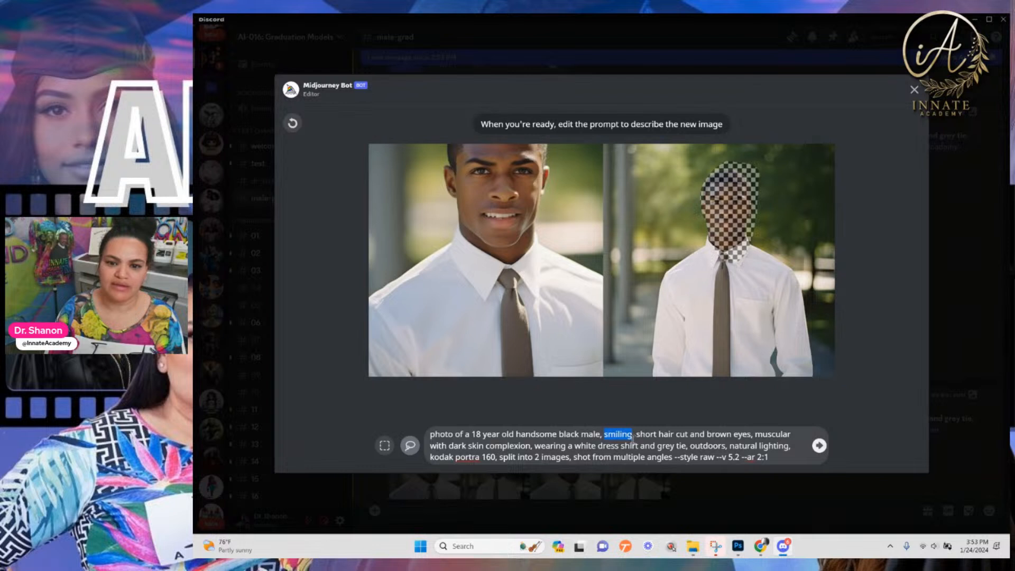
{"action": "left_click", "coordinate": [609, 437]}
{"action": "left_click_drag", "start_coordinate": [634, 435], "coordinate": [605, 437]}
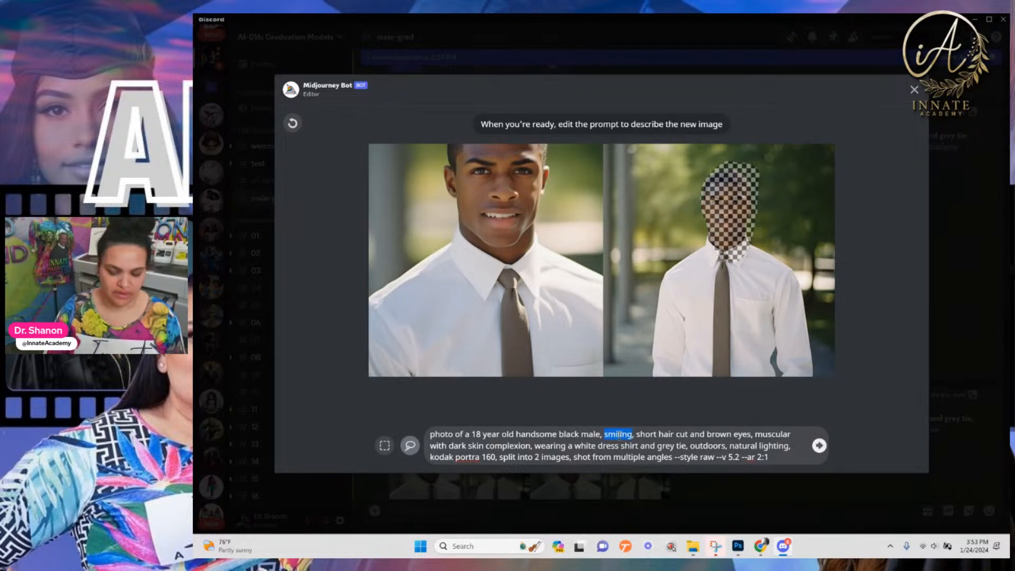
{"action": "type", "text": "laughing"}
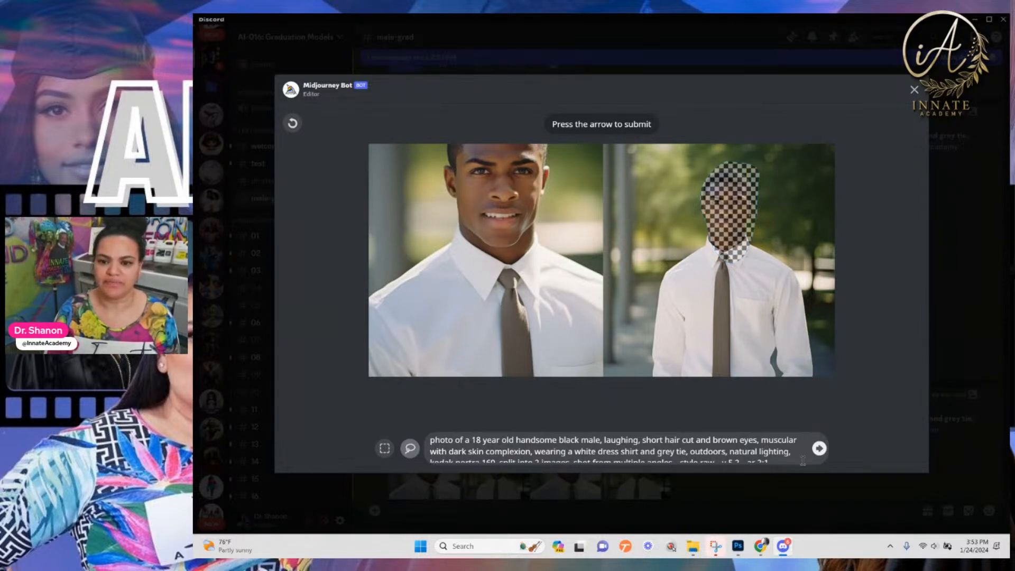
{"action": "left_click", "coordinate": [819, 451]}
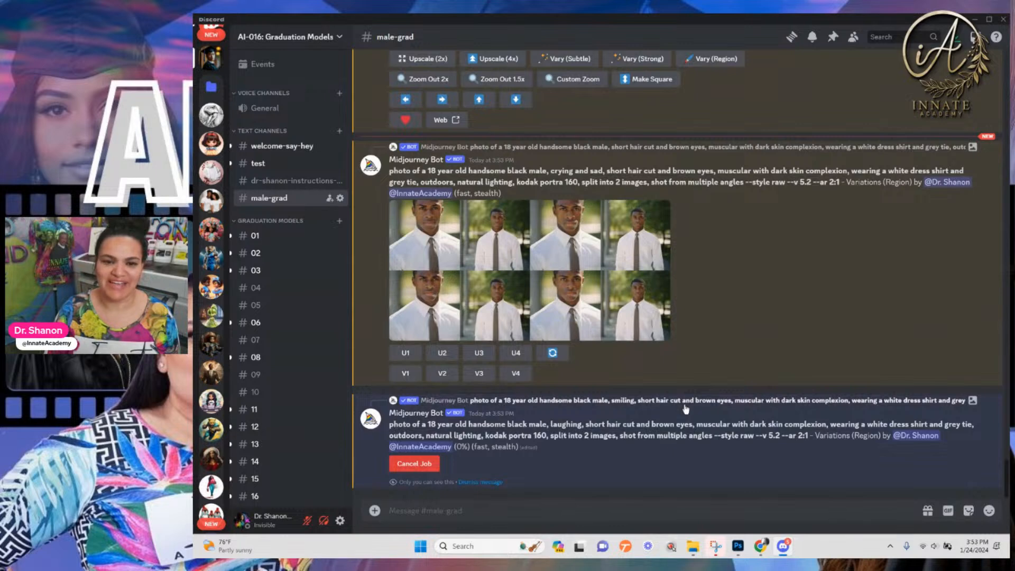
Inspect the "crying and sad" grid enlarged and look back over the earlier expression variation grids
{"action": "left_click", "coordinate": [561, 297]}
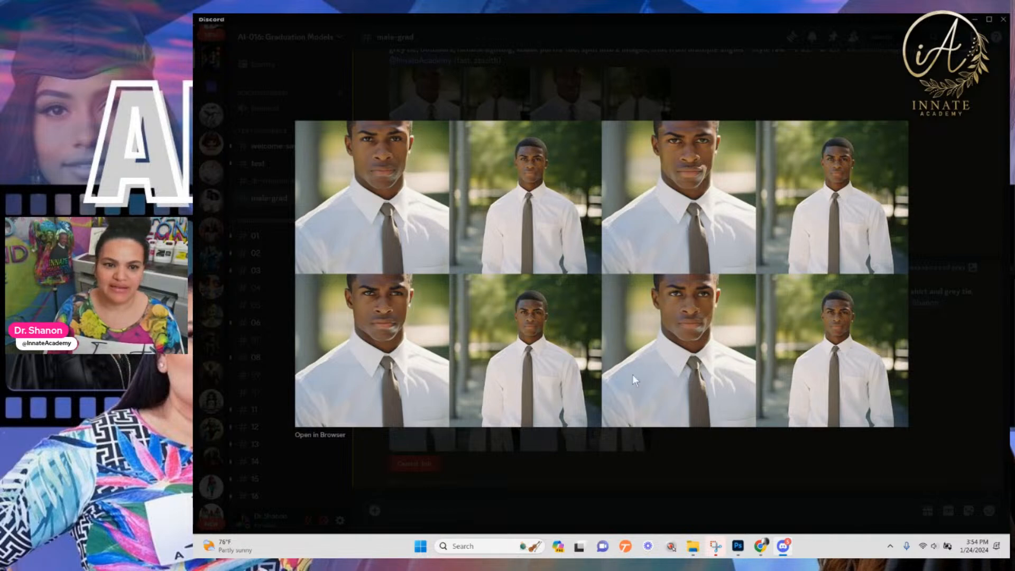
{"action": "left_click", "coordinate": [930, 380]}
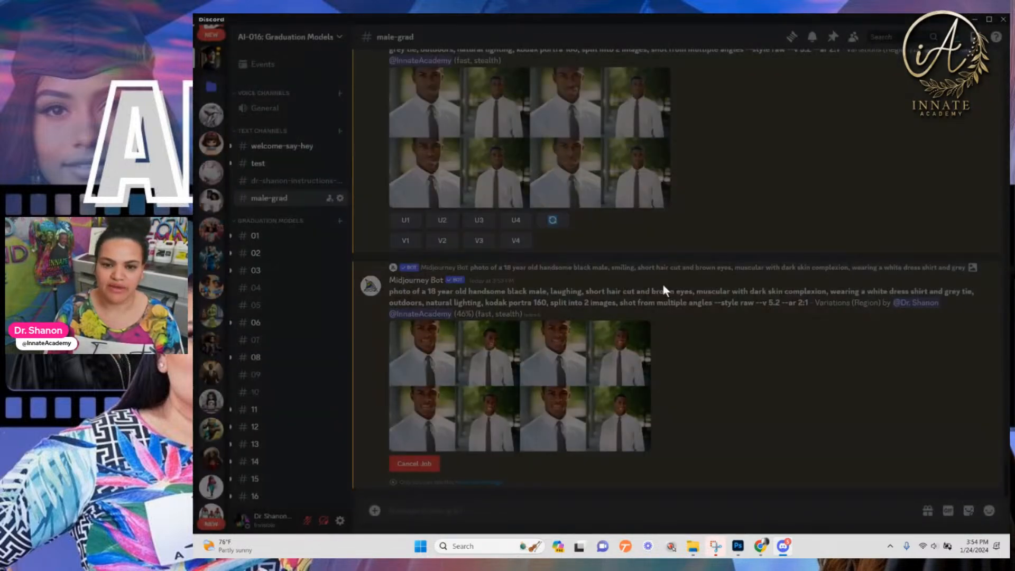
{"action": "left_click", "coordinate": [524, 228]}
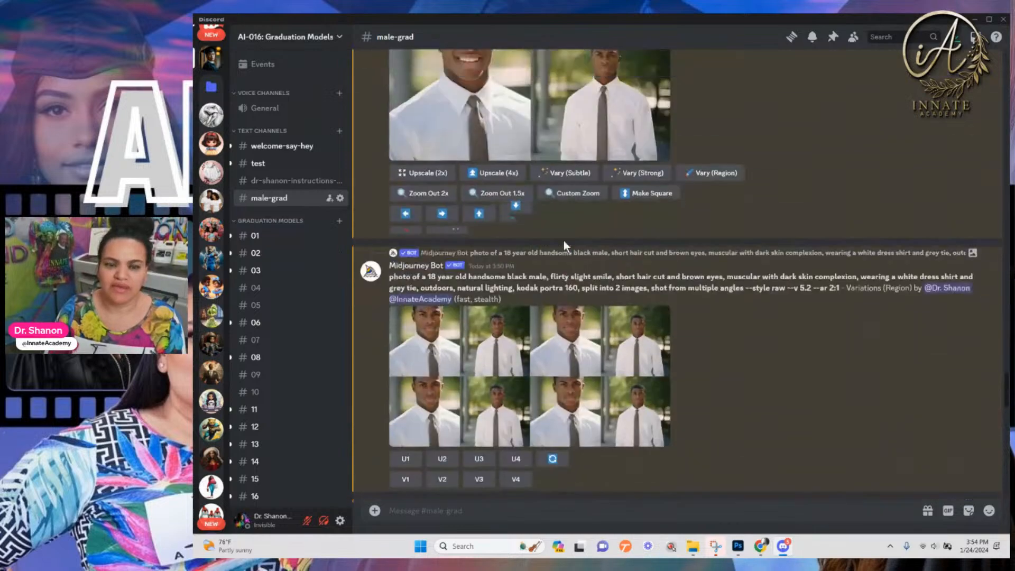
{"action": "scroll", "coordinate": [564, 240], "scroll_direction": "up", "scroll_amount": 15}
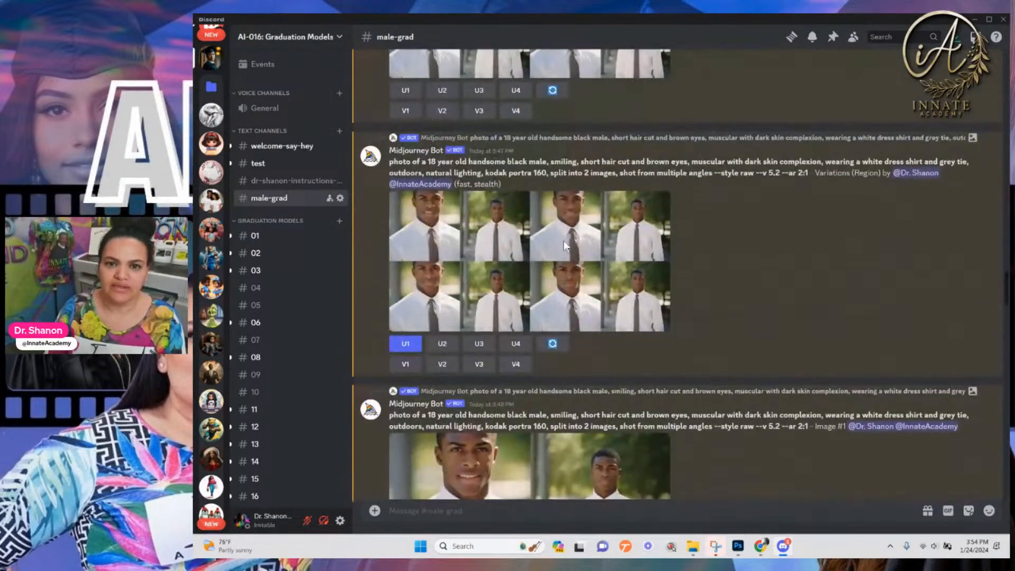
{"action": "scroll", "coordinate": [564, 240], "scroll_direction": "down", "scroll_amount": 3}
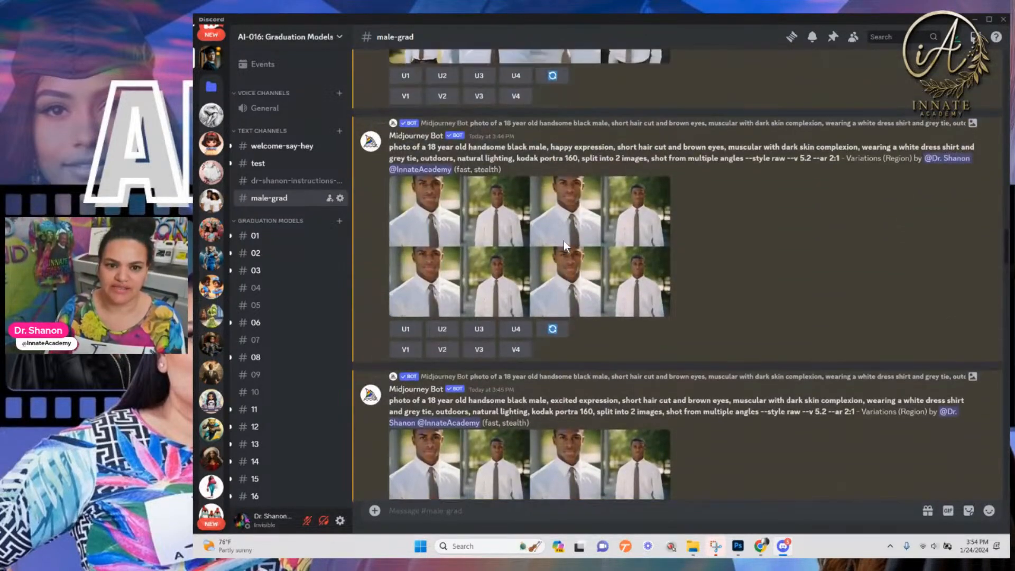
{"action": "scroll", "coordinate": [563, 249], "scroll_direction": "up", "scroll_amount": 5}
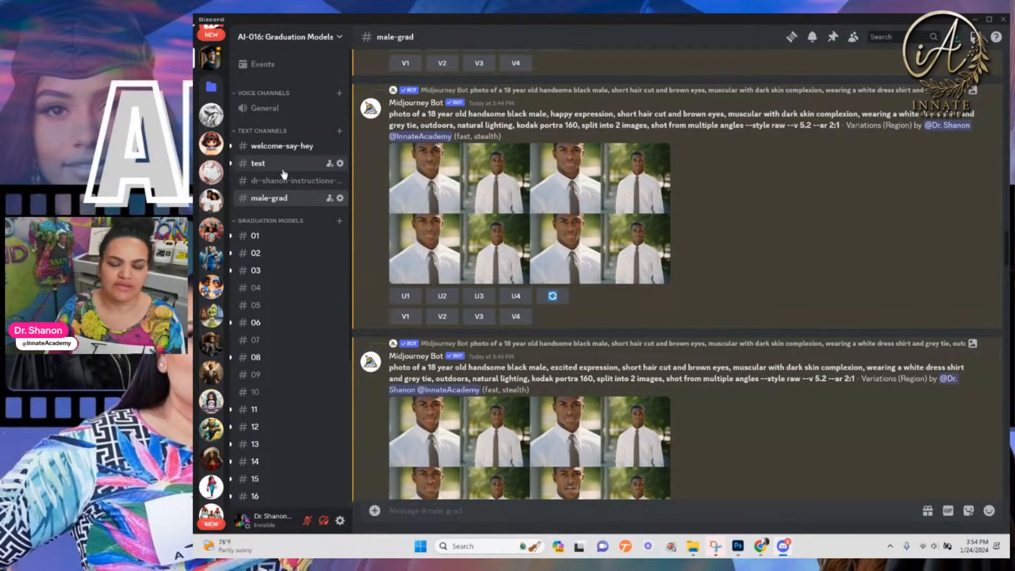
Open the test channel and review its earliest two-pose female portraits and their "happy expression" variations
{"action": "left_click", "coordinate": [291, 164]}
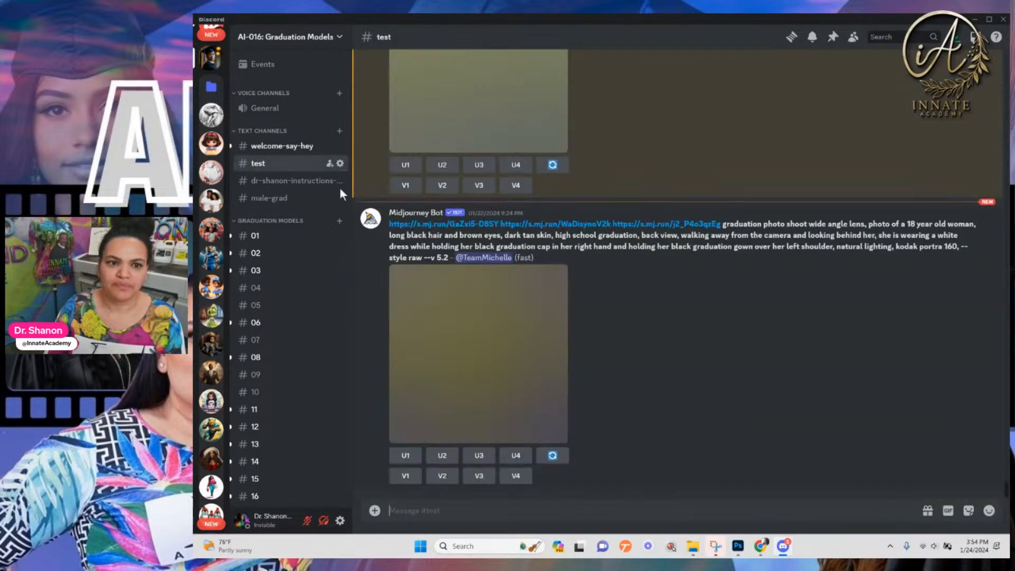
{"action": "scroll", "coordinate": [540, 309], "scroll_direction": "up", "scroll_amount": 8}
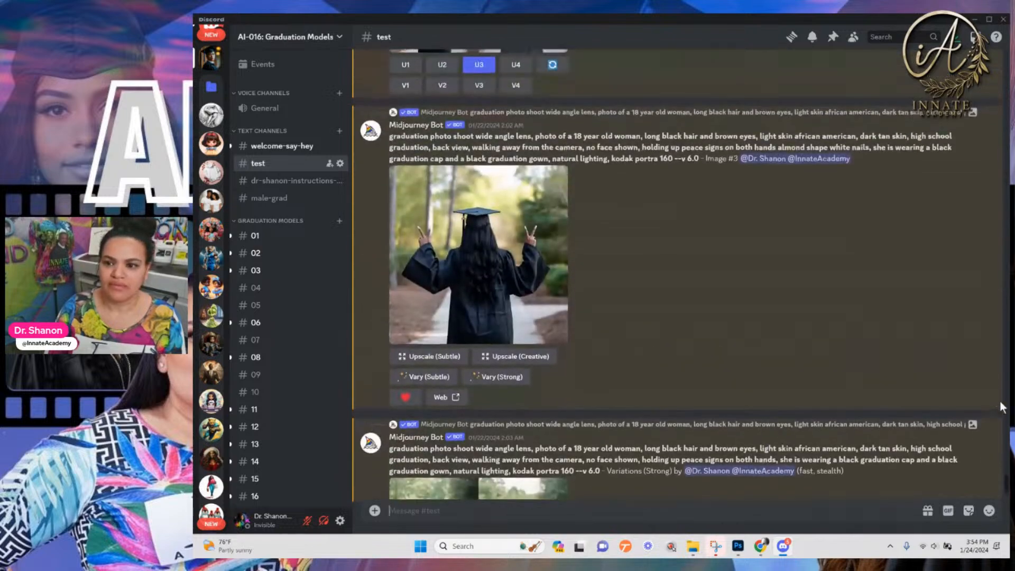
{"action": "left_click_drag", "start_coordinate": [1008, 490], "coordinate": [1004, 63]}
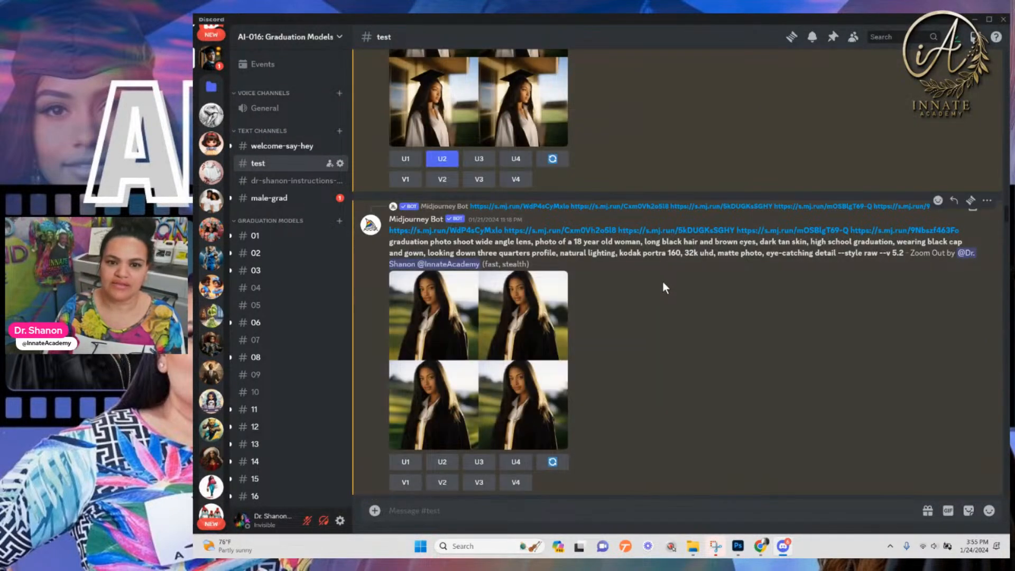
{"action": "left_click_drag", "start_coordinate": [1007, 212], "coordinate": [1006, 63]}
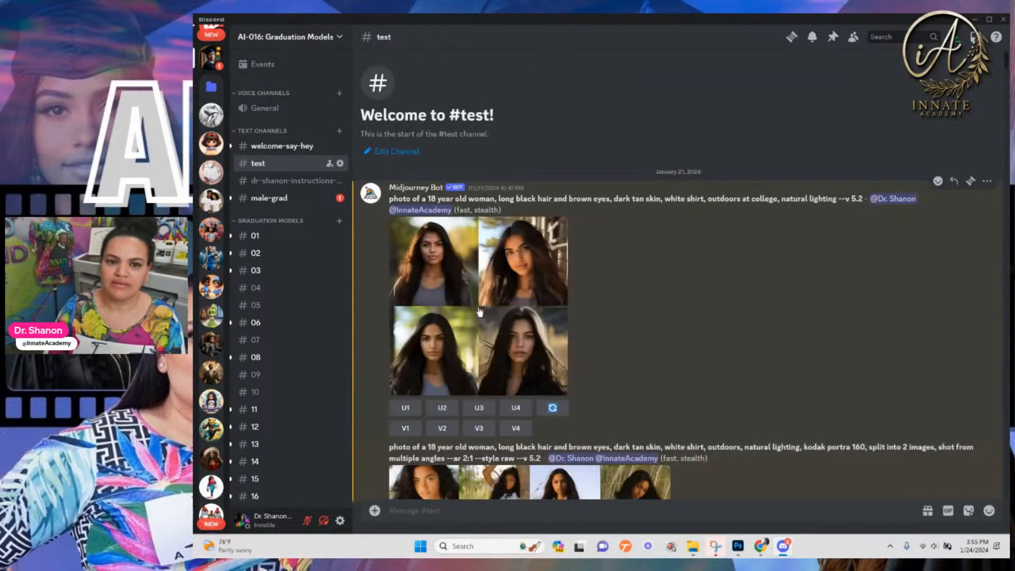
{"action": "scroll", "coordinate": [480, 313], "scroll_direction": "down", "scroll_amount": 8}
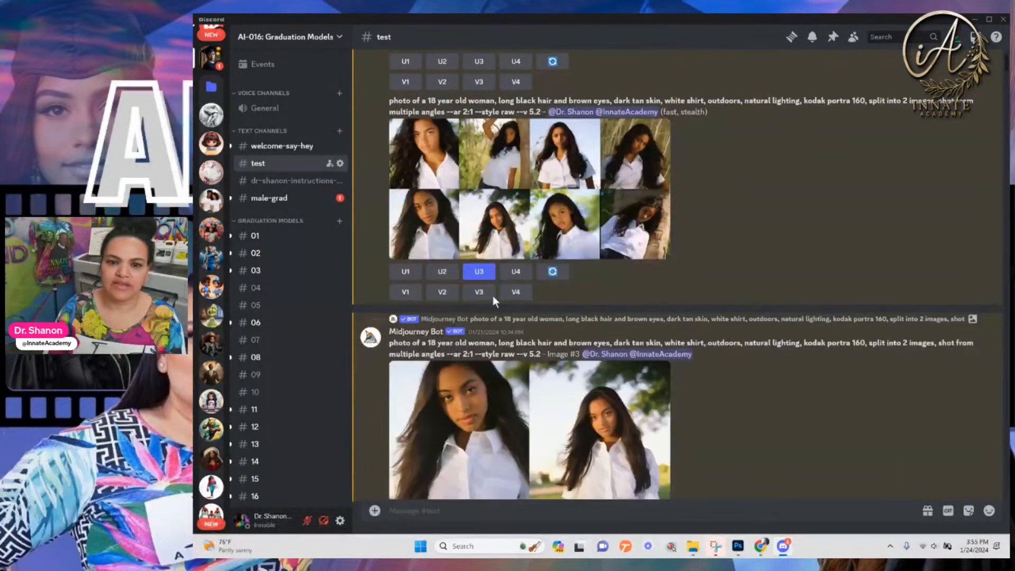
{"action": "scroll", "coordinate": [493, 300], "scroll_direction": "down", "scroll_amount": 10}
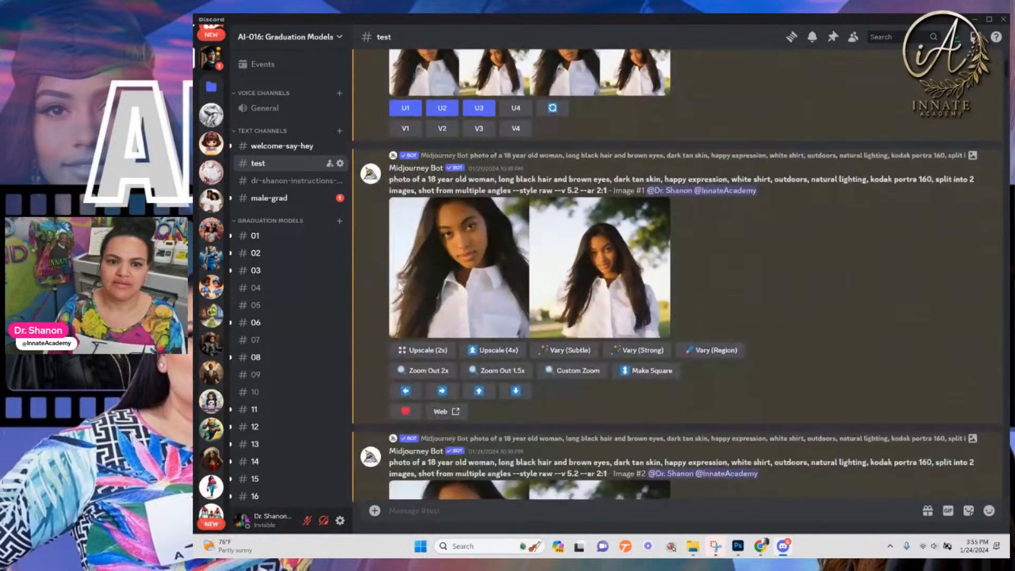
{"action": "scroll", "coordinate": [476, 270], "scroll_direction": "down", "scroll_amount": 7}
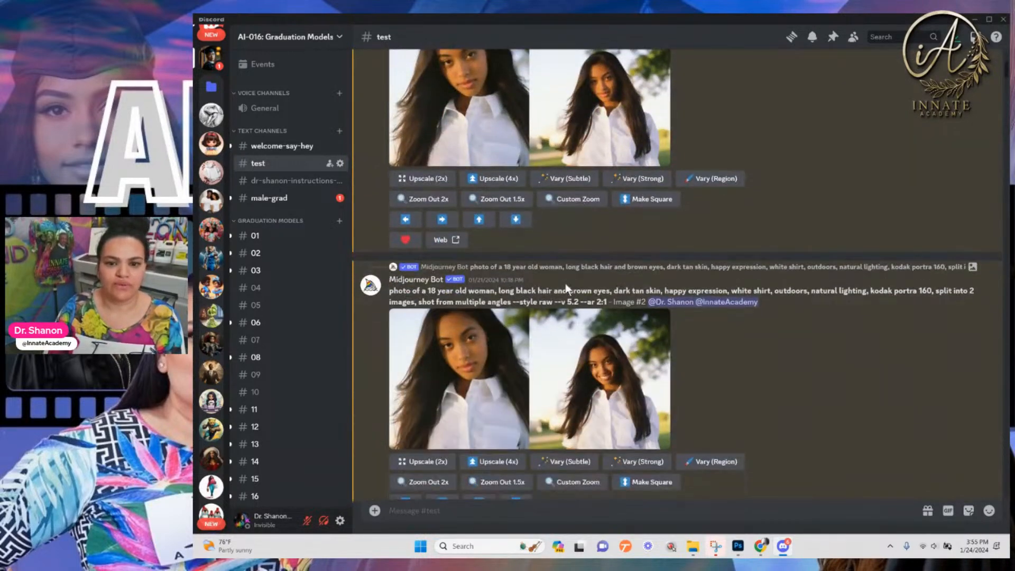
Review the rest of the test channel's female results, from white-shirt two-pose portraits and "slight smile" variations to the cap-and-gown images
{"action": "scroll", "coordinate": [484, 269], "scroll_direction": "down", "scroll_amount": 10}
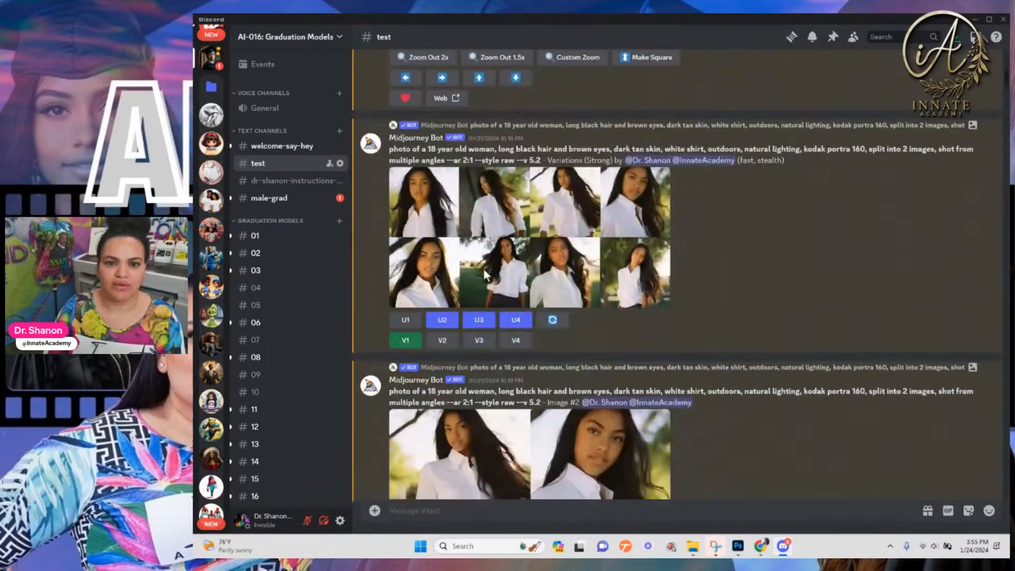
{"action": "scroll", "coordinate": [504, 264], "scroll_direction": "down", "scroll_amount": 8}
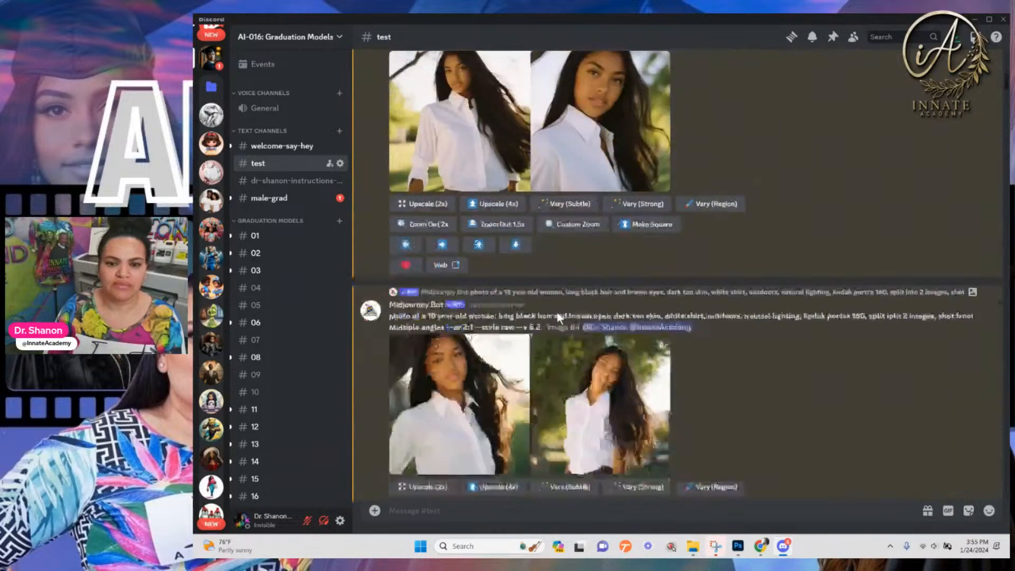
{"action": "scroll", "coordinate": [526, 307], "scroll_direction": "down", "scroll_amount": 6}
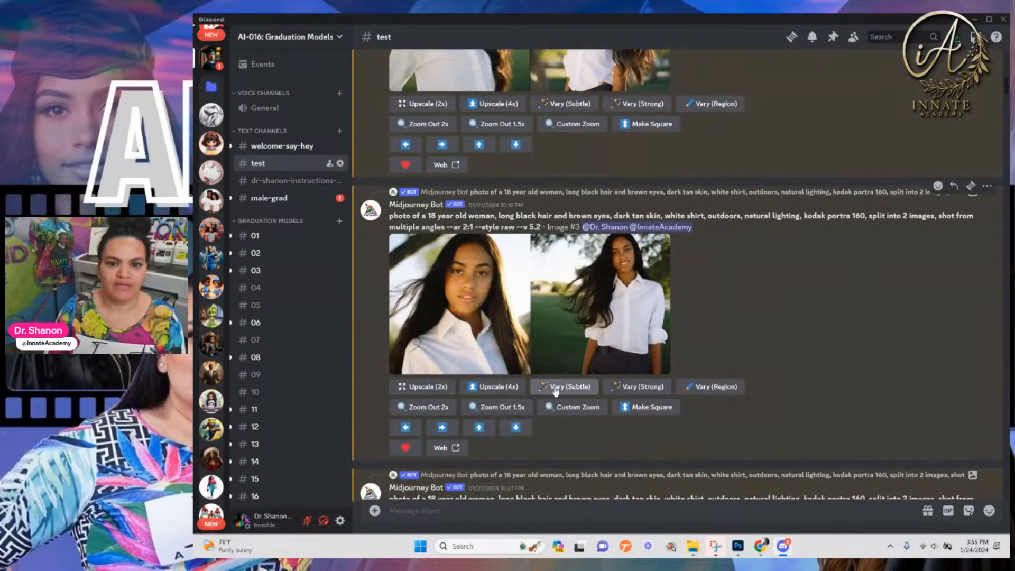
{"action": "scroll", "coordinate": [506, 300], "scroll_direction": "down", "scroll_amount": 9}
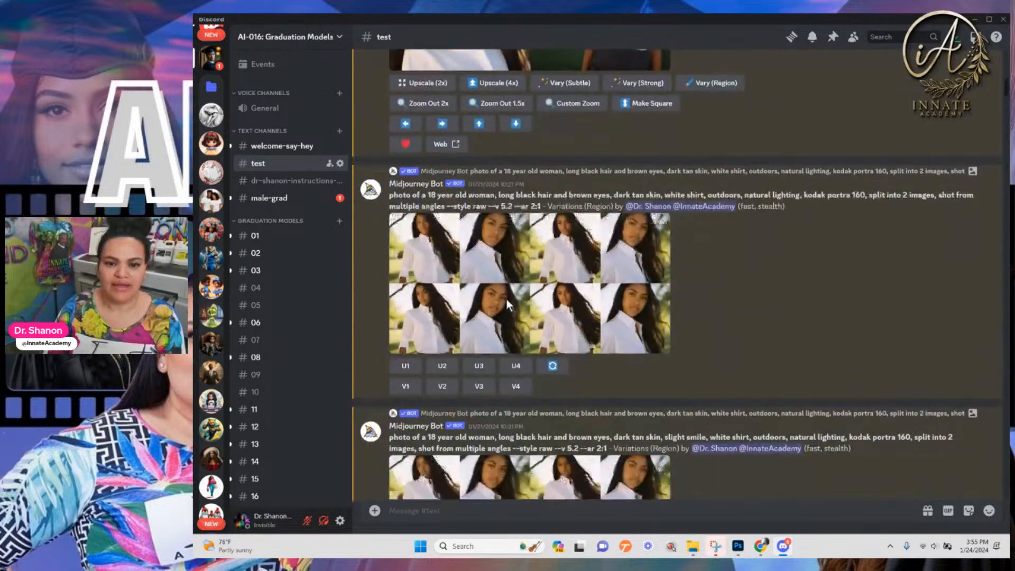
{"action": "scroll", "coordinate": [551, 327], "scroll_direction": "down", "scroll_amount": 10}
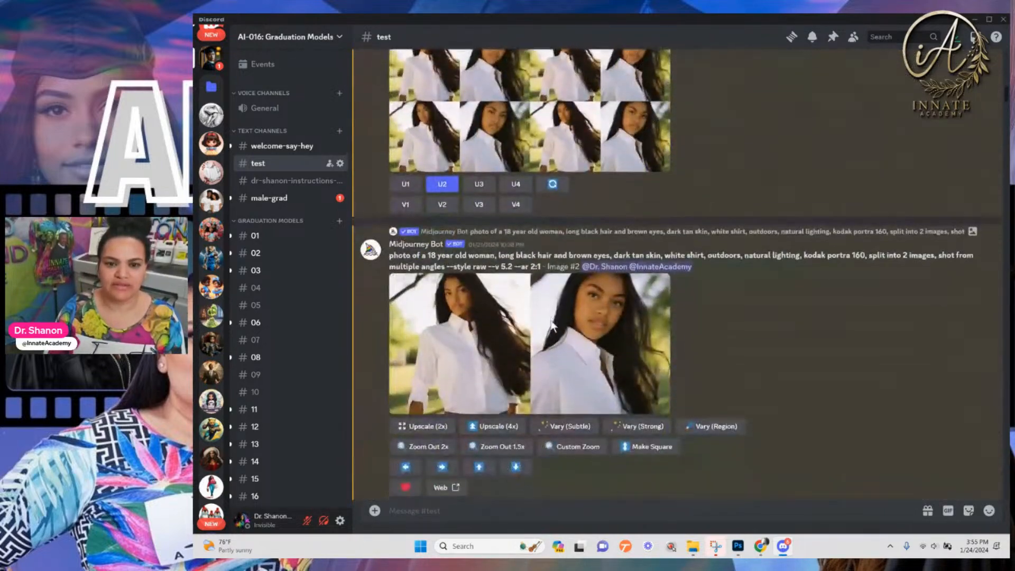
{"action": "scroll", "coordinate": [551, 326], "scroll_direction": "down", "scroll_amount": 3}
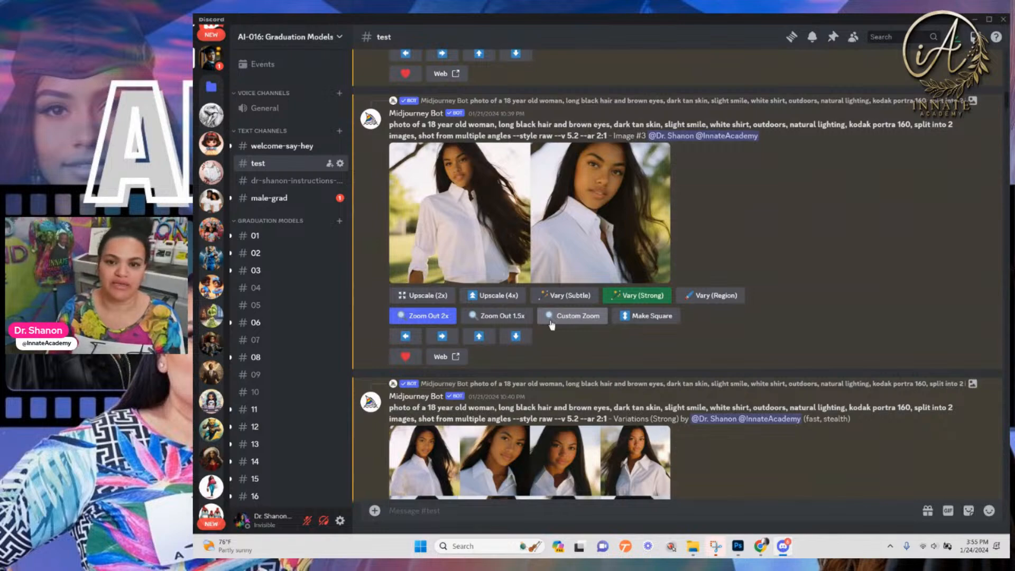
{"action": "scroll", "coordinate": [557, 337], "scroll_direction": "down", "scroll_amount": 7}
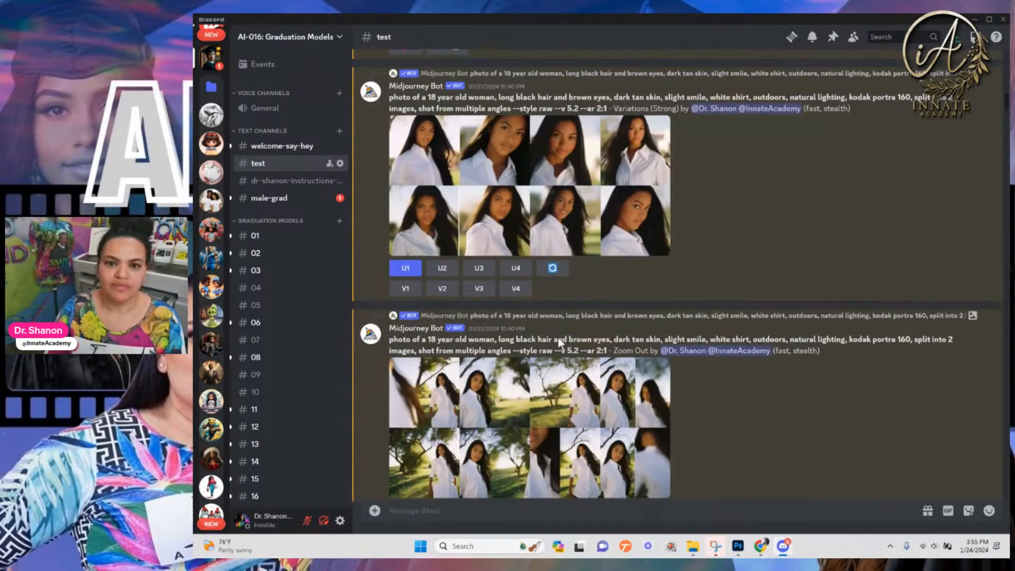
{"action": "scroll", "coordinate": [558, 340], "scroll_direction": "down", "scroll_amount": 9}
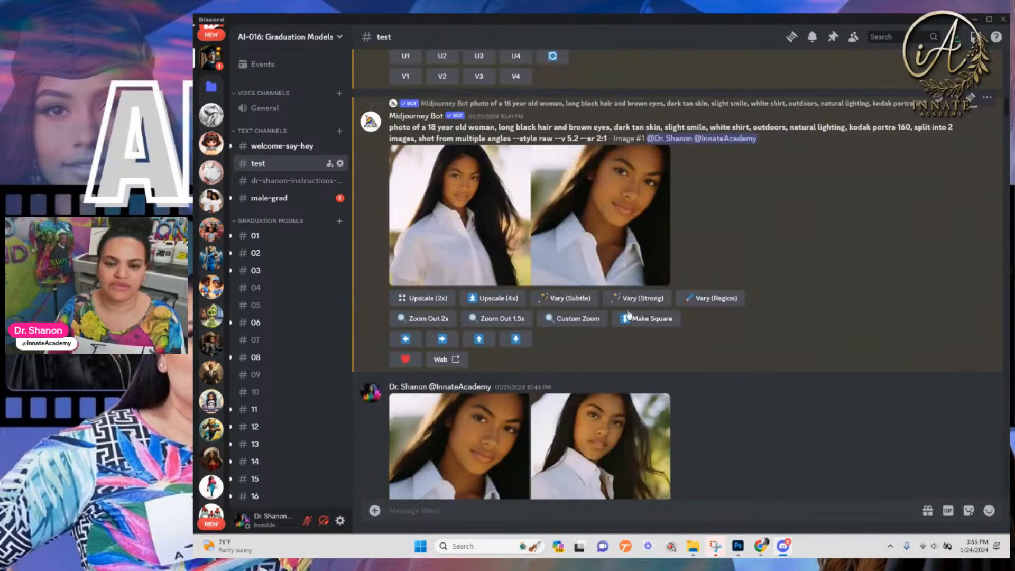
{"action": "scroll", "coordinate": [475, 287], "scroll_direction": "down", "scroll_amount": 9}
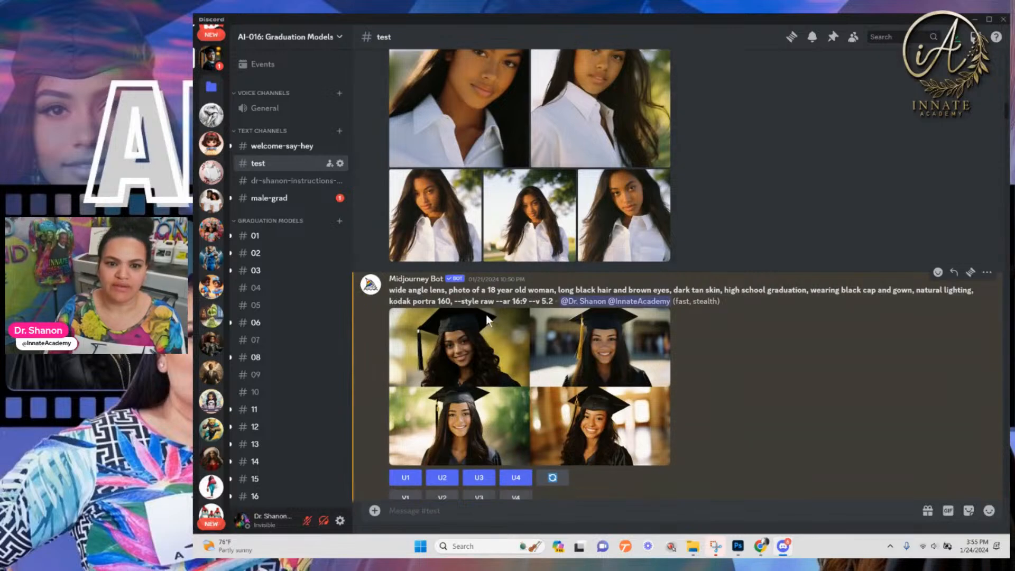
{"action": "scroll", "coordinate": [451, 246], "scroll_direction": "down", "scroll_amount": 6}
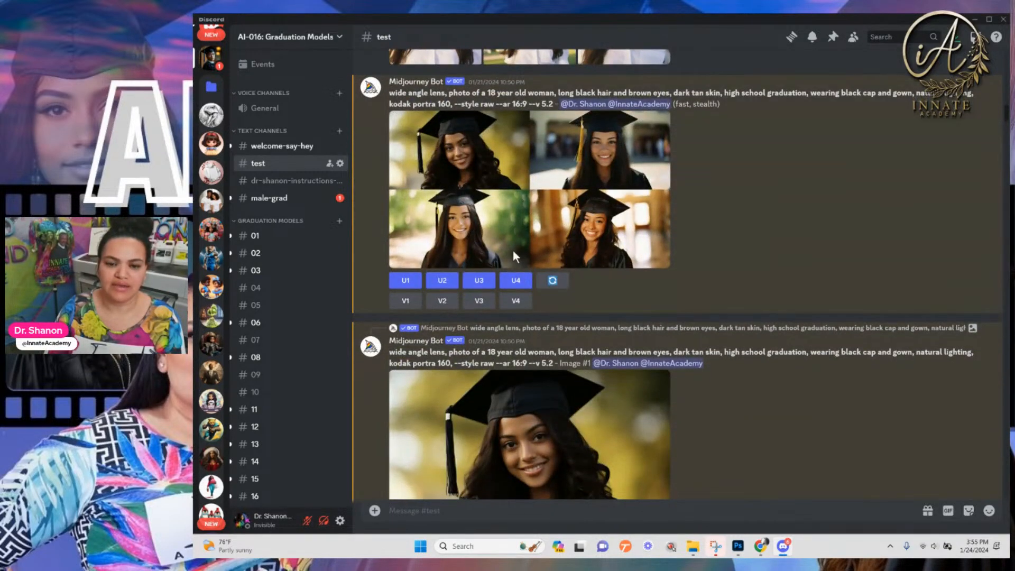
{"action": "scroll", "coordinate": [512, 253], "scroll_direction": "down", "scroll_amount": 2}
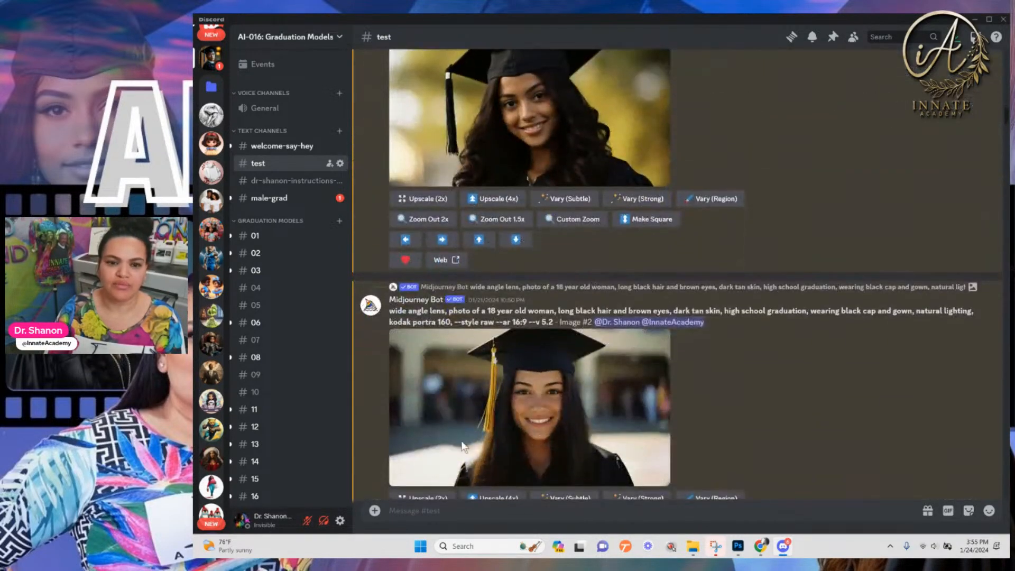
Return to the male-grad channel and inspect its newest "laughing" region variation grid enlarged
{"action": "left_click", "coordinate": [260, 199]}
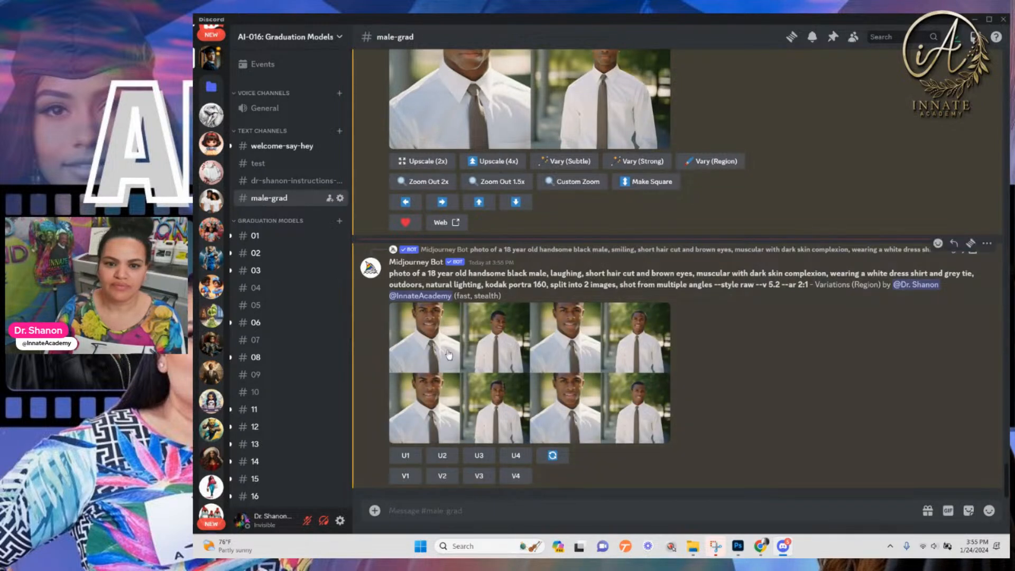
{"action": "left_click", "coordinate": [489, 335]}
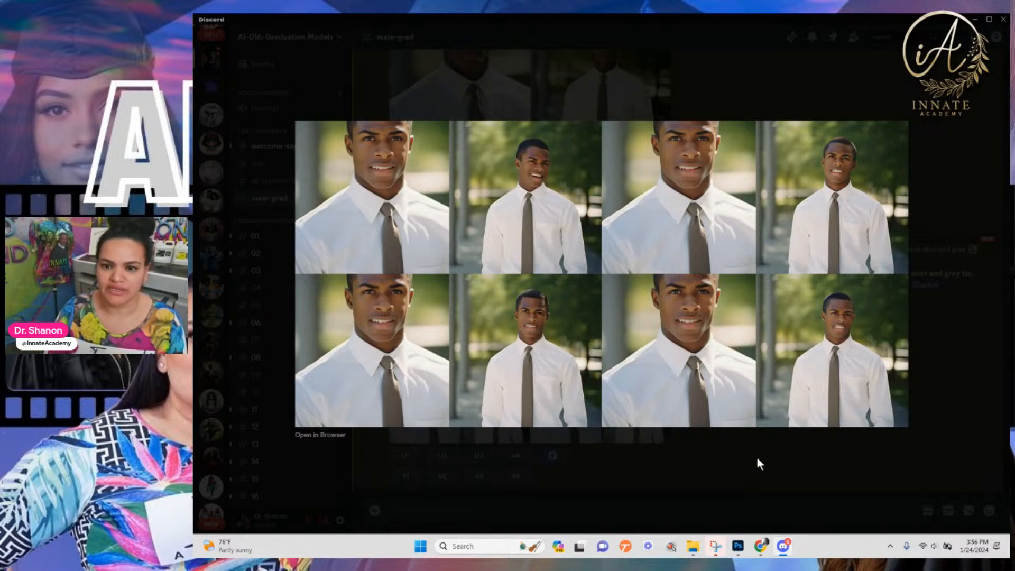
{"action": "left_click", "coordinate": [756, 474]}
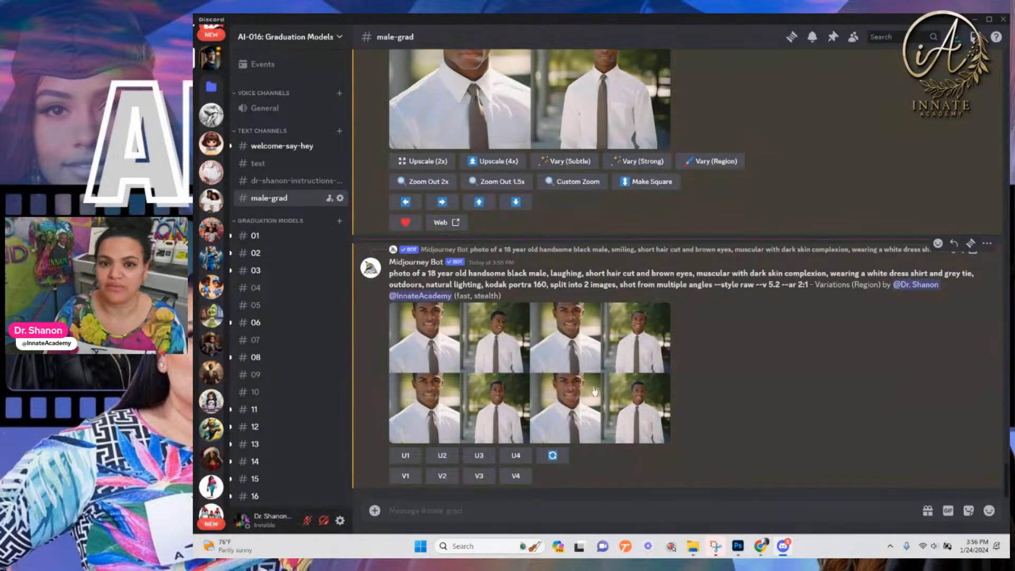
Create a subtle variation of the upscaled "crying and sad" image, keeping its remix prompt
{"action": "scroll", "coordinate": [594, 386], "scroll_direction": "up", "scroll_amount": 3}
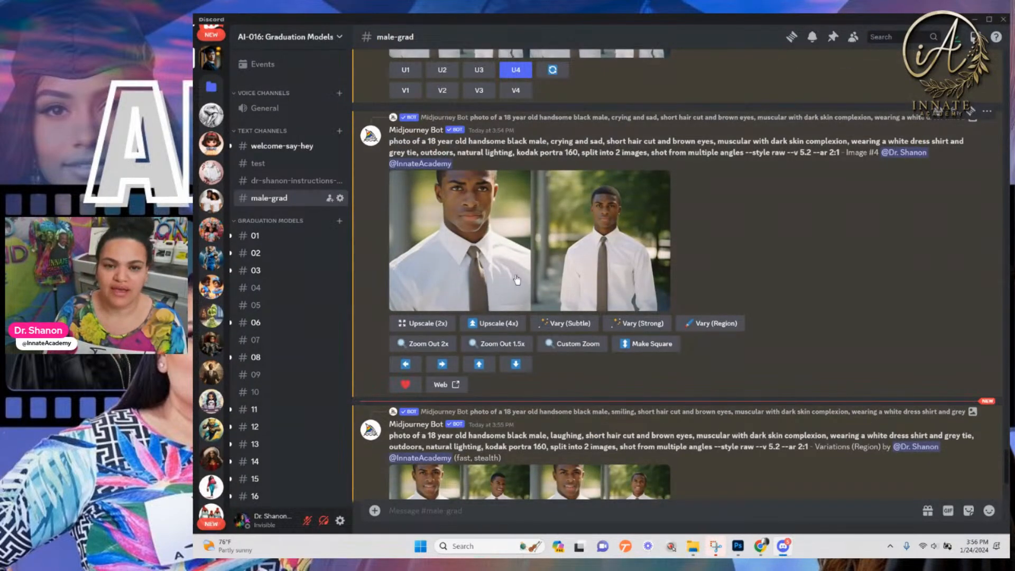
{"action": "scroll", "coordinate": [516, 274], "scroll_direction": "up", "scroll_amount": 4}
{"action": "scroll", "coordinate": [516, 274], "scroll_direction": "up", "scroll_amount": 4}
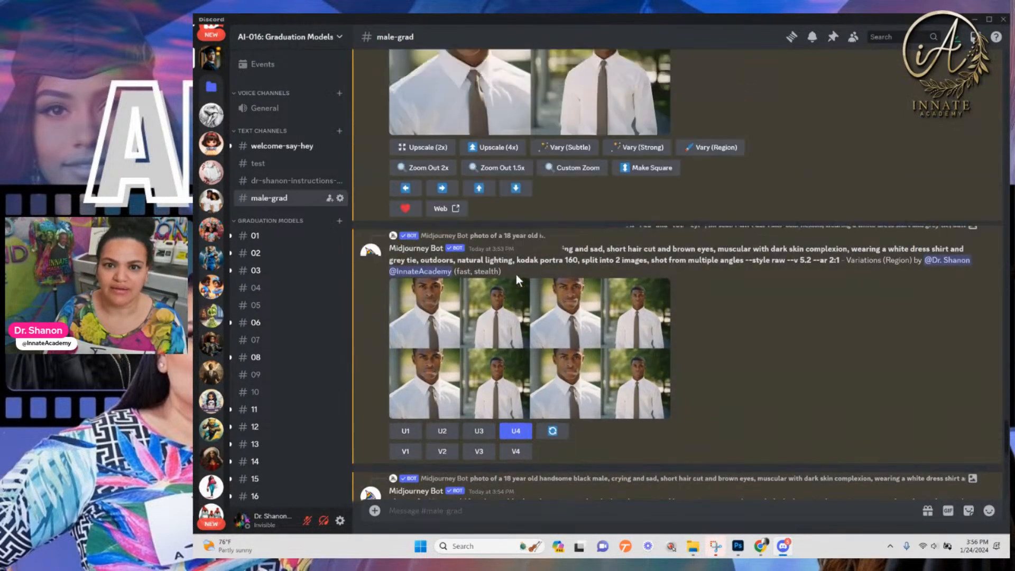
{"action": "scroll", "coordinate": [516, 275], "scroll_direction": "down", "scroll_amount": 10}
{"action": "scroll", "coordinate": [534, 206], "scroll_direction": "up", "scroll_amount": 2}
{"action": "scroll", "coordinate": [534, 207], "scroll_direction": "up", "scroll_amount": 1}
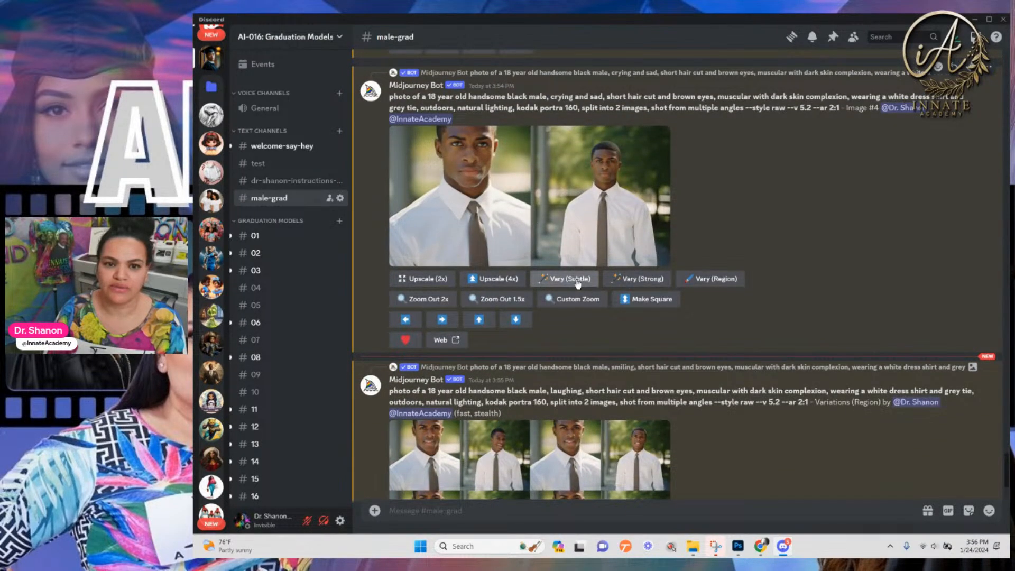
{"action": "left_click", "coordinate": [577, 280]}
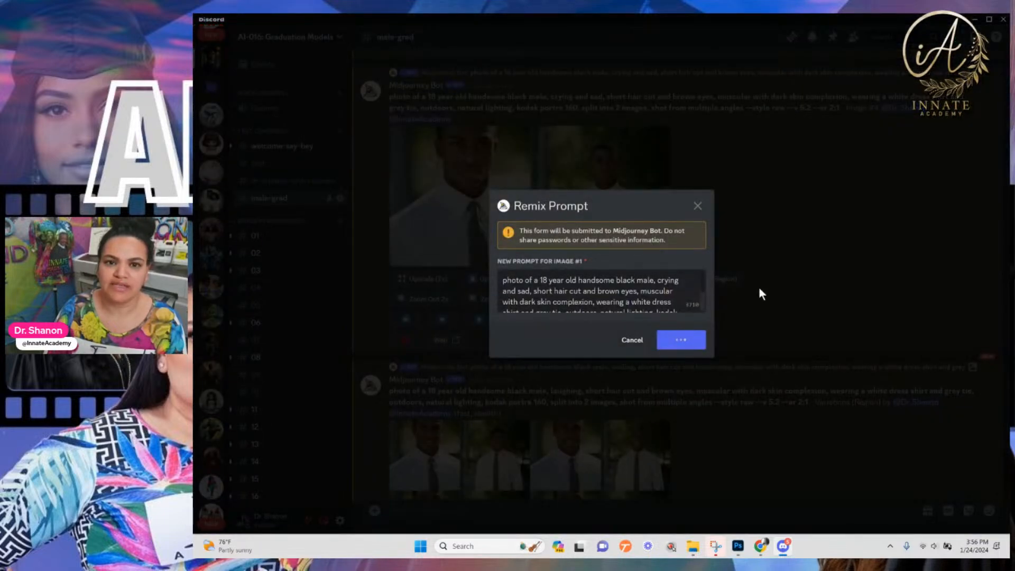
Create a subtle variation of the upscaled "laughing" Image #2, submitting its remix prompt unedited
{"action": "scroll", "coordinate": [730, 277], "scroll_direction": "up", "scroll_amount": 1}
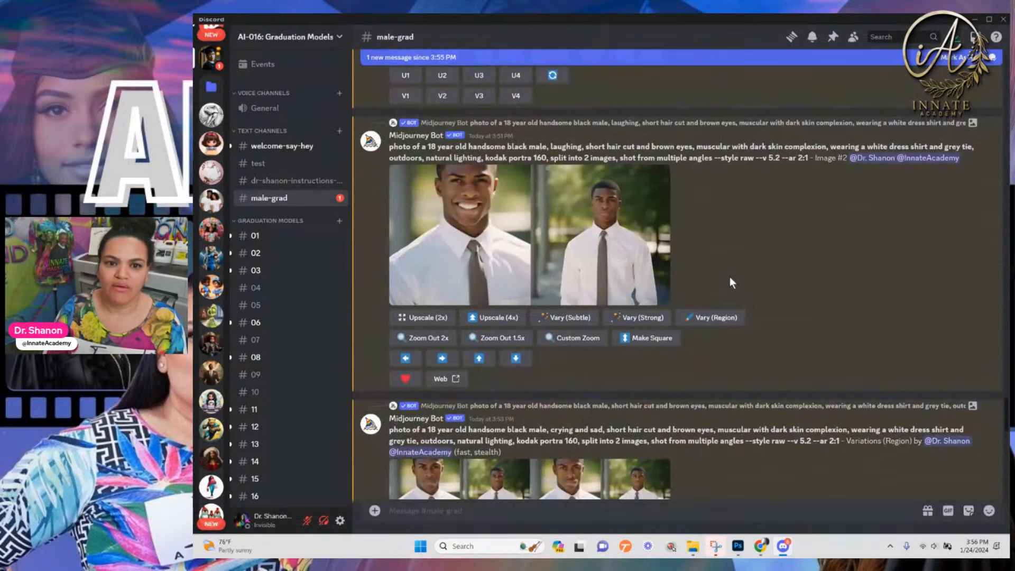
{"action": "left_click", "coordinate": [568, 317]}
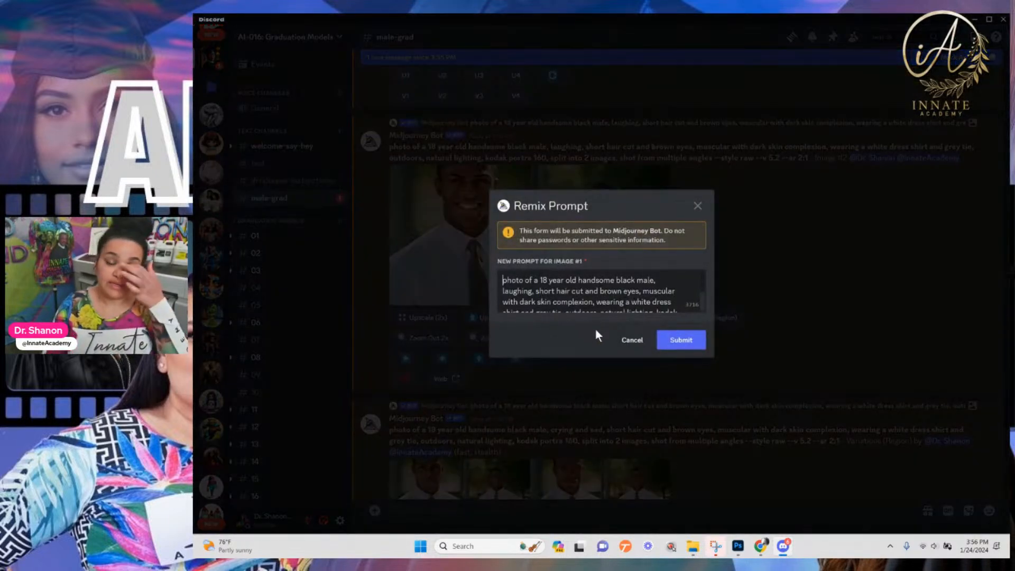
{"action": "left_click", "coordinate": [672, 341]}
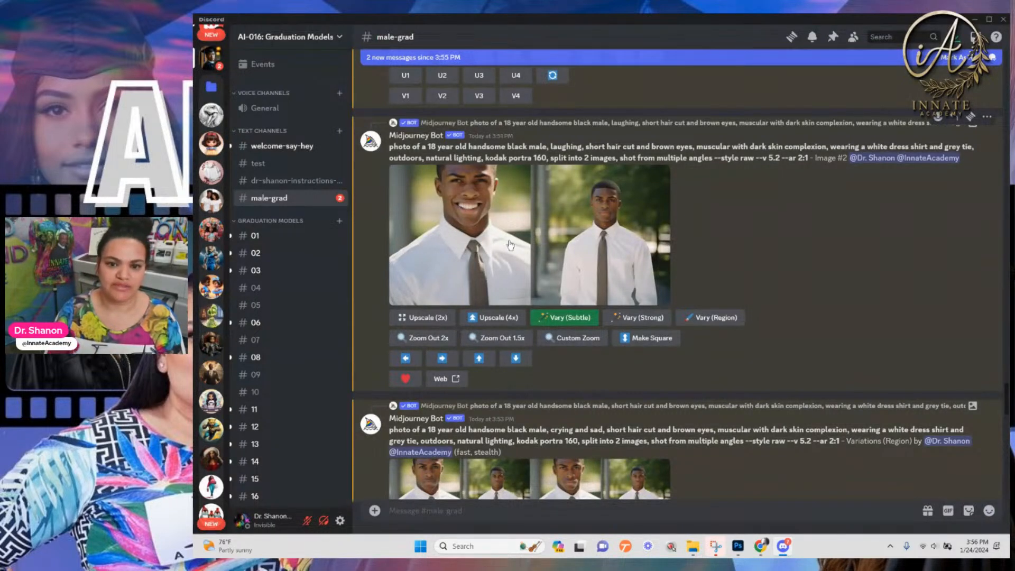
Inspect the "crying and sad" and "laughing" subtle variation grids enlarged and compare them with the earlier region results
{"action": "scroll", "coordinate": [512, 333], "scroll_direction": "down", "scroll_amount": 8}
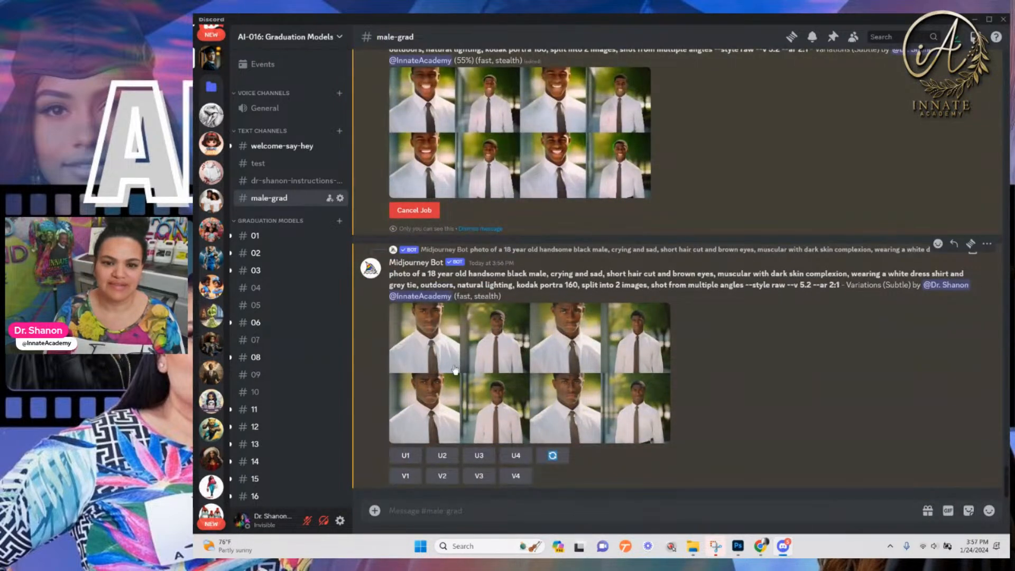
{"action": "left_click", "coordinate": [570, 338]}
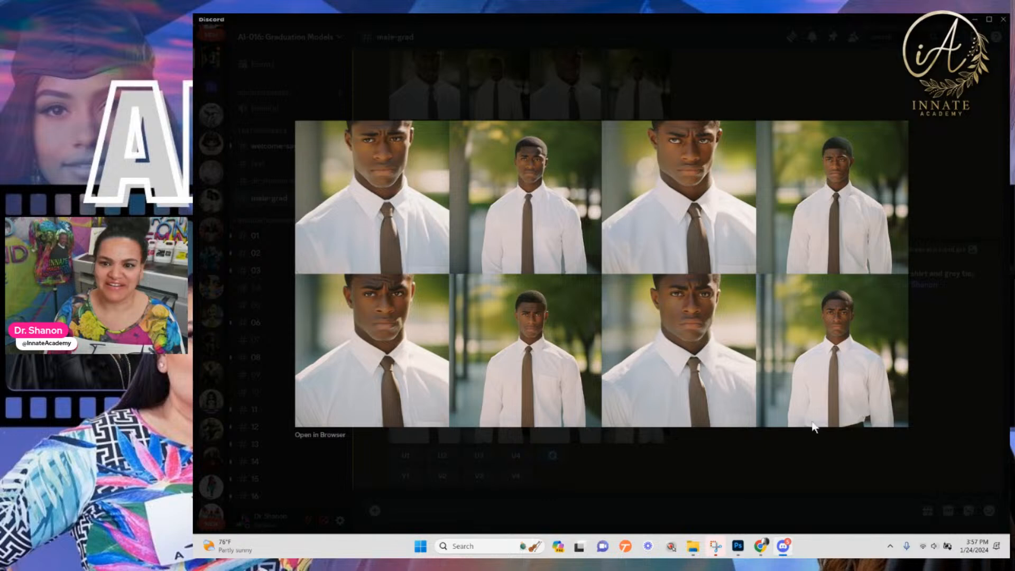
{"action": "left_click", "coordinate": [746, 473]}
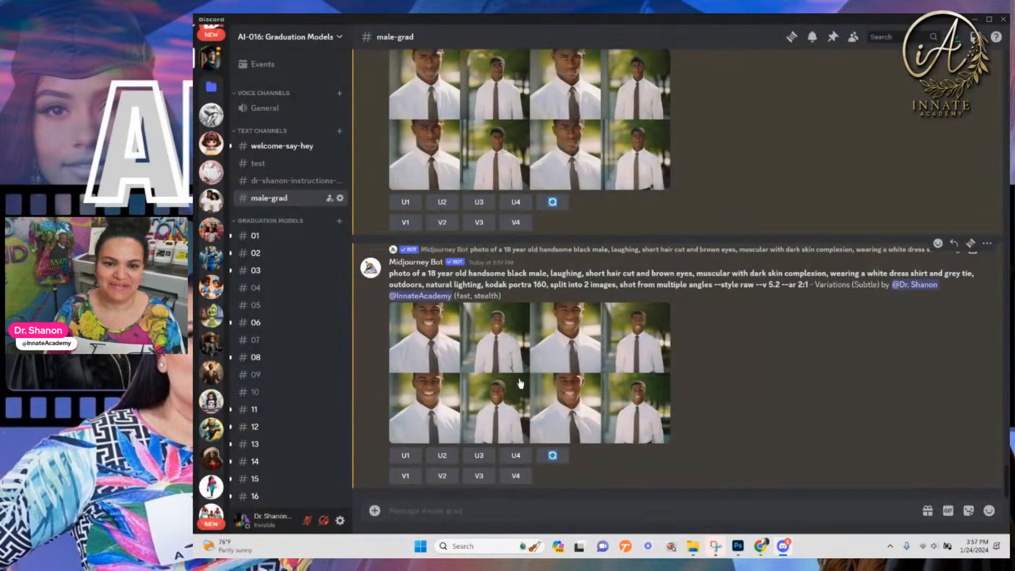
{"action": "left_click", "coordinate": [534, 367]}
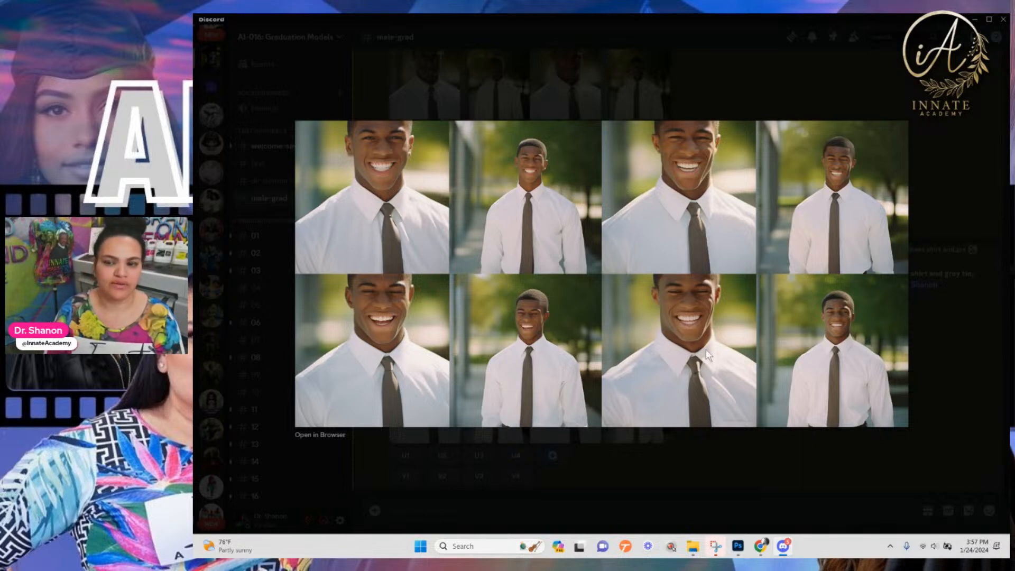
{"action": "left_click", "coordinate": [736, 472]}
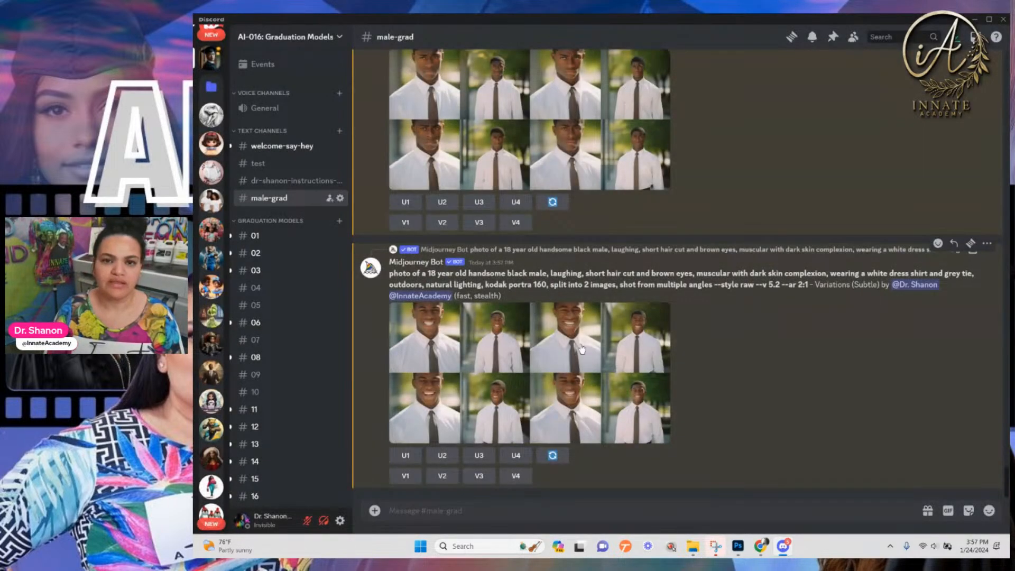
{"action": "scroll", "coordinate": [582, 352], "scroll_direction": "up", "scroll_amount": 10}
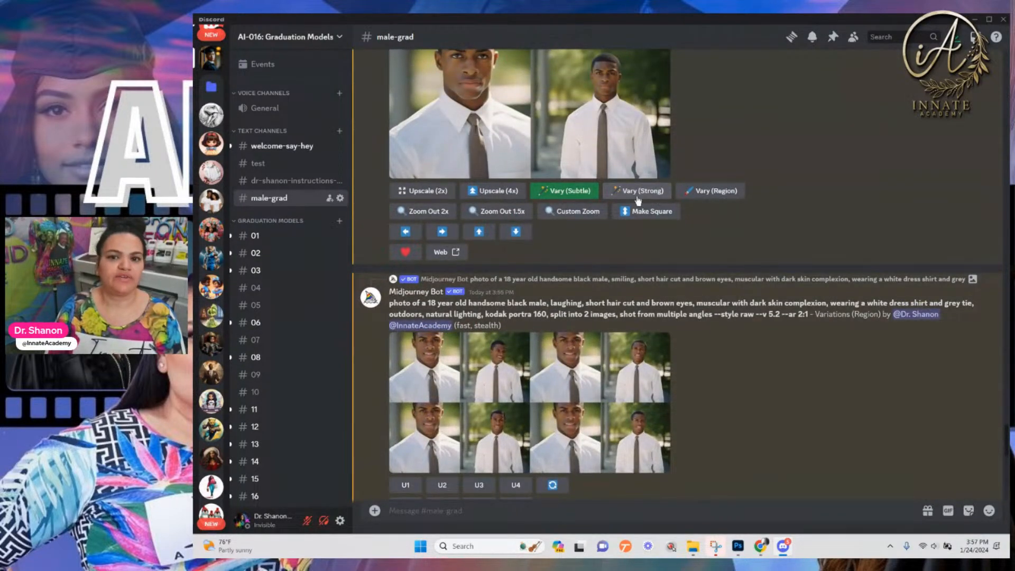
{"action": "scroll", "coordinate": [621, 369], "scroll_direction": "down", "scroll_amount": 5}
{"action": "scroll", "coordinate": [621, 369], "scroll_direction": "down", "scroll_amount": 4}
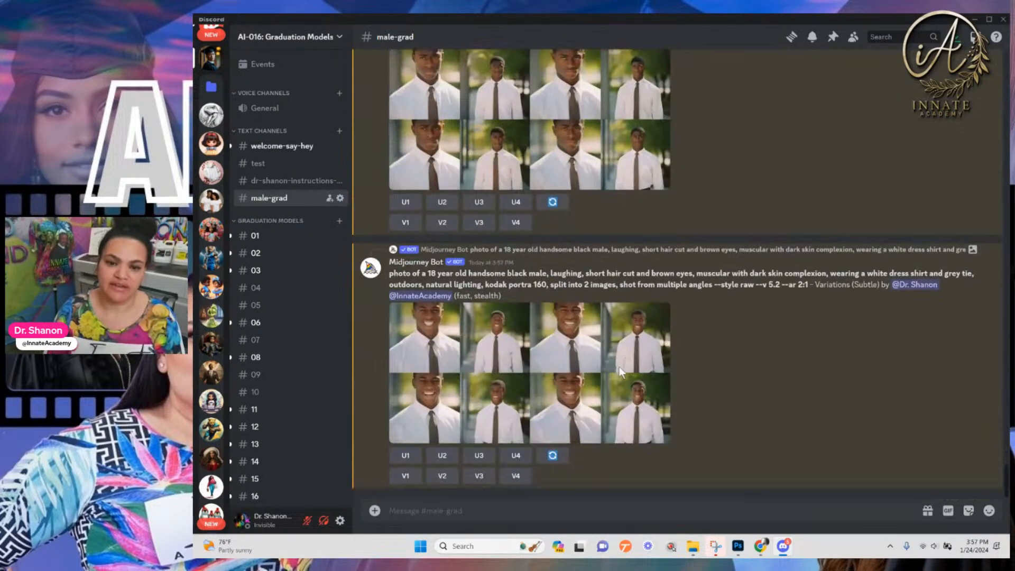
{"action": "scroll", "coordinate": [527, 288], "scroll_direction": "up", "scroll_amount": 1}
{"action": "scroll", "coordinate": [527, 287], "scroll_direction": "up", "scroll_amount": 1}
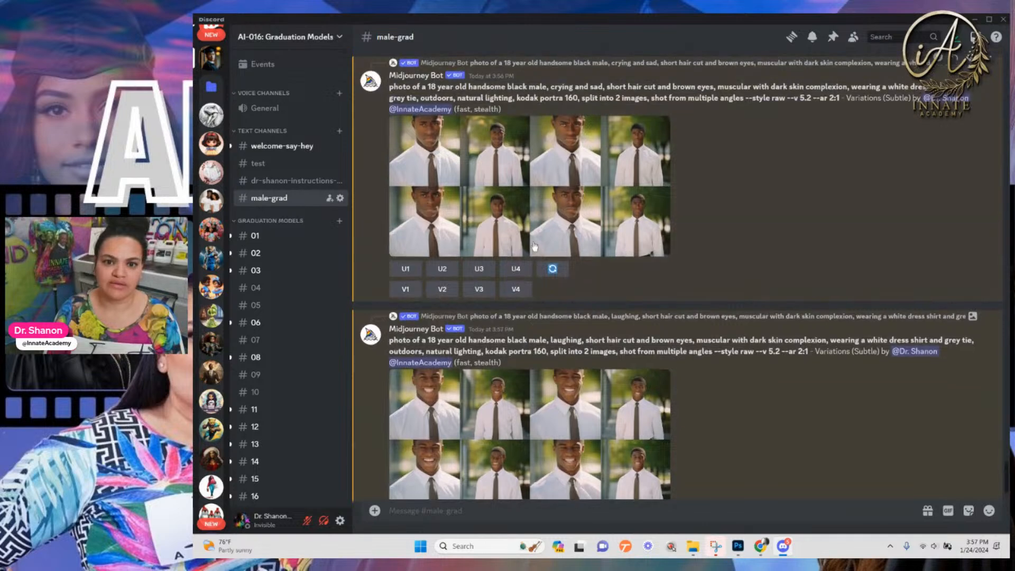
Recheck the "laughing" subtle variation grid enlarged and upscale its first image
{"action": "left_click", "coordinate": [540, 435]}
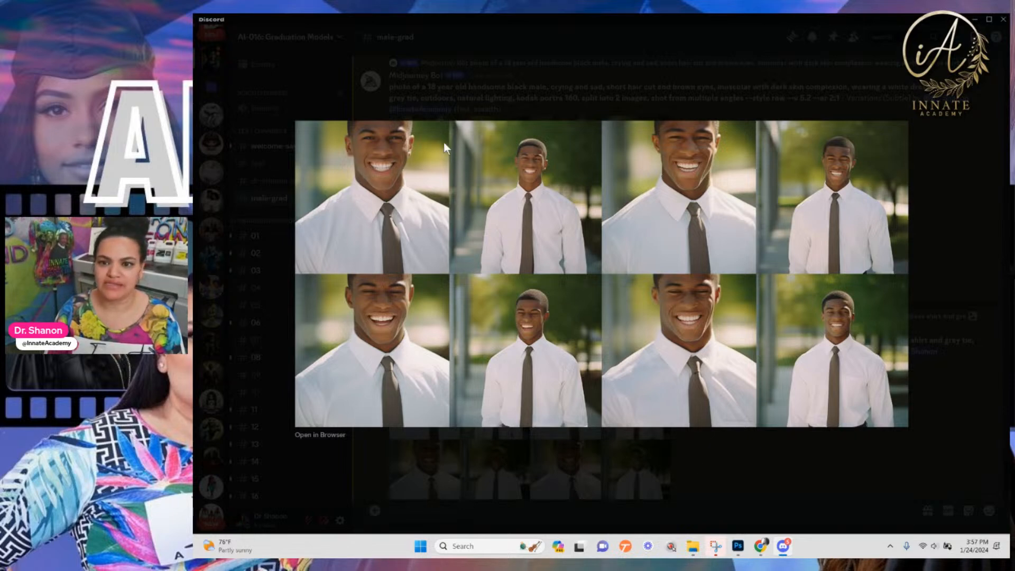
{"action": "left_click", "coordinate": [739, 454]}
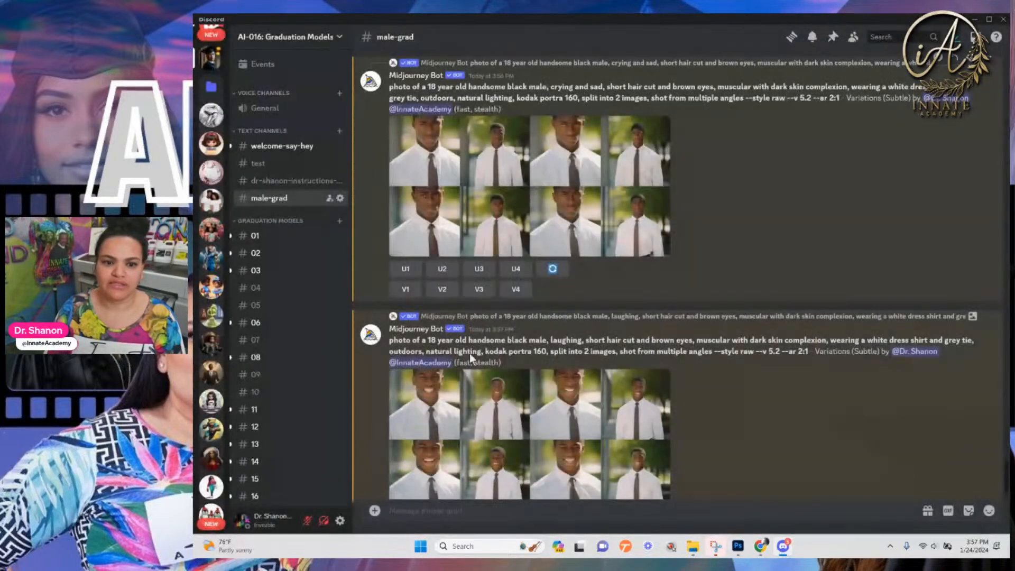
{"action": "scroll", "coordinate": [428, 368], "scroll_direction": "down", "scroll_amount": 2}
{"action": "left_click", "coordinate": [414, 452]}
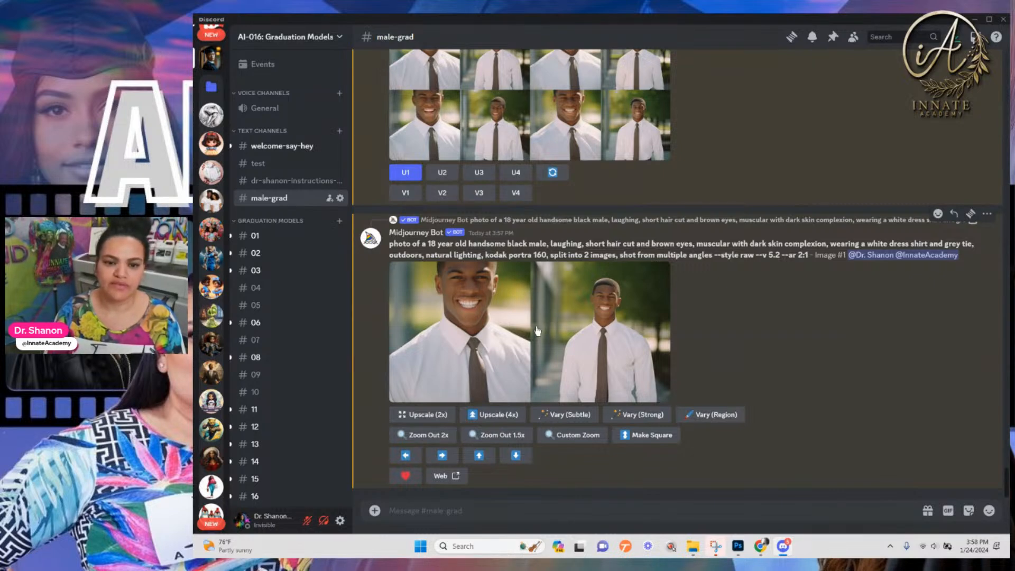
Open the upscaled "laughing" image full-size in the browser and look back at the upscaled "crying and sad" image
{"action": "left_click", "coordinate": [474, 373]}
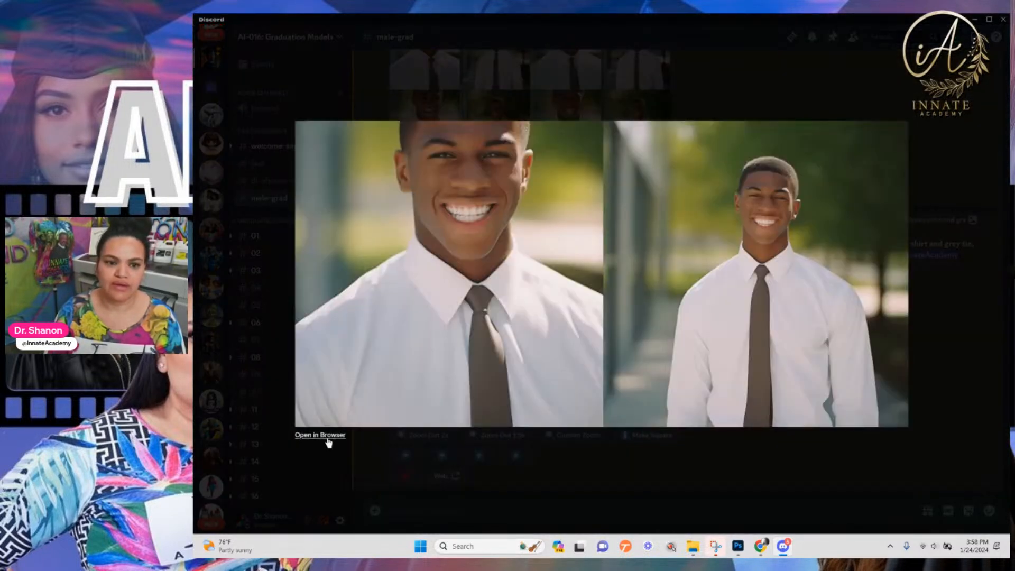
{"action": "left_click", "coordinate": [326, 438]}
{"action": "left_click", "coordinate": [735, 499]}
{"action": "scroll", "coordinate": [496, 375], "scroll_direction": "up", "scroll_amount": 5}
{"action": "scroll", "coordinate": [497, 378], "scroll_direction": "up", "scroll_amount": 8}
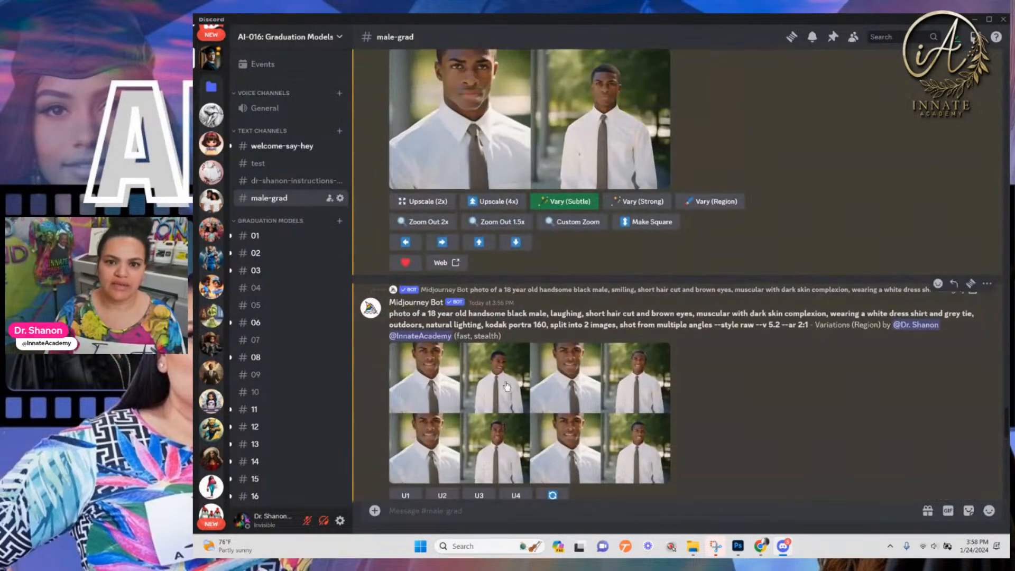
{"action": "scroll", "coordinate": [506, 382], "scroll_direction": "up", "scroll_amount": 3}
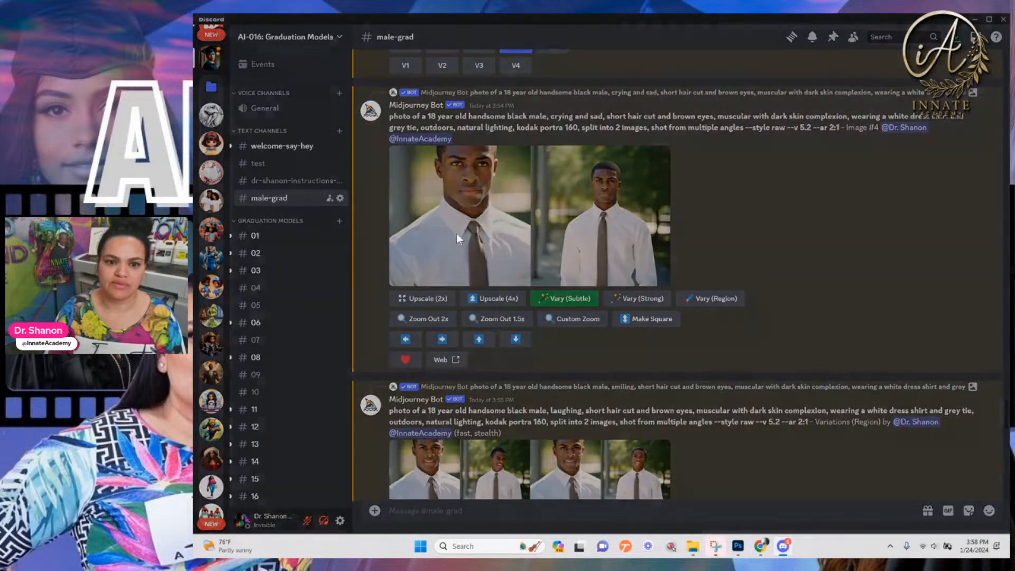
Open the upscaled "crying and sad" Image #4 and the upscaled "laughing" region variation full-size in the browser
{"action": "left_click", "coordinate": [456, 233]}
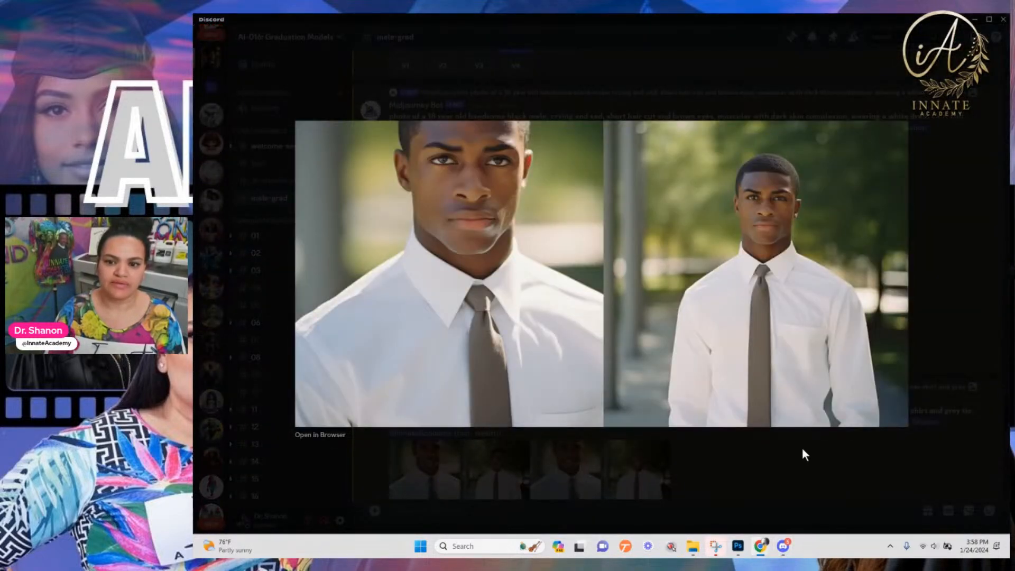
{"action": "left_click", "coordinate": [803, 455]}
{"action": "scroll", "coordinate": [680, 349], "scroll_direction": "down", "scroll_amount": 10}
{"action": "scroll", "coordinate": [681, 349], "scroll_direction": "up", "scroll_amount": 3}
{"action": "left_click", "coordinate": [532, 218]}
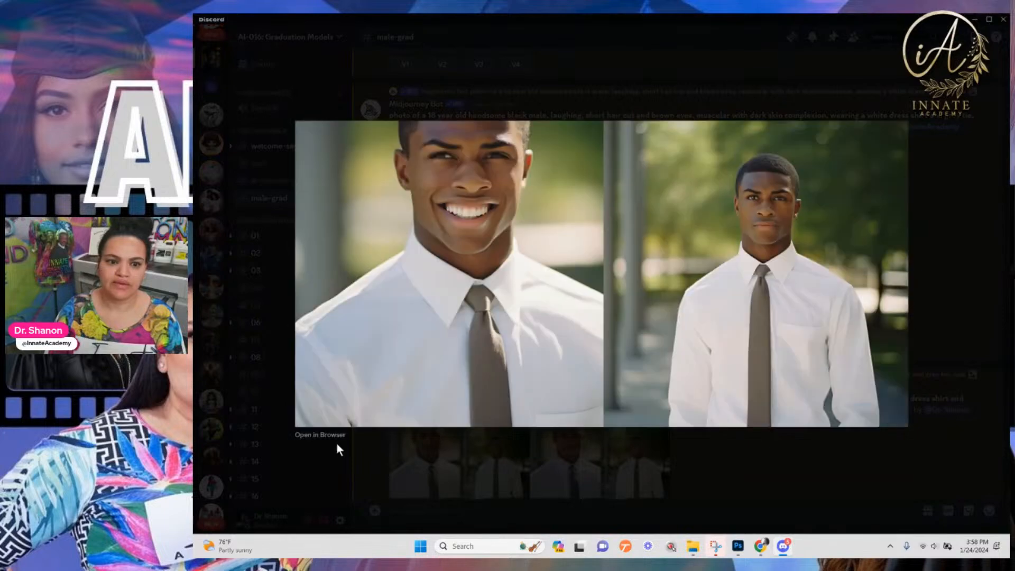
{"action": "left_click", "coordinate": [804, 462]}
Find the upscaled "smiling" Image #1 further back in the channel and open it full-size in the browser
{"action": "scroll", "coordinate": [621, 305], "scroll_direction": "down", "scroll_amount": 5}
{"action": "scroll", "coordinate": [621, 300], "scroll_direction": "up", "scroll_amount": 6}
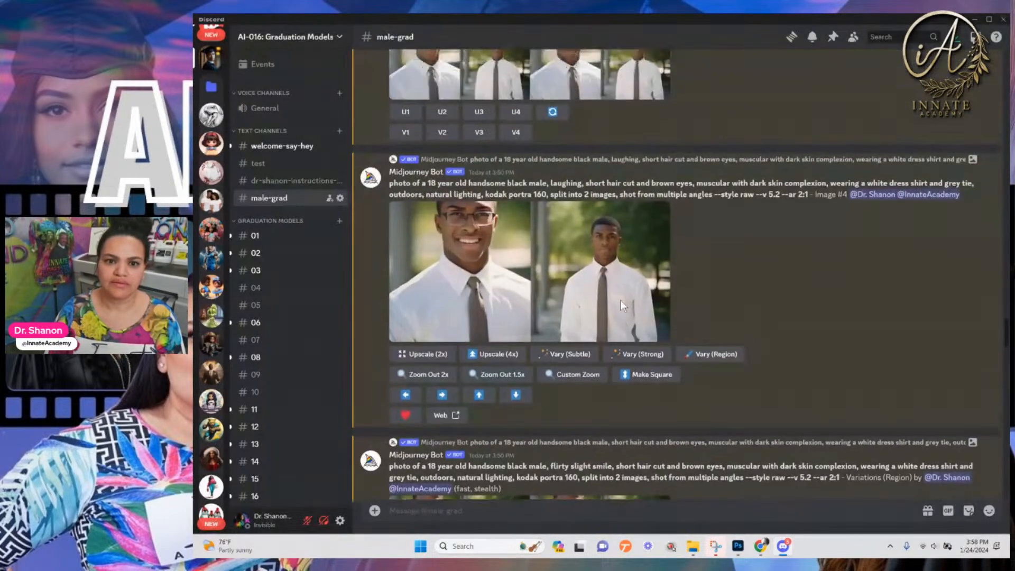
{"action": "scroll", "coordinate": [622, 302], "scroll_direction": "up", "scroll_amount": 10}
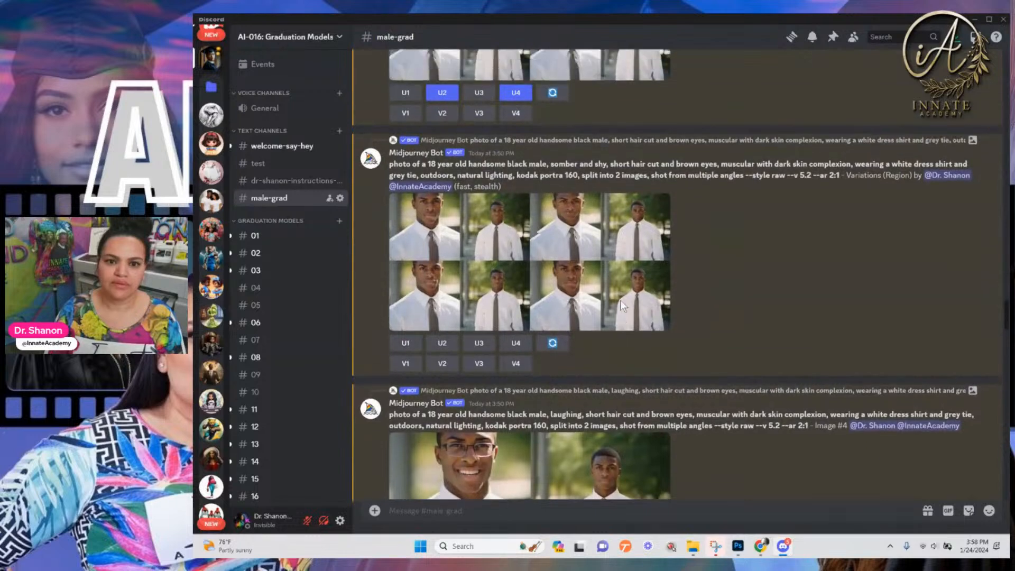
{"action": "scroll", "coordinate": [621, 300], "scroll_direction": "up", "scroll_amount": 3}
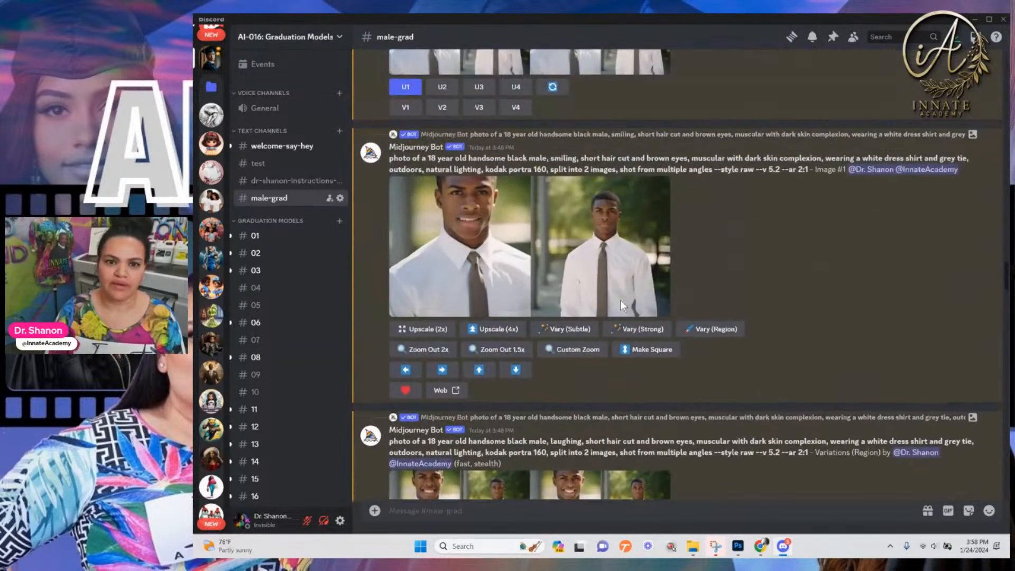
{"action": "left_click", "coordinate": [509, 308]}
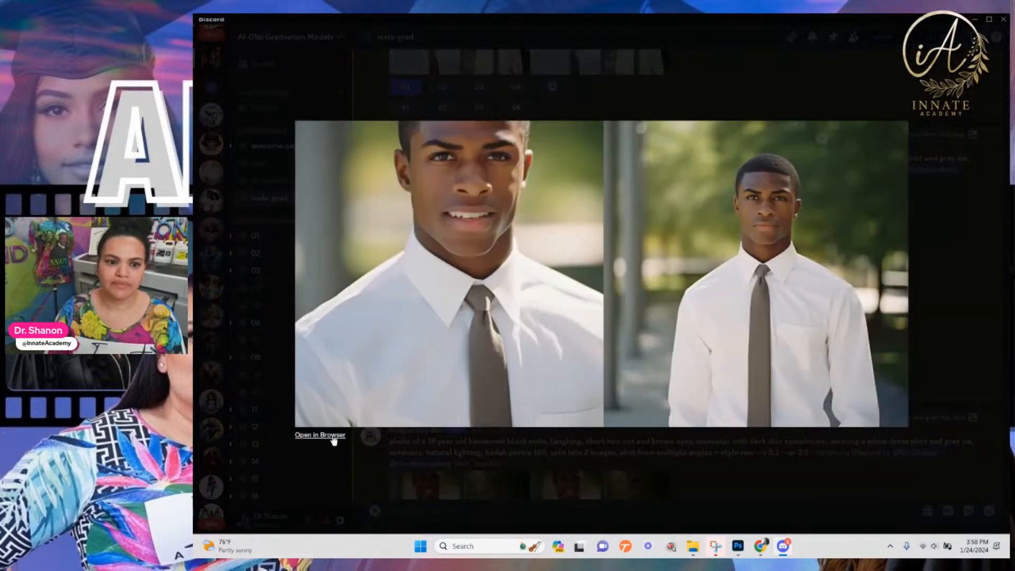
{"action": "left_click", "coordinate": [940, 345]}
Open the original upscaled Image #2 without an expression prompt full-size in the browser and maximize the browser window over Discord
{"action": "scroll", "coordinate": [839, 332], "scroll_direction": "up", "scroll_amount": 10}
{"action": "scroll", "coordinate": [840, 335], "scroll_direction": "up", "scroll_amount": 10}
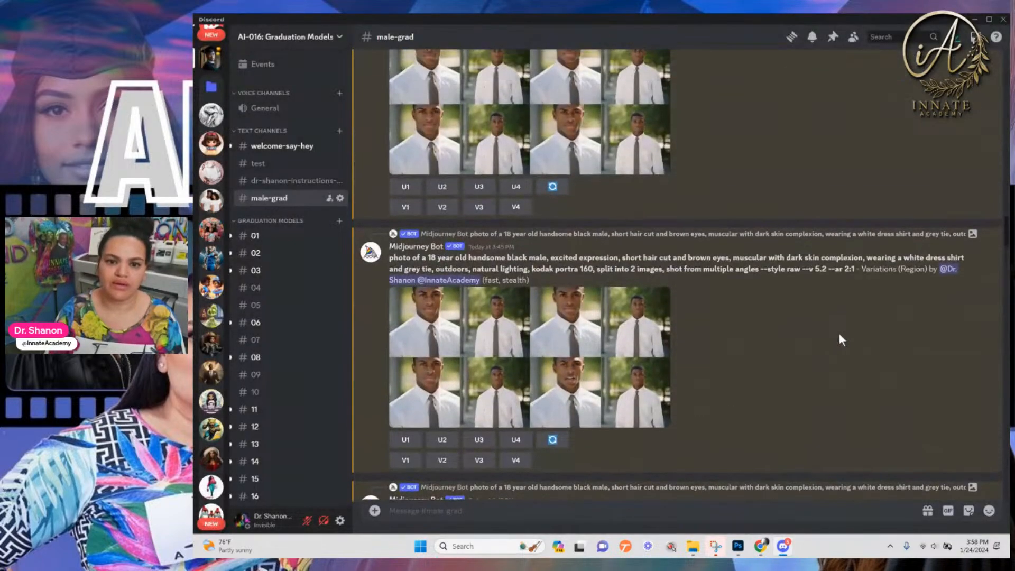
{"action": "scroll", "coordinate": [838, 332], "scroll_direction": "up", "scroll_amount": 10}
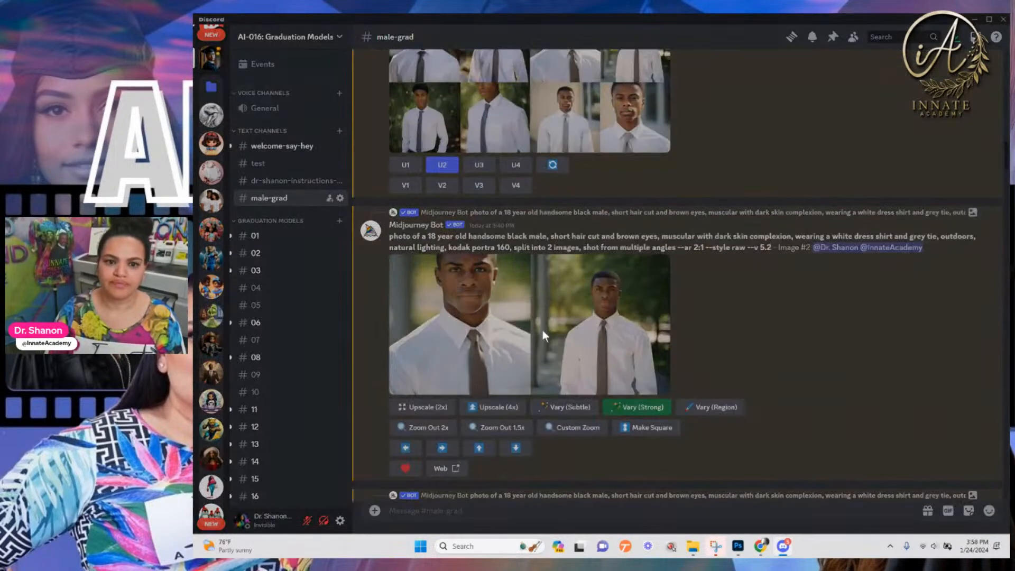
{"action": "left_click", "coordinate": [544, 336]}
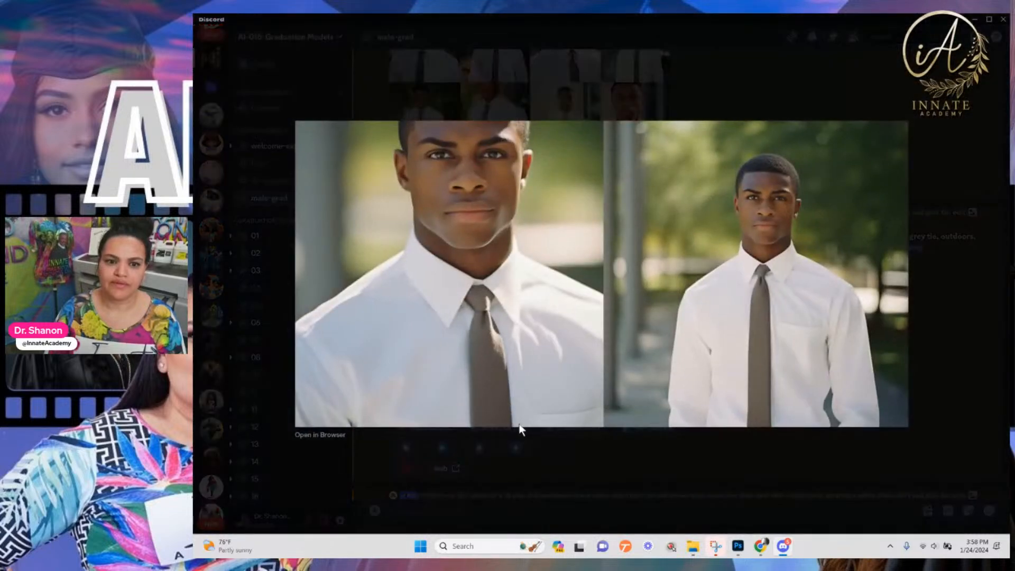
{"action": "left_click", "coordinate": [315, 436]}
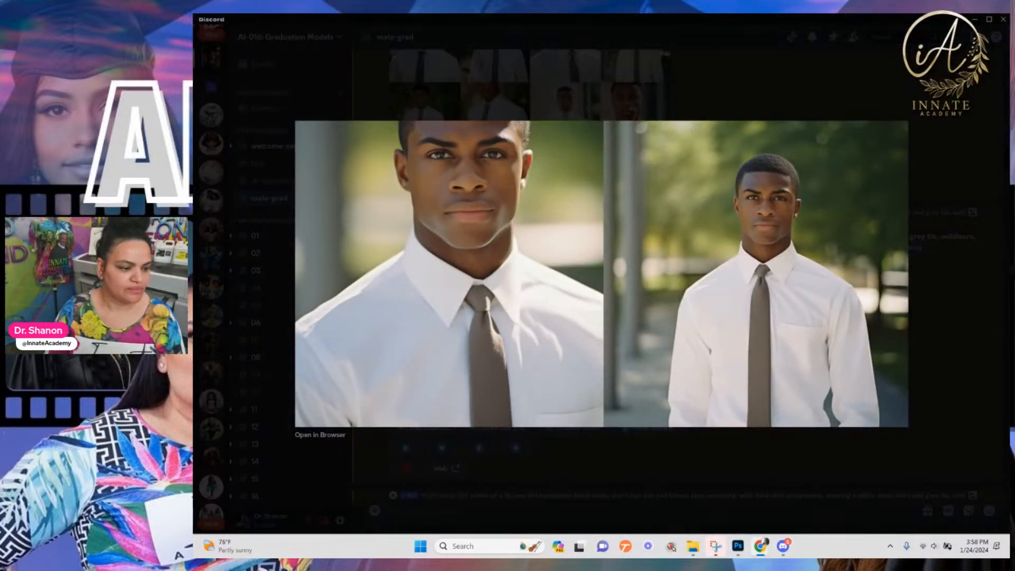
{"action": "left_click_drag", "start_coordinate": [195, 289], "coordinate": [746, 122]}
{"action": "left_click_drag", "start_coordinate": [352, 125], "coordinate": [194, 211]}
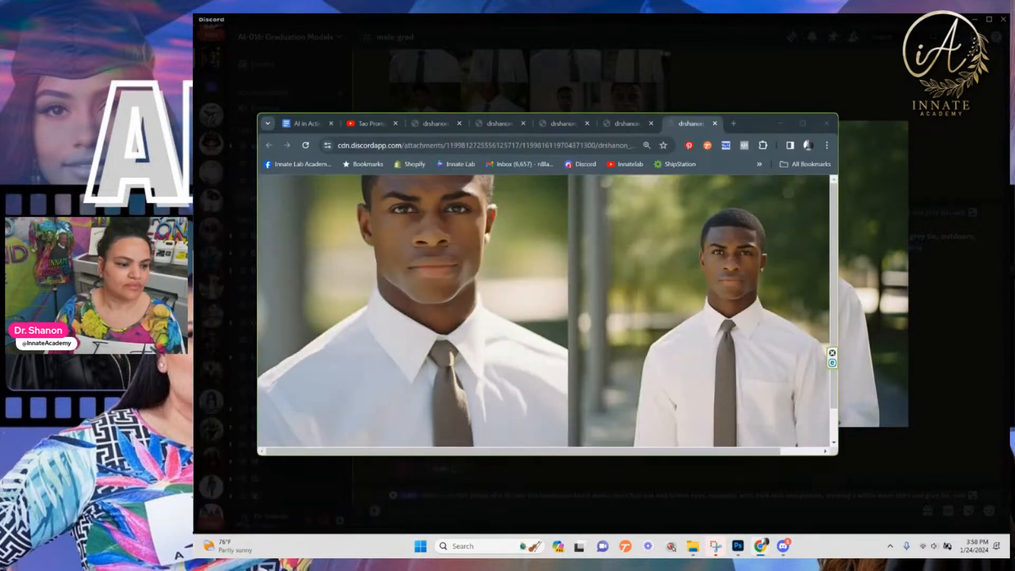
{"action": "left_click", "coordinate": [804, 123]}
Save the original neutral portrait to Downloads as B001 in PNG format and close its browser tab
{"action": "right_click", "coordinate": [640, 211]}
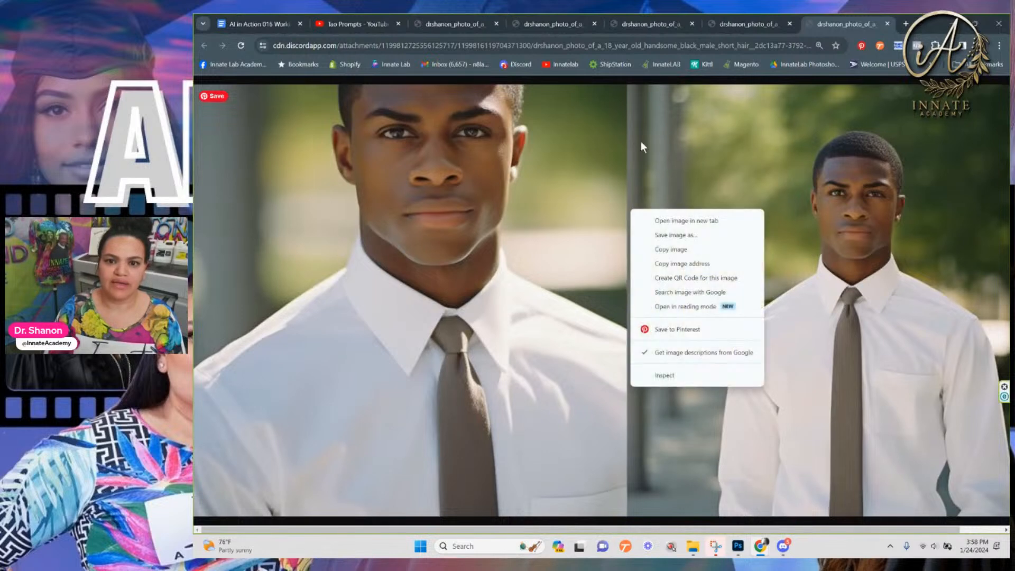
{"action": "left_click", "coordinate": [664, 233]}
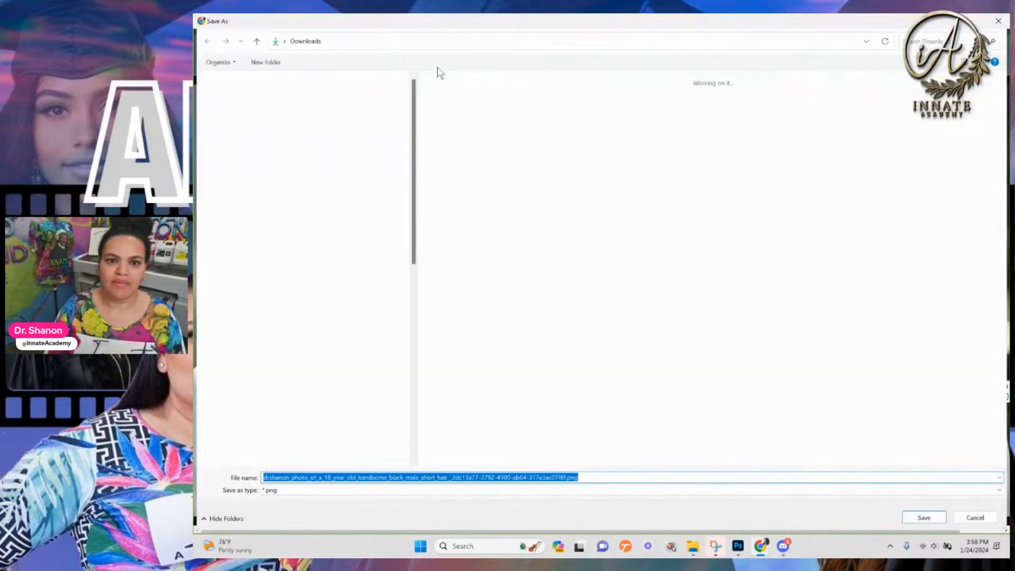
{"action": "type", "text": "001"}
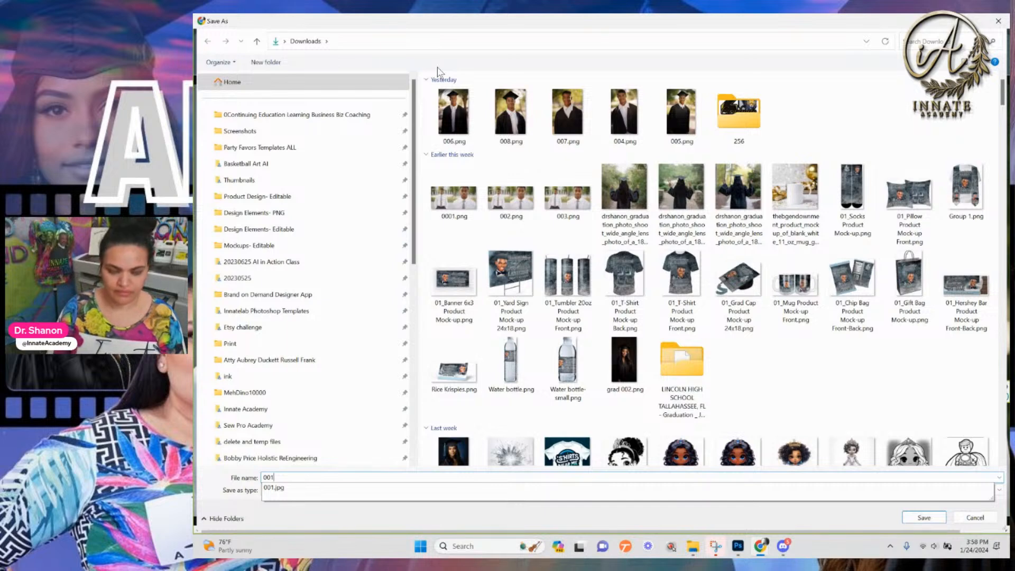
{"action": "key", "text": "BackSpace"}
{"action": "key", "text": "BackSpace"}
{"action": "key", "text": "BackSpace"}
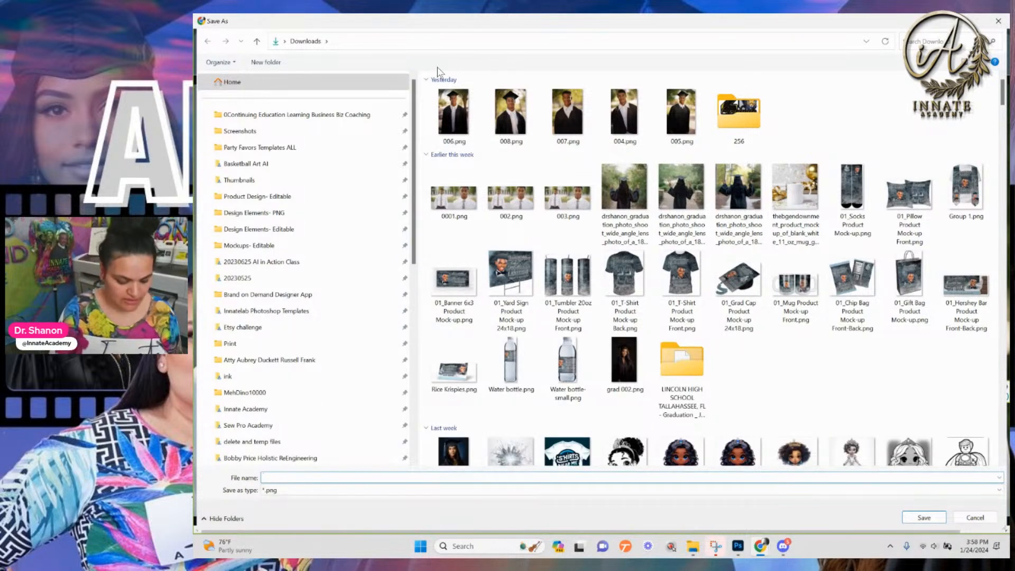
{"action": "type", "text": "B001"}
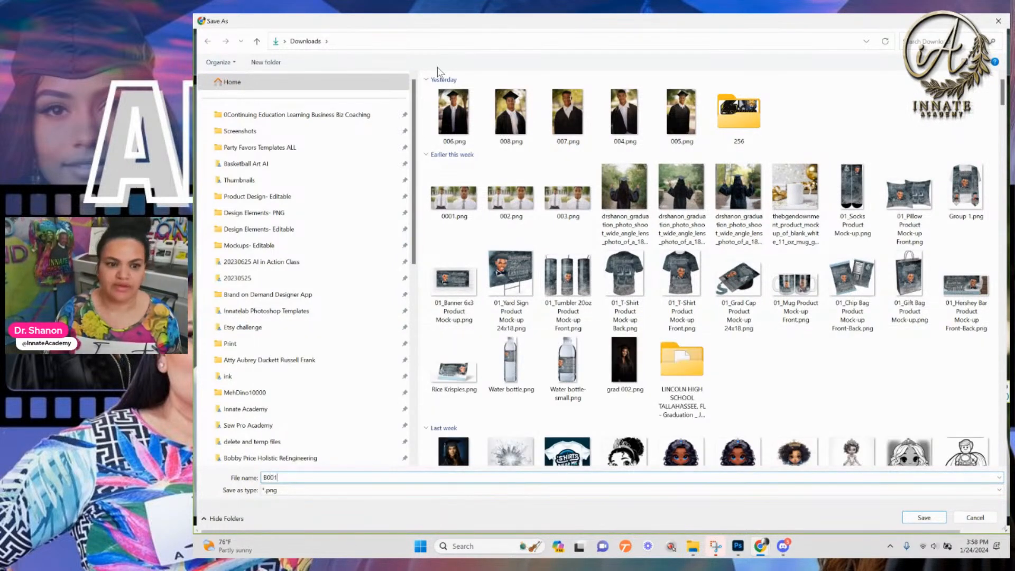
{"action": "key", "text": "Return"}
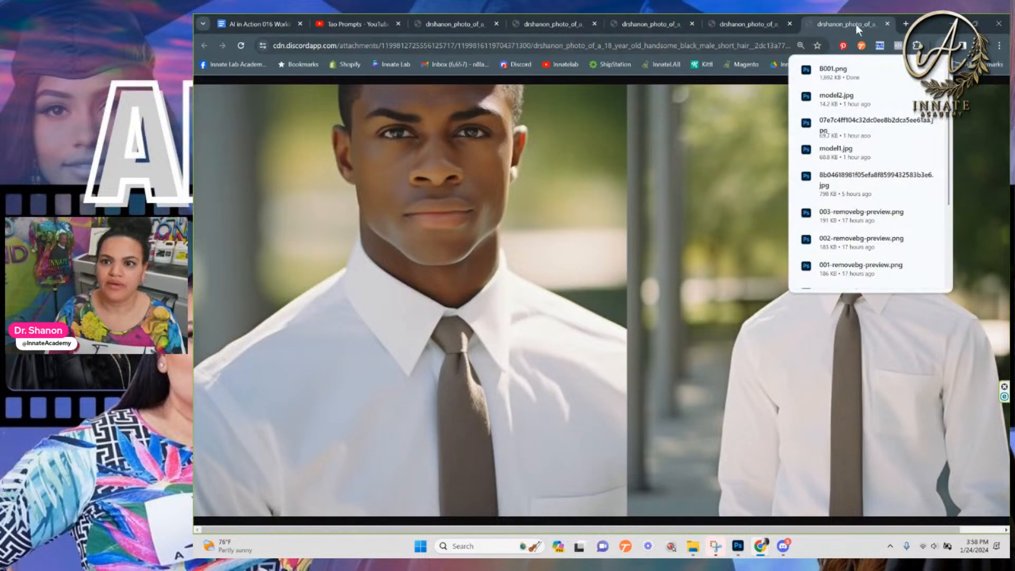
{"action": "left_click", "coordinate": [888, 25]}
Save the smiling portrait to Downloads as b002 and close its browser tab
{"action": "right_click", "coordinate": [545, 216]}
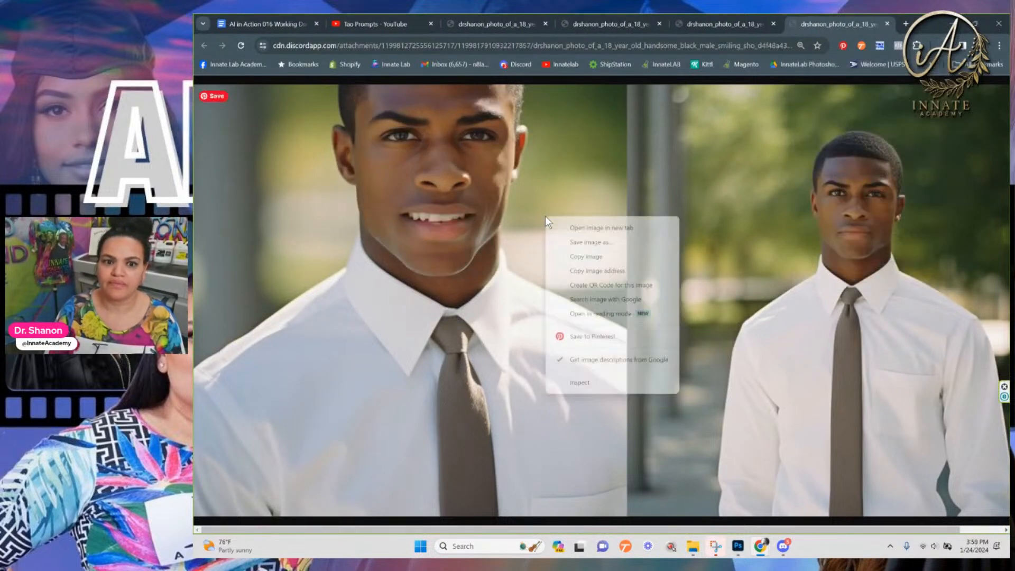
{"action": "left_click", "coordinate": [612, 244]}
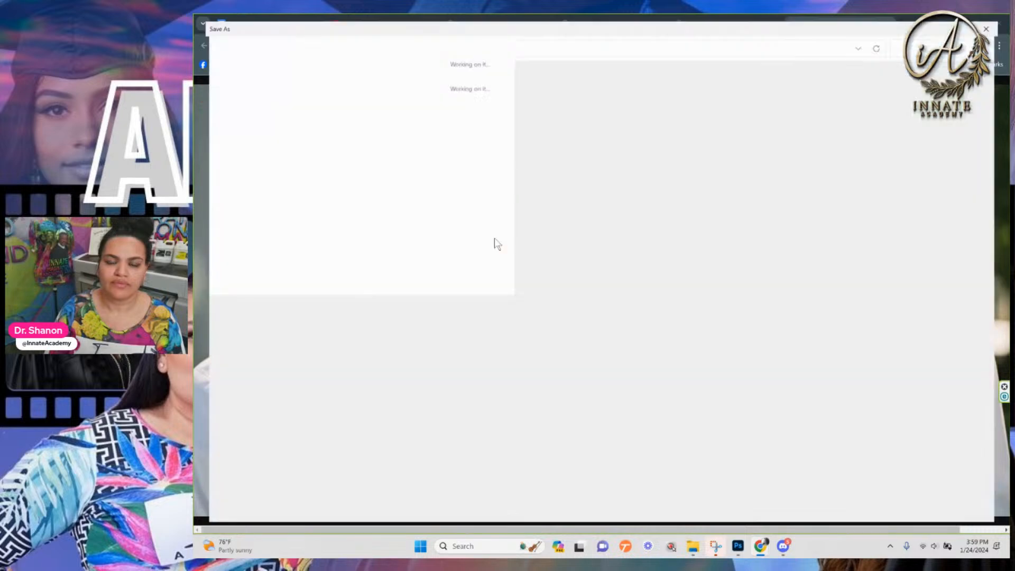
{"action": "type", "text": "b002"}
{"action": "key", "text": "Return"}
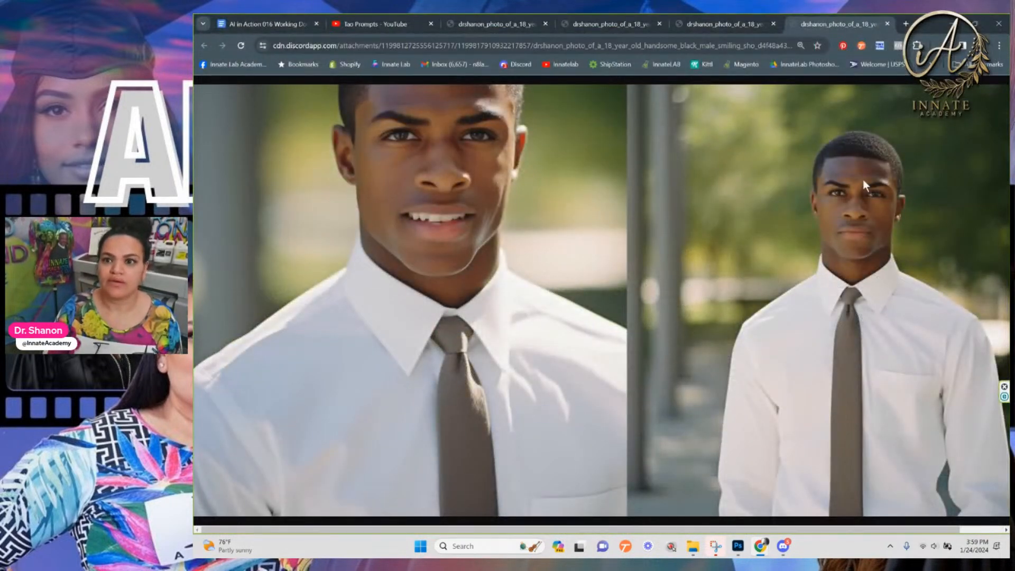
{"action": "left_click", "coordinate": [889, 23]}
Save the laughing portrait whose smaller figure stays serious to Downloads as b003 and close its browser tab
{"action": "right_click", "coordinate": [667, 194]}
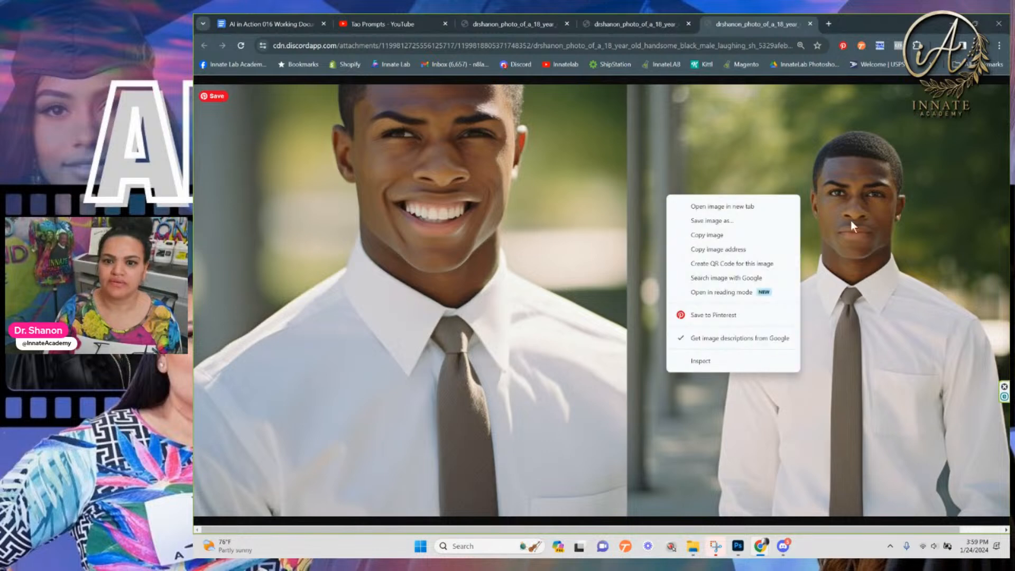
{"action": "left_click", "coordinate": [759, 222]}
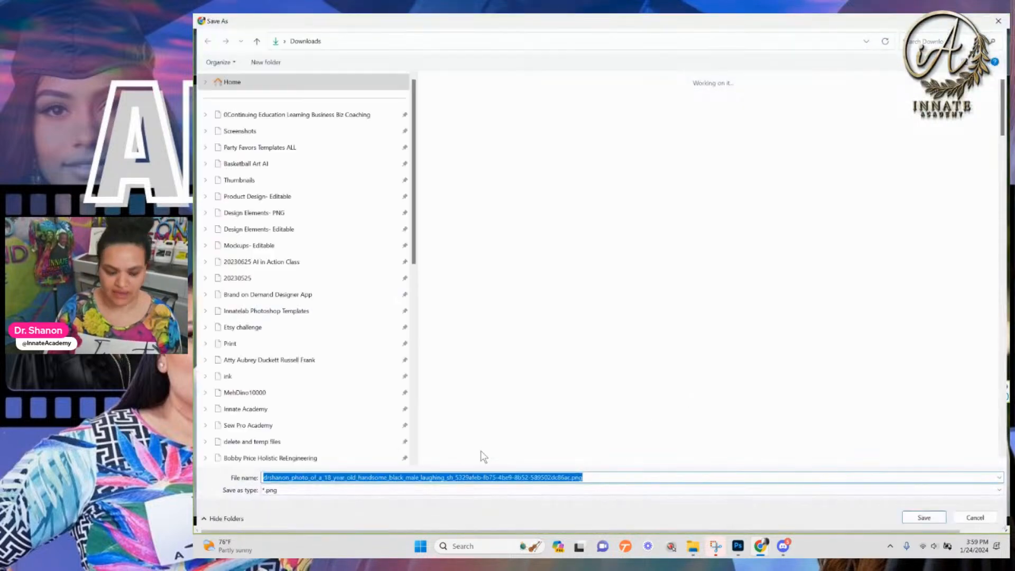
{"action": "type", "text": "b003"}
{"action": "key", "text": "Return"}
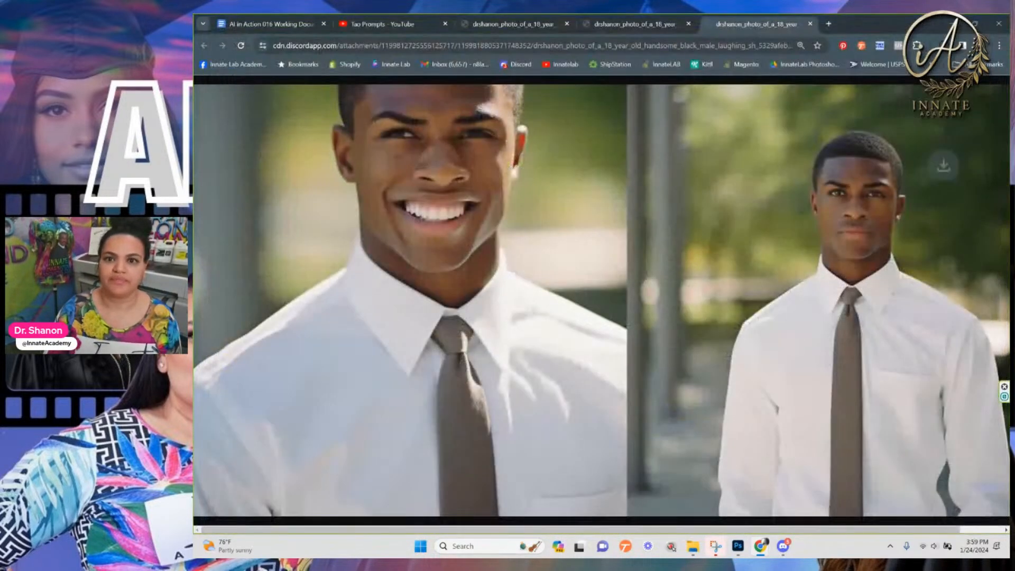
{"action": "left_click", "coordinate": [811, 24]}
Save the "crying and sad" portrait to Downloads as b004 and close its browser tab
{"action": "right_click", "coordinate": [679, 235]}
{"action": "left_click", "coordinate": [727, 260]}
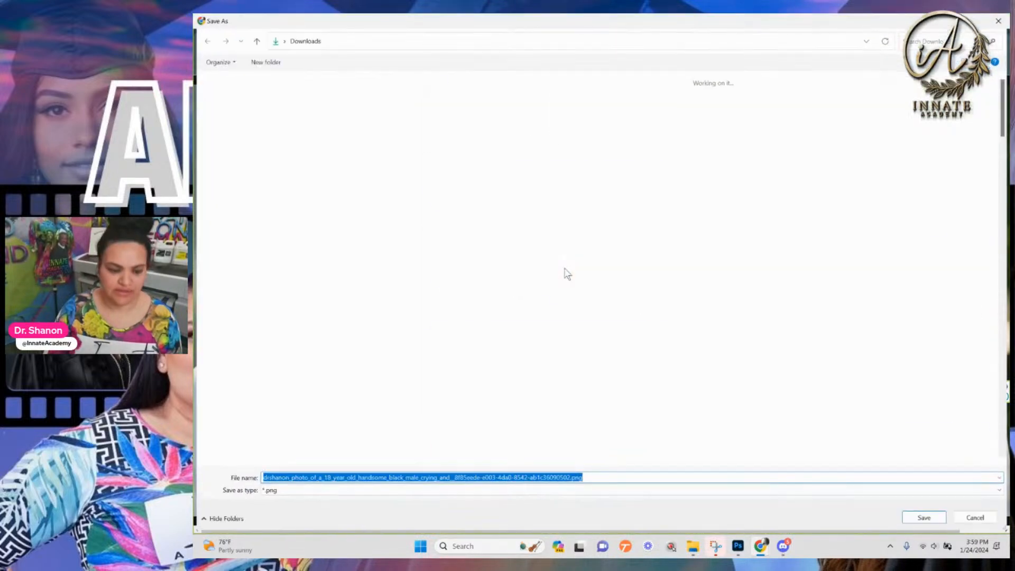
{"action": "type", "text": "b004"}
{"action": "key", "text": "Return"}
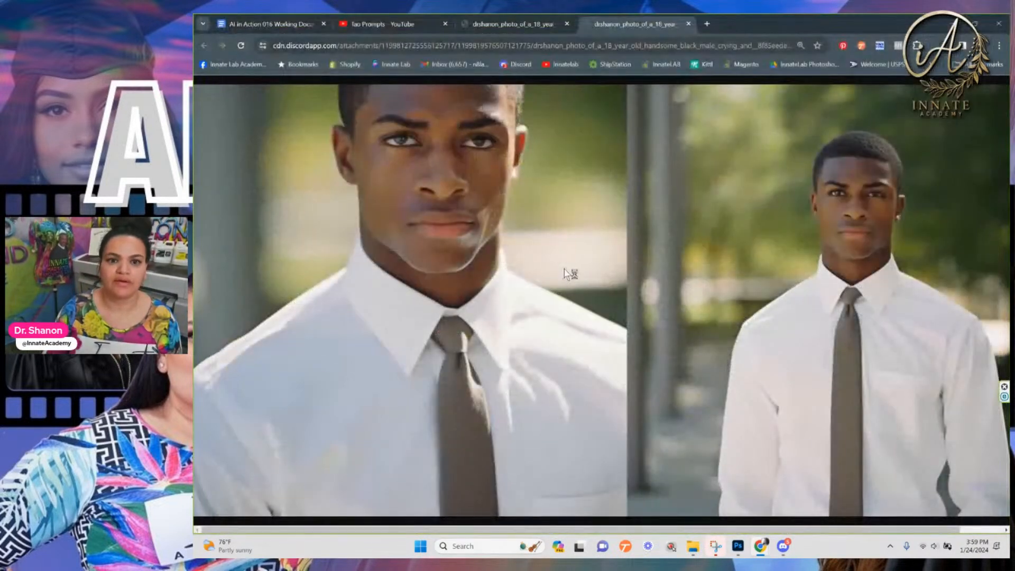
{"action": "left_click", "coordinate": [689, 24]}
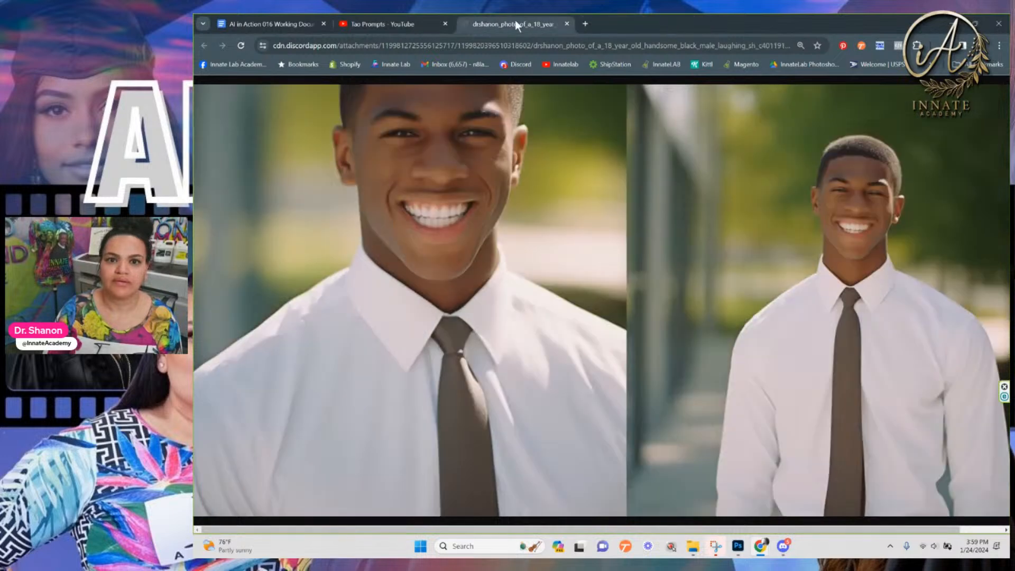
Save the portrait with both figures laughing to Downloads as b005 and close its browser tab
{"action": "right_click", "coordinate": [807, 168]}
{"action": "left_click", "coordinate": [834, 196]}
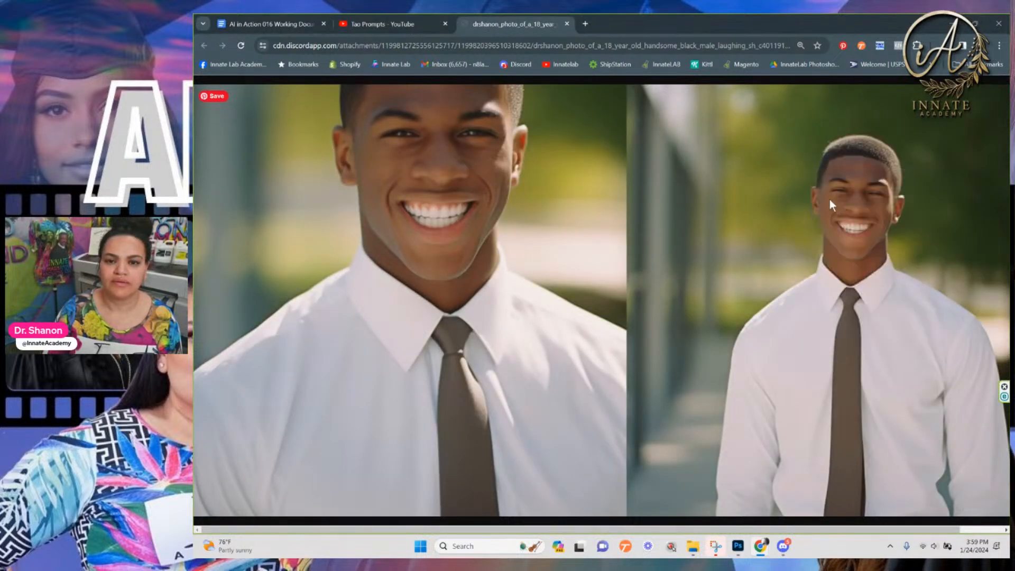
{"action": "type", "text": "b005"}
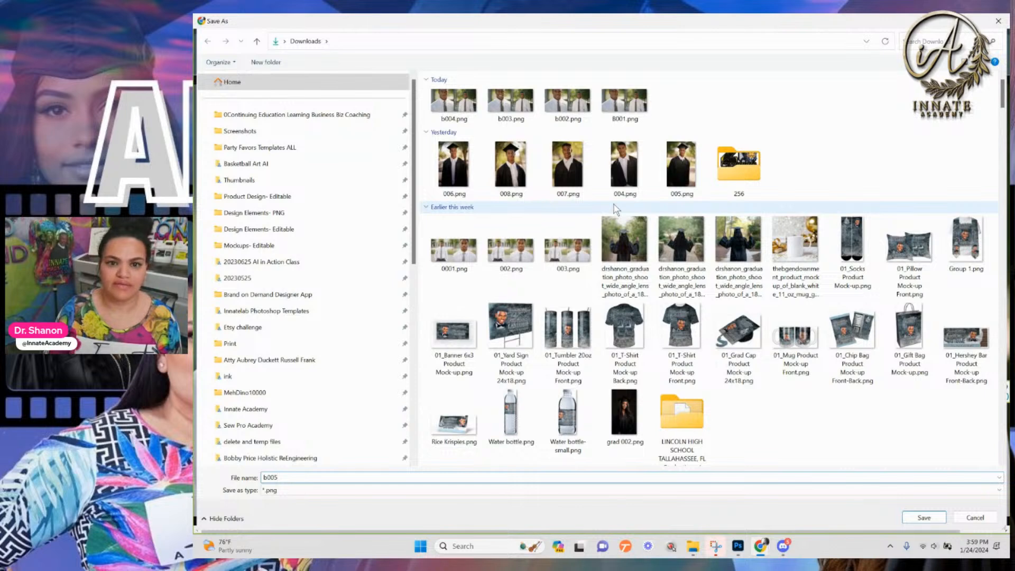
{"action": "key", "text": "Return"}
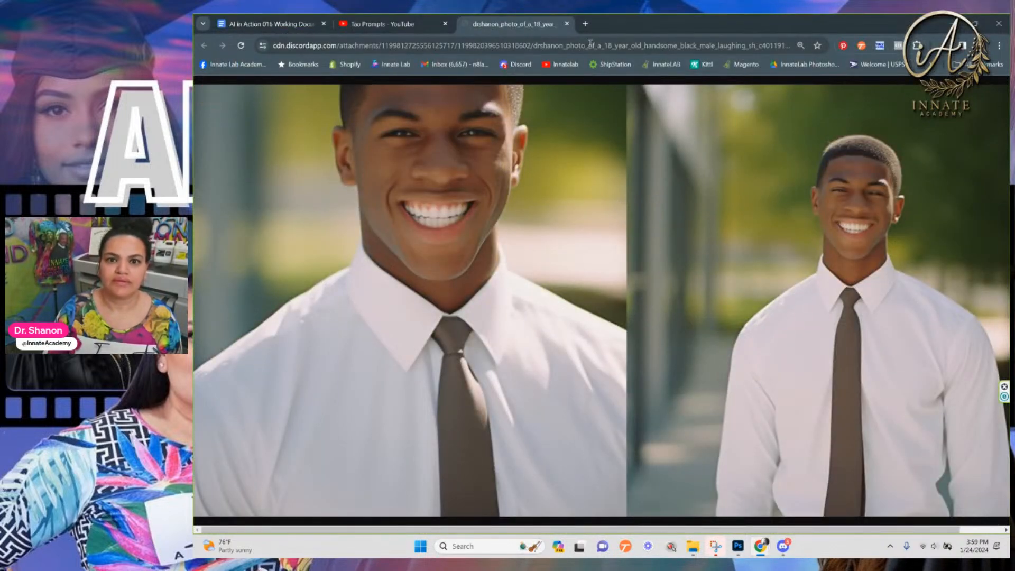
{"action": "left_click", "coordinate": [568, 24]}
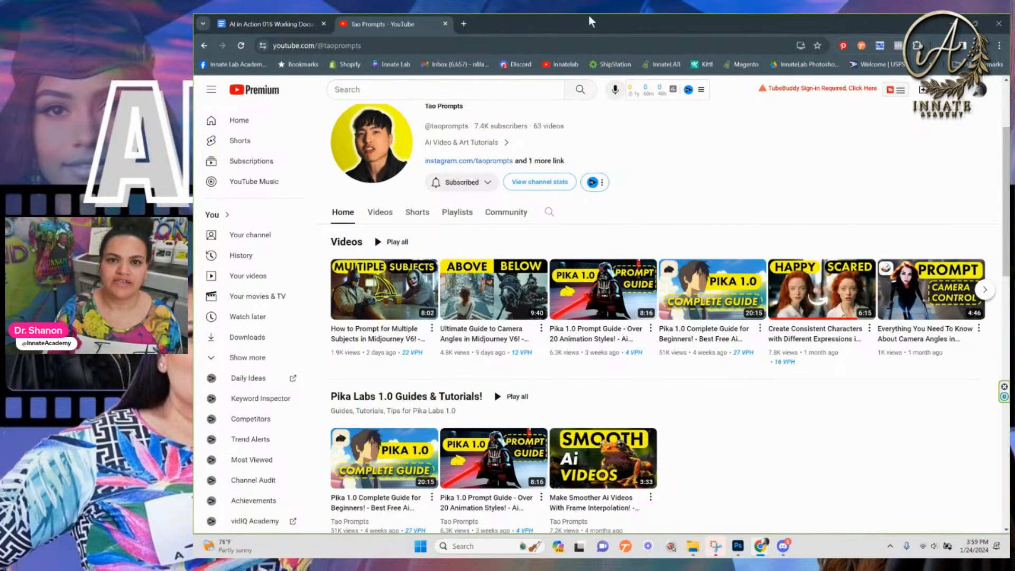
Move the browser window off Discord, close the enlarged original image and return to the newest upscaled "laughing" result
{"action": "left_click_drag", "start_coordinate": [585, 21], "coordinate": [193, 196]}
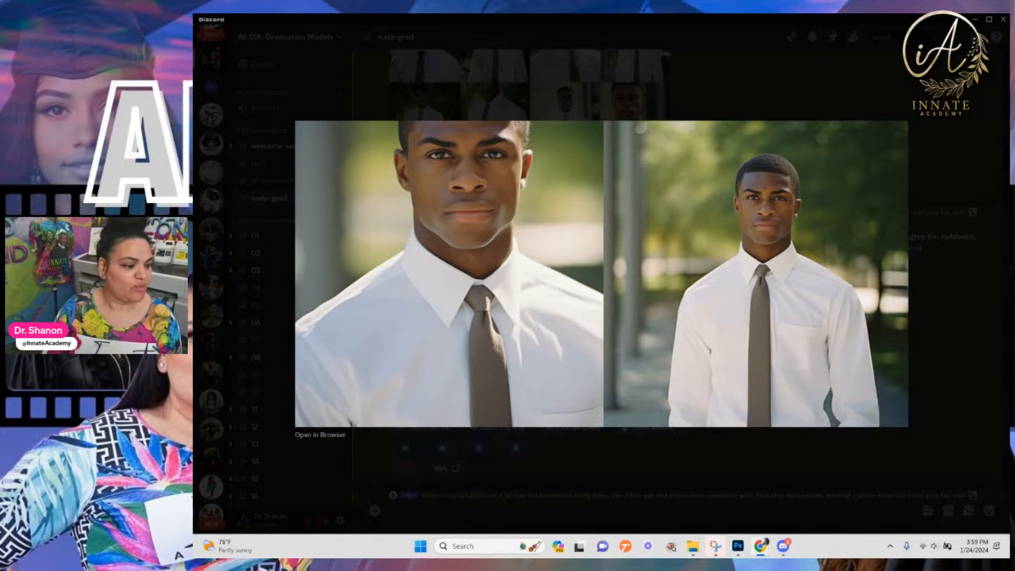
{"action": "left_click", "coordinate": [628, 449]}
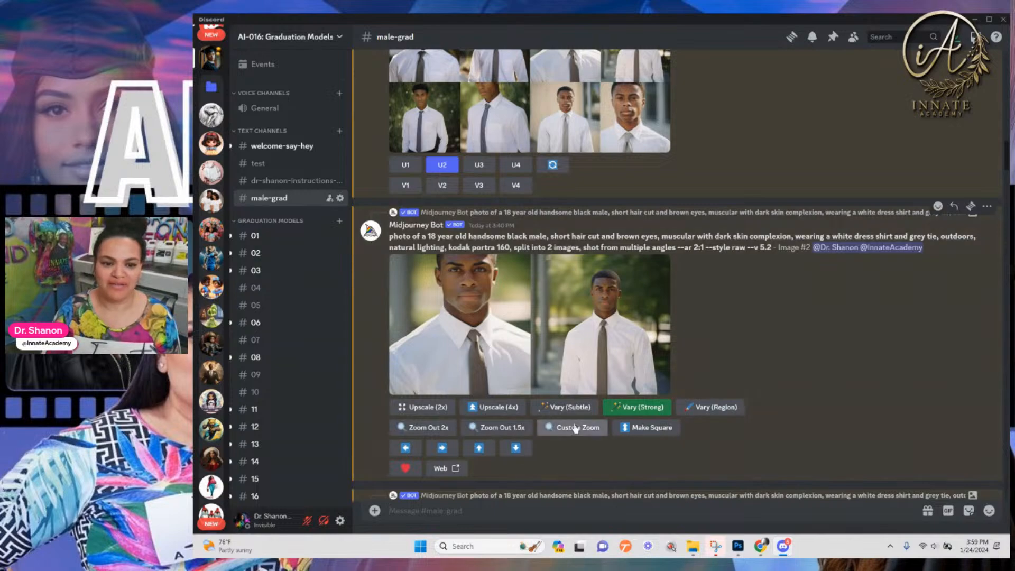
{"action": "scroll", "coordinate": [575, 424], "scroll_direction": "down", "scroll_amount": 10}
{"action": "scroll", "coordinate": [575, 423], "scroll_direction": "down", "scroll_amount": 5}
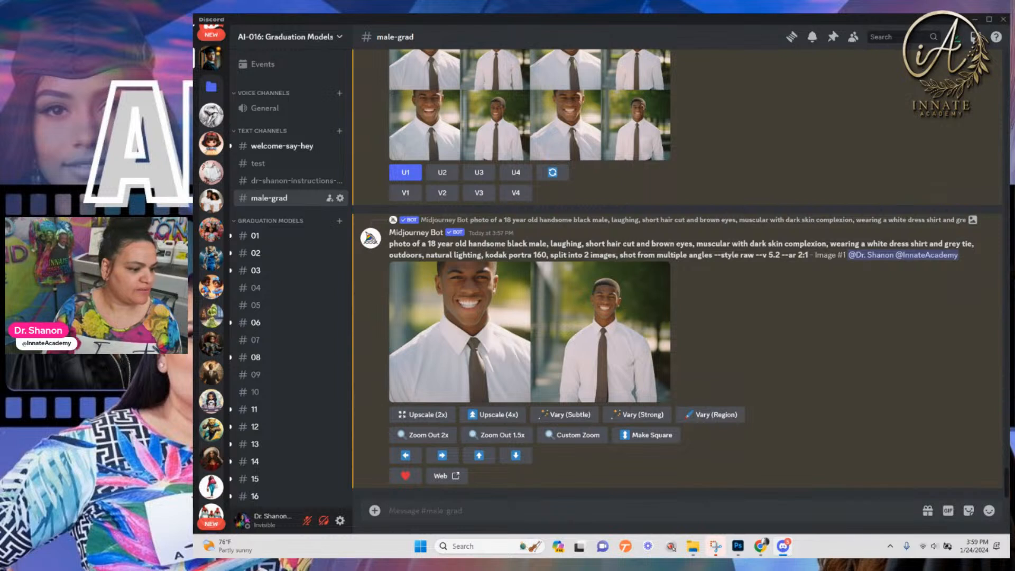
{"action": "key", "text": "alt+Tab"}
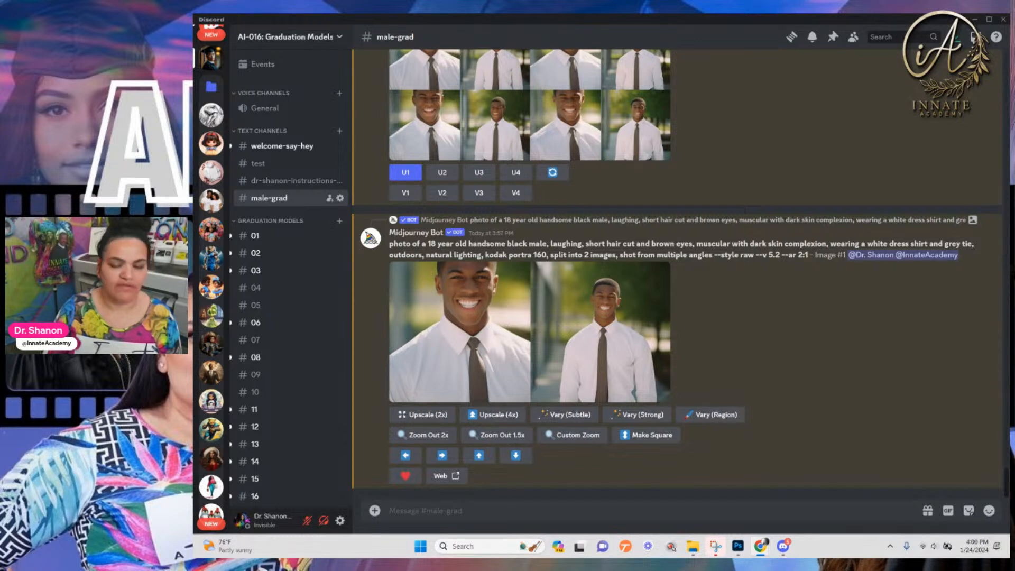
{"action": "mouse_move", "coordinate": [725, 552]}
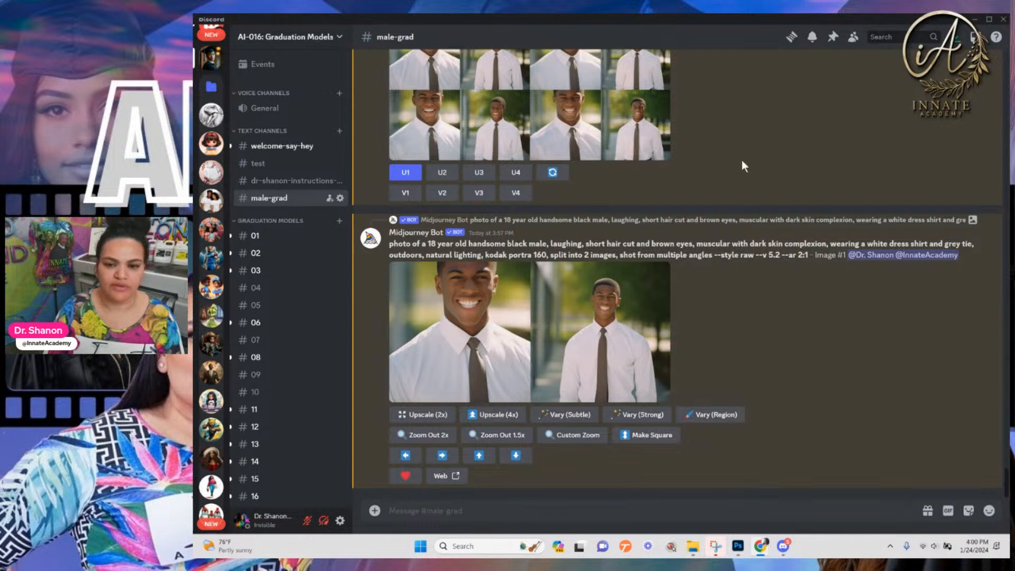
Open the newest upscaled "laughing" portrait, with both figures laughing, in the browser and close its enlarged preview
{"action": "scroll", "coordinate": [742, 205], "scroll_direction": "up", "scroll_amount": 1}
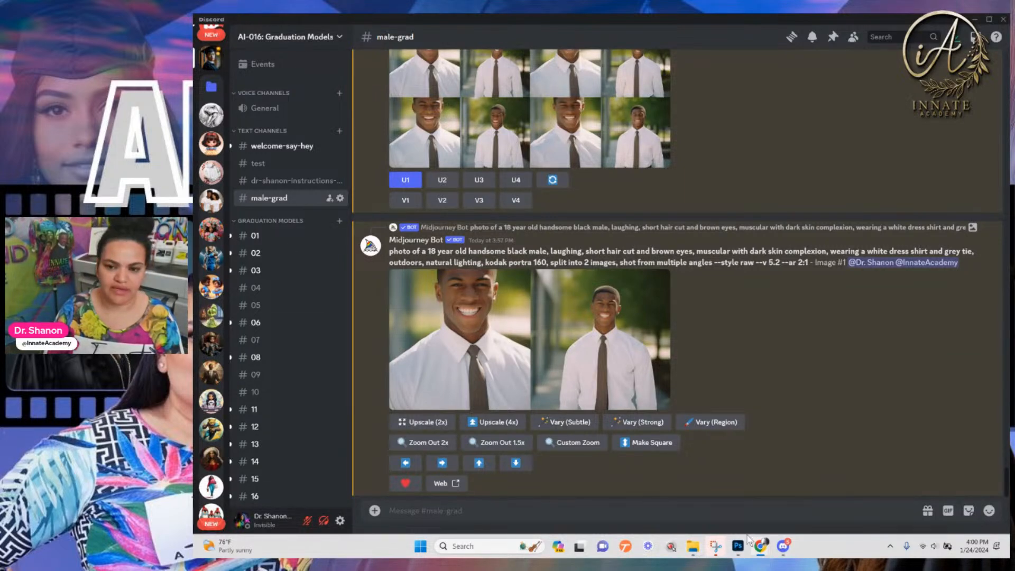
{"action": "left_click", "coordinate": [744, 552]}
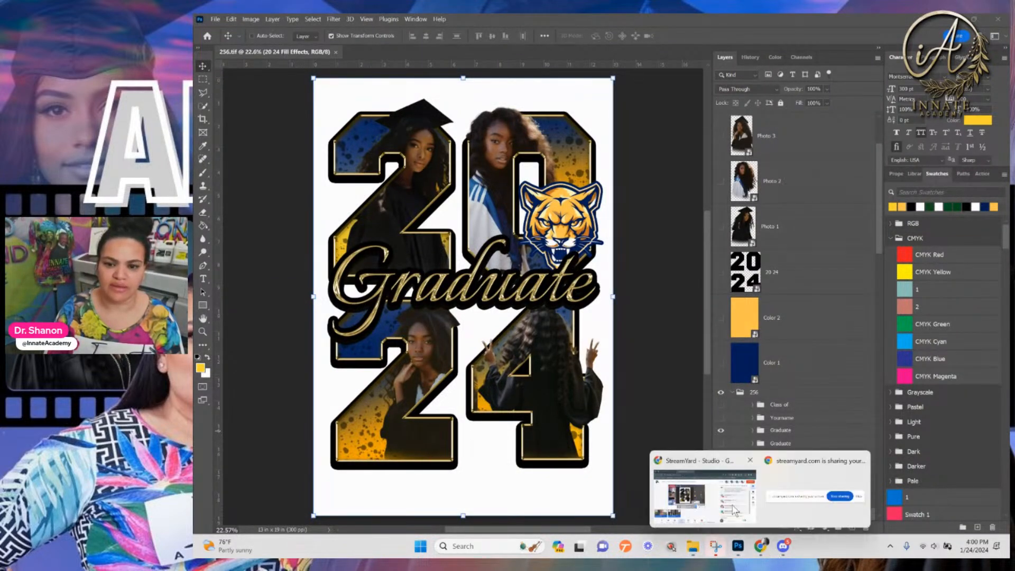
{"action": "left_click", "coordinate": [784, 547]}
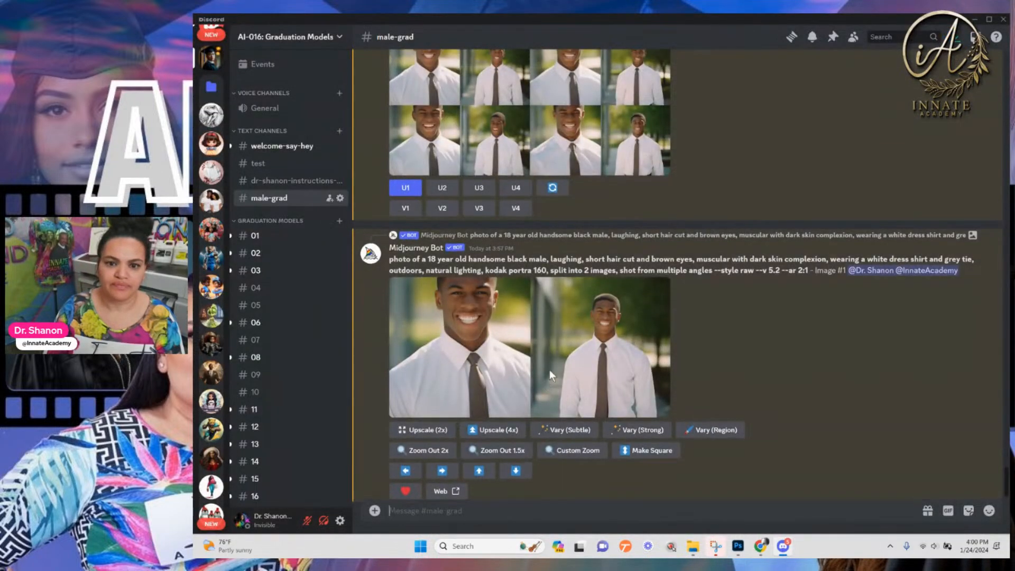
{"action": "left_click", "coordinate": [568, 333]}
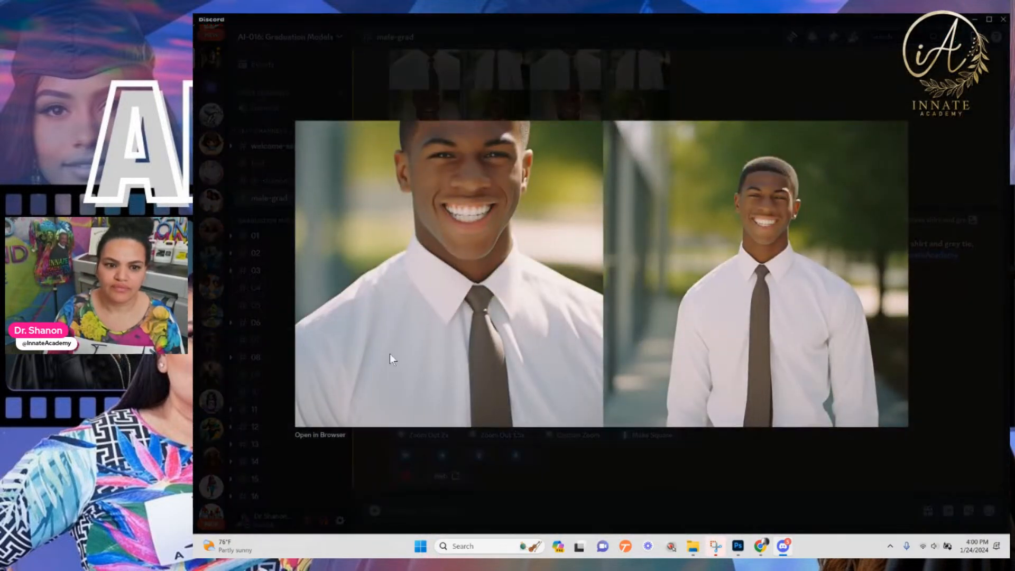
{"action": "left_click", "coordinate": [327, 438]}
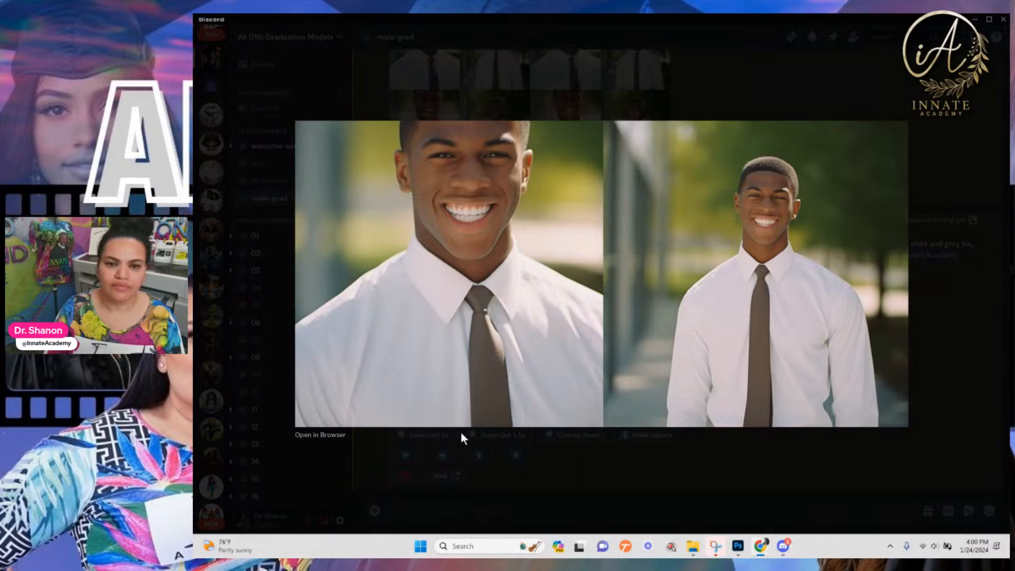
{"action": "left_click", "coordinate": [633, 450]}
Find the upscaled "crying and sad" portrait in the channel, open it in the browser and close its preview
{"action": "scroll", "coordinate": [614, 390], "scroll_direction": "up", "scroll_amount": 5}
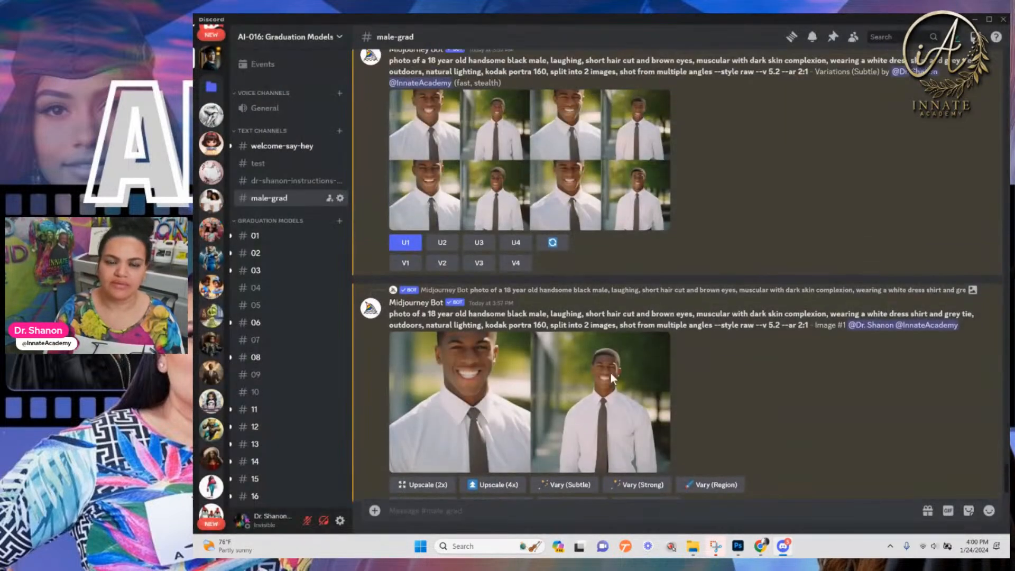
{"action": "scroll", "coordinate": [553, 292], "scroll_direction": "up", "scroll_amount": 5}
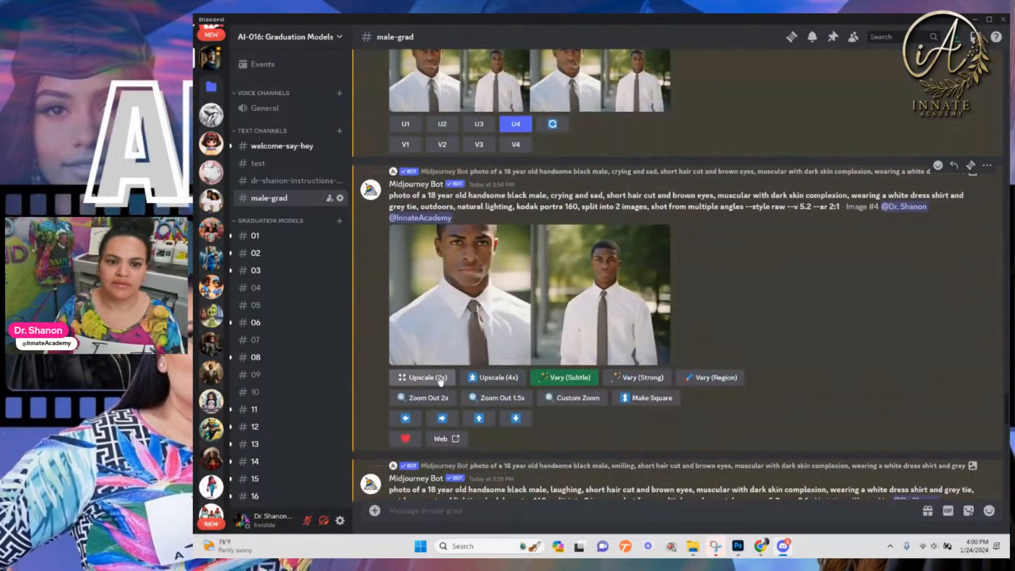
{"action": "left_click", "coordinate": [475, 340]}
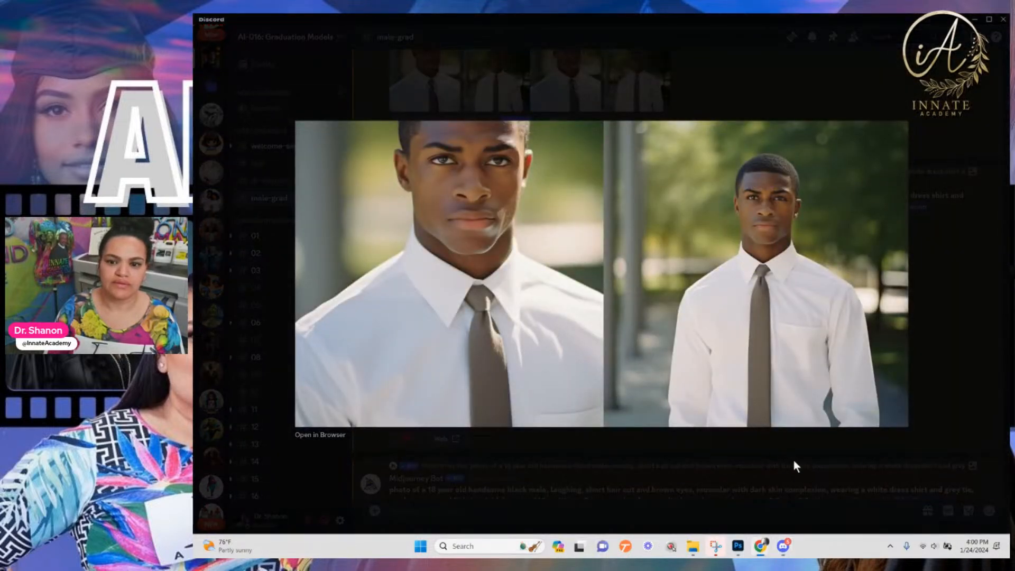
{"action": "left_click", "coordinate": [801, 464]}
Open the earlier "laughing" portrait whose smaller figure stays serious in the browser and close its preview
{"action": "scroll", "coordinate": [574, 379], "scroll_direction": "up", "scroll_amount": 1}
{"action": "scroll", "coordinate": [575, 378], "scroll_direction": "up", "scroll_amount": 10}
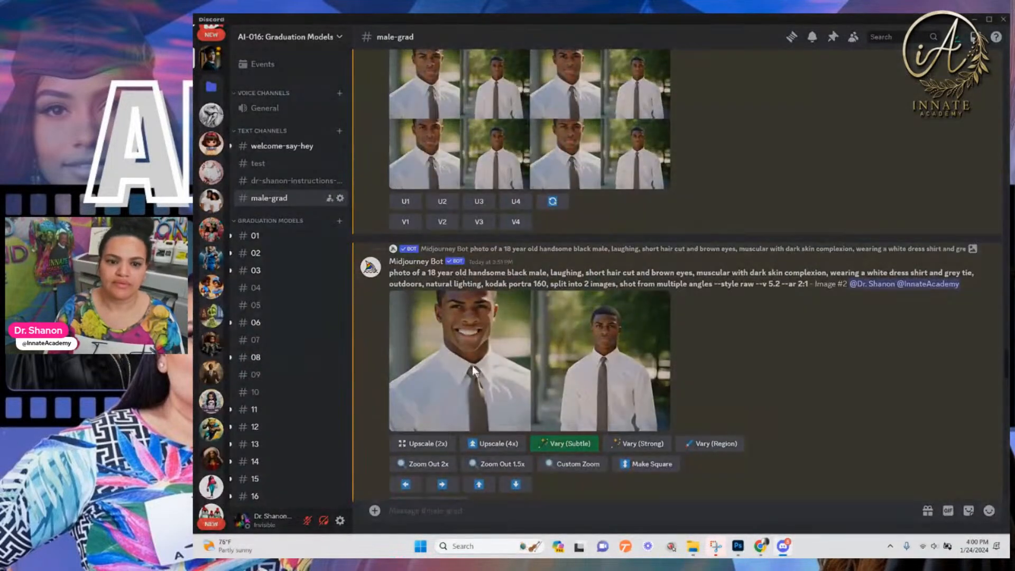
{"action": "left_click", "coordinate": [471, 366]}
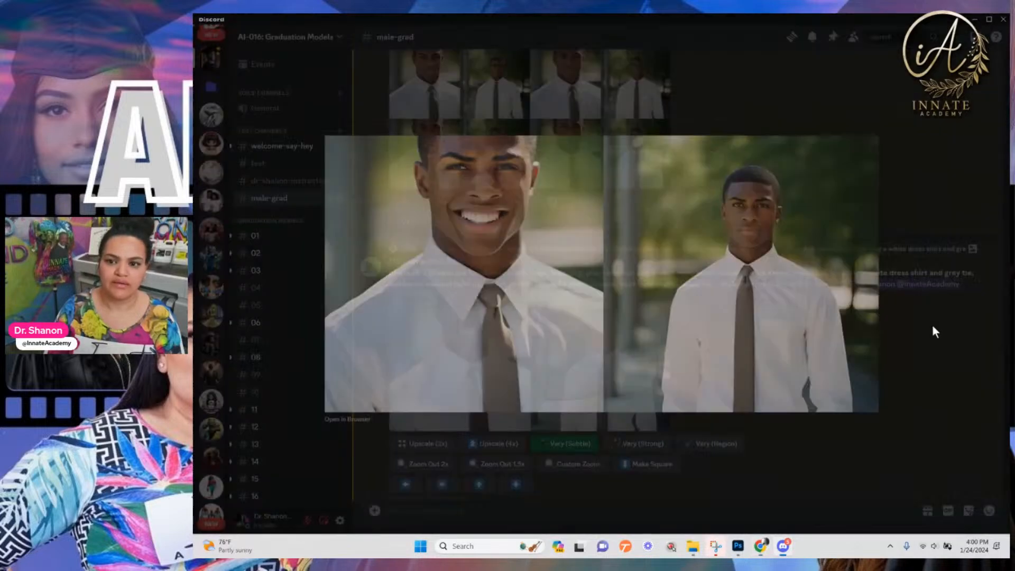
{"action": "left_click", "coordinate": [933, 332]}
Find the upscaled "smiling" portrait further back in the channel, open it in the browser and close its preview
{"action": "scroll", "coordinate": [782, 369], "scroll_direction": "down", "scroll_amount": 8}
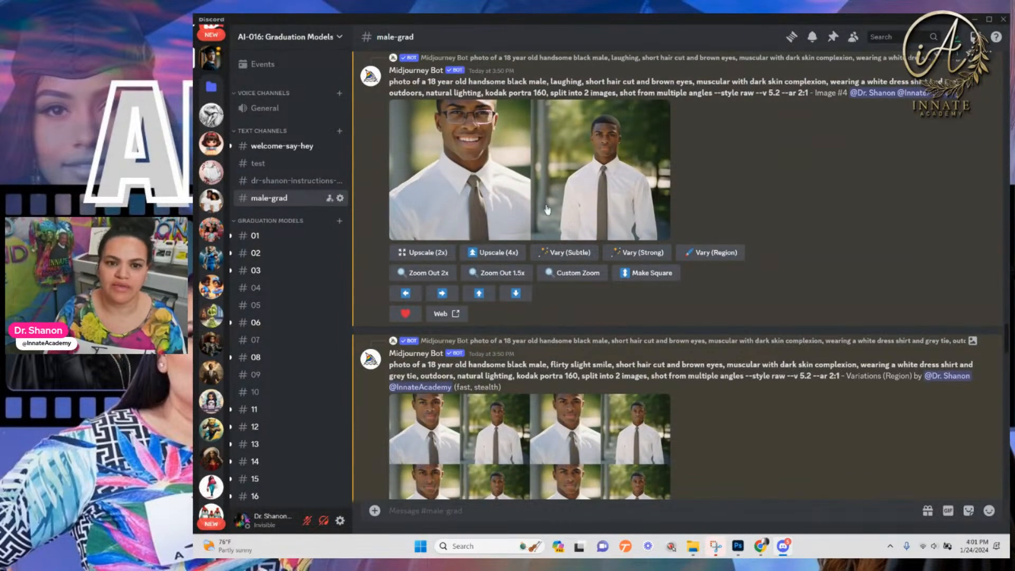
{"action": "scroll", "coordinate": [554, 219], "scroll_direction": "up", "scroll_amount": 7}
{"action": "scroll", "coordinate": [554, 219], "scroll_direction": "up", "scroll_amount": 10}
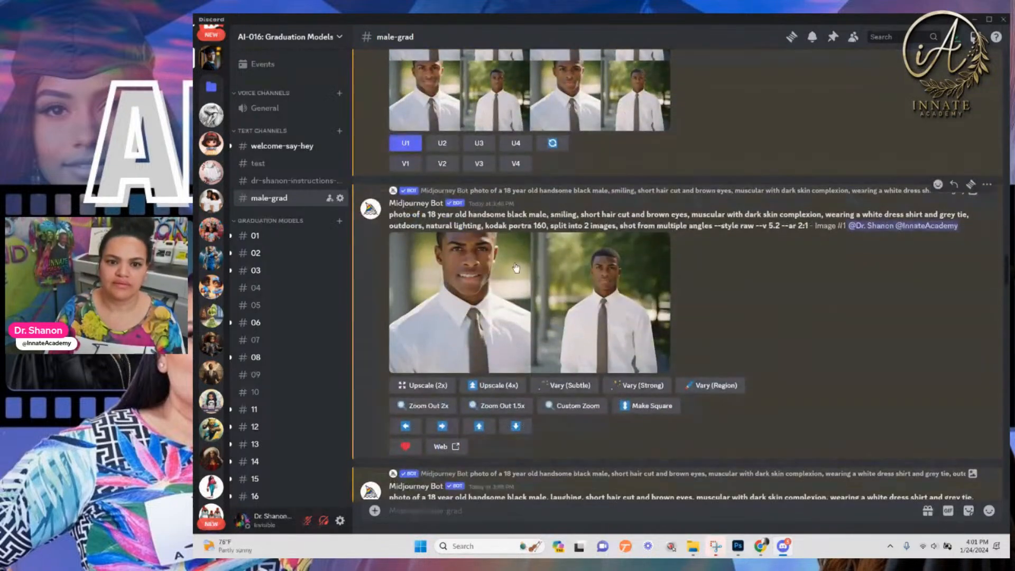
{"action": "left_click", "coordinate": [517, 268]}
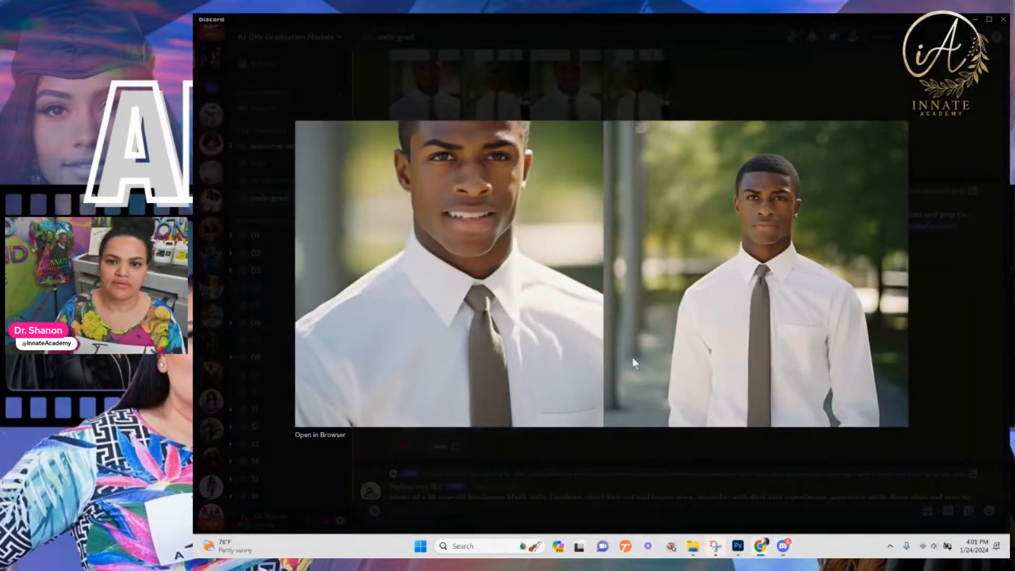
{"action": "left_click", "coordinate": [905, 370]}
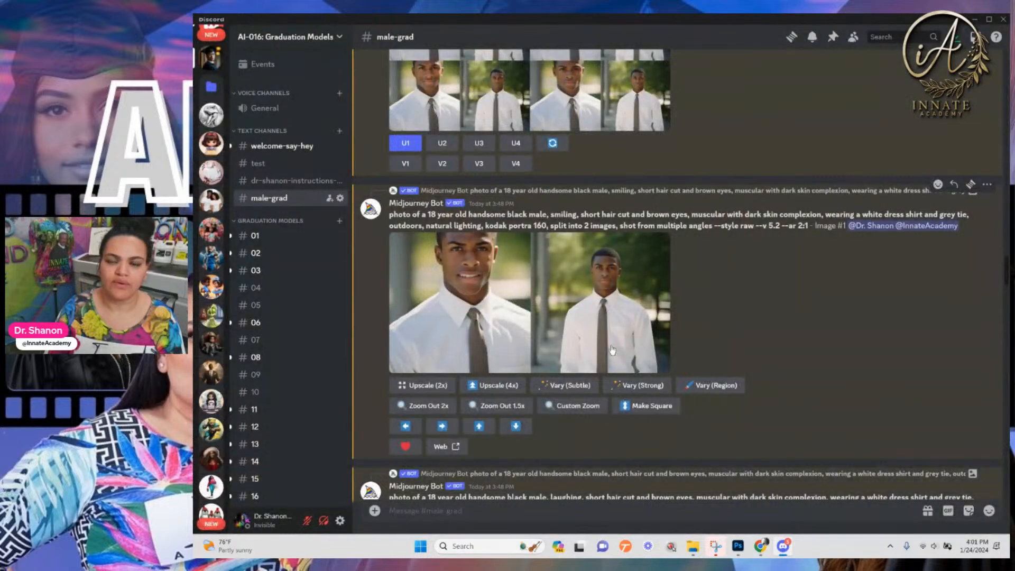
Find the original upscaled portrait with the neutral expression in the channel and open it in the browser
{"action": "scroll", "coordinate": [612, 350], "scroll_direction": "down", "scroll_amount": 5}
{"action": "scroll", "coordinate": [571, 271], "scroll_direction": "up", "scroll_amount": 5}
{"action": "left_click", "coordinate": [558, 213]}
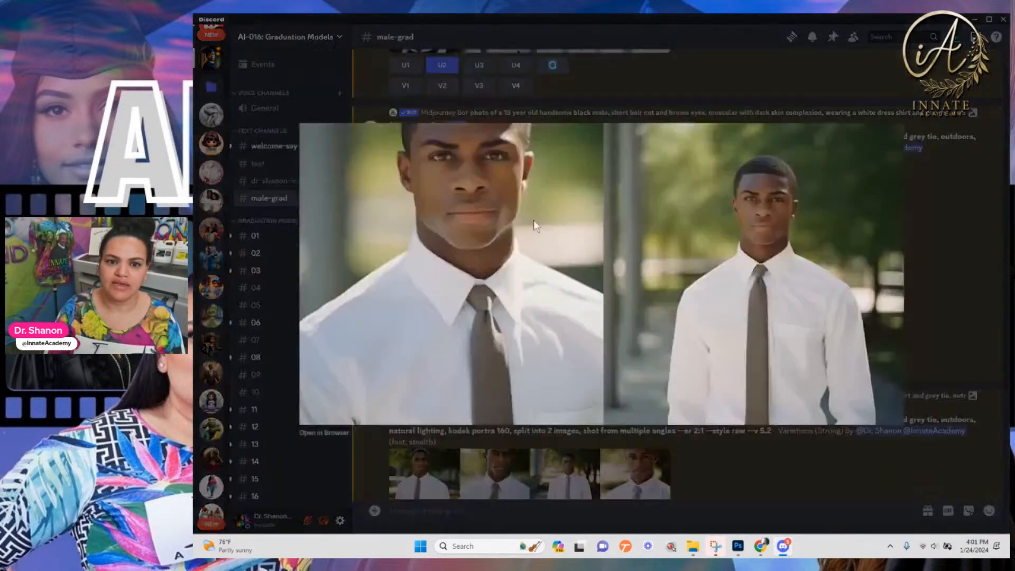
{"action": "left_click", "coordinate": [320, 436]}
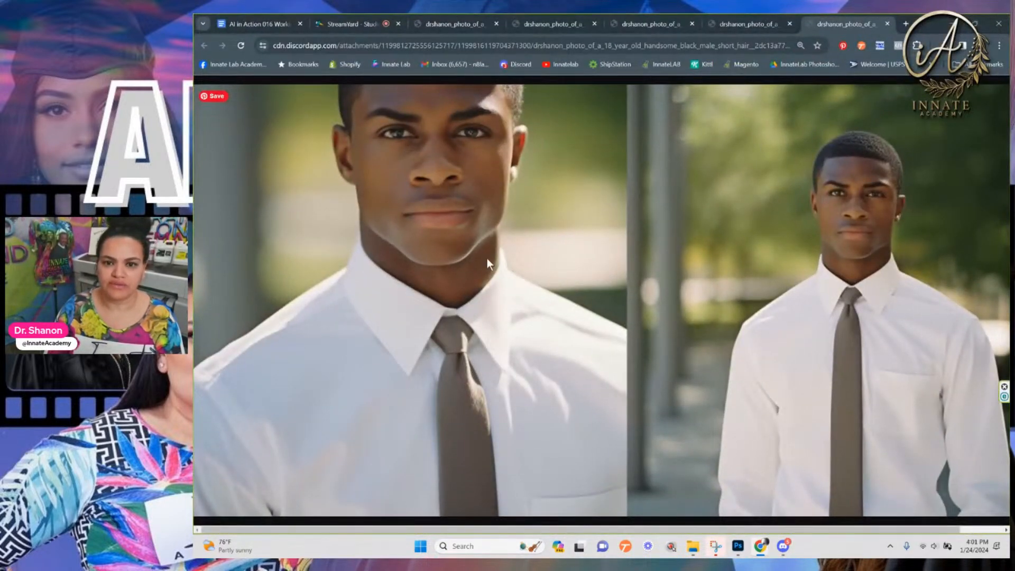
Switch to Snipping Tool and capture a rectangular snip of the close-up half of the neutral portrait
{"action": "key", "text": "ctrl+minus"}
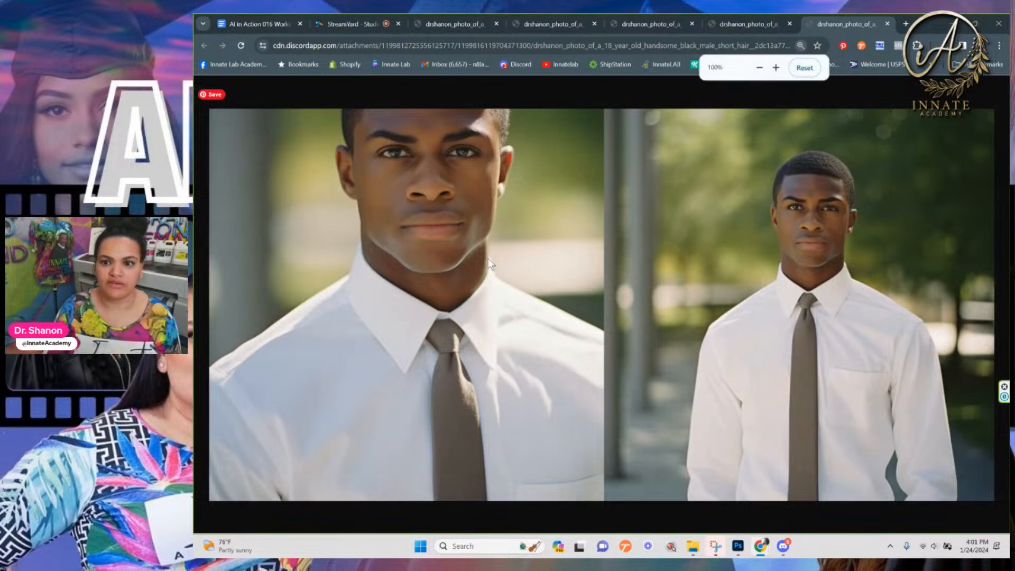
{"action": "left_click", "coordinate": [716, 546]}
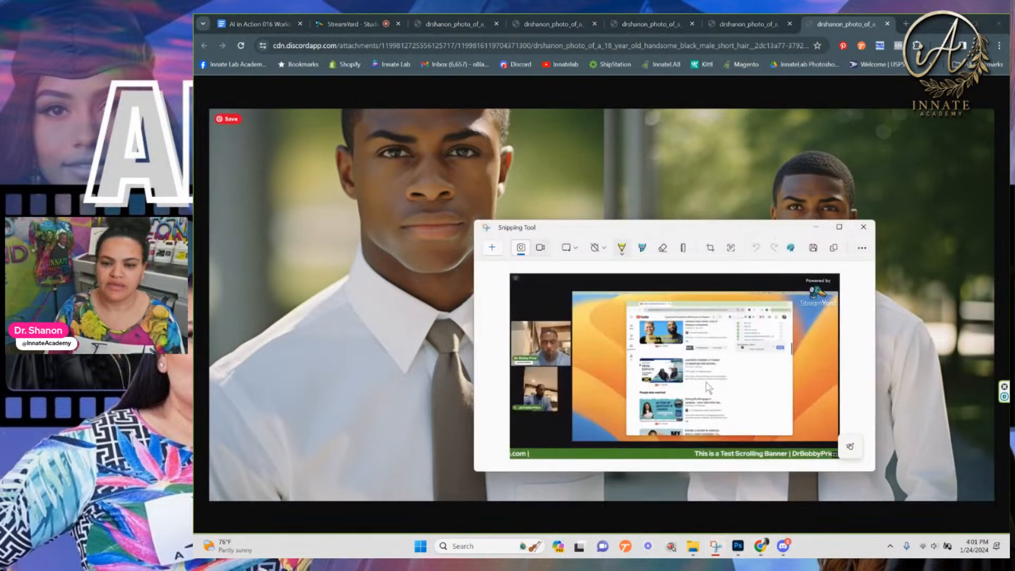
{"action": "left_click", "coordinate": [492, 249]}
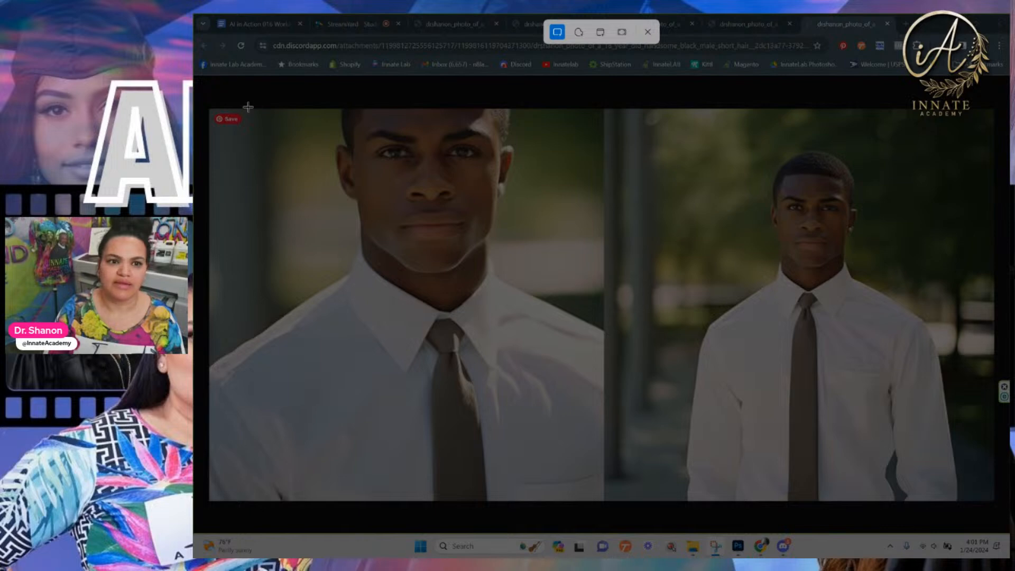
{"action": "left_click_drag", "start_coordinate": [247, 108], "coordinate": [600, 503]}
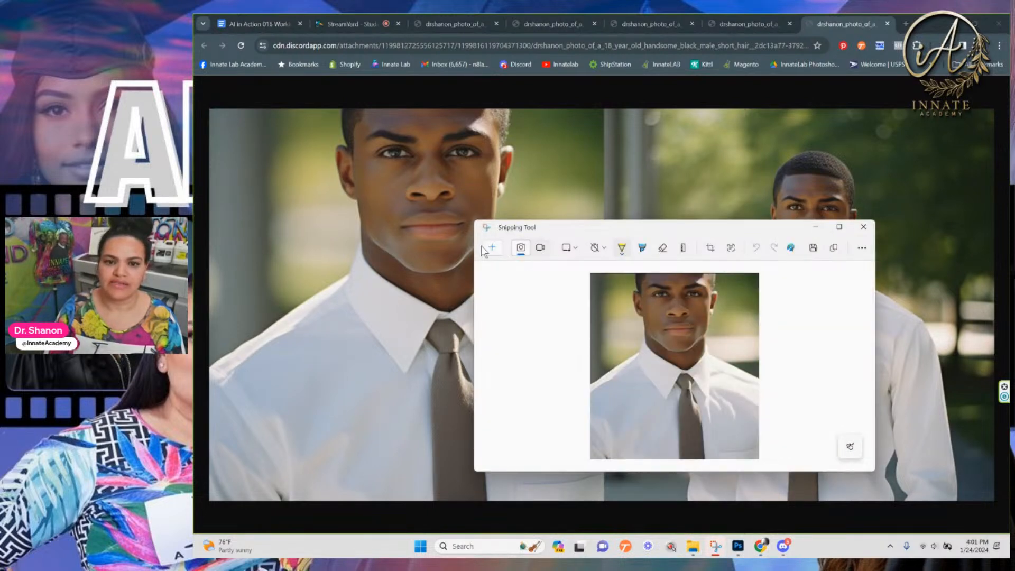
Capture a rectangular snip of the neutral portrait's smaller standing figure and close that portrait's browser tab
{"action": "left_click", "coordinate": [492, 248]}
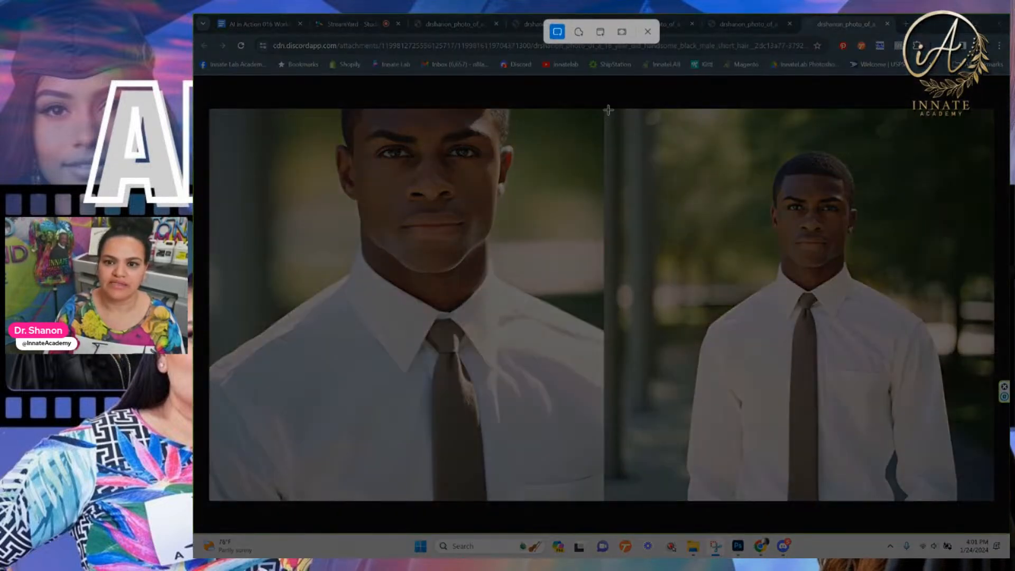
{"action": "left_click_drag", "start_coordinate": [608, 110], "coordinate": [997, 506]}
{"action": "left_click", "coordinate": [888, 24]}
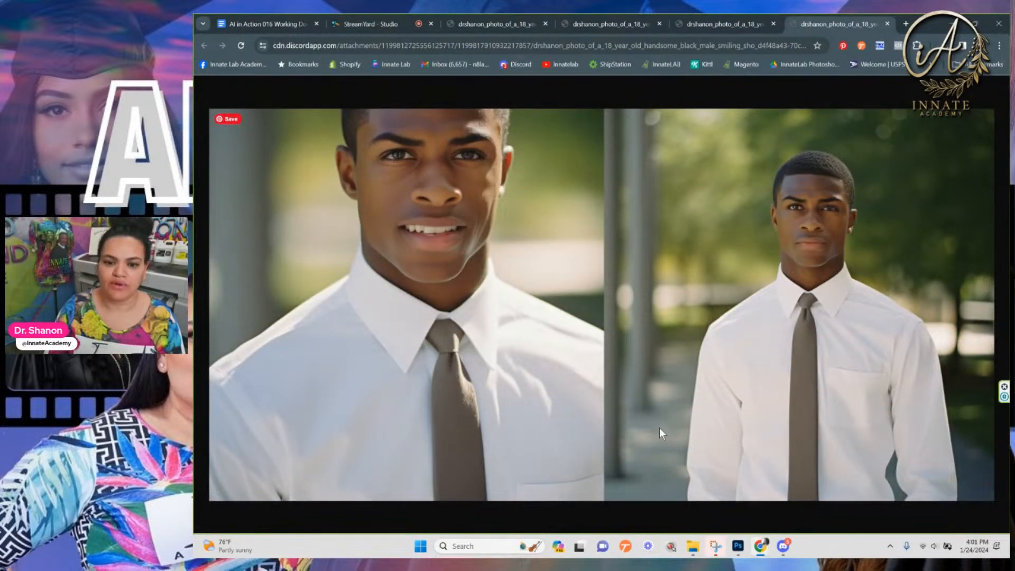
Capture a rectangular snip of the close-up half of the "smiling" portrait and close its browser tab
{"action": "left_click", "coordinate": [714, 546]}
{"action": "left_click", "coordinate": [273, 142]}
{"action": "key", "text": "super+shift+s"}
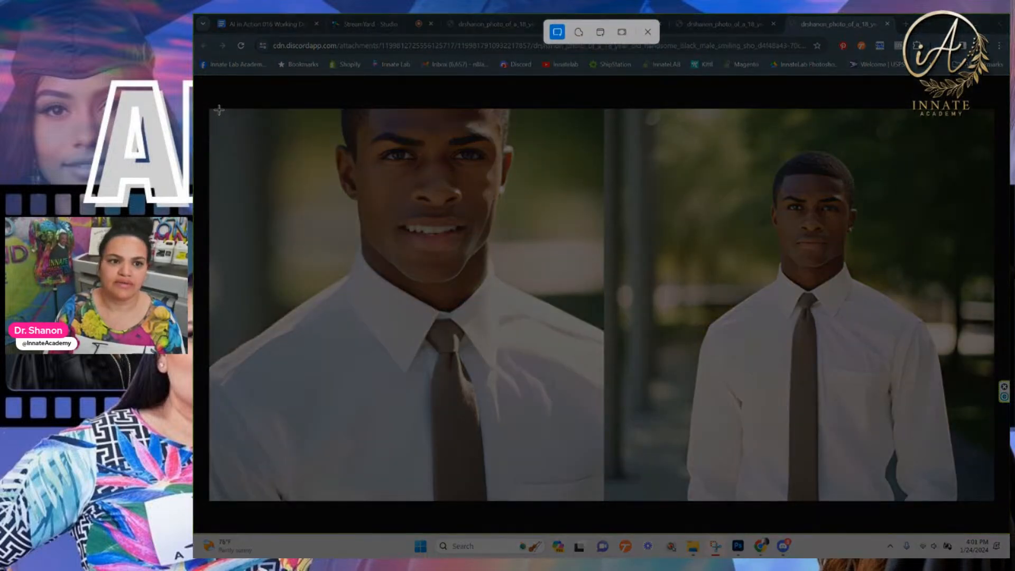
{"action": "left_click_drag", "start_coordinate": [211, 109], "coordinate": [602, 499]}
{"action": "left_click", "coordinate": [887, 24]}
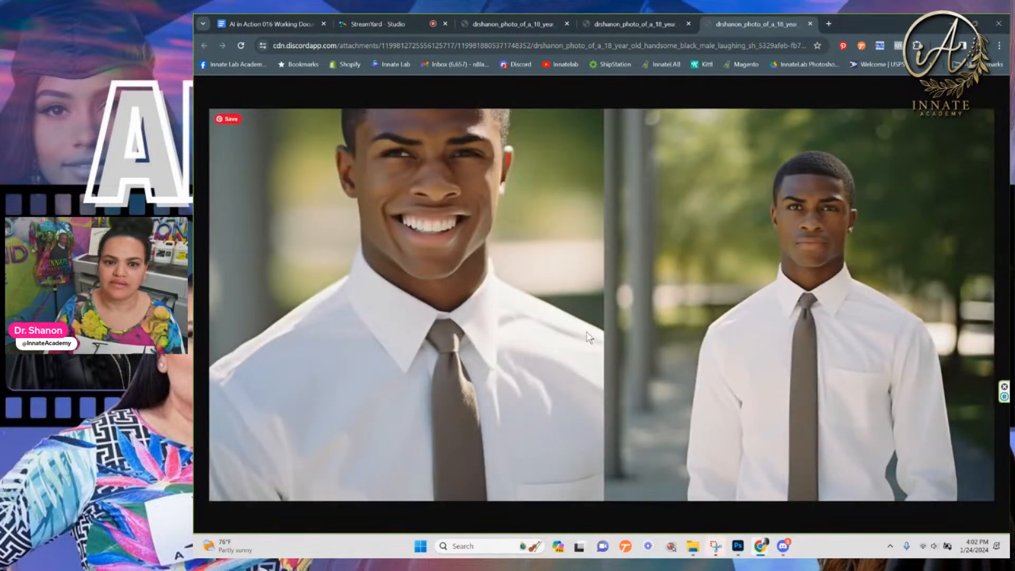
Snip the laughing close-up from the portrait whose smaller figure stays serious, and close its browser tab
{"action": "left_click", "coordinate": [716, 546]}
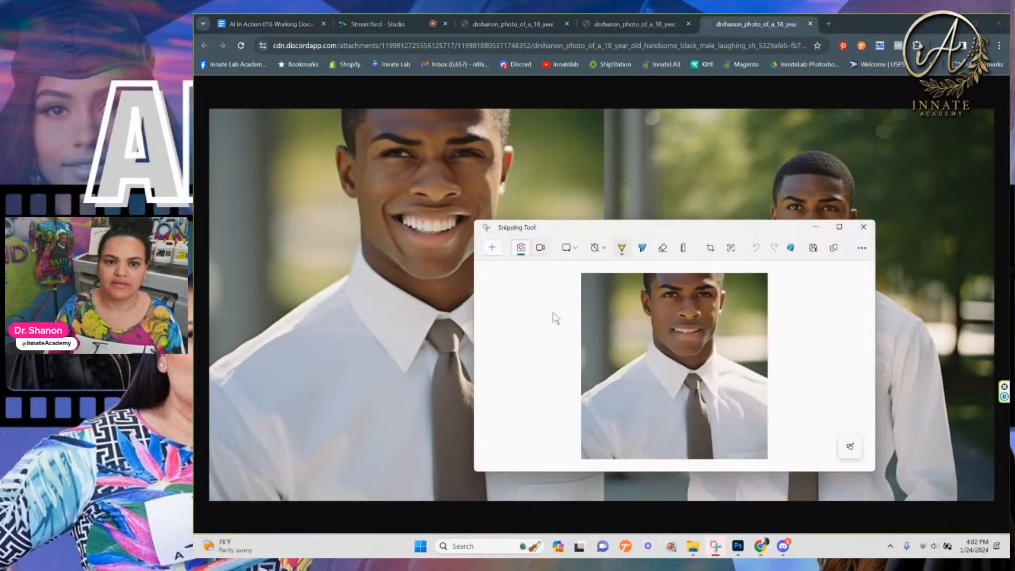
{"action": "left_click", "coordinate": [492, 248]}
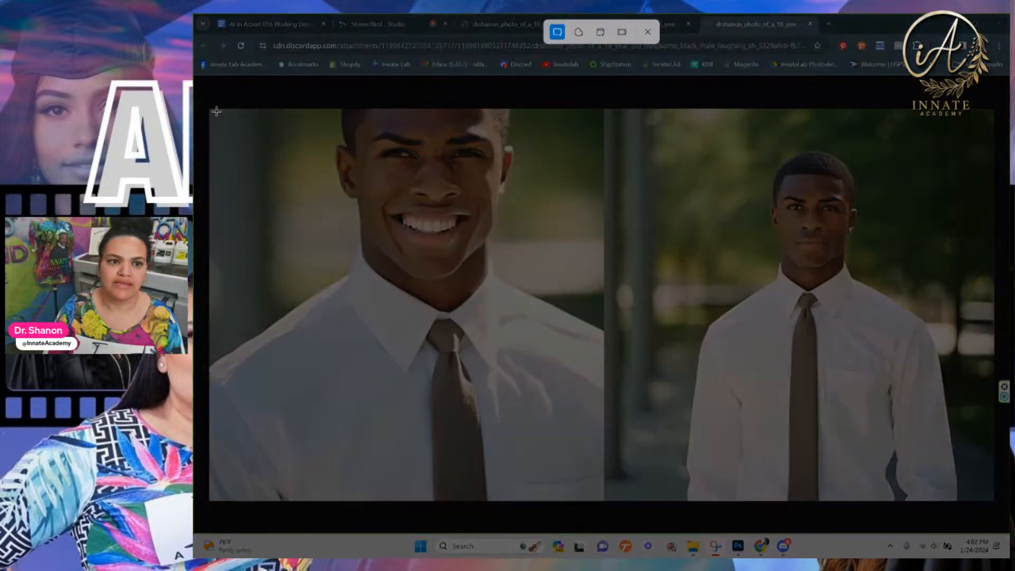
{"action": "left_click_drag", "start_coordinate": [214, 109], "coordinate": [604, 502]}
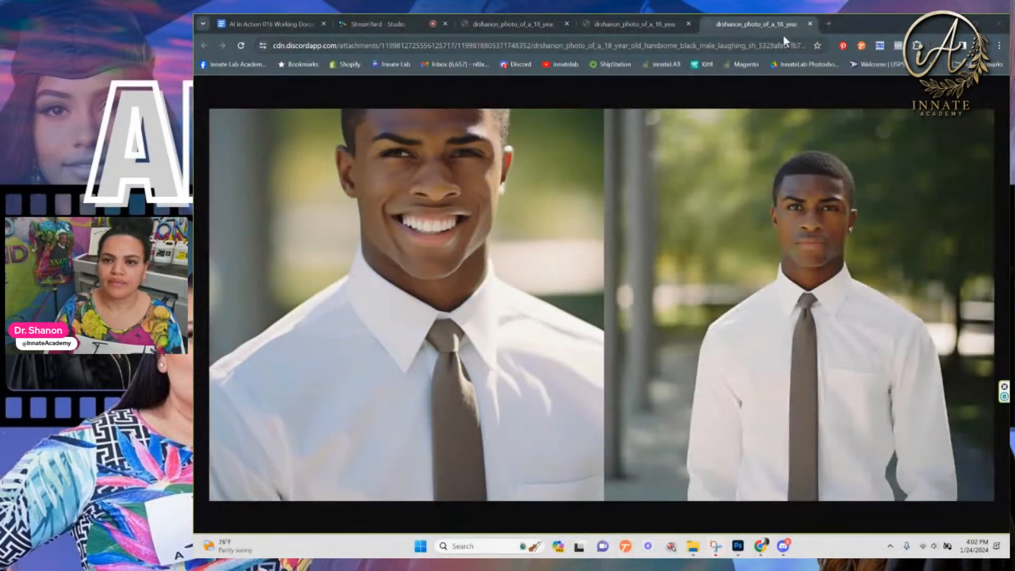
{"action": "left_click", "coordinate": [810, 24]}
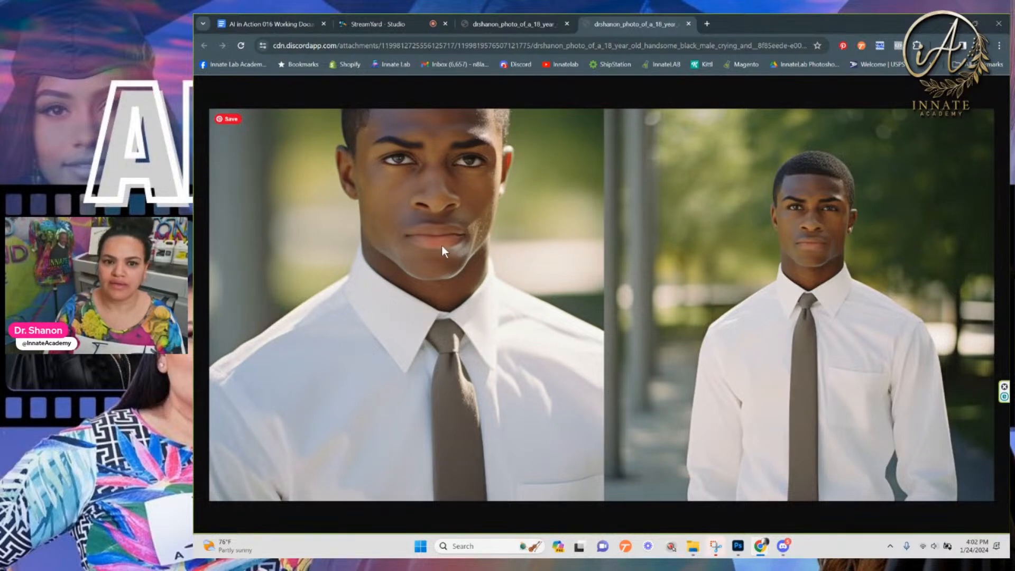
Capture a rectangular snip of the close-up half of the "crying and sad" portrait and close its browser tab
{"action": "left_click", "coordinate": [715, 546]}
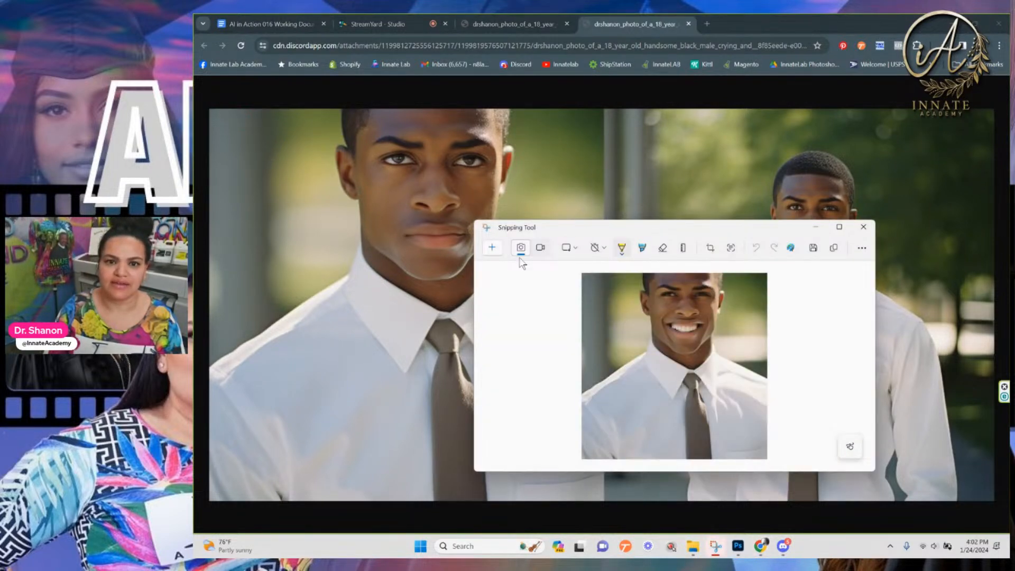
{"action": "left_click", "coordinate": [492, 247]}
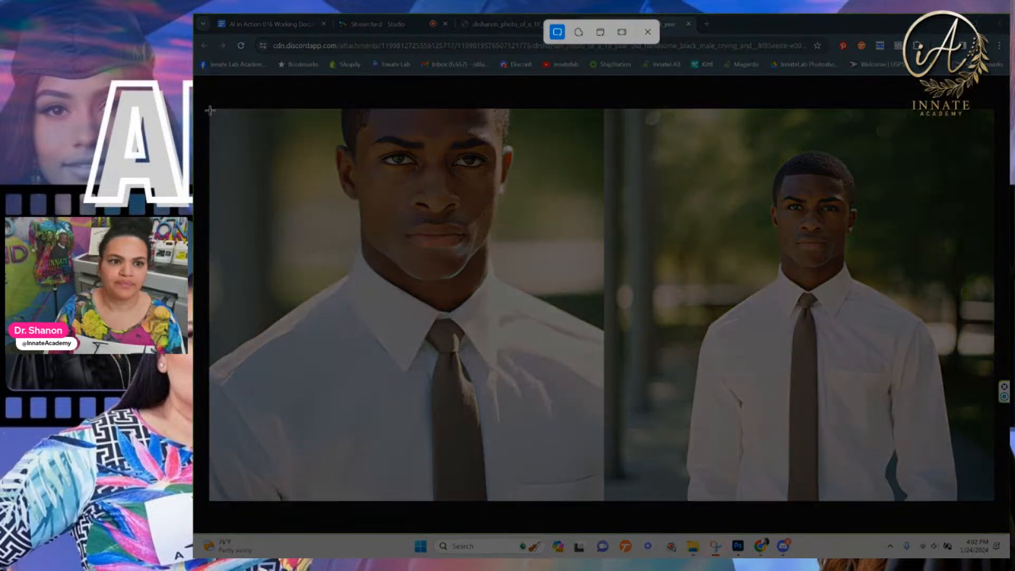
{"action": "left_click_drag", "start_coordinate": [210, 110], "coordinate": [598, 500]}
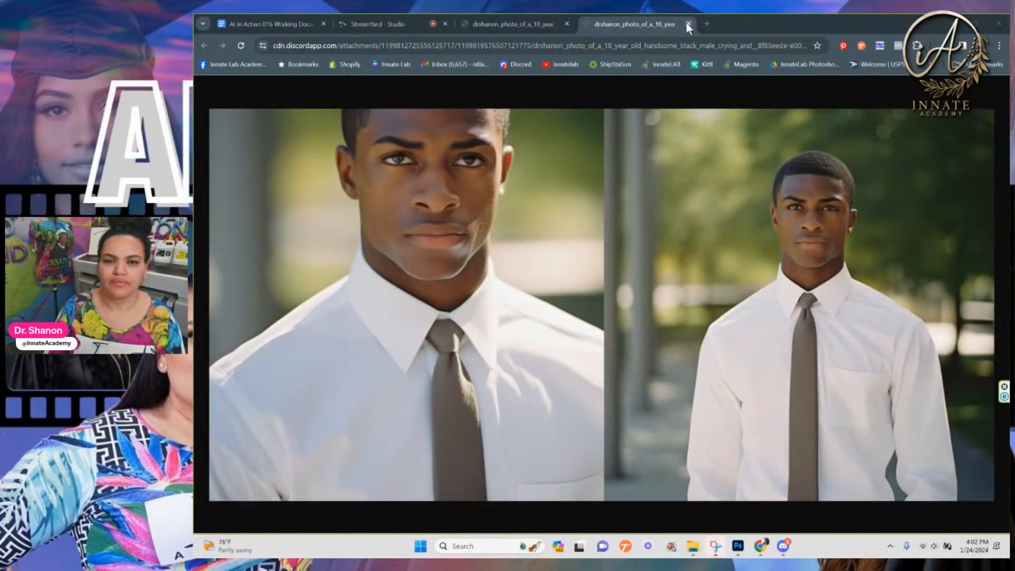
{"action": "left_click", "coordinate": [688, 24]}
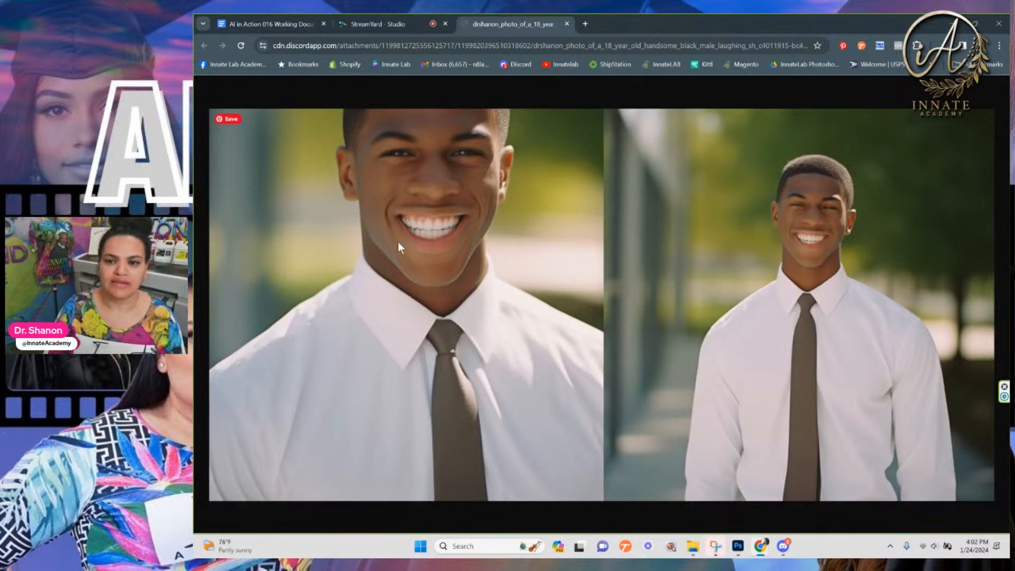
Capture a rectangular snip of the close-up half of the portrait with both figures laughing
{"action": "left_click", "coordinate": [716, 546]}
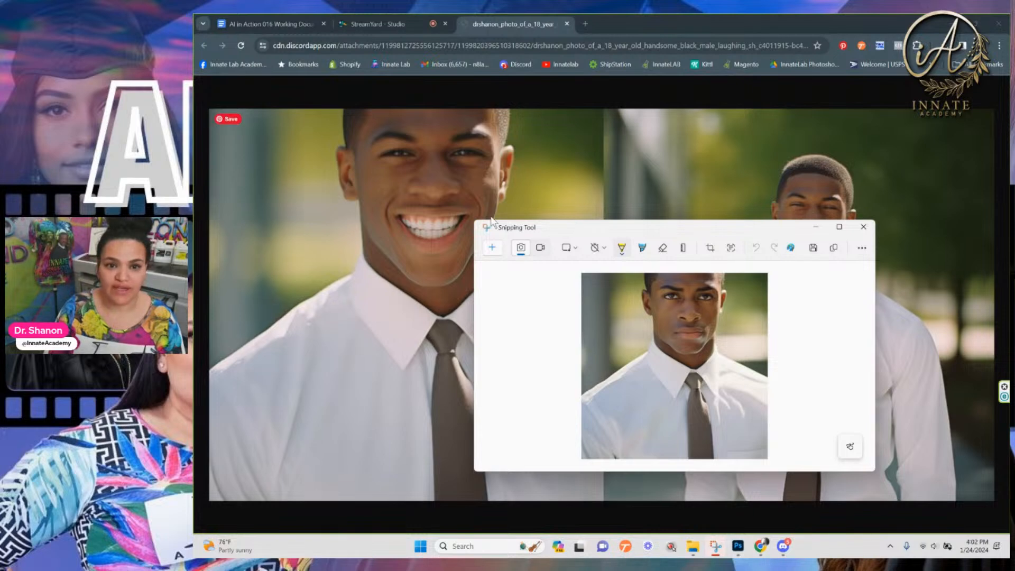
{"action": "left_click", "coordinate": [493, 248]}
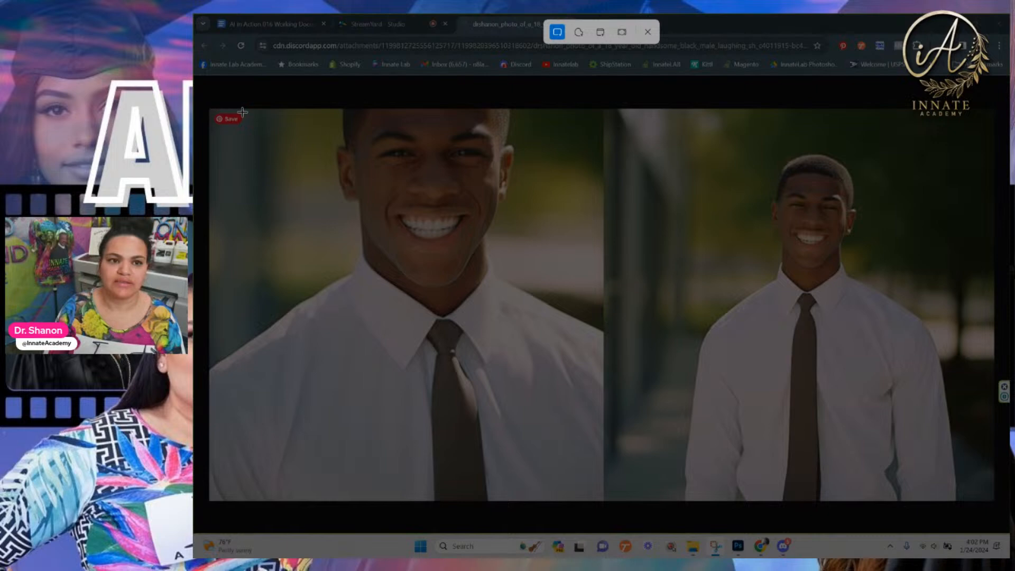
{"action": "left_click_drag", "start_coordinate": [242, 110], "coordinate": [600, 498]}
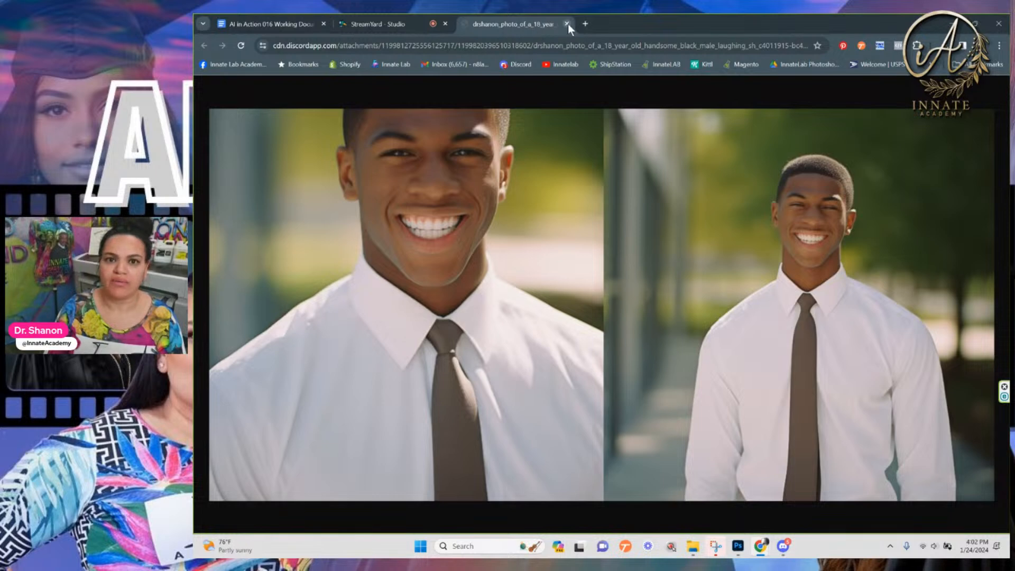
Close the laughing portrait's browser tab and the enlarged image, and return to the newest message in the male-grad channel
{"action": "left_click_drag", "start_coordinate": [707, 29], "coordinate": [194, 203]}
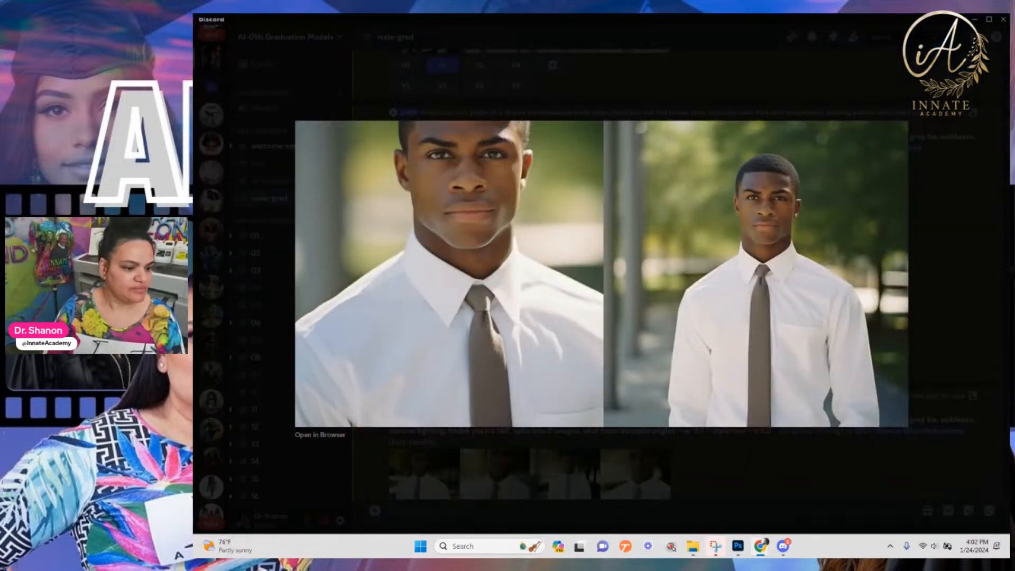
{"action": "left_click", "coordinate": [750, 461]}
{"action": "scroll", "coordinate": [749, 453], "scroll_direction": "down", "scroll_amount": 5}
{"action": "scroll", "coordinate": [747, 435], "scroll_direction": "down", "scroll_amount": 8}
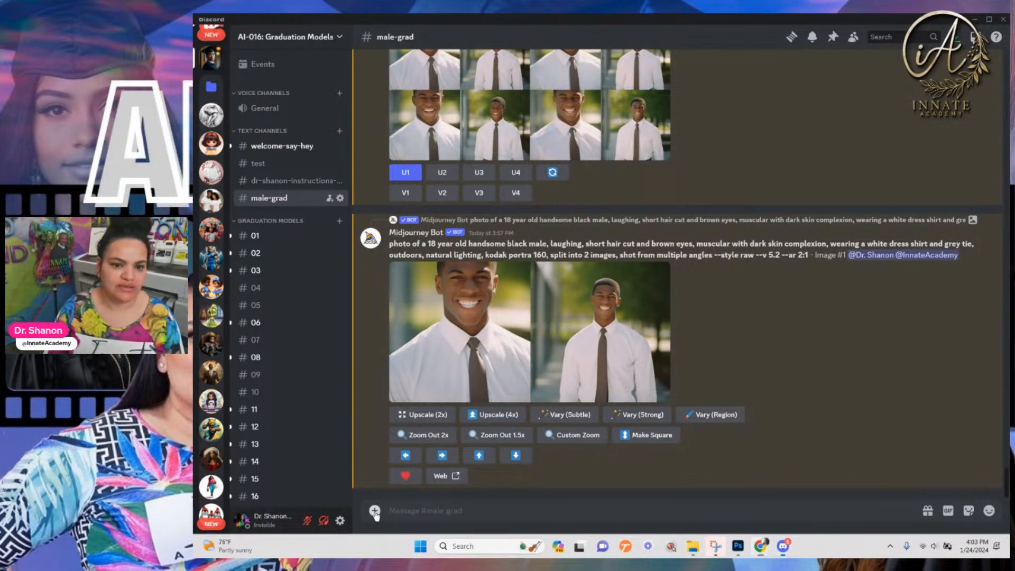
Upload the six newest snips from the Screenshots folder, 160139 through 160238, and post them in the male-grad channel
{"action": "left_click", "coordinate": [375, 511]}
{"action": "left_click", "coordinate": [407, 431]}
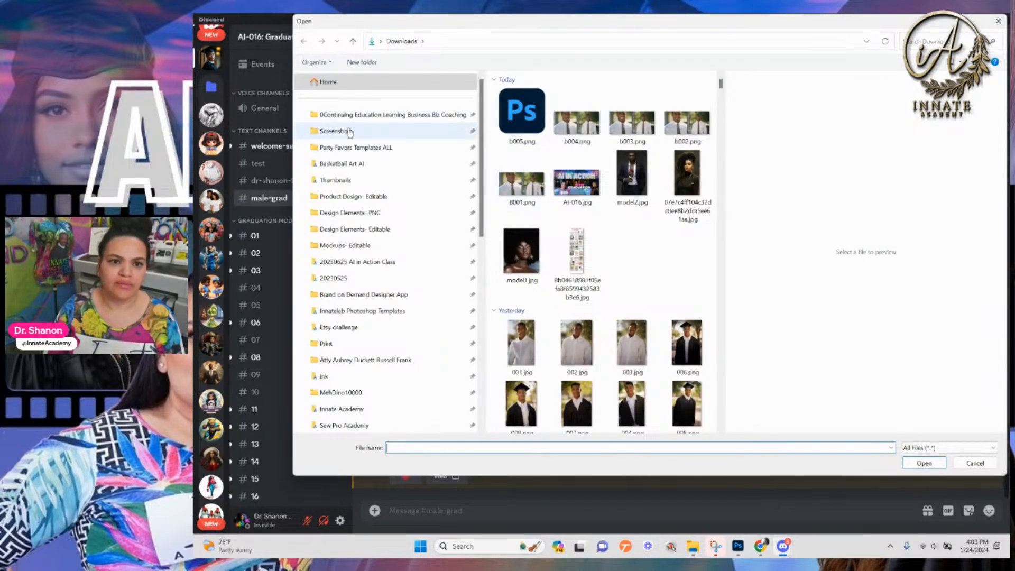
{"action": "left_click", "coordinate": [350, 132]}
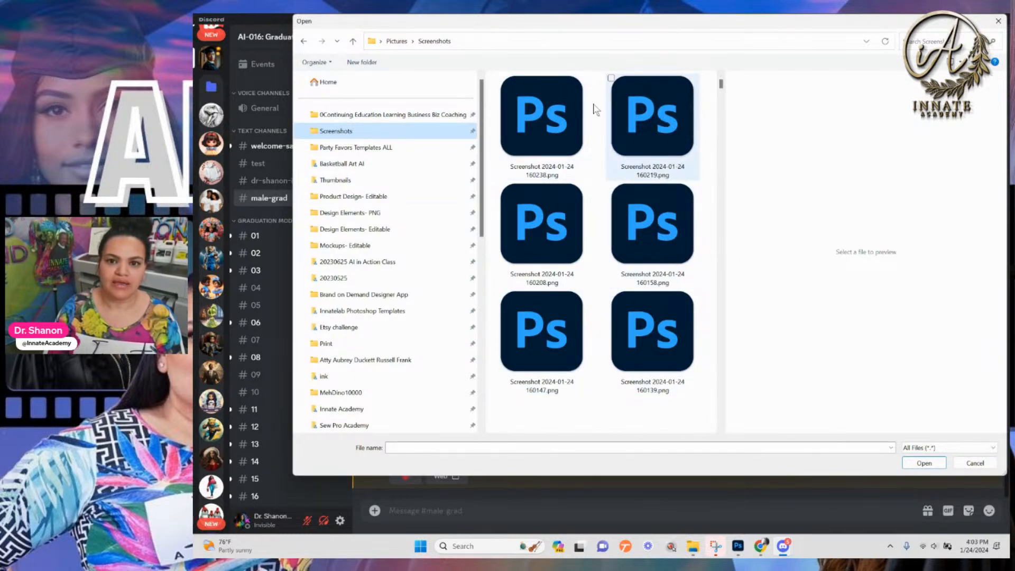
{"action": "scroll", "coordinate": [624, 254], "scroll_direction": "down", "scroll_amount": 3}
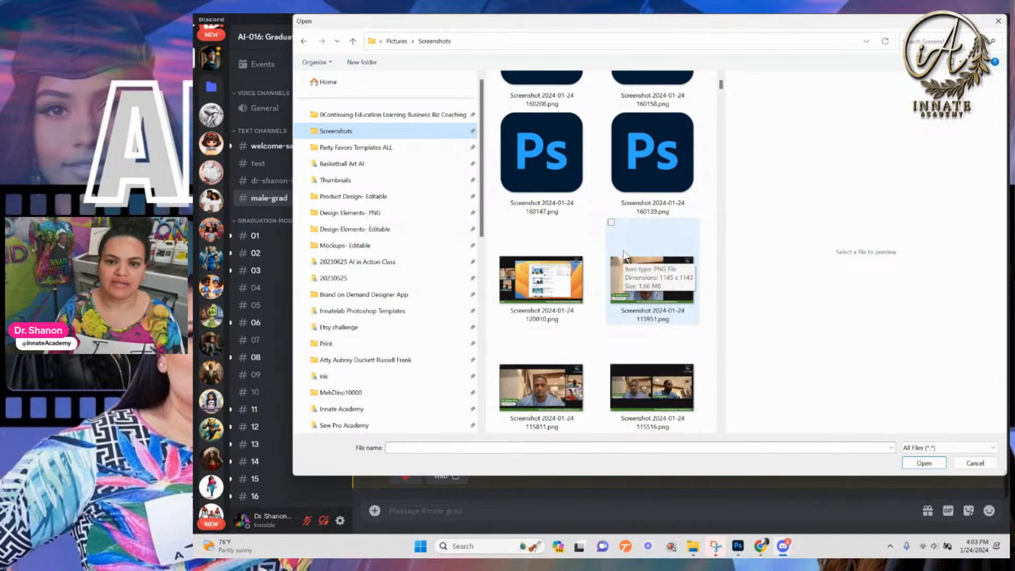
{"action": "scroll", "coordinate": [625, 254], "scroll_direction": "up", "scroll_amount": 3}
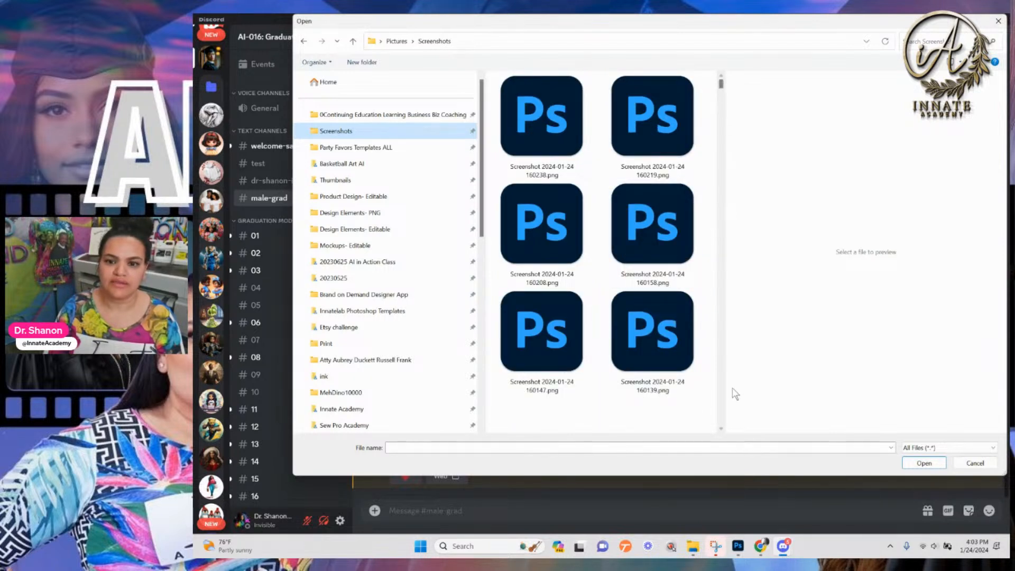
{"action": "scroll", "coordinate": [651, 254], "scroll_direction": "down", "scroll_amount": 1}
{"action": "left_click", "coordinate": [649, 256]}
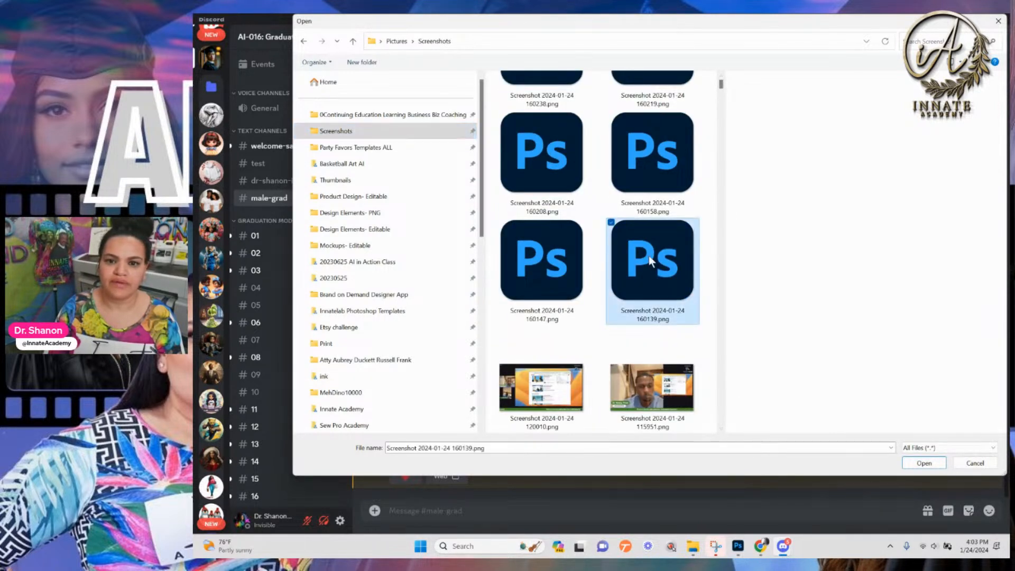
{"action": "scroll", "coordinate": [649, 255], "scroll_direction": "up", "scroll_amount": 1}
{"action": "left_click", "coordinate": [526, 119], "text": "shift"}
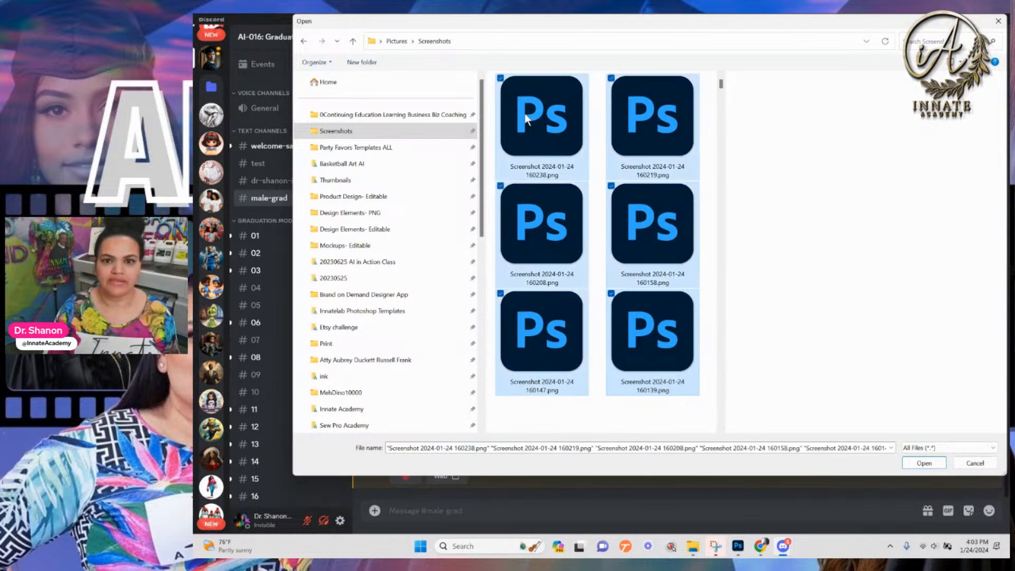
{"action": "left_click", "coordinate": [928, 468]}
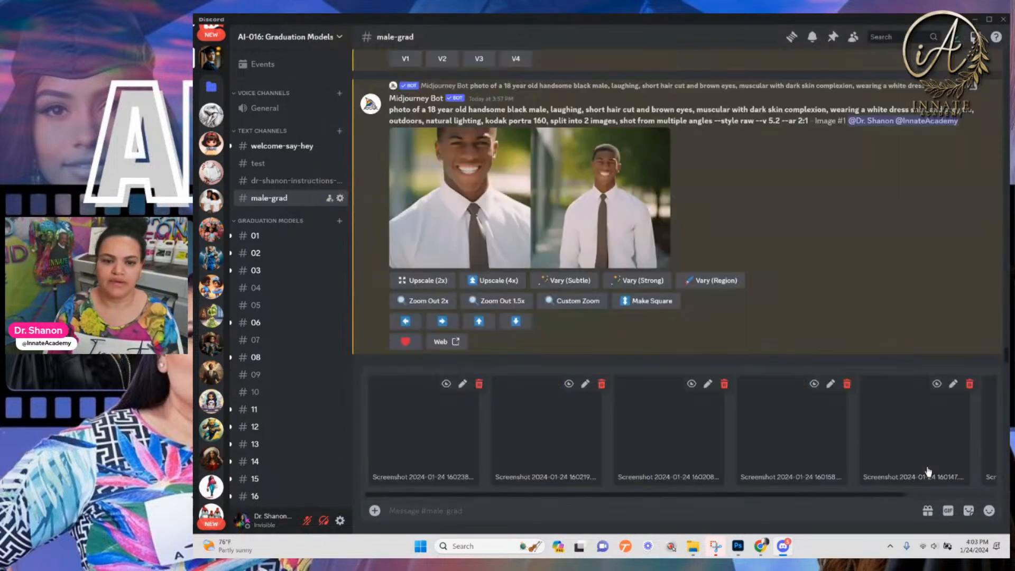
{"action": "key", "text": "Return"}
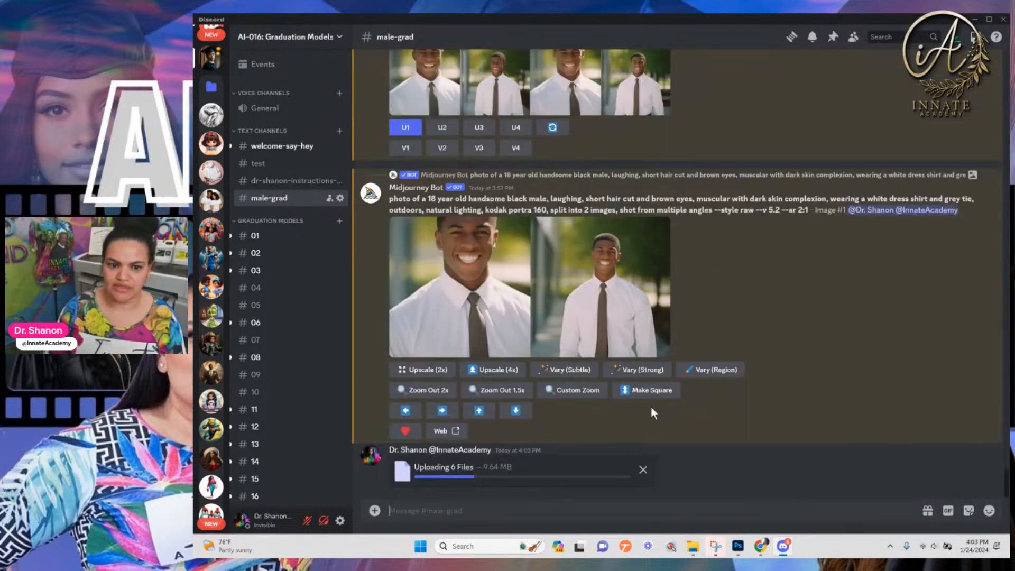
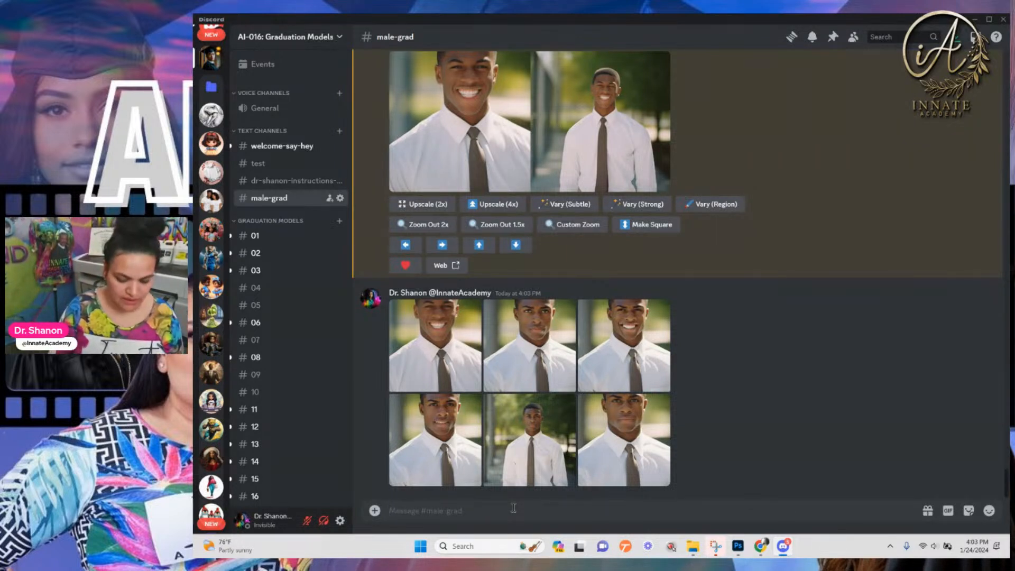
Start Midjourney's /prefer option set command in the male-grad channel
{"action": "type", "text": "/"}
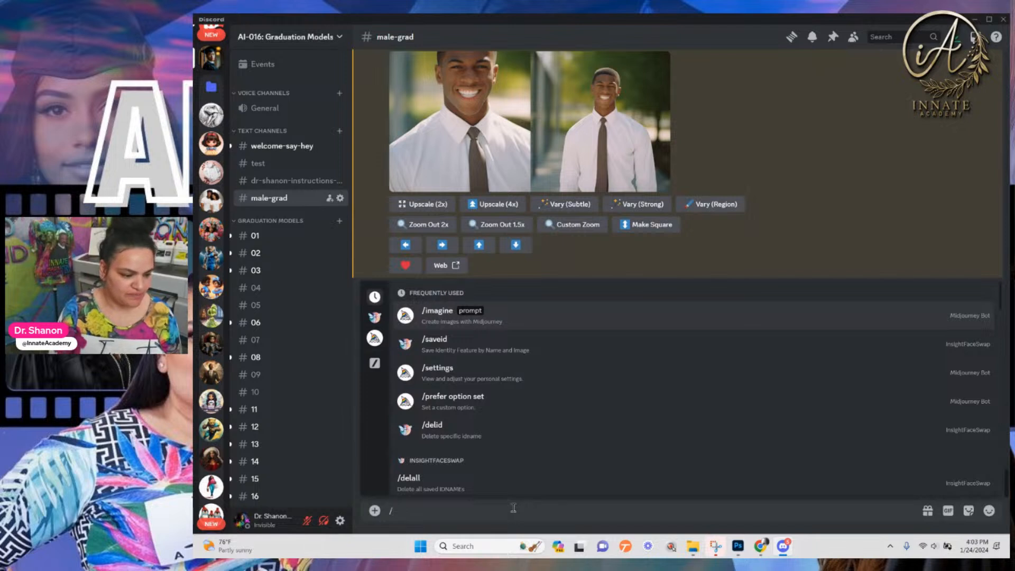
{"action": "type", "text": "pr"}
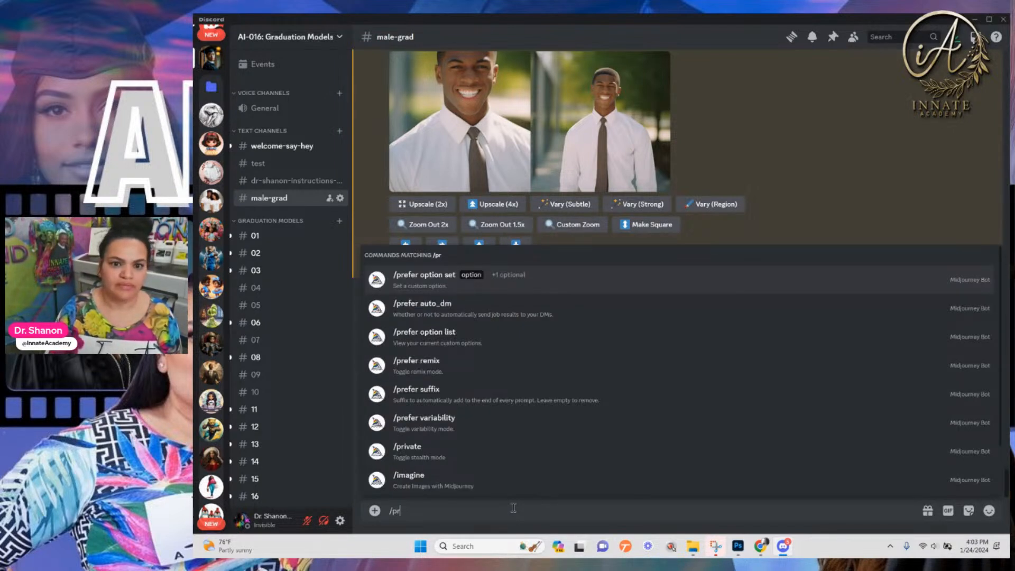
{"action": "left_click", "coordinate": [434, 281]}
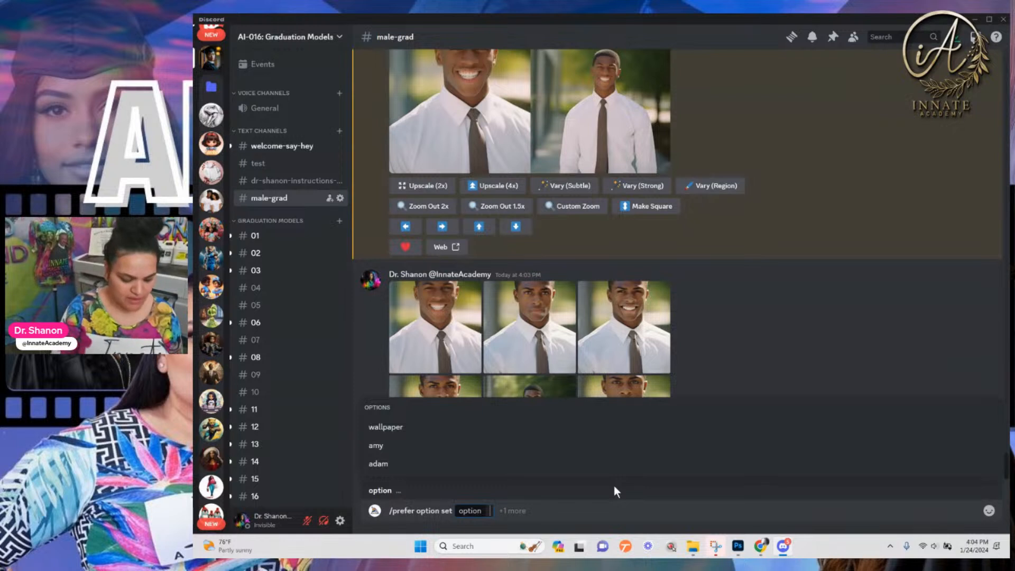
{"action": "type", "text": "adam"}
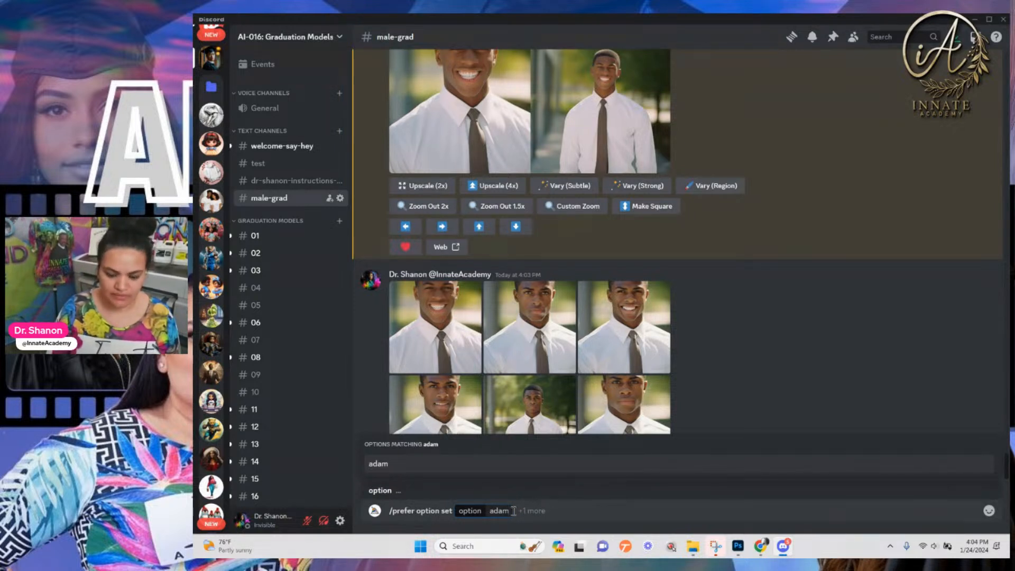
{"action": "key", "text": "BackSpace"}
{"action": "key", "text": "BackSpace"}
{"action": "key", "text": "BackSpace"}
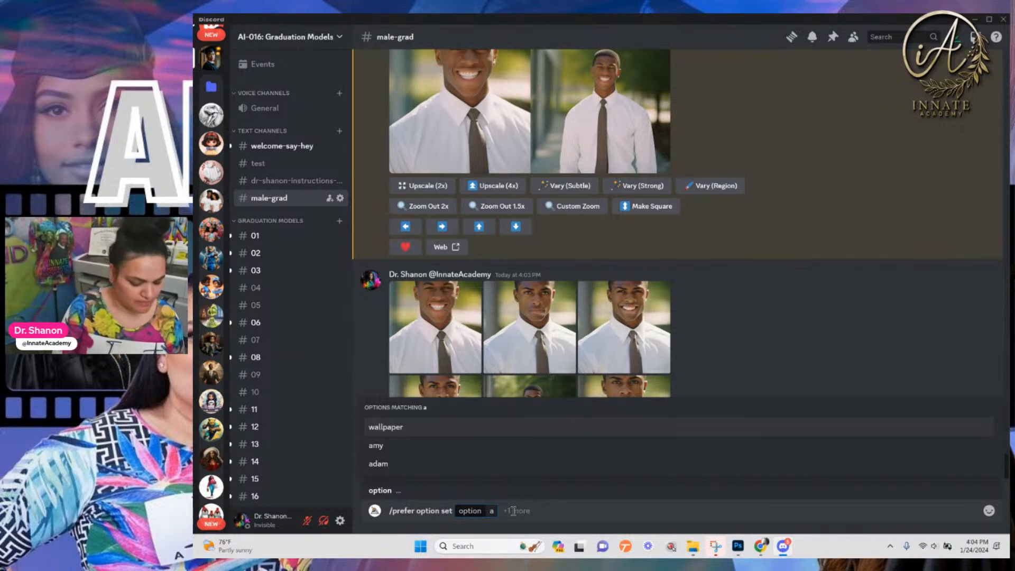
{"action": "key", "text": "BackSpace"}
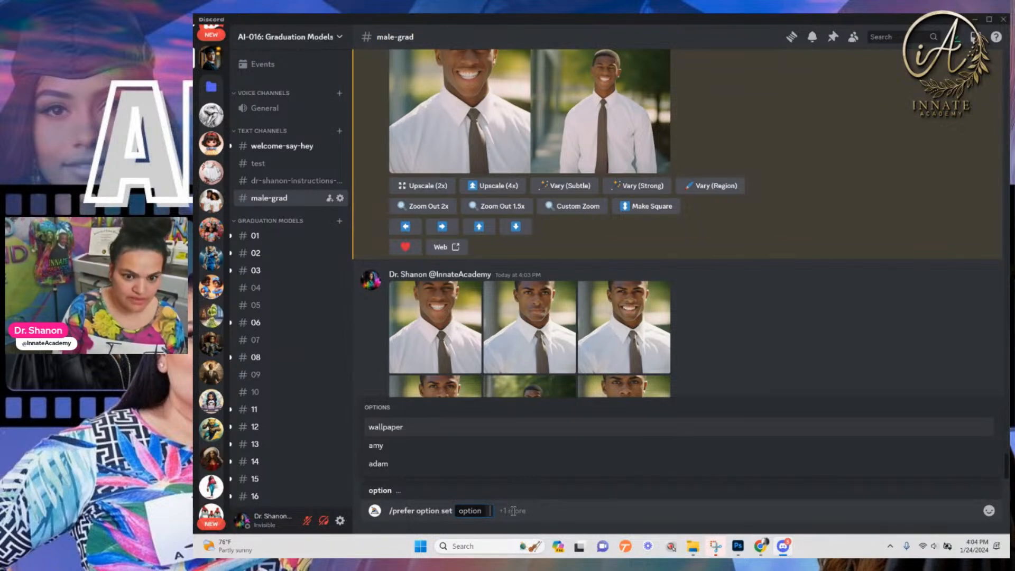
Enter "bret" as the custom option's name and add the value parameter to the command
{"action": "type", "text": "b"}
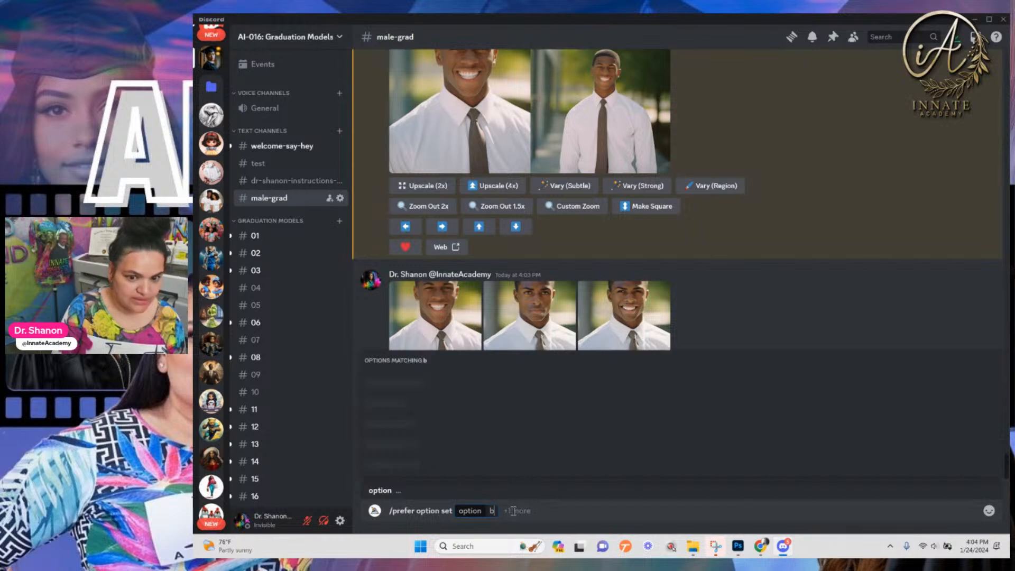
{"action": "type", "text": "rot"}
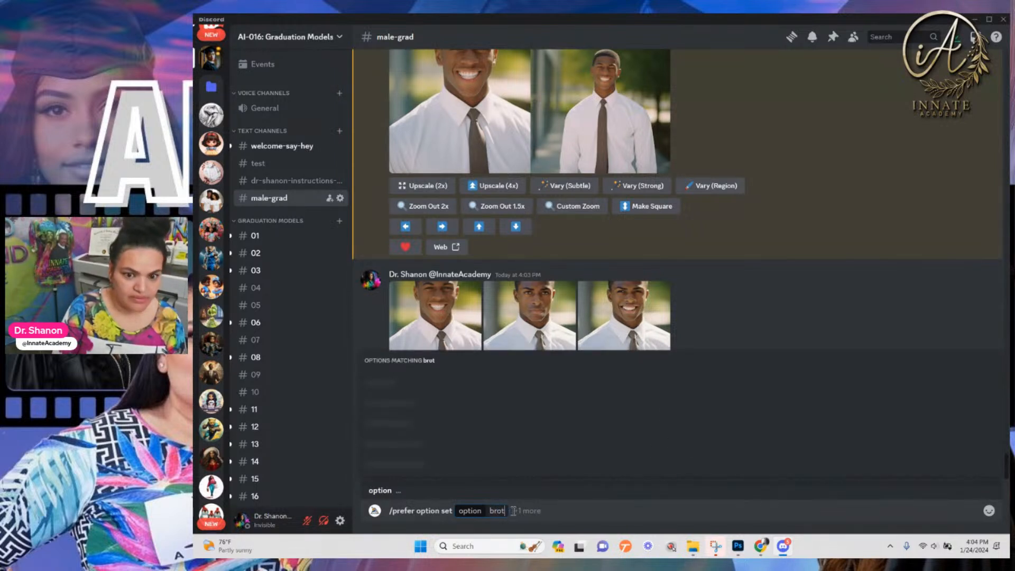
{"action": "key", "text": "BackSpace"}
{"action": "key", "text": "BackSpace"}
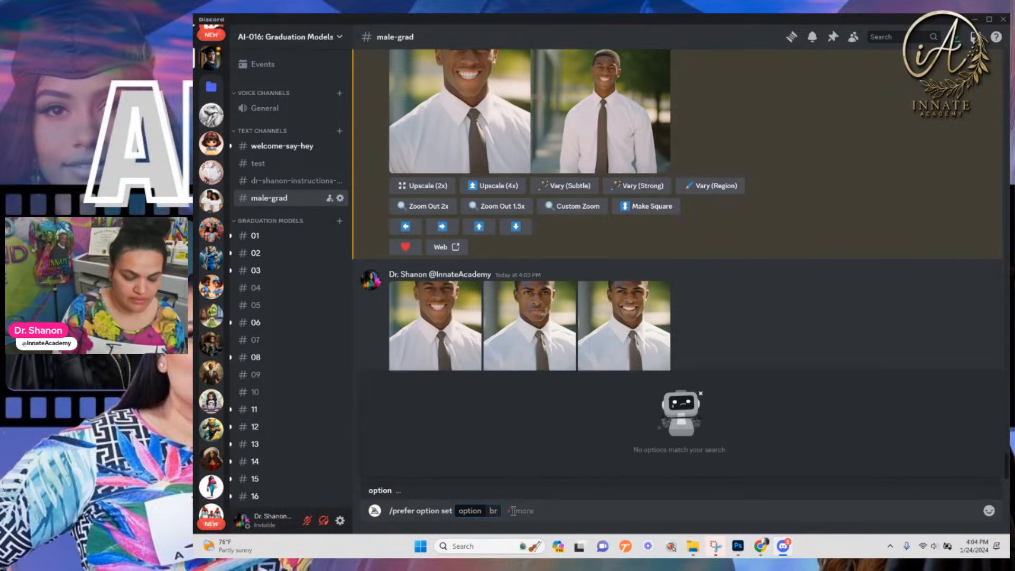
{"action": "type", "text": "et"}
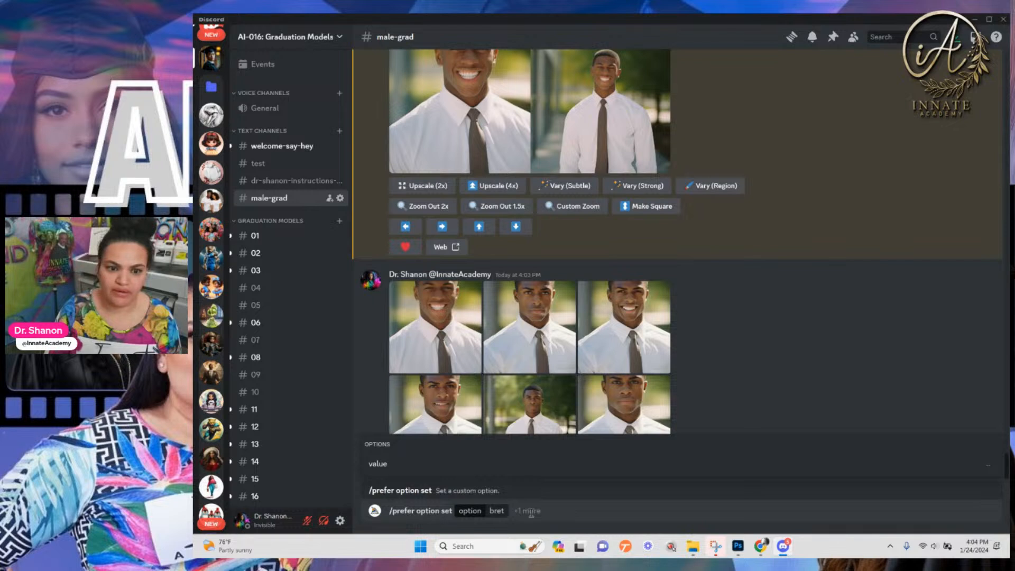
{"action": "left_click", "coordinate": [378, 465]}
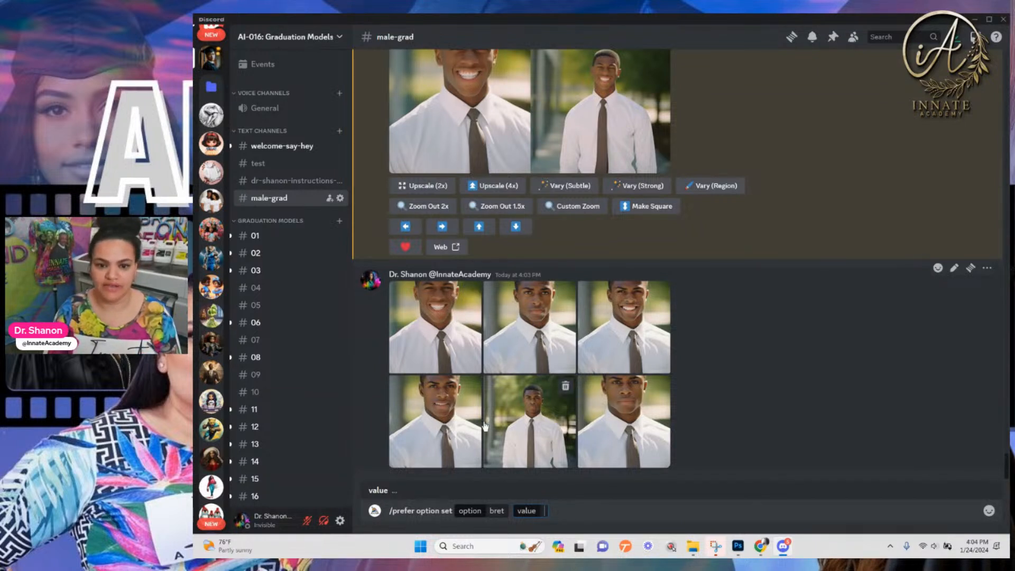
Copy the first posted snip's link, open that image in the browser, copy its address, and close the browser
{"action": "right_click", "coordinate": [438, 339]}
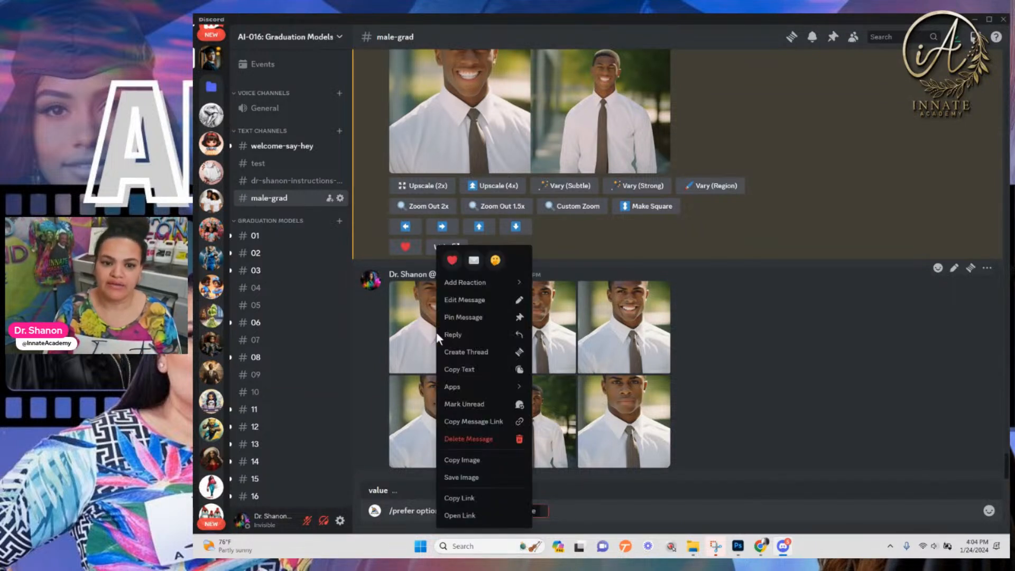
{"action": "left_click", "coordinate": [456, 501]}
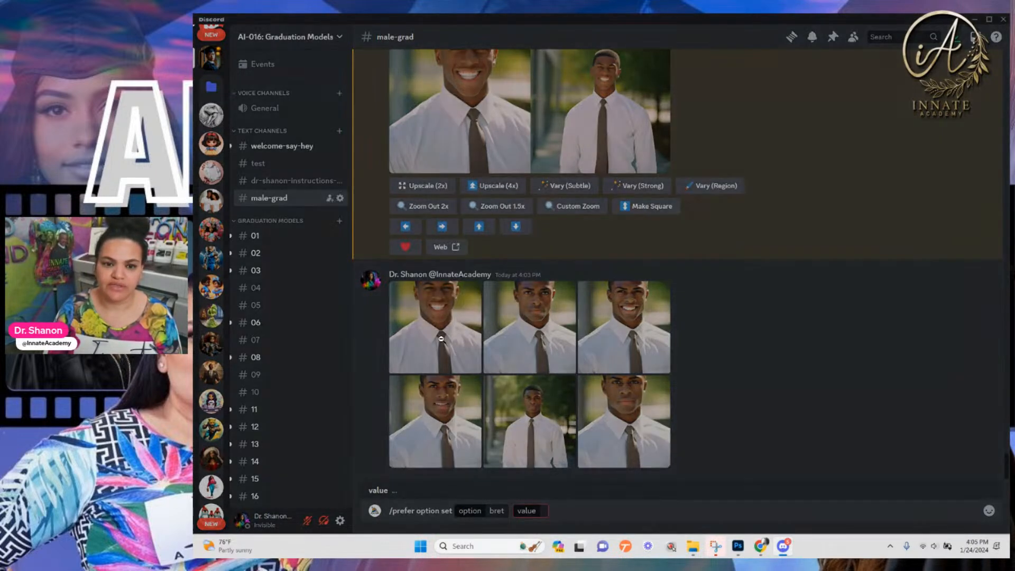
{"action": "left_click", "coordinate": [441, 339]}
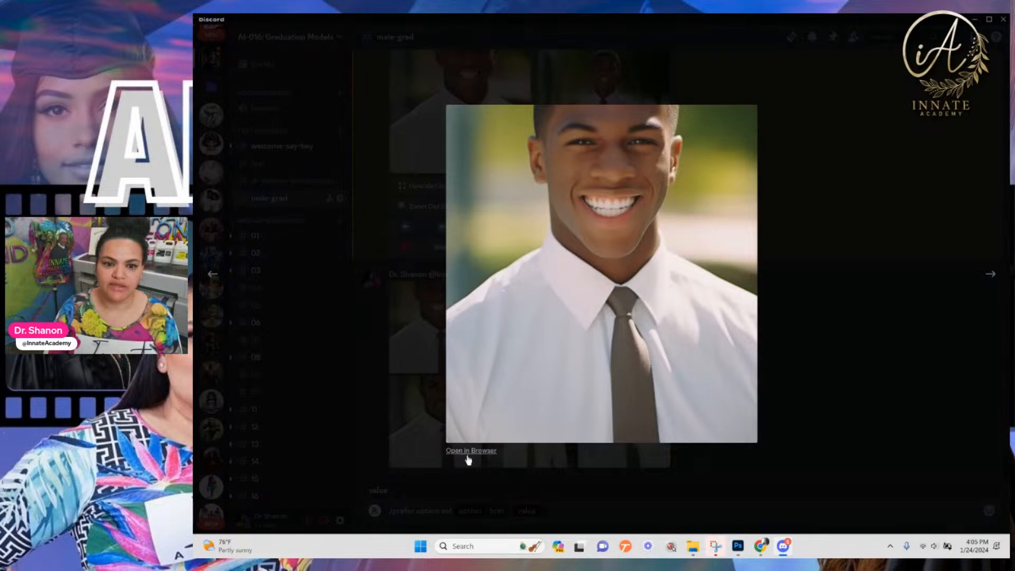
{"action": "left_click", "coordinate": [469, 458]}
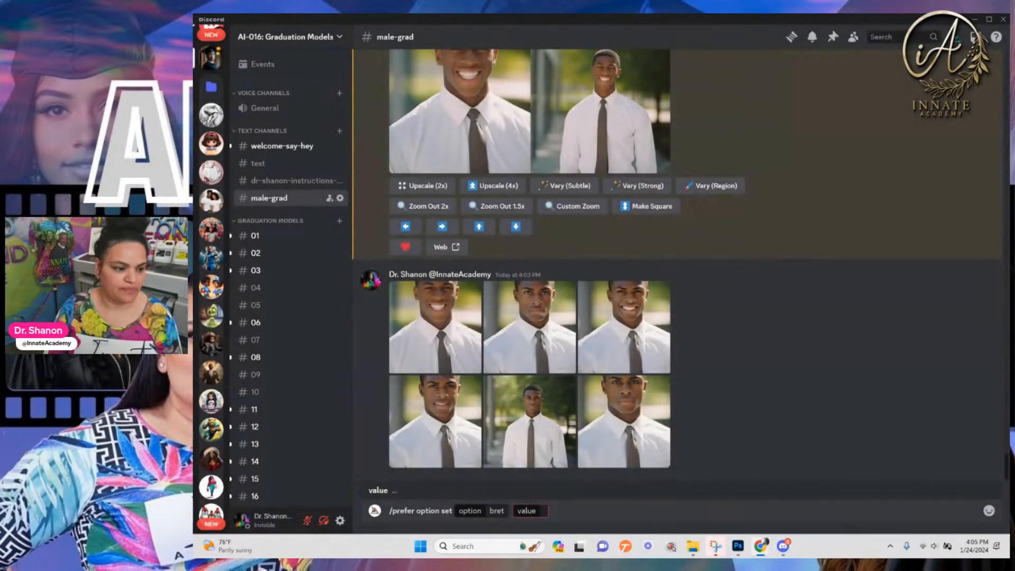
{"action": "left_click_drag", "start_coordinate": [212, 550], "coordinate": [444, 14]}
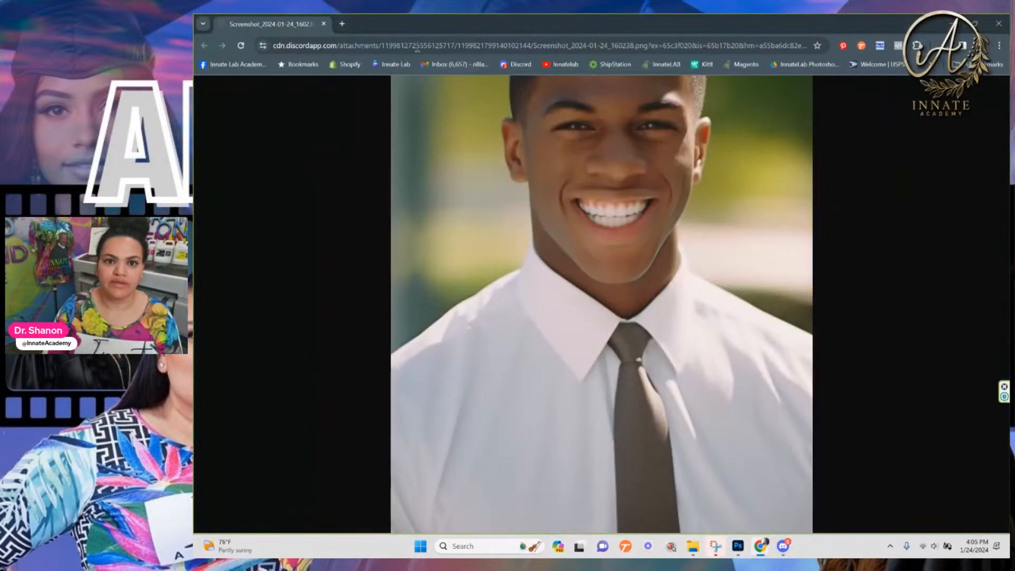
{"action": "left_click", "coordinate": [468, 46]}
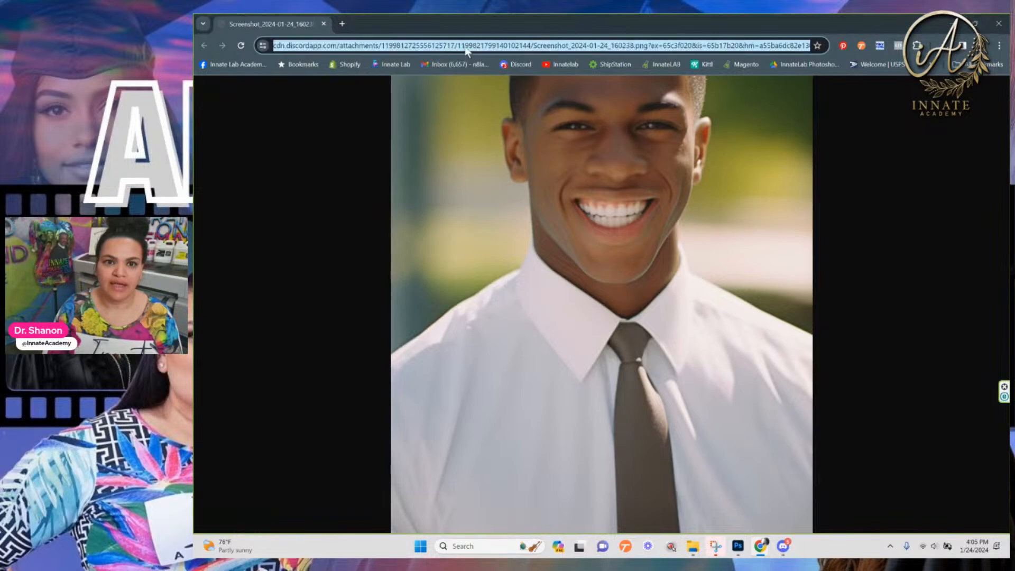
{"action": "right_click", "coordinate": [475, 44]}
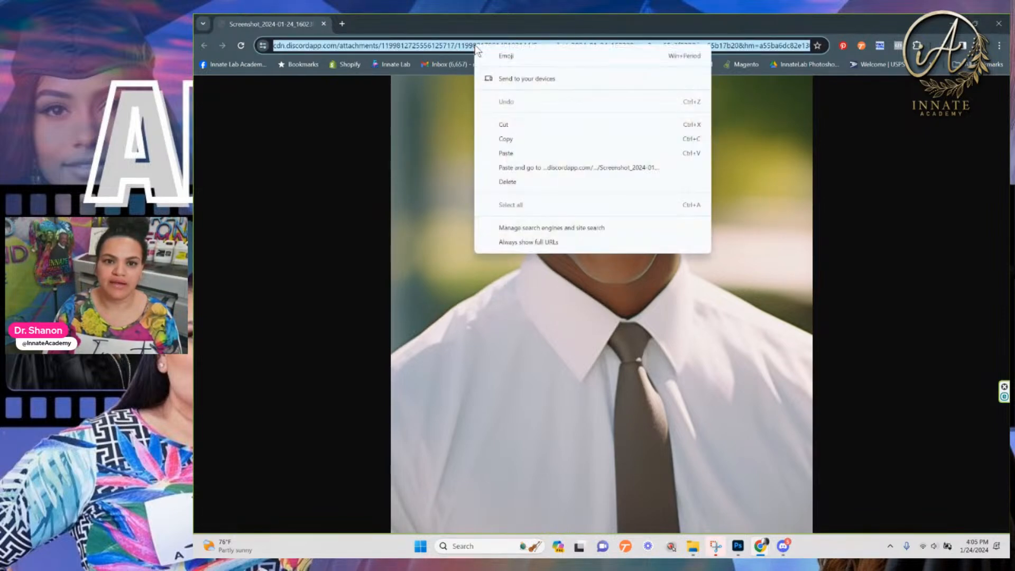
{"action": "left_click", "coordinate": [522, 143]}
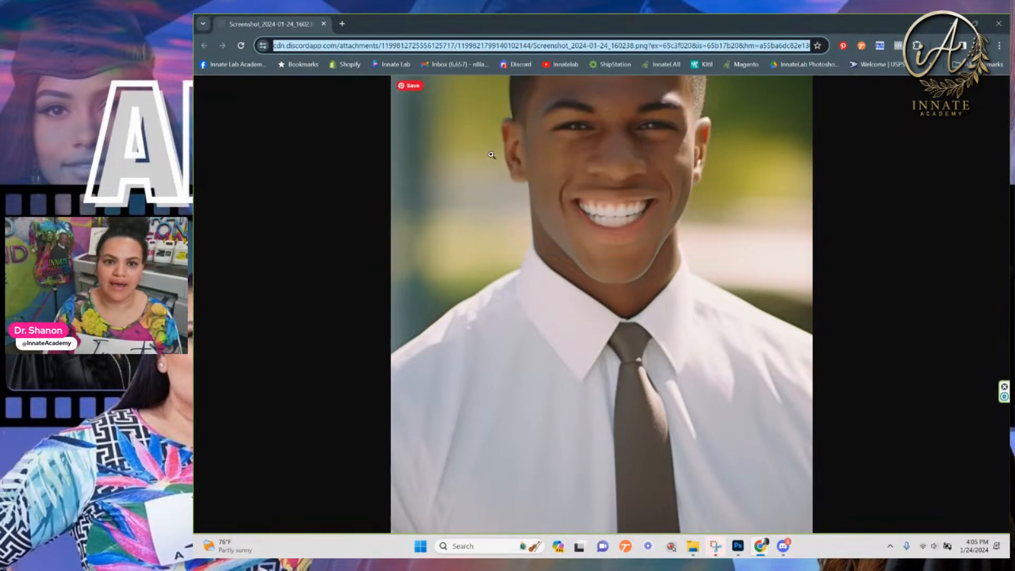
{"action": "left_click", "coordinate": [1000, 23]}
Copy the link of the first posted smiling snip and paste it as the value of the bret option
{"action": "right_click", "coordinate": [444, 332]}
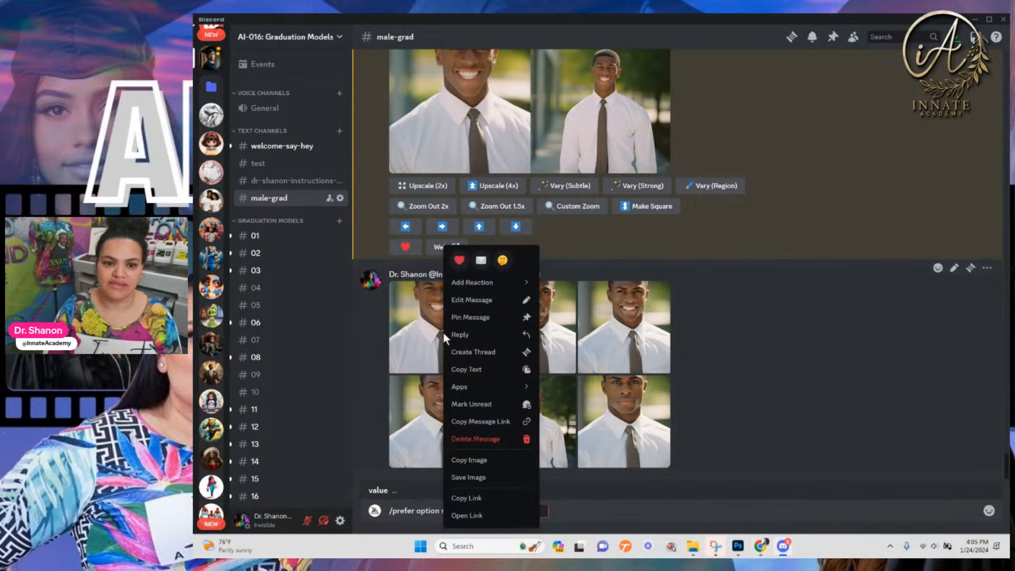
{"action": "left_click", "coordinate": [462, 498]}
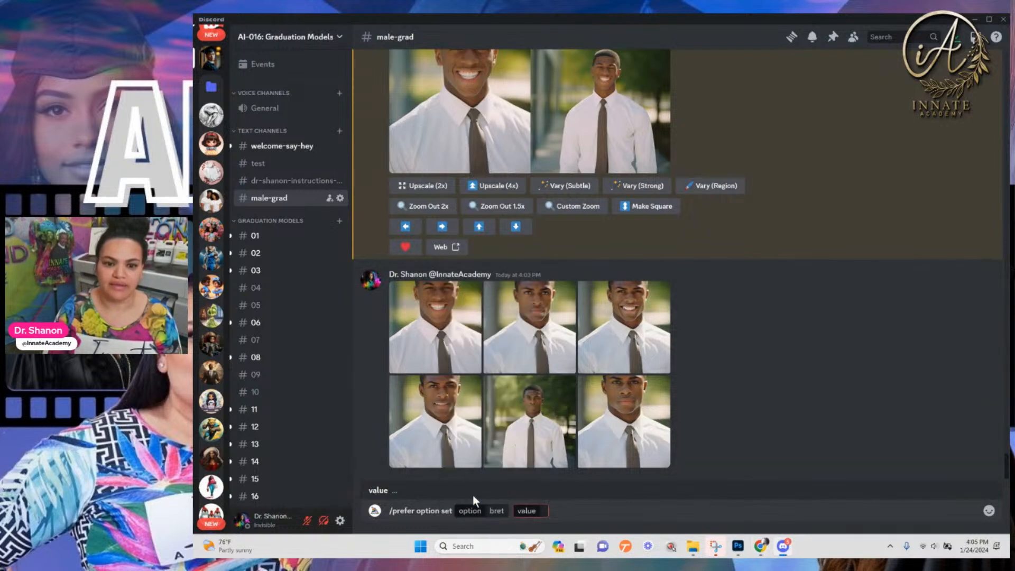
{"action": "left_click", "coordinate": [537, 511]}
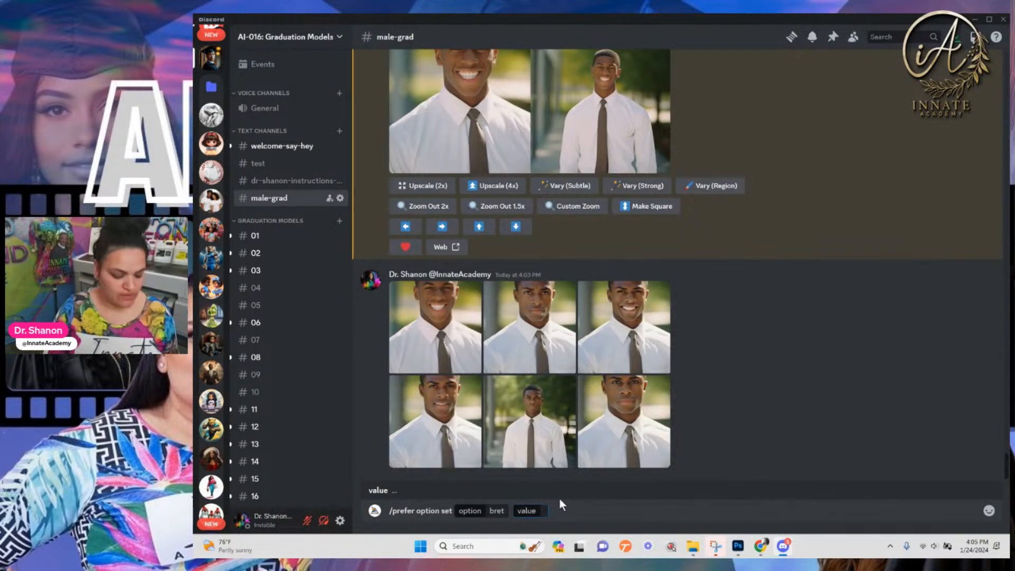
{"action": "key", "text": "ctrl+v"}
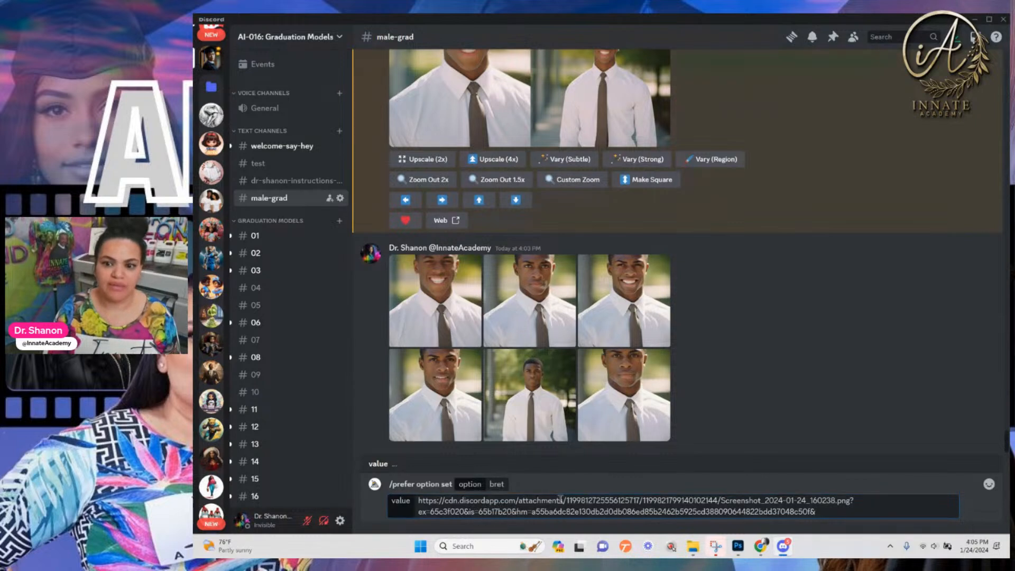
Append the links of the second and third snips in the upper row to the bret option's value
{"action": "right_click", "coordinate": [526, 324]}
{"action": "left_click", "coordinate": [592, 499]}
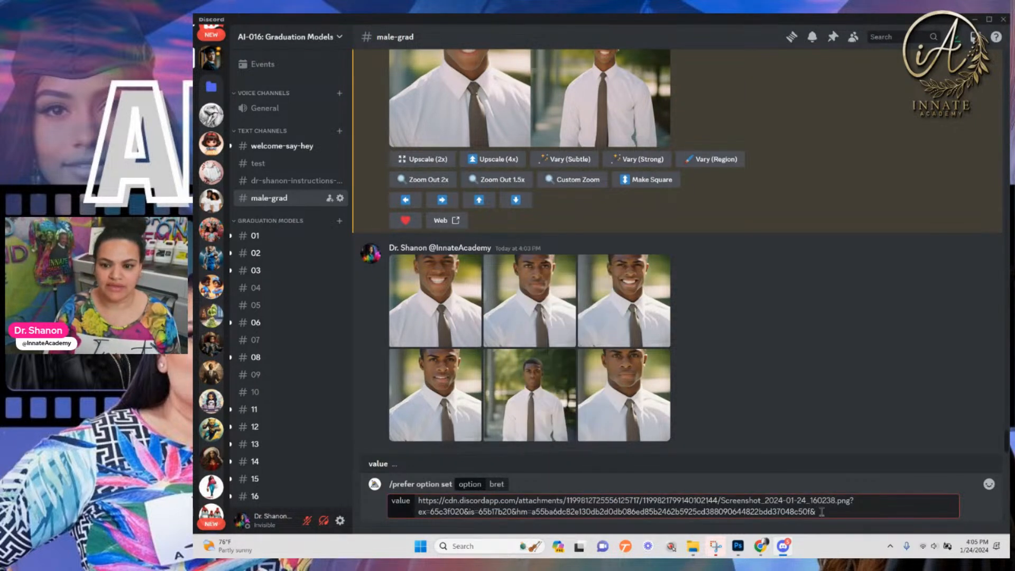
{"action": "key", "text": "ctrl+v"}
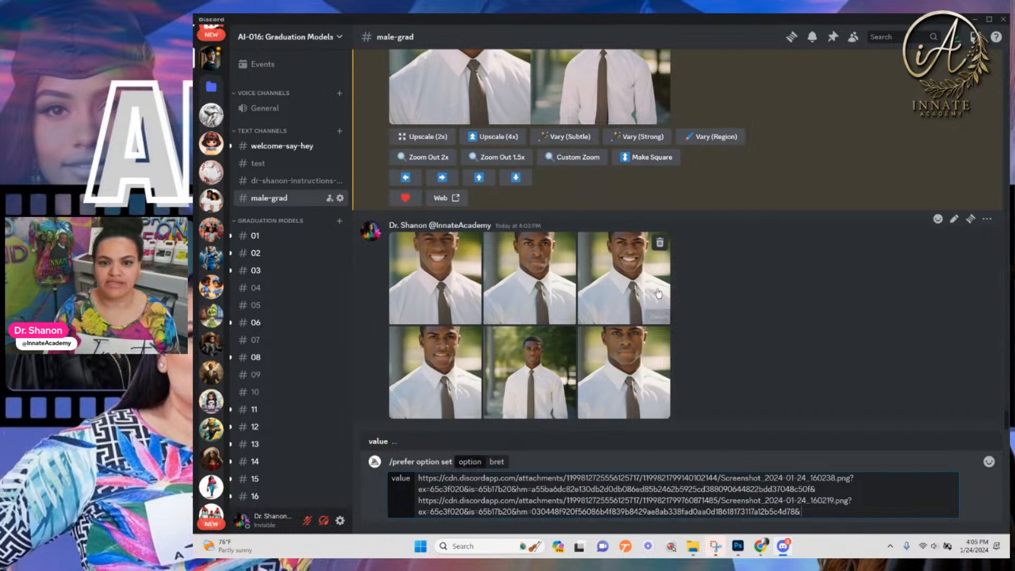
{"action": "right_click", "coordinate": [628, 269]}
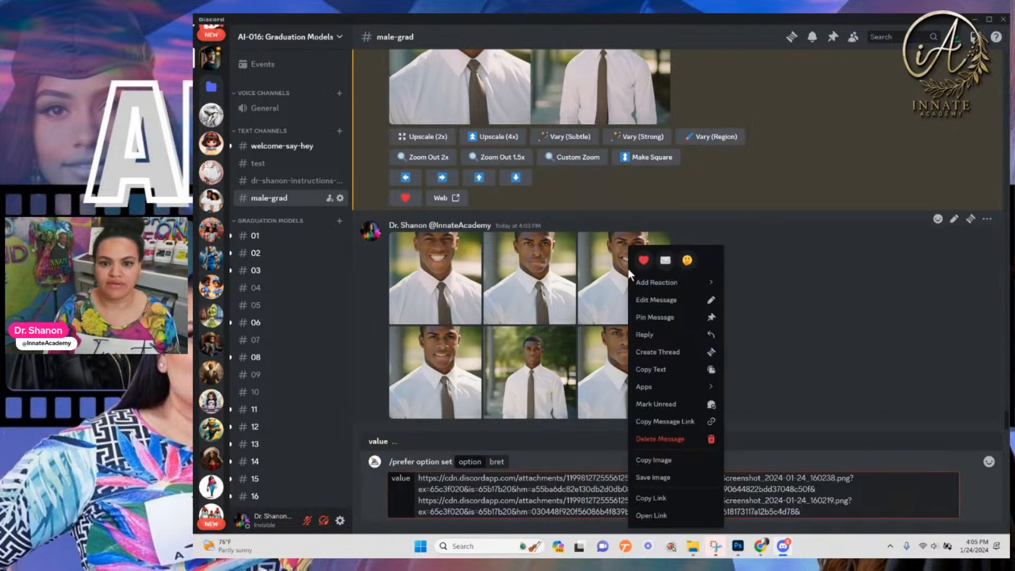
{"action": "left_click", "coordinate": [669, 499]}
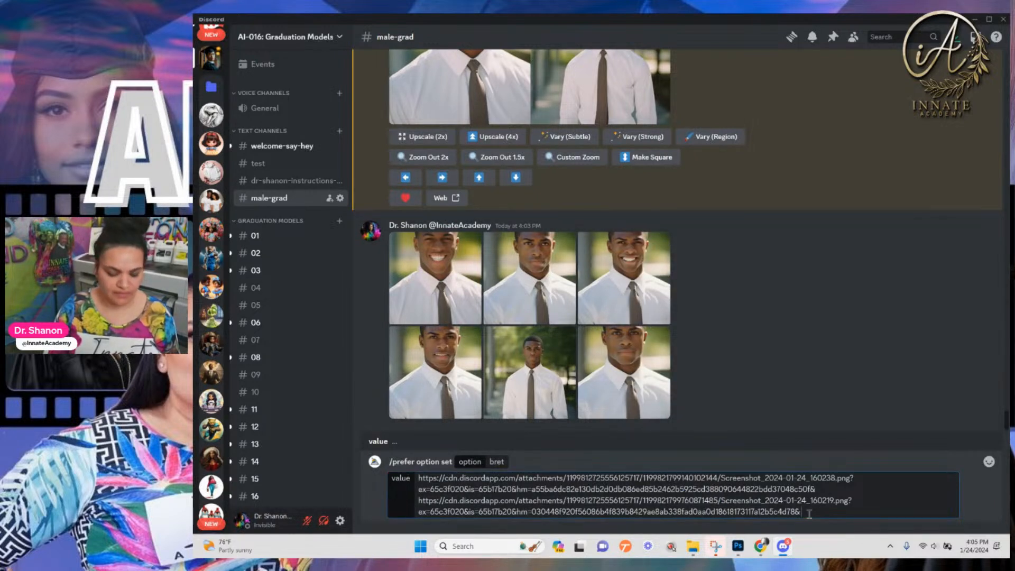
{"action": "key", "text": "ctrl+v"}
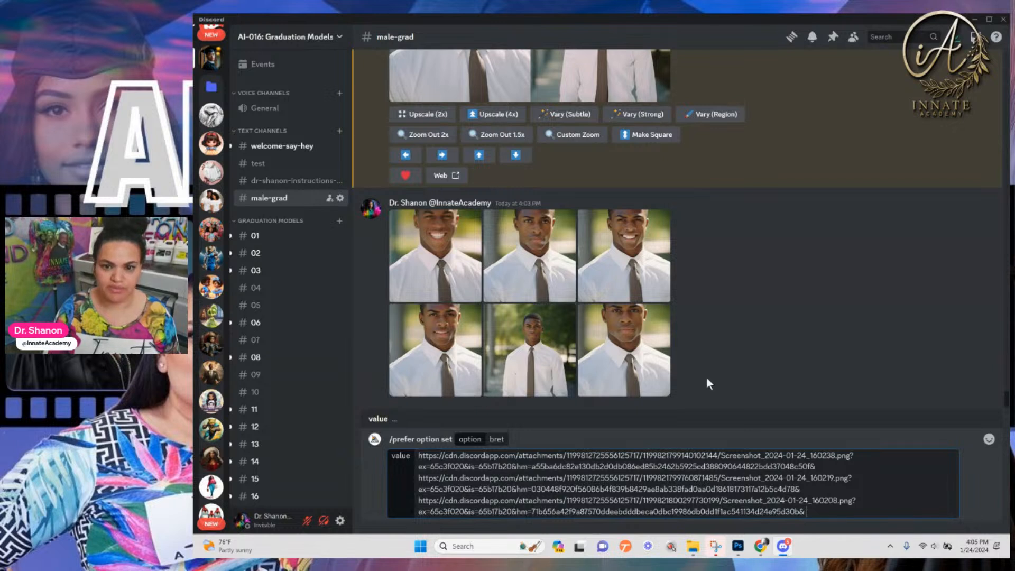
{"action": "right_click", "coordinate": [438, 359]}
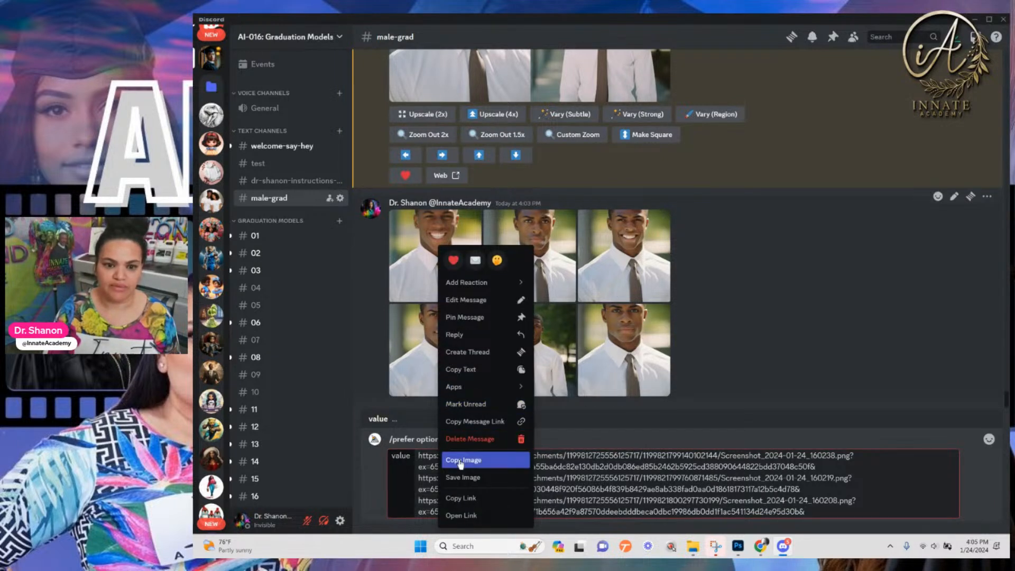
{"action": "left_click", "coordinate": [461, 498]}
{"action": "left_click", "coordinate": [814, 511]}
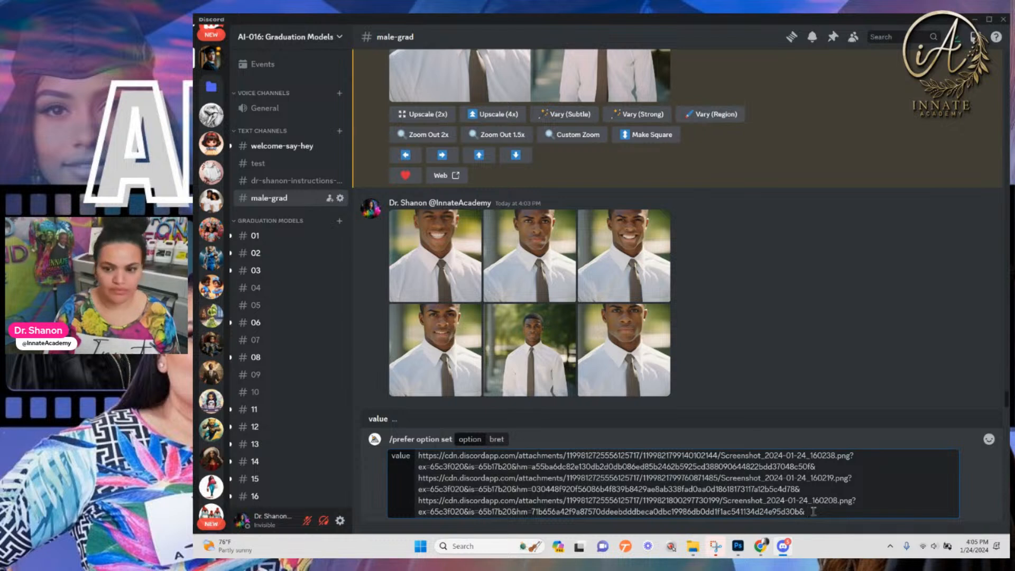
Append the links of the middle and last snips in the lower row to the bret value and submit the command
{"action": "right_click", "coordinate": [540, 360]}
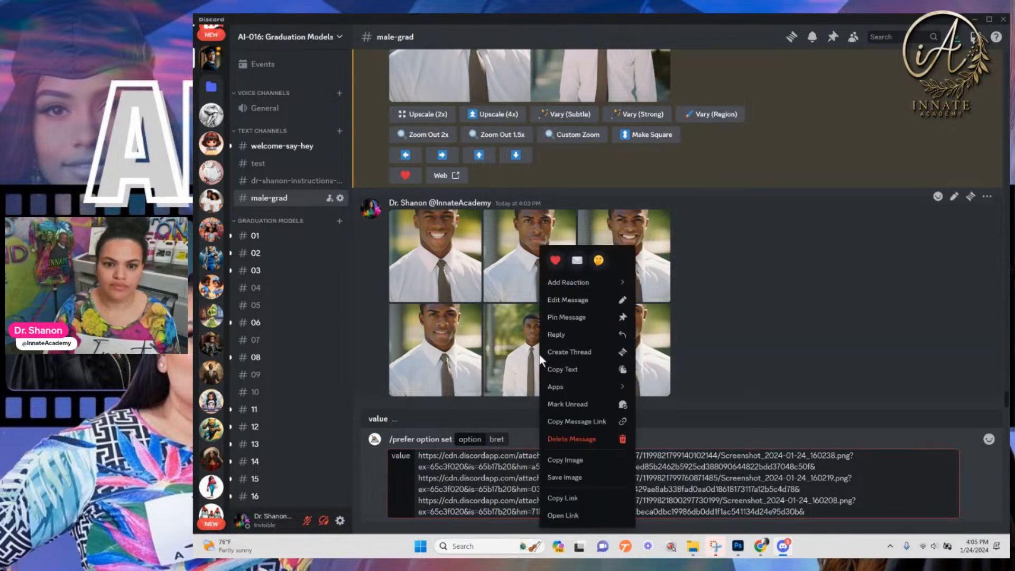
{"action": "left_click", "coordinate": [567, 499]}
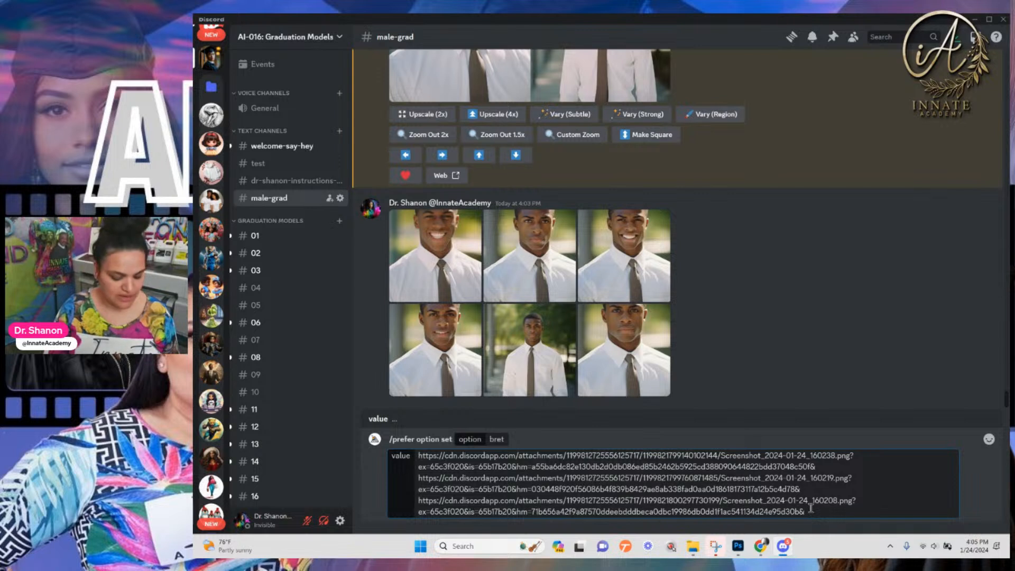
{"action": "key", "text": "ctrl+v"}
{"action": "right_click", "coordinate": [640, 328]}
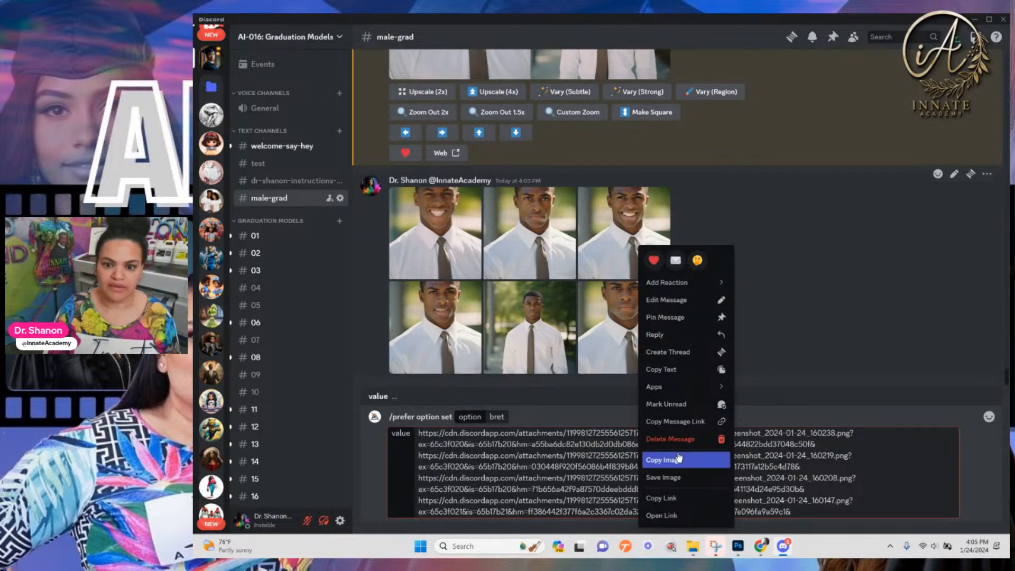
{"action": "left_click", "coordinate": [661, 499]}
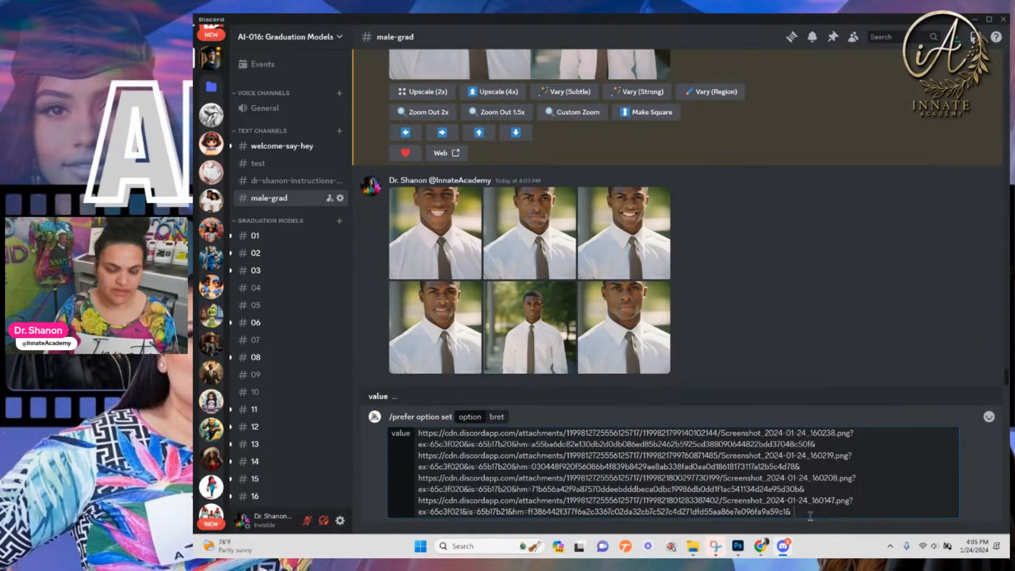
{"action": "key", "text": "ctrl+v"}
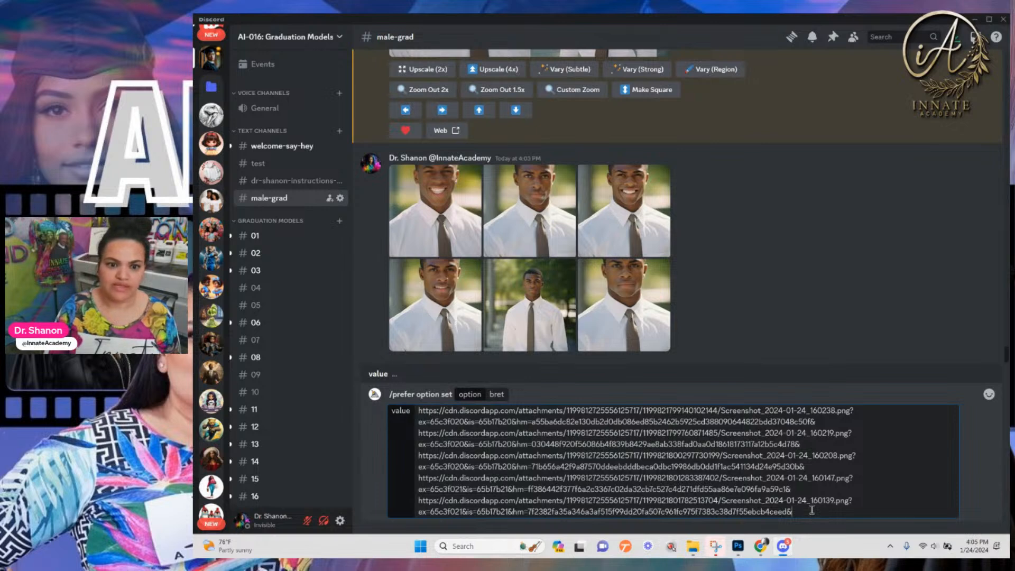
{"action": "key", "text": "Return"}
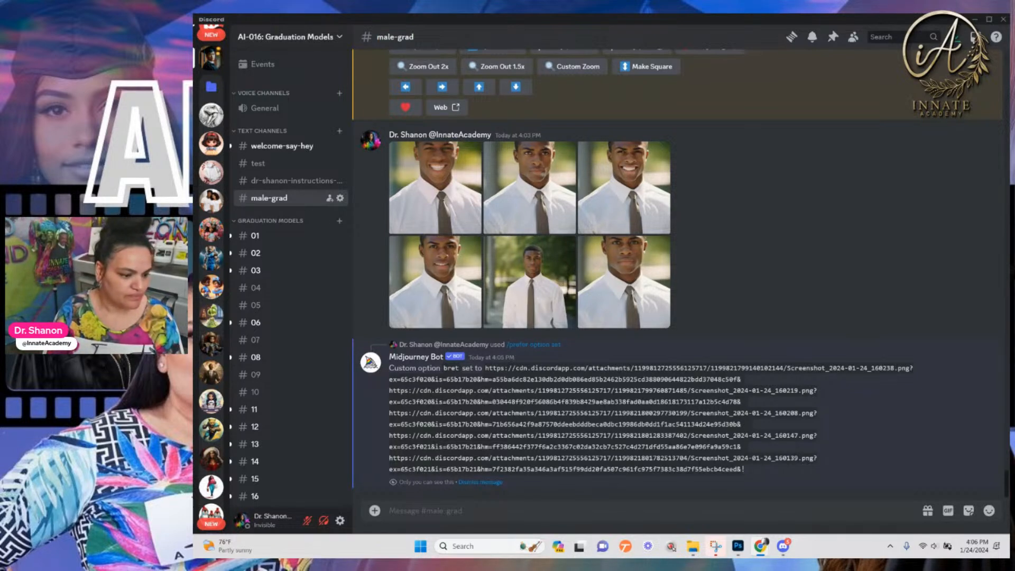
Look back through the earlier Midjourney portrait results in the male-grad channel
{"action": "scroll", "coordinate": [508, 356], "scroll_direction": "up", "scroll_amount": 10}
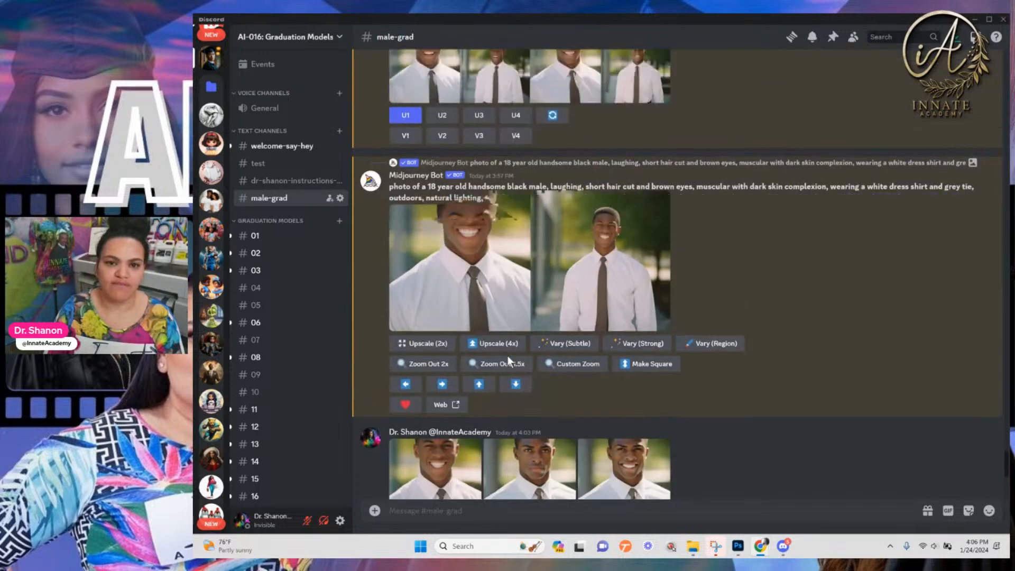
{"action": "scroll", "coordinate": [508, 357], "scroll_direction": "up", "scroll_amount": 15}
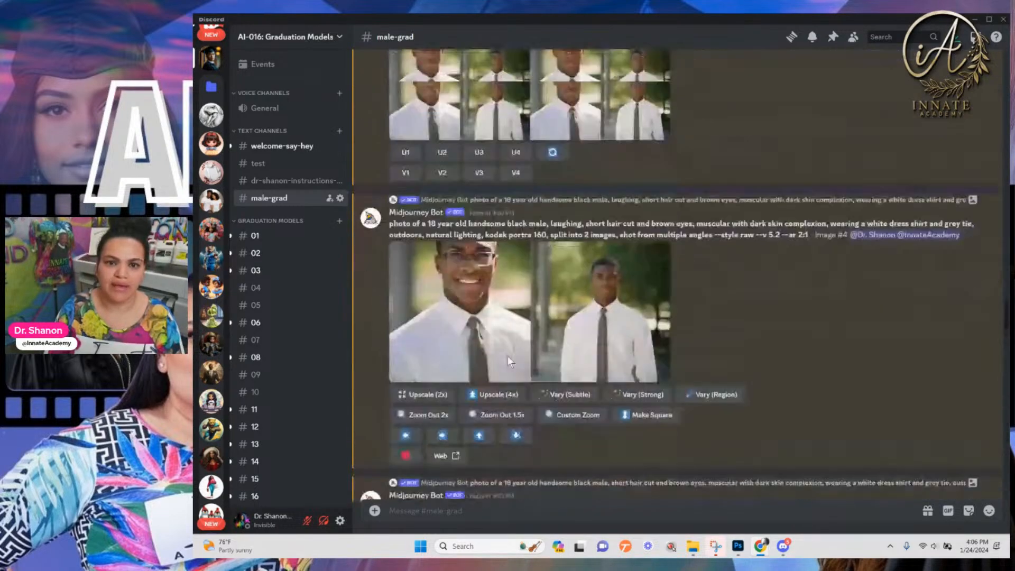
Copy the earlier prompt text containing "excited expression" from its start through --ar 2:1
{"action": "scroll", "coordinate": [509, 352], "scroll_direction": "up", "scroll_amount": 15}
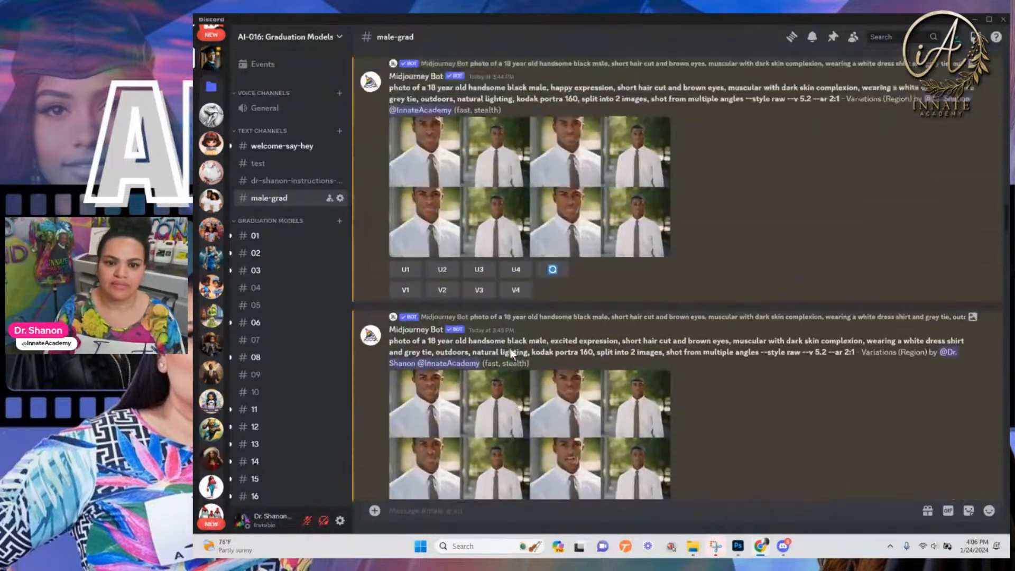
{"action": "scroll", "coordinate": [510, 350], "scroll_direction": "down", "scroll_amount": 1}
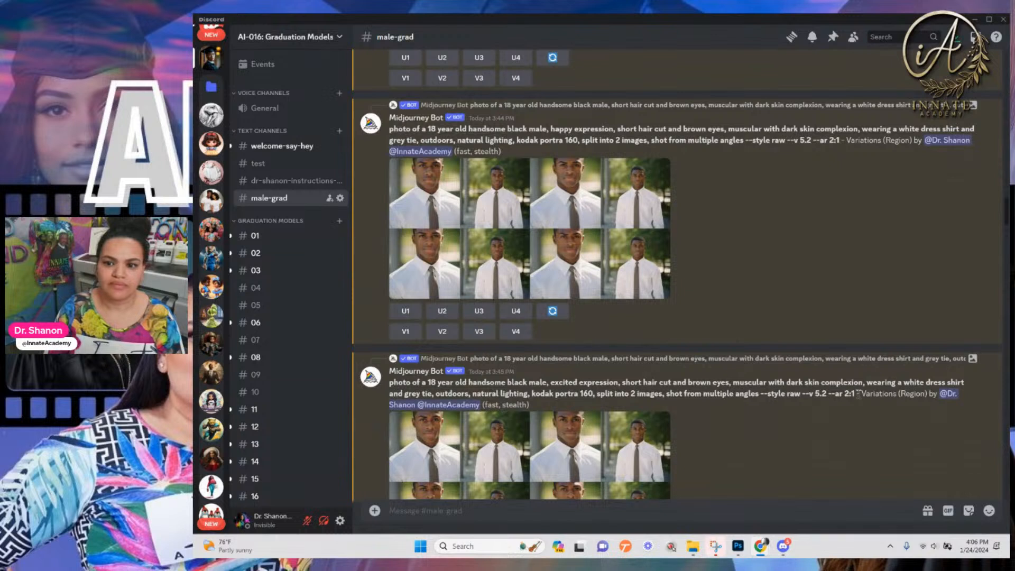
{"action": "left_click_drag", "start_coordinate": [854, 394], "coordinate": [391, 386]}
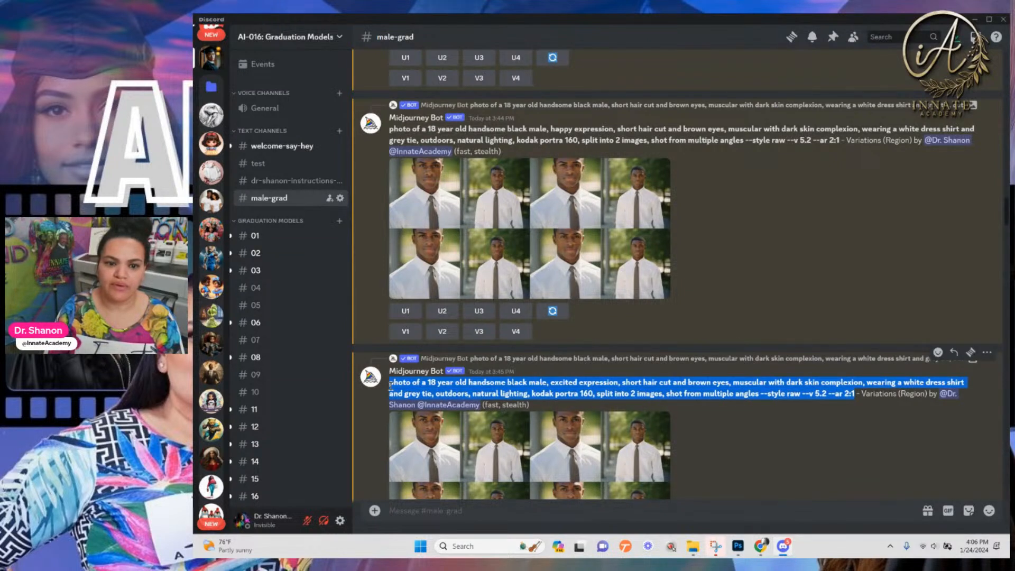
{"action": "right_click", "coordinate": [393, 385]}
{"action": "left_click", "coordinate": [434, 292]}
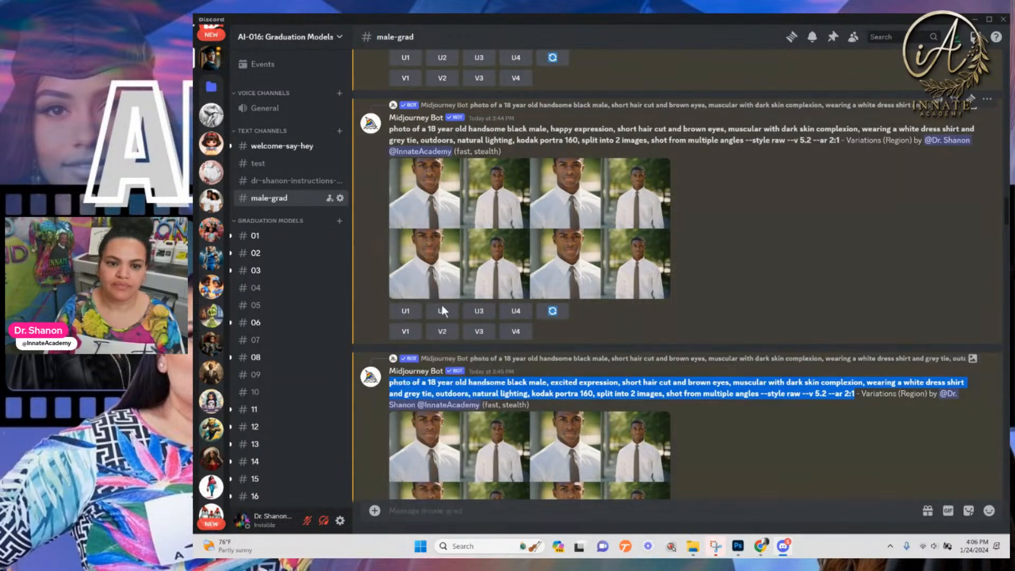
Start a Midjourney /imagine command in the male-grad channel with the copied prompt as its text
{"action": "left_click", "coordinate": [468, 517]}
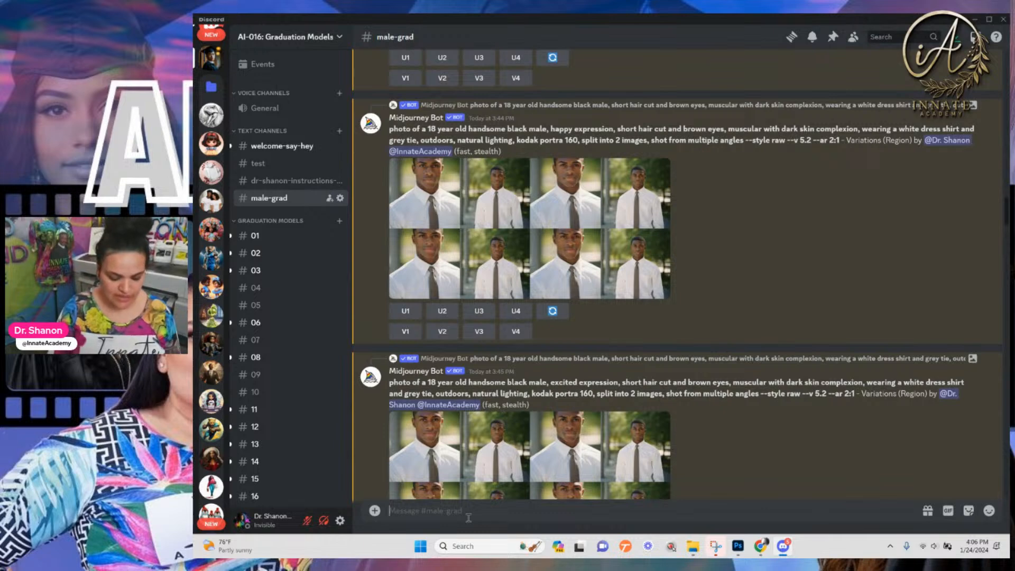
{"action": "type", "text": "/"}
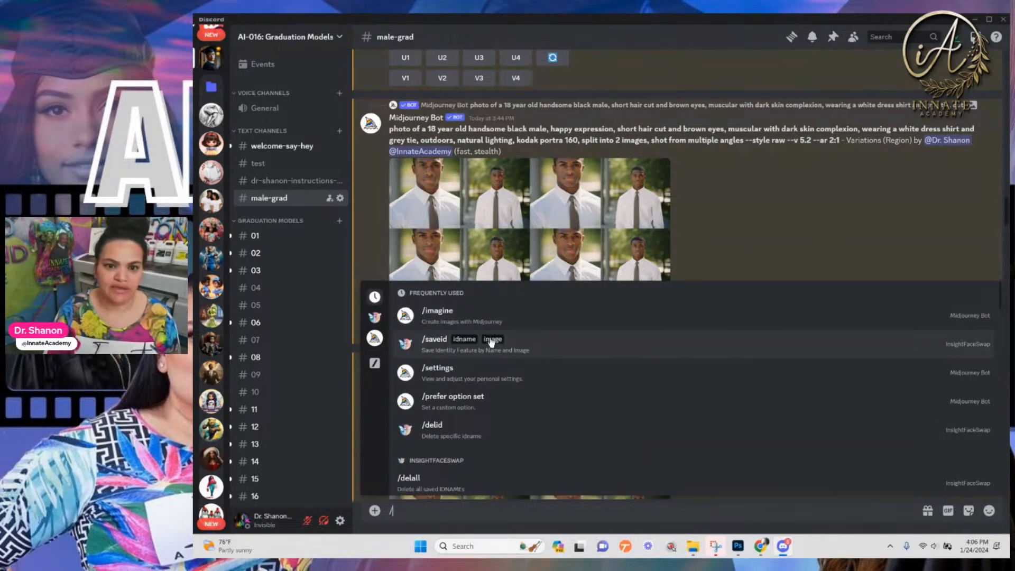
{"action": "left_click", "coordinate": [467, 313]}
{"action": "key", "text": "ctrl+v"}
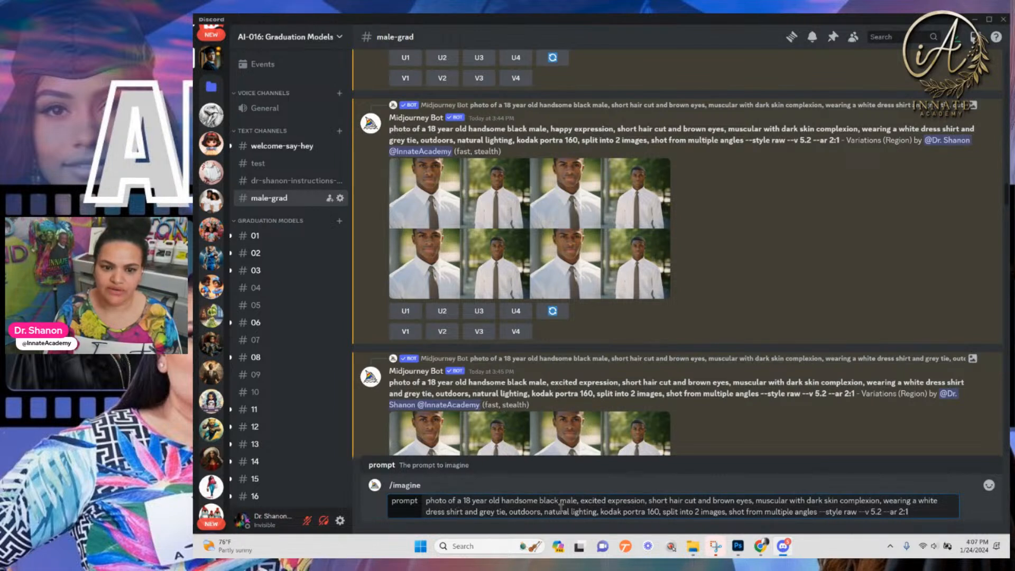
Replace the white dress shirt and grey tie in the prompt with "a black graduation cap and black graduation gown"
{"action": "left_click_drag", "start_coordinate": [912, 501], "coordinate": [505, 514]}
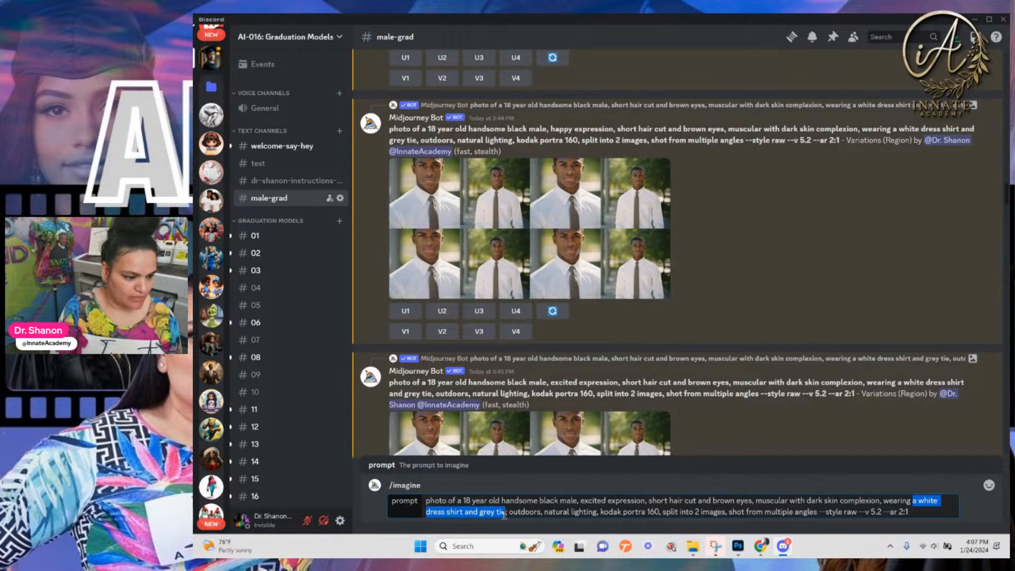
{"action": "type", "text": "graduat"}
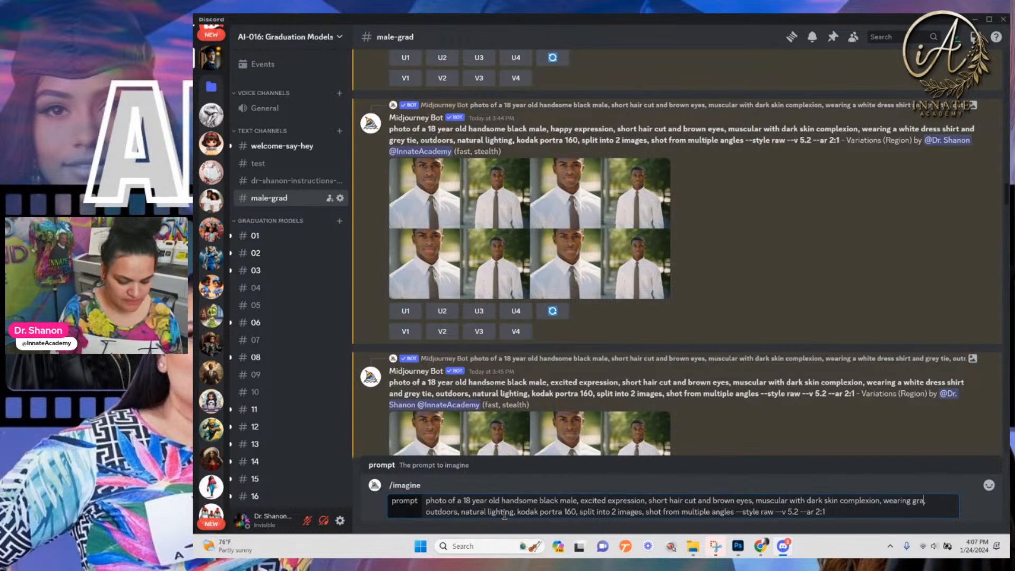
{"action": "type", "text": "ion cap and "}
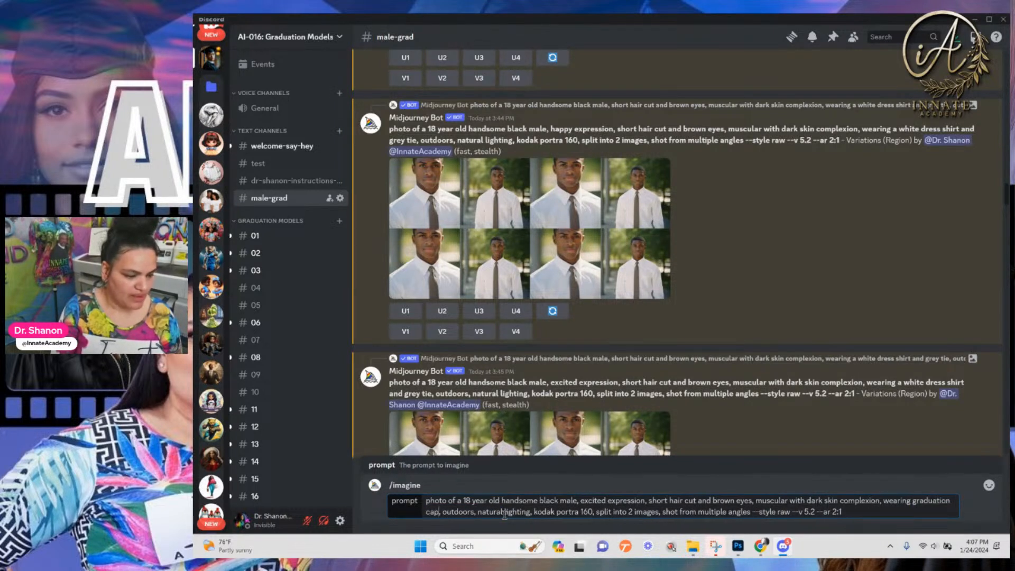
{"action": "type", "text": "black"}
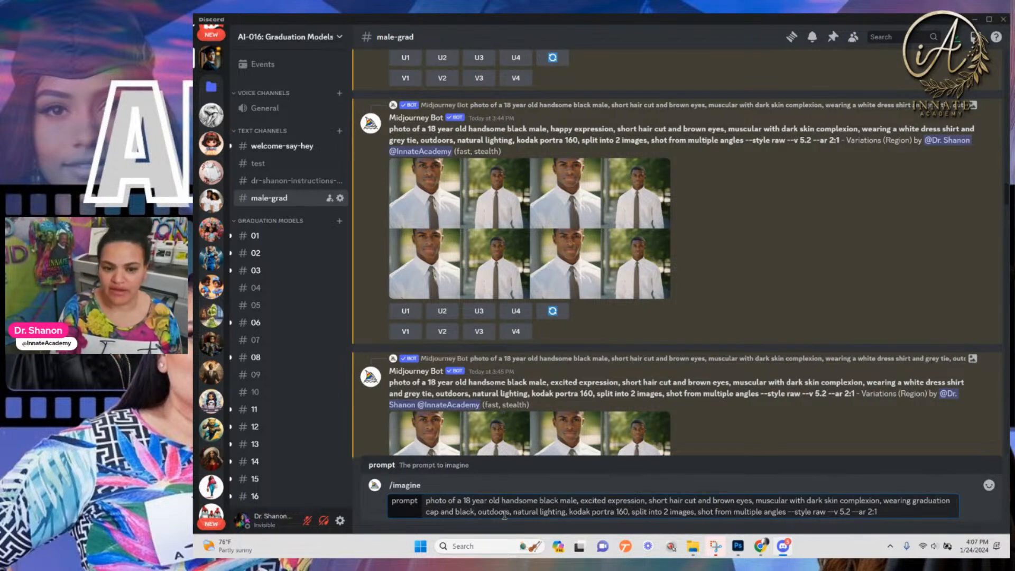
{"action": "type", "text": " grad"}
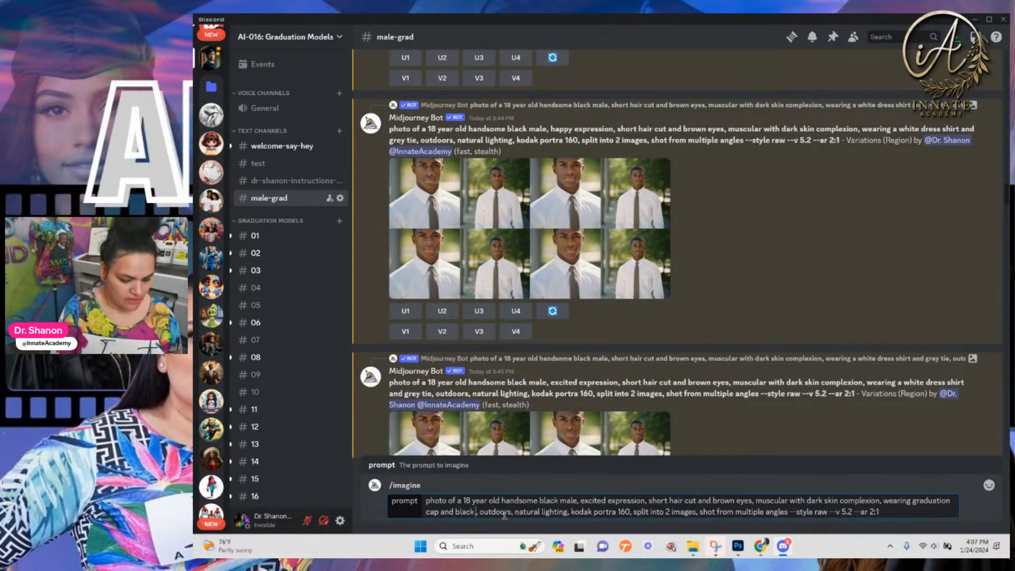
{"action": "type", "text": "uation gow"}
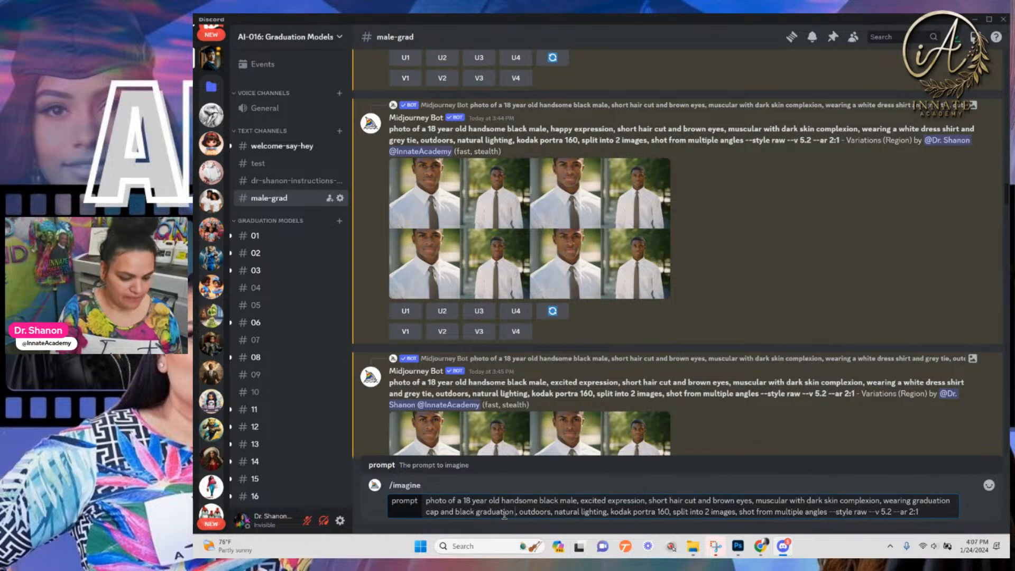
{"action": "type", "text": "n"}
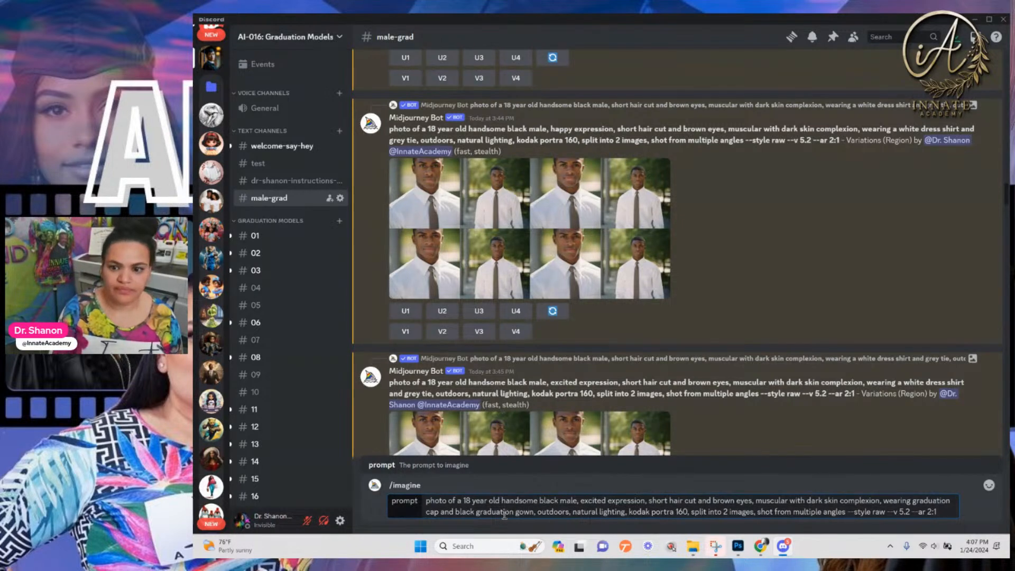
{"action": "left_click", "coordinate": [915, 500]}
{"action": "type", "text": "a black"}
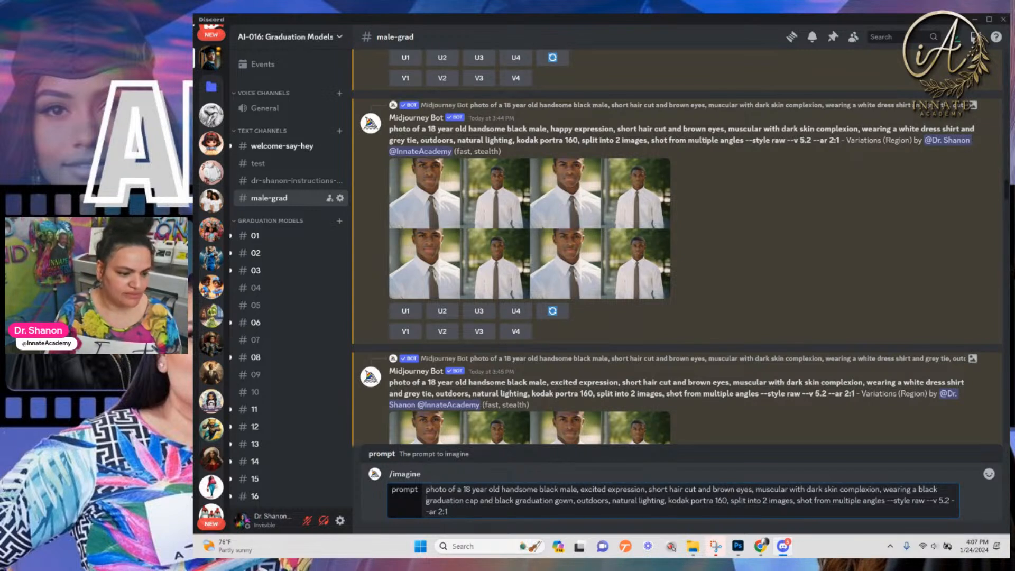
Remove the phrase "excited expression," from the prompt
{"action": "double_click", "coordinate": [582, 490]}
{"action": "left_click_drag", "start_coordinate": [617, 489], "coordinate": [646, 489]}
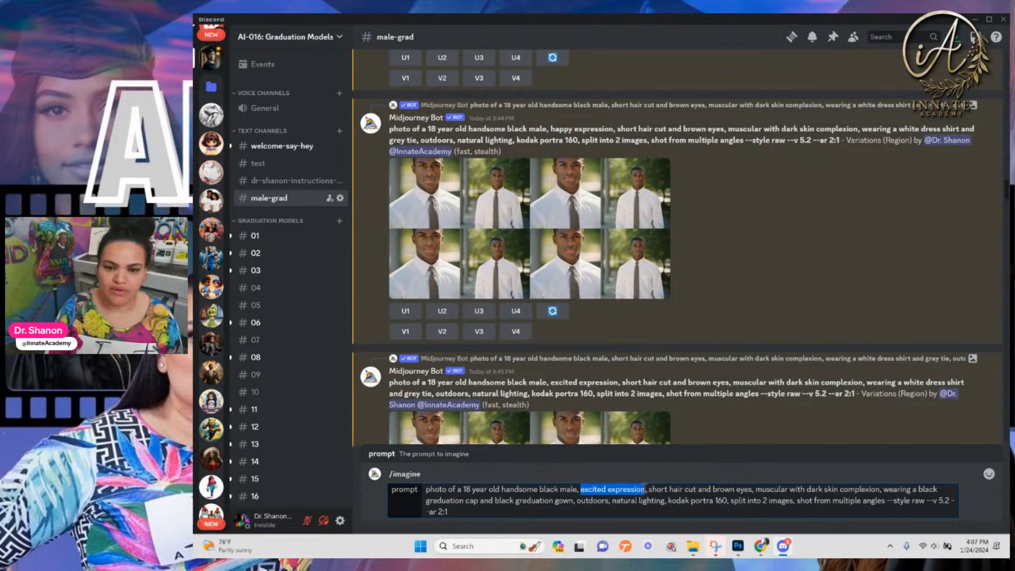
{"action": "key", "text": "BackSpace"}
{"action": "key", "text": "BackSpace"}
{"action": "key", "text": "BackSpace"}
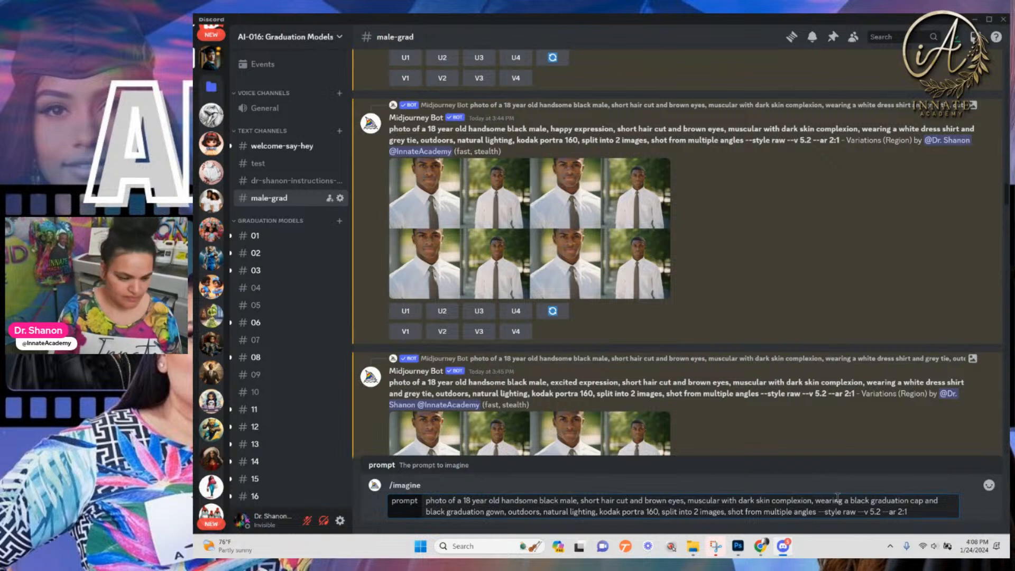
Insert "high school grauation," before "wearing" in the prompt
{"action": "type", "text": "high"}
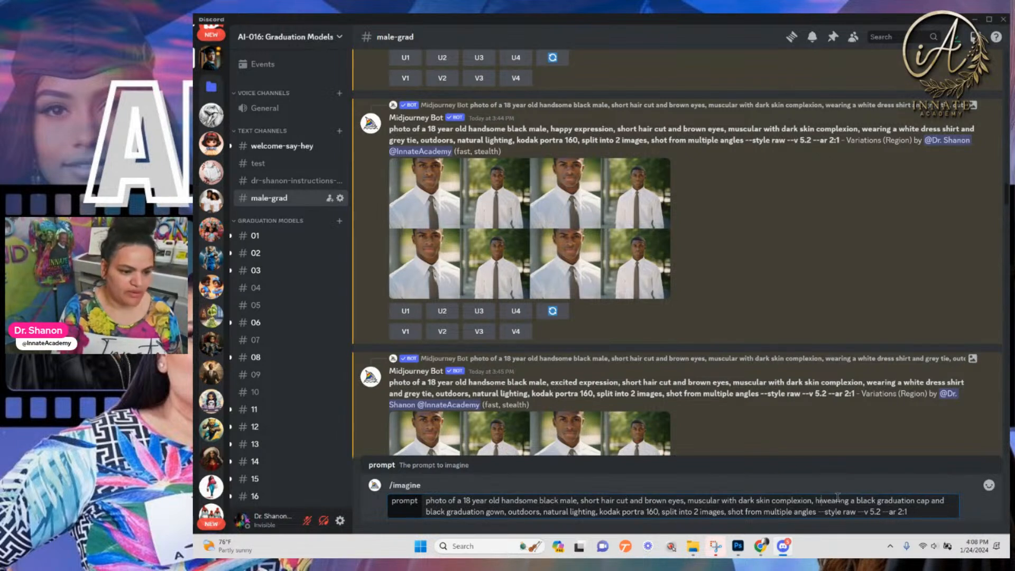
{"action": "type", "text": " school "}
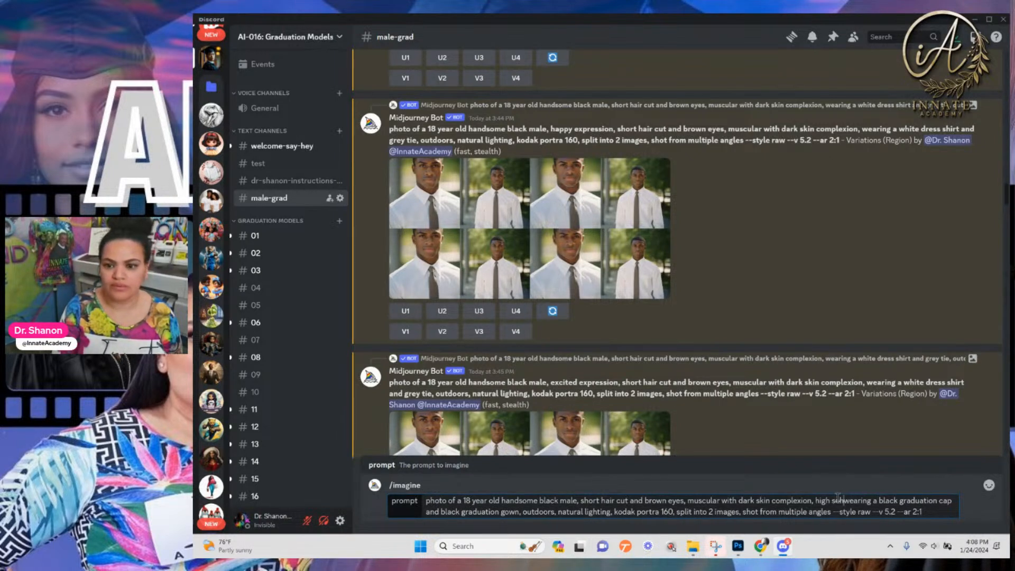
{"action": "type", "text": "grauation,"}
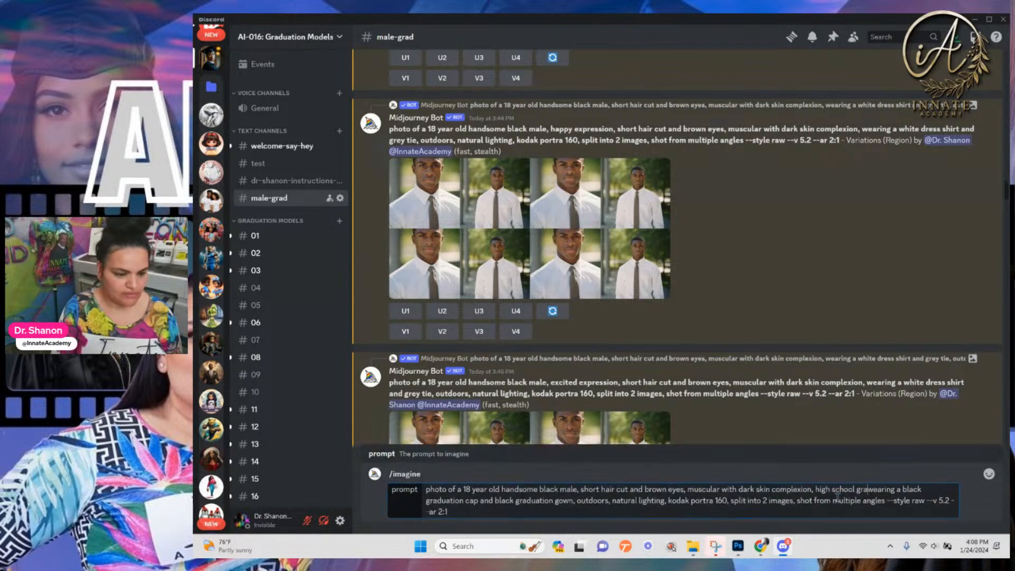
{"action": "type", "text": " wearing"}
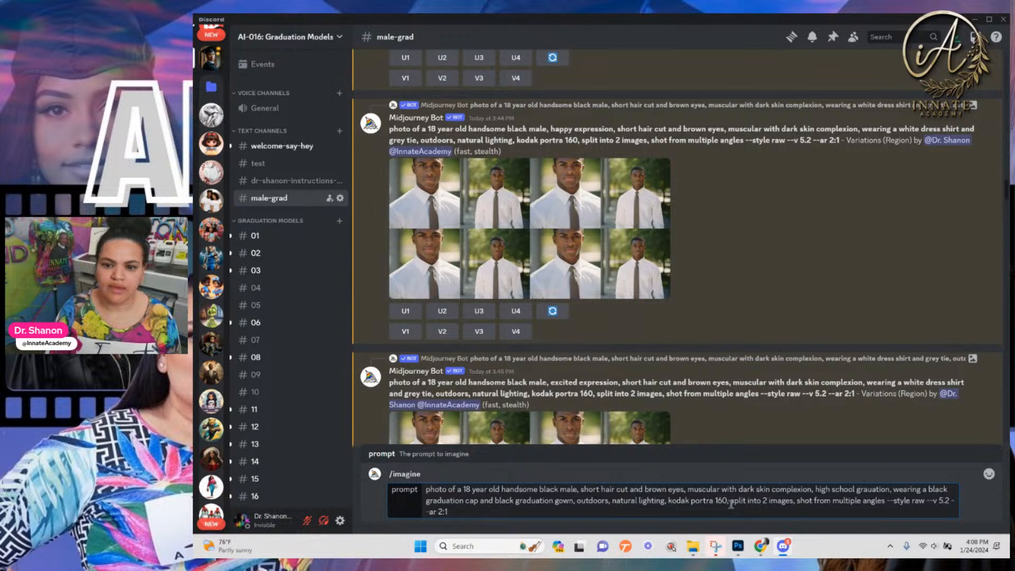
Delete "split into 2 images, shot from multiple angles" from the prompt
{"action": "left_click_drag", "start_coordinate": [731, 501], "coordinate": [799, 501]}
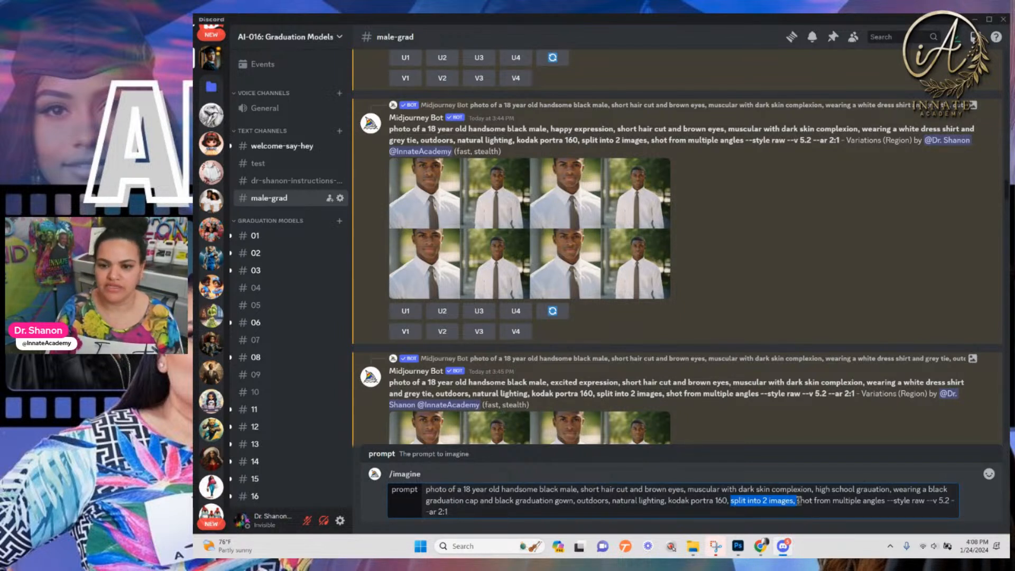
{"action": "left_click_drag", "start_coordinate": [799, 500], "coordinate": [887, 500]}
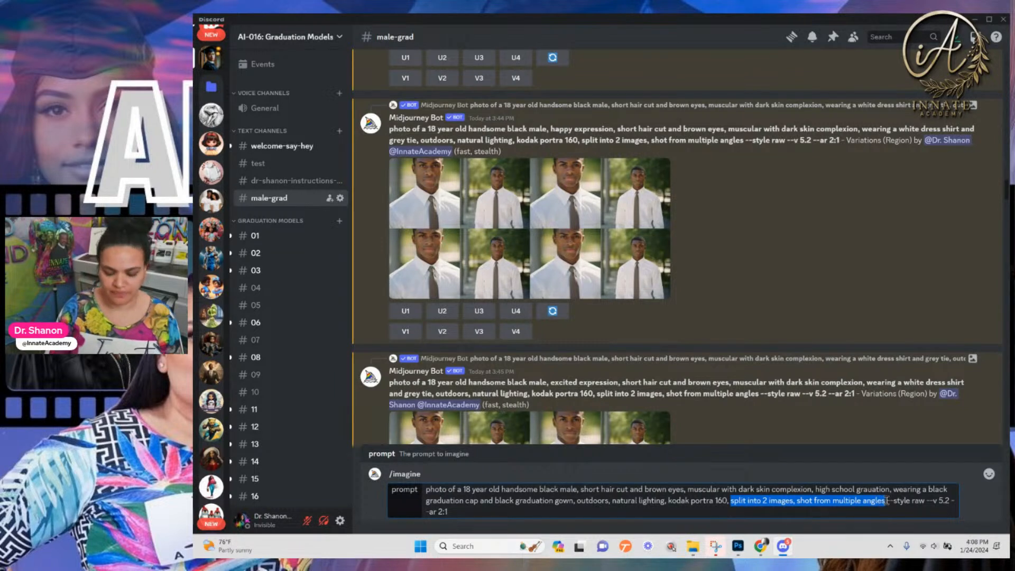
{"action": "key", "text": "BackSpace"}
{"action": "key", "text": "BackSpace"}
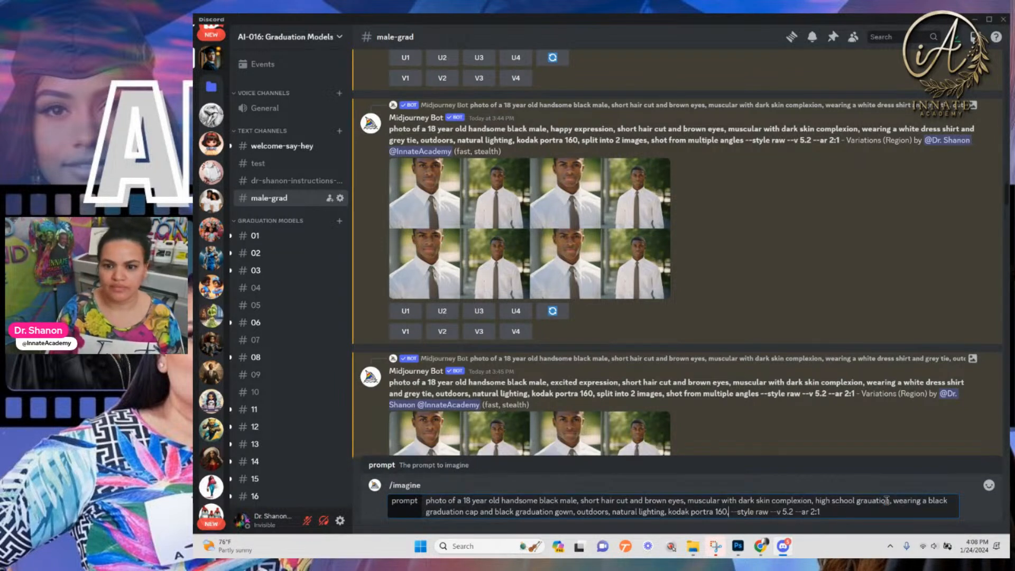
Remove the --ar 2:1 parameter from the prompt and submit the image generation
{"action": "left_click_drag", "start_coordinate": [829, 511], "coordinate": [798, 513]}
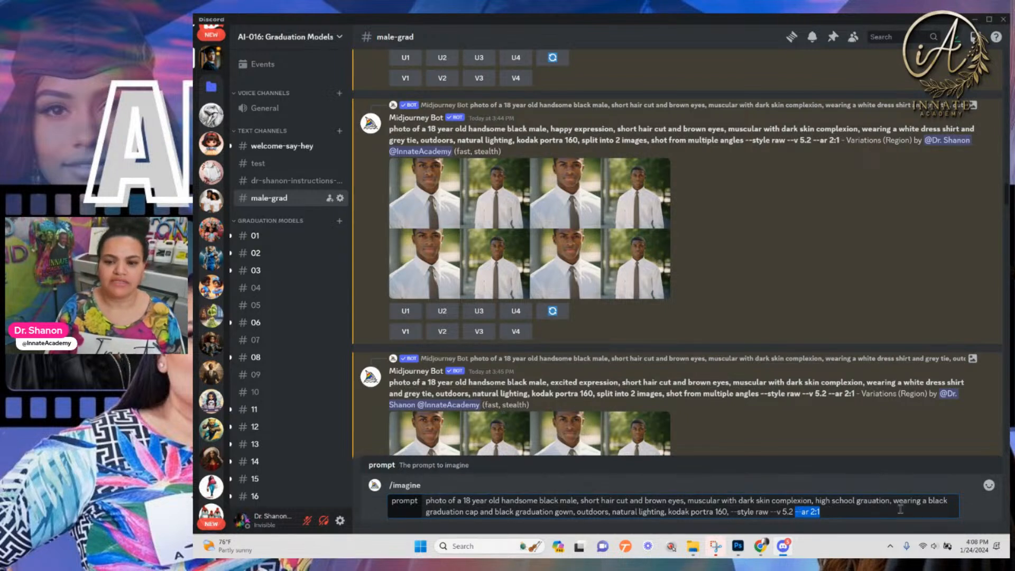
{"action": "key", "text": "BackSpace"}
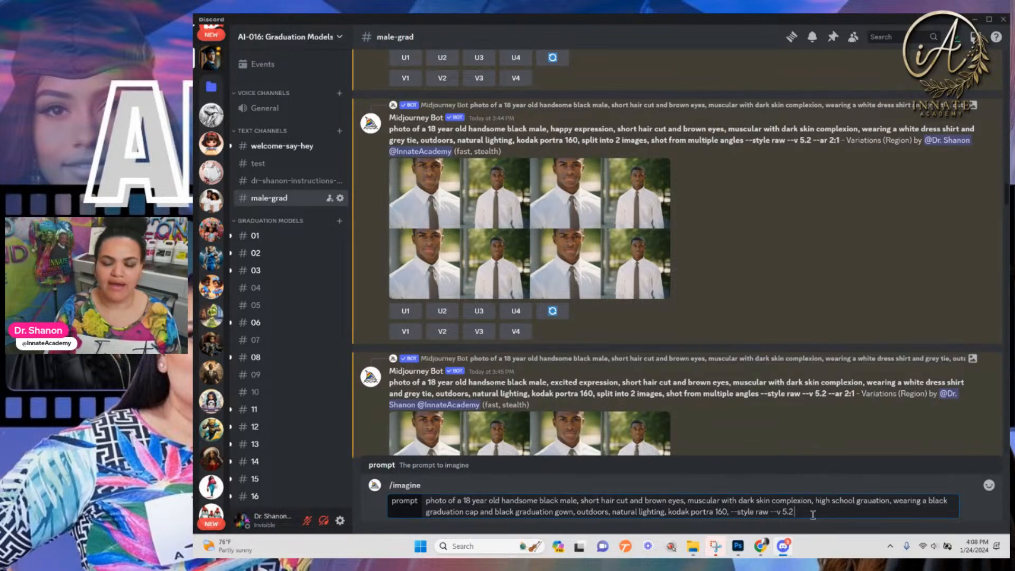
{"action": "key", "text": "Return"}
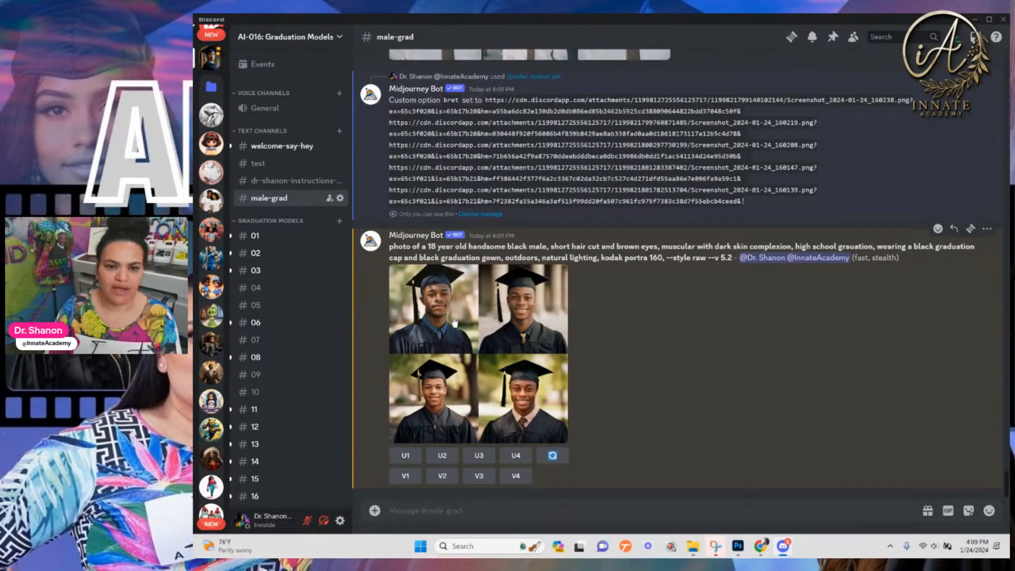
Preview the new cap-and-gown image grid enlarged and upscale its first image
{"action": "left_click", "coordinate": [525, 316]}
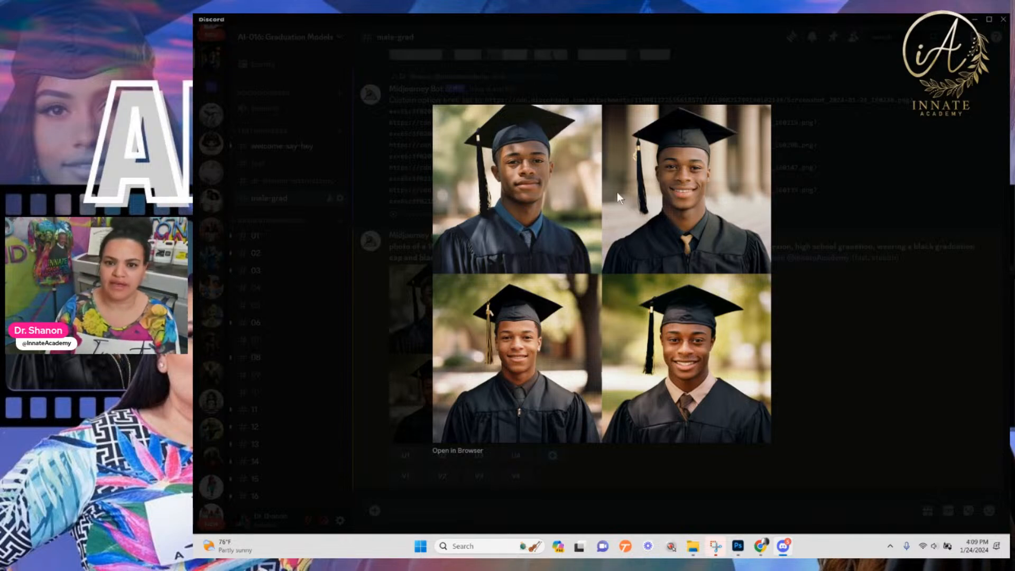
{"action": "left_click", "coordinate": [853, 355]}
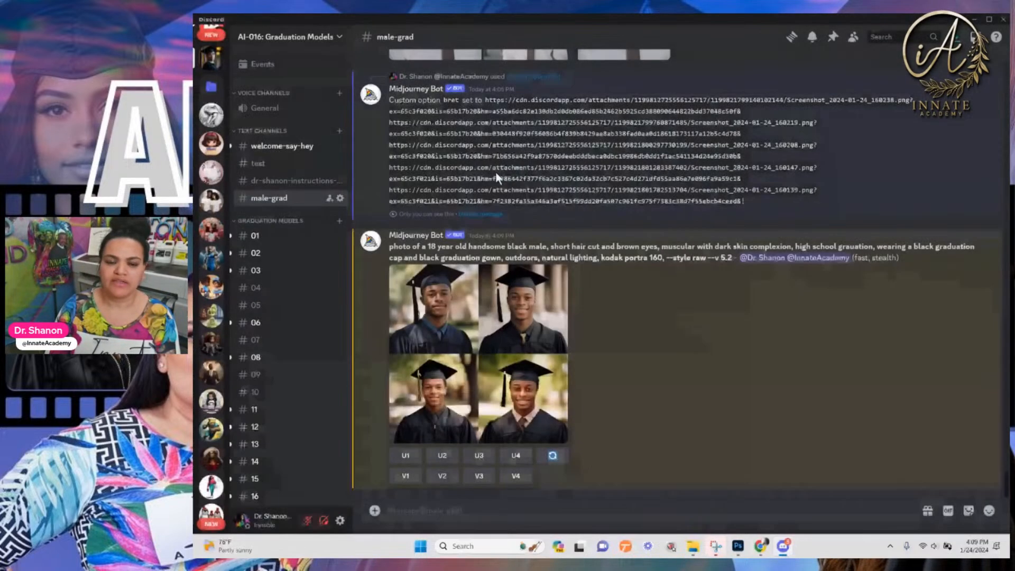
{"action": "left_click", "coordinate": [406, 455]}
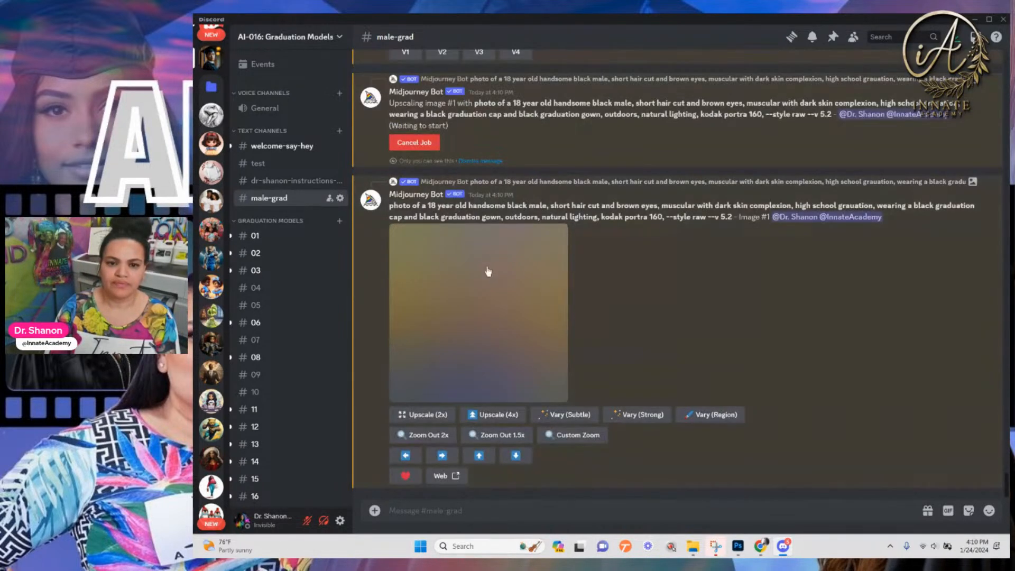
Preview the cap-and-gown grid again, upscale its fourth image, and look over the two upscaled portraits
{"action": "scroll", "coordinate": [485, 275], "scroll_direction": "up", "scroll_amount": 3}
{"action": "left_click", "coordinate": [523, 183]}
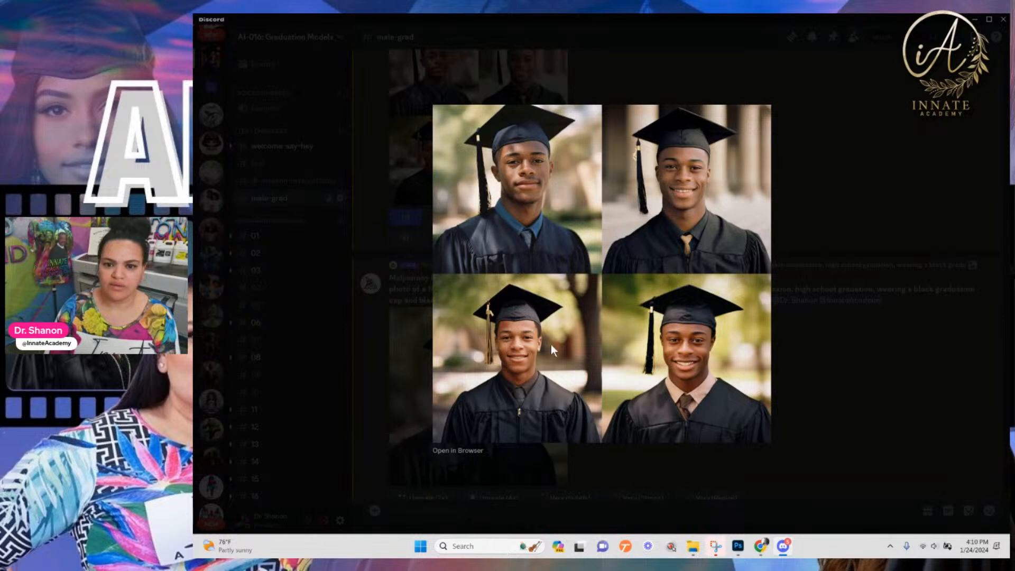
{"action": "left_click", "coordinate": [822, 391]}
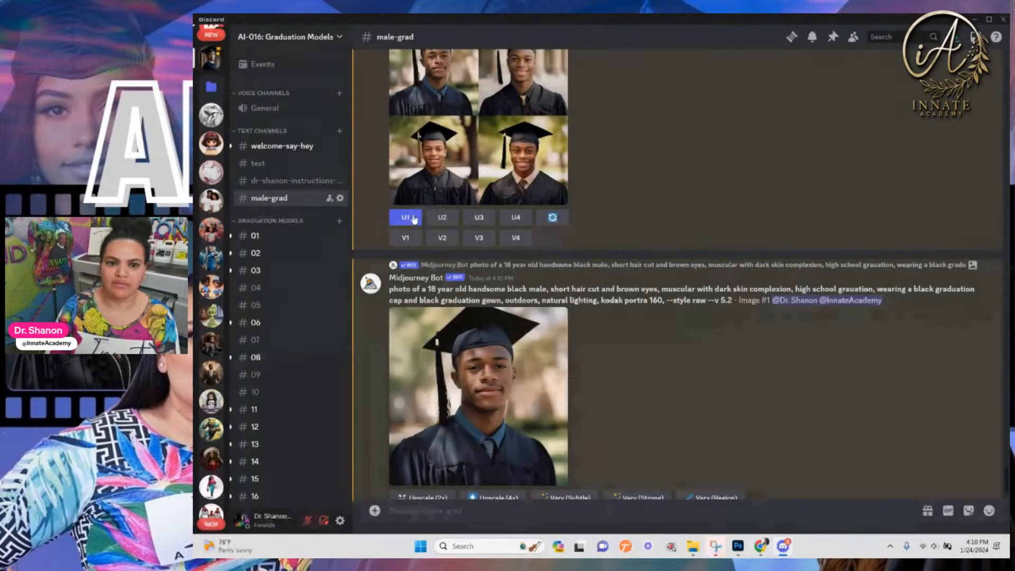
{"action": "left_click", "coordinate": [526, 220]}
{"action": "scroll", "coordinate": [517, 332], "scroll_direction": "down", "scroll_amount": 2}
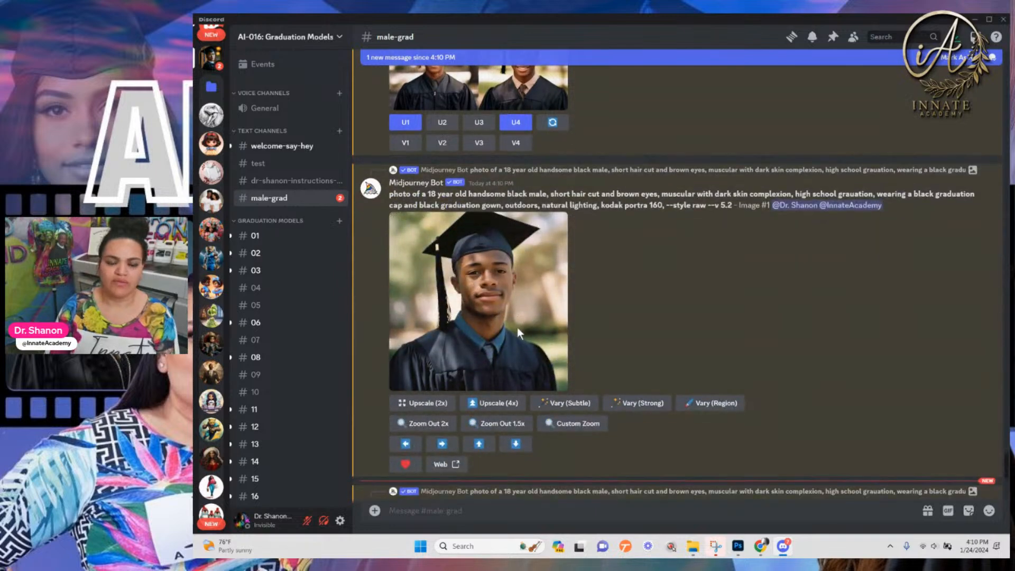
{"action": "scroll", "coordinate": [518, 328], "scroll_direction": "down", "scroll_amount": 2}
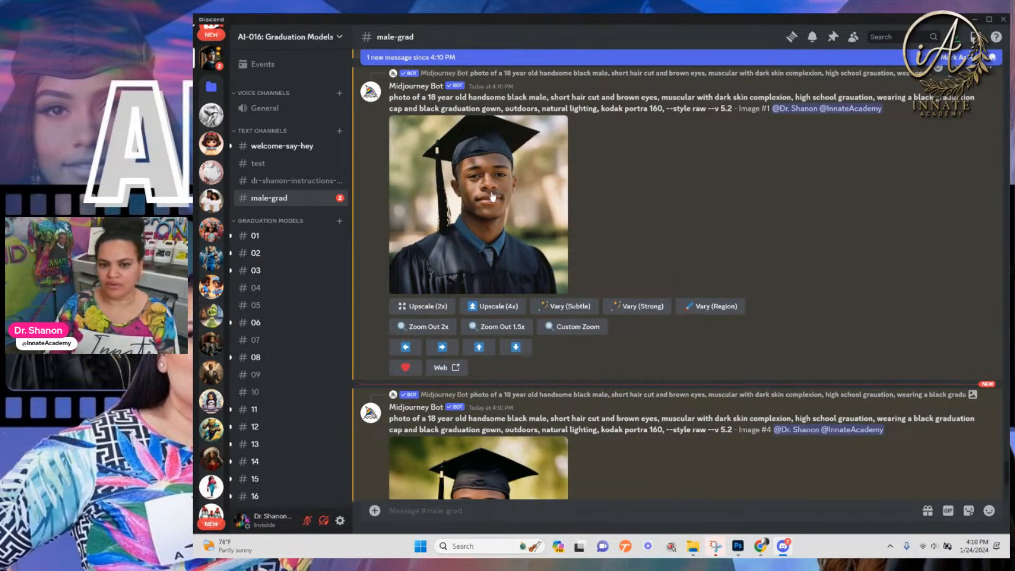
{"action": "scroll", "coordinate": [492, 197], "scroll_direction": "down", "scroll_amount": 2}
{"action": "scroll", "coordinate": [420, 144], "scroll_direction": "down", "scroll_amount": 1}
{"action": "scroll", "coordinate": [440, 161], "scroll_direction": "up", "scroll_amount": 2}
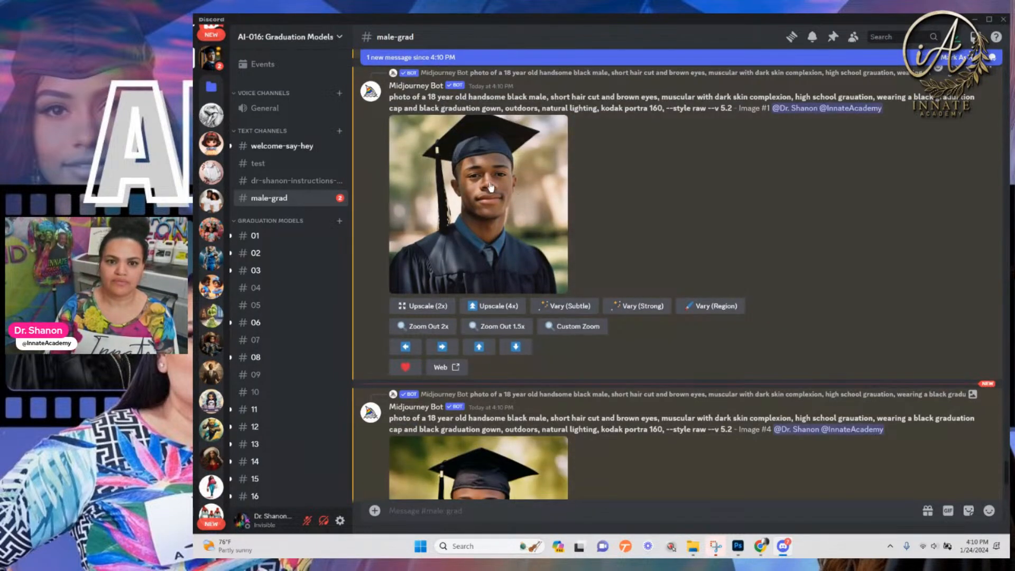
Start a region variation on the first upscaled portrait and lasso the graduate's face and neck, including the lower cap edge
{"action": "left_click", "coordinate": [710, 312]}
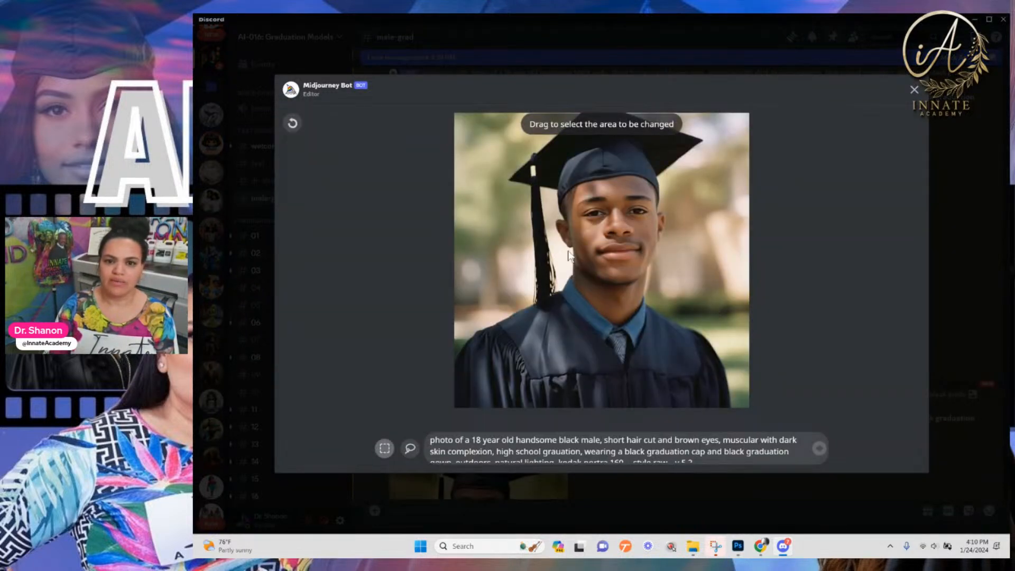
{"action": "left_click", "coordinate": [410, 449]}
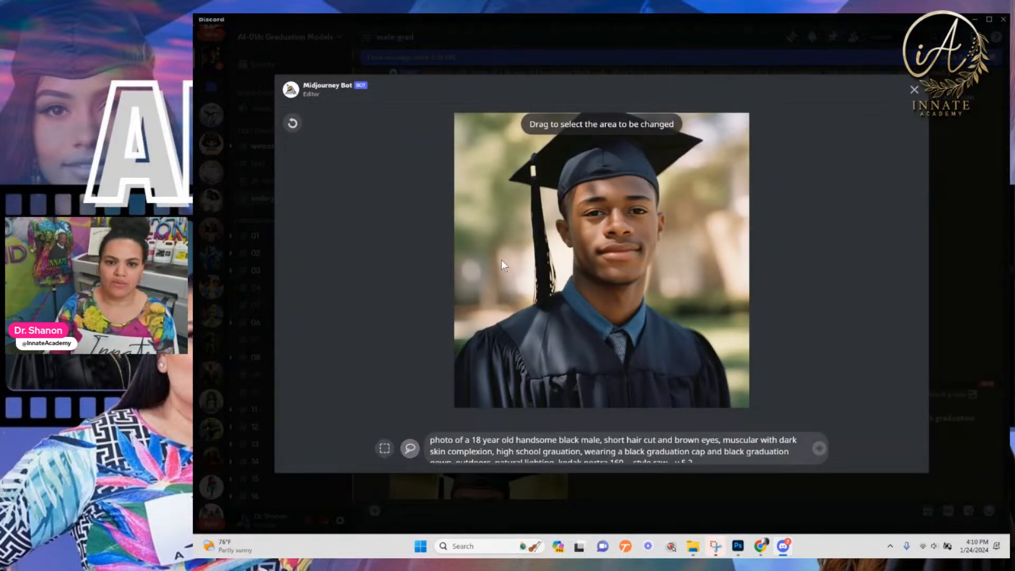
{"action": "left_click_drag", "start_coordinate": [576, 164], "coordinate": [565, 185]}
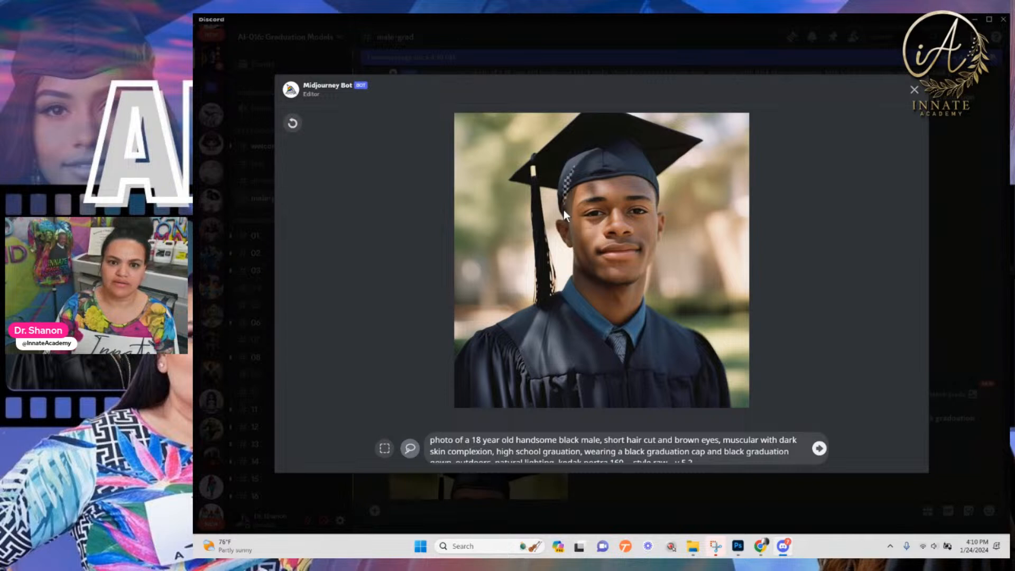
{"action": "mouse_move", "coordinate": [570, 258]}
{"action": "left_mouse_down"}
{"action": "mouse_move", "coordinate": [602, 323]}
{"action": "mouse_move", "coordinate": [632, 332]}
{"action": "mouse_move", "coordinate": [647, 319]}
{"action": "mouse_move", "coordinate": [668, 209]}
{"action": "mouse_move", "coordinate": [659, 186]}
{"action": "mouse_move", "coordinate": [621, 158]}
{"action": "left_mouse_up"}
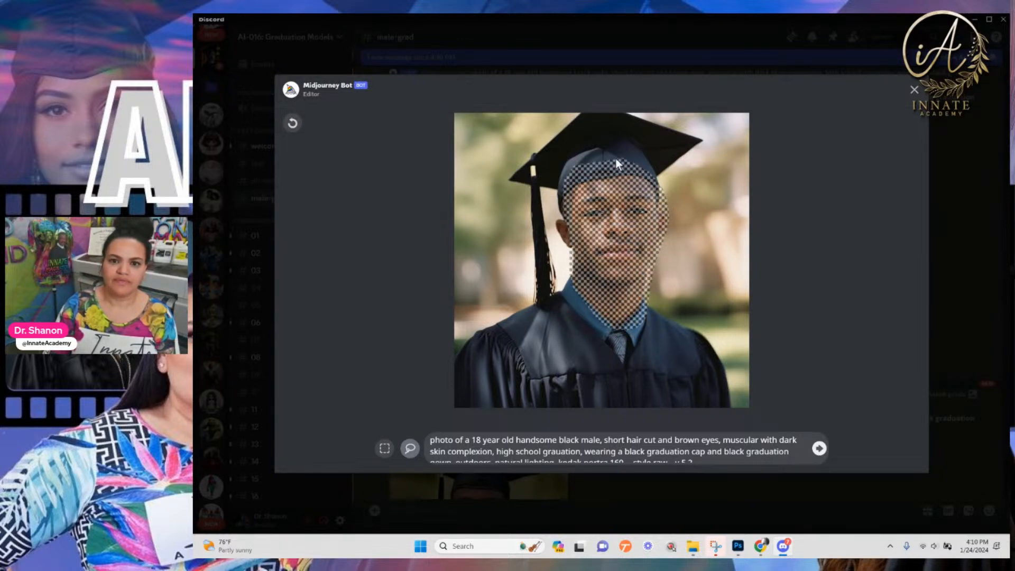
{"action": "mouse_move", "coordinate": [568, 199]}
{"action": "left_mouse_down"}
{"action": "mouse_move", "coordinate": [554, 225]}
{"action": "mouse_move", "coordinate": [577, 258]}
{"action": "left_mouse_up"}
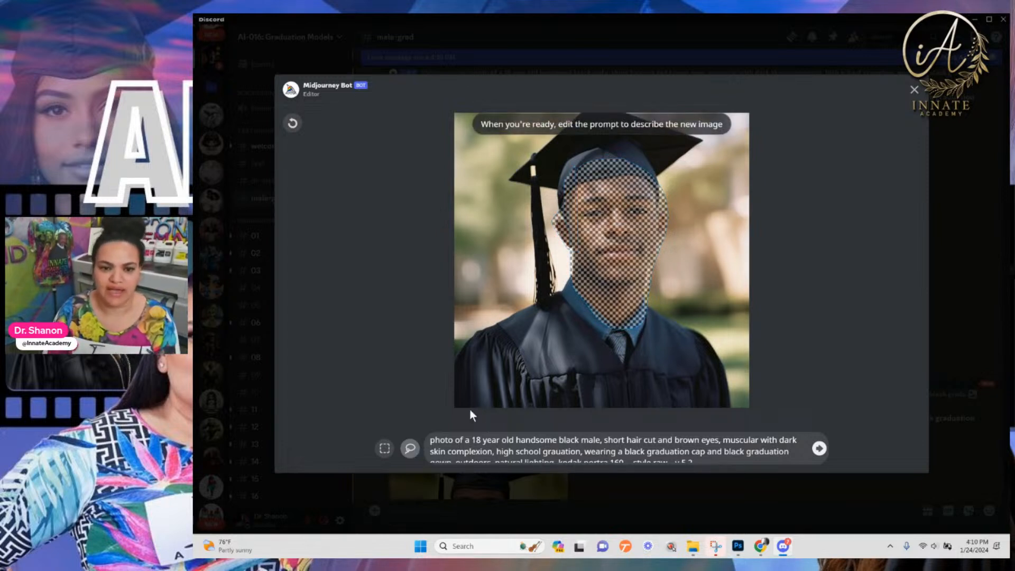
Add "--bret" at the start of the first portrait's region prompt and submit the variation
{"action": "left_click", "coordinate": [434, 443]}
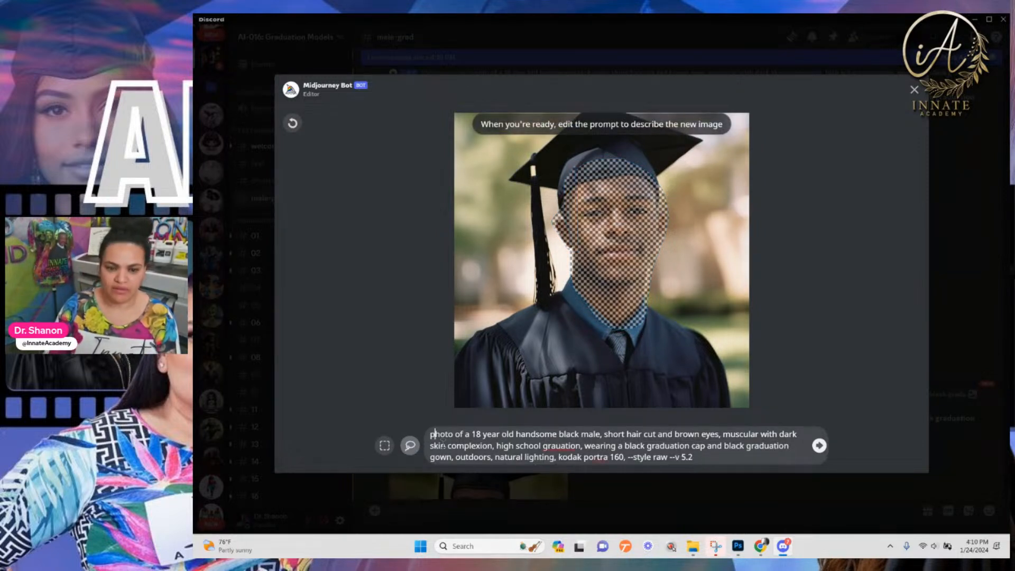
{"action": "type", "text": "--"}
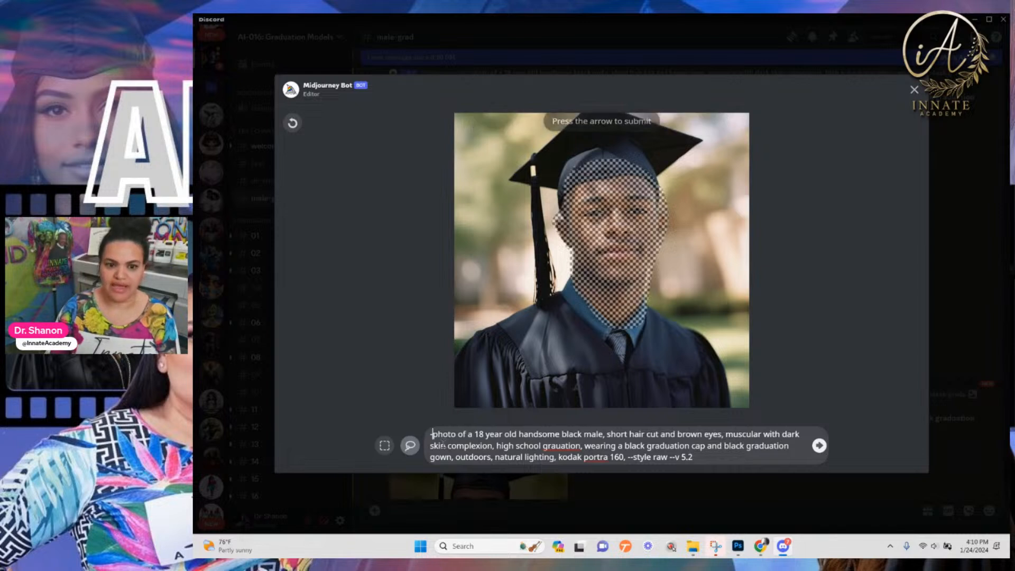
{"action": "type", "text": "bret"}
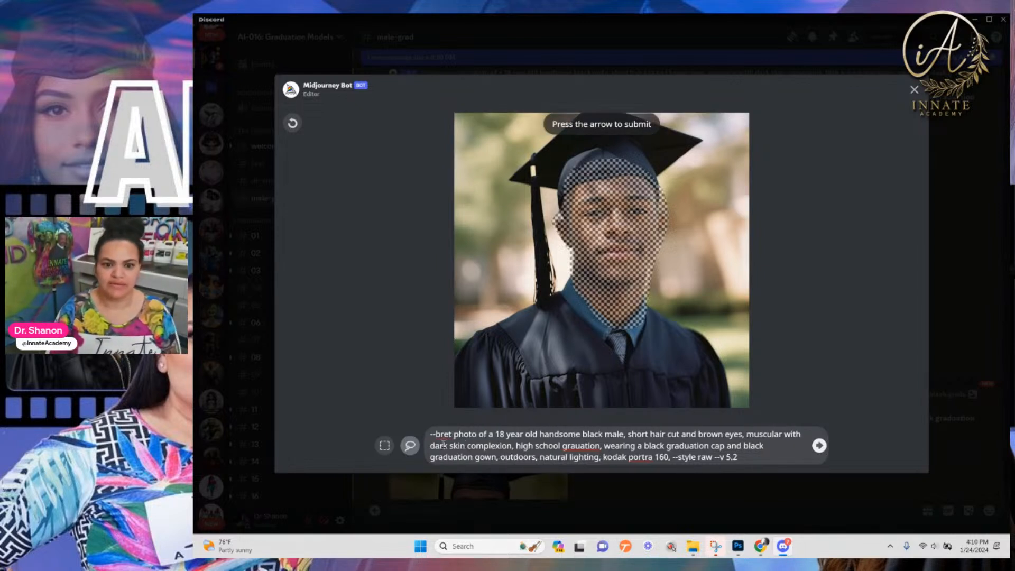
{"action": "left_click", "coordinate": [818, 449]}
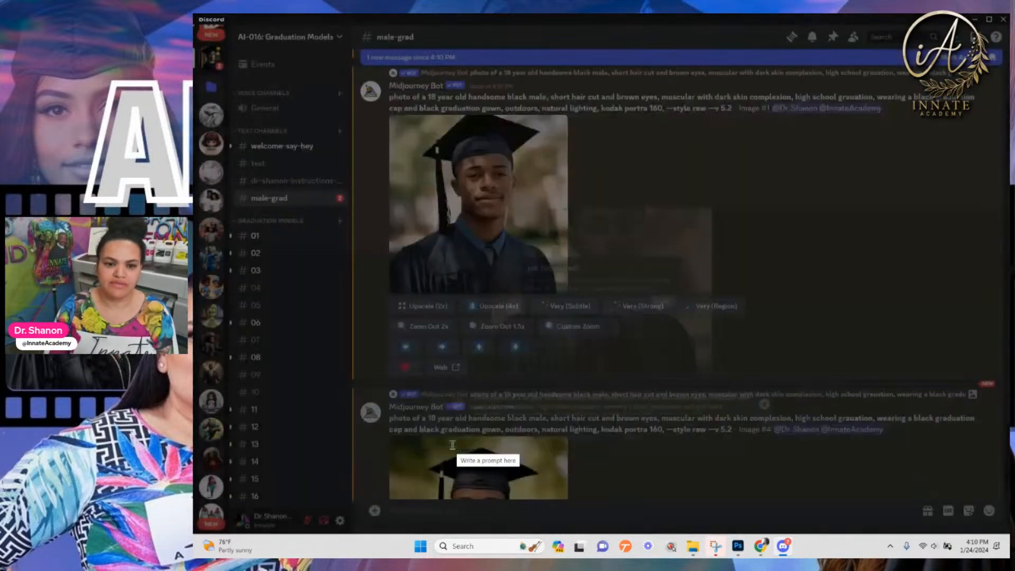
Review the bret reference photos, then start a region variation on the fourth upscaled portrait and lasso its face and neck
{"action": "scroll", "coordinate": [480, 400], "scroll_direction": "up", "scroll_amount": 10}
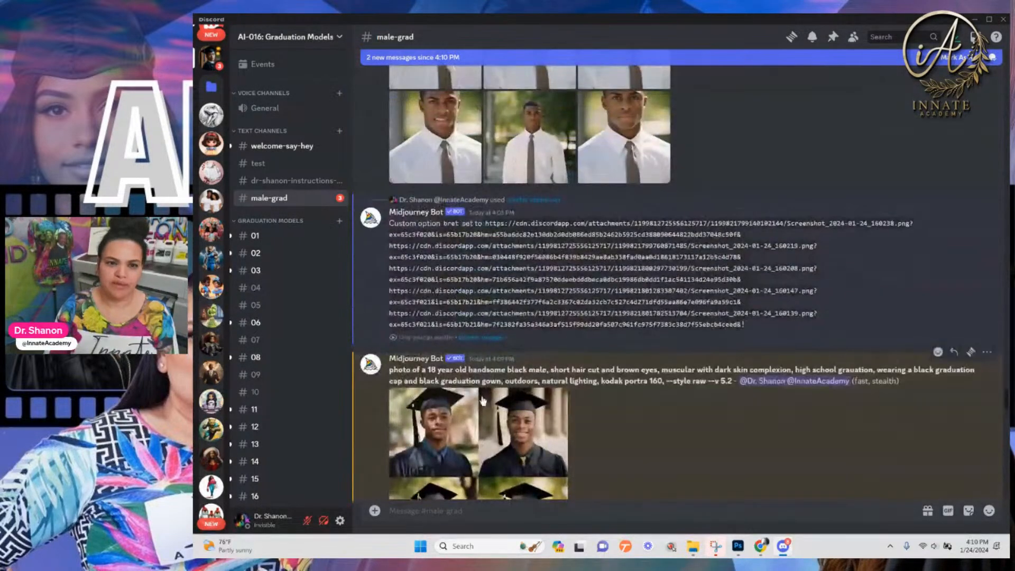
{"action": "scroll", "coordinate": [482, 401], "scroll_direction": "up", "scroll_amount": 8}
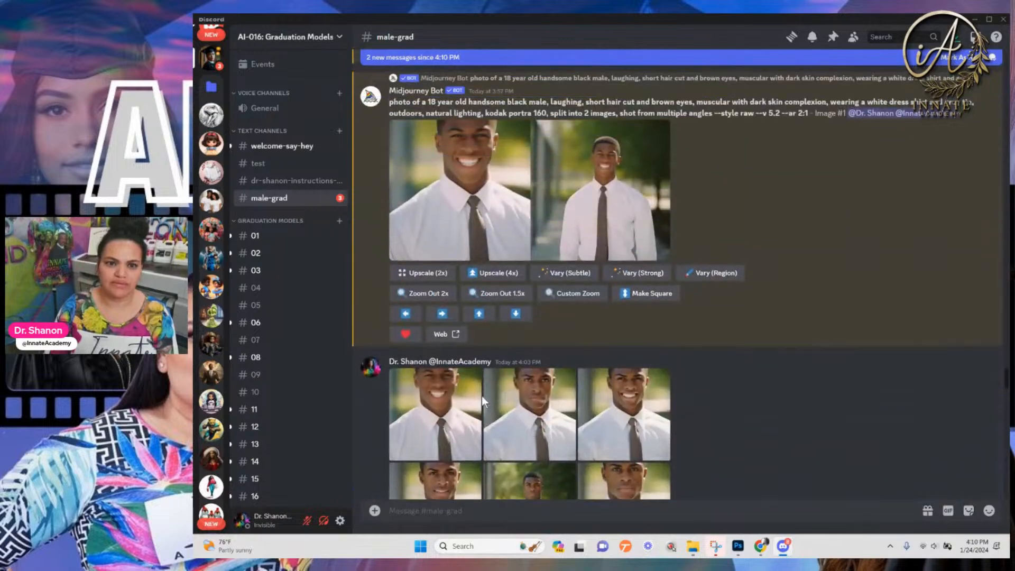
{"action": "scroll", "coordinate": [481, 395], "scroll_direction": "down", "scroll_amount": 5}
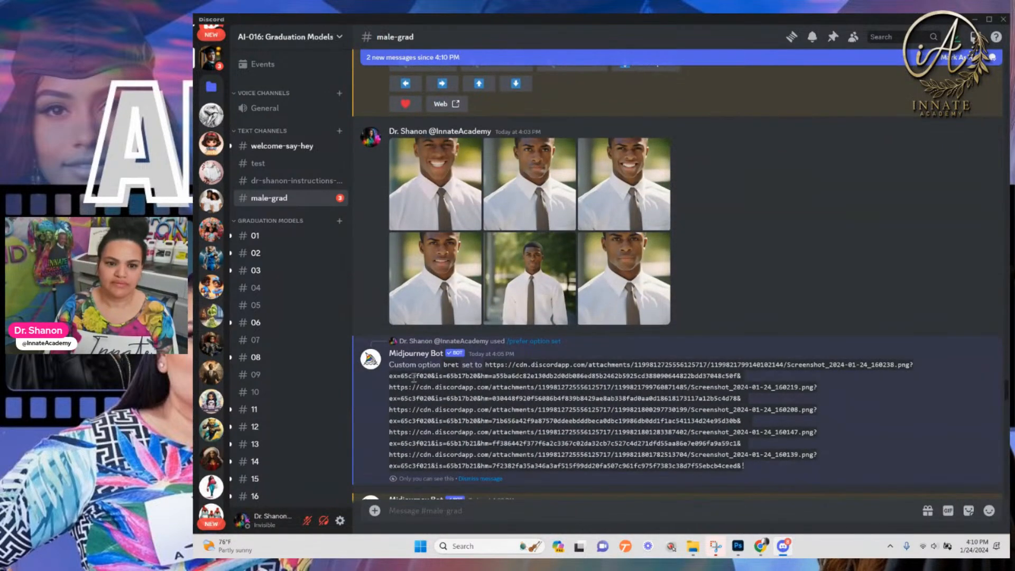
{"action": "scroll", "coordinate": [465, 370], "scroll_direction": "down", "scroll_amount": 15}
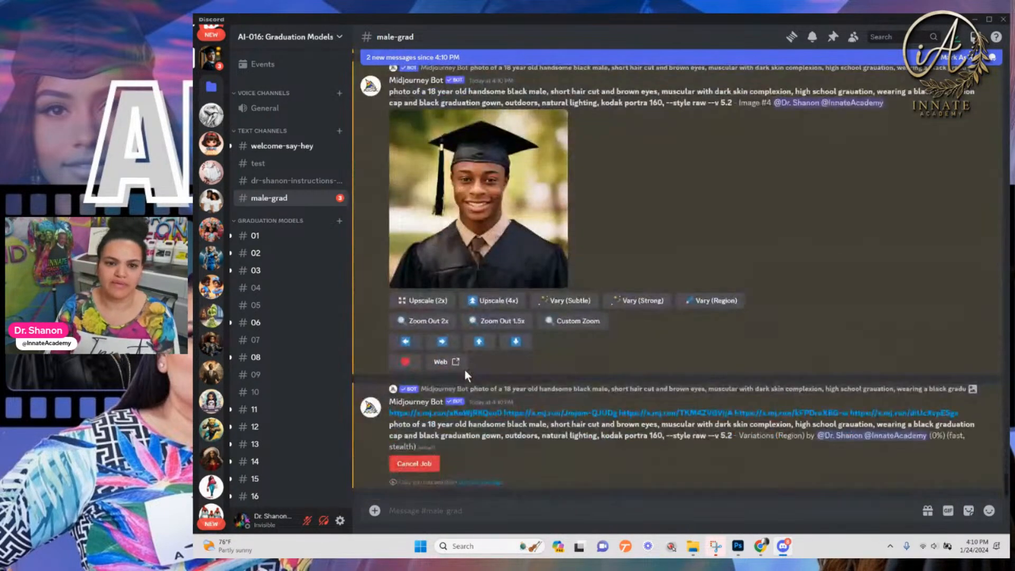
{"action": "scroll", "coordinate": [470, 344], "scroll_direction": "up", "scroll_amount": 2}
{"action": "left_click", "coordinate": [708, 396]}
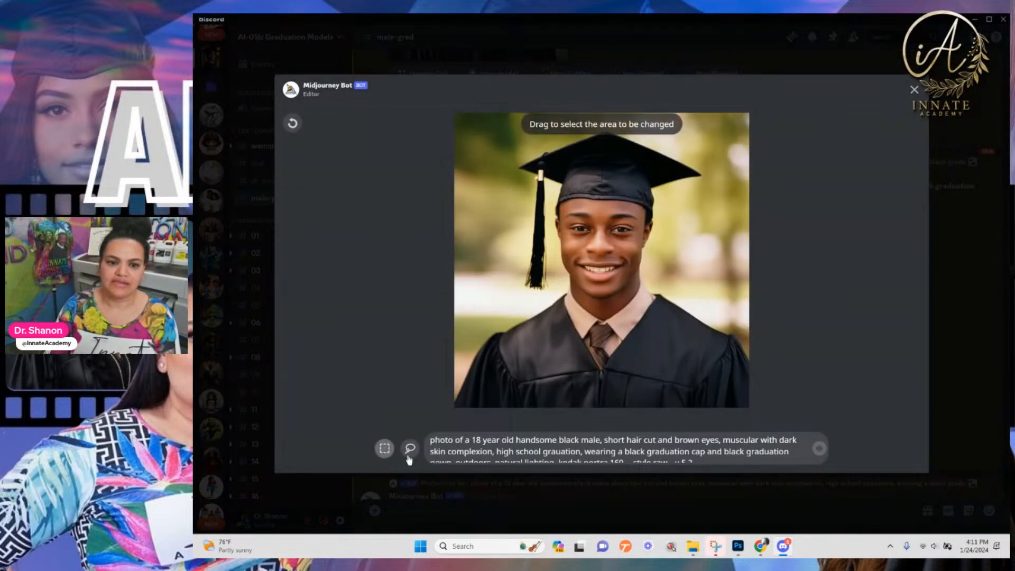
{"action": "left_click", "coordinate": [410, 450]}
{"action": "mouse_move", "coordinate": [564, 179]}
{"action": "left_mouse_down"}
{"action": "mouse_move", "coordinate": [552, 224]}
{"action": "mouse_move", "coordinate": [570, 297]}
{"action": "mouse_move", "coordinate": [600, 329]}
{"action": "mouse_move", "coordinate": [642, 320]}
{"action": "mouse_move", "coordinate": [666, 288]}
{"action": "mouse_move", "coordinate": [667, 213]}
{"action": "mouse_move", "coordinate": [654, 196]}
{"action": "mouse_move", "coordinate": [586, 186]}
{"action": "left_mouse_up"}
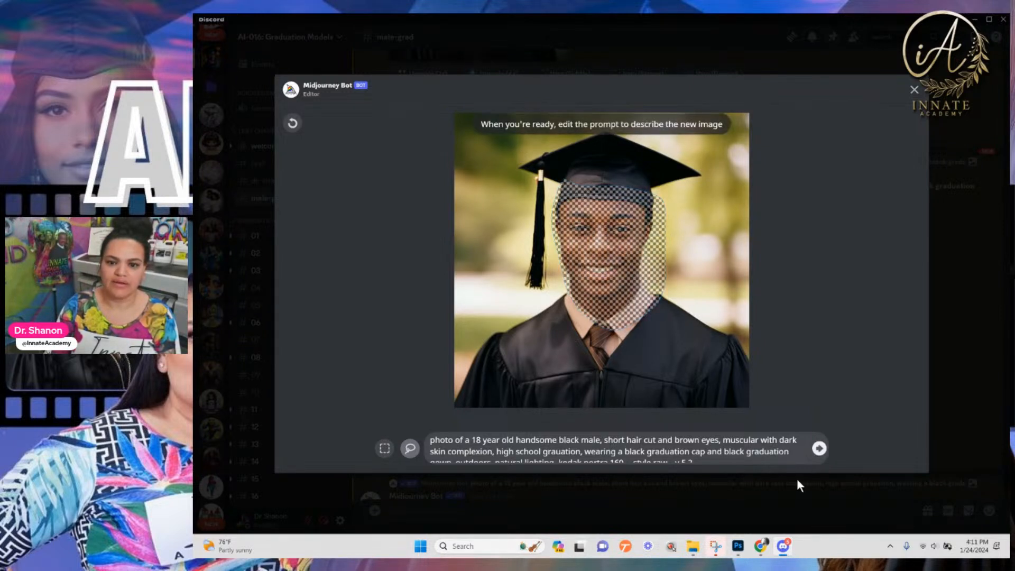
Add "--bret," at the start of the fourth portrait's region prompt and try to submit the variation
{"action": "left_click", "coordinate": [440, 441]}
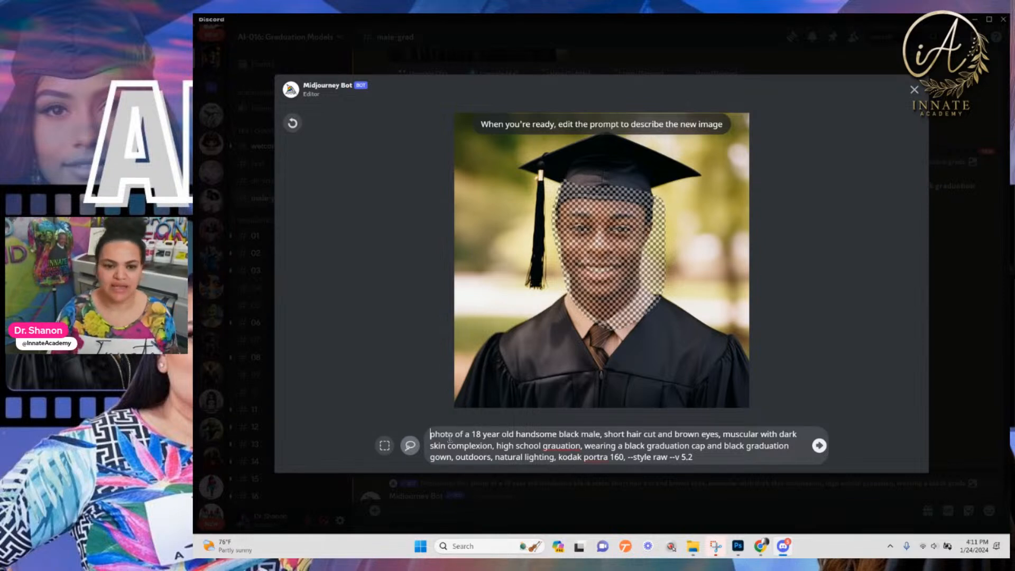
{"action": "type", "text": "--"}
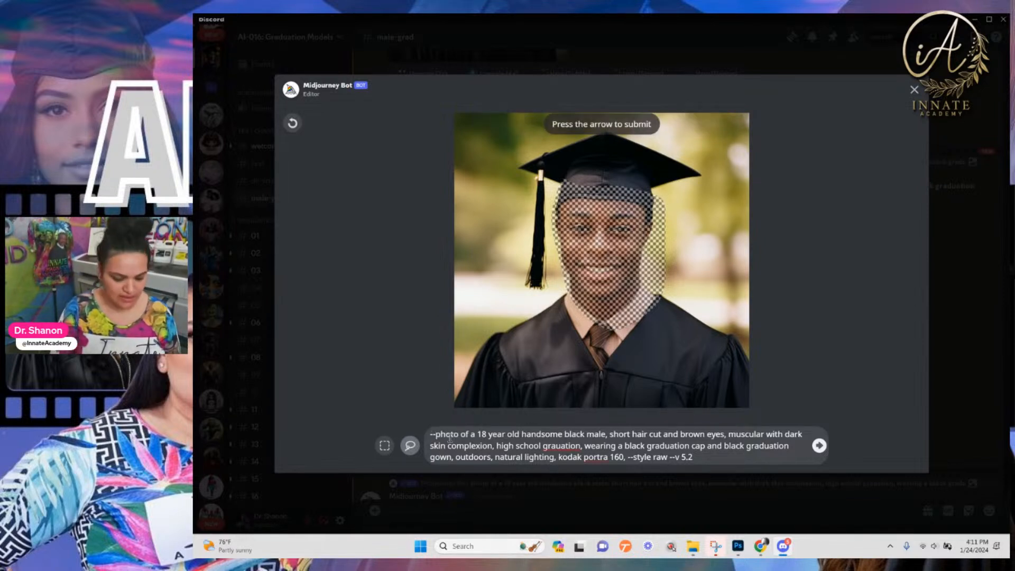
{"action": "type", "text": "brer"}
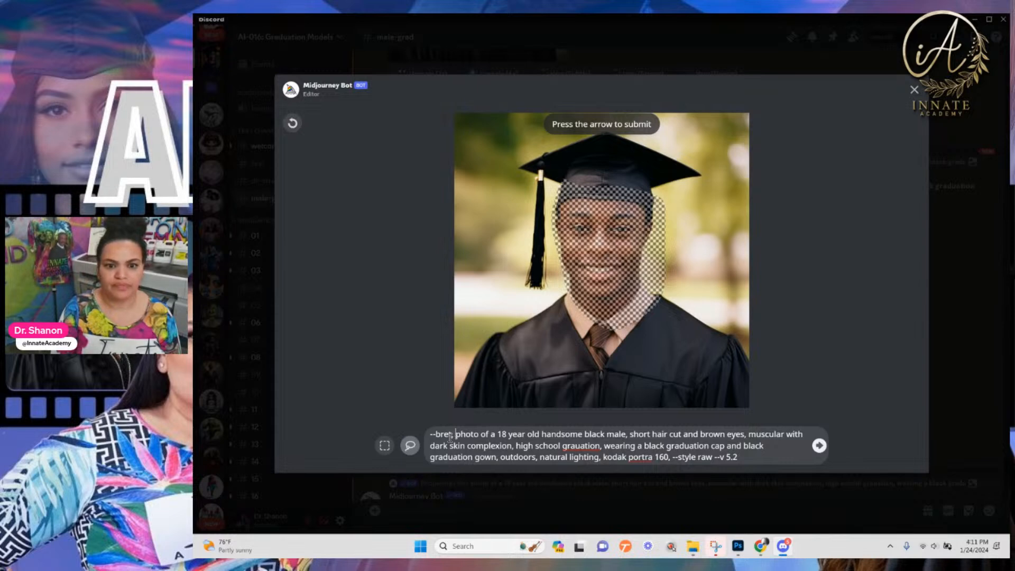
{"action": "left_click", "coordinate": [819, 448]}
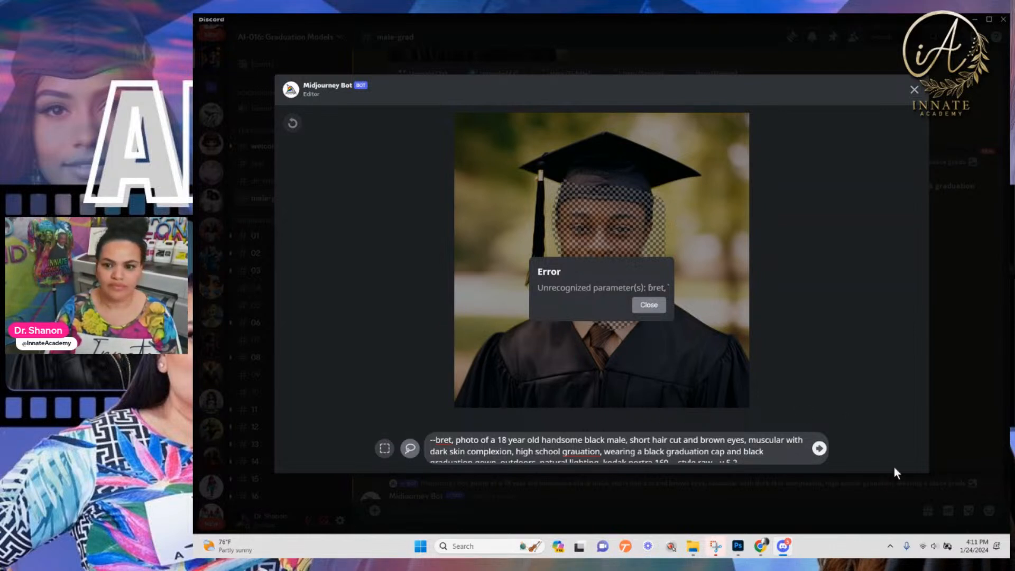
{"action": "left_click", "coordinate": [821, 449]}
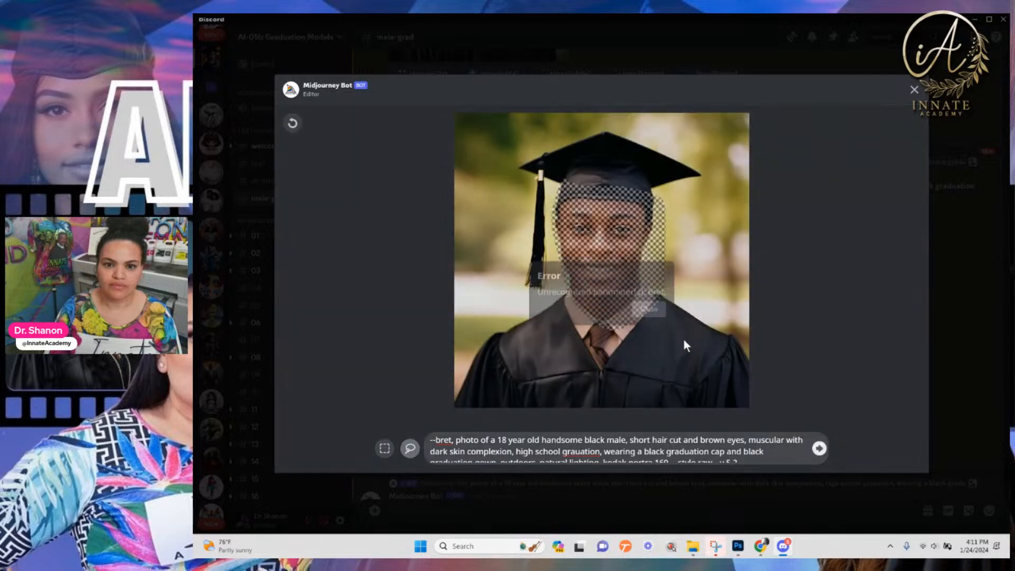
Remove the comma after "--bret" in the region prompt and resubmit the variation
{"action": "left_click", "coordinate": [470, 442]}
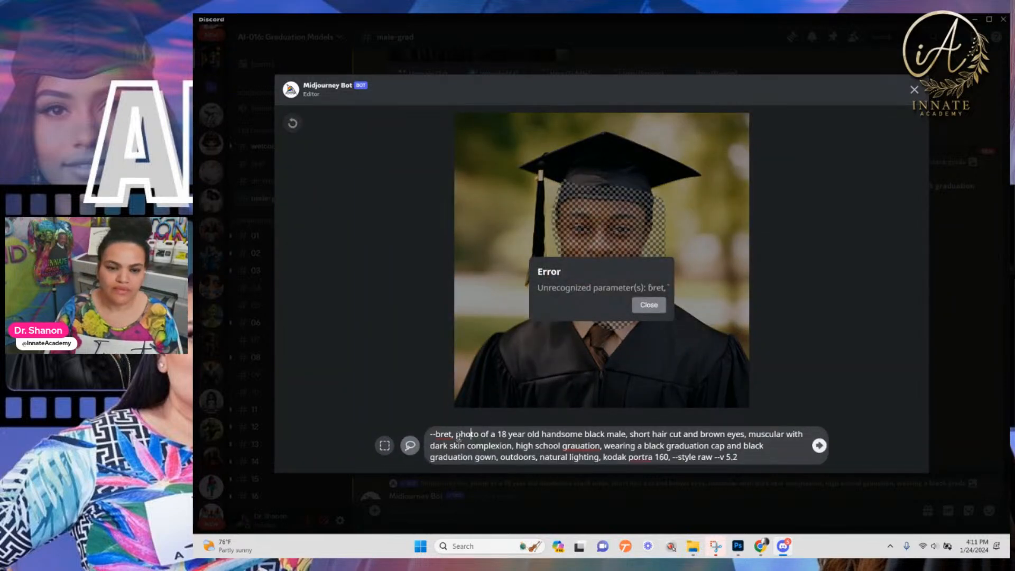
{"action": "key", "text": "BackSpace"}
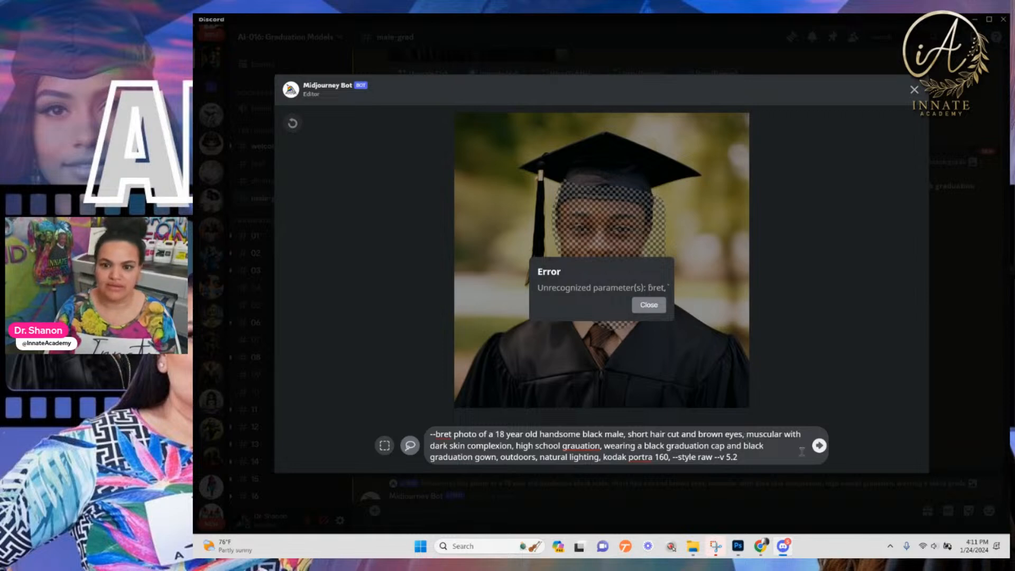
{"action": "left_click", "coordinate": [819, 446]}
{"action": "left_click", "coordinate": [652, 310]}
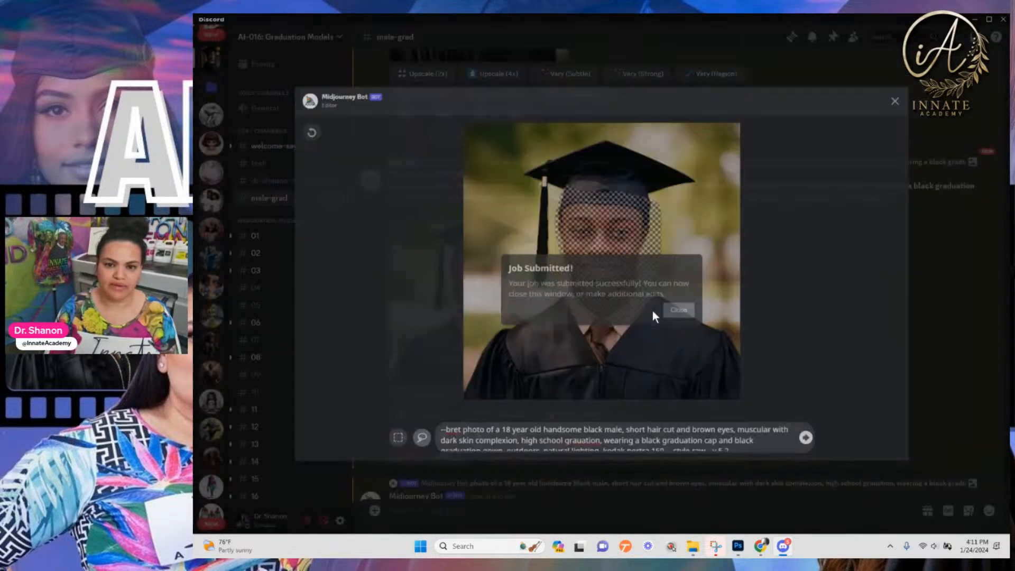
Check the progress of both region variation jobs and look over the grid made from the first portrait
{"action": "scroll", "coordinate": [507, 375], "scroll_direction": "down", "scroll_amount": 14}
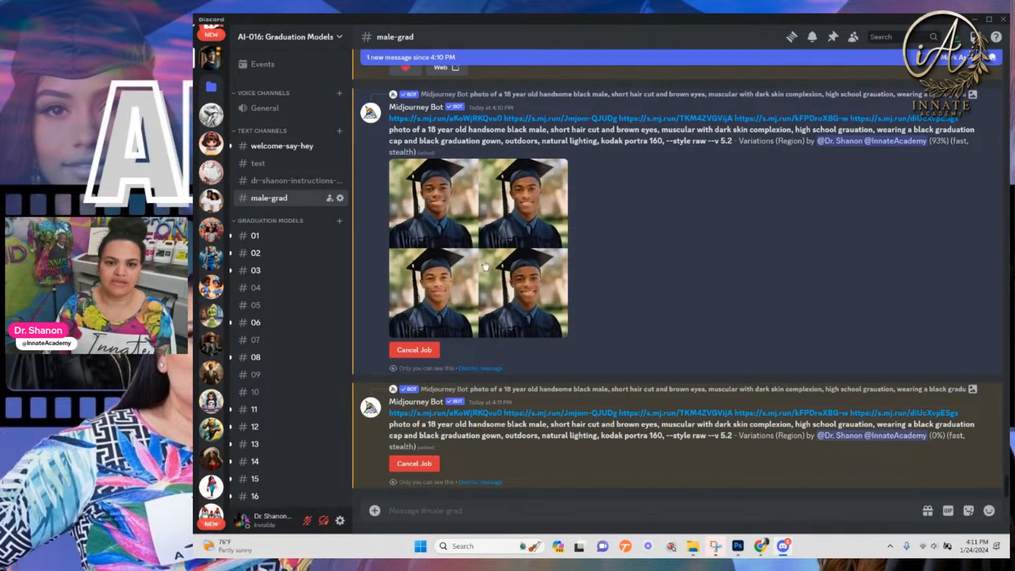
{"action": "scroll", "coordinate": [462, 297], "scroll_direction": "up", "scroll_amount": 1}
{"action": "scroll", "coordinate": [473, 292], "scroll_direction": "up", "scroll_amount": 4}
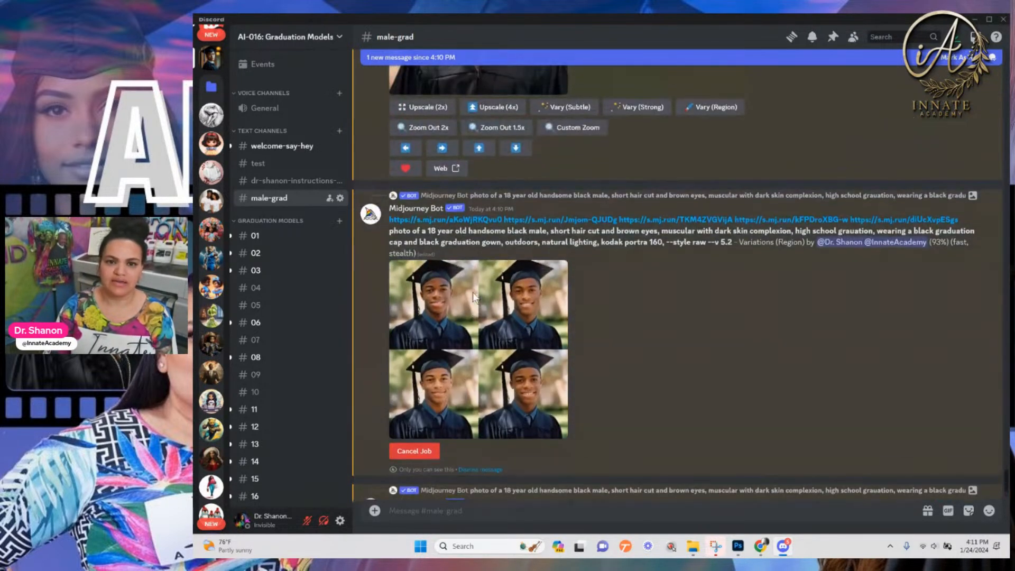
{"action": "scroll", "coordinate": [473, 292], "scroll_direction": "down", "scroll_amount": 4}
{"action": "scroll", "coordinate": [473, 292], "scroll_direction": "down", "scroll_amount": 2}
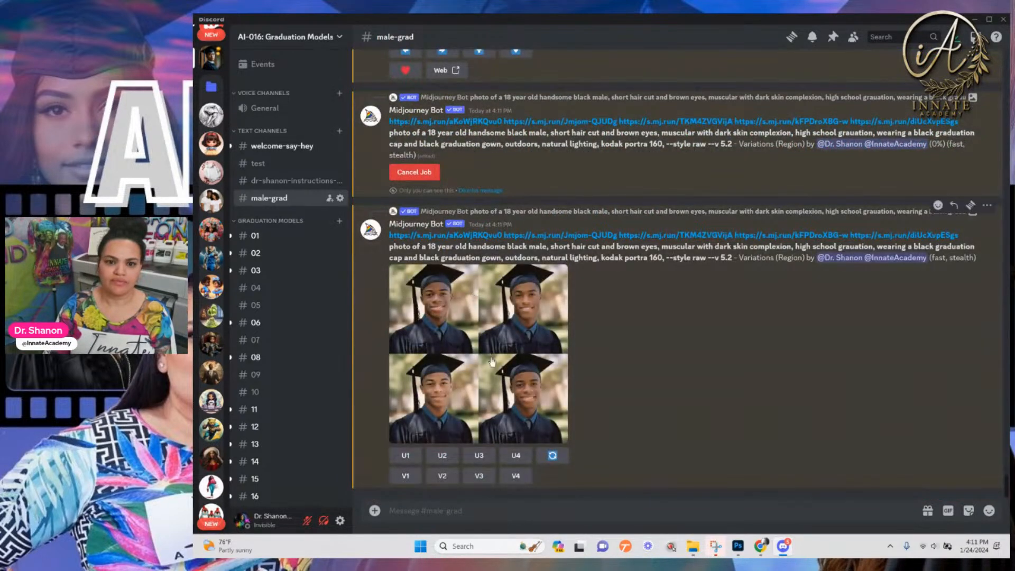
{"action": "scroll", "coordinate": [519, 391], "scroll_direction": "up", "scroll_amount": 2}
{"action": "scroll", "coordinate": [520, 391], "scroll_direction": "down", "scroll_amount": 2}
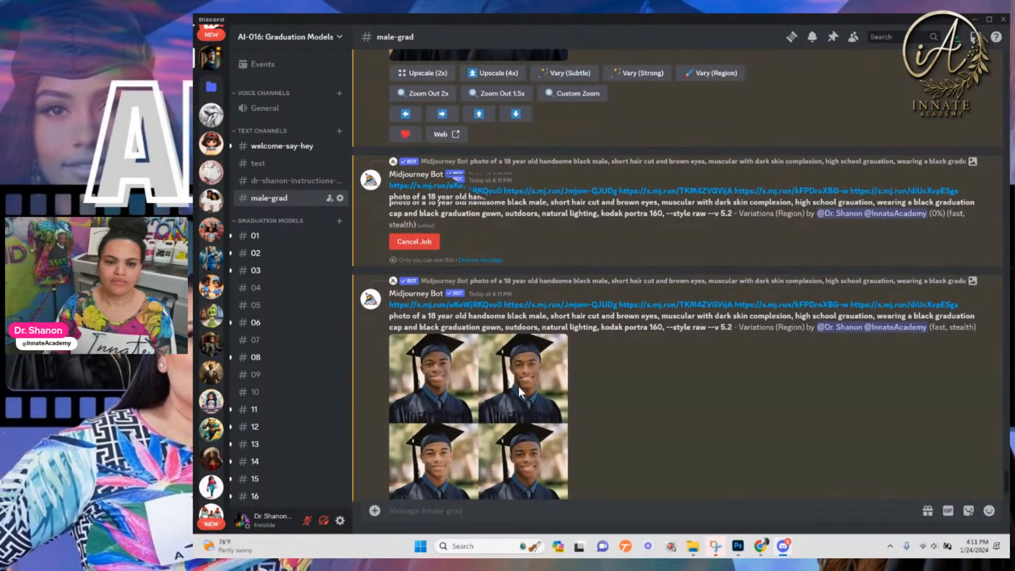
Preview the first portrait's region variation grid enlarged and compare the faces of its four images
{"action": "left_click", "coordinate": [520, 391]}
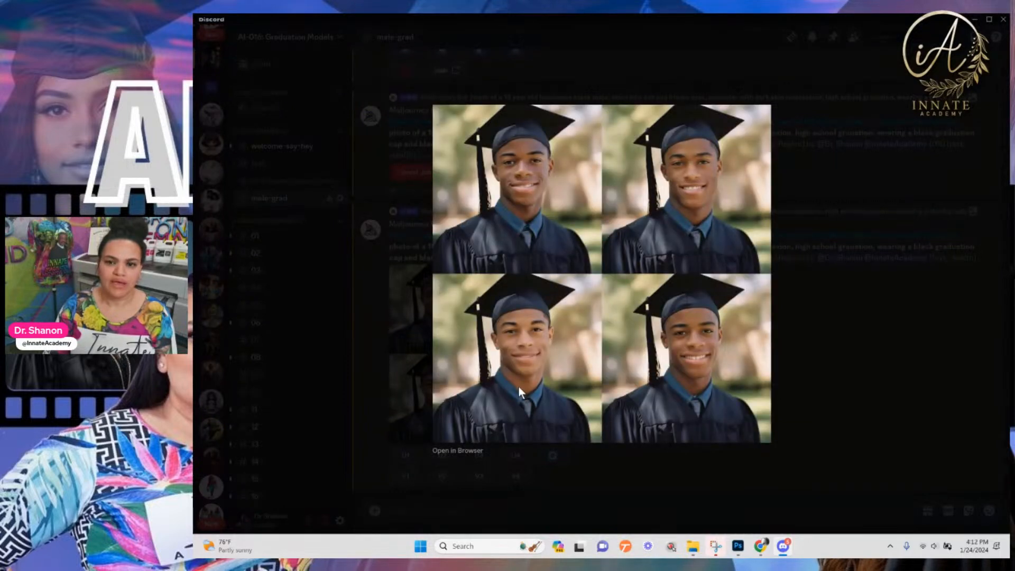
{"action": "left_click", "coordinate": [790, 377]}
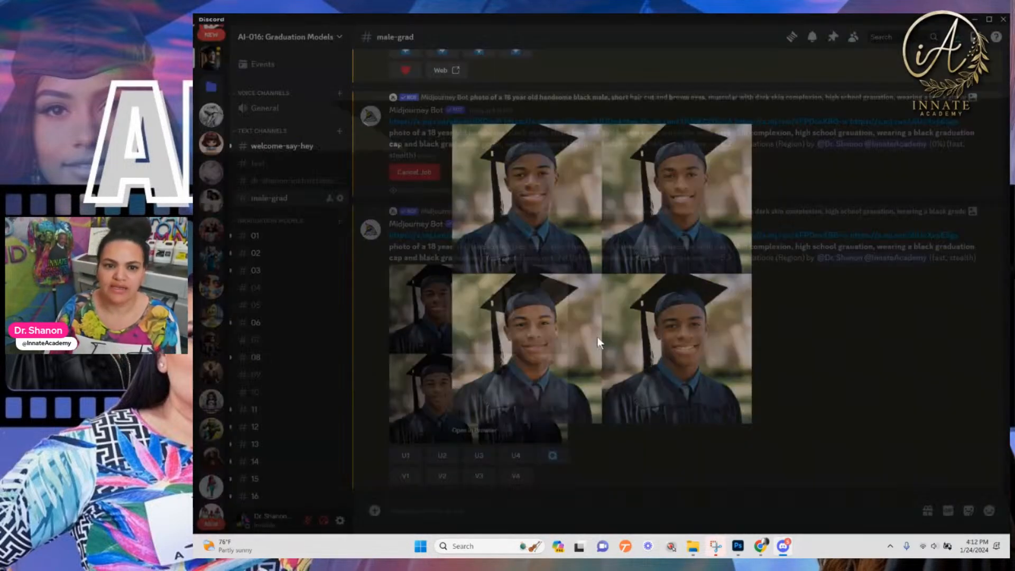
{"action": "scroll", "coordinate": [511, 365], "scroll_direction": "up", "scroll_amount": 2}
{"action": "scroll", "coordinate": [511, 365], "scroll_direction": "up", "scroll_amount": 1}
{"action": "scroll", "coordinate": [510, 361], "scroll_direction": "down", "scroll_amount": 3}
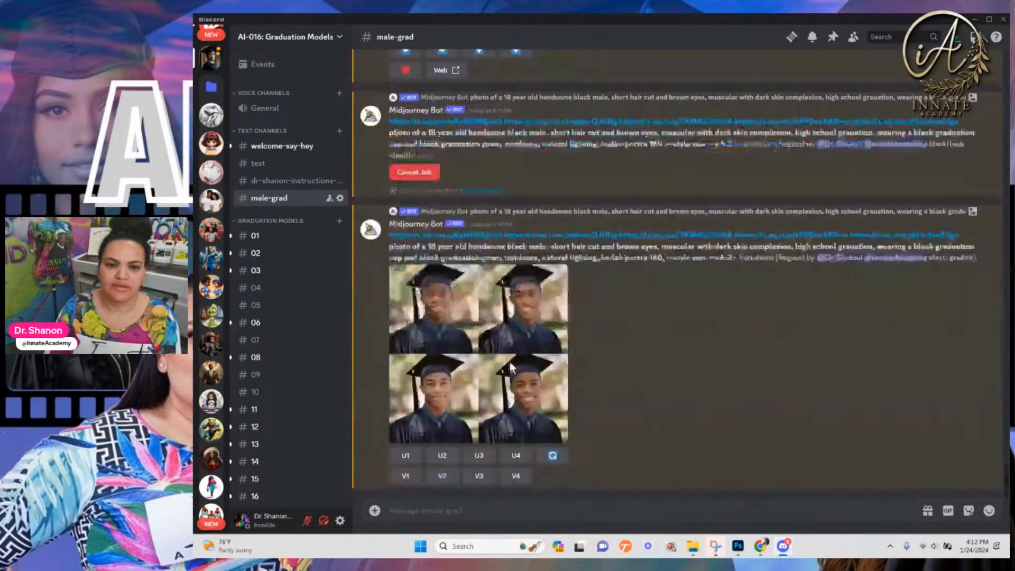
{"action": "left_click", "coordinate": [510, 360]}
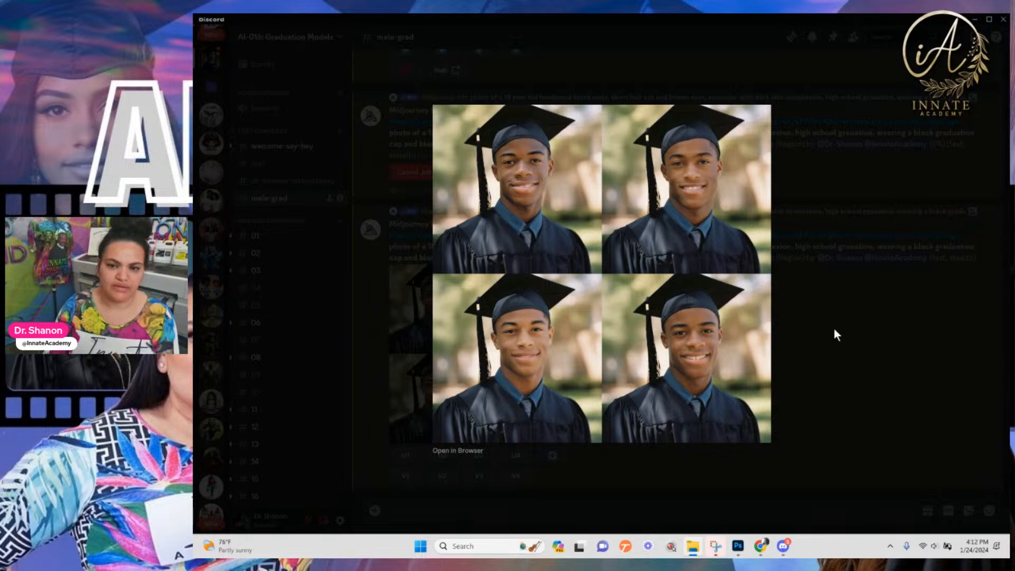
{"action": "left_click", "coordinate": [827, 415]}
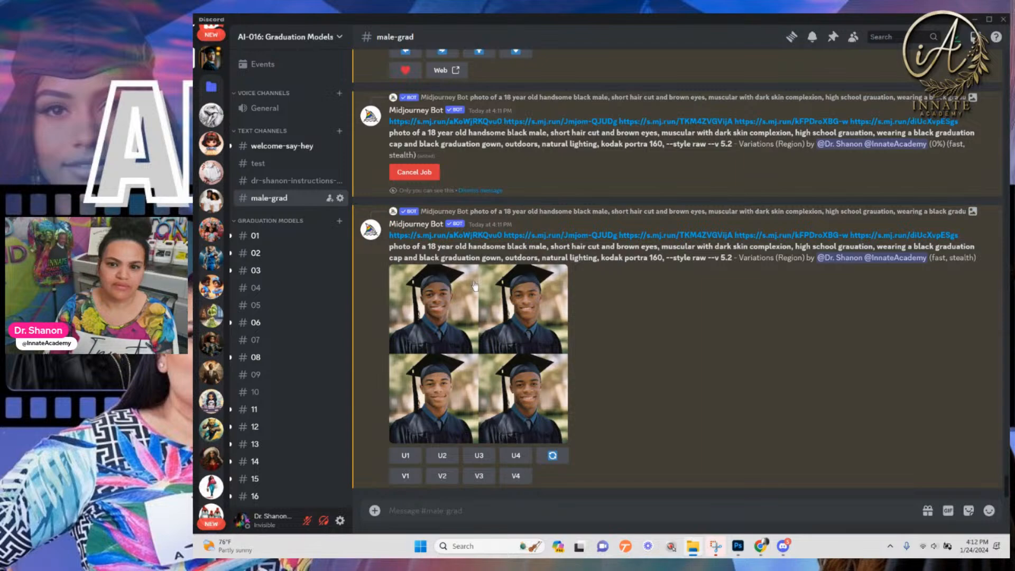
Rerun the first portrait's region variation job and look back at the two original upscaled portraits
{"action": "left_click", "coordinate": [552, 457]}
{"action": "scroll", "coordinate": [487, 265], "scroll_direction": "up", "scroll_amount": 5}
{"action": "scroll", "coordinate": [486, 264], "scroll_direction": "up", "scroll_amount": 2}
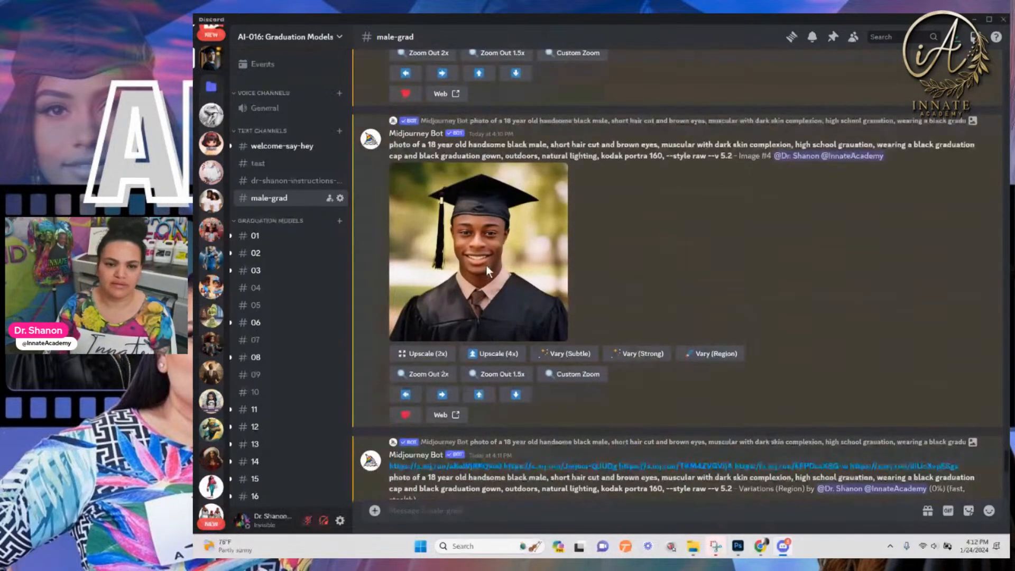
{"action": "scroll", "coordinate": [539, 263], "scroll_direction": "down", "scroll_amount": 3}
{"action": "scroll", "coordinate": [538, 262], "scroll_direction": "down", "scroll_amount": 6}
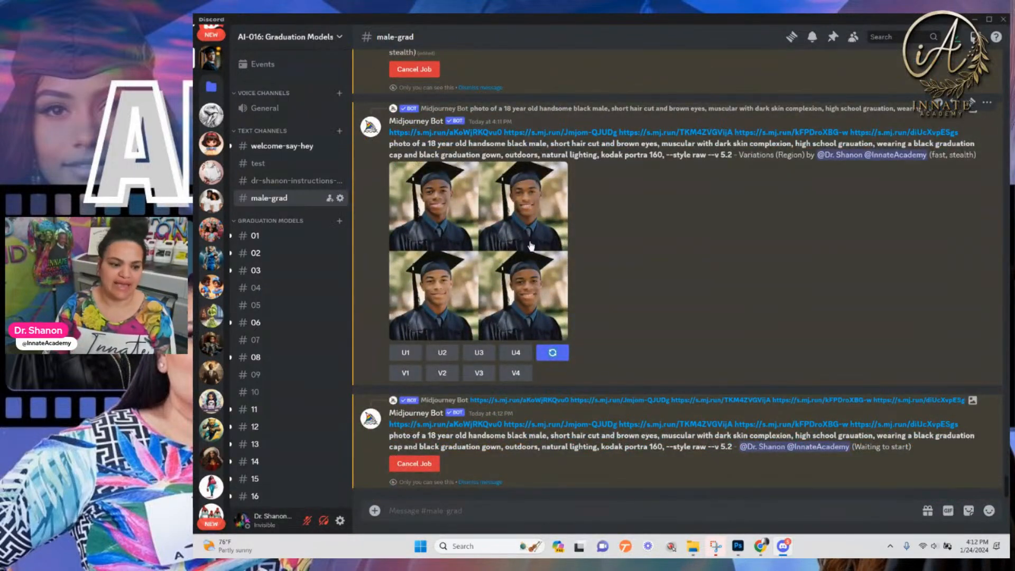
{"action": "scroll", "coordinate": [520, 294], "scroll_direction": "up", "scroll_amount": 10}
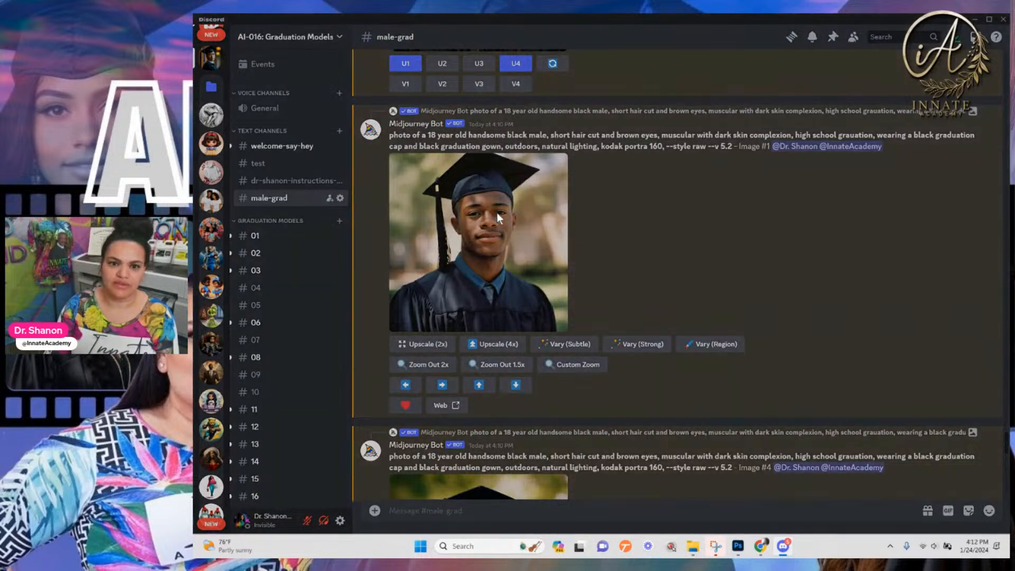
Preview the first upscaled portrait enlarged, and check the progress of the region variation jobs and the rerun
{"action": "left_click", "coordinate": [497, 216]}
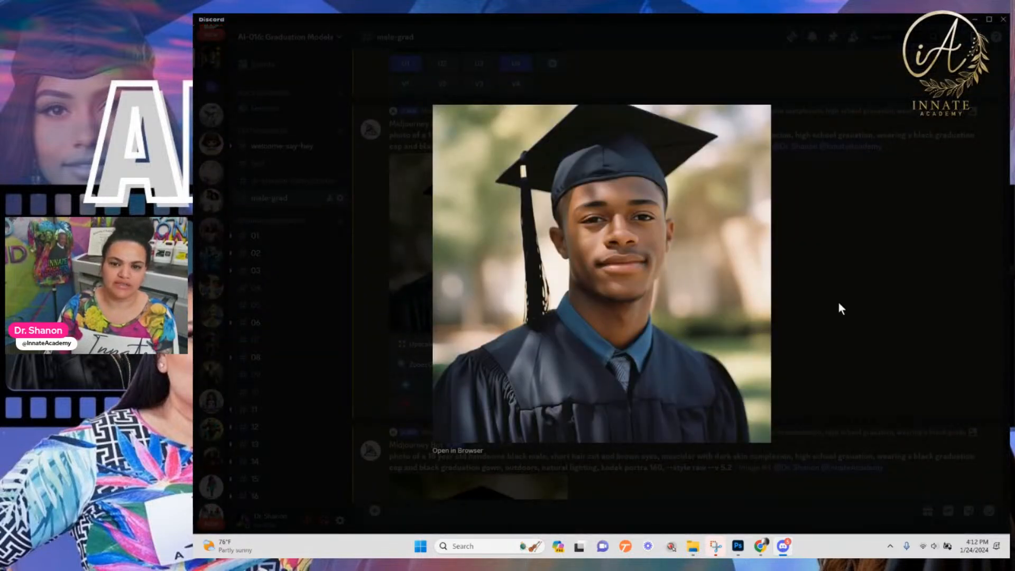
{"action": "left_click", "coordinate": [840, 304]}
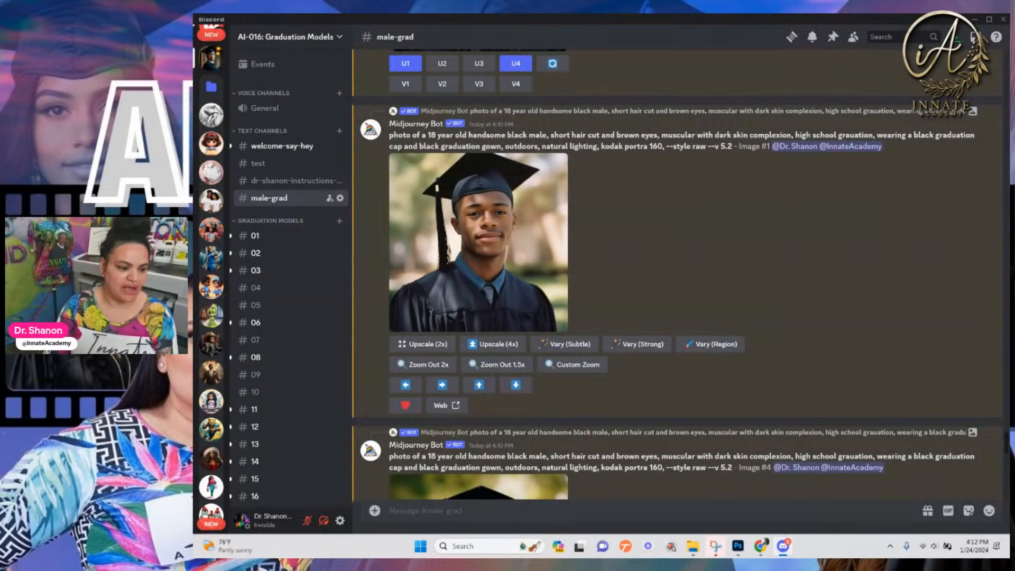
{"action": "scroll", "coordinate": [528, 291], "scroll_direction": "down", "scroll_amount": 5}
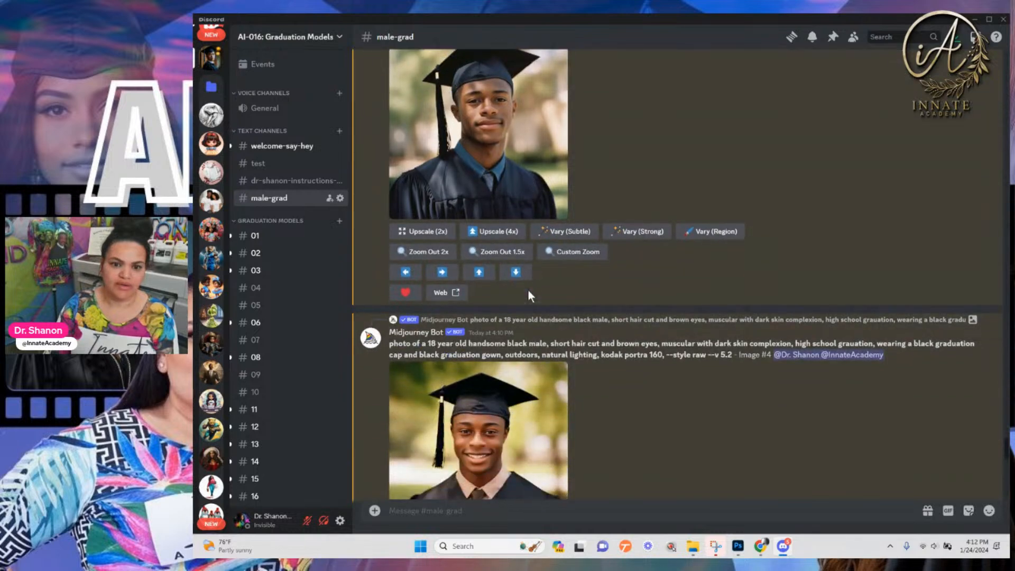
{"action": "scroll", "coordinate": [528, 291], "scroll_direction": "down", "scroll_amount": 2}
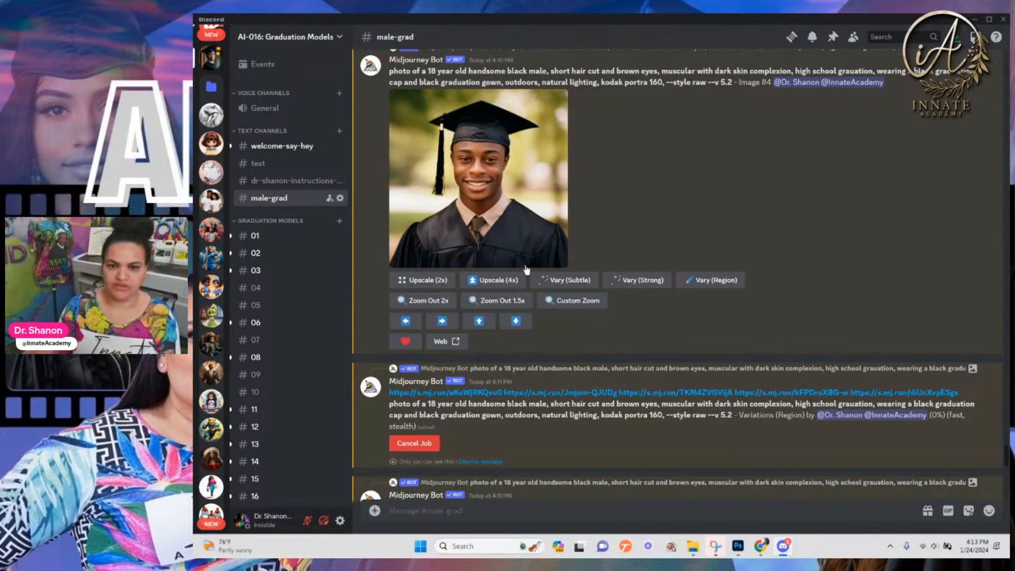
{"action": "scroll", "coordinate": [580, 290], "scroll_direction": "down", "scroll_amount": 6}
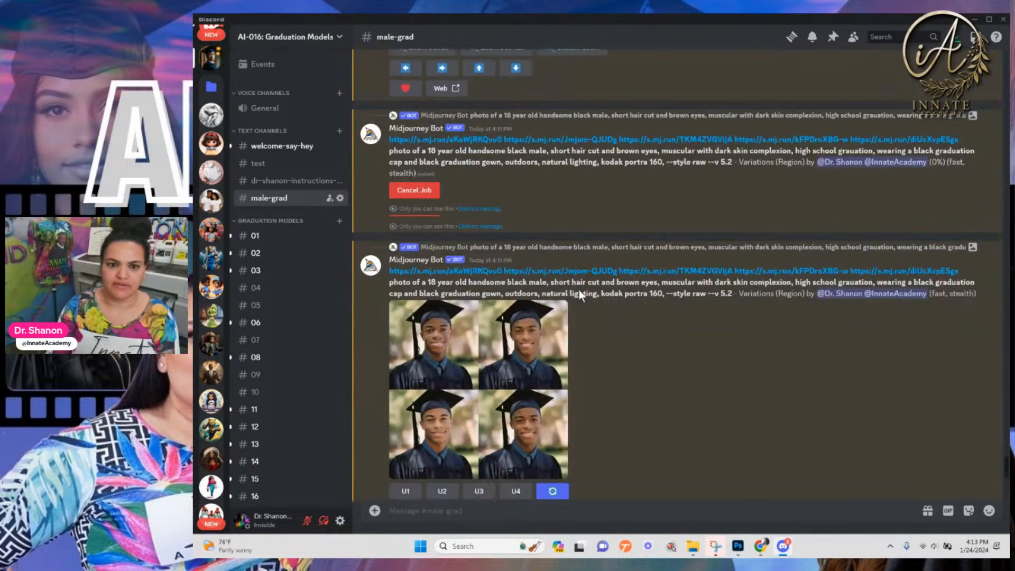
{"action": "scroll", "coordinate": [579, 296], "scroll_direction": "down", "scroll_amount": 5}
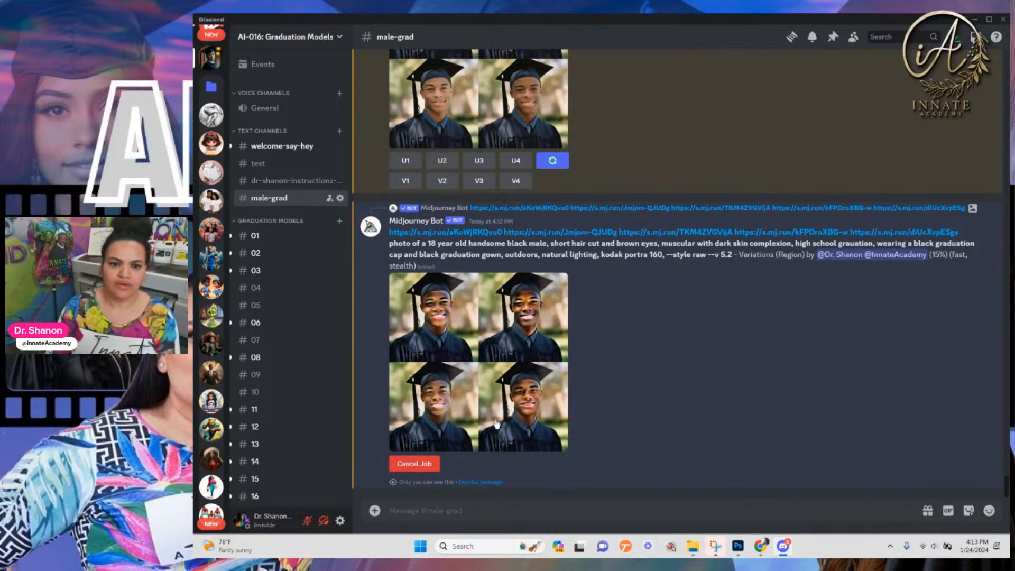
Copy the prompt text of the upscaled Image #4 portrait through "--v 5.2" and paste it into a new /imagine command
{"action": "scroll", "coordinate": [487, 448], "scroll_direction": "up", "scroll_amount": 10}
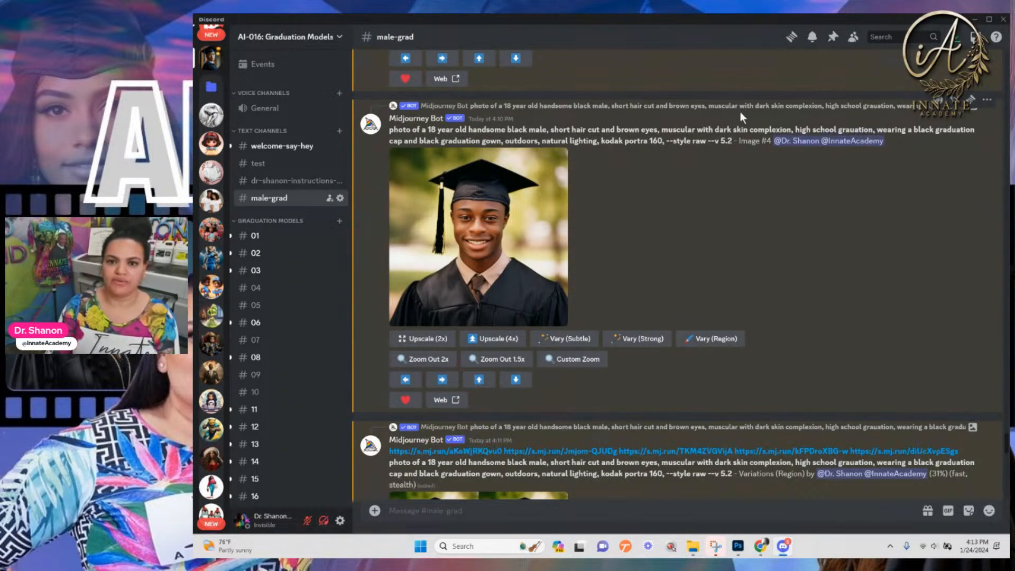
{"action": "left_click_drag", "start_coordinate": [730, 140], "coordinate": [389, 133]}
{"action": "key", "text": "ctrl+c"}
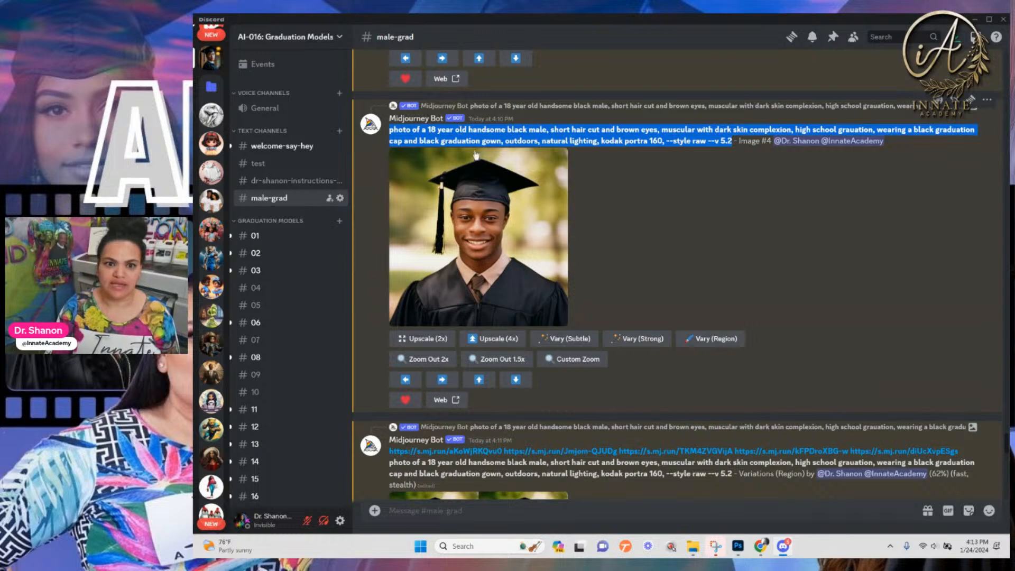
{"action": "scroll", "coordinate": [542, 377], "scroll_direction": "down", "scroll_amount": 1}
{"action": "left_click", "coordinate": [519, 521]}
{"action": "type", "text": "/i"}
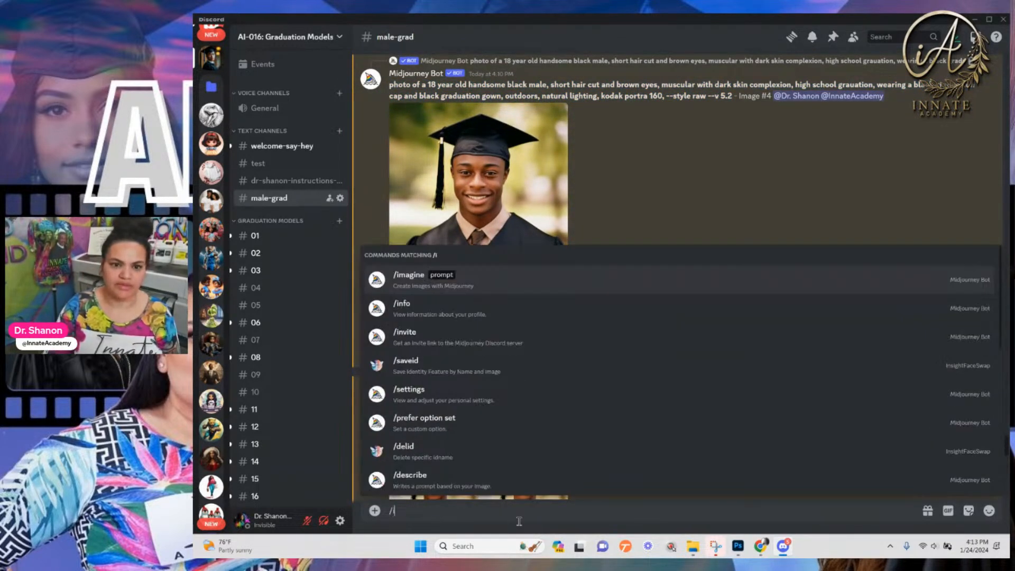
{"action": "left_click", "coordinate": [477, 281]}
{"action": "key", "text": "ctrl+v"}
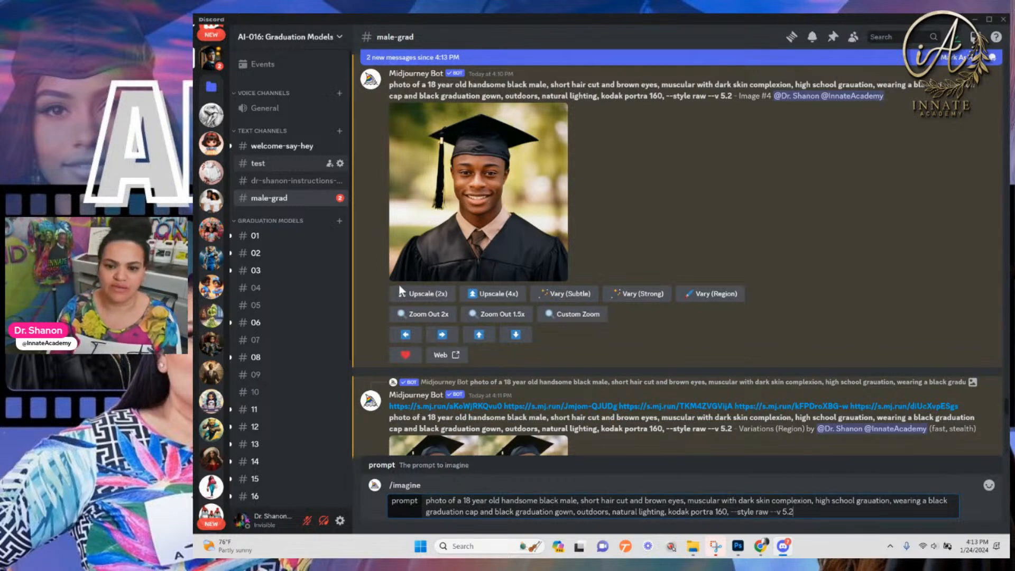
Correct the misspelled "grauation" to "graduation" in the new imagine prompt
{"action": "left_click", "coordinate": [689, 502]}
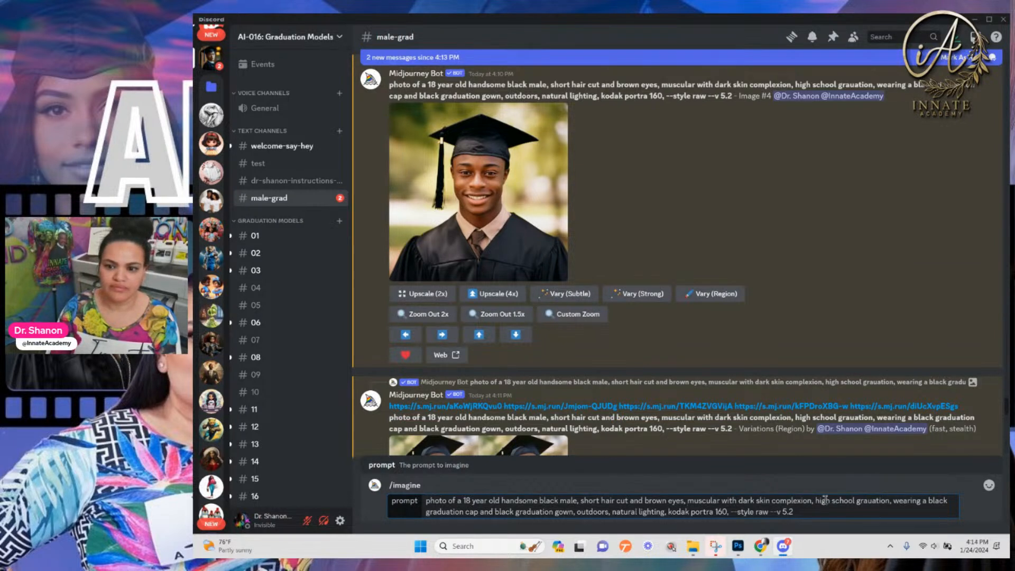
{"action": "type", "text": "d"}
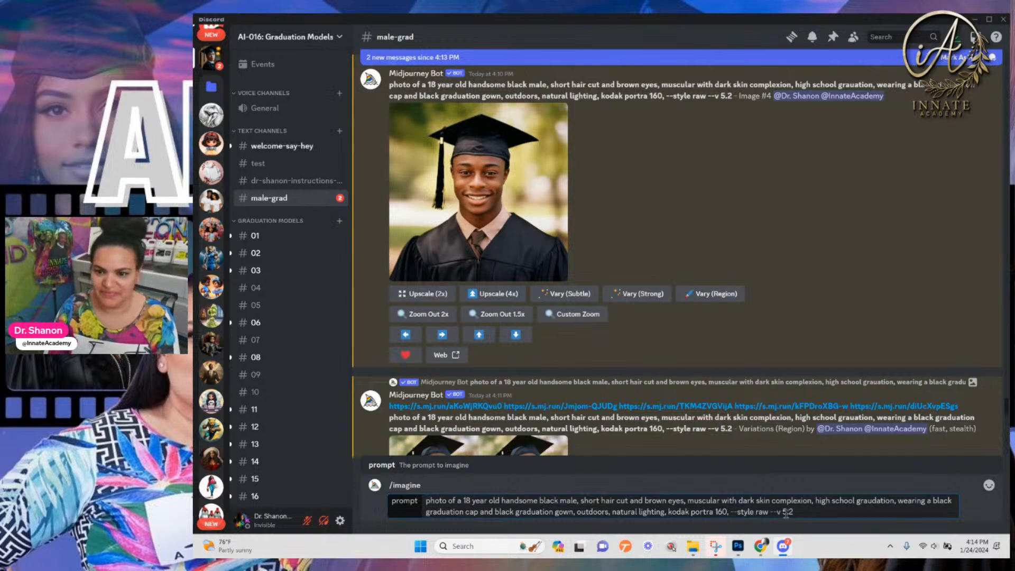
{"action": "key", "text": "BackSpace"}
{"action": "key", "text": "BackSpace"}
{"action": "type", "text": "d"}
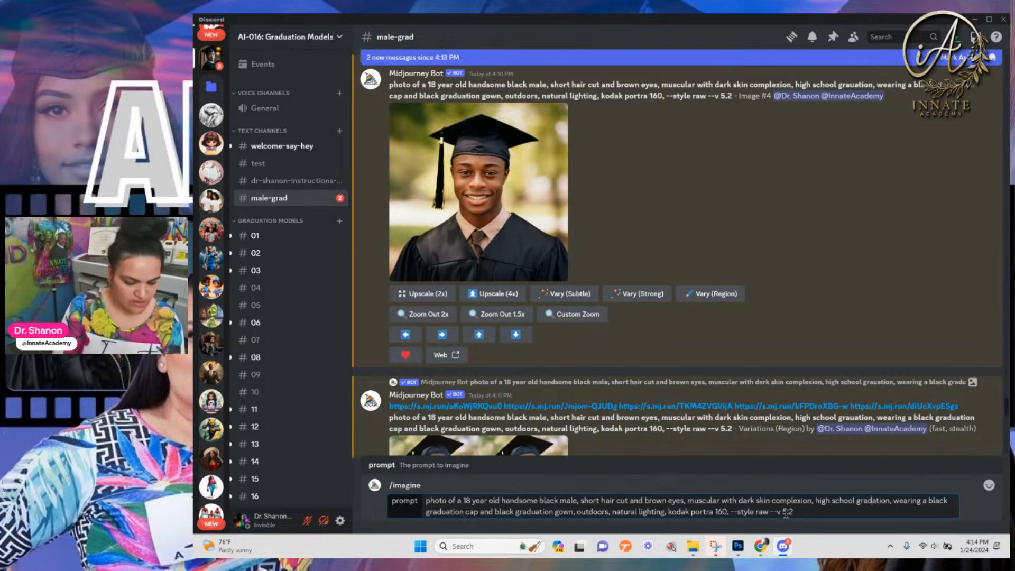
{"action": "type", "text": "u"}
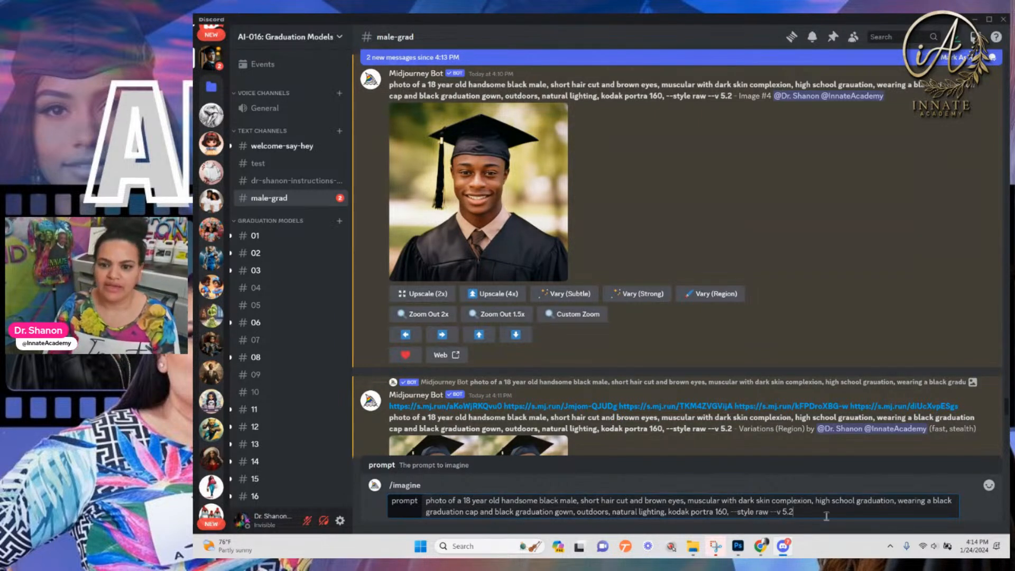
{"action": "left_click", "coordinate": [873, 506]}
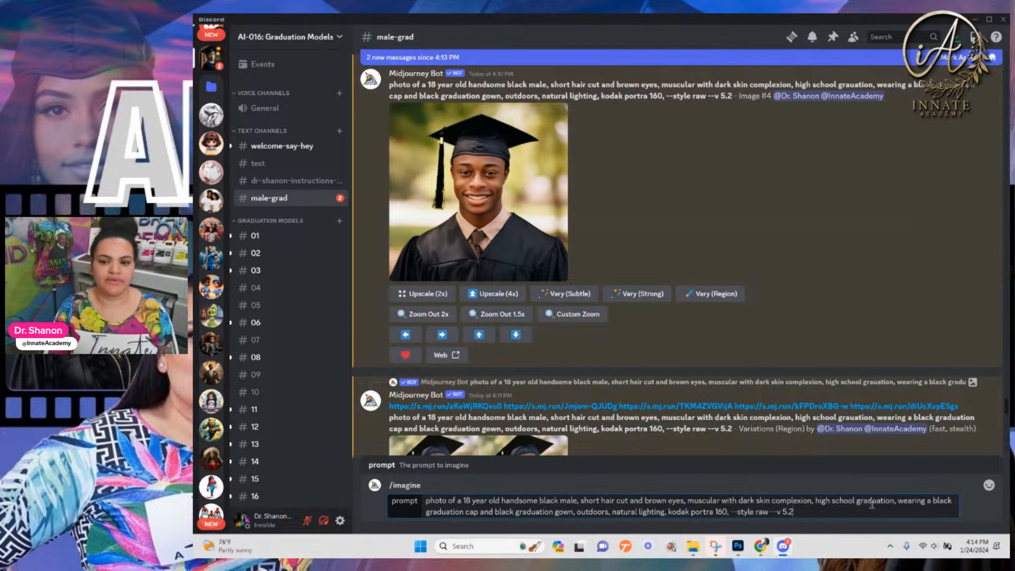
Change "photo" to "photoshoot" and insert "--bret" at the start of the imagine prompt
{"action": "left_click_drag", "start_coordinate": [897, 501], "coordinate": [816, 503]}
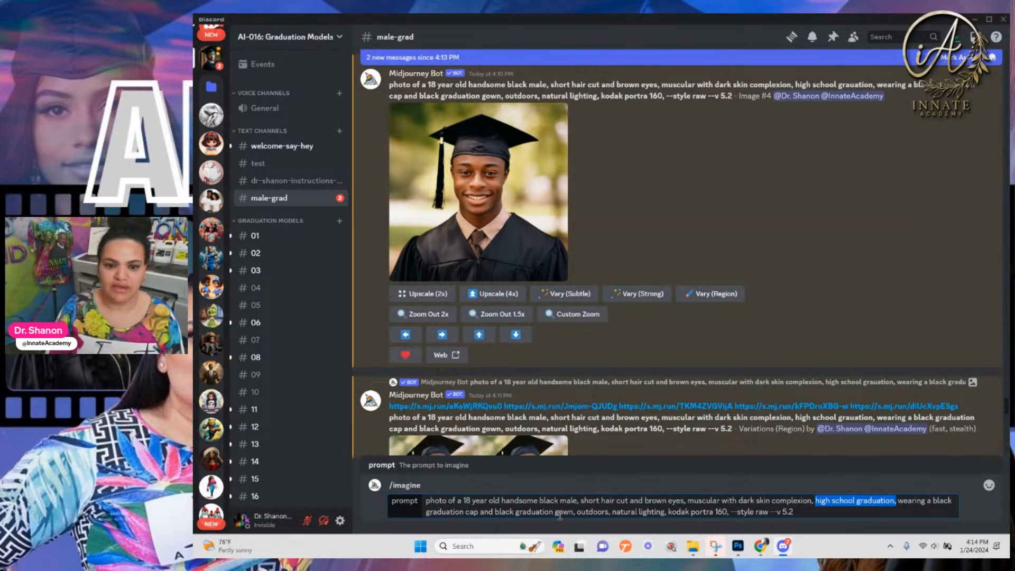
{"action": "scroll", "coordinate": [487, 363], "scroll_direction": "down", "scroll_amount": 4}
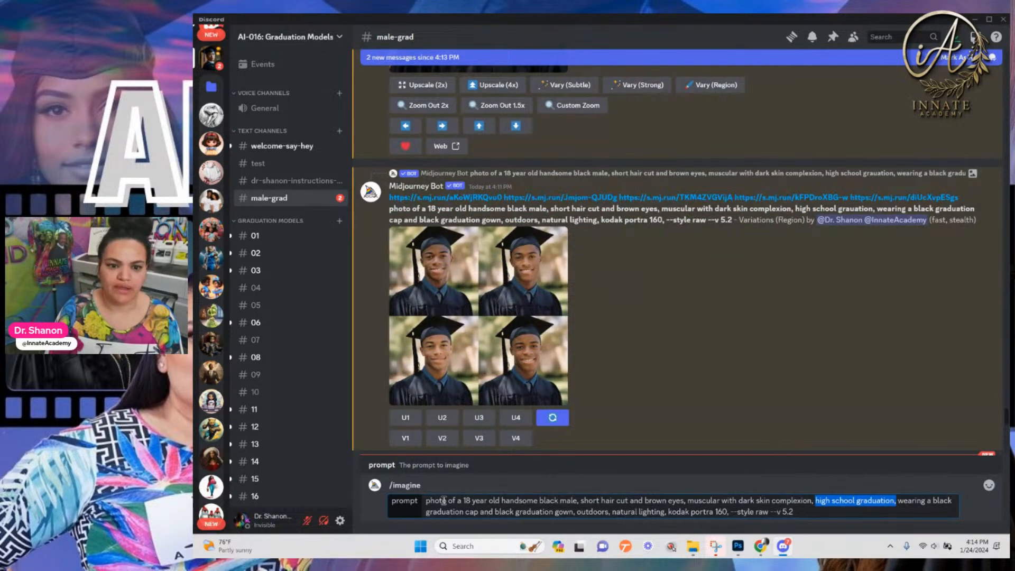
{"action": "left_click", "coordinate": [474, 493]}
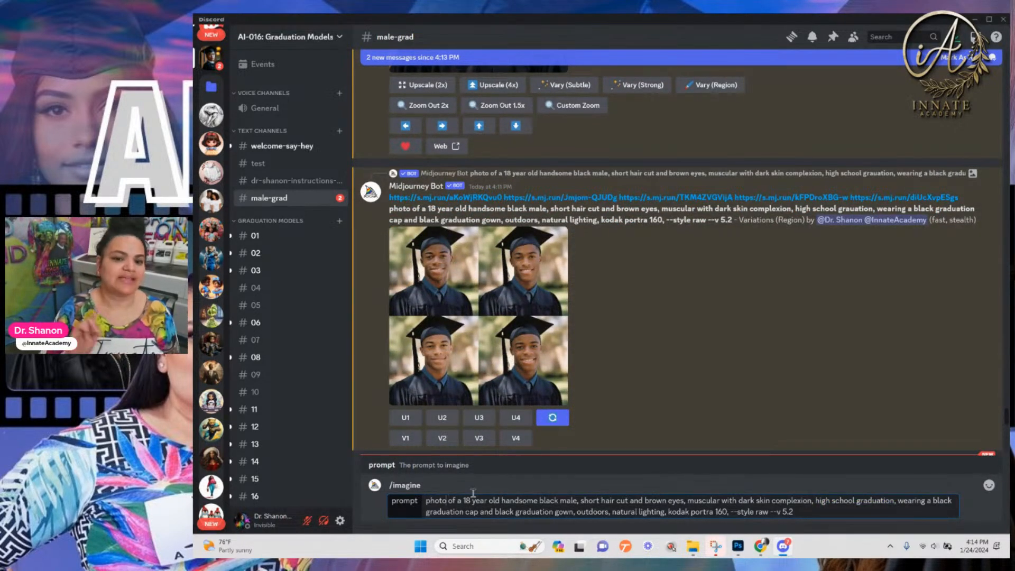
{"action": "type", "text": "shoot"}
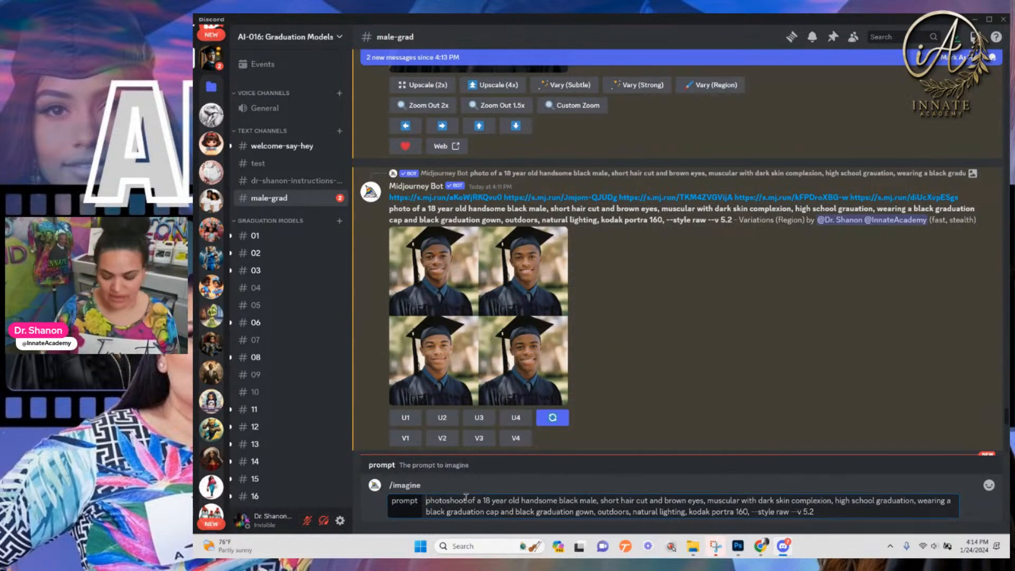
{"action": "type", "text": "--bret"}
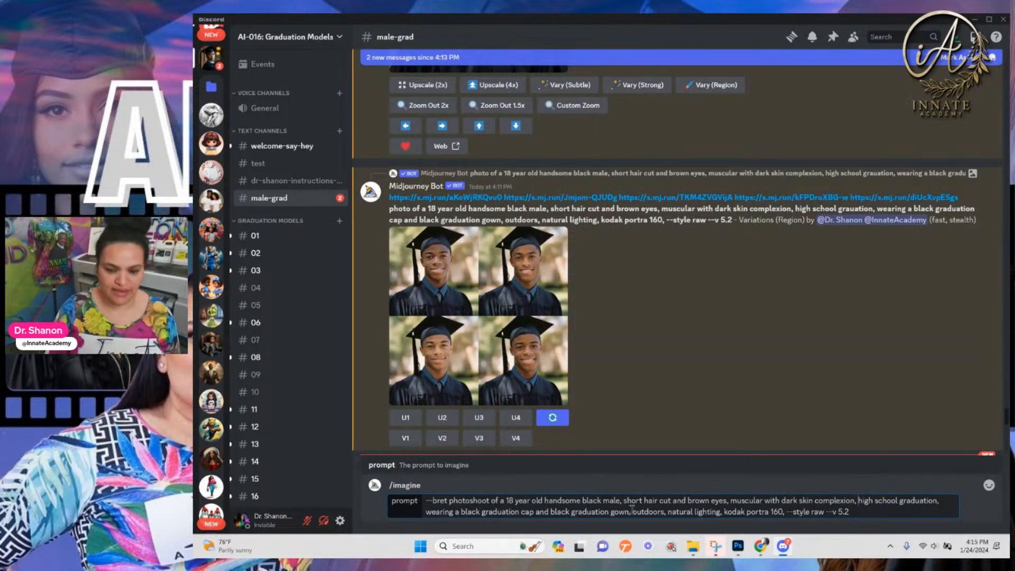
Insert "sitting on the school steps holding a basketball," before "high school graduation" in the prompt
{"action": "type", "text": "sittin "}
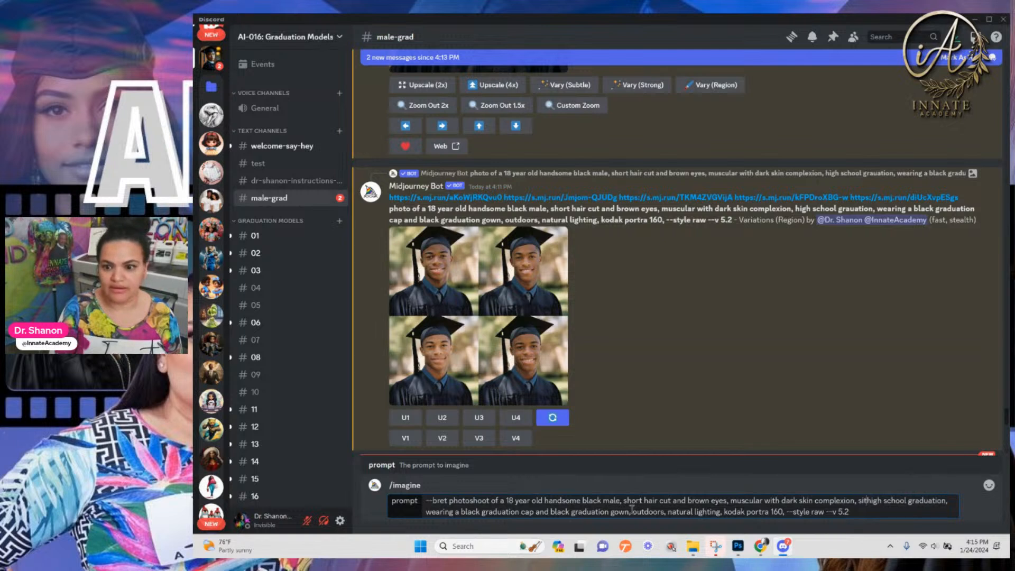
{"action": "type", "text": "g on the "}
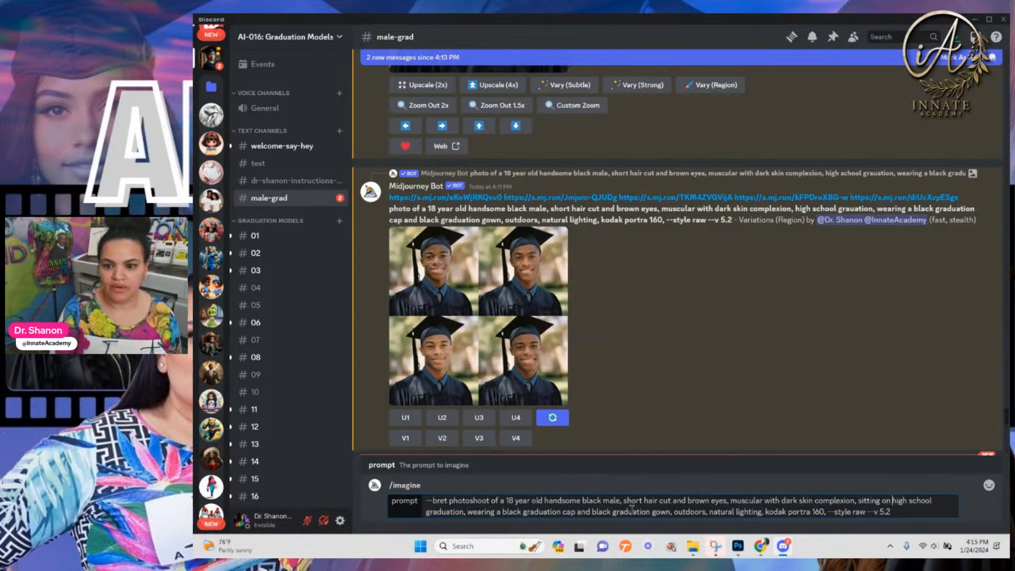
{"action": "type", "text": "school "}
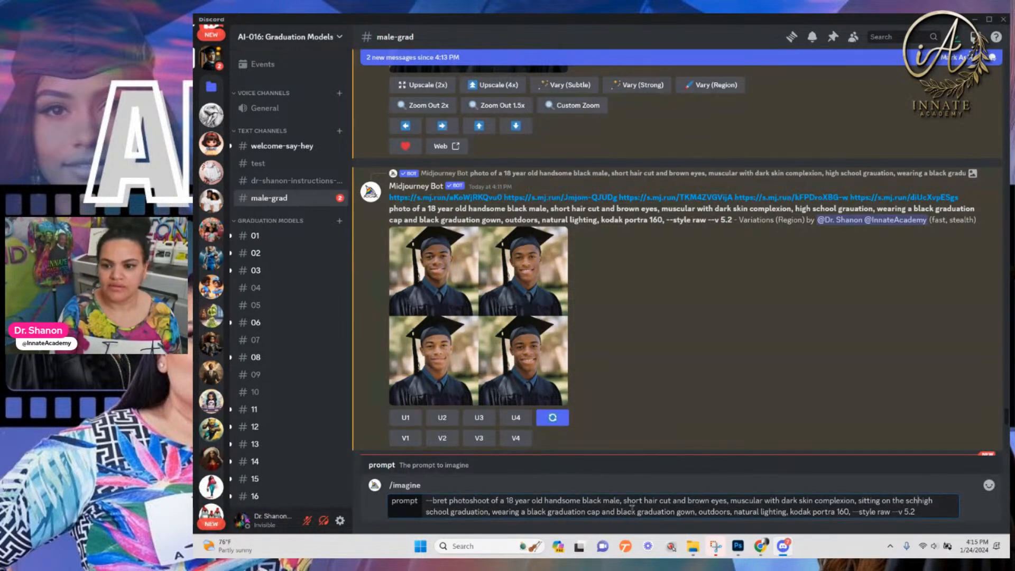
{"action": "type", "text": "steps "}
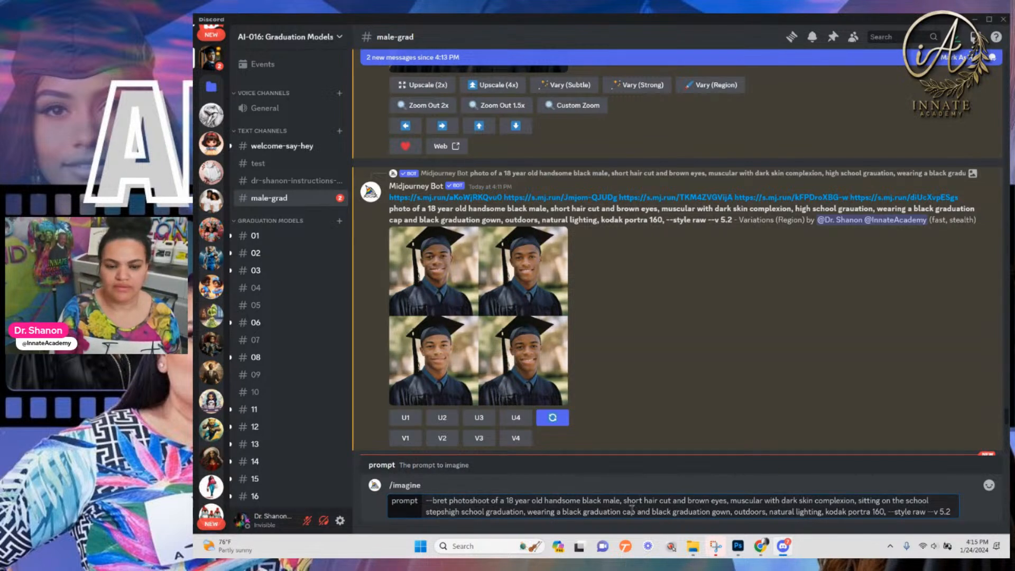
{"action": "type", "text": "holdi"}
{"action": "type", "text": "ng a "}
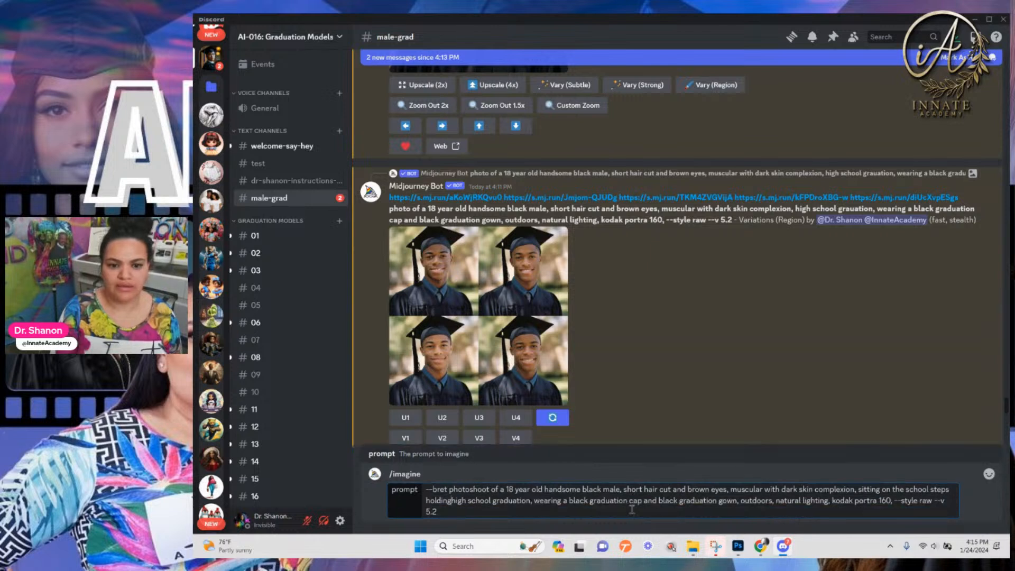
{"action": "type", "text": "basketball"}
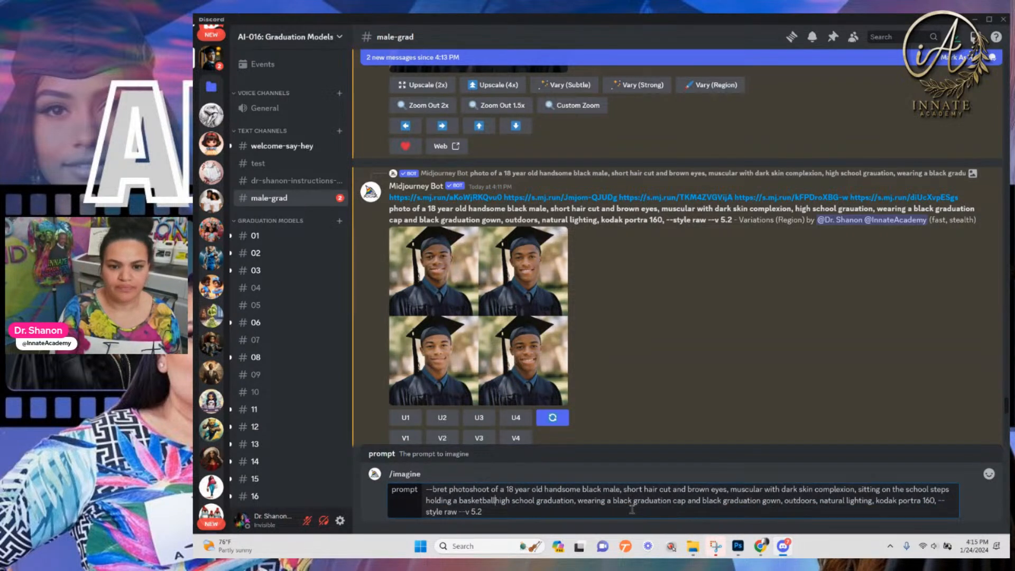
{"action": "type", "text": ","}
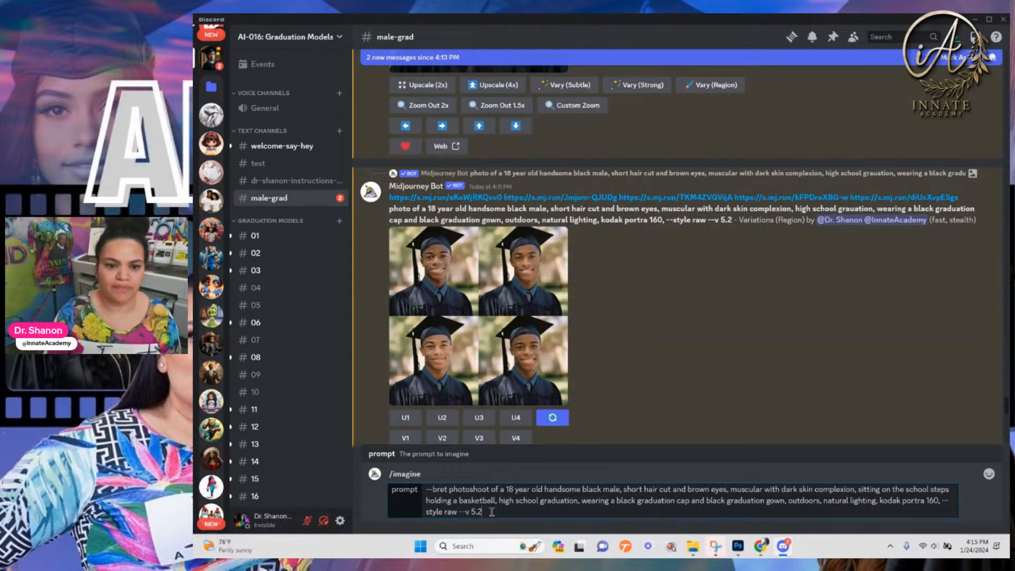
Copy the prompt text without "--bret", submit the full "--bret" prompt, and submit the copied text as a second /imagine job
{"action": "left_click_drag", "start_coordinate": [492, 512], "coordinate": [469, 486]}
{"action": "key", "text": "ctrl+c"}
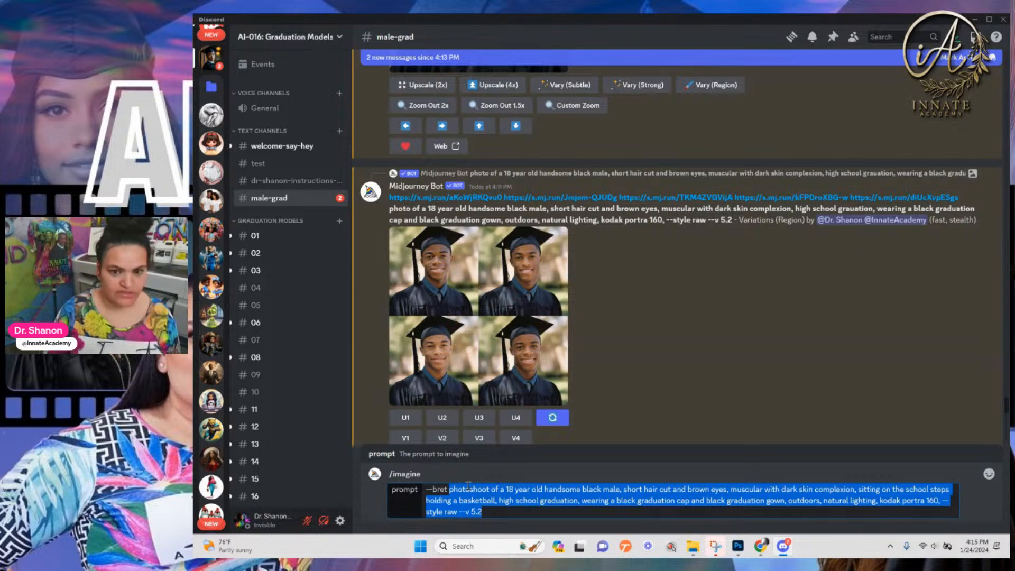
{"action": "key", "text": "Return"}
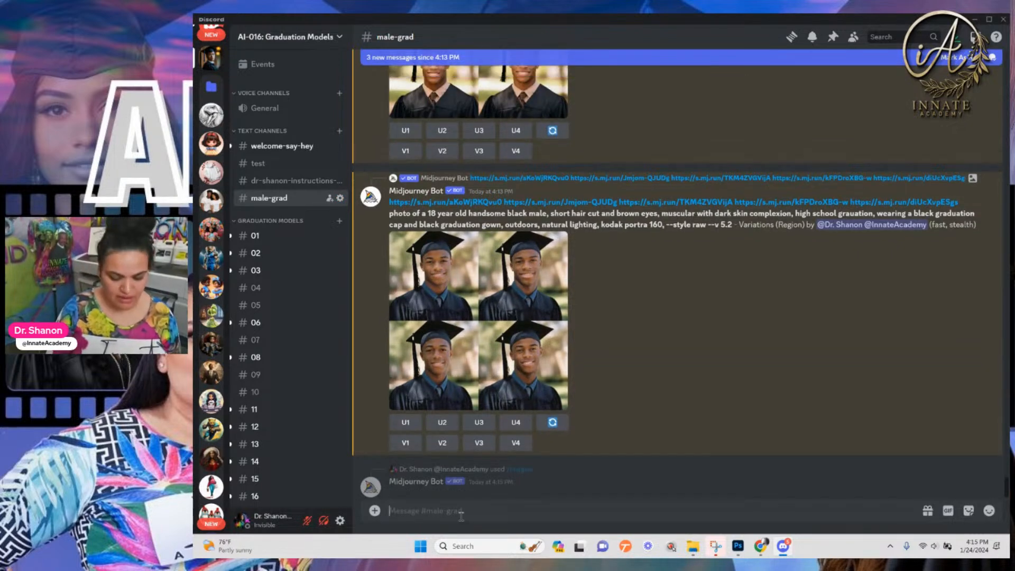
{"action": "type", "text": "/i"}
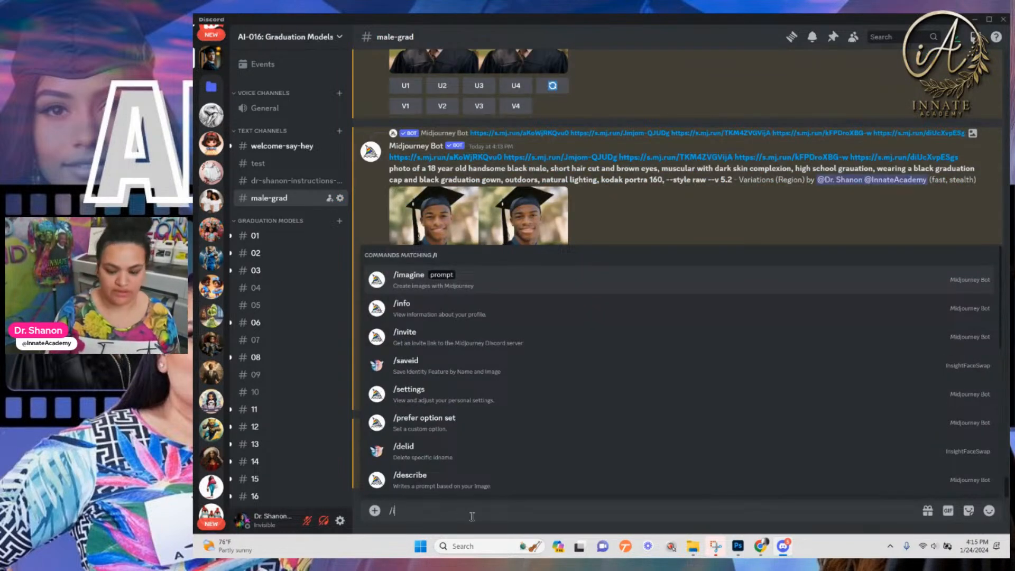
{"action": "key", "text": "Return"}
{"action": "key", "text": "ctrl+v"}
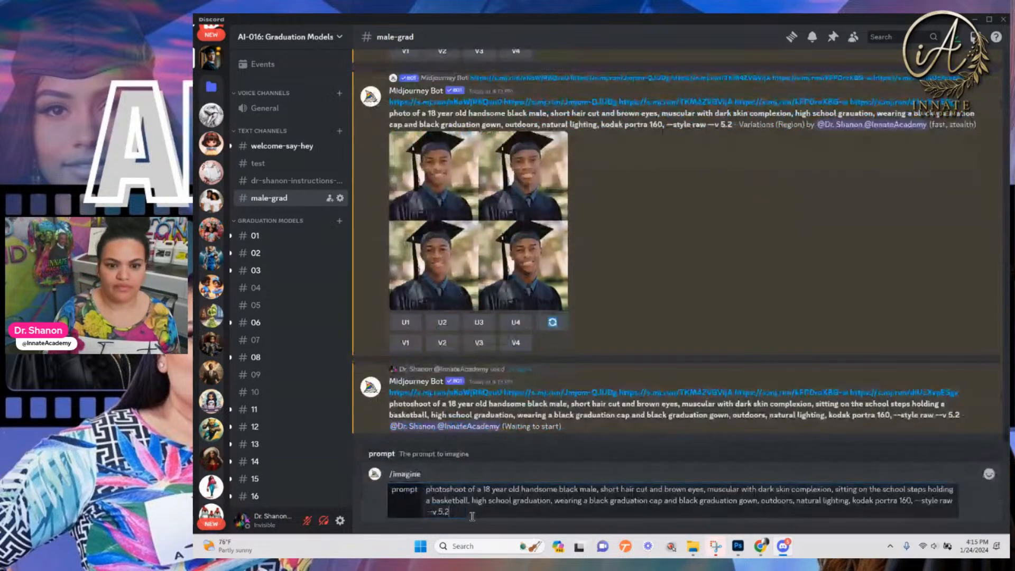
{"action": "key", "text": "Return"}
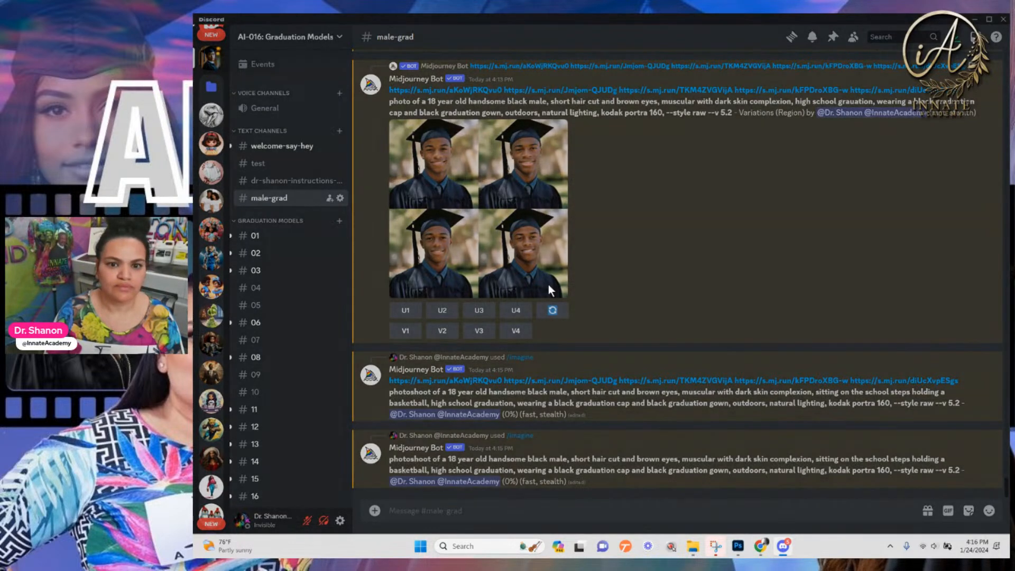
Preview the first portrait's rerun region variation grid enlarged and upscale its fourth image
{"action": "left_click", "coordinate": [550, 289]}
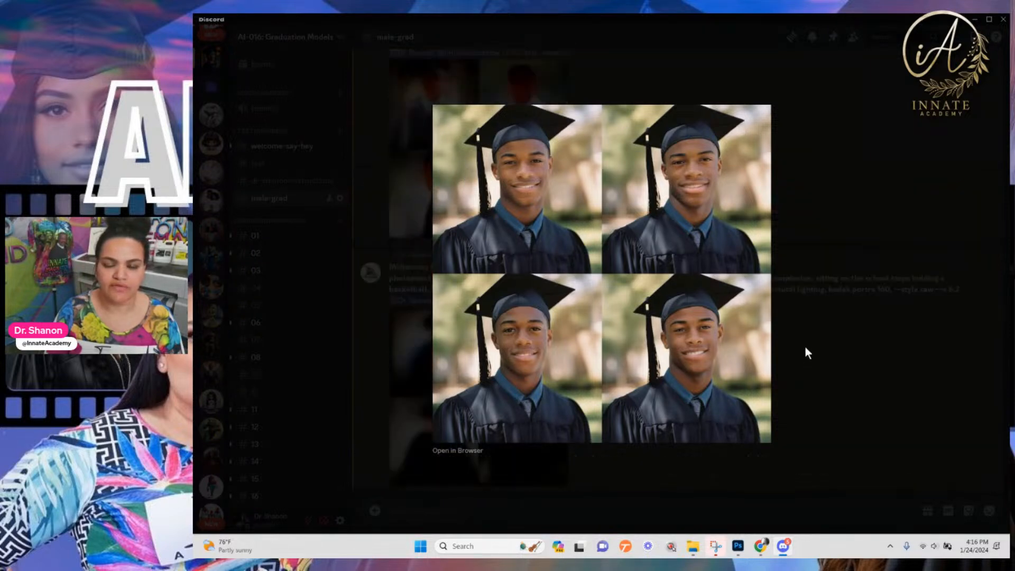
{"action": "left_click", "coordinate": [821, 220]}
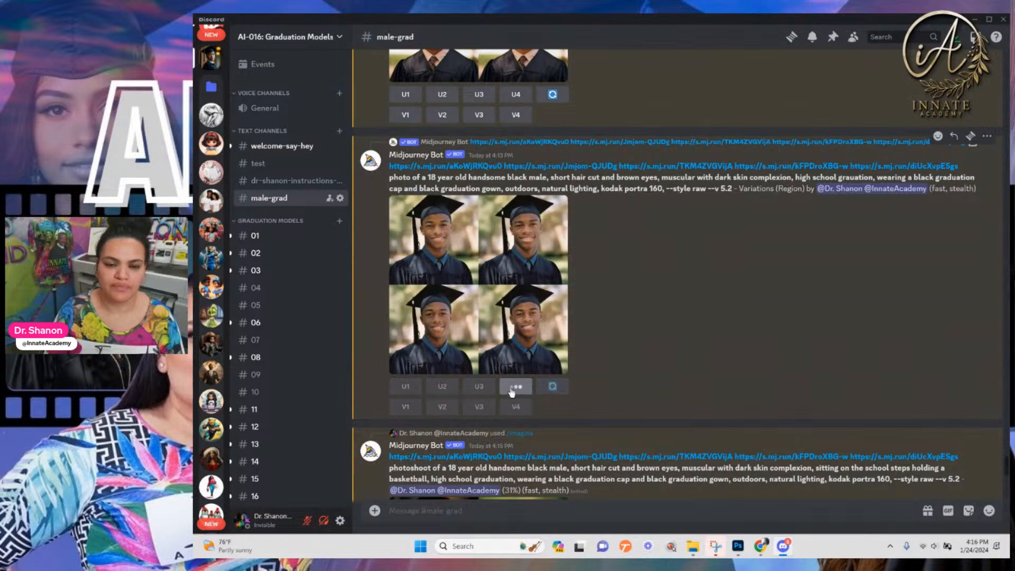
{"action": "left_click", "coordinate": [516, 387]}
{"action": "scroll", "coordinate": [529, 344], "scroll_direction": "up", "scroll_amount": 4}
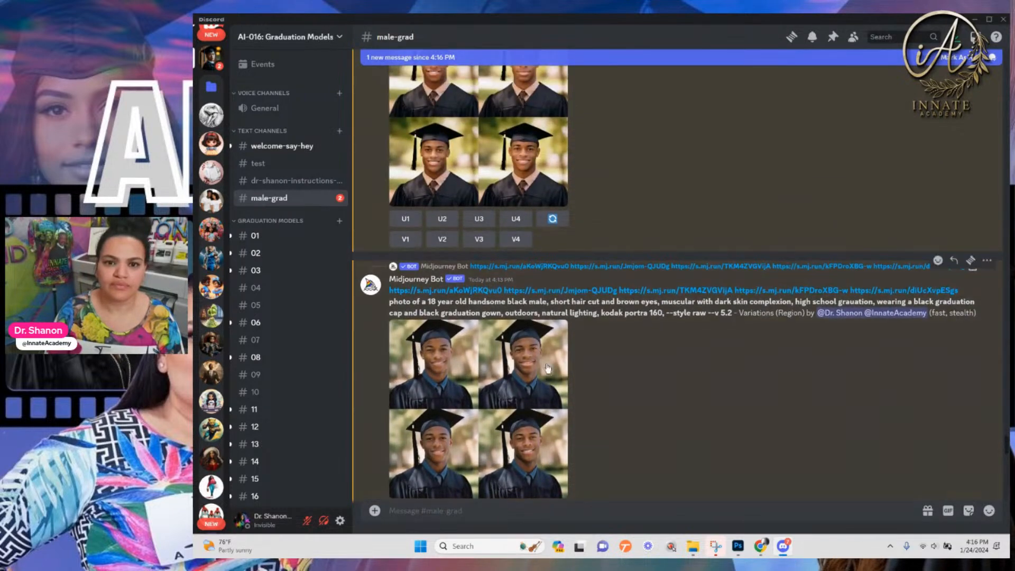
Preview the brown-tie graduate's region variation grid enlarged and upscale its fourth image
{"action": "scroll", "coordinate": [548, 317], "scroll_direction": "up", "scroll_amount": 1}
{"action": "left_click", "coordinate": [544, 151]}
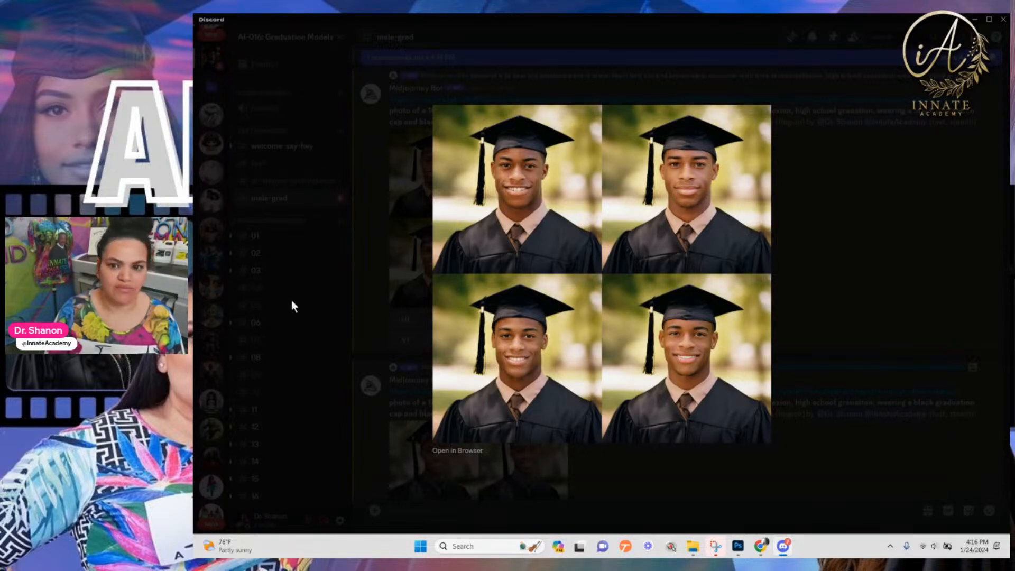
{"action": "left_click", "coordinate": [788, 278]}
{"action": "left_click", "coordinate": [514, 320]}
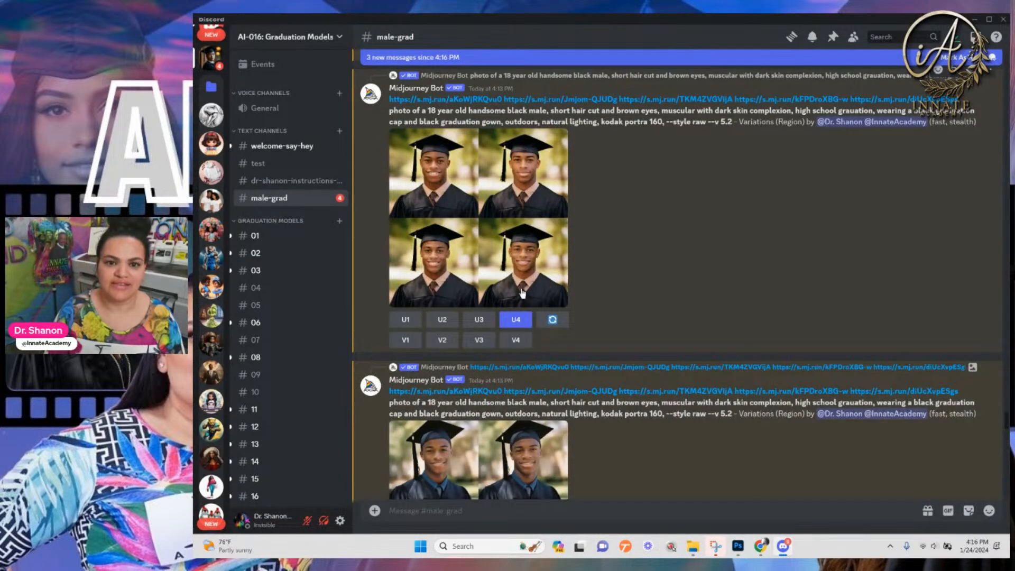
Preview the photoshoot grid of the graduate in a white shirt and black tie enlarged, and upscale its second and fourth images
{"action": "scroll", "coordinate": [507, 306], "scroll_direction": "down", "scroll_amount": 5}
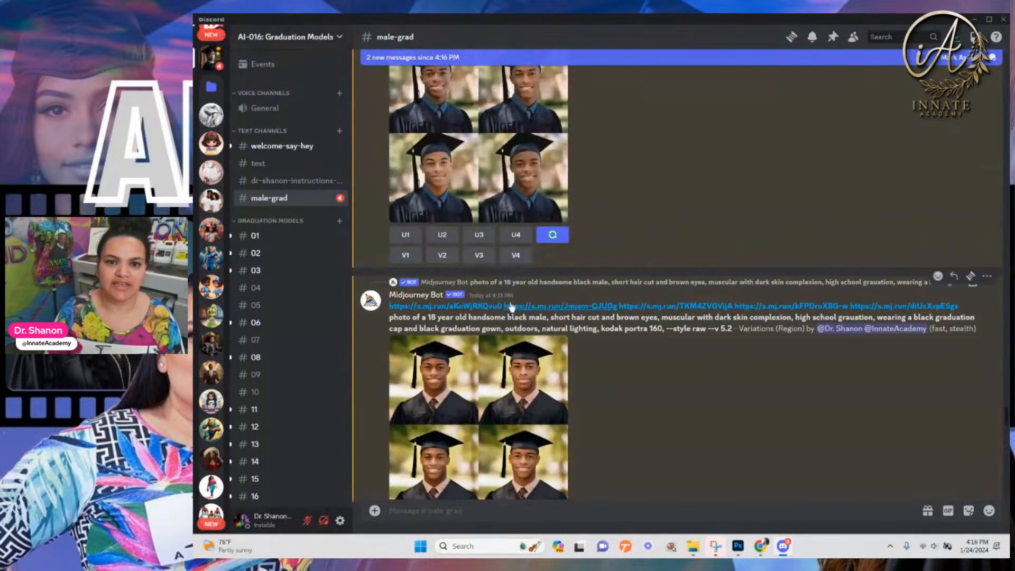
{"action": "scroll", "coordinate": [519, 278], "scroll_direction": "down", "scroll_amount": 15}
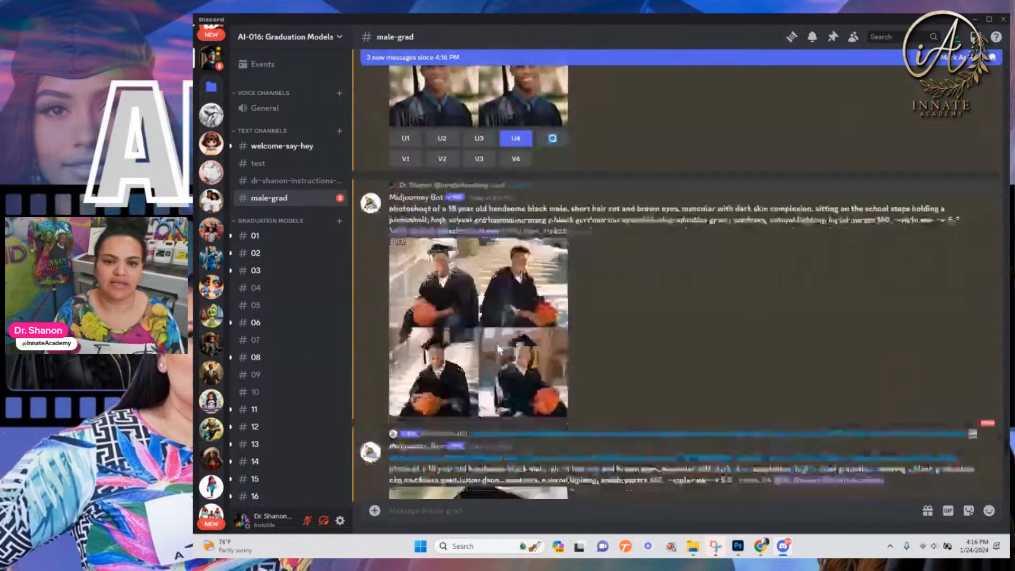
{"action": "scroll", "coordinate": [497, 343], "scroll_direction": "down", "scroll_amount": 10}
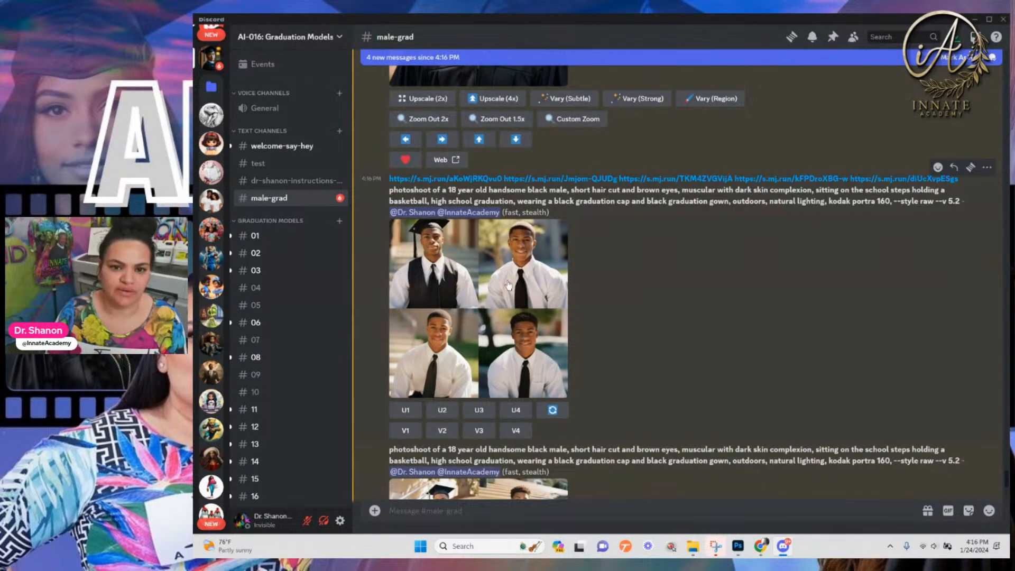
{"action": "scroll", "coordinate": [521, 280], "scroll_direction": "up", "scroll_amount": 1}
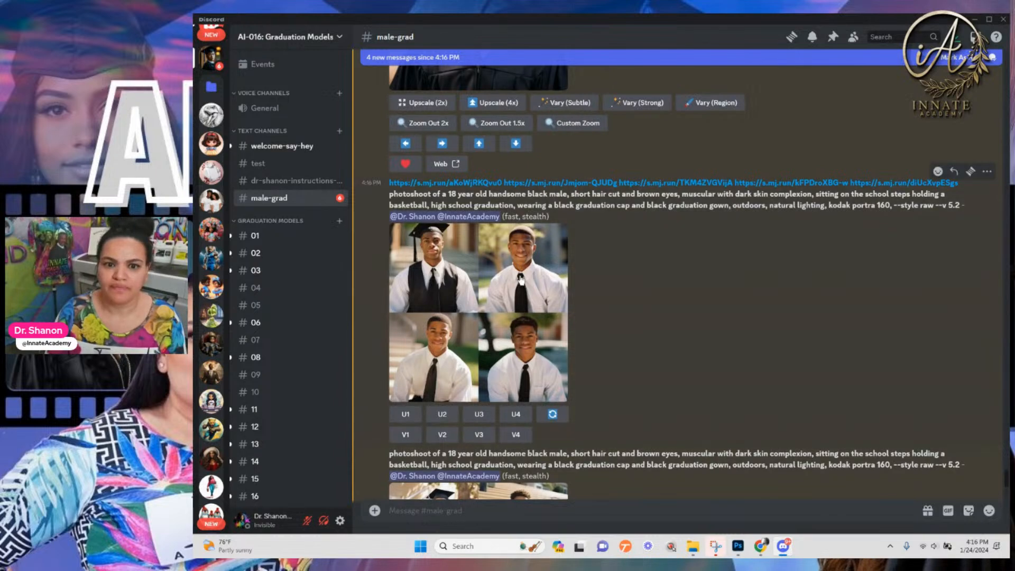
{"action": "left_click", "coordinate": [521, 280]}
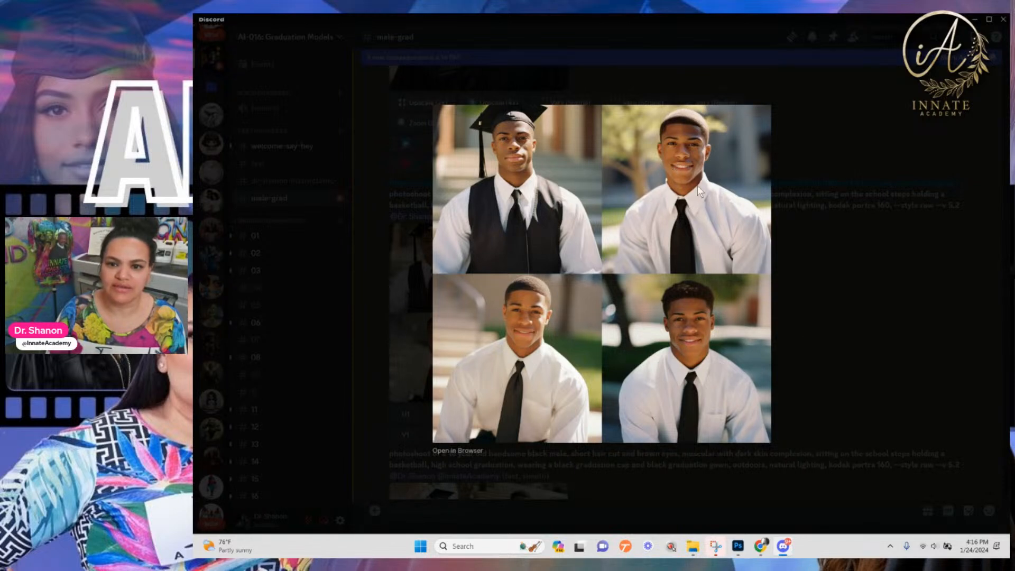
{"action": "left_click", "coordinate": [843, 400]}
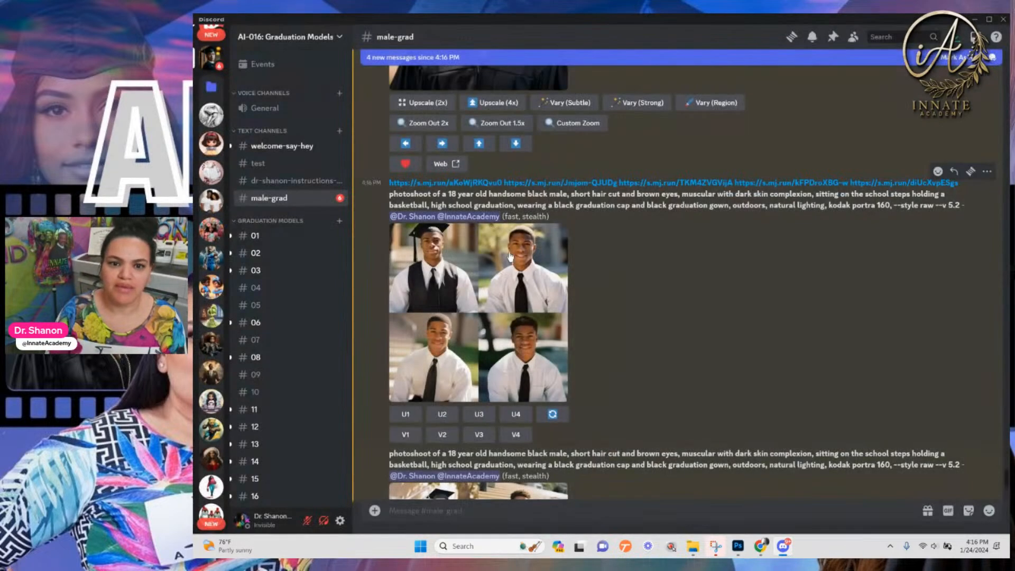
{"action": "left_click", "coordinate": [442, 415]}
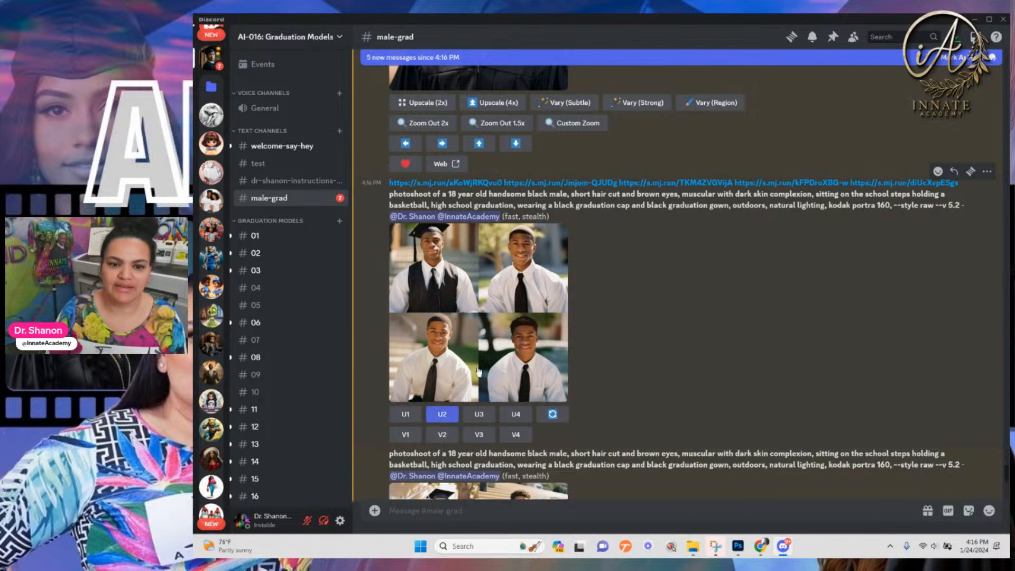
{"action": "left_click", "coordinate": [515, 414]}
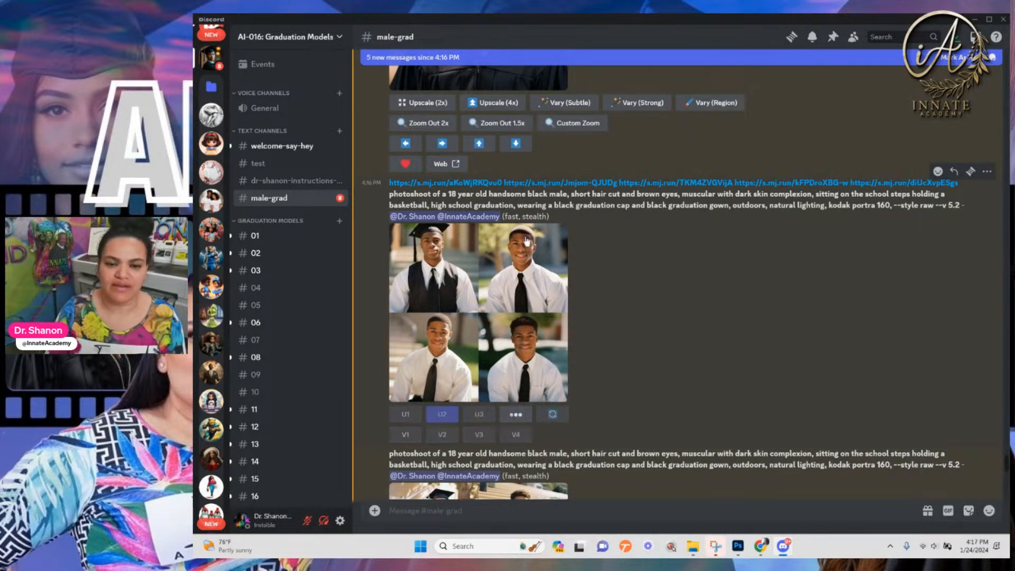
Preview the photoshoot grid of the gowned graduate holding a basketball on the steps, and upscale its fourth and third images
{"action": "scroll", "coordinate": [535, 339], "scroll_direction": "down", "scroll_amount": 1}
{"action": "scroll", "coordinate": [536, 329], "scroll_direction": "down", "scroll_amount": 4}
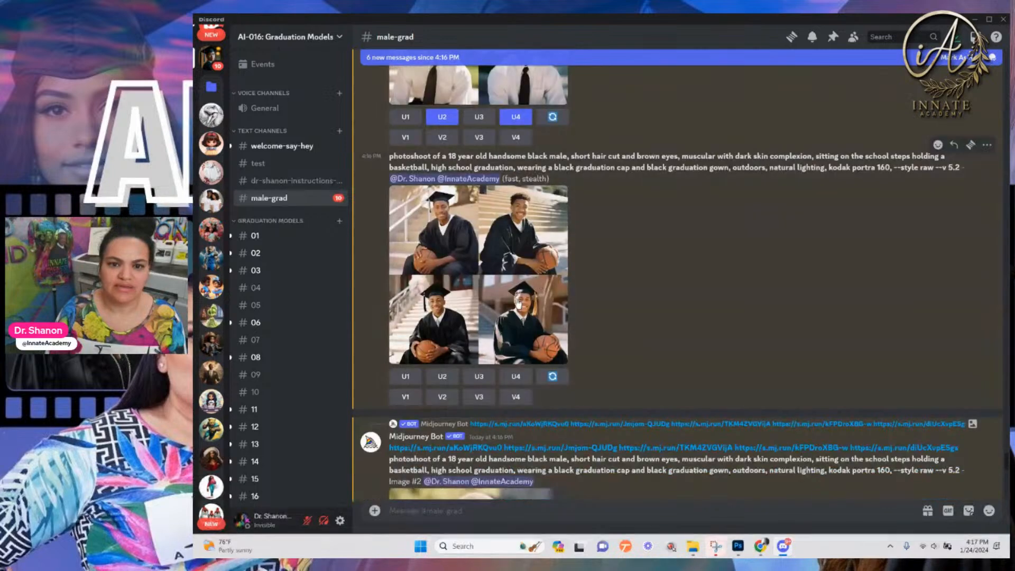
{"action": "left_click", "coordinate": [516, 297]}
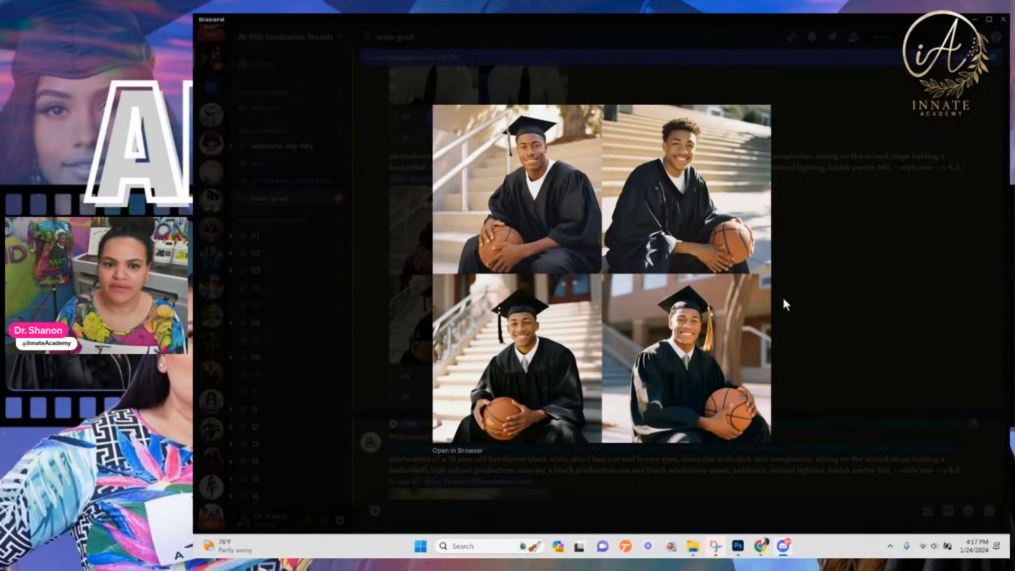
{"action": "left_click", "coordinate": [803, 312]}
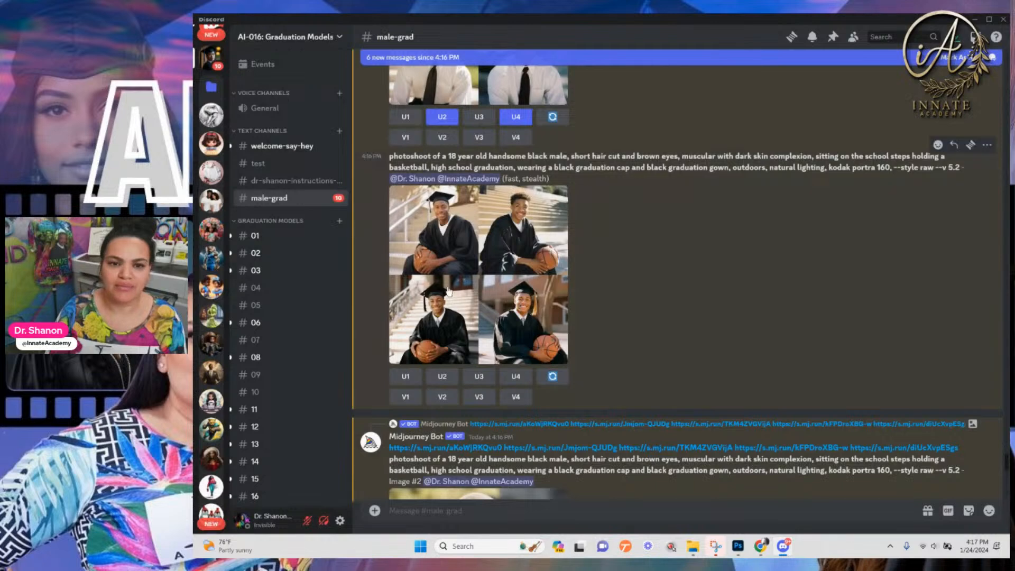
{"action": "scroll", "coordinate": [476, 312], "scroll_direction": "up", "scroll_amount": 3}
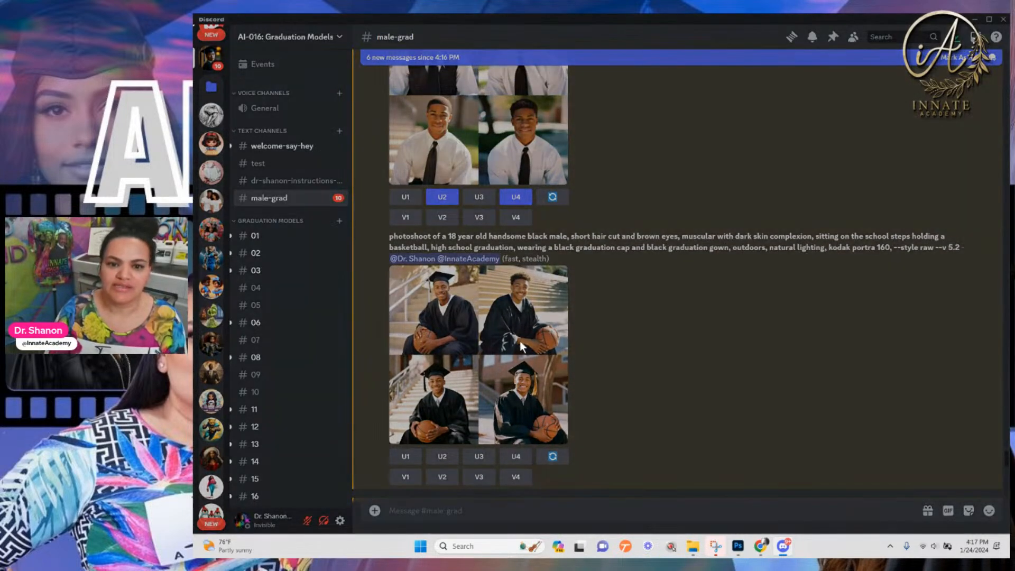
{"action": "left_click", "coordinate": [520, 341]}
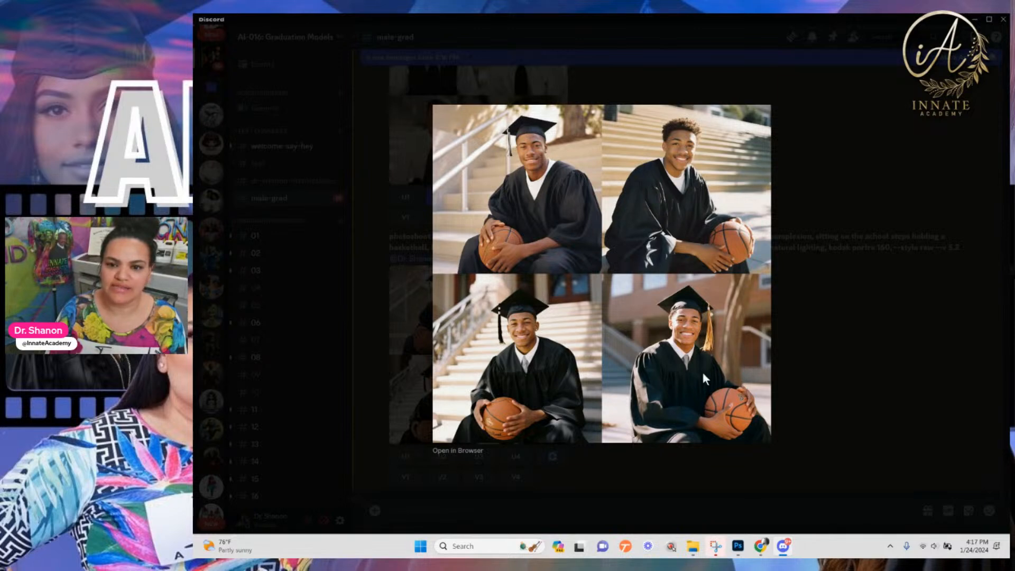
{"action": "left_click", "coordinate": [817, 363]}
{"action": "left_click", "coordinate": [515, 456]}
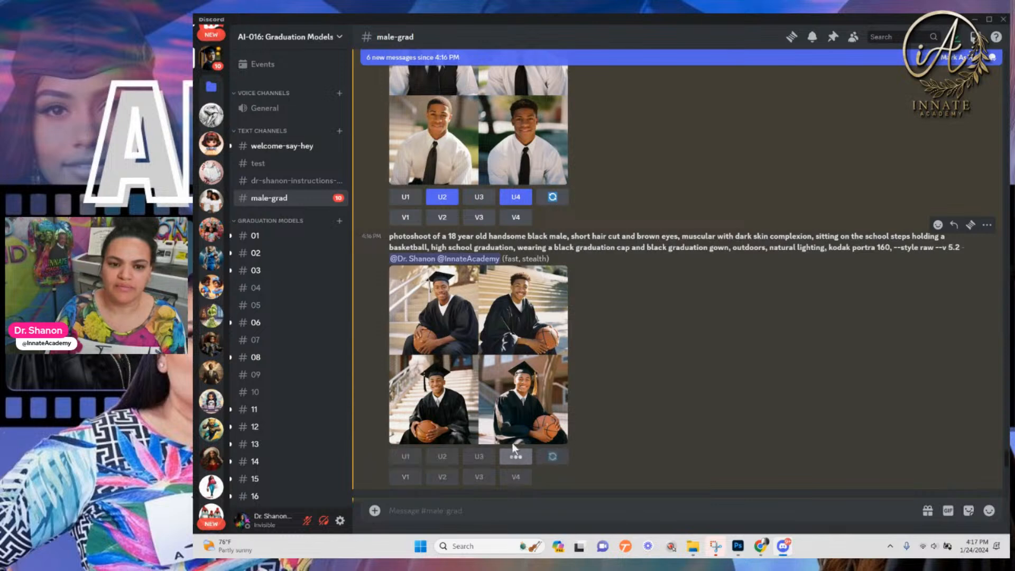
{"action": "left_click", "coordinate": [433, 419]}
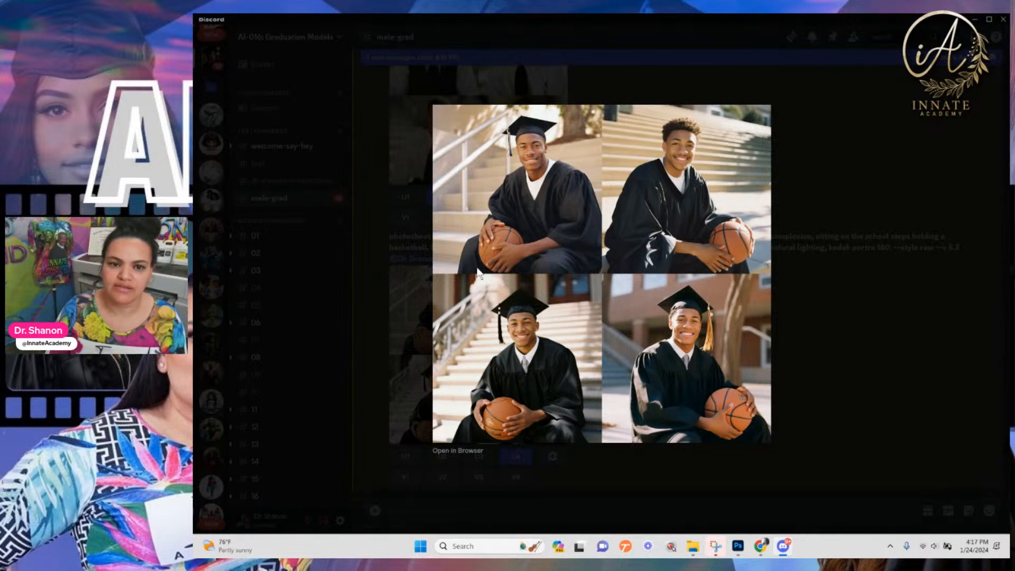
{"action": "left_click", "coordinate": [842, 359]}
{"action": "left_click", "coordinate": [478, 458]}
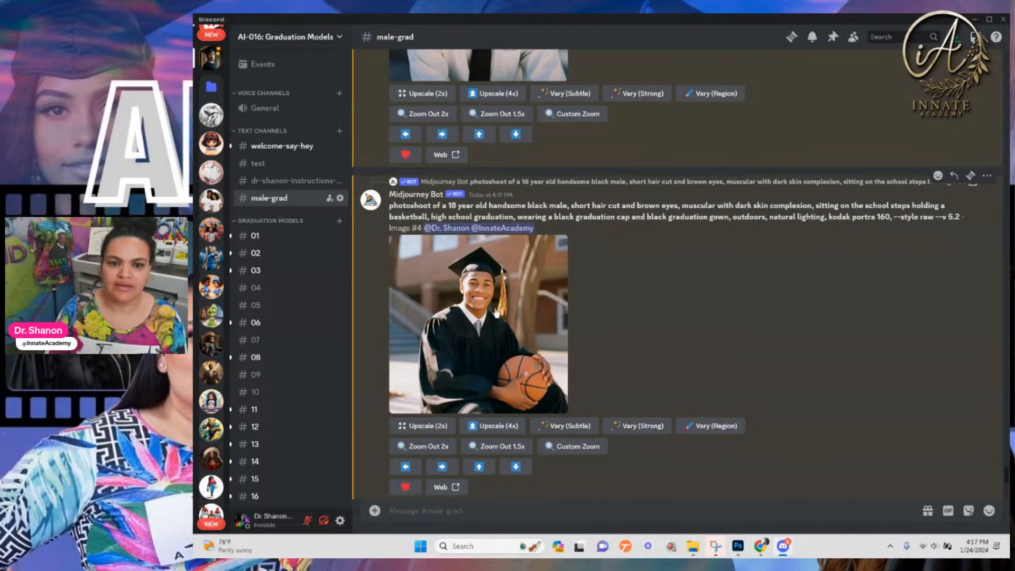
Submit a region variation of basketball portrait Image #4 with the face lassoed and "--bret" added at the start of the prompt
{"action": "left_click", "coordinate": [722, 431]}
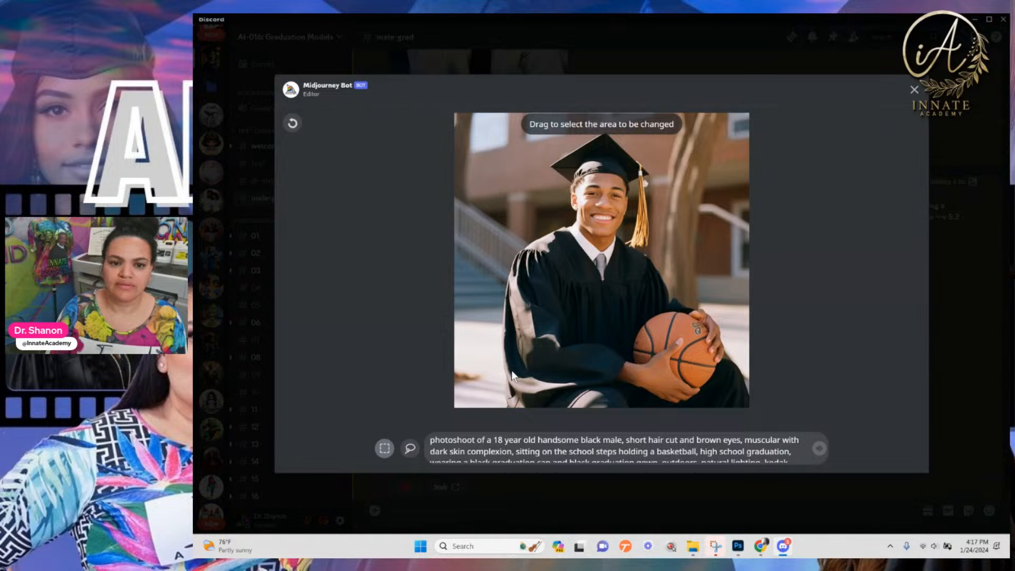
{"action": "left_click", "coordinate": [410, 449]}
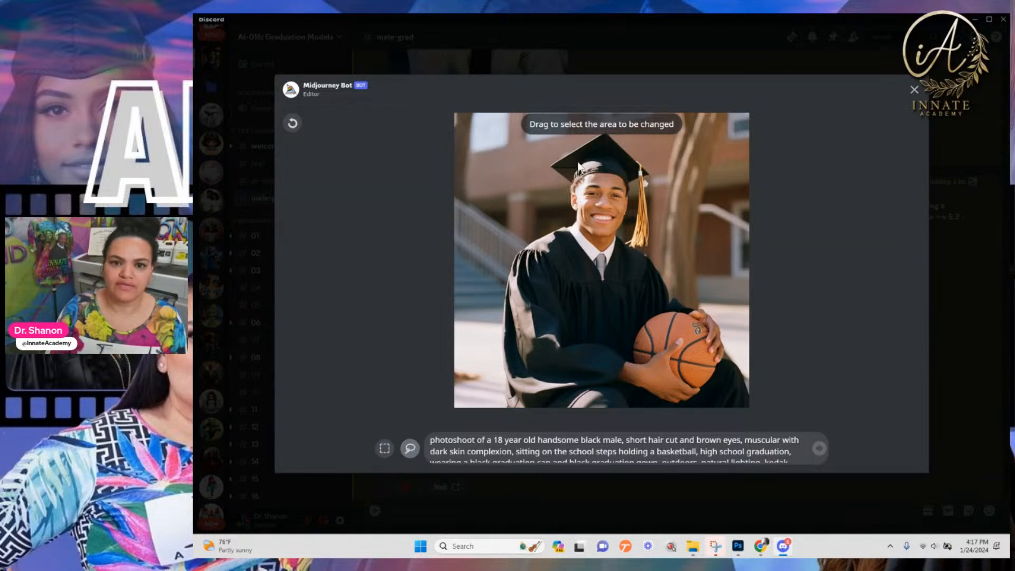
{"action": "mouse_move", "coordinate": [578, 155]}
{"action": "left_mouse_down"}
{"action": "mouse_move", "coordinate": [570, 223]}
{"action": "mouse_move", "coordinate": [600, 260]}
{"action": "mouse_move", "coordinate": [623, 267]}
{"action": "mouse_move", "coordinate": [634, 190]}
{"action": "mouse_move", "coordinate": [602, 156]}
{"action": "left_mouse_up"}
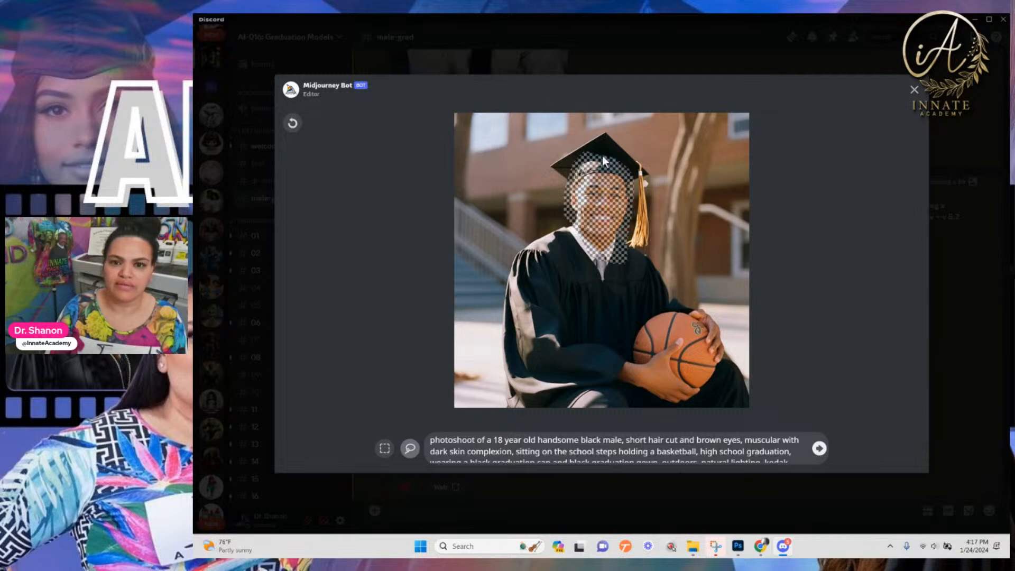
{"action": "left_click", "coordinate": [432, 438]}
{"action": "type", "text": "--bret"}
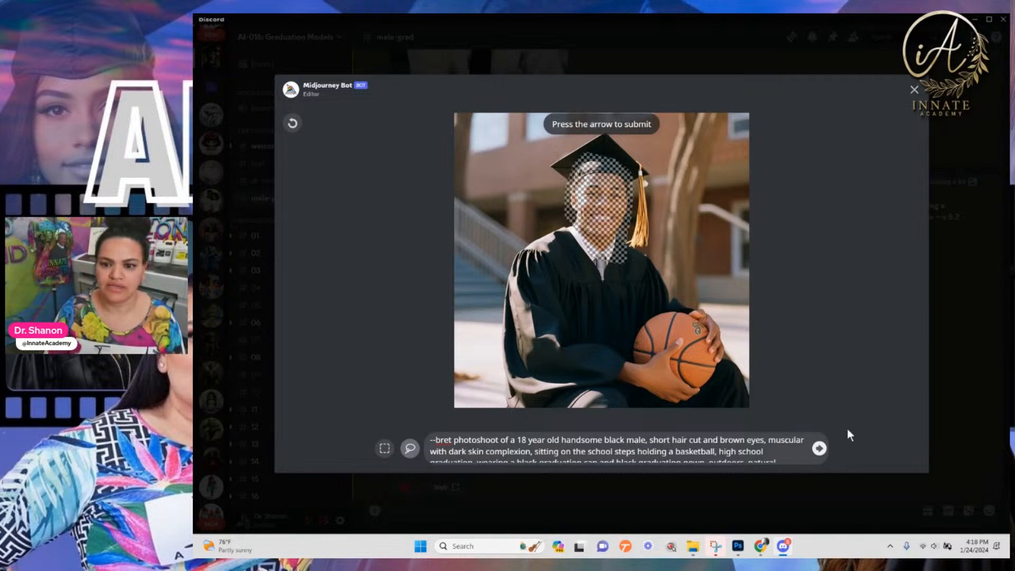
{"action": "left_click", "coordinate": [819, 455]}
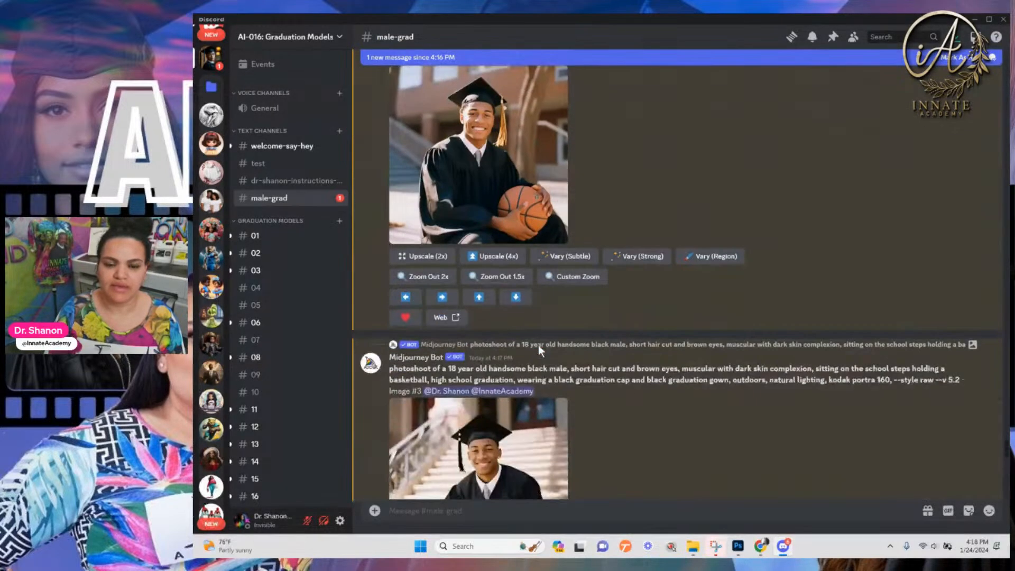
Preview basketball portrait Image #3 and submit a region variation with the face lassoed and "--bret" at the start of the prompt
{"action": "left_click", "coordinate": [494, 314]}
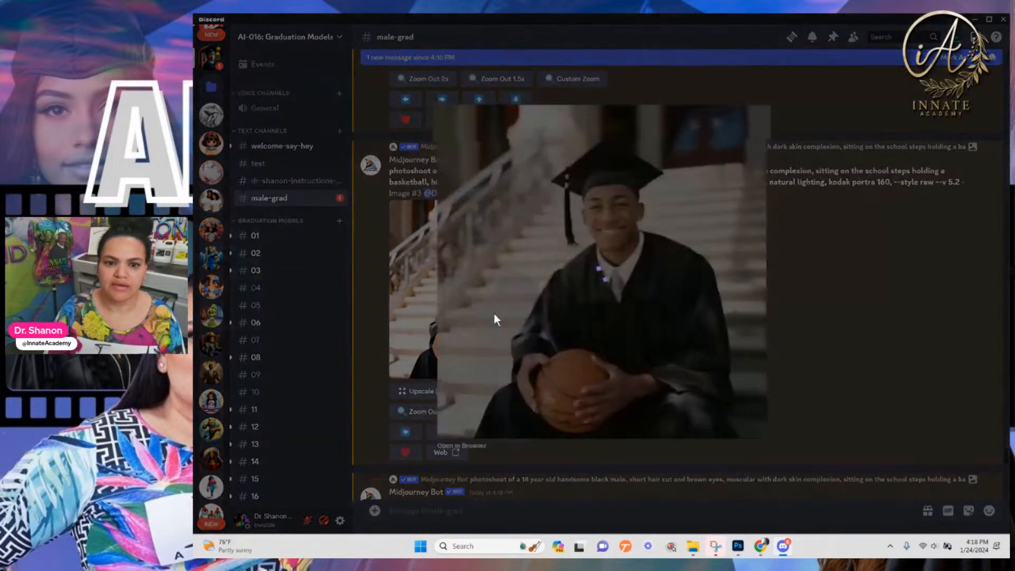
{"action": "left_click", "coordinate": [850, 298]}
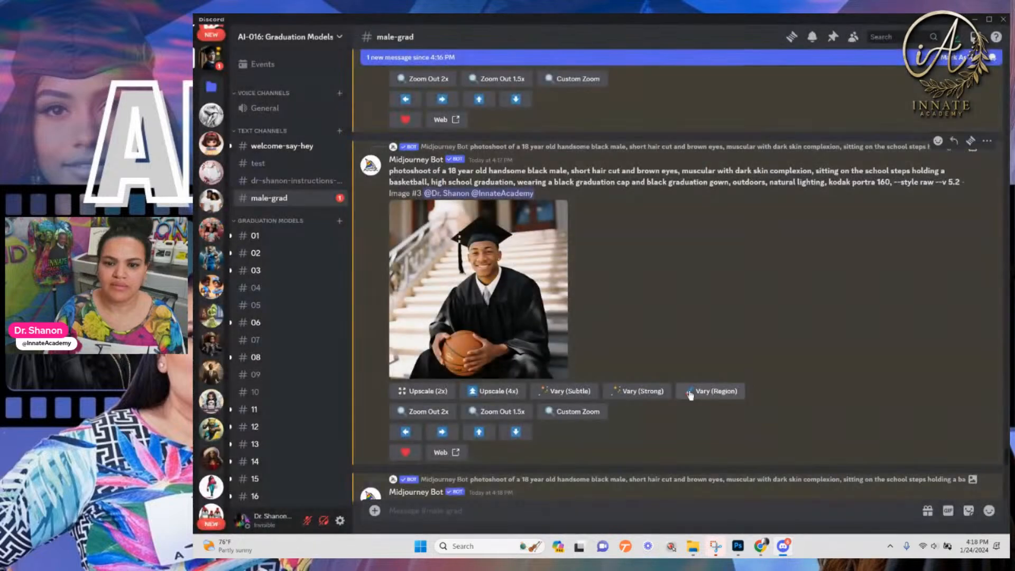
{"action": "left_click", "coordinate": [692, 394]}
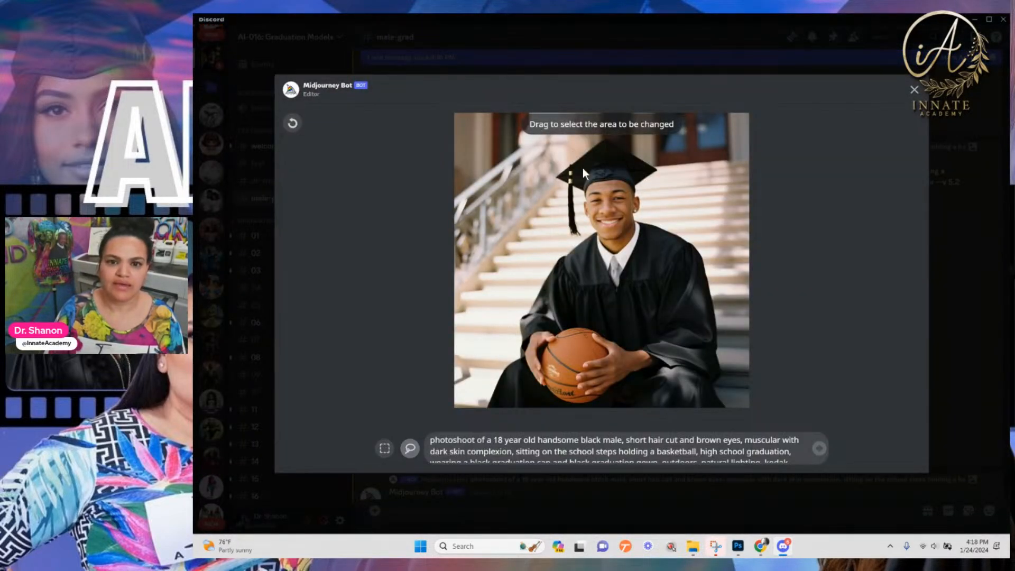
{"action": "left_click_drag", "start_coordinate": [584, 171], "coordinate": [583, 189]}
{"action": "mouse_move", "coordinate": [602, 242]}
{"action": "left_mouse_down"}
{"action": "mouse_move", "coordinate": [614, 258]}
{"action": "mouse_move", "coordinate": [640, 230]}
{"action": "mouse_move", "coordinate": [648, 182]}
{"action": "mouse_move", "coordinate": [608, 172]}
{"action": "left_mouse_up"}
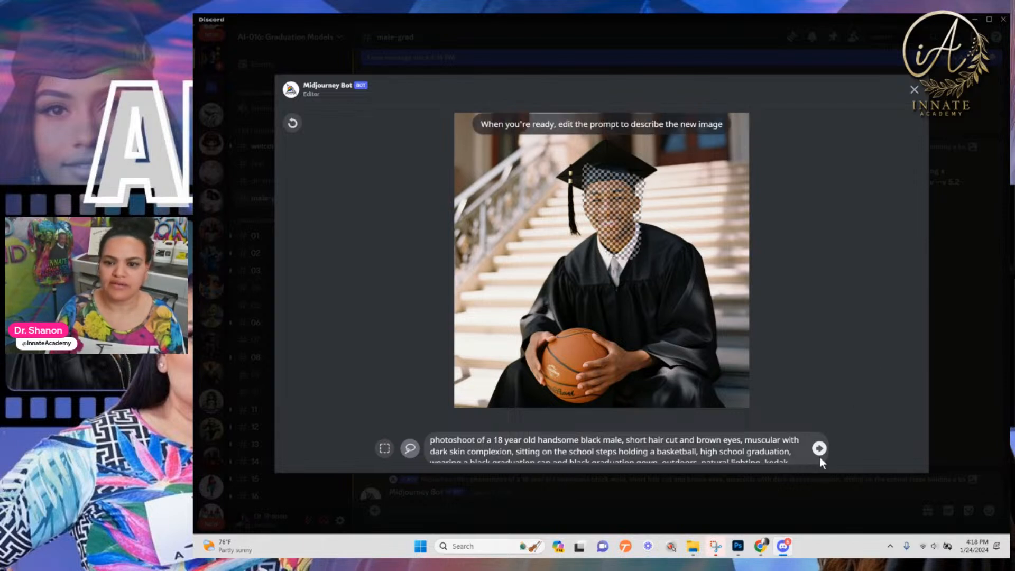
{"action": "left_click", "coordinate": [446, 444]}
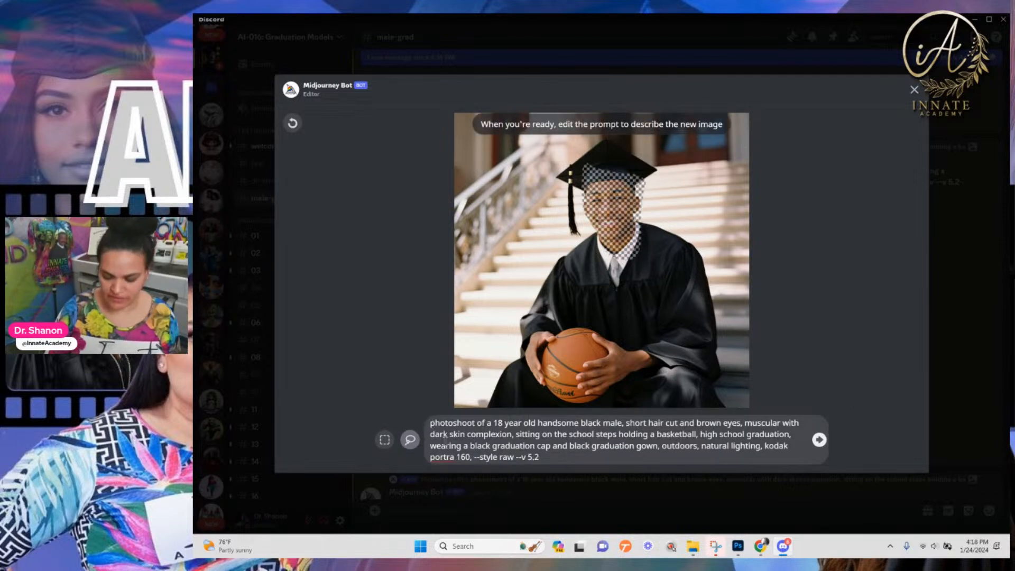
{"action": "type", "text": "--bret"}
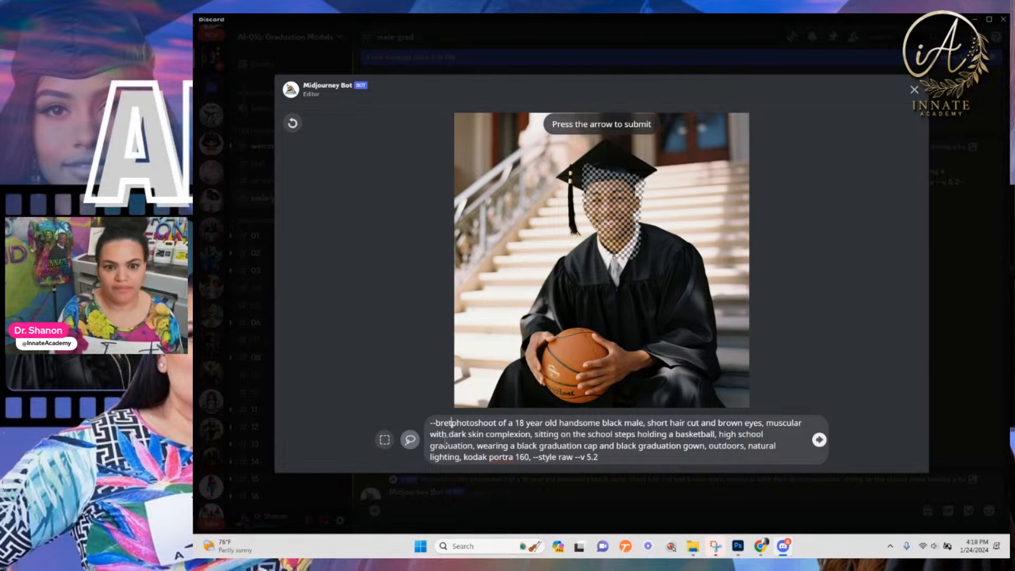
{"action": "left_click", "coordinate": [825, 439]}
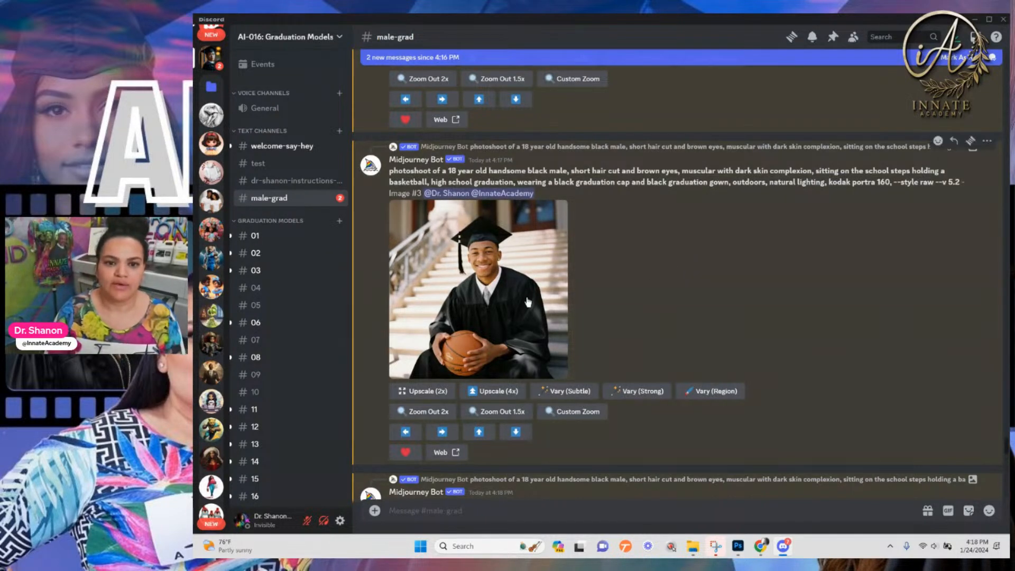
Prepare an InsightFaceSwap saveid command with idname "bret" and attach "Screenshot 2024-01-24 160139.png" as its image
{"action": "scroll", "coordinate": [486, 322], "scroll_direction": "up", "scroll_amount": 5}
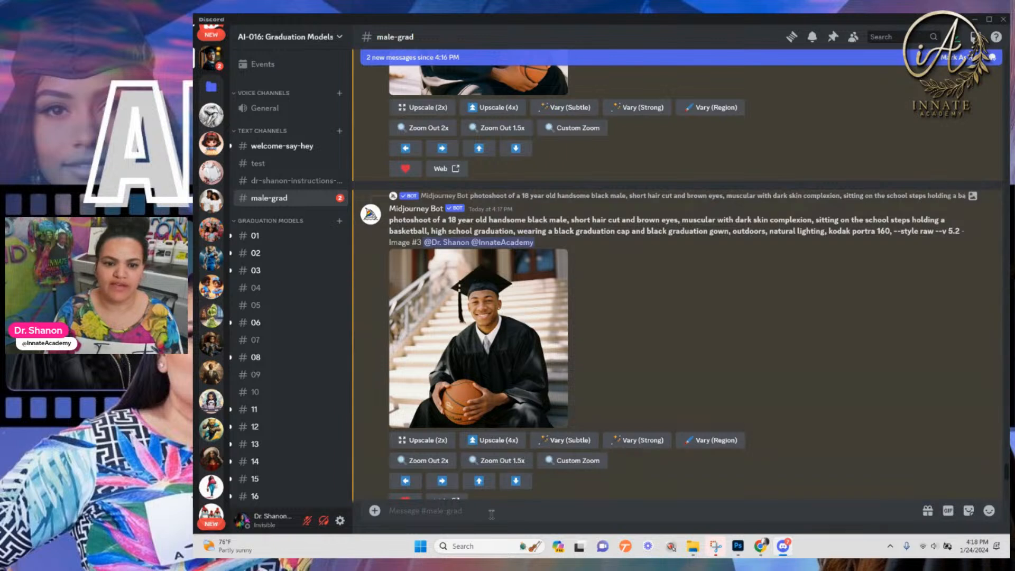
{"action": "type", "text": "/"}
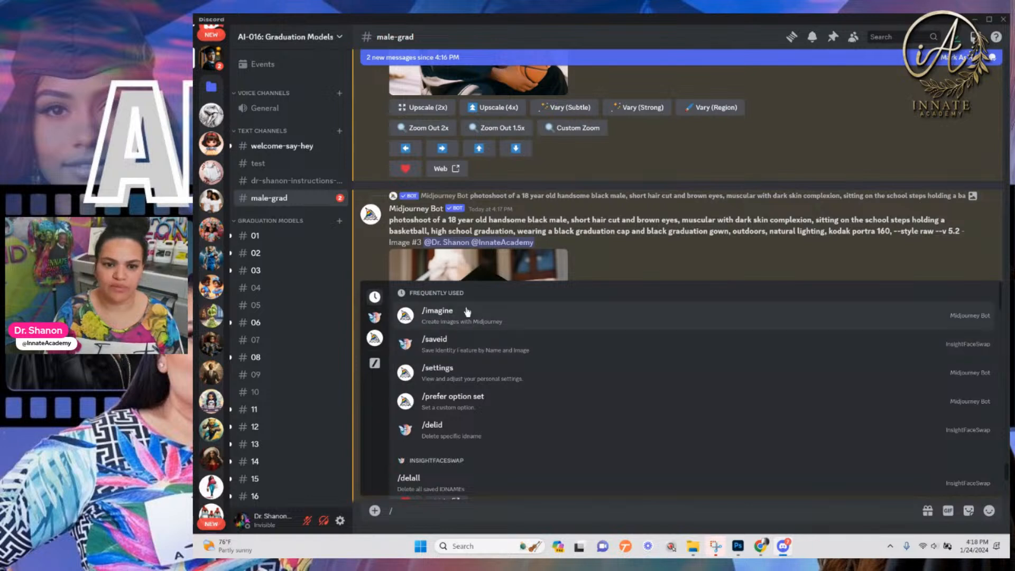
{"action": "left_click", "coordinate": [440, 348]}
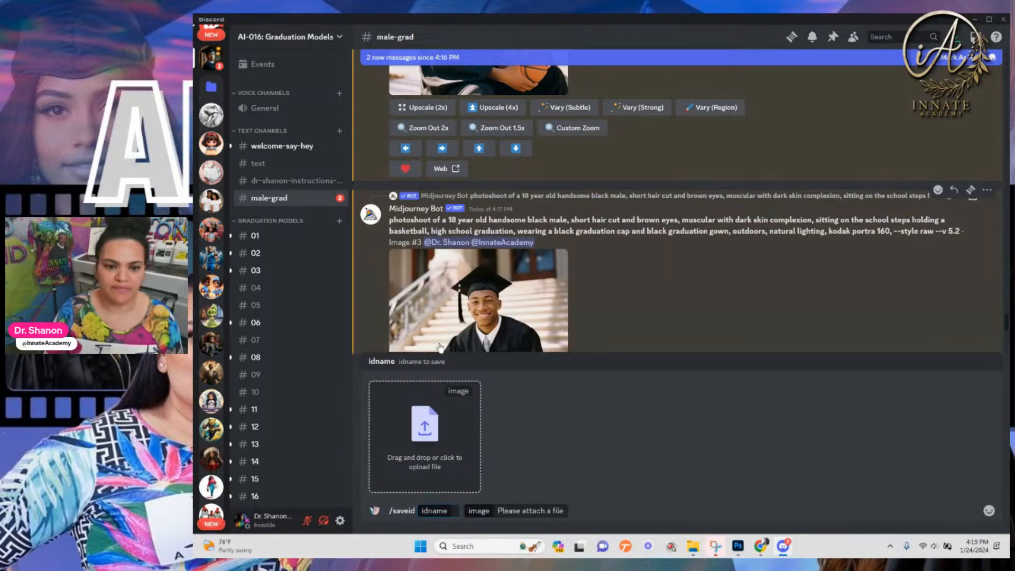
{"action": "type", "text": "bret"}
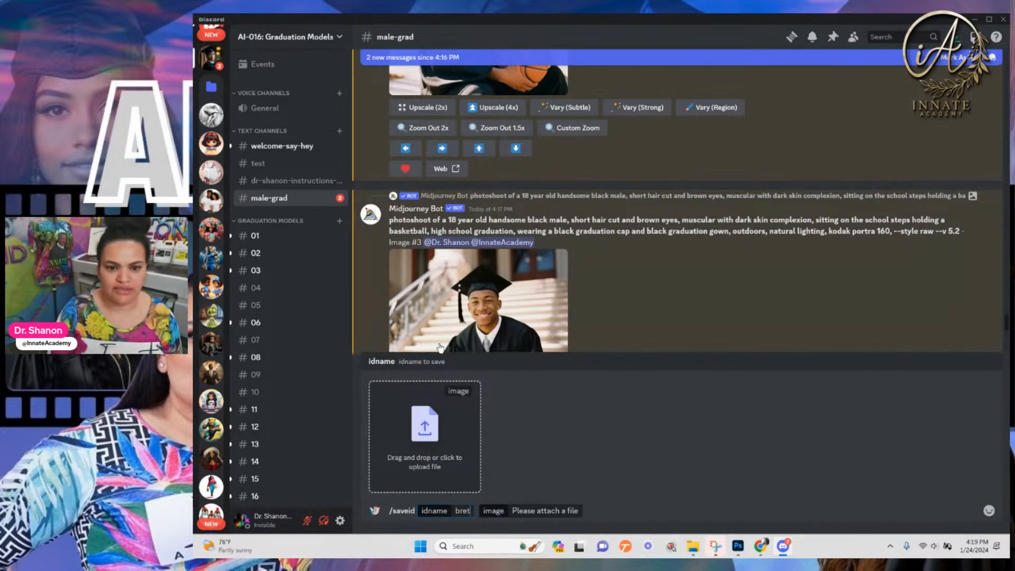
{"action": "left_click", "coordinate": [548, 510]}
{"action": "left_click", "coordinate": [435, 435]}
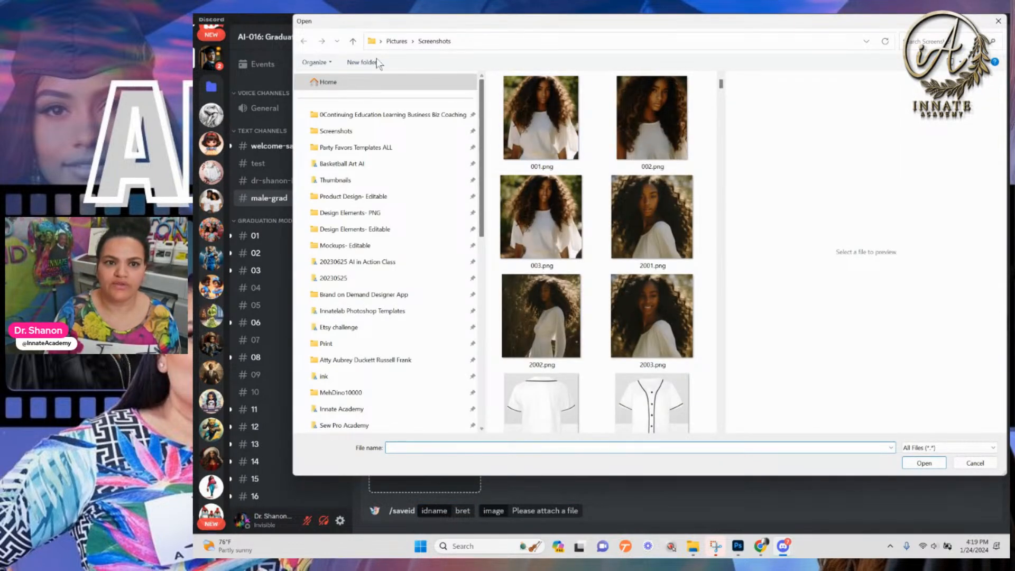
{"action": "left_click", "coordinate": [660, 341]}
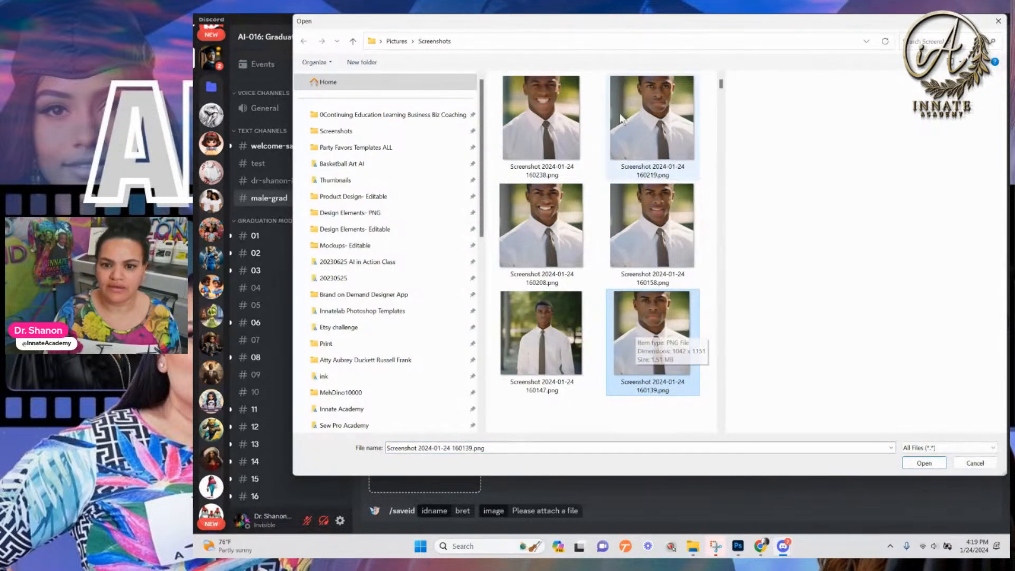
{"action": "left_click", "coordinate": [925, 463]}
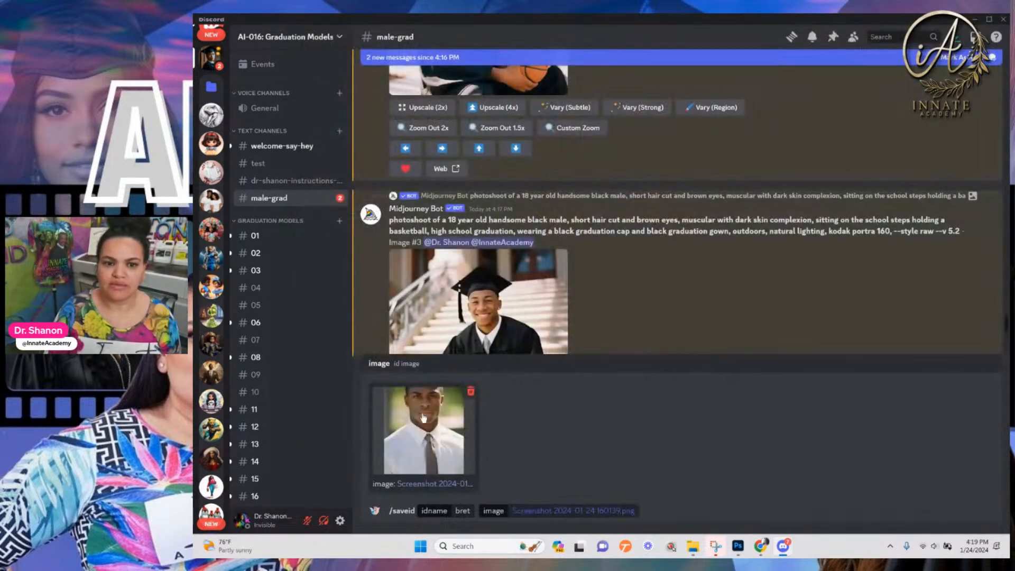
Remove the attached identity image, attach "Screenshot 2024-01-24 160139.png" again and submit the saveid command
{"action": "left_click", "coordinate": [471, 393]}
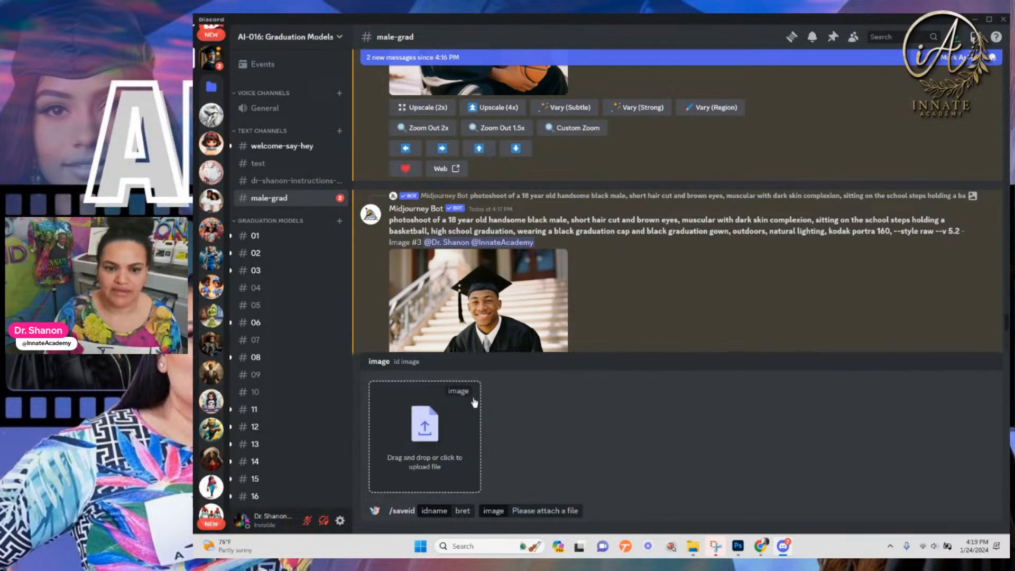
{"action": "left_click", "coordinate": [435, 468]}
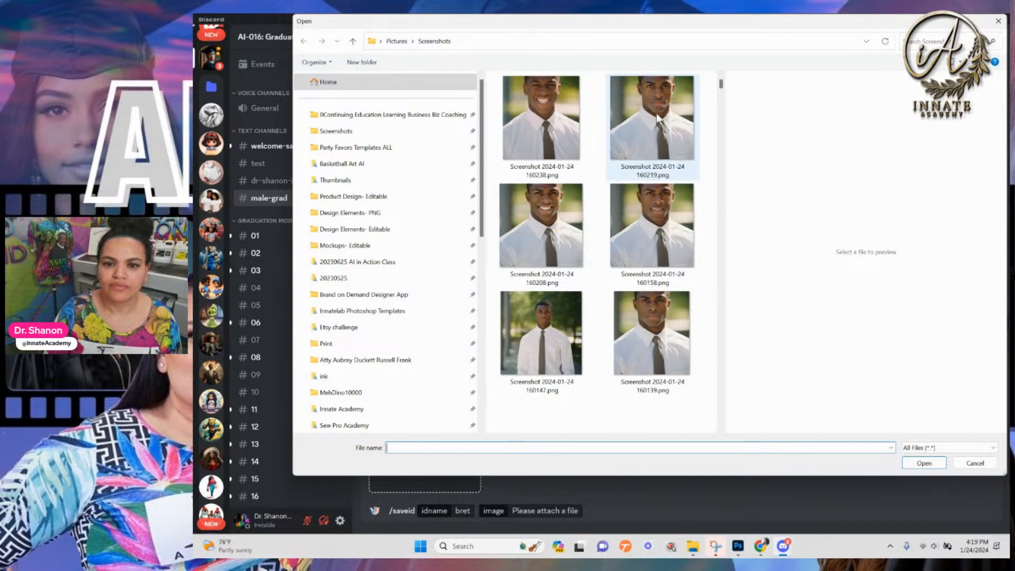
{"action": "left_click", "coordinate": [662, 351]}
{"action": "left_click", "coordinate": [915, 467]}
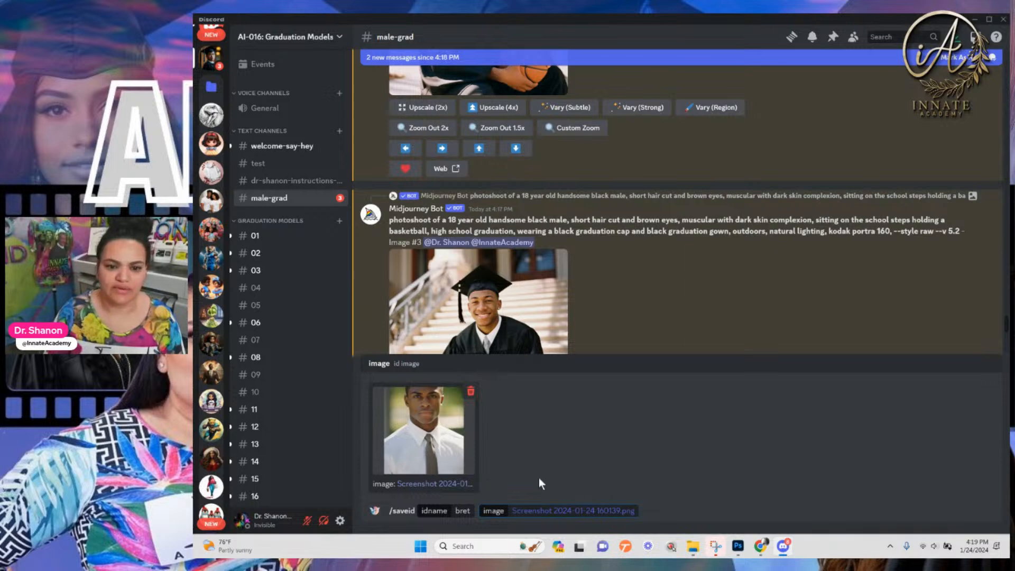
{"action": "left_click", "coordinate": [665, 515]}
{"action": "key", "text": "Return"}
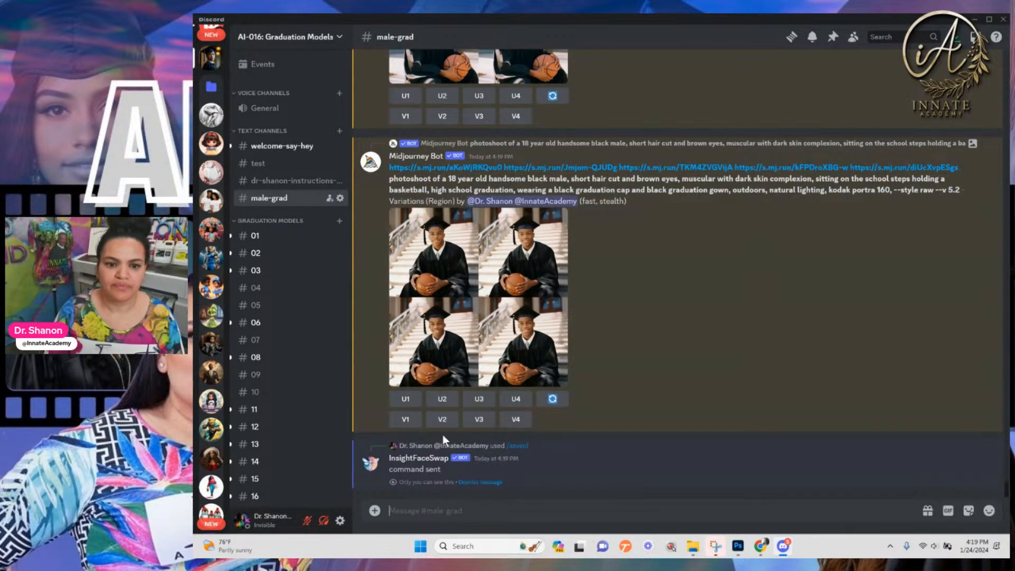
Run the INSwapper app on basketball portrait Image #3 and preview the face-swapped result enlarged
{"action": "scroll", "coordinate": [490, 412], "scroll_direction": "up", "scroll_amount": 1}
{"action": "scroll", "coordinate": [489, 411], "scroll_direction": "up", "scroll_amount": 5}
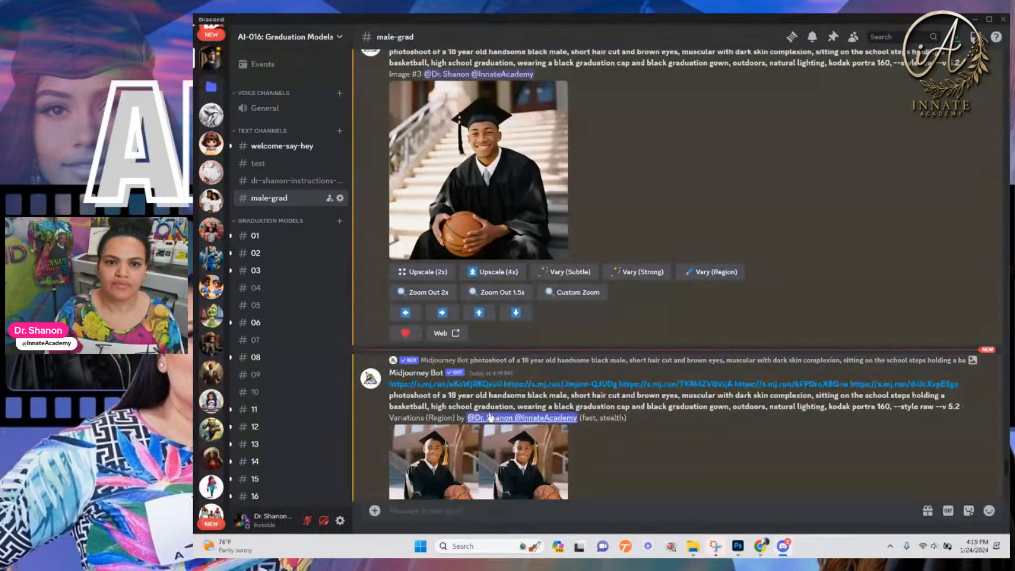
{"action": "right_click", "coordinate": [490, 197]}
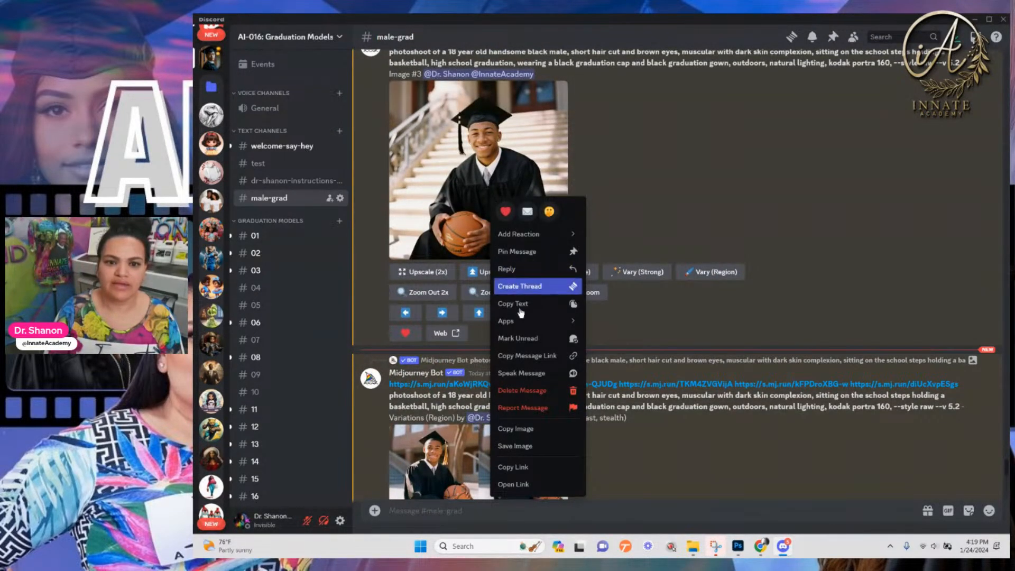
{"action": "mouse_move", "coordinate": [524, 327]}
{"action": "left_click", "coordinate": [634, 327]}
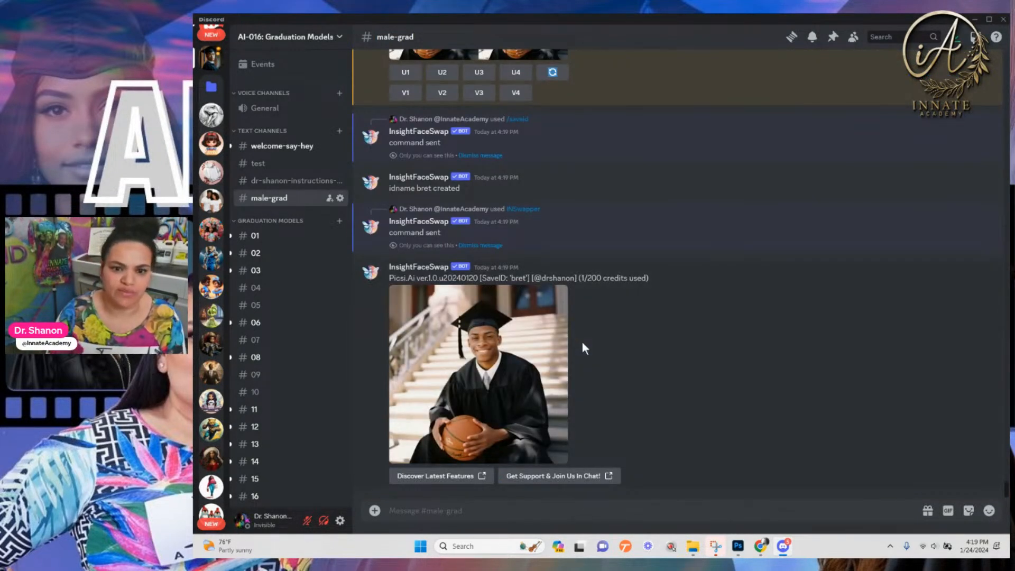
{"action": "left_click", "coordinate": [504, 361]}
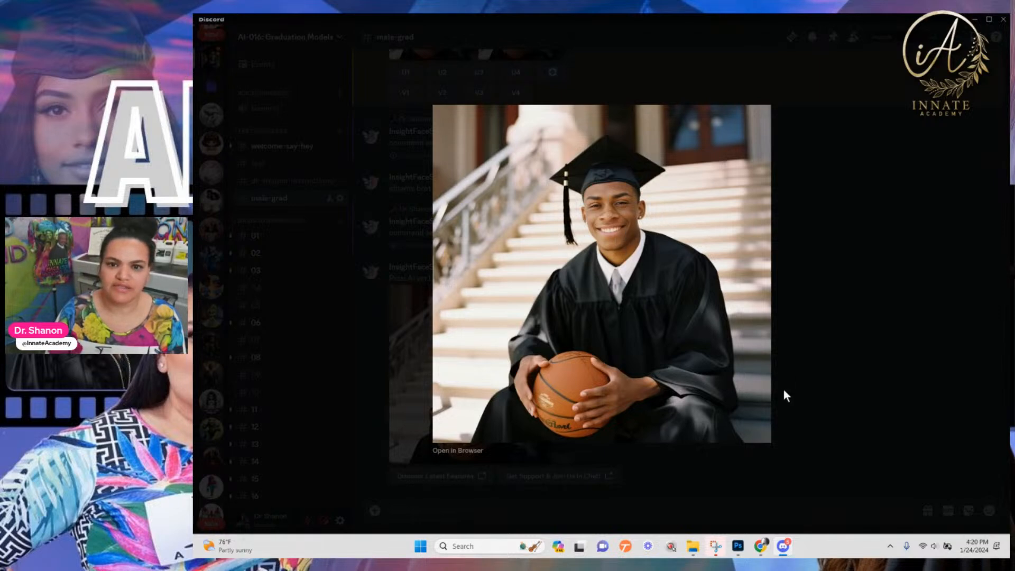
{"action": "left_click", "coordinate": [805, 395]}
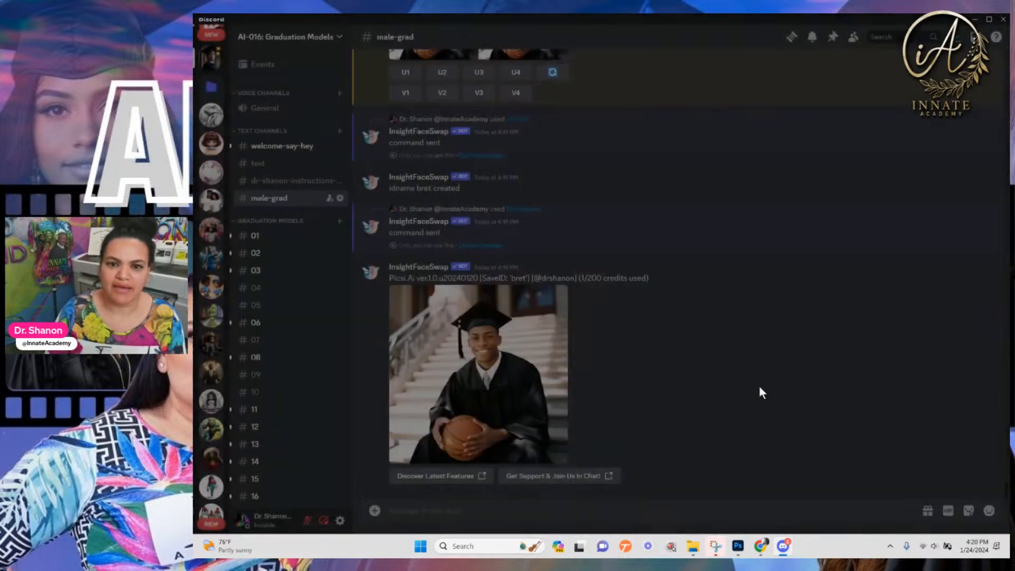
Preview the region variation grid of the graduate holding the basketball in both hands on the stairs, and upscale its fourth image
{"action": "scroll", "coordinate": [526, 319], "scroll_direction": "up", "scroll_amount": 5}
{"action": "scroll", "coordinate": [526, 325], "scroll_direction": "up", "scroll_amount": 5}
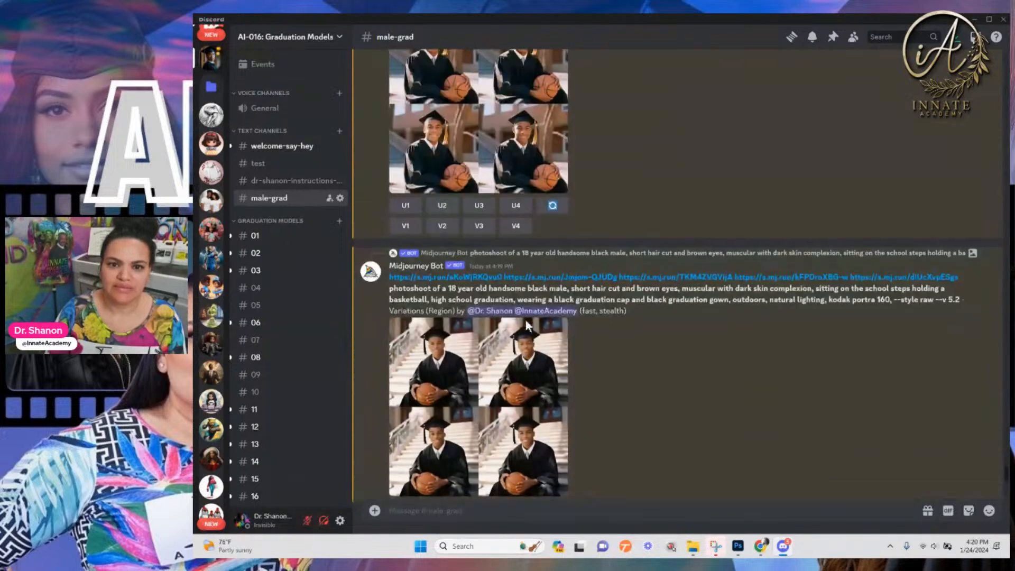
{"action": "scroll", "coordinate": [526, 320], "scroll_direction": "down", "scroll_amount": 10}
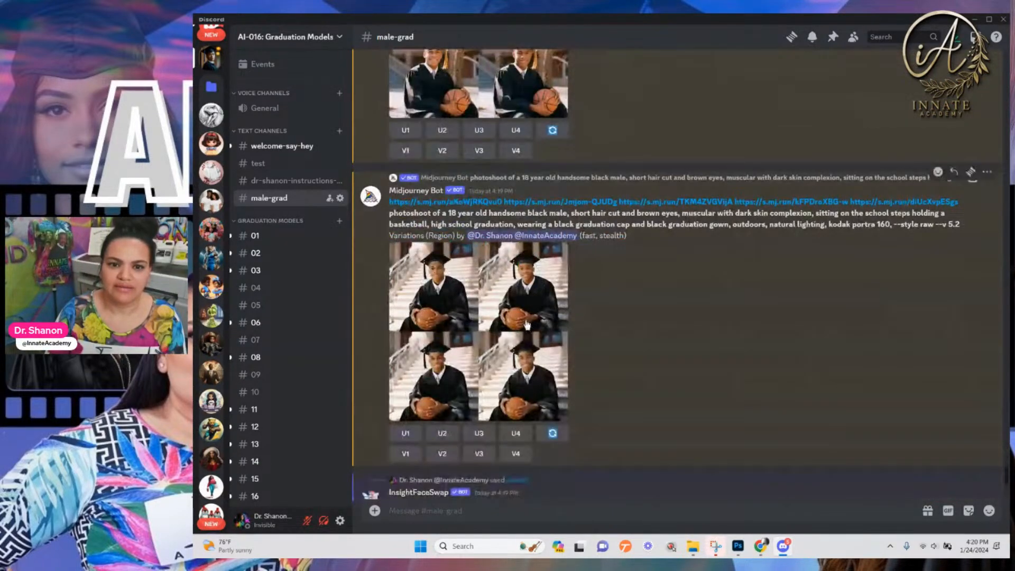
{"action": "scroll", "coordinate": [526, 324], "scroll_direction": "down", "scroll_amount": 10}
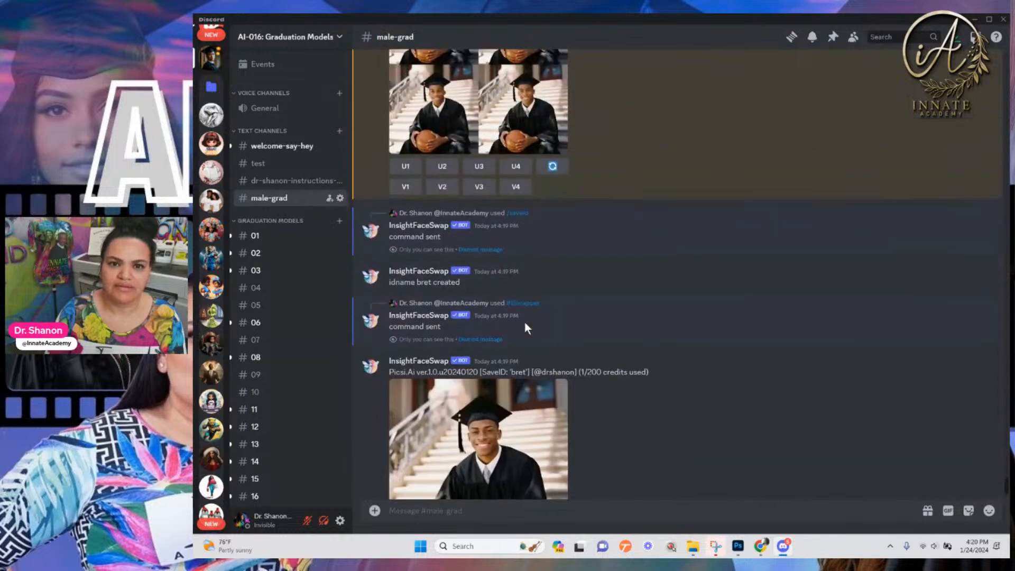
{"action": "scroll", "coordinate": [525, 328], "scroll_direction": "up", "scroll_amount": 5}
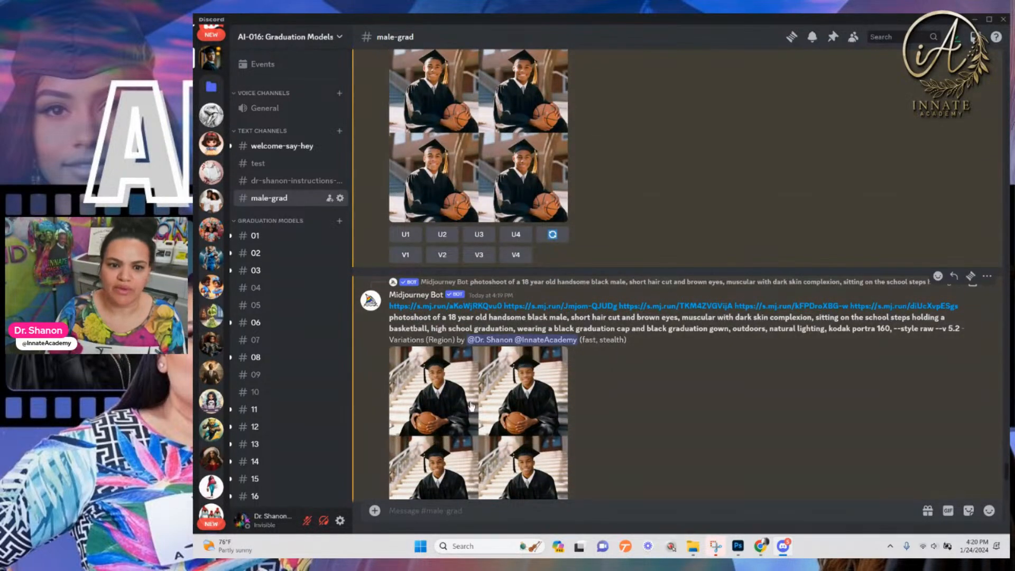
{"action": "left_click", "coordinate": [521, 405]}
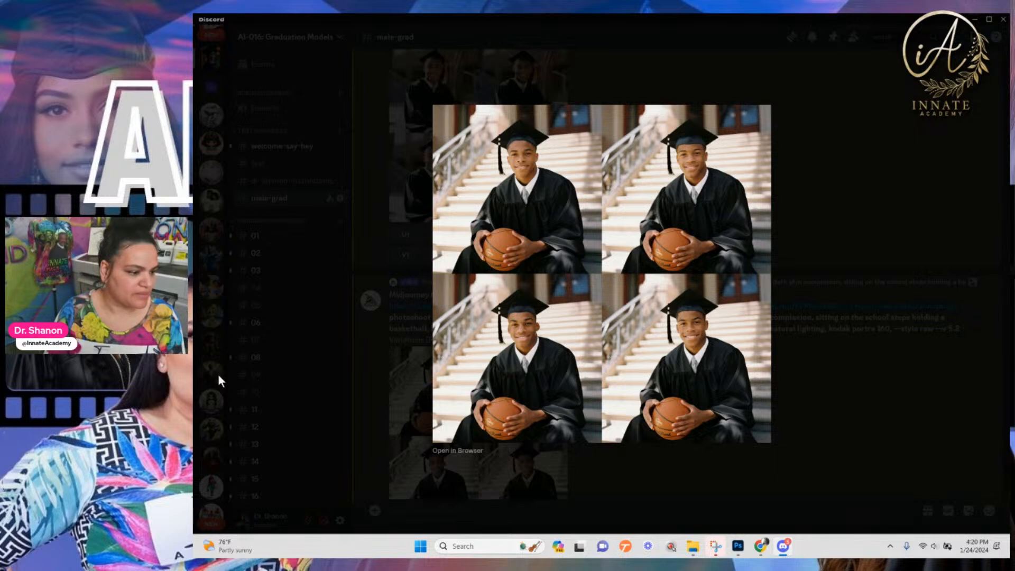
{"action": "key", "text": "alt+Tab"}
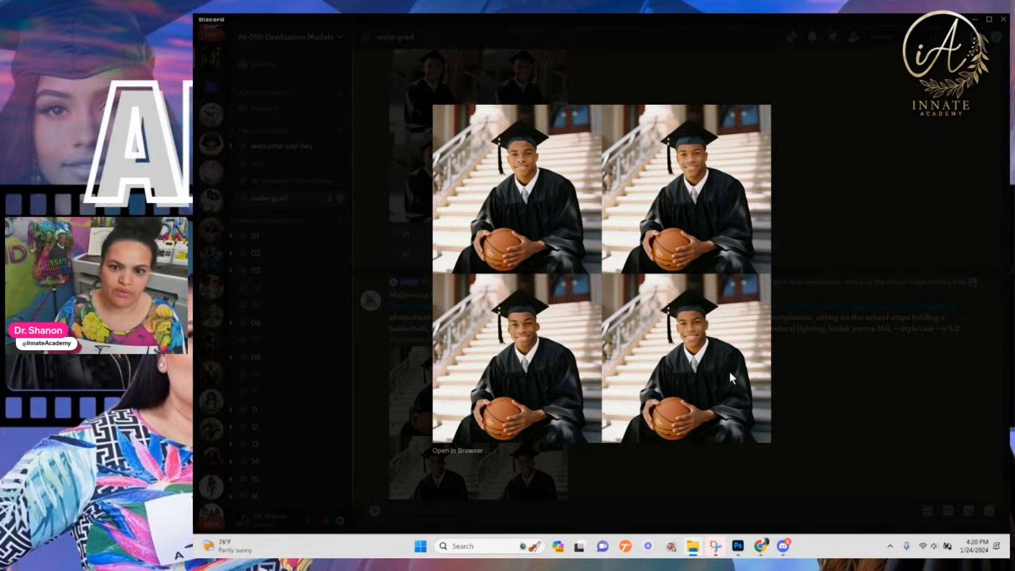
{"action": "key", "text": "Escape"}
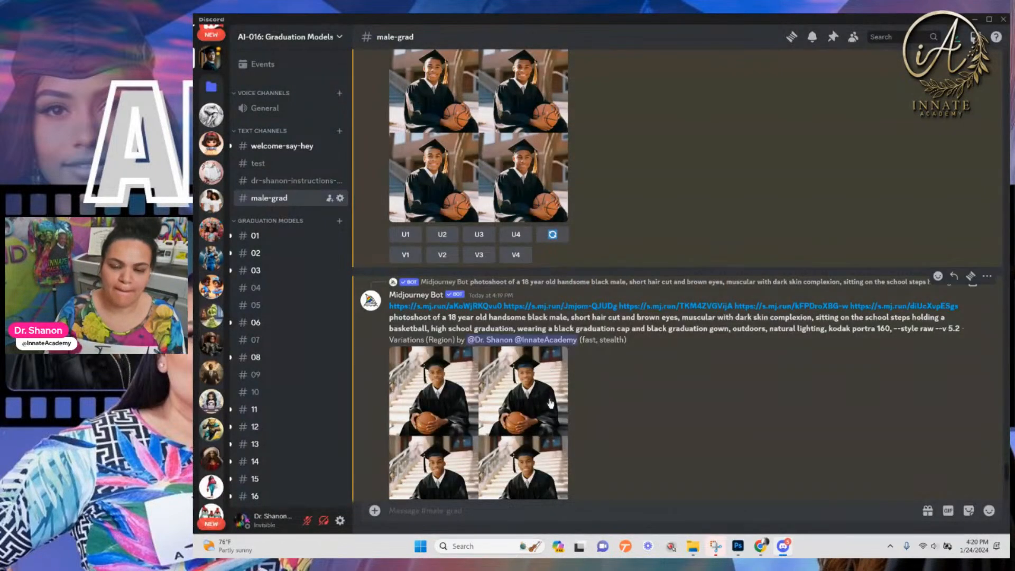
{"action": "left_click", "coordinate": [518, 416]}
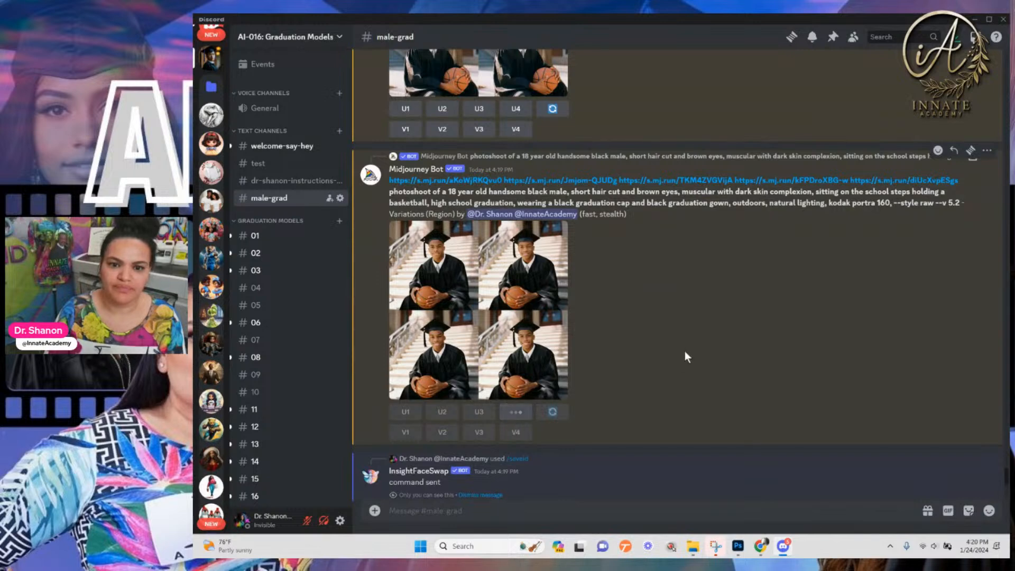
Compare the original graduate portraits with their region variations, and preview the variation grid of basketball portrait Image #4 enlarged
{"action": "scroll", "coordinate": [697, 398], "scroll_direction": "up", "scroll_amount": 1}
{"action": "scroll", "coordinate": [697, 394], "scroll_direction": "up", "scroll_amount": 7}
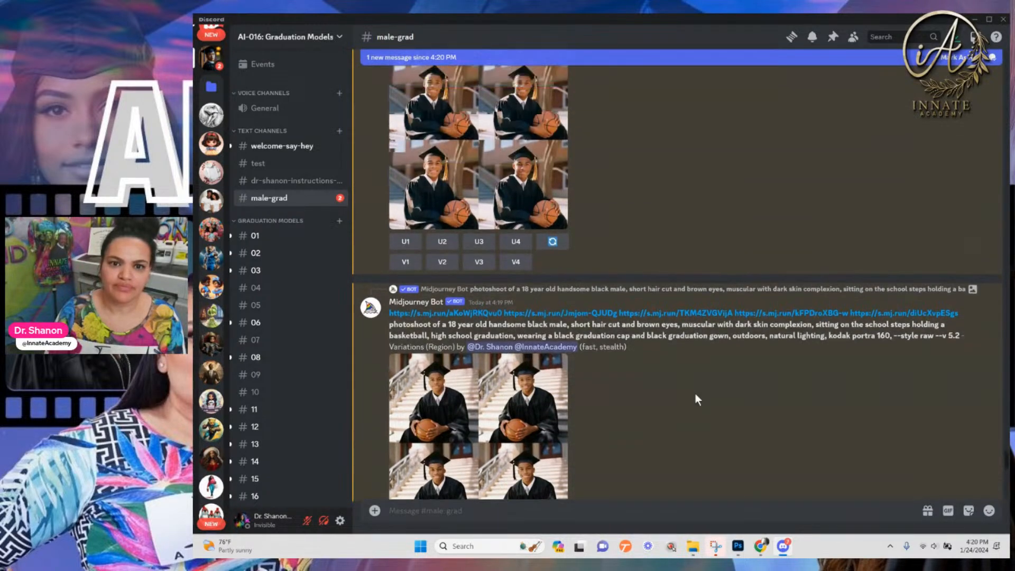
{"action": "scroll", "coordinate": [696, 395], "scroll_direction": "up", "scroll_amount": 2}
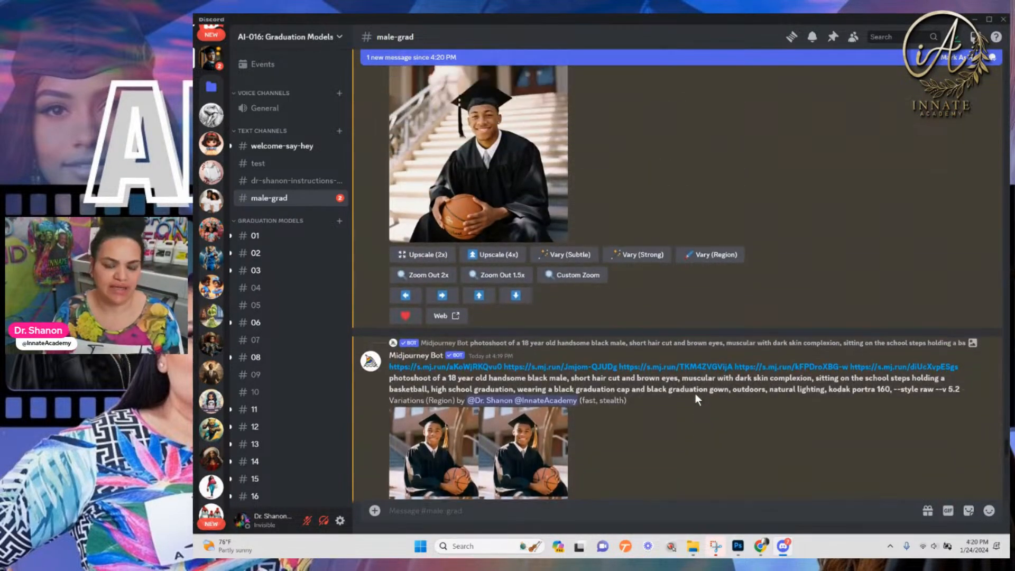
{"action": "scroll", "coordinate": [703, 388], "scroll_direction": "down", "scroll_amount": 1}
{"action": "scroll", "coordinate": [702, 394], "scroll_direction": "down", "scroll_amount": 2}
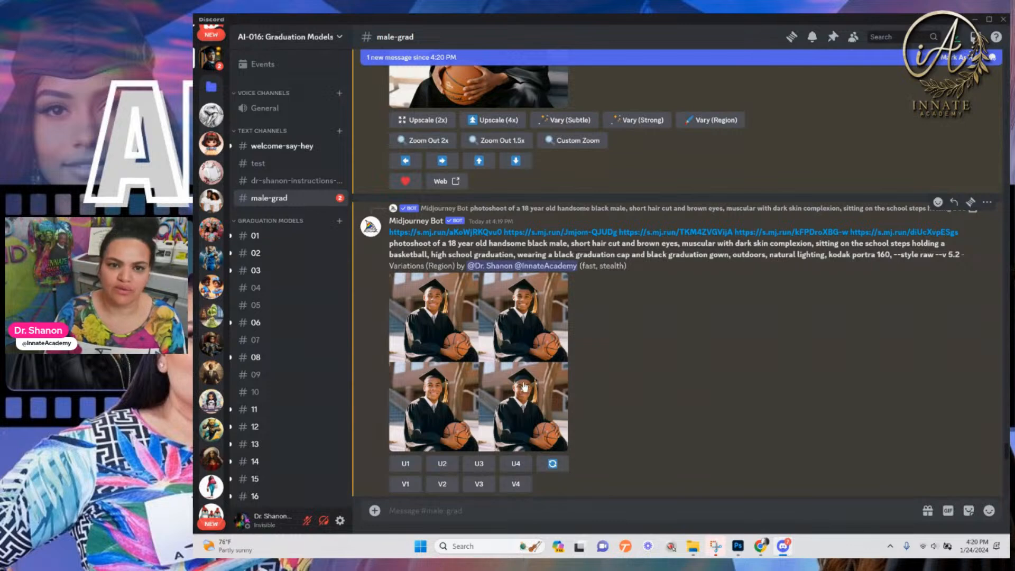
{"action": "scroll", "coordinate": [525, 384], "scroll_direction": "up", "scroll_amount": 3}
{"action": "scroll", "coordinate": [523, 382], "scroll_direction": "up", "scroll_amount": 5}
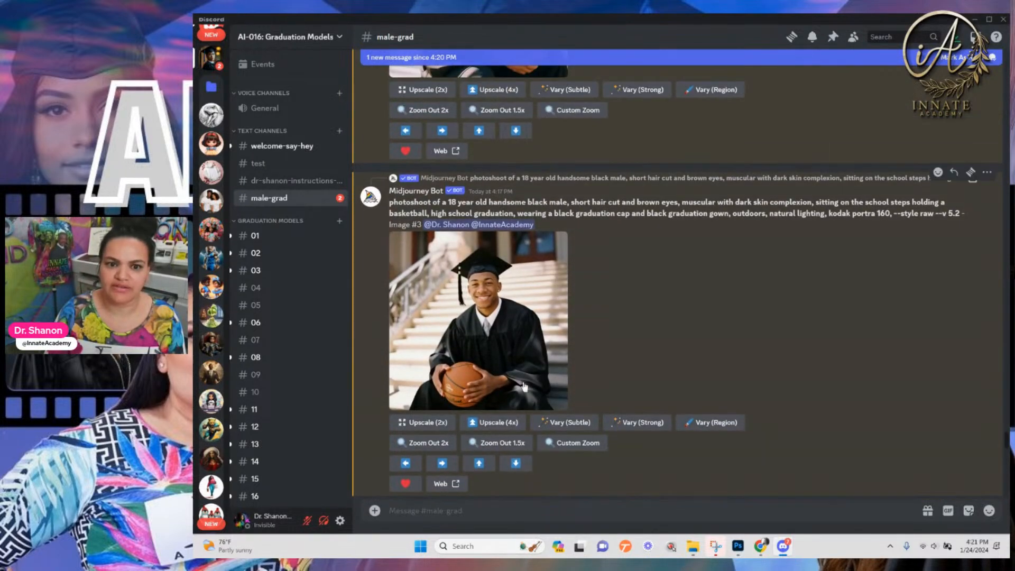
{"action": "scroll", "coordinate": [523, 381], "scroll_direction": "up", "scroll_amount": 1}
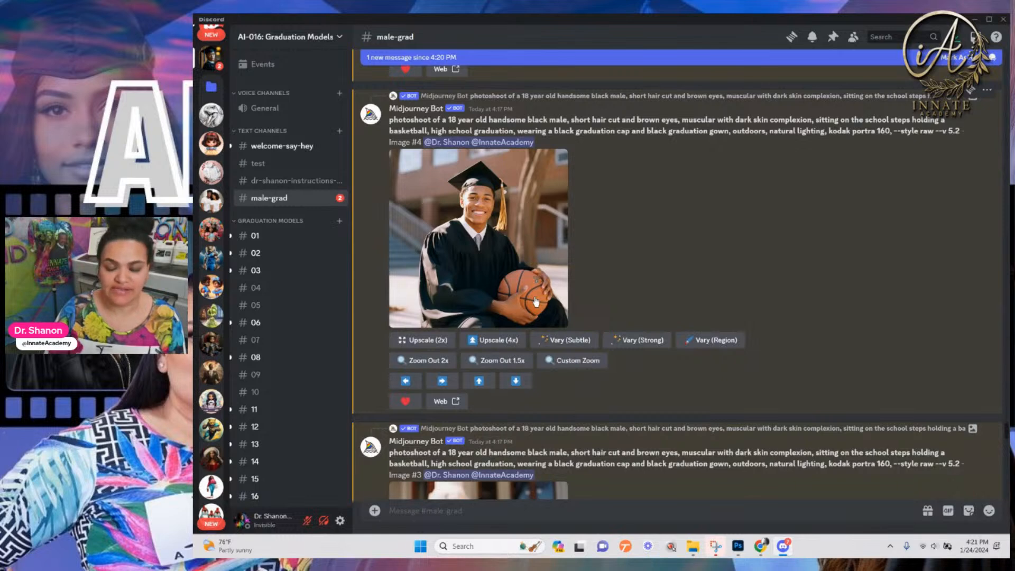
{"action": "scroll", "coordinate": [536, 302], "scroll_direction": "up", "scroll_amount": 3}
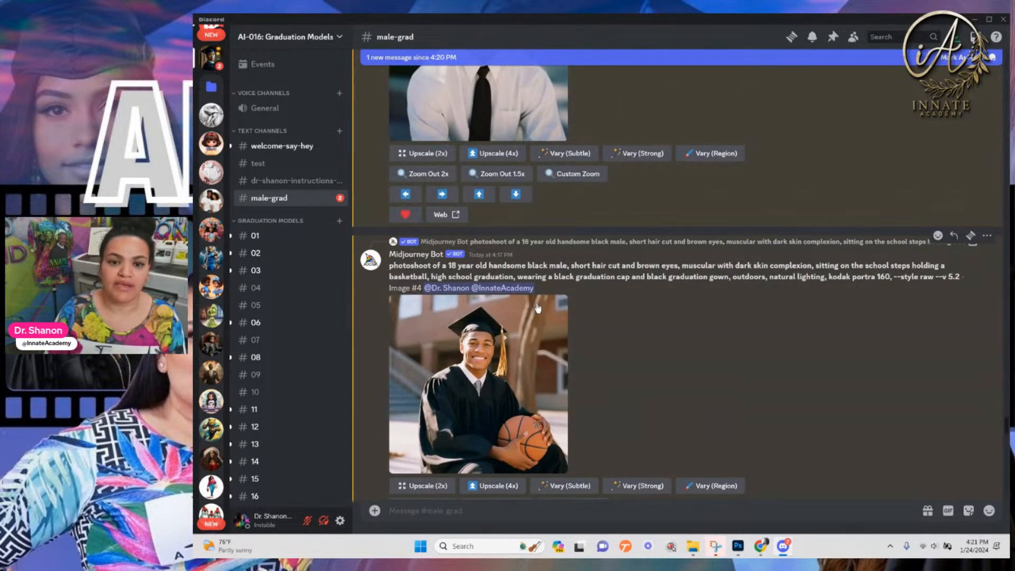
{"action": "scroll", "coordinate": [545, 373], "scroll_direction": "up", "scroll_amount": 2}
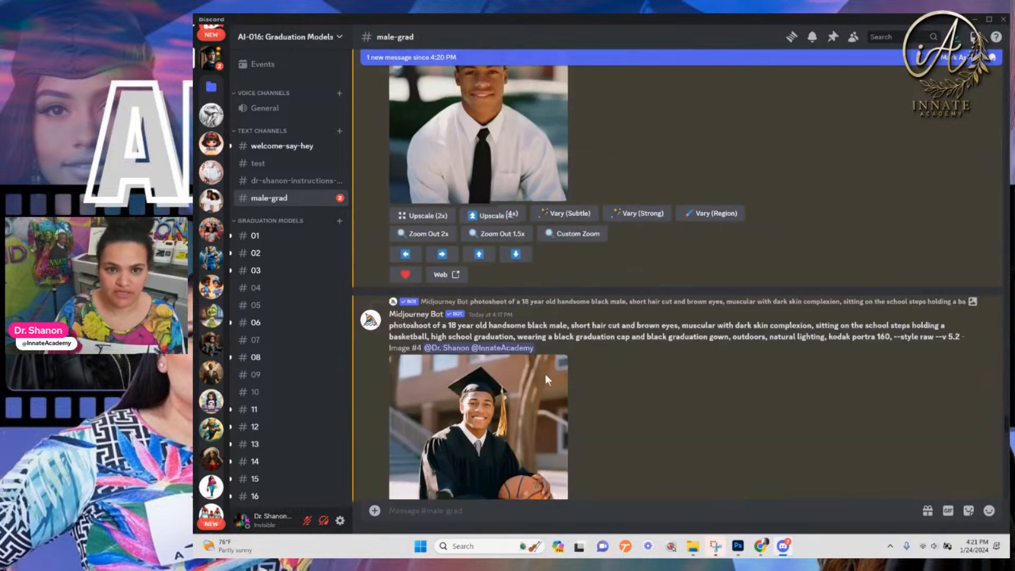
{"action": "scroll", "coordinate": [544, 373], "scroll_direction": "down", "scroll_amount": 1}
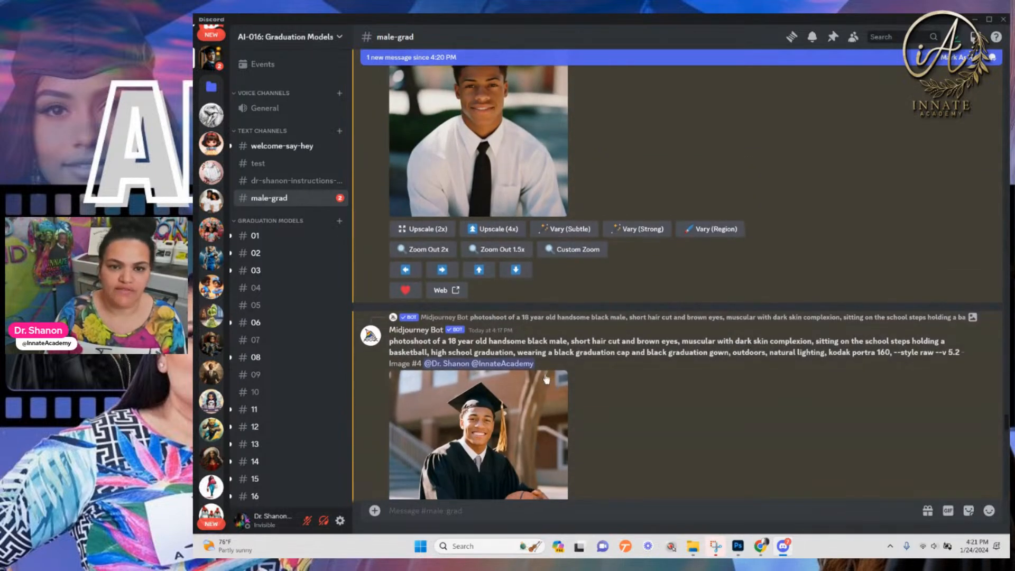
{"action": "scroll", "coordinate": [544, 373], "scroll_direction": "down", "scroll_amount": 8}
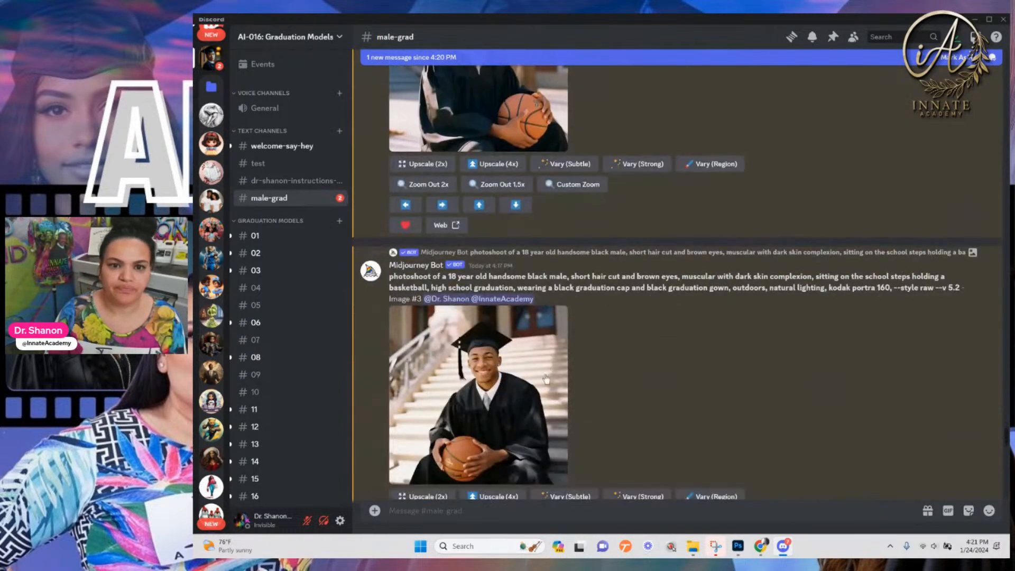
{"action": "scroll", "coordinate": [532, 343], "scroll_direction": "down", "scroll_amount": 4}
{"action": "scroll", "coordinate": [530, 343], "scroll_direction": "down", "scroll_amount": 7}
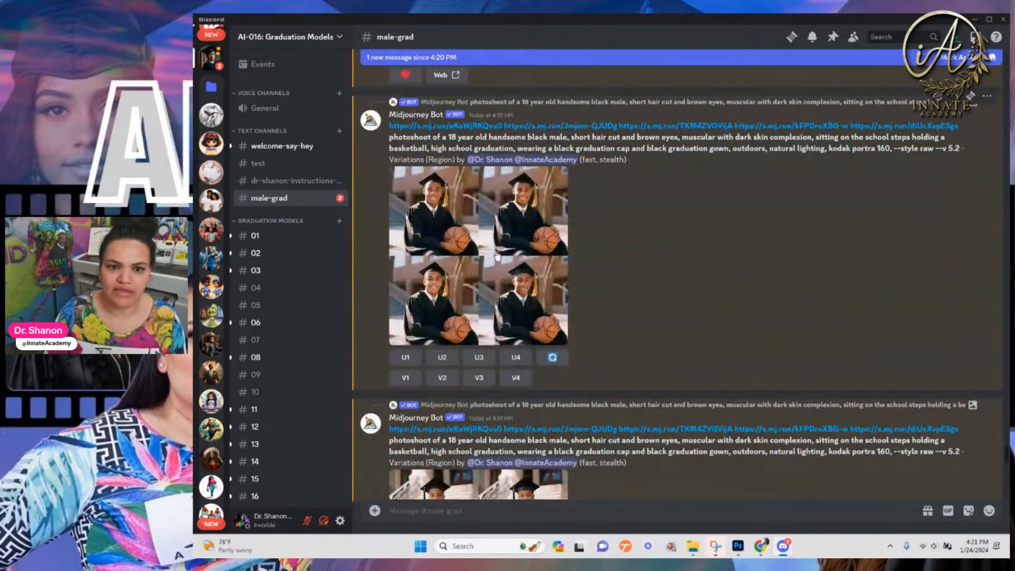
{"action": "left_click", "coordinate": [496, 249]}
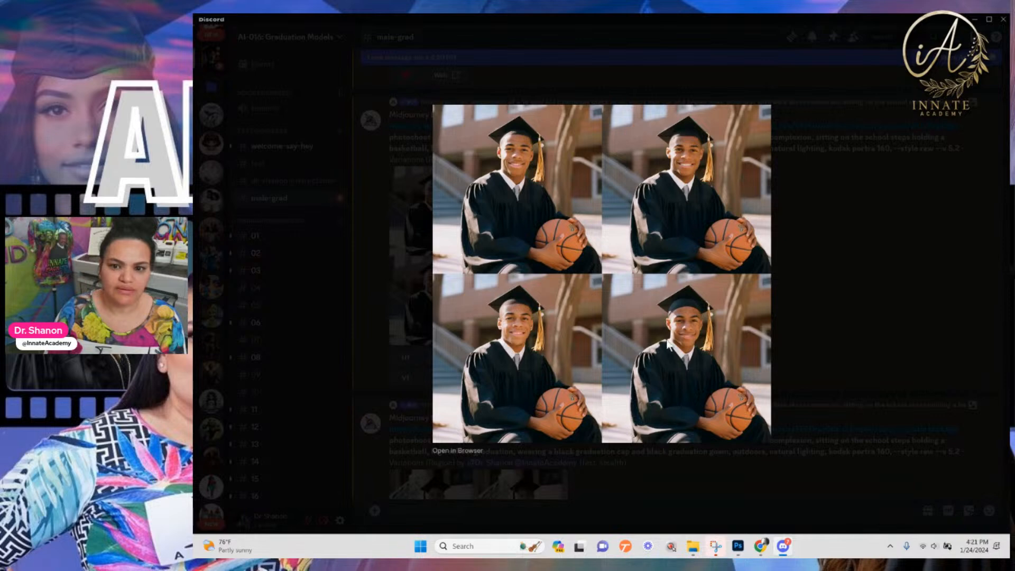
Upscale the second image of the region variation grid showing the graduate with a basketball beside the tree, and preview the upscaled portrait enlarged
{"action": "left_click", "coordinate": [817, 316]}
{"action": "left_click", "coordinate": [478, 266]}
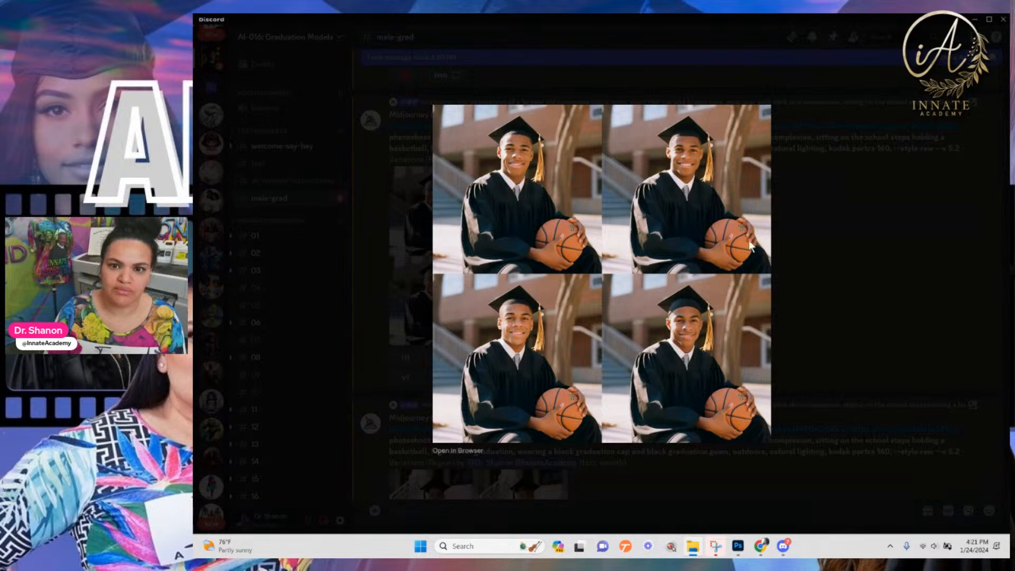
{"action": "left_click", "coordinate": [866, 402]}
{"action": "left_click", "coordinate": [442, 358]}
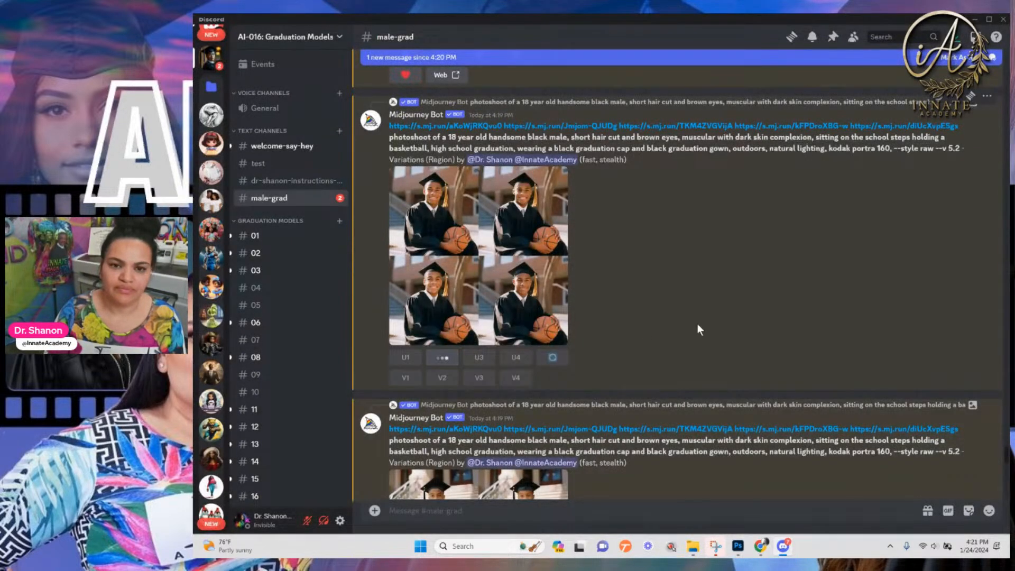
{"action": "scroll", "coordinate": [684, 359], "scroll_direction": "down", "scroll_amount": 10}
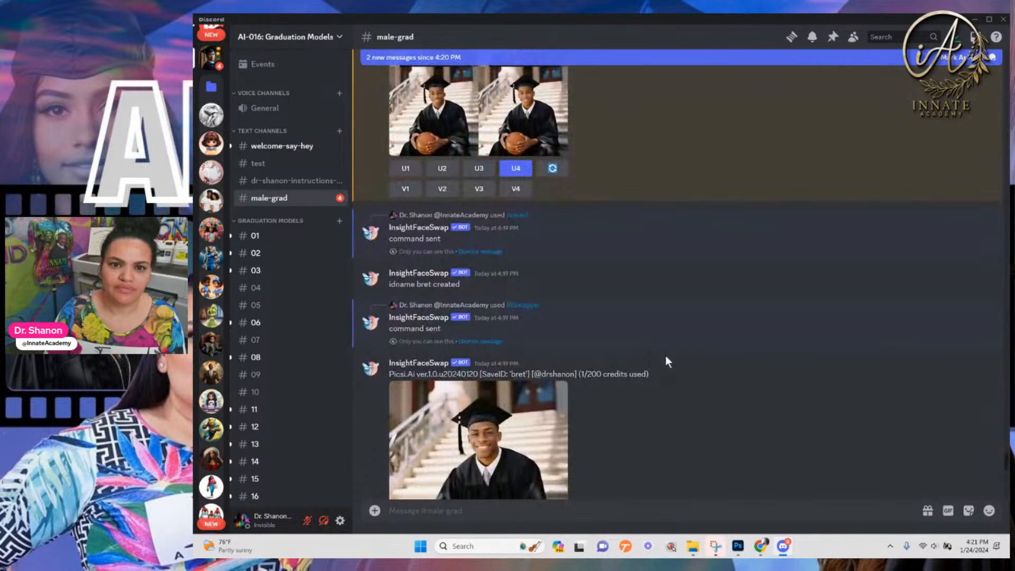
{"action": "scroll", "coordinate": [665, 362], "scroll_direction": "down", "scroll_amount": 15}
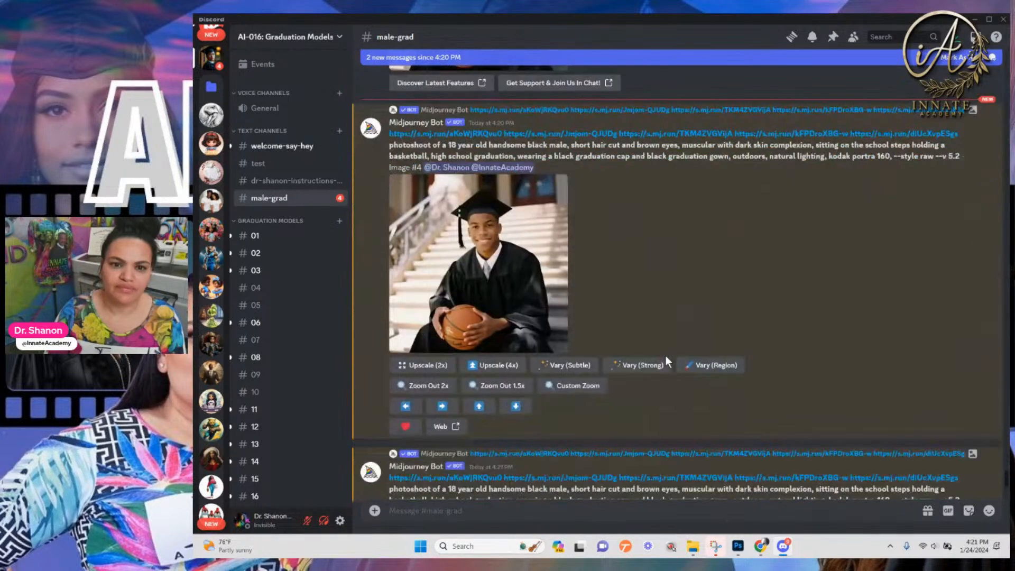
{"action": "scroll", "coordinate": [666, 362], "scroll_direction": "down", "scroll_amount": 10}
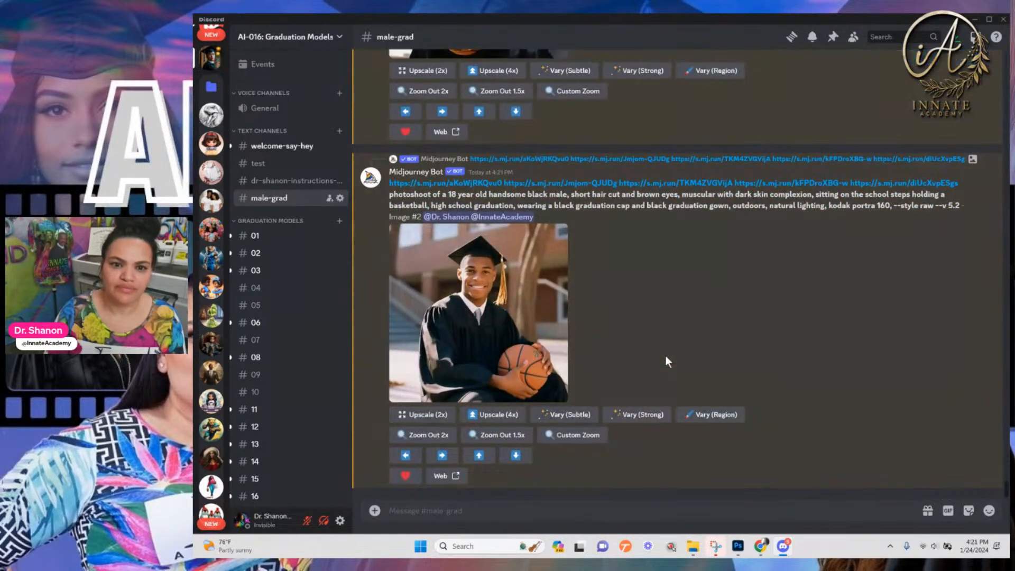
{"action": "left_click", "coordinate": [497, 328]}
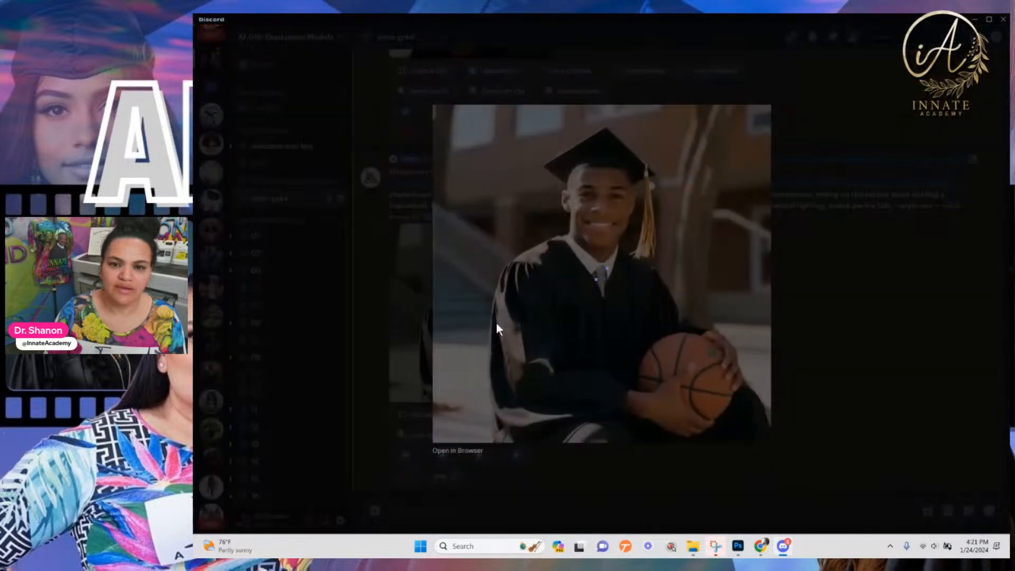
{"action": "left_click", "coordinate": [773, 320]}
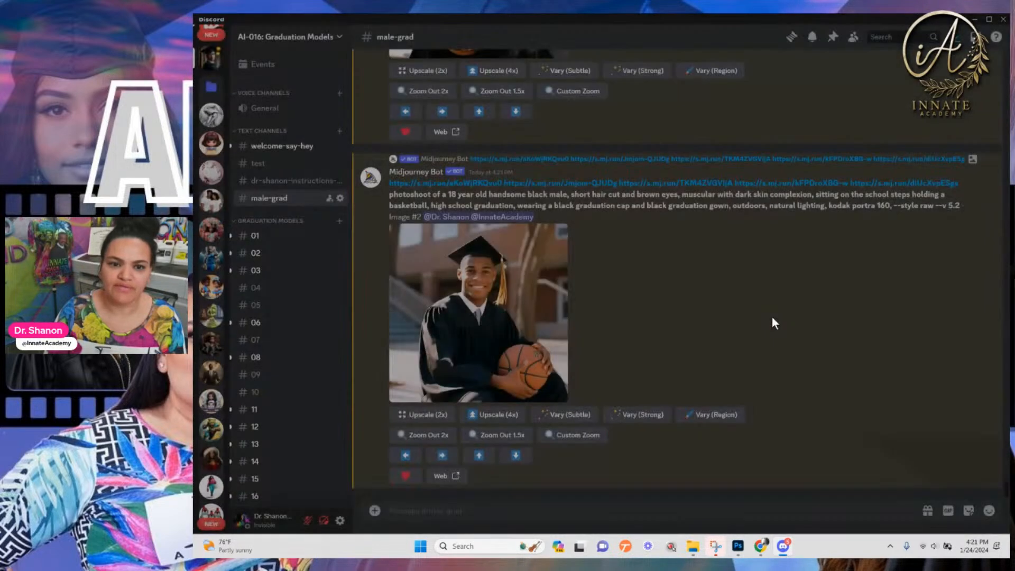
Run the INSwapper app on the upscaled basketball portrait Image #2
{"action": "right_click", "coordinate": [481, 324]}
{"action": "mouse_move", "coordinate": [528, 352]}
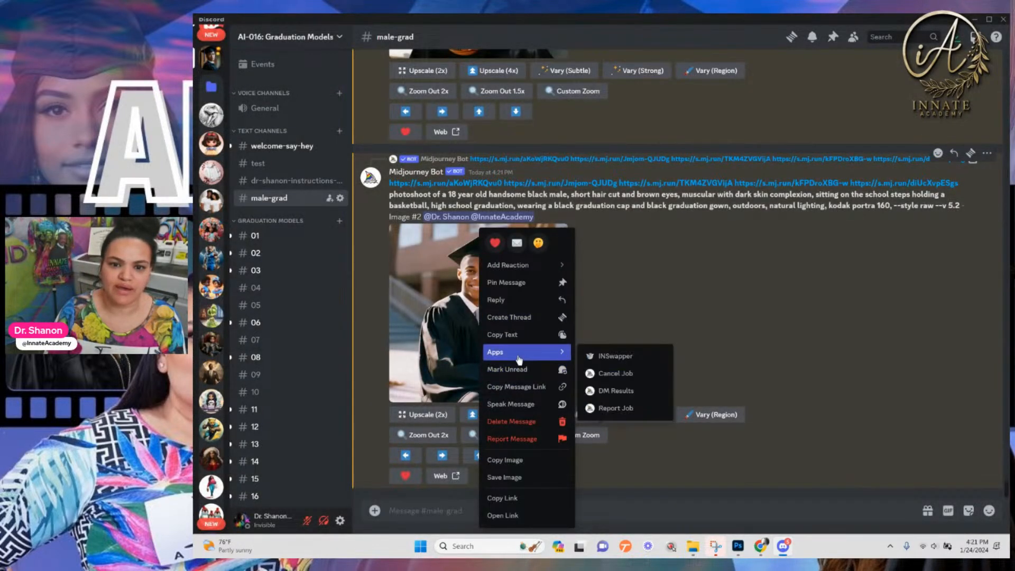
{"action": "left_click", "coordinate": [634, 359]}
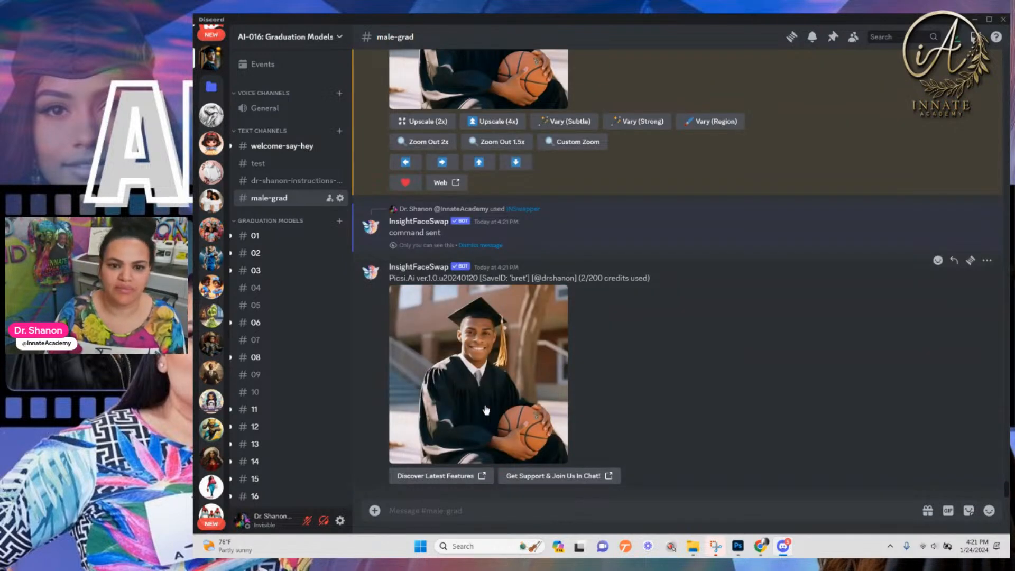
Compare the face-swapped basketball portrait with the Midjourney Image #2 it was made from, viewing each enlarged
{"action": "scroll", "coordinate": [528, 359], "scroll_direction": "up", "scroll_amount": 3}
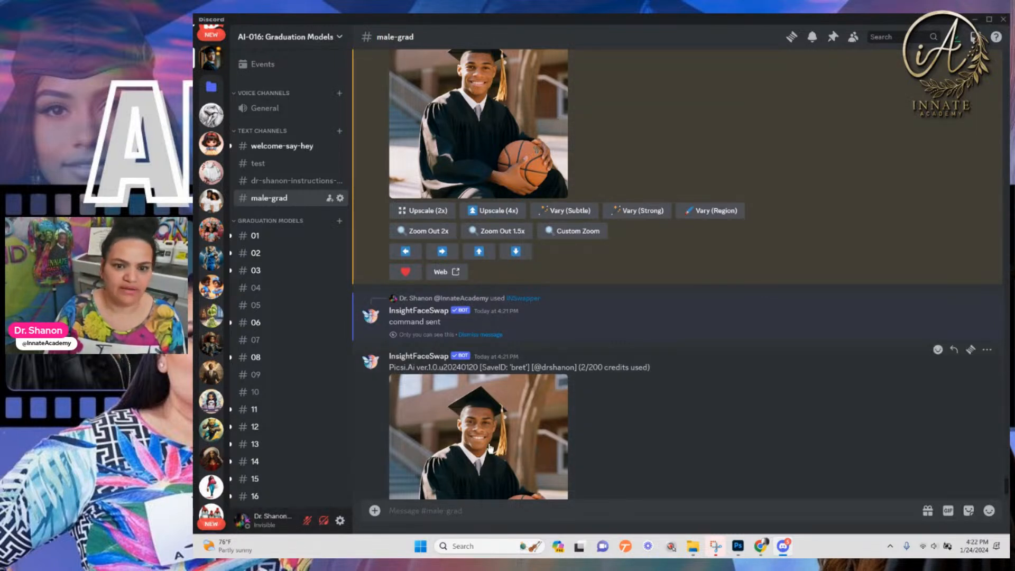
{"action": "scroll", "coordinate": [479, 453], "scroll_direction": "up", "scroll_amount": 2}
{"action": "left_click", "coordinate": [481, 486]}
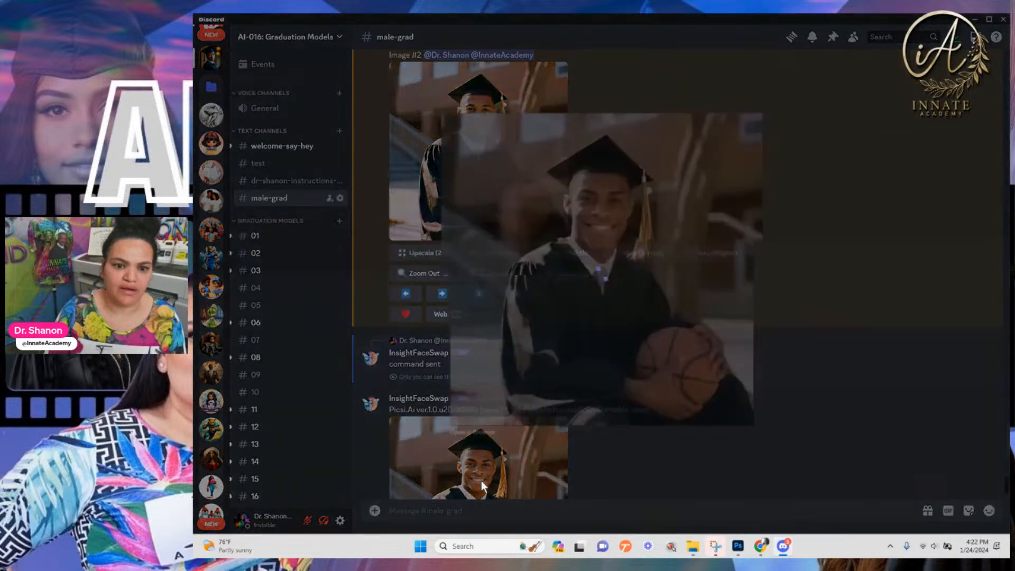
{"action": "left_click", "coordinate": [836, 376]}
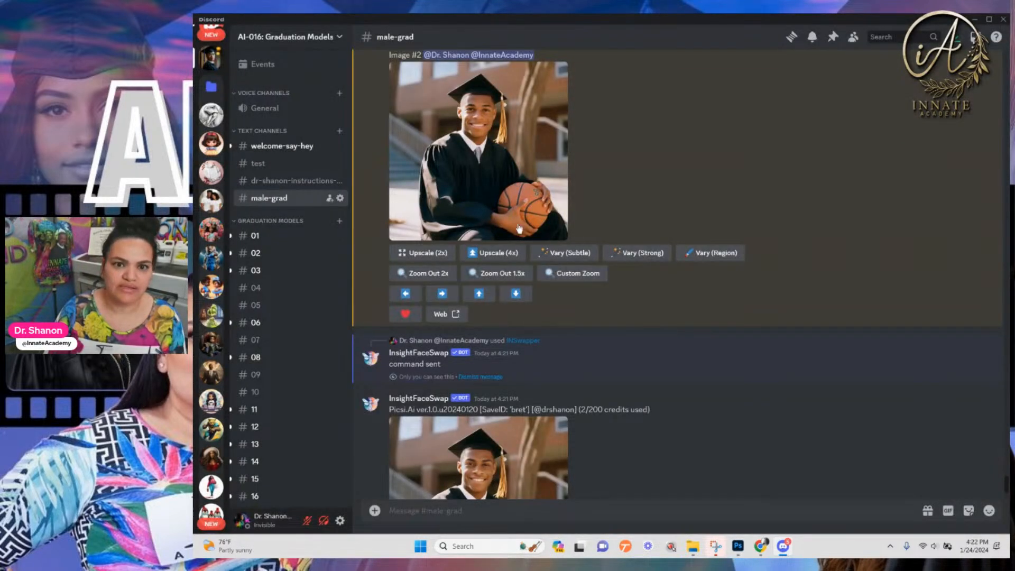
{"action": "scroll", "coordinate": [517, 264], "scroll_direction": "down", "scroll_amount": 3}
{"action": "left_click", "coordinate": [490, 398]}
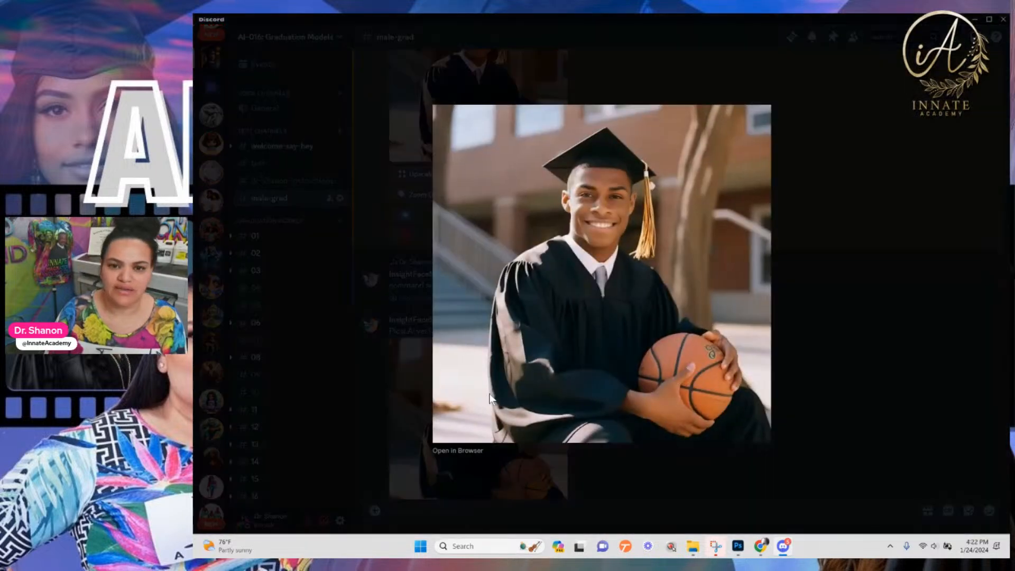
{"action": "left_click", "coordinate": [791, 372]}
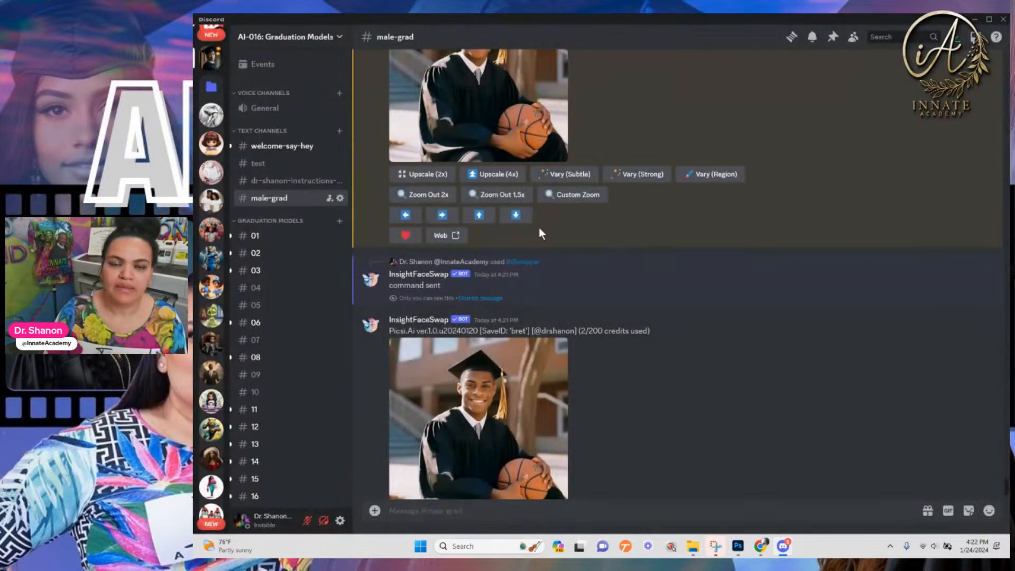
{"action": "scroll", "coordinate": [538, 227], "scroll_direction": "up", "scroll_amount": 2}
{"action": "left_click", "coordinate": [490, 241]}
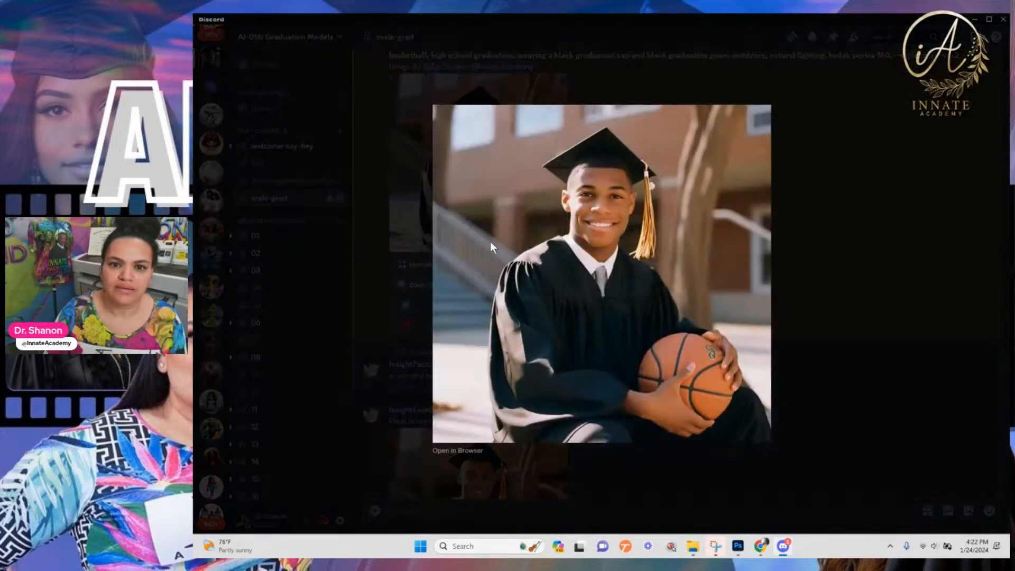
{"action": "left_click", "coordinate": [817, 249]}
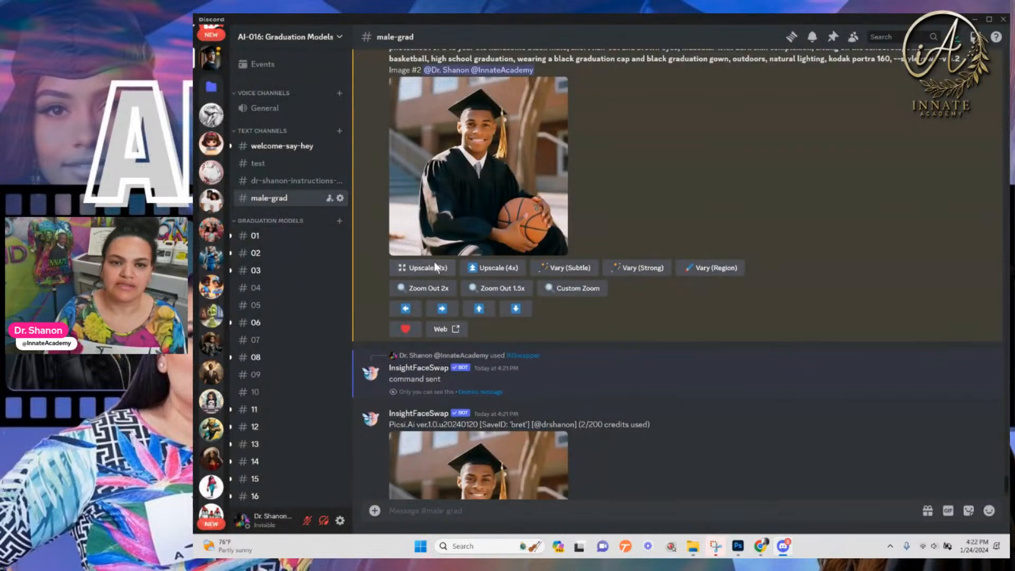
Preview stairs portrait Image #4, run the INSwapper app on it and view the face-swapped result enlarged
{"action": "scroll", "coordinate": [435, 266], "scroll_direction": "down", "scroll_amount": 2}
{"action": "scroll", "coordinate": [434, 261], "scroll_direction": "down", "scroll_amount": 5}
{"action": "left_click", "coordinate": [493, 255]}
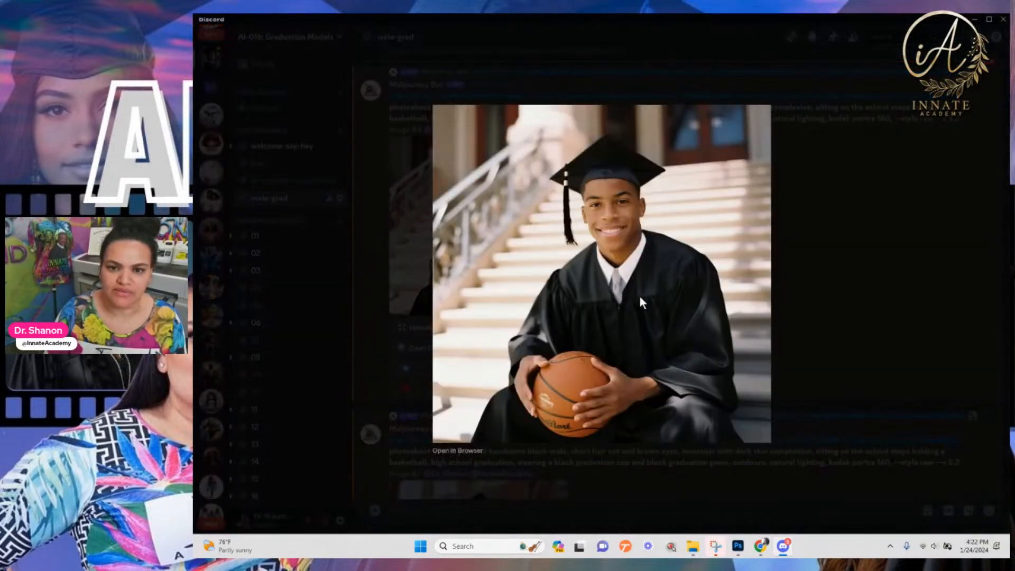
{"action": "left_click", "coordinate": [791, 286]}
{"action": "right_click", "coordinate": [440, 220]}
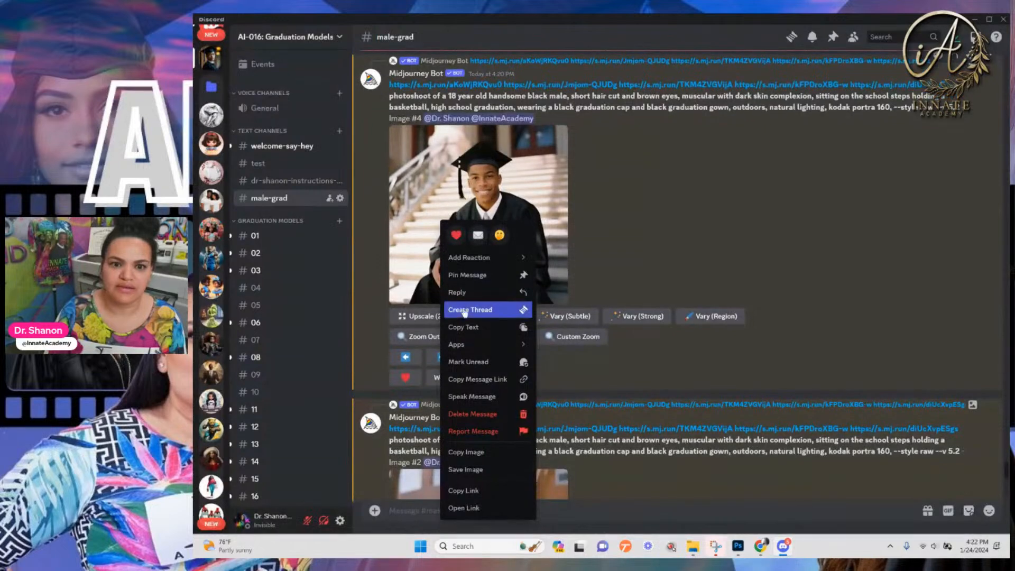
{"action": "mouse_move", "coordinate": [507, 344]}
{"action": "left_click", "coordinate": [568, 350]}
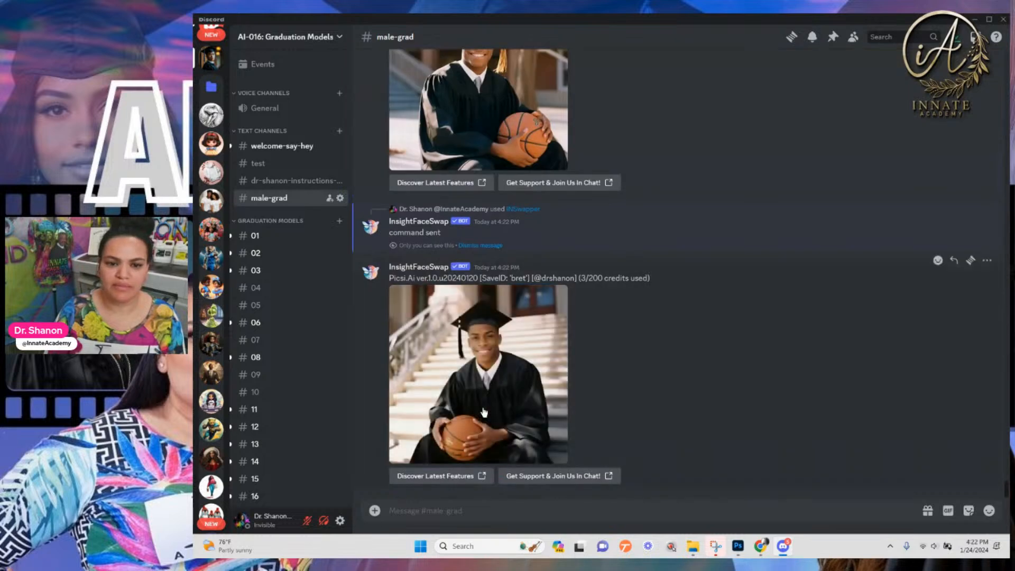
{"action": "left_click", "coordinate": [486, 361]}
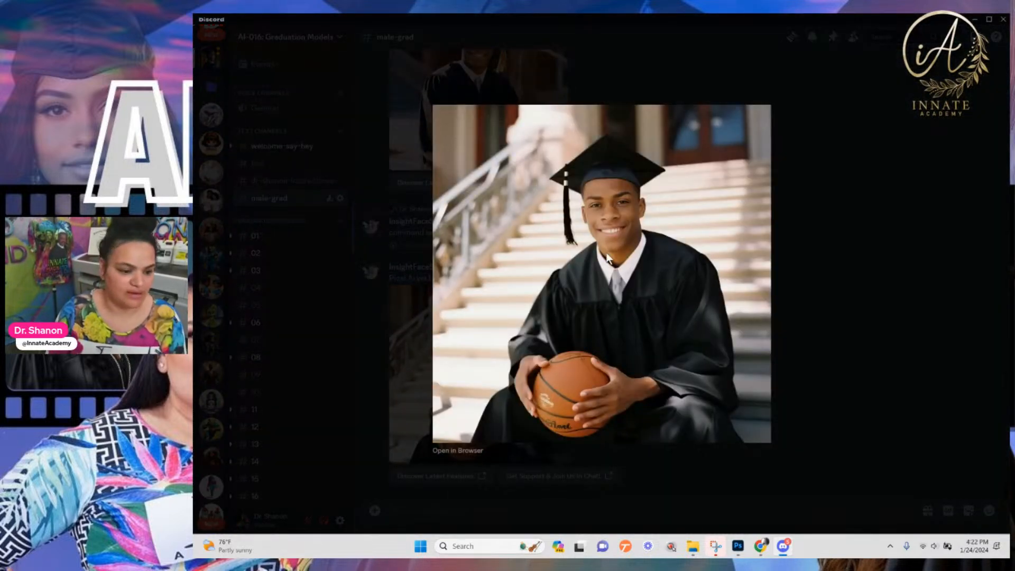
{"action": "left_click", "coordinate": [809, 355]}
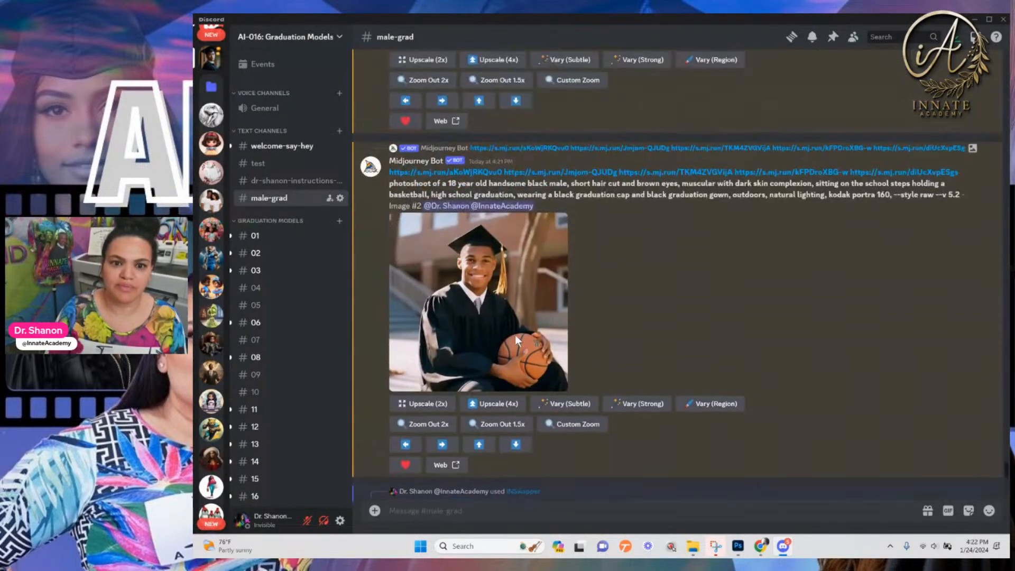
Find the original basketball portrait Image #4 without reference links and copy its full prompt text through "--v 5.2"
{"action": "scroll", "coordinate": [515, 335], "scroll_direction": "down", "scroll_amount": 13}
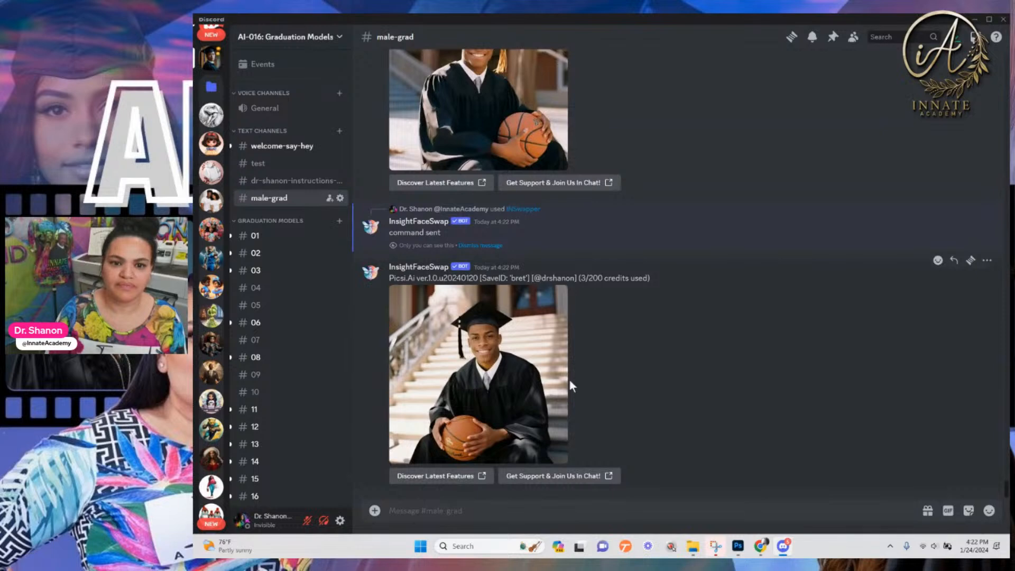
{"action": "scroll", "coordinate": [548, 374], "scroll_direction": "up", "scroll_amount": 5}
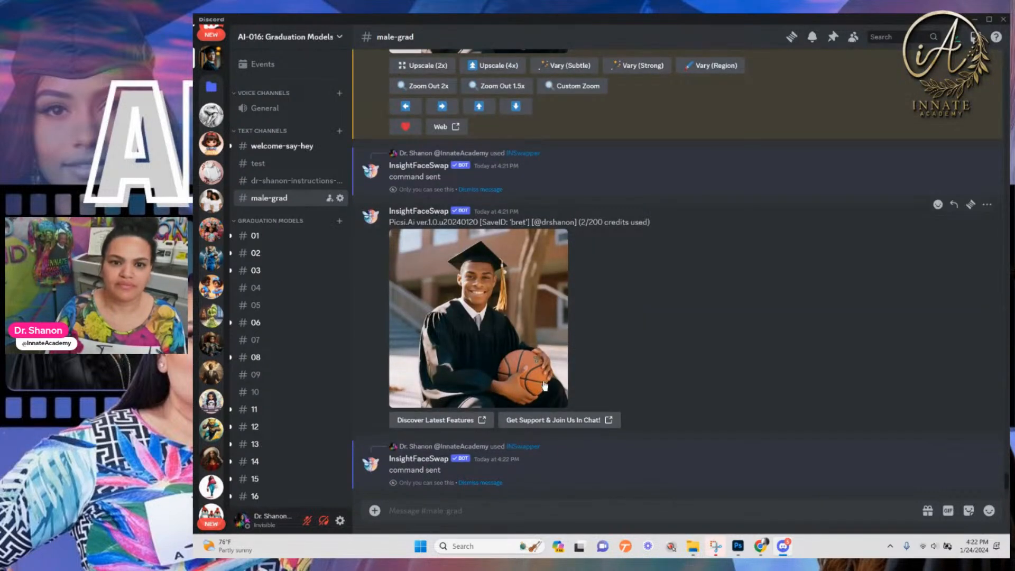
{"action": "scroll", "coordinate": [548, 382], "scroll_direction": "up", "scroll_amount": 10}
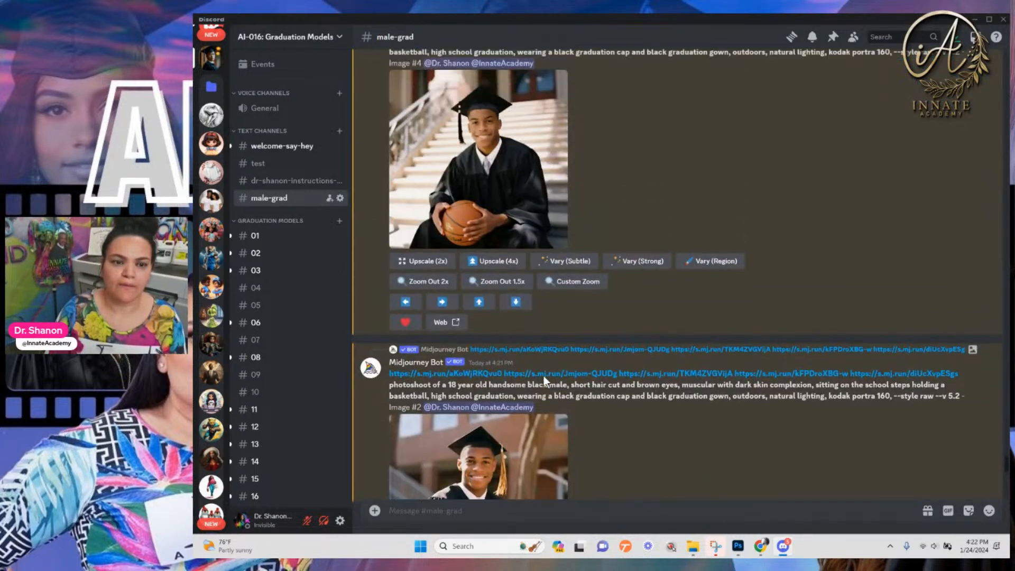
{"action": "scroll", "coordinate": [543, 375], "scroll_direction": "up", "scroll_amount": 15}
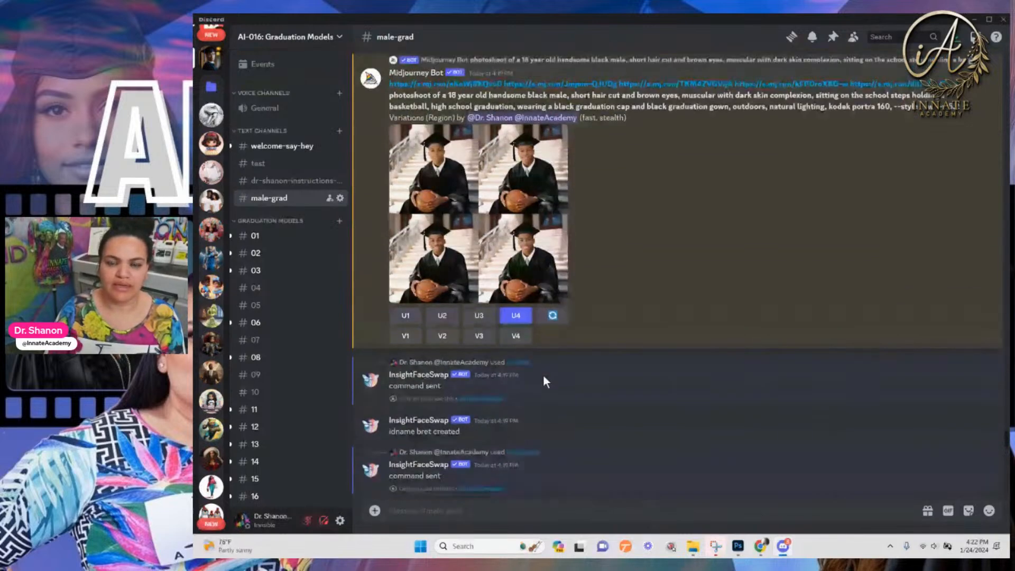
{"action": "scroll", "coordinate": [544, 374], "scroll_direction": "up", "scroll_amount": 15}
{"action": "scroll", "coordinate": [544, 374], "scroll_direction": "up", "scroll_amount": 15}
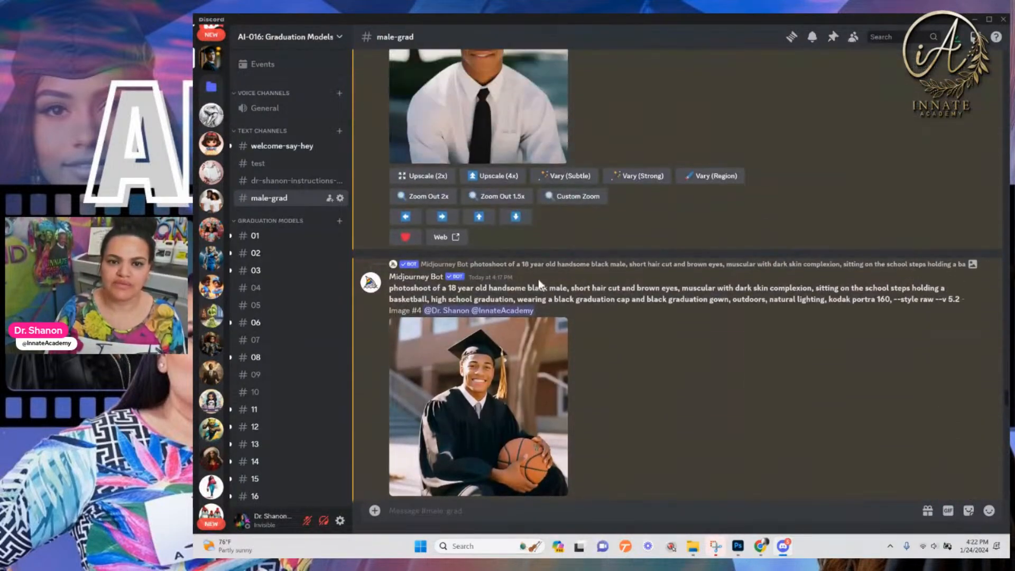
{"action": "scroll", "coordinate": [541, 285], "scroll_direction": "up", "scroll_amount": 1}
{"action": "scroll", "coordinate": [542, 290], "scroll_direction": "down", "scroll_amount": 3}
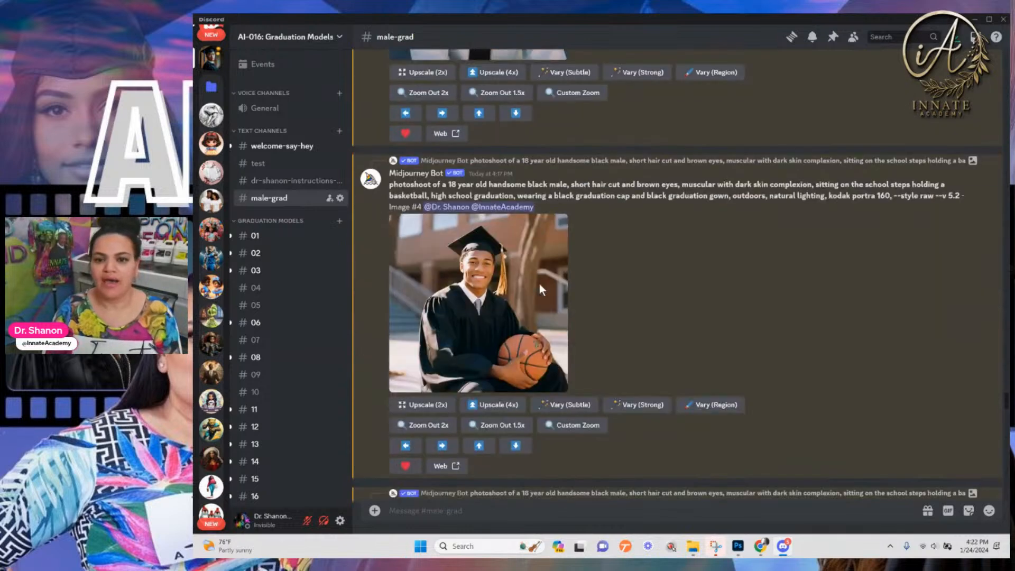
{"action": "scroll", "coordinate": [542, 290], "scroll_direction": "down", "scroll_amount": 2}
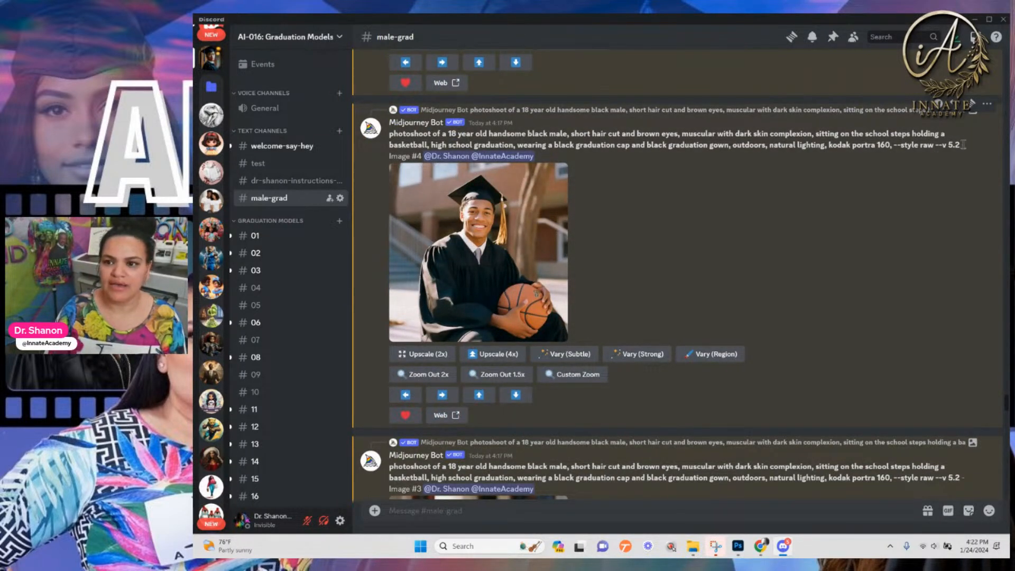
{"action": "left_click_drag", "start_coordinate": [960, 145], "coordinate": [391, 140]}
{"action": "key", "text": "ctrl+c"}
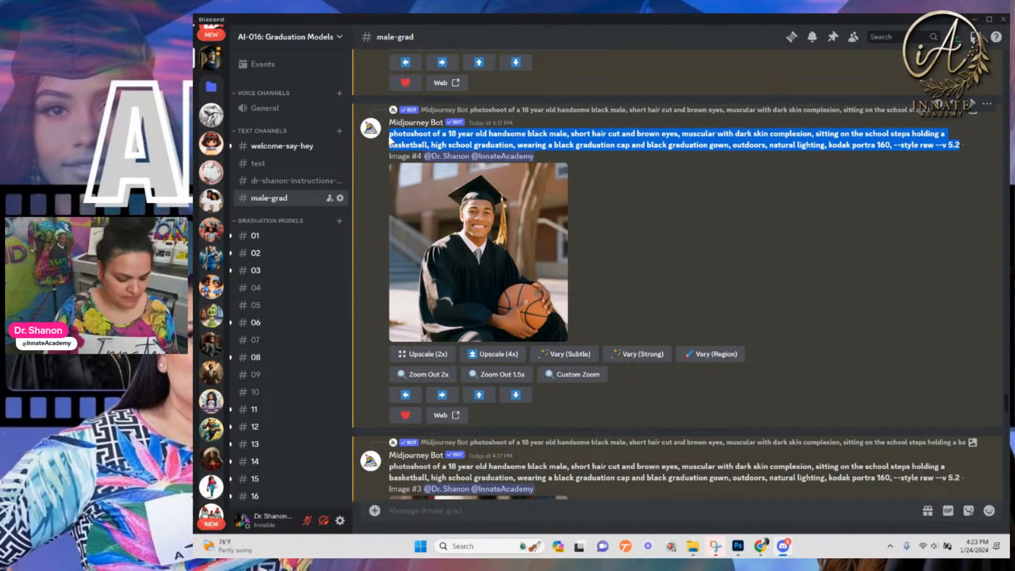
Start a new /imagine command and paste the copied graduation portrait prompt into it
{"action": "left_click", "coordinate": [477, 513]}
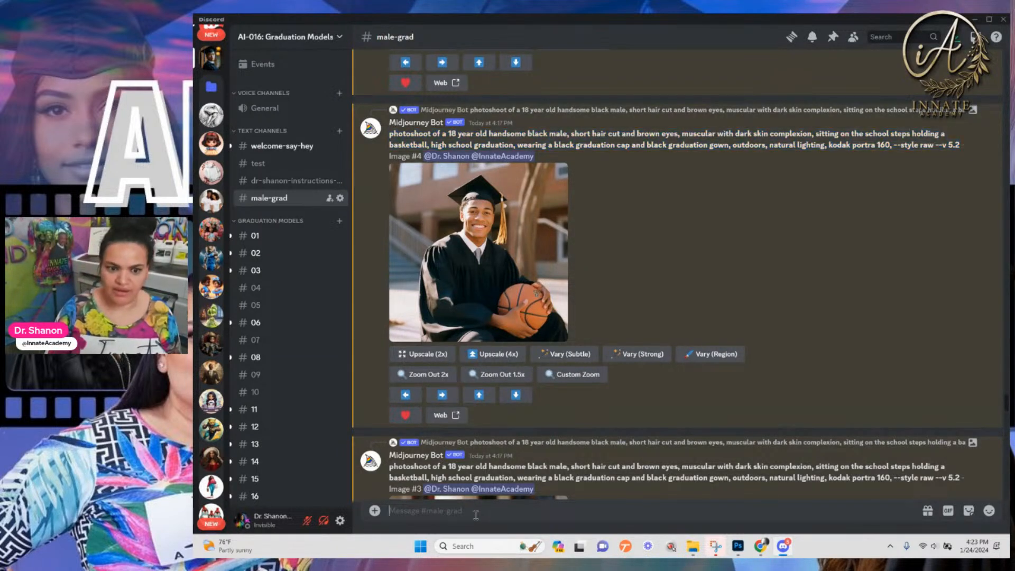
{"action": "type", "text": "/i"}
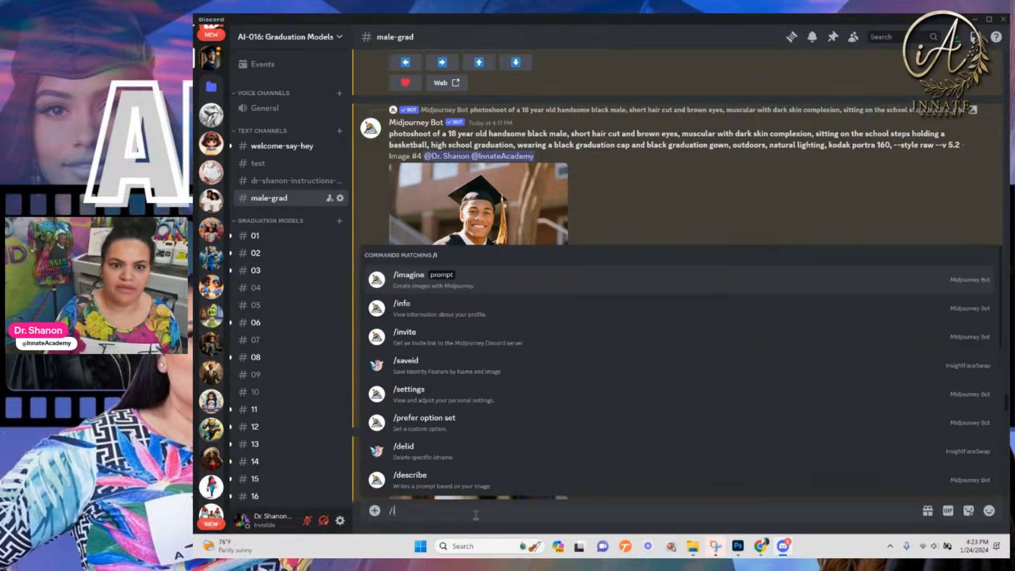
{"action": "left_click", "coordinate": [552, 291]}
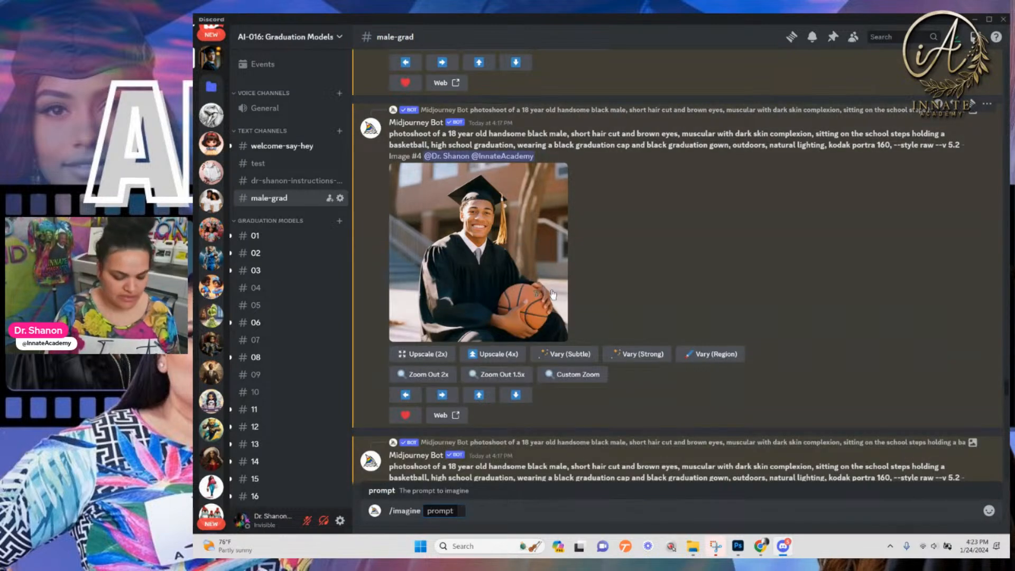
{"action": "key", "text": "ctrl+v"}
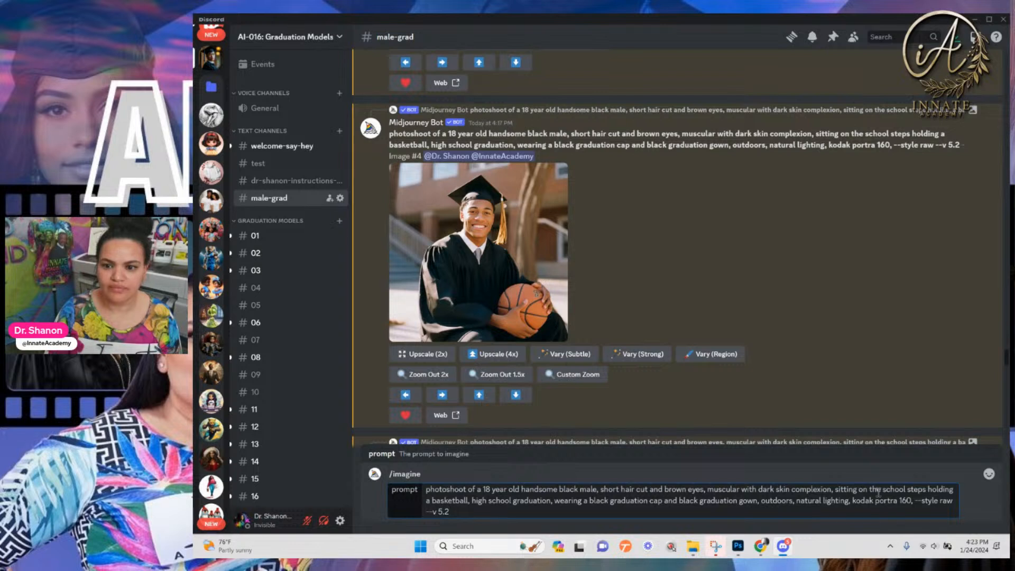
Replace "sitting on the school steps holding a basketball" in the prompt with "holding a basketball, wearing a blue and white leather letterman jacket"
{"action": "left_click_drag", "start_coordinate": [836, 491], "coordinate": [470, 502]}
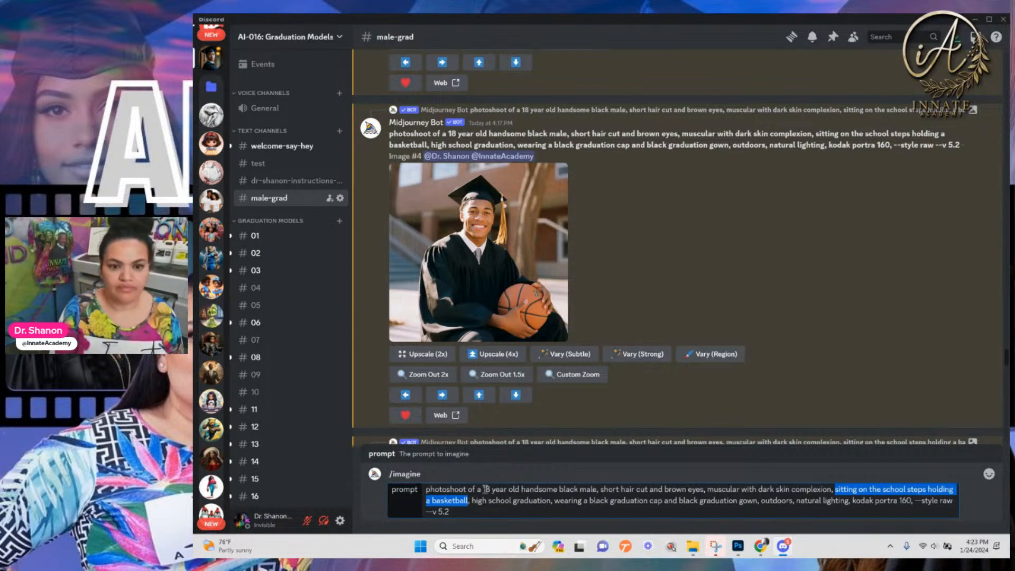
{"action": "key", "text": "BackSpace"}
{"action": "type", "text": "holding a"}
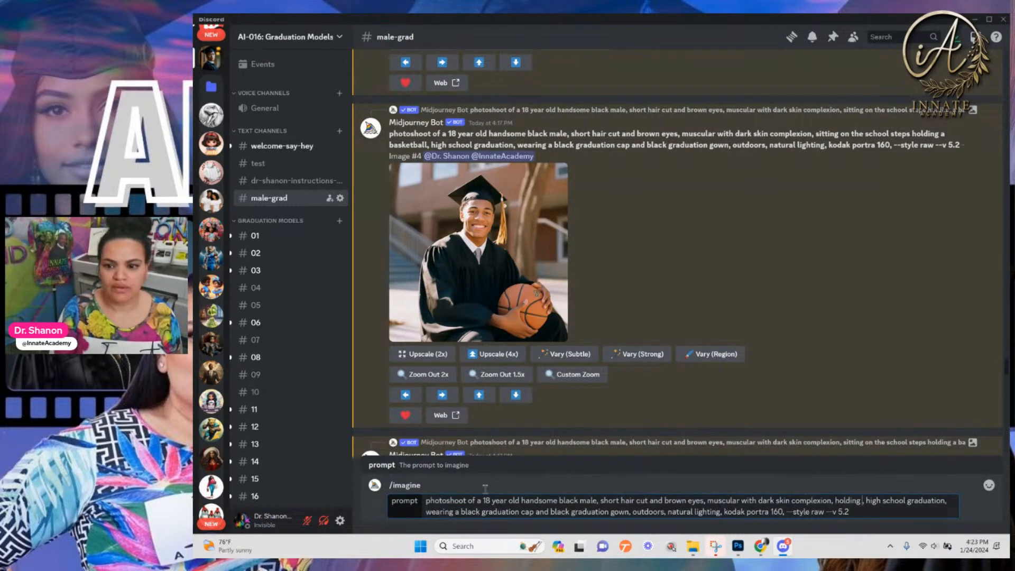
{"action": "type", "text": " basket"}
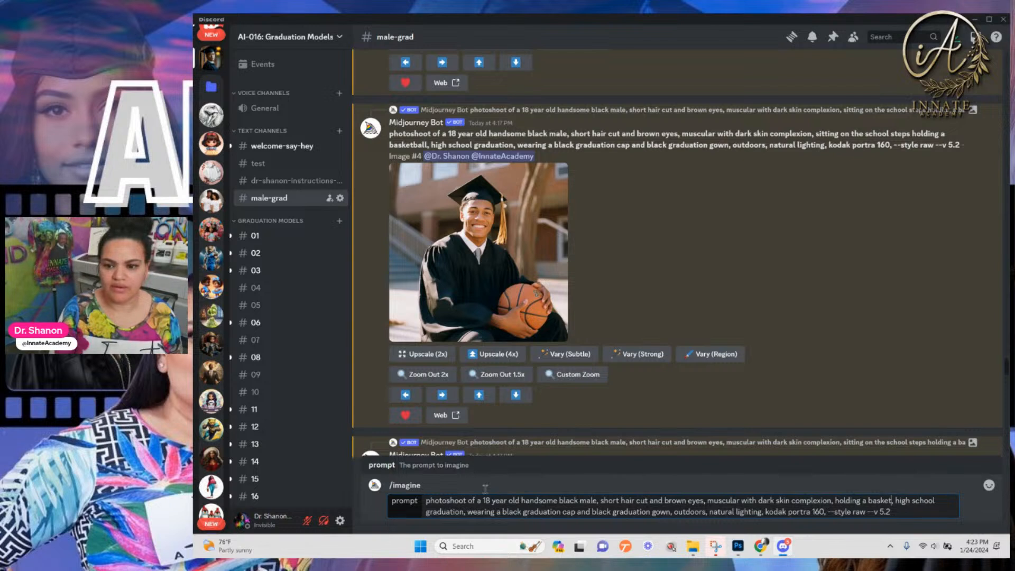
{"action": "type", "text": "ball,"}
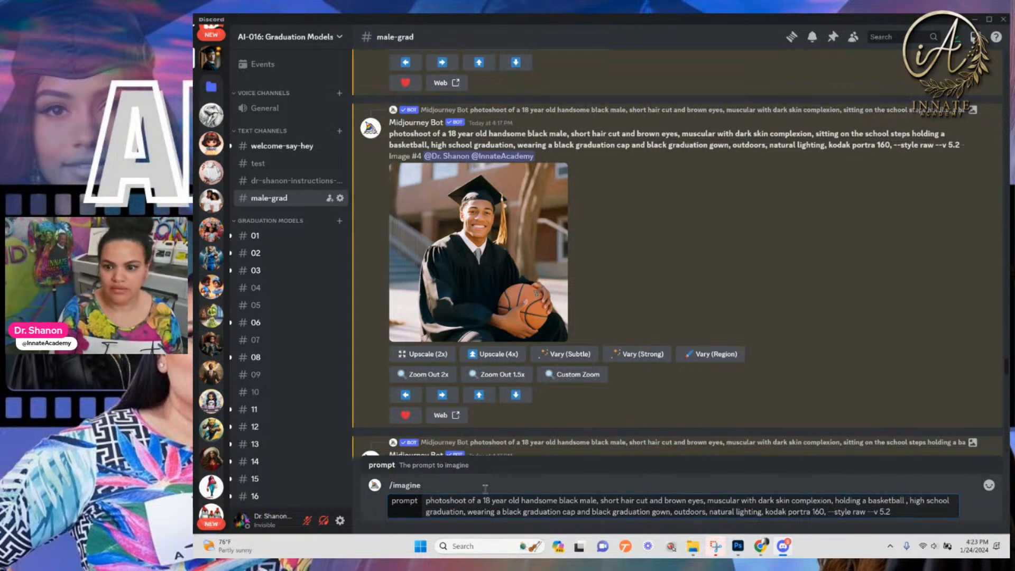
{"action": "key", "text": "BackSpace"}
{"action": "type", "text": ", wearing"}
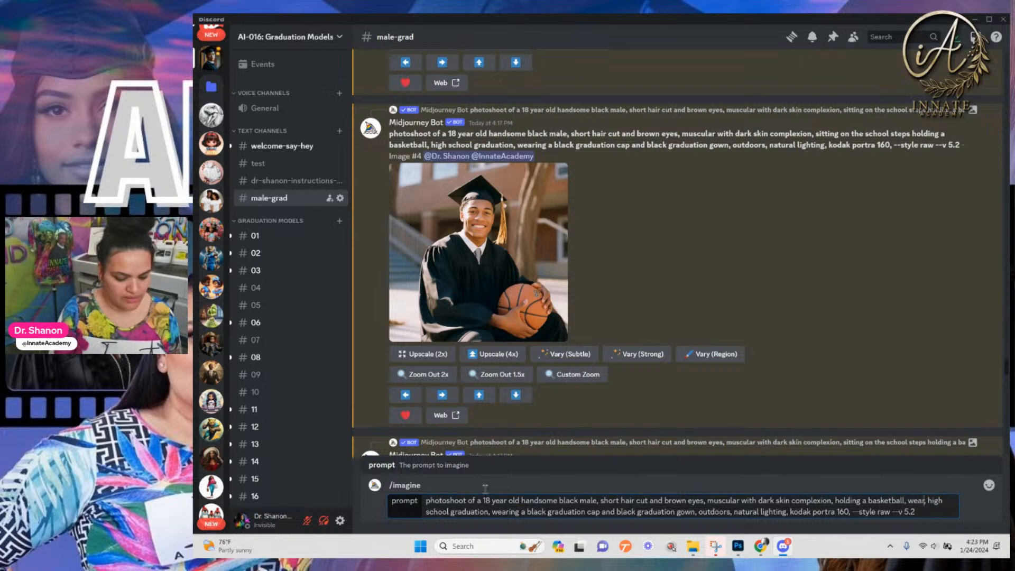
{"action": "type", "text": " a blue and"}
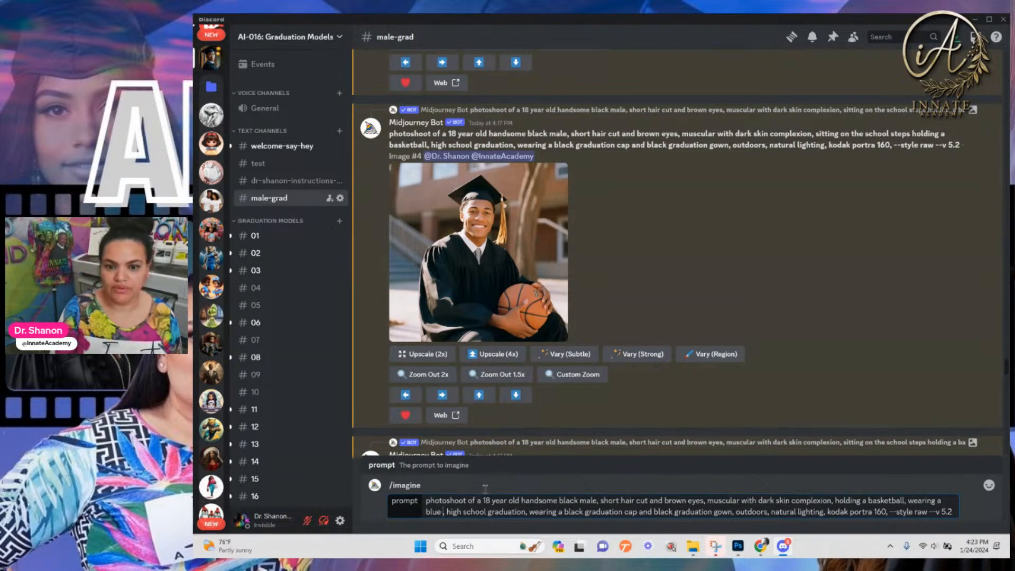
{"action": "type", "text": " white"}
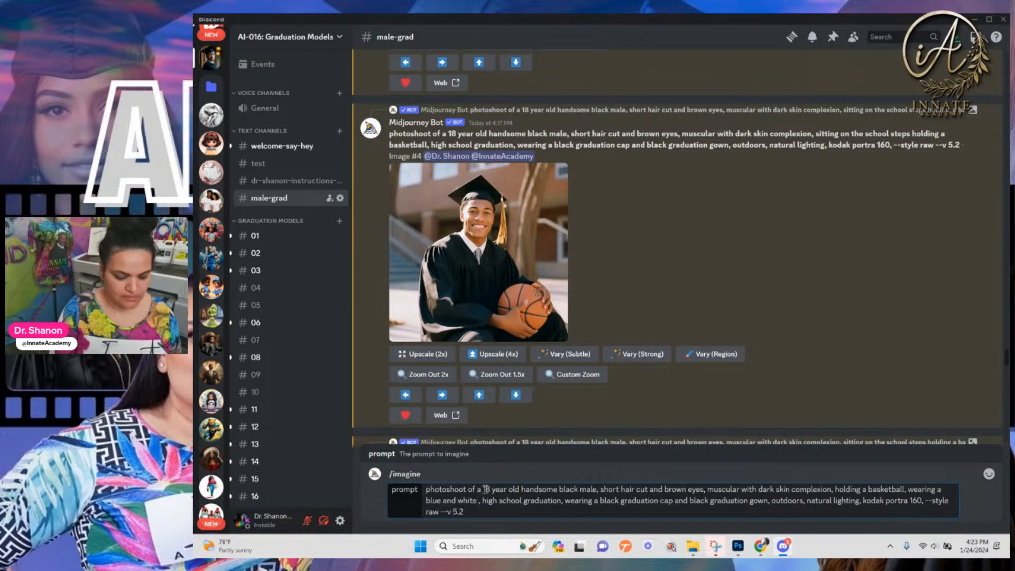
{"action": "type", "text": " let"}
{"action": "key", "text": "BackSpace"}
{"action": "key", "text": "BackSpace"}
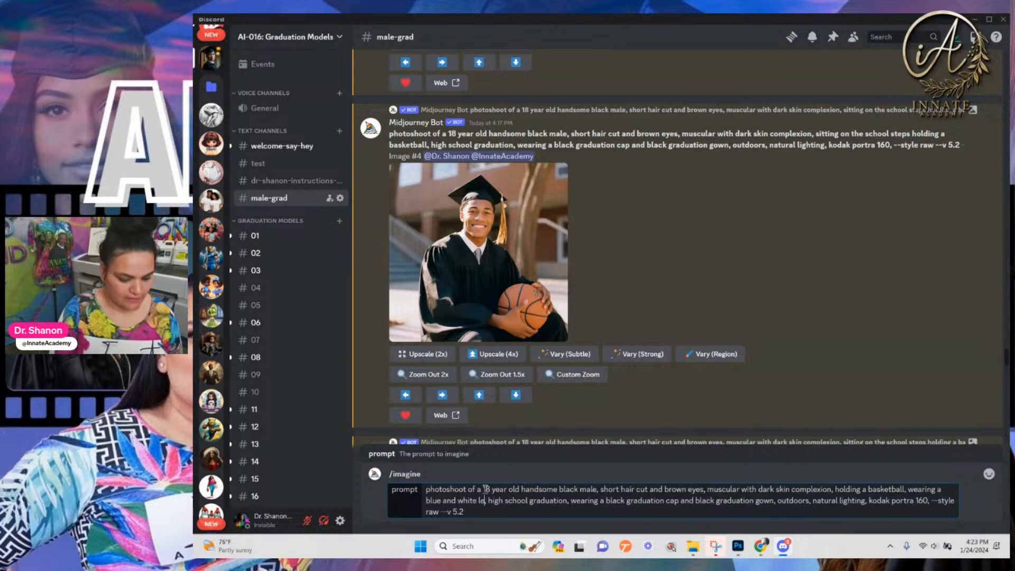
{"action": "type", "text": "eather letterman jacket,"}
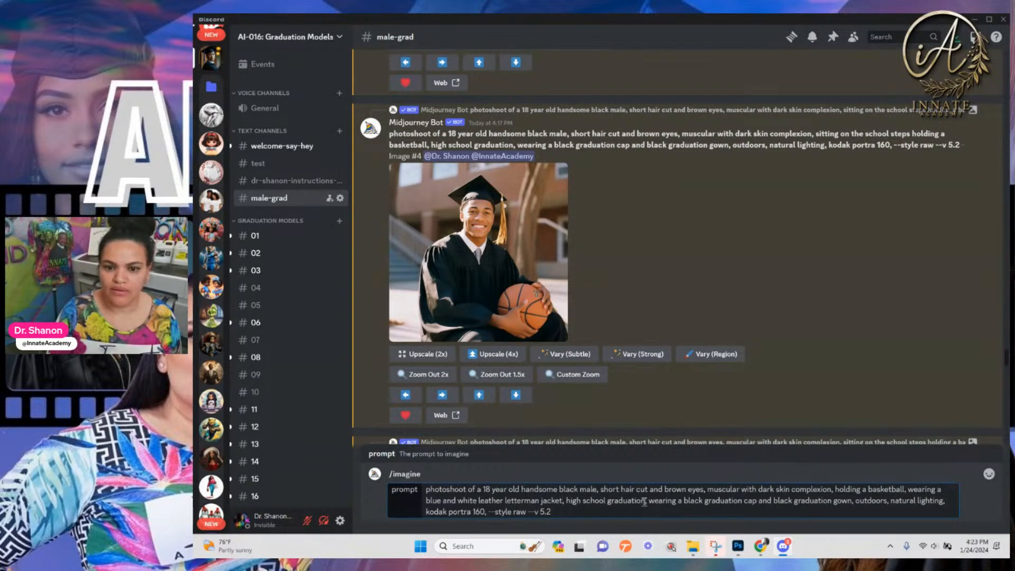
Remove "wearing a black graduation cap and black graduation gown" from the prompt and submit the letterman jacket prompt
{"action": "left_click_drag", "start_coordinate": [649, 500], "coordinate": [852, 507]}
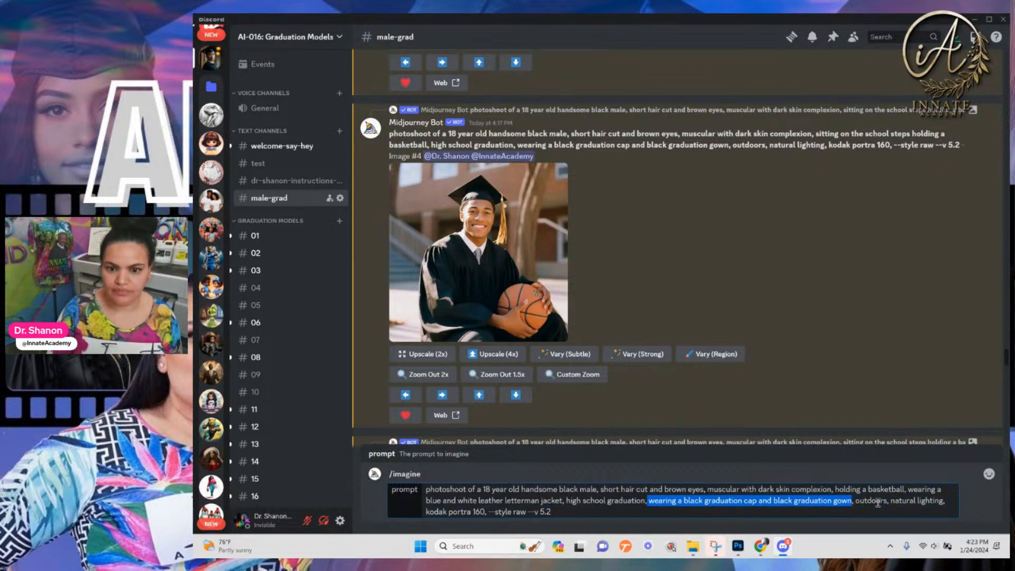
{"action": "key", "text": "BackSpace"}
{"action": "key", "text": "BackSpace"}
{"action": "key", "text": "BackSpace"}
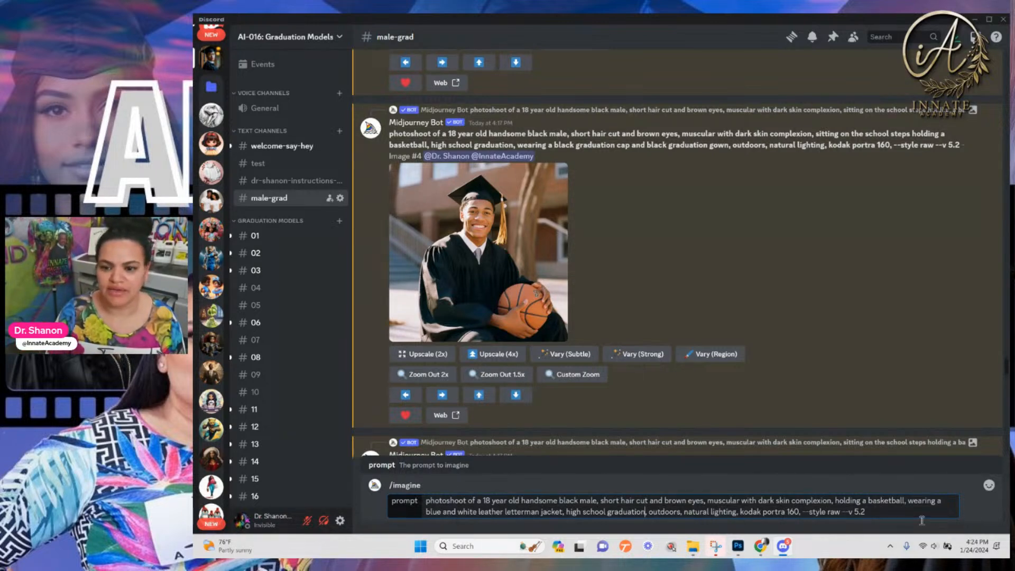
{"action": "key", "text": "Return"}
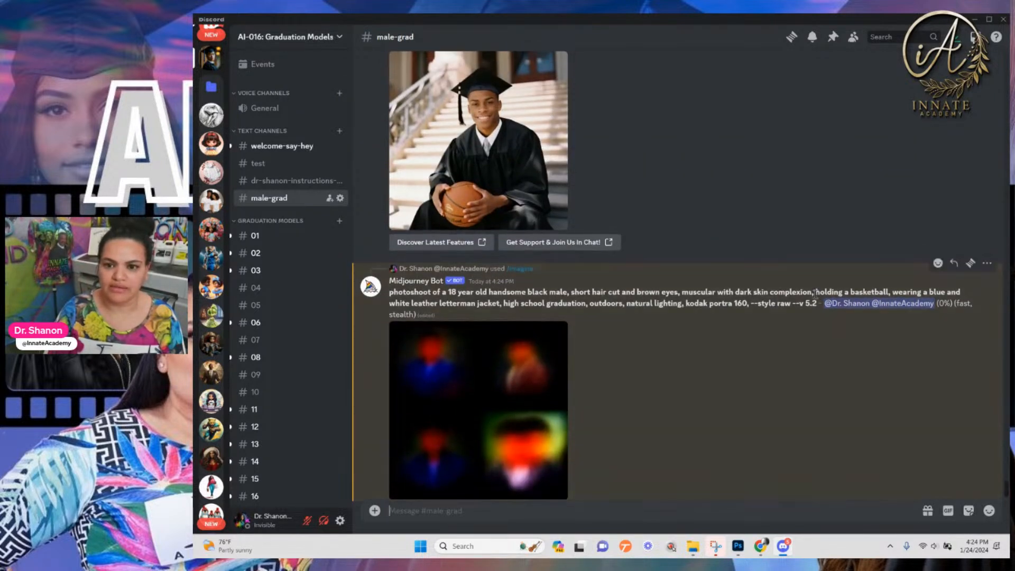
Copy the submitted letterman jacket prompt and run it again in a new /imagine command prefixed with "--bret"
{"action": "left_click_drag", "start_coordinate": [817, 303], "coordinate": [392, 302]}
{"action": "key", "text": "ctrl+c"}
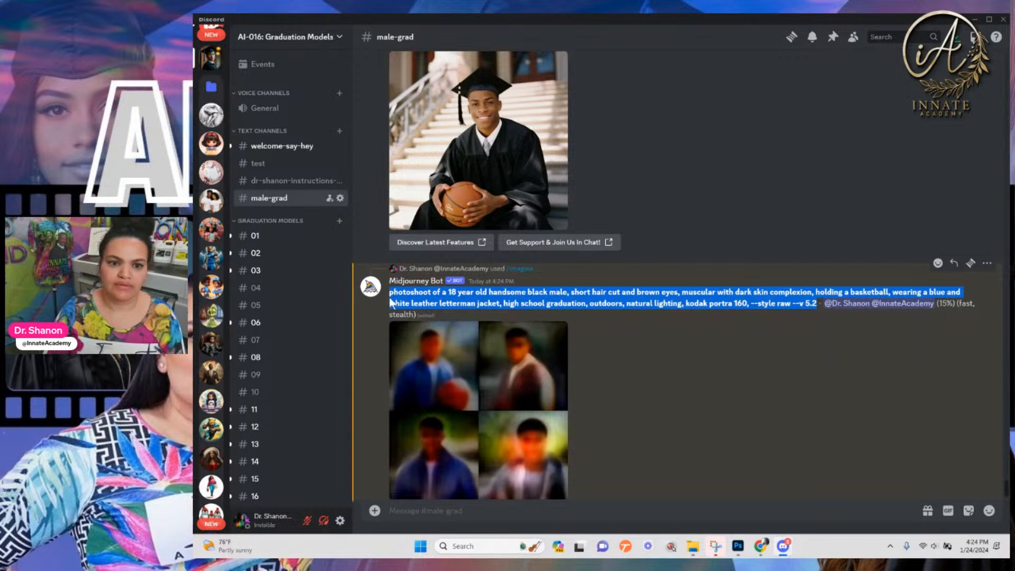
{"action": "left_click", "coordinate": [499, 512]}
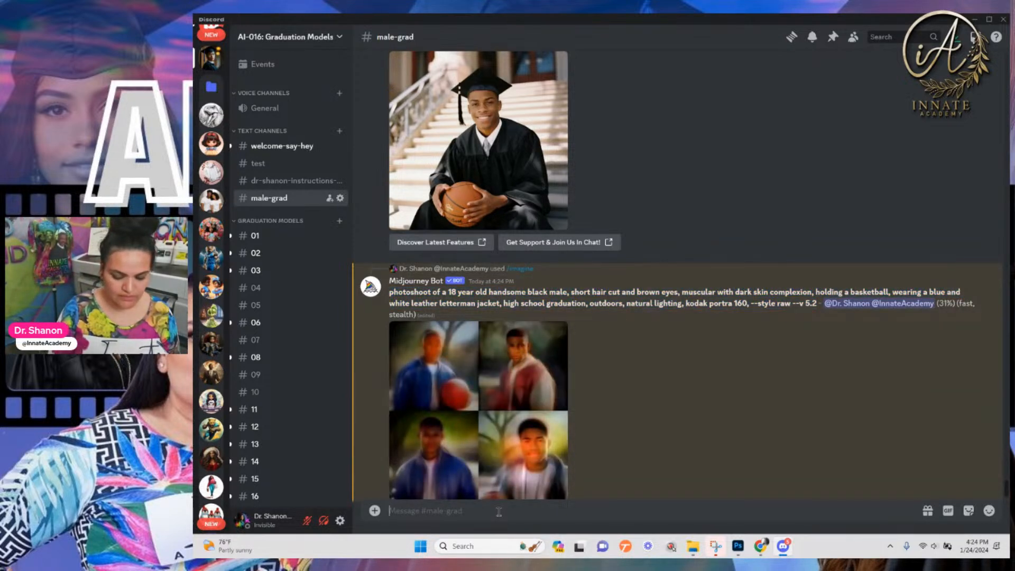
{"action": "type", "text": "/i"}
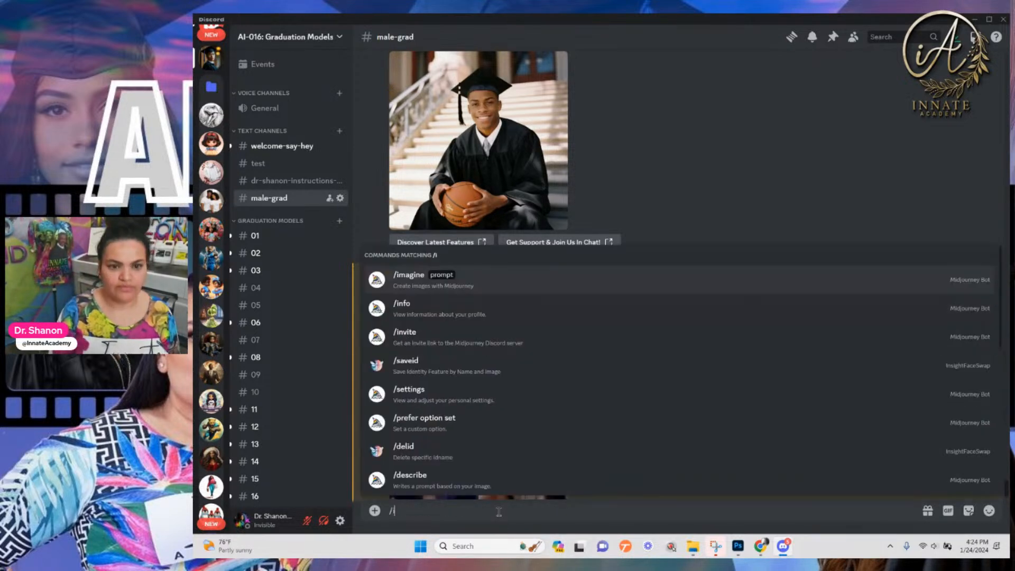
{"action": "left_click", "coordinate": [557, 274]}
{"action": "type", "text": "--brett"}
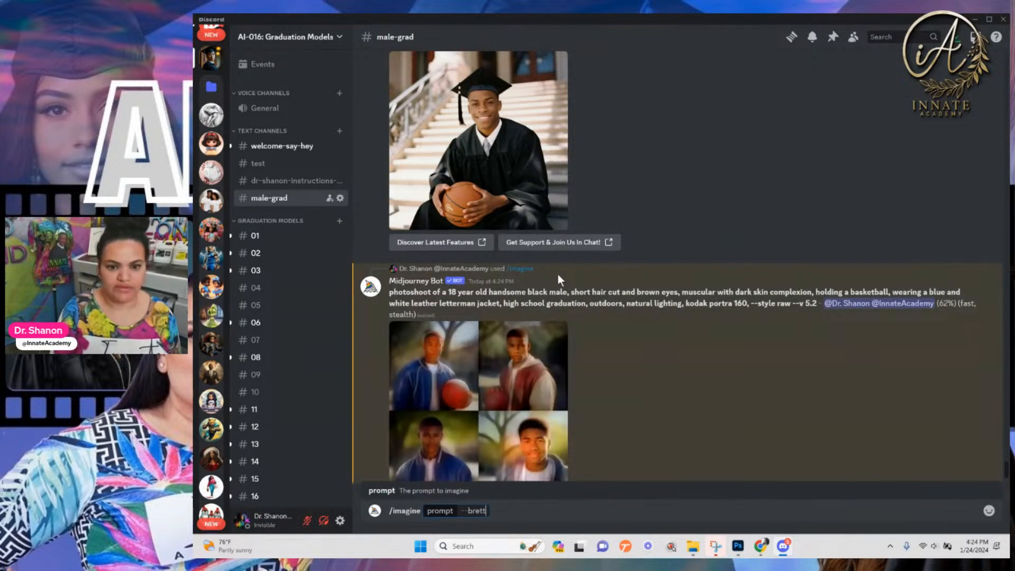
{"action": "key", "text": "BackSpace"}
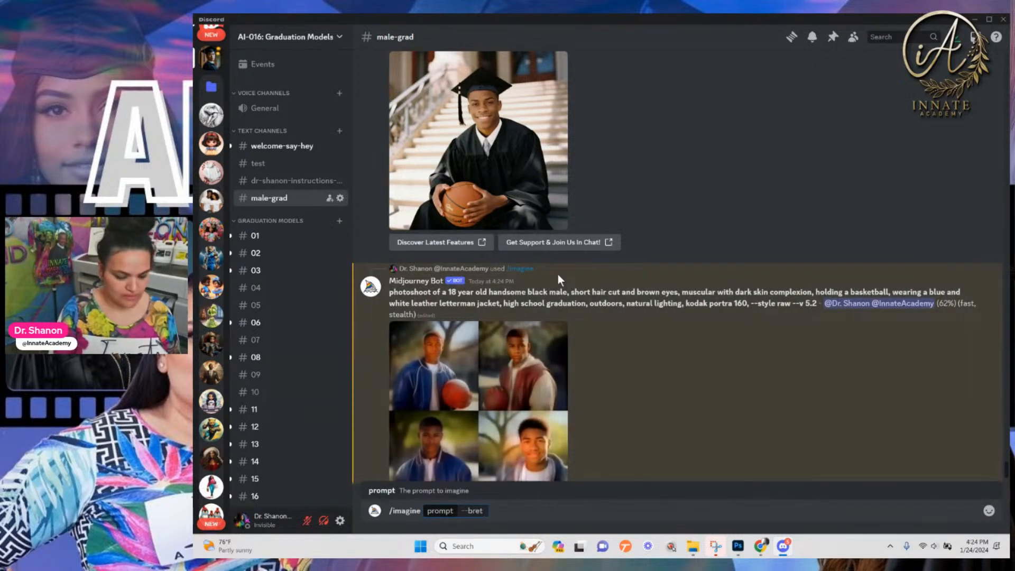
{"action": "key", "text": "ctrl+v"}
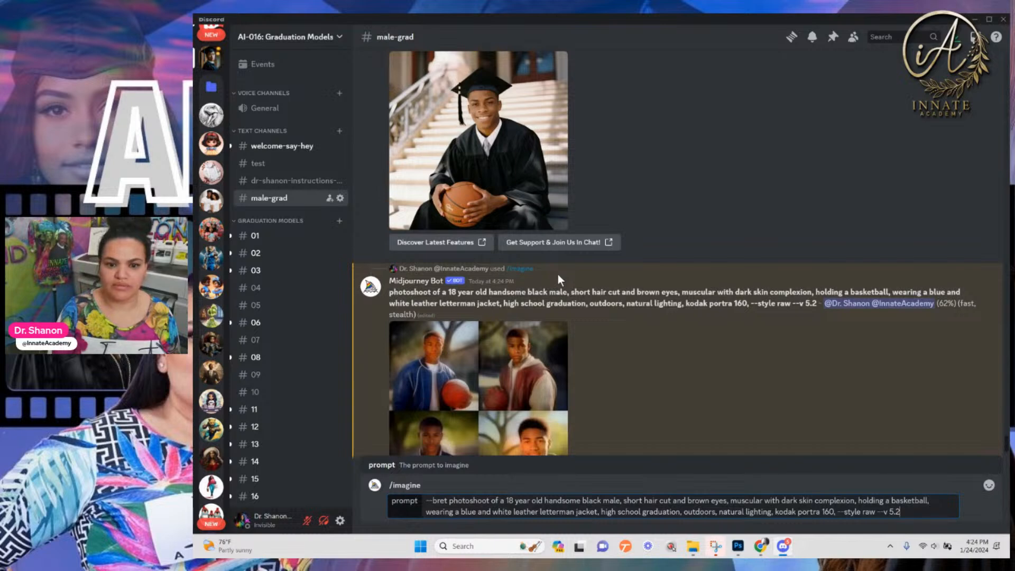
{"action": "key", "text": "Return"}
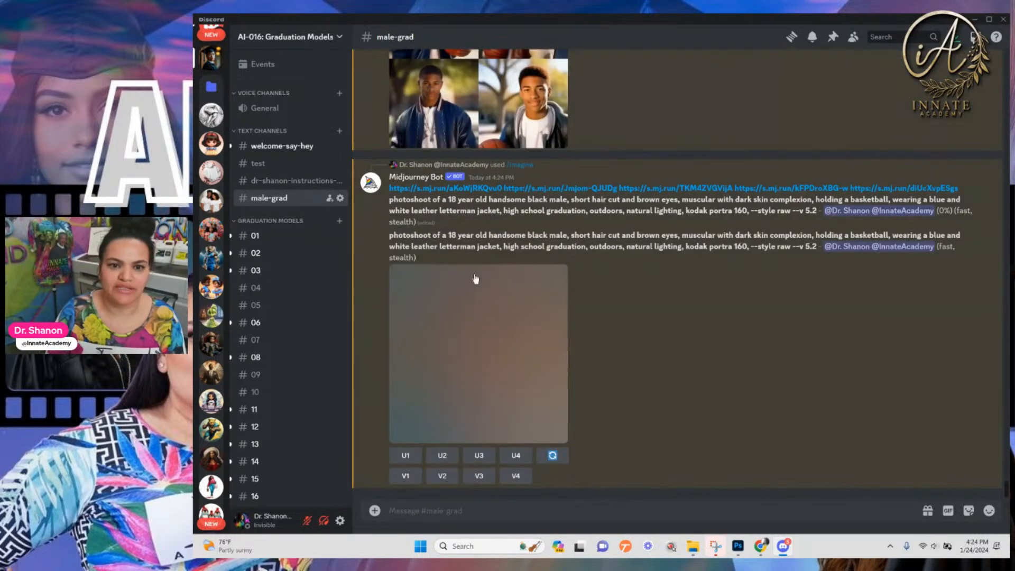
View the letterman jacket grid generated without reference links enlarged and upscale its Image #2
{"action": "left_click", "coordinate": [458, 346]}
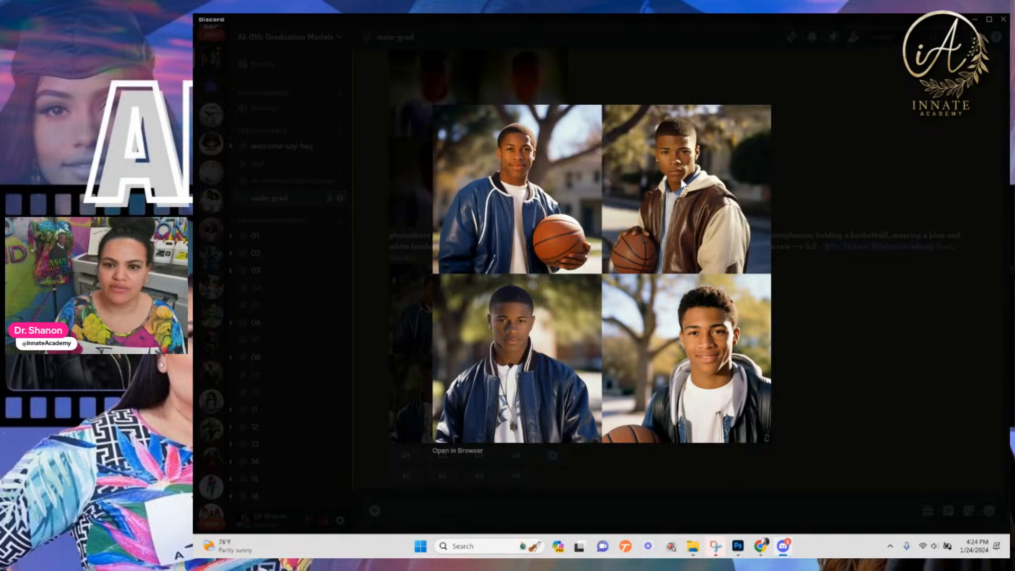
{"action": "left_click", "coordinate": [792, 335]}
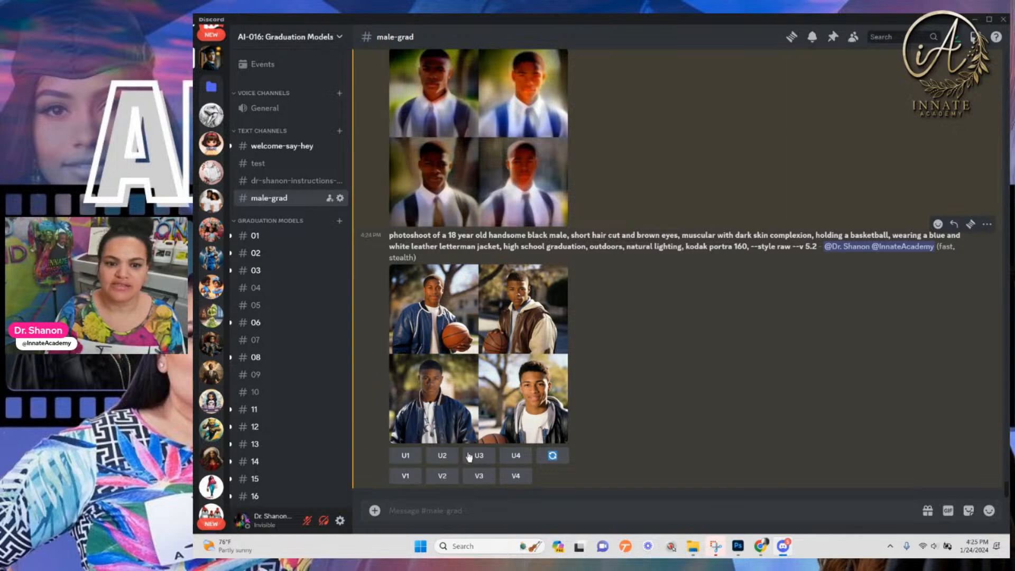
{"action": "left_click", "coordinate": [446, 458]}
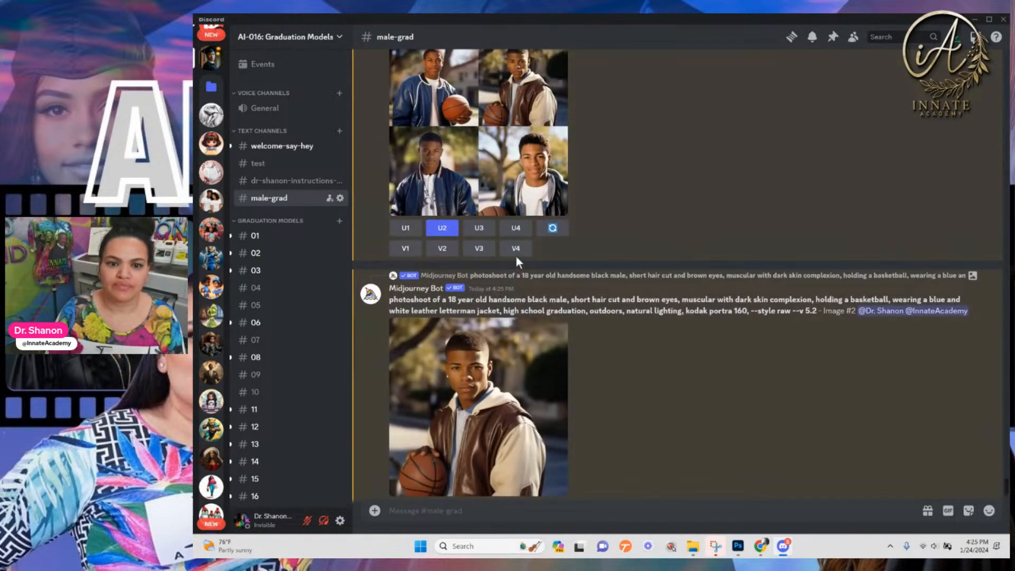
Extend the upscaled letterman jacket portrait Image #2 downward with Pan Down, submitting its existing prompt
{"action": "scroll", "coordinate": [516, 256], "scroll_direction": "up", "scroll_amount": 6}
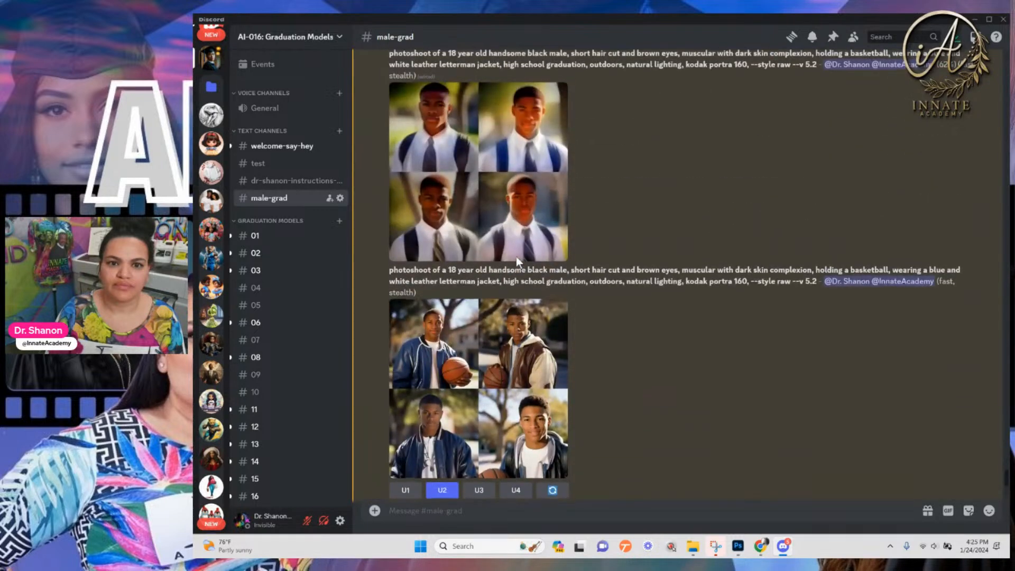
{"action": "scroll", "coordinate": [517, 260], "scroll_direction": "up", "scroll_amount": 2}
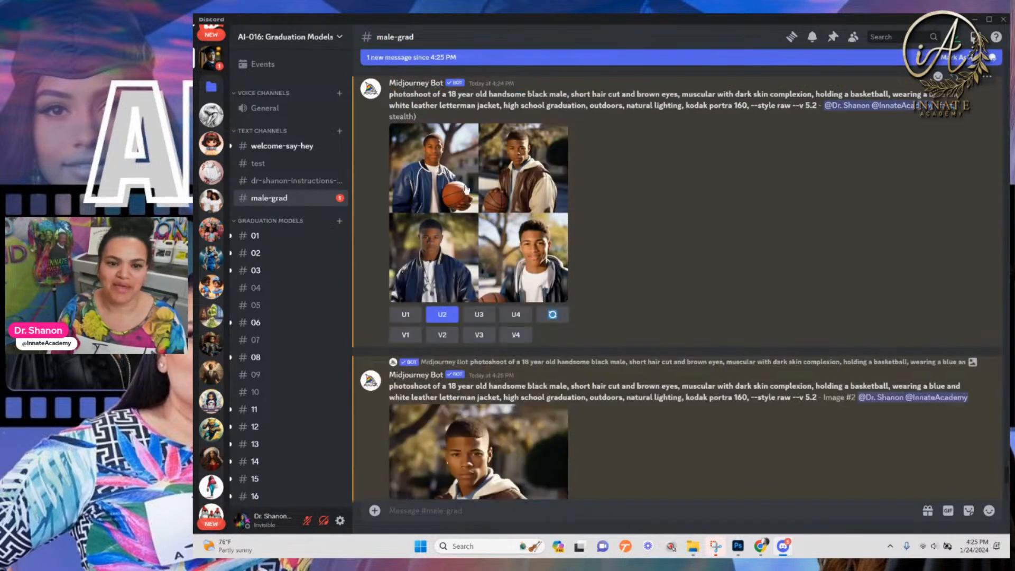
{"action": "scroll", "coordinate": [508, 328], "scroll_direction": "down", "scroll_amount": 2}
{"action": "scroll", "coordinate": [507, 322], "scroll_direction": "down", "scroll_amount": 2}
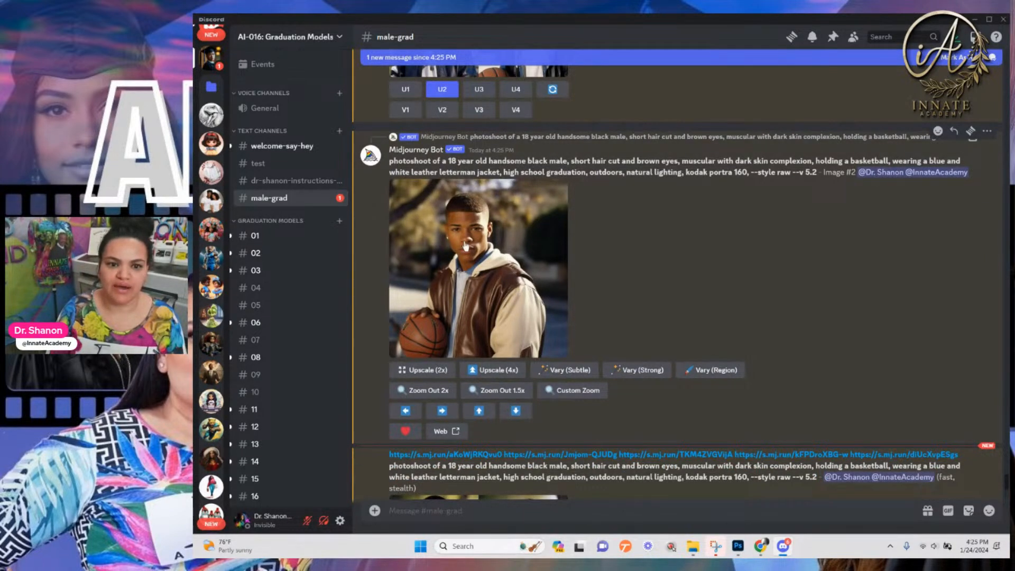
{"action": "left_click", "coordinate": [518, 417]}
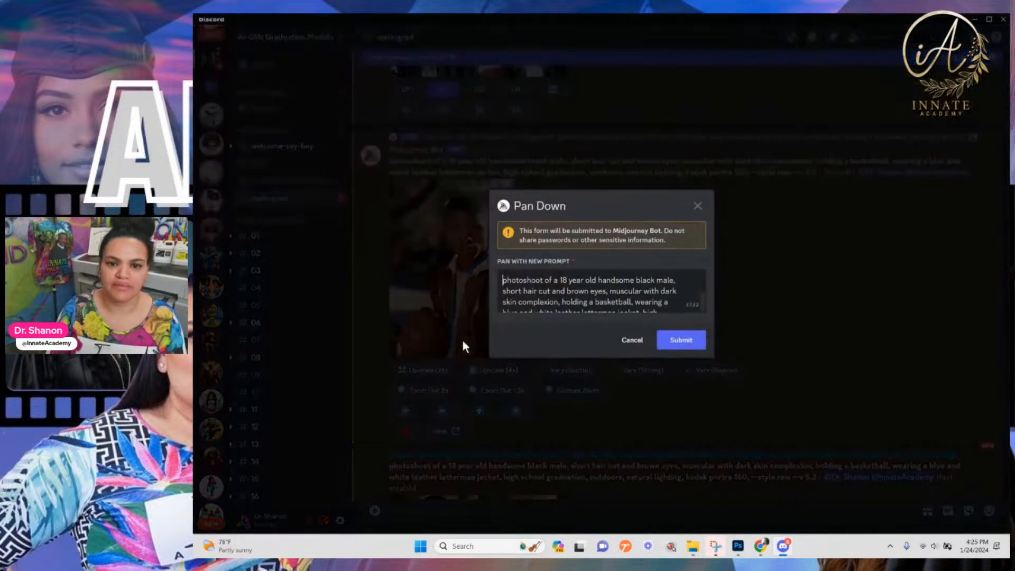
{"action": "left_click", "coordinate": [676, 342]}
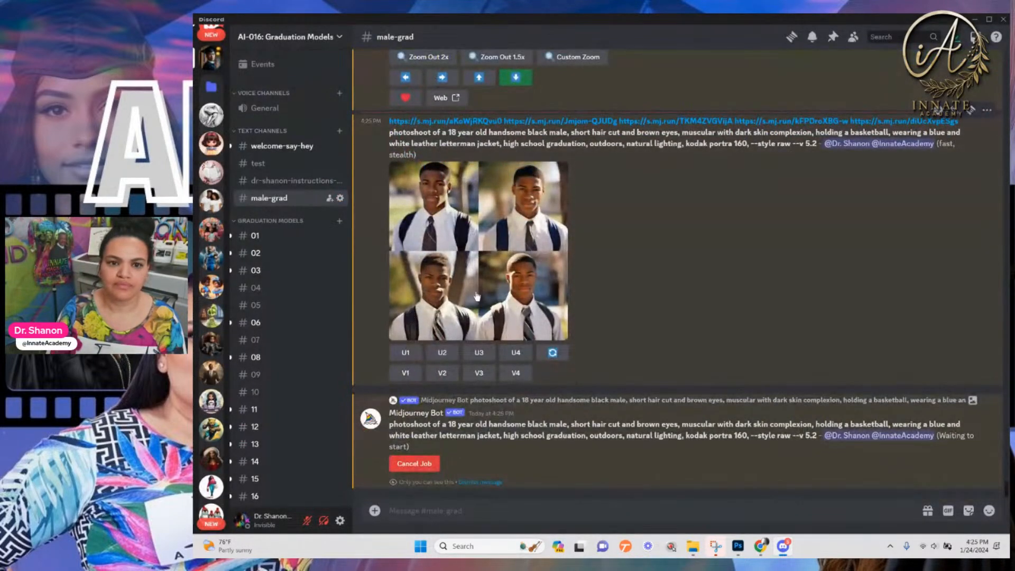
View the "bret" reference grid enlarged and reroll it with the same prompt and reference links
{"action": "left_click", "coordinate": [476, 296]}
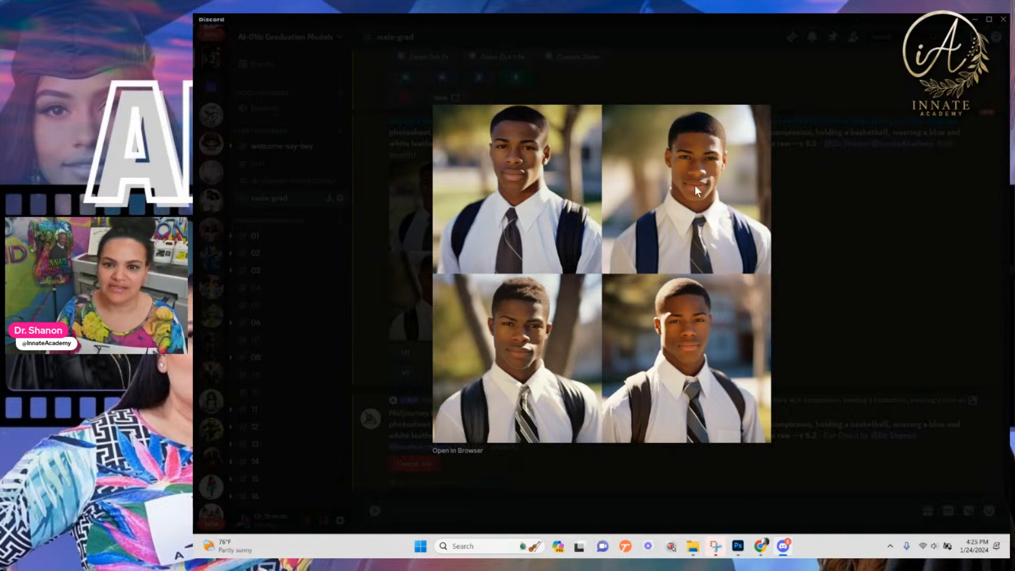
{"action": "left_click", "coordinate": [836, 345]}
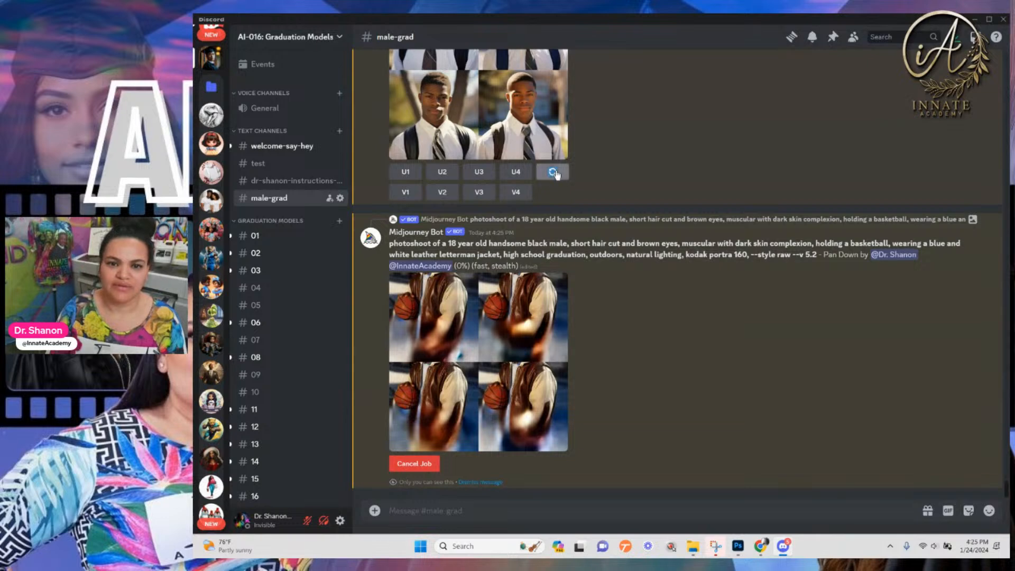
{"action": "left_click", "coordinate": [554, 173]}
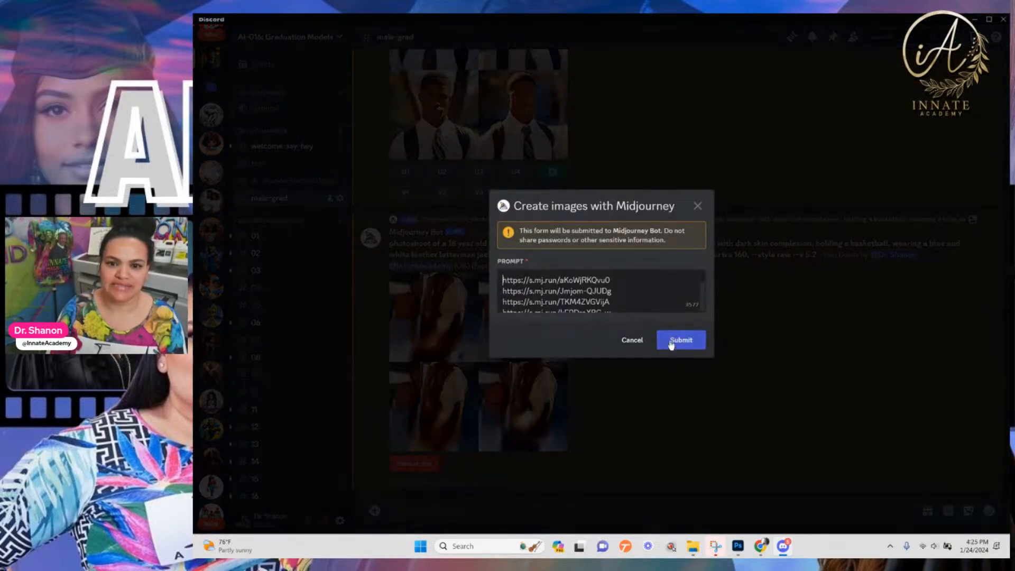
{"action": "left_click", "coordinate": [671, 342]}
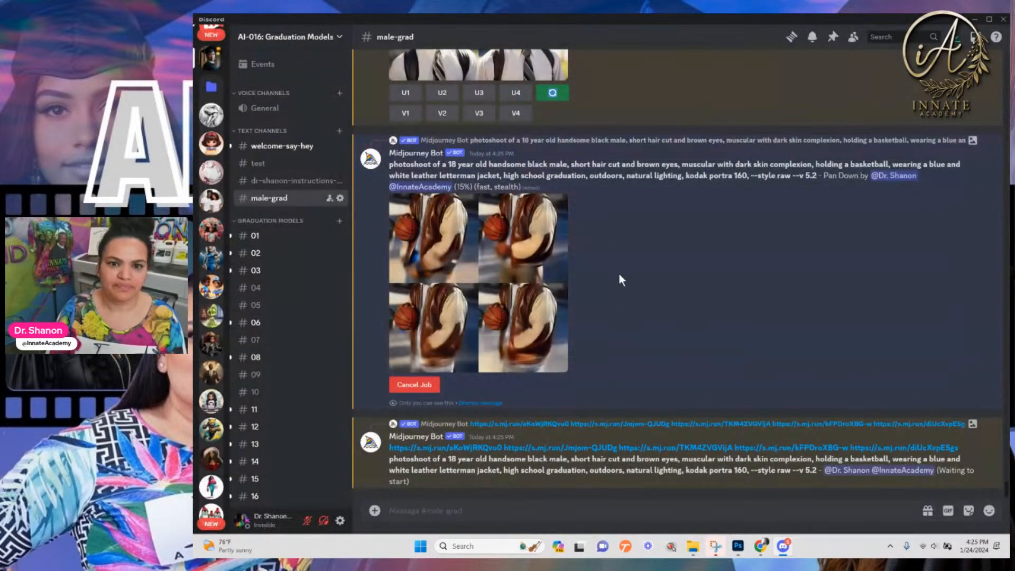
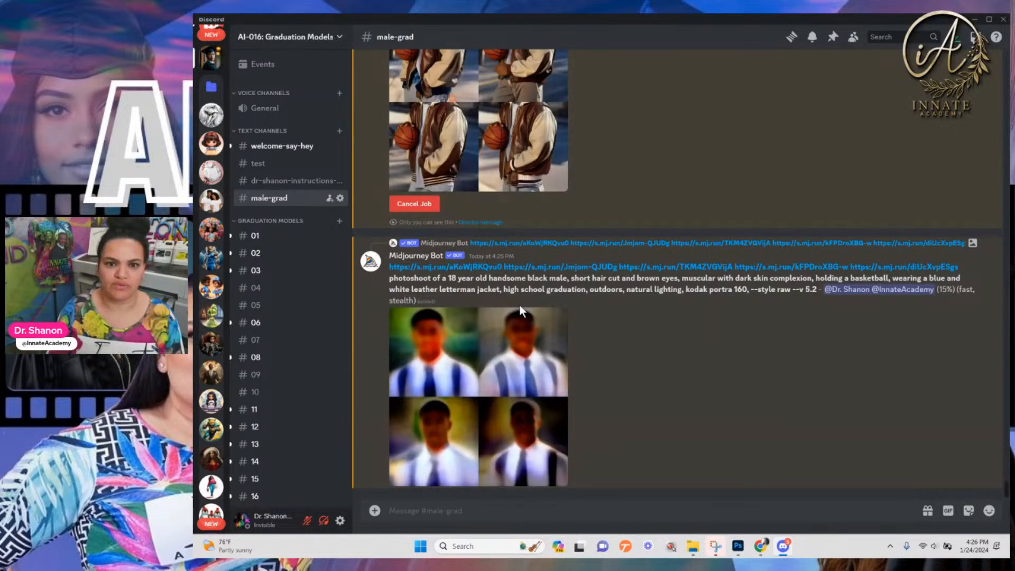
Copy the first "bret" grid's full prompt, from the reference links through "--v 5.2", and activate the message field
{"action": "scroll", "coordinate": [507, 293], "scroll_direction": "up", "scroll_amount": 3}
{"action": "scroll", "coordinate": [522, 227], "scroll_direction": "down", "scroll_amount": 3}
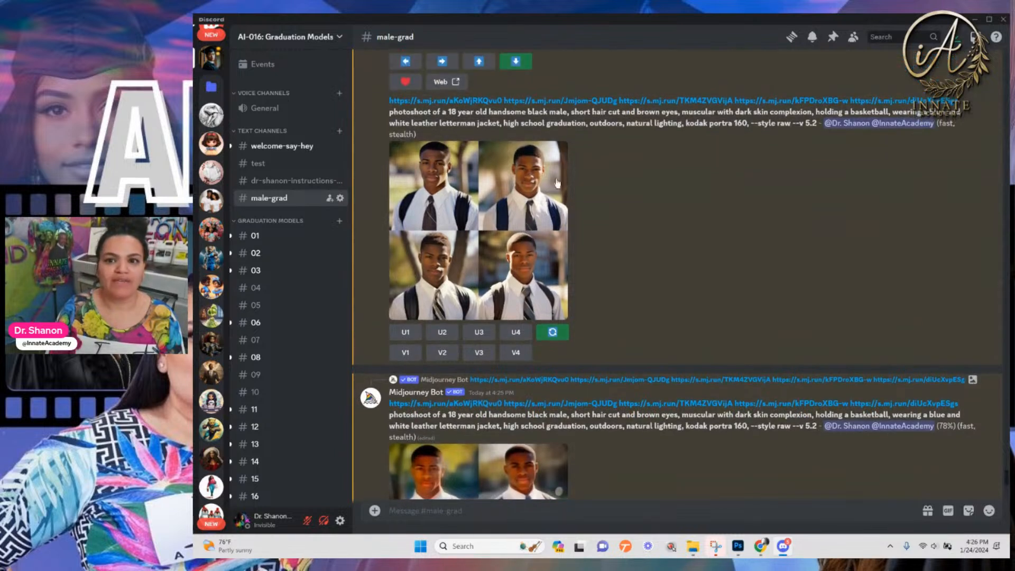
{"action": "left_click_drag", "start_coordinate": [818, 130], "coordinate": [392, 110]}
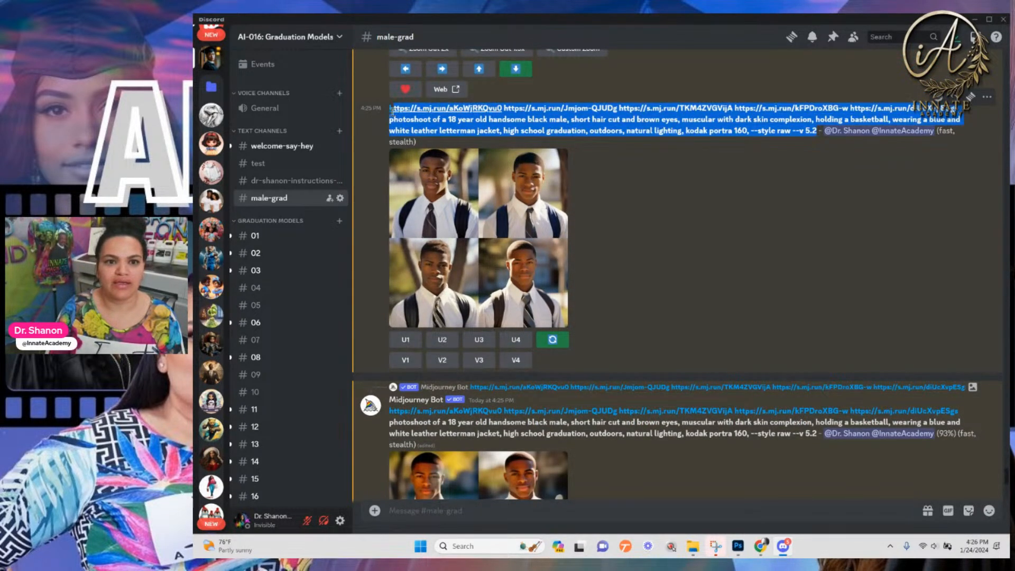
{"action": "right_click", "coordinate": [399, 117]}
{"action": "left_click", "coordinate": [433, 151]}
{"action": "left_click", "coordinate": [483, 515]}
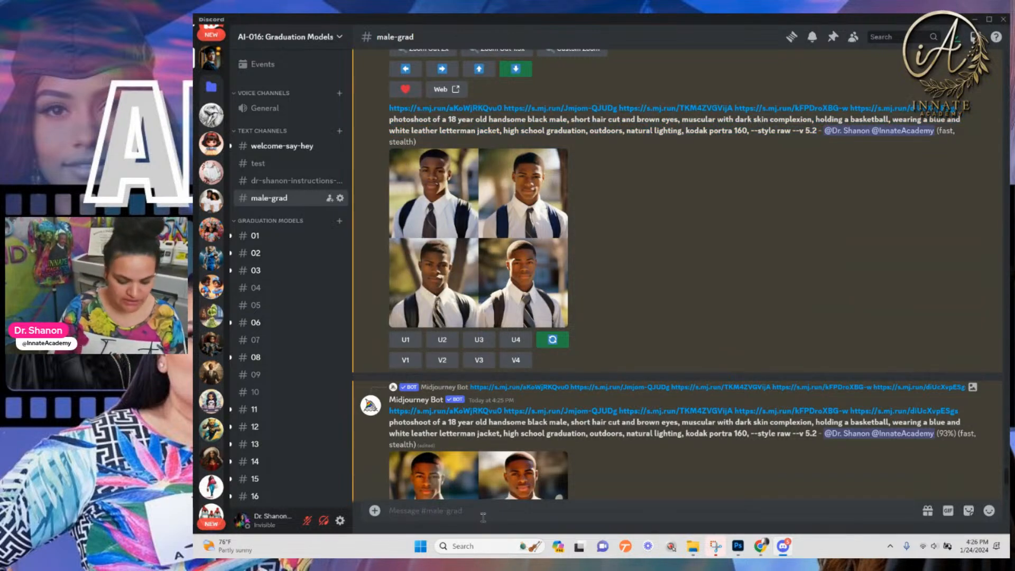
Generate a new grid with the imagine command from the copied "bret" prompt, including its reference links and "--v 5.2"
{"action": "type", "text": "/"}
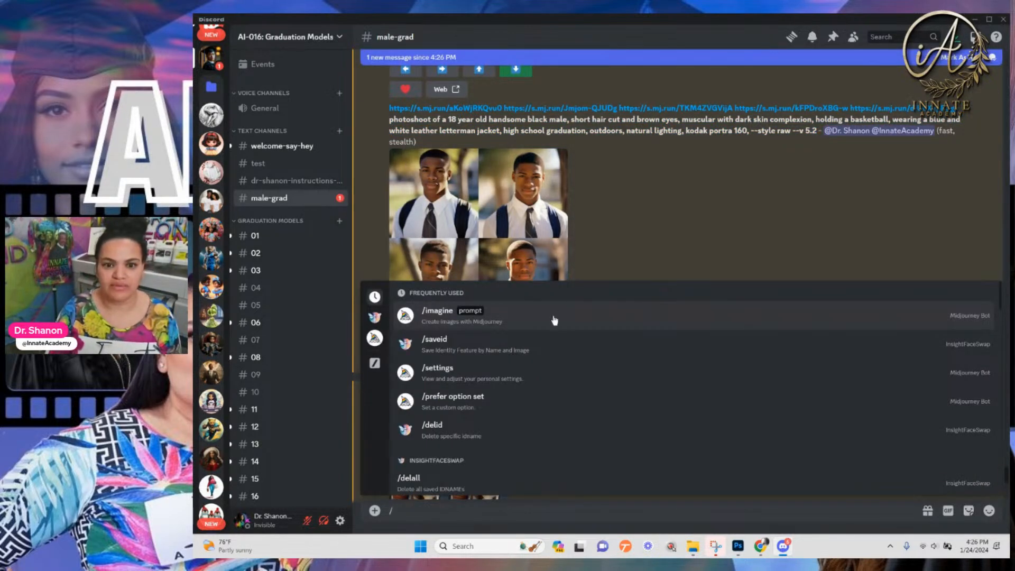
{"action": "left_click", "coordinate": [555, 320]}
{"action": "key", "text": "ctrl+v"}
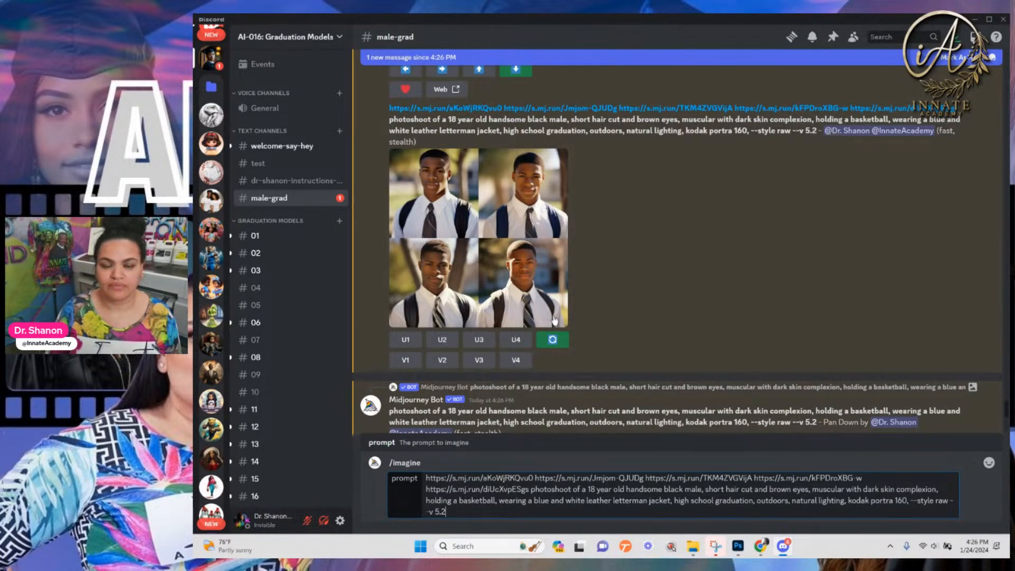
{"action": "key", "text": "Return"}
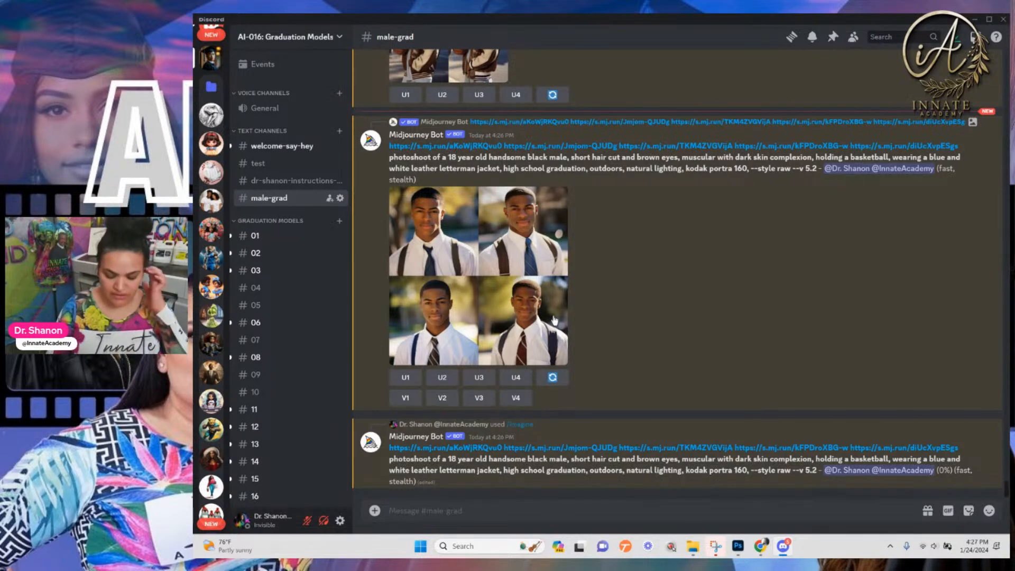
Generate another grid with the same copied prompt and reference links, changing the version parameter to "--v 6.0"
{"action": "type", "text": "/"}
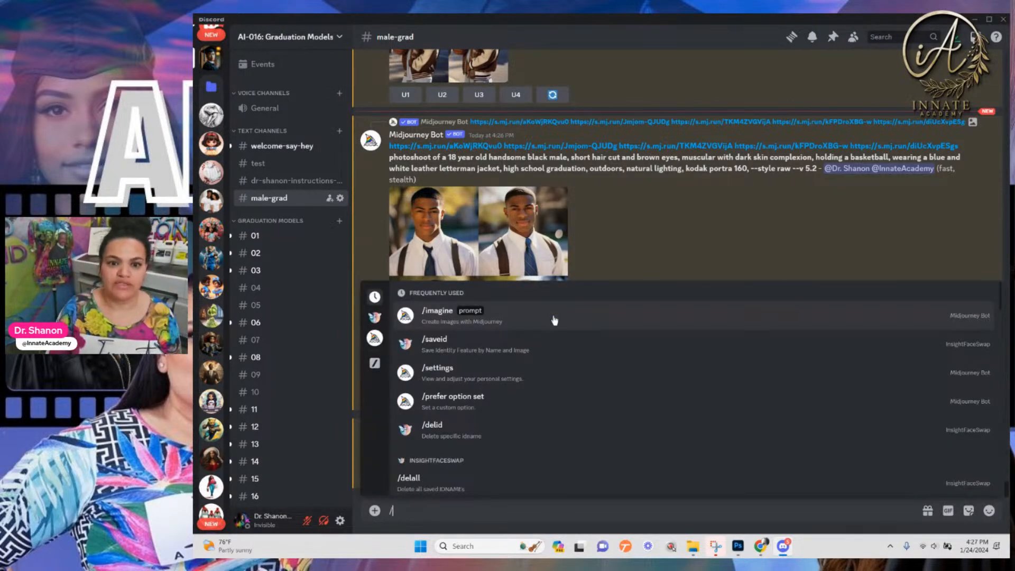
{"action": "left_click", "coordinate": [554, 321]}
{"action": "key", "text": "ctrl+v"}
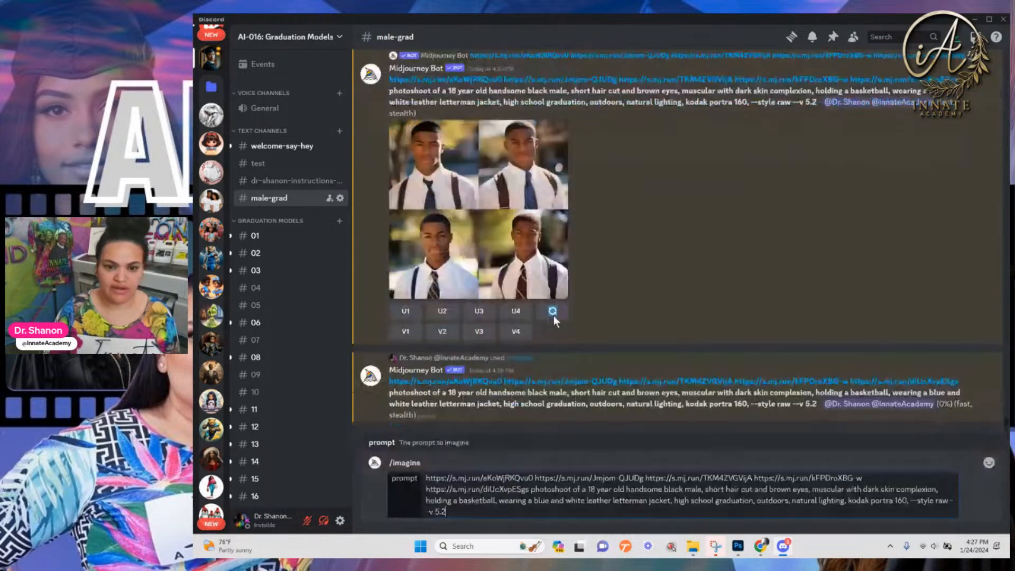
{"action": "key", "text": "BackSpace"}
{"action": "key", "text": "BackSpace"}
{"action": "key", "text": "BackSpace"}
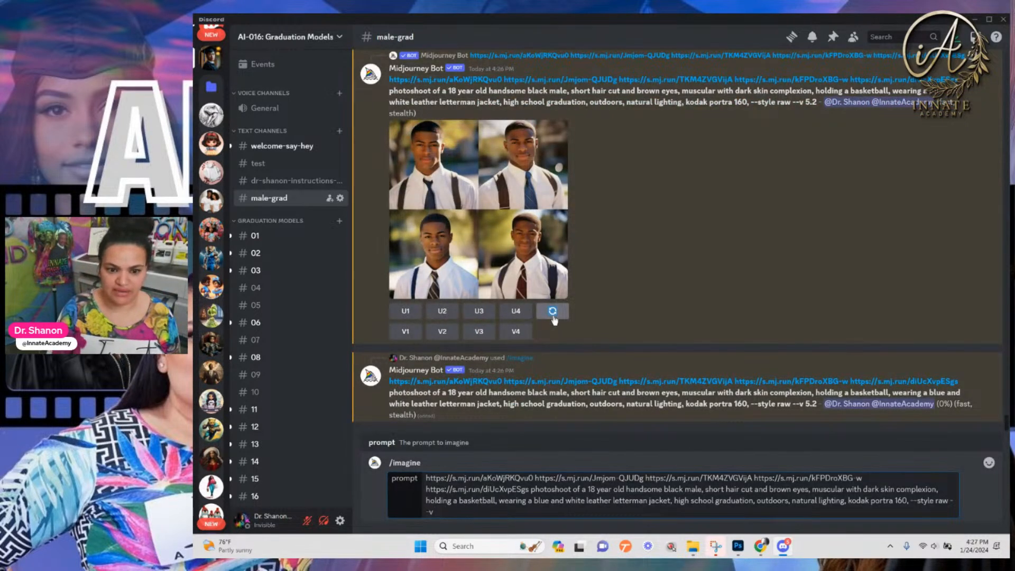
{"action": "type", "text": "6.0"}
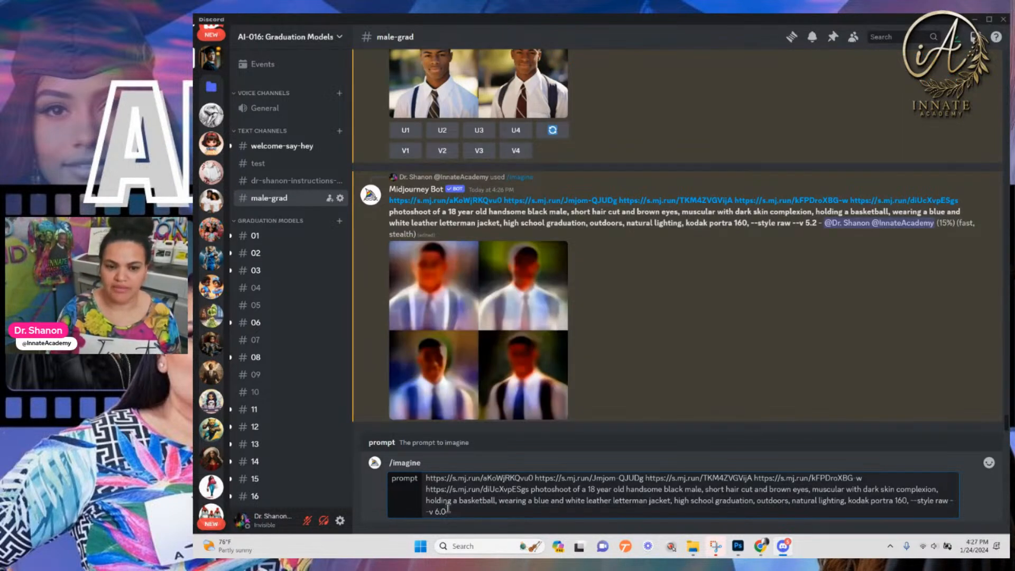
{"action": "key", "text": "Return"}
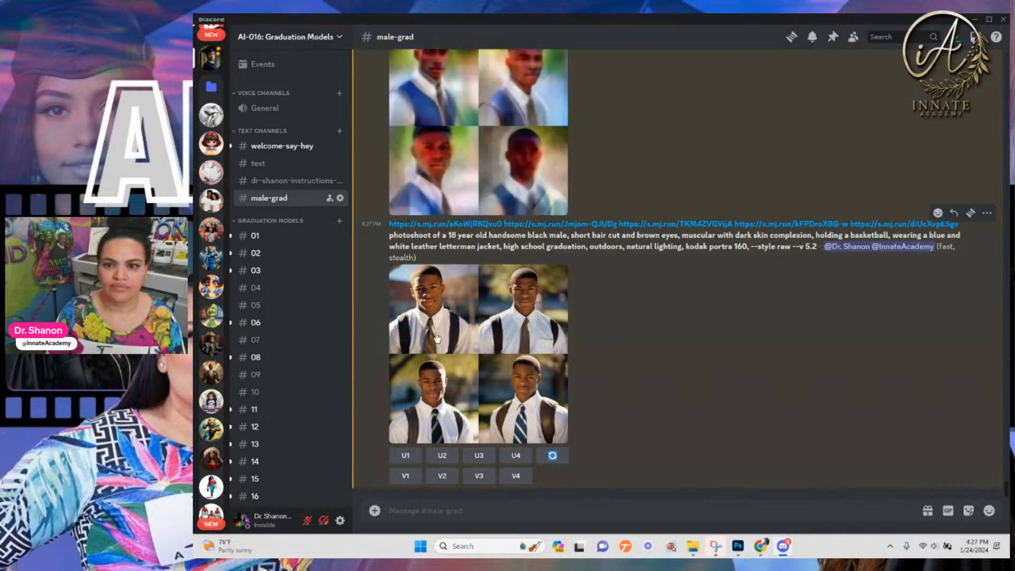
View the newest version 5.2 reference grid and the version 6.0 grid enlarged to compare them
{"action": "left_click", "coordinate": [437, 338]}
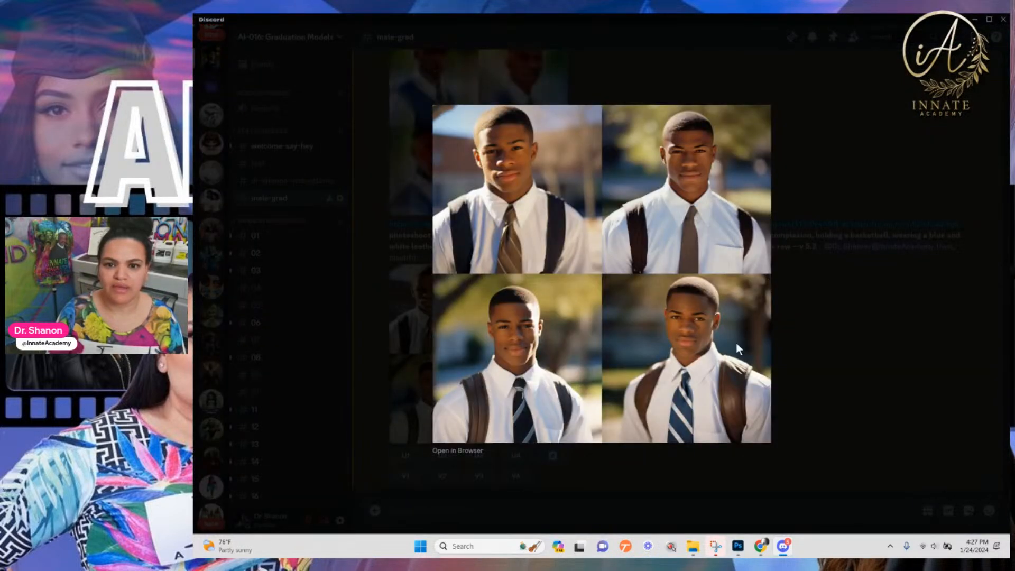
{"action": "left_click", "coordinate": [855, 391]}
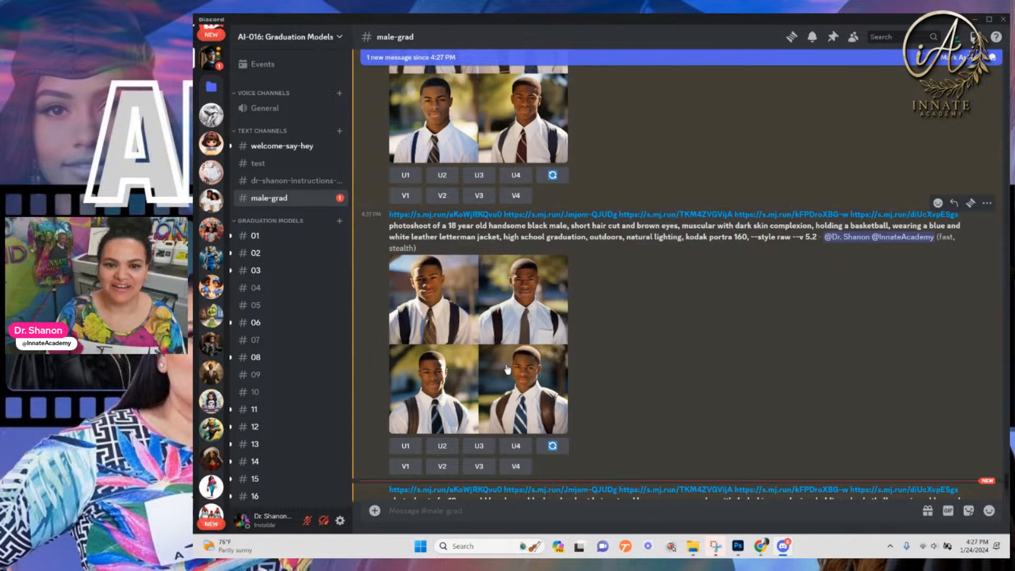
{"action": "scroll", "coordinate": [508, 369], "scroll_direction": "down", "scroll_amount": 5}
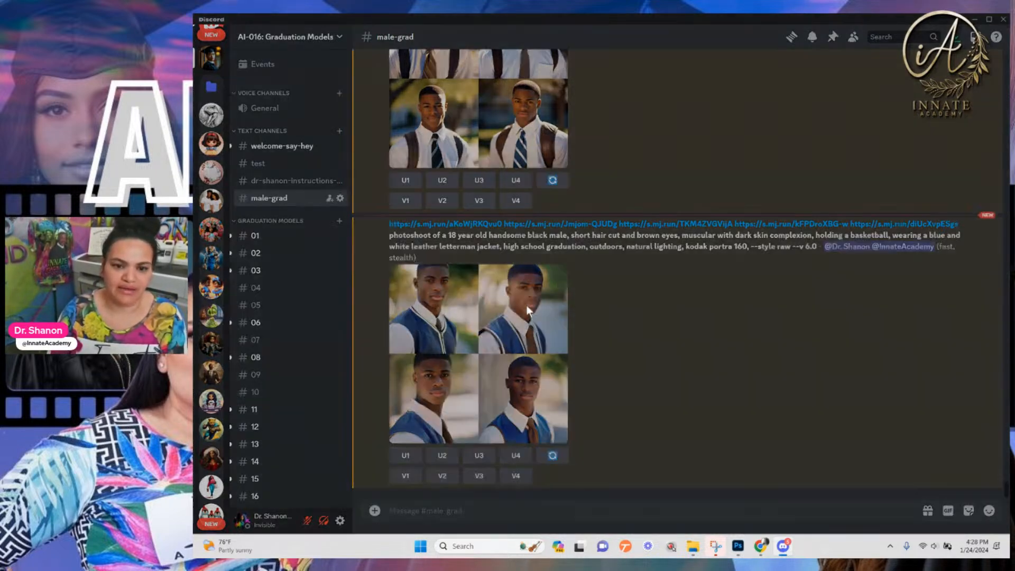
{"action": "left_click", "coordinate": [526, 306]}
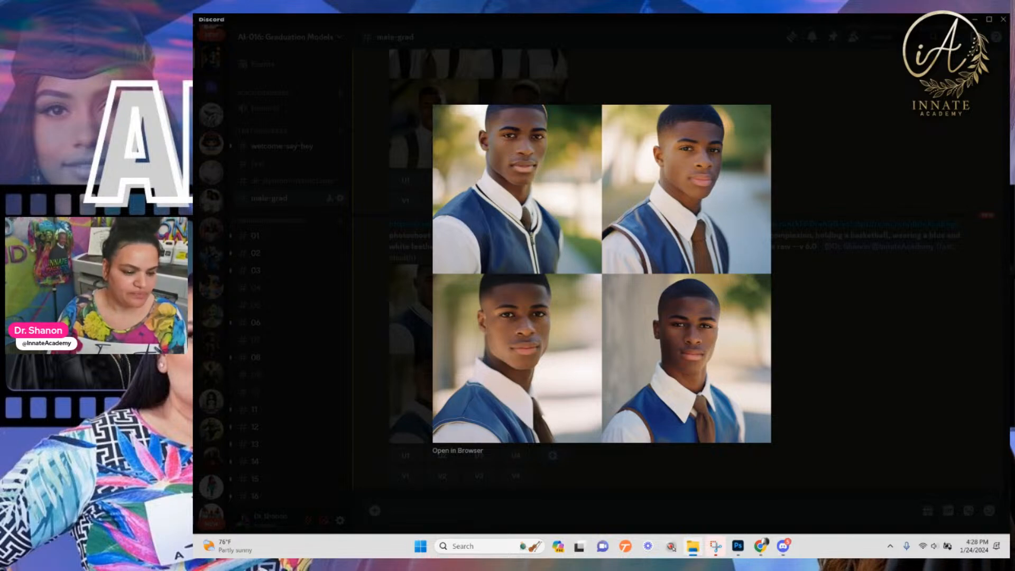
{"action": "left_click", "coordinate": [803, 385]}
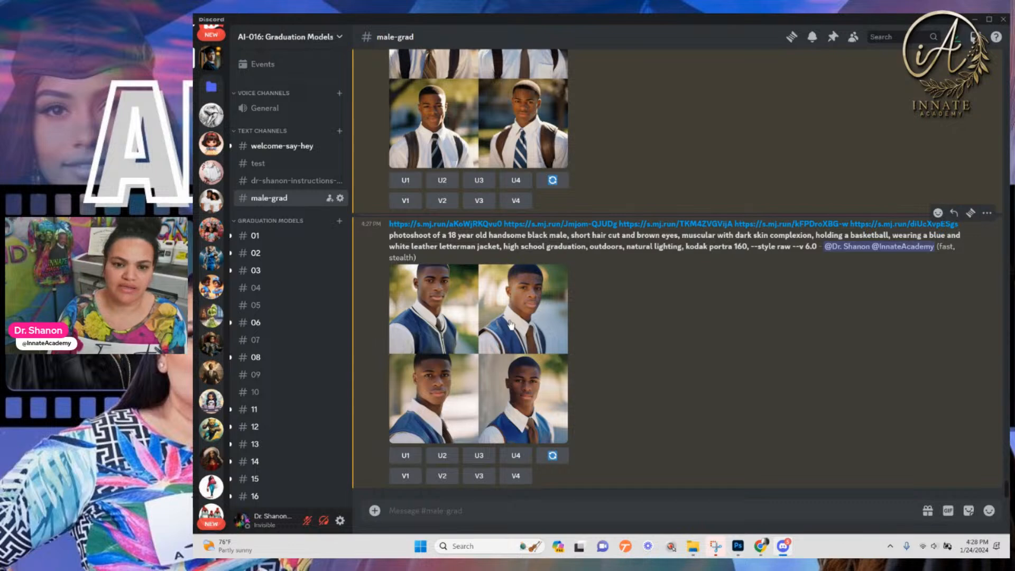
Reroll the version 6.0 letterman jacket grid, submitting its existing prompt and reference links
{"action": "scroll", "coordinate": [511, 323], "scroll_direction": "up", "scroll_amount": 10}
{"action": "scroll", "coordinate": [510, 319], "scroll_direction": "up", "scroll_amount": 5}
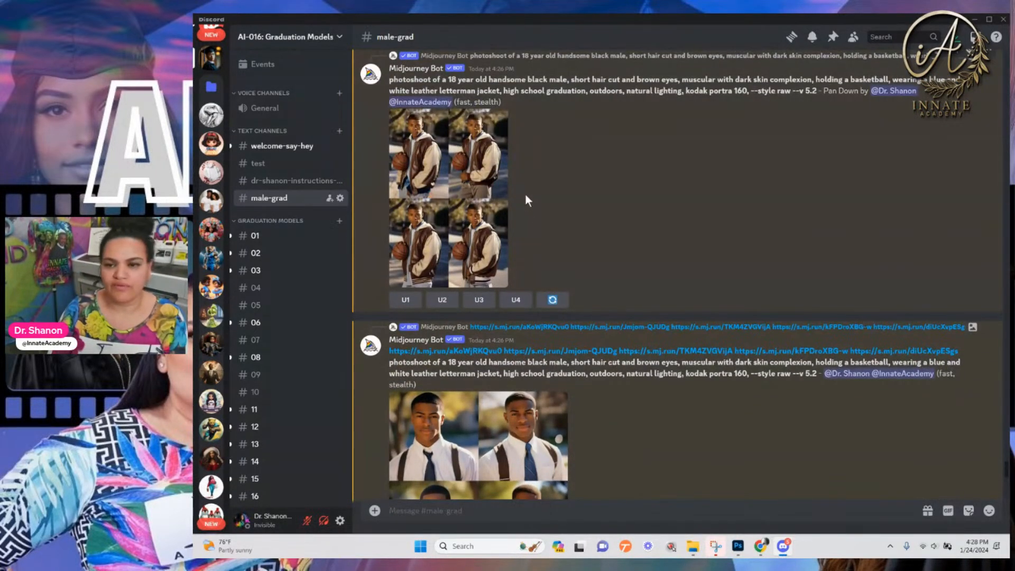
{"action": "scroll", "coordinate": [524, 206], "scroll_direction": "down", "scroll_amount": 5}
{"action": "scroll", "coordinate": [524, 211], "scroll_direction": "down", "scroll_amount": 5}
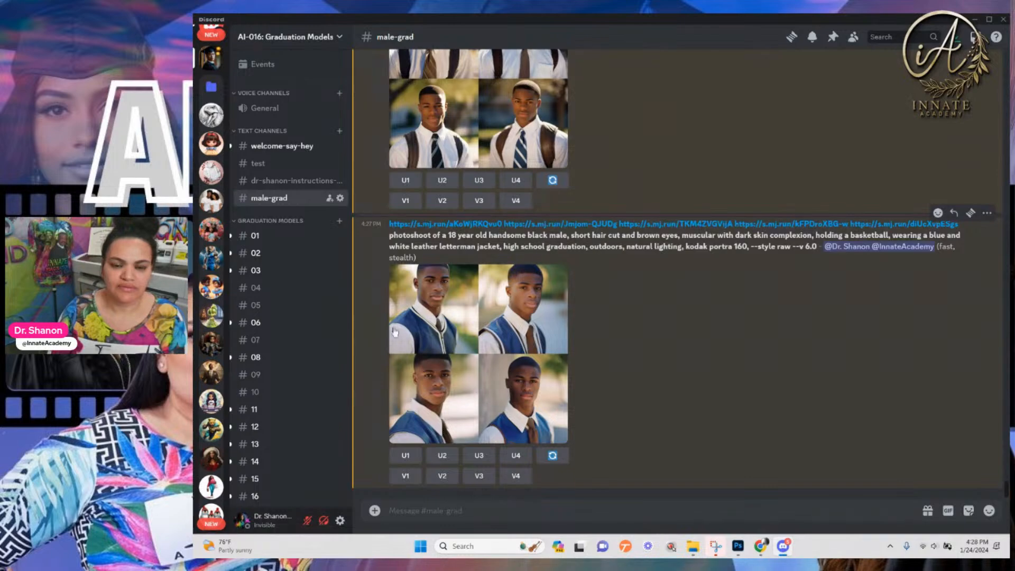
{"action": "left_click", "coordinate": [553, 456]}
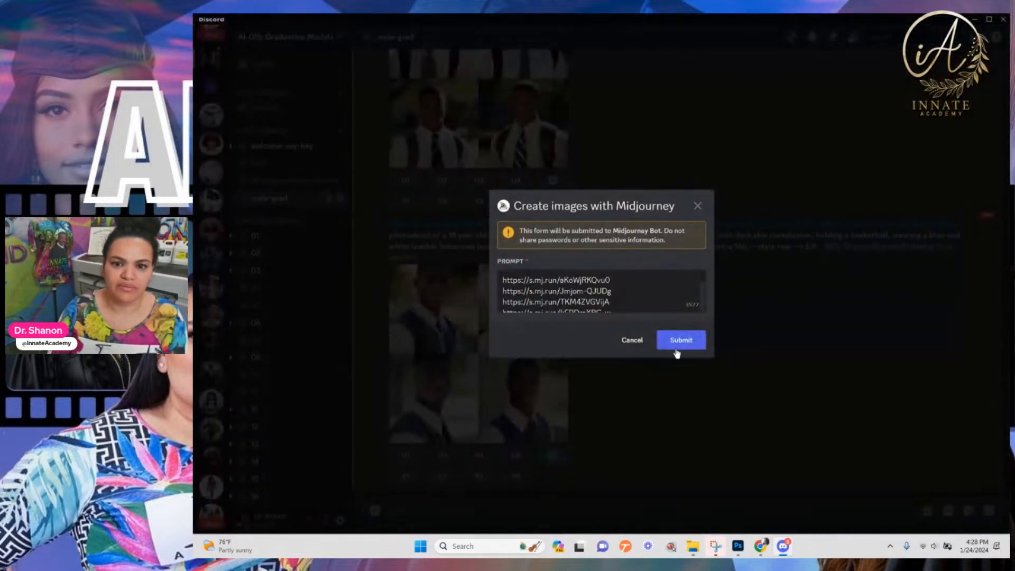
{"action": "left_click", "coordinate": [679, 341]}
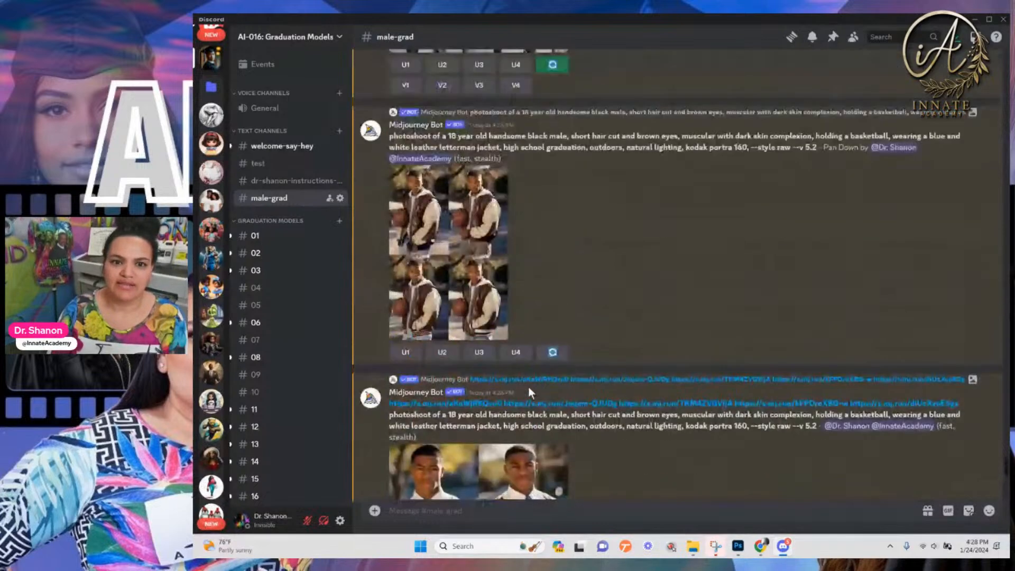
View the Pan Down letterman jacket grid enlarged and upscale its Image #2
{"action": "left_click", "coordinate": [472, 306]}
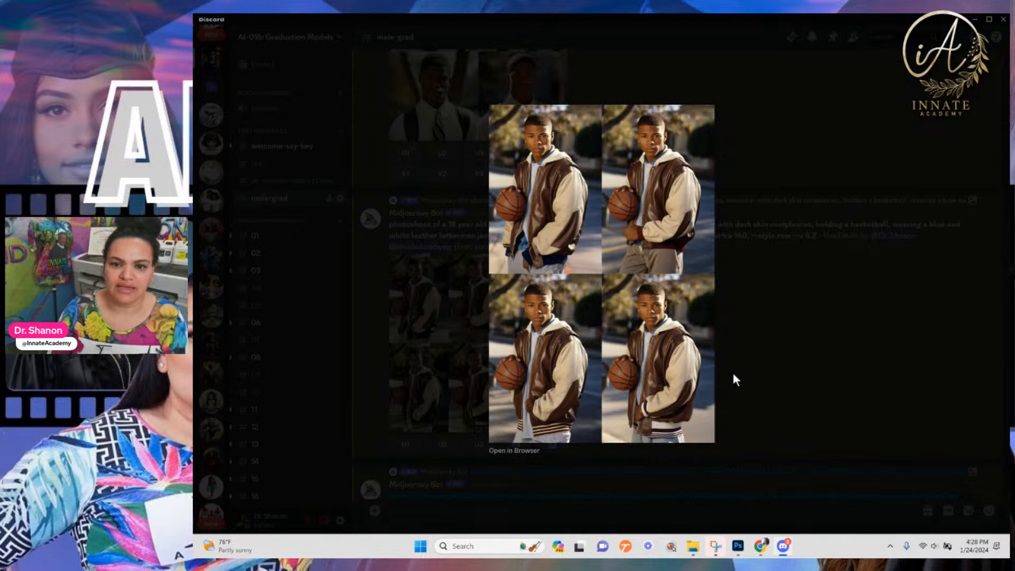
{"action": "left_click", "coordinate": [741, 357]}
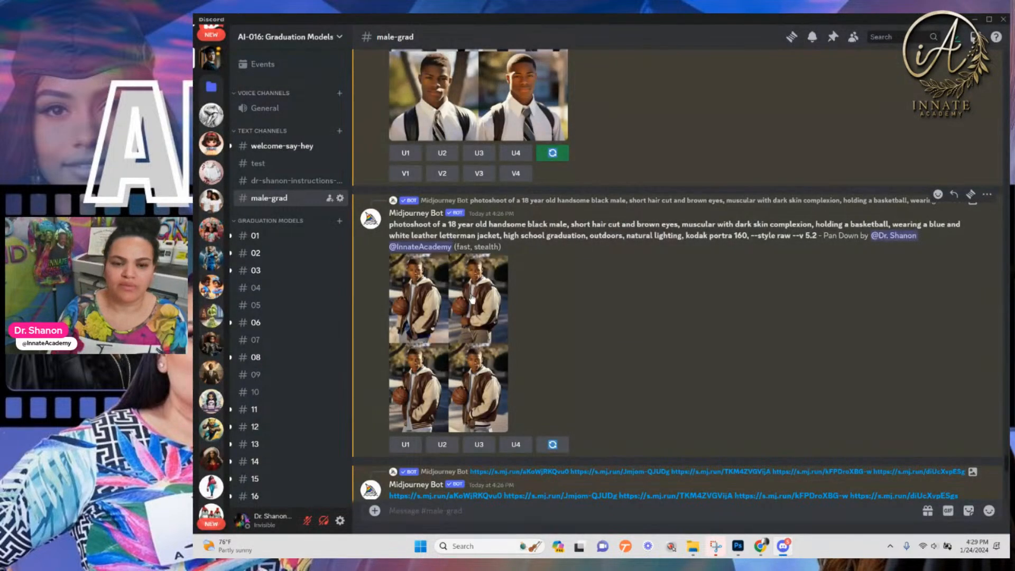
{"action": "left_click", "coordinate": [450, 444]}
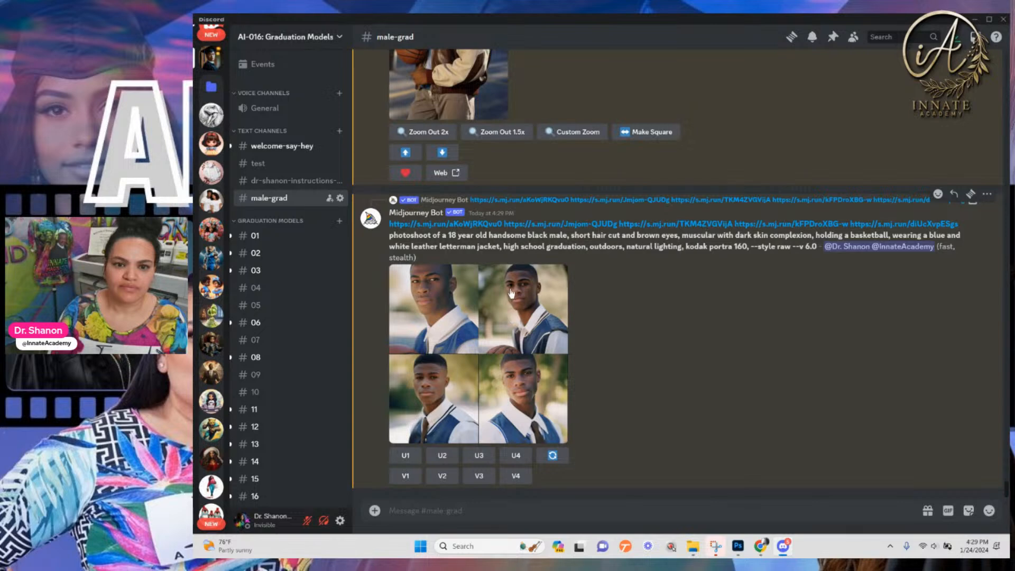
Examine the upscaled Pan Down portrait of the graduate holding a basketball at enlarged size
{"action": "scroll", "coordinate": [452, 181], "scroll_direction": "up", "scroll_amount": 2}
{"action": "left_click", "coordinate": [456, 169]}
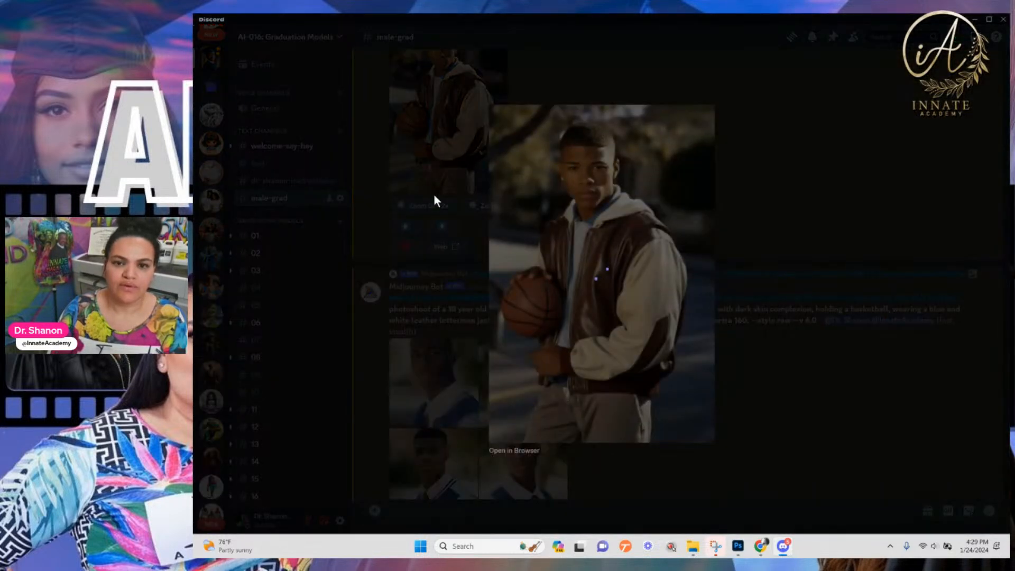
{"action": "left_click", "coordinate": [725, 272]}
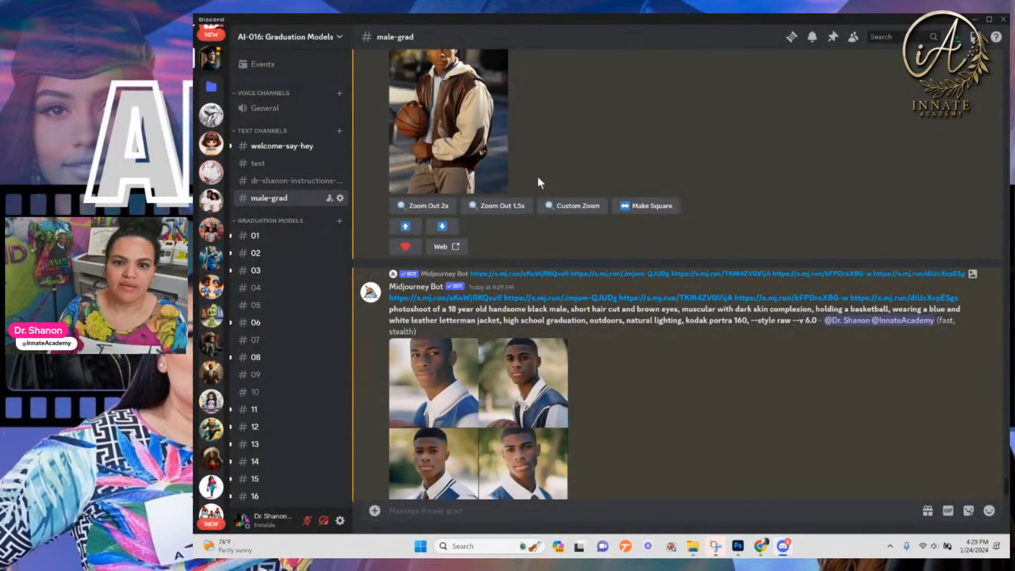
{"action": "scroll", "coordinate": [539, 178], "scroll_direction": "up", "scroll_amount": 2}
{"action": "scroll", "coordinate": [538, 180], "scroll_direction": "up", "scroll_amount": 1}
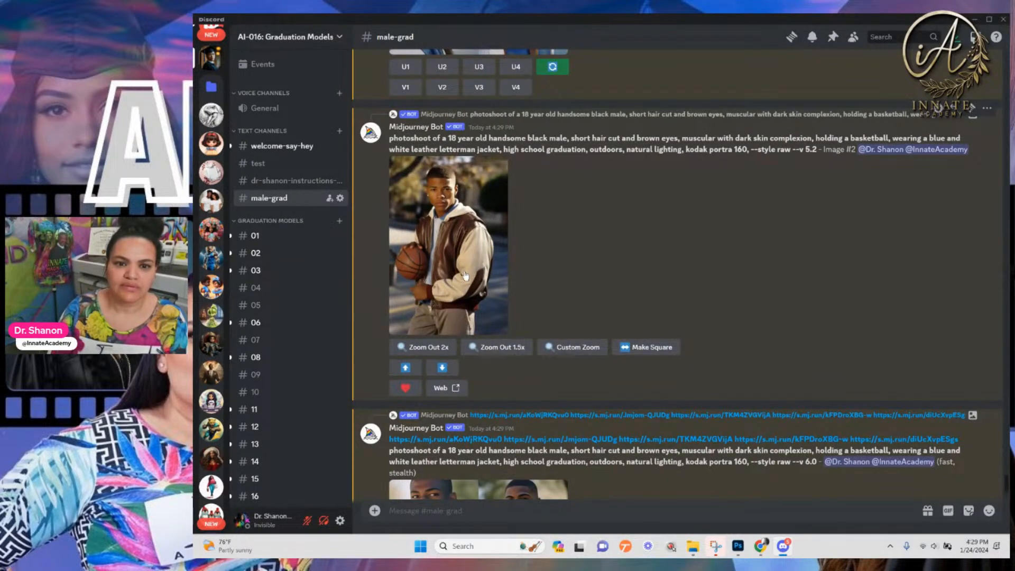
{"action": "scroll", "coordinate": [464, 286], "scroll_direction": "up", "scroll_amount": 1}
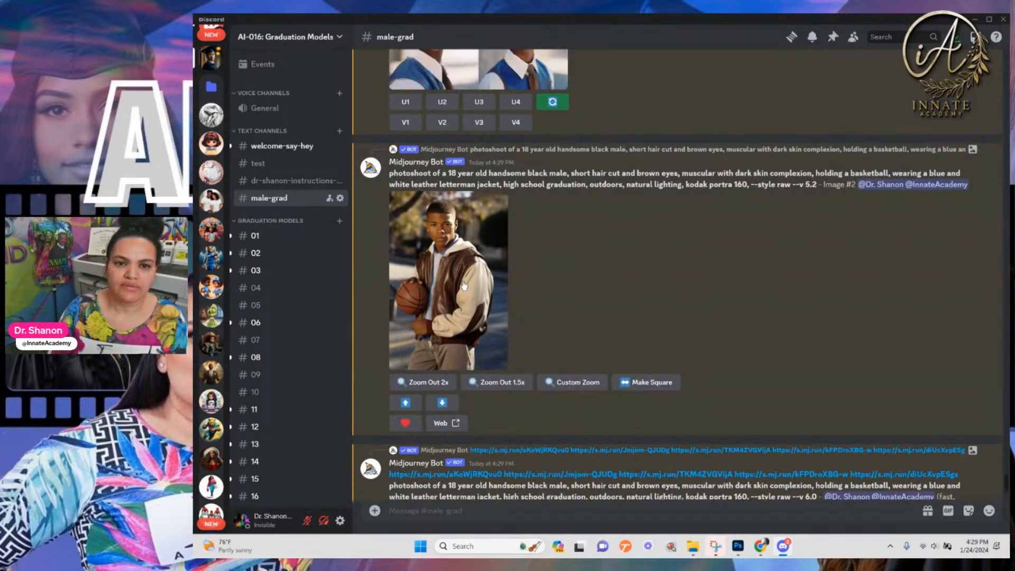
{"action": "left_click", "coordinate": [464, 283]}
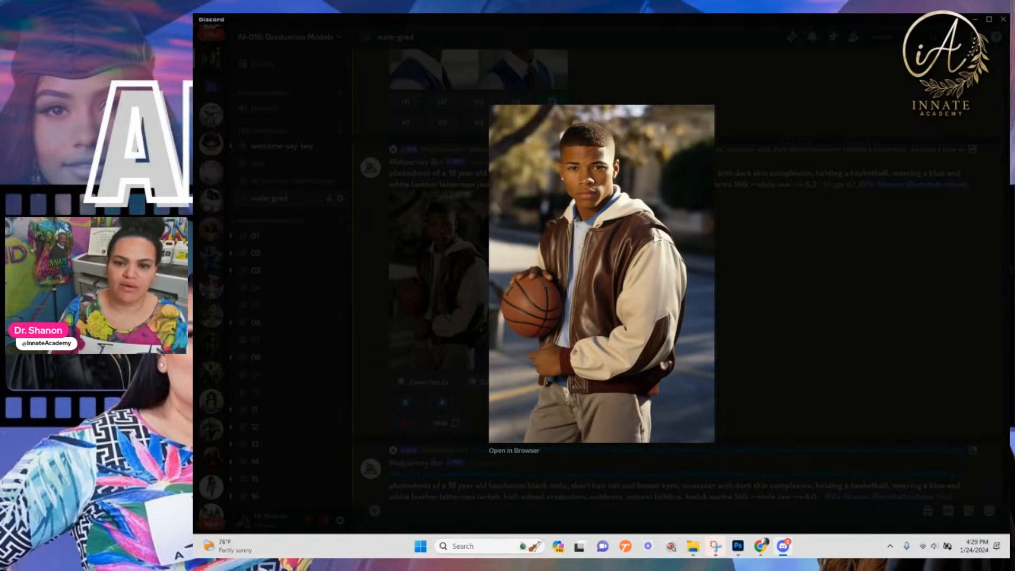
{"action": "left_click", "coordinate": [769, 275]}
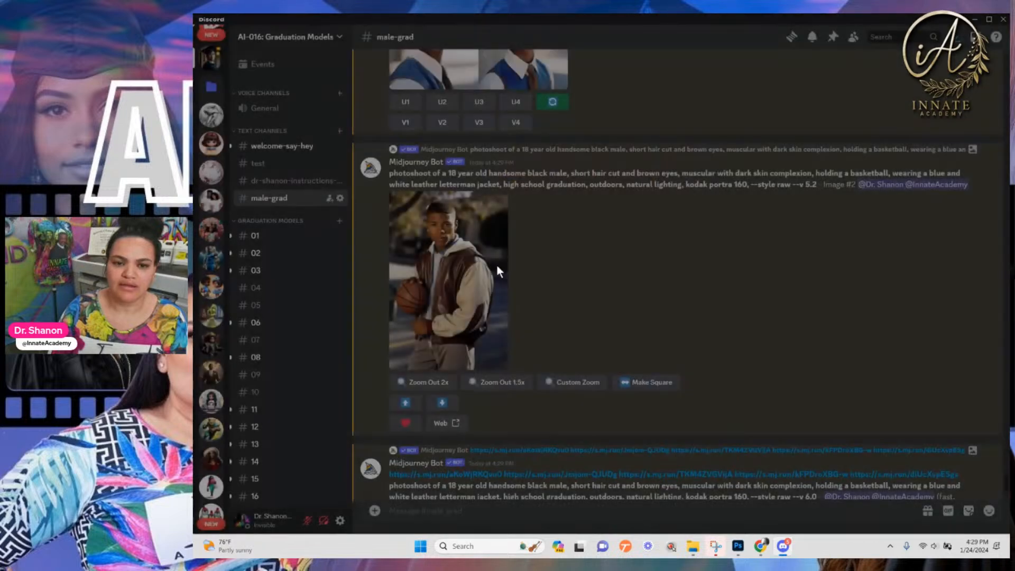
Open Vary (Region) for the square upscaled letterman portrait and lasso the jacket, arms and basketball, leaving the face out
{"action": "scroll", "coordinate": [460, 275], "scroll_direction": "up", "scroll_amount": 10}
{"action": "scroll", "coordinate": [461, 271], "scroll_direction": "down", "scroll_amount": 5}
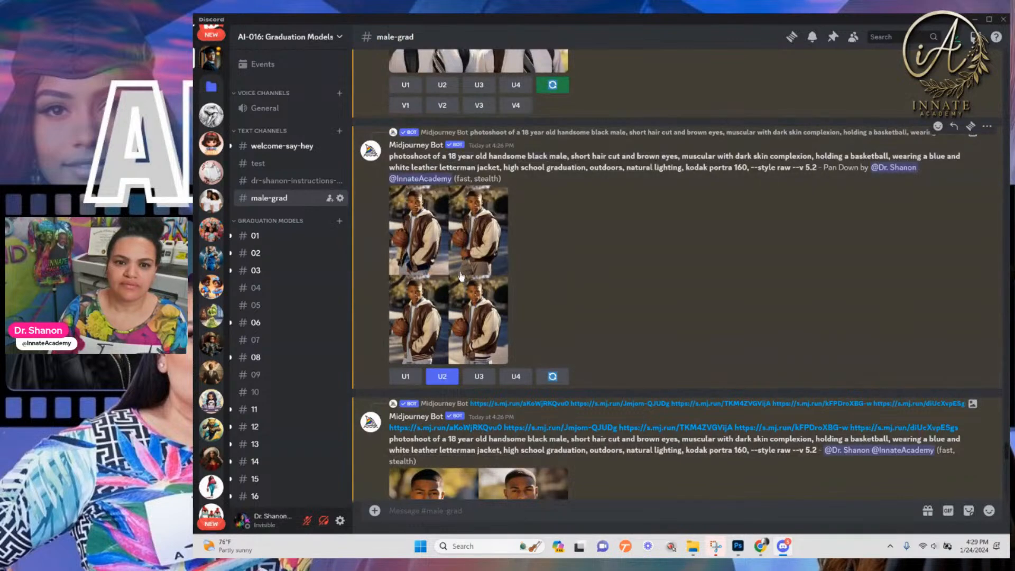
{"action": "scroll", "coordinate": [461, 276], "scroll_direction": "down", "scroll_amount": 10}
{"action": "scroll", "coordinate": [480, 269], "scroll_direction": "down", "scroll_amount": 3}
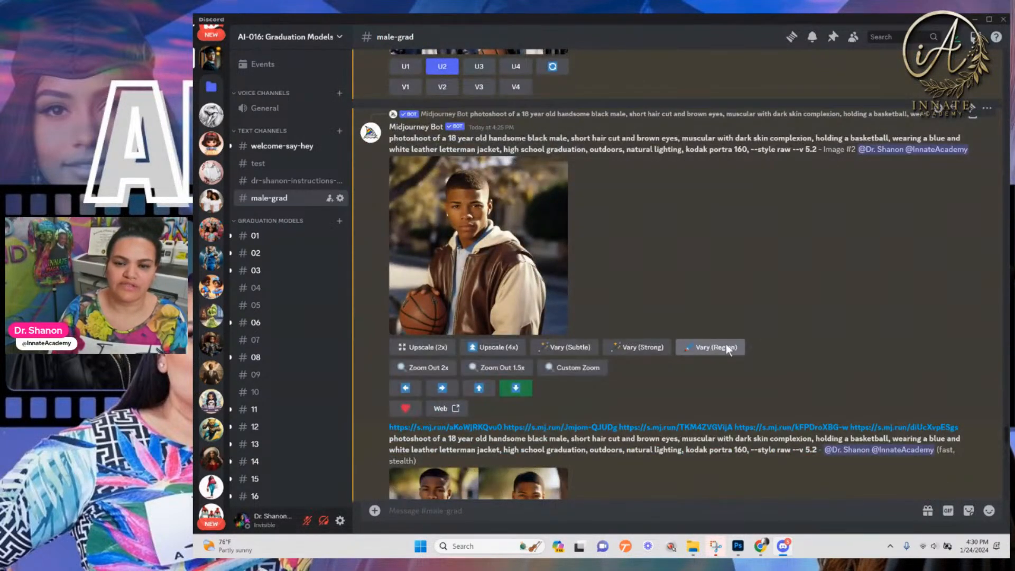
{"action": "left_click", "coordinate": [710, 349]}
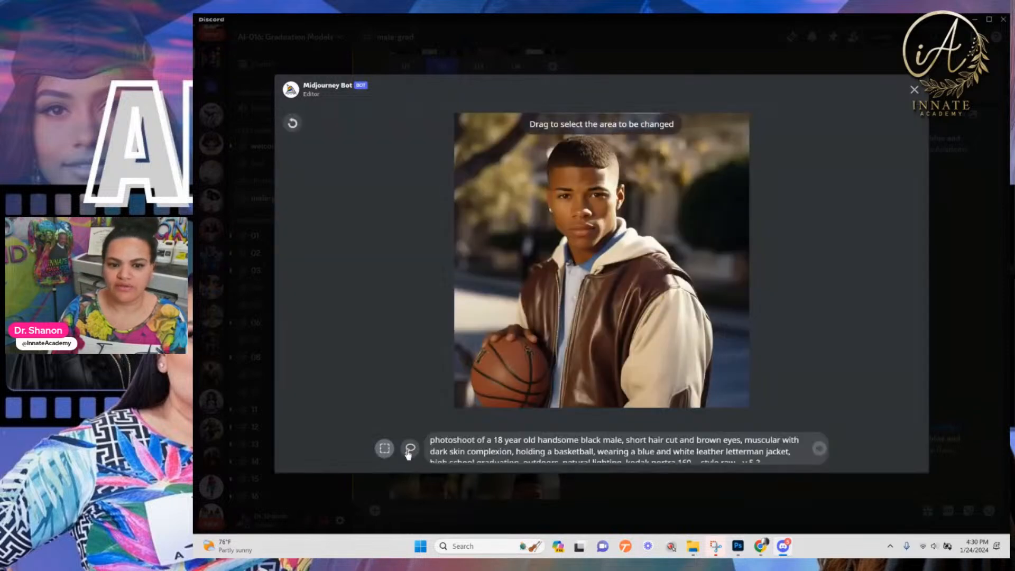
{"action": "left_click", "coordinate": [409, 449]}
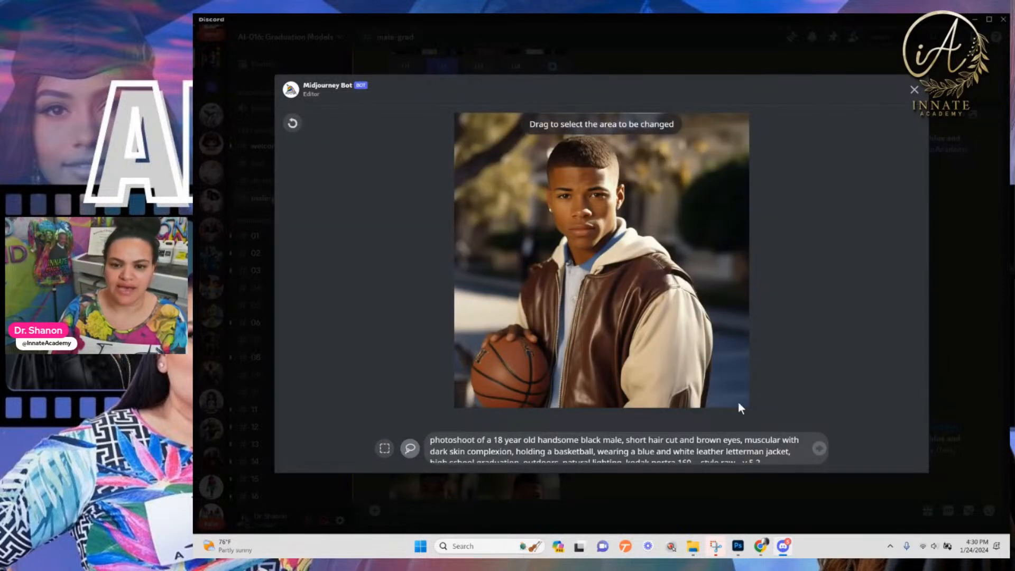
{"action": "mouse_move", "coordinate": [713, 410]}
{"action": "left_mouse_down"}
{"action": "mouse_move", "coordinate": [735, 337]}
{"action": "mouse_move", "coordinate": [730, 307]}
{"action": "mouse_move", "coordinate": [663, 230]}
{"action": "mouse_move", "coordinate": [621, 213]}
{"action": "mouse_move", "coordinate": [576, 268]}
{"action": "mouse_move", "coordinate": [561, 234]}
{"action": "mouse_move", "coordinate": [523, 260]}
{"action": "mouse_move", "coordinate": [502, 317]}
{"action": "mouse_move", "coordinate": [468, 349]}
{"action": "mouse_move", "coordinate": [485, 416]}
{"action": "left_mouse_up"}
{"action": "left_click_drag", "start_coordinate": [549, 442], "coordinate": [561, 438]}
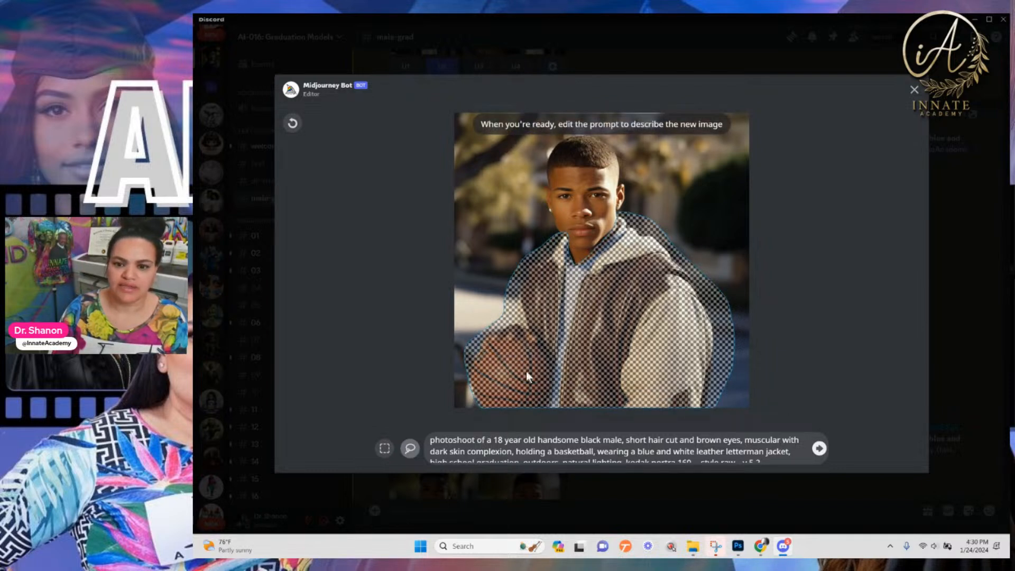
Submit the region variation with its existing prompt and go to the new job at the end of the channel
{"action": "left_click", "coordinate": [819, 455]}
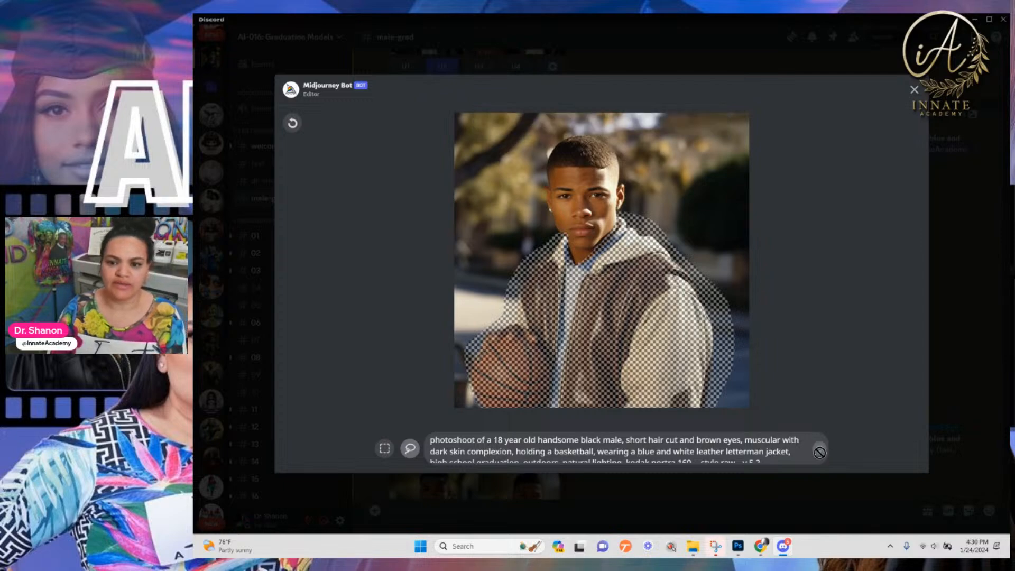
{"action": "scroll", "coordinate": [421, 374], "scroll_direction": "down", "scroll_amount": 6}
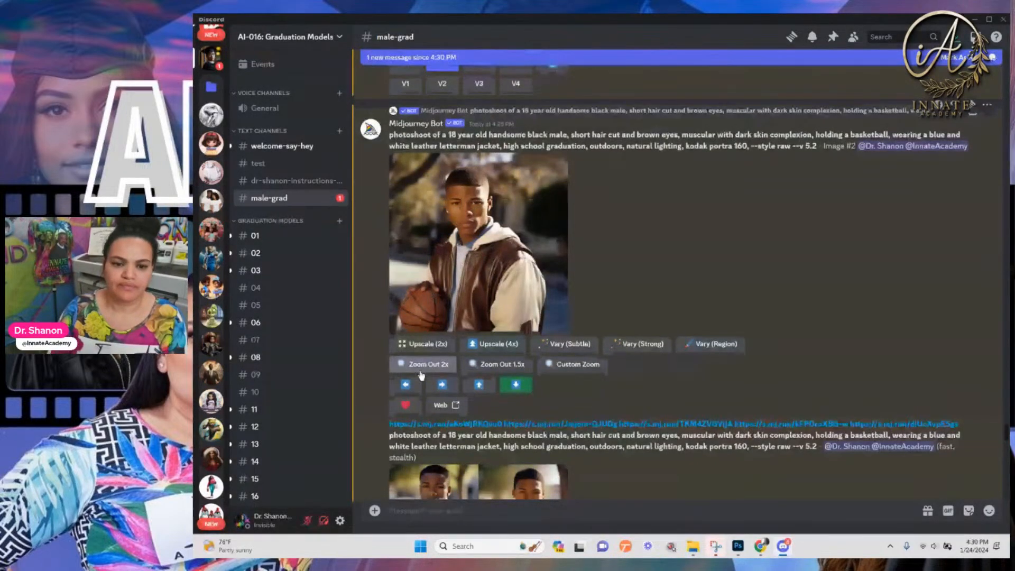
{"action": "scroll", "coordinate": [420, 371], "scroll_direction": "down", "scroll_amount": 10}
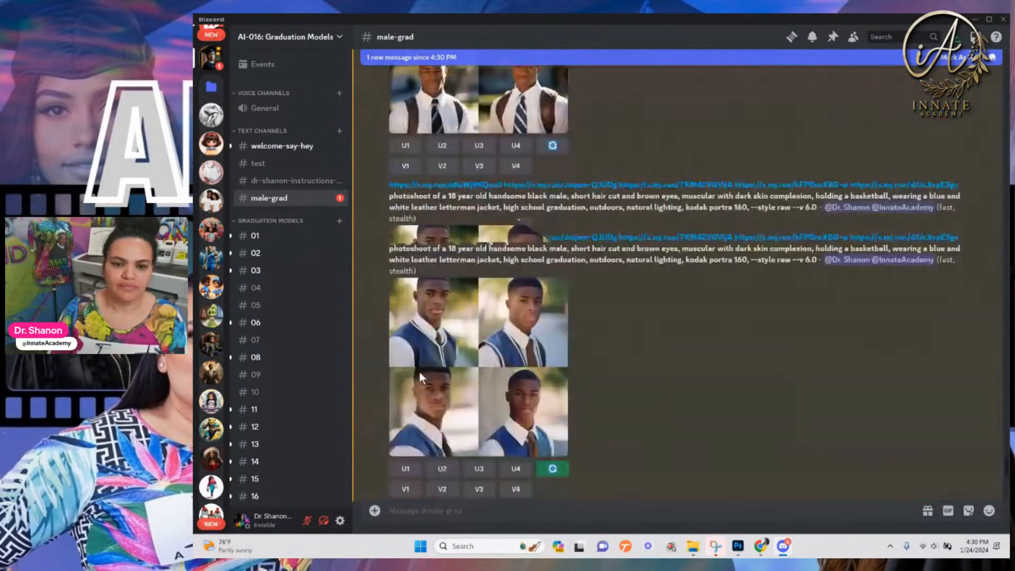
{"action": "scroll", "coordinate": [420, 372], "scroll_direction": "down", "scroll_amount": 3}
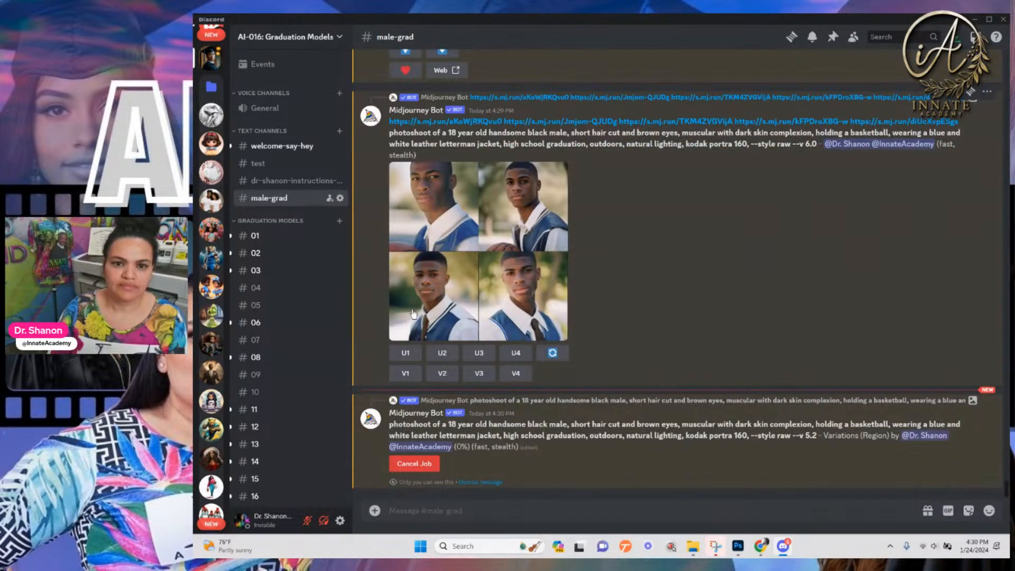
Run the INSwapper face swap on the upscaled Pan Down portrait of the graduate in the brown and cream letterman jacket
{"action": "scroll", "coordinate": [479, 345], "scroll_direction": "up", "scroll_amount": 5}
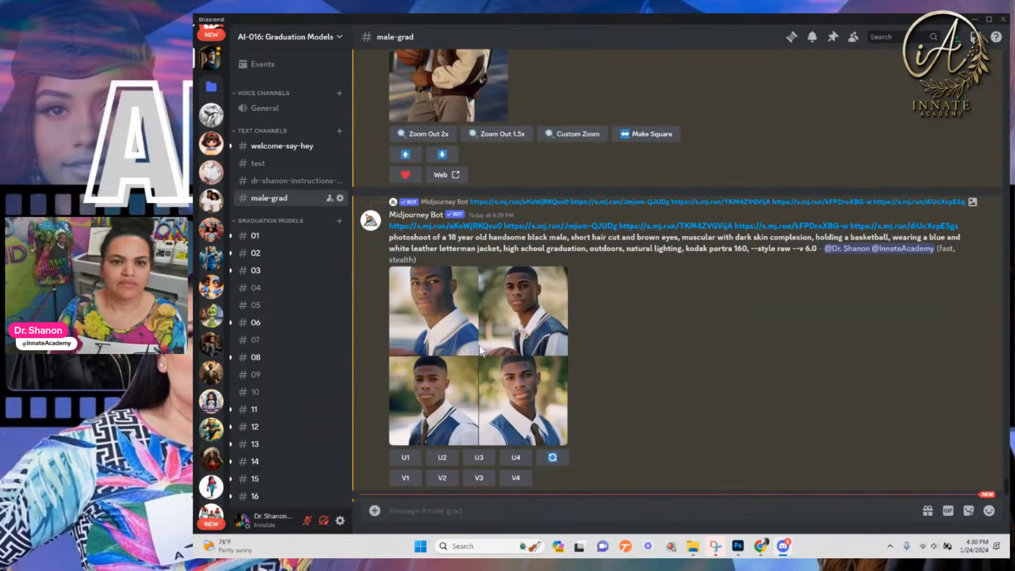
{"action": "scroll", "coordinate": [481, 349], "scroll_direction": "up", "scroll_amount": 2}
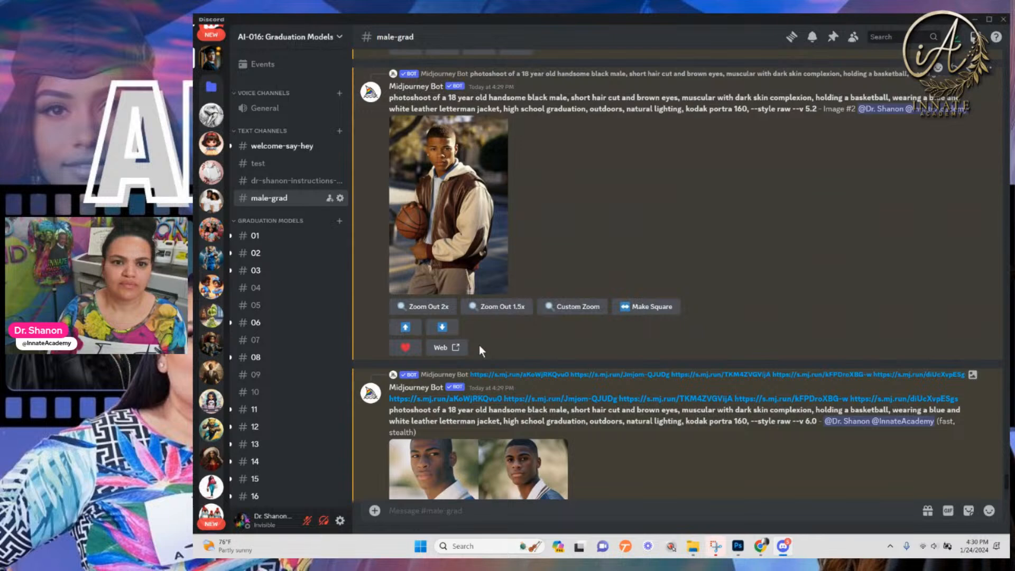
{"action": "scroll", "coordinate": [479, 344], "scroll_direction": "up", "scroll_amount": 2}
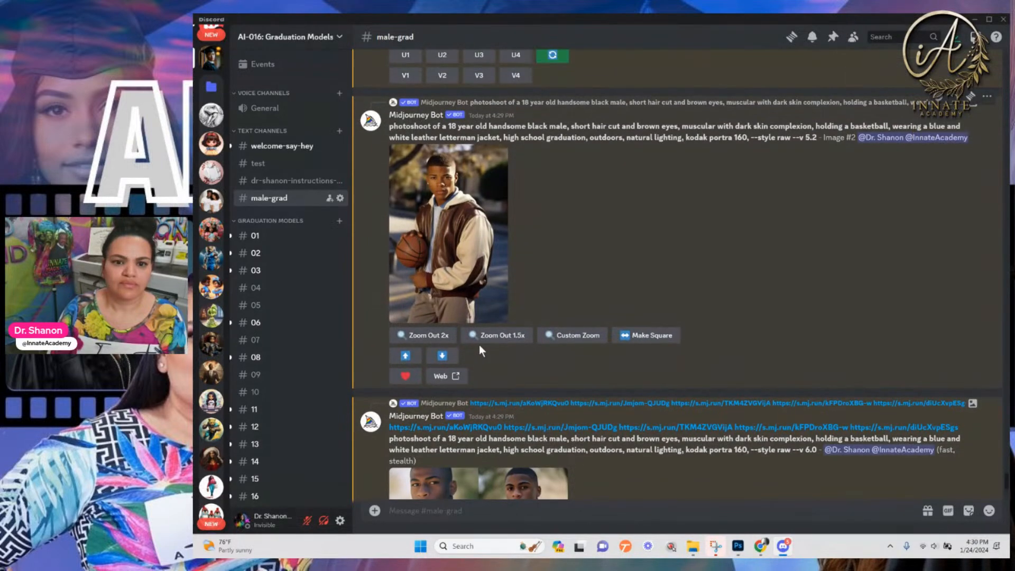
{"action": "right_click", "coordinate": [478, 230]}
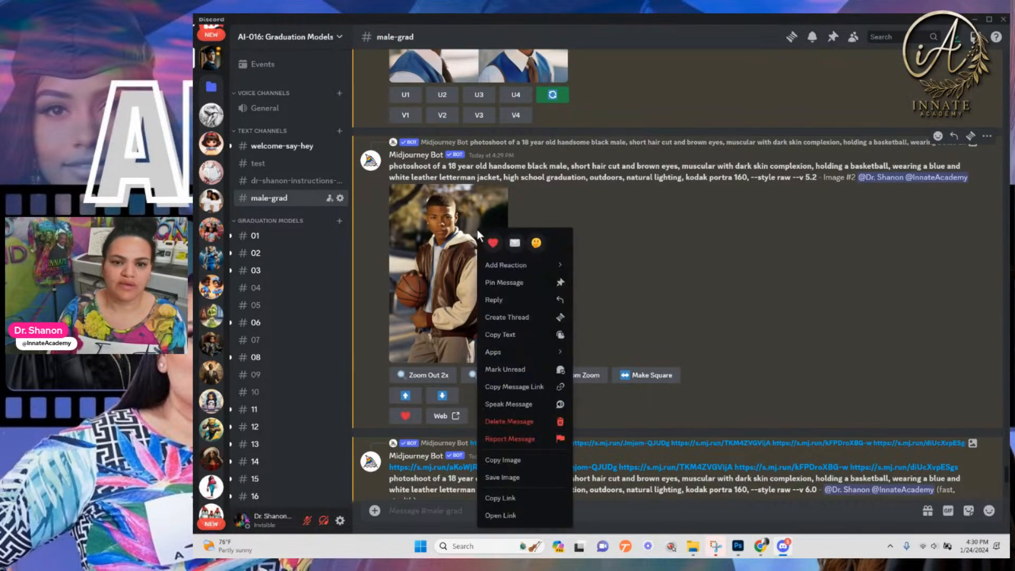
{"action": "mouse_move", "coordinate": [523, 352]}
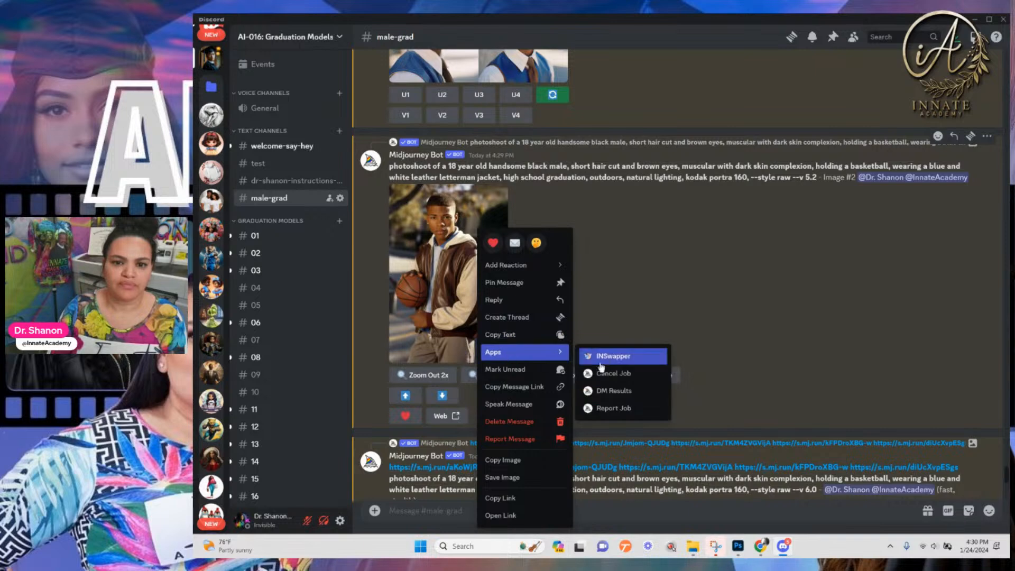
{"action": "left_click", "coordinate": [612, 356]}
Find the face-swapped letterman jacket portrait and examine its face at enlarged size
{"action": "scroll", "coordinate": [500, 342], "scroll_direction": "up", "scroll_amount": 5}
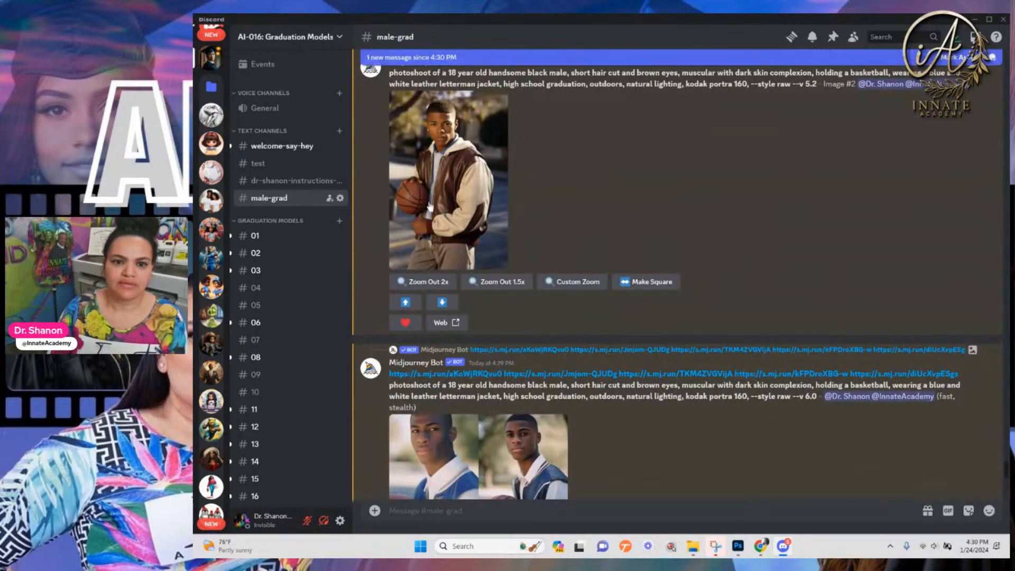
{"action": "scroll", "coordinate": [430, 206], "scroll_direction": "down", "scroll_amount": 4}
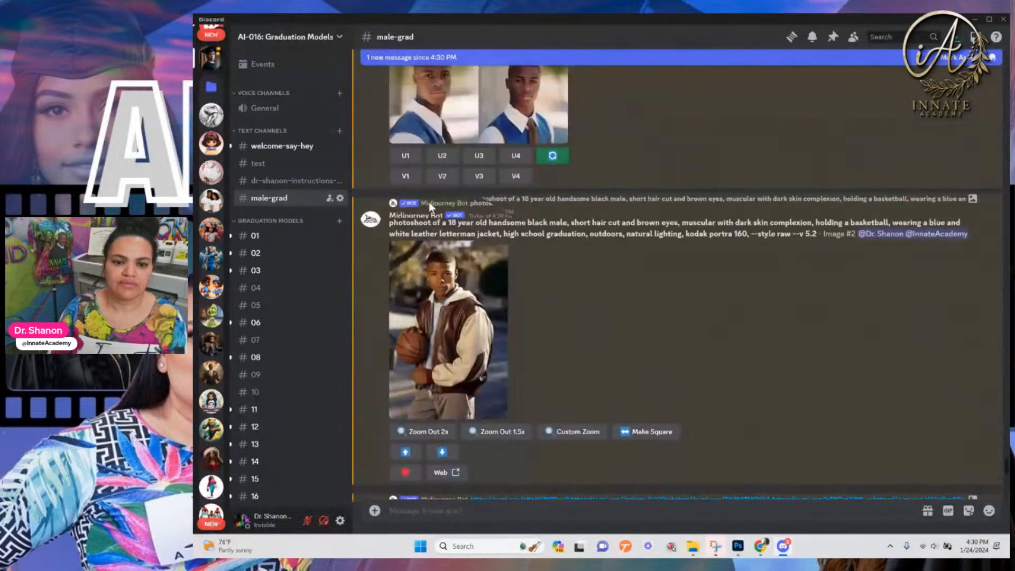
{"action": "scroll", "coordinate": [429, 199], "scroll_direction": "down", "scroll_amount": 10}
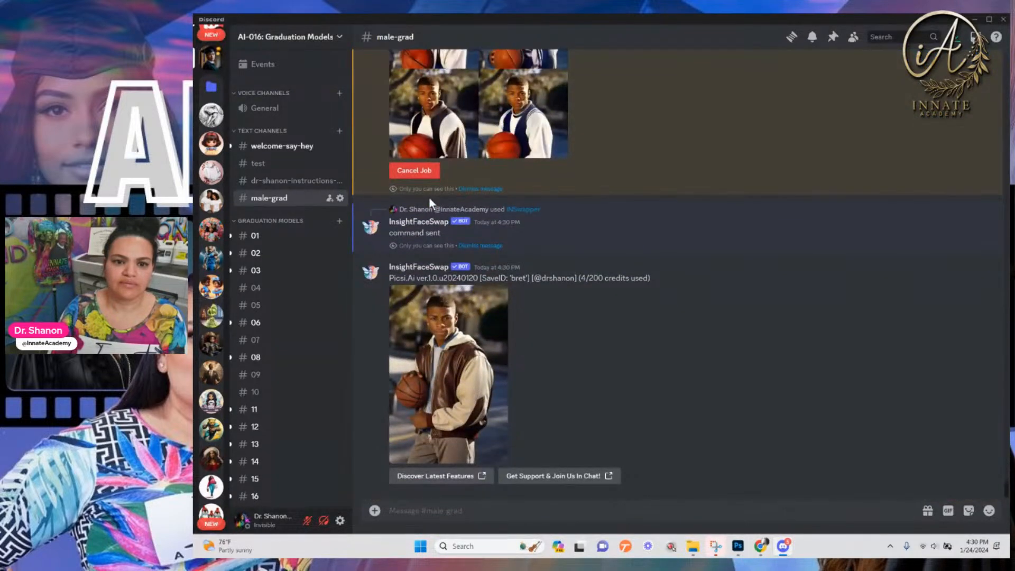
{"action": "left_click", "coordinate": [449, 355]}
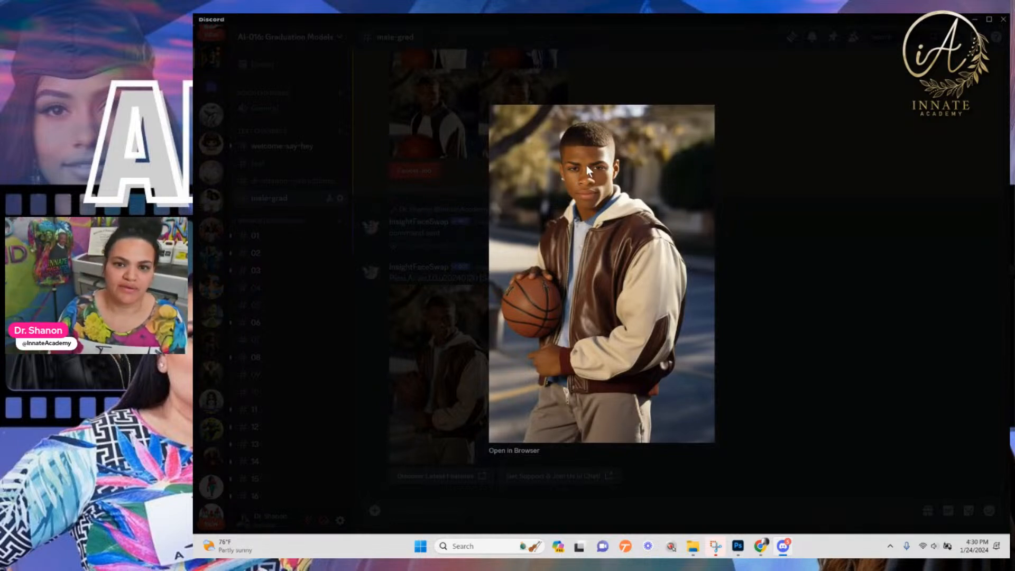
{"action": "left_click", "coordinate": [784, 325]}
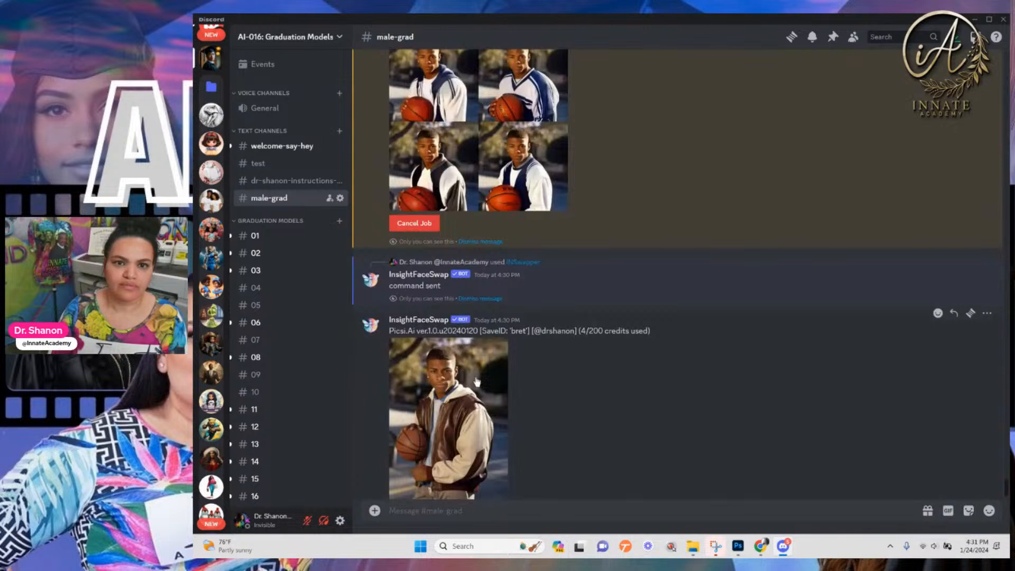
Examine the region variation grid of blue and white jackets at enlarged size, both while rendering and once finished
{"action": "scroll", "coordinate": [475, 379], "scroll_direction": "up", "scroll_amount": 2}
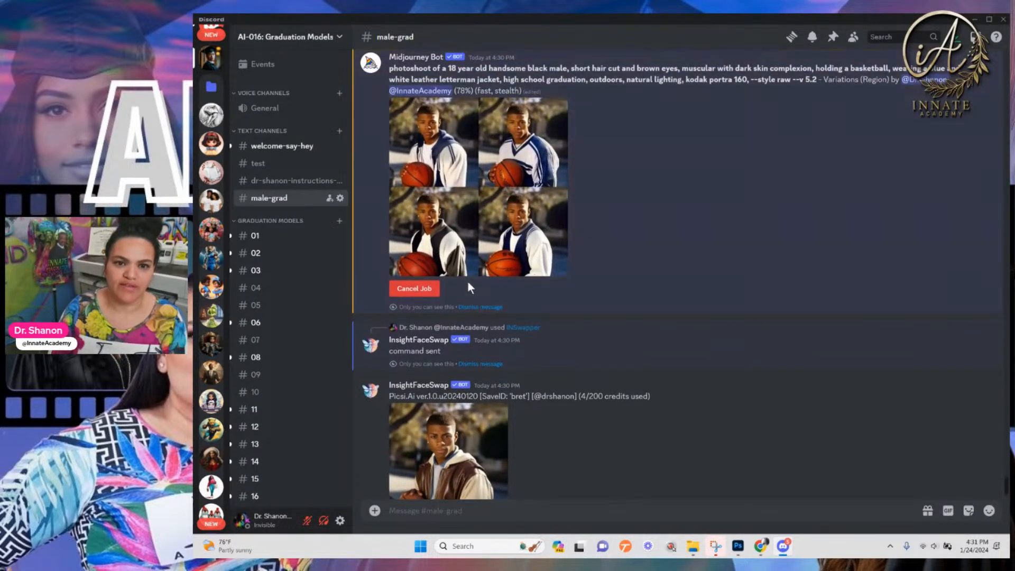
{"action": "scroll", "coordinate": [392, 174], "scroll_direction": "up", "scroll_amount": 2}
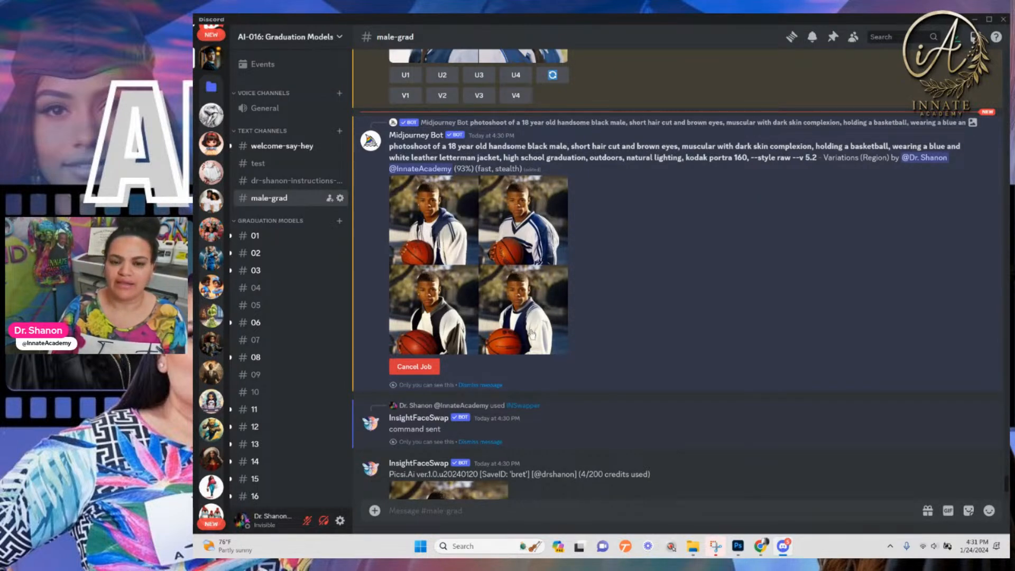
{"action": "left_click", "coordinate": [516, 324]}
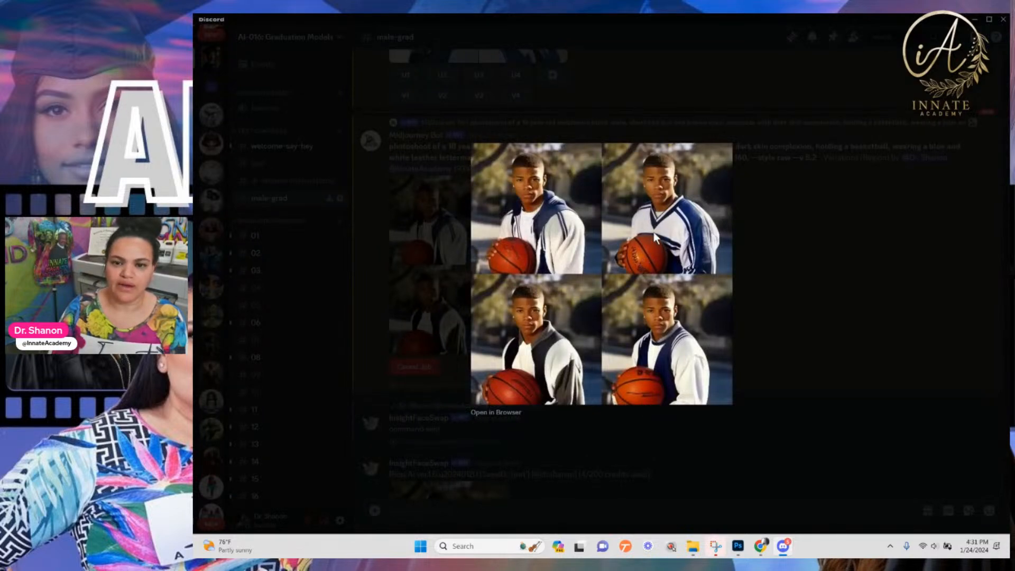
{"action": "left_click", "coordinate": [782, 280]}
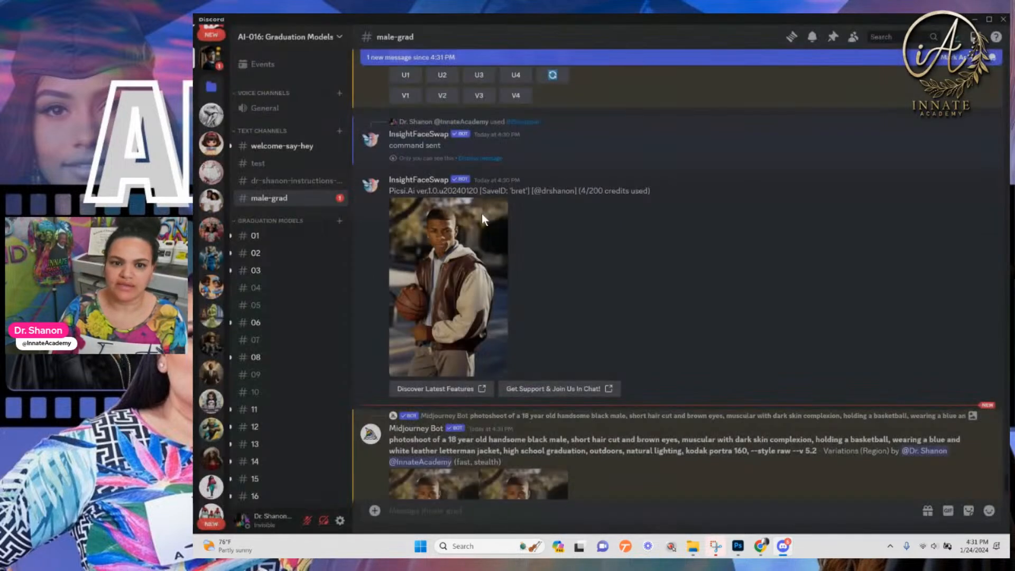
{"action": "scroll", "coordinate": [437, 287], "scroll_direction": "down", "scroll_amount": 3}
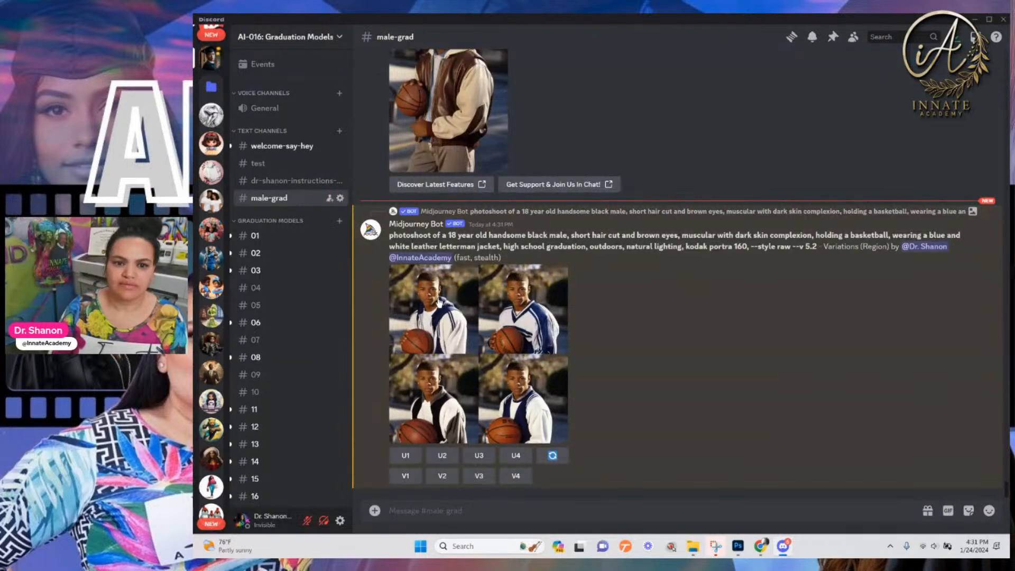
{"action": "left_click", "coordinate": [438, 299]}
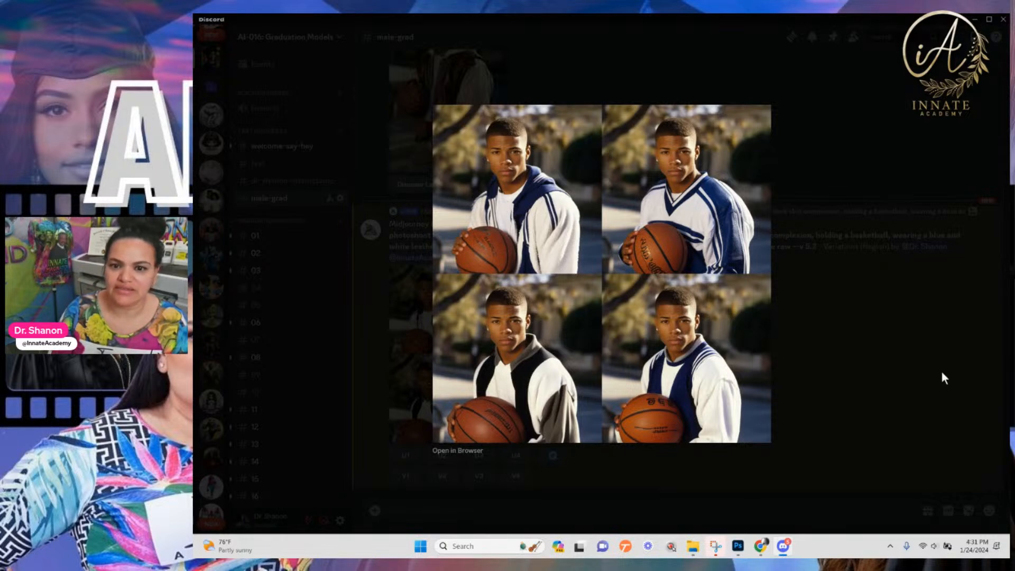
{"action": "left_click", "coordinate": [841, 392]}
Upscale Image #1 of the region variation grid and submit a Pan Down of it with the existing prompt
{"action": "left_click", "coordinate": [405, 455]}
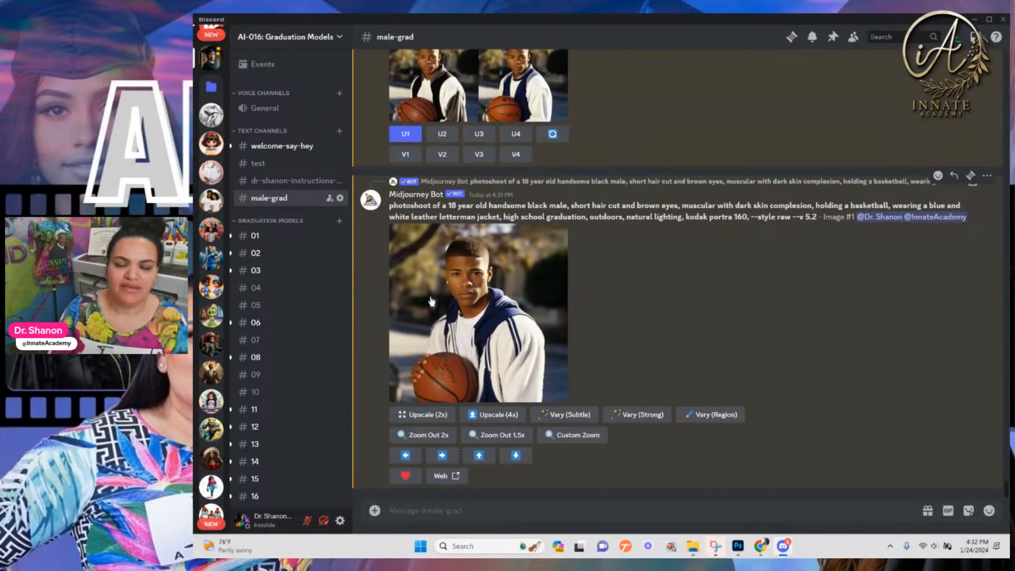
{"action": "left_click", "coordinate": [515, 456]}
{"action": "left_click", "coordinate": [665, 339]}
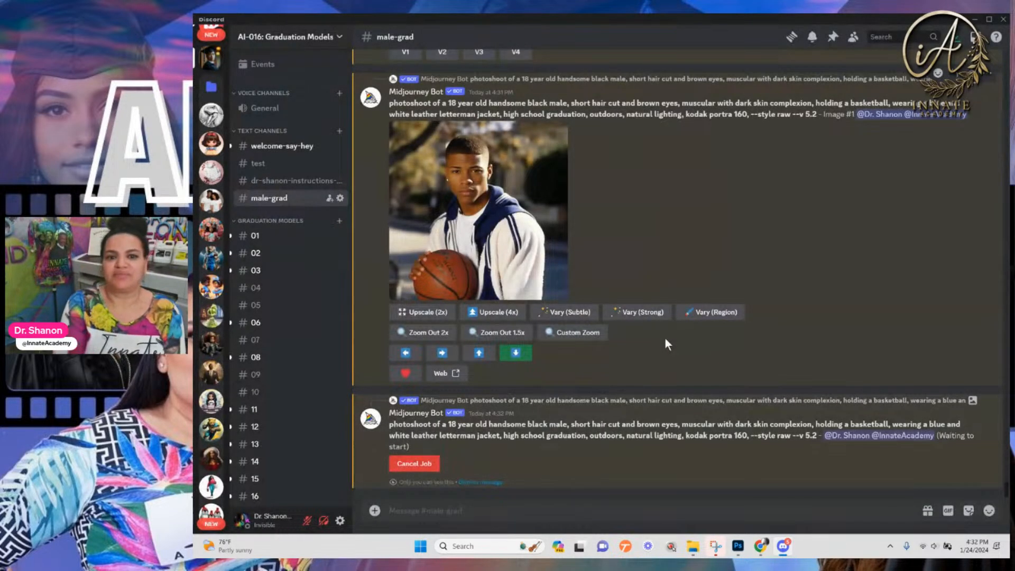
Submit Vary (Subtle) and Vary (Strong) jobs for the upscaled hooded blue and white jacket portrait, keeping the existing prompt
{"action": "scroll", "coordinate": [524, 251], "scroll_direction": "up", "scroll_amount": 5}
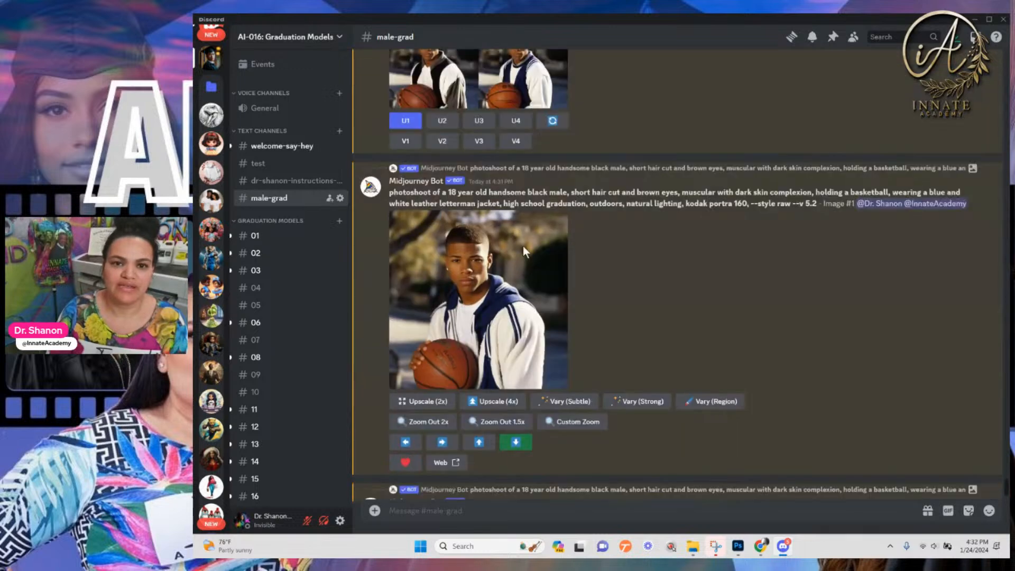
{"action": "scroll", "coordinate": [524, 250], "scroll_direction": "down", "scroll_amount": 5}
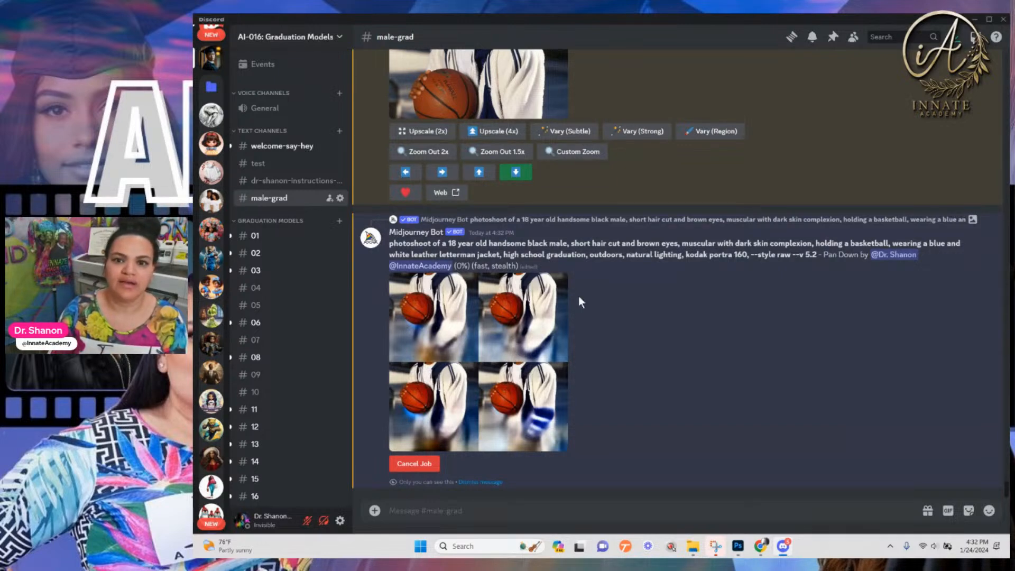
{"action": "left_click", "coordinate": [576, 133]}
{"action": "left_click", "coordinate": [682, 343]}
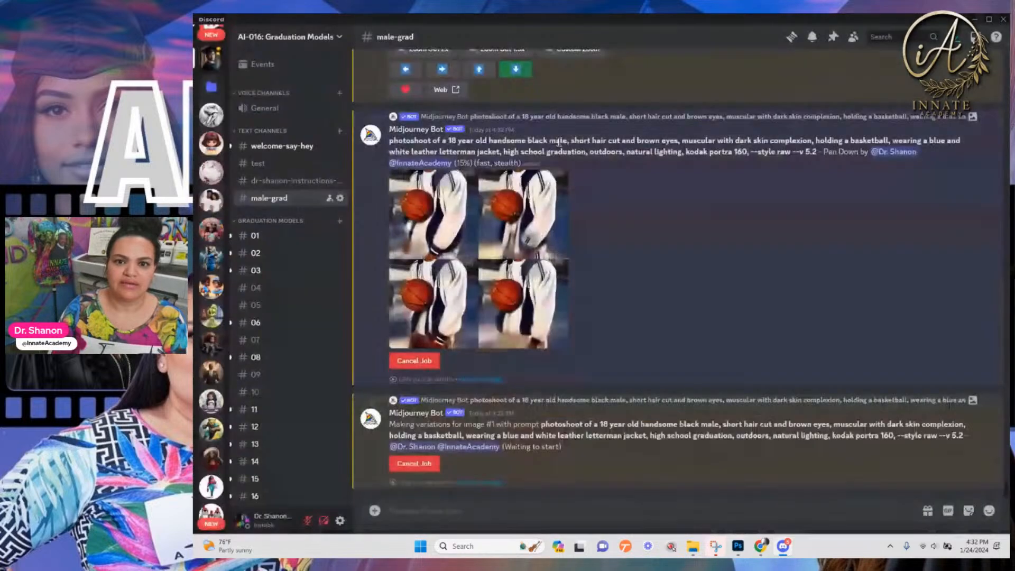
{"action": "scroll", "coordinate": [586, 212], "scroll_direction": "up", "scroll_amount": 3}
{"action": "left_click", "coordinate": [586, 215]}
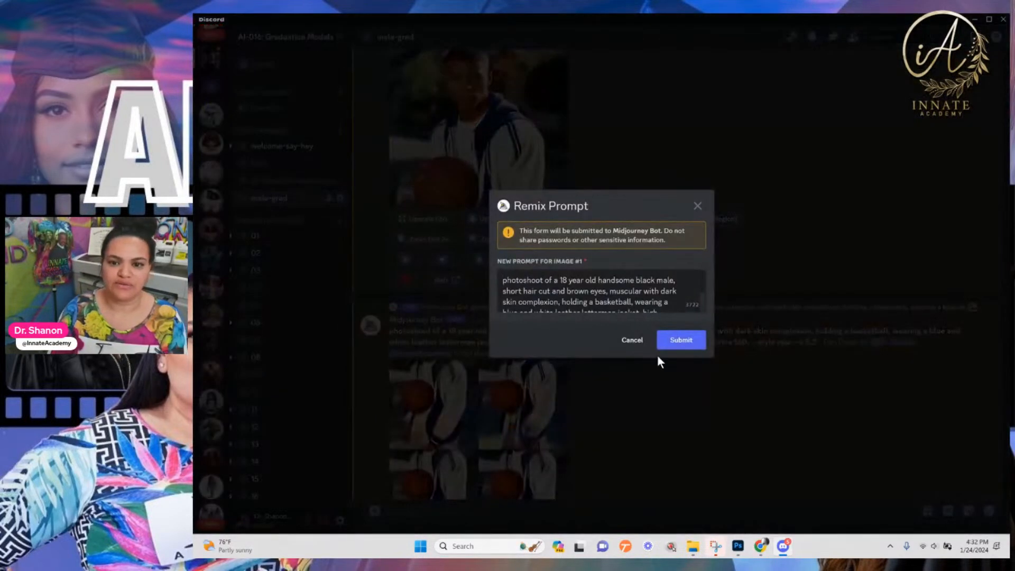
{"action": "left_click", "coordinate": [678, 345]}
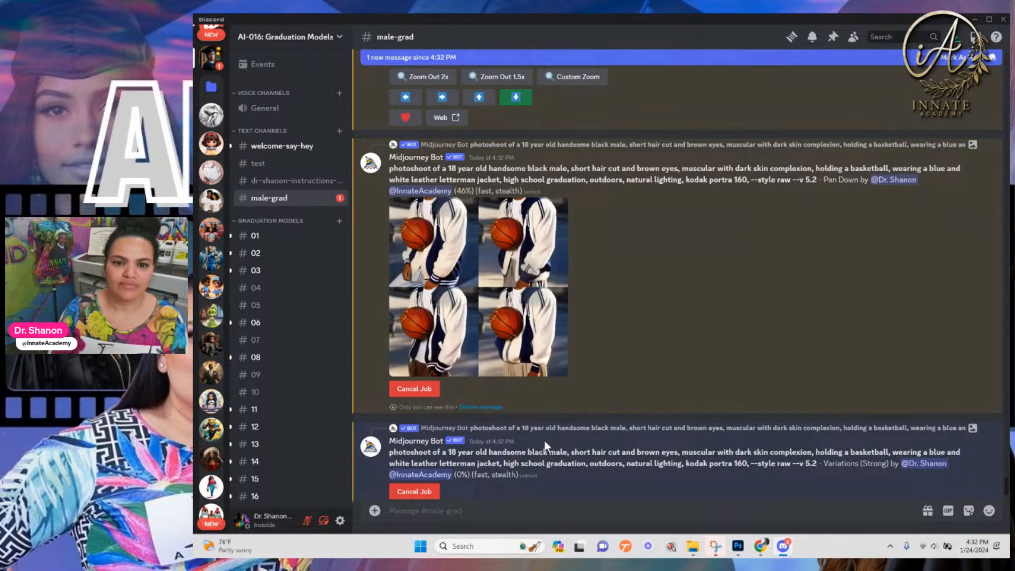
Look back through the channel's earlier letterman, cap-and-gown and white-shirt portraits of the graduate, comparing the upscaled white-shirt images
{"action": "scroll", "coordinate": [538, 378], "scroll_direction": "up", "scroll_amount": 1}
{"action": "scroll", "coordinate": [538, 377], "scroll_direction": "up", "scroll_amount": 10}
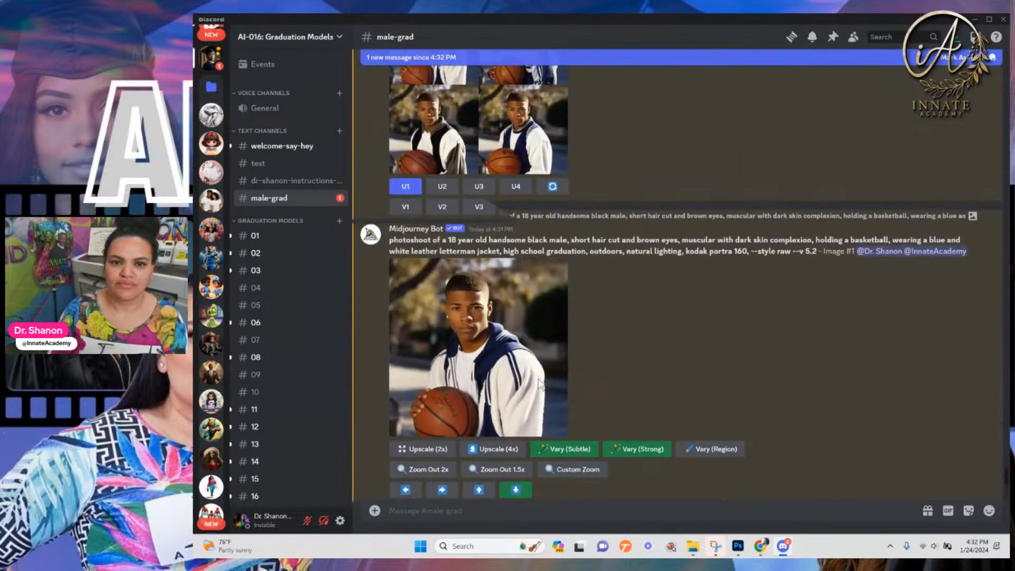
{"action": "scroll", "coordinate": [538, 378], "scroll_direction": "down", "scroll_amount": 10}
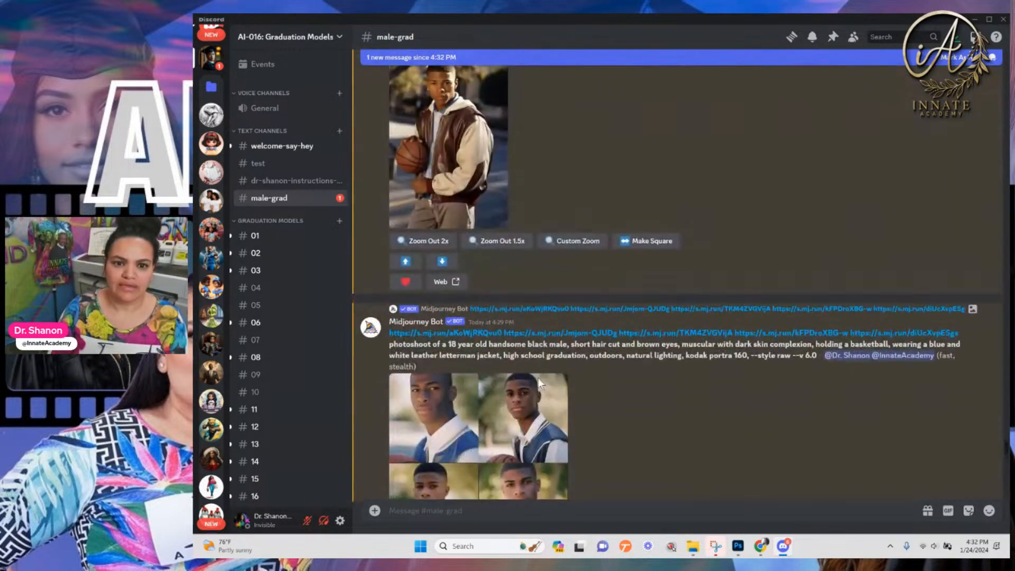
{"action": "scroll", "coordinate": [539, 384], "scroll_direction": "down", "scroll_amount": 8}
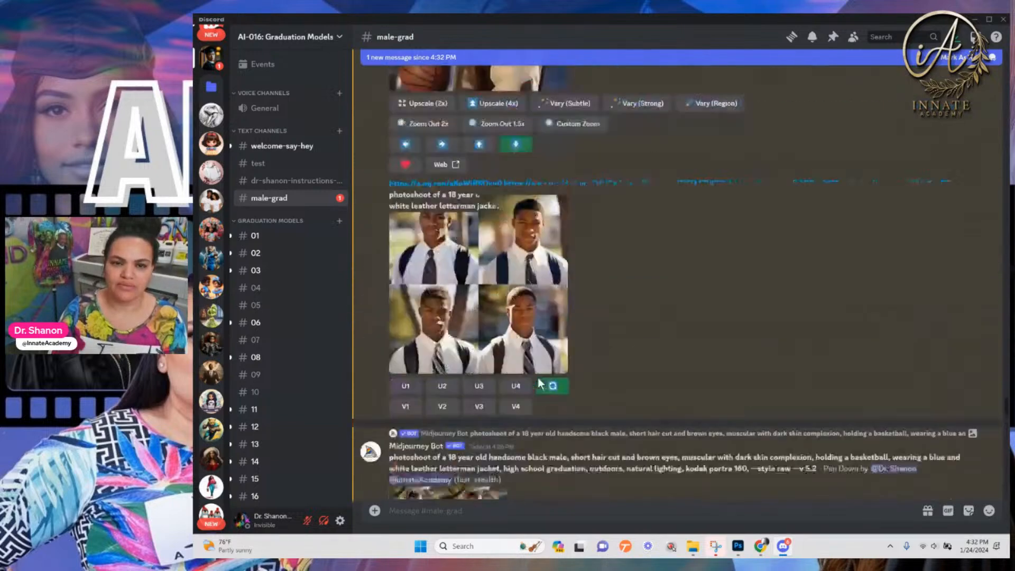
{"action": "scroll", "coordinate": [539, 383], "scroll_direction": "down", "scroll_amount": 10}
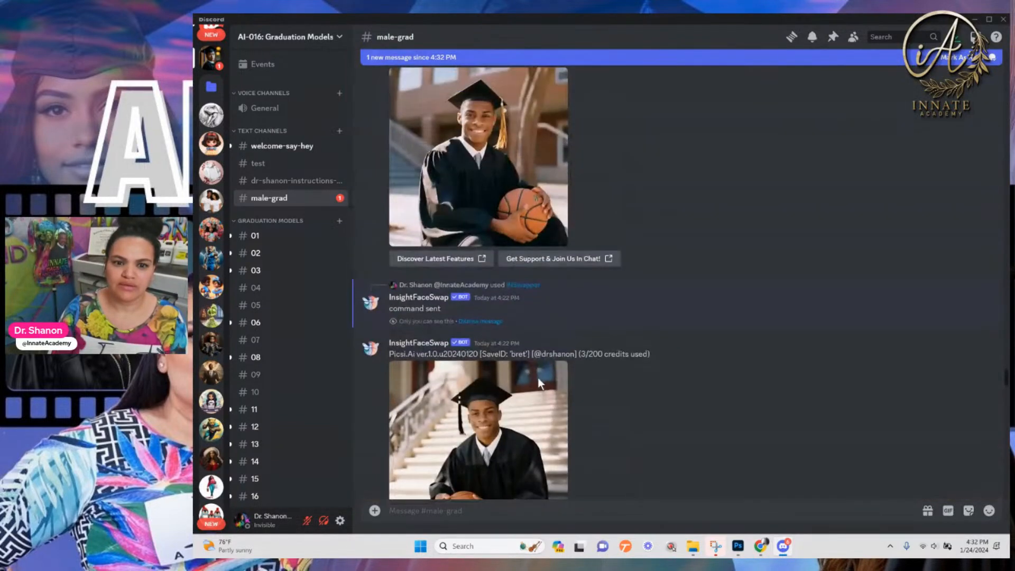
{"action": "scroll", "coordinate": [538, 377], "scroll_direction": "down", "scroll_amount": 6}
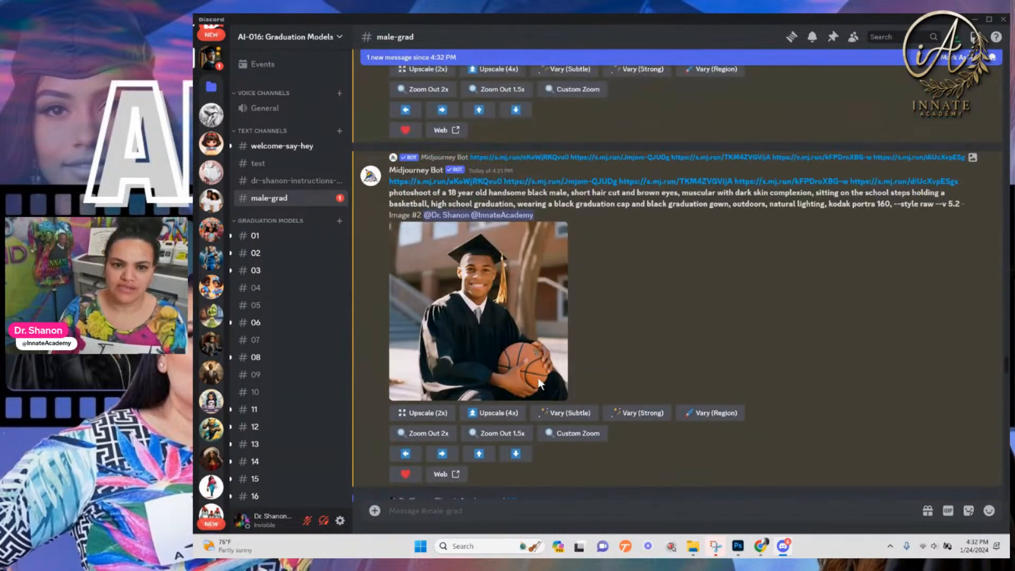
{"action": "scroll", "coordinate": [538, 377], "scroll_direction": "up", "scroll_amount": 10}
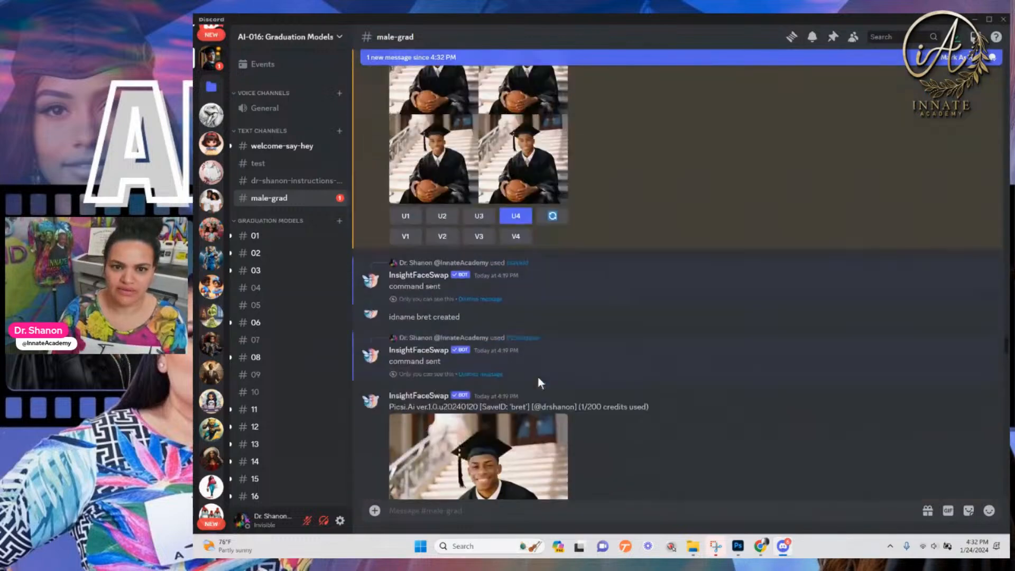
{"action": "scroll", "coordinate": [538, 376], "scroll_direction": "up", "scroll_amount": 8}
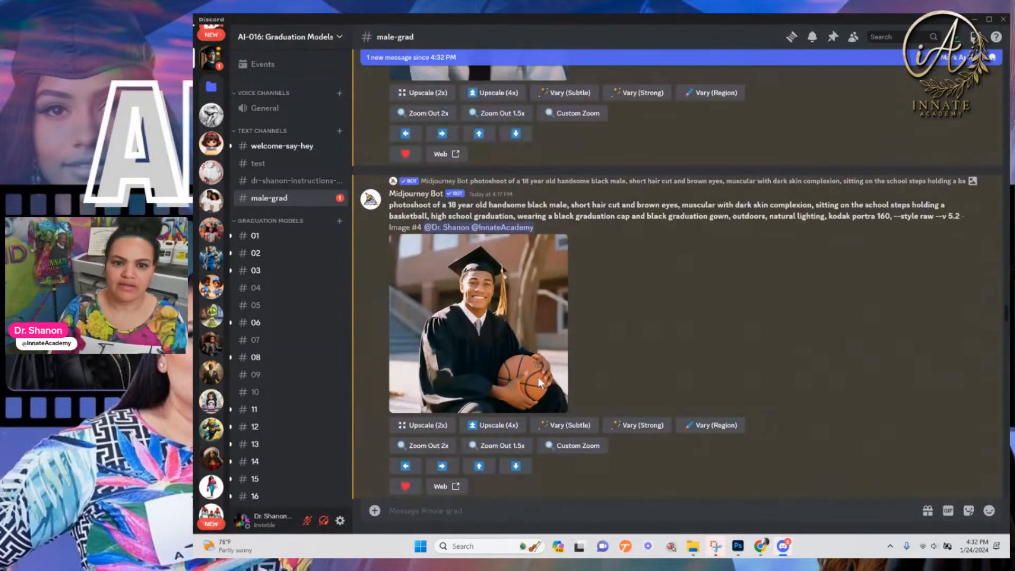
{"action": "scroll", "coordinate": [540, 381], "scroll_direction": "up", "scroll_amount": 6}
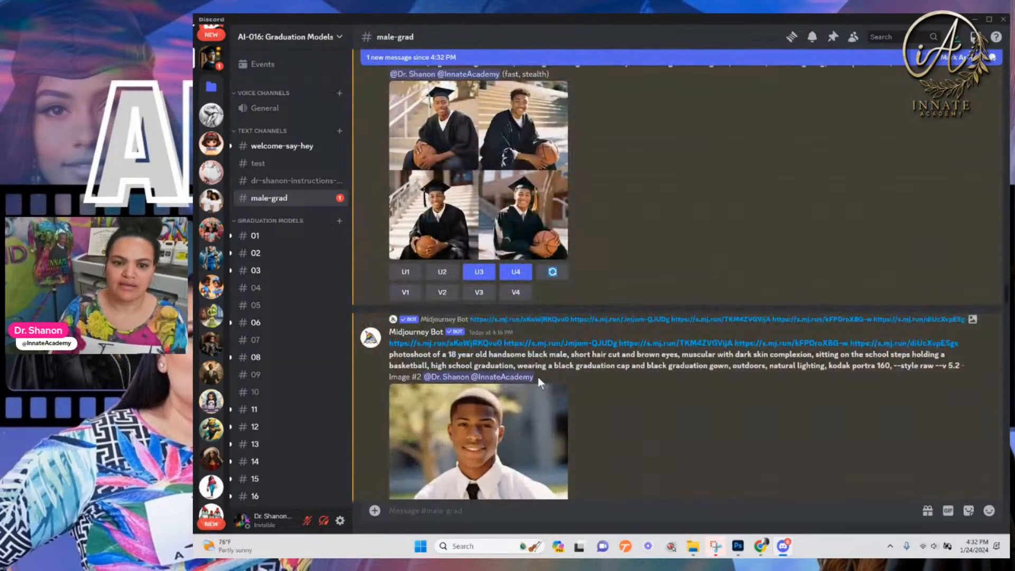
{"action": "scroll", "coordinate": [540, 382], "scroll_direction": "down", "scroll_amount": 1}
{"action": "scroll", "coordinate": [540, 381], "scroll_direction": "up", "scroll_amount": 6}
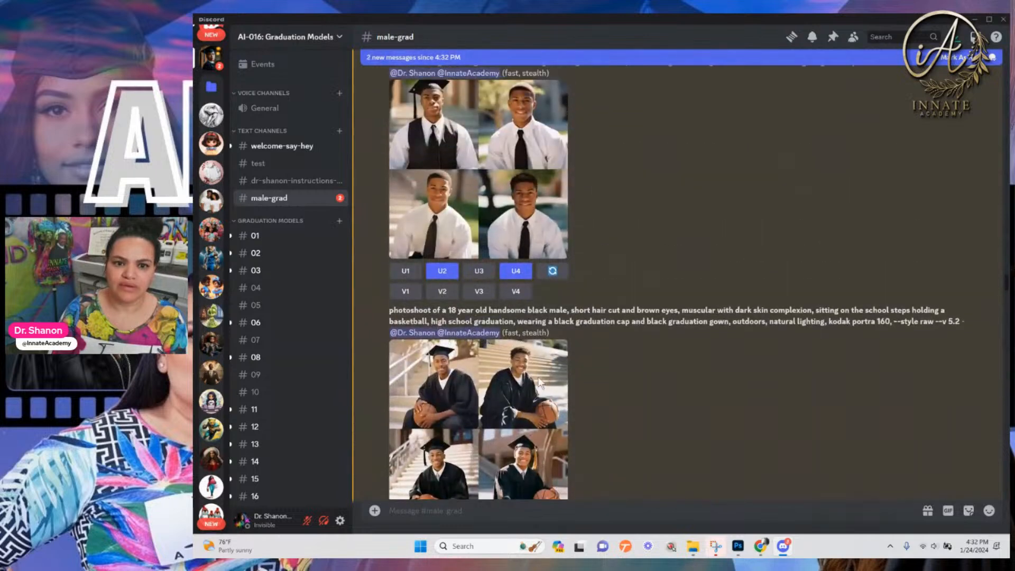
{"action": "scroll", "coordinate": [537, 391], "scroll_direction": "down", "scroll_amount": 6}
{"action": "scroll", "coordinate": [536, 385], "scroll_direction": "down", "scroll_amount": 5}
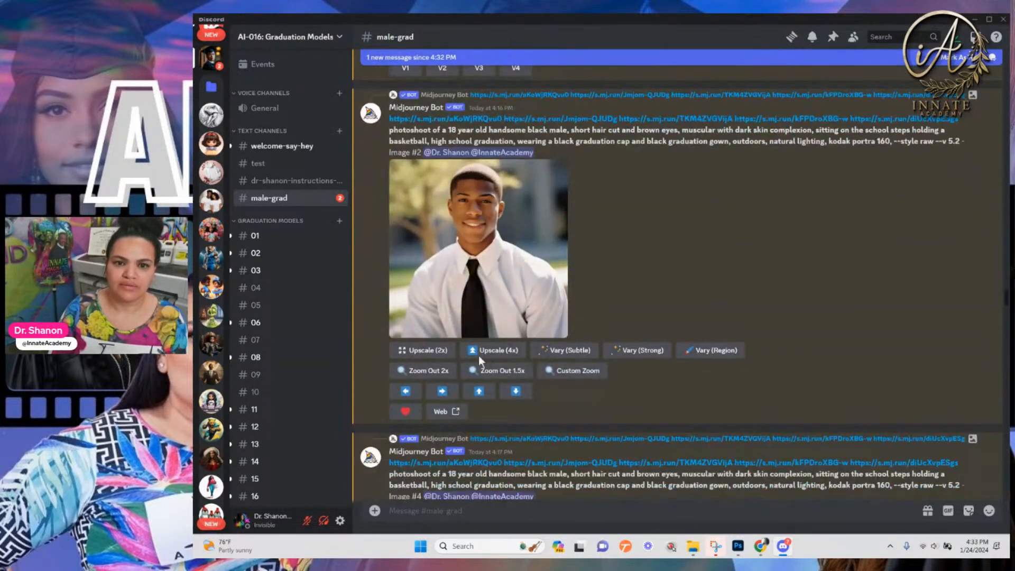
{"action": "scroll", "coordinate": [471, 354], "scroll_direction": "down", "scroll_amount": 1}
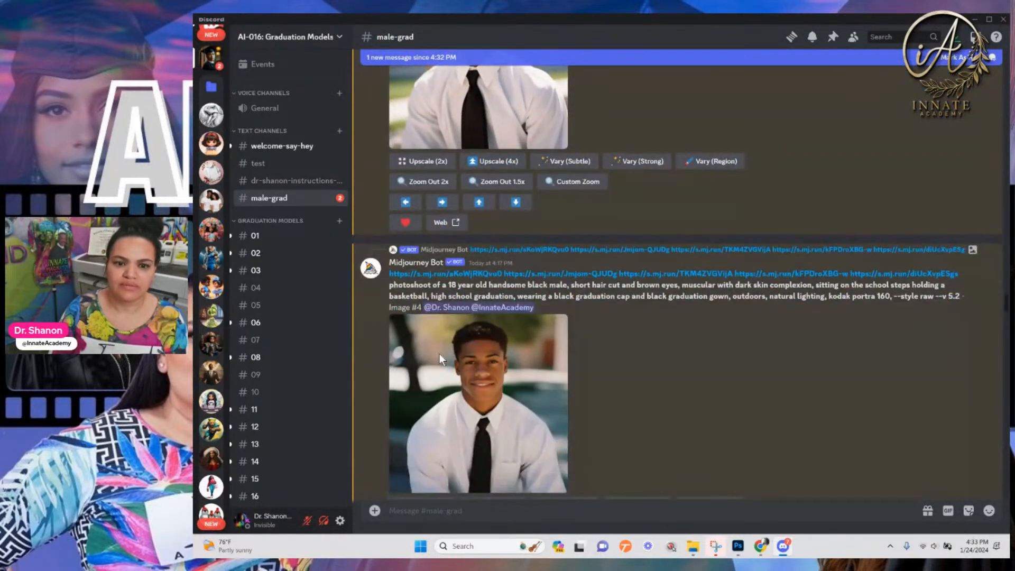
{"action": "scroll", "coordinate": [496, 272], "scroll_direction": "up", "scroll_amount": 3}
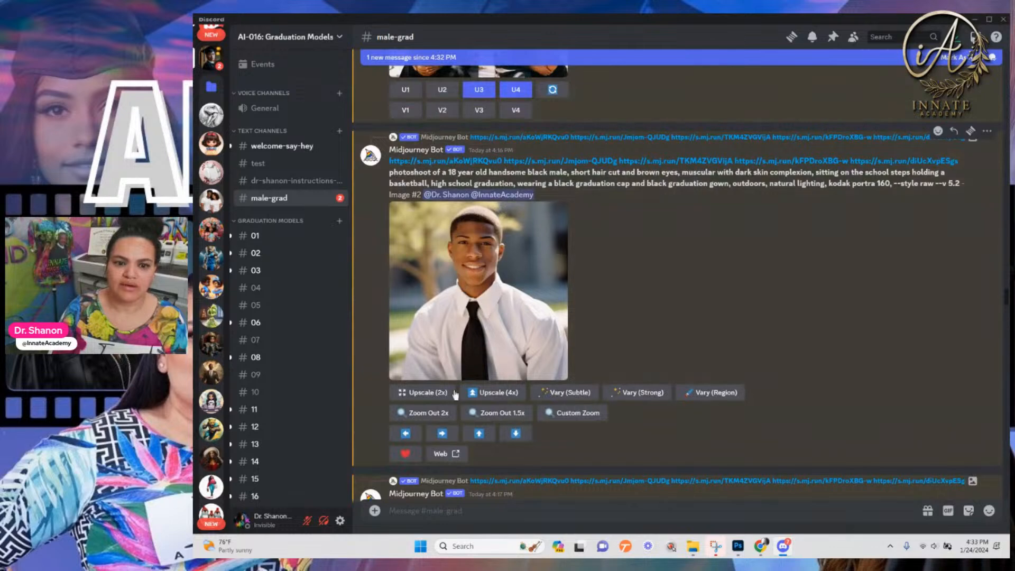
Submit Pan Down jobs for the two upscaled white-shirt portraits, Image #2 and Image #4, keeping their existing prompts
{"action": "left_click", "coordinate": [511, 437]}
{"action": "left_click", "coordinate": [665, 340]}
{"action": "scroll", "coordinate": [465, 372], "scroll_direction": "down", "scroll_amount": 4}
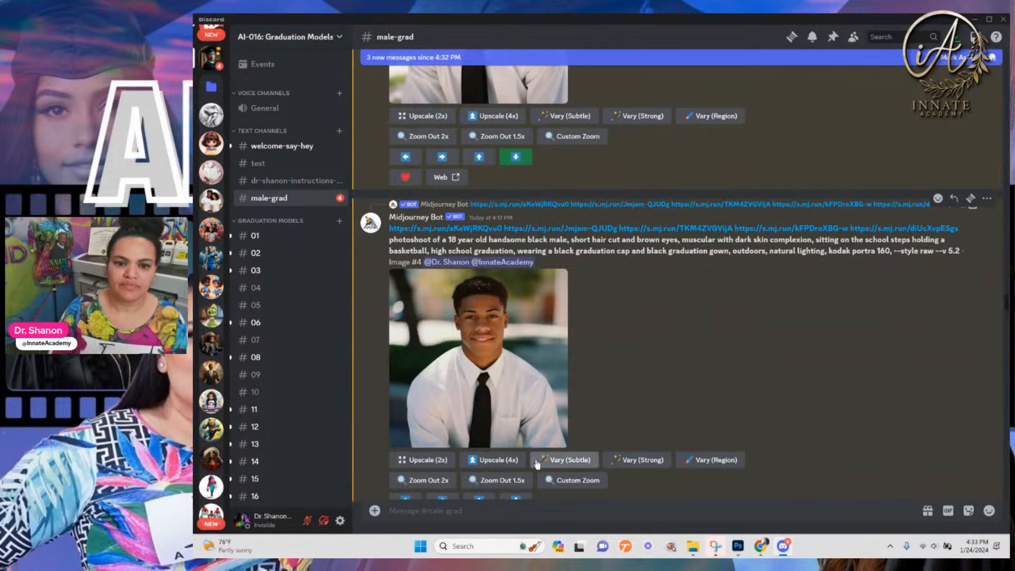
{"action": "scroll", "coordinate": [537, 460], "scroll_direction": "down", "scroll_amount": 2}
{"action": "left_click", "coordinate": [516, 420]}
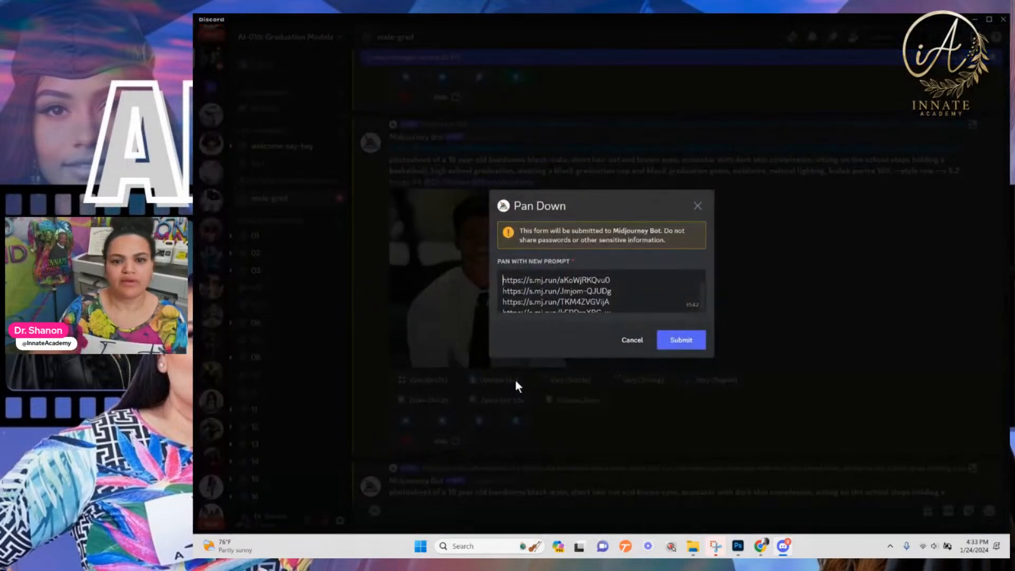
{"action": "left_click", "coordinate": [670, 343]}
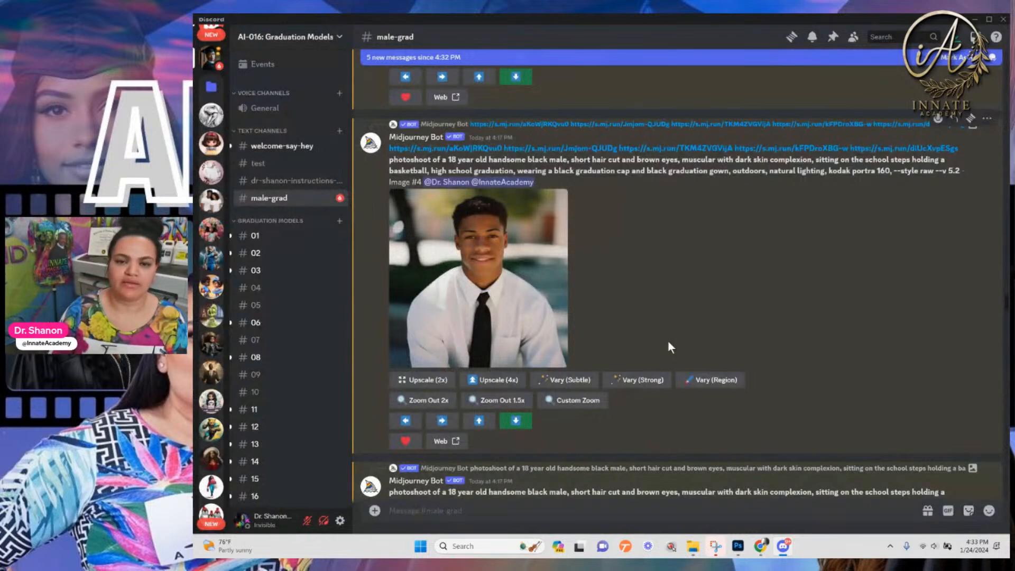
Submit a Pan Down of the earlier upscaled cap-and-gown portrait with the blue collared shirt, keeping the existing prompt
{"action": "scroll", "coordinate": [493, 357], "scroll_direction": "up", "scroll_amount": 10}
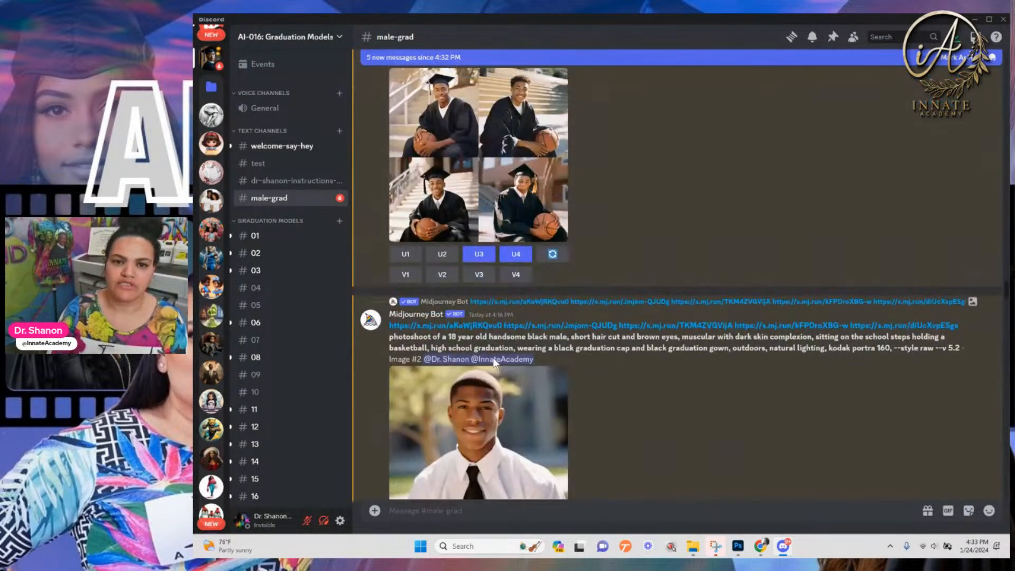
{"action": "scroll", "coordinate": [495, 361], "scroll_direction": "up", "scroll_amount": 3}
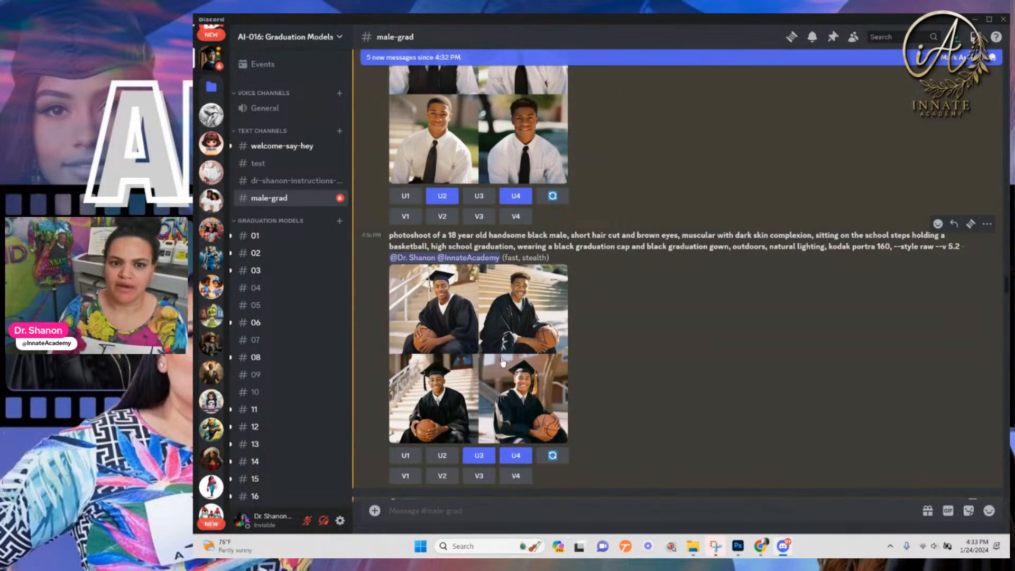
{"action": "scroll", "coordinate": [503, 362], "scroll_direction": "up", "scroll_amount": 2}
{"action": "scroll", "coordinate": [502, 362], "scroll_direction": "up", "scroll_amount": 11}
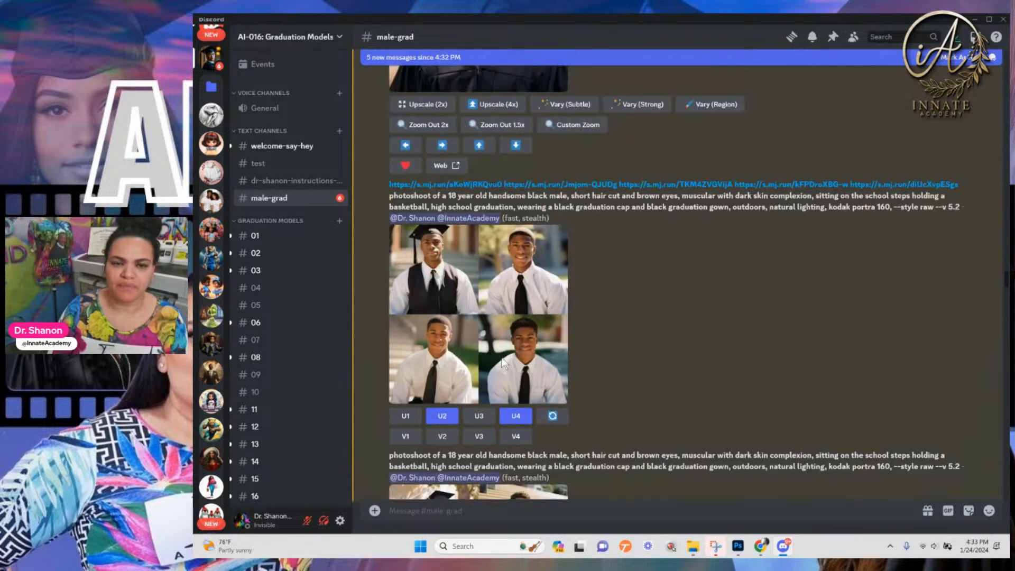
{"action": "scroll", "coordinate": [503, 354], "scroll_direction": "up", "scroll_amount": 8}
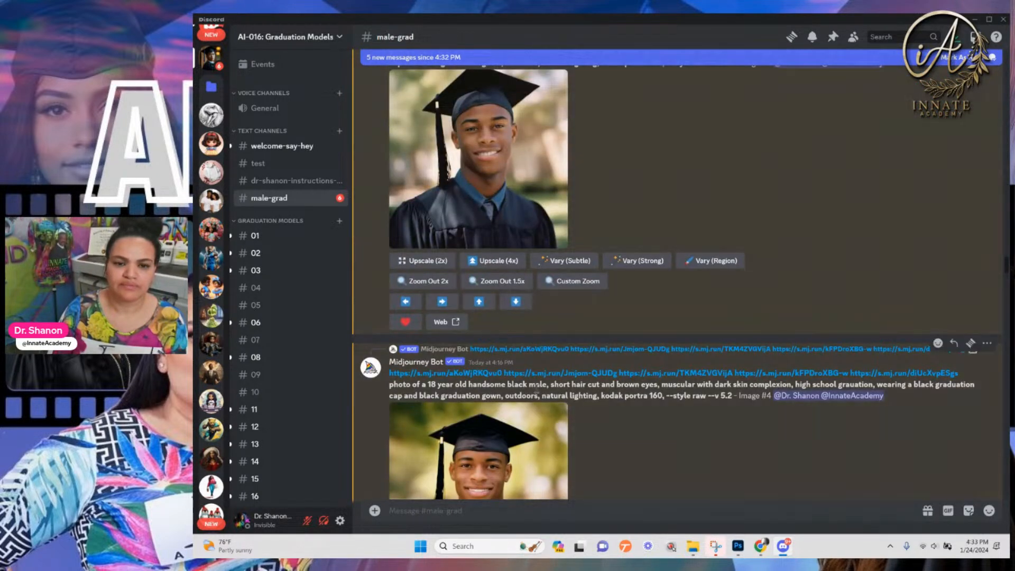
{"action": "left_click", "coordinate": [516, 302]}
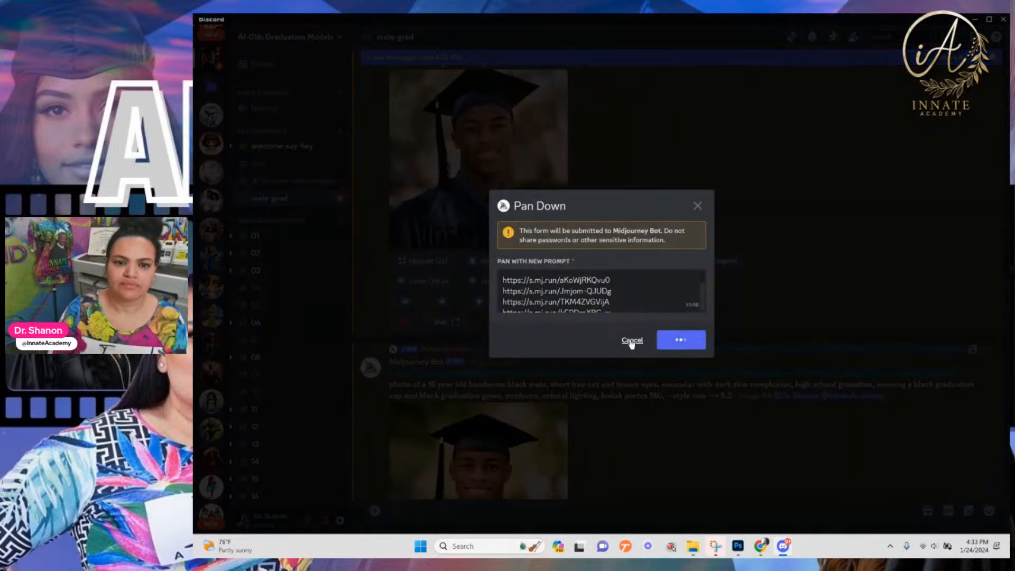
View the cap-and-gown portrait with the light shirt and brown tie enlarged, and submit a Pan Down of it with the existing prompt
{"action": "scroll", "coordinate": [492, 288], "scroll_direction": "up", "scroll_amount": 5}
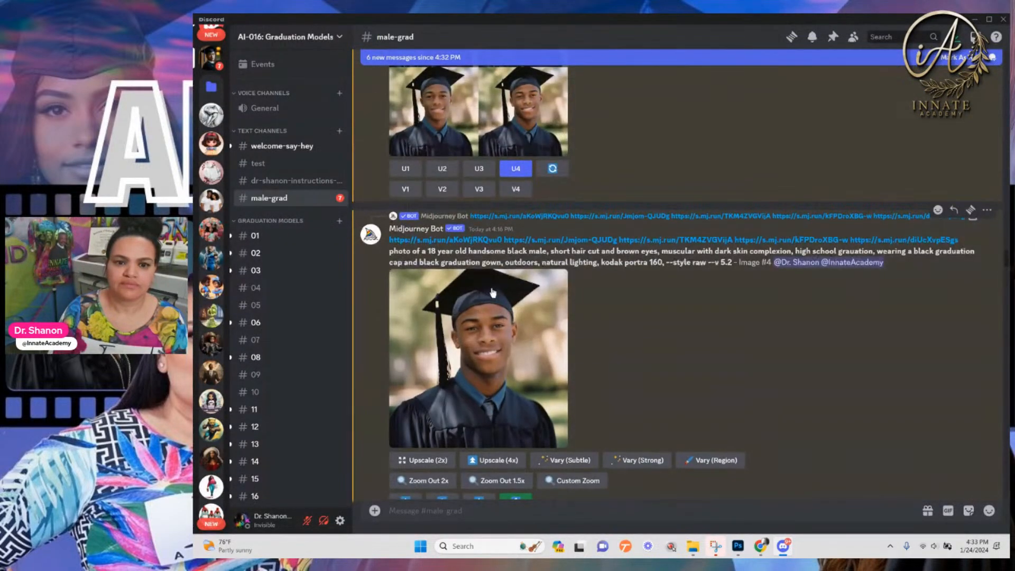
{"action": "scroll", "coordinate": [492, 293], "scroll_direction": "down", "scroll_amount": 3}
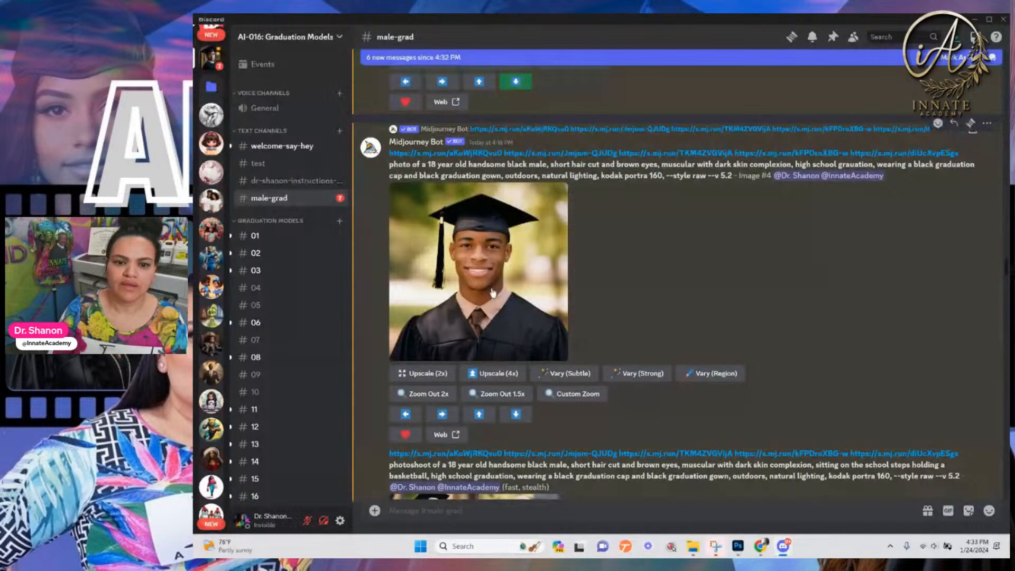
{"action": "left_click", "coordinate": [492, 292]}
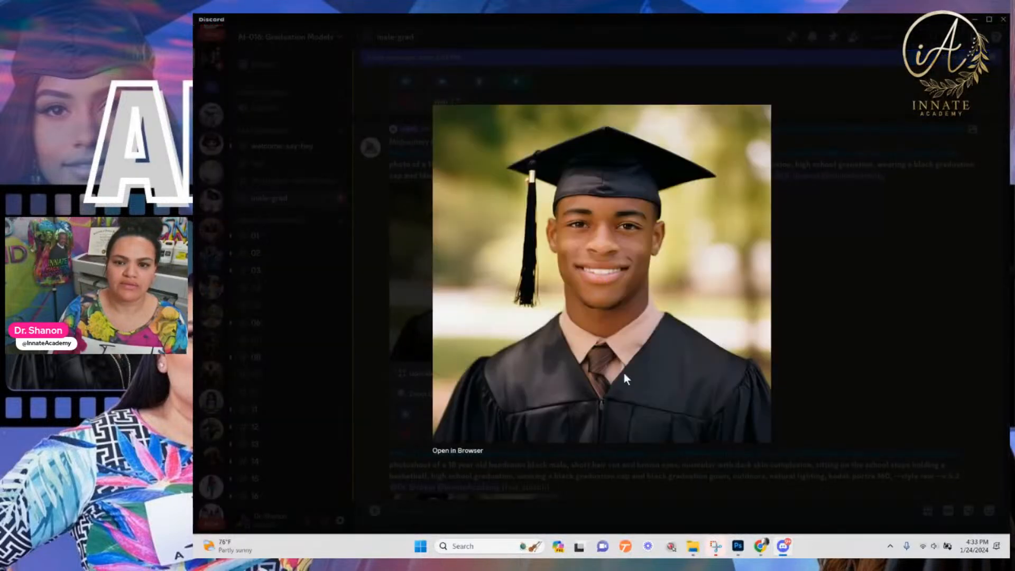
{"action": "key", "text": "Escape"}
{"action": "right_click", "coordinate": [547, 295]}
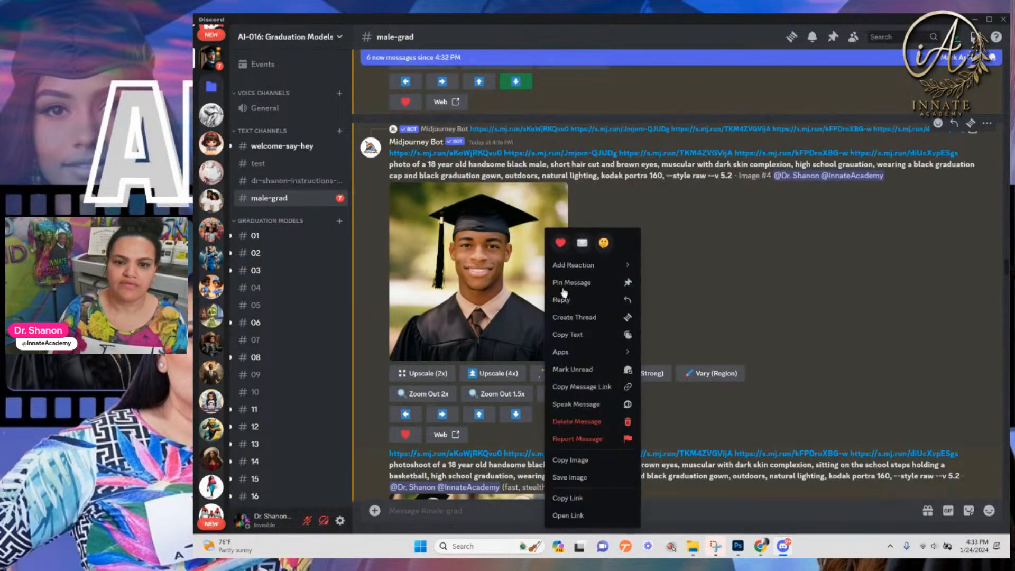
{"action": "left_click", "coordinate": [508, 361]}
{"action": "left_click", "coordinate": [516, 414]}
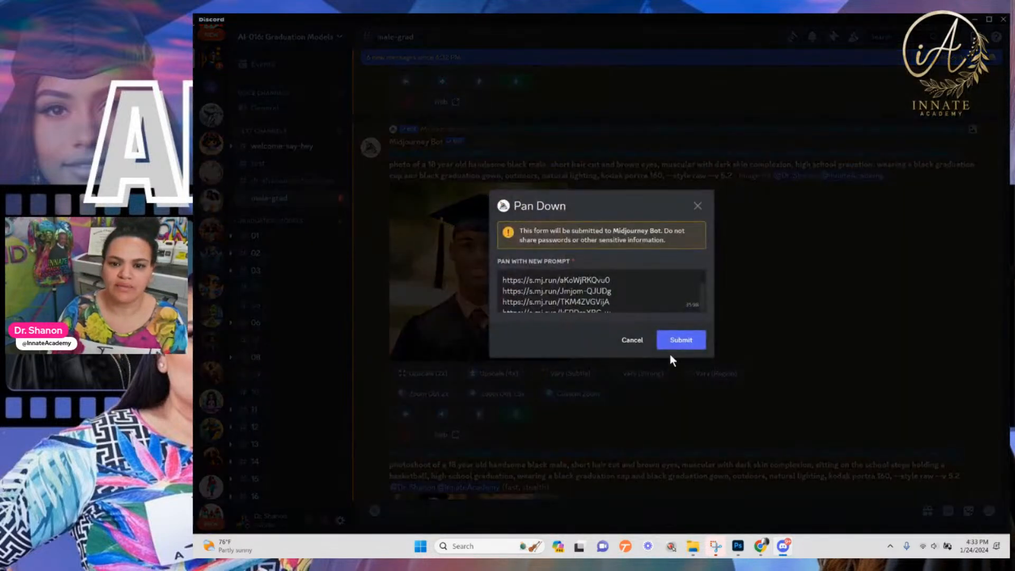
{"action": "left_click", "coordinate": [681, 340]}
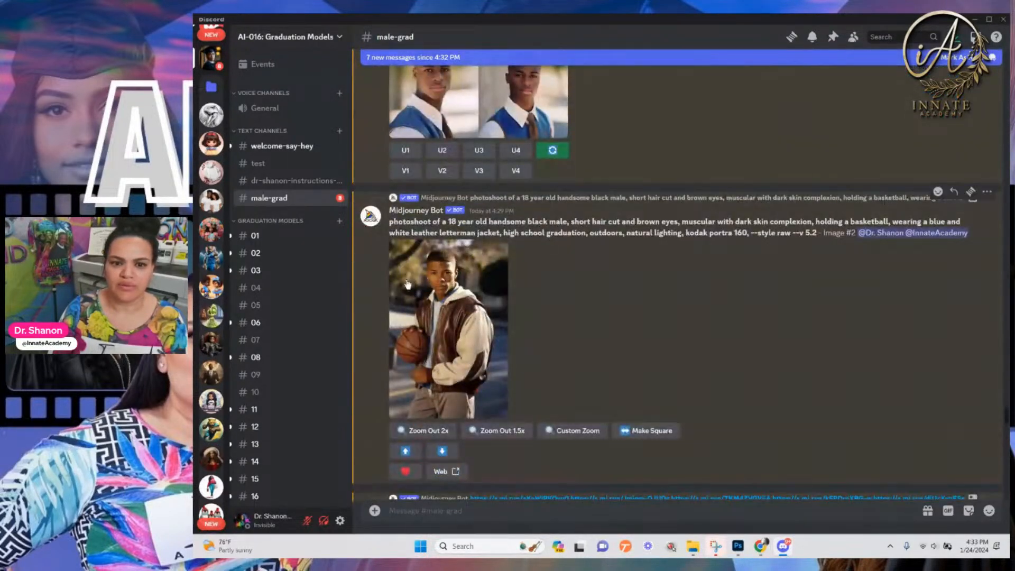
Review the new Vary (Subtle) grid made from the upscaled hooded blue and white jacket portrait
{"action": "scroll", "coordinate": [407, 286], "scroll_direction": "down", "scroll_amount": 4}
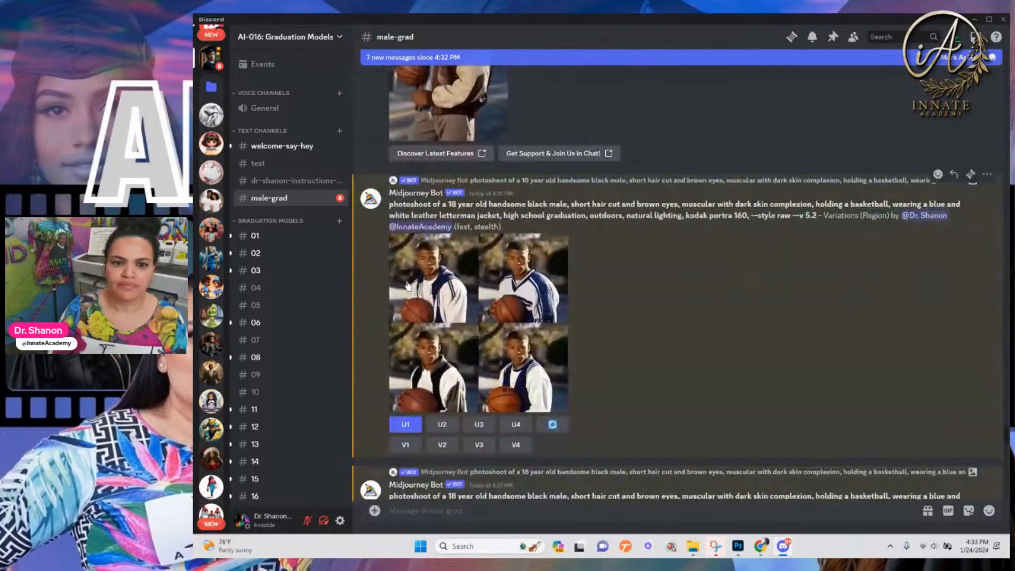
{"action": "scroll", "coordinate": [407, 285], "scroll_direction": "down", "scroll_amount": 7}
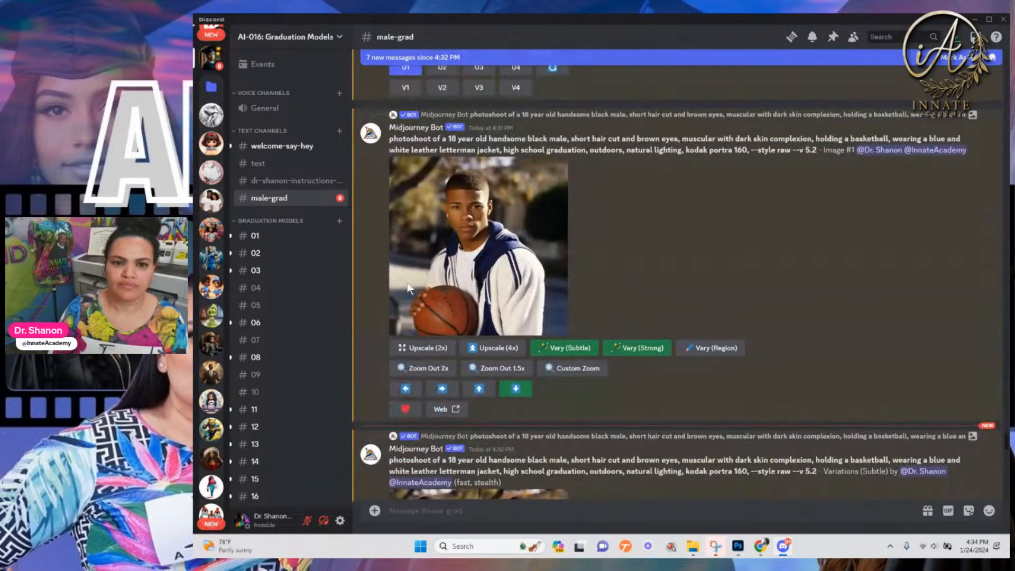
{"action": "scroll", "coordinate": [497, 284], "scroll_direction": "down", "scroll_amount": 2}
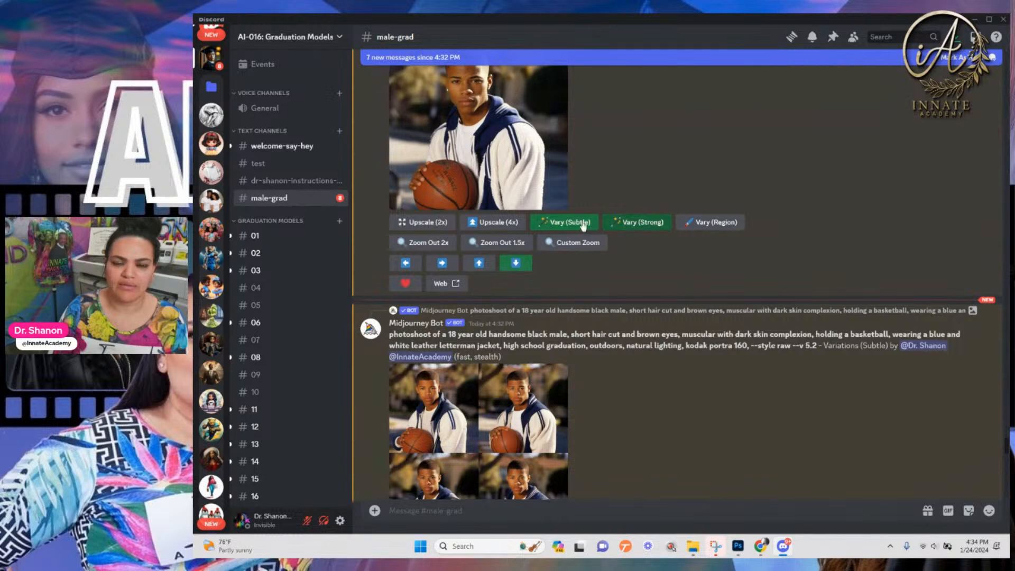
{"action": "scroll", "coordinate": [587, 224], "scroll_direction": "down", "scroll_amount": 2}
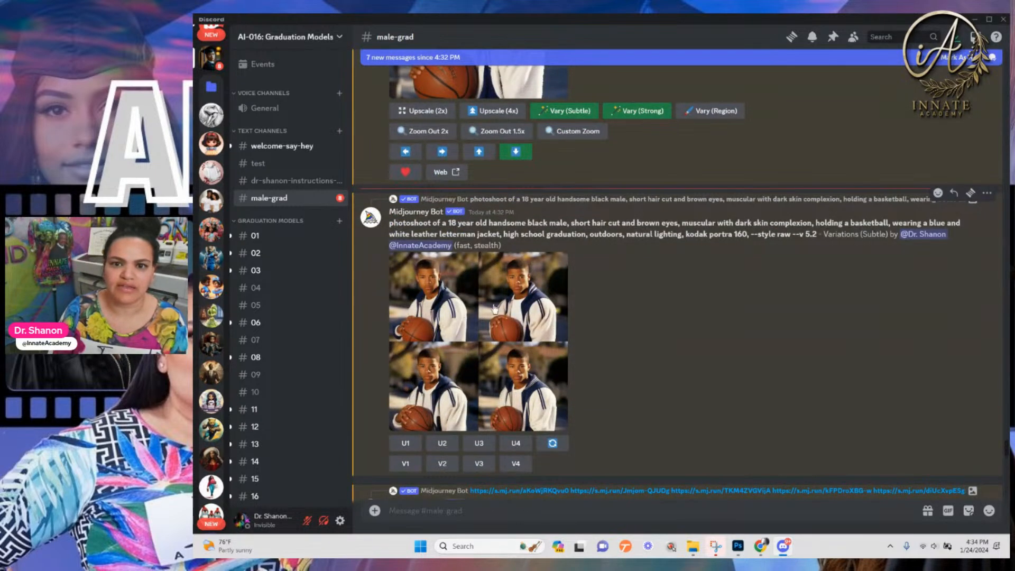
Preview the Variations (Subtle) grid of the white letterman jacket portrait and upscale its fourth image
{"action": "scroll", "coordinate": [486, 320], "scroll_direction": "down", "scroll_amount": 2}
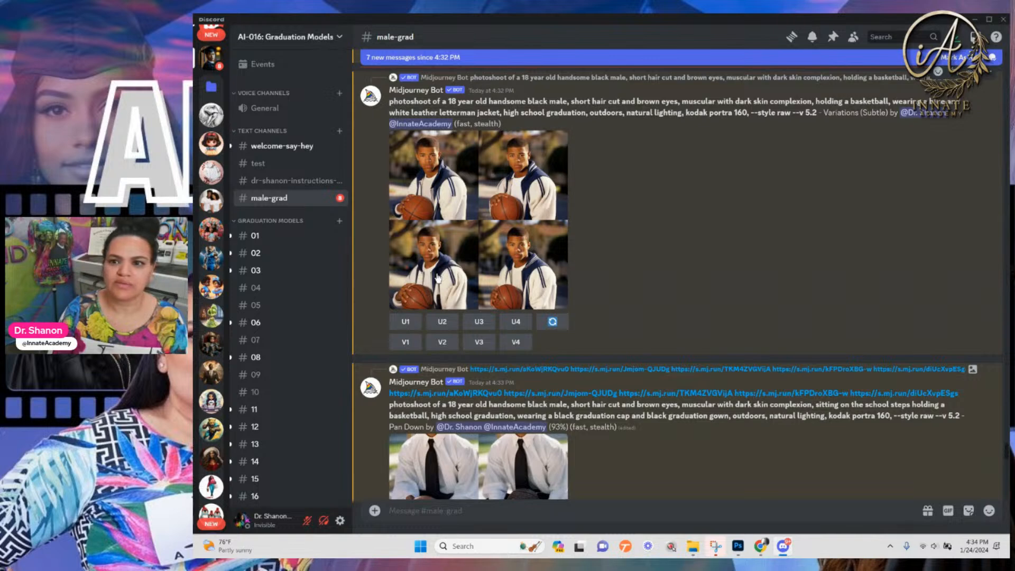
{"action": "left_click", "coordinate": [436, 276]}
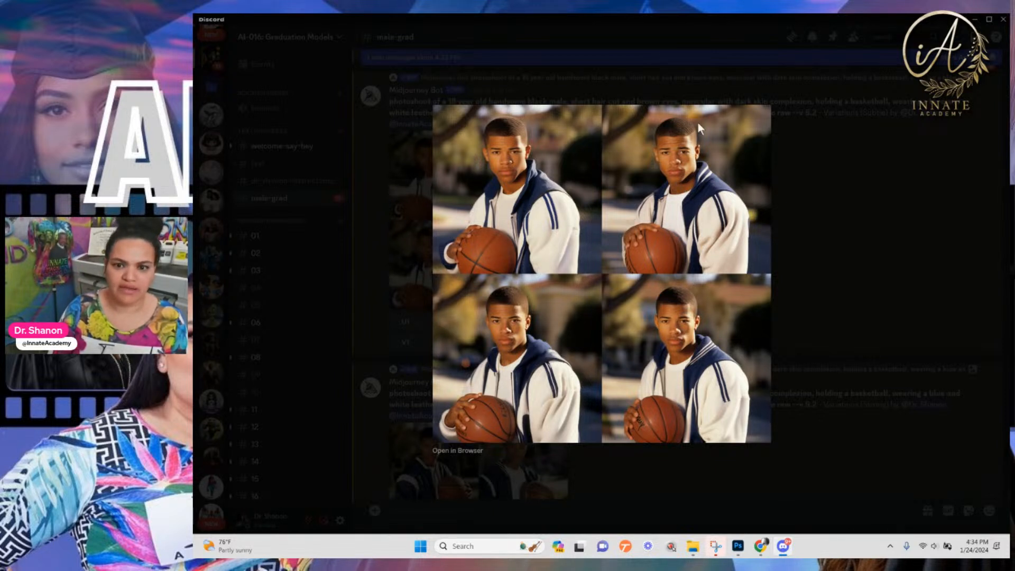
{"action": "left_click", "coordinate": [799, 338]}
{"action": "left_click", "coordinate": [518, 324]}
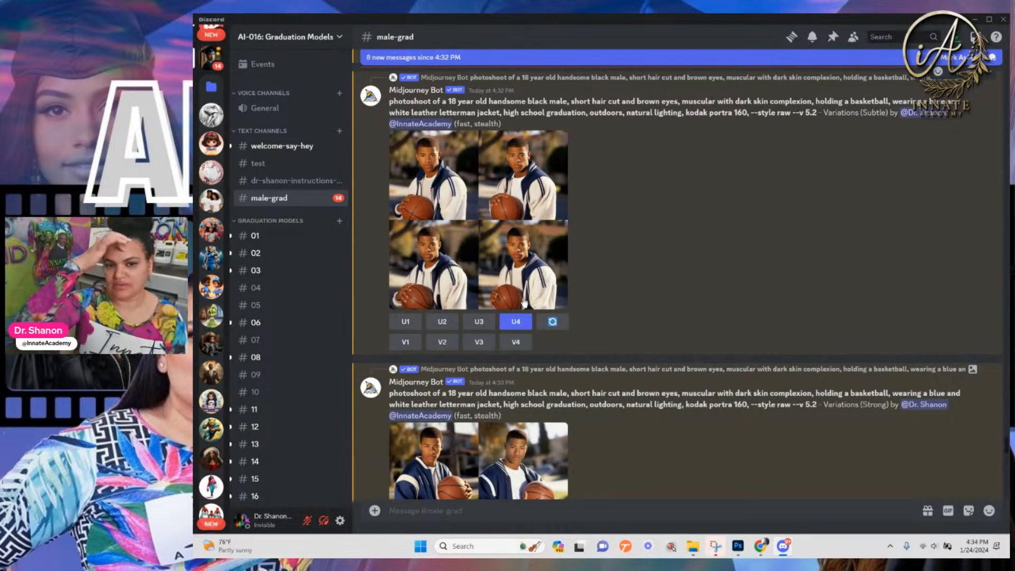
Preview the Variations (Strong) grid of the blue letterman jacket portraits and upscale its fourth image
{"action": "scroll", "coordinate": [508, 317], "scroll_direction": "down", "scroll_amount": 3}
{"action": "scroll", "coordinate": [509, 313], "scroll_direction": "down", "scroll_amount": 1}
{"action": "left_click", "coordinate": [510, 321]}
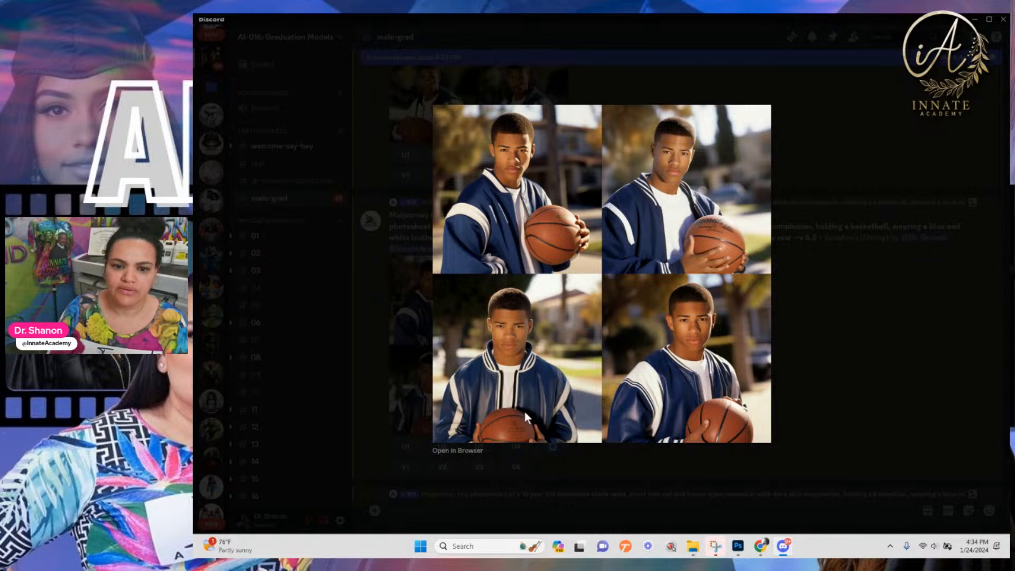
{"action": "left_click", "coordinate": [822, 401]}
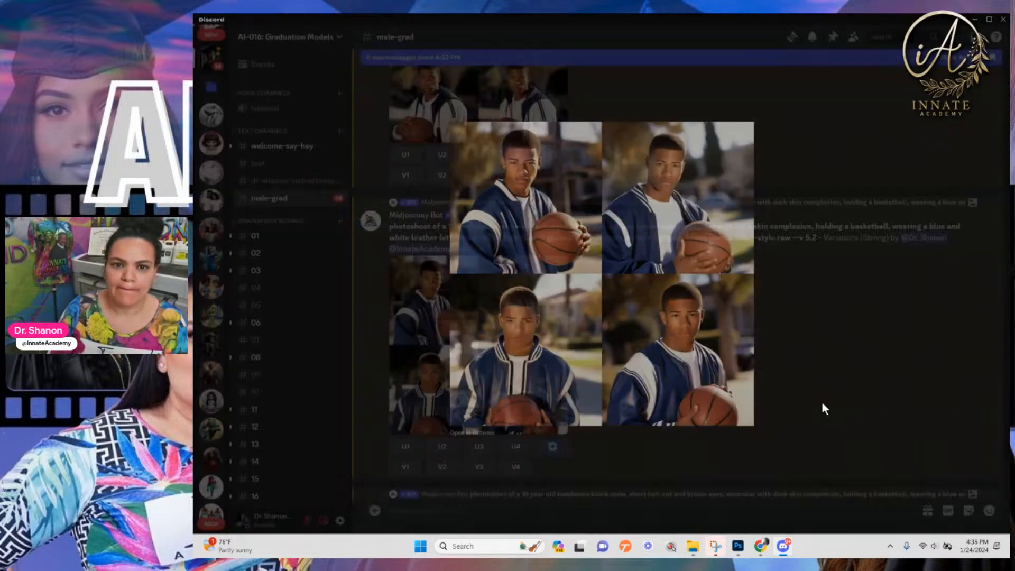
{"action": "left_click", "coordinate": [512, 447]}
Preview the Pan Down grid of the white letterman jacket portrait and upscale its fourth image
{"action": "scroll", "coordinate": [510, 335], "scroll_direction": "down", "scroll_amount": 6}
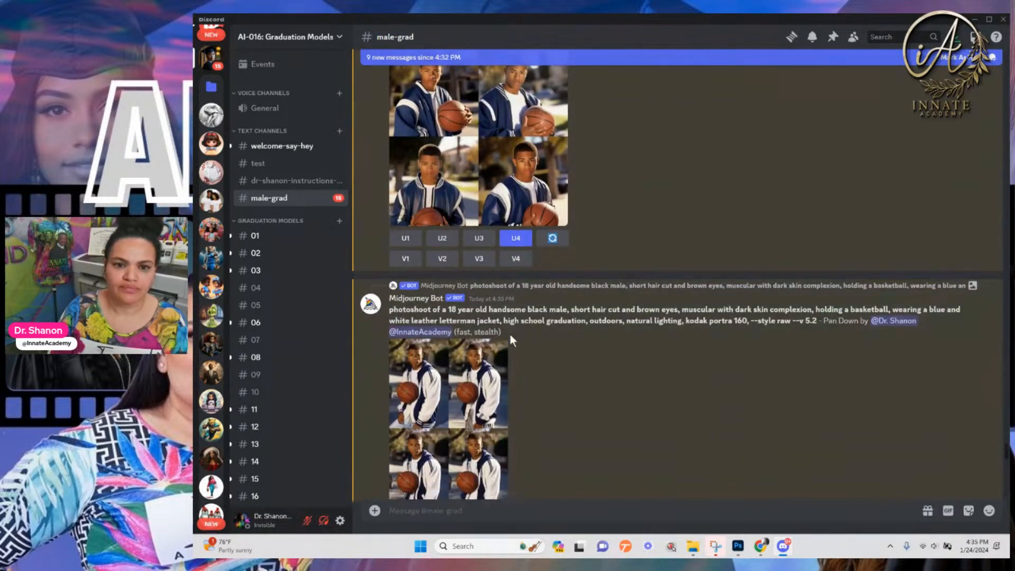
{"action": "left_click", "coordinate": [450, 204]}
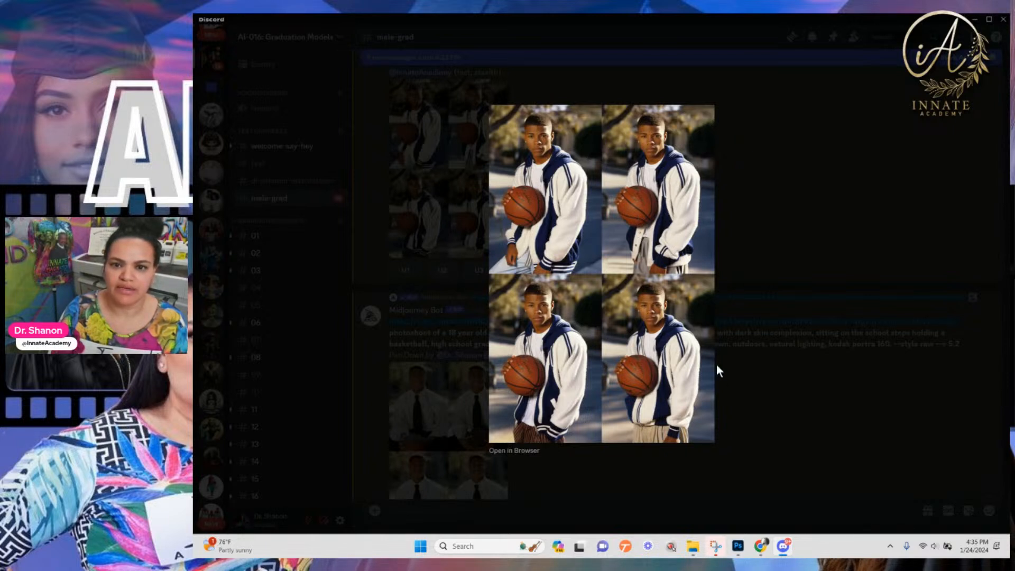
{"action": "left_click", "coordinate": [745, 397]}
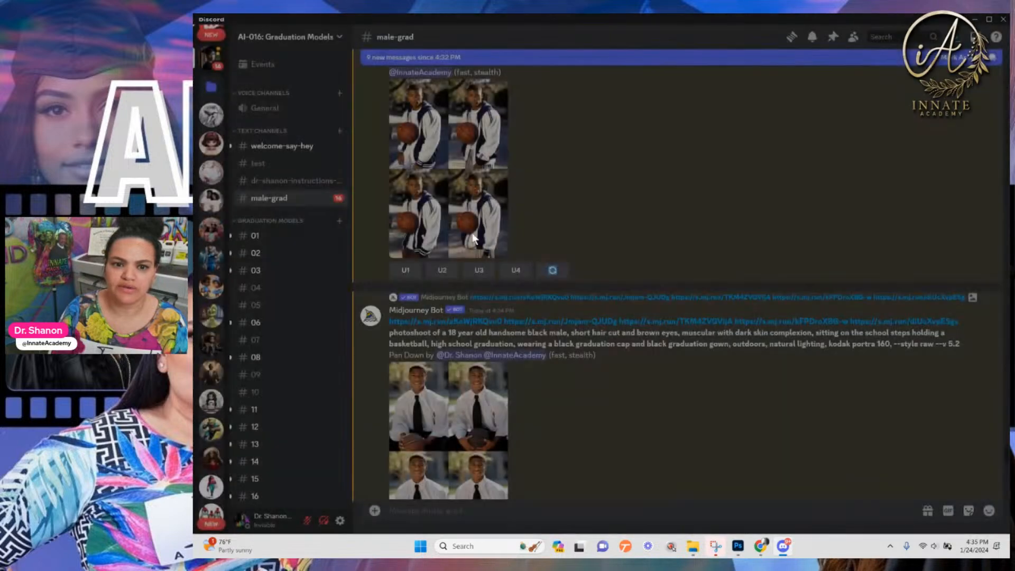
{"action": "scroll", "coordinate": [519, 287], "scroll_direction": "down", "scroll_amount": 2}
{"action": "scroll", "coordinate": [497, 317], "scroll_direction": "up", "scroll_amount": 3}
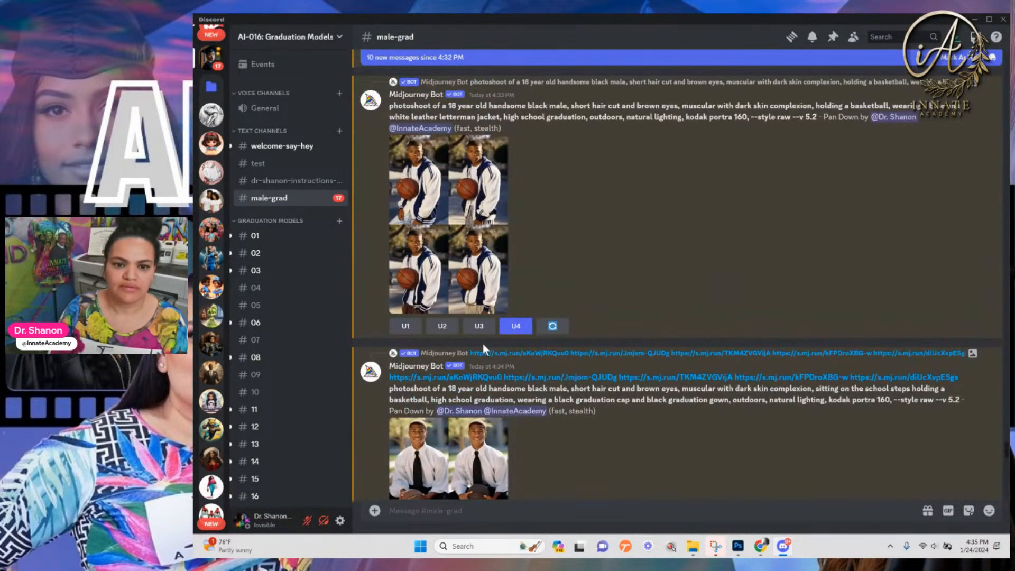
Preview the first Pan Down grid of the seated graduate in shirt and tie and regenerate it with the same prompt
{"action": "scroll", "coordinate": [483, 344], "scroll_direction": "down", "scroll_amount": 4}
{"action": "left_click", "coordinate": [484, 284]}
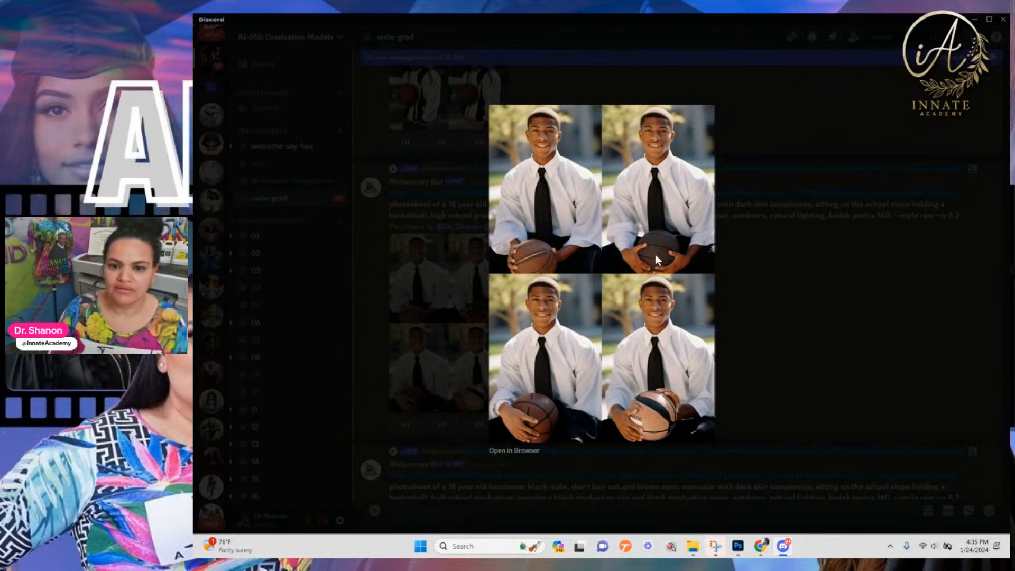
{"action": "left_click", "coordinate": [742, 341]}
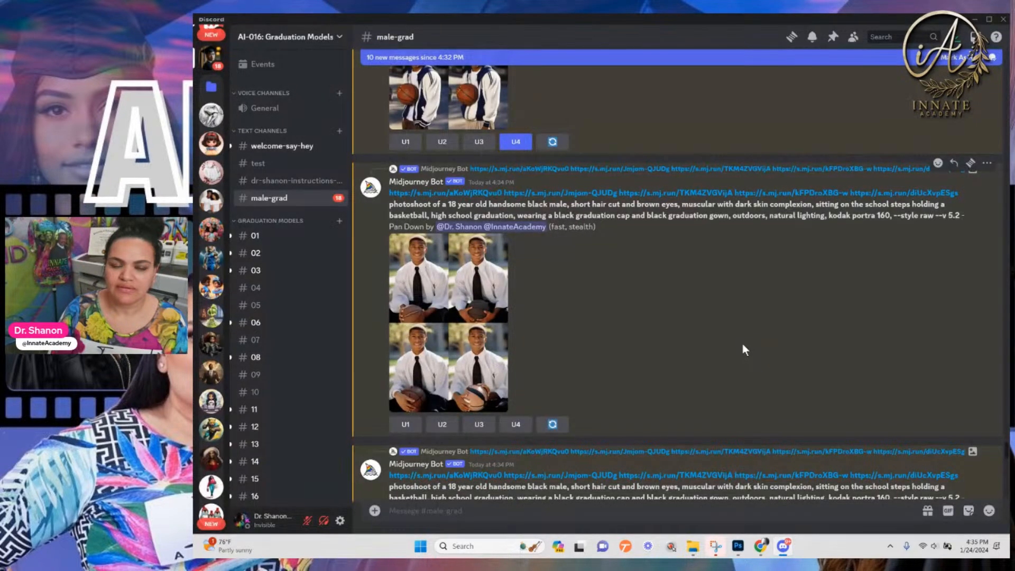
{"action": "scroll", "coordinate": [500, 320], "scroll_direction": "down", "scroll_amount": 2}
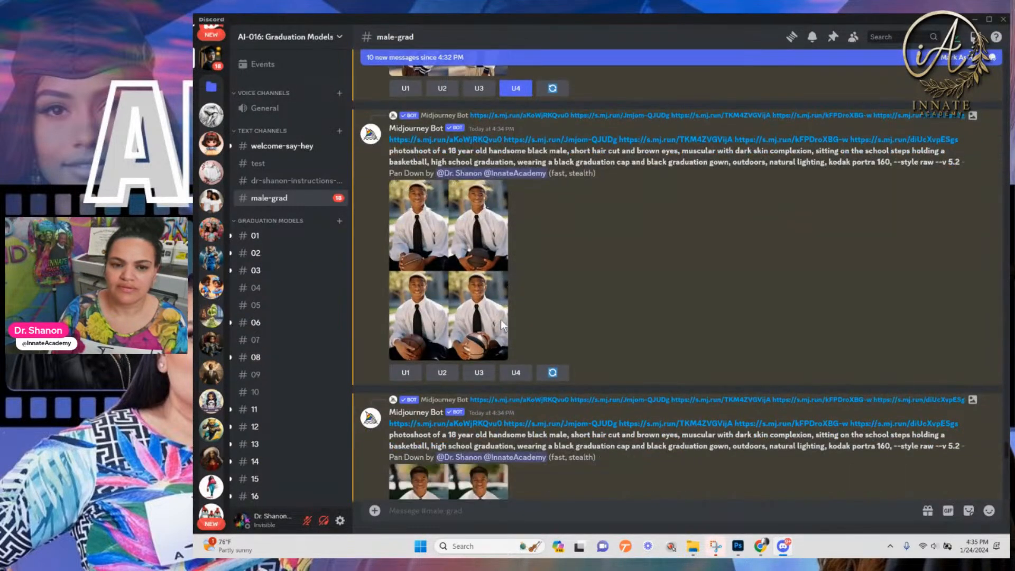
{"action": "scroll", "coordinate": [480, 276], "scroll_direction": "down", "scroll_amount": 1}
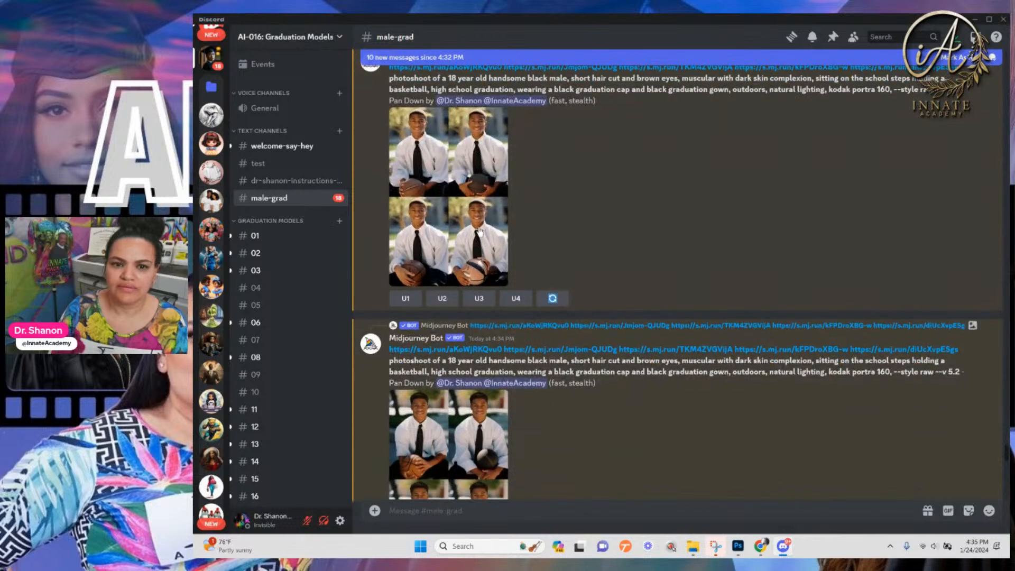
{"action": "left_click", "coordinate": [479, 227]}
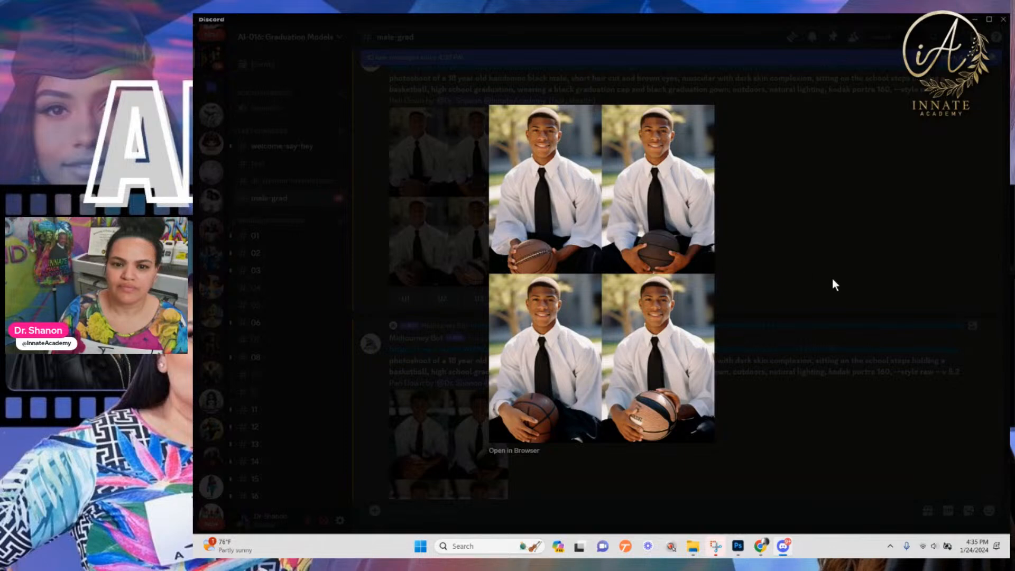
{"action": "left_click", "coordinate": [791, 294]}
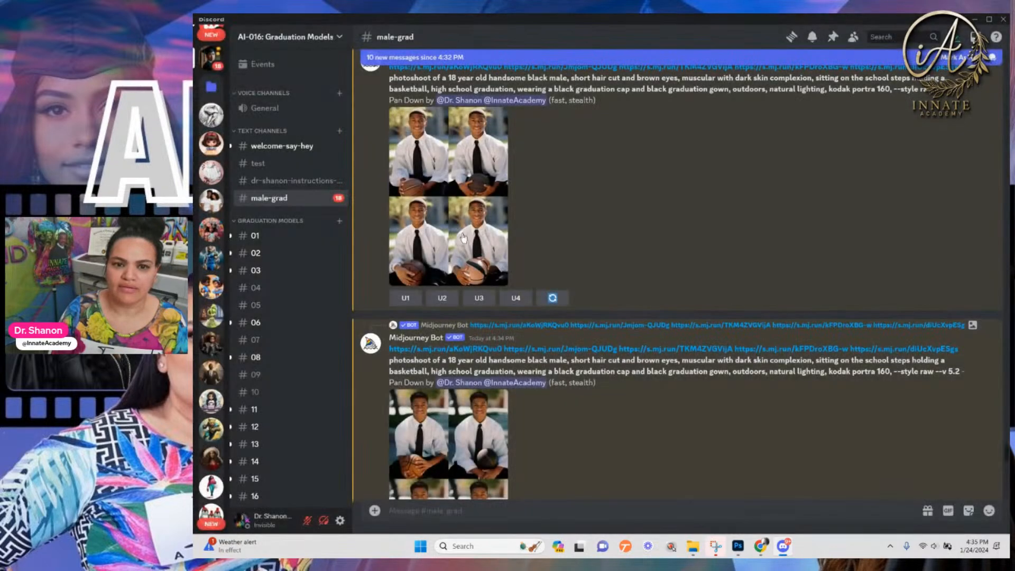
{"action": "scroll", "coordinate": [464, 238], "scroll_direction": "down", "scroll_amount": 1}
{"action": "left_click", "coordinate": [553, 271]}
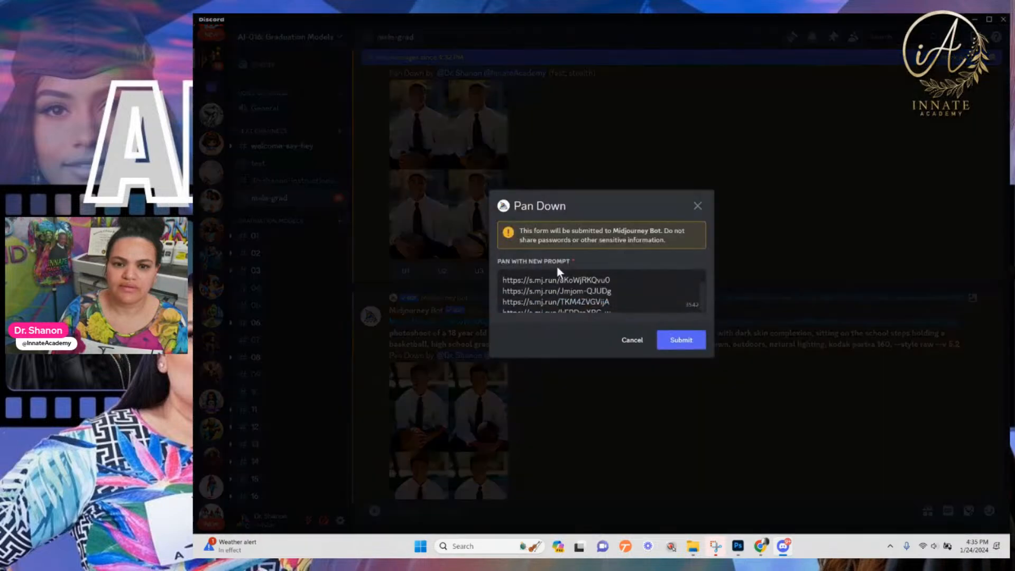
{"action": "left_click", "coordinate": [698, 340]}
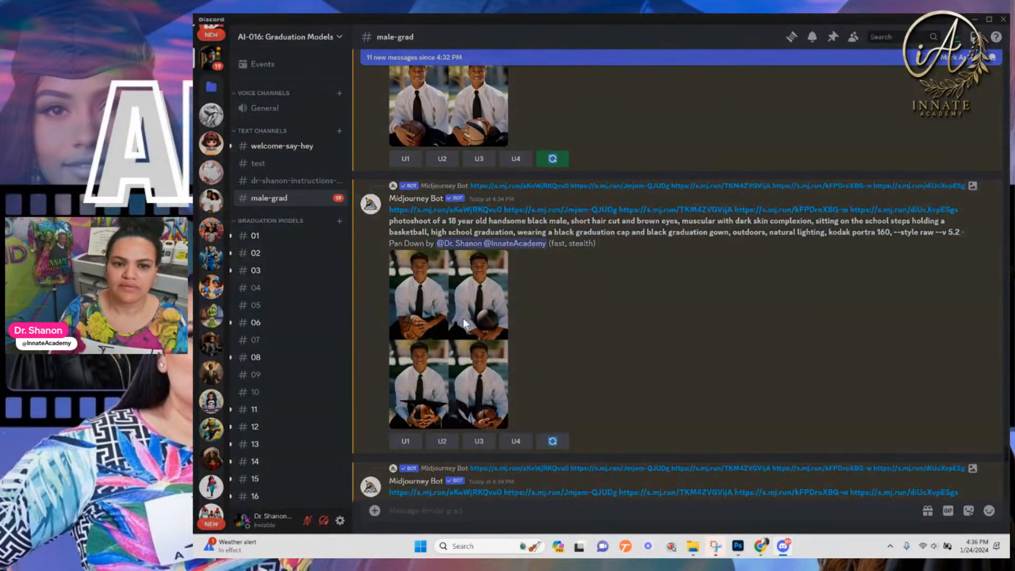
Preview the second Pan Down grid of the seated graduate in shirt and tie and upscale its third image
{"action": "left_click", "coordinate": [463, 317]}
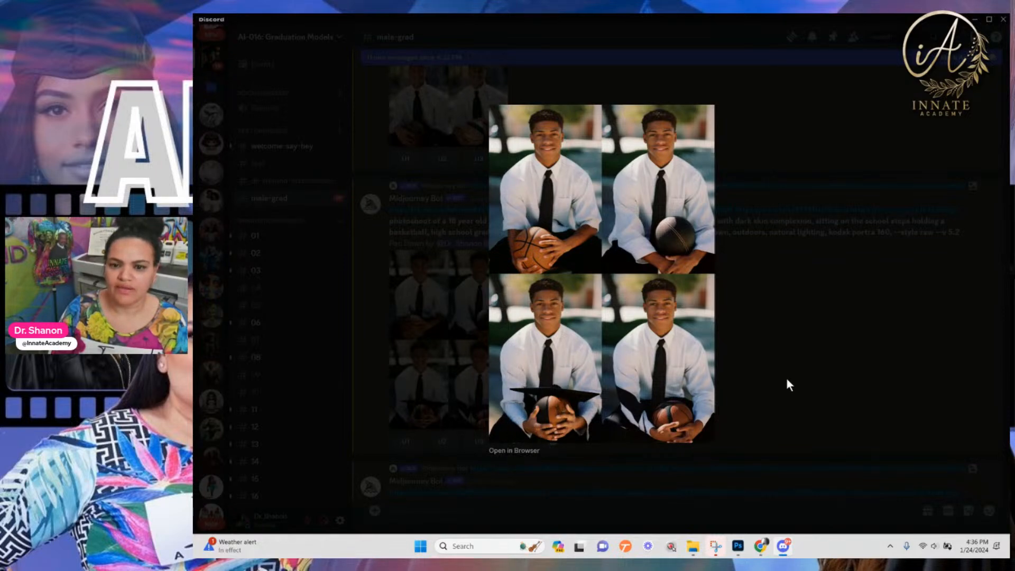
{"action": "left_click", "coordinate": [724, 374]}
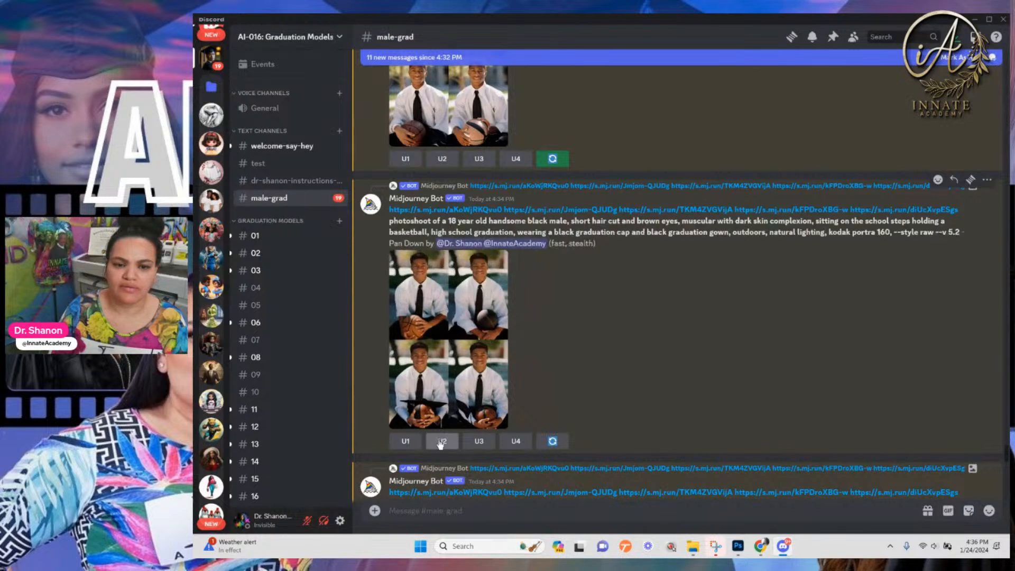
{"action": "left_click", "coordinate": [479, 441]}
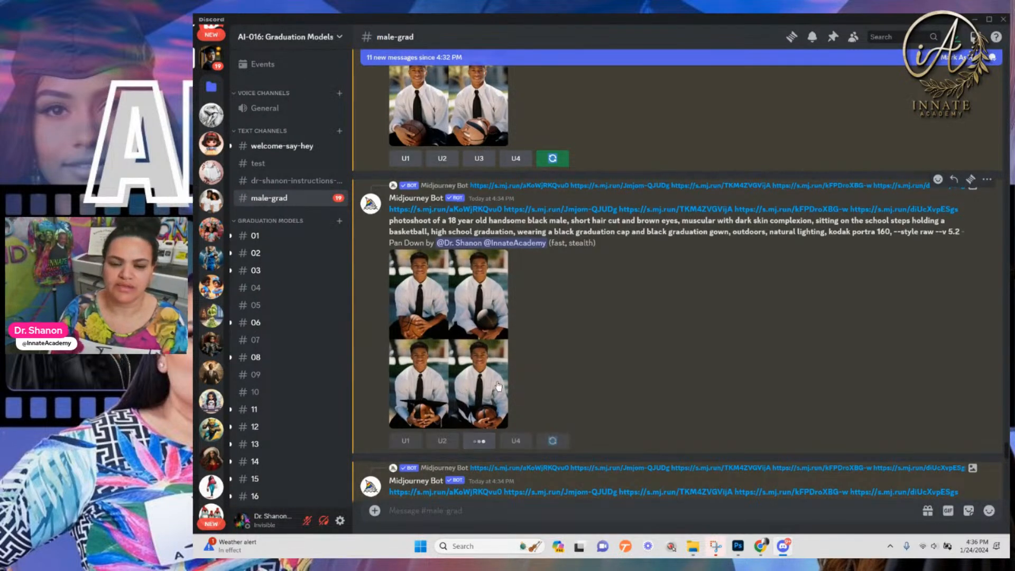
Preview the first Pan Down grid of the graduate in black cap and gown and upscale its first image
{"action": "scroll", "coordinate": [486, 402], "scroll_direction": "down", "scroll_amount": 5}
{"action": "scroll", "coordinate": [492, 371], "scroll_direction": "down", "scroll_amount": 1}
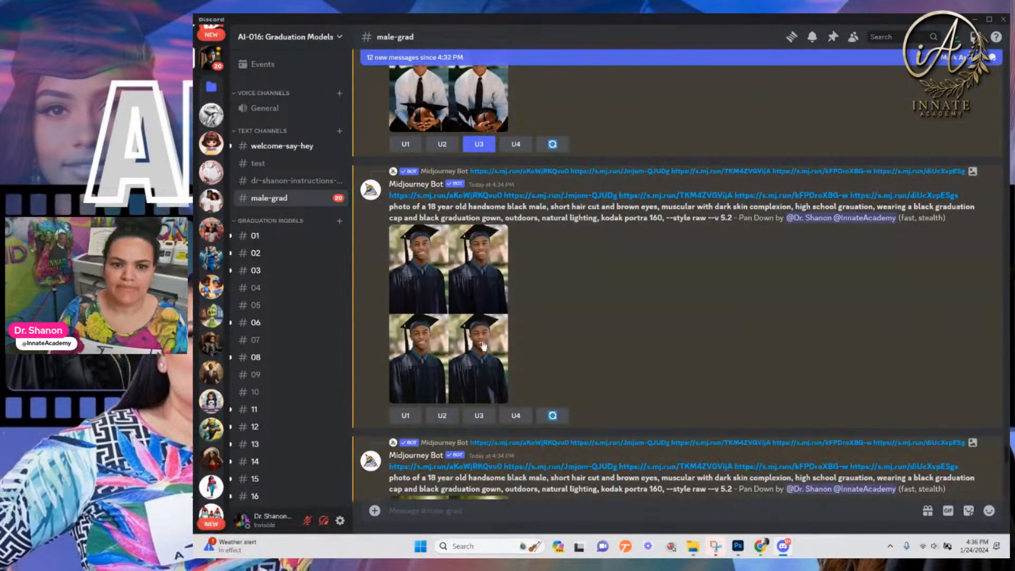
{"action": "left_click", "coordinate": [483, 344]}
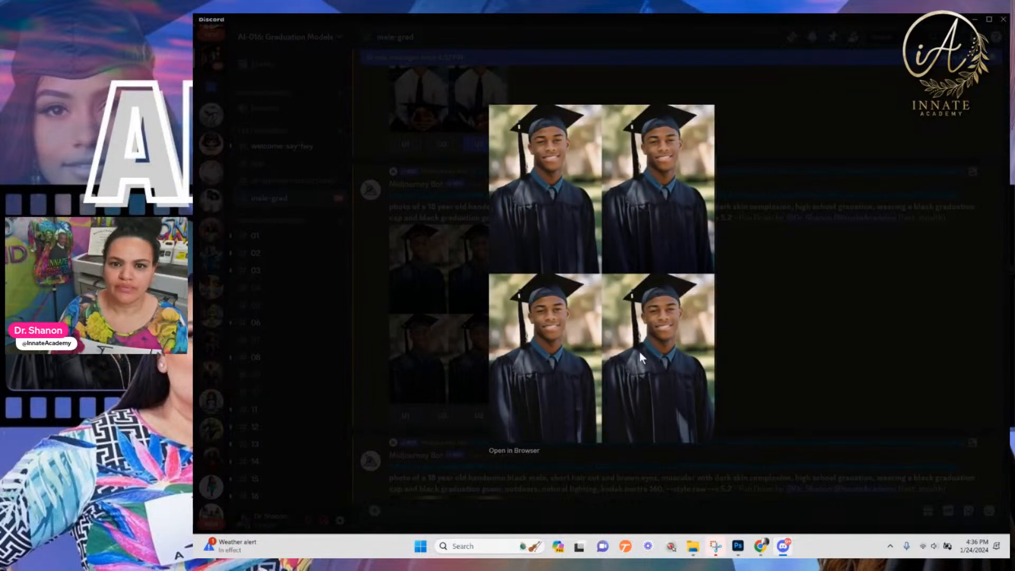
{"action": "left_click", "coordinate": [776, 363]}
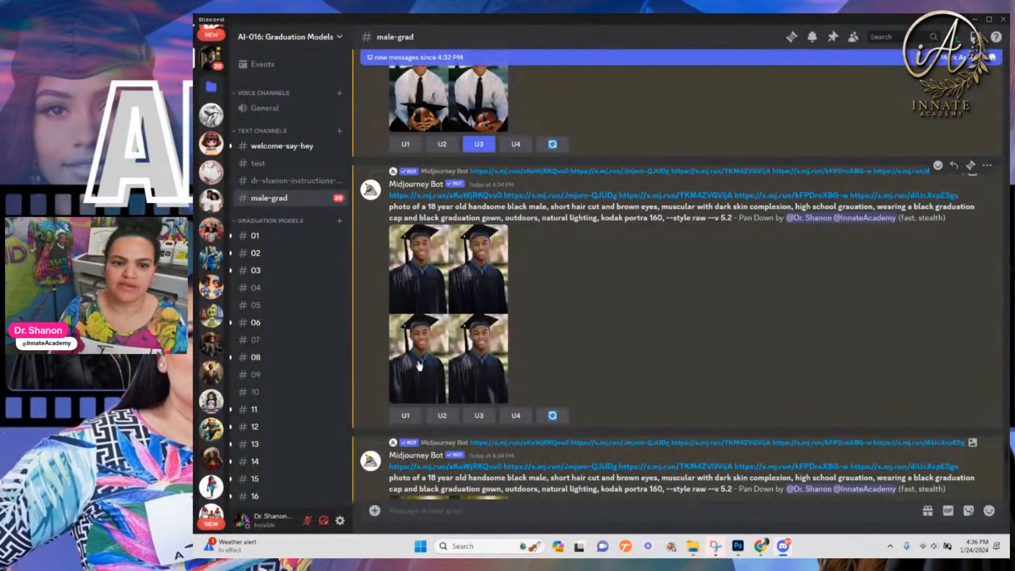
{"action": "left_click", "coordinate": [406, 421]}
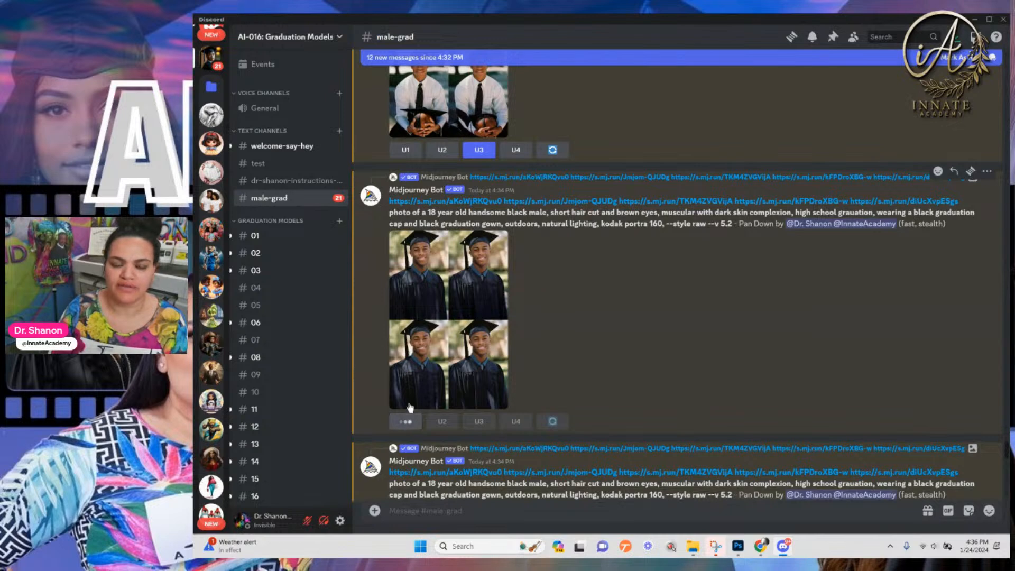
Preview the second Pan Down grid of the graduate in black cap and gown and upscale its fourth image
{"action": "left_click", "coordinate": [448, 280]}
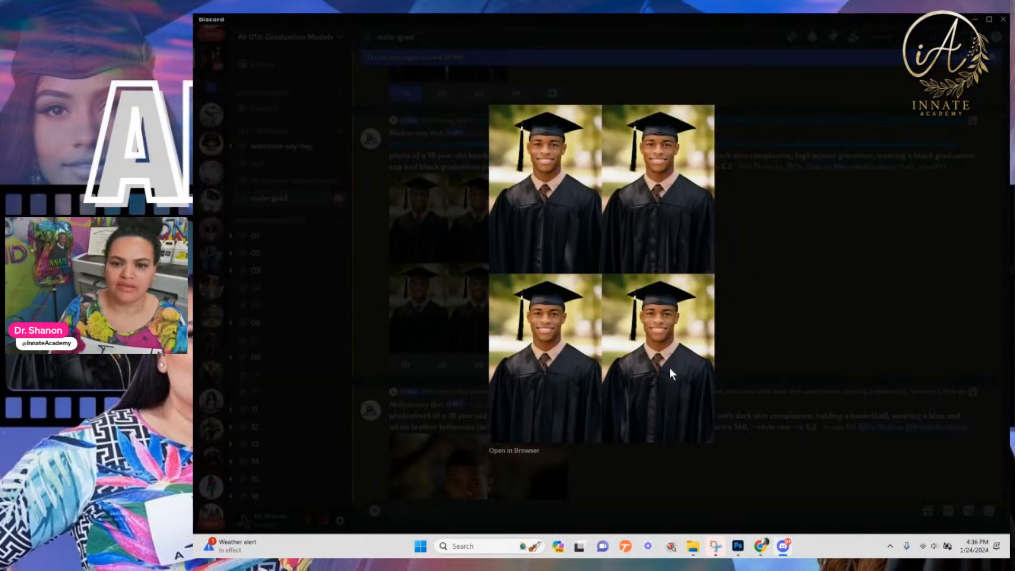
{"action": "left_click", "coordinate": [769, 300]}
{"action": "left_click", "coordinate": [517, 370]}
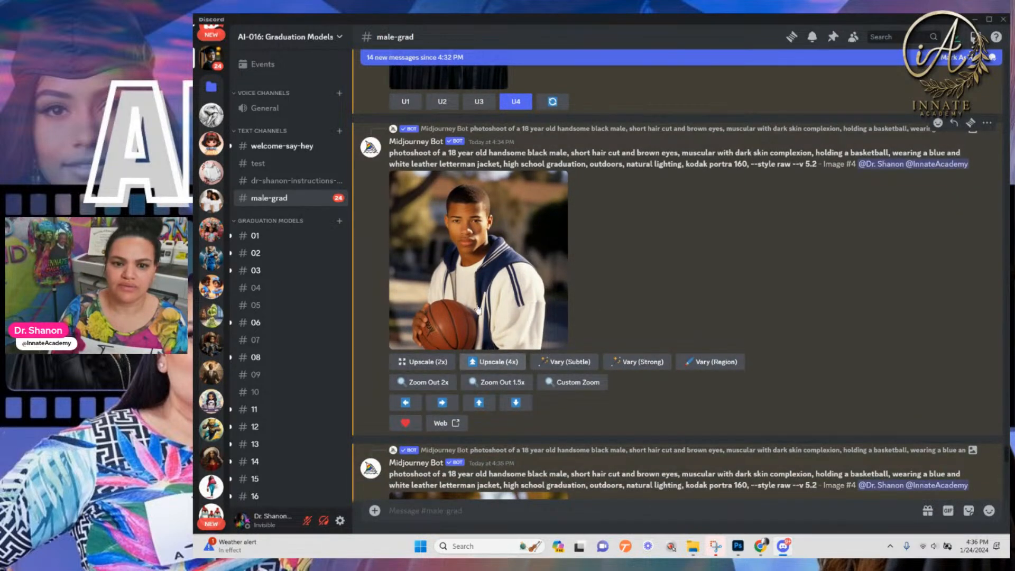
Pan down the upscaled white letterman jacket portrait and the upscaled blue letterman jacket portrait, keeping their prompts unedited
{"action": "left_click", "coordinate": [515, 402]}
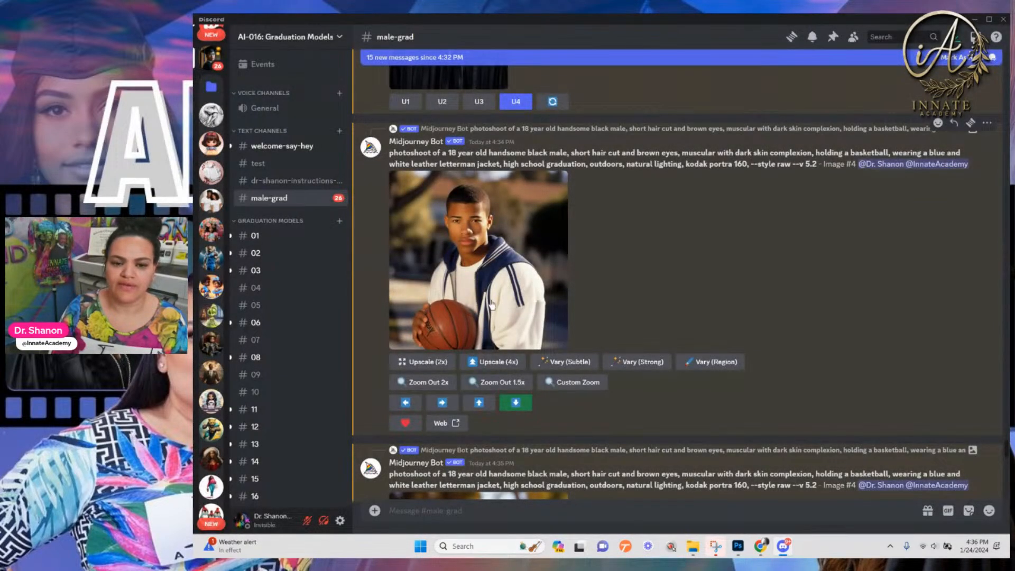
{"action": "scroll", "coordinate": [491, 304], "scroll_direction": "down", "scroll_amount": 5}
{"action": "scroll", "coordinate": [491, 300], "scroll_direction": "down", "scroll_amount": 1}
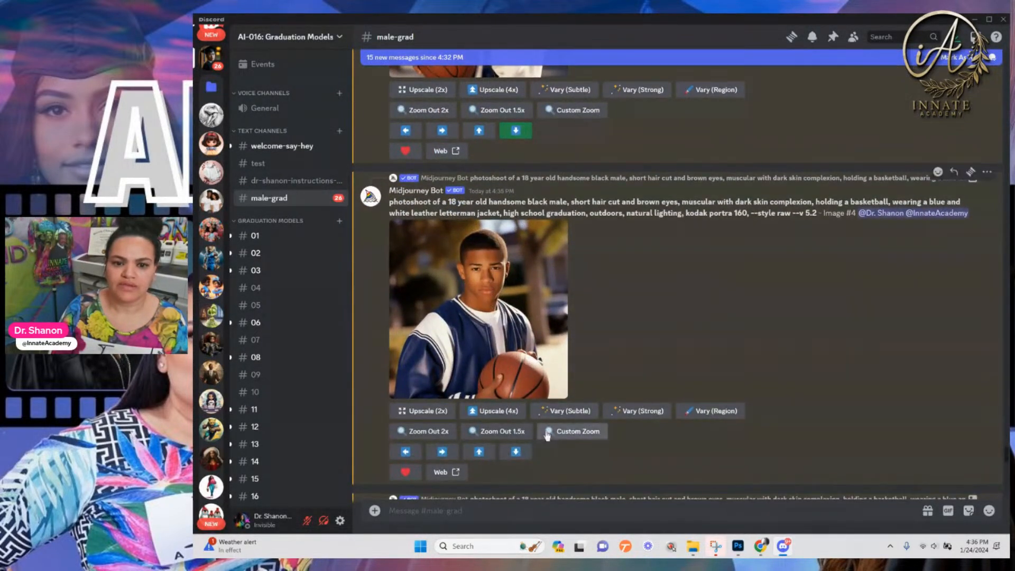
{"action": "left_click", "coordinate": [516, 451]}
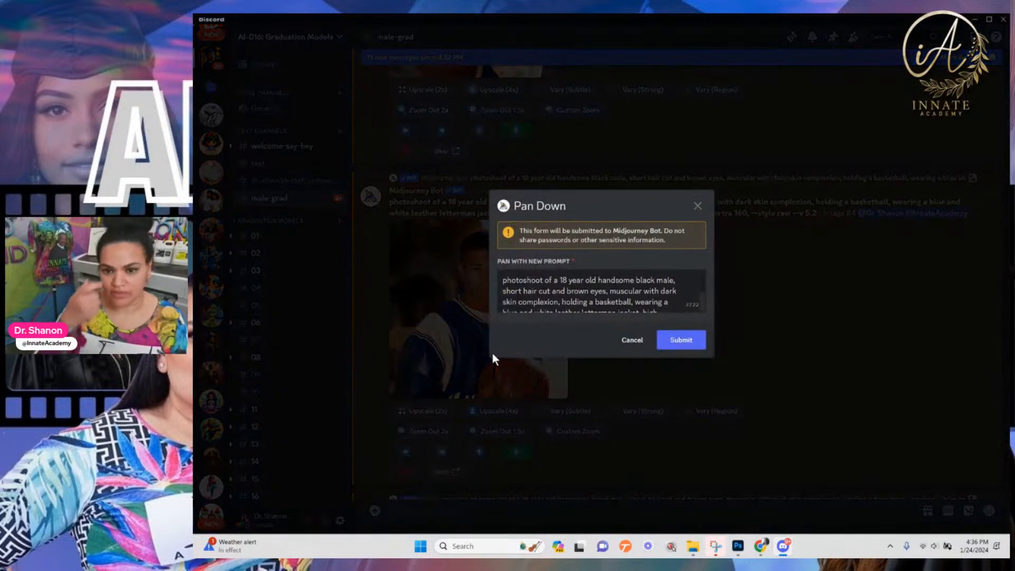
{"action": "left_click", "coordinate": [667, 340]}
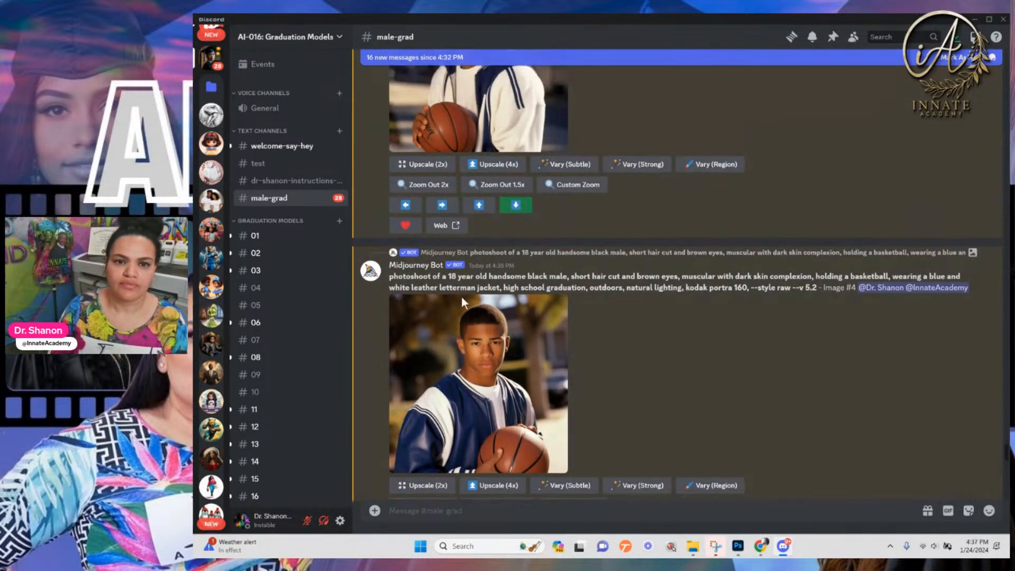
Submit a Vary Region job on the white letterman jacket portrait, lassoing the head and neck and prefixing the prompt with --bret
{"action": "left_click", "coordinate": [712, 312]}
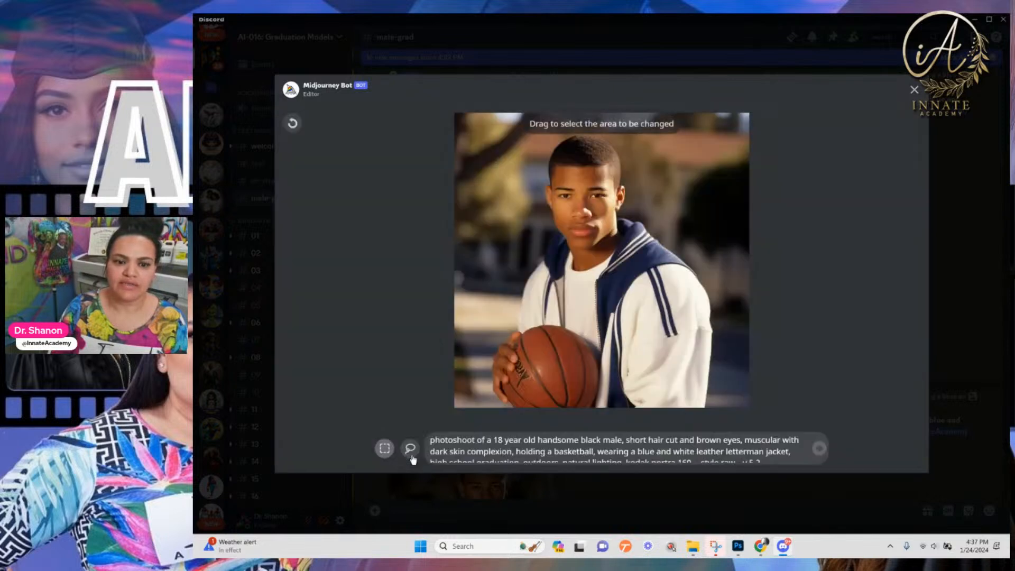
{"action": "left_click", "coordinate": [410, 454]}
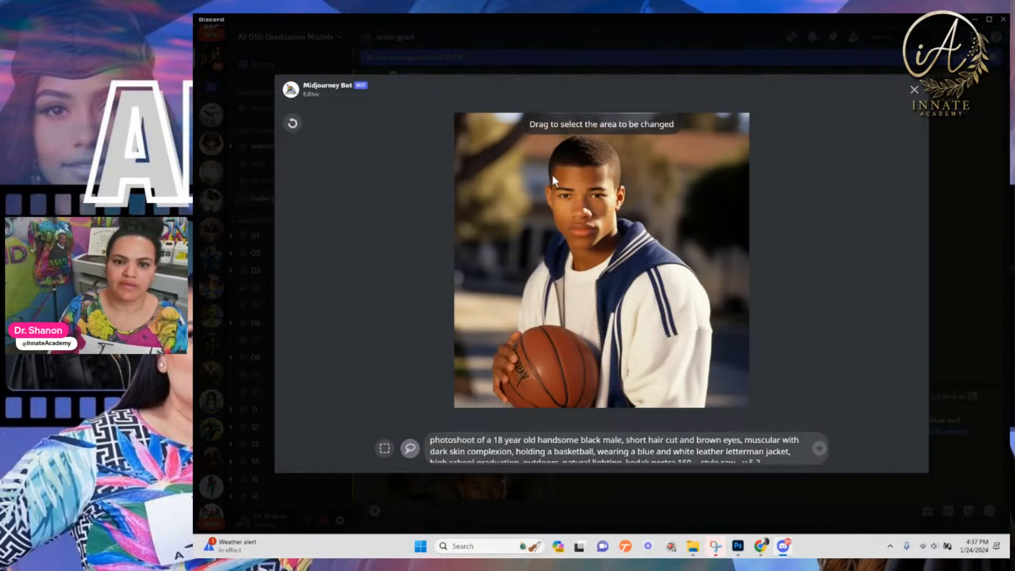
{"action": "mouse_move", "coordinate": [557, 150]}
{"action": "left_mouse_down"}
{"action": "mouse_move", "coordinate": [532, 184]}
{"action": "mouse_move", "coordinate": [563, 290]}
{"action": "mouse_move", "coordinate": [619, 266]}
{"action": "mouse_move", "coordinate": [643, 163]}
{"action": "left_mouse_up"}
{"action": "left_click_drag", "start_coordinate": [567, 129], "coordinate": [565, 132]}
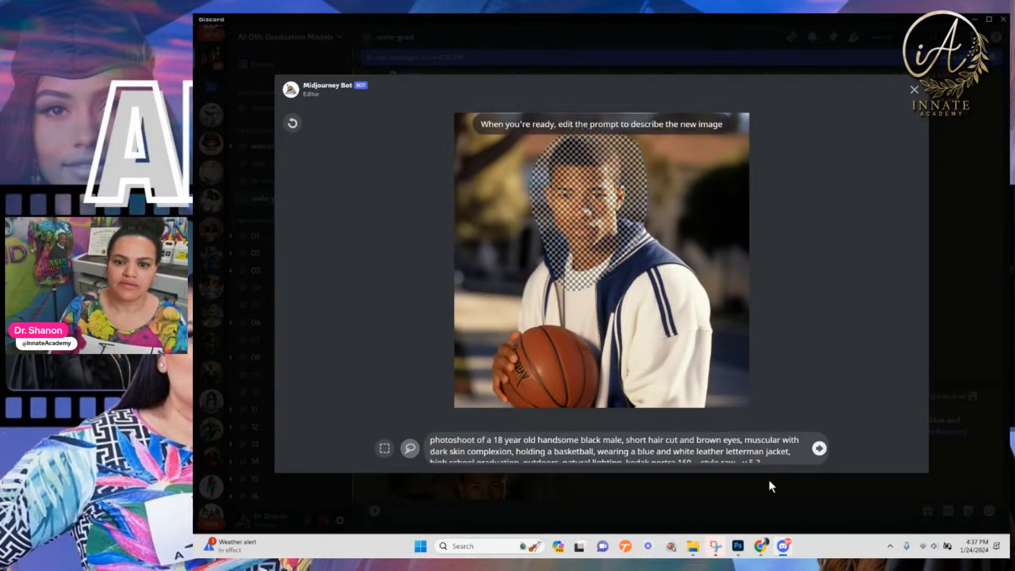
{"action": "left_click", "coordinate": [427, 441]}
{"action": "type", "text": "--b"}
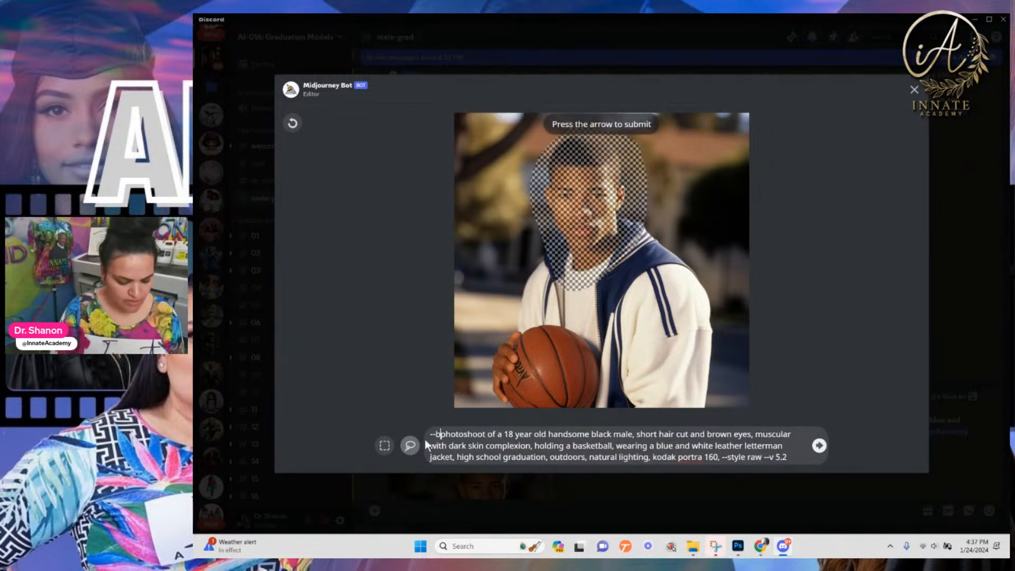
{"action": "type", "text": "ret"}
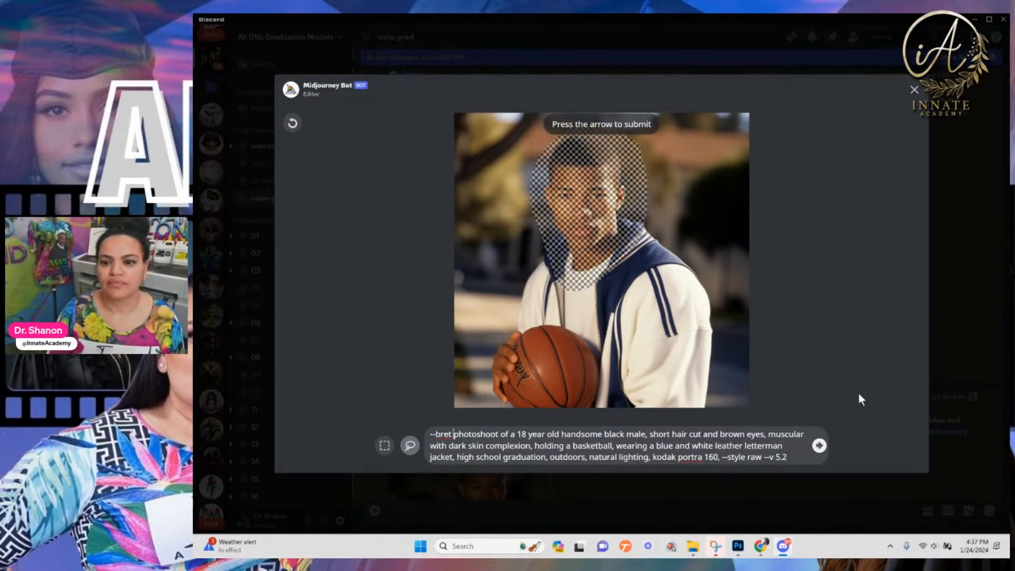
{"action": "left_click", "coordinate": [821, 446]}
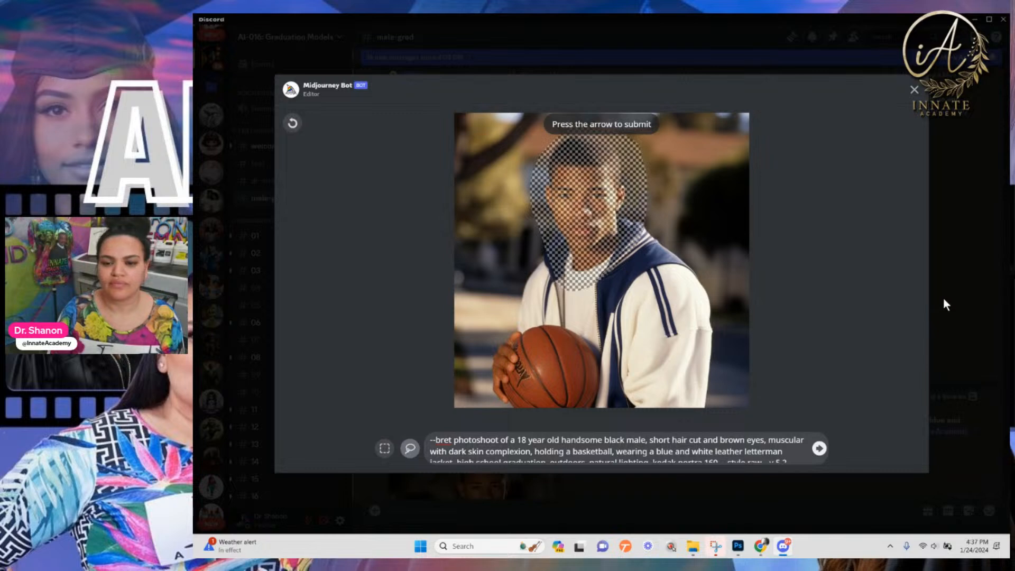
{"action": "left_click", "coordinate": [820, 452]}
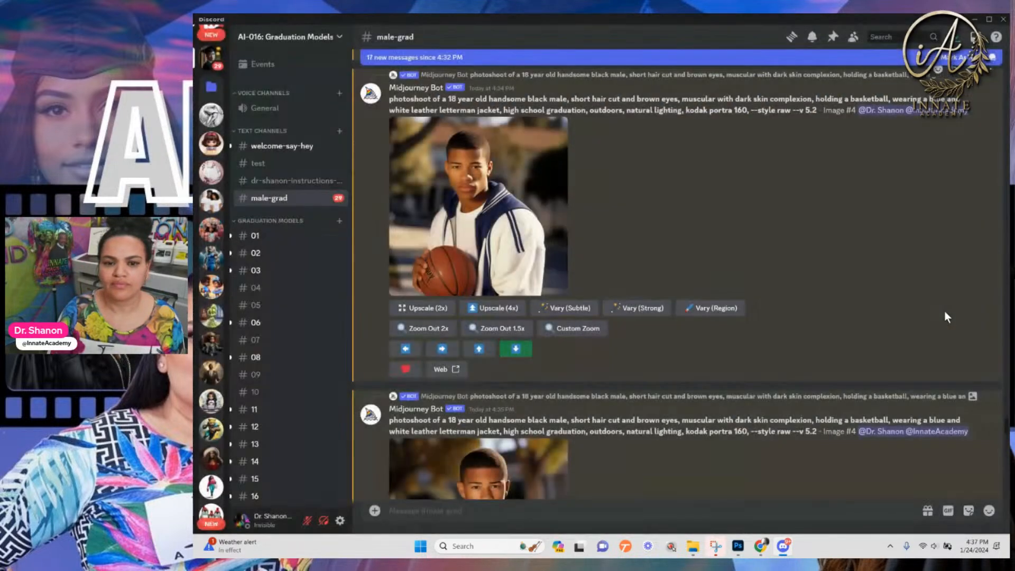
Submit a Vary Region job on the blue letterman jacket portrait, lassoing the head and neck and prefixing the prompt with --bret
{"action": "scroll", "coordinate": [631, 318], "scroll_direction": "down", "scroll_amount": 4}
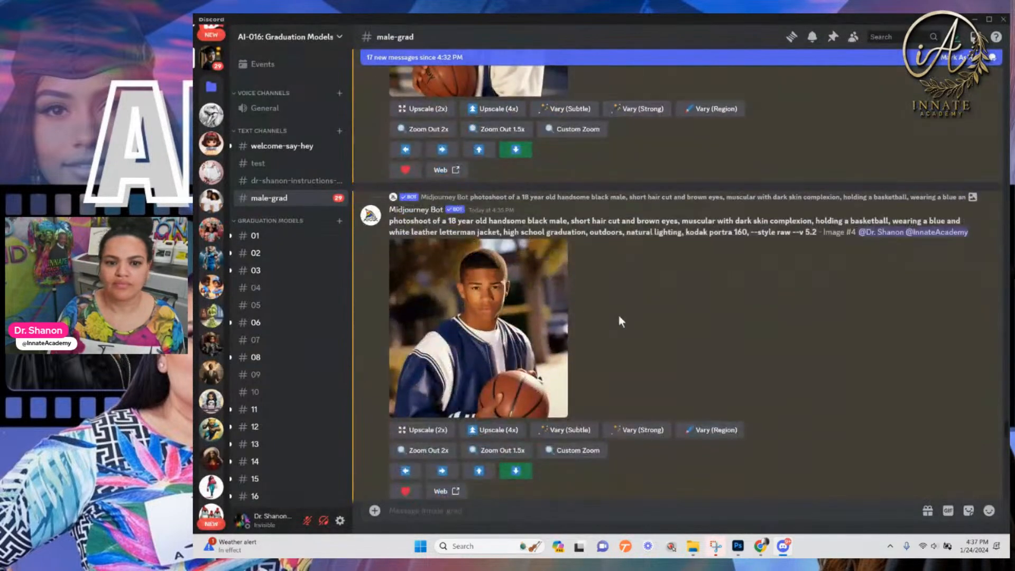
{"action": "left_click", "coordinate": [713, 431]}
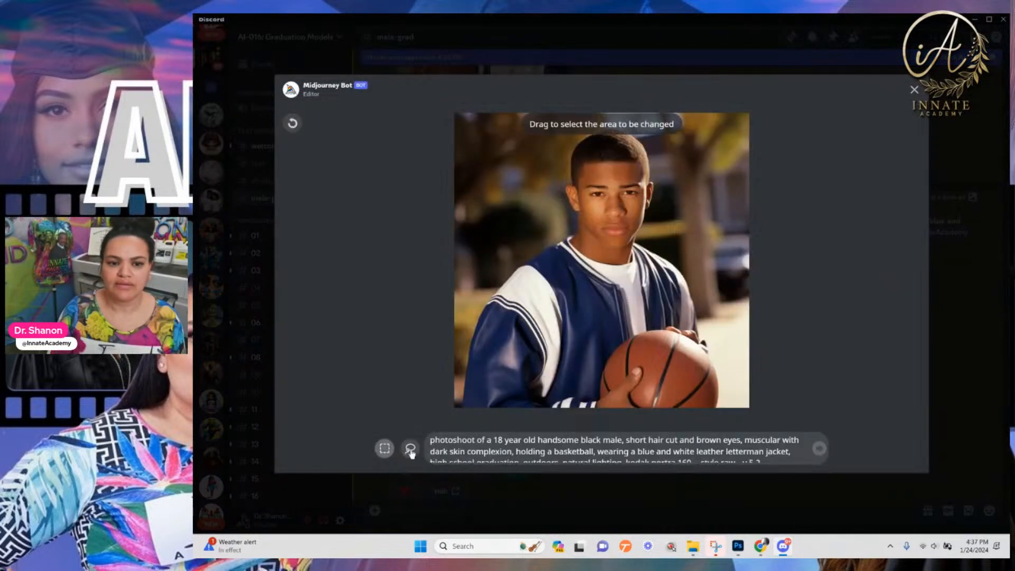
{"action": "left_click", "coordinate": [410, 450]}
{"action": "mouse_move", "coordinate": [570, 143]}
{"action": "left_mouse_down"}
{"action": "mouse_move", "coordinate": [558, 176]}
{"action": "mouse_move", "coordinate": [557, 232]}
{"action": "mouse_move", "coordinate": [588, 272]}
{"action": "mouse_move", "coordinate": [648, 288]}
{"action": "mouse_move", "coordinate": [677, 212]}
{"action": "mouse_move", "coordinate": [630, 116]}
{"action": "left_mouse_up"}
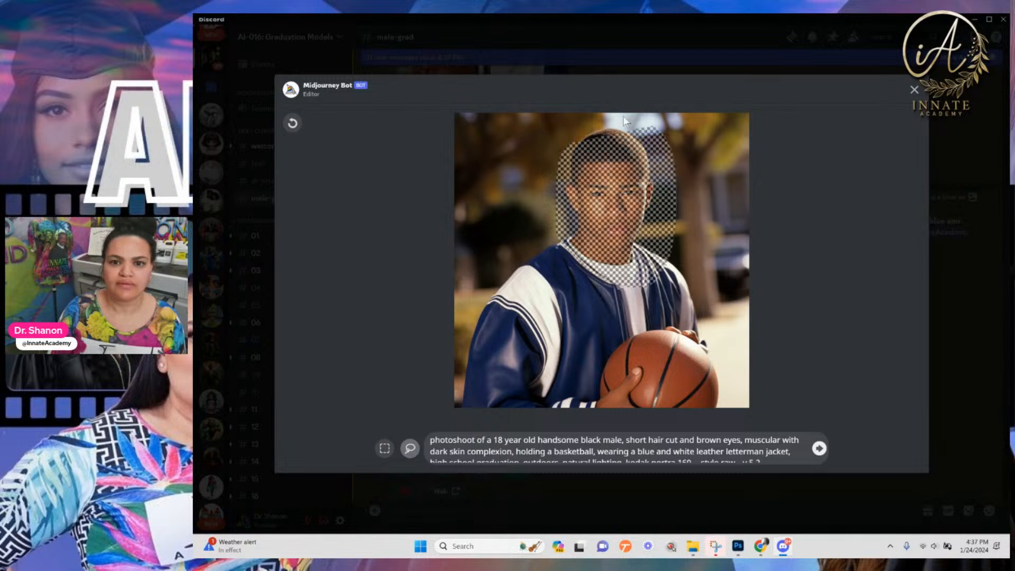
{"action": "left_click", "coordinate": [432, 440]}
{"action": "type", "text": "--bret"}
{"action": "left_click", "coordinate": [820, 447]}
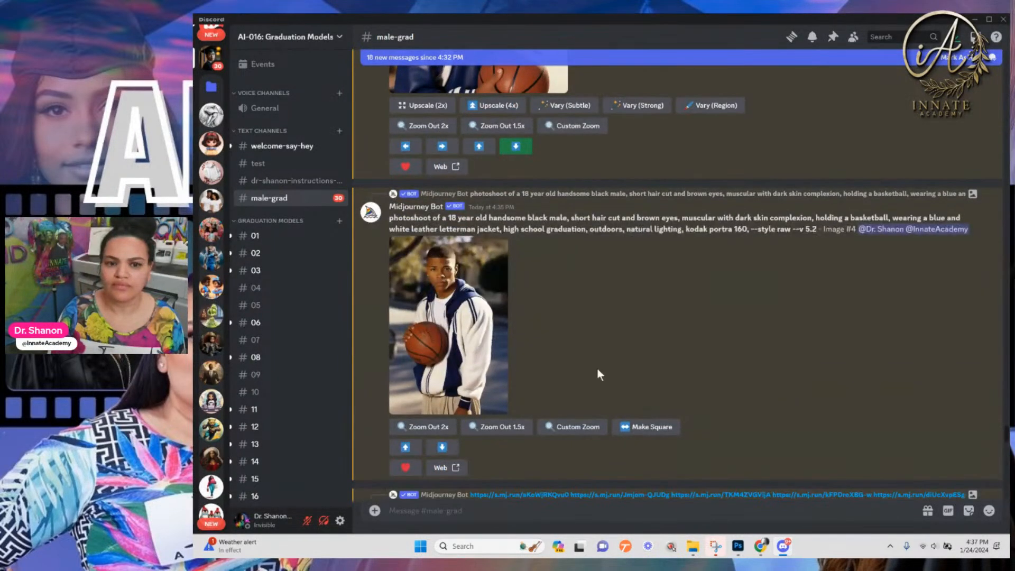
Run INSwapper on the panned-down white letterman jacket portrait and preview the face-swapped result
{"action": "right_click", "coordinate": [459, 318]}
{"action": "mouse_move", "coordinate": [487, 354]}
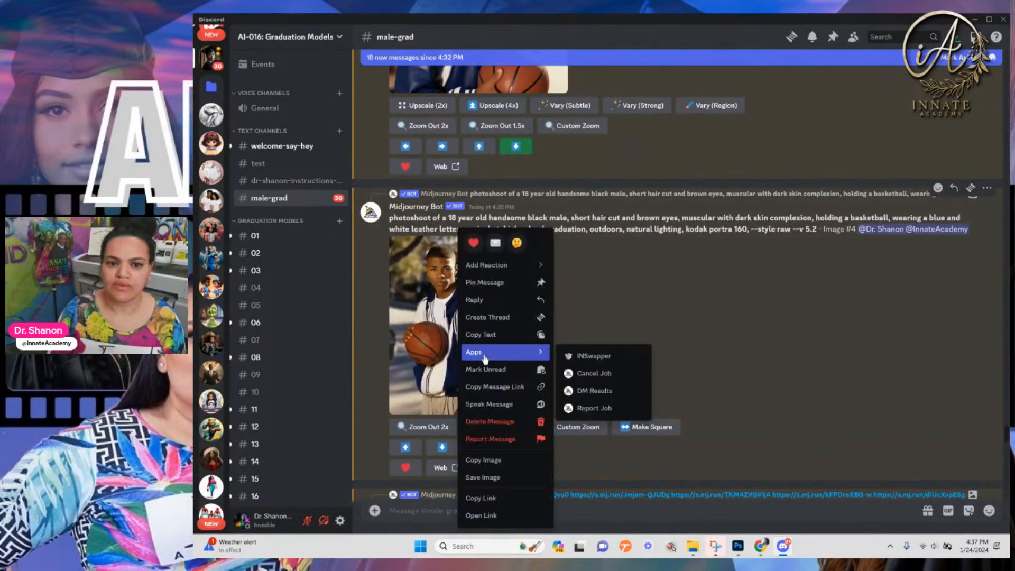
{"action": "left_click", "coordinate": [608, 363]}
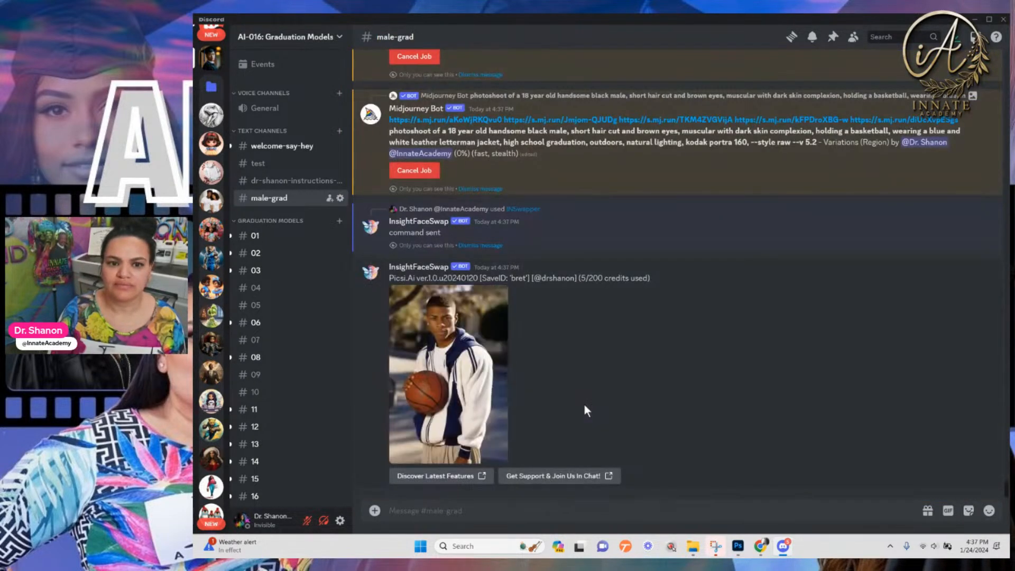
{"action": "left_click", "coordinate": [459, 342]}
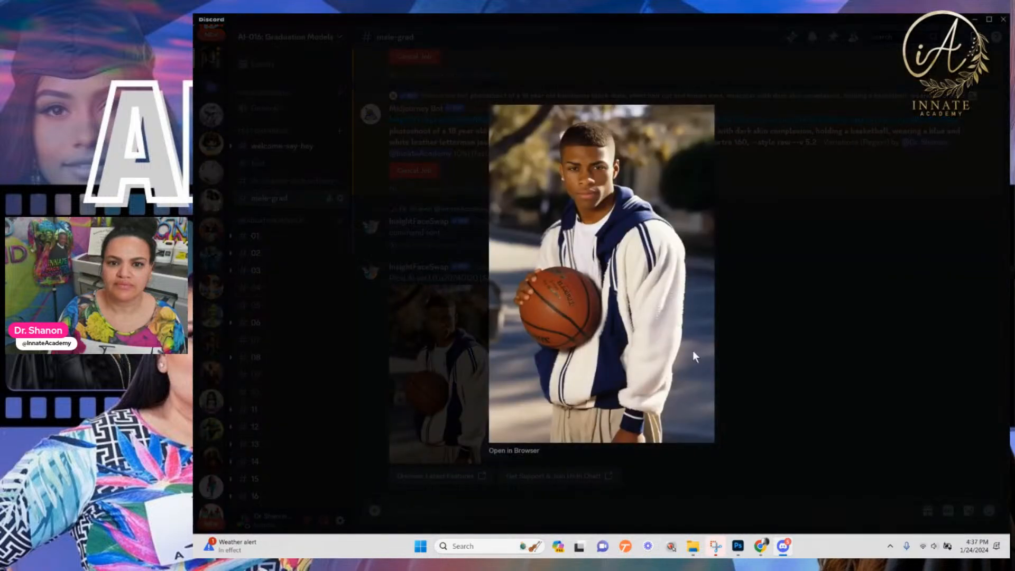
{"action": "left_click", "coordinate": [761, 403]}
Run INSwapper on the upscaled Image #4 of the graduate in black cap and gown and preview the face-swapped result
{"action": "scroll", "coordinate": [462, 394], "scroll_direction": "up", "scroll_amount": 6}
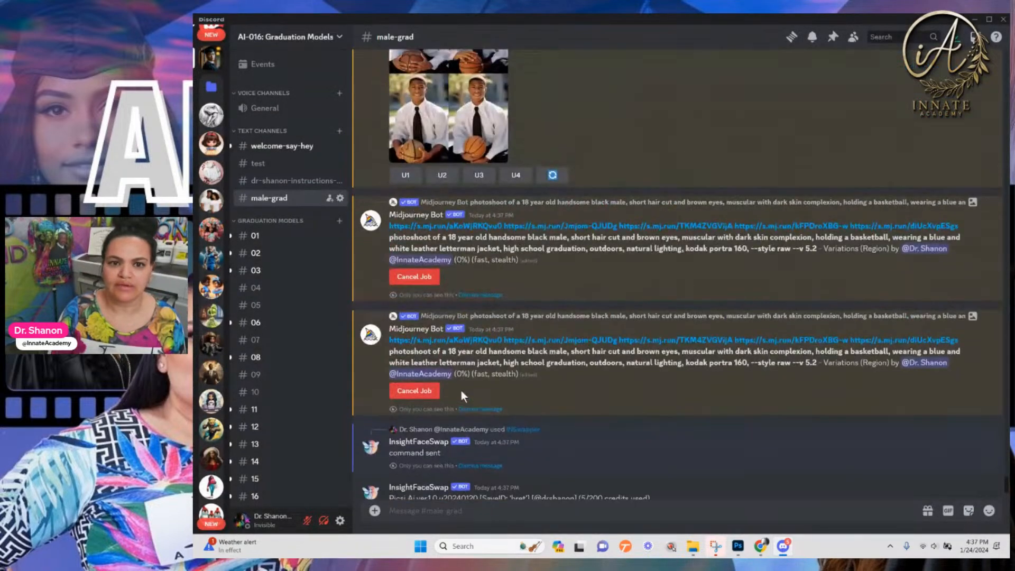
{"action": "scroll", "coordinate": [461, 390], "scroll_direction": "down", "scroll_amount": 15}
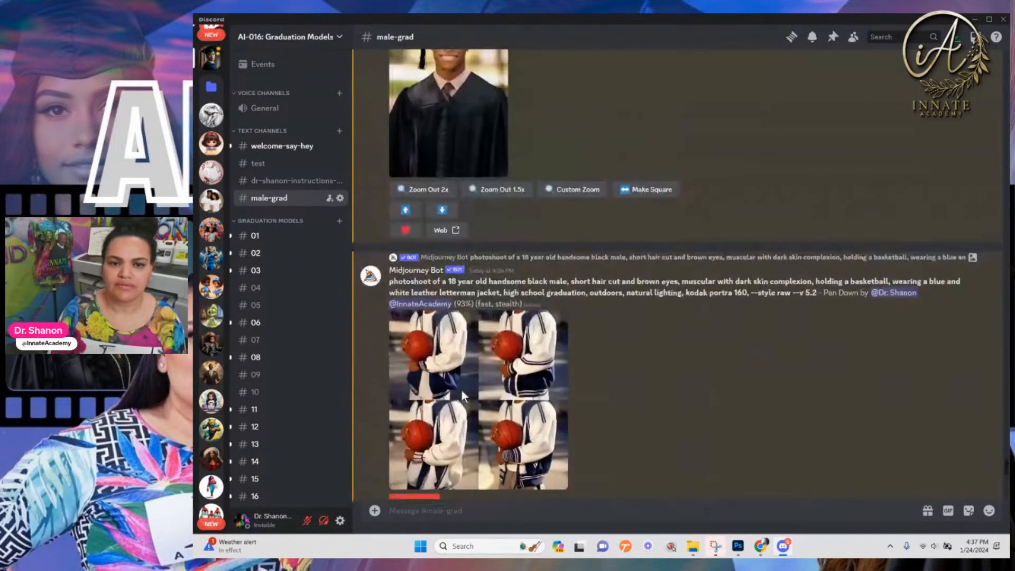
{"action": "scroll", "coordinate": [463, 397], "scroll_direction": "down", "scroll_amount": 1}
{"action": "right_click", "coordinate": [464, 408]}
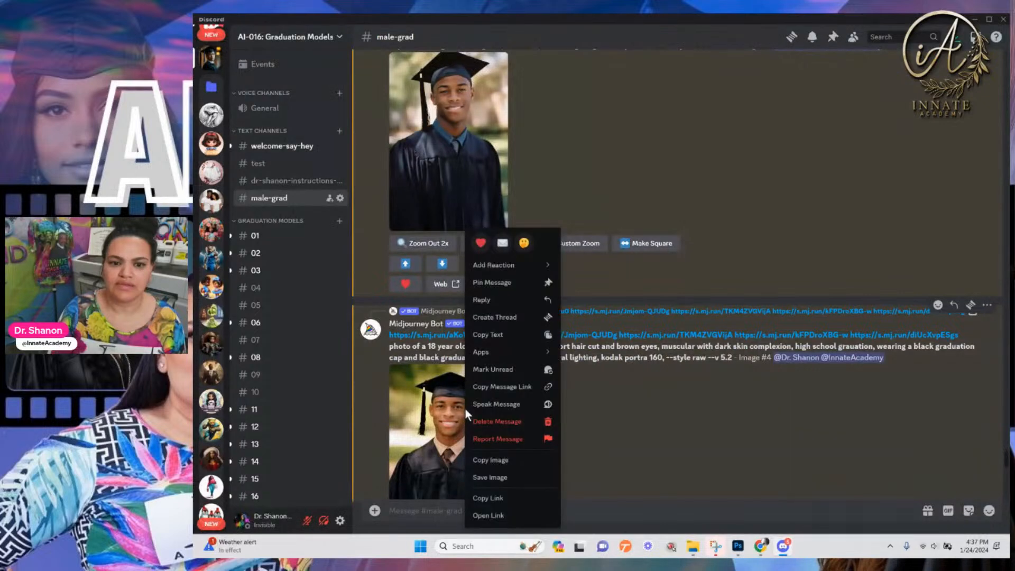
{"action": "mouse_move", "coordinate": [516, 352]}
{"action": "left_click", "coordinate": [580, 354]}
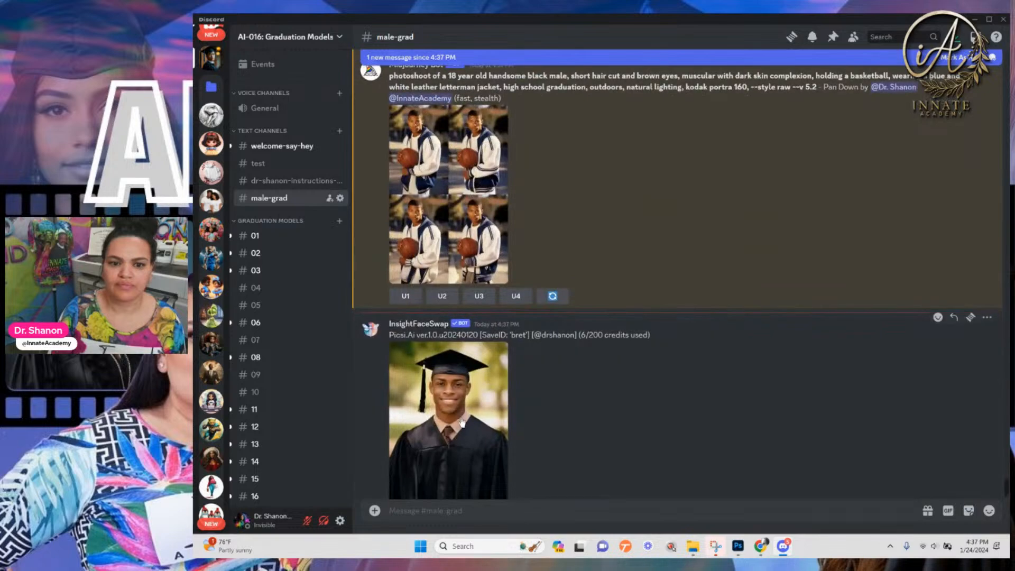
{"action": "left_click", "coordinate": [461, 422]}
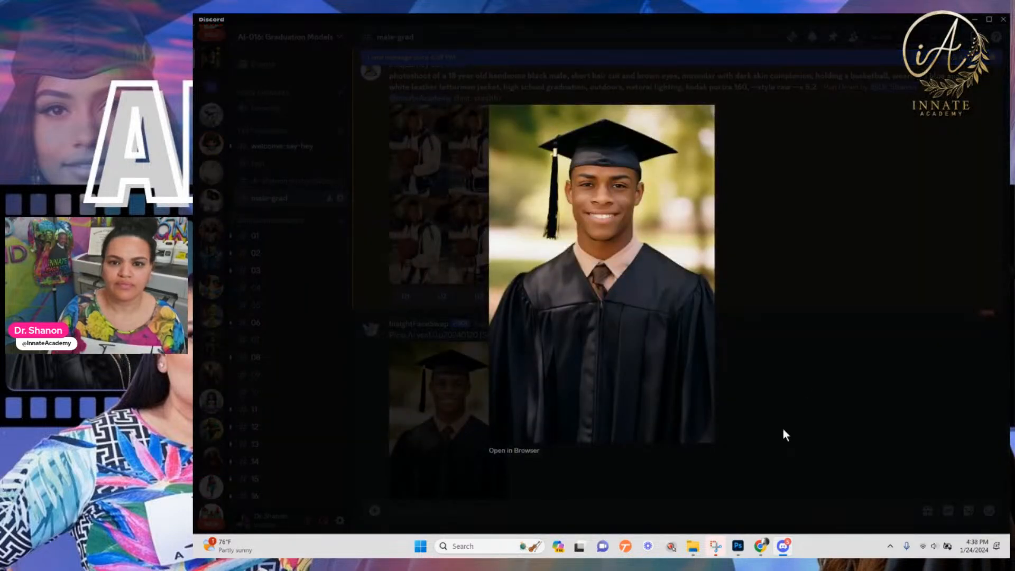
{"action": "left_click", "coordinate": [783, 430]}
Preview the latest Pan Down grid of the seated graduate in shirt and tie with the basketball and upscale its second image
{"action": "scroll", "coordinate": [601, 392], "scroll_direction": "up", "scroll_amount": 2}
{"action": "scroll", "coordinate": [600, 389], "scroll_direction": "down", "scroll_amount": 10}
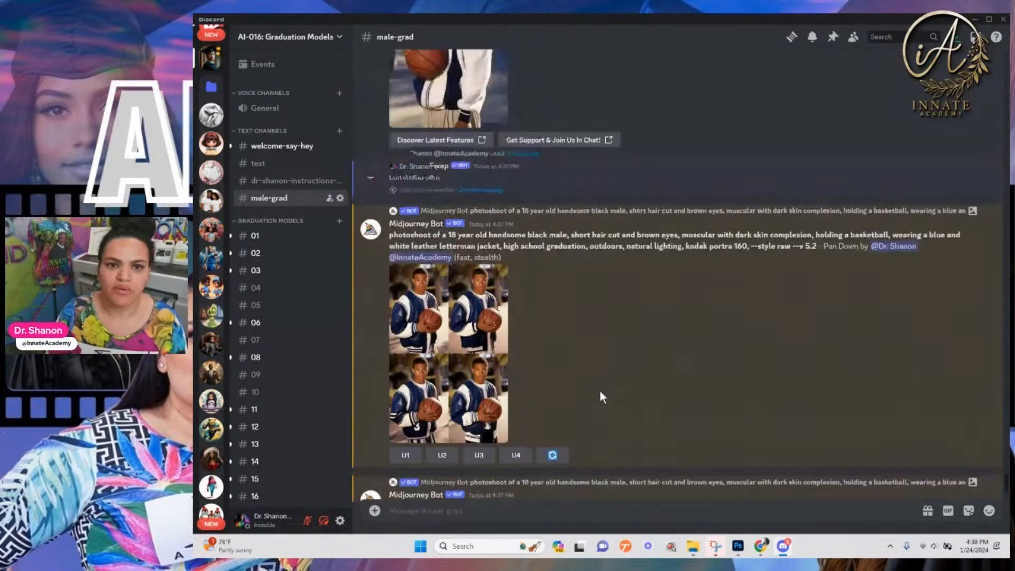
{"action": "scroll", "coordinate": [601, 393], "scroll_direction": "up", "scroll_amount": 9}
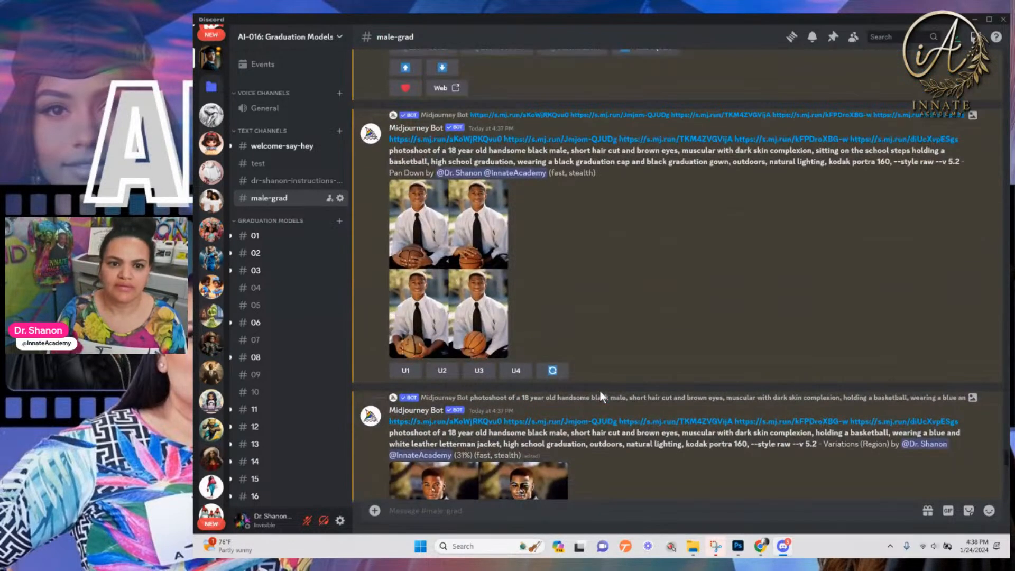
{"action": "scroll", "coordinate": [467, 317], "scroll_direction": "up", "scroll_amount": 1}
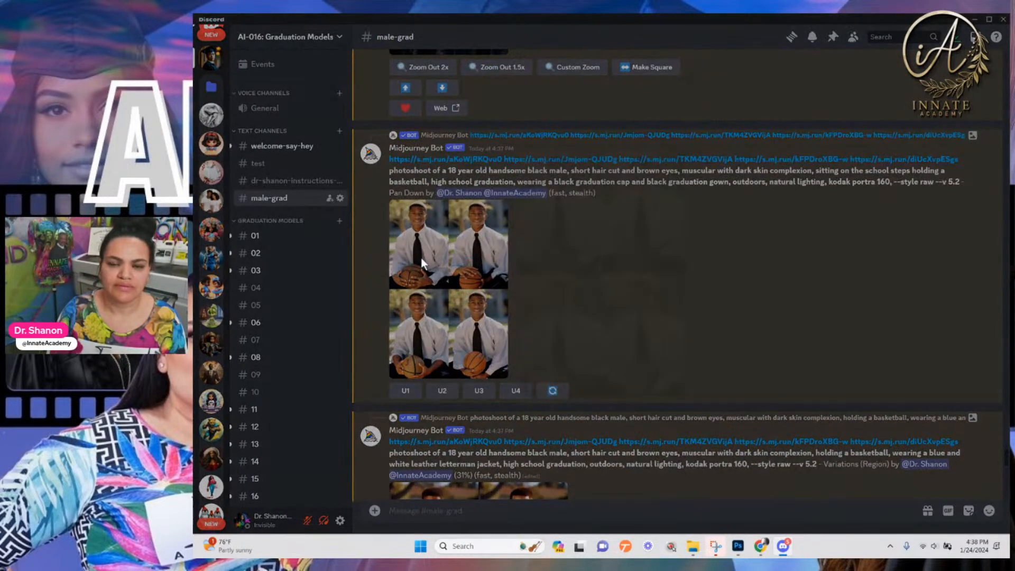
{"action": "left_click", "coordinate": [421, 262]}
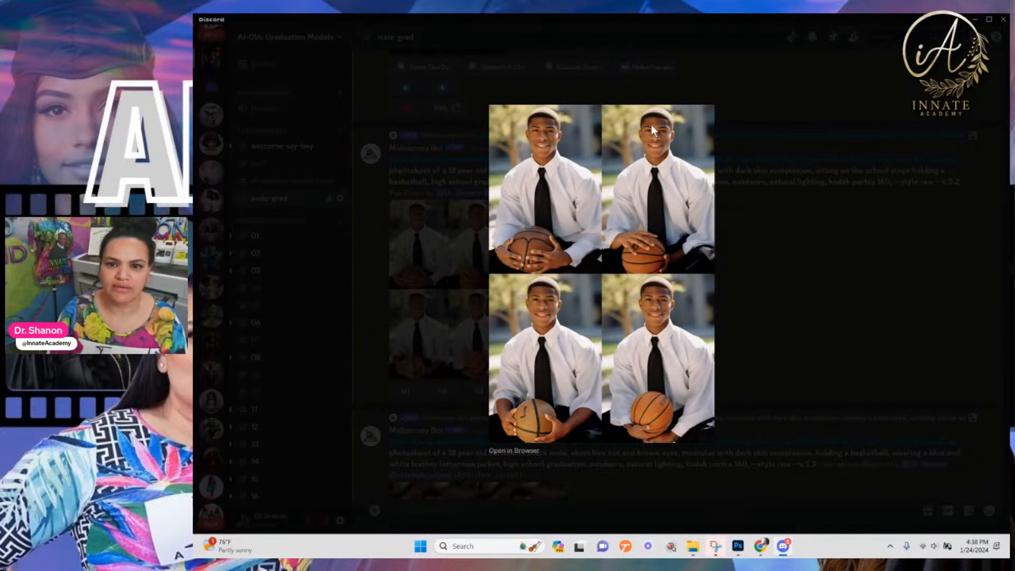
{"action": "left_click", "coordinate": [777, 331]}
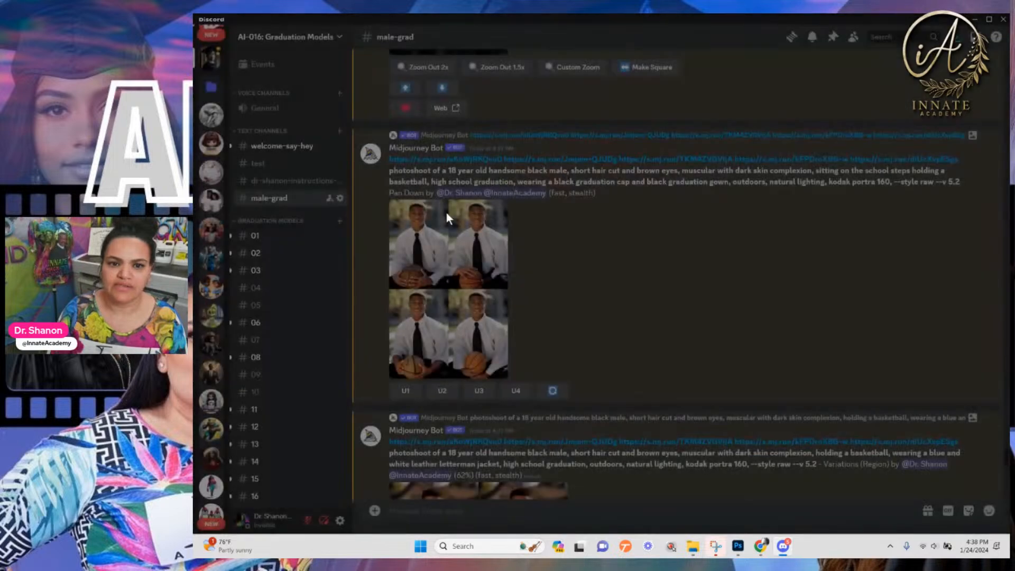
{"action": "left_click", "coordinate": [443, 393]}
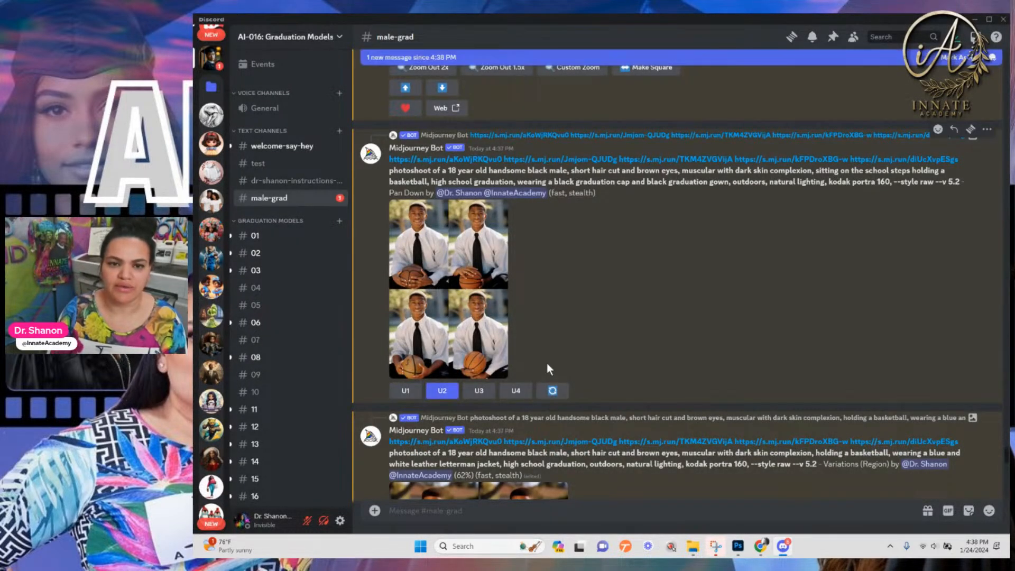
Preview the original upscaled Image #4 of the cap and gown graduate and run INSwapper on it again
{"action": "scroll", "coordinate": [546, 368], "scroll_direction": "up", "scroll_amount": 5}
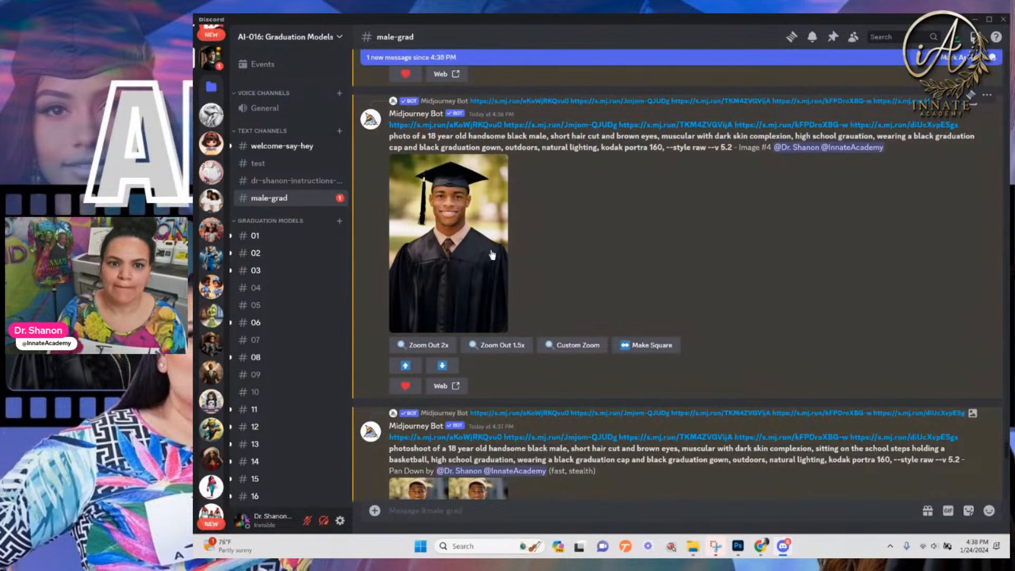
{"action": "left_click", "coordinate": [491, 249]}
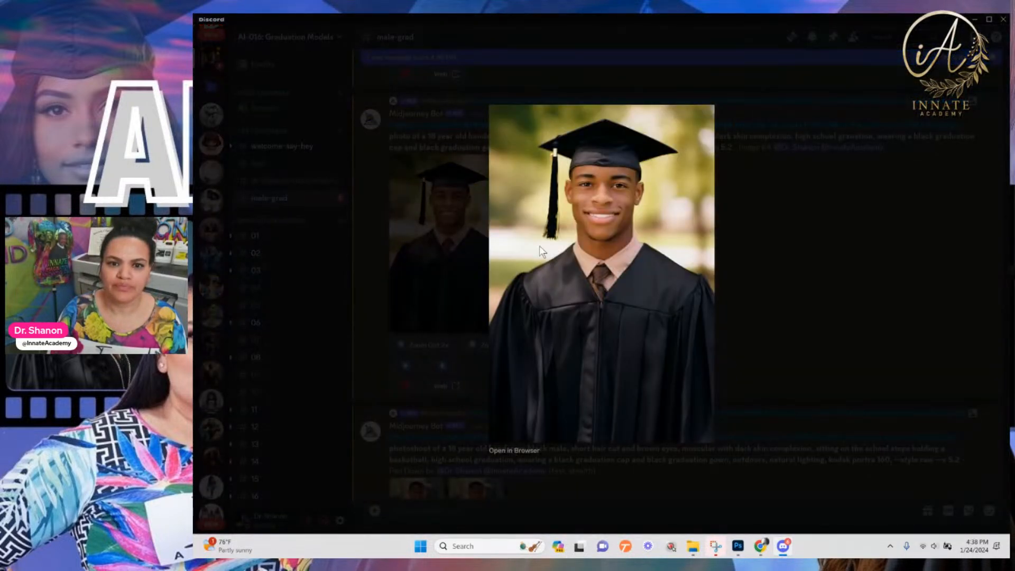
{"action": "key", "text": "Escape"}
{"action": "right_click", "coordinate": [468, 228]}
{"action": "mouse_move", "coordinate": [507, 355]}
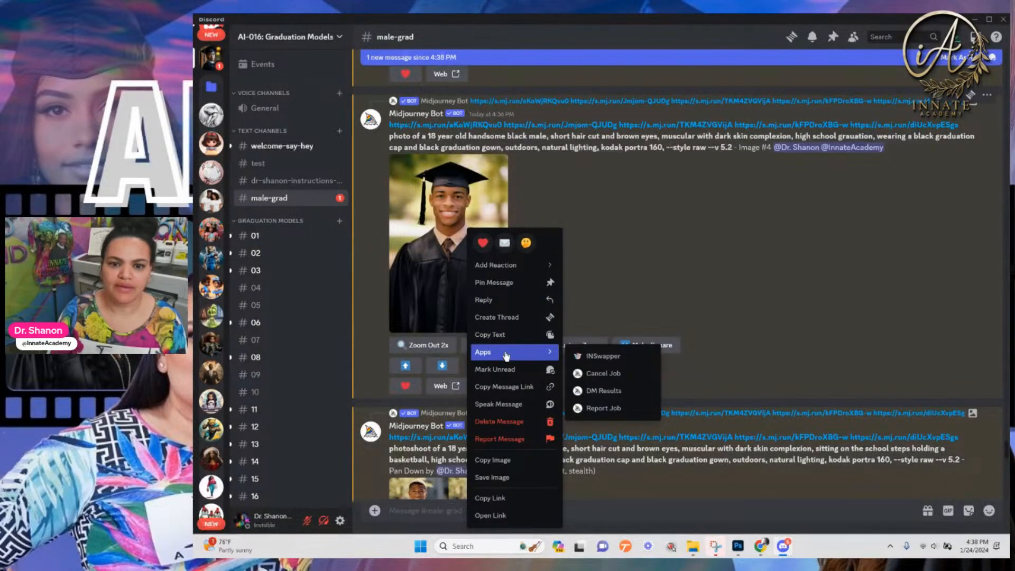
{"action": "left_click", "coordinate": [600, 356]}
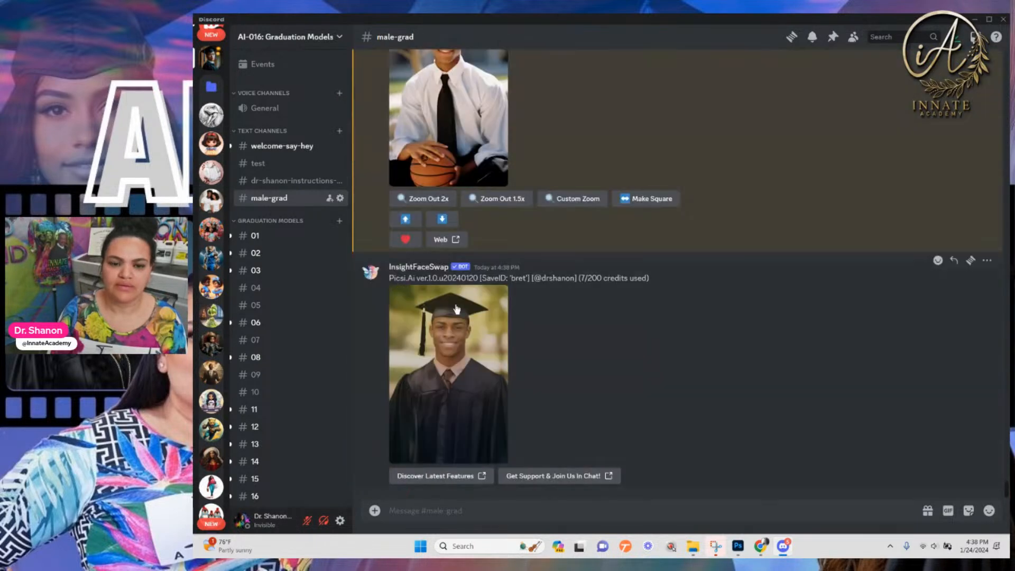
Run INSwapper on the newly upscaled Image #2 of the seated graduate in shirt and tie
{"action": "scroll", "coordinate": [465, 367], "scroll_direction": "up", "scroll_amount": 1}
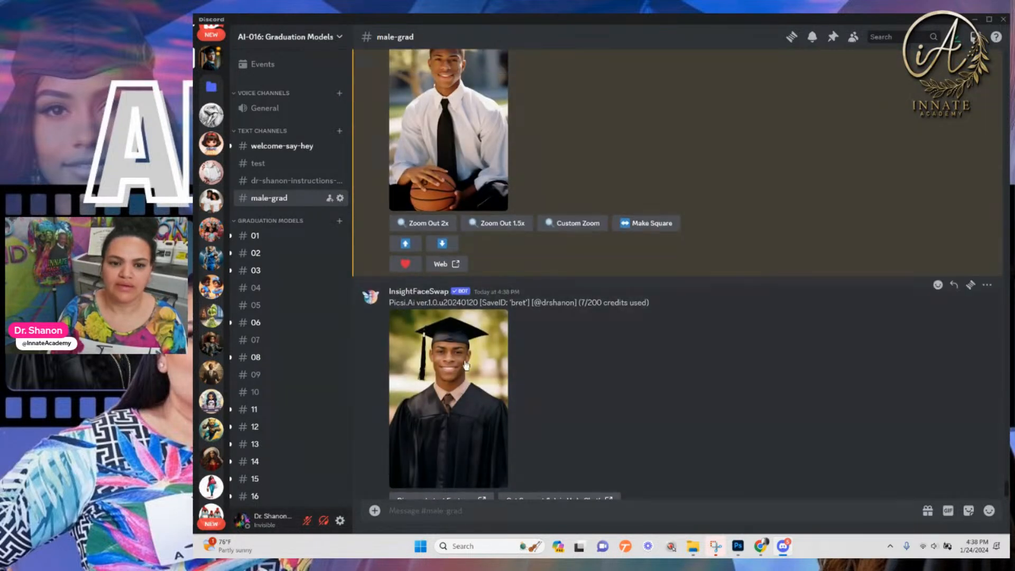
{"action": "scroll", "coordinate": [467, 373], "scroll_direction": "up", "scroll_amount": 3}
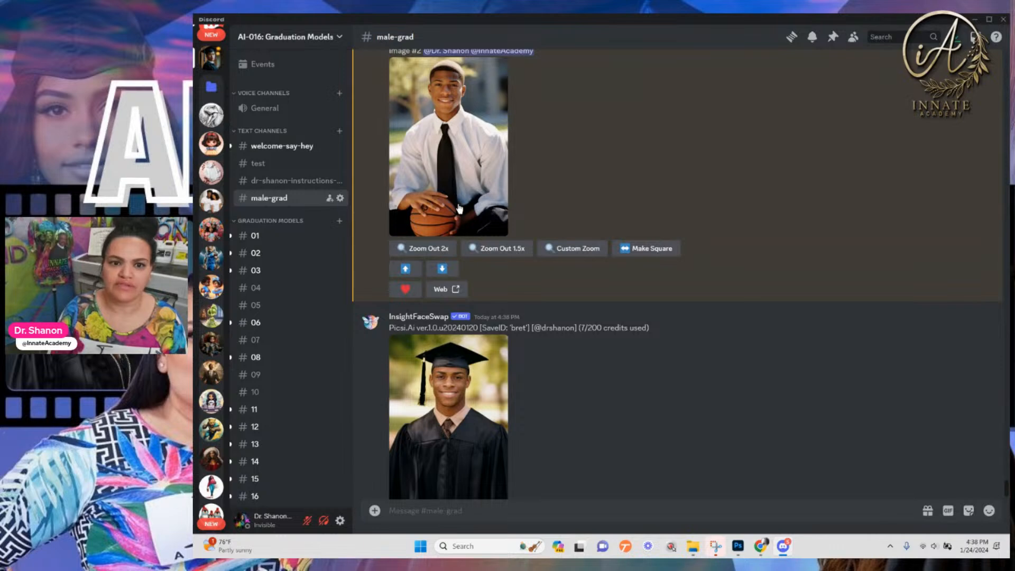
{"action": "scroll", "coordinate": [459, 204], "scroll_direction": "up", "scroll_amount": 2}
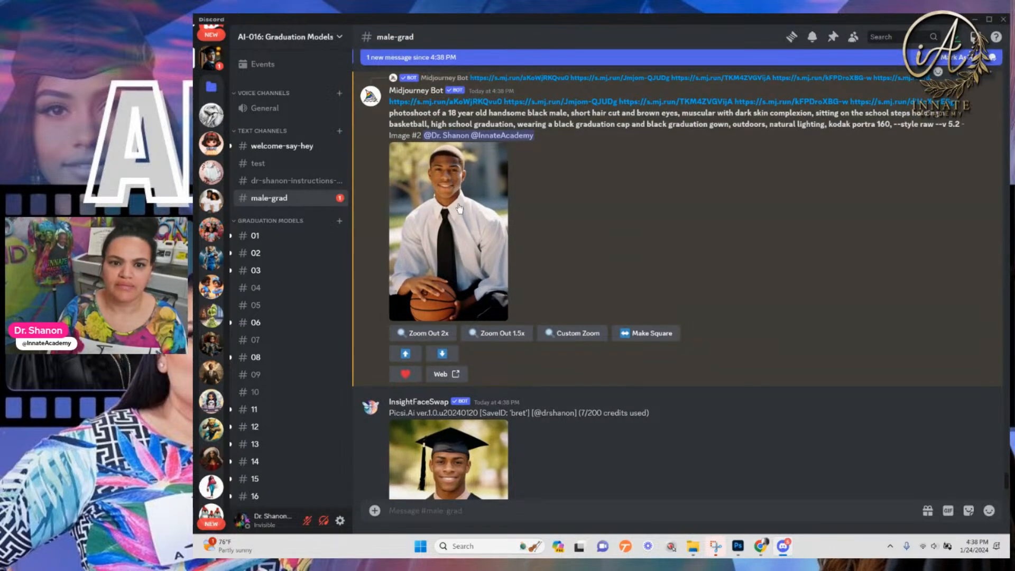
{"action": "right_click", "coordinate": [459, 204]}
{"action": "mouse_move", "coordinate": [529, 329]}
{"action": "left_click", "coordinate": [569, 333]}
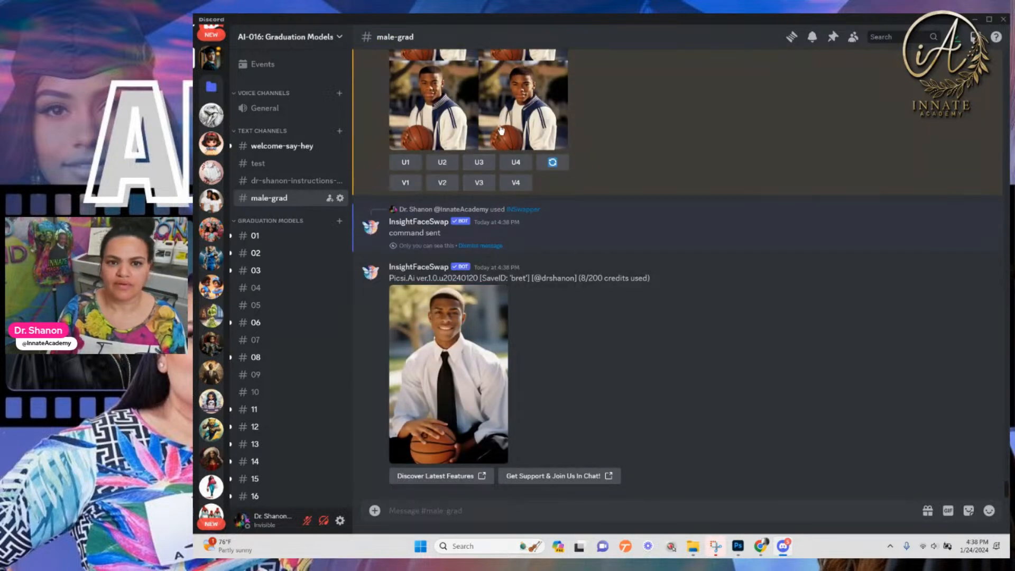
Preview the Vary Region grid of the white letterman jacket portrait and upscale its third image
{"action": "left_click", "coordinate": [500, 124]}
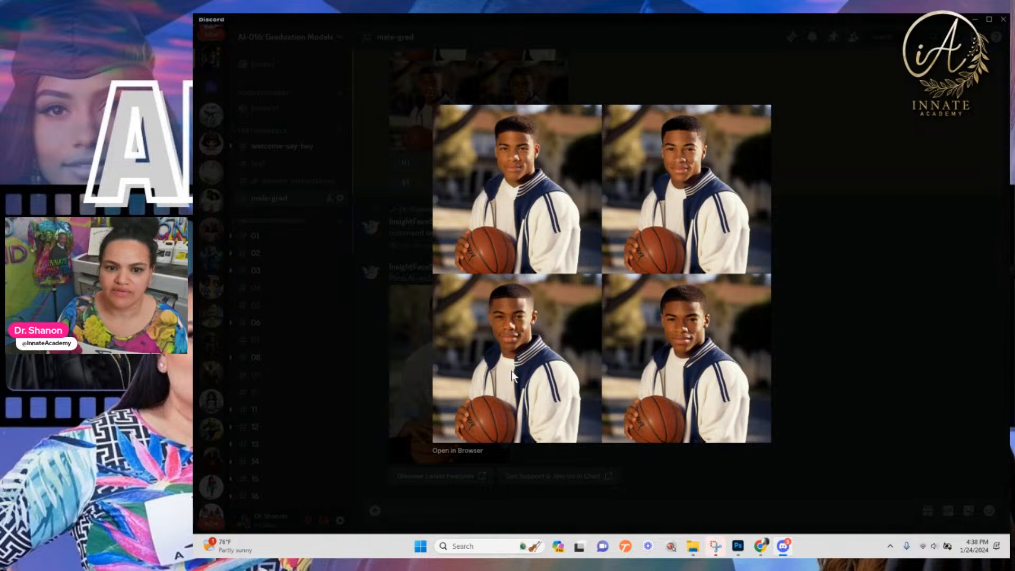
{"action": "left_click", "coordinate": [799, 226]}
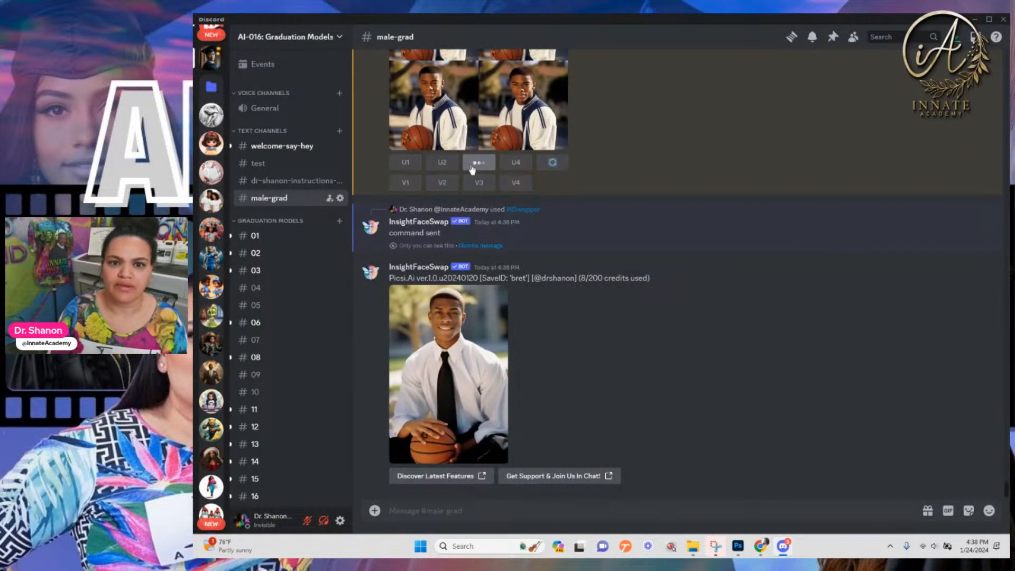
Run INSwapper on the newly upscaled Image #3 of the white letterman jacket portrait
{"action": "left_click", "coordinate": [474, 163]}
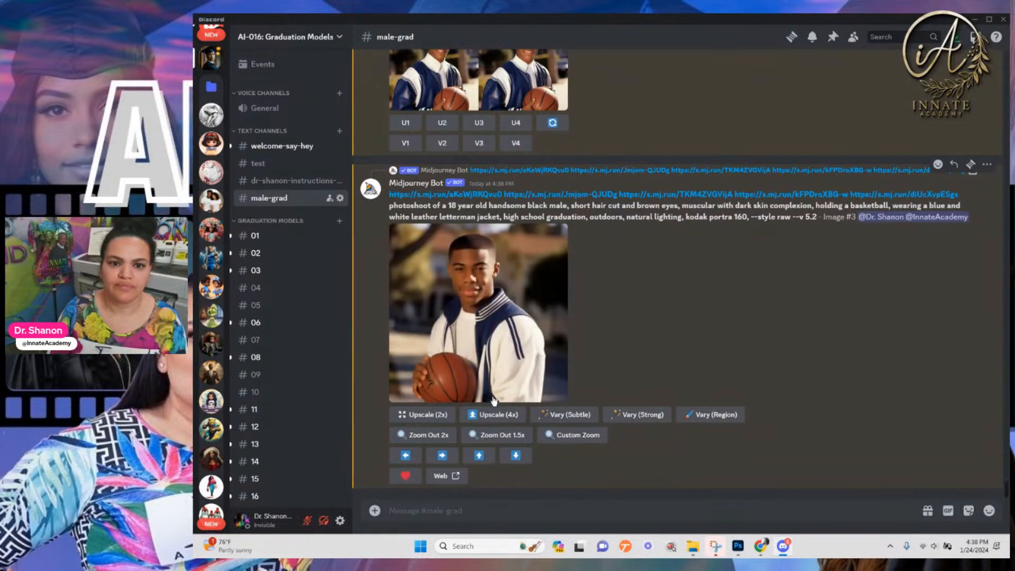
{"action": "right_click", "coordinate": [505, 308]}
{"action": "mouse_move", "coordinate": [558, 353]}
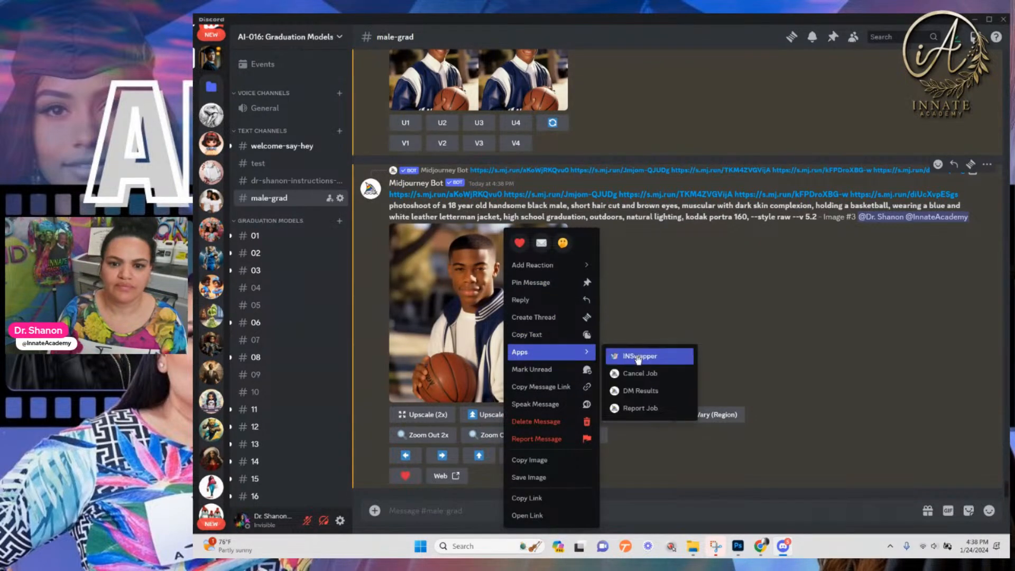
{"action": "left_click", "coordinate": [638, 357]}
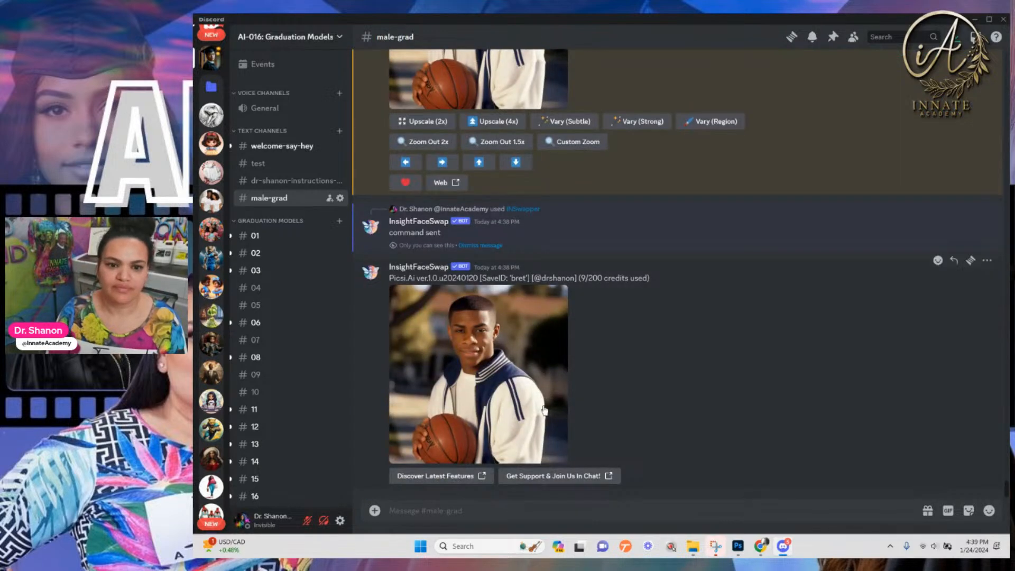
Open the newest face-swapped letterman jacket portrait and its upscaled Image #3 original in the browser
{"action": "scroll", "coordinate": [544, 394], "scroll_direction": "up", "scroll_amount": 2}
{"action": "scroll", "coordinate": [545, 401], "scroll_direction": "up", "scroll_amount": 15}
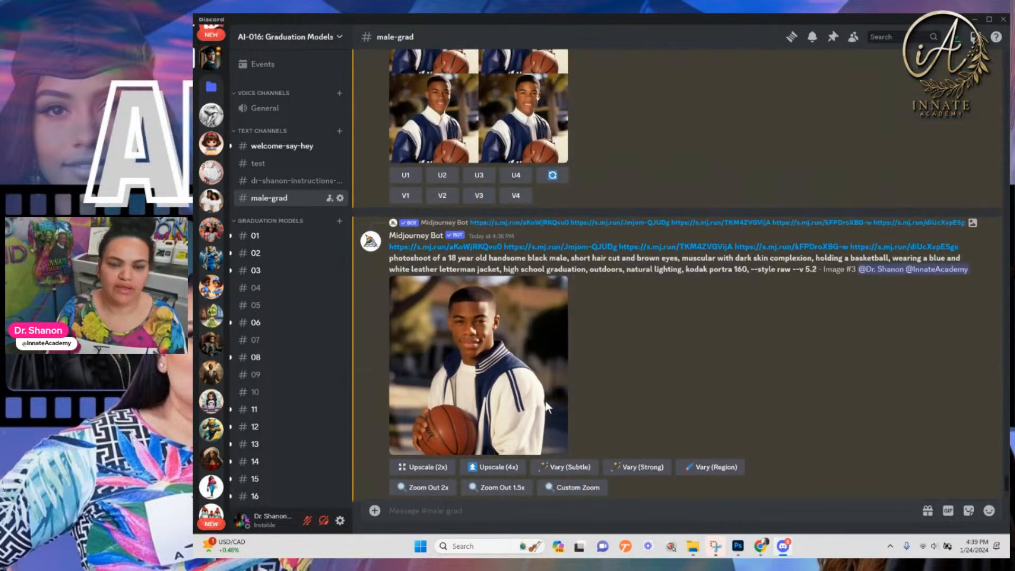
{"action": "scroll", "coordinate": [545, 401], "scroll_direction": "up", "scroll_amount": 10}
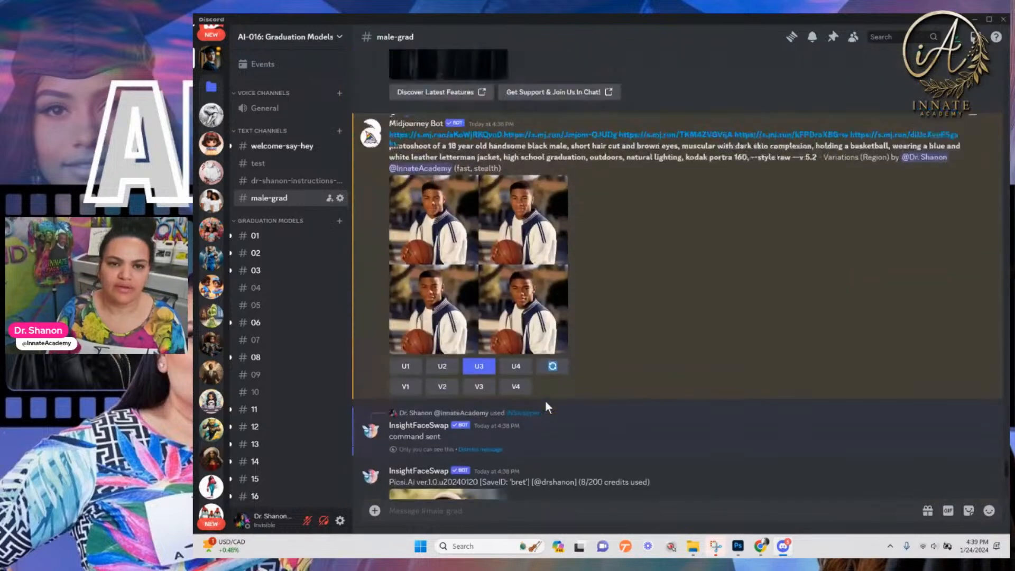
{"action": "scroll", "coordinate": [449, 421], "scroll_direction": "up", "scroll_amount": 10}
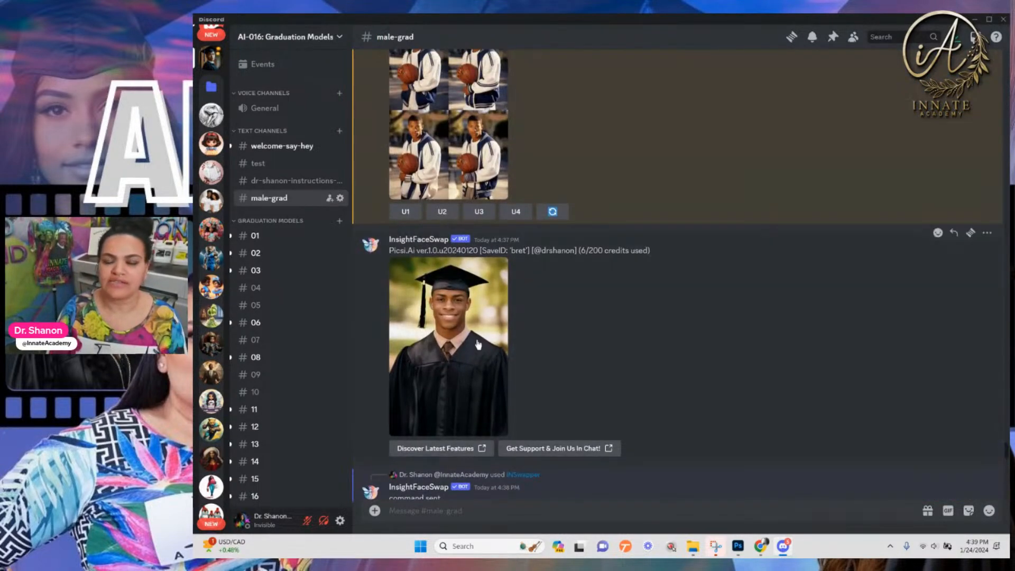
{"action": "scroll", "coordinate": [499, 343], "scroll_direction": "down", "scroll_amount": 10}
{"action": "scroll", "coordinate": [500, 343], "scroll_direction": "down", "scroll_amount": 10}
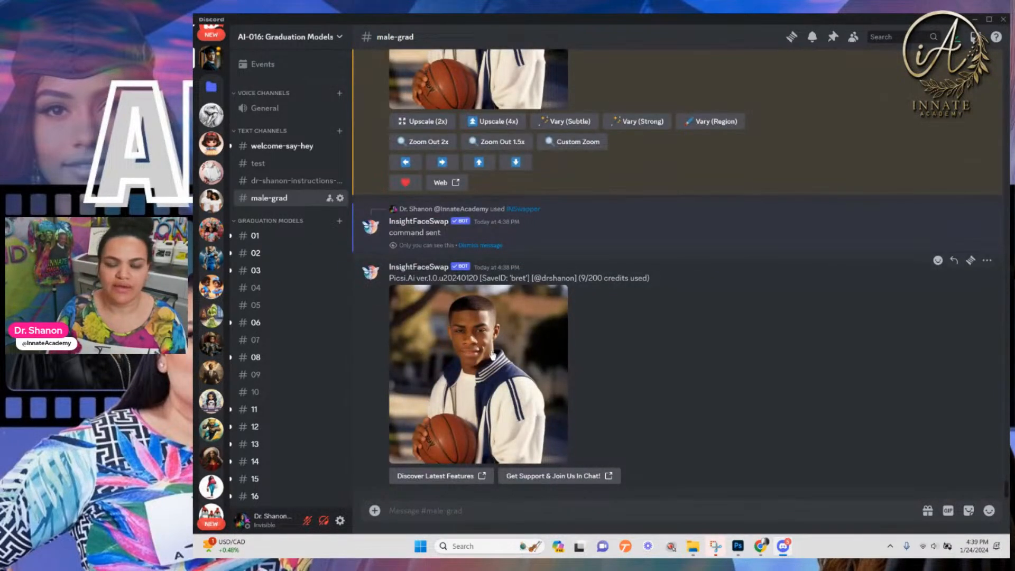
{"action": "left_click", "coordinate": [492, 352]}
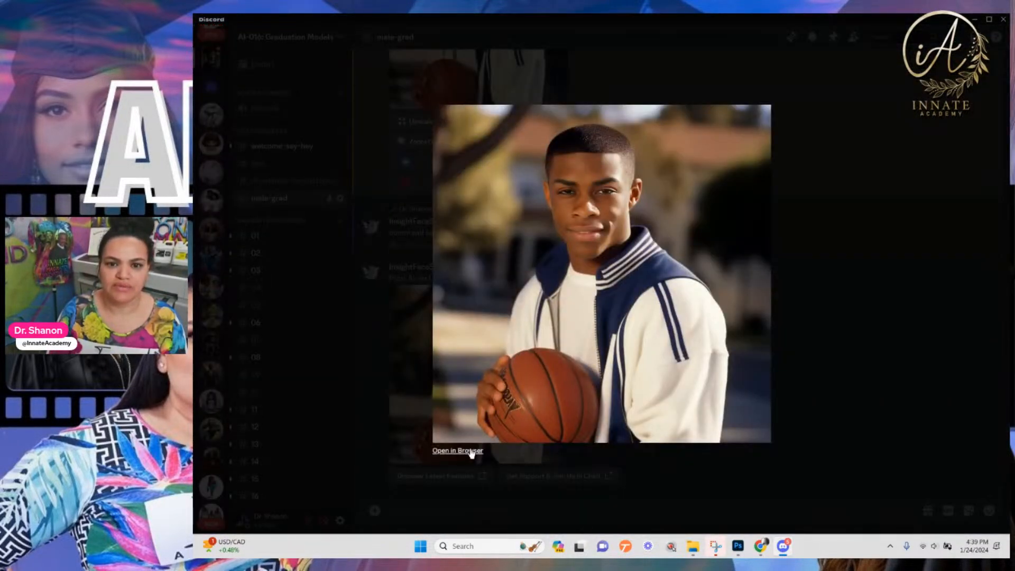
{"action": "left_click", "coordinate": [823, 326]}
{"action": "scroll", "coordinate": [527, 285], "scroll_direction": "up", "scroll_amount": 5}
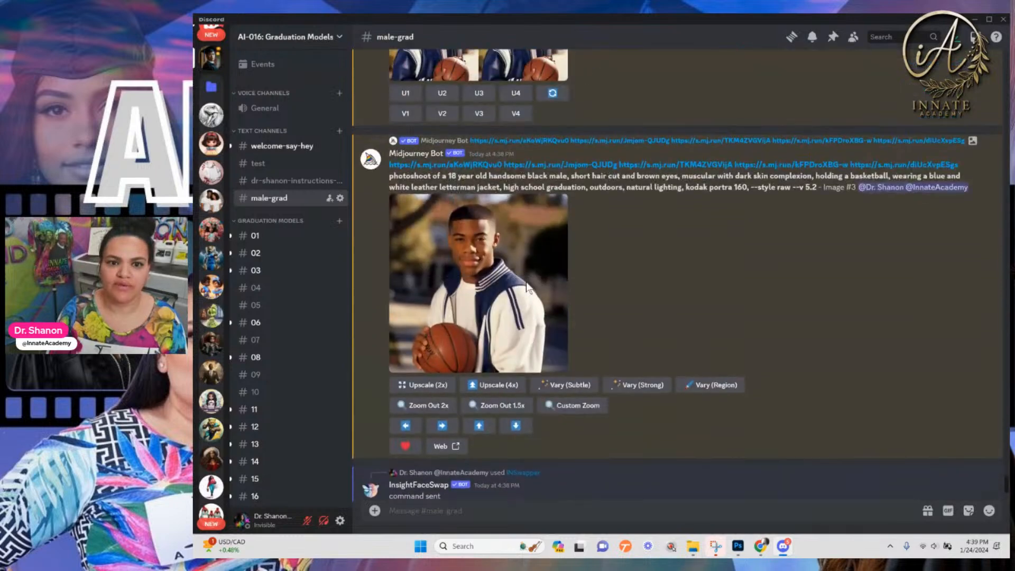
{"action": "left_click", "coordinate": [497, 349]}
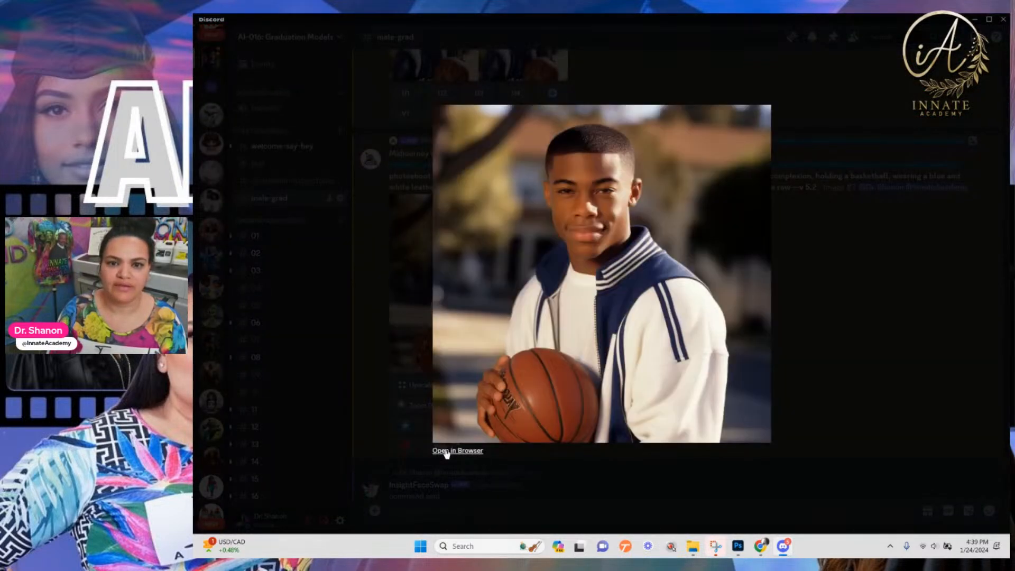
{"action": "left_click", "coordinate": [818, 306]}
Open the face-swapped portrait of the seated graduate in shirt and tie with the basketball in the browser
{"action": "scroll", "coordinate": [468, 340], "scroll_direction": "down", "scroll_amount": 5}
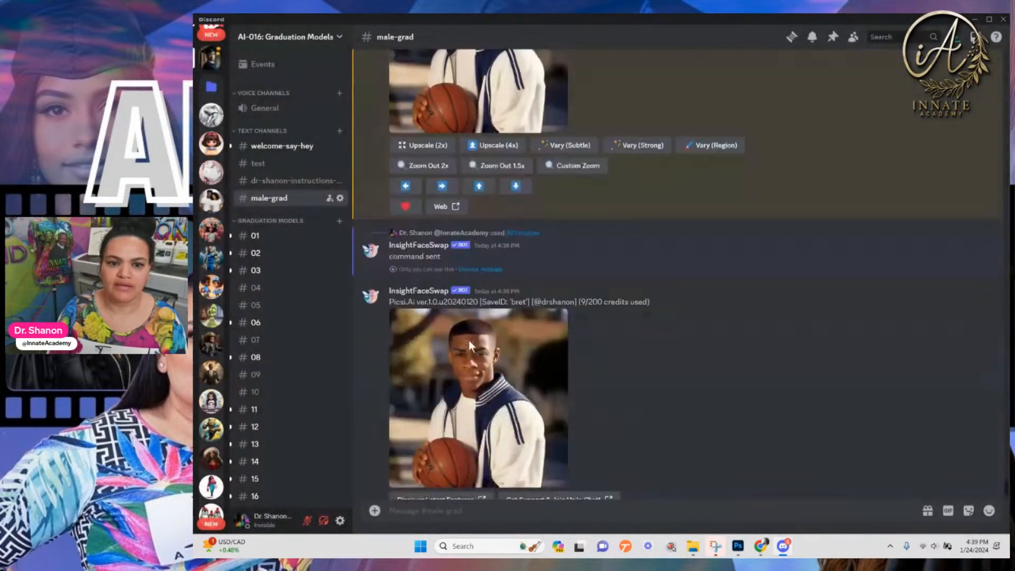
{"action": "scroll", "coordinate": [483, 347], "scroll_direction": "up", "scroll_amount": 3}
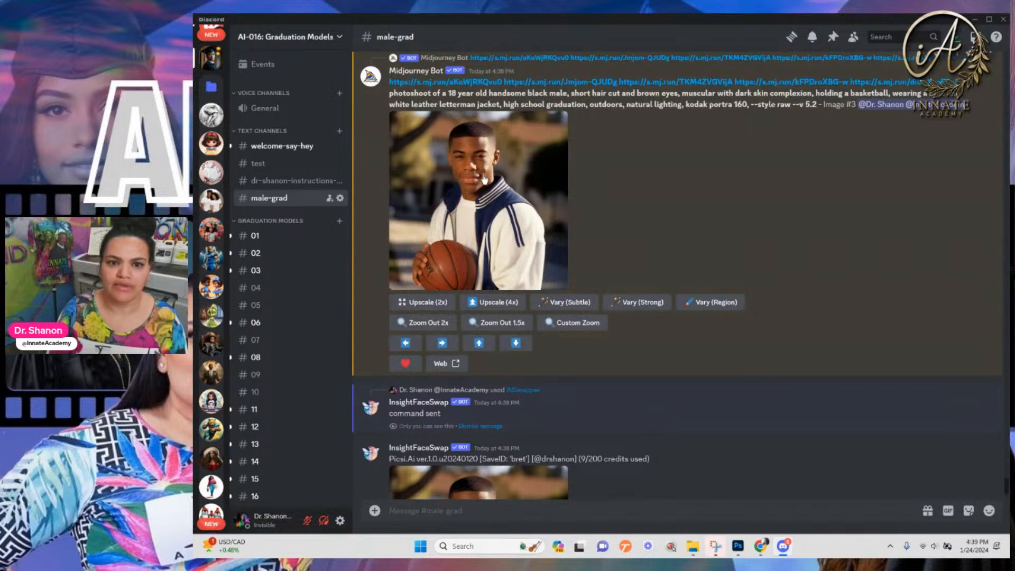
{"action": "scroll", "coordinate": [501, 251], "scroll_direction": "up", "scroll_amount": 5}
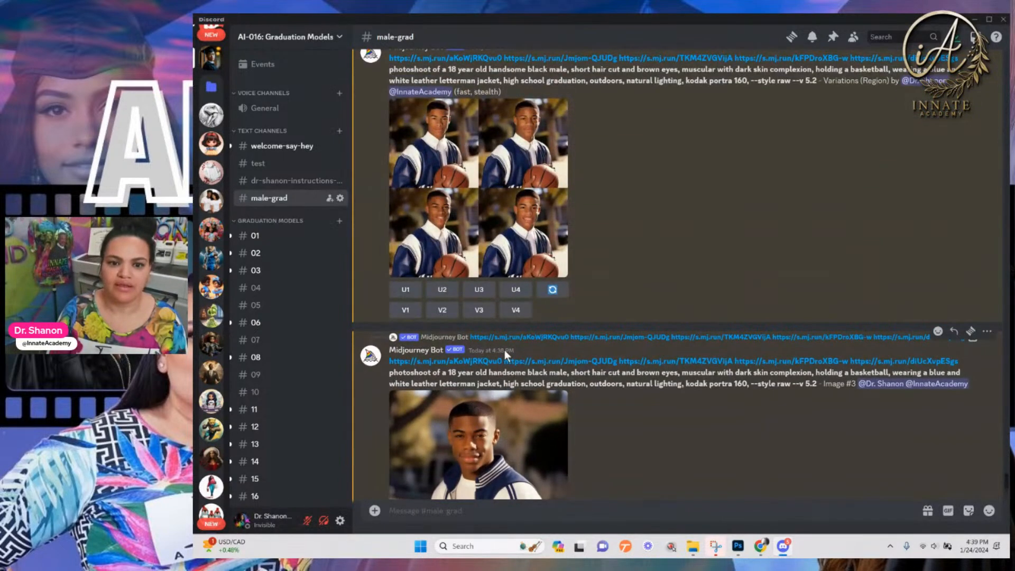
{"action": "scroll", "coordinate": [468, 284], "scroll_direction": "up", "scroll_amount": 10}
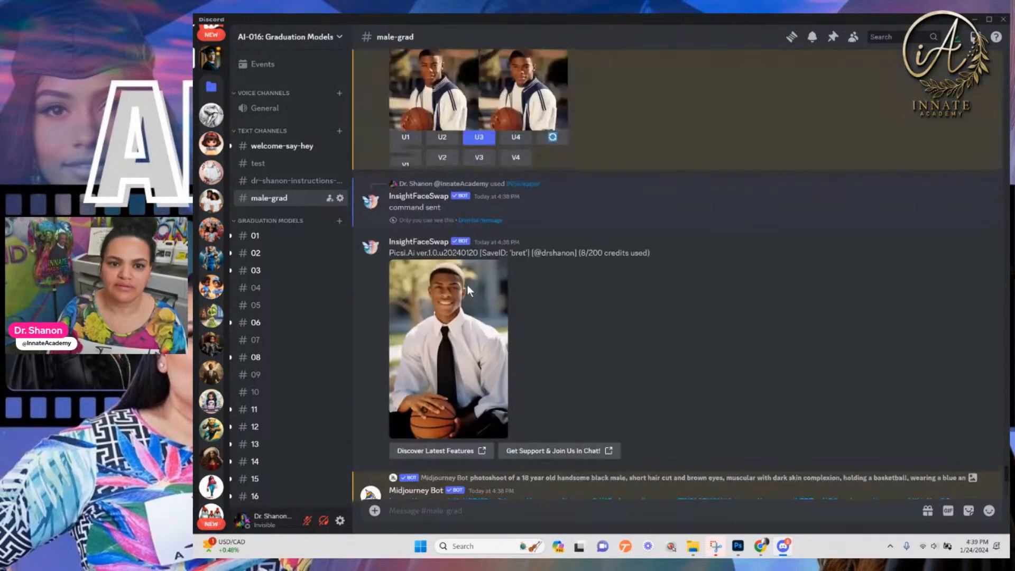
{"action": "left_click", "coordinate": [469, 317]}
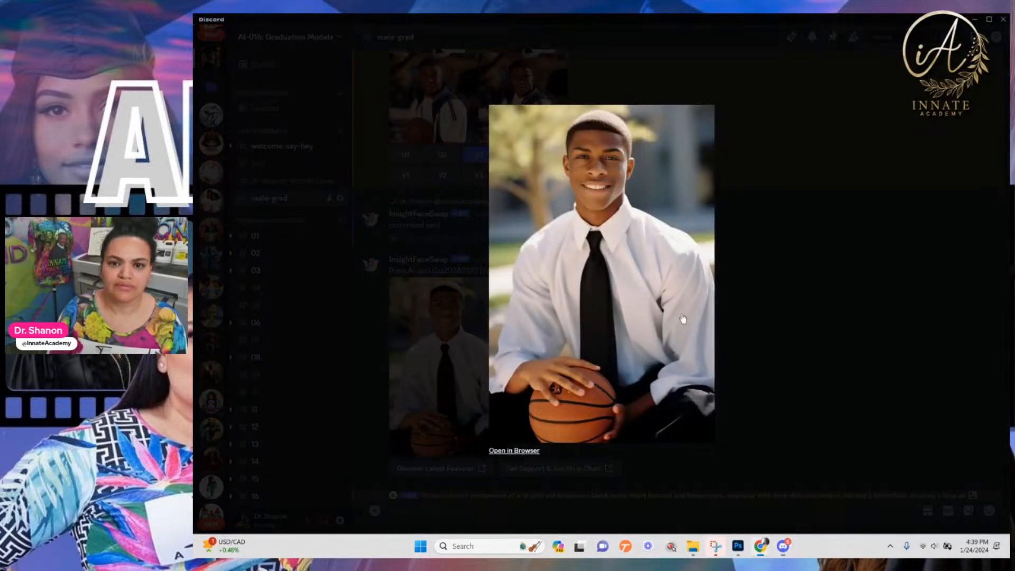
{"action": "left_click", "coordinate": [780, 306]}
Open the second face-swapped cap and gown portrait (7/200 credits used) in the browser
{"action": "scroll", "coordinate": [619, 298], "scroll_direction": "up", "scroll_amount": 10}
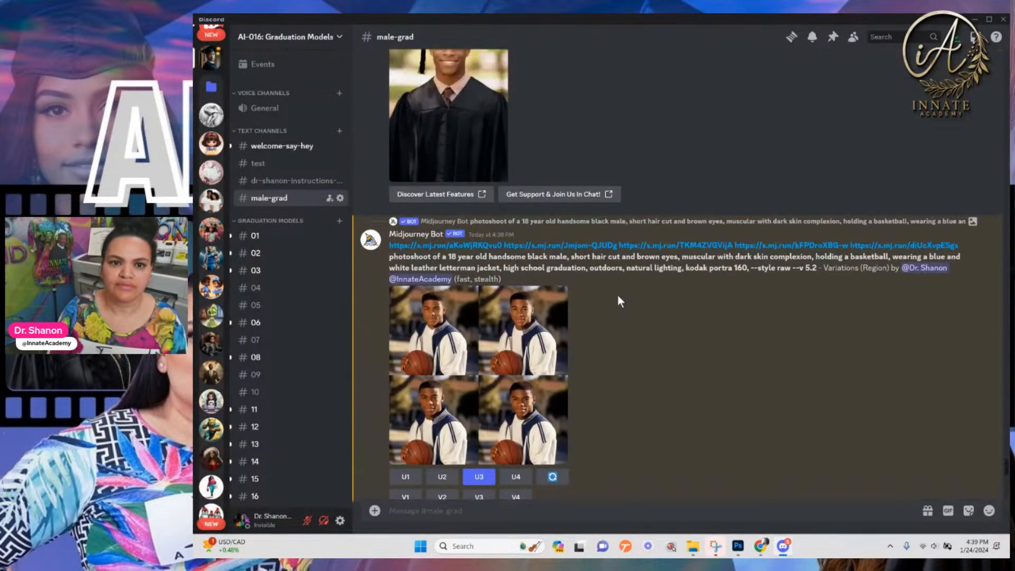
{"action": "scroll", "coordinate": [609, 296], "scroll_direction": "up", "scroll_amount": 3}
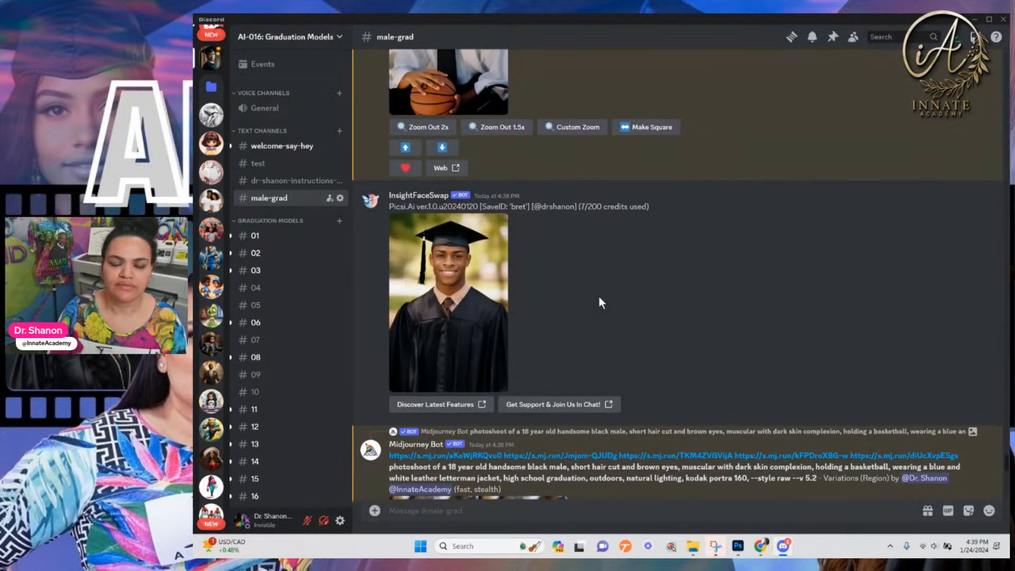
{"action": "scroll", "coordinate": [599, 297], "scroll_direction": "up", "scroll_amount": 7}
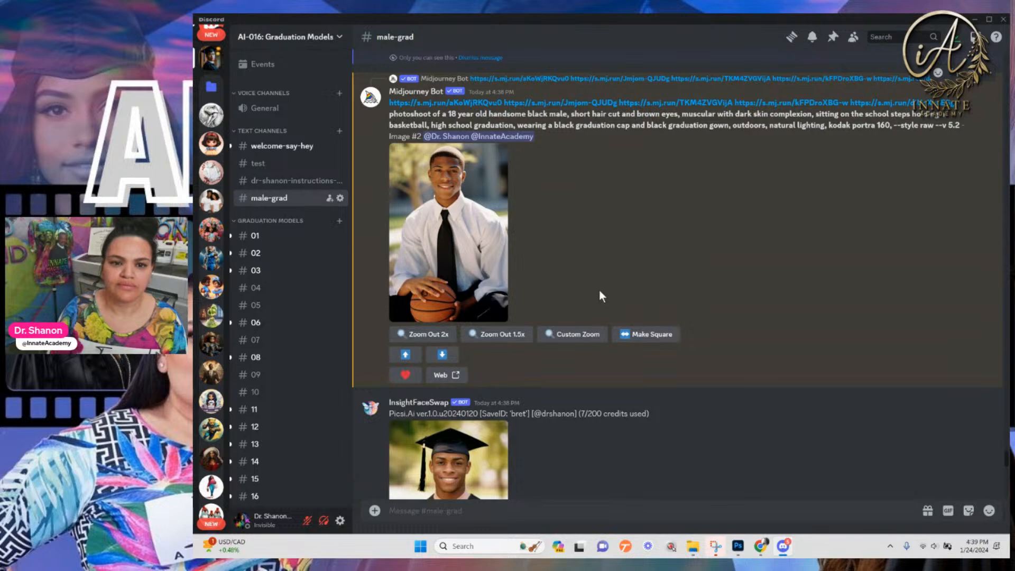
{"action": "left_click", "coordinate": [448, 459]}
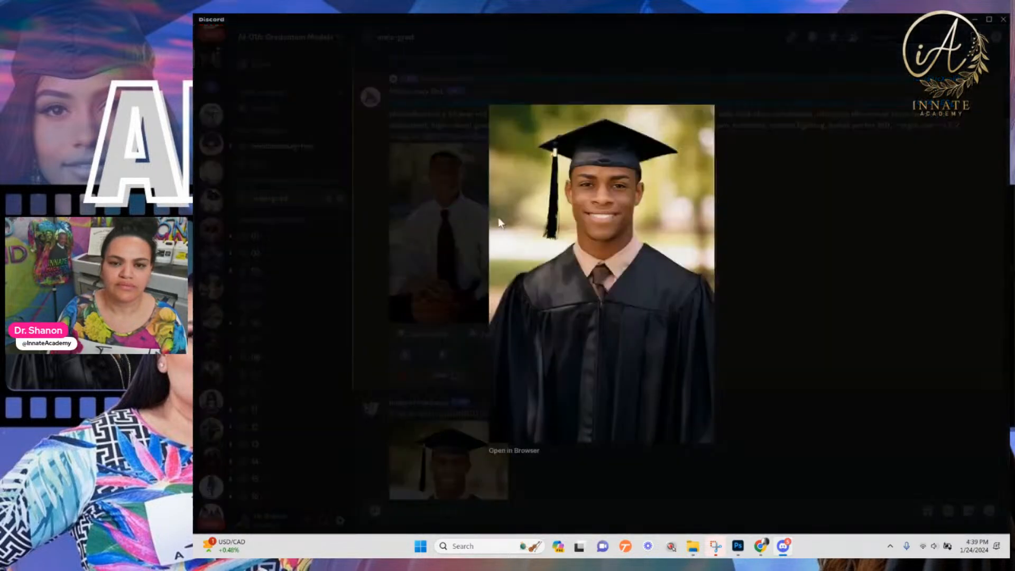
{"action": "right_click", "coordinate": [618, 254]}
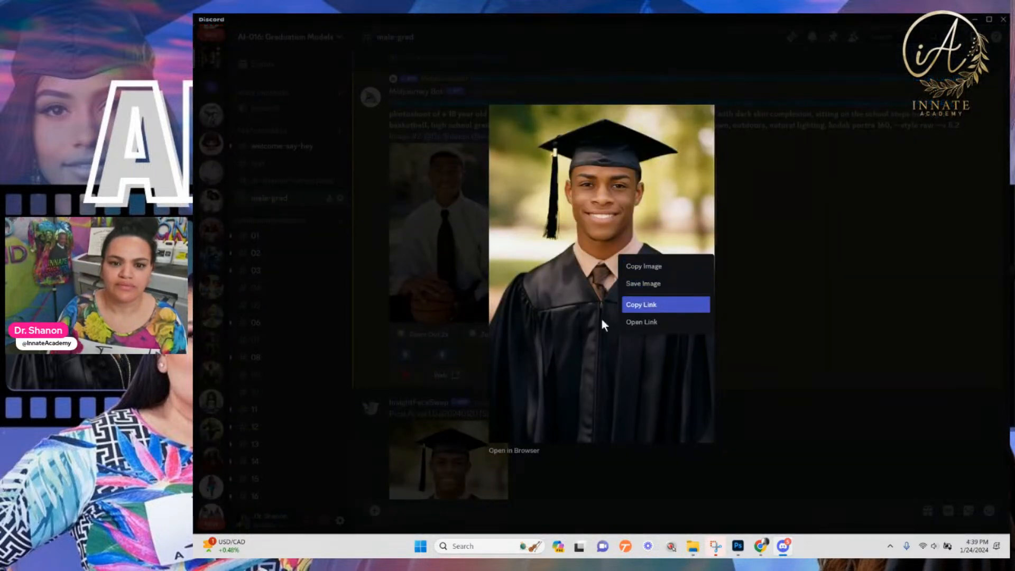
{"action": "left_click", "coordinate": [529, 450]}
{"action": "left_click", "coordinate": [797, 304]}
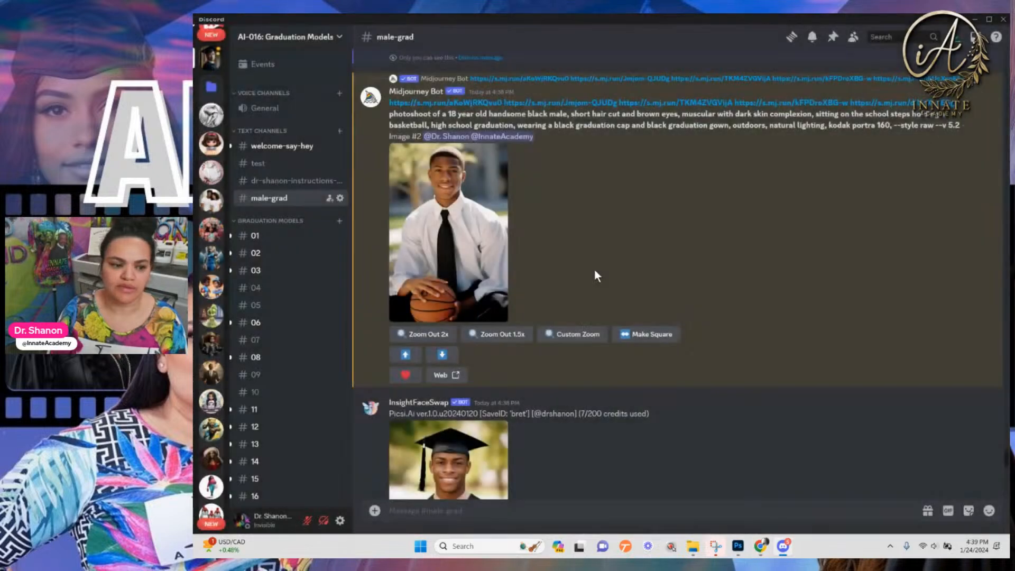
Open the earlier face-swapped cap and gown portrait (6/200 credits used) in the browser
{"action": "scroll", "coordinate": [472, 220], "scroll_direction": "up", "scroll_amount": 2}
{"action": "scroll", "coordinate": [471, 220], "scroll_direction": "up", "scroll_amount": 5}
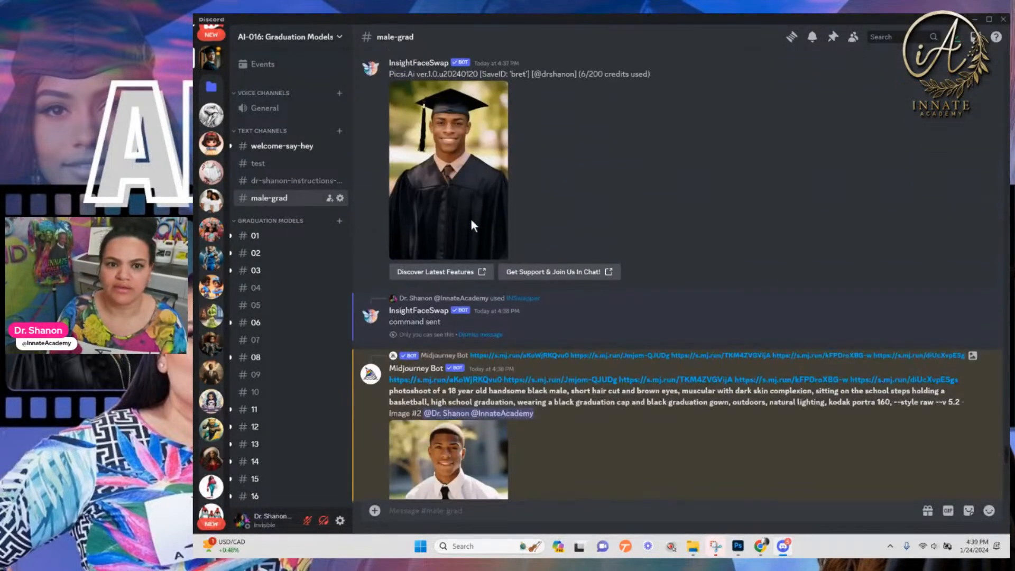
{"action": "scroll", "coordinate": [435, 272], "scroll_direction": "up", "scroll_amount": 1}
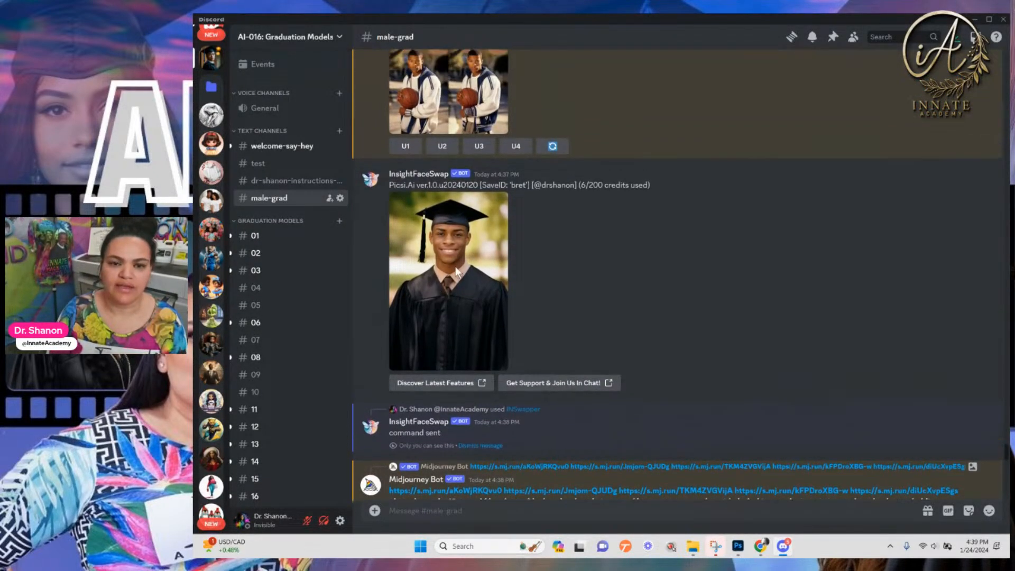
{"action": "left_click", "coordinate": [449, 264]}
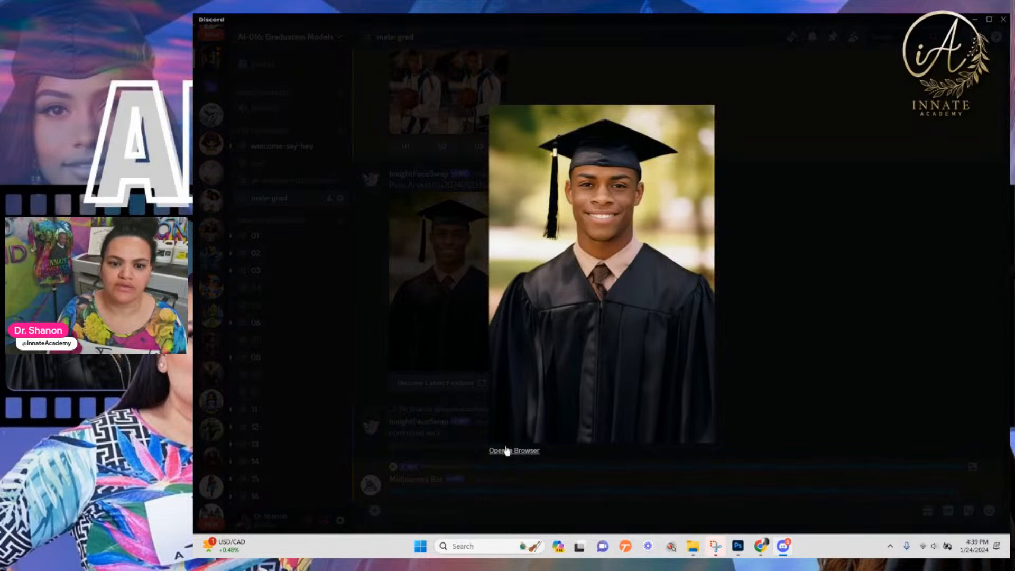
{"action": "left_click", "coordinate": [506, 455]}
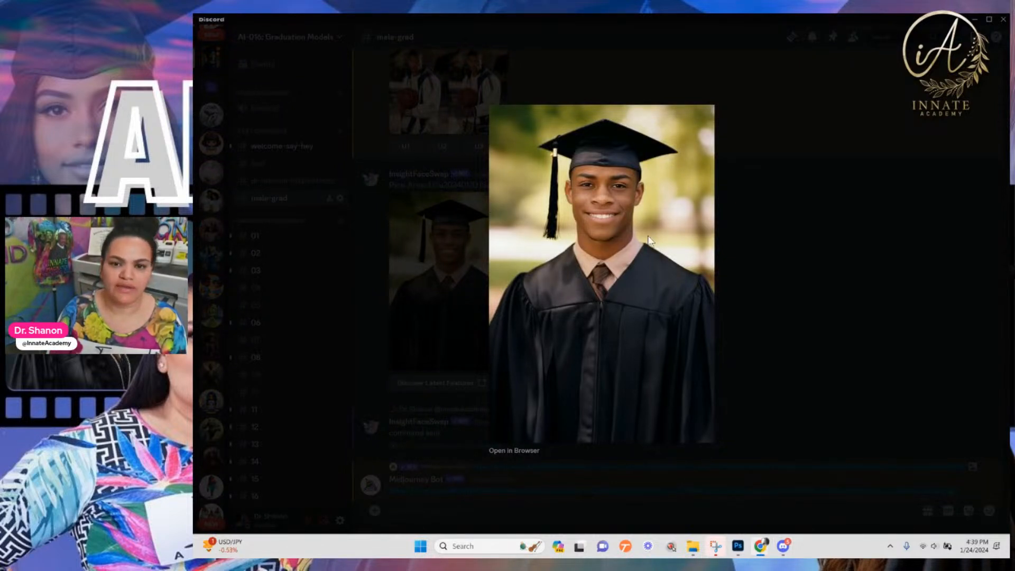
{"action": "left_click", "coordinate": [768, 295]}
Open the earlier face-swapped standing portrait in the white letterman jacket (5/200 credits used) in the browser
{"action": "scroll", "coordinate": [435, 283], "scroll_direction": "up", "scroll_amount": 1}
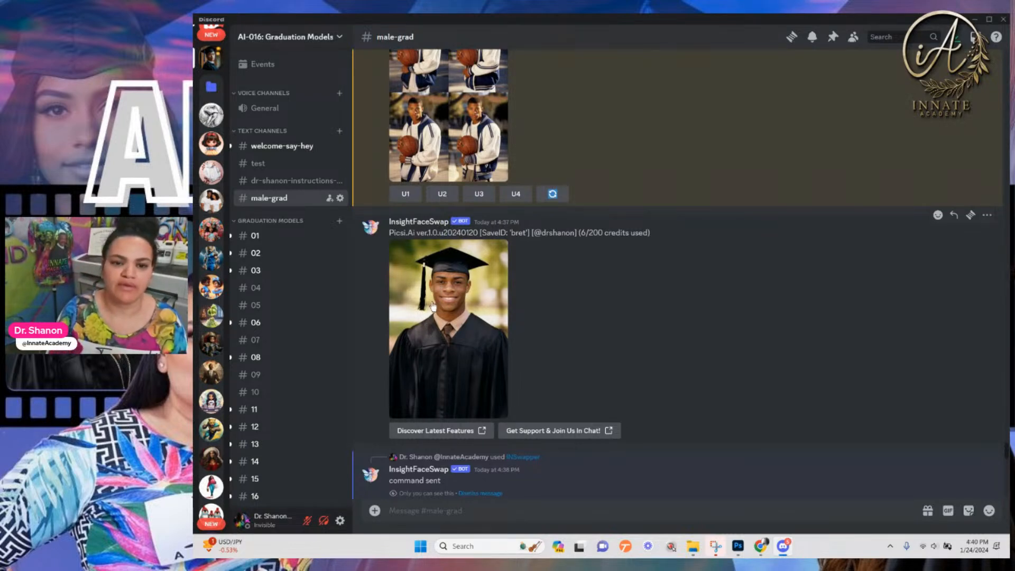
{"action": "scroll", "coordinate": [460, 293], "scroll_direction": "up", "scroll_amount": 10}
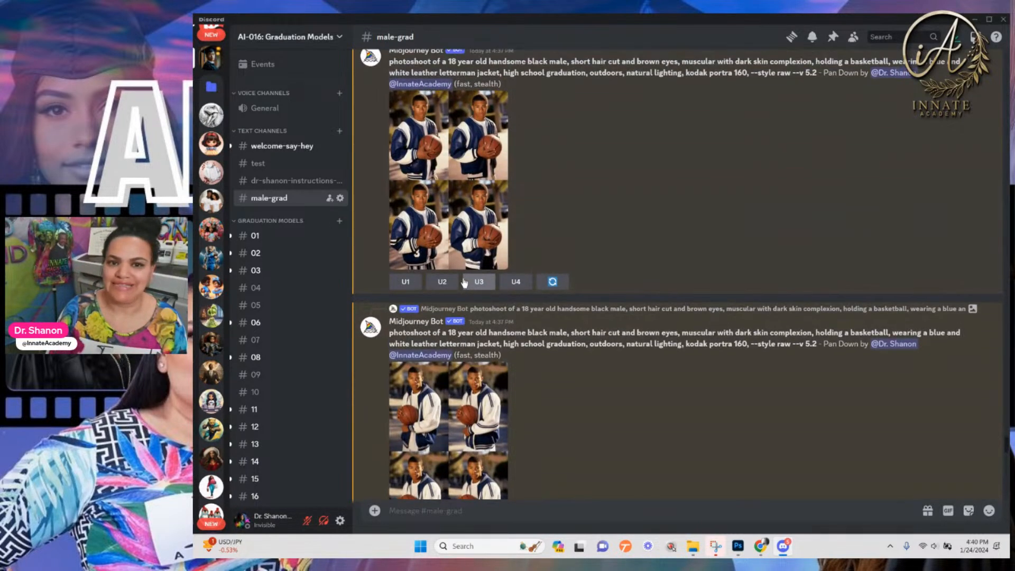
{"action": "scroll", "coordinate": [464, 284], "scroll_direction": "up", "scroll_amount": 7}
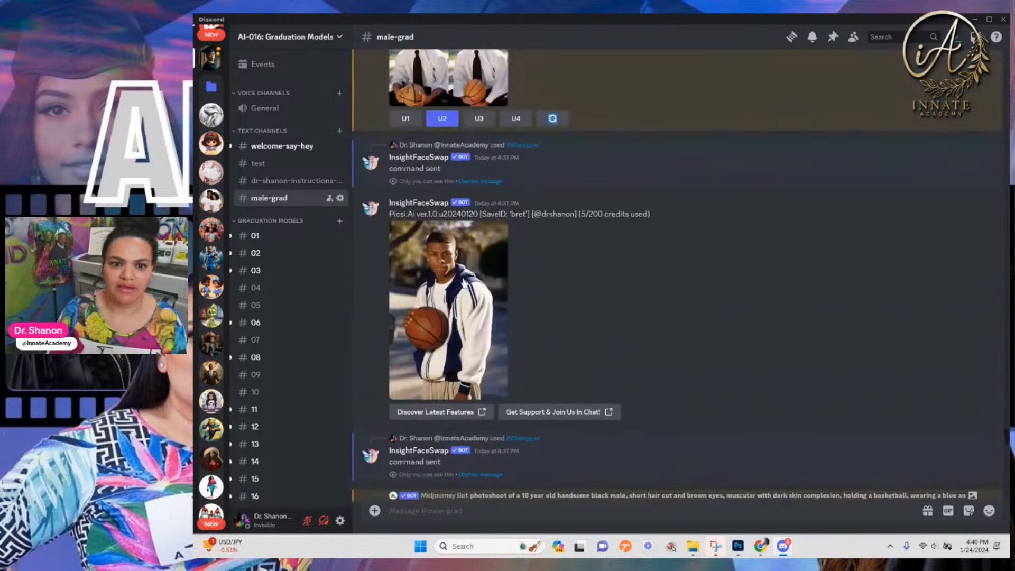
{"action": "scroll", "coordinate": [463, 278], "scroll_direction": "up", "scroll_amount": 4}
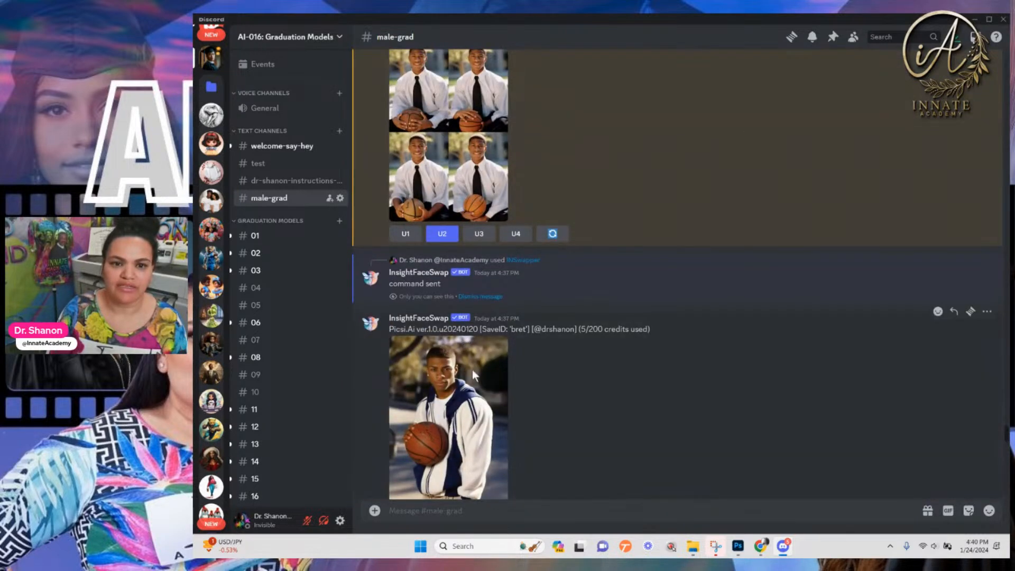
{"action": "left_click", "coordinate": [472, 370]}
{"action": "right_click", "coordinate": [604, 254]}
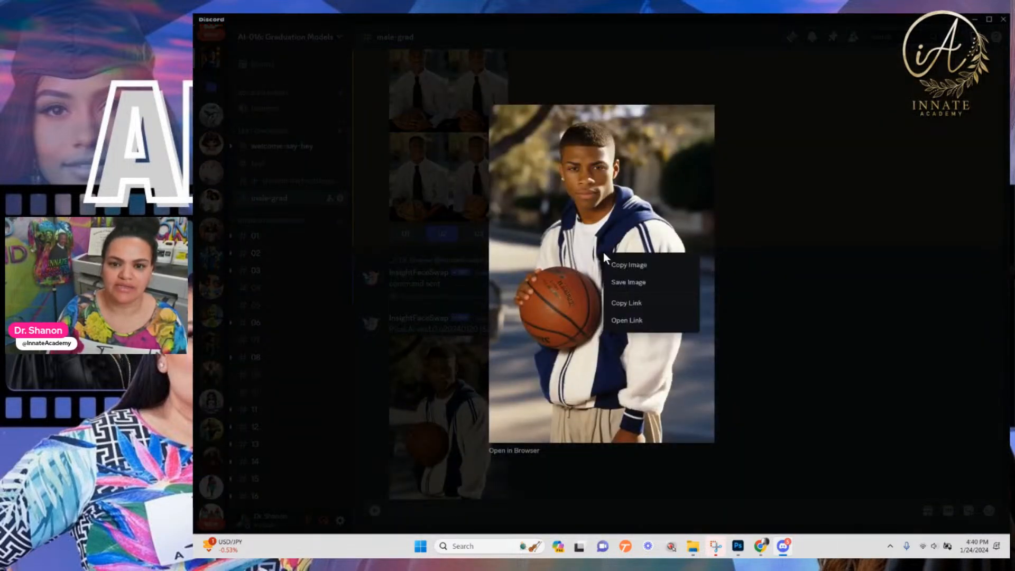
{"action": "left_click", "coordinate": [529, 451]}
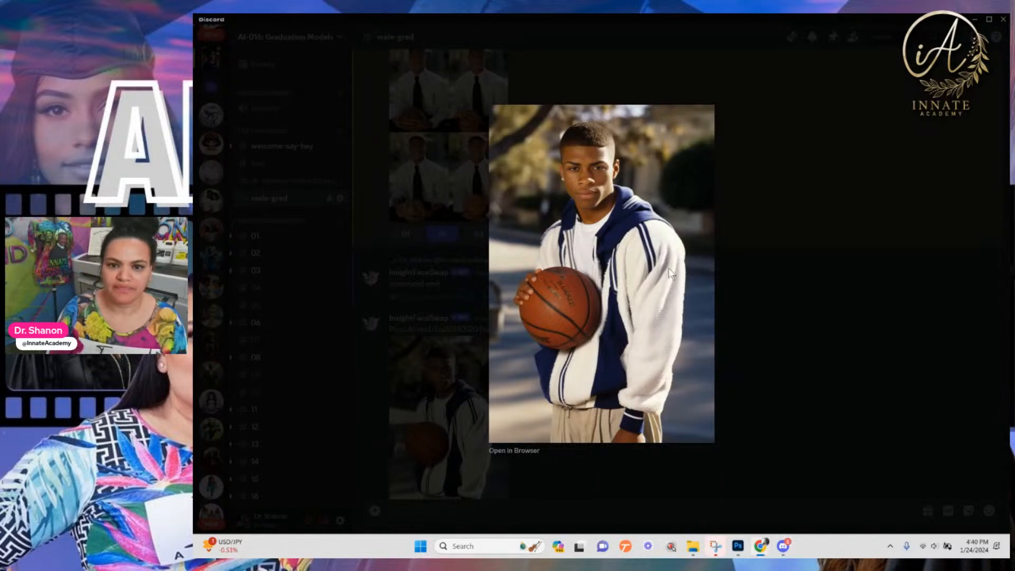
{"action": "key", "text": "Escape"}
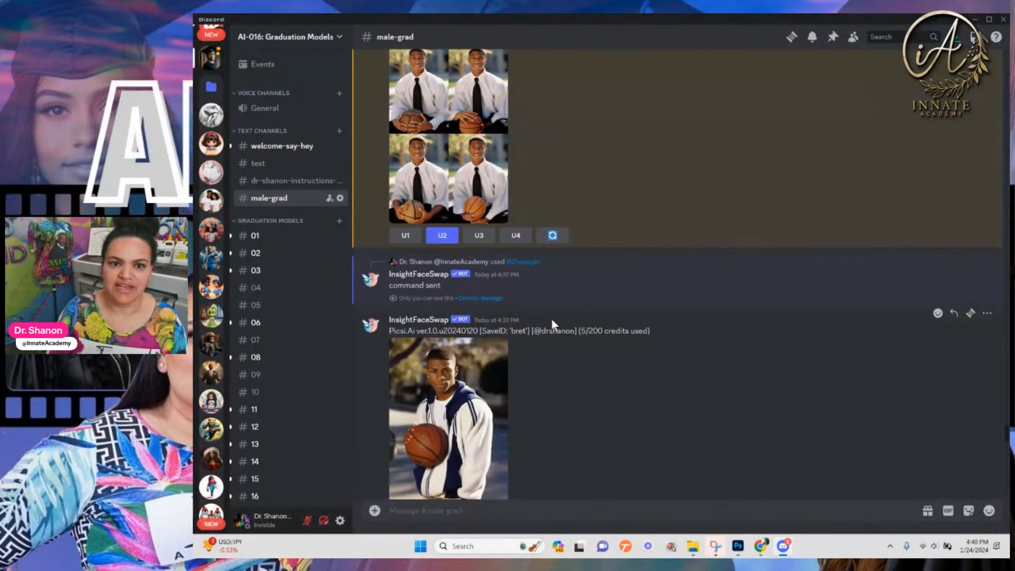
Look back through the male-grad channel for earlier portraits, from the cap and gown images to the face-swapped seated graduates with basketballs
{"action": "scroll", "coordinate": [551, 319], "scroll_direction": "up", "scroll_amount": 10}
{"action": "scroll", "coordinate": [551, 320], "scroll_direction": "up", "scroll_amount": 1}
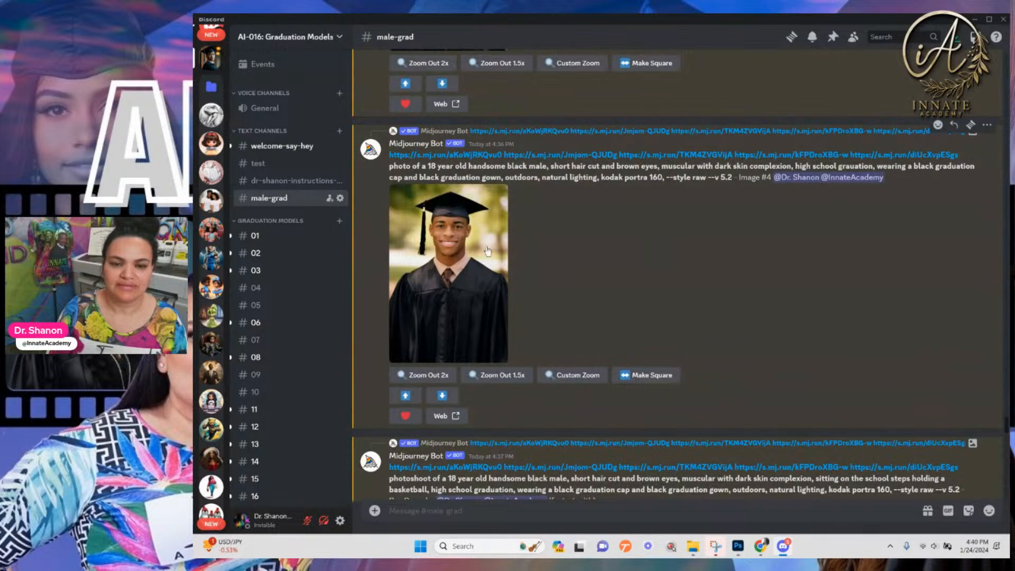
{"action": "scroll", "coordinate": [461, 271], "scroll_direction": "down", "scroll_amount": 5}
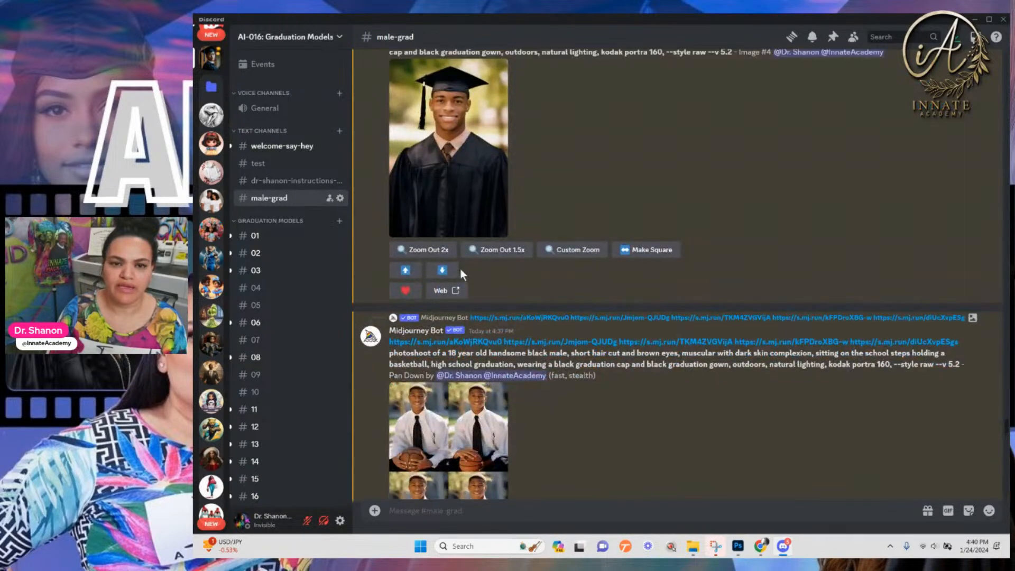
{"action": "scroll", "coordinate": [461, 269], "scroll_direction": "up", "scroll_amount": 5}
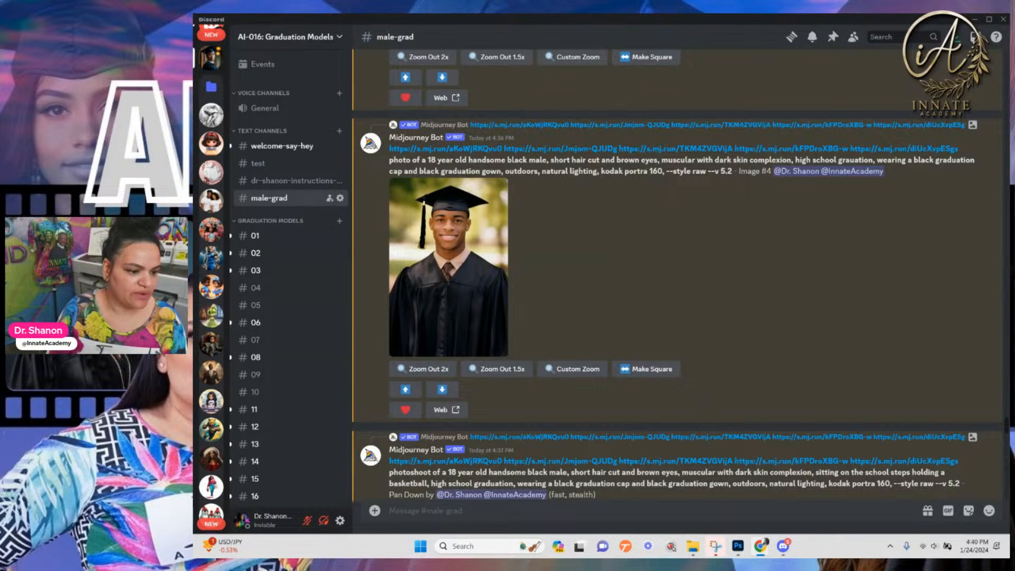
{"action": "scroll", "coordinate": [509, 265], "scroll_direction": "up", "scroll_amount": 10}
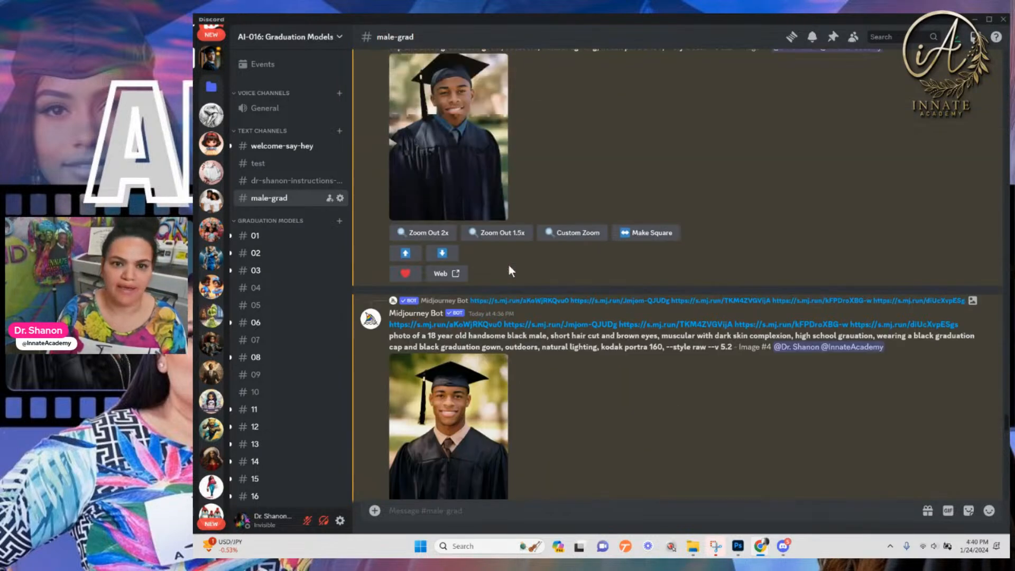
{"action": "scroll", "coordinate": [509, 265], "scroll_direction": "up", "scroll_amount": 5}
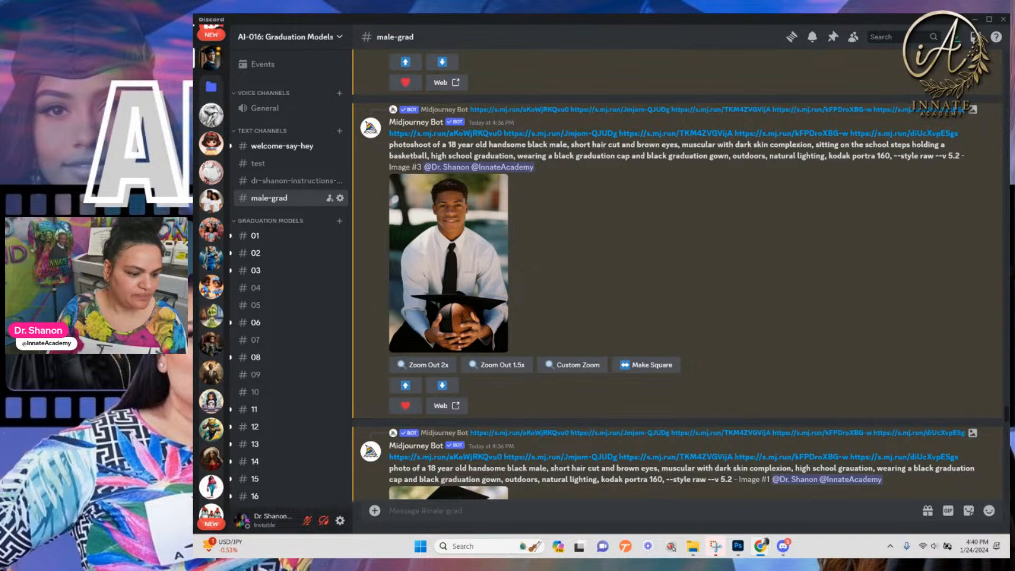
{"action": "scroll", "coordinate": [522, 312], "scroll_direction": "up", "scroll_amount": 10}
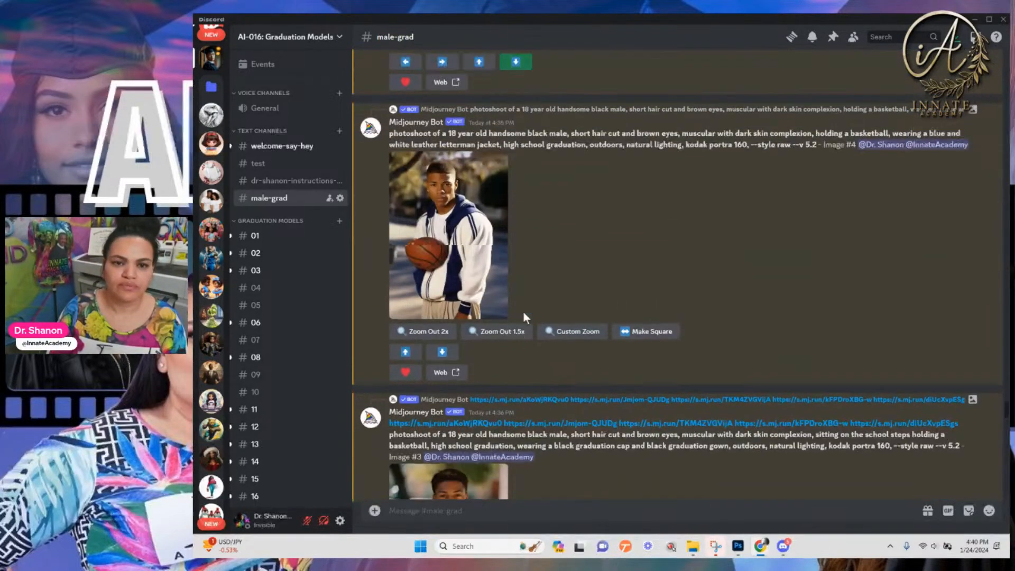
{"action": "scroll", "coordinate": [525, 316], "scroll_direction": "up", "scroll_amount": 10}
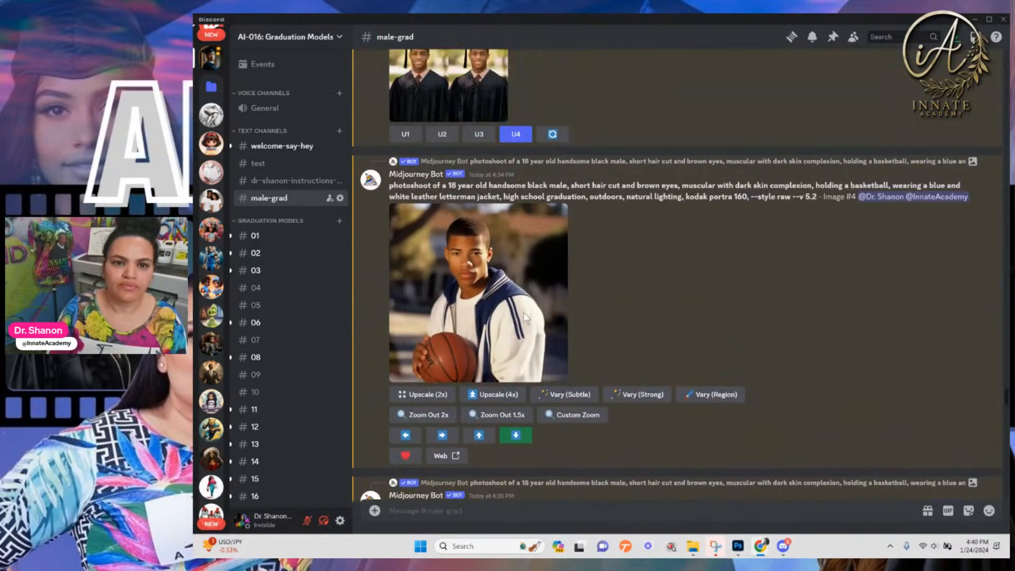
{"action": "scroll", "coordinate": [525, 316], "scroll_direction": "down", "scroll_amount": 10}
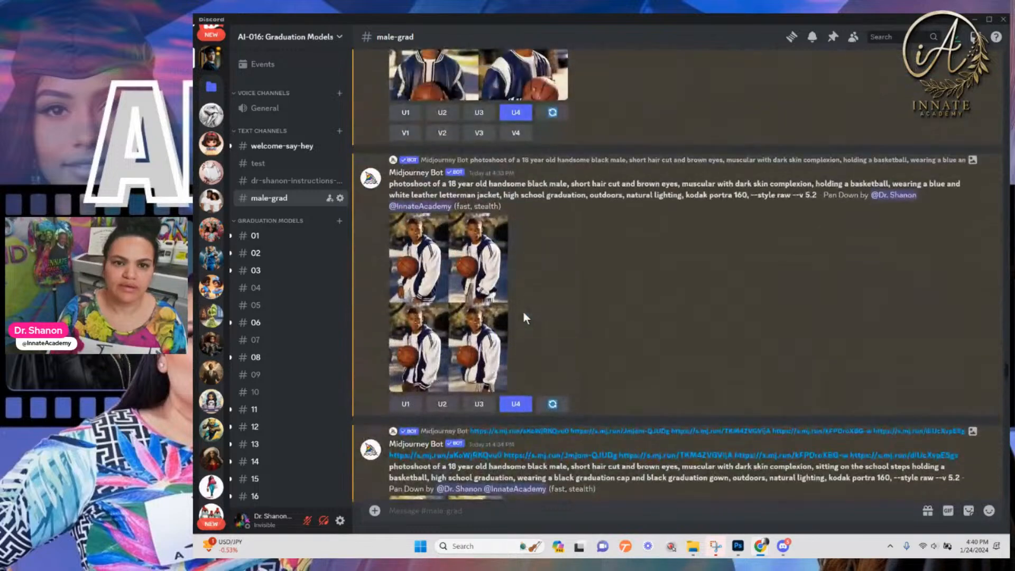
{"action": "scroll", "coordinate": [525, 317], "scroll_direction": "up", "scroll_amount": 15}
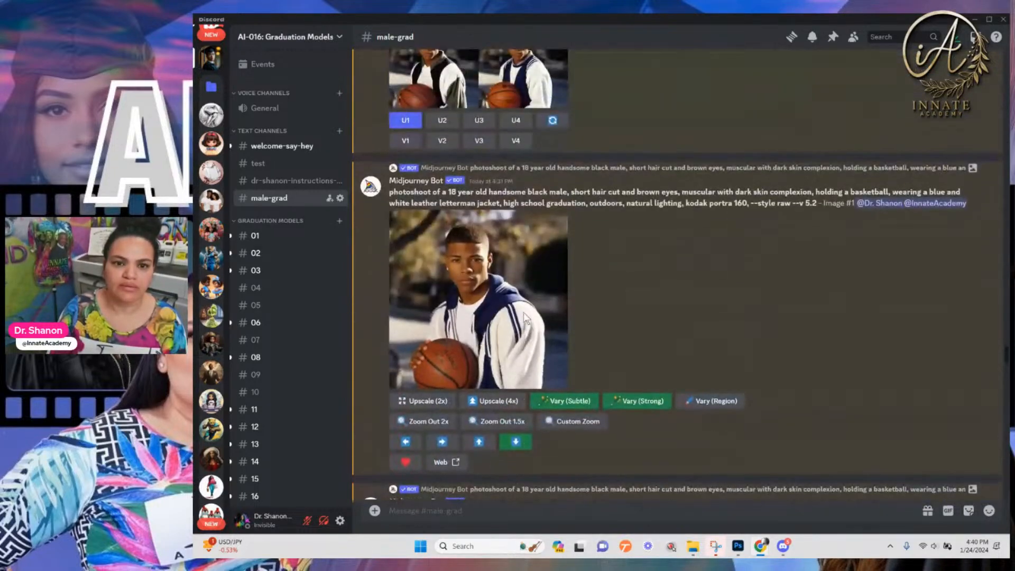
{"action": "scroll", "coordinate": [524, 315], "scroll_direction": "down", "scroll_amount": 15}
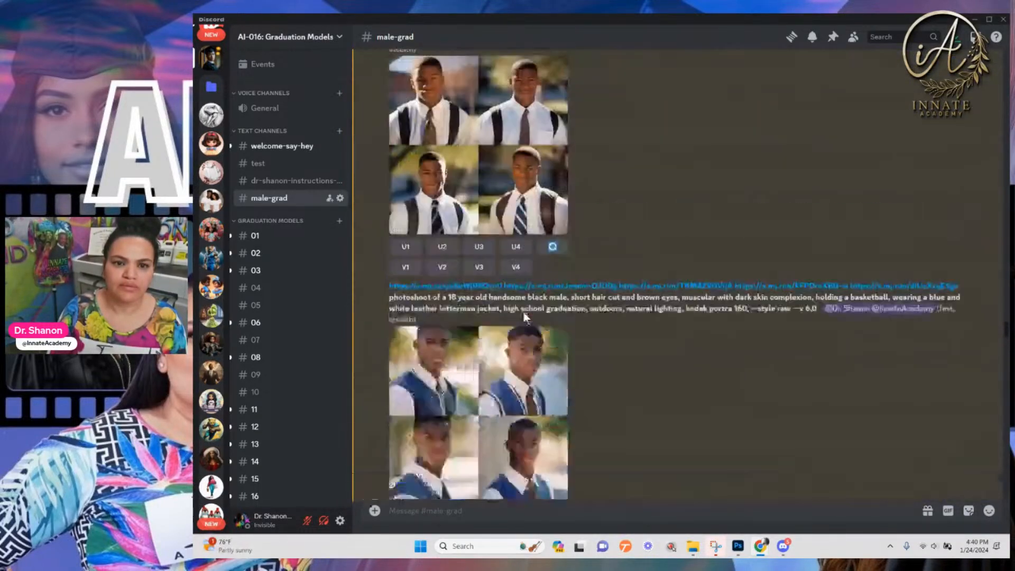
{"action": "scroll", "coordinate": [525, 318], "scroll_direction": "up", "scroll_amount": 14}
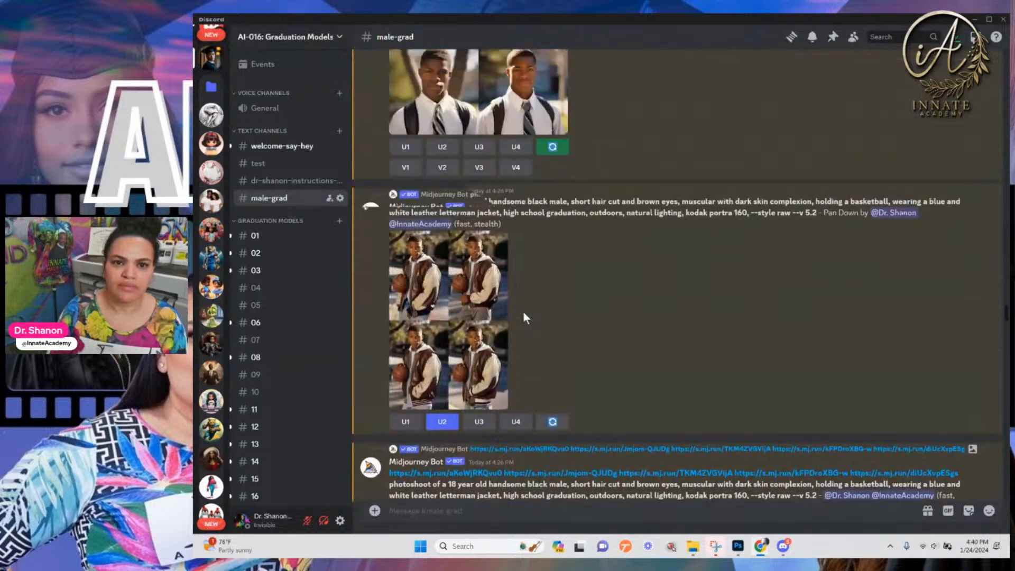
{"action": "scroll", "coordinate": [524, 316], "scroll_direction": "up", "scroll_amount": 15}
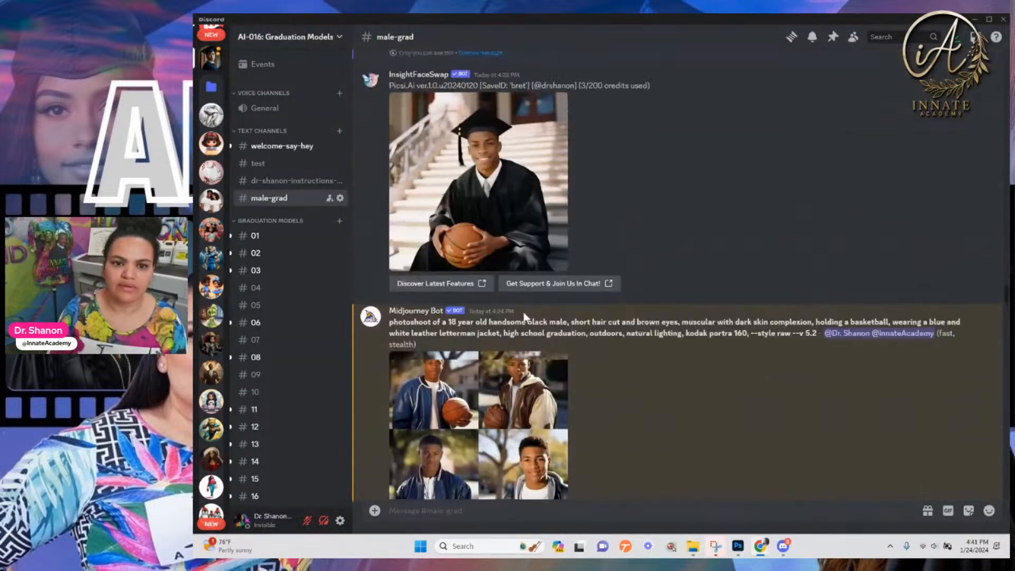
{"action": "scroll", "coordinate": [524, 315], "scroll_direction": "up", "scroll_amount": 3}
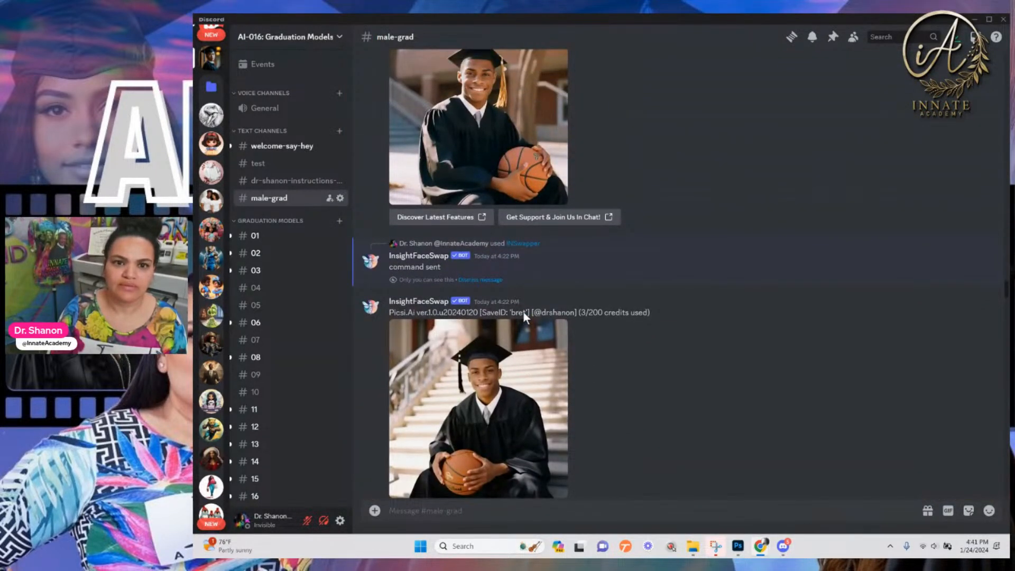
{"action": "scroll", "coordinate": [524, 317], "scroll_direction": "up", "scroll_amount": 1}
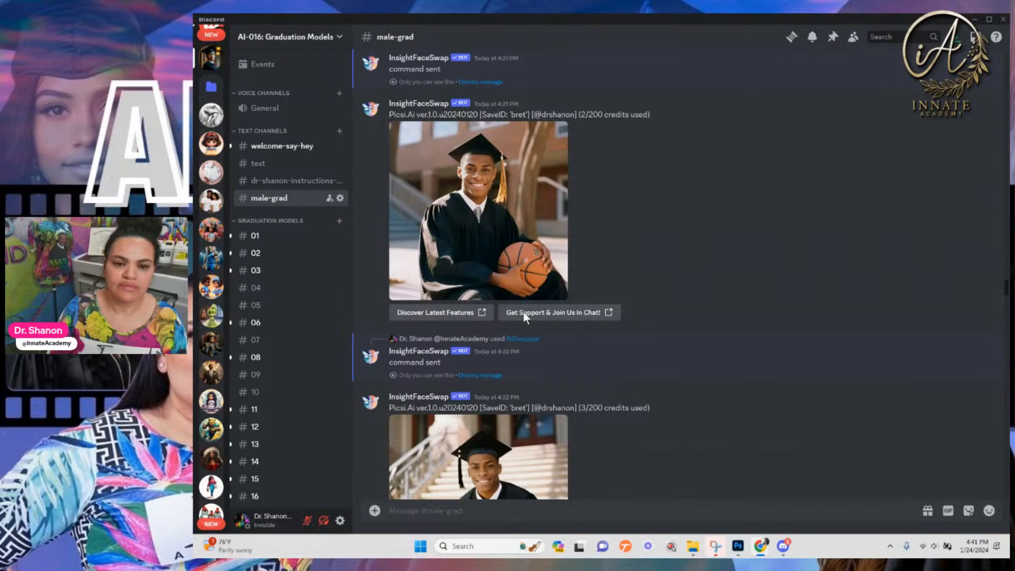
Open the face-swapped portrait of the graduate seated on the stairs with a basketball (3/200 credits used) in the browser
{"action": "scroll", "coordinate": [525, 324], "scroll_direction": "down", "scroll_amount": 2}
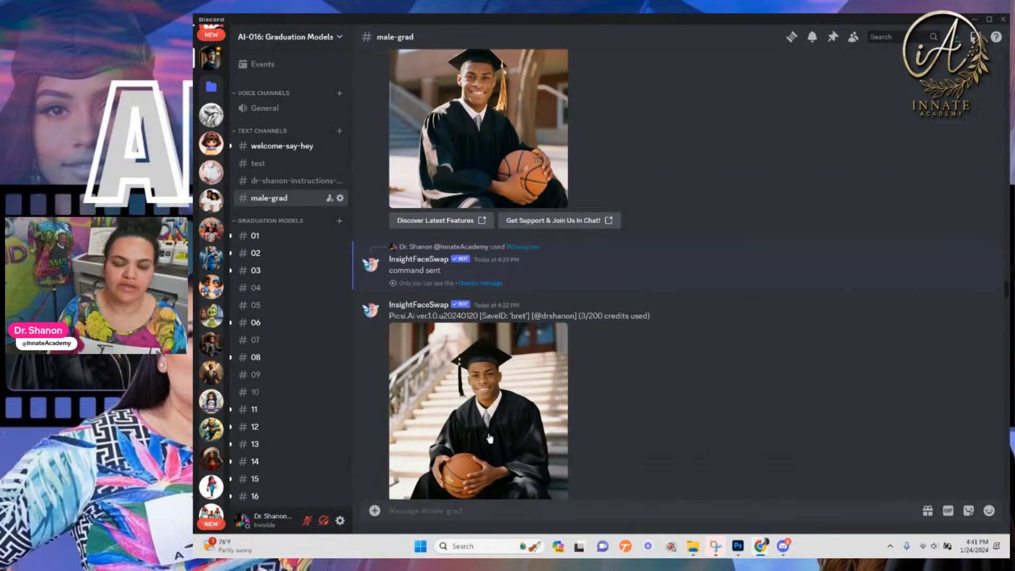
{"action": "scroll", "coordinate": [490, 438], "scroll_direction": "down", "scroll_amount": 3}
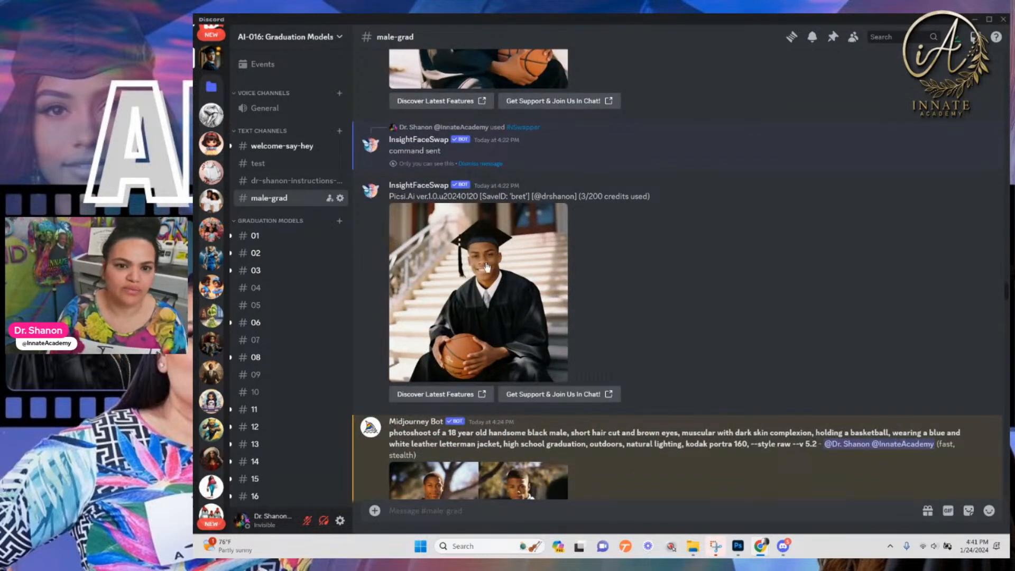
{"action": "scroll", "coordinate": [484, 318], "scroll_direction": "up", "scroll_amount": 2}
{"action": "left_click", "coordinate": [492, 367]}
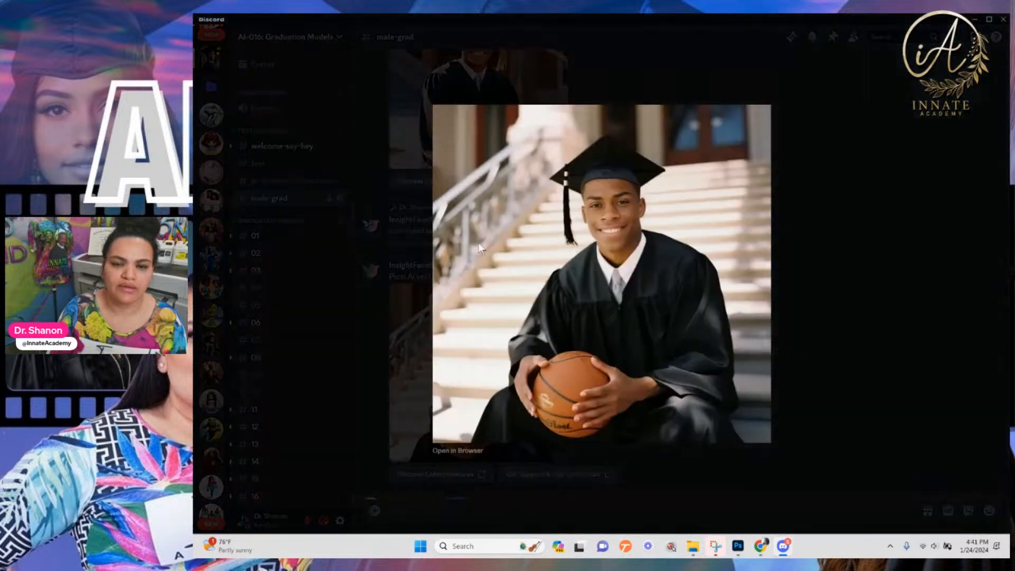
{"action": "right_click", "coordinate": [603, 301]}
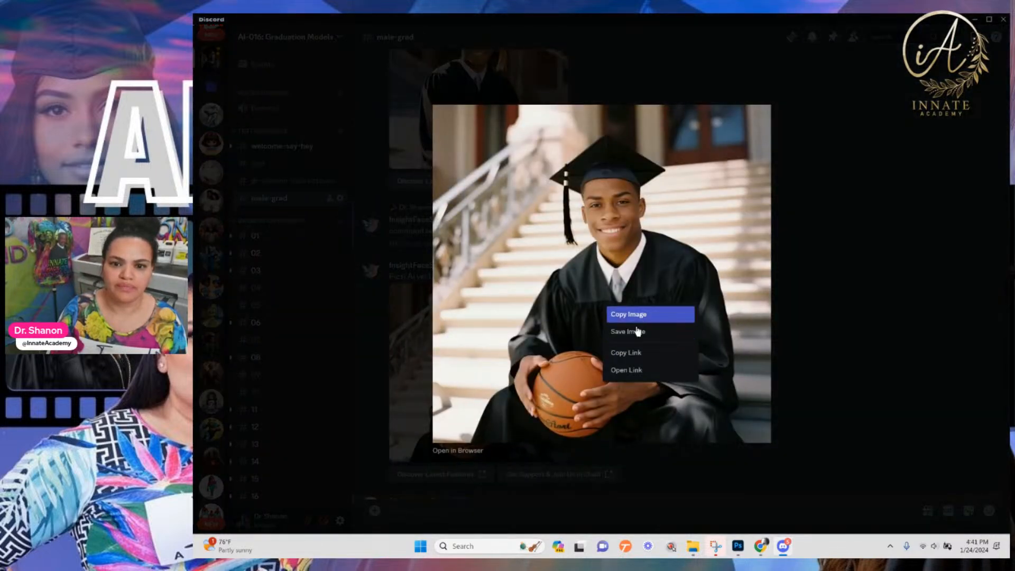
{"action": "left_click", "coordinate": [460, 453]}
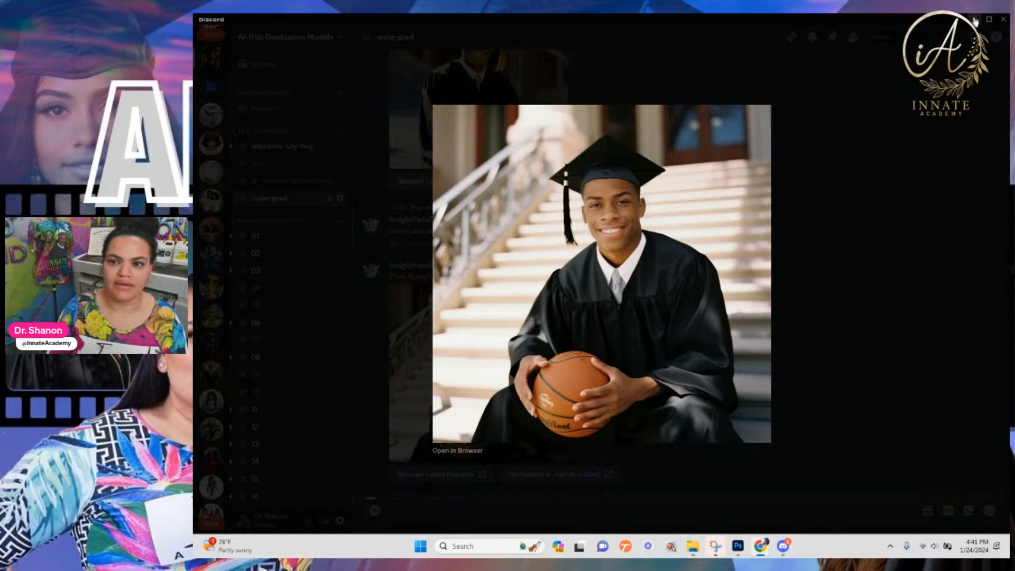
{"action": "left_click", "coordinate": [396, 247]}
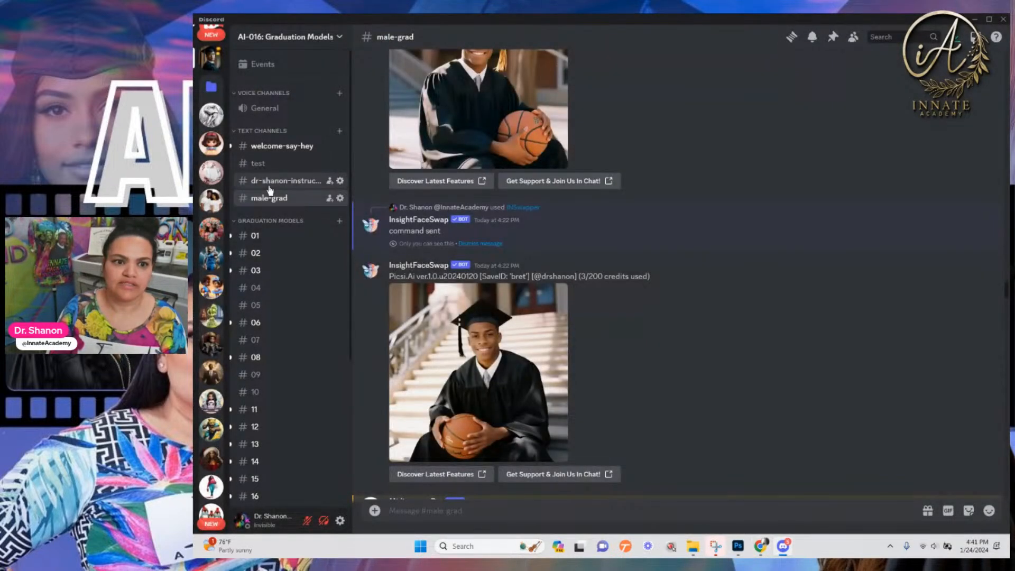
Switch to the instructions-no-prompting-here channel and review its earlier female graduation portraits, including the letterman jacket, cap and gown and face-swapped images
{"action": "left_click", "coordinate": [287, 183]}
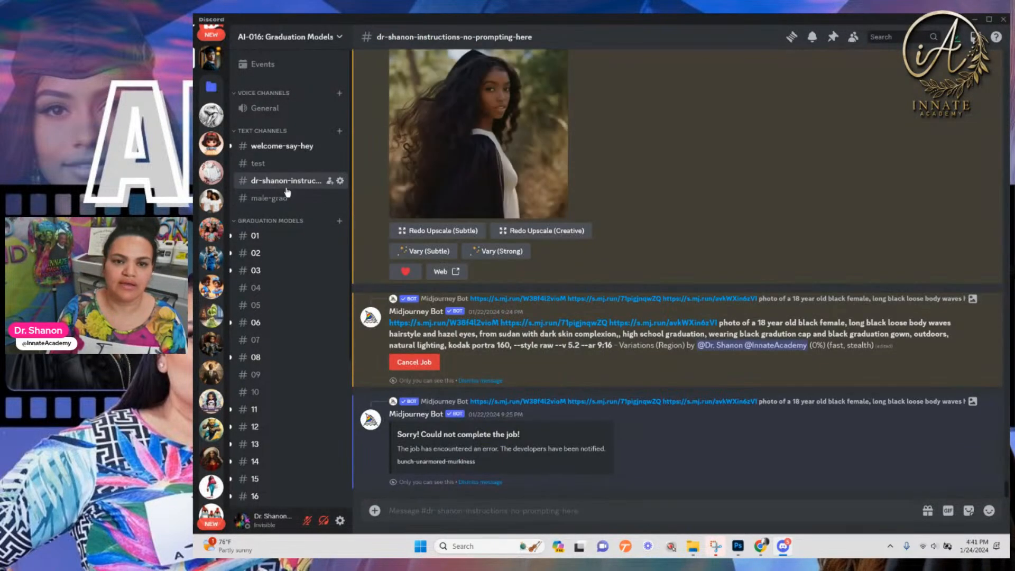
{"action": "scroll", "coordinate": [566, 415], "scroll_direction": "up", "scroll_amount": 10}
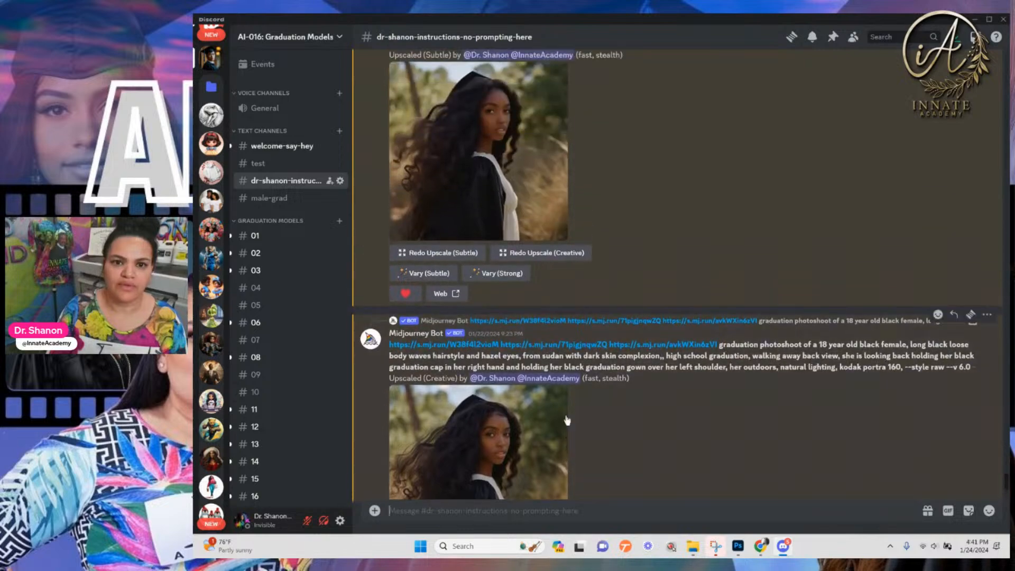
{"action": "scroll", "coordinate": [477, 316], "scroll_direction": "up", "scroll_amount": 10}
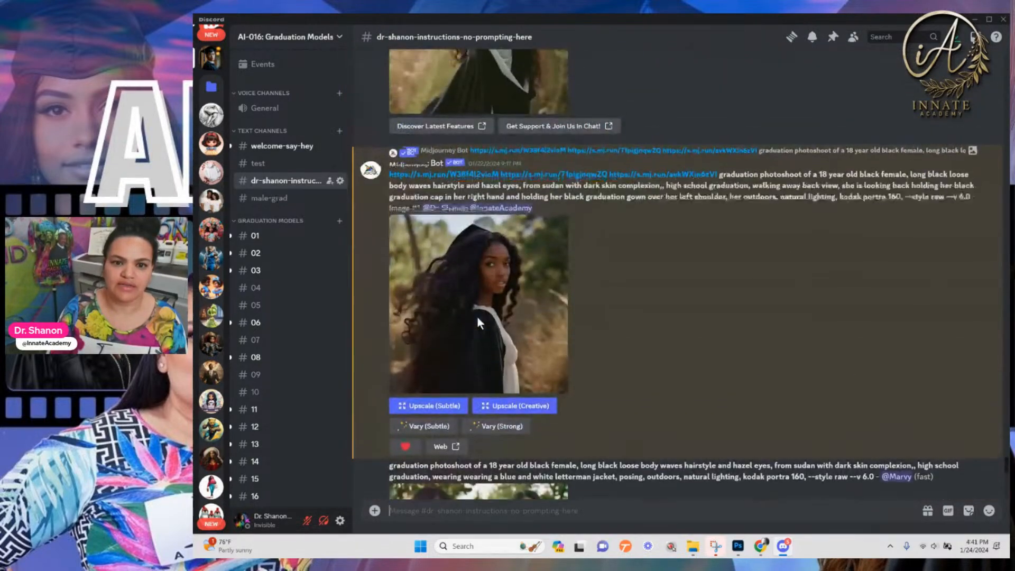
{"action": "scroll", "coordinate": [477, 319], "scroll_direction": "up", "scroll_amount": 10}
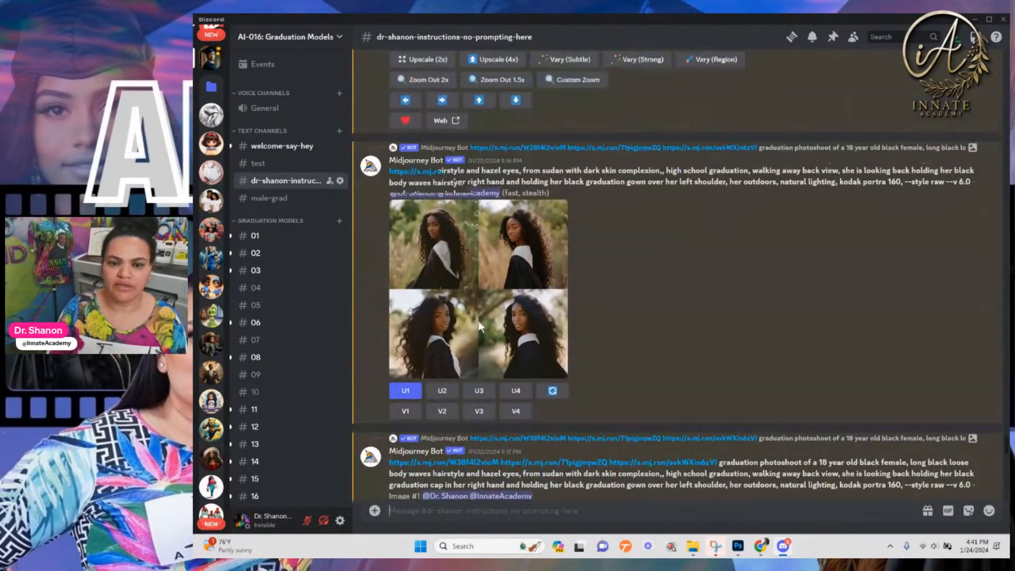
{"action": "scroll", "coordinate": [480, 325], "scroll_direction": "up", "scroll_amount": 10}
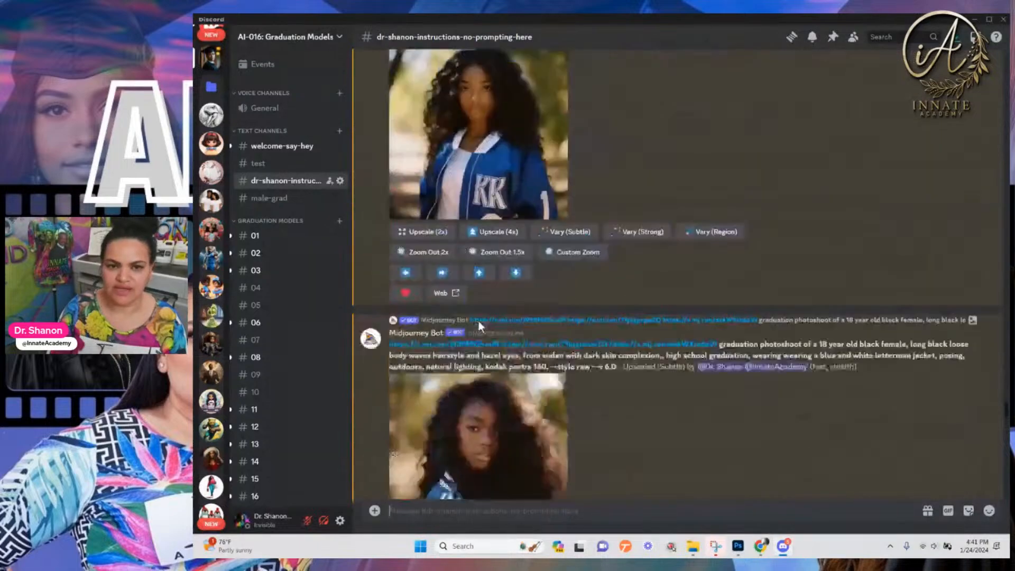
{"action": "scroll", "coordinate": [479, 328], "scroll_direction": "up", "scroll_amount": 10}
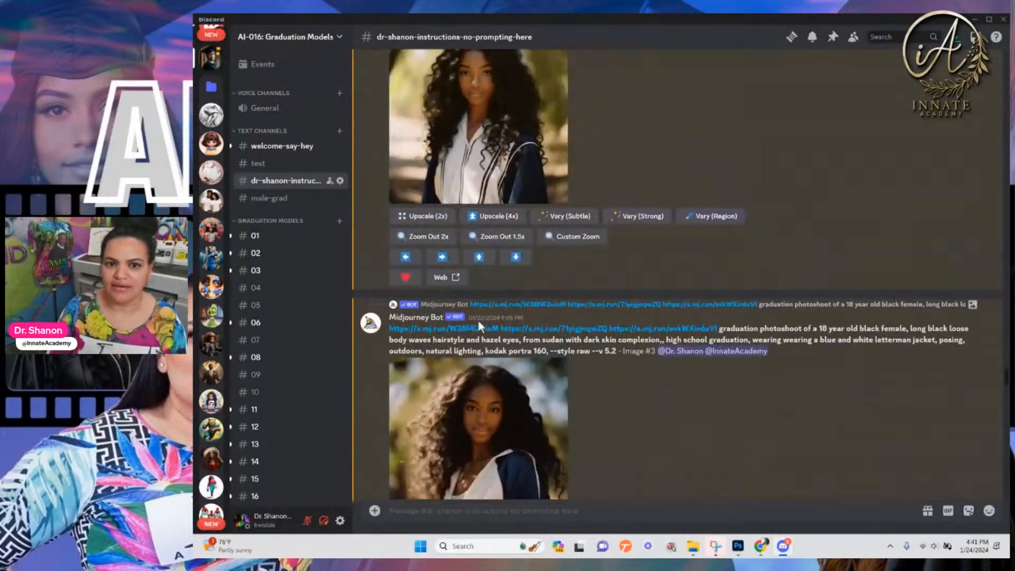
{"action": "scroll", "coordinate": [478, 322], "scroll_direction": "down", "scroll_amount": 10}
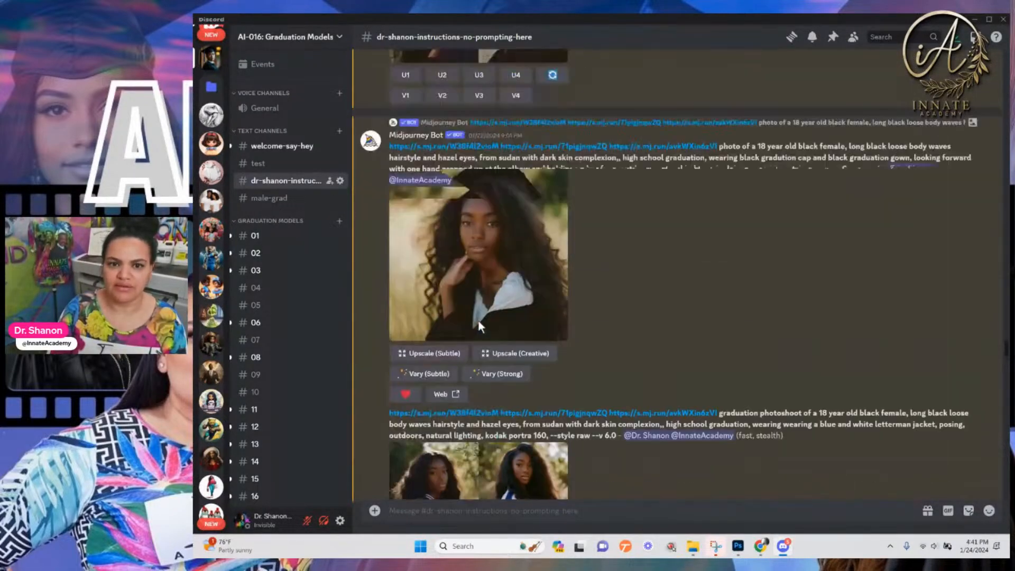
{"action": "scroll", "coordinate": [478, 324], "scroll_direction": "down", "scroll_amount": 6}
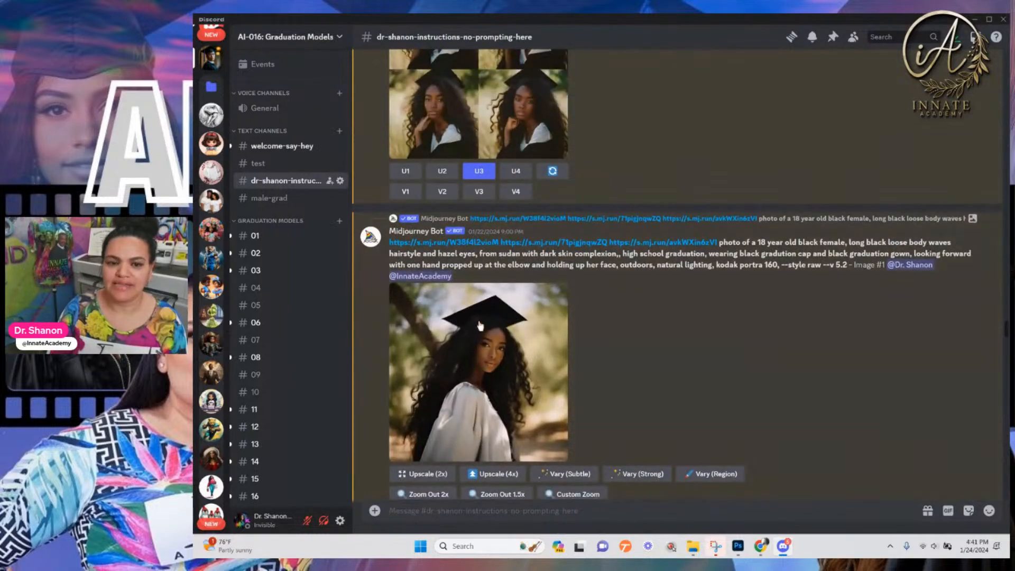
{"action": "scroll", "coordinate": [497, 345], "scroll_direction": "down", "scroll_amount": 8}
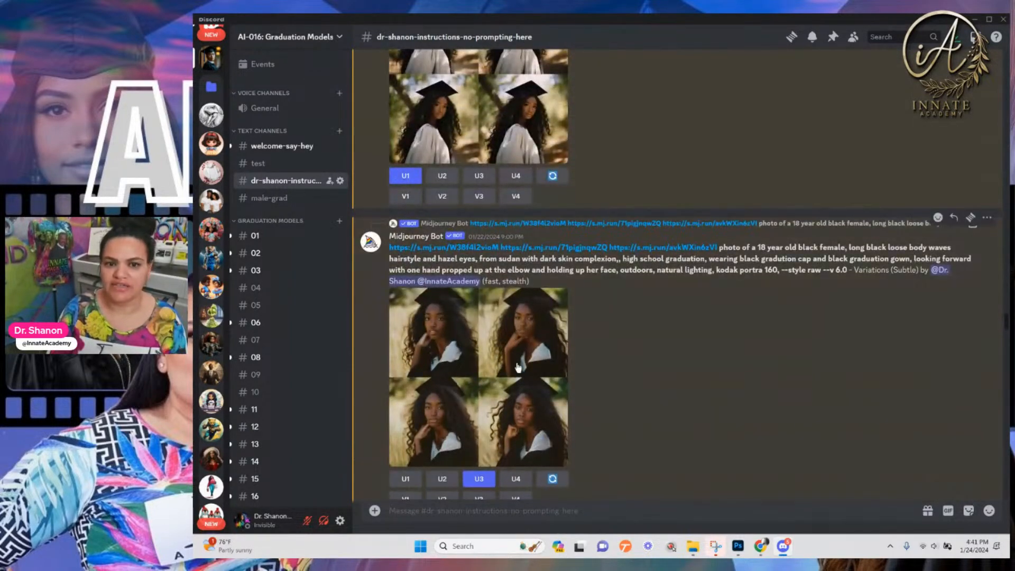
{"action": "scroll", "coordinate": [518, 367], "scroll_direction": "down", "scroll_amount": 15}
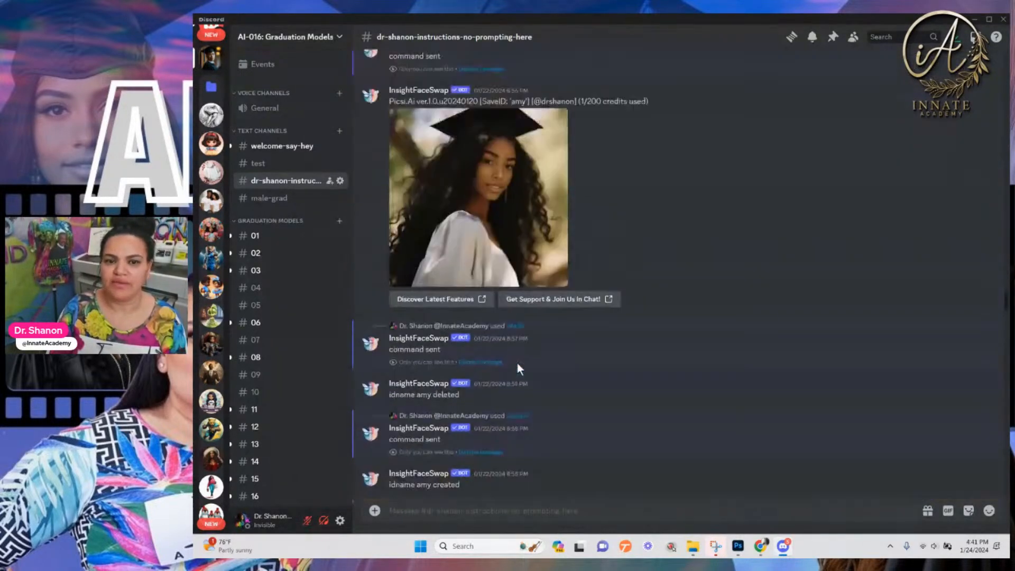
{"action": "scroll", "coordinate": [517, 364], "scroll_direction": "down", "scroll_amount": 15}
{"action": "scroll", "coordinate": [517, 363], "scroll_direction": "down", "scroll_amount": 15}
{"action": "scroll", "coordinate": [517, 364], "scroll_direction": "down", "scroll_amount": 15}
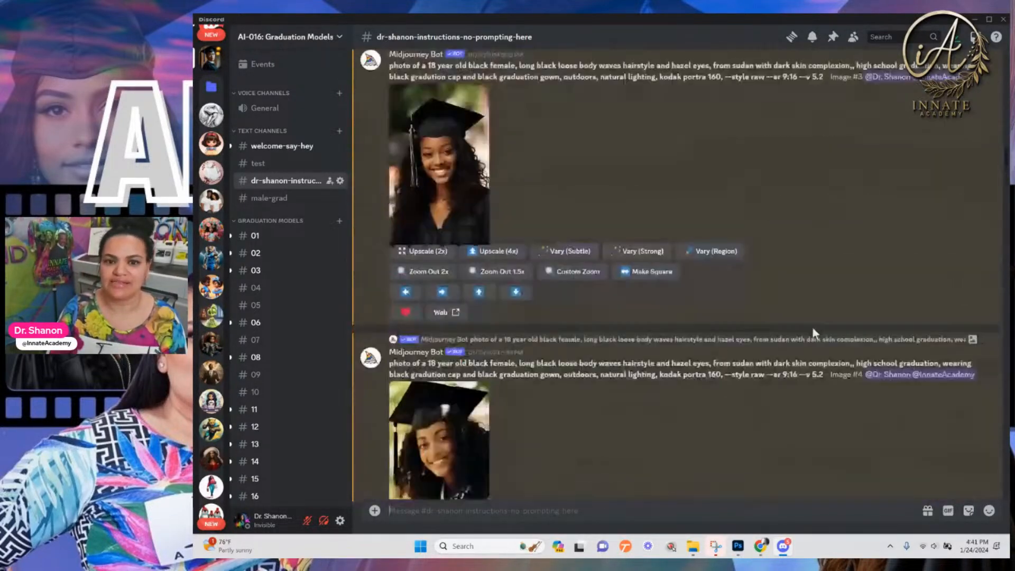
Go back to the start of the instructions channel and review the Midjourney settings, the split-into-2-images prompt and the white dress model variations
{"action": "scroll", "coordinate": [983, 218], "scroll_direction": "up", "scroll_amount": 10}
{"action": "left_click_drag", "start_coordinate": [1008, 143], "coordinate": [1009, 51]}
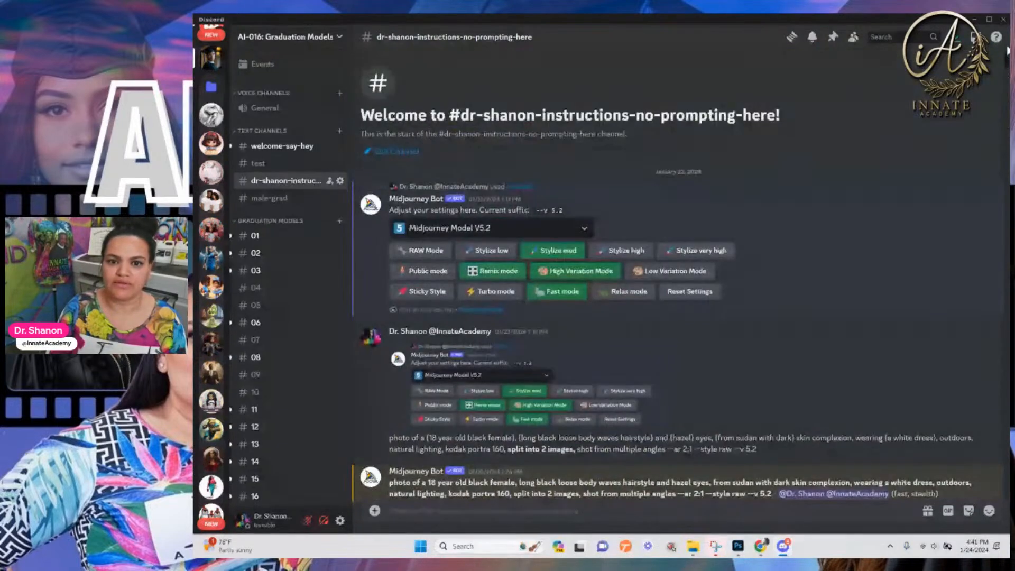
{"action": "scroll", "coordinate": [755, 285], "scroll_direction": "down", "scroll_amount": 5}
{"action": "scroll", "coordinate": [755, 286], "scroll_direction": "up", "scroll_amount": 5}
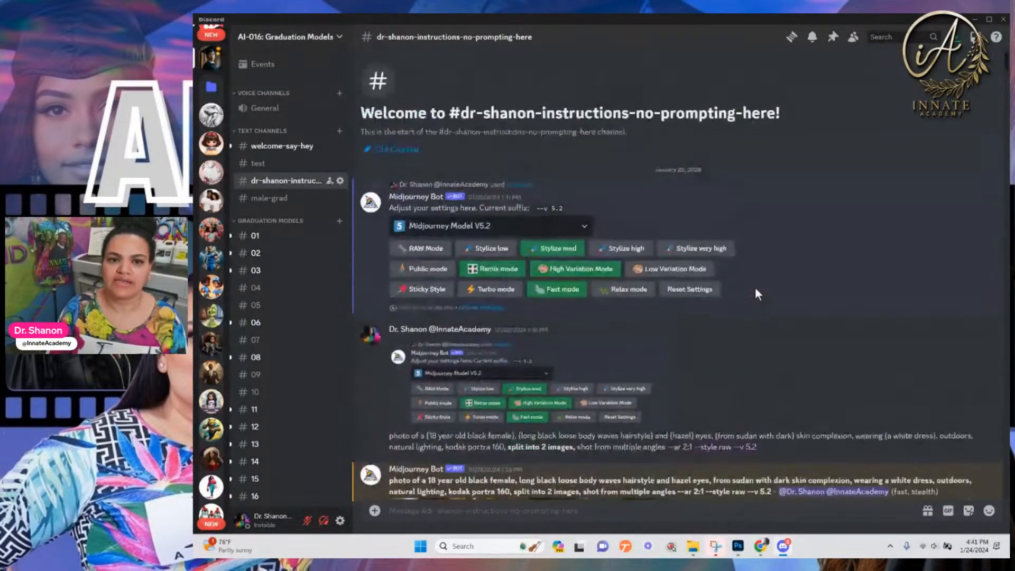
{"action": "scroll", "coordinate": [756, 293], "scroll_direction": "down", "scroll_amount": 15}
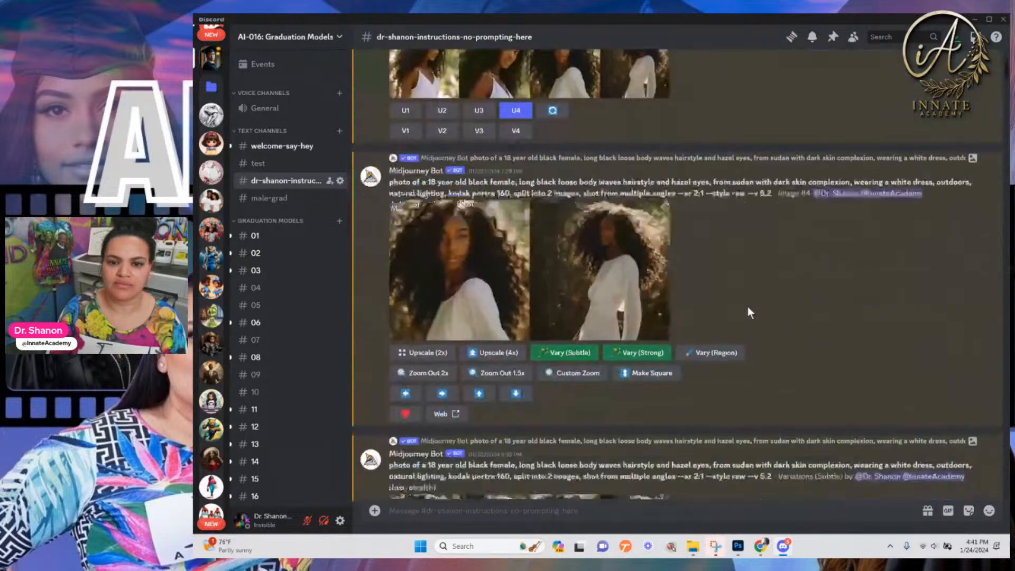
{"action": "scroll", "coordinate": [697, 310], "scroll_direction": "down", "scroll_amount": 15}
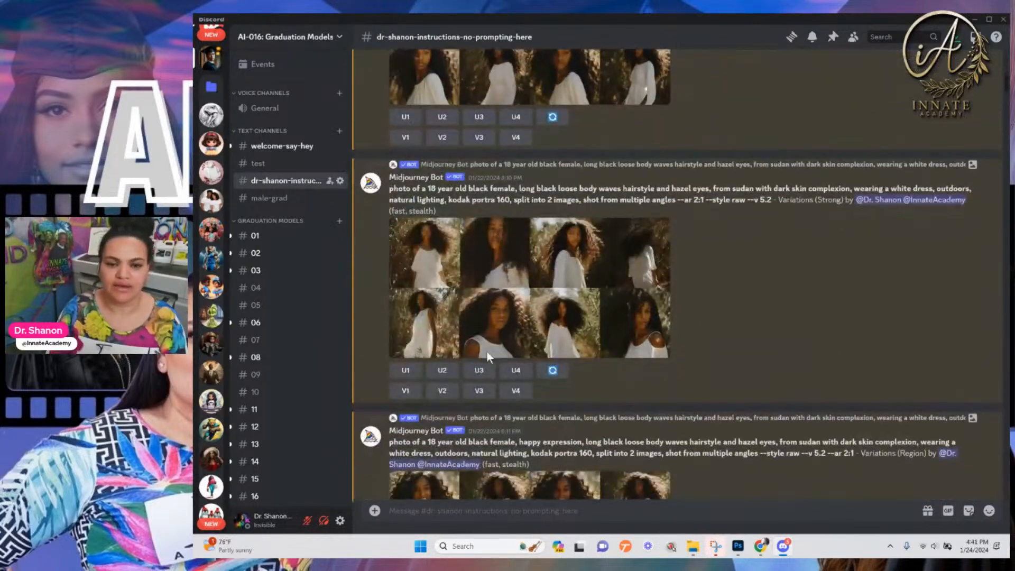
{"action": "scroll", "coordinate": [485, 360], "scroll_direction": "down", "scroll_amount": 7}
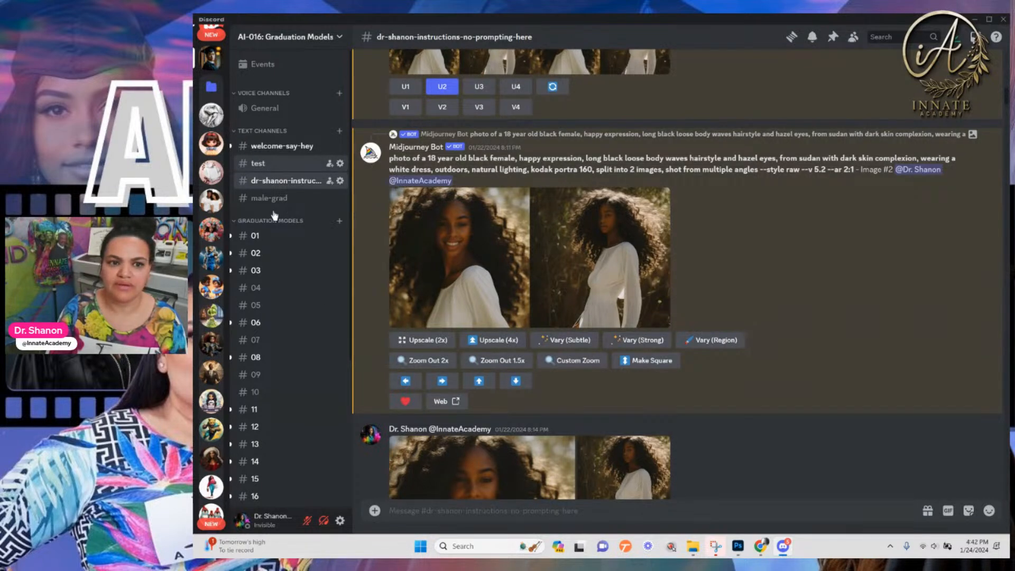
Switch to the test channel and review the wide-angle cap and gown portraits, comparing the region variations, subtle variations and zoomed-out versions
{"action": "left_click", "coordinate": [259, 164]}
{"action": "scroll", "coordinate": [625, 351], "scroll_direction": "down", "scroll_amount": 15}
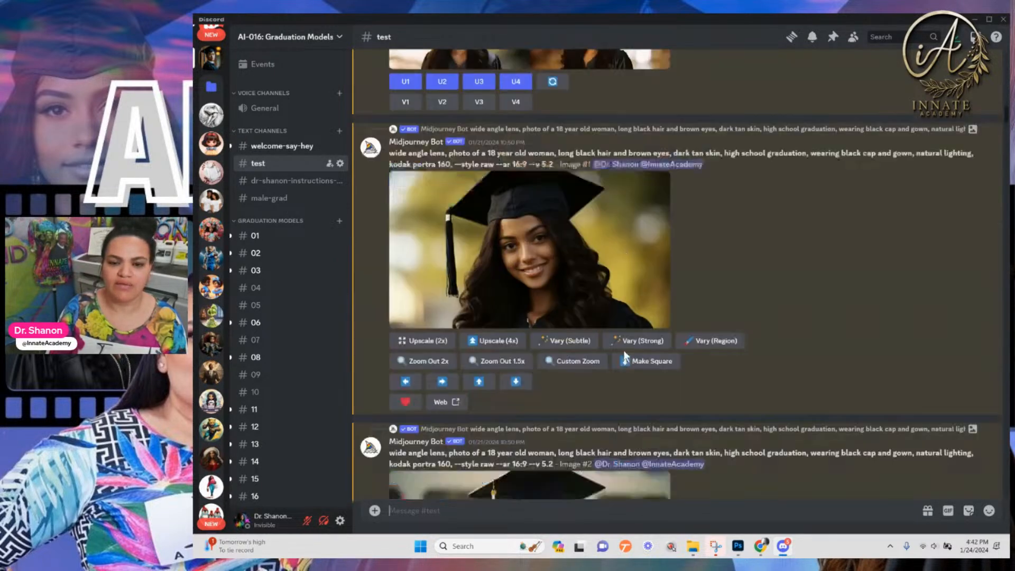
{"action": "scroll", "coordinate": [662, 385], "scroll_direction": "down", "scroll_amount": 10}
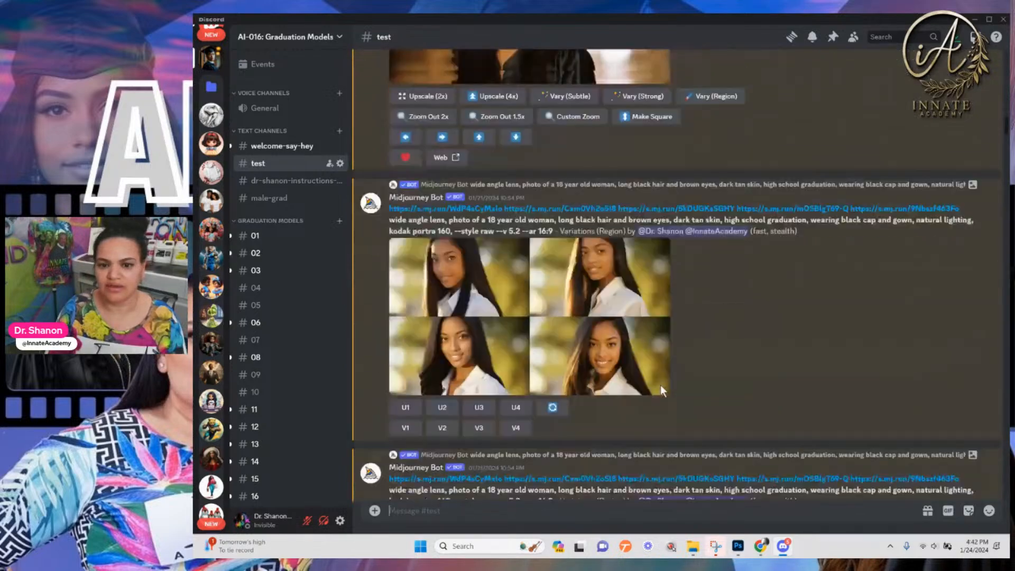
{"action": "scroll", "coordinate": [650, 383], "scroll_direction": "down", "scroll_amount": 10}
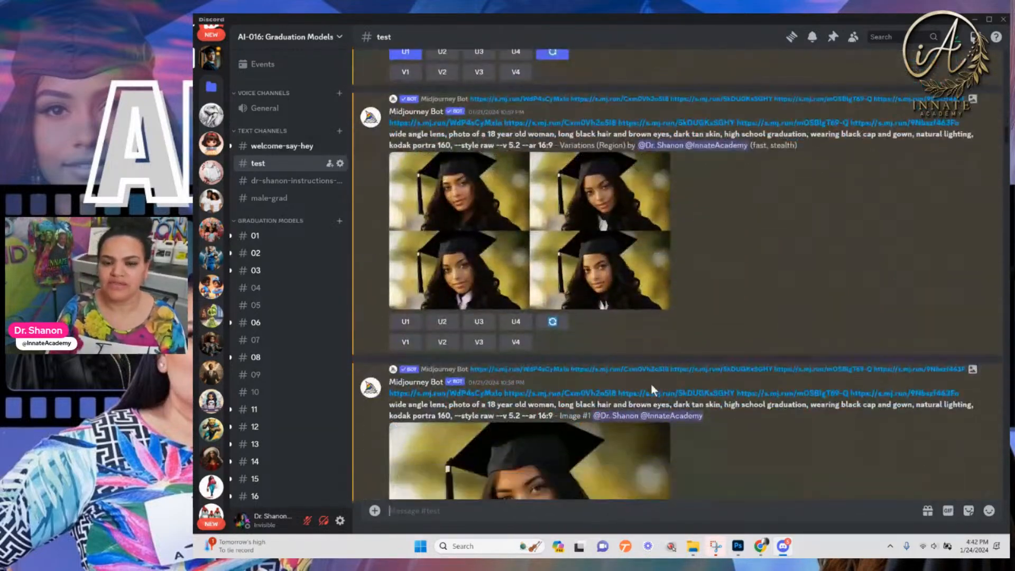
{"action": "scroll", "coordinate": [646, 386], "scroll_direction": "down", "scroll_amount": 8}
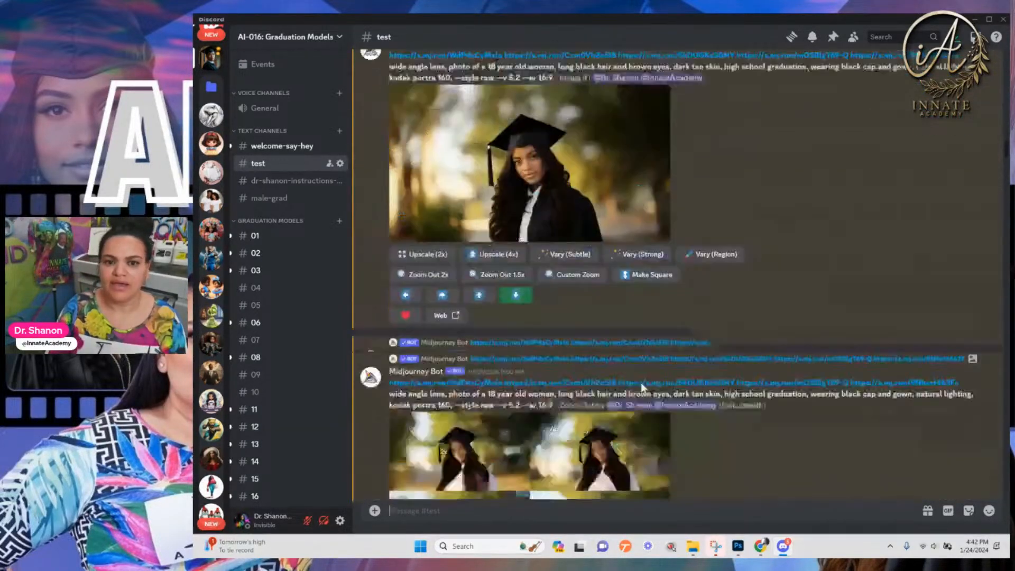
{"action": "scroll", "coordinate": [639, 387], "scroll_direction": "up", "scroll_amount": 6}
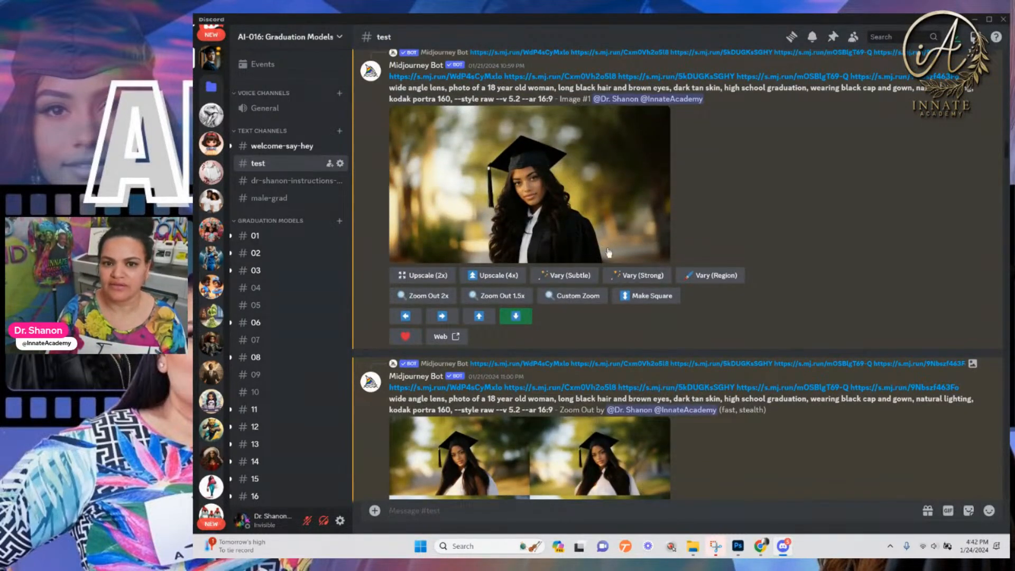
{"action": "scroll", "coordinate": [607, 252], "scroll_direction": "up", "scroll_amount": 5}
{"action": "scroll", "coordinate": [582, 232], "scroll_direction": "up", "scroll_amount": 3}
{"action": "scroll", "coordinate": [559, 211], "scroll_direction": "up", "scroll_amount": 10}
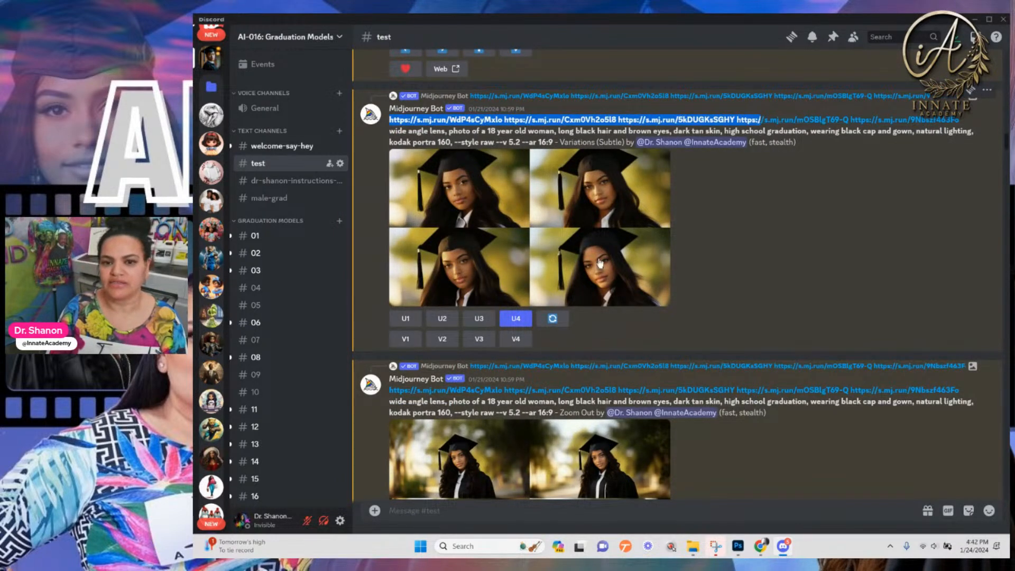
{"action": "scroll", "coordinate": [601, 263], "scroll_direction": "down", "scroll_amount": 9}
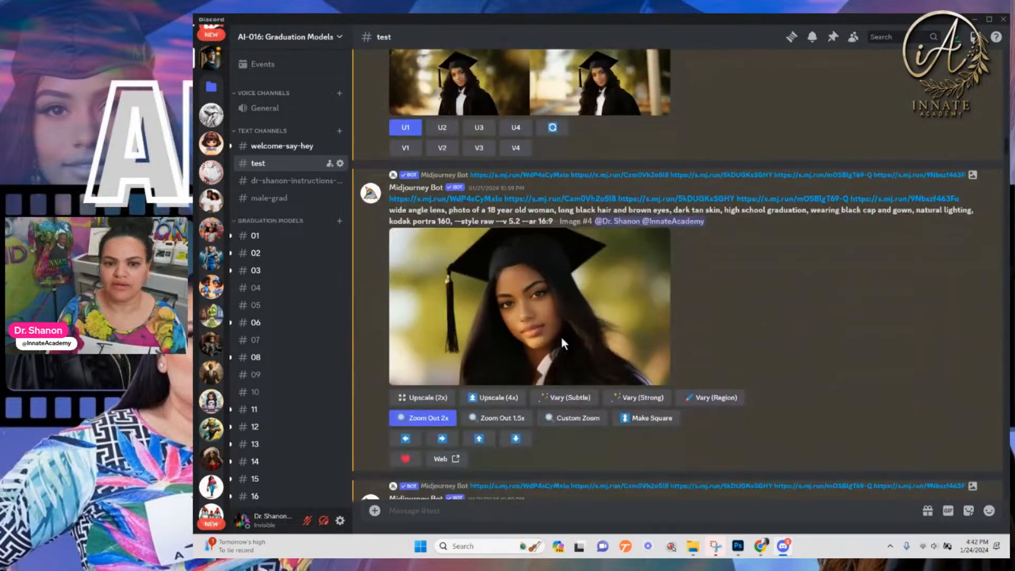
{"action": "scroll", "coordinate": [491, 346], "scroll_direction": "down", "scroll_amount": 10}
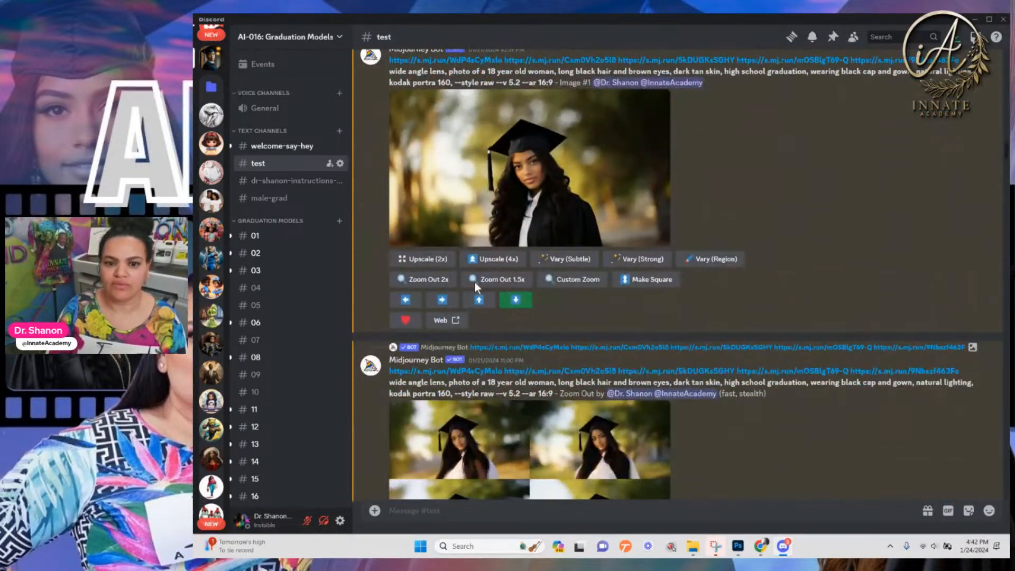
Review the test channel's over-the-shoulder, looking-down profile and walking-away graduation portraits, including the white dress variations
{"action": "scroll", "coordinate": [472, 316], "scroll_direction": "down", "scroll_amount": 10}
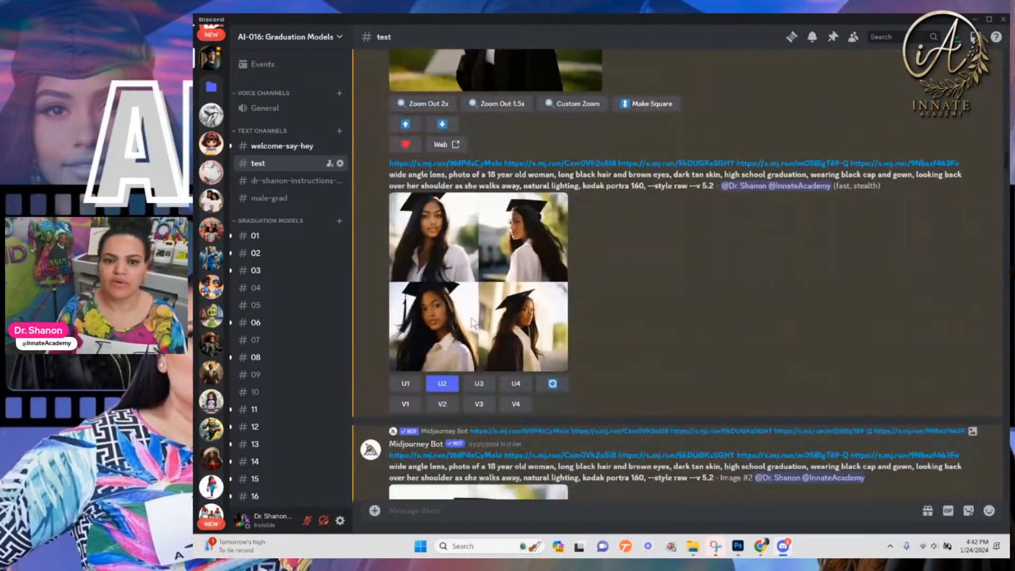
{"action": "scroll", "coordinate": [477, 338], "scroll_direction": "down", "scroll_amount": 12}
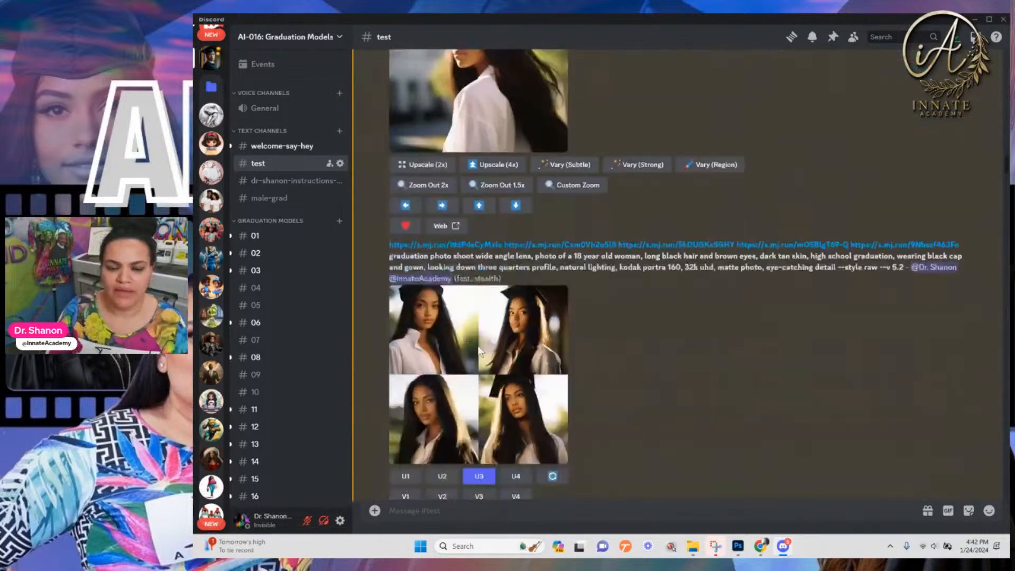
{"action": "scroll", "coordinate": [480, 352], "scroll_direction": "down", "scroll_amount": 10}
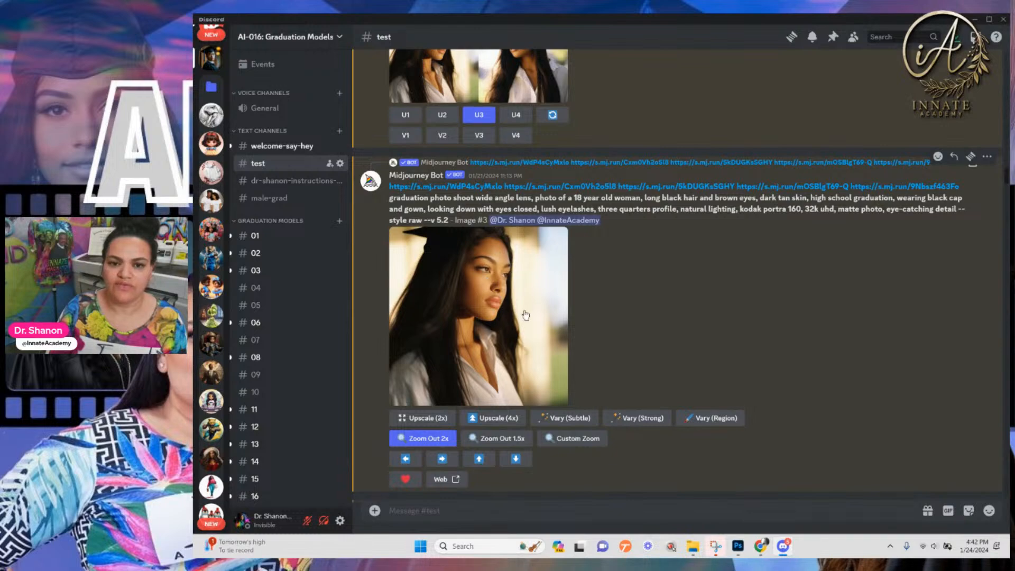
{"action": "scroll", "coordinate": [504, 326], "scroll_direction": "down", "scroll_amount": 4}
{"action": "scroll", "coordinate": [447, 403], "scroll_direction": "down", "scroll_amount": 9}
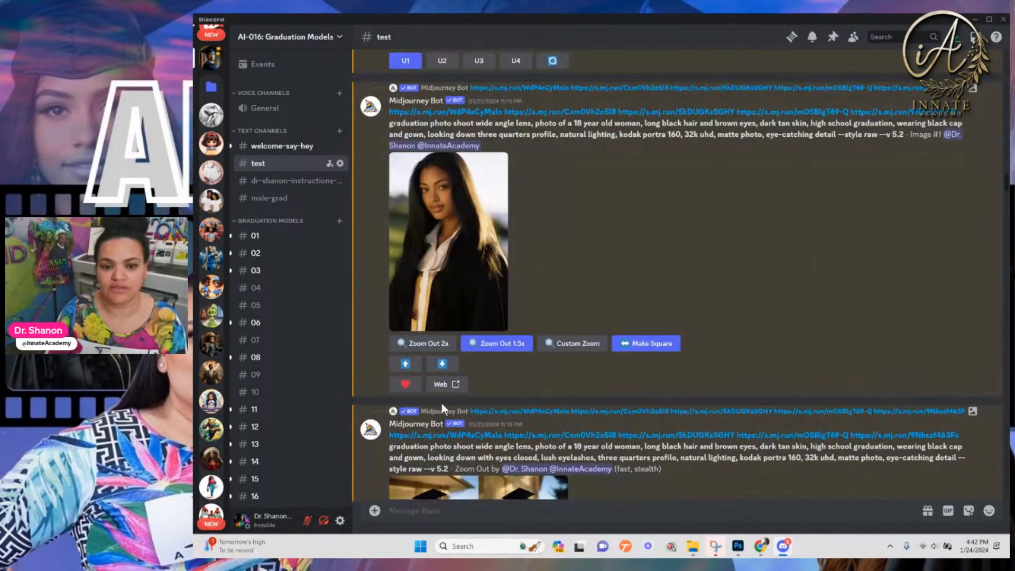
{"action": "scroll", "coordinate": [442, 404], "scroll_direction": "down", "scroll_amount": 10}
{"action": "scroll", "coordinate": [442, 412], "scroll_direction": "down", "scroll_amount": 10}
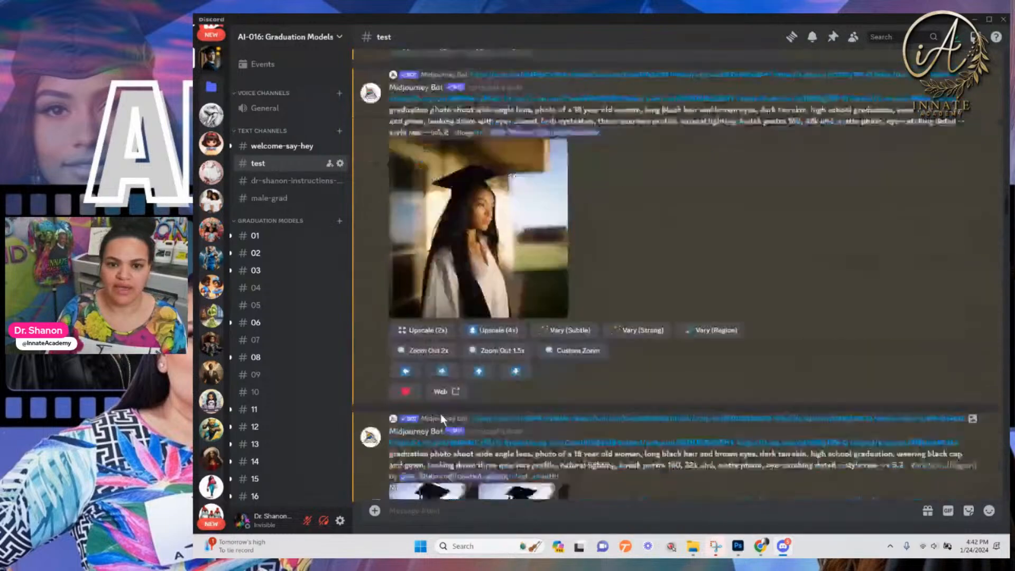
{"action": "scroll", "coordinate": [443, 419], "scroll_direction": "down", "scroll_amount": 3}
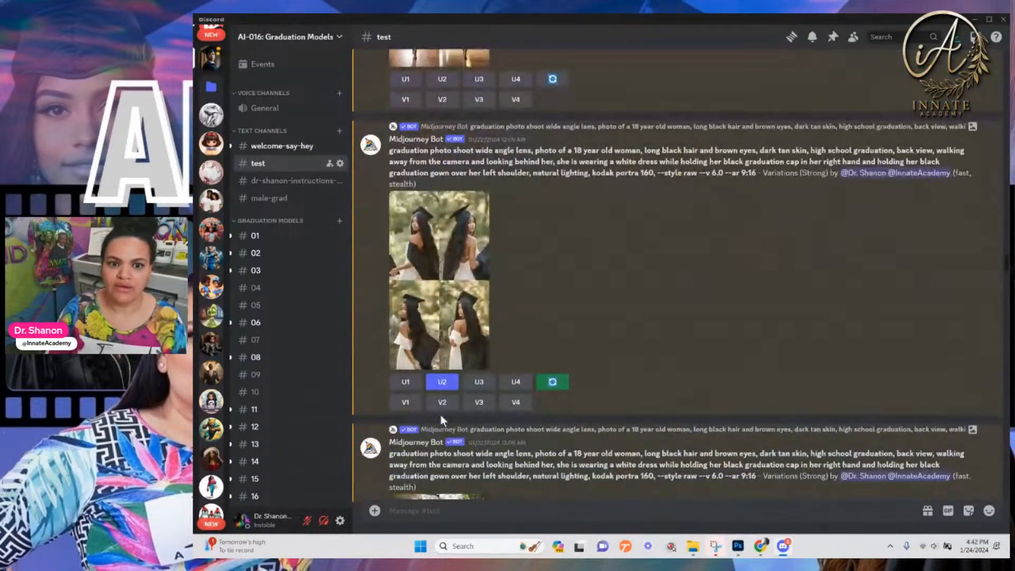
{"action": "scroll", "coordinate": [683, 375], "scroll_direction": "down", "scroll_amount": 10}
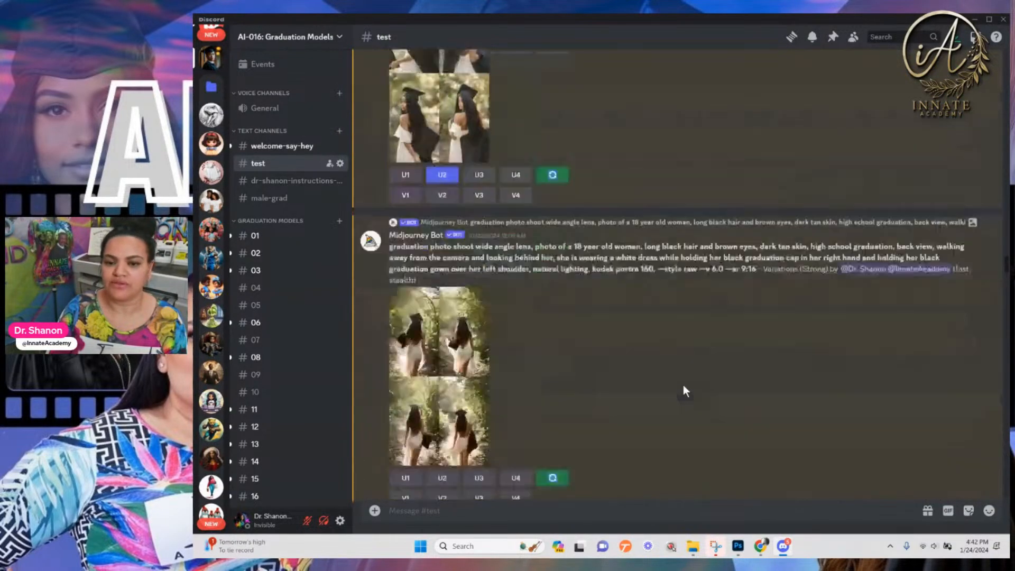
{"action": "scroll", "coordinate": [684, 390], "scroll_direction": "down", "scroll_amount": 10}
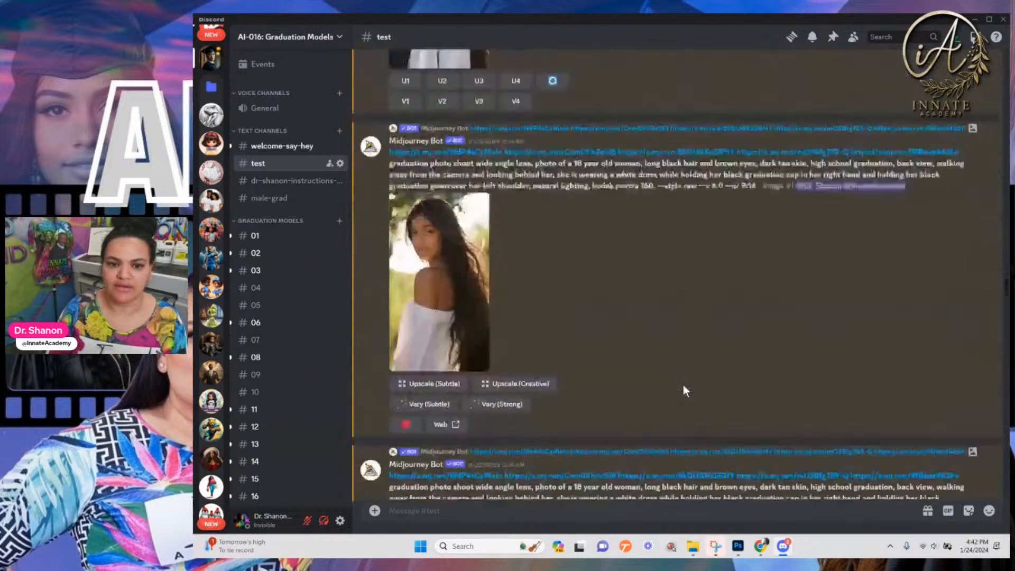
{"action": "scroll", "coordinate": [685, 390], "scroll_direction": "down", "scroll_amount": 10}
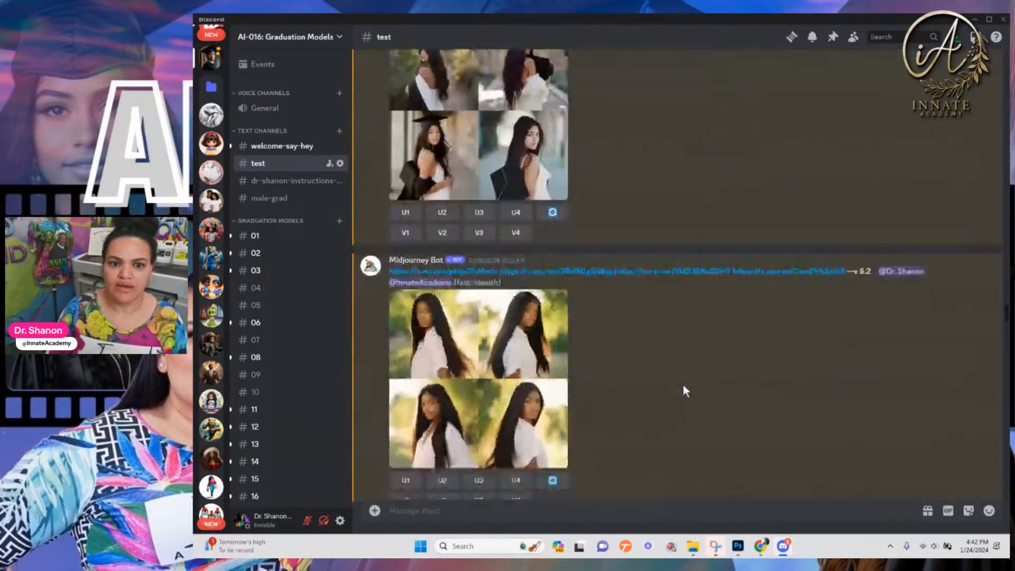
Examine the portraits with hands raised to the graduation cap and their pan-down results, through to the upscaled vertical cap and gown portrait
{"action": "scroll", "coordinate": [682, 392], "scroll_direction": "down", "scroll_amount": 8}
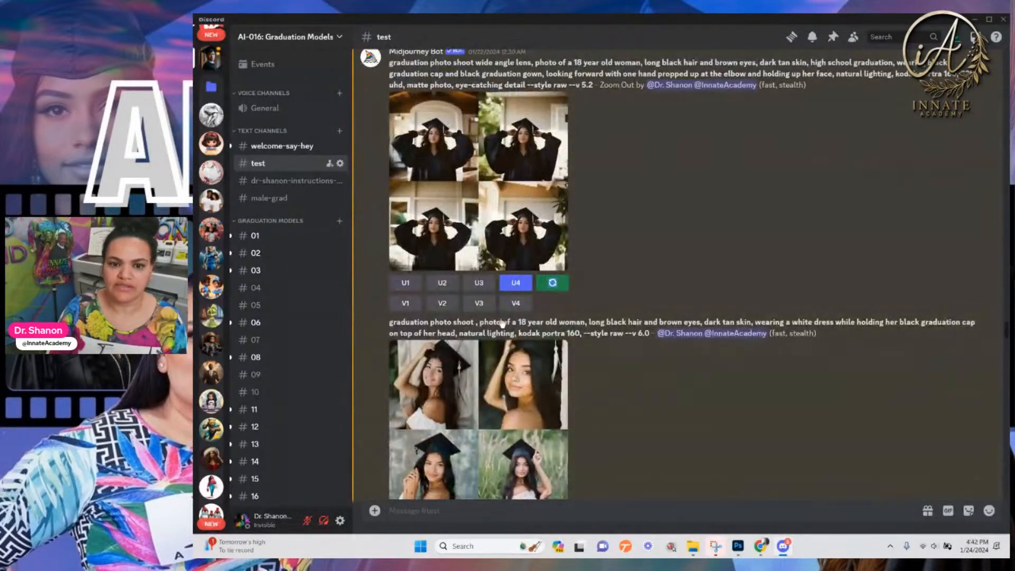
{"action": "scroll", "coordinate": [485, 288], "scroll_direction": "down", "scroll_amount": 10}
{"action": "scroll", "coordinate": [516, 353], "scroll_direction": "down", "scroll_amount": 1}
{"action": "scroll", "coordinate": [482, 350], "scroll_direction": "up", "scroll_amount": 7}
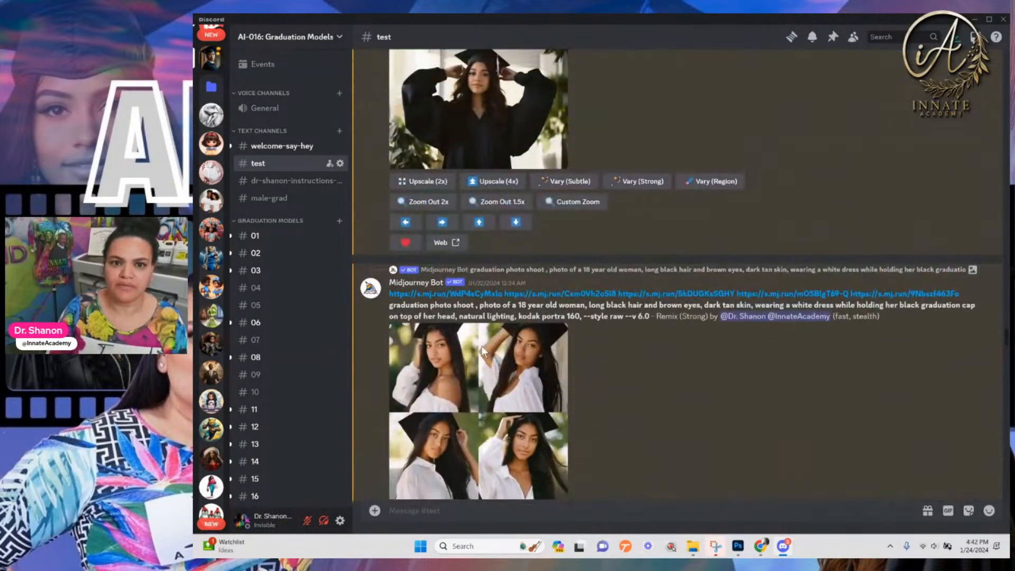
{"action": "scroll", "coordinate": [468, 196], "scroll_direction": "down", "scroll_amount": 10}
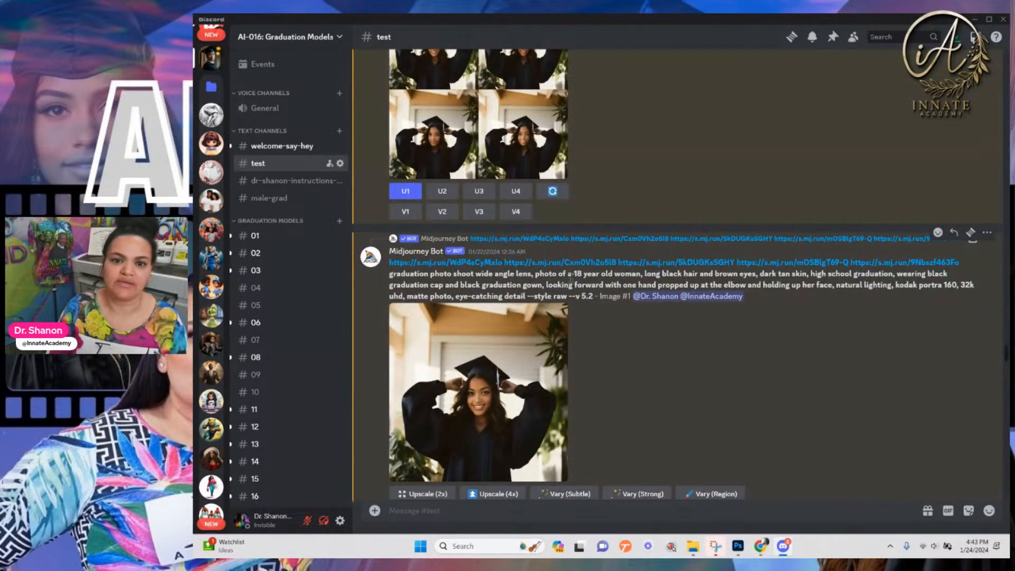
{"action": "scroll", "coordinate": [473, 427], "scroll_direction": "down", "scroll_amount": 2}
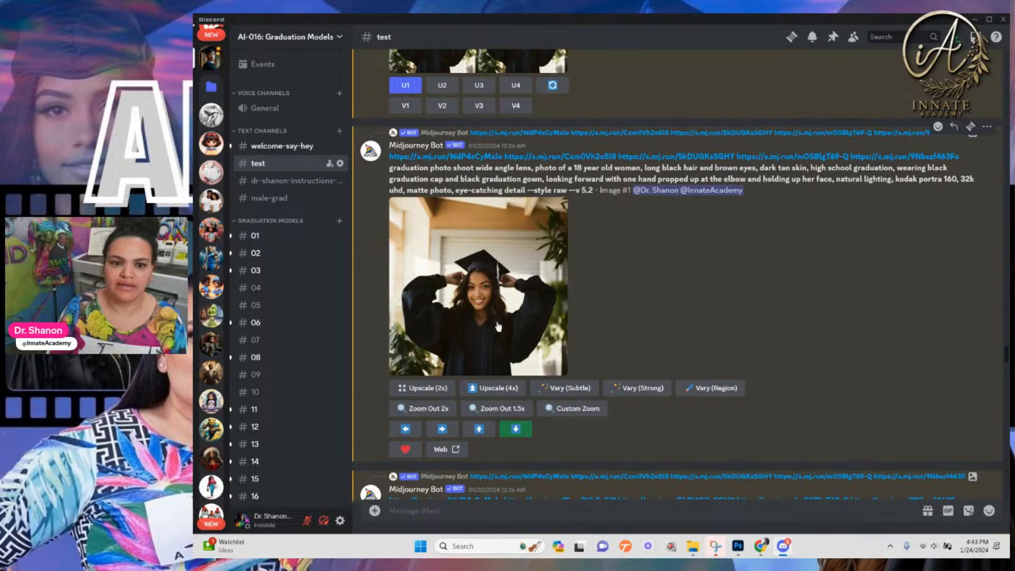
{"action": "scroll", "coordinate": [500, 309], "scroll_direction": "down", "scroll_amount": 7}
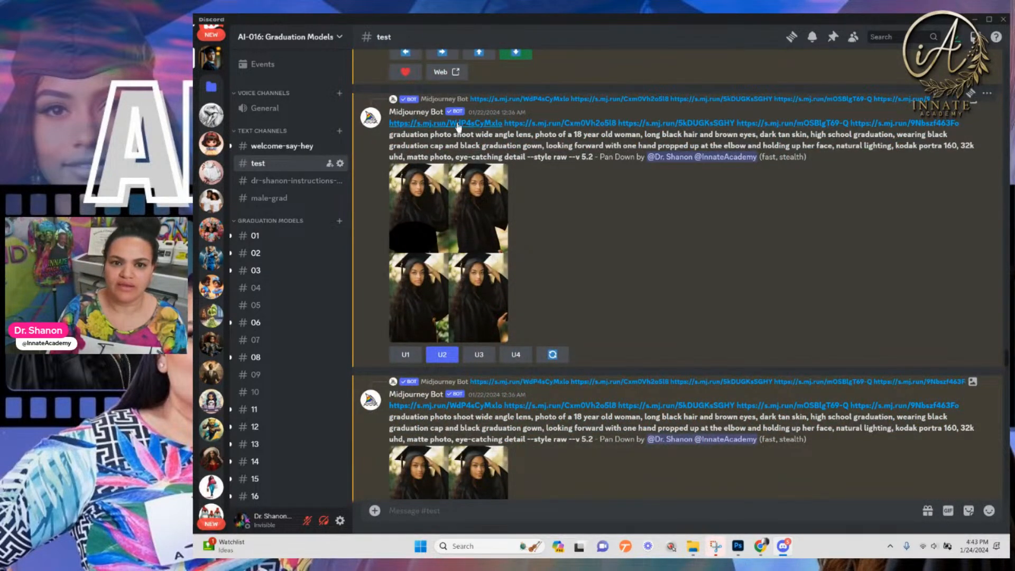
{"action": "scroll", "coordinate": [442, 256], "scroll_direction": "down", "scroll_amount": 10}
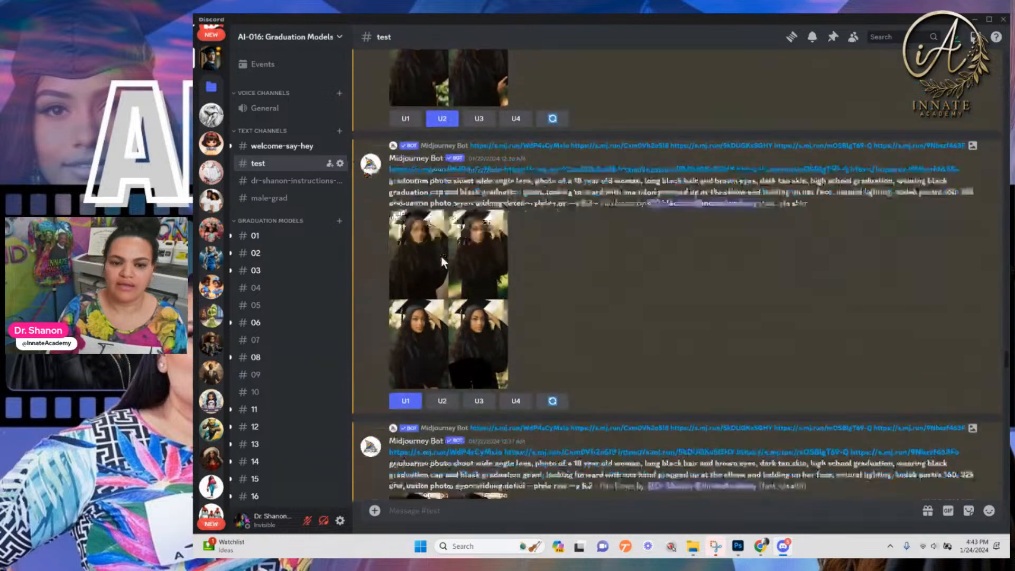
{"action": "scroll", "coordinate": [442, 263], "scroll_direction": "down", "scroll_amount": 3}
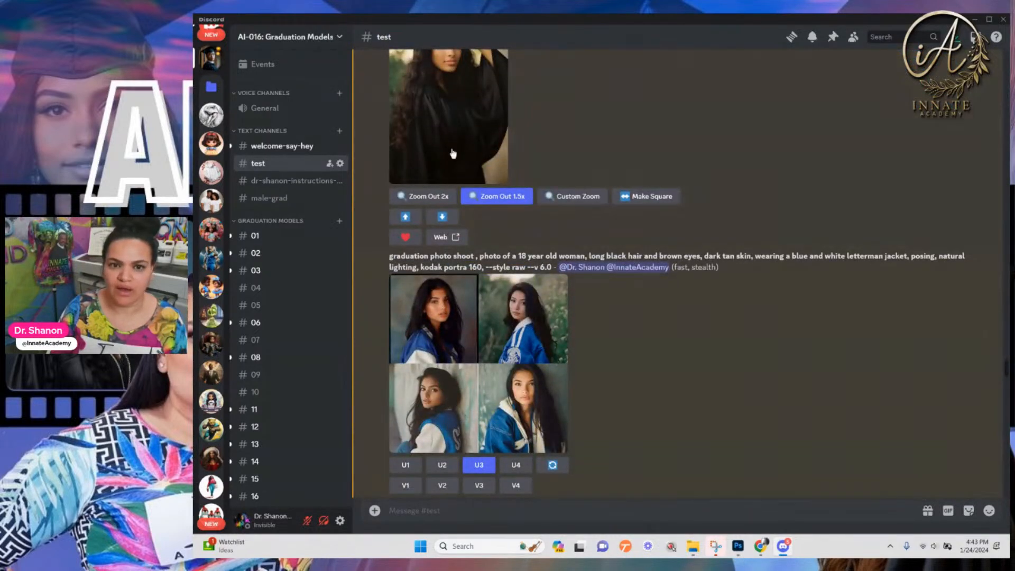
{"action": "scroll", "coordinate": [432, 107], "scroll_direction": "up", "scroll_amount": 2}
{"action": "scroll", "coordinate": [444, 194], "scroll_direction": "up", "scroll_amount": 1}
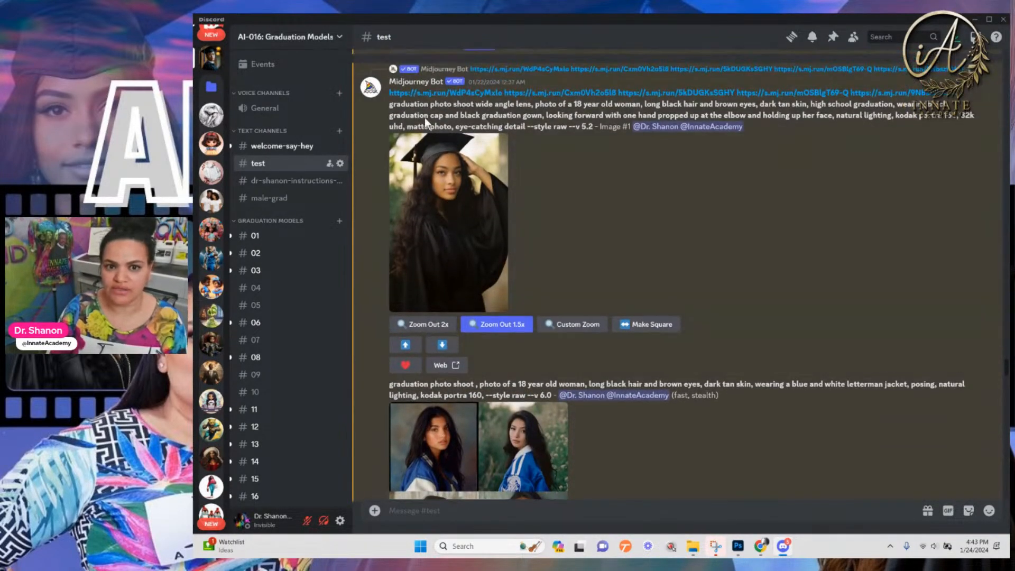
Compare the original blue and white letterman jacket portrait with its InsightFaceSwap version (1/200 credits used)
{"action": "scroll", "coordinate": [443, 269], "scroll_direction": "down", "scroll_amount": 4}
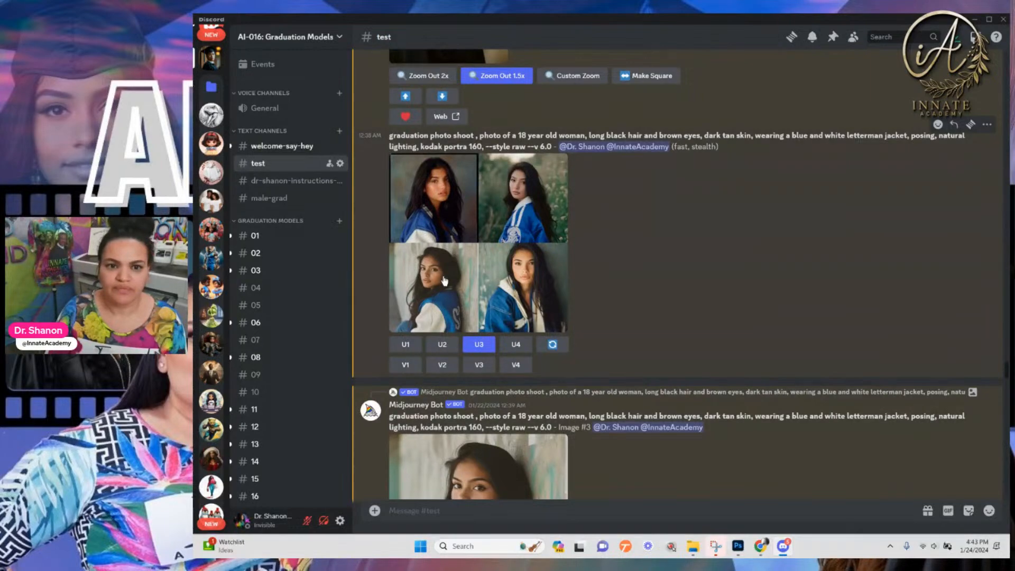
{"action": "scroll", "coordinate": [445, 281], "scroll_direction": "down", "scroll_amount": 5}
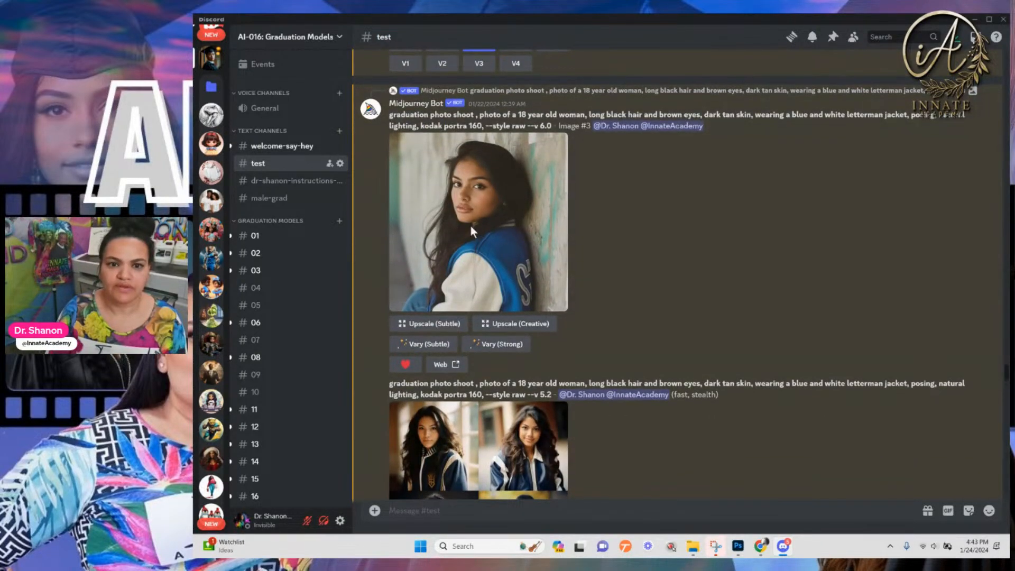
{"action": "scroll", "coordinate": [474, 221], "scroll_direction": "down", "scroll_amount": 8}
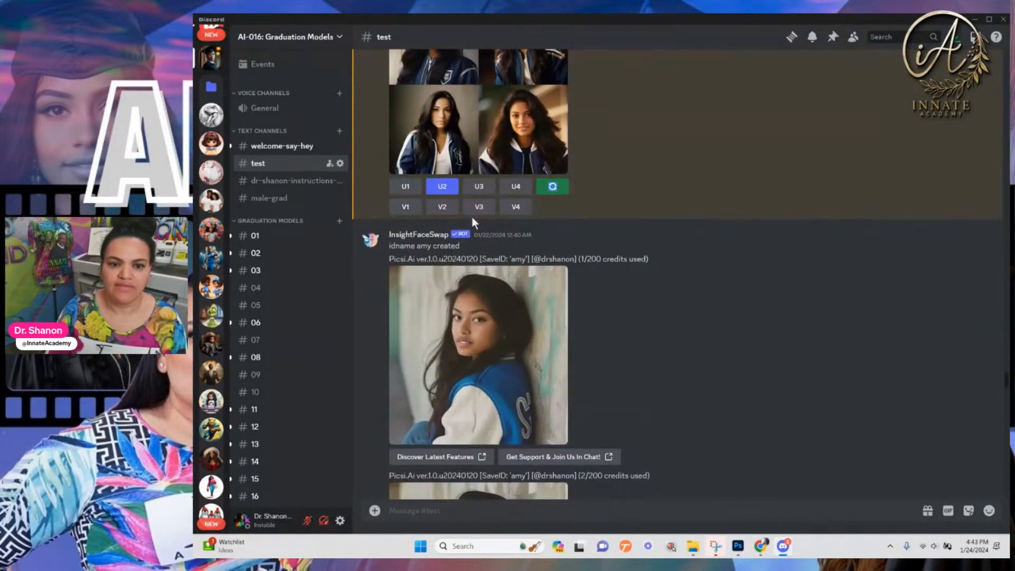
{"action": "scroll", "coordinate": [473, 222], "scroll_direction": "up", "scroll_amount": 3}
{"action": "scroll", "coordinate": [472, 222], "scroll_direction": "up", "scroll_amount": 5}
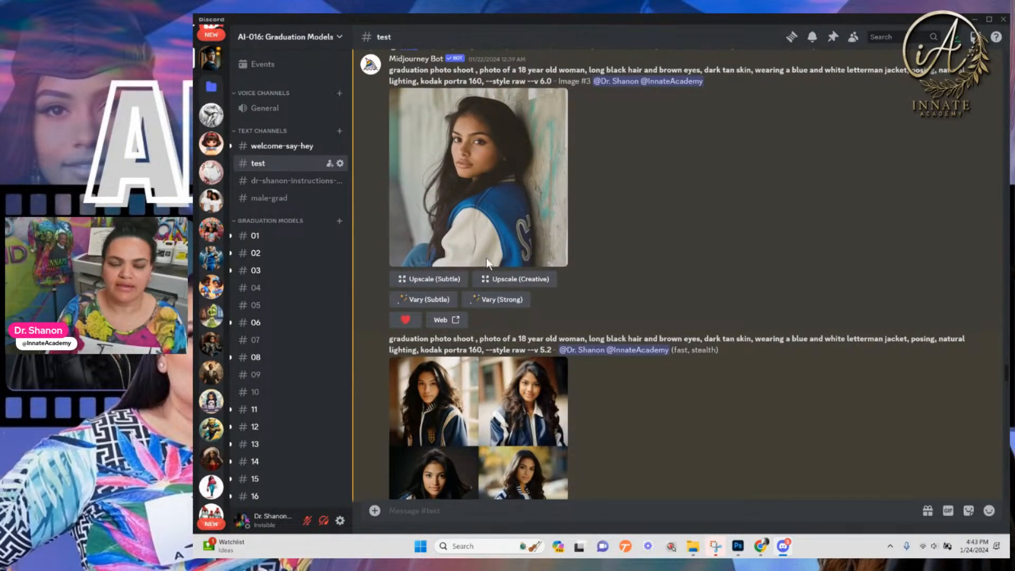
{"action": "scroll", "coordinate": [474, 206], "scroll_direction": "down", "scroll_amount": 7}
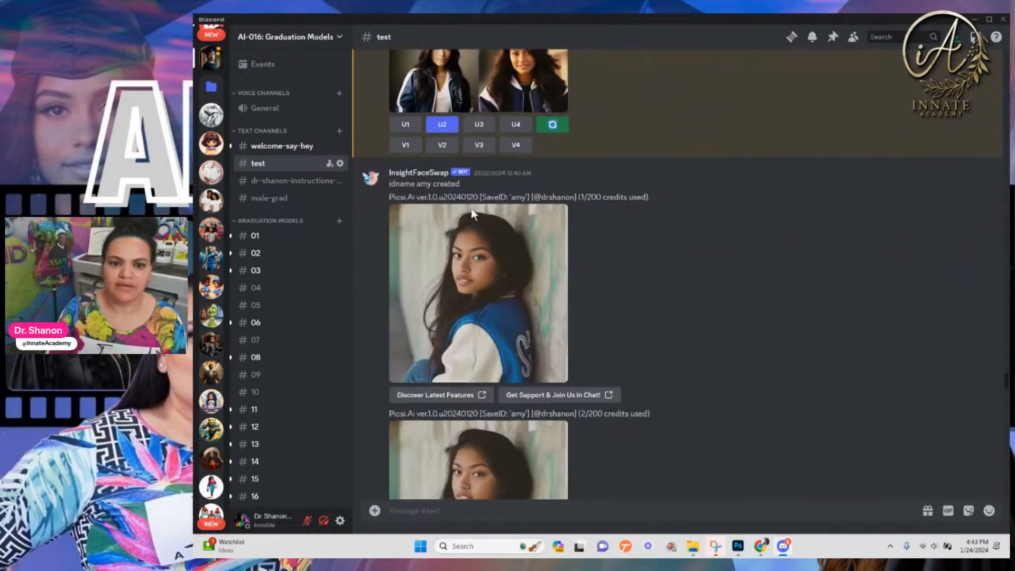
Compare the blue and white letterman jacket portraits in the test channel with their InsightFaceSwap versions and the image-reference generations
{"action": "scroll", "coordinate": [491, 259], "scroll_direction": "down", "scroll_amount": 1}
{"action": "scroll", "coordinate": [474, 306], "scroll_direction": "down", "scroll_amount": 10}
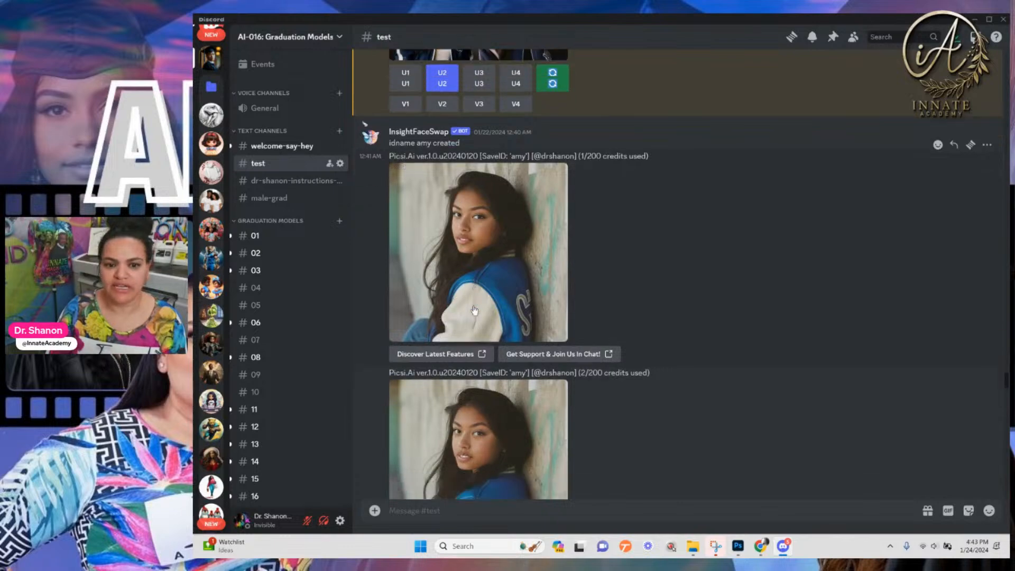
{"action": "scroll", "coordinate": [474, 304], "scroll_direction": "down", "scroll_amount": 5}
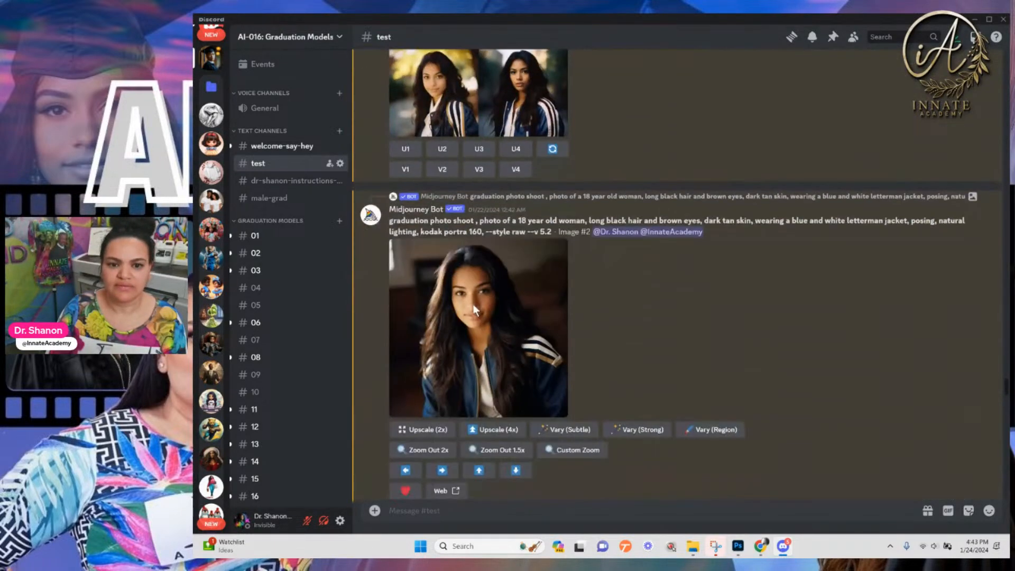
{"action": "scroll", "coordinate": [475, 301], "scroll_direction": "up", "scroll_amount": 10}
{"action": "scroll", "coordinate": [475, 300], "scroll_direction": "up", "scroll_amount": 3}
{"action": "scroll", "coordinate": [475, 299], "scroll_direction": "down", "scroll_amount": 10}
{"action": "scroll", "coordinate": [475, 300], "scroll_direction": "down", "scroll_amount": 10}
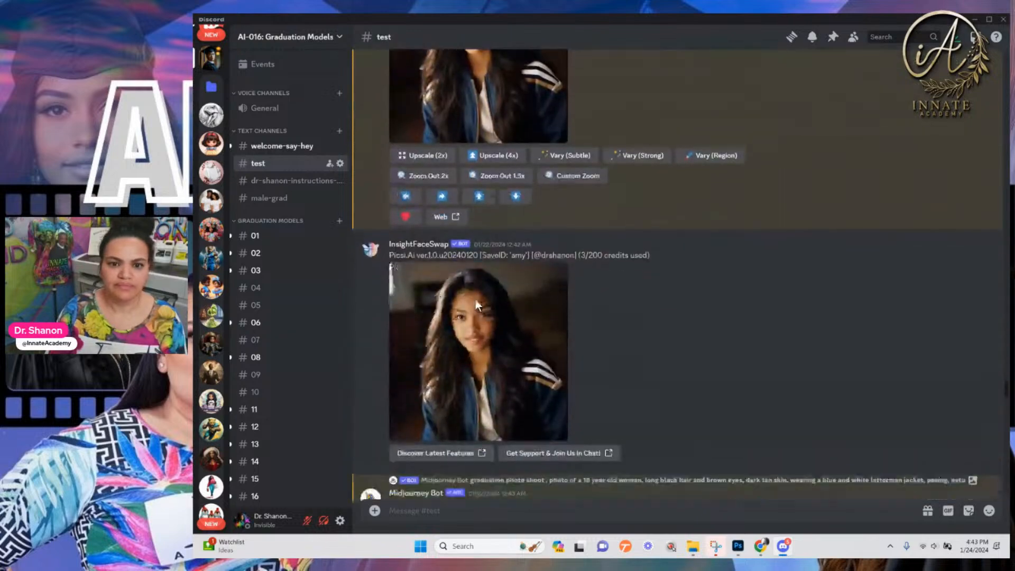
{"action": "scroll", "coordinate": [471, 312], "scroll_direction": "down", "scroll_amount": 5}
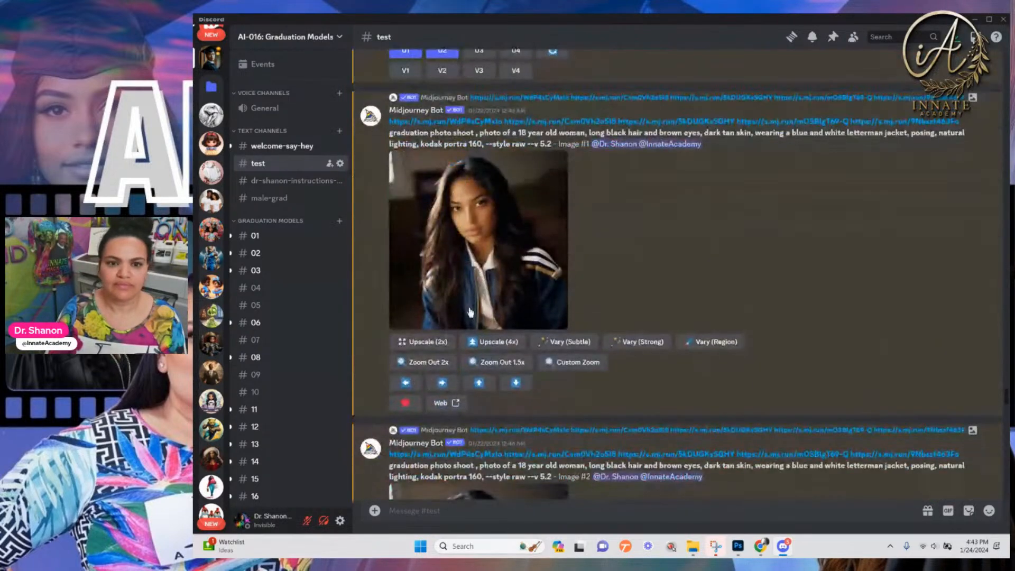
Review the region variations of the letterman jacket portrait, on through the zoomed-out cap and gown portraits in the same channel
{"action": "scroll", "coordinate": [474, 265], "scroll_direction": "down", "scroll_amount": 10}
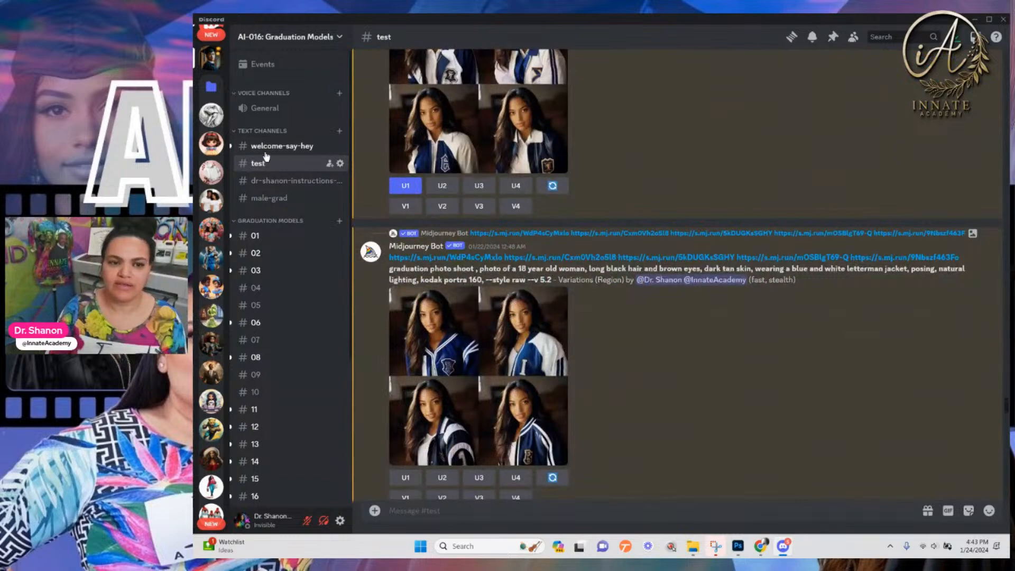
{"action": "scroll", "coordinate": [560, 344], "scroll_direction": "down", "scroll_amount": 10}
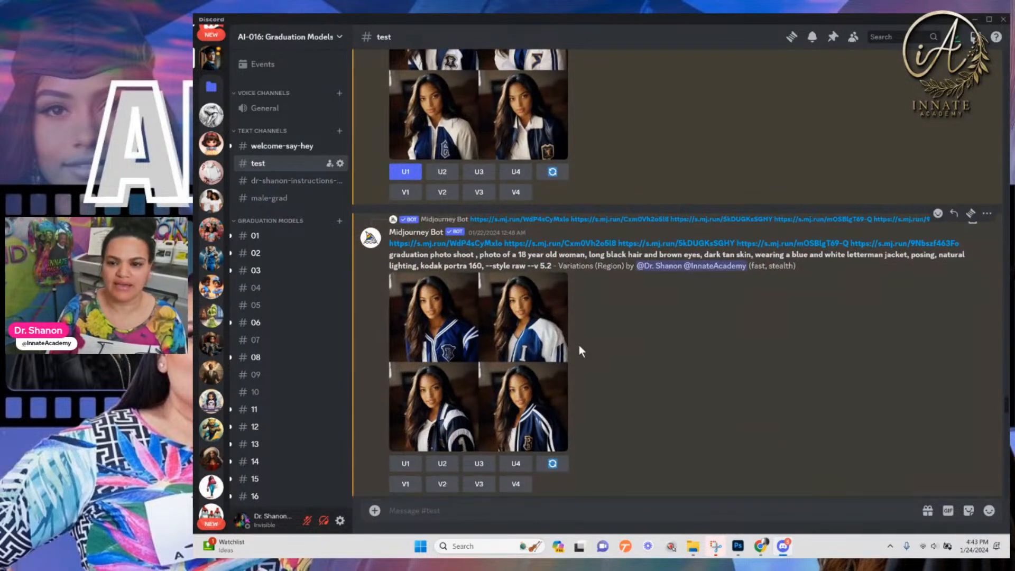
{"action": "scroll", "coordinate": [490, 456], "scroll_direction": "down", "scroll_amount": 10}
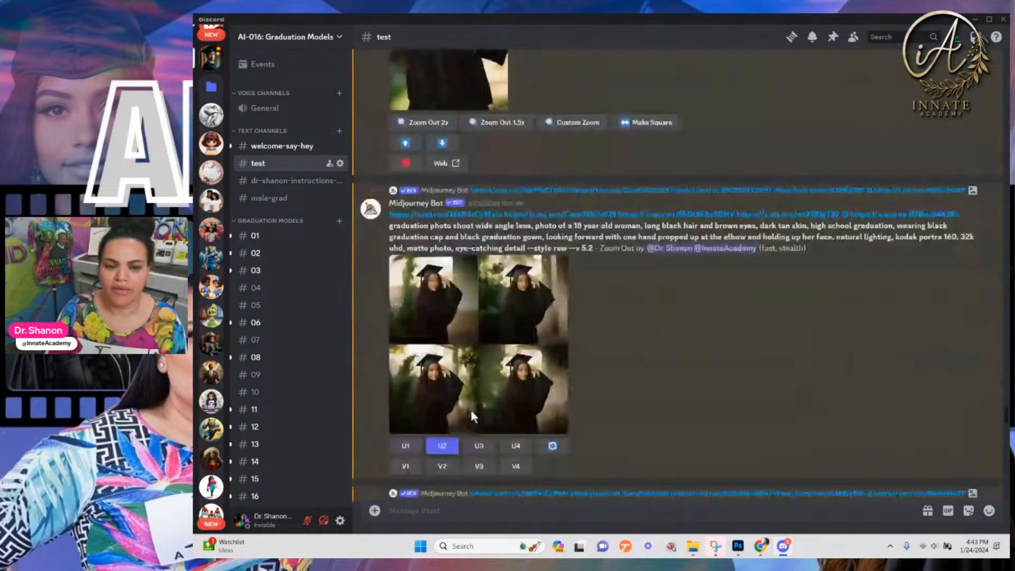
{"action": "scroll", "coordinate": [561, 359], "scroll_direction": "down", "scroll_amount": 10}
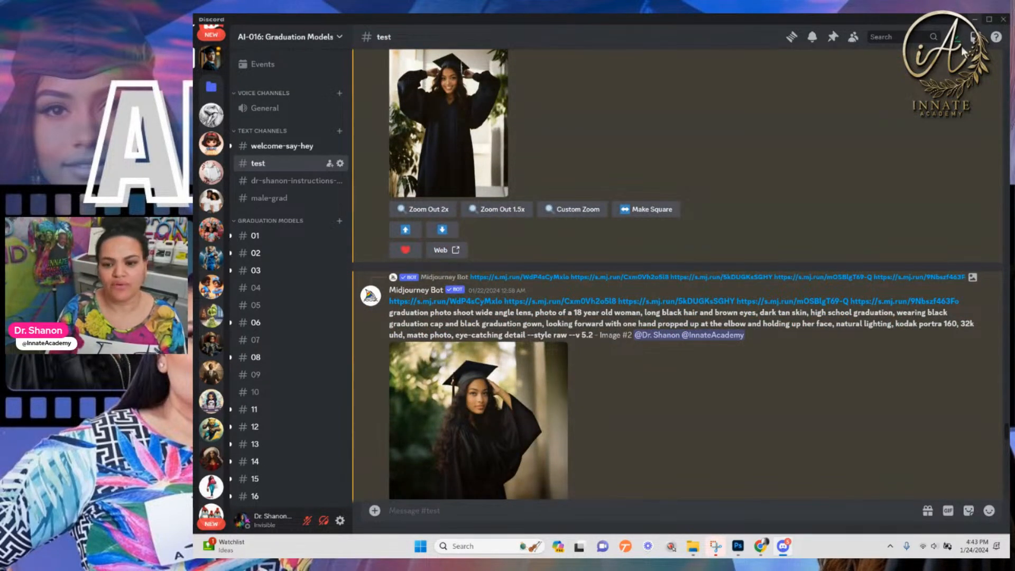
In the browser, save the portrait of the graduate seated on the steps with a basketball to Downloads as b0001
{"action": "left_click", "coordinate": [739, 547]}
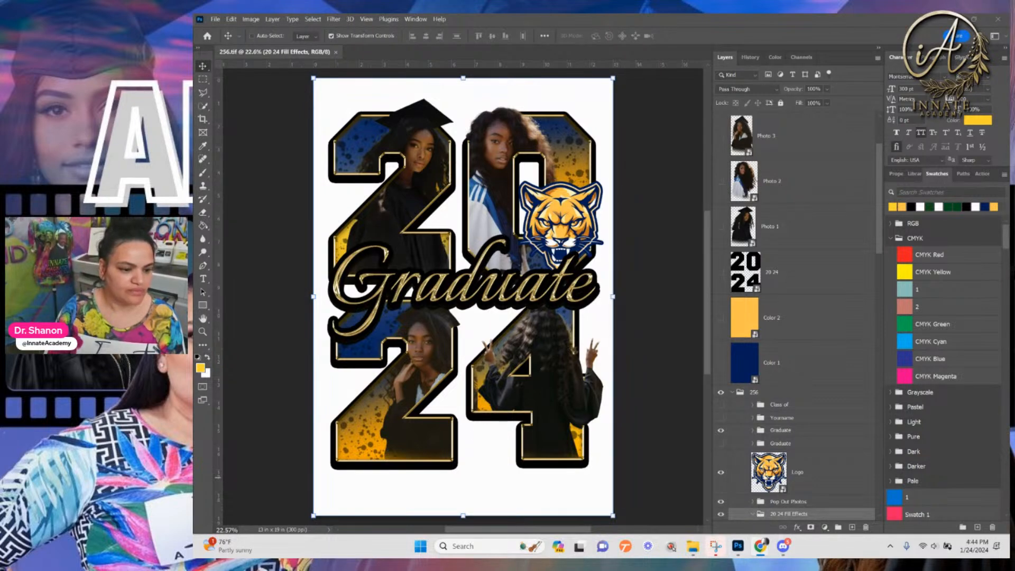
{"action": "left_click_drag", "start_coordinate": [195, 306], "coordinate": [756, 15]}
{"action": "right_click", "coordinate": [616, 303]}
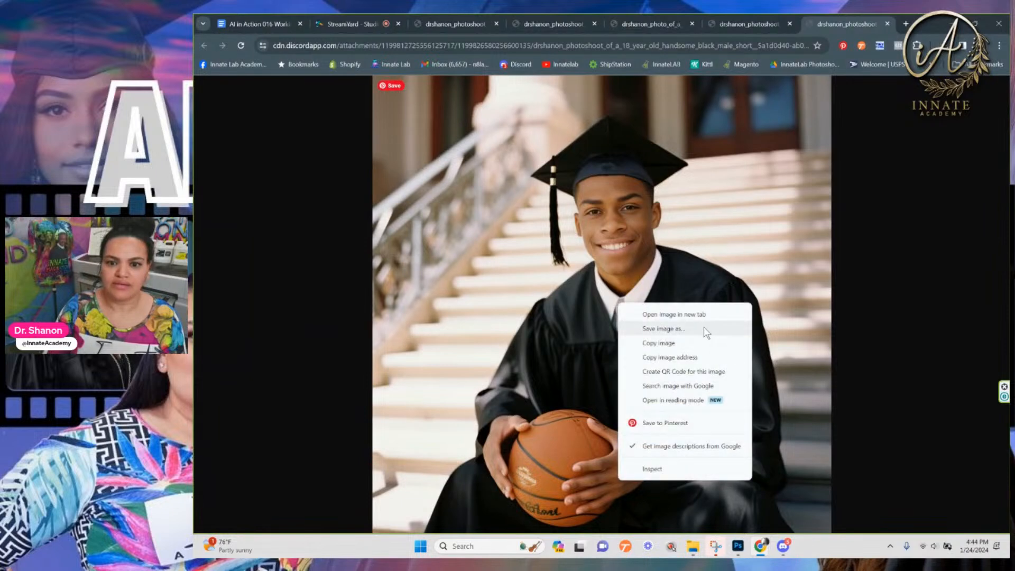
{"action": "left_click", "coordinate": [704, 327]}
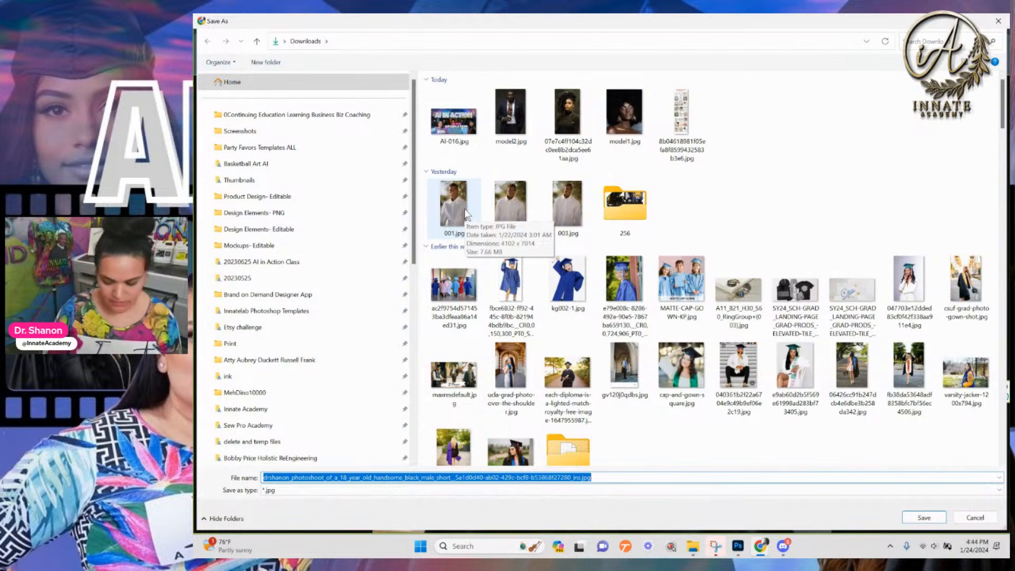
{"action": "type", "text": "b0001"}
{"action": "key", "text": "Return"}
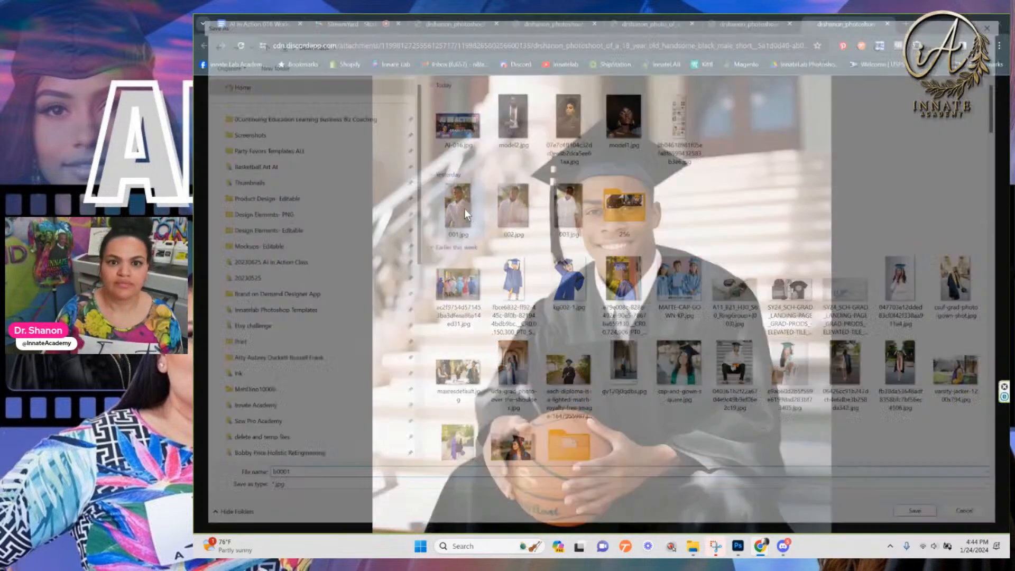
Close the saved image and save the standing portrait in the navy and white jacket with a basketball as b0002
{"action": "left_click", "coordinate": [888, 25]}
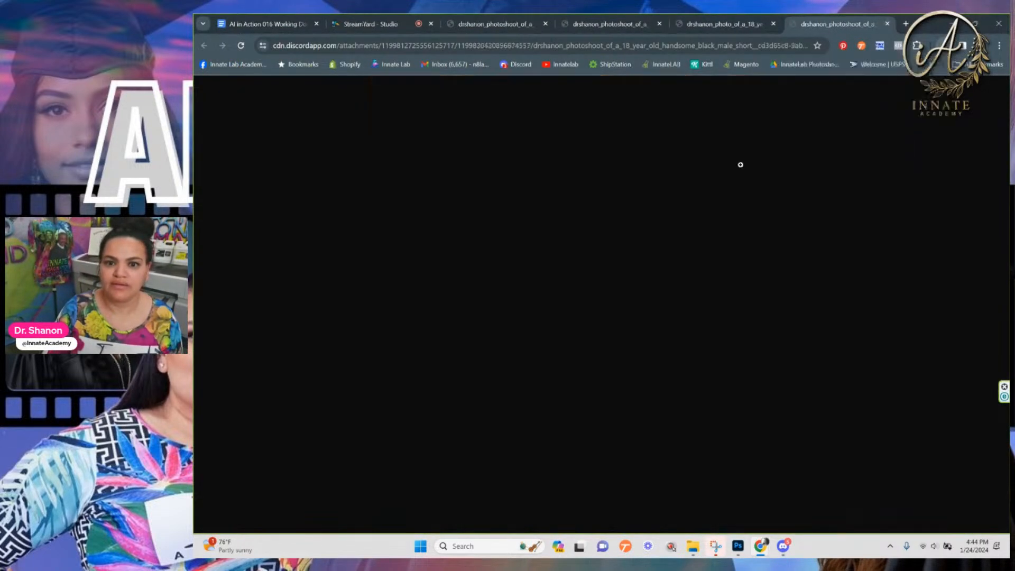
{"action": "right_click", "coordinate": [635, 234]}
{"action": "left_click", "coordinate": [703, 266]}
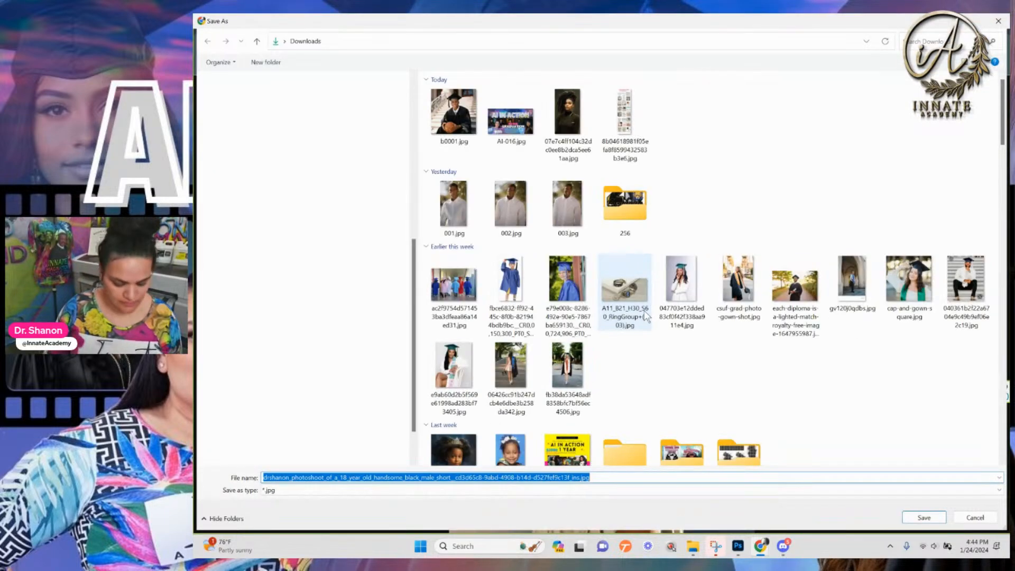
{"action": "type", "text": "b000"}
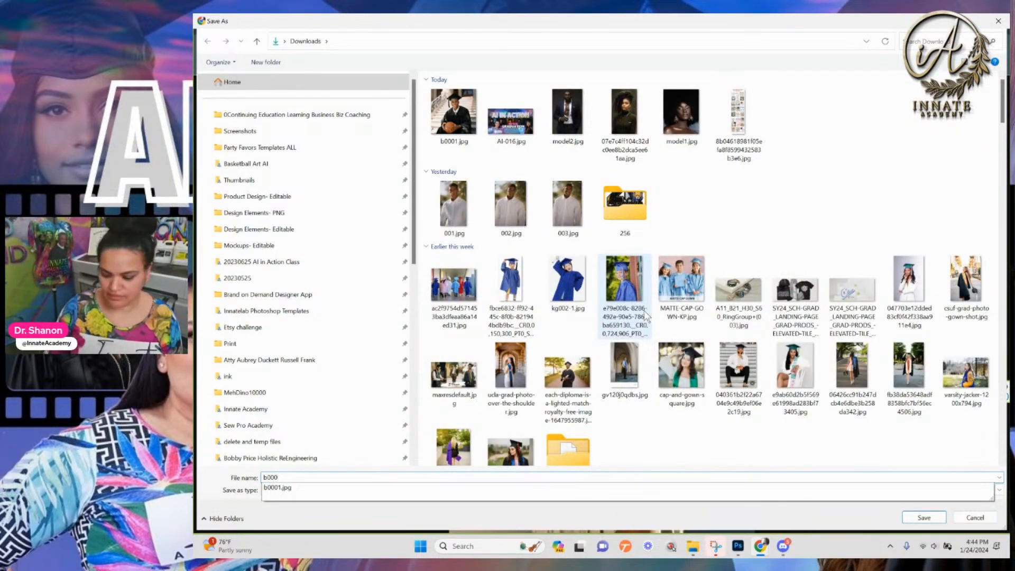
{"action": "key", "text": "Return"}
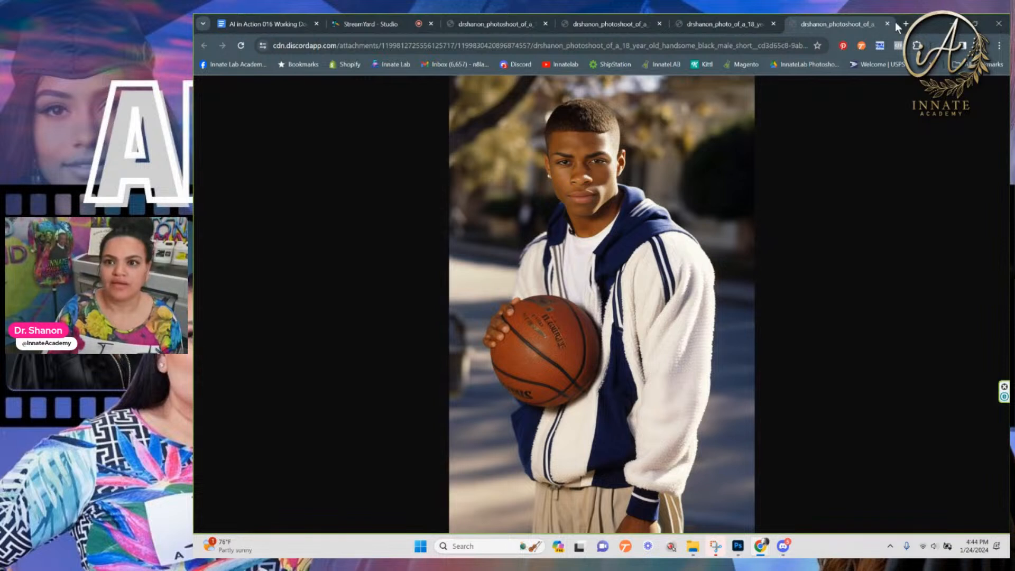
Close the saved image and save the smiling cap and gown portrait with the brown tie as b0003
{"action": "left_click", "coordinate": [887, 24]}
{"action": "right_click", "coordinate": [592, 270]}
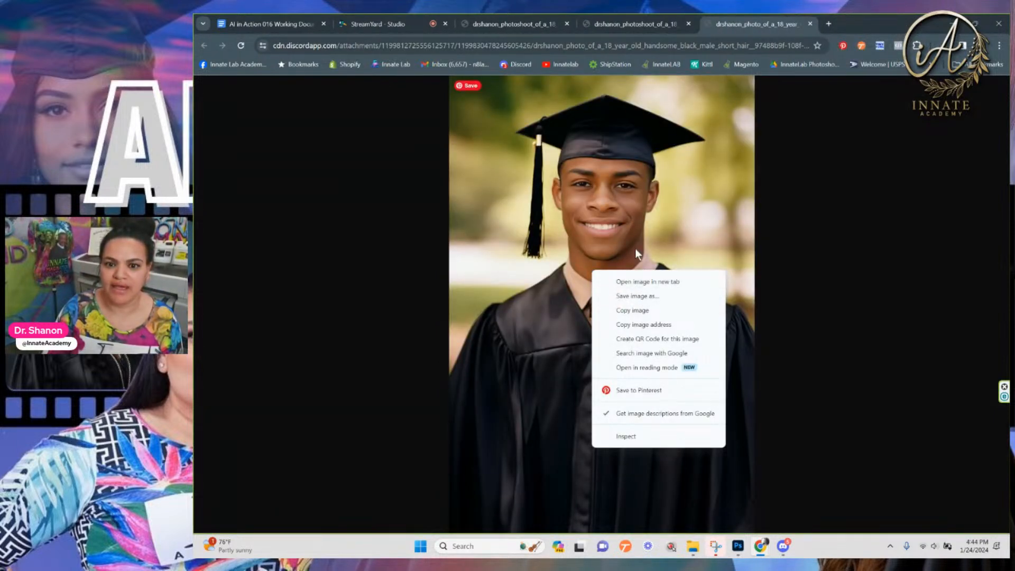
{"action": "left_click", "coordinate": [644, 297]}
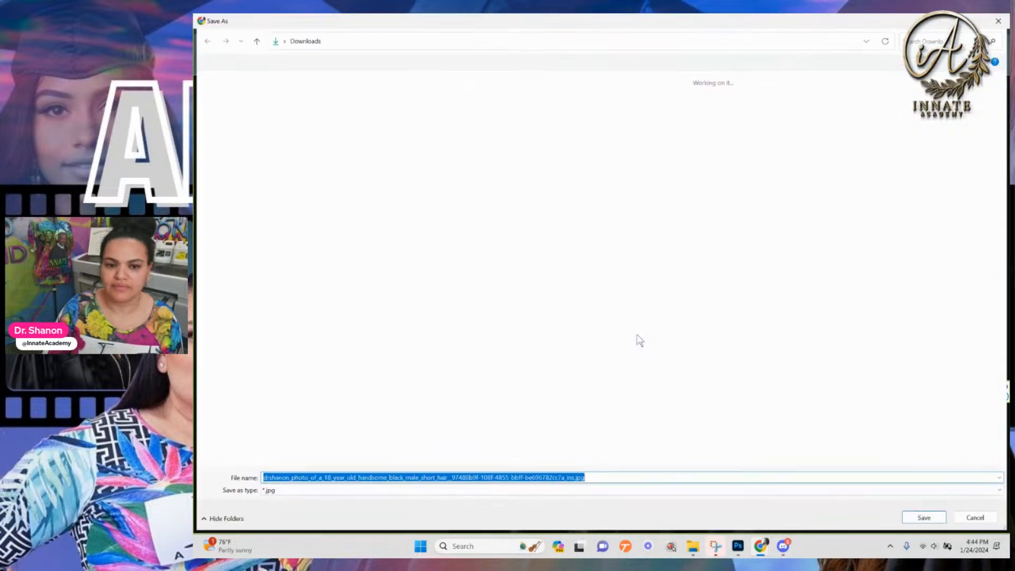
{"action": "type", "text": "b0003"}
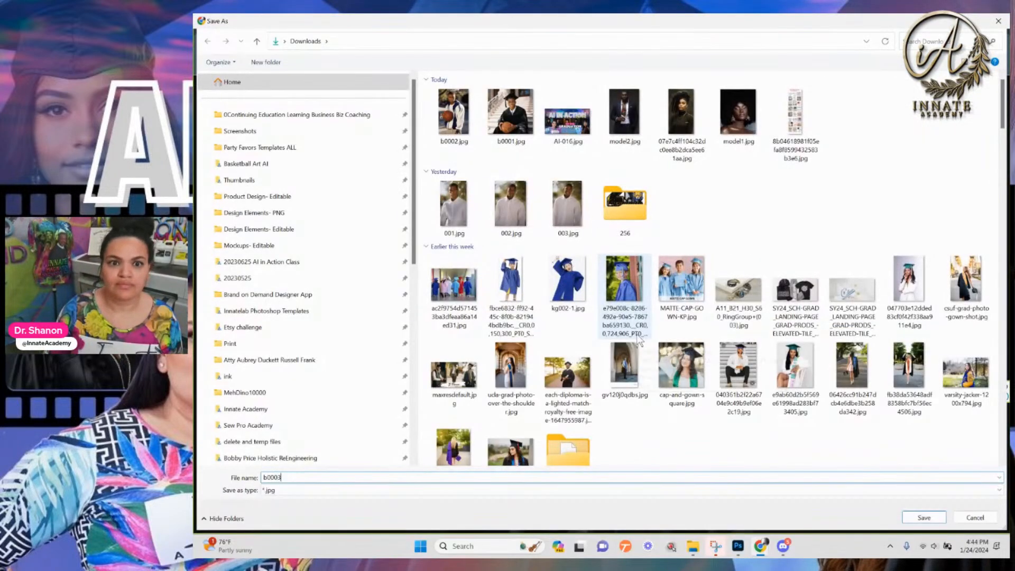
{"action": "key", "text": "Return"}
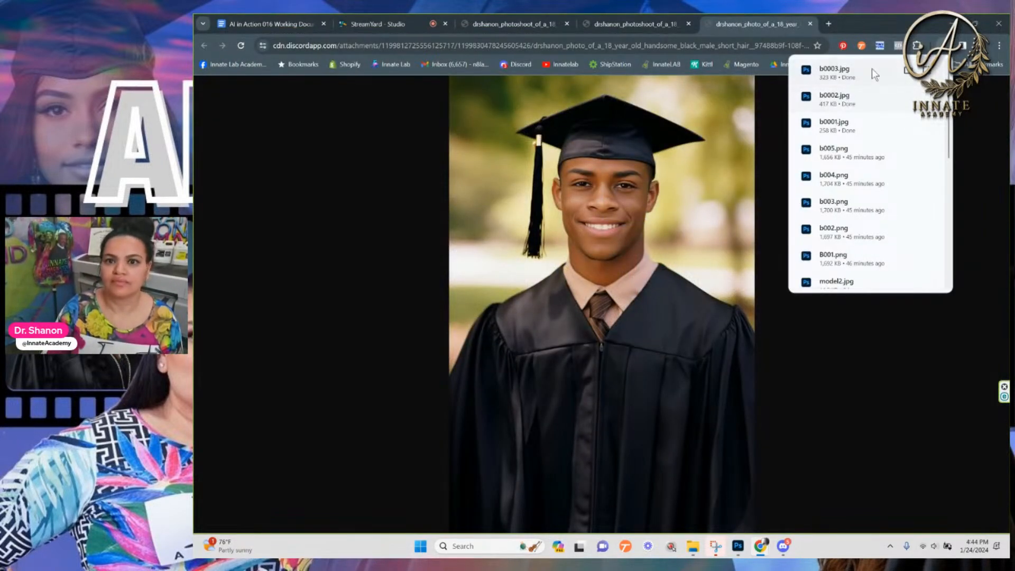
Save the portrait in the white shirt and black tie with a basketball as b0004
{"action": "right_click", "coordinate": [670, 269]}
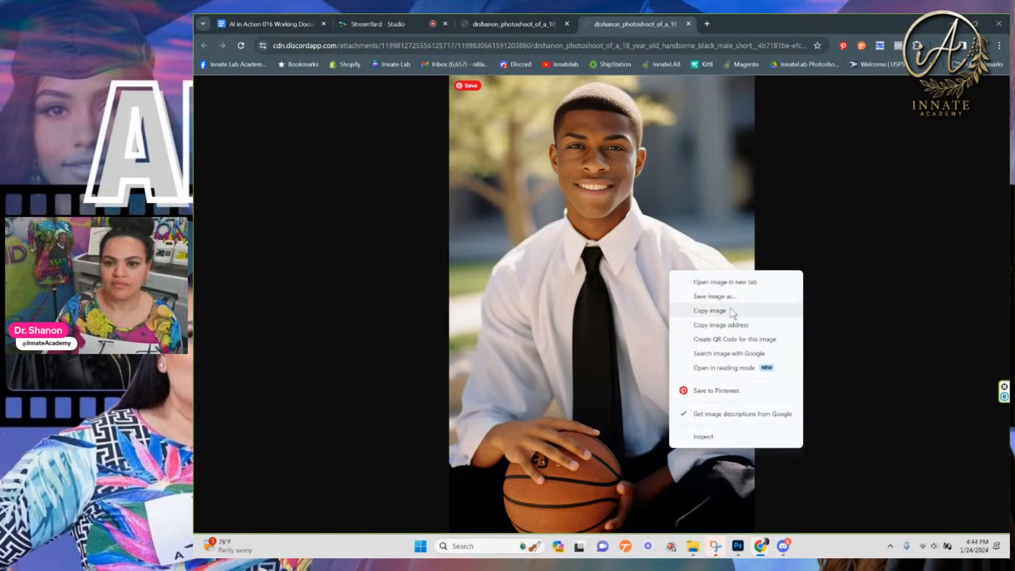
{"action": "left_click", "coordinate": [727, 297]}
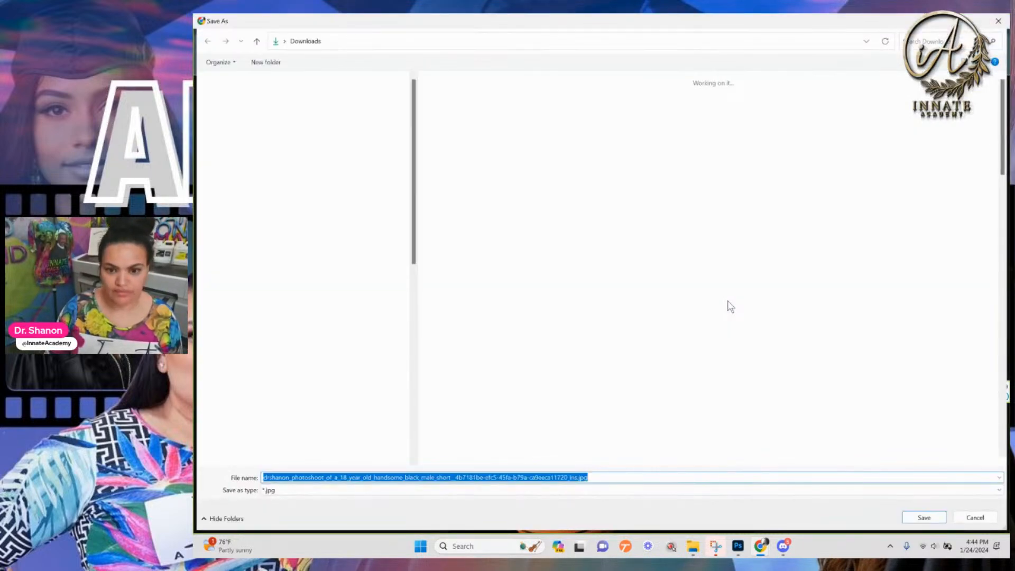
{"action": "type", "text": "b0004"}
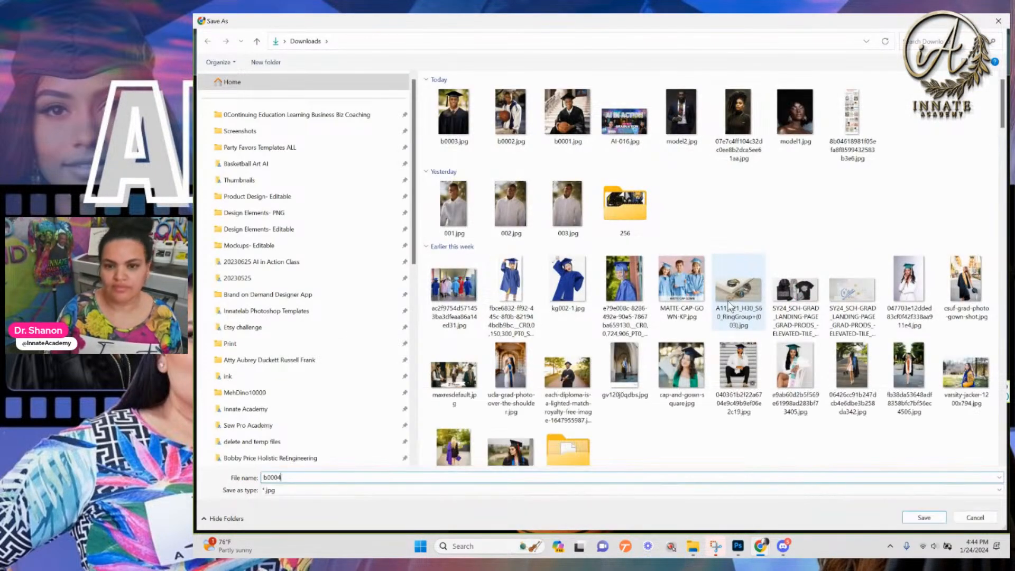
{"action": "key", "text": "Return"}
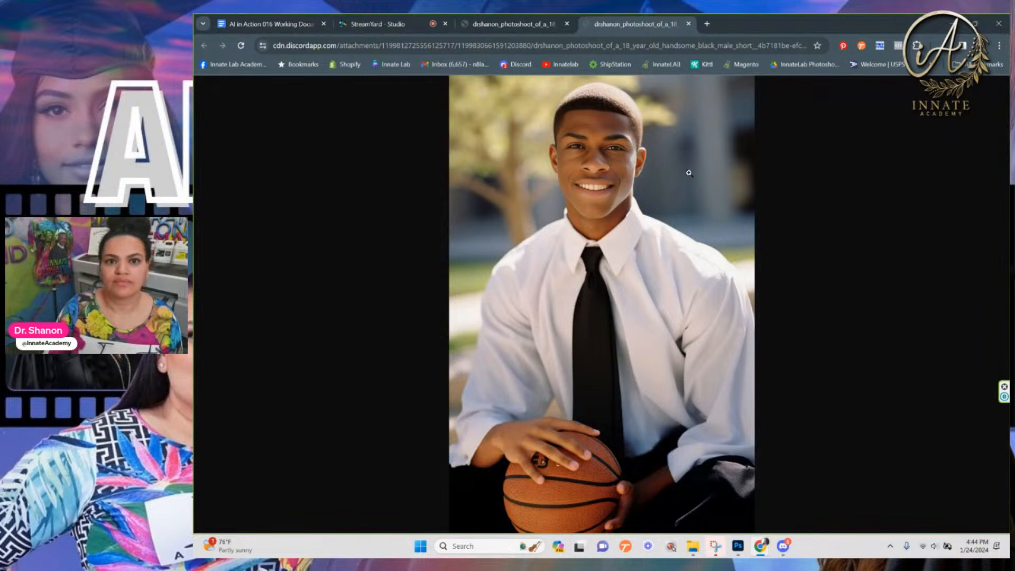
Close the white shirt portrait and the remaining navy jacket portrait, and switch from the browser to Photoshop
{"action": "left_click", "coordinate": [688, 25]}
{"action": "right_click", "coordinate": [670, 262]}
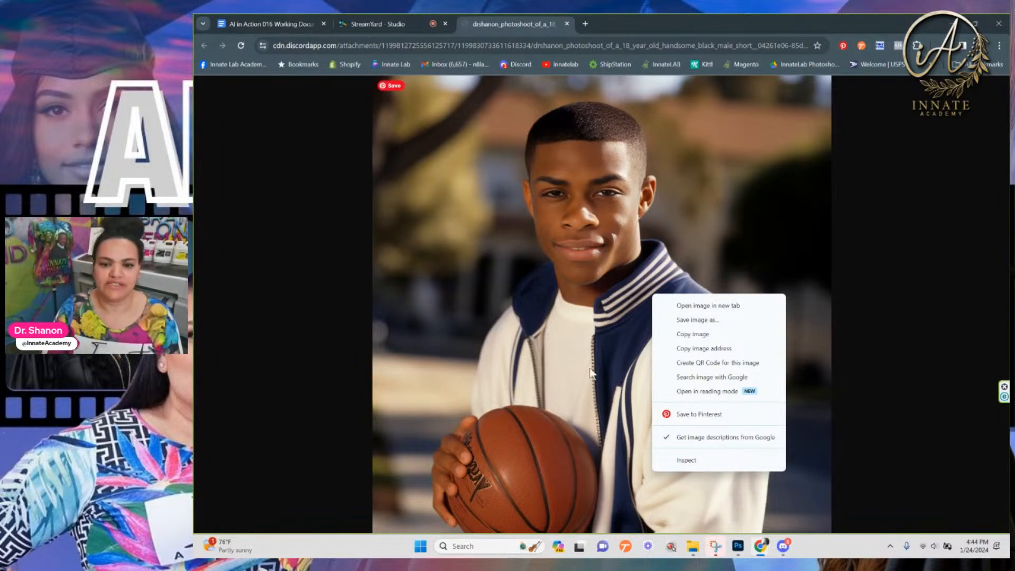
{"action": "left_click", "coordinate": [537, 21]}
{"action": "left_click", "coordinate": [952, 23]}
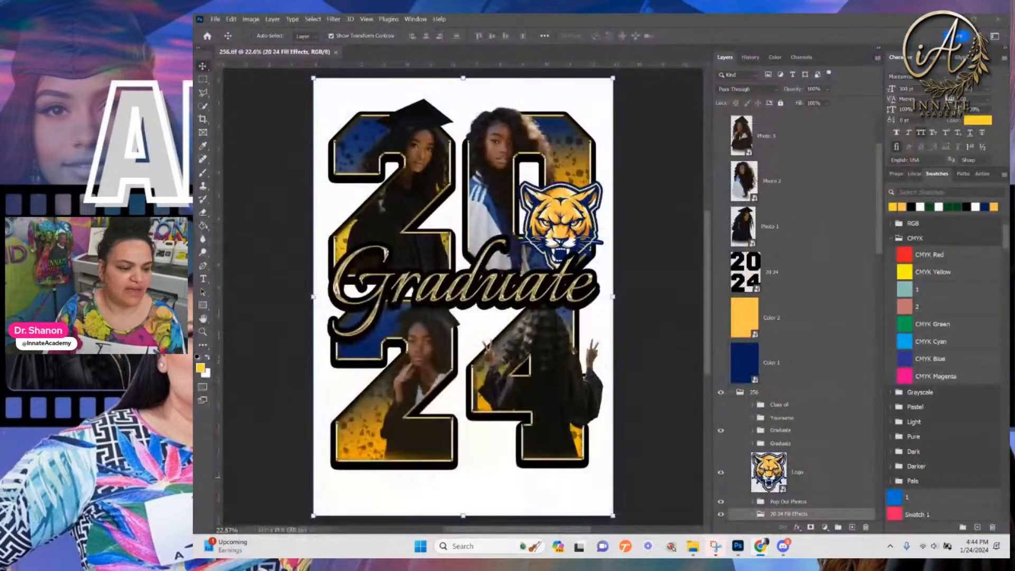
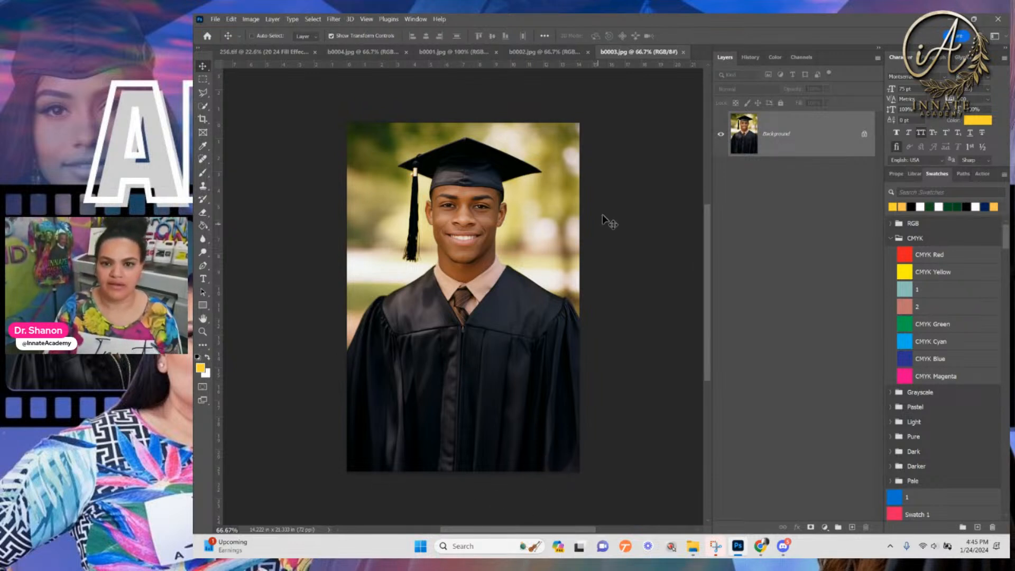
Extend b0003.jpg below and on both sides to about 18.5 by 25.7 in, using the Crop tool with Generative Expand fill
{"action": "left_click", "coordinate": [203, 108]}
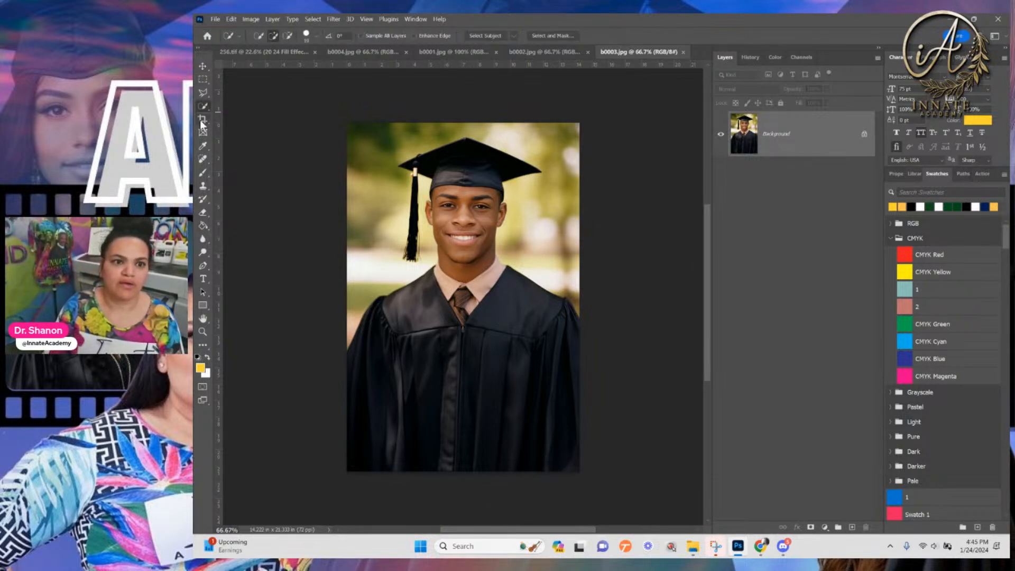
{"action": "left_click", "coordinate": [201, 120]}
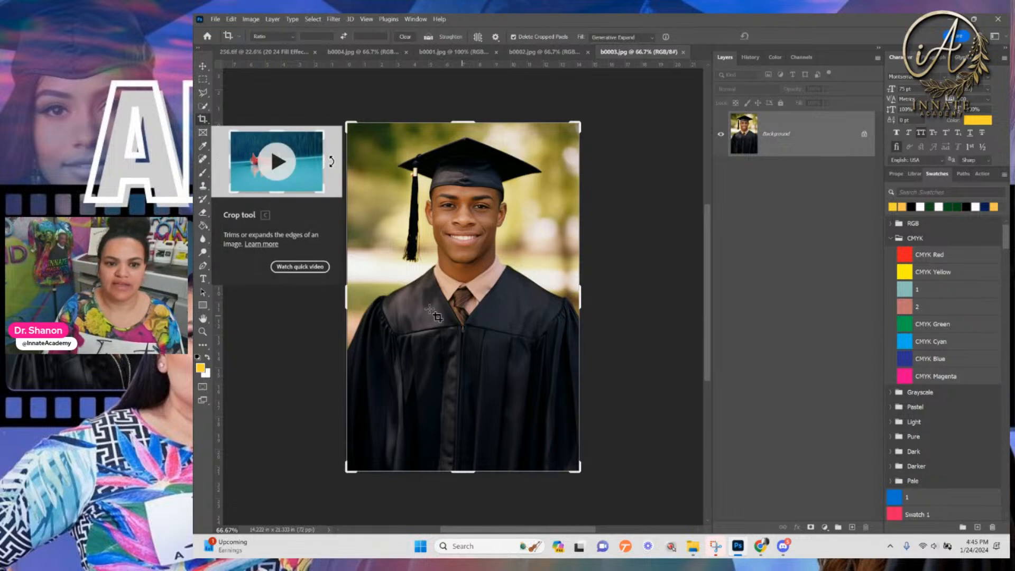
{"action": "left_click", "coordinate": [635, 38]}
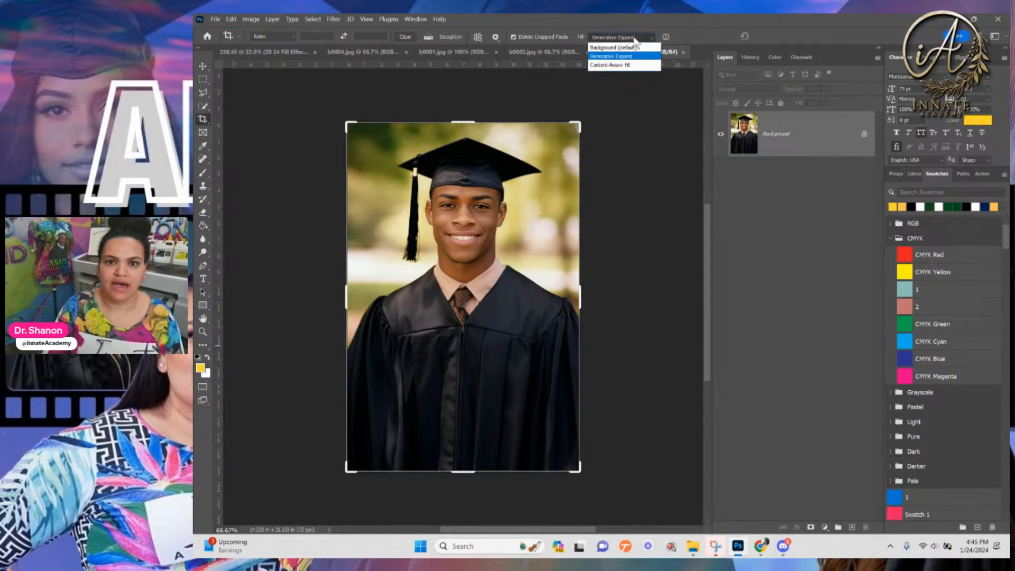
{"action": "left_click", "coordinate": [627, 57]}
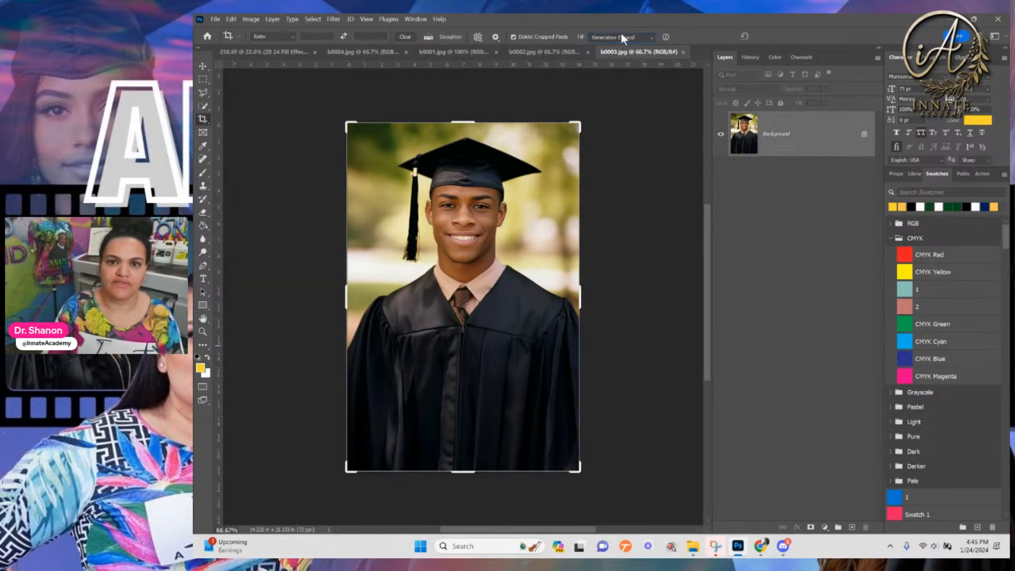
{"action": "left_click_drag", "start_coordinate": [463, 472], "coordinate": [456, 510]}
{"action": "left_click_drag", "start_coordinate": [580, 293], "coordinate": [589, 292]}
{"action": "left_click_drag", "start_coordinate": [339, 297], "coordinate": [327, 301]}
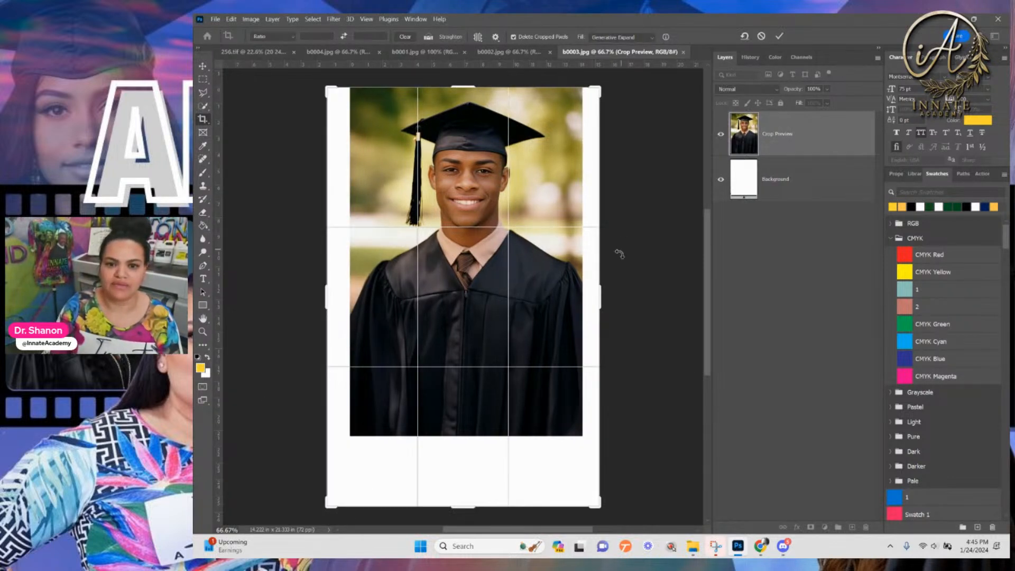
{"action": "left_click_drag", "start_coordinate": [603, 296], "coordinate": [612, 286]}
{"action": "left_click_drag", "start_coordinate": [319, 301], "coordinate": [310, 305]}
{"action": "key", "text": "Return"}
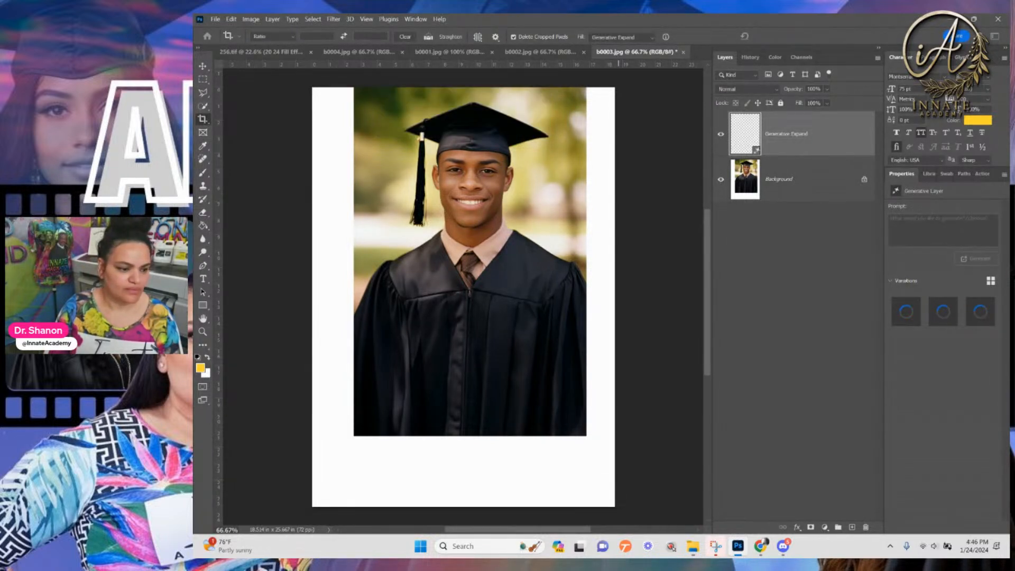
{"action": "key", "text": "alt+Tab"}
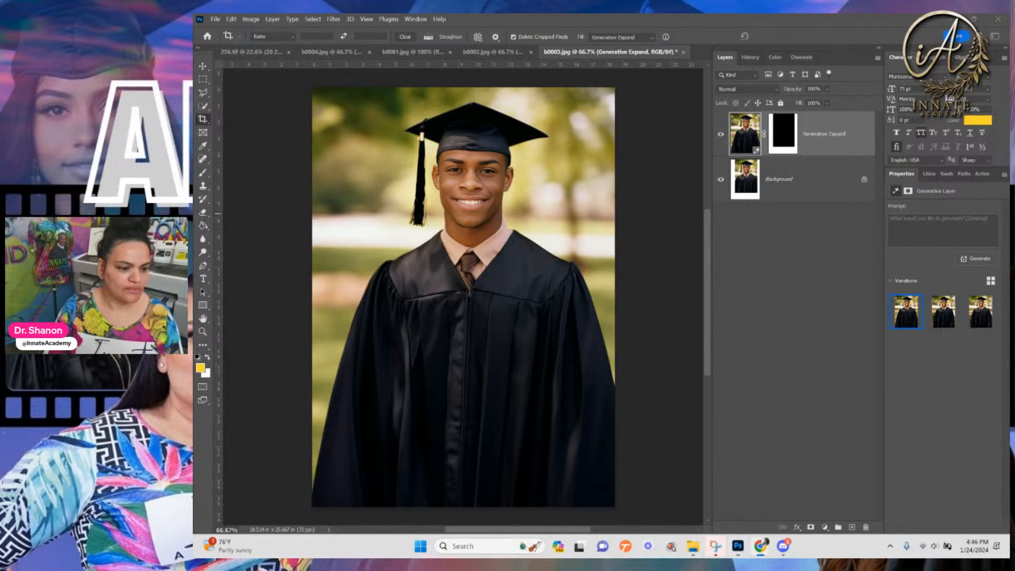
Compare the three Generative Expand variations of the cap and gown portrait and select the second one
{"action": "left_click", "coordinate": [940, 322]}
{"action": "left_click", "coordinate": [940, 320]}
{"action": "left_click", "coordinate": [974, 321]}
{"action": "left_click", "coordinate": [945, 318]}
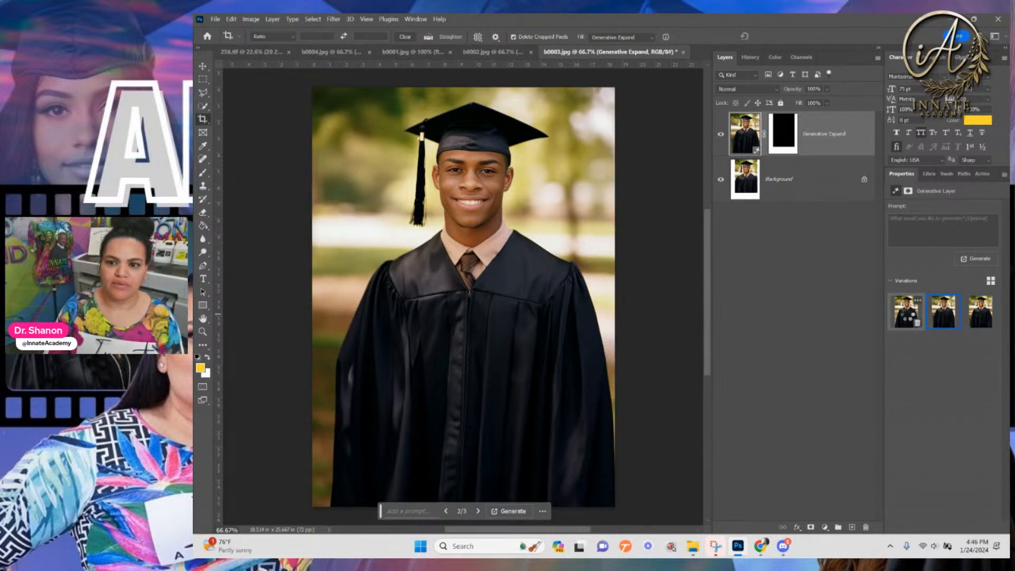
Recheck the first Generative Expand variation of b0003.jpg, keep the second one, and merge it down onto the background
{"action": "left_click", "coordinate": [909, 316]}
{"action": "left_click", "coordinate": [943, 314]}
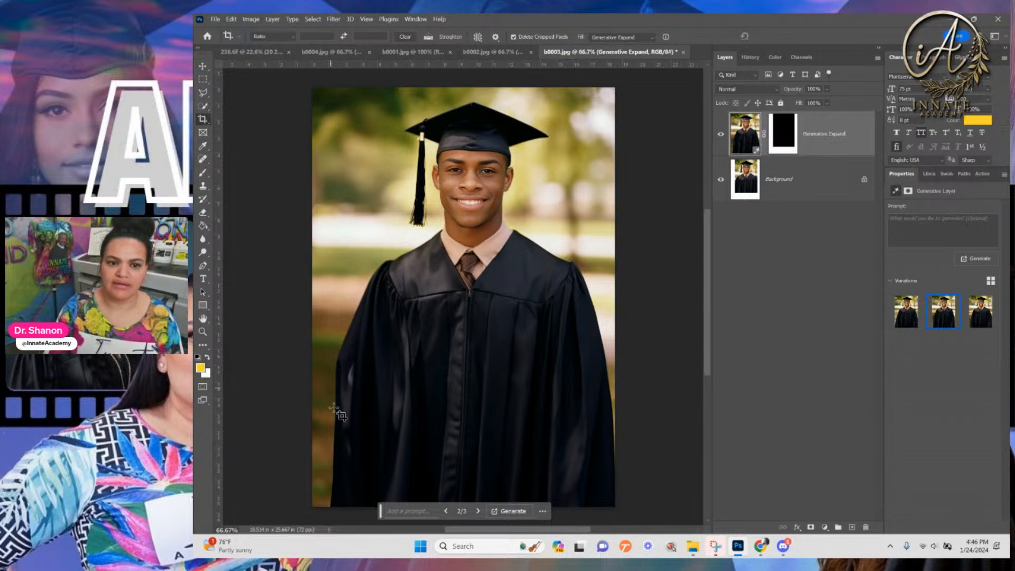
{"action": "right_click", "coordinate": [826, 144]}
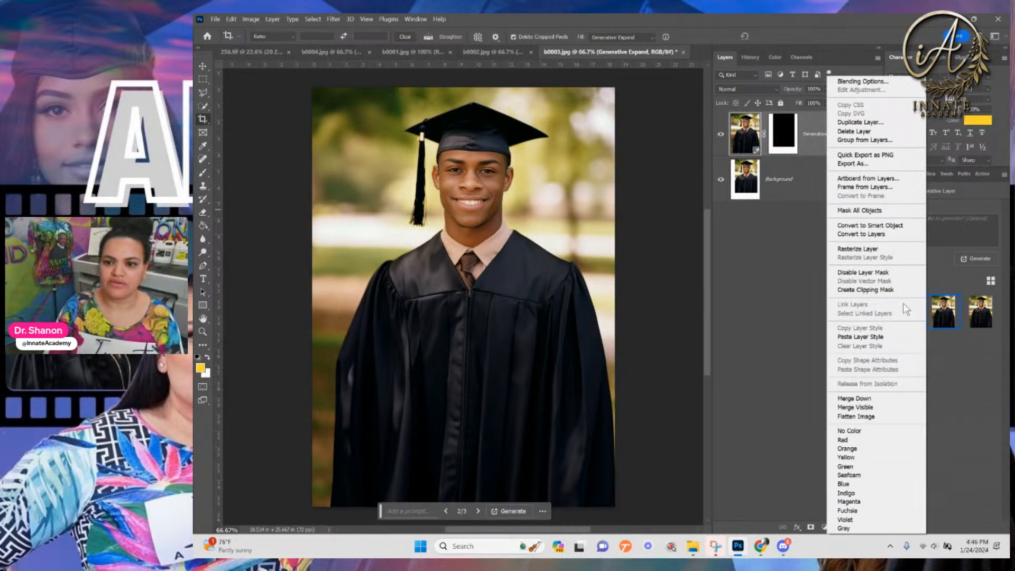
{"action": "left_click", "coordinate": [883, 398]}
{"action": "left_click", "coordinate": [683, 51]}
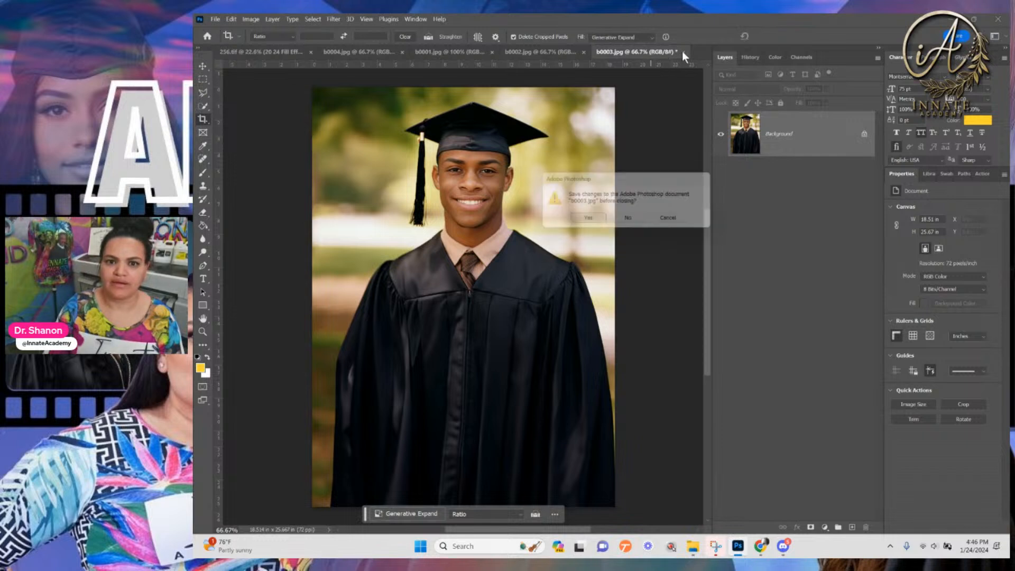
{"action": "left_click", "coordinate": [587, 221]}
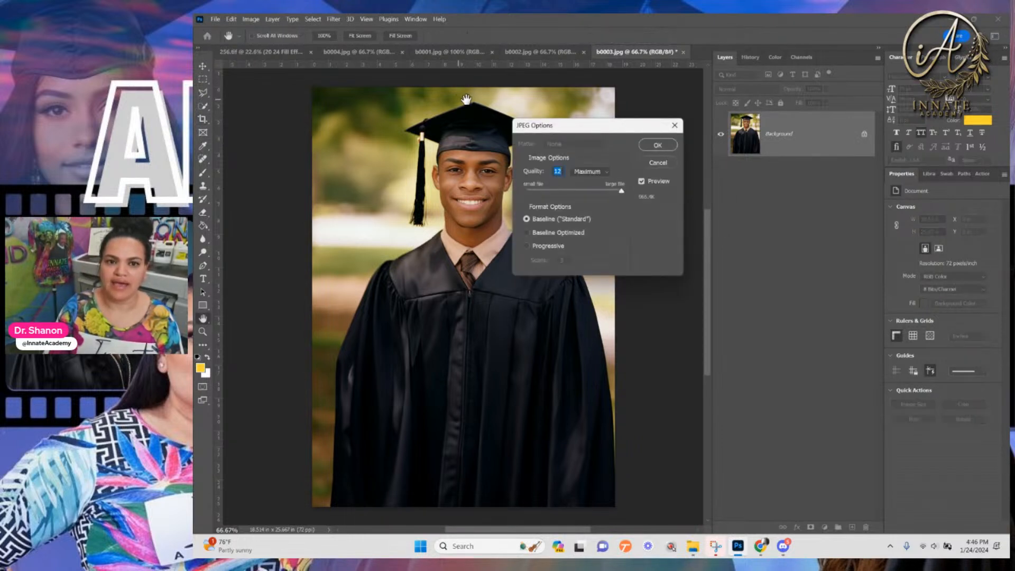
{"action": "left_click", "coordinate": [659, 161]}
{"action": "key", "text": "c"}
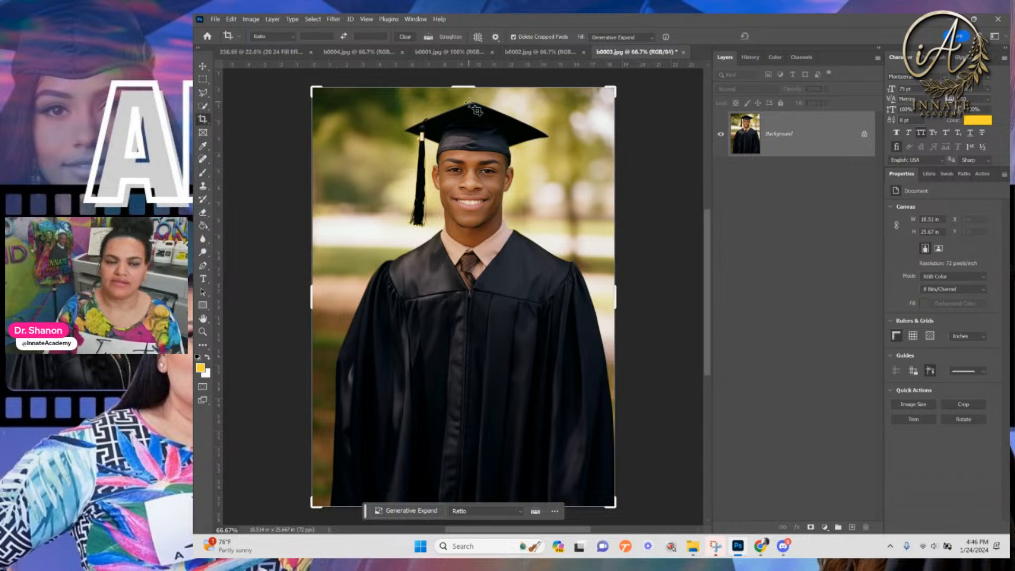
{"action": "left_click", "coordinate": [206, 67]}
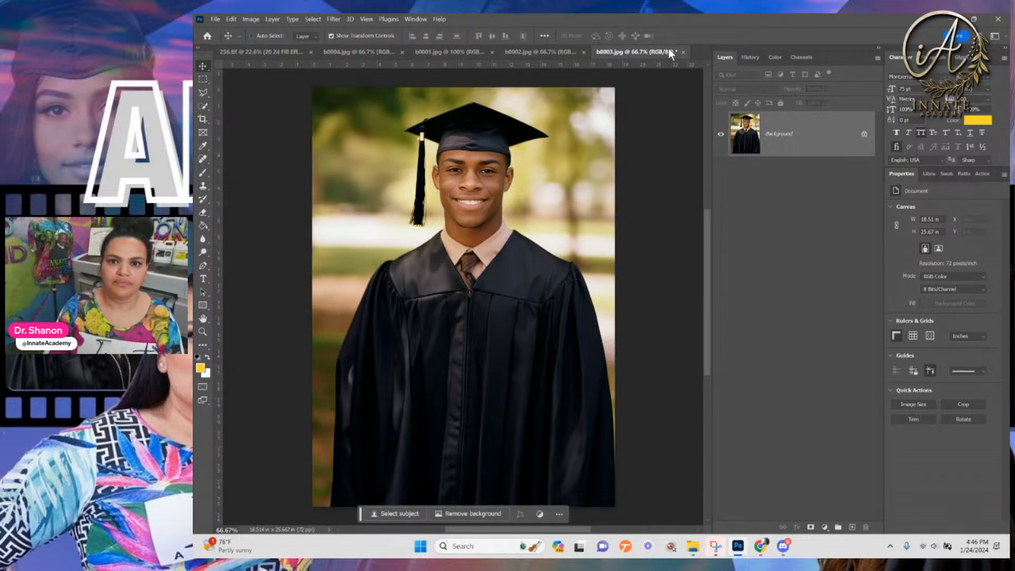
Save b0003.jpg at maximum JPEG quality 12 while closing it, and close b0002.jpg without editing it
{"action": "left_click", "coordinate": [683, 52]}
{"action": "left_click", "coordinate": [598, 221]}
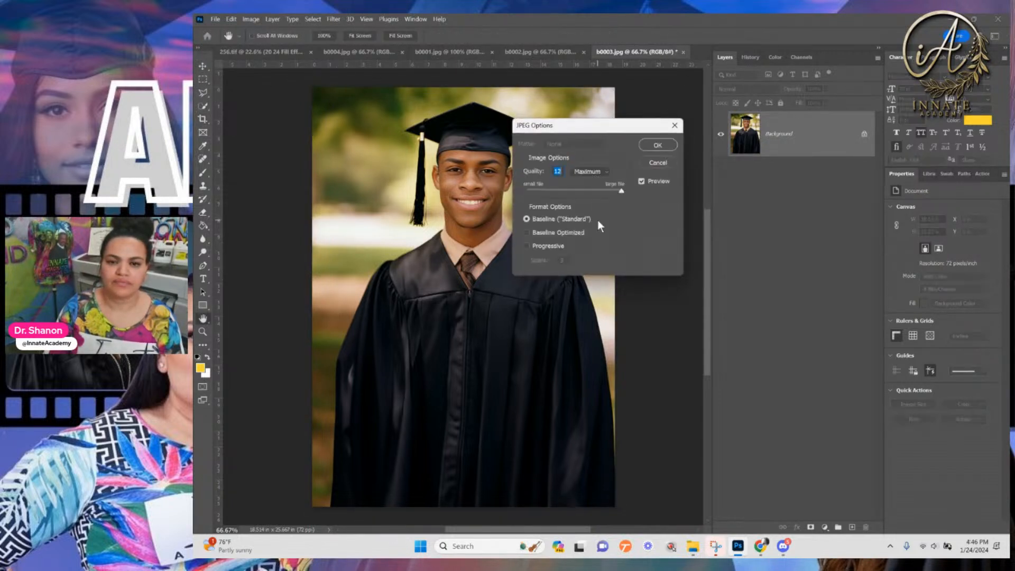
{"action": "left_click", "coordinate": [652, 140]}
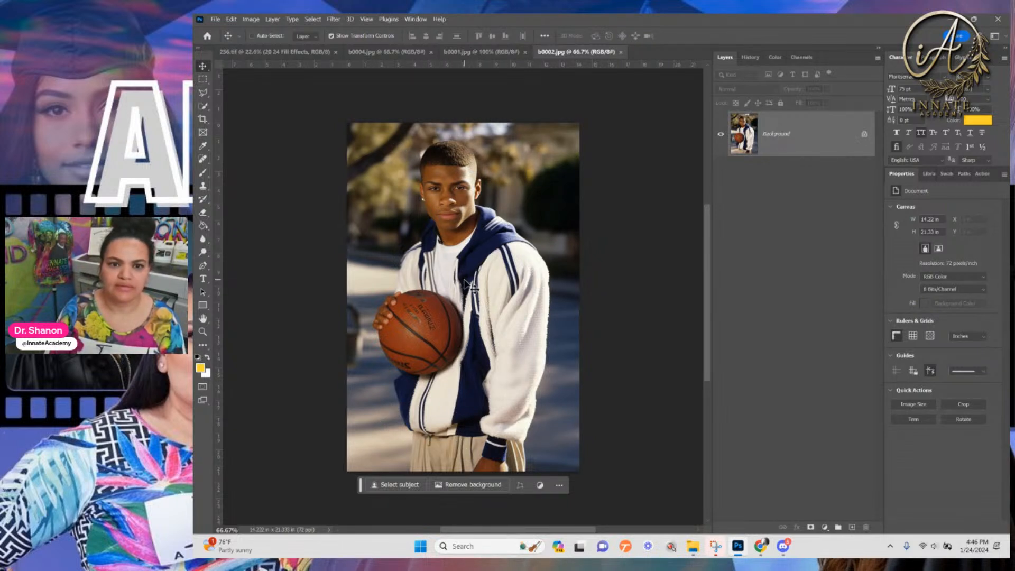
{"action": "left_click", "coordinate": [621, 52]}
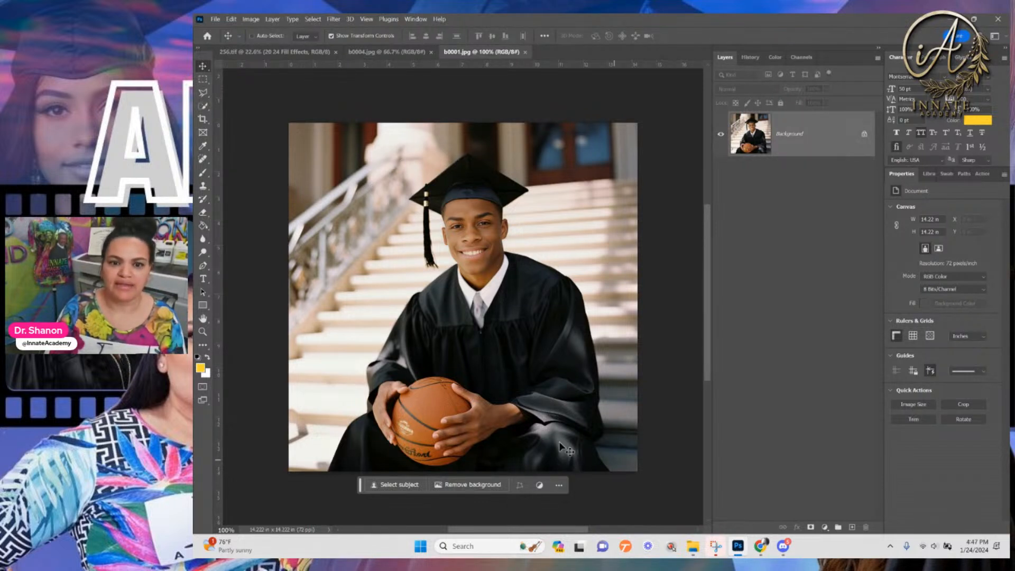
Extend b0001.jpg below the seated graduate to about 14.2 by 18 in, using the Crop tool with Generative Expand fill
{"action": "scroll", "coordinate": [498, 228], "scroll_direction": "down", "scroll_amount": 4}
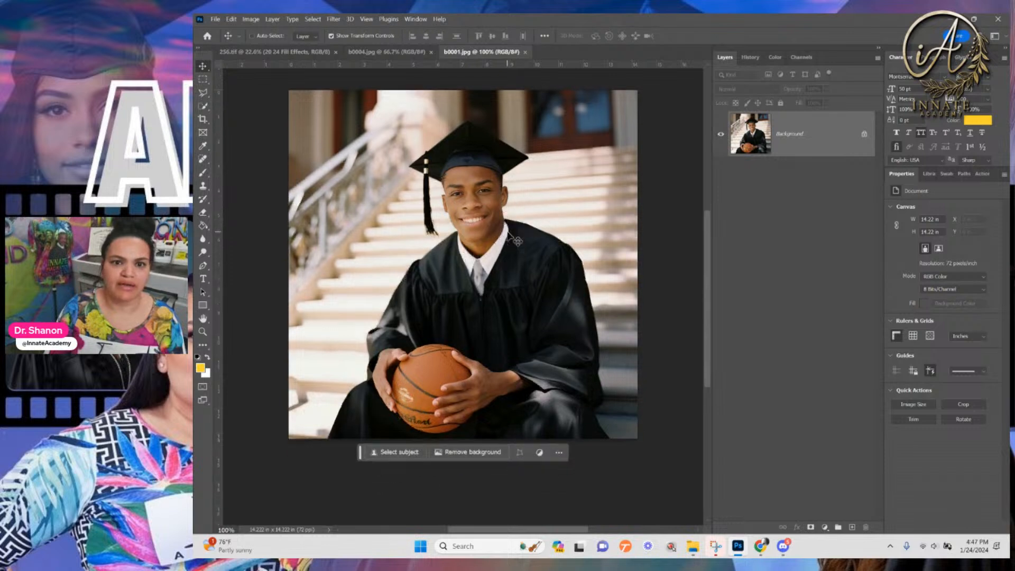
{"action": "left_click", "coordinate": [203, 119]}
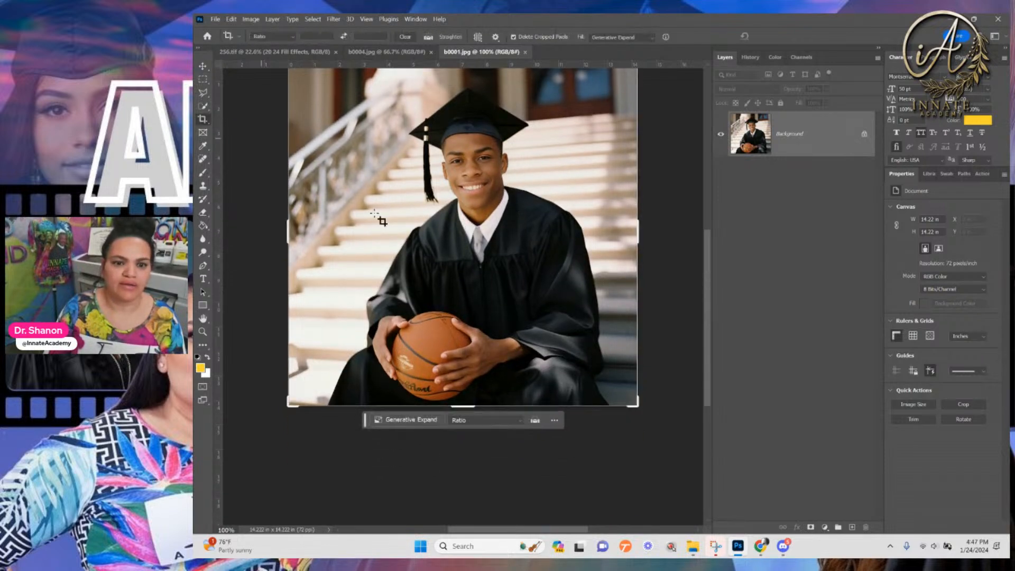
{"action": "left_click_drag", "start_coordinate": [464, 406], "coordinate": [465, 453]}
{"action": "left_click", "coordinate": [567, 467]}
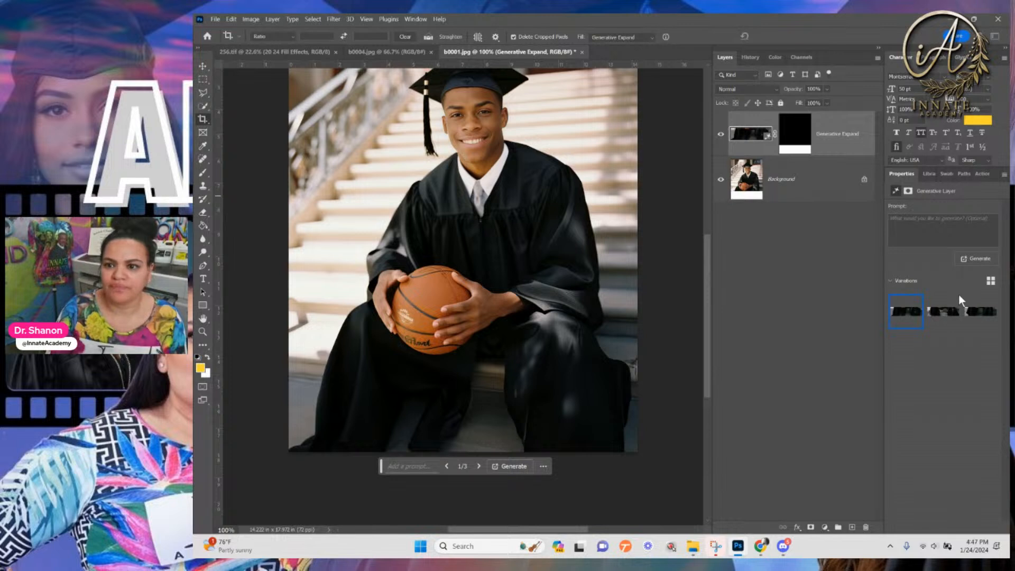
Compare the Generative Expand variations of the seated graduate, choose the third one, and merge it down onto the background
{"action": "left_click", "coordinate": [943, 312]}
{"action": "left_click", "coordinate": [973, 316]}
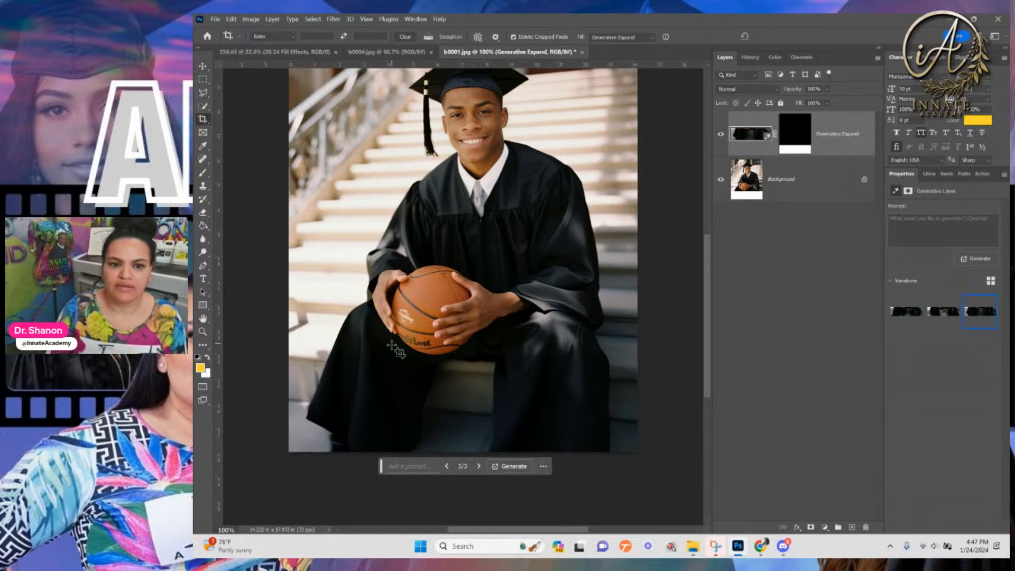
{"action": "right_click", "coordinate": [859, 145]}
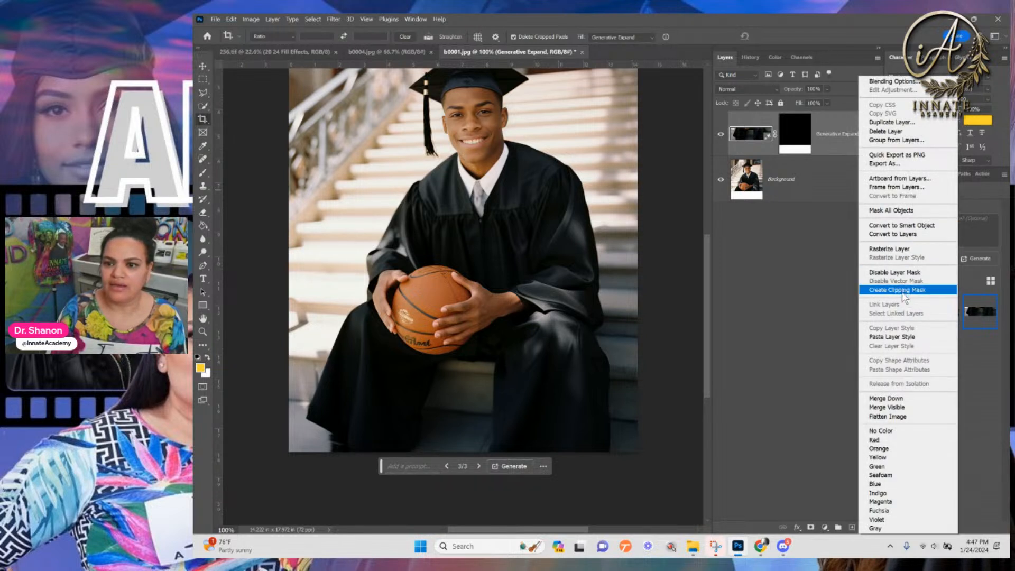
{"action": "left_click", "coordinate": [906, 399]}
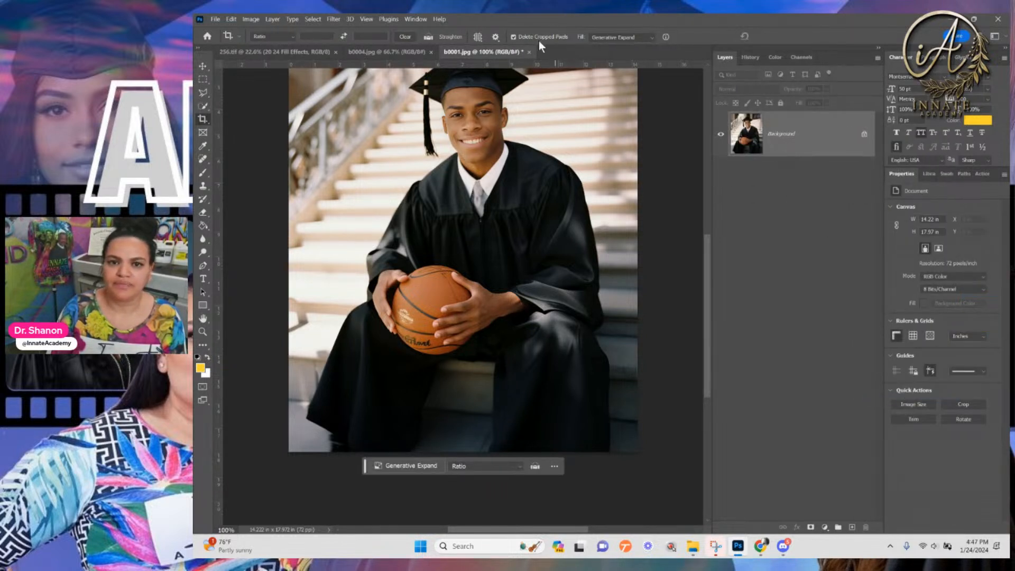
Close b0001.jpg, saving its changes with the maximum JPEG quality of 12
{"action": "left_click", "coordinate": [529, 52]}
{"action": "left_click", "coordinate": [584, 221]}
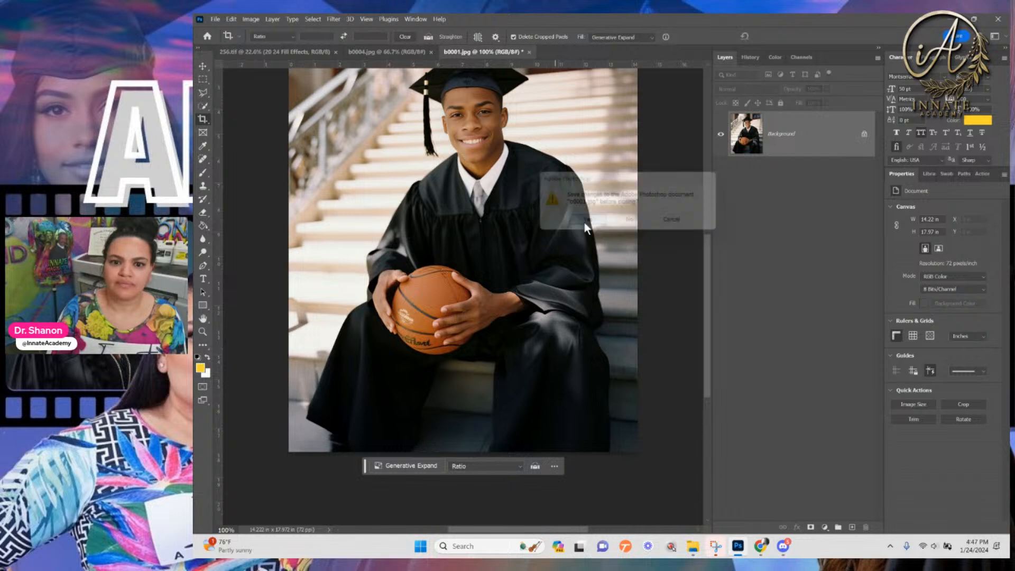
{"action": "left_click", "coordinate": [656, 145]}
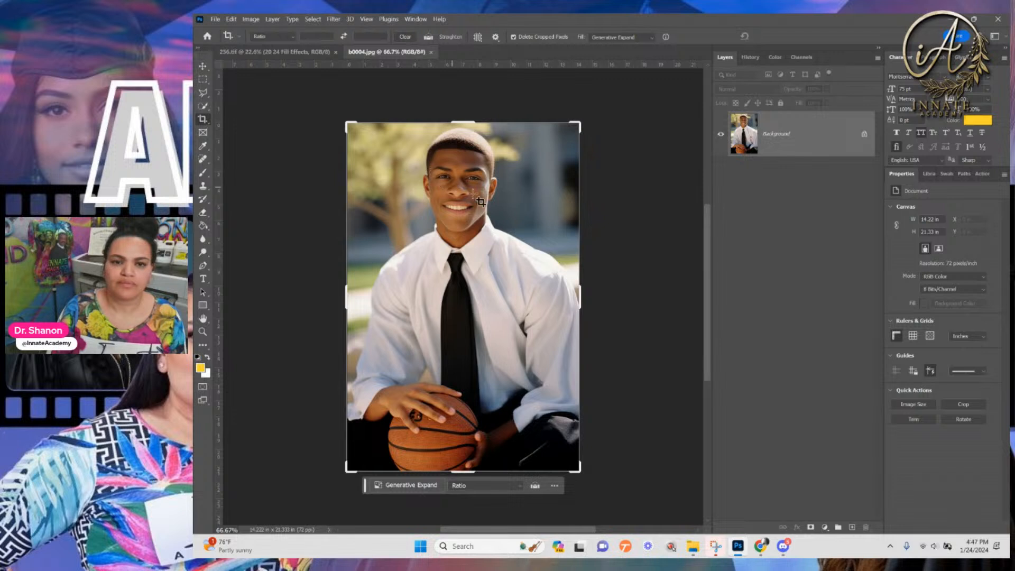
Extend b0004.jpg below and on its right side to about 15.1 by 26.4 in with Generative Expand, leaving the prompt empty
{"action": "left_click_drag", "start_coordinate": [584, 299], "coordinate": [589, 297]}
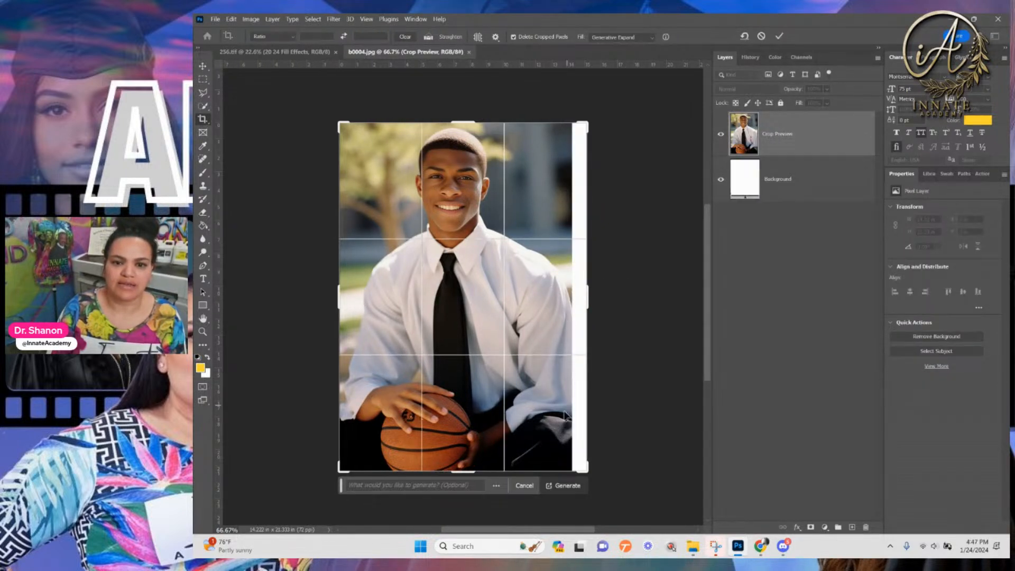
{"action": "scroll", "coordinate": [516, 354], "scroll_direction": "down", "scroll_amount": 2}
{"action": "left_click_drag", "start_coordinate": [471, 440], "coordinate": [487, 479]}
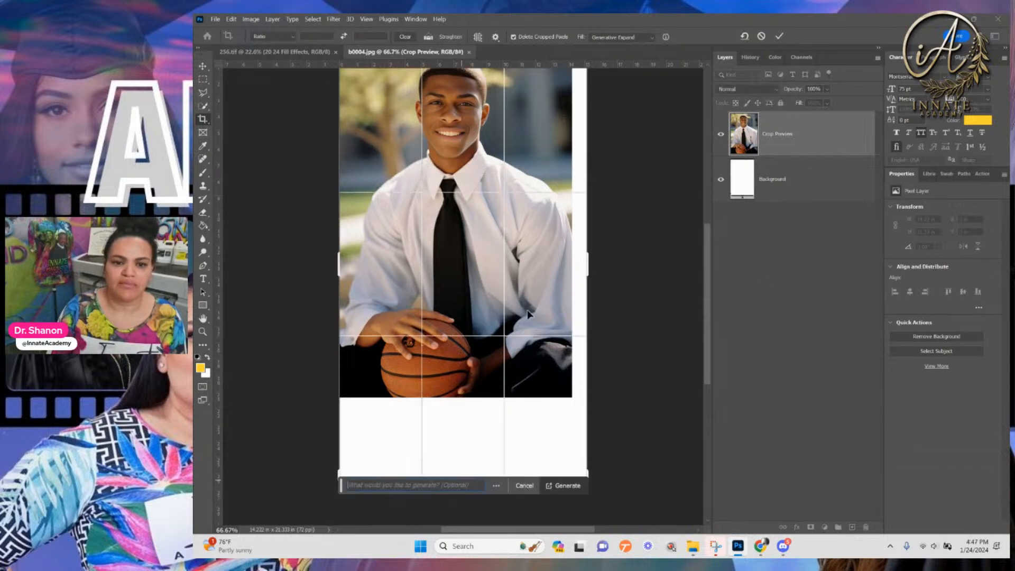
{"action": "left_click", "coordinate": [564, 486]}
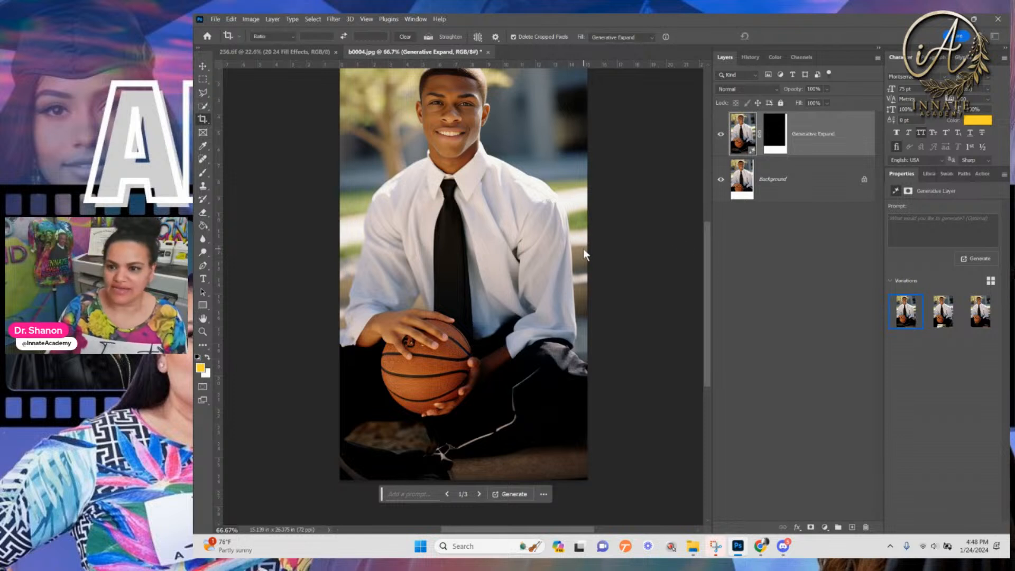
Compare the three Generative Expand variations of the white shirt portrait, choose the second one, and merge it down onto the background
{"action": "left_click", "coordinate": [936, 320]}
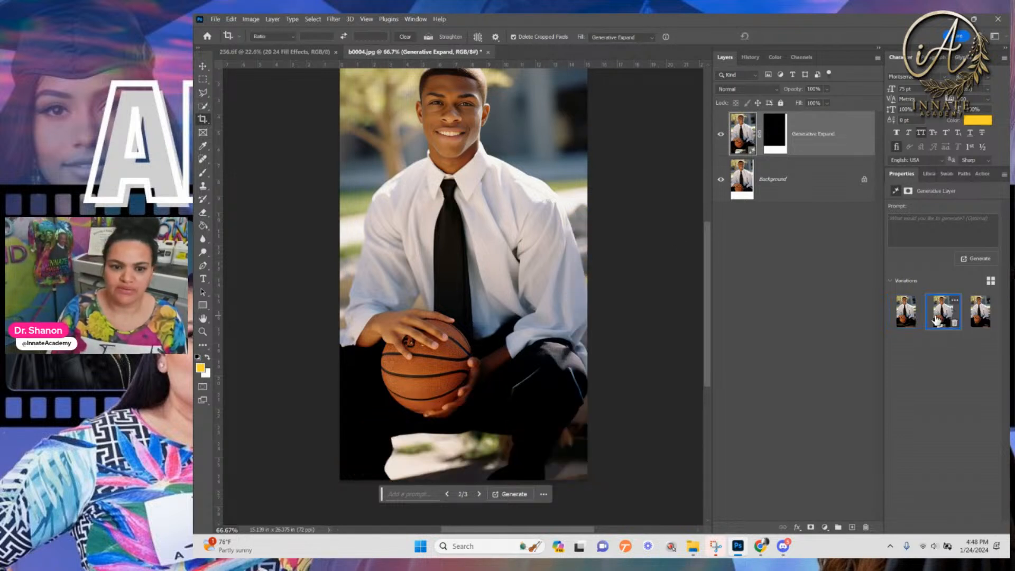
{"action": "left_click", "coordinate": [981, 320]}
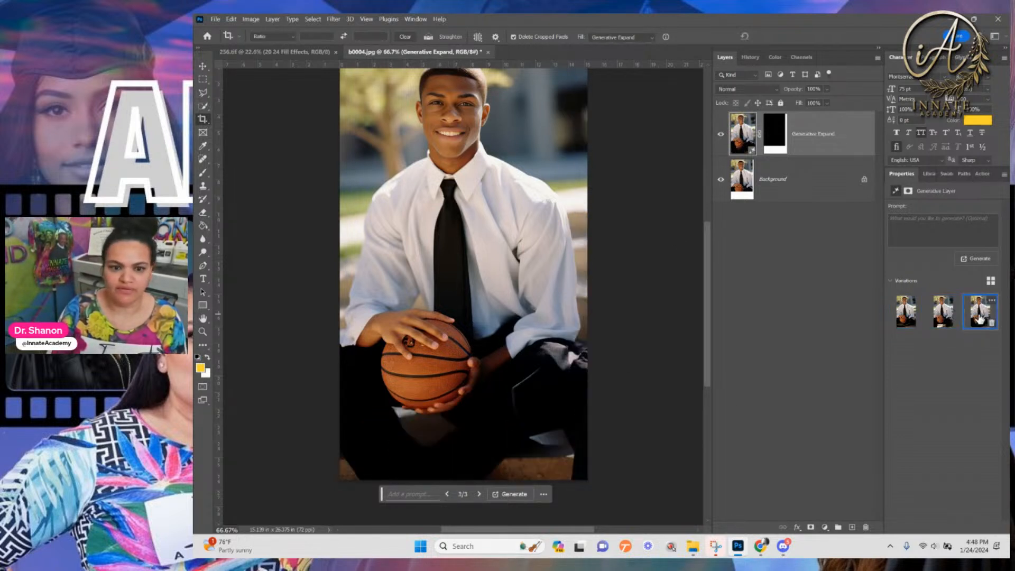
{"action": "left_click", "coordinate": [936, 312]}
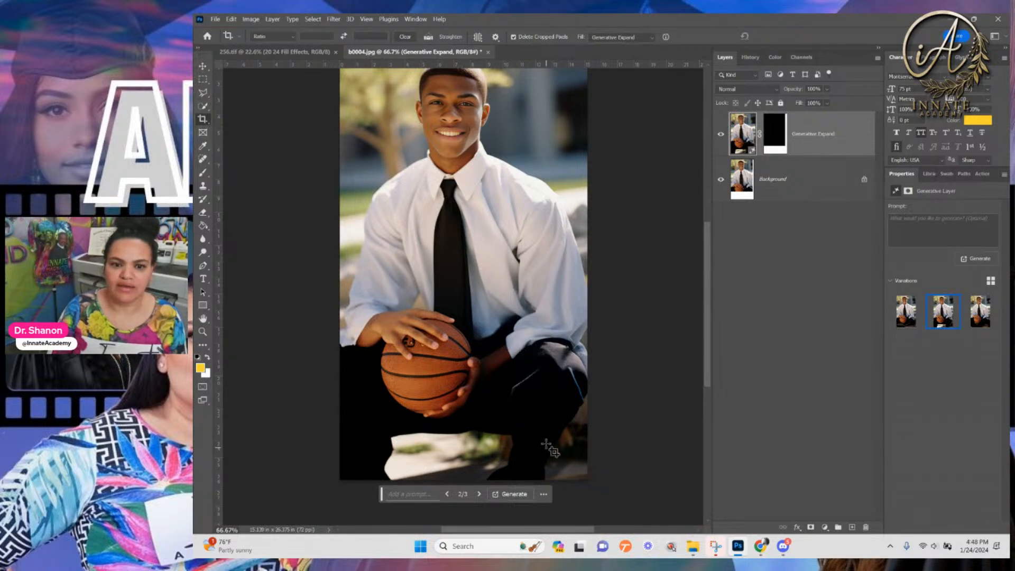
{"action": "right_click", "coordinate": [820, 135]}
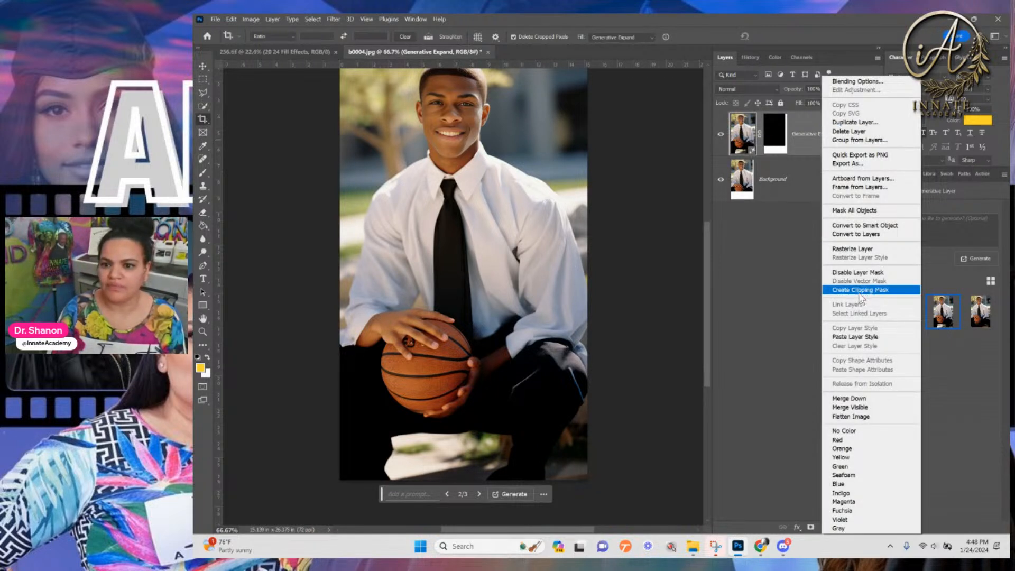
{"action": "left_click", "coordinate": [870, 399]}
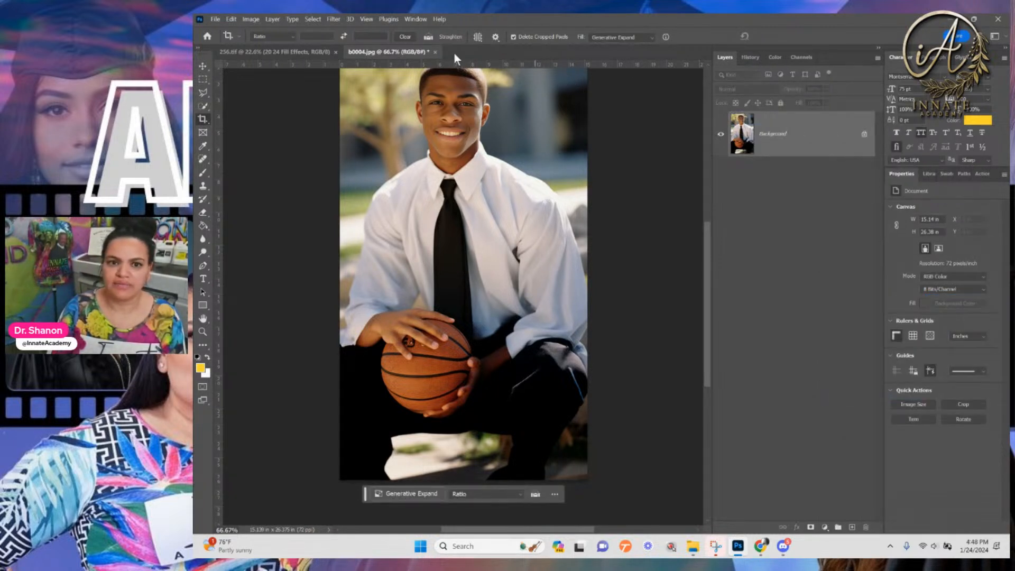
Close b0004.jpg, saving the expanded portrait with the default JPEG options
{"action": "left_click", "coordinate": [435, 51]}
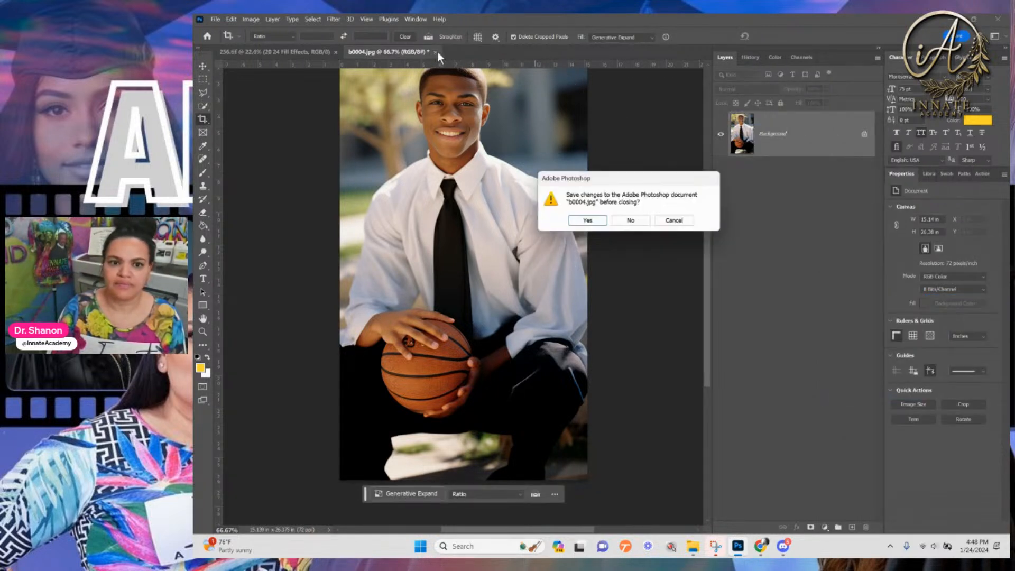
{"action": "left_click", "coordinate": [598, 224]}
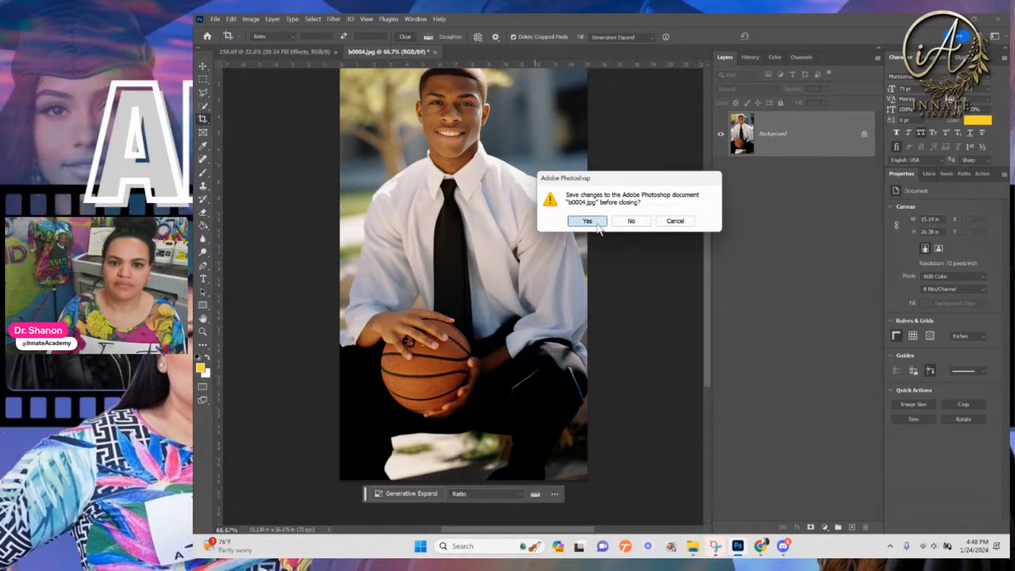
{"action": "left_click", "coordinate": [655, 145]}
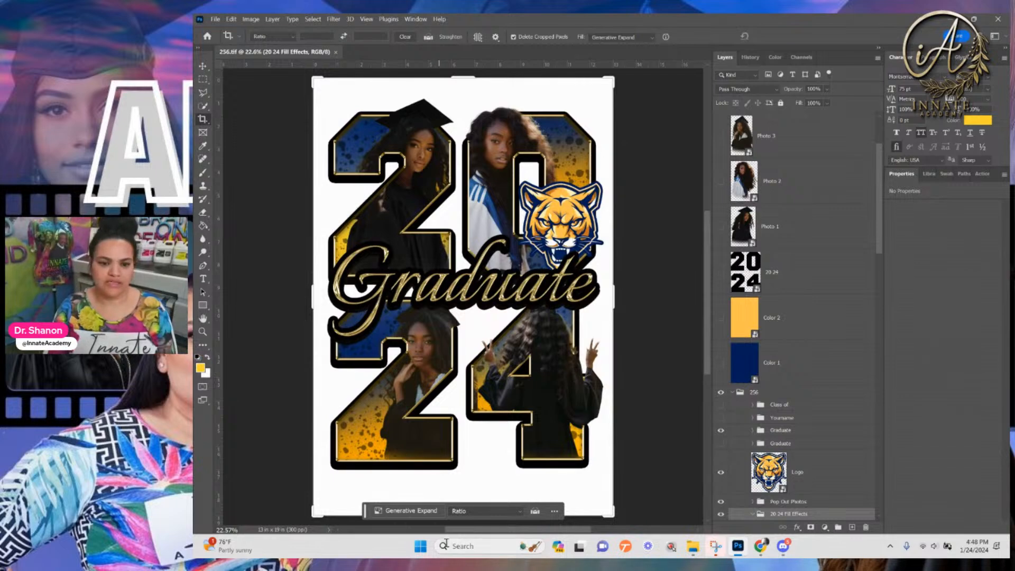
Switch from Photoshop to the browser and start an image upload on remove.bg
{"action": "left_click", "coordinate": [761, 547]}
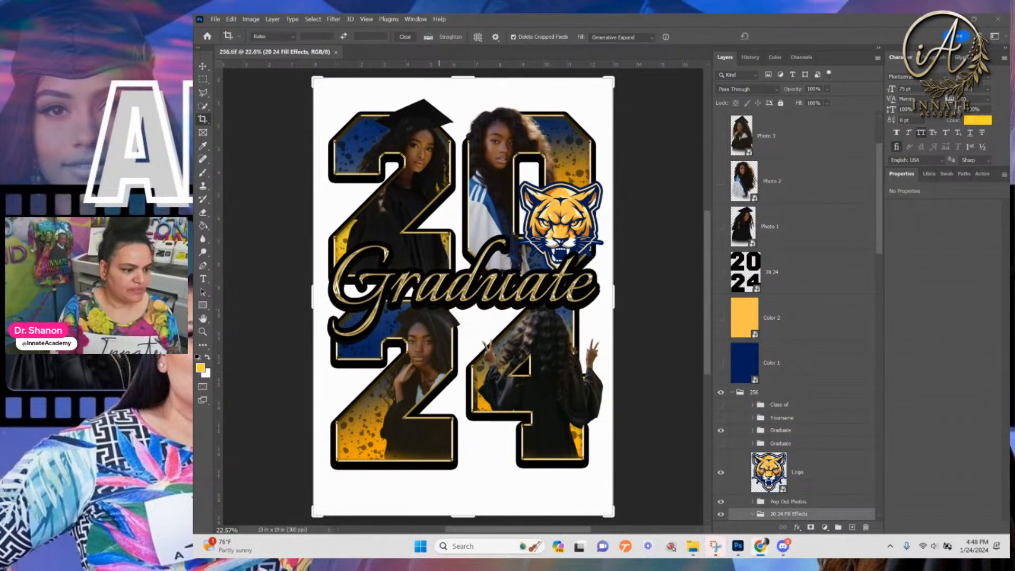
{"action": "left_click_drag", "start_coordinate": [1008, 21], "coordinate": [688, 16]}
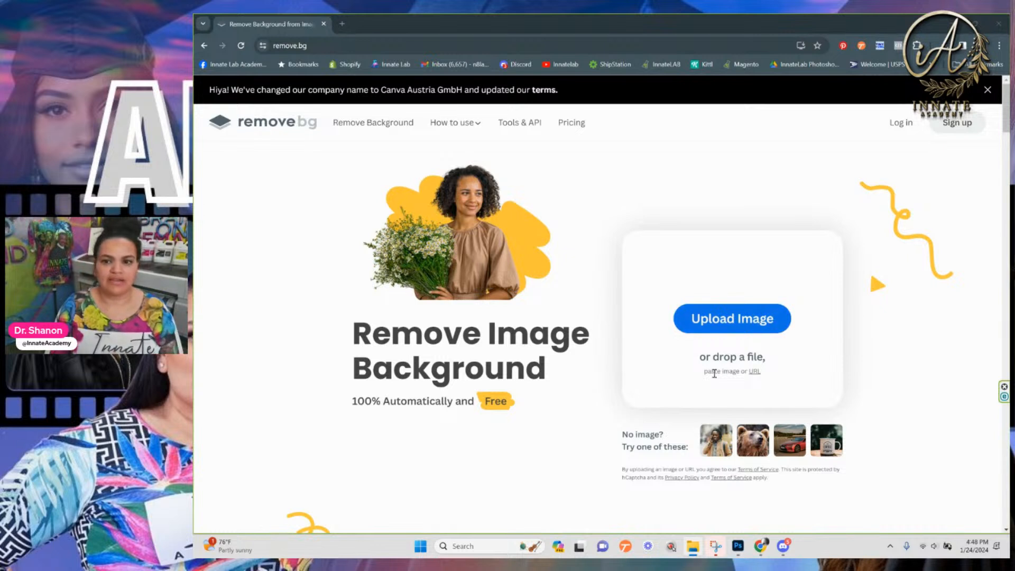
{"action": "left_click", "coordinate": [736, 331]}
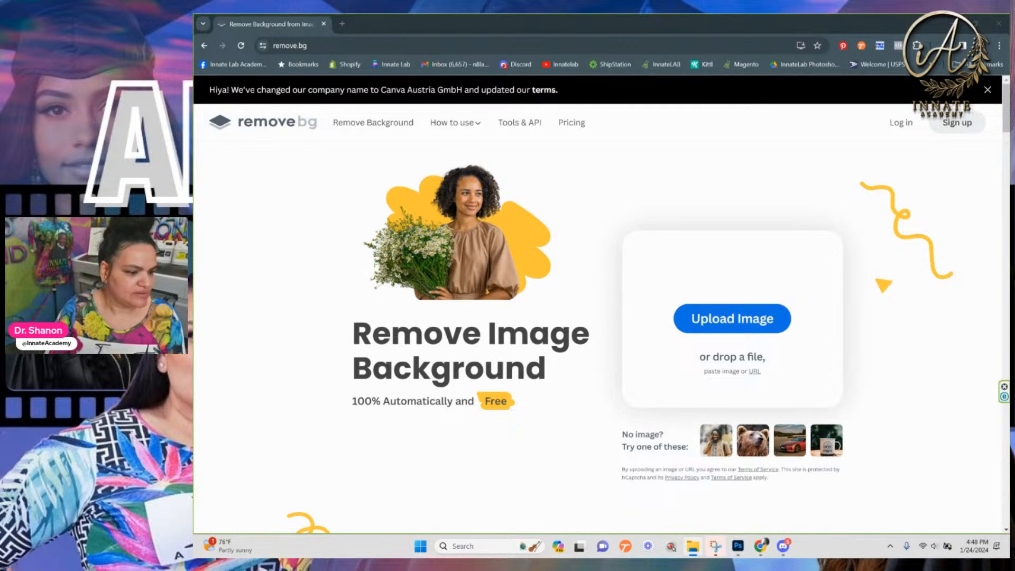
Remove the background from b0004.jpg with remove.bg and download the preview to Downloads as b0004-removebg-preview.png
{"action": "left_click_drag", "start_coordinate": [519, 293], "coordinate": [577, 272]}
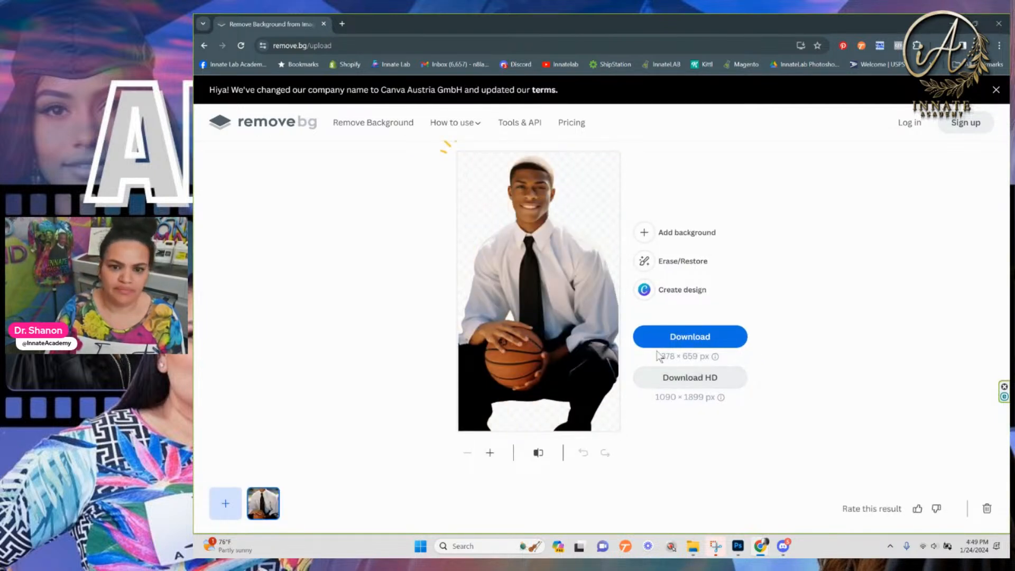
{"action": "left_click", "coordinate": [691, 341]}
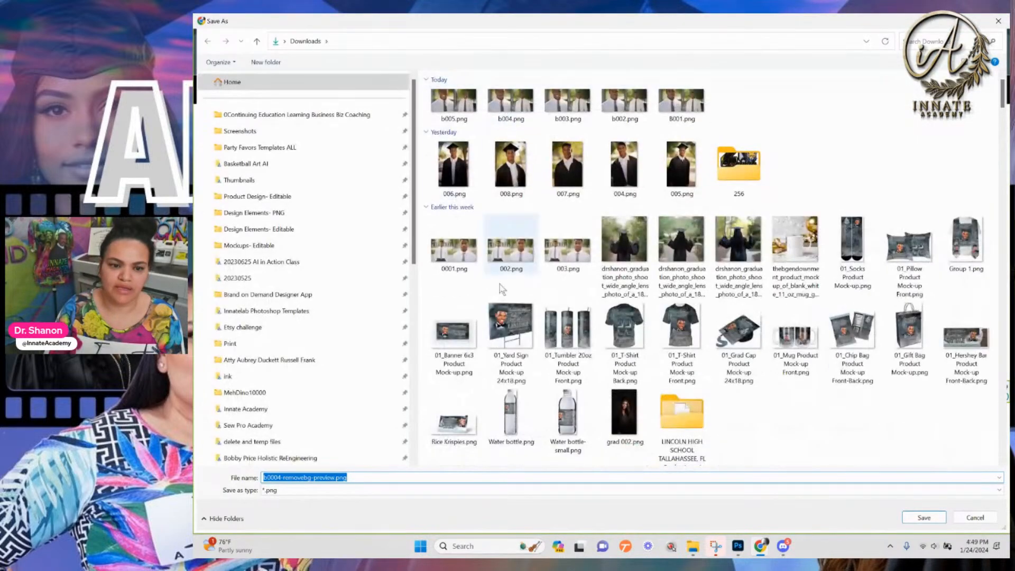
{"action": "left_click", "coordinate": [924, 517]}
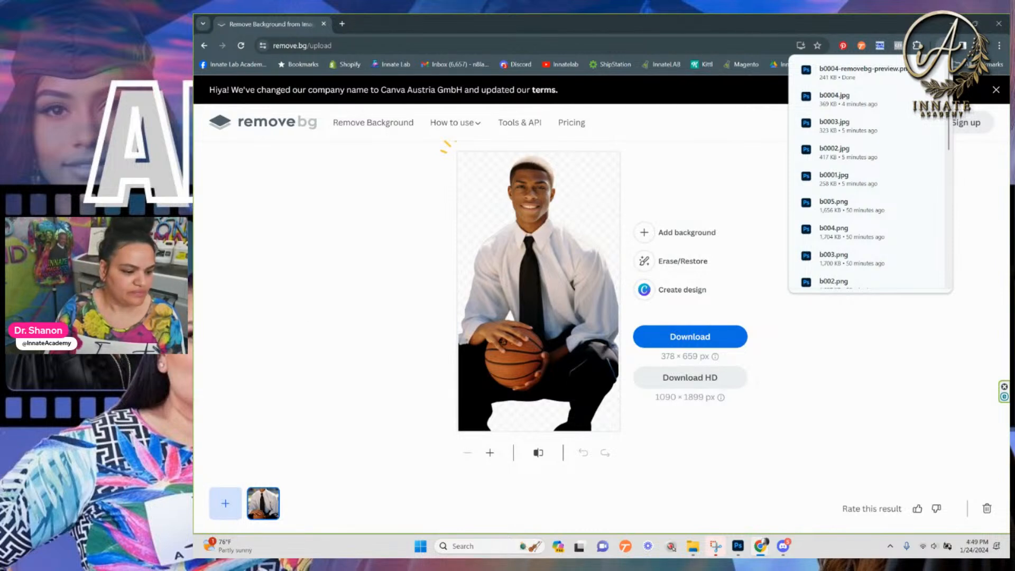
Remove the background from b0003.jpg with remove.bg and download the preview to Downloads as b0003-removebg-preview.png
{"action": "left_click_drag", "start_coordinate": [834, 97], "coordinate": [515, 245]}
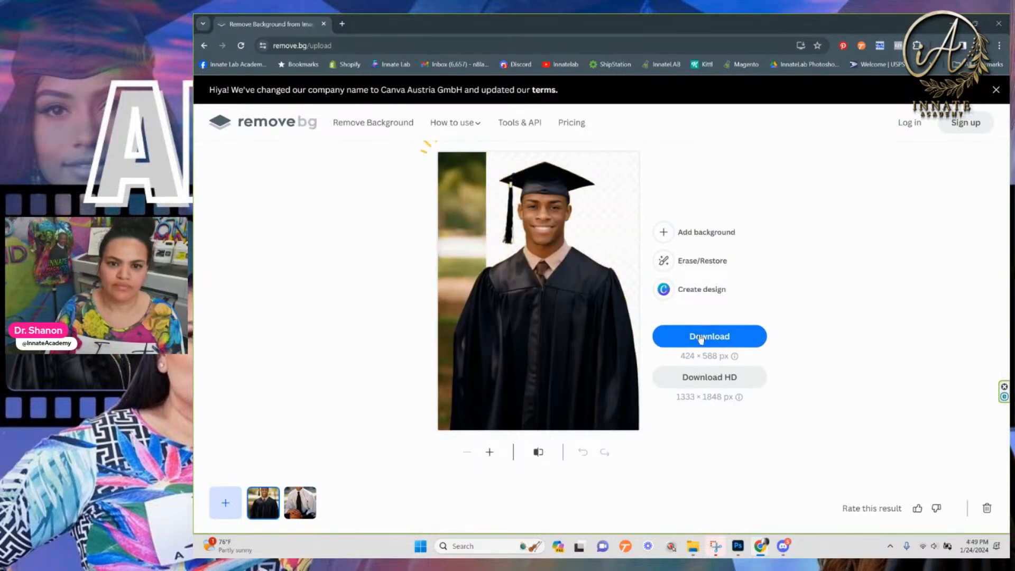
{"action": "left_click", "coordinate": [701, 340]}
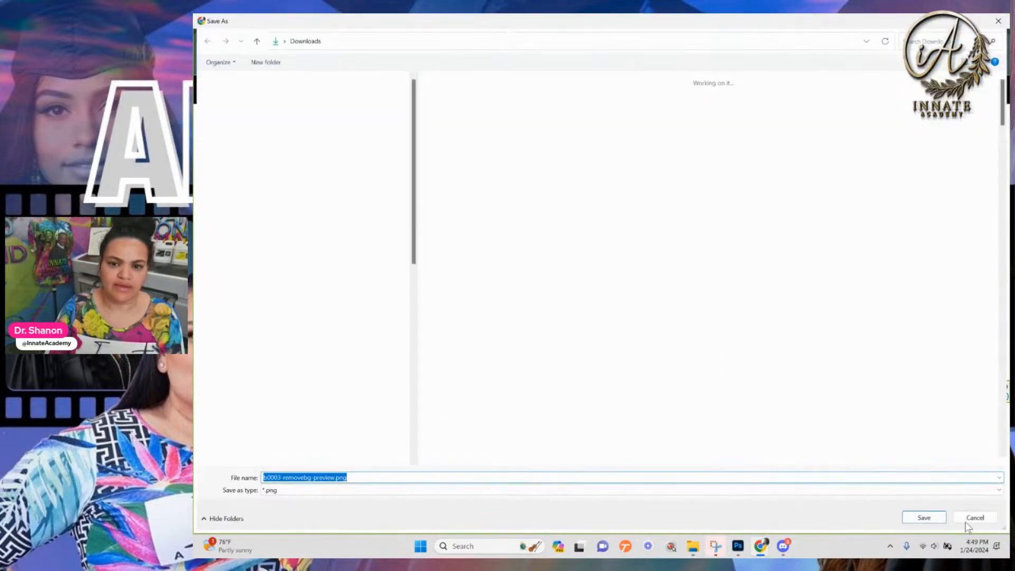
{"action": "left_click", "coordinate": [916, 516]}
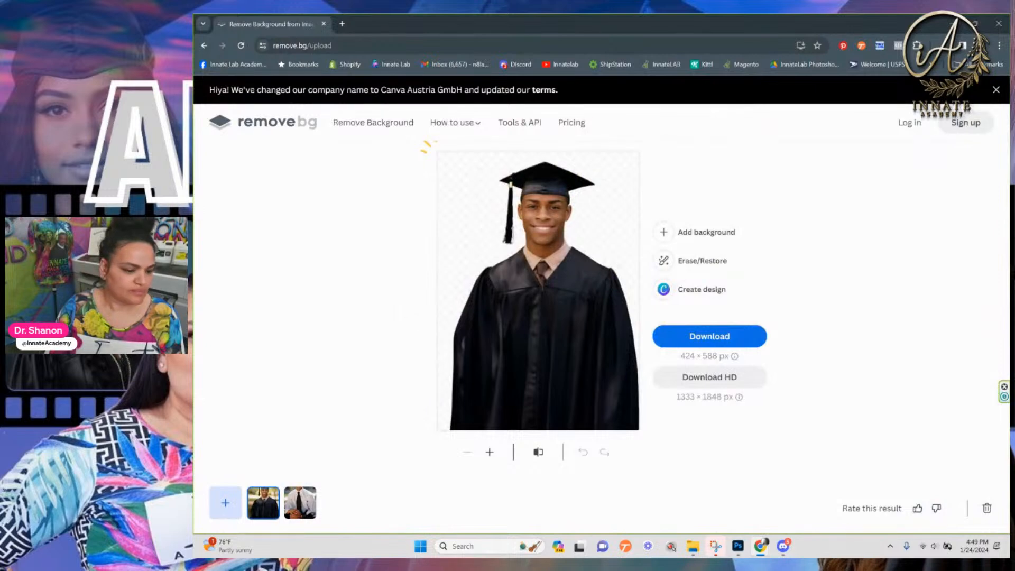
Remove the background from b0002.jpg, the portrait in the white and navy jacket, and download its preview PNG
{"action": "left_click_drag", "start_coordinate": [508, 285], "coordinate": [490, 233]}
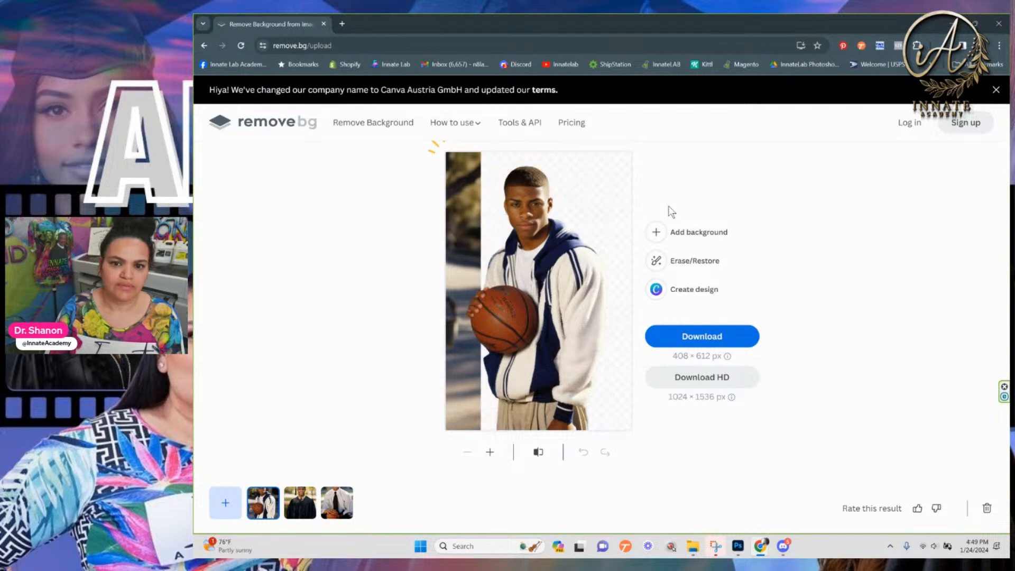
{"action": "left_click", "coordinate": [711, 336]}
{"action": "left_click", "coordinate": [921, 517]}
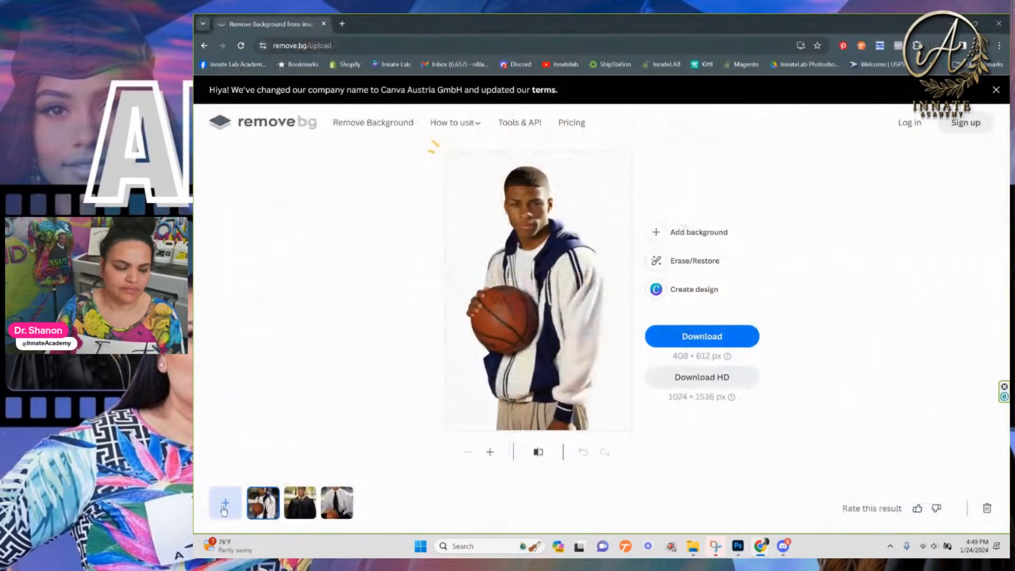
Remove the background from b0001.jpg, the seated graduate with the basketball, and download it as b0001-removebg-preview.png
{"action": "left_click_drag", "start_coordinate": [865, 126], "coordinate": [535, 248]}
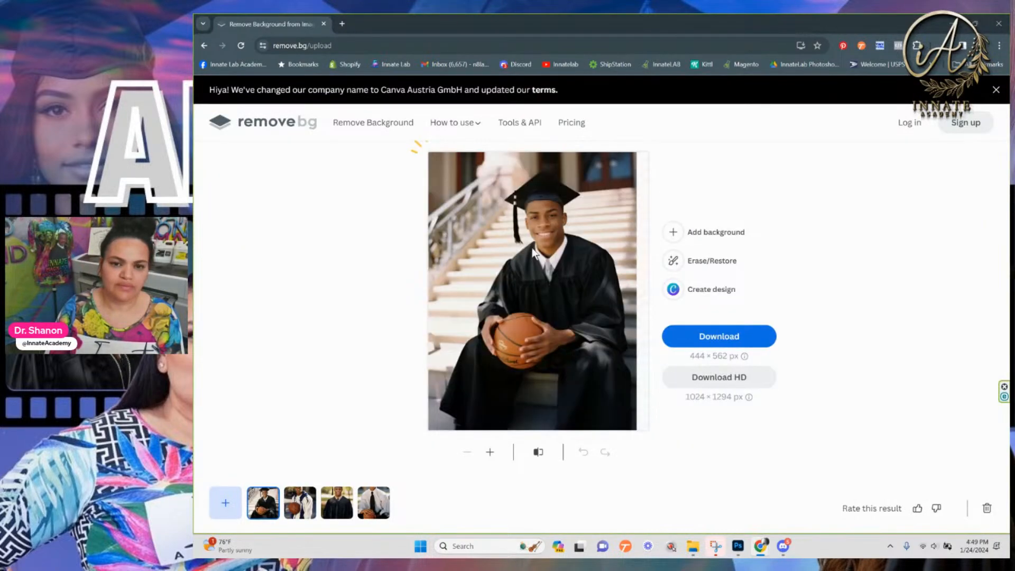
{"action": "left_click", "coordinate": [711, 338]}
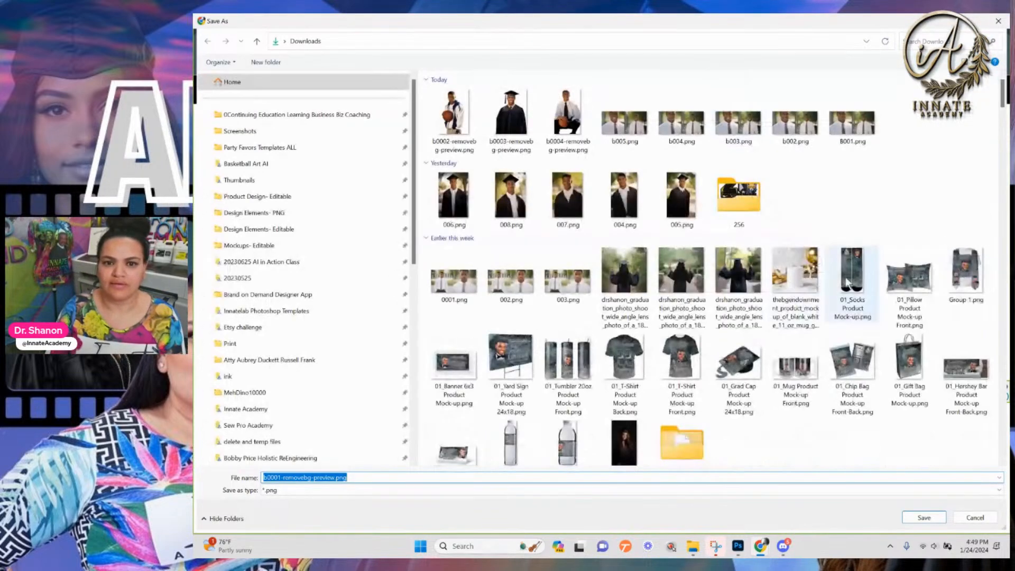
{"action": "left_click", "coordinate": [923, 518]}
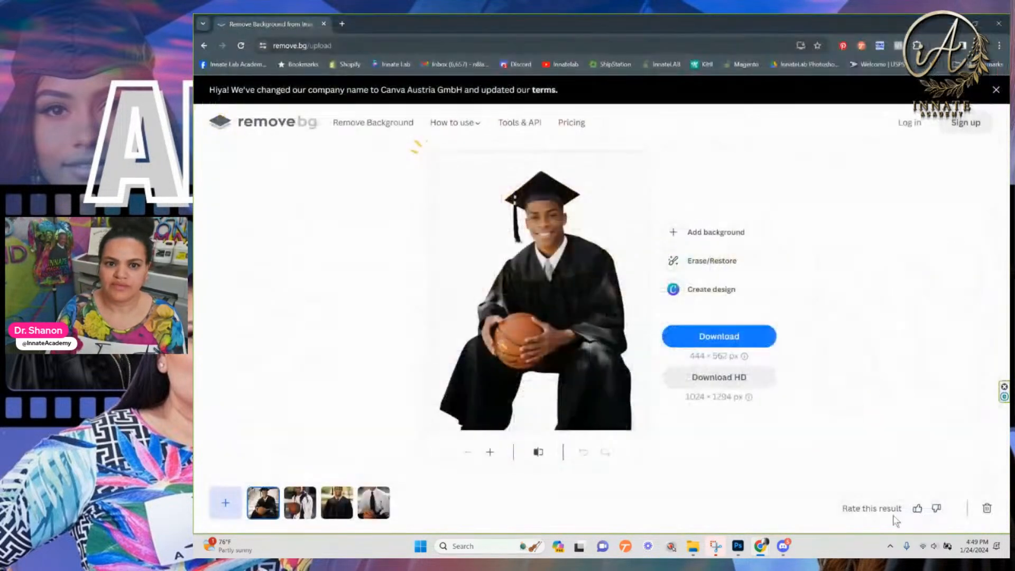
Switch from the browser to Photoshop and open the contents of the Photo 1 smart object in 256.tif
{"action": "left_click", "coordinate": [955, 25]}
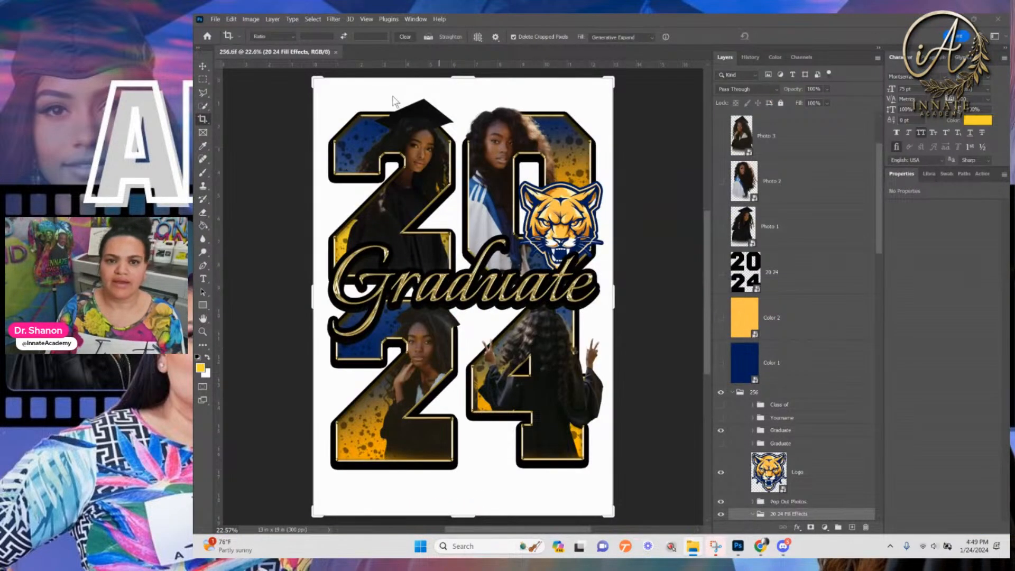
{"action": "left_click", "coordinate": [779, 141]}
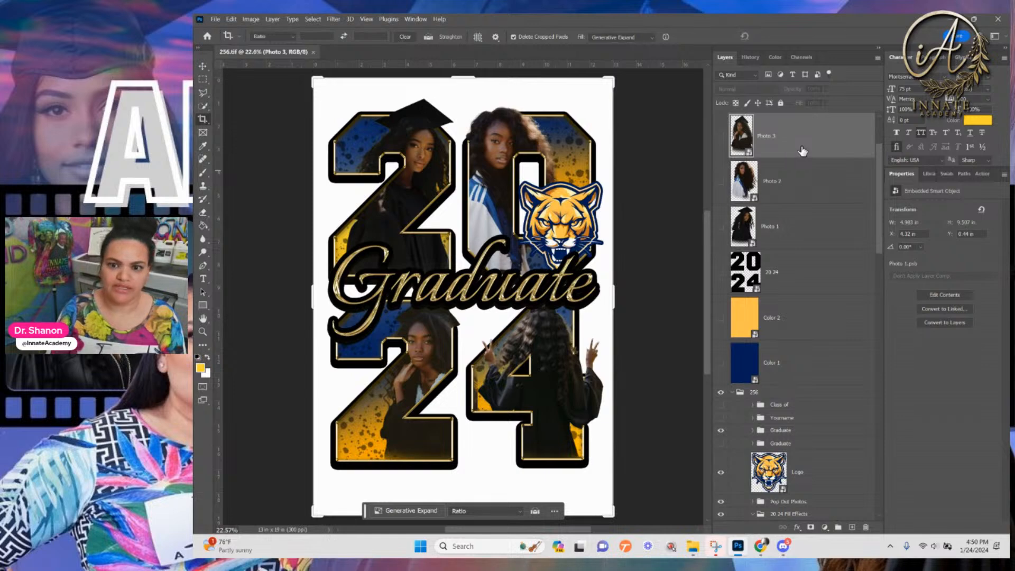
{"action": "left_click", "coordinate": [774, 225]}
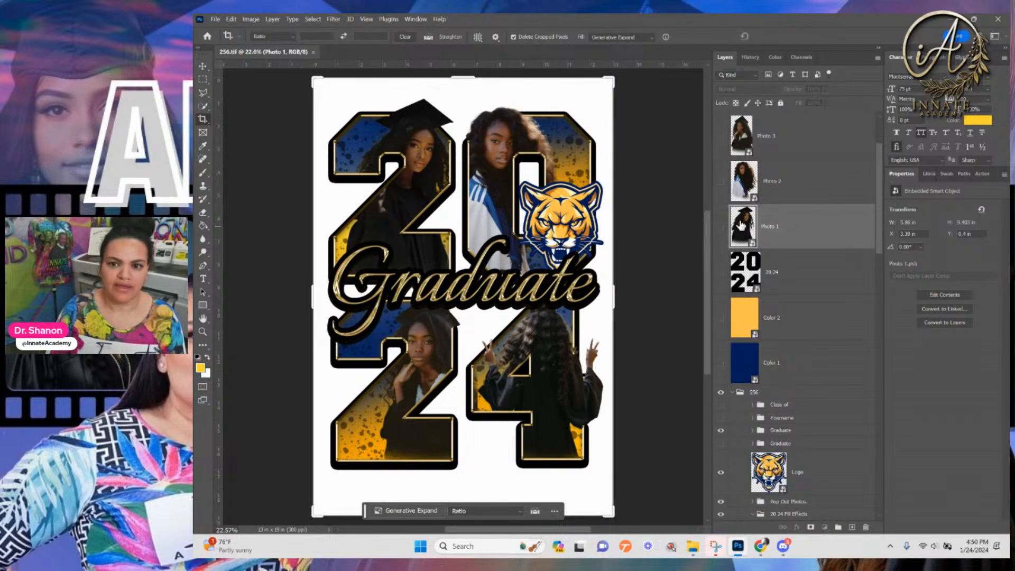
{"action": "double_click", "coordinate": [742, 222]}
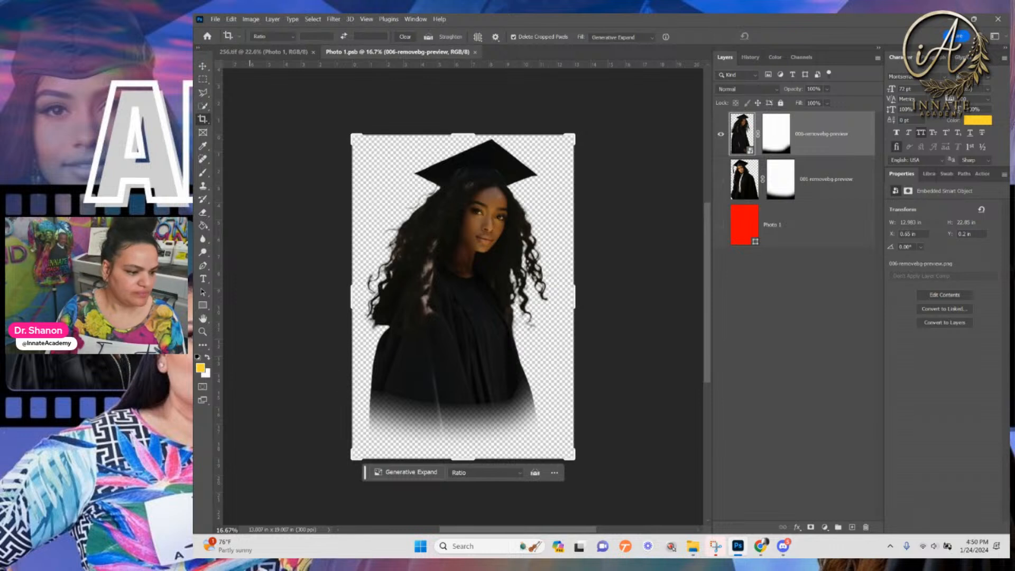
Place b0003-removebg-preview.png into the Photo 1 document and scale it to about 236% so the graduate fills the canvas
{"action": "key", "text": "alt+Tab"}
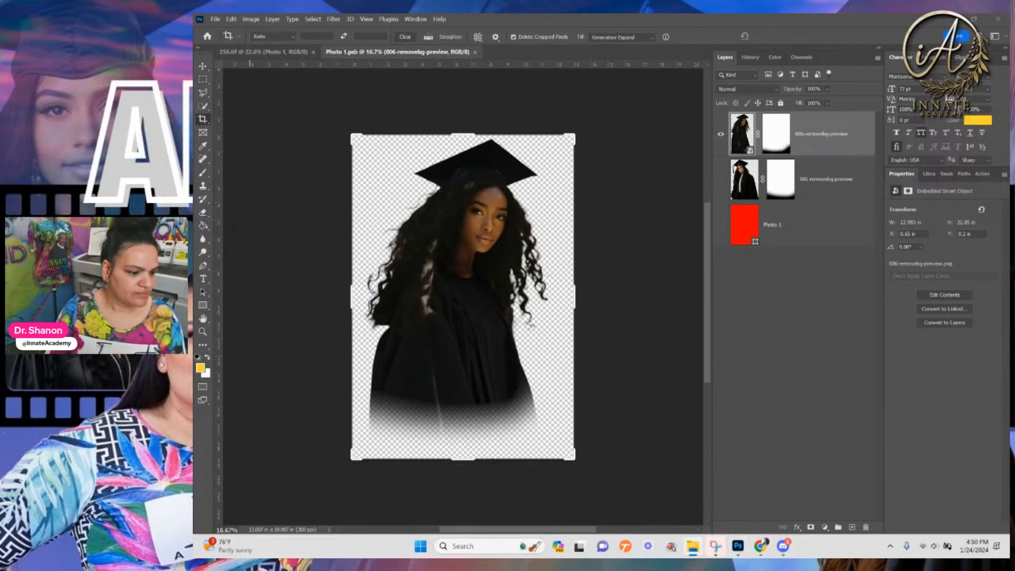
{"action": "left_click_drag", "start_coordinate": [333, 297], "coordinate": [434, 280]}
{"action": "left_click_drag", "start_coordinate": [471, 229], "coordinate": [471, 131]}
{"action": "left_click_drag", "start_coordinate": [467, 368], "coordinate": [451, 459]}
{"action": "left_click_drag", "start_coordinate": [533, 310], "coordinate": [525, 310]}
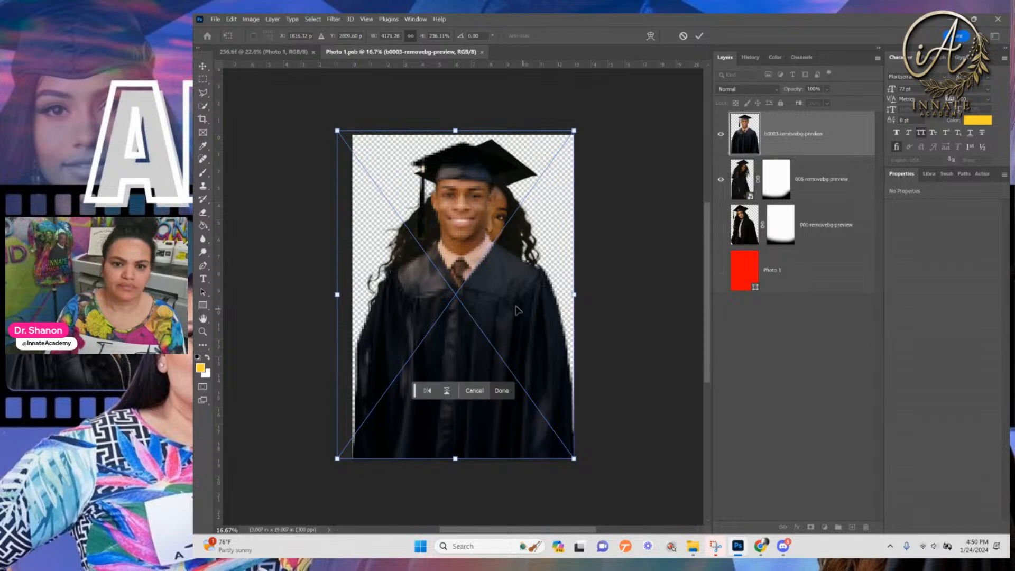
{"action": "key", "text": "Return"}
{"action": "key", "text": "c"}
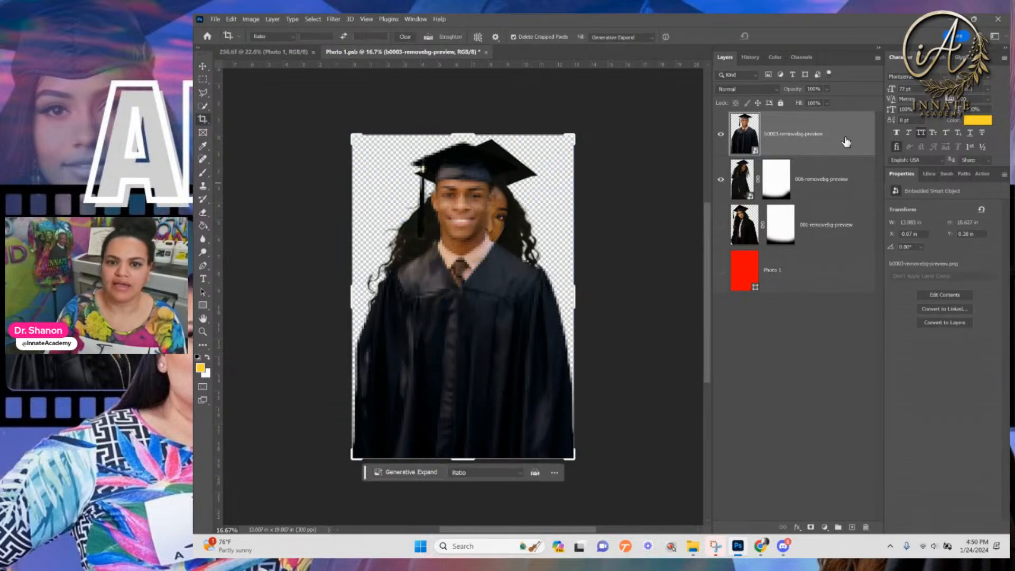
Copy the fade mask from 006-removebg-preview onto the b0003 layer, hide the 006 layer, and save and close Photo 1.psb
{"action": "left_click", "coordinate": [782, 174]}
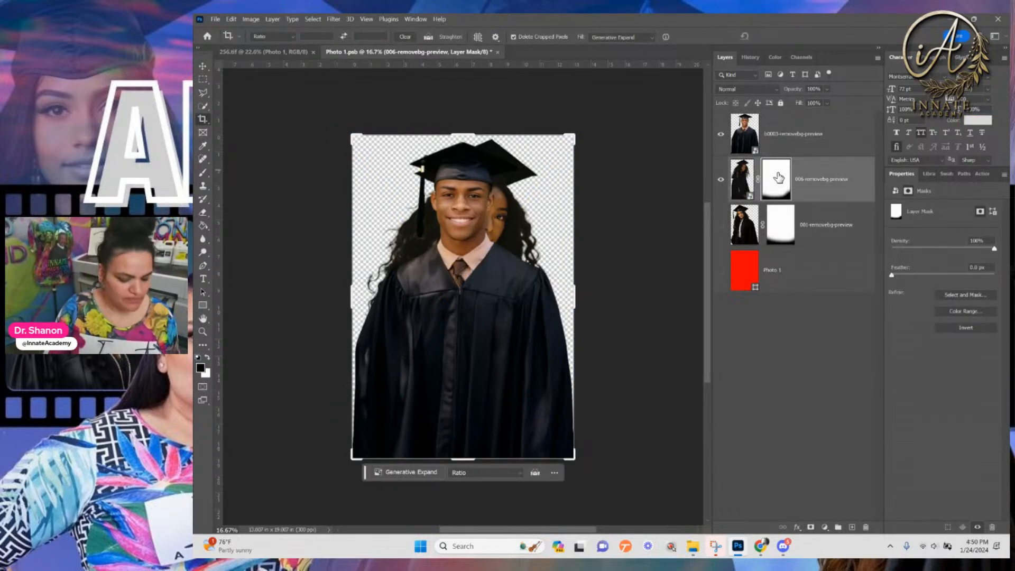
{"action": "left_click_drag", "start_coordinate": [787, 134], "coordinate": [783, 134]}
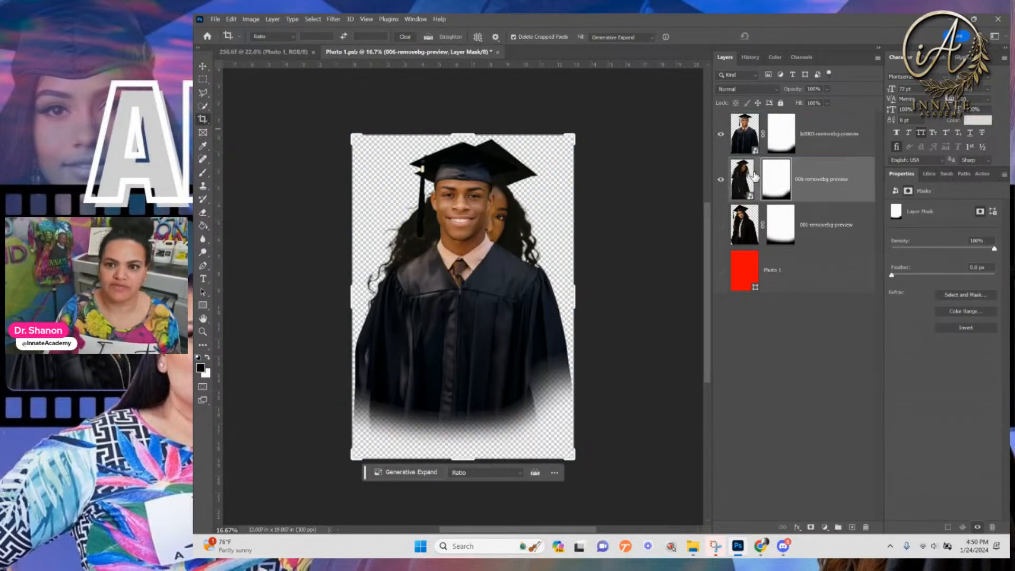
{"action": "left_click", "coordinate": [721, 178]}
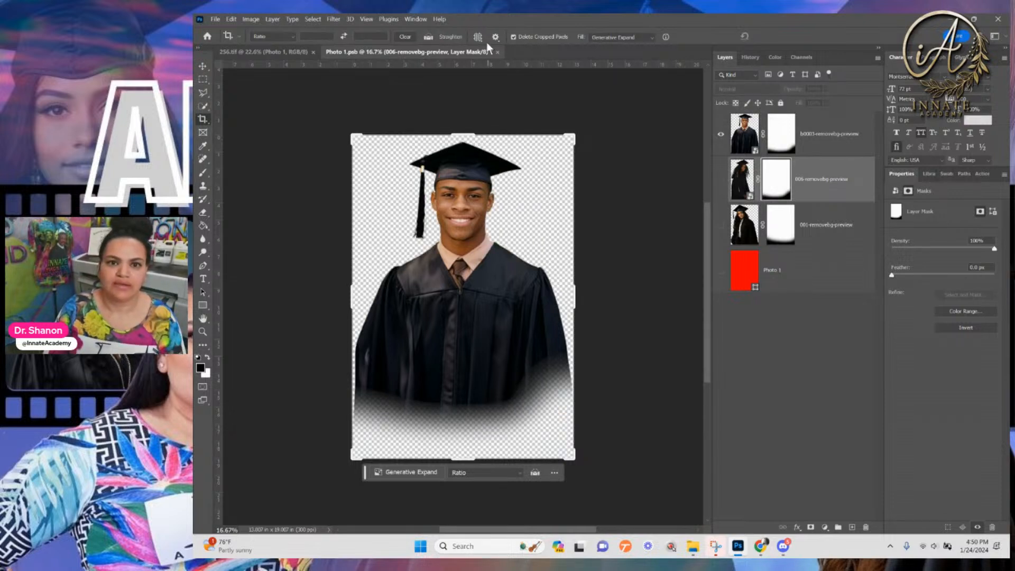
{"action": "left_click", "coordinate": [498, 52]}
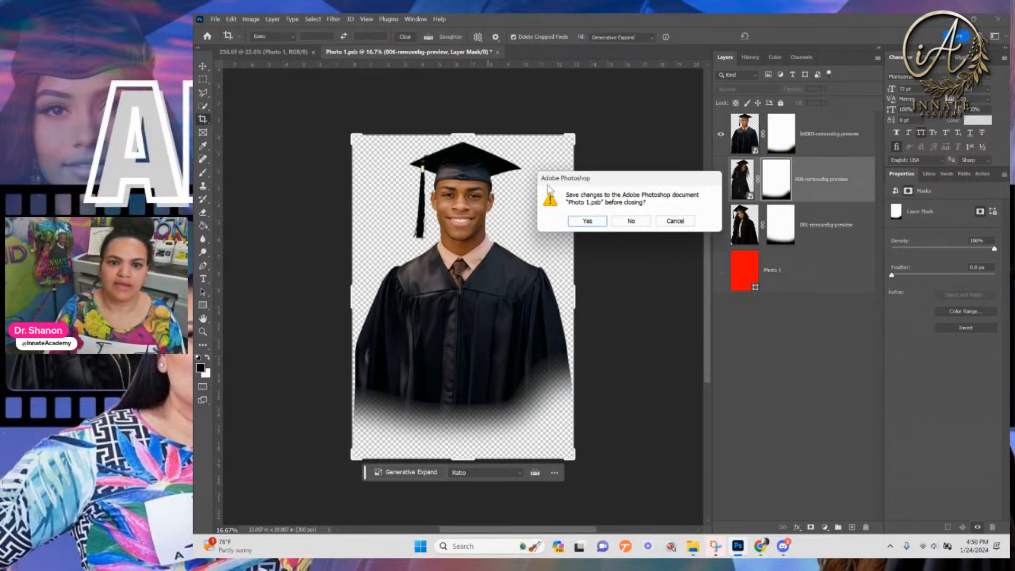
{"action": "left_click", "coordinate": [595, 221]}
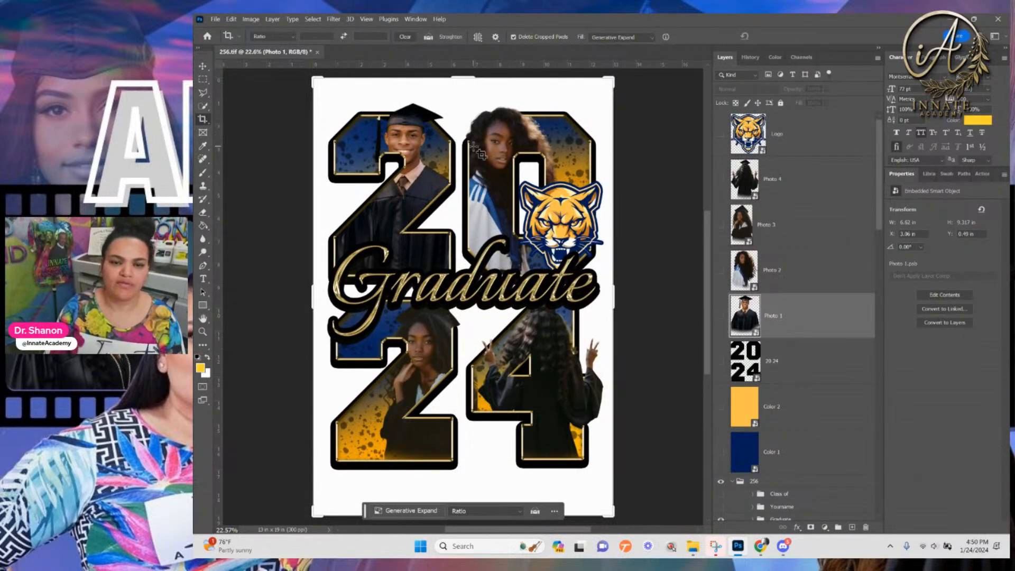
Open the contents of the Photo 2 smart object and place b0002-removebg-preview.png as an embedded image
{"action": "left_click", "coordinate": [789, 269]}
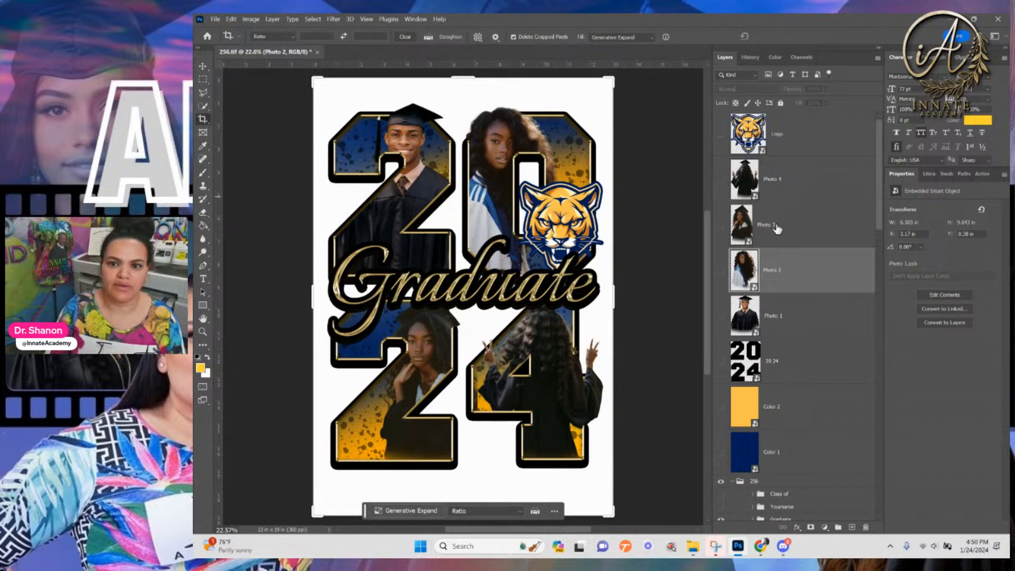
{"action": "double_click", "coordinate": [744, 268]}
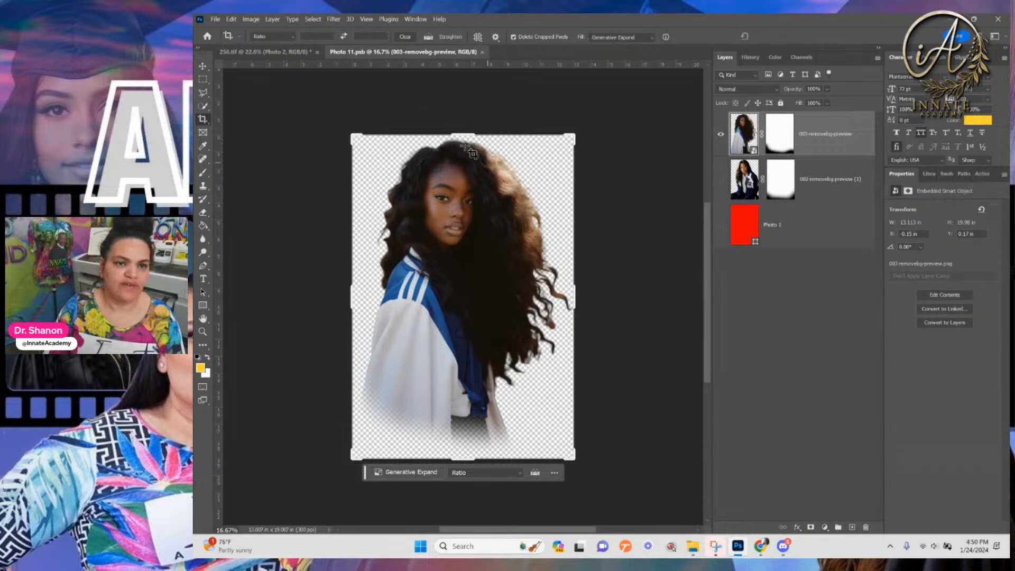
{"action": "left_click", "coordinate": [216, 19]}
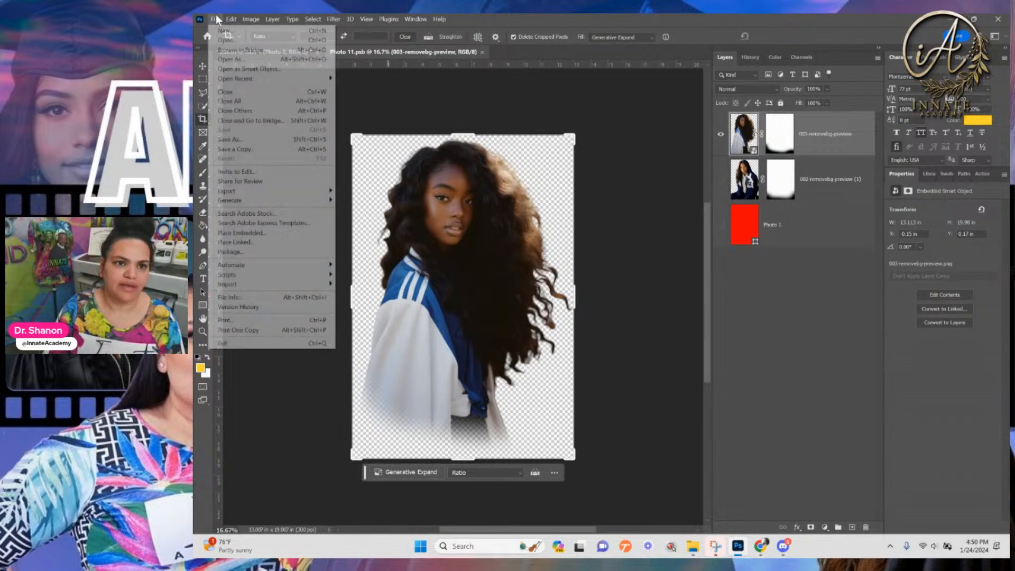
{"action": "left_click", "coordinate": [244, 232]}
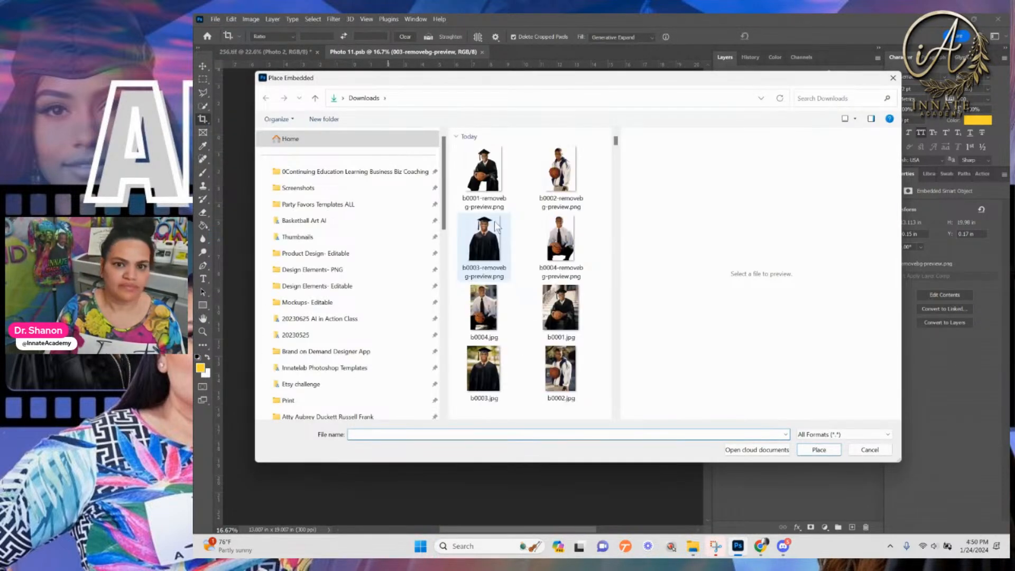
{"action": "left_click", "coordinate": [560, 172]}
{"action": "left_click", "coordinate": [819, 450]}
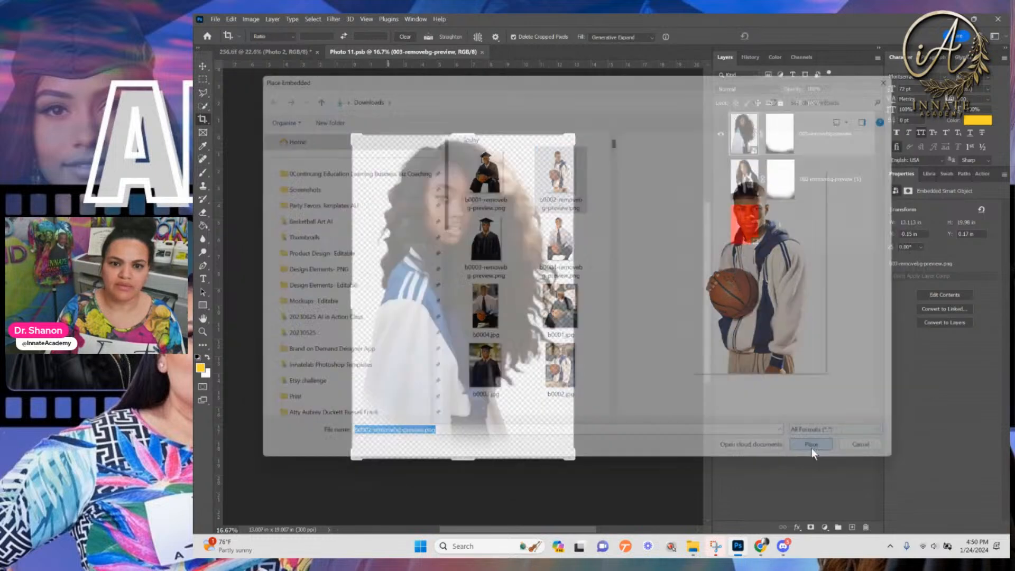
Scale the placed b0002 portrait to about 231% so it spans the full canvas height
{"action": "left_click_drag", "start_coordinate": [464, 225], "coordinate": [463, 124]}
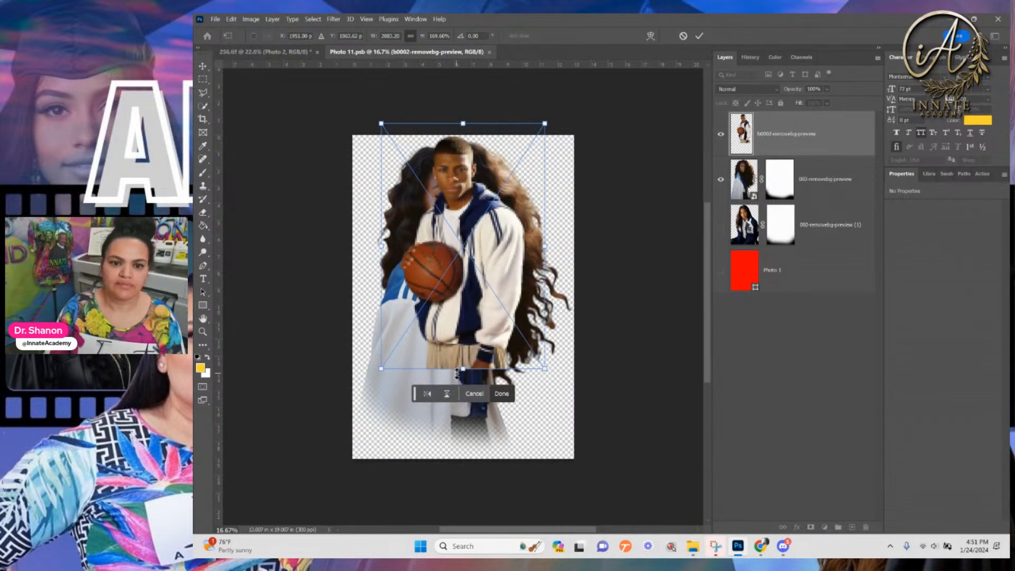
{"action": "left_click_drag", "start_coordinate": [462, 370], "coordinate": [446, 459]}
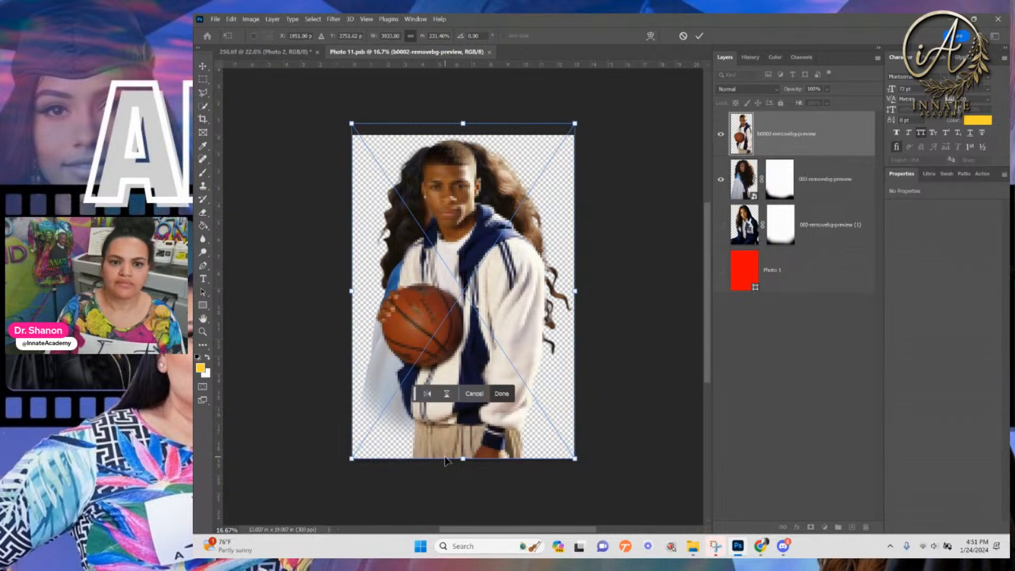
{"action": "key", "text": "Return"}
{"action": "key", "text": "c"}
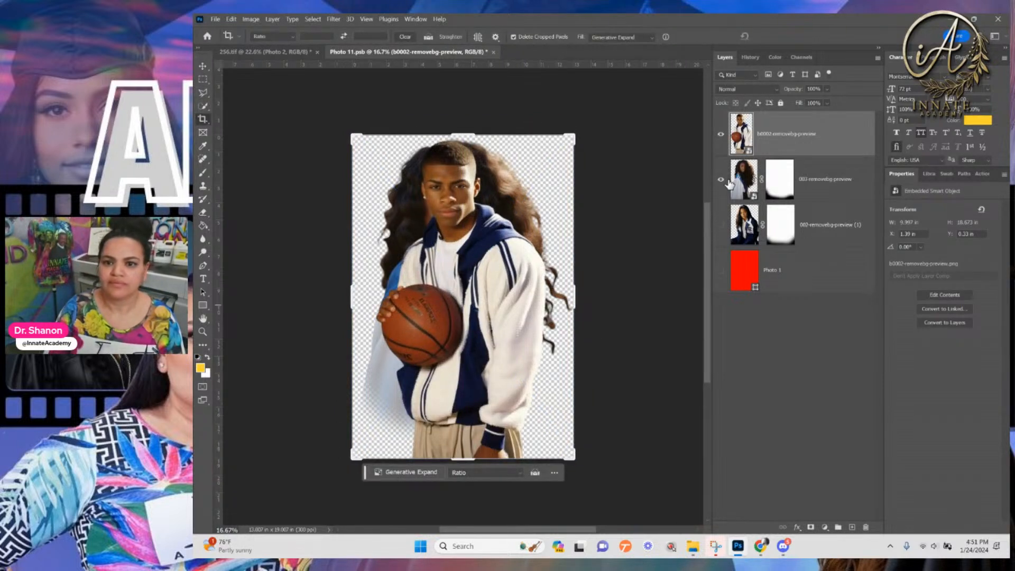
Copy the fade mask from 003-removebg-preview onto the b0002 layer, hide the 003 layer, and save and close Photo 11.psb
{"action": "left_click", "coordinate": [781, 189]}
{"action": "left_click_drag", "start_coordinate": [781, 191], "coordinate": [776, 134]}
{"action": "left_click", "coordinate": [720, 180]}
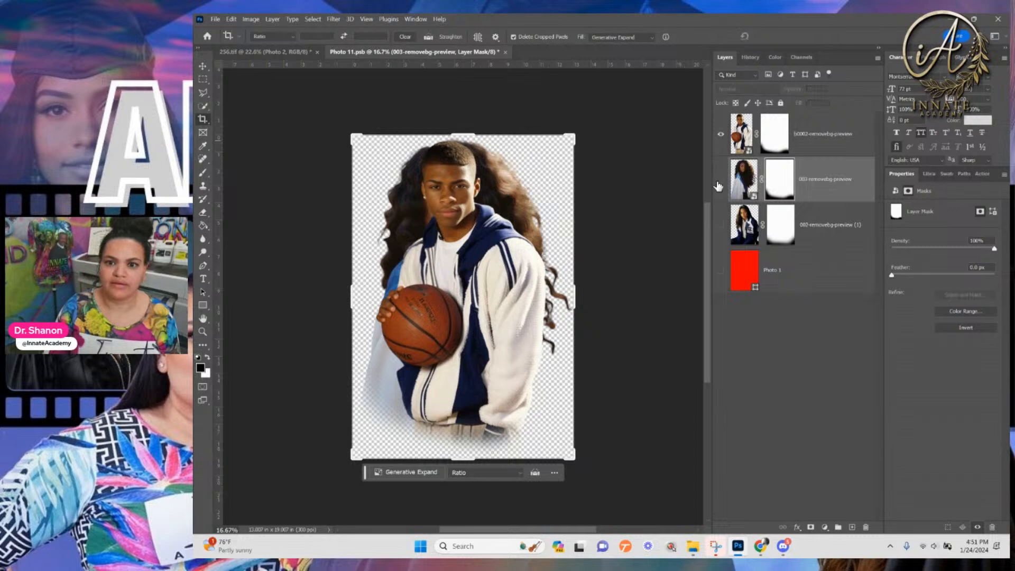
{"action": "left_click", "coordinate": [505, 52]}
{"action": "left_click", "coordinate": [584, 222]}
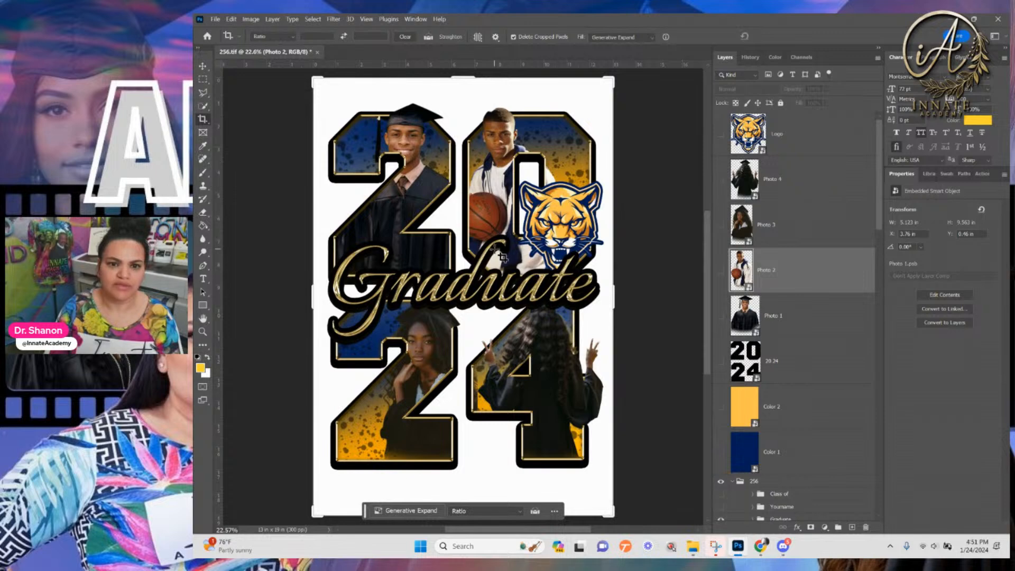
Open the contents of the Photo 3 smart object in 256.tif
{"action": "left_click", "coordinate": [752, 224]}
{"action": "double_click", "coordinate": [744, 229]}
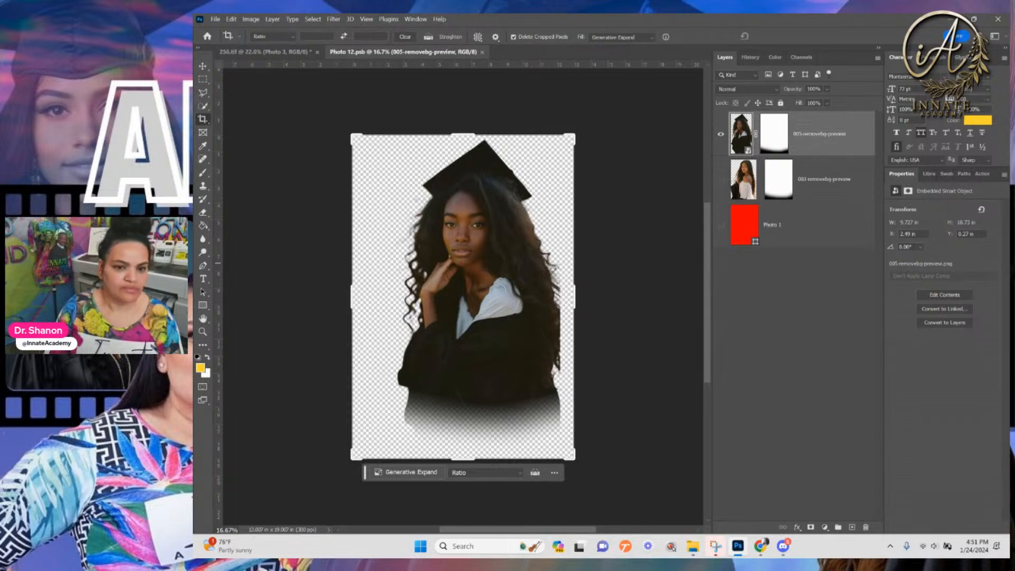
{"action": "mouse_move", "coordinate": [455, 132]}
{"action": "left_mouse_down"}
{"action": "mouse_move", "coordinate": [464, 215]}
{"action": "mouse_move", "coordinate": [463, 129]}
{"action": "left_mouse_up"}
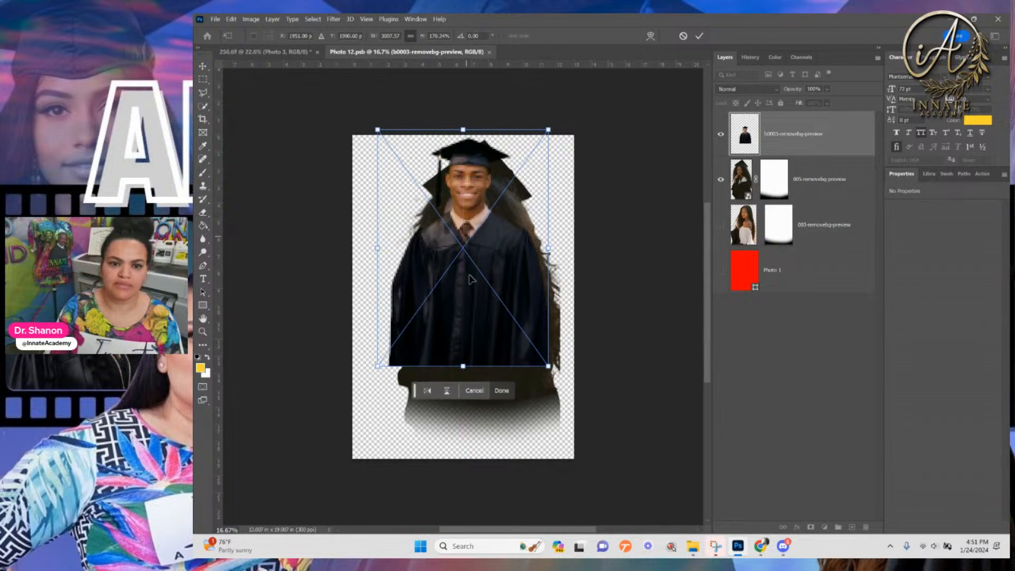
{"action": "left_click_drag", "start_coordinate": [464, 366], "coordinate": [462, 400]}
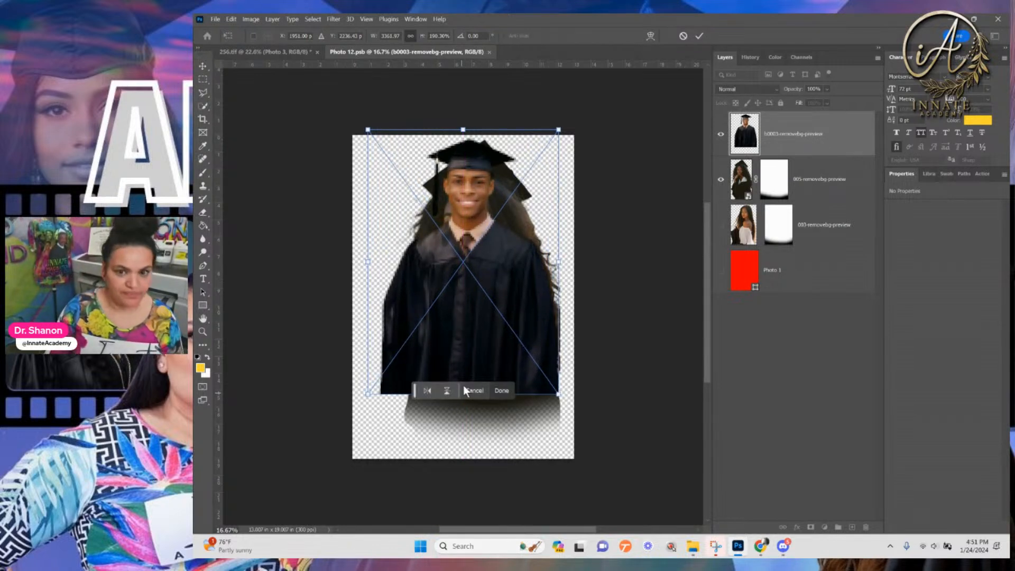
{"action": "left_click", "coordinate": [465, 389]}
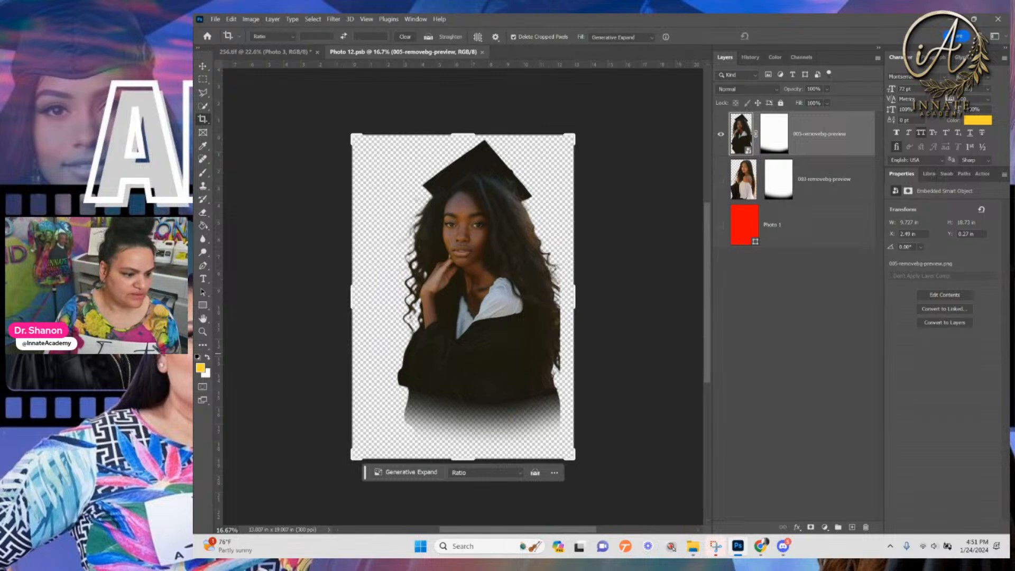
Place b0001-removebg-preview in Photo 12.psb and scale the portrait to about 263% so it extends past the canvas edges
{"action": "left_click_drag", "start_coordinate": [435, 208], "coordinate": [484, 117]}
{"action": "left_click_drag", "start_coordinate": [463, 365], "coordinate": [446, 469]}
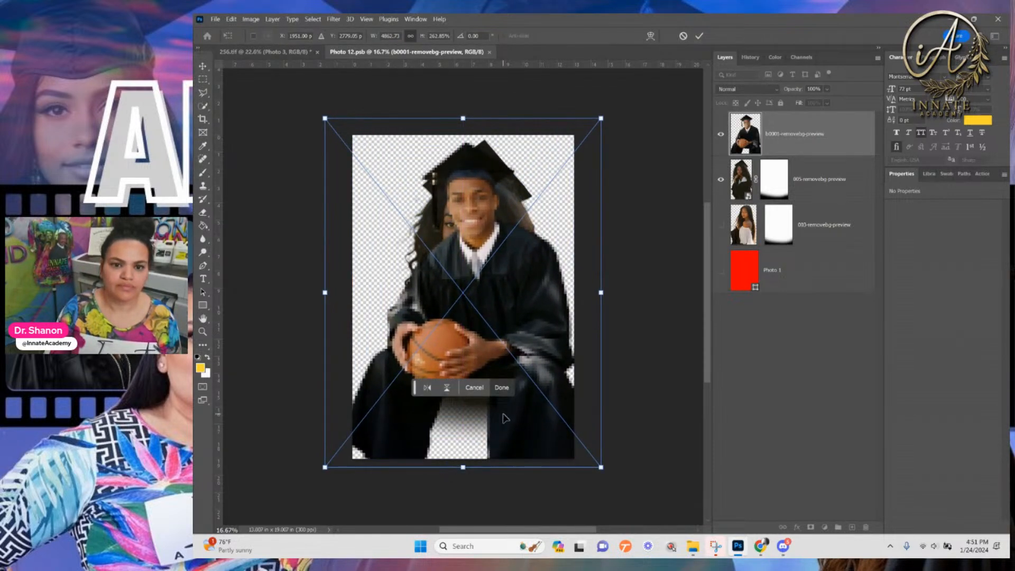
{"action": "key", "text": "c"}
{"action": "left_click", "coordinate": [505, 415]}
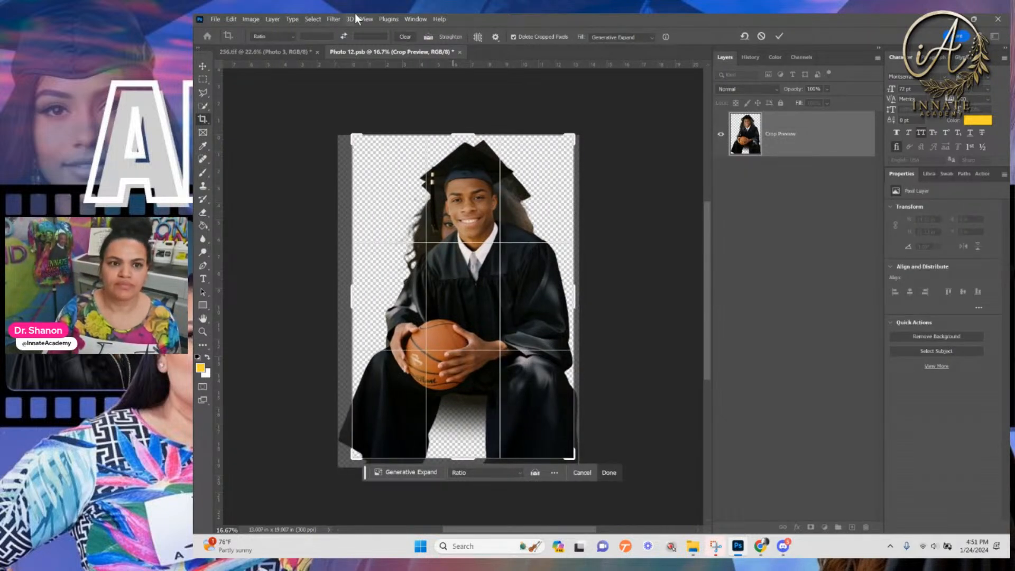
{"action": "key", "text": "Return"}
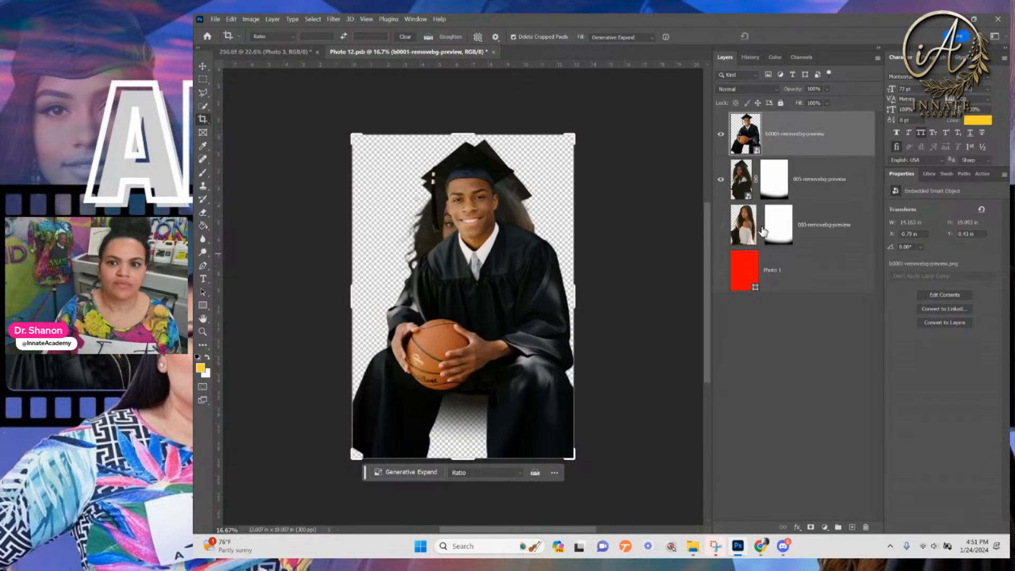
Copy the fade mask from 005-removebg-preview onto the b0001 layer, hide the 005 layer, and save and close Photo 12.psb
{"action": "left_click", "coordinate": [778, 192]}
{"action": "left_click_drag", "start_coordinate": [780, 195], "coordinate": [781, 139]}
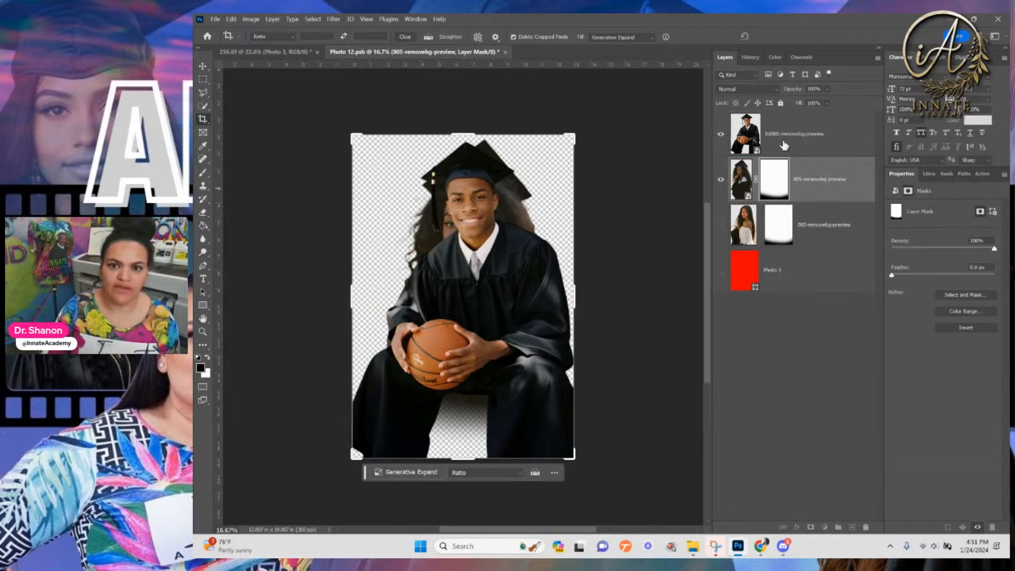
{"action": "left_click", "coordinate": [723, 181]}
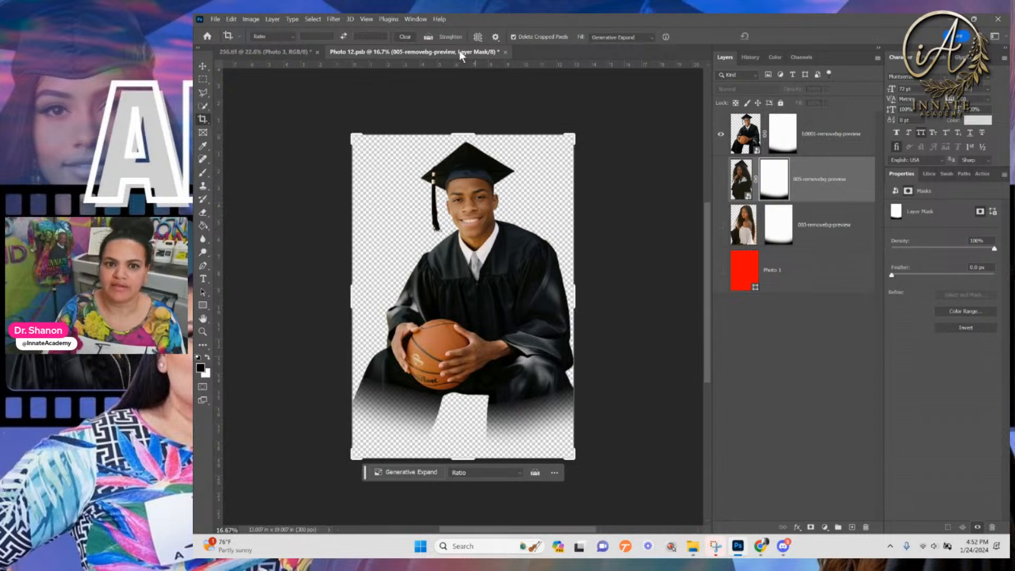
{"action": "left_click", "coordinate": [505, 52]}
{"action": "left_click", "coordinate": [591, 221]}
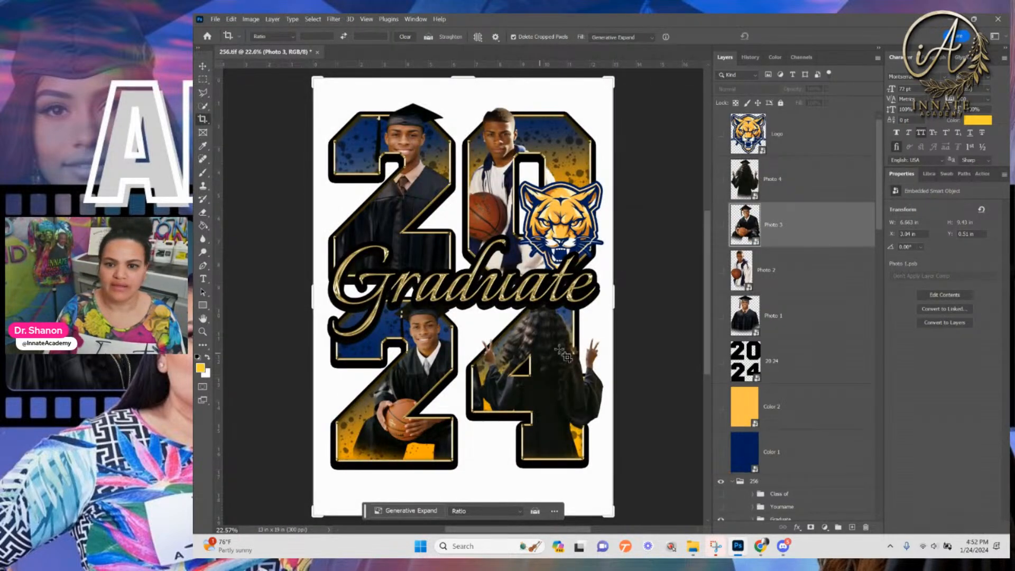
Open the contents of the Photo 4 smart object and place b0004-removebg-preview scaled to about 233%
{"action": "left_click", "coordinate": [810, 324]}
{"action": "left_click", "coordinate": [785, 185]}
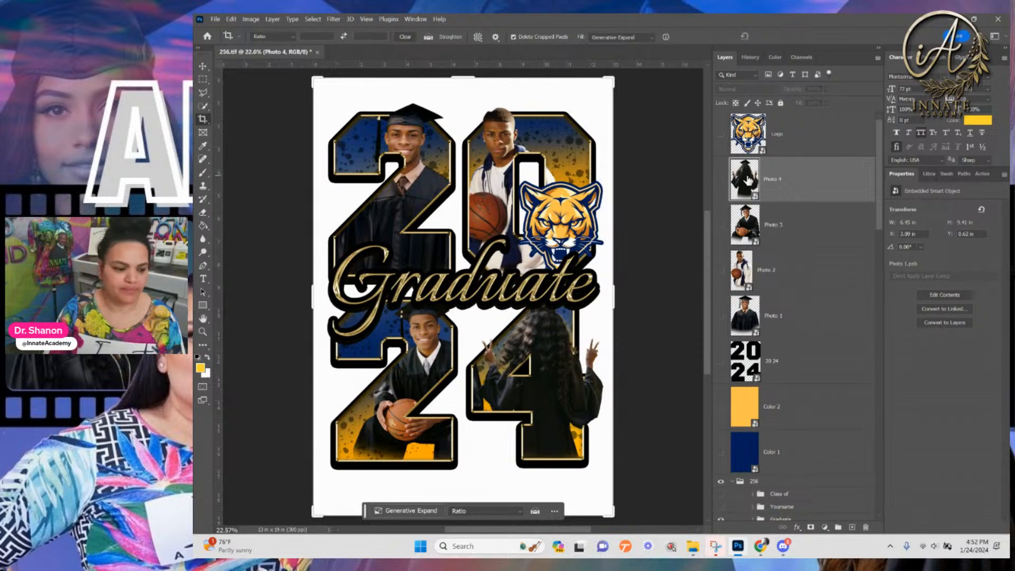
{"action": "double_click", "coordinate": [748, 180]}
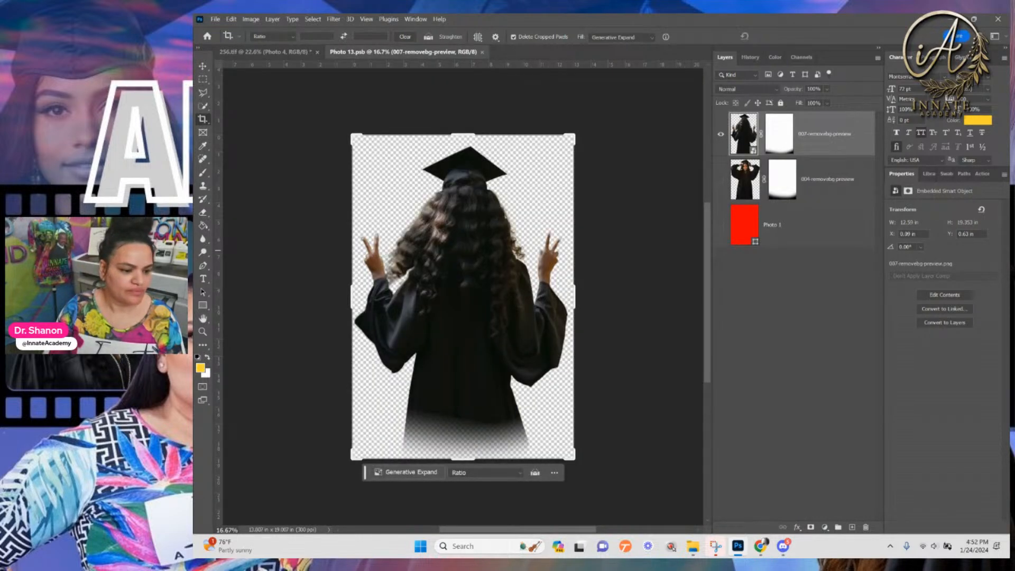
{"action": "left_click_drag", "start_coordinate": [429, 195], "coordinate": [463, 135]}
{"action": "left_click_drag", "start_coordinate": [466, 369], "coordinate": [443, 495]}
{"action": "key", "text": "Return"}
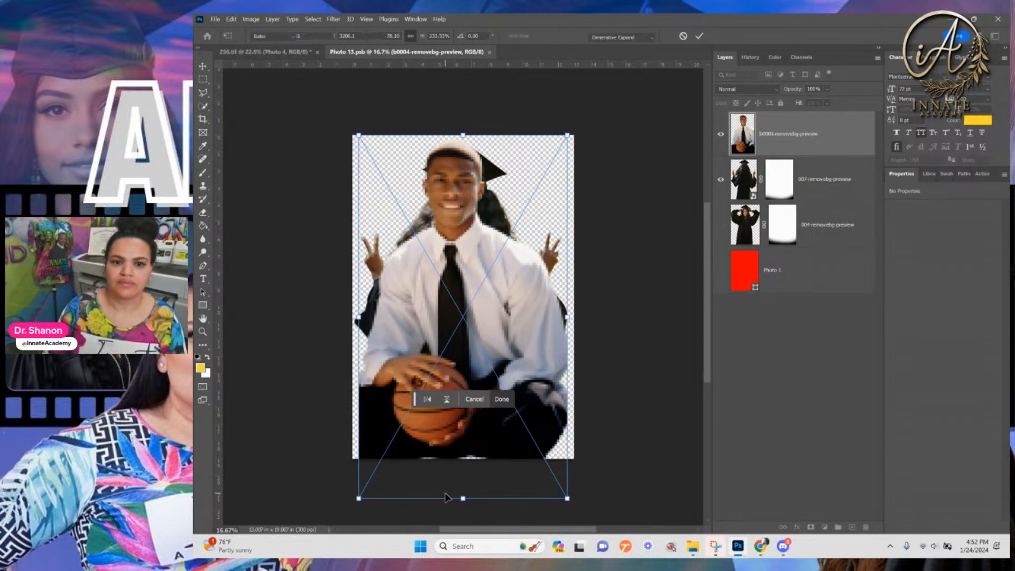
{"action": "key", "text": "c"}
Add a blank white layer mask to the b0004-removebg-preview layer
{"action": "left_click", "coordinate": [784, 184]}
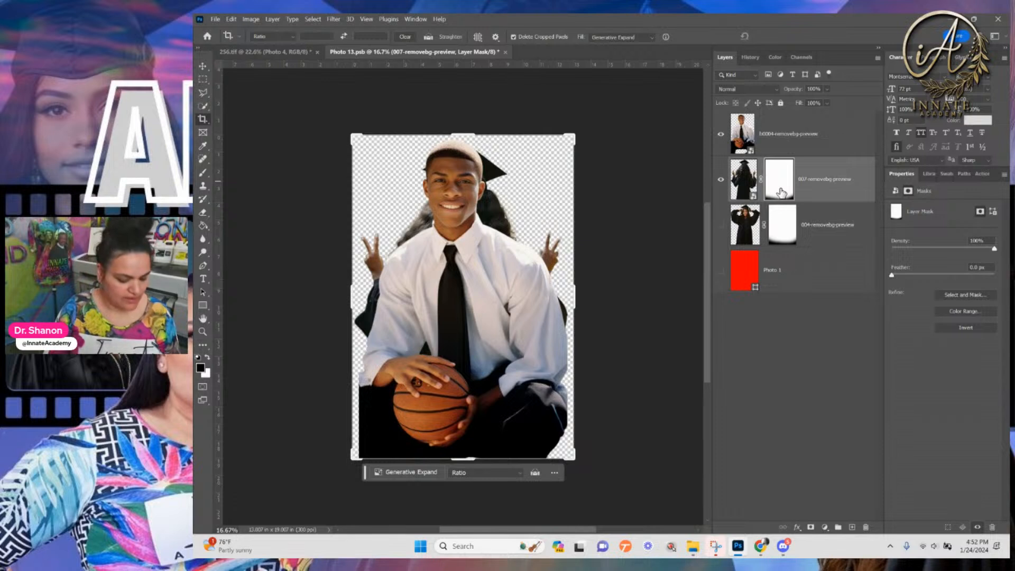
{"action": "left_click", "coordinate": [785, 126]}
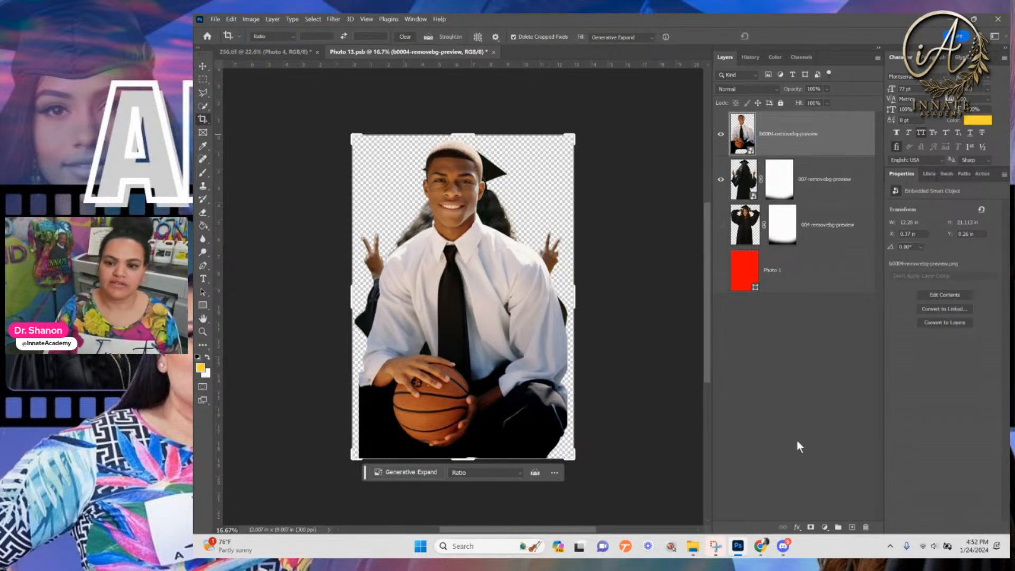
{"action": "left_click", "coordinate": [811, 528]}
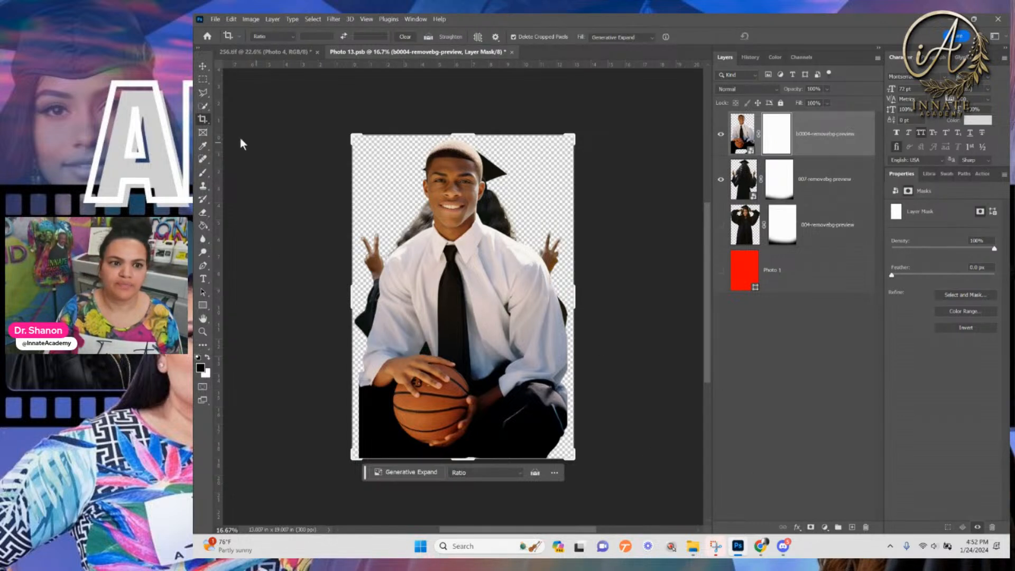
Fade out the lower edge of the b0004 portrait by painting black on its mask with a Soft Round brush about 1300 px wide
{"action": "left_click", "coordinate": [203, 173]}
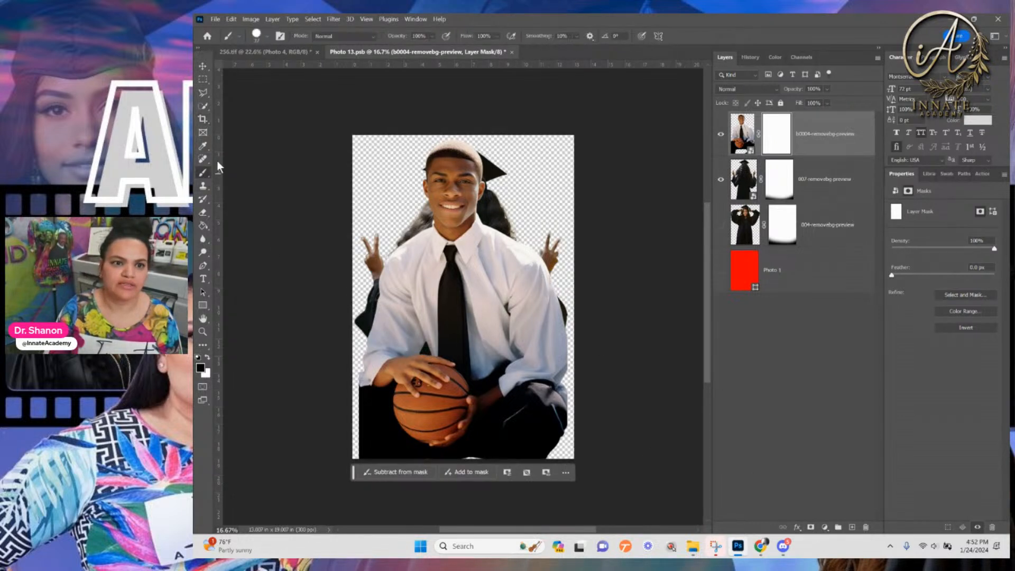
{"action": "left_click", "coordinate": [267, 35]}
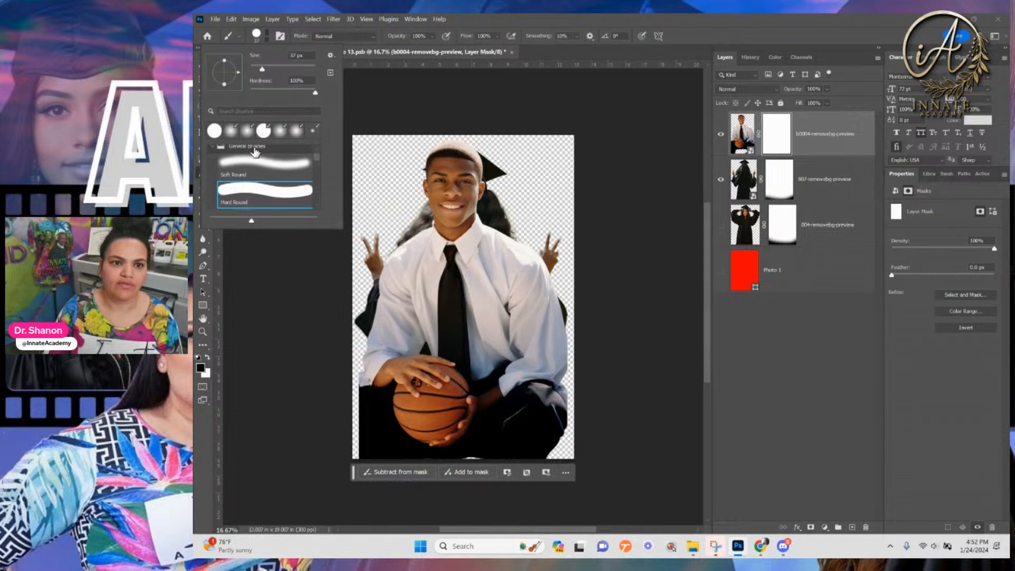
{"action": "left_click", "coordinate": [233, 172]}
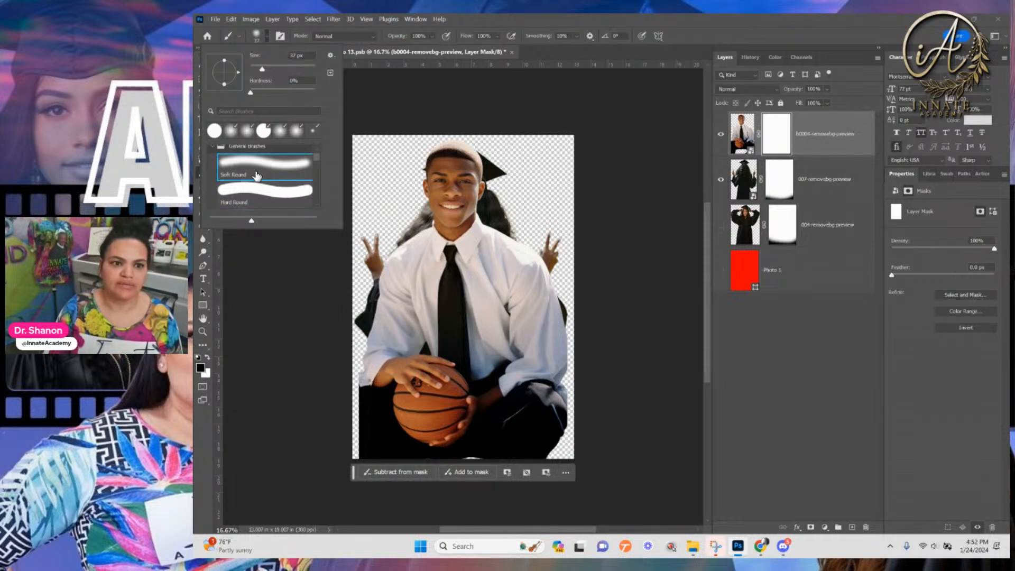
{"action": "left_click", "coordinate": [197, 443]}
{"action": "left_click", "coordinate": [205, 359]}
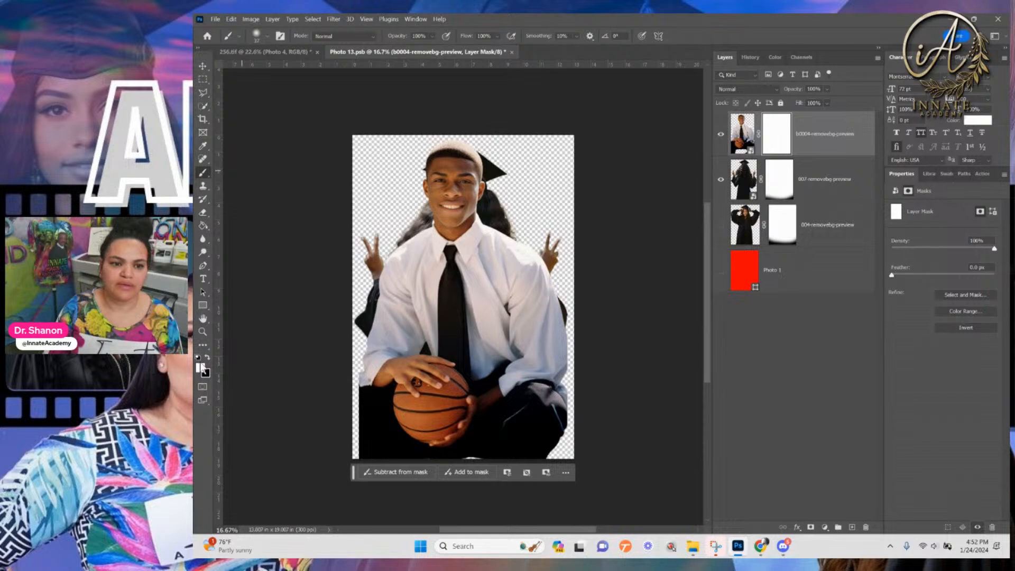
{"action": "left_click", "coordinate": [208, 359]}
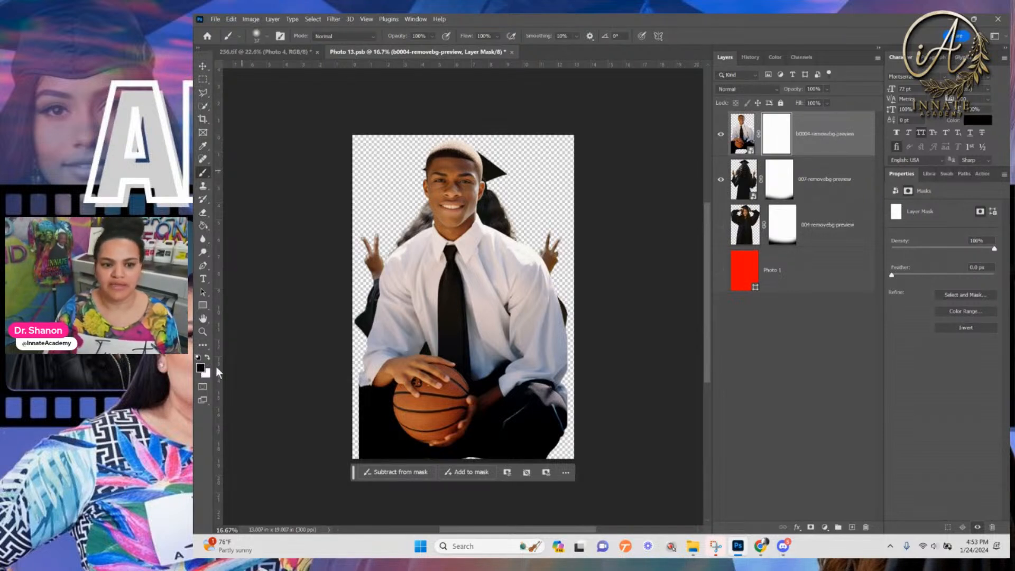
{"action": "mouse_move", "coordinate": [429, 312]}
{"action": "left_mouse_down"}
{"action": "mouse_move", "coordinate": [493, 327]}
{"action": "mouse_move", "coordinate": [509, 342]}
{"action": "left_mouse_up"}
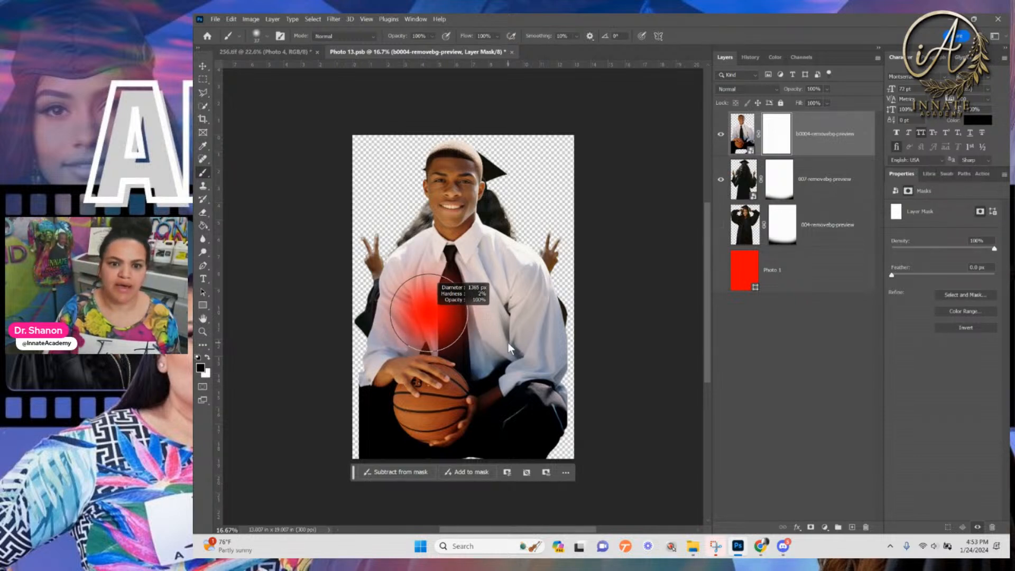
{"action": "left_click_drag", "start_coordinate": [509, 343], "coordinate": [509, 343]}
{"action": "mouse_move", "coordinate": [379, 422]}
{"action": "left_mouse_down"}
{"action": "mouse_move", "coordinate": [343, 444]}
{"action": "mouse_move", "coordinate": [384, 461]}
{"action": "mouse_move", "coordinate": [533, 482]}
{"action": "mouse_move", "coordinate": [609, 456]}
{"action": "mouse_move", "coordinate": [537, 482]}
{"action": "mouse_move", "coordinate": [576, 459]}
{"action": "mouse_move", "coordinate": [618, 397]}
{"action": "mouse_move", "coordinate": [525, 468]}
{"action": "mouse_move", "coordinate": [344, 464]}
{"action": "mouse_move", "coordinate": [318, 413]}
{"action": "mouse_move", "coordinate": [330, 415]}
{"action": "mouse_move", "coordinate": [319, 413]}
{"action": "mouse_move", "coordinate": [333, 404]}
{"action": "mouse_move", "coordinate": [326, 384]}
{"action": "mouse_move", "coordinate": [327, 492]}
{"action": "left_mouse_up"}
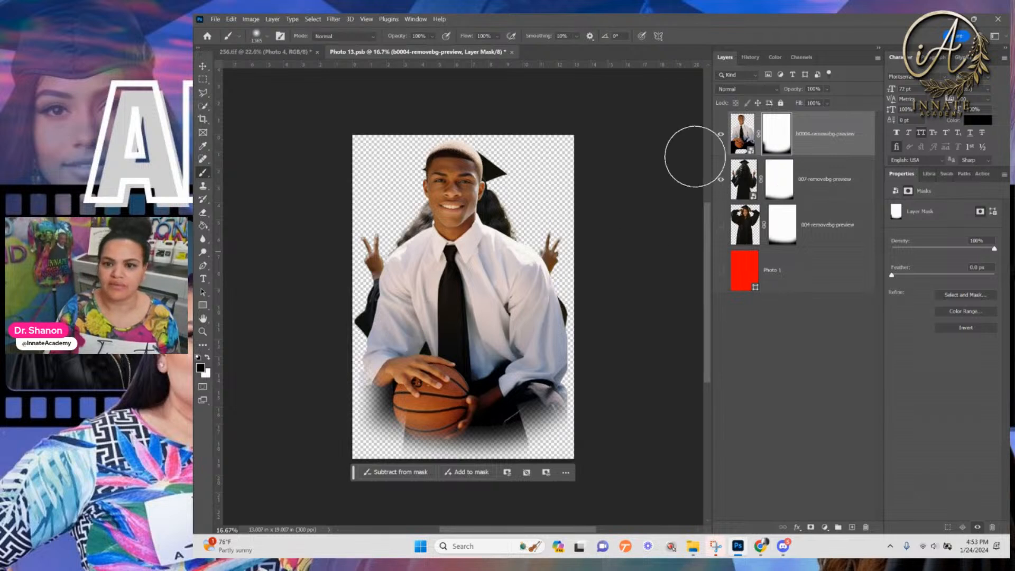
Hide the 007-removebg-preview layer, and save and close Photo 13.psb
{"action": "left_click", "coordinate": [825, 190]}
{"action": "left_click", "coordinate": [719, 180]}
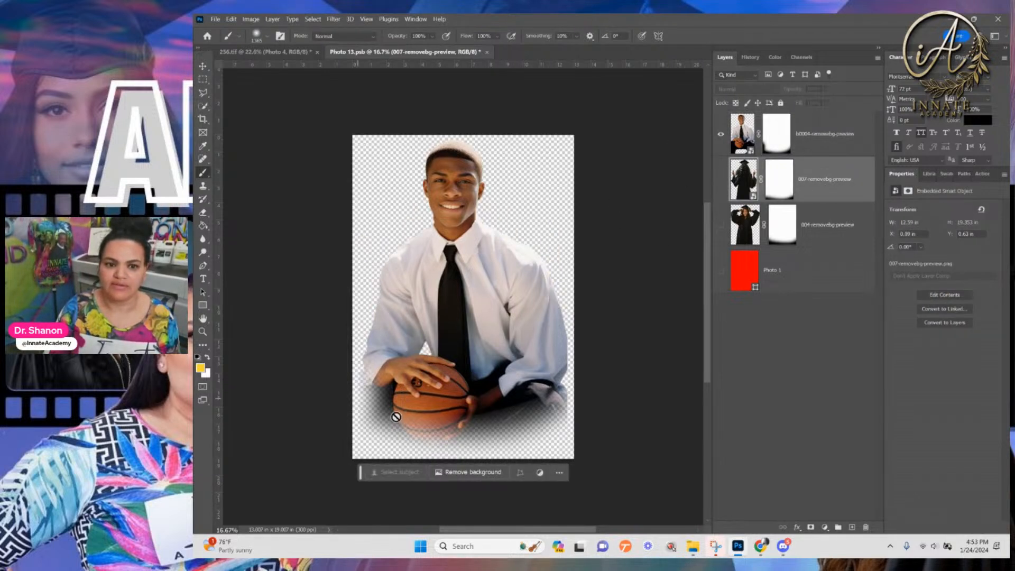
{"action": "left_click", "coordinate": [486, 52]}
{"action": "left_click", "coordinate": [587, 221]}
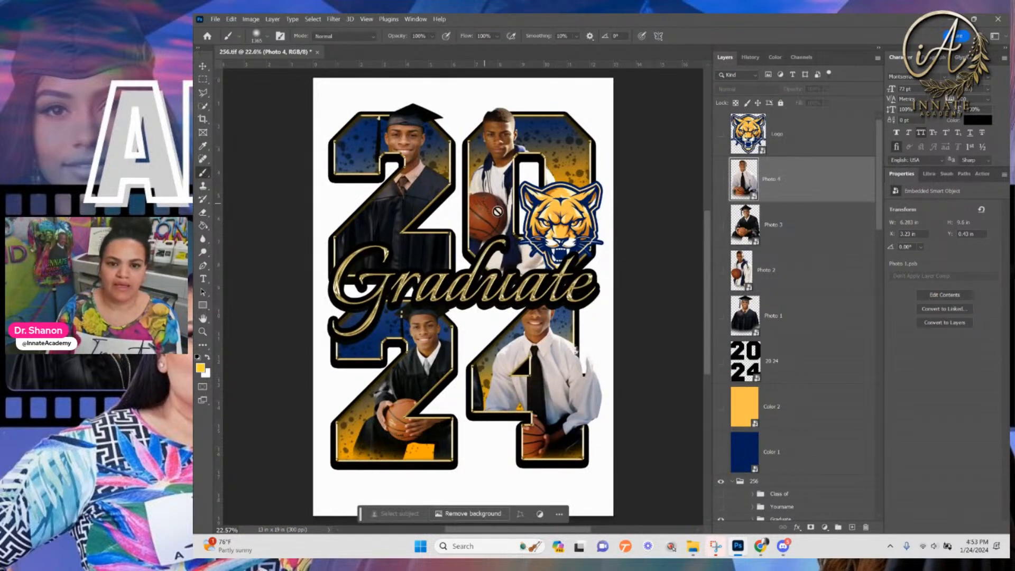
Select the layer mask of the Photo 1 layer inside the Pop Out Photos group
{"action": "left_click", "coordinate": [801, 241]}
{"action": "key", "text": "v"}
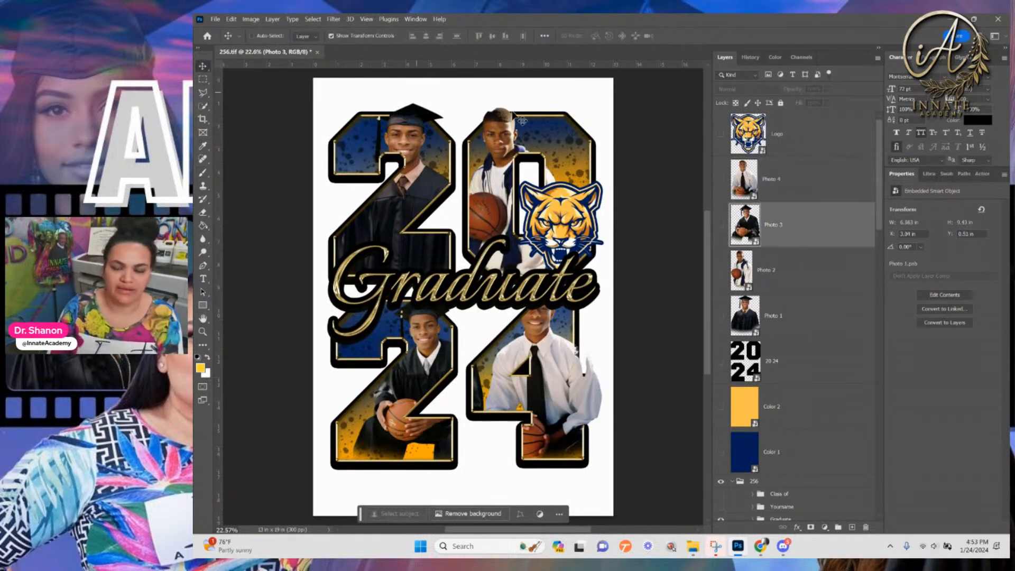
{"action": "left_click", "coordinate": [789, 192]}
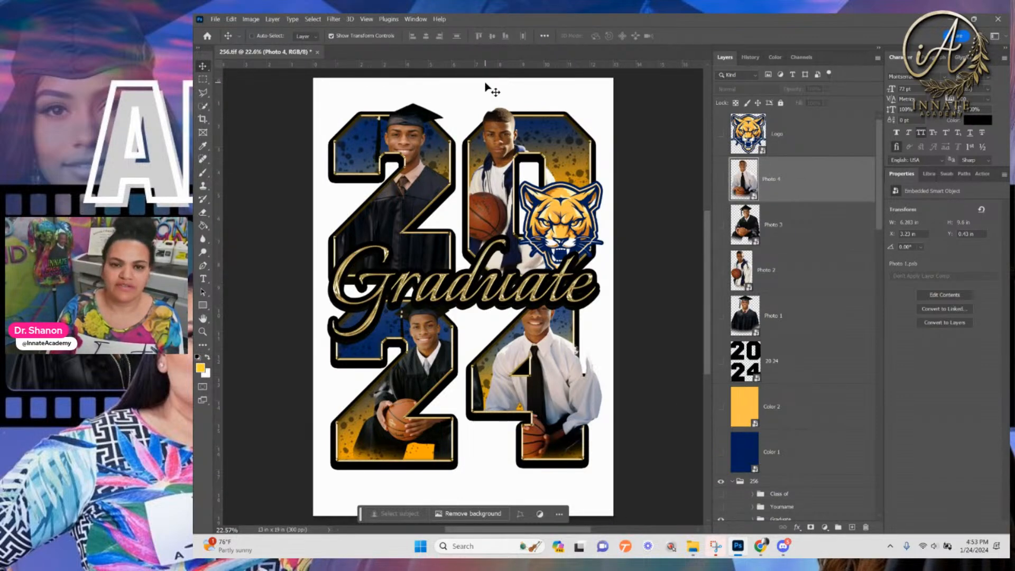
{"action": "scroll", "coordinate": [775, 263], "scroll_direction": "down", "scroll_amount": 4}
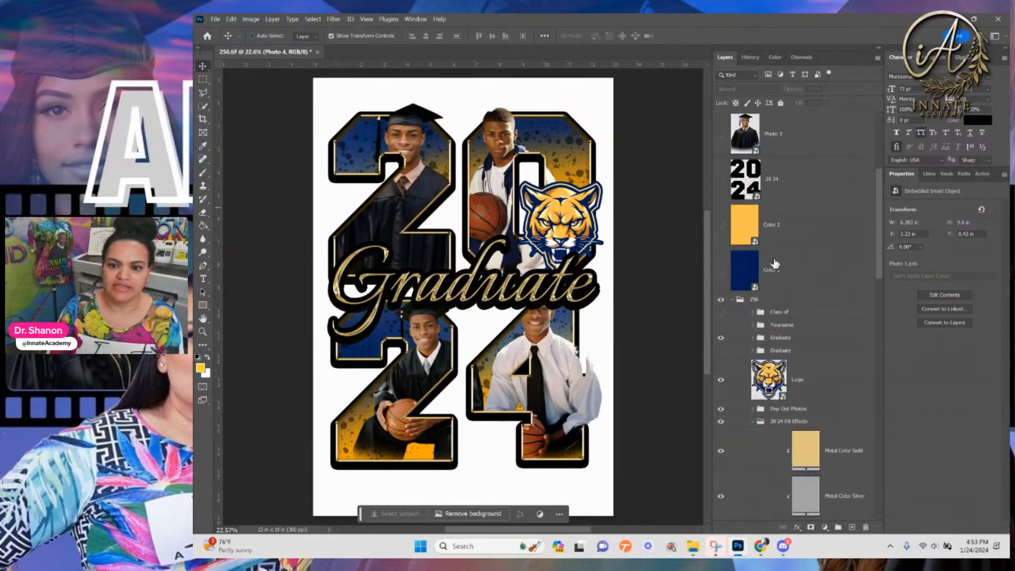
{"action": "right_click", "coordinate": [417, 144]}
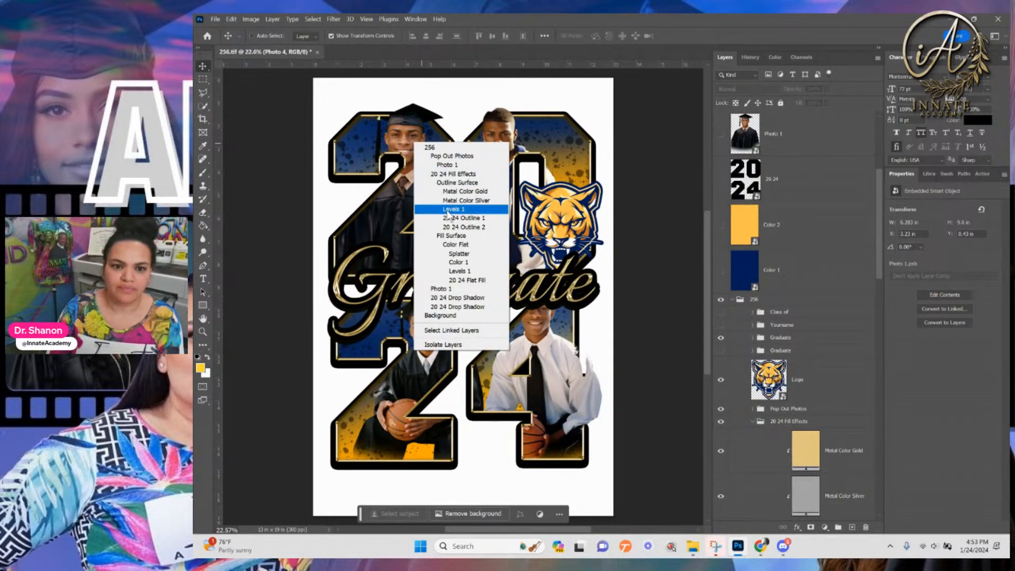
{"action": "left_click", "coordinate": [453, 167]}
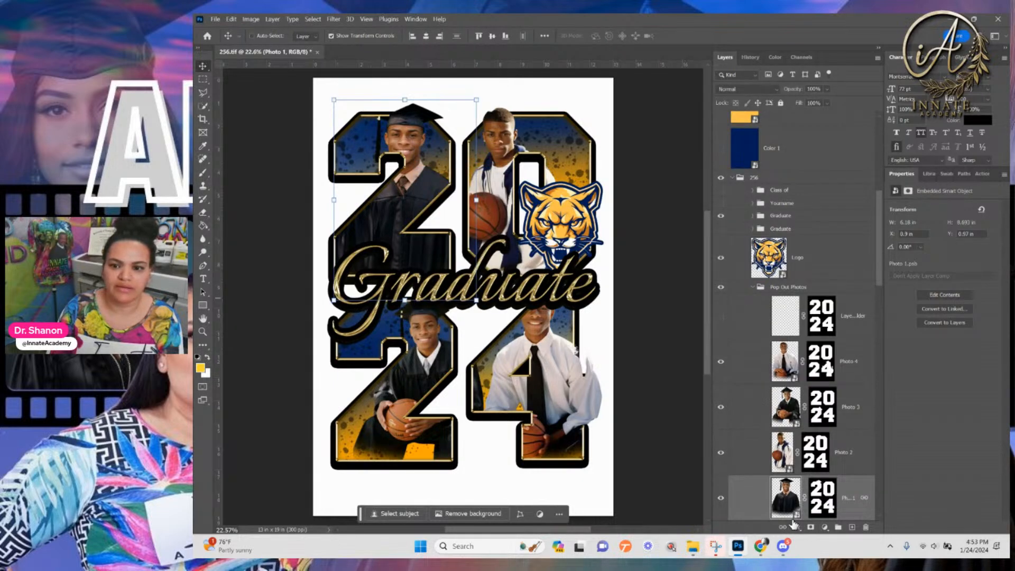
{"action": "scroll", "coordinate": [833, 482], "scroll_direction": "down", "scroll_amount": 5}
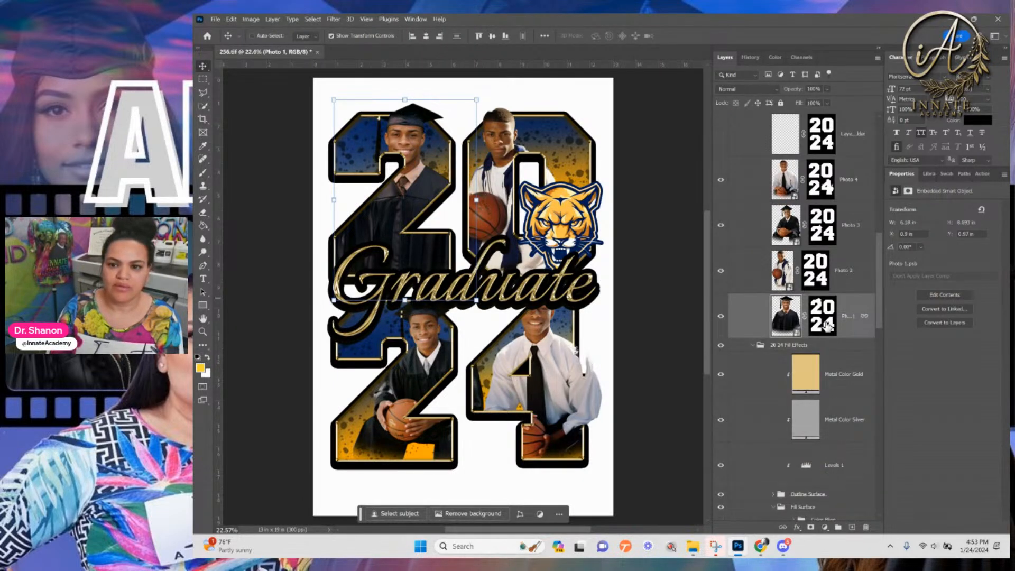
{"action": "left_click", "coordinate": [827, 323]}
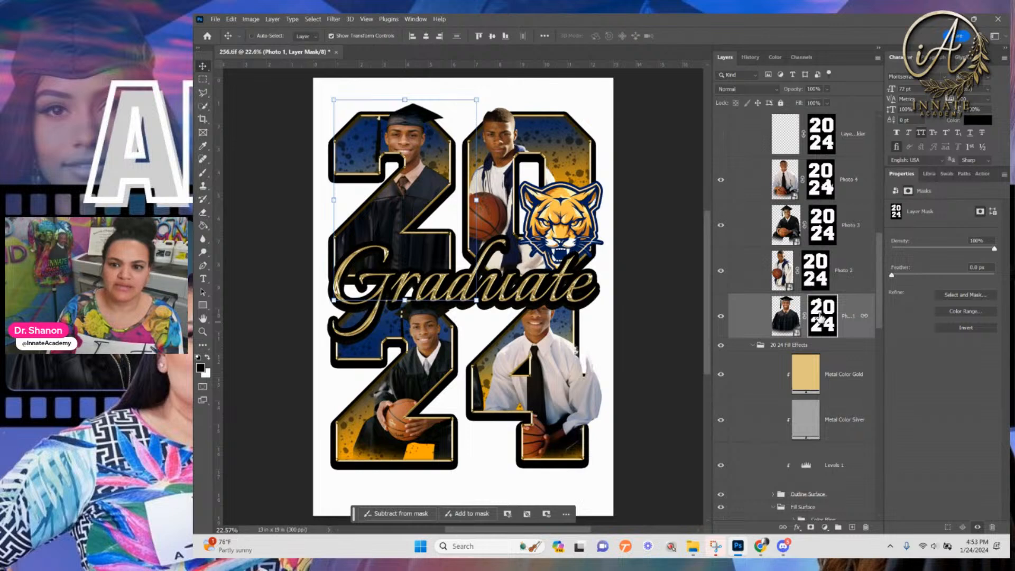
Save the design as a new TIFF file named 256b.tif in the Downloads 256 folder
{"action": "left_click", "coordinate": [214, 20]}
{"action": "left_click", "coordinate": [247, 138]}
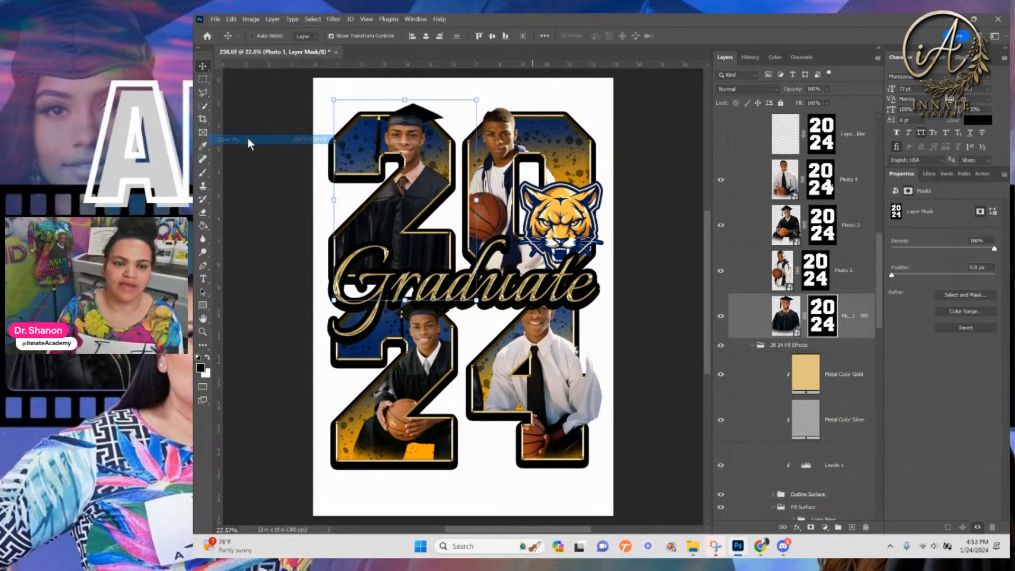
{"action": "left_click", "coordinate": [331, 410]}
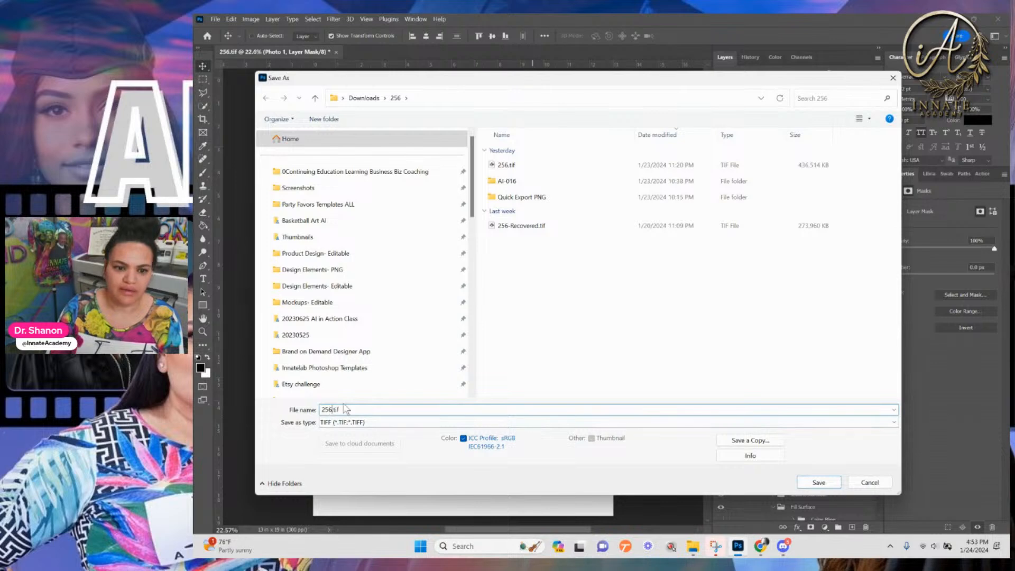
{"action": "type", "text": "b"}
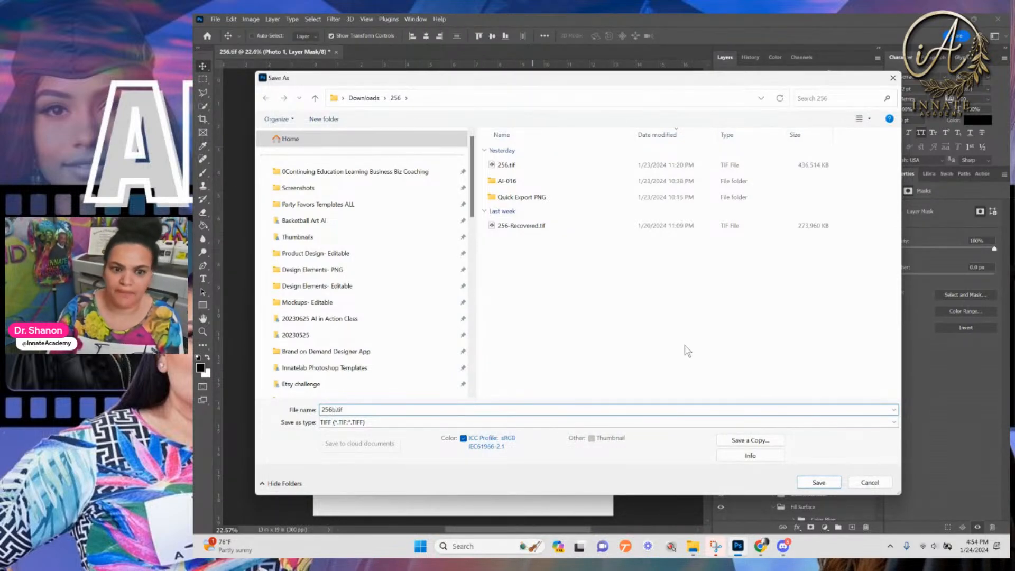
{"action": "left_click", "coordinate": [820, 482]}
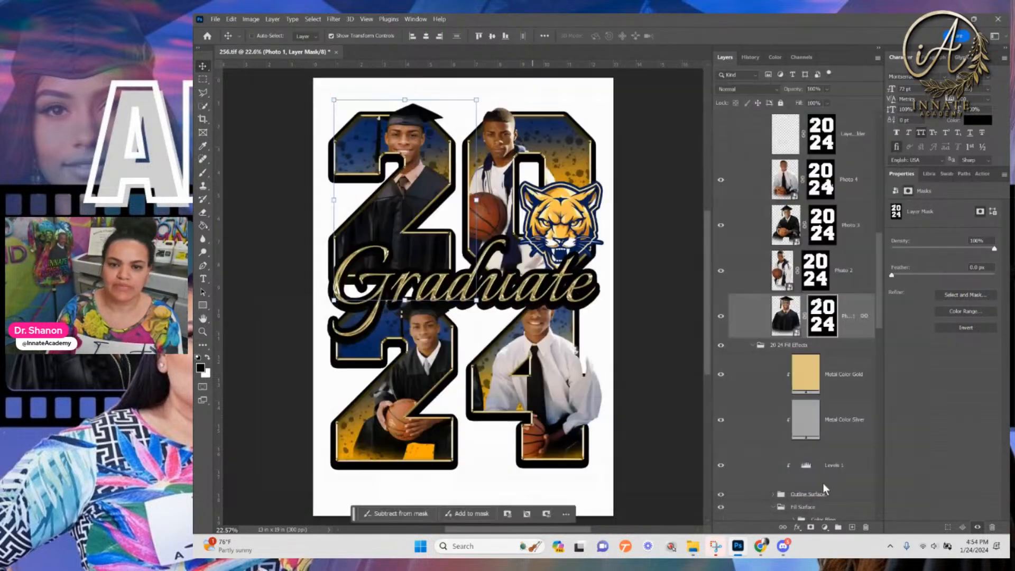
{"action": "left_click", "coordinate": [717, 147]}
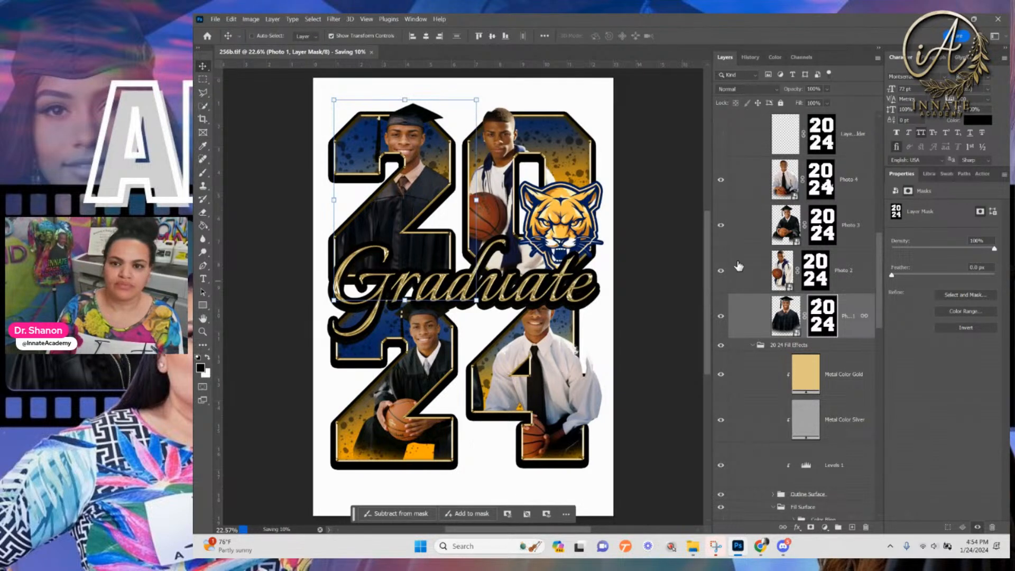
Delete the 2024 layer mask from the Photo 1 layer in the Pop Out Photos group
{"action": "right_click", "coordinate": [822, 313]}
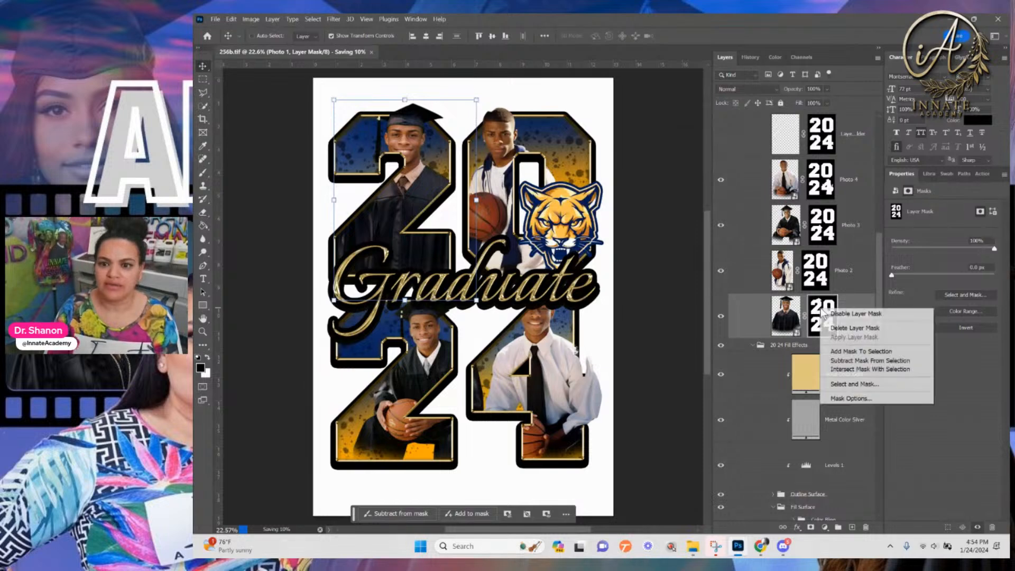
{"action": "left_click", "coordinate": [829, 329]}
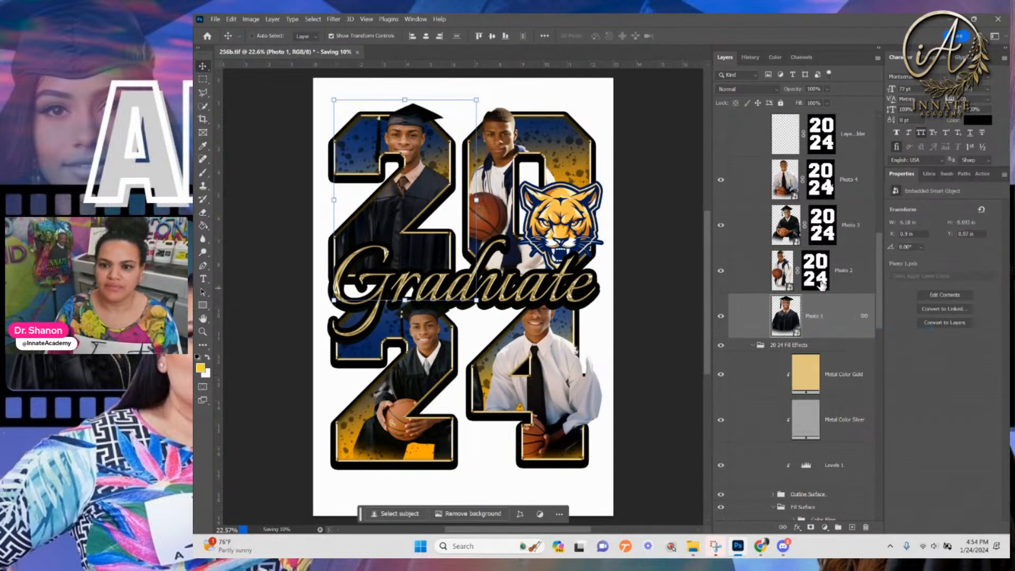
Delete the 2024 layer masks from the Photo 2, Photo 3 and Photo 4 layers in the Pop Out Photos group
{"action": "right_click", "coordinate": [817, 278]}
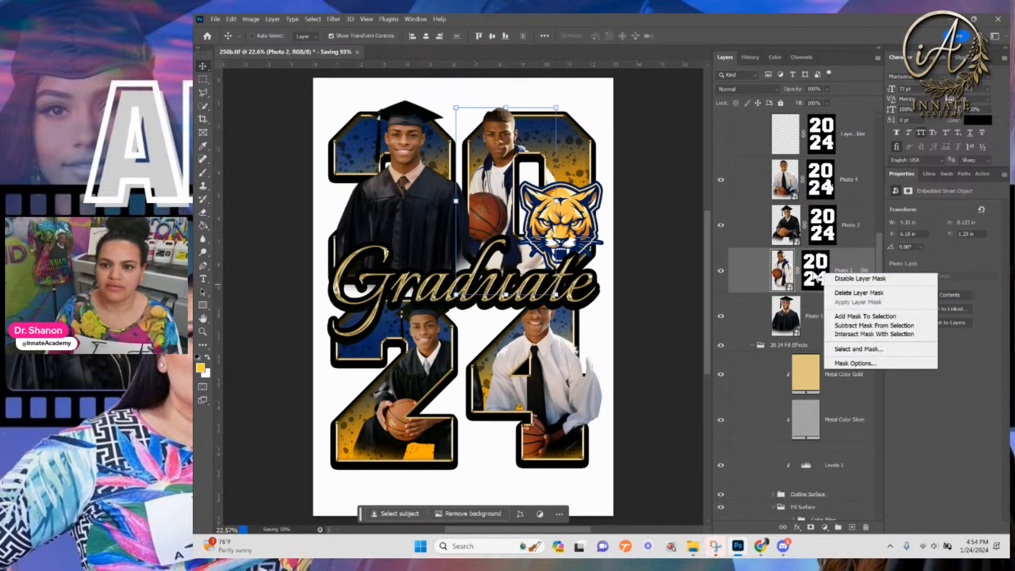
{"action": "left_click", "coordinate": [847, 294]}
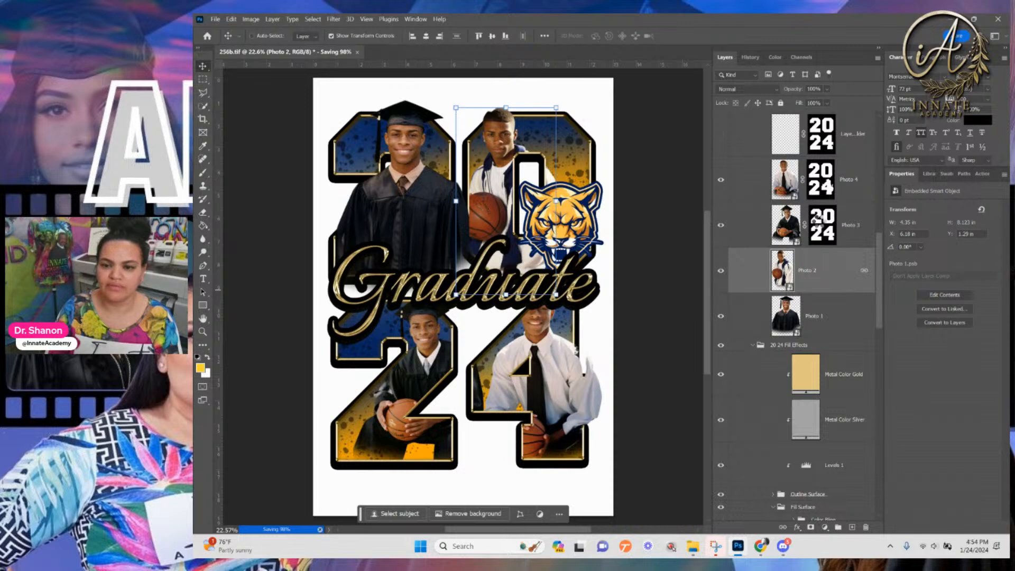
{"action": "right_click", "coordinate": [822, 223]}
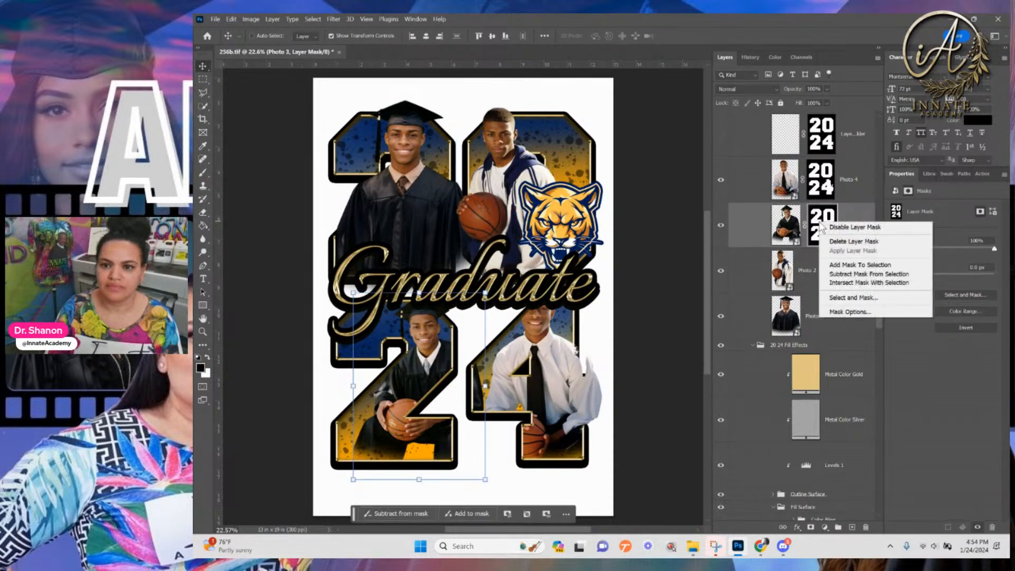
{"action": "left_click", "coordinate": [847, 241]}
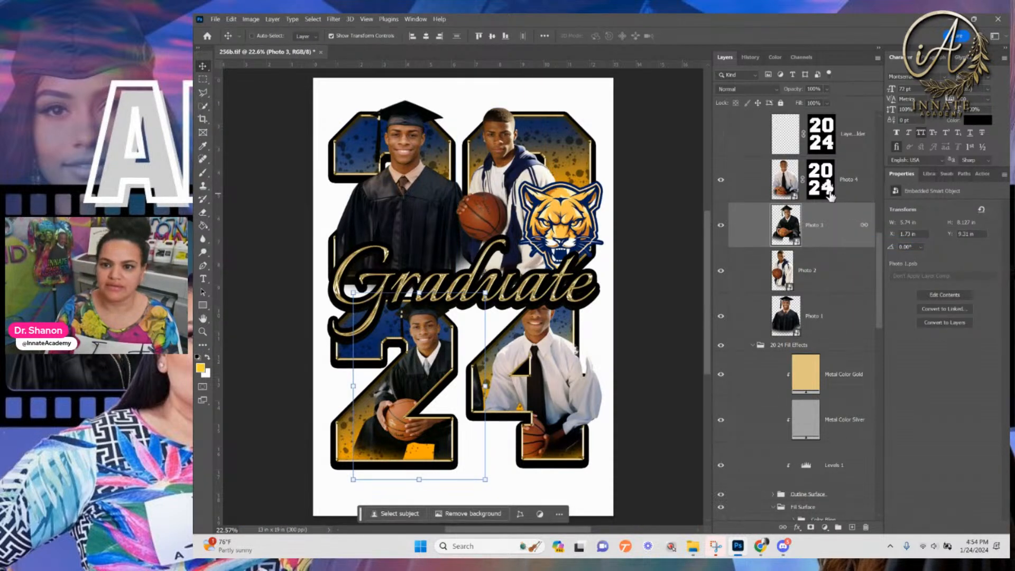
{"action": "right_click", "coordinate": [832, 198]}
{"action": "left_click", "coordinate": [839, 214]}
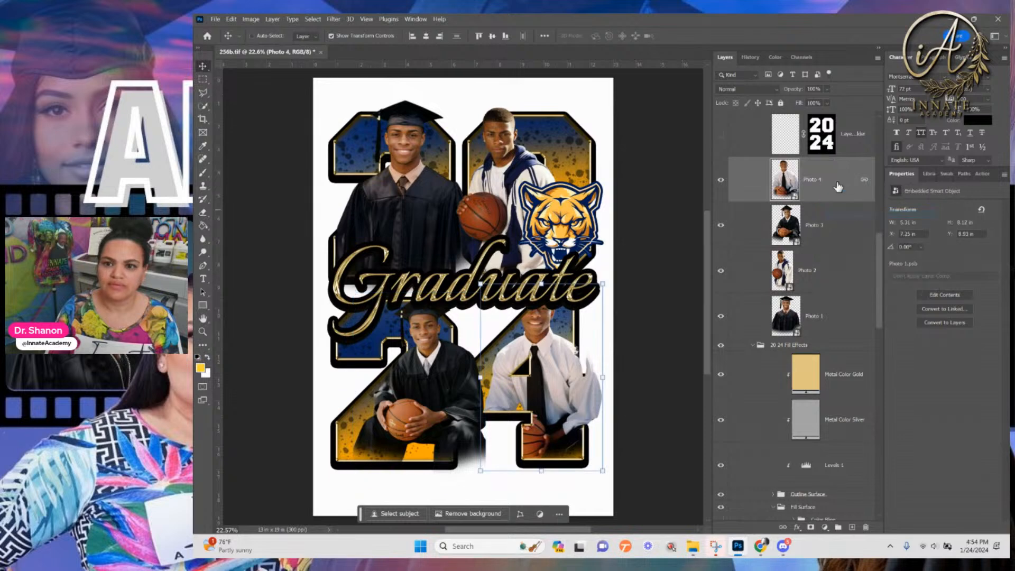
Select the layer mask of the Layer Mask Master Holder layer, and hide the Graduate script text over the design
{"action": "right_click", "coordinate": [830, 148]}
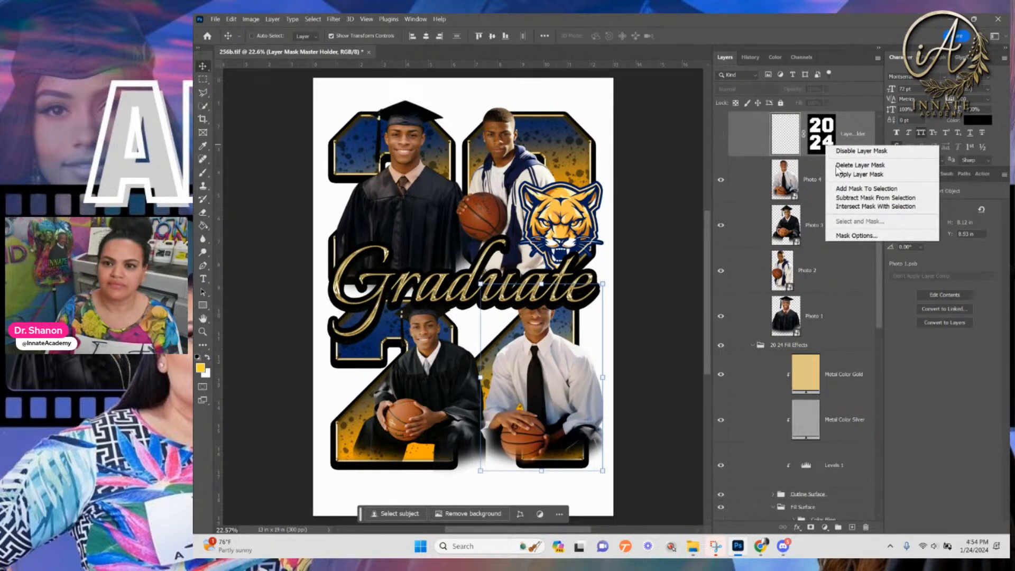
{"action": "left_click", "coordinate": [812, 143]}
{"action": "scroll", "coordinate": [834, 212], "scroll_direction": "up", "scroll_amount": 3}
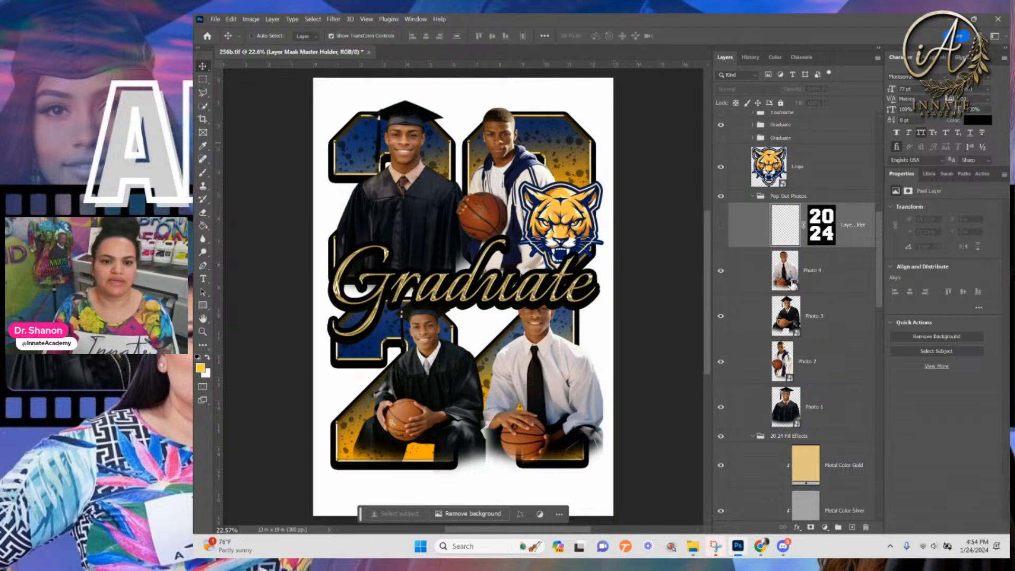
{"action": "left_click", "coordinate": [820, 240]}
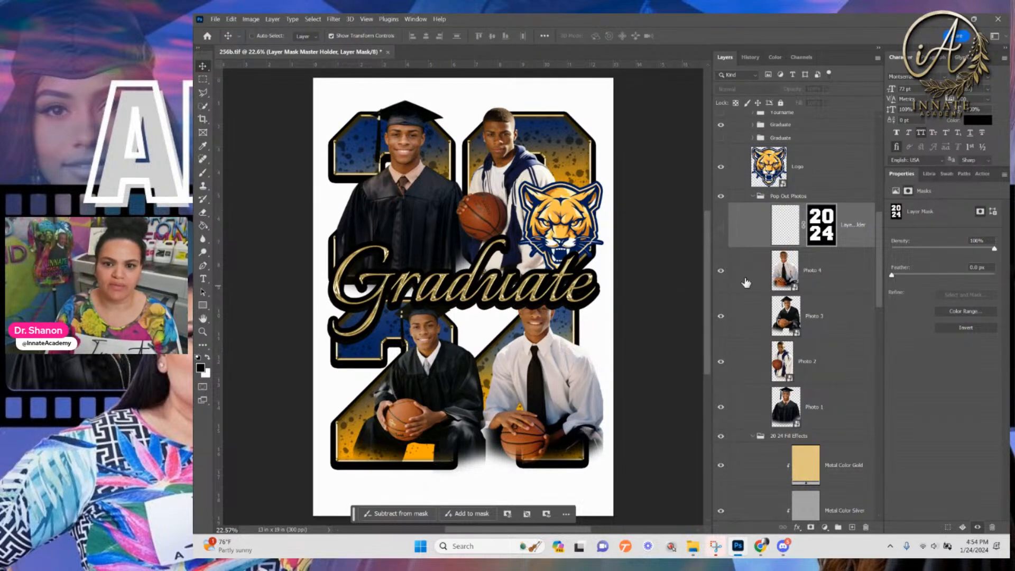
{"action": "scroll", "coordinate": [760, 211], "scroll_direction": "up", "scroll_amount": 3}
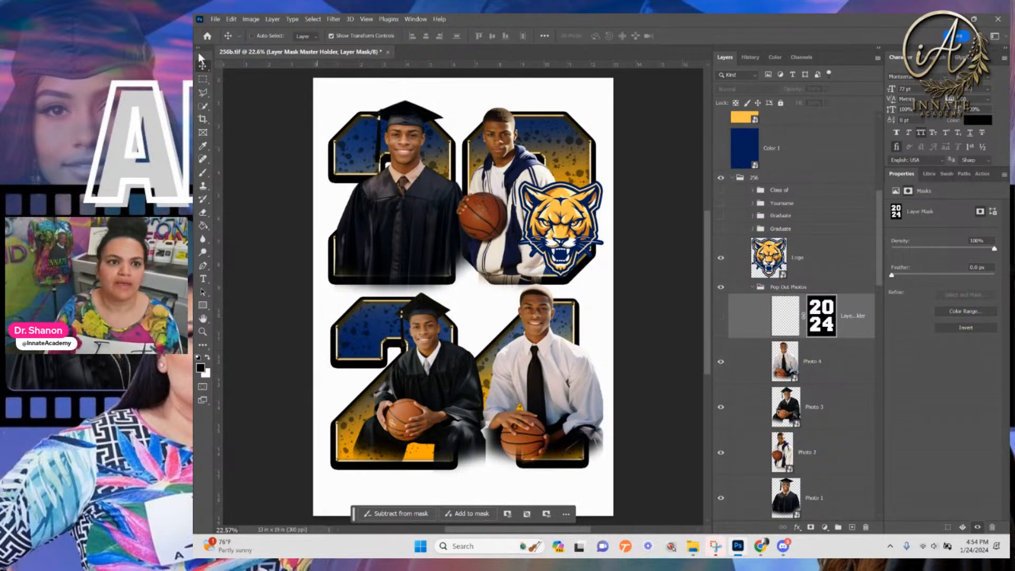
Select Photo 1 in the Pop Out Photos group, scale it down to about 93.6% and shift it right within the first 2
{"action": "right_click", "coordinate": [405, 154]}
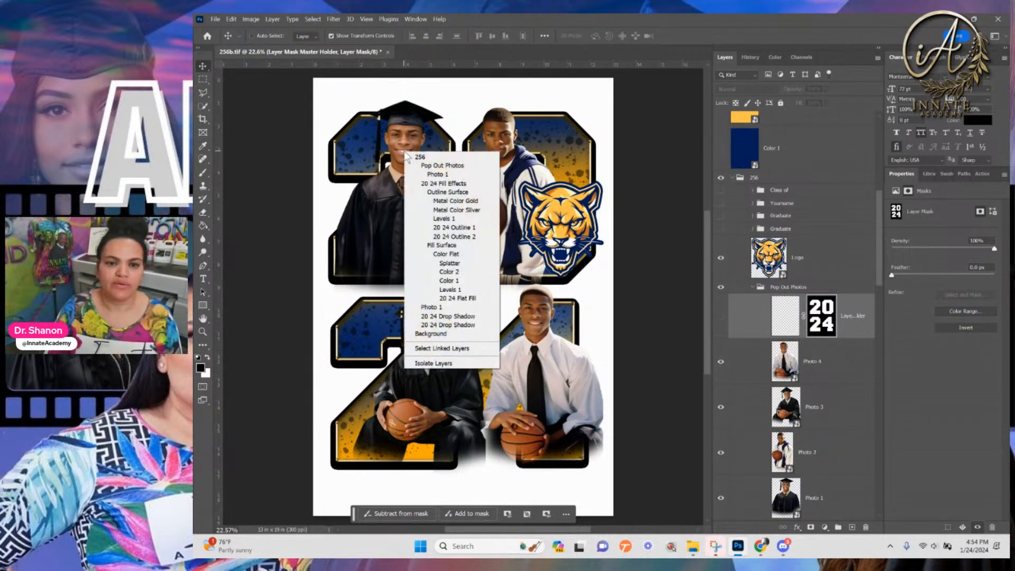
{"action": "left_click", "coordinate": [434, 176]}
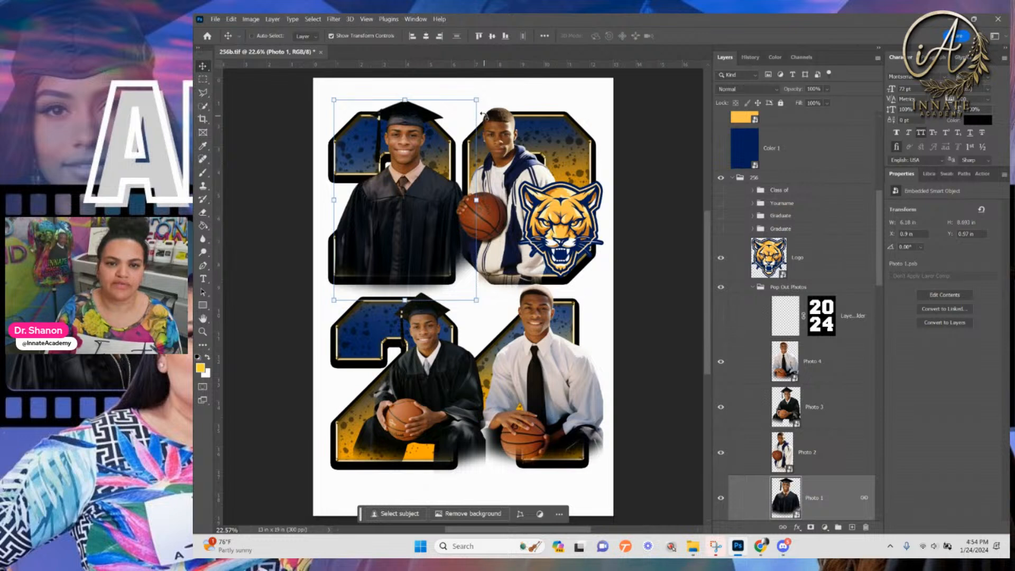
{"action": "left_click_drag", "start_coordinate": [478, 102], "coordinate": [461, 113]}
{"action": "left_click_drag", "start_coordinate": [388, 216], "coordinate": [406, 212]}
{"action": "left_click_drag", "start_coordinate": [421, 297], "coordinate": [422, 303]}
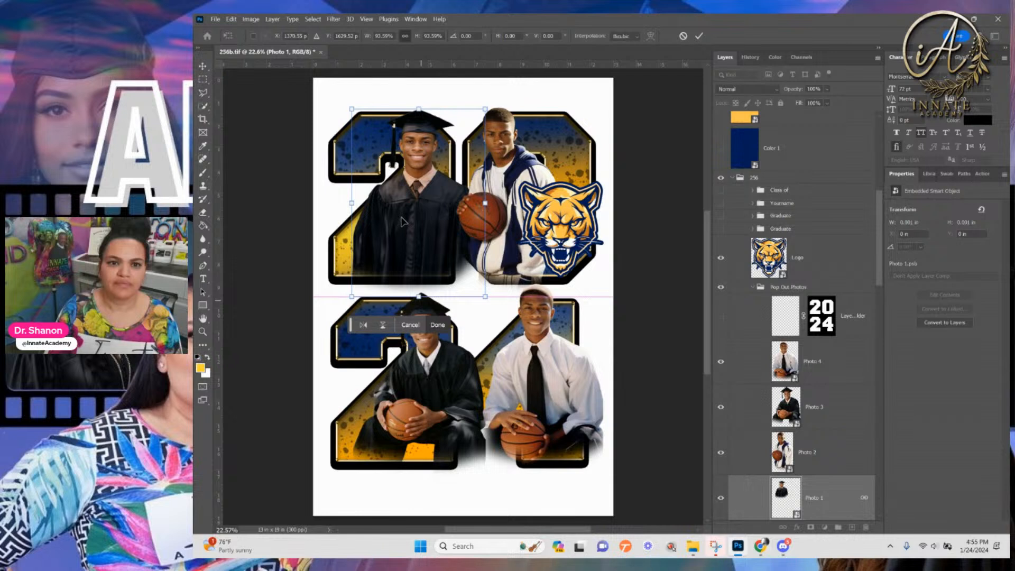
Nudge the capped graduate in the first 2 slightly up and right, and apply the transform
{"action": "left_click_drag", "start_coordinate": [401, 218], "coordinate": [402, 217]}
{"action": "key", "text": "shift+Up"}
{"action": "key", "text": "shift+Up"}
{"action": "key", "text": "shift+Up"}
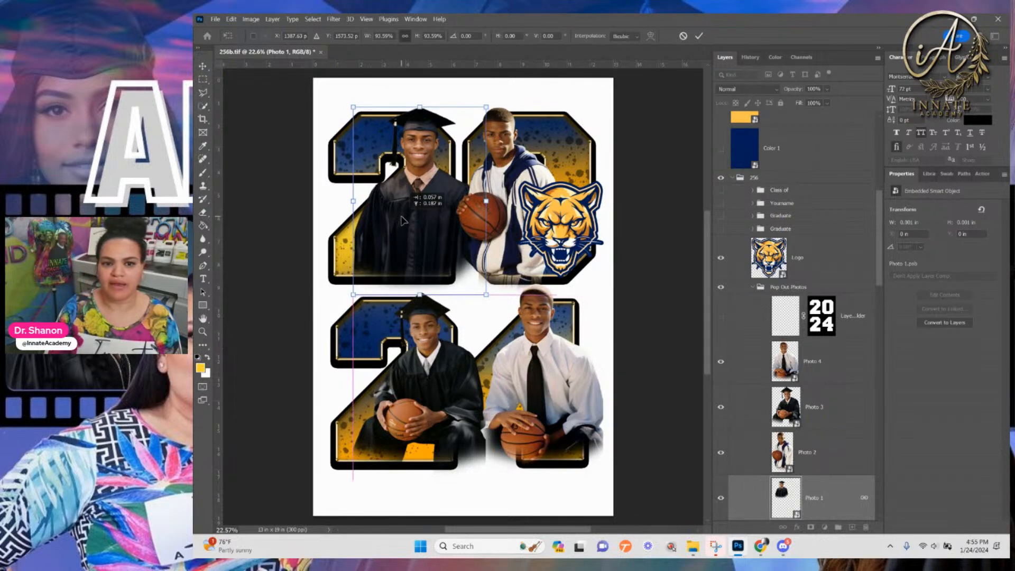
{"action": "left_click_drag", "start_coordinate": [402, 220], "coordinate": [401, 220]}
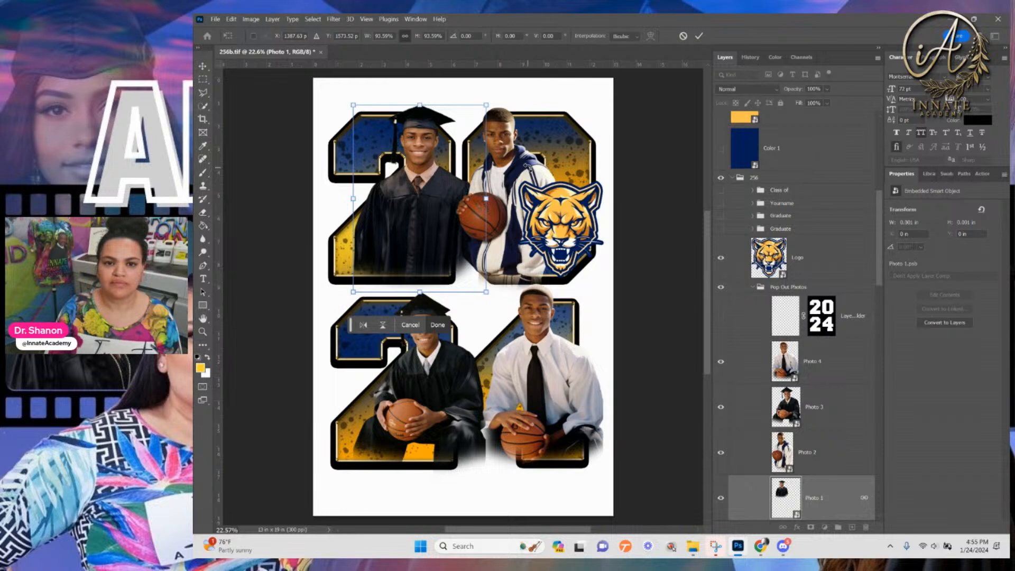
{"action": "right_click", "coordinate": [528, 168]}
{"action": "left_click", "coordinate": [499, 133]}
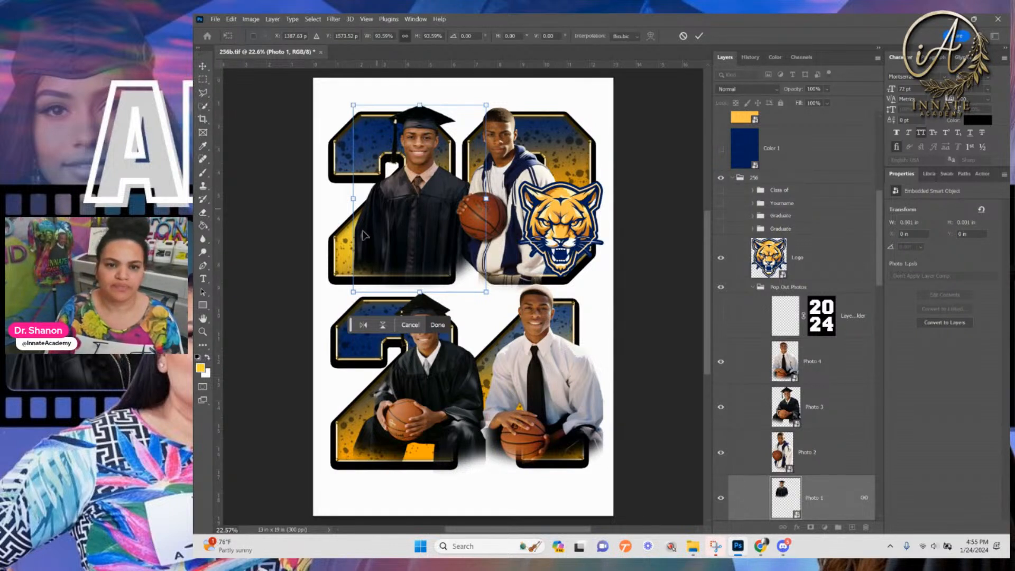
{"action": "right_click", "coordinate": [433, 162]}
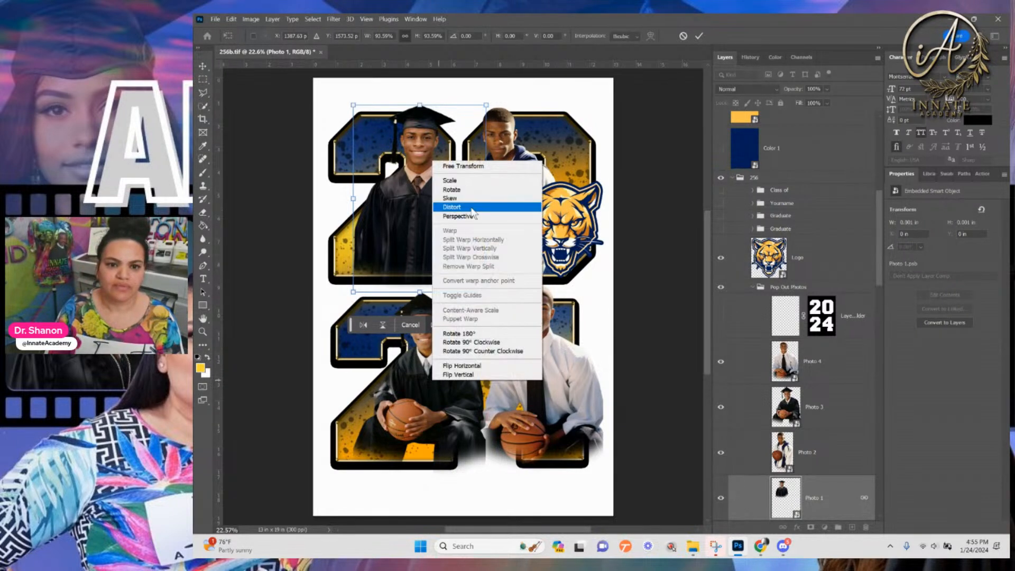
{"action": "left_click", "coordinate": [203, 68]}
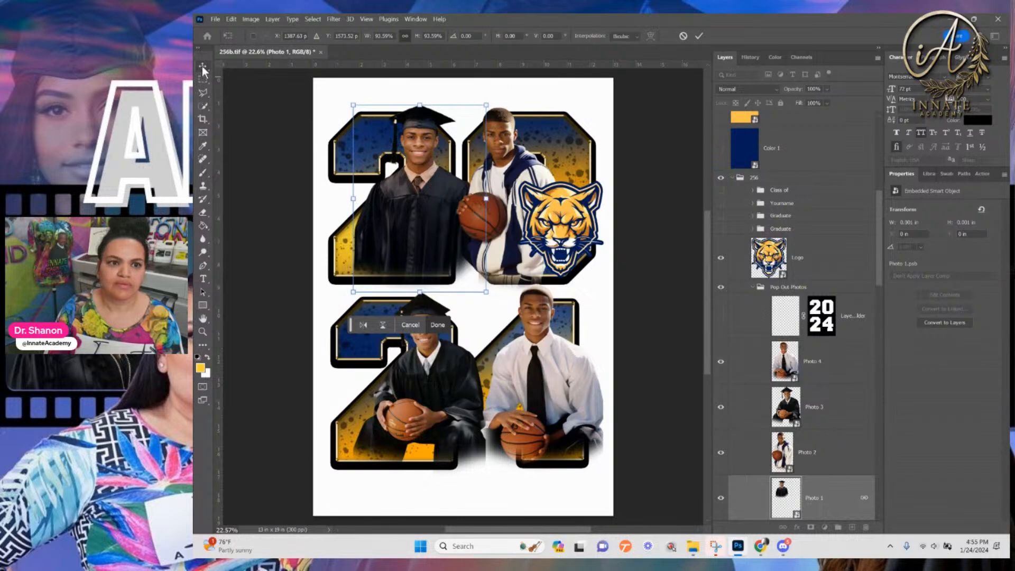
Select Photo 3 in the Pop Out Photos group and enlarge it proportionally to about 108.4% over the lower 2
{"action": "right_click", "coordinate": [438, 423]}
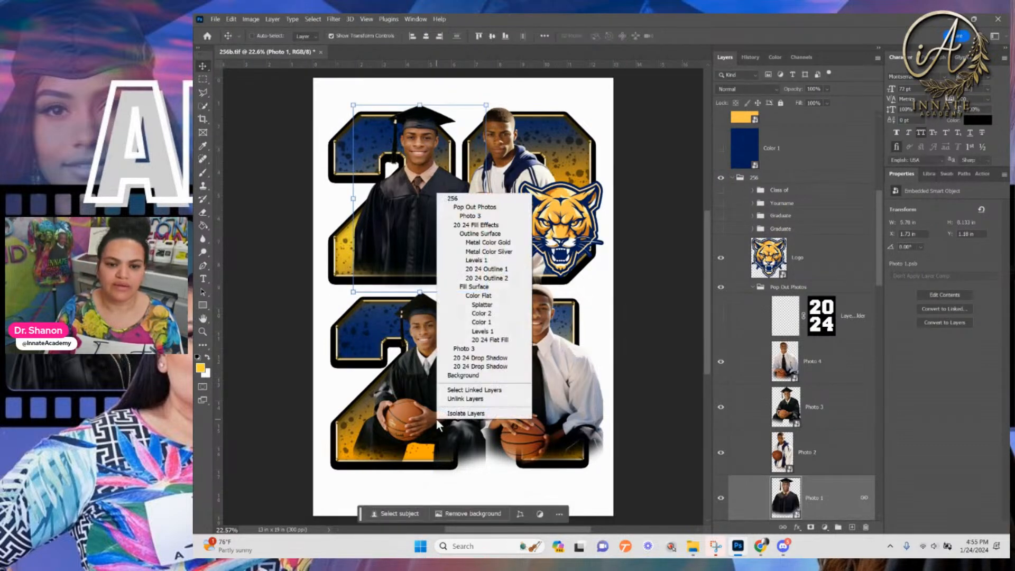
{"action": "left_click", "coordinate": [476, 210]}
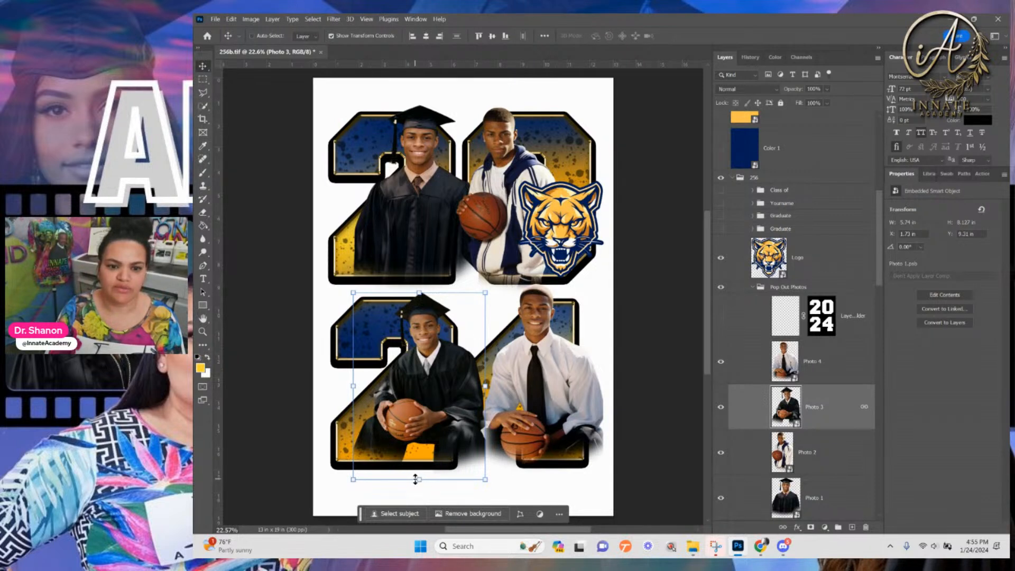
{"action": "mouse_move", "coordinate": [417, 480]}
{"action": "left_mouse_down"}
{"action": "mouse_move", "coordinate": [417, 496]}
{"action": "mouse_move", "coordinate": [419, 480]}
{"action": "left_mouse_up"}
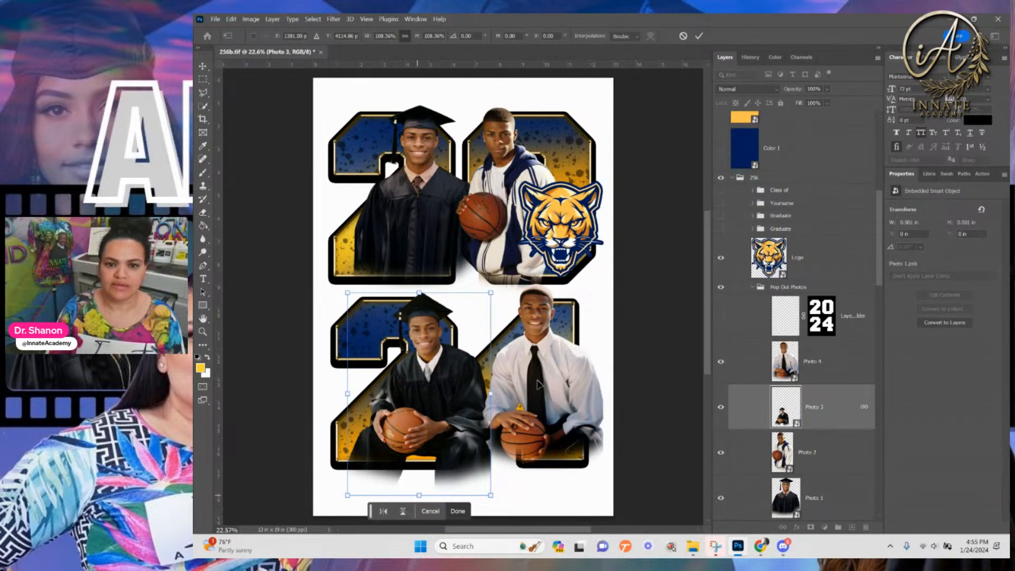
{"action": "key", "text": "Escape"}
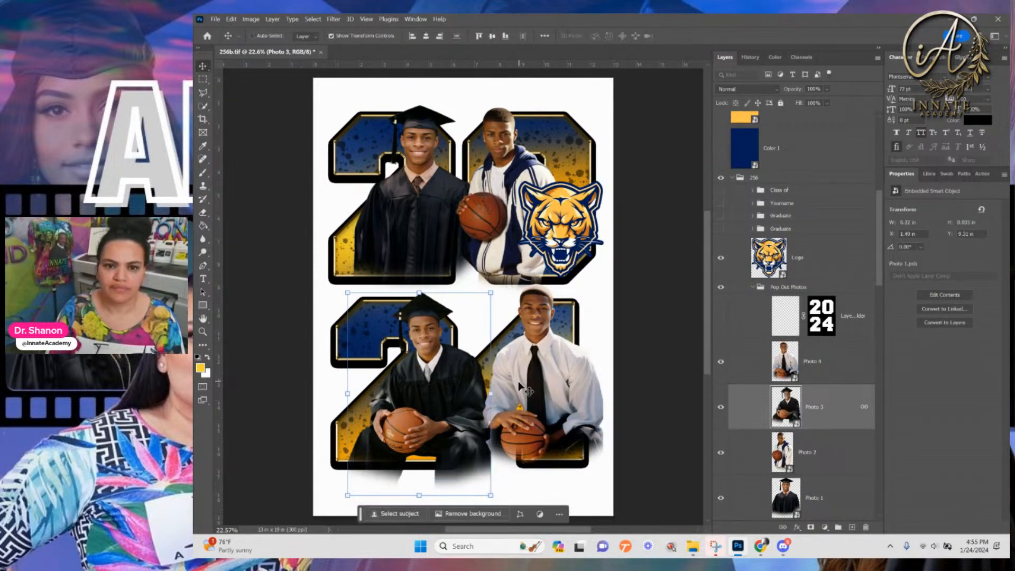
Select Photo 4 in the Pop Out Photos group, move it right and slightly down over the 4, and scale it to about 98.5%
{"action": "right_click", "coordinate": [559, 374]}
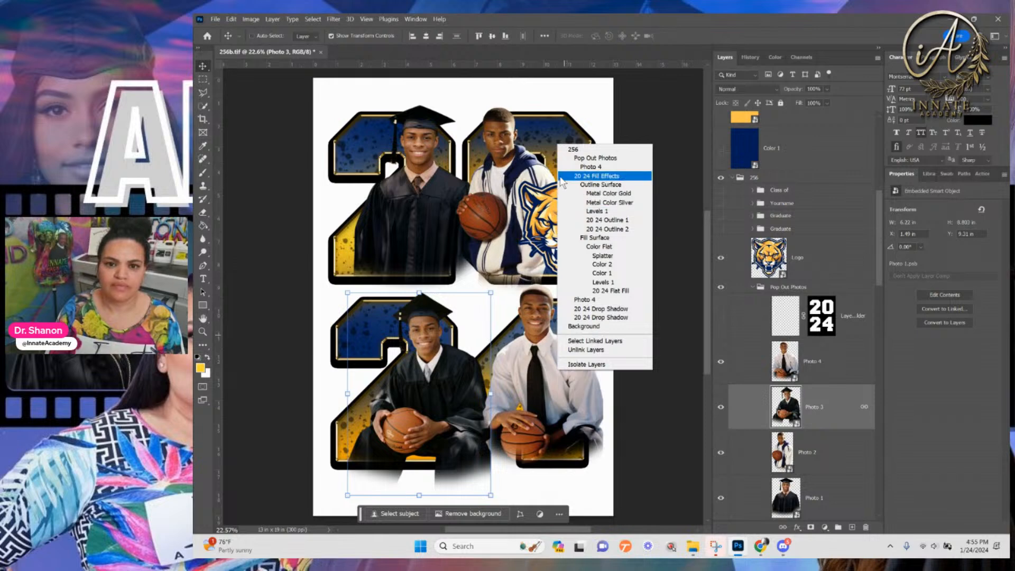
{"action": "left_click", "coordinate": [569, 164]}
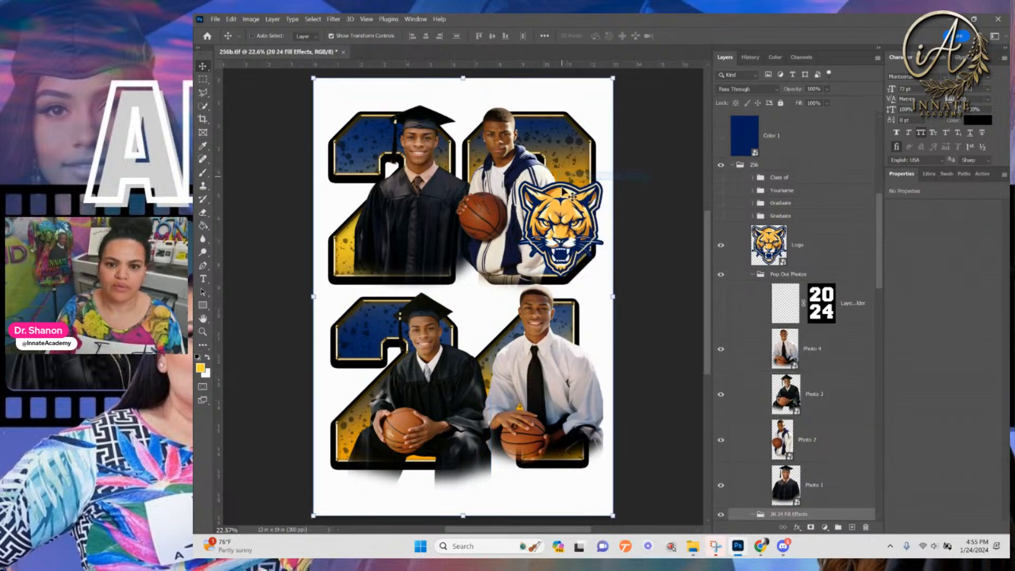
{"action": "right_click", "coordinate": [548, 381]}
{"action": "left_click", "coordinate": [574, 186]}
{"action": "left_click_drag", "start_coordinate": [556, 366], "coordinate": [567, 374]}
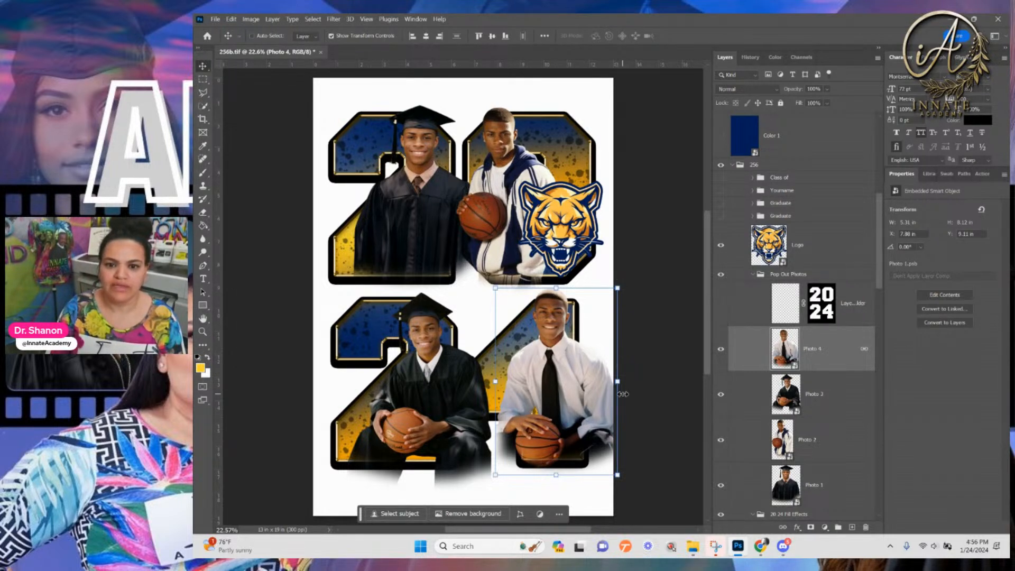
{"action": "mouse_move", "coordinate": [620, 476]}
{"action": "left_mouse_down"}
{"action": "mouse_move", "coordinate": [609, 468]}
{"action": "mouse_move", "coordinate": [615, 474]}
{"action": "left_mouse_up"}
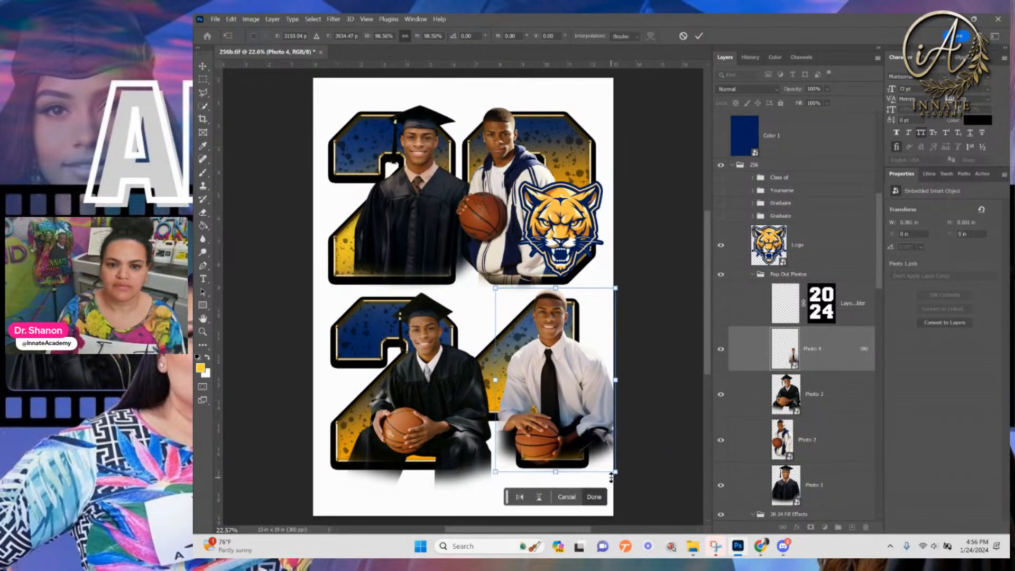
{"action": "key", "text": "Return"}
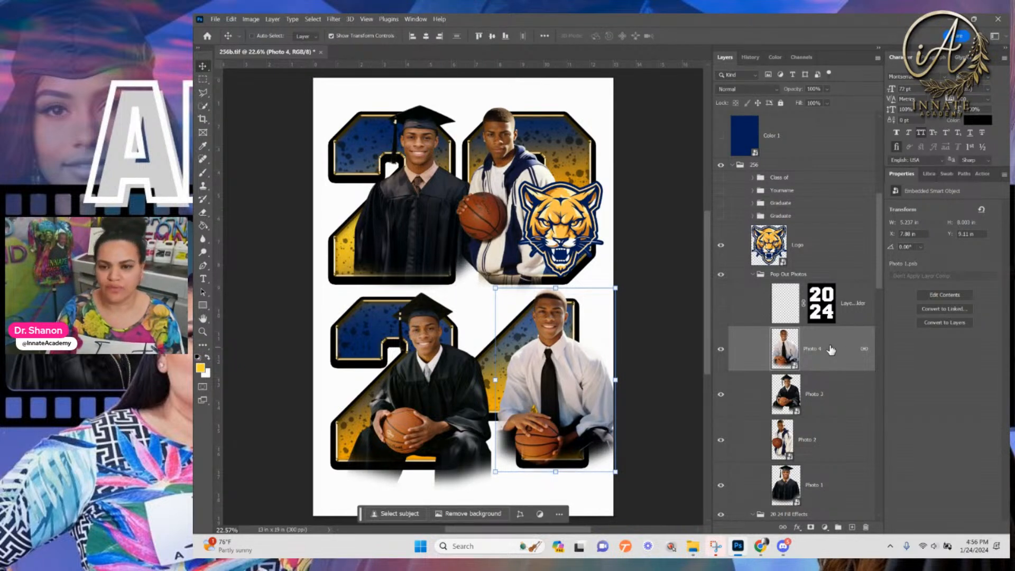
Load the number shape of the 20 24 Flat Fill layer as a selection
{"action": "scroll", "coordinate": [806, 336], "scroll_direction": "down", "scroll_amount": 3}
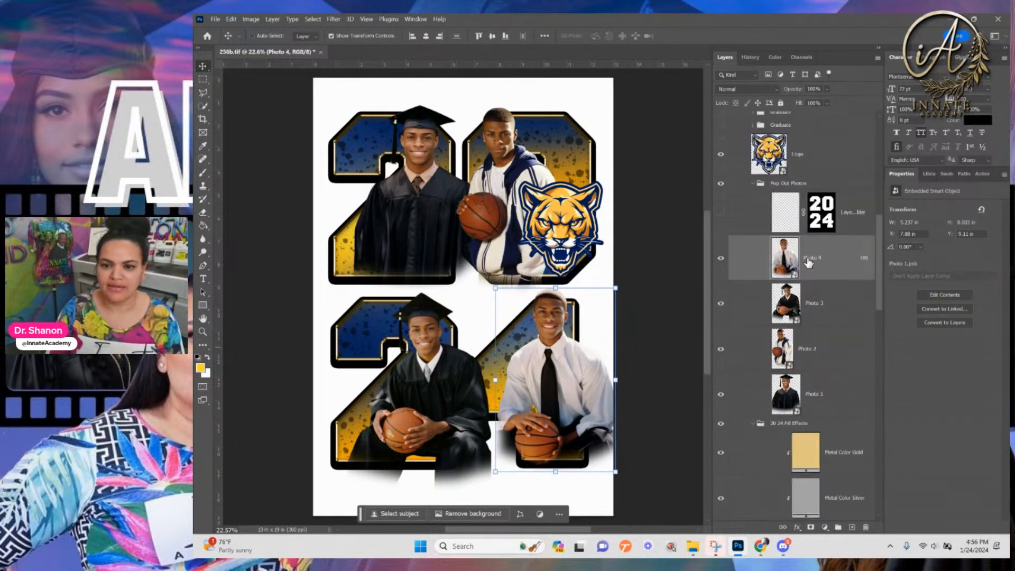
{"action": "left_click", "coordinate": [819, 219]}
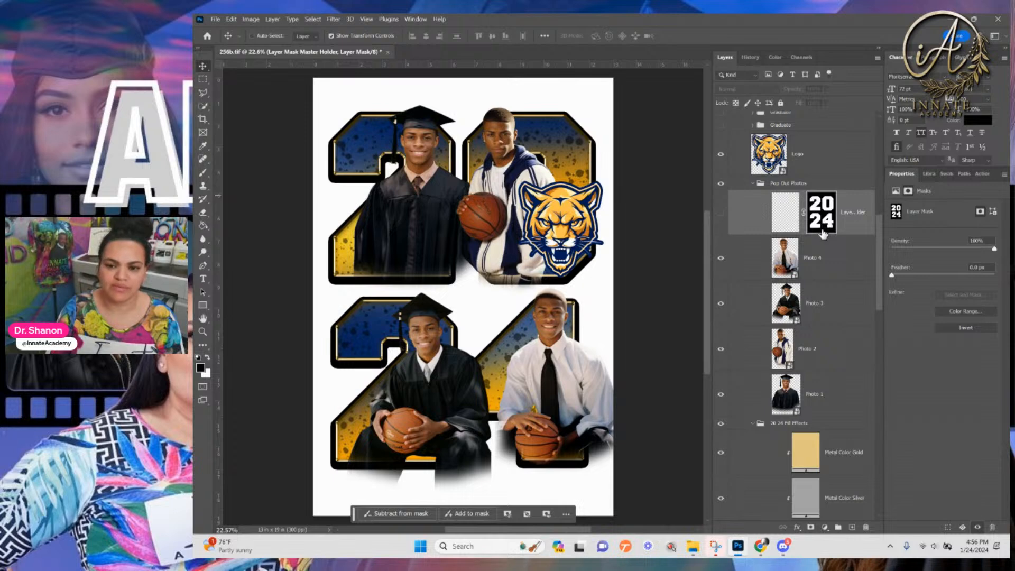
{"action": "scroll", "coordinate": [819, 238], "scroll_direction": "down", "scroll_amount": 4}
{"action": "scroll", "coordinate": [820, 275], "scroll_direction": "down", "scroll_amount": 15}
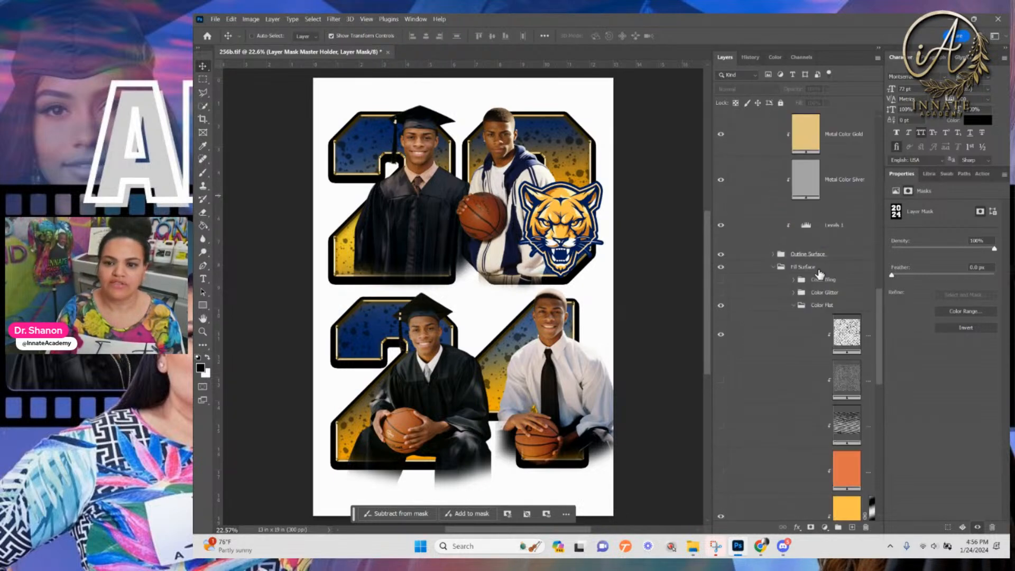
{"action": "scroll", "coordinate": [819, 275], "scroll_direction": "up", "scroll_amount": 3}
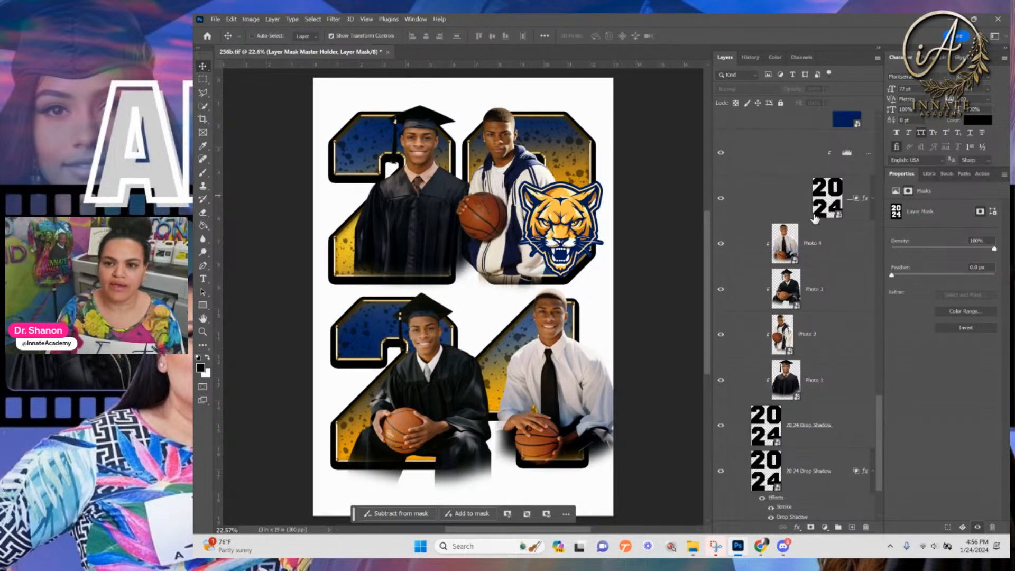
{"action": "left_click", "coordinate": [822, 207]}
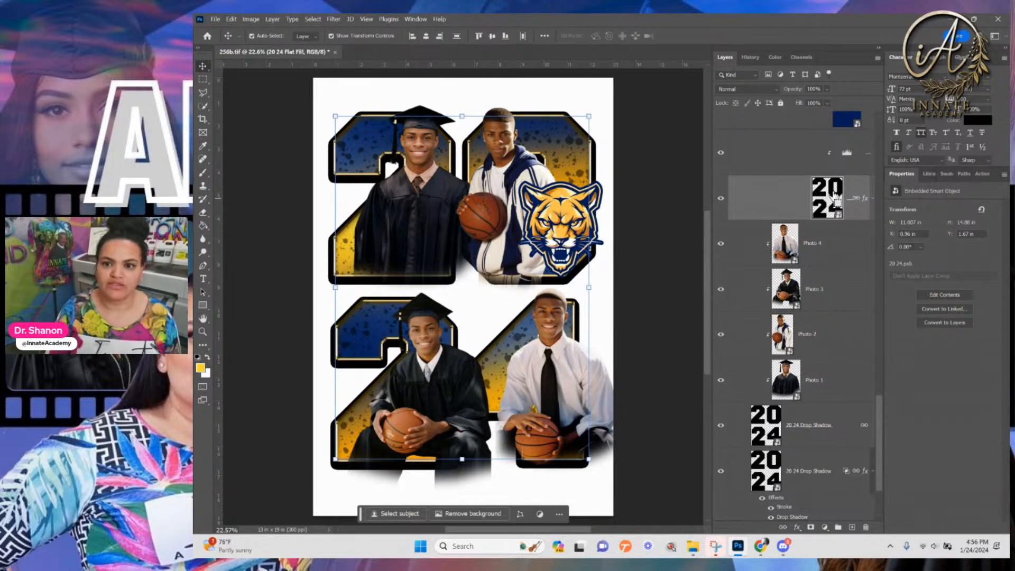
{"action": "left_click", "coordinate": [835, 197], "text": "ctrl"}
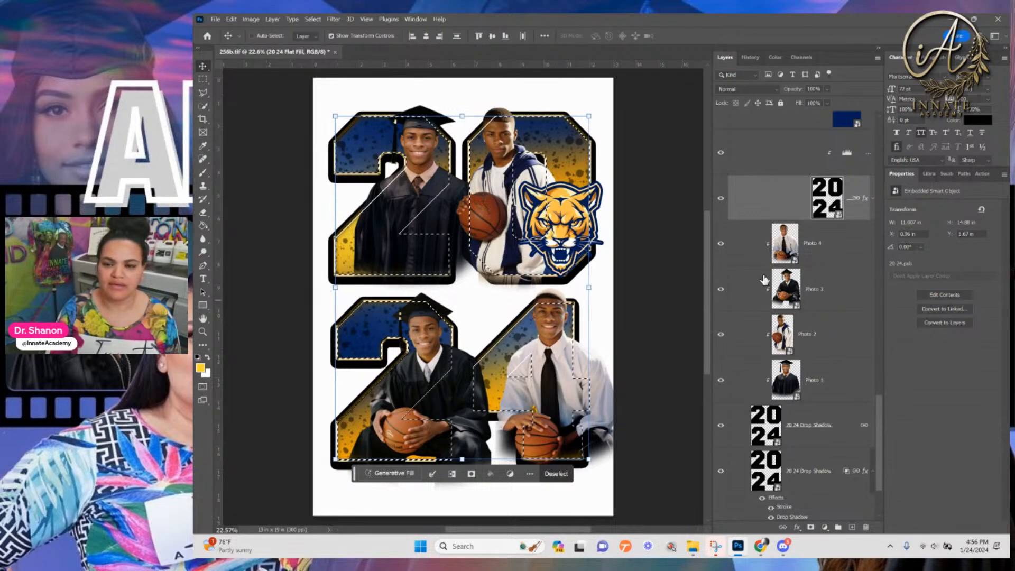
Add a layer mask to Photo 4 in the Pop Out Photos group from the active number selection
{"action": "scroll", "coordinate": [809, 255], "scroll_direction": "up", "scroll_amount": 3}
{"action": "scroll", "coordinate": [809, 255], "scroll_direction": "down", "scroll_amount": 6}
{"action": "scroll", "coordinate": [810, 255], "scroll_direction": "up", "scroll_amount": 3}
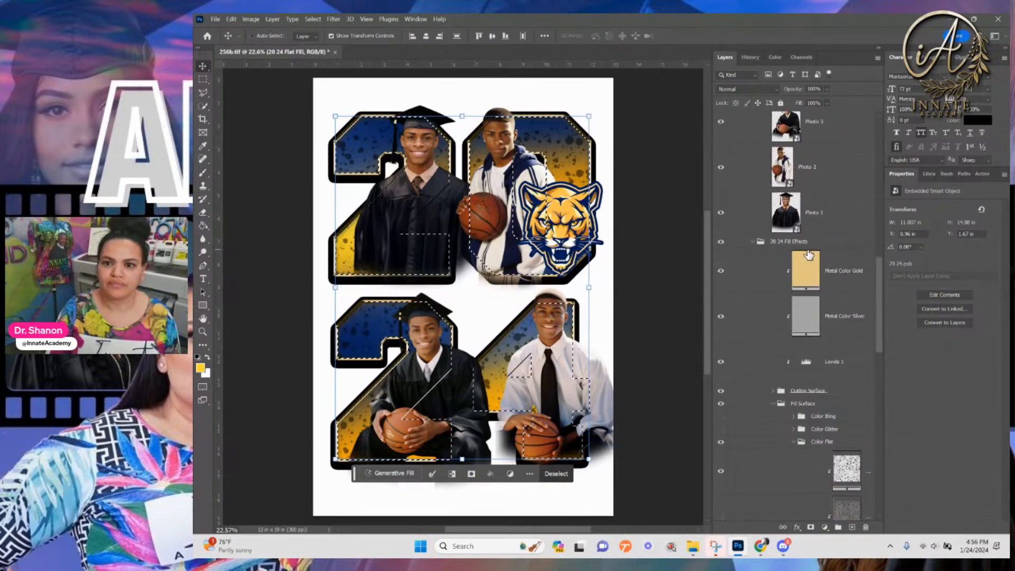
{"action": "scroll", "coordinate": [808, 255], "scroll_direction": "up", "scroll_amount": 3}
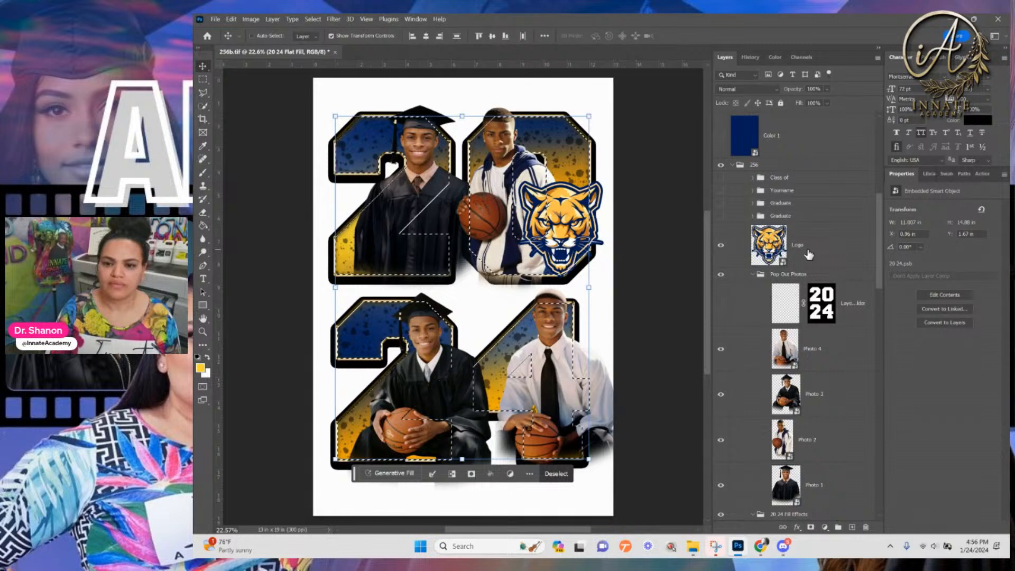
{"action": "left_click", "coordinate": [815, 359]}
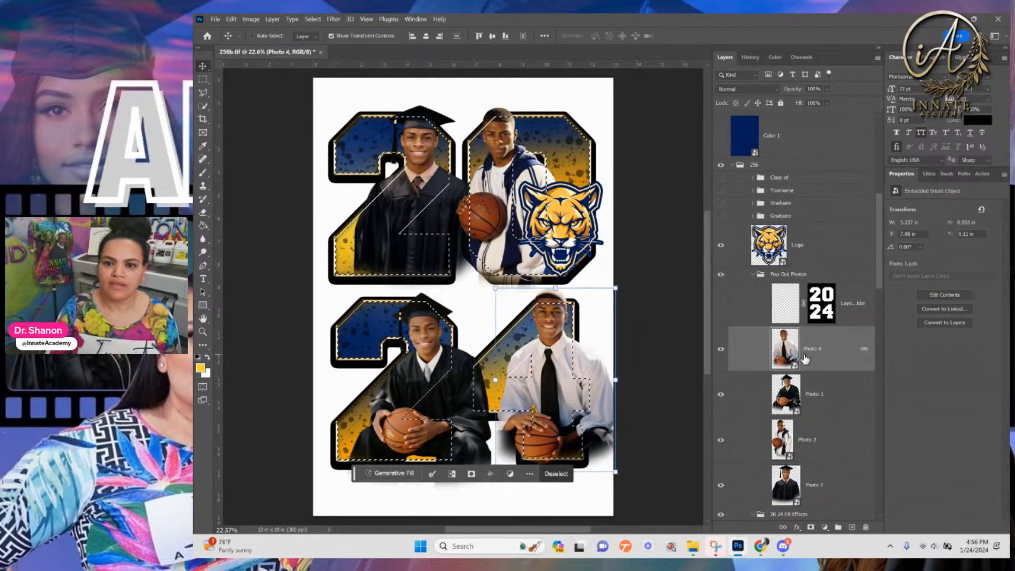
{"action": "left_click", "coordinate": [811, 528]}
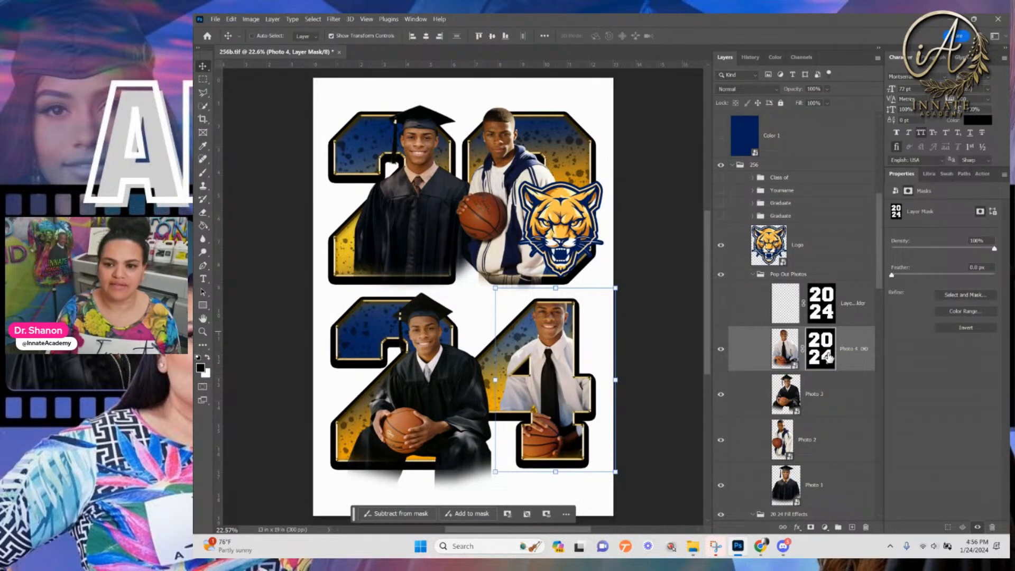
Copy Photo 4's number mask onto the Photo 3, Photo 2 and Photo 1 layers
{"action": "scroll", "coordinate": [829, 359], "scroll_direction": "down", "scroll_amount": 3}
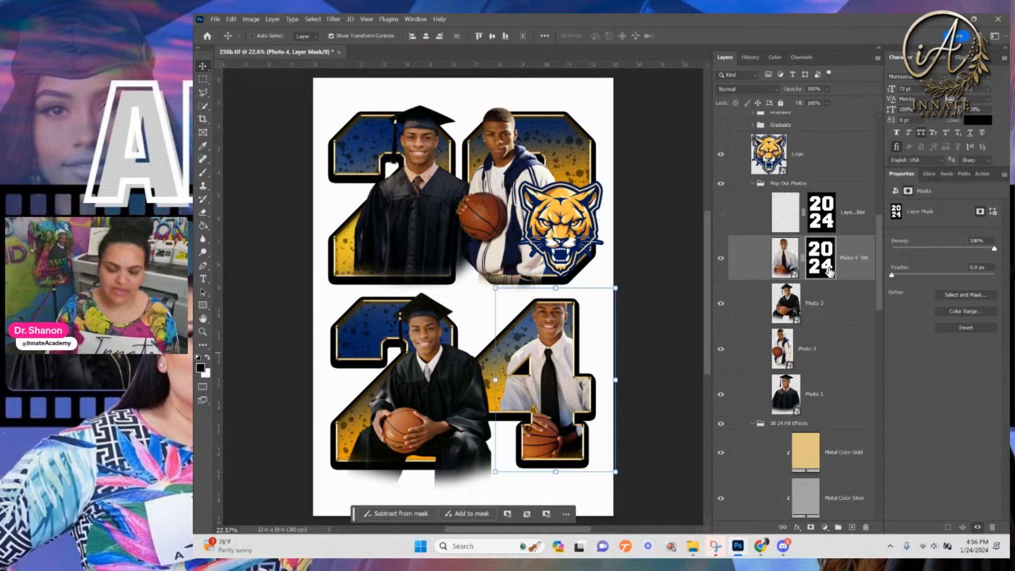
{"action": "left_click_drag", "start_coordinate": [829, 268], "coordinate": [822, 356]}
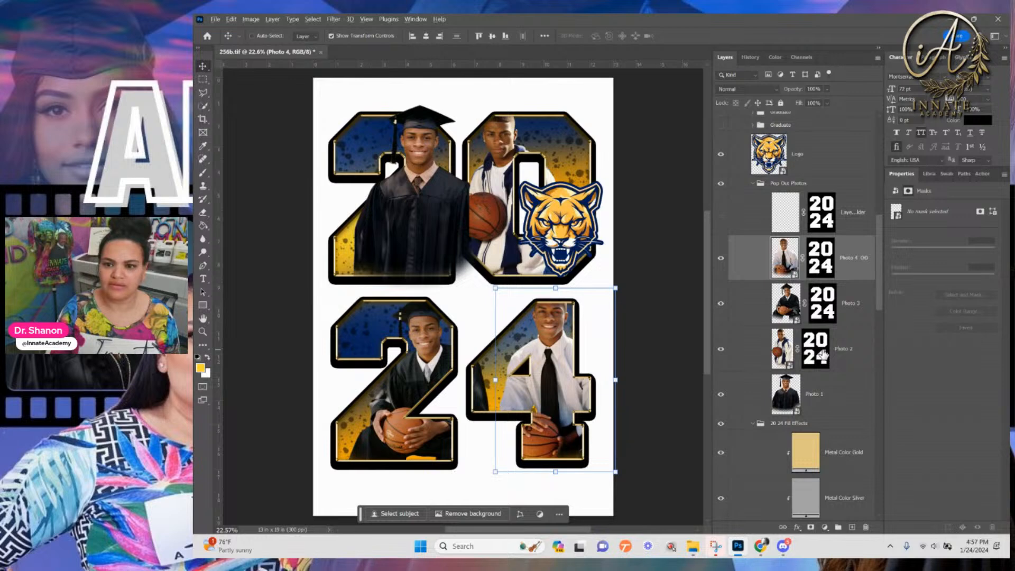
{"action": "left_click_drag", "start_coordinate": [822, 356], "coordinate": [826, 392]}
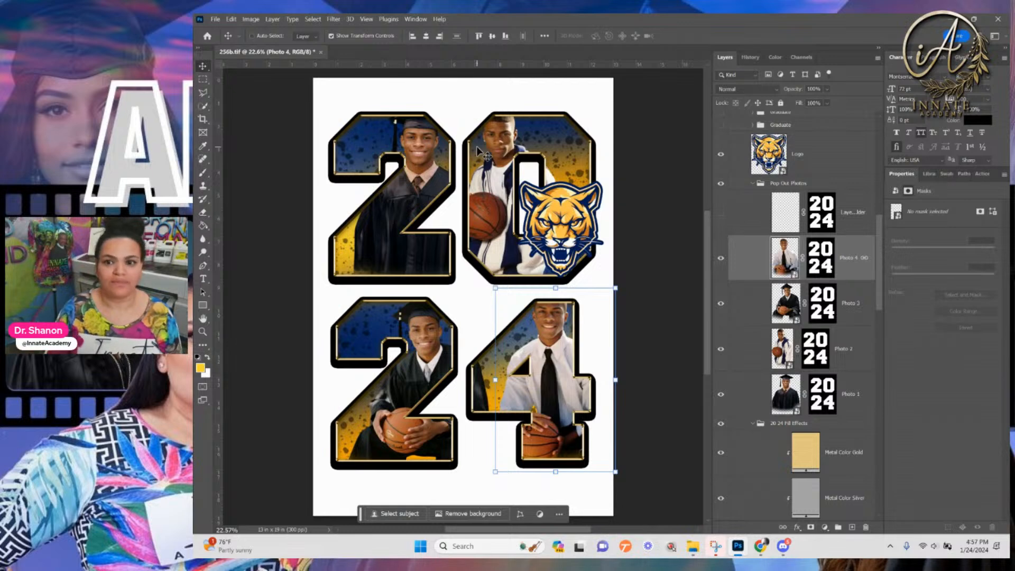
Switch Photo 4's visibility off and back on to check the masked photo
{"action": "left_click", "coordinate": [785, 254]}
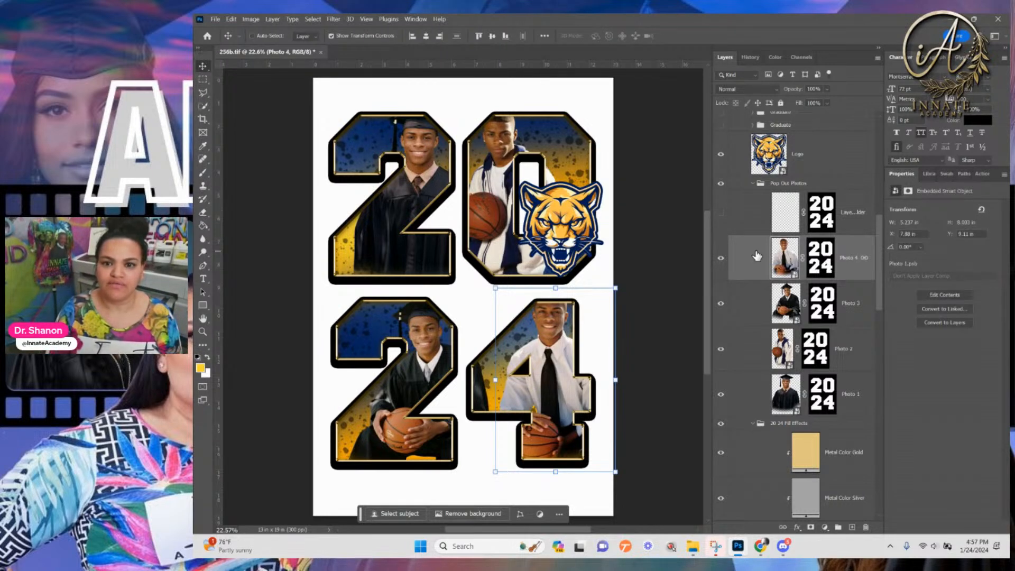
{"action": "left_click", "coordinate": [722, 260]}
{"action": "left_click", "coordinate": [723, 261]}
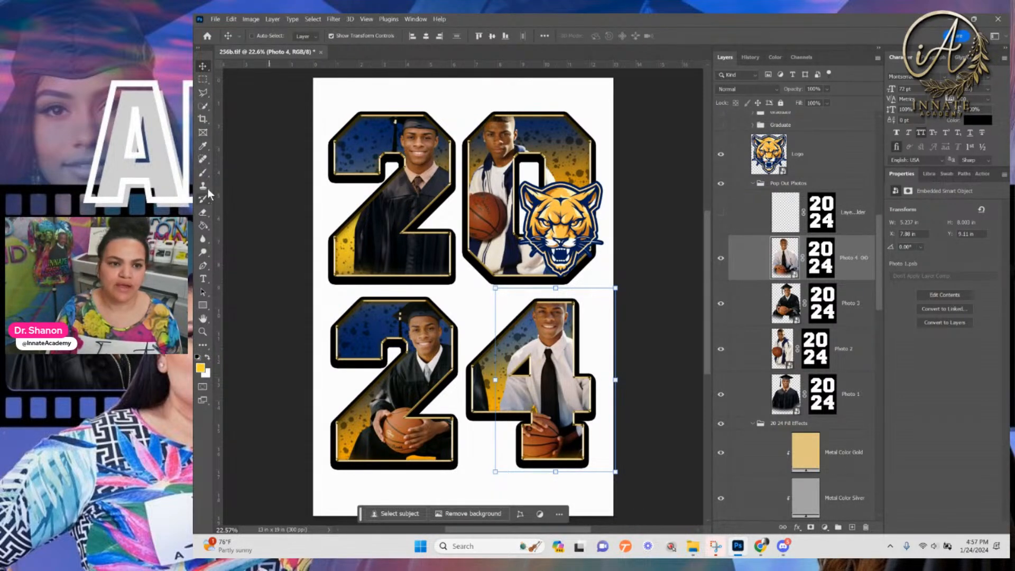
Set up the Brush tool with the Hard Round preset at a size of 700 px
{"action": "left_click", "coordinate": [202, 173]}
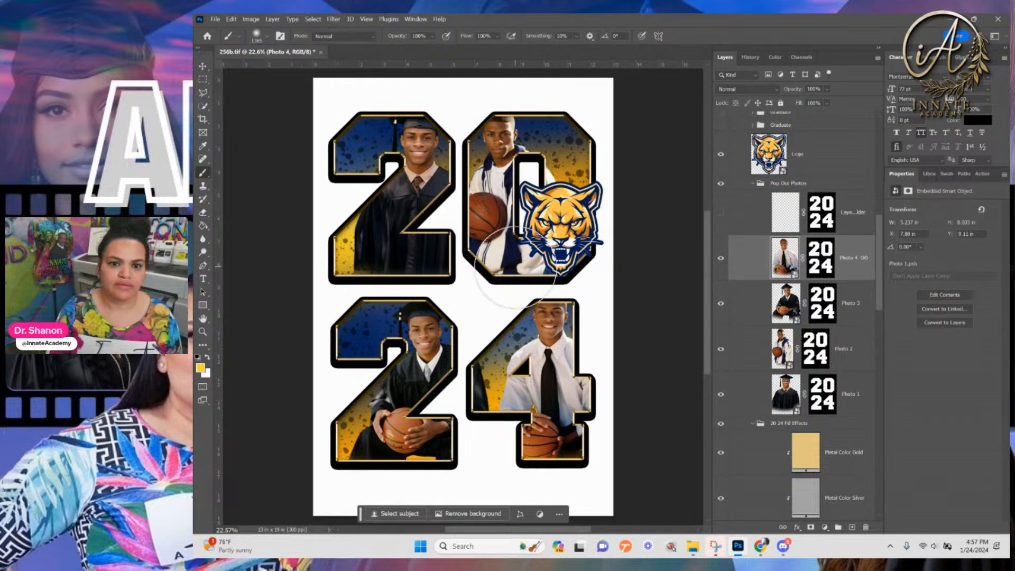
{"action": "left_click", "coordinate": [266, 34]}
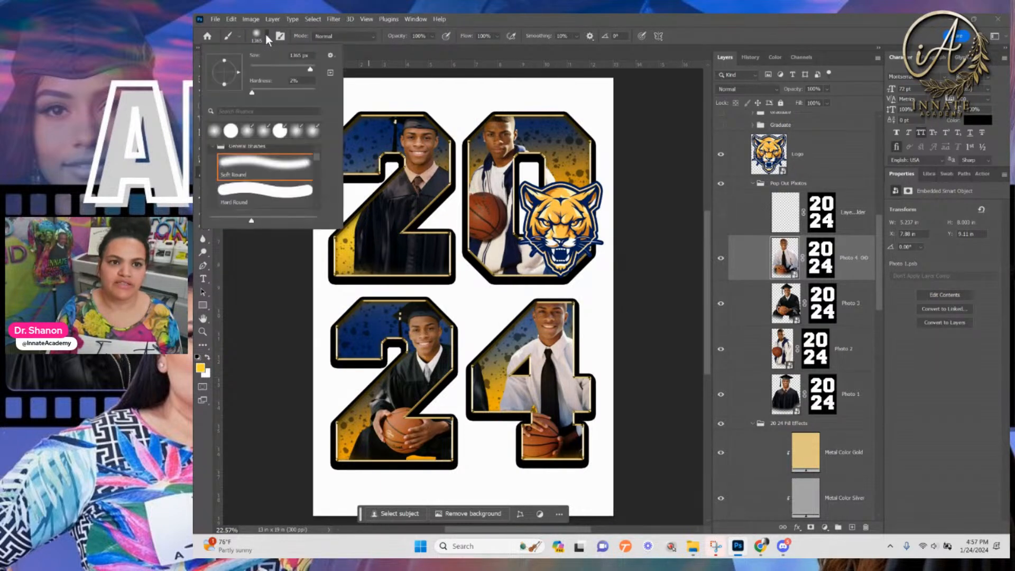
{"action": "left_click", "coordinate": [237, 190]}
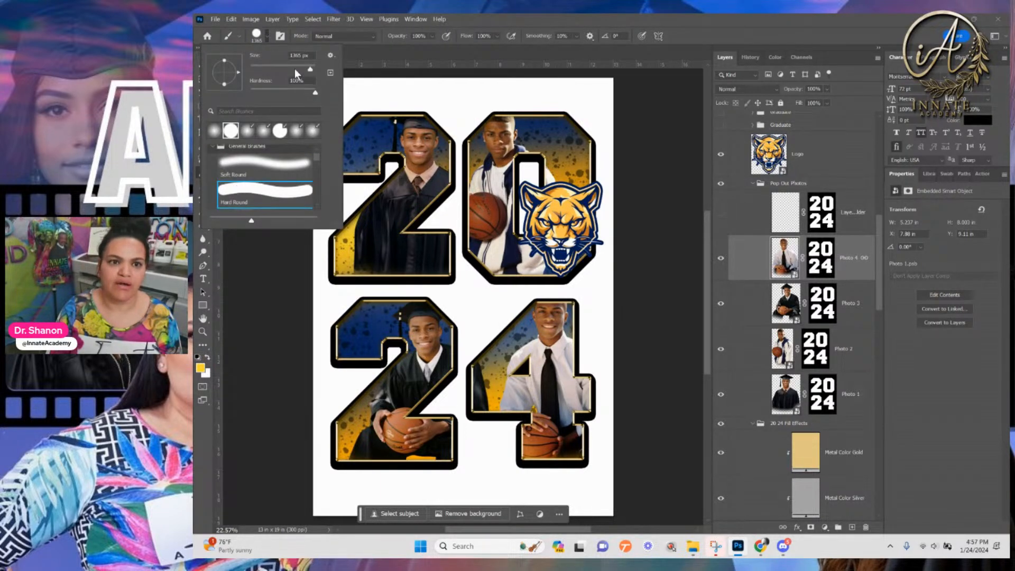
{"action": "type", "text": "660"}
{"action": "type", "text": "700"}
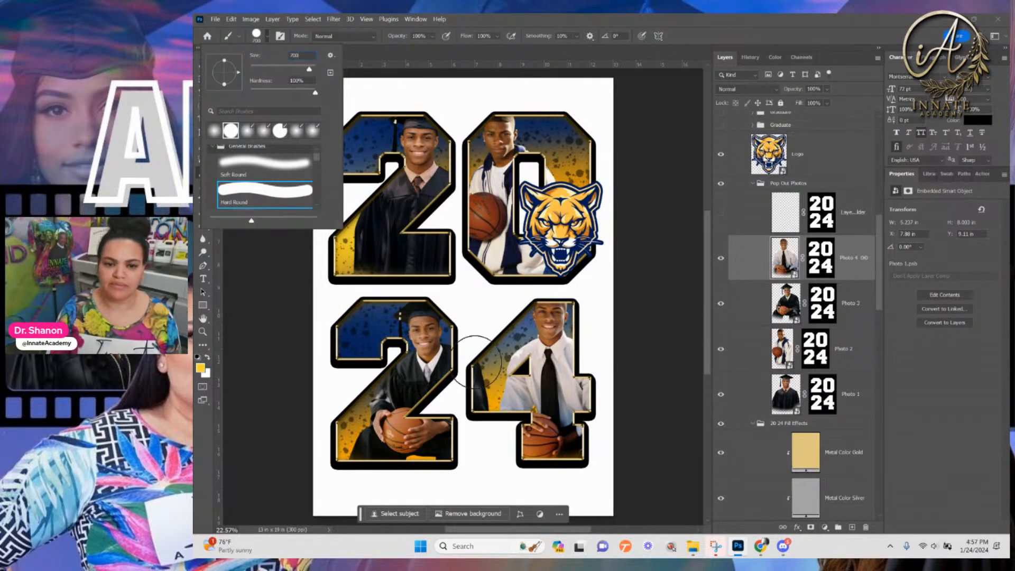
Load Photo 4's outline as a selection, paint its mask white over the head so it extends above the 4, and clear the selection
{"action": "left_click", "coordinate": [817, 258]}
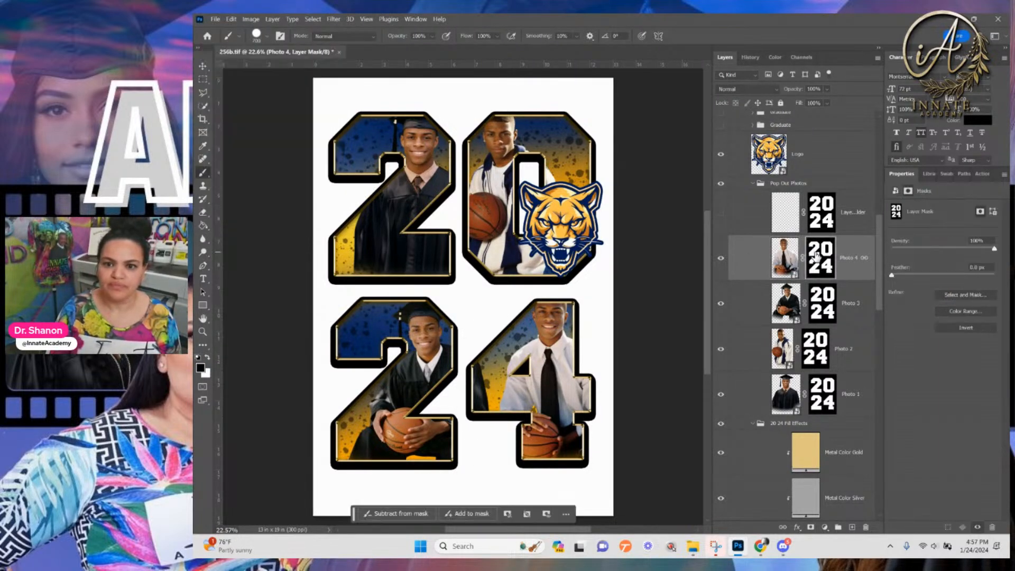
{"action": "left_click", "coordinate": [786, 257], "text": "ctrl"}
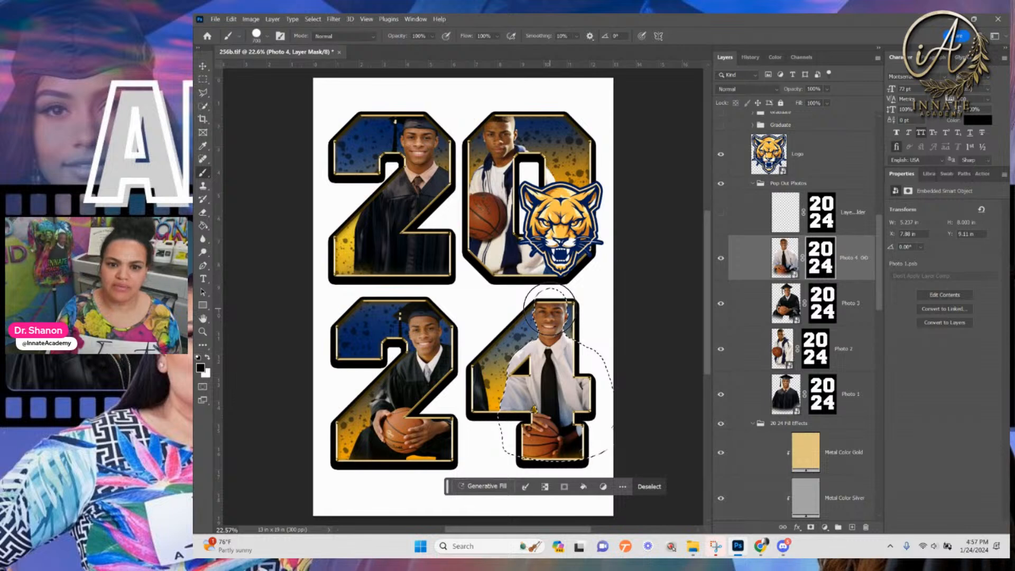
{"action": "left_click_drag", "start_coordinate": [551, 315], "coordinate": [570, 312]}
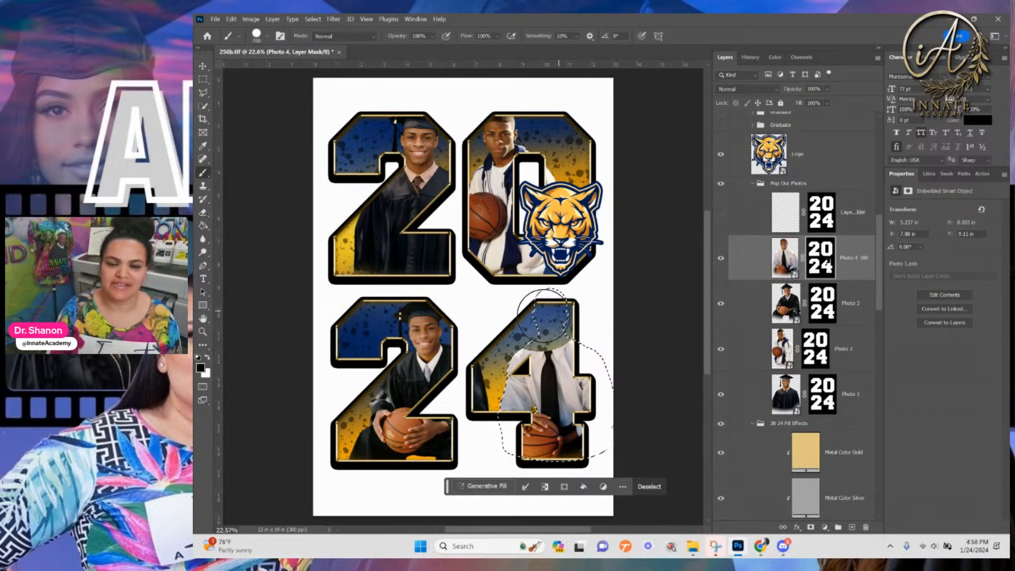
{"action": "left_click", "coordinate": [207, 357]}
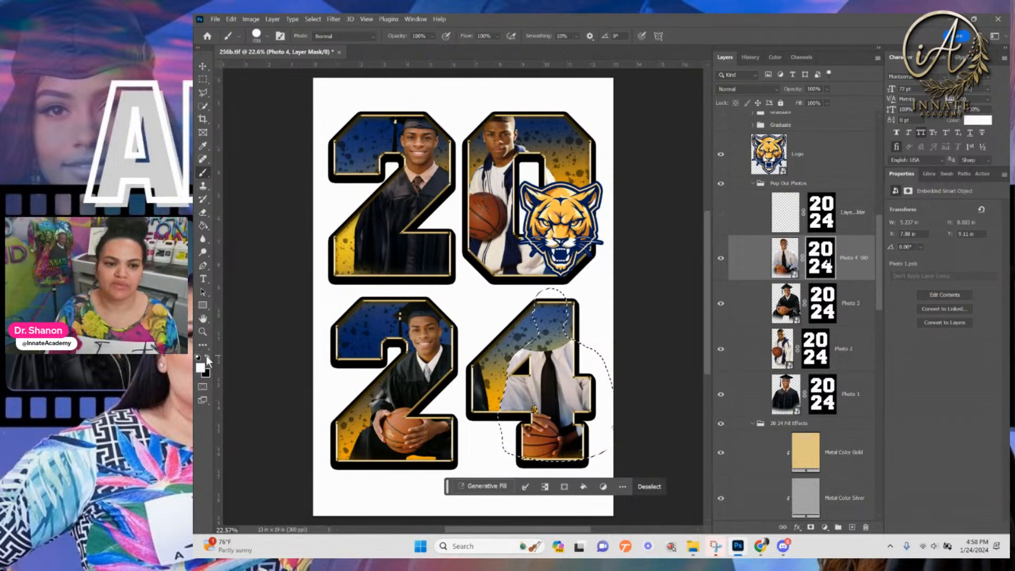
{"action": "key", "text": "x"}
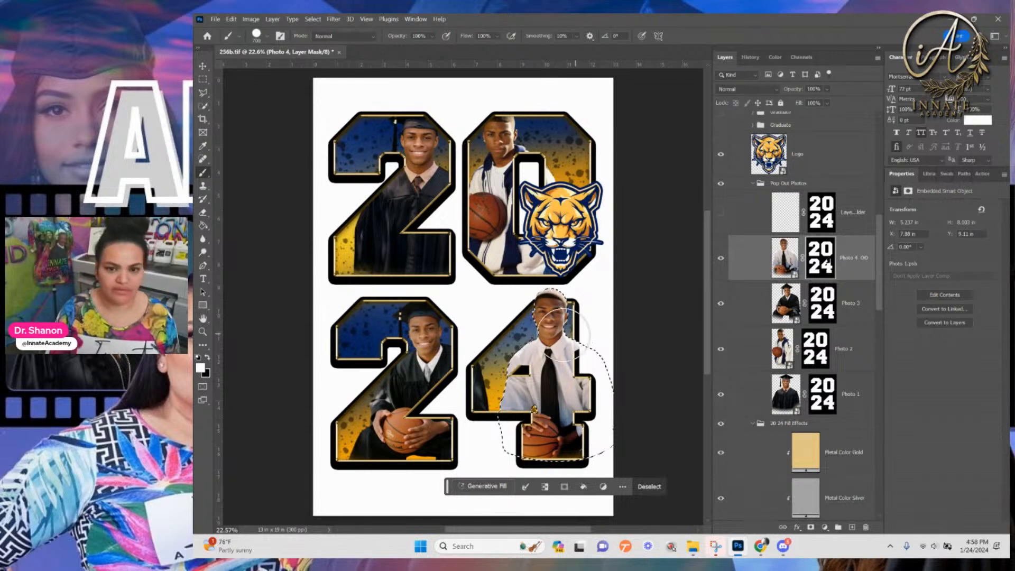
{"action": "left_click_drag", "start_coordinate": [549, 338], "coordinate": [547, 309]}
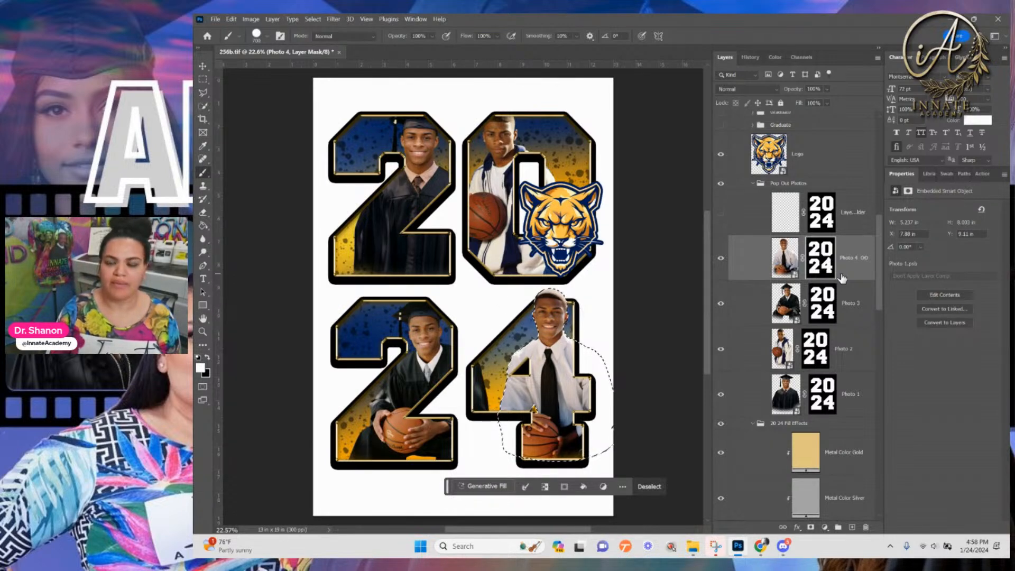
{"action": "key", "text": "ctrl+d"}
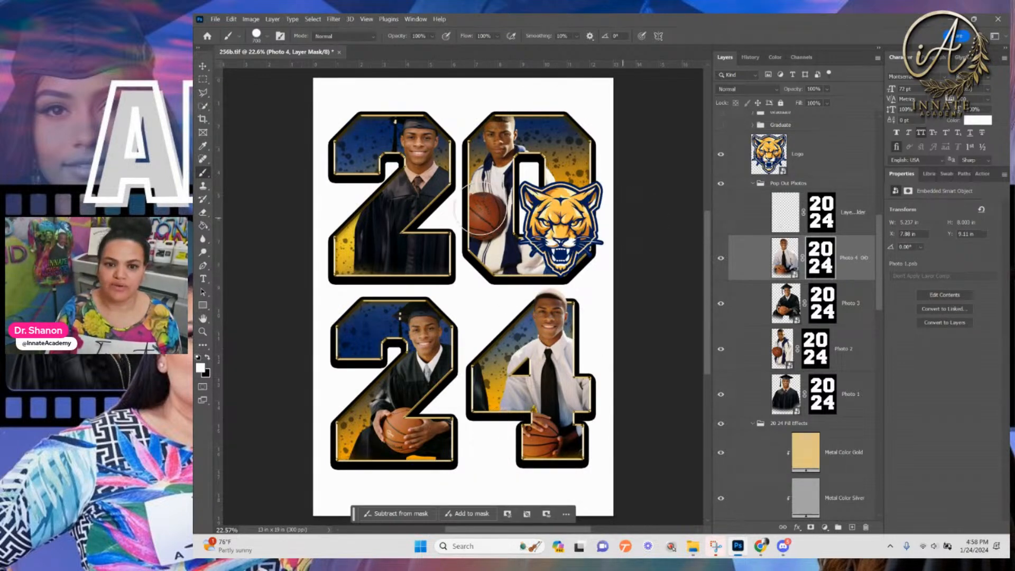
Reveal Photo 3's graduation cap above the lower 2 by painting its mask white within the photo's outline, and clear the selection
{"action": "left_click", "coordinate": [823, 311]}
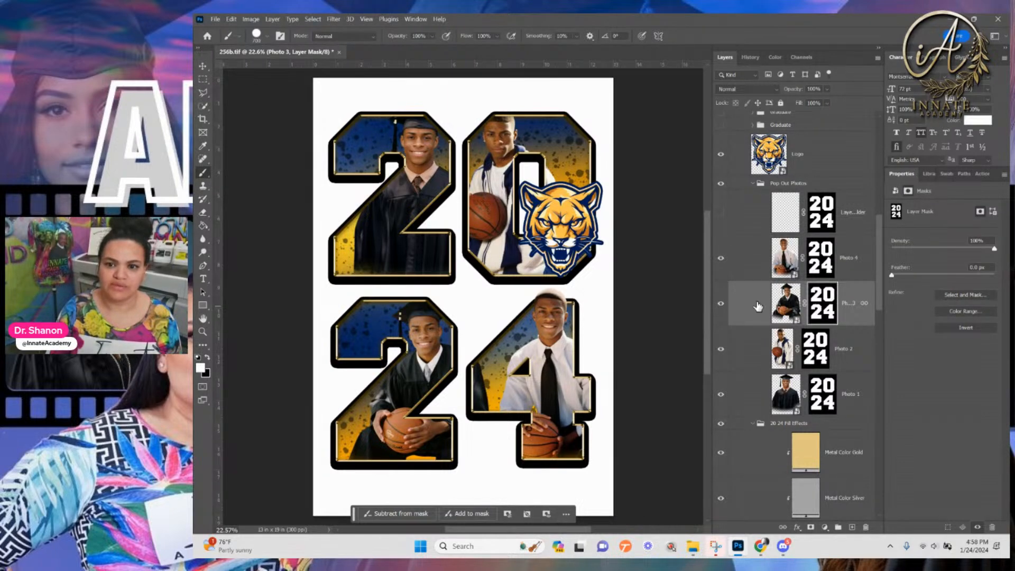
{"action": "left_click", "coordinate": [786, 306], "text": "ctrl"}
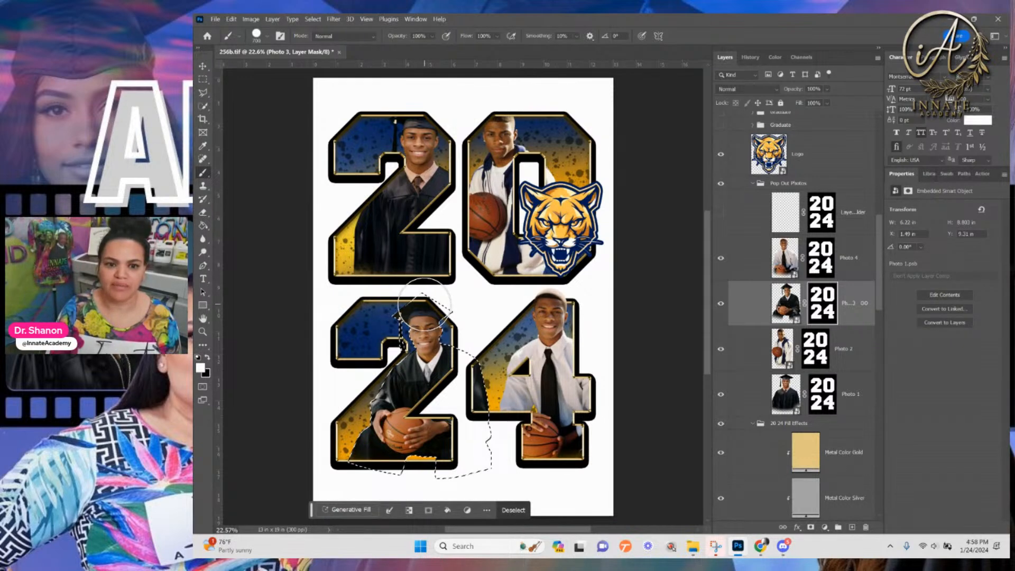
{"action": "mouse_move", "coordinate": [432, 300]}
{"action": "left_mouse_down"}
{"action": "mouse_move", "coordinate": [460, 295]}
{"action": "mouse_move", "coordinate": [414, 297]}
{"action": "mouse_move", "coordinate": [453, 305]}
{"action": "mouse_move", "coordinate": [435, 296]}
{"action": "left_mouse_up"}
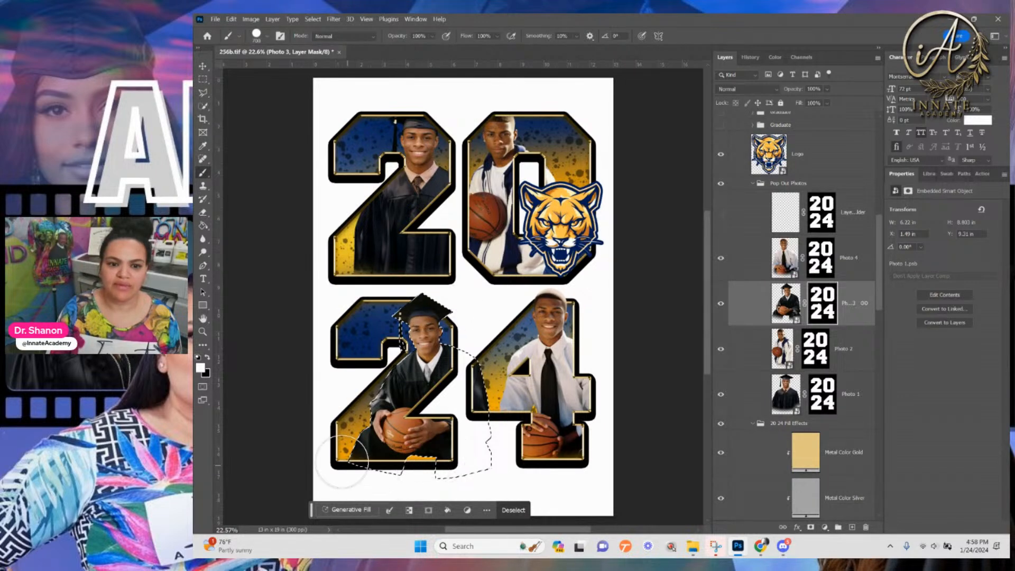
{"action": "left_click", "coordinate": [849, 350]}
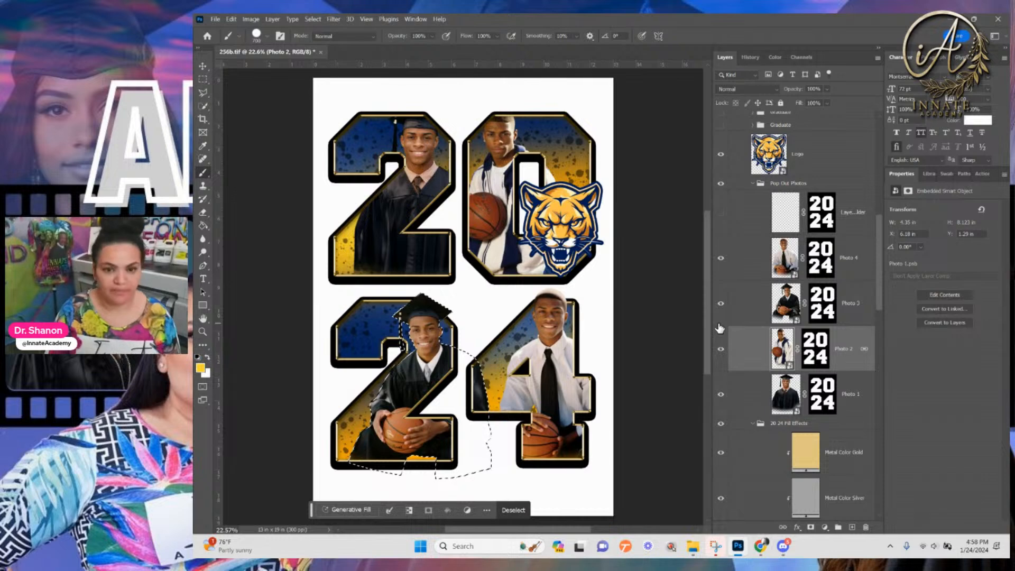
{"action": "key", "text": "ctrl+d"}
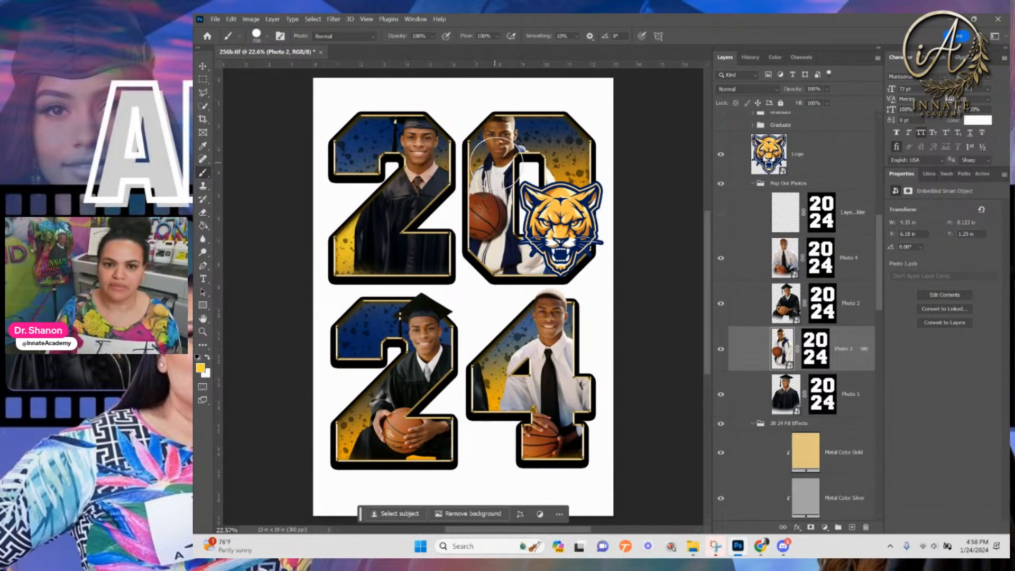
Load Photo 2's outline as a selection and paint its mask white over the head and basketball so they extend beyond the 0
{"action": "left_click", "coordinate": [783, 352], "text": "ctrl"}
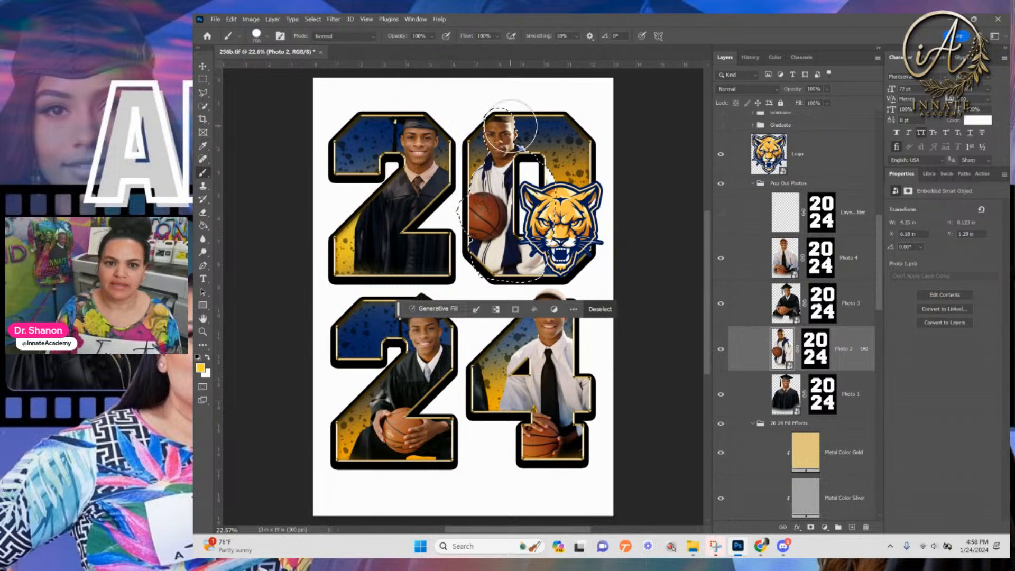
{"action": "left_click", "coordinate": [800, 351]}
{"action": "left_click", "coordinate": [782, 349]}
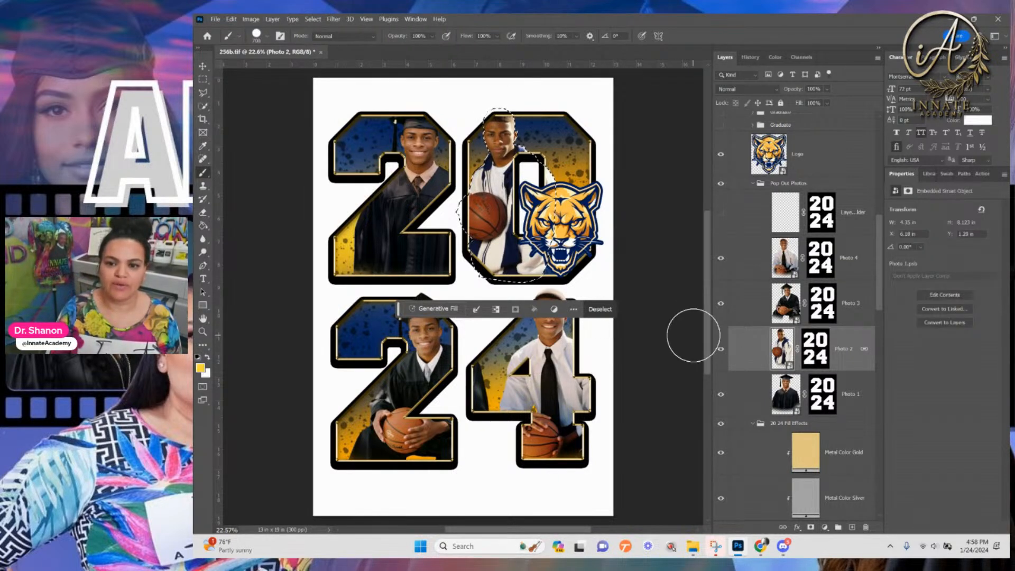
{"action": "left_click", "coordinate": [816, 348]}
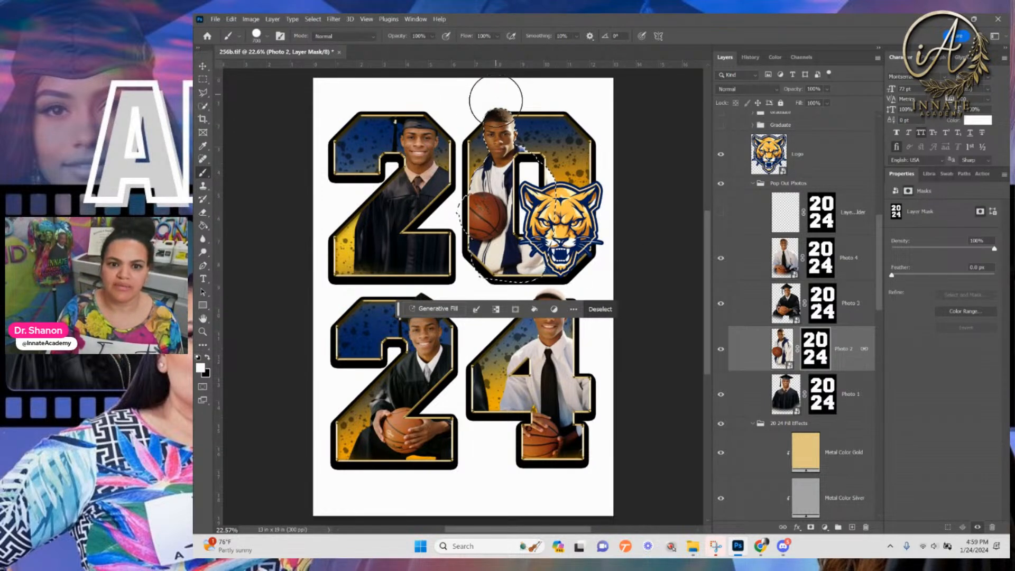
{"action": "mouse_move", "coordinate": [471, 210]}
{"action": "left_mouse_down"}
{"action": "mouse_move", "coordinate": [465, 217]}
{"action": "mouse_move", "coordinate": [473, 201]}
{"action": "left_mouse_up"}
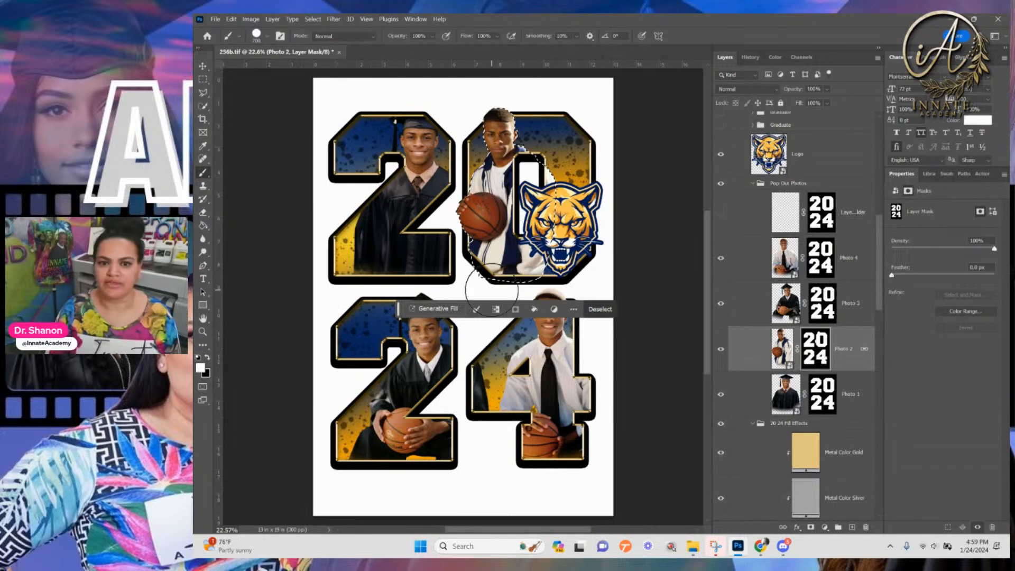
Clear the current selection, reveal Photo 1's graduation cap above the upper 2 by painting its mask white within the photo's outline, and deselect
{"action": "key", "text": "ctrl+d"}
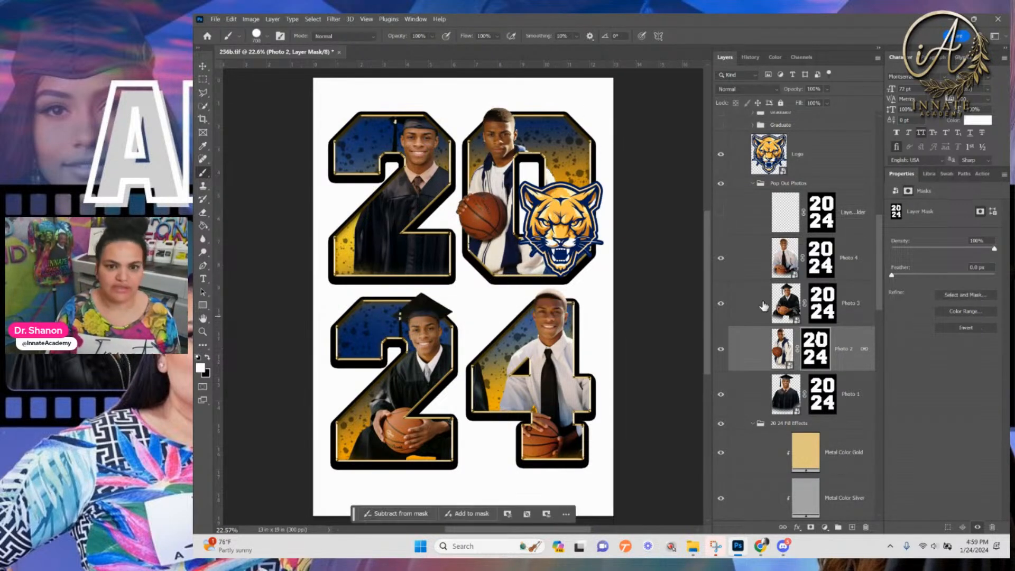
{"action": "left_click", "coordinate": [833, 404]}
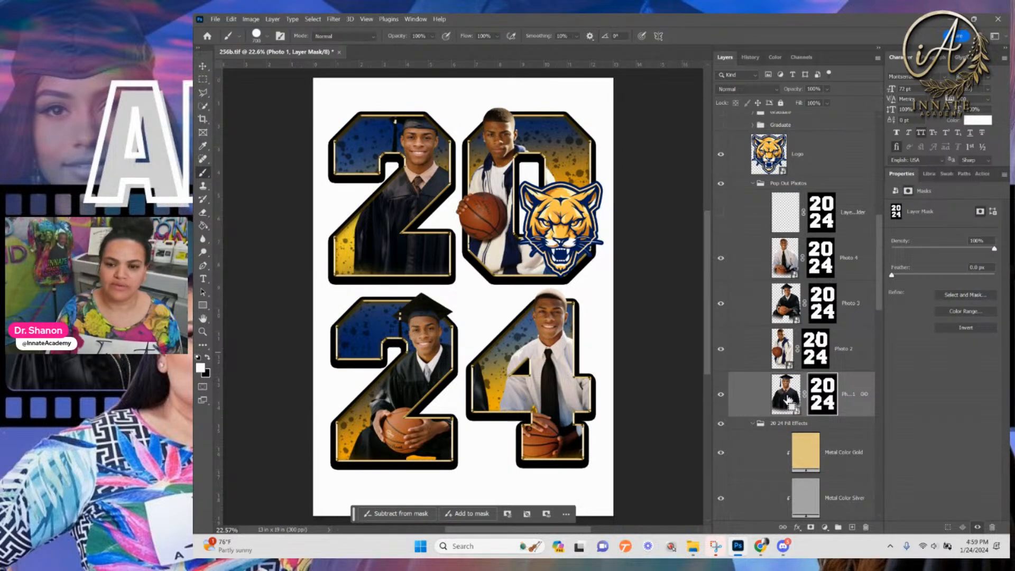
{"action": "left_click", "coordinate": [789, 401], "text": "ctrl"}
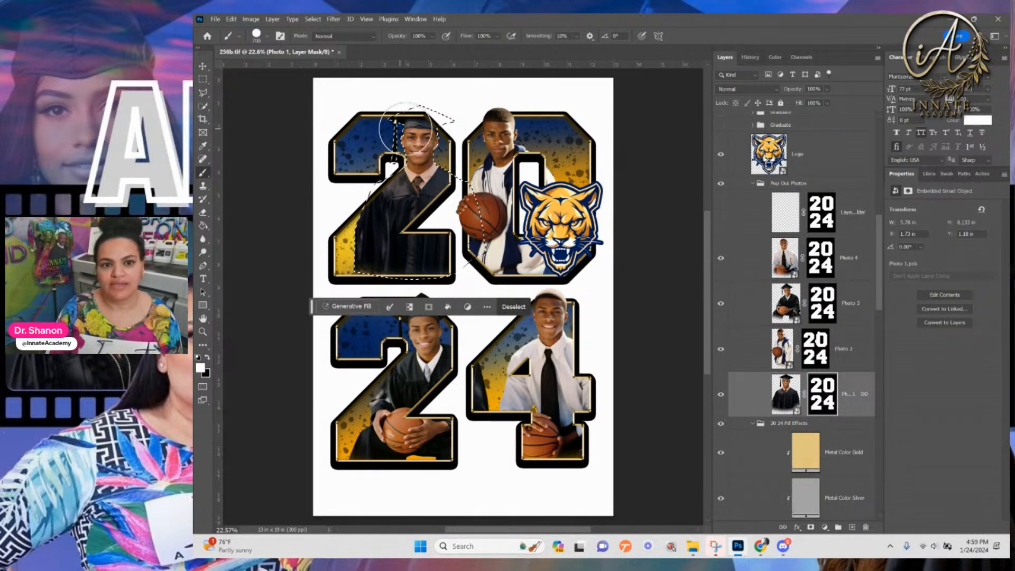
{"action": "mouse_move", "coordinate": [404, 119]}
{"action": "left_mouse_down"}
{"action": "mouse_move", "coordinate": [434, 100]}
{"action": "mouse_move", "coordinate": [439, 112]}
{"action": "mouse_move", "coordinate": [422, 113]}
{"action": "mouse_move", "coordinate": [453, 108]}
{"action": "mouse_move", "coordinate": [429, 93]}
{"action": "mouse_move", "coordinate": [408, 115]}
{"action": "left_mouse_up"}
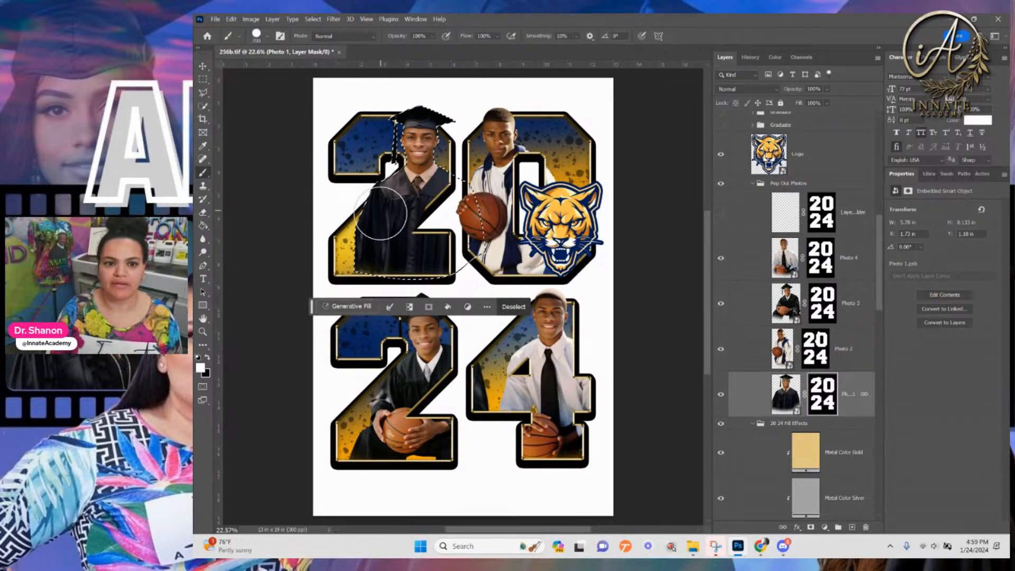
{"action": "key", "text": "ctrl+d"}
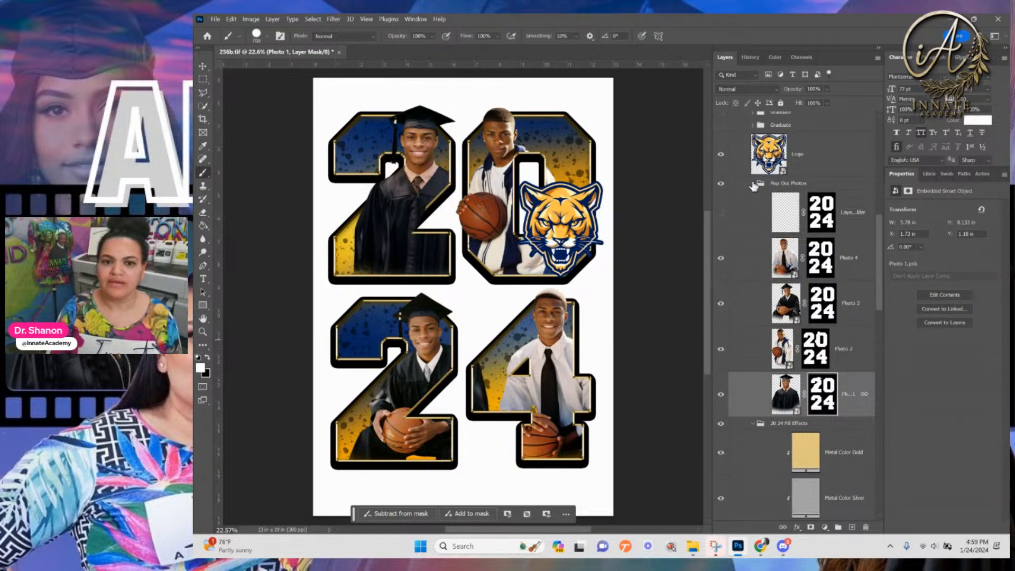
{"action": "left_click", "coordinate": [819, 176]}
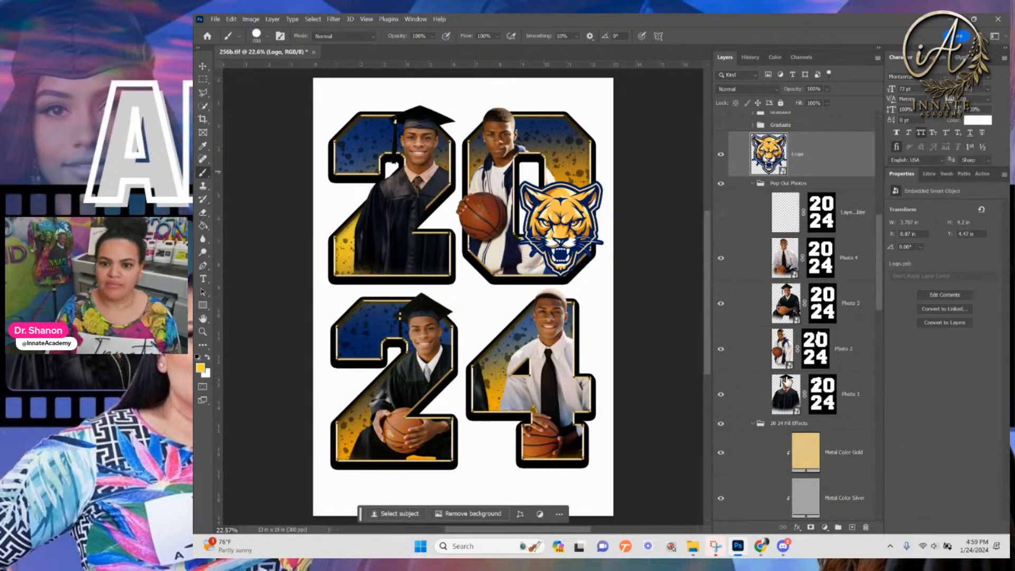
{"action": "scroll", "coordinate": [799, 270], "scroll_direction": "down", "scroll_amount": 3}
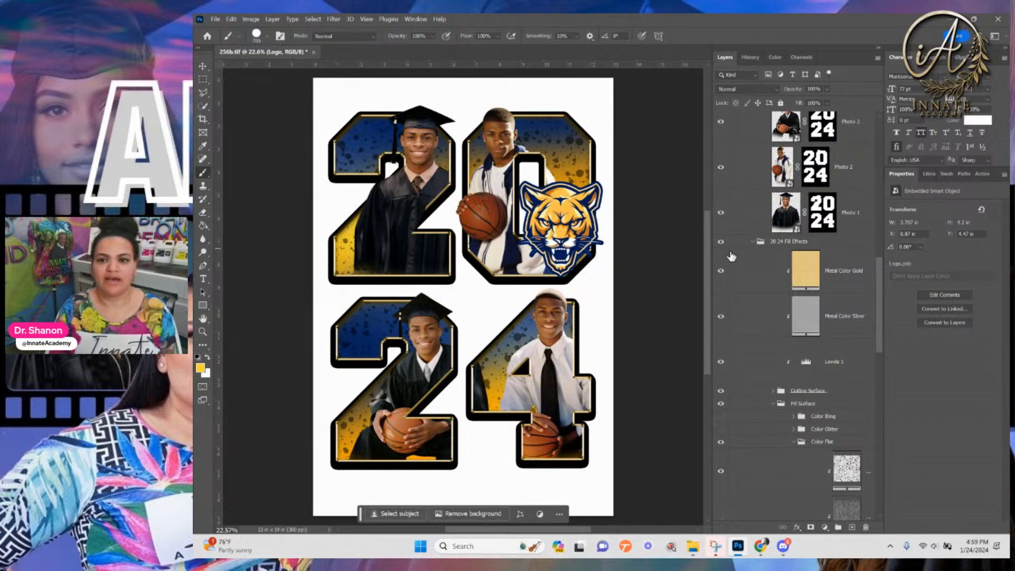
{"action": "scroll", "coordinate": [731, 256], "scroll_direction": "up", "scroll_amount": 5}
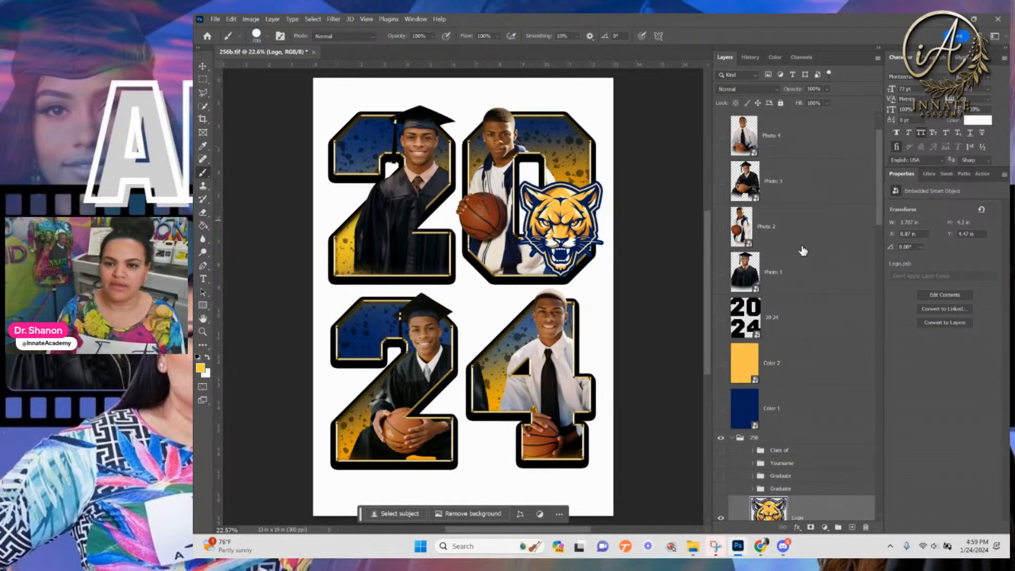
{"action": "left_click", "coordinate": [800, 197]}
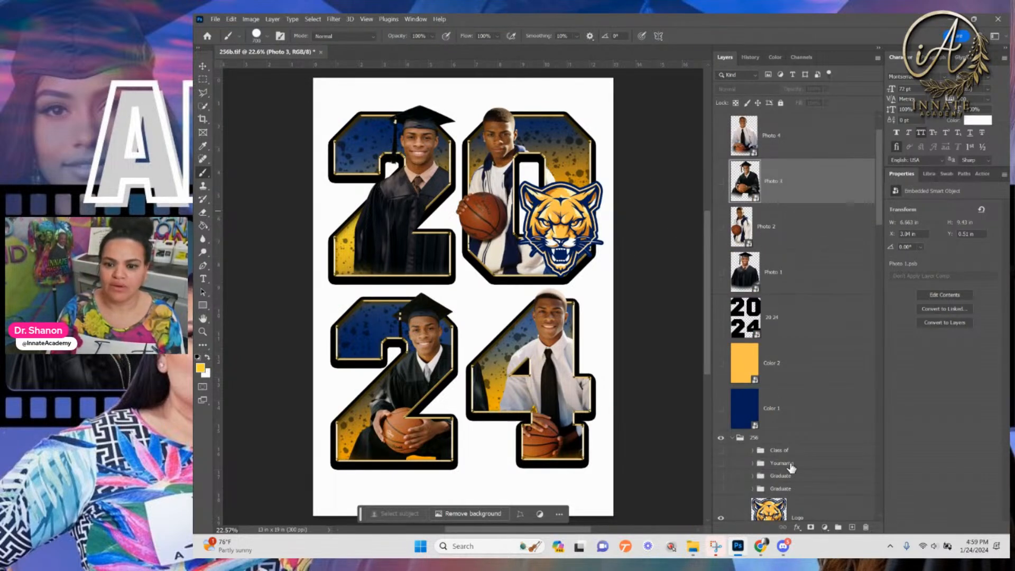
Switch to Discord and open the 004 Mascot Characters server
{"action": "left_click", "coordinate": [782, 549]}
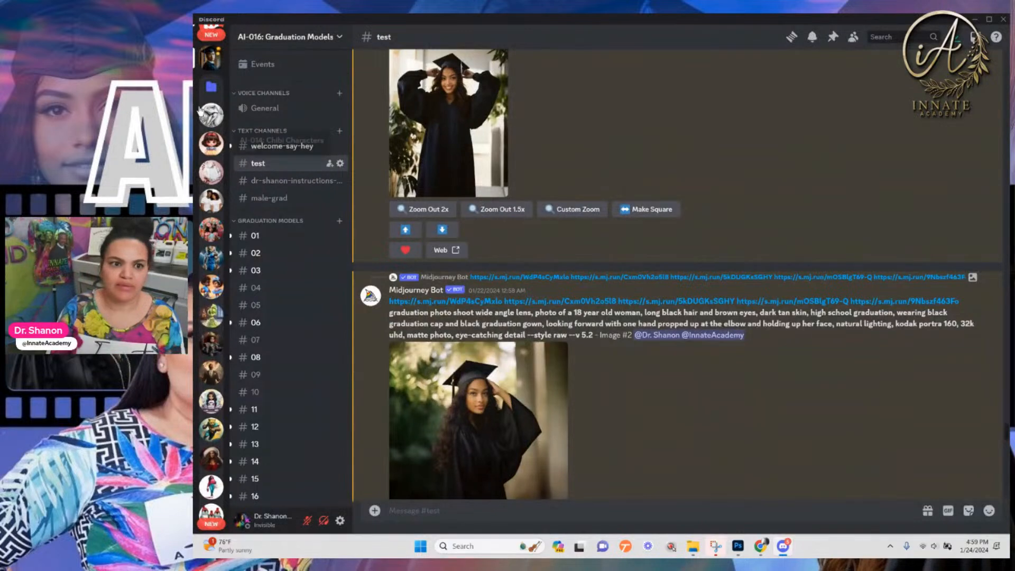
{"action": "scroll", "coordinate": [215, 291], "scroll_direction": "down", "scroll_amount": 1}
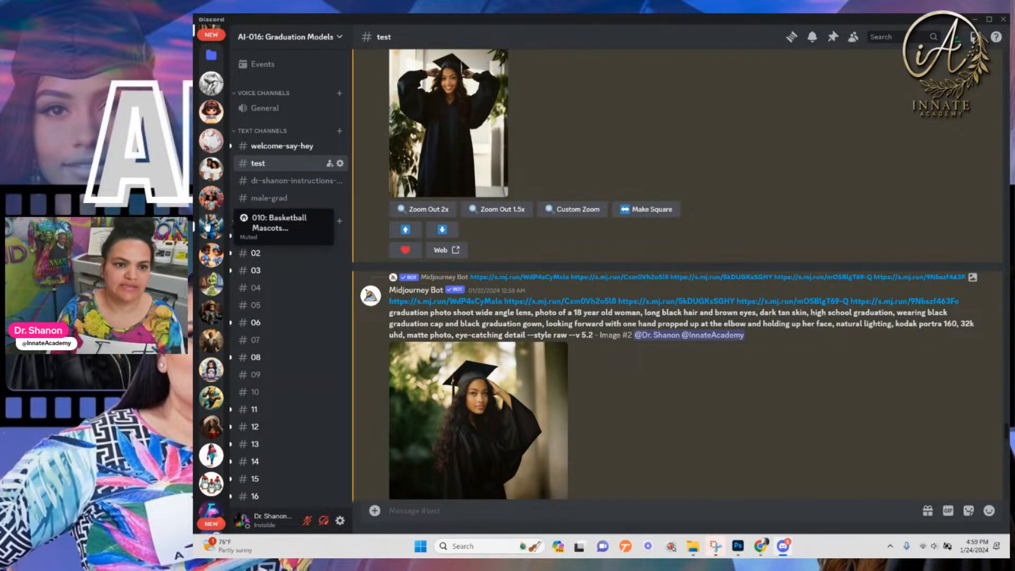
{"action": "scroll", "coordinate": [214, 227], "scroll_direction": "down", "scroll_amount": 1}
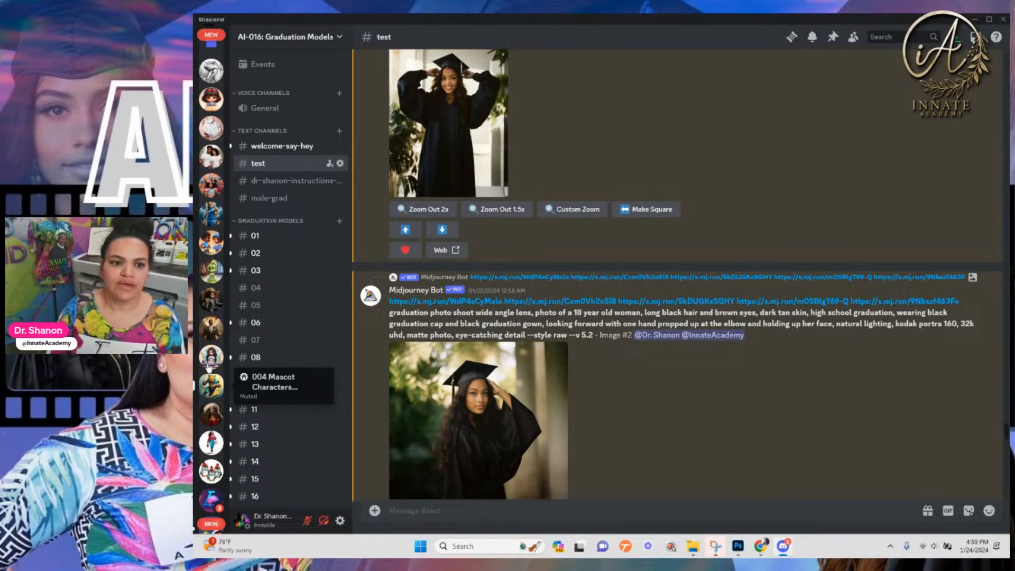
{"action": "left_click", "coordinate": [216, 392]}
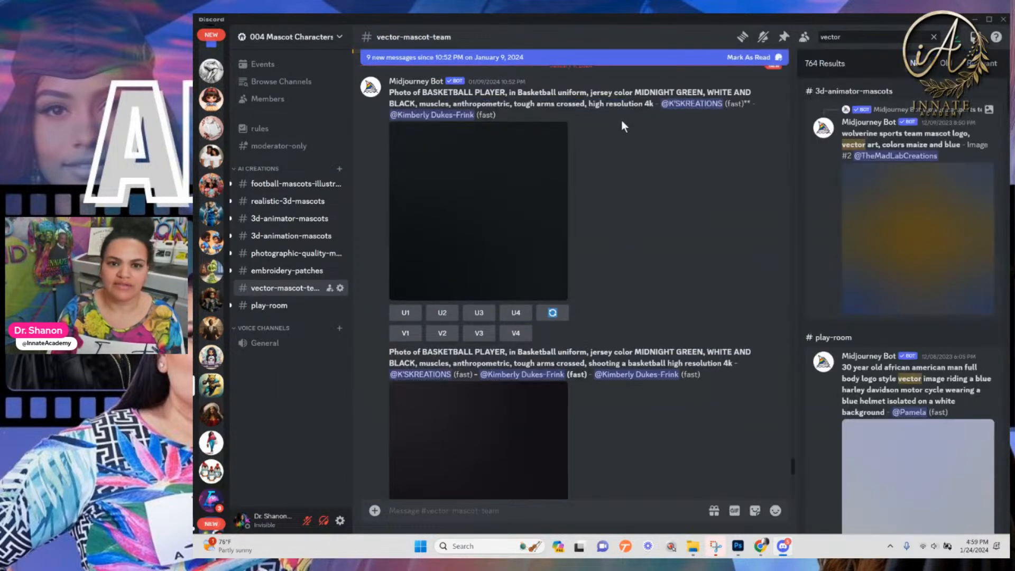
Look through the mascot logos on the first page of the server's "vector" search results
{"action": "left_click", "coordinate": [888, 37]}
{"action": "left_click_drag", "start_coordinate": [844, 37], "coordinate": [813, 35]}
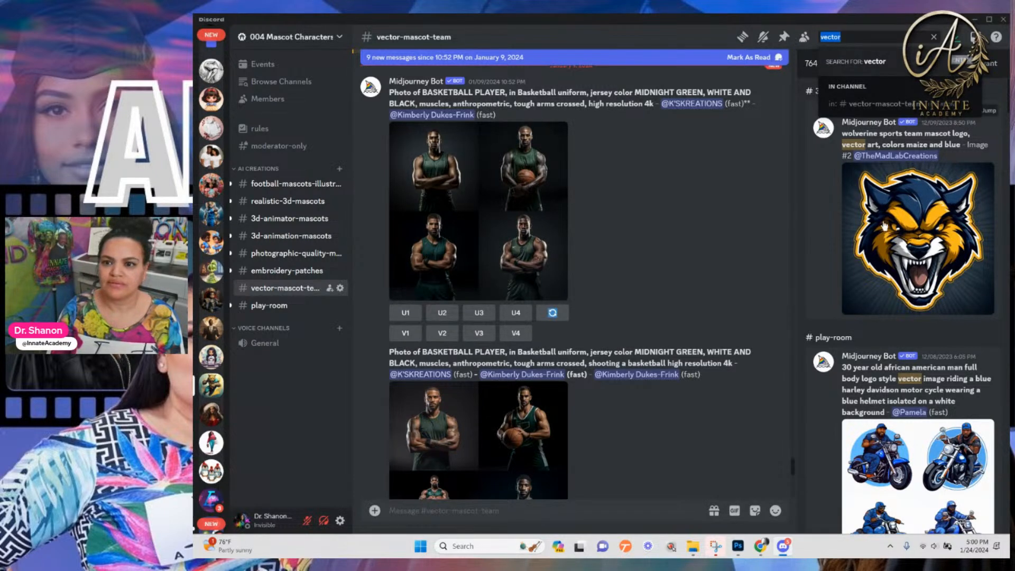
{"action": "scroll", "coordinate": [885, 228], "scroll_direction": "down", "scroll_amount": 10}
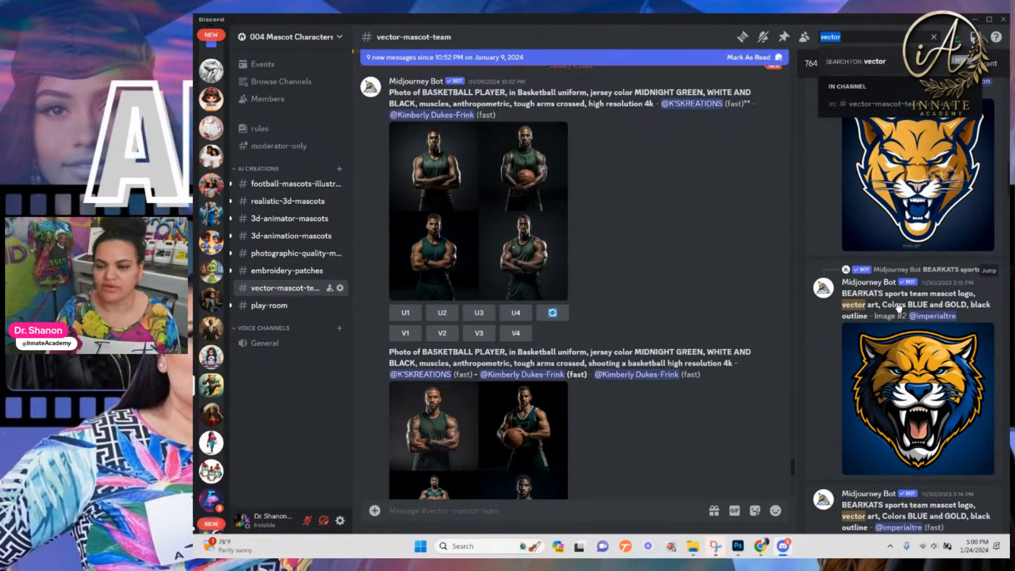
{"action": "scroll", "coordinate": [897, 312], "scroll_direction": "down", "scroll_amount": 10}
{"action": "scroll", "coordinate": [897, 312], "scroll_direction": "down", "scroll_amount": 10}
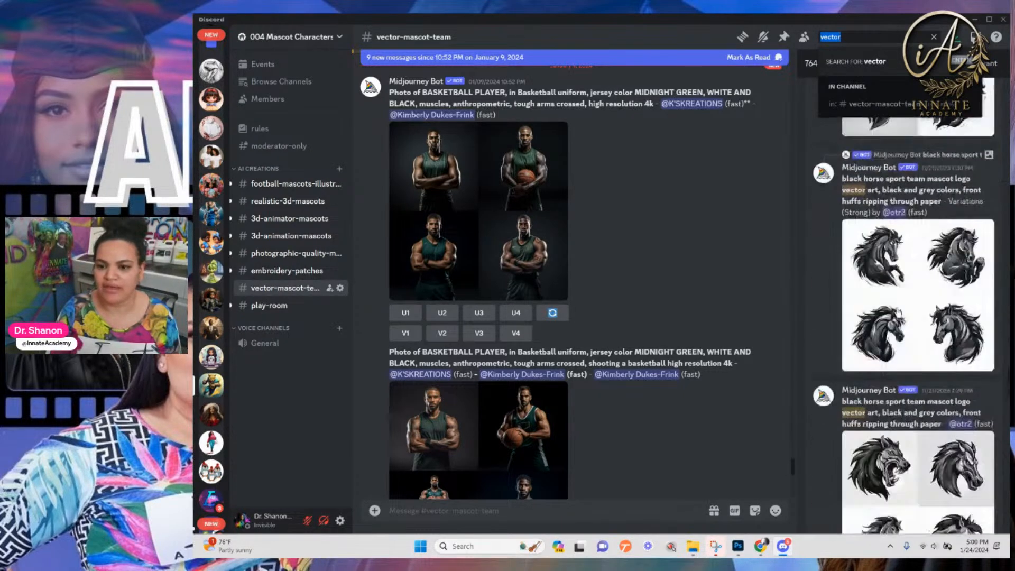
{"action": "scroll", "coordinate": [786, 476], "scroll_direction": "down", "scroll_amount": 15}
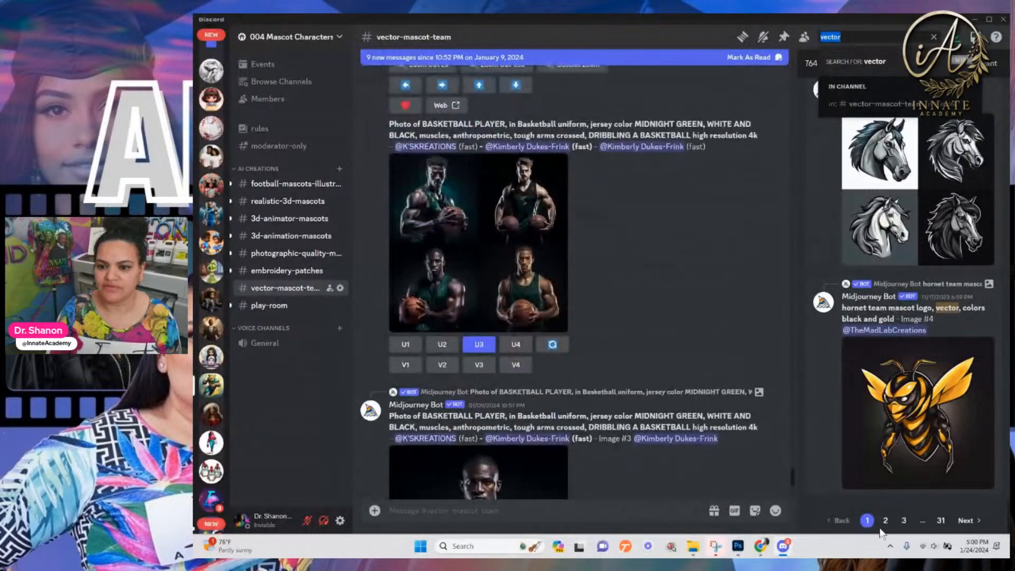
Open page 2 of the "vector" search results and examine its mascot logo images and prompts
{"action": "left_click", "coordinate": [888, 523]}
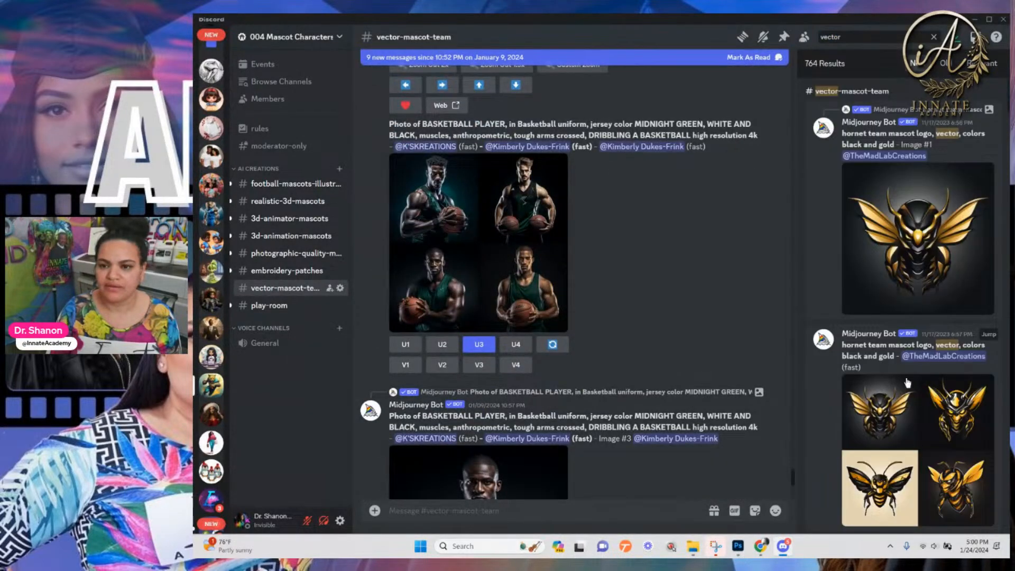
{"action": "scroll", "coordinate": [909, 419], "scroll_direction": "down", "scroll_amount": 10}
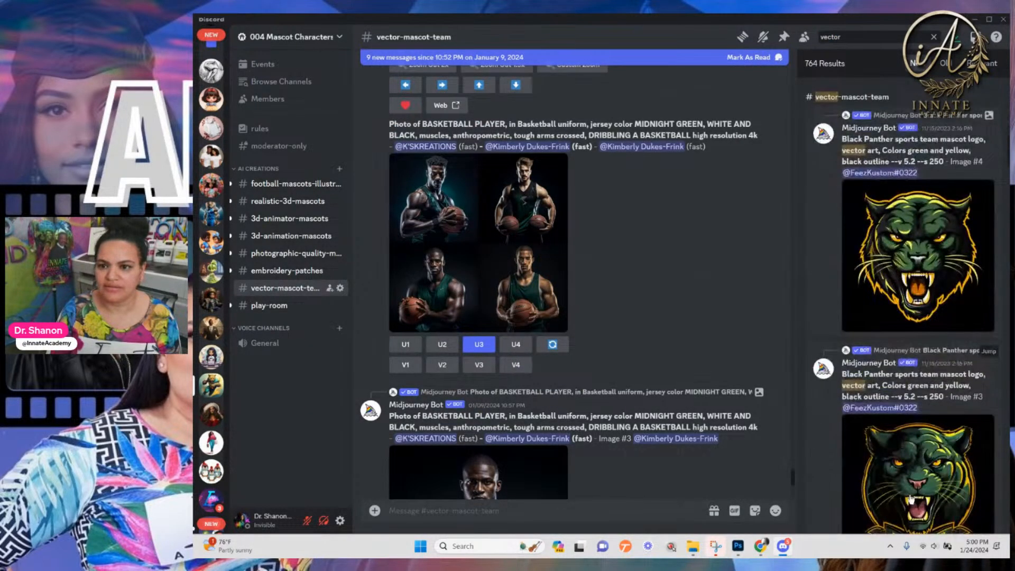
{"action": "scroll", "coordinate": [908, 489], "scroll_direction": "down", "scroll_amount": 5}
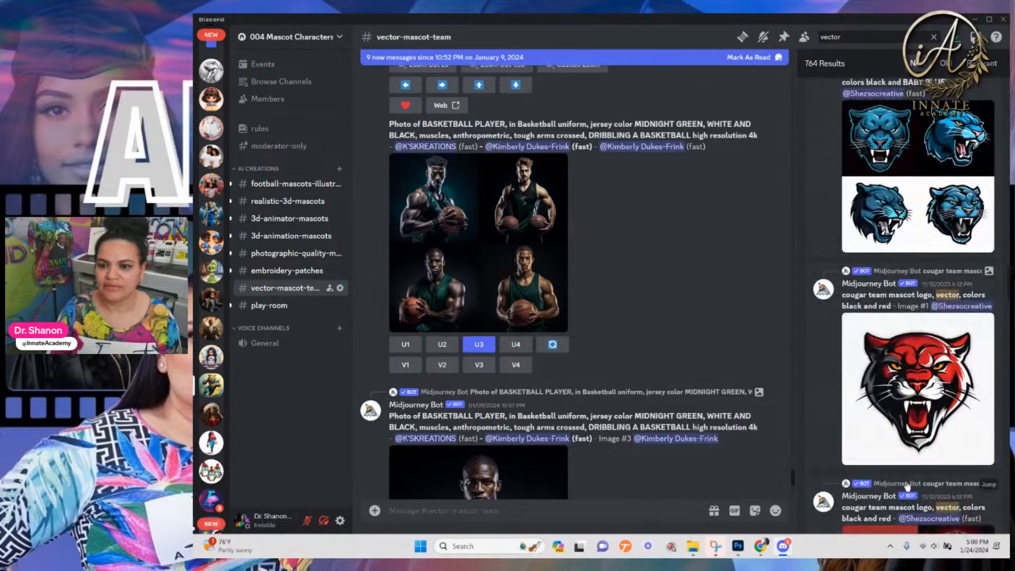
{"action": "scroll", "coordinate": [906, 487], "scroll_direction": "down", "scroll_amount": 10}
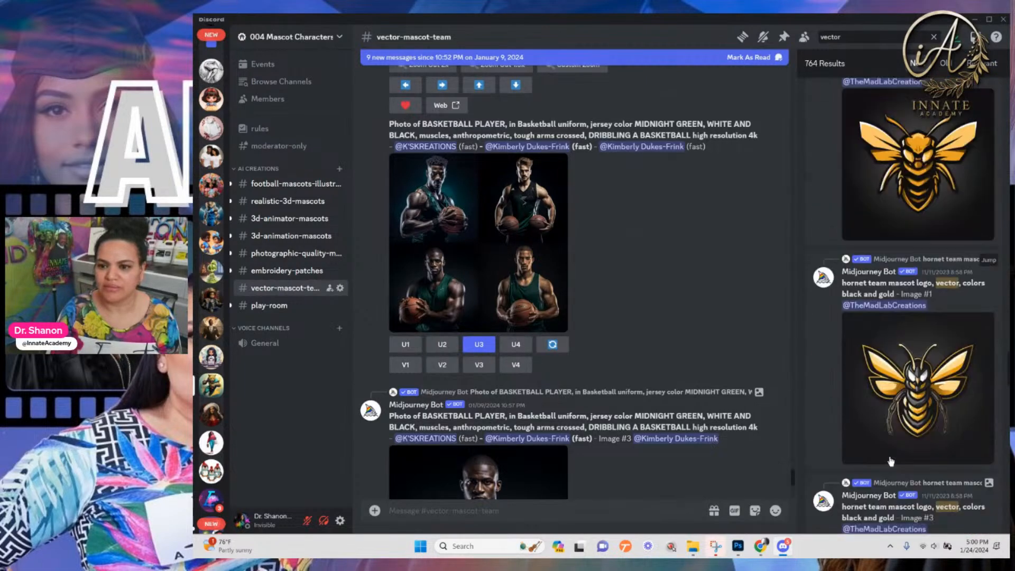
{"action": "scroll", "coordinate": [891, 460], "scroll_direction": "down", "scroll_amount": 6}
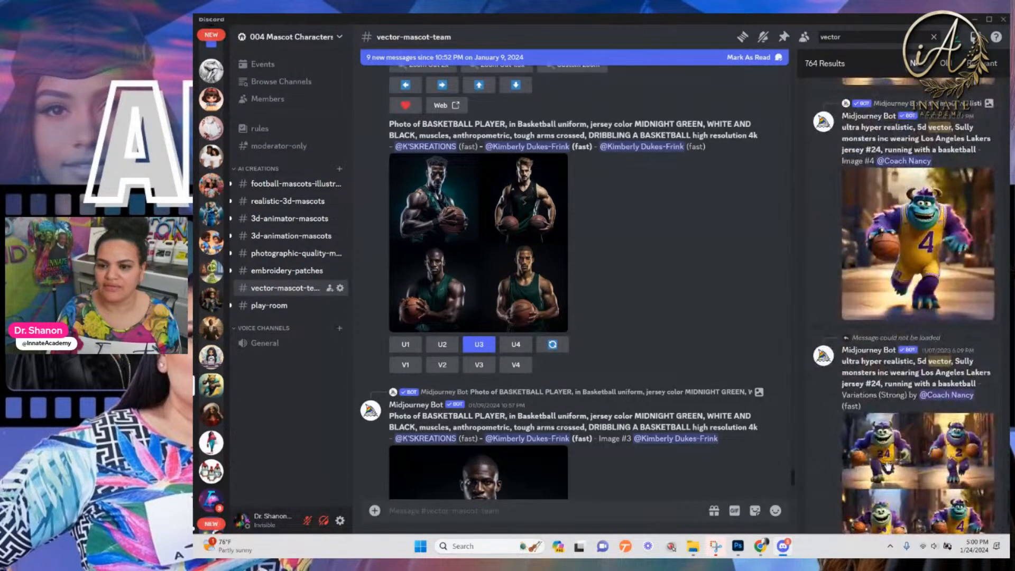
{"action": "scroll", "coordinate": [893, 460], "scroll_direction": "up", "scroll_amount": 10}
{"action": "scroll", "coordinate": [891, 468], "scroll_direction": "down", "scroll_amount": 10}
{"action": "scroll", "coordinate": [891, 468], "scroll_direction": "down", "scroll_amount": 8}
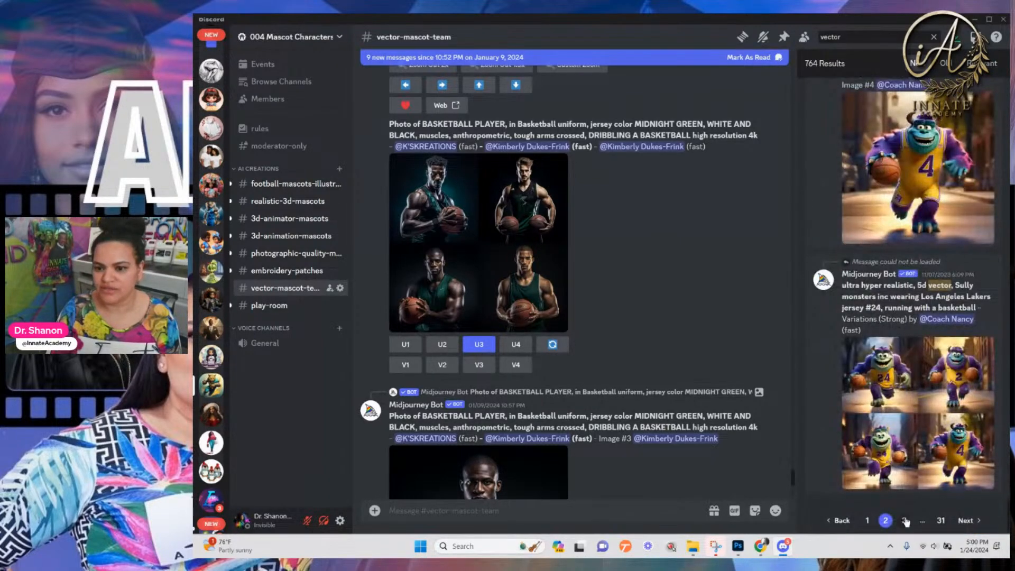
Examine the mascot logos on page 3 of the "vector" search results and advance to the following page
{"action": "left_click", "coordinate": [904, 521]}
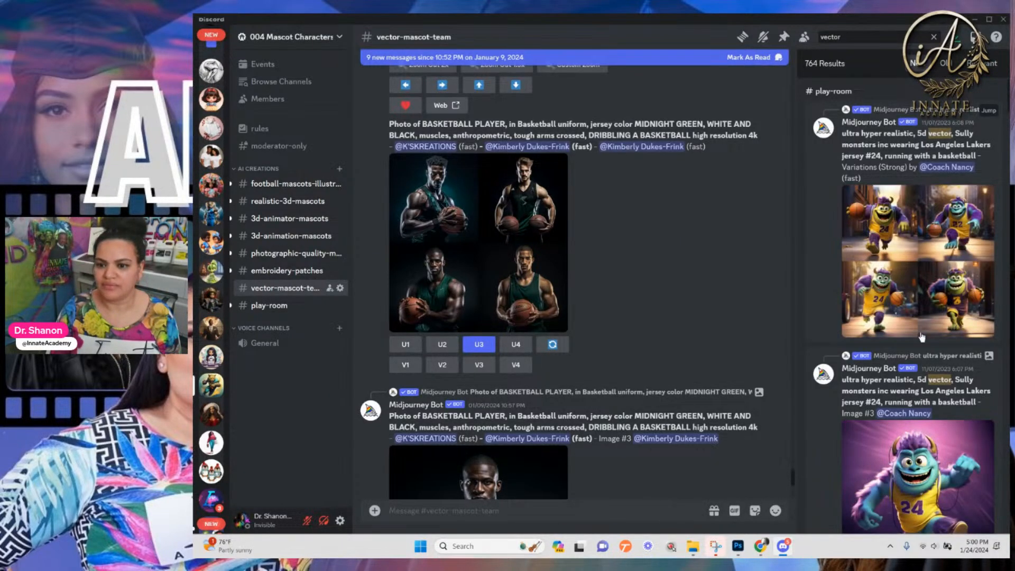
{"action": "scroll", "coordinate": [920, 344], "scroll_direction": "down", "scroll_amount": 15}
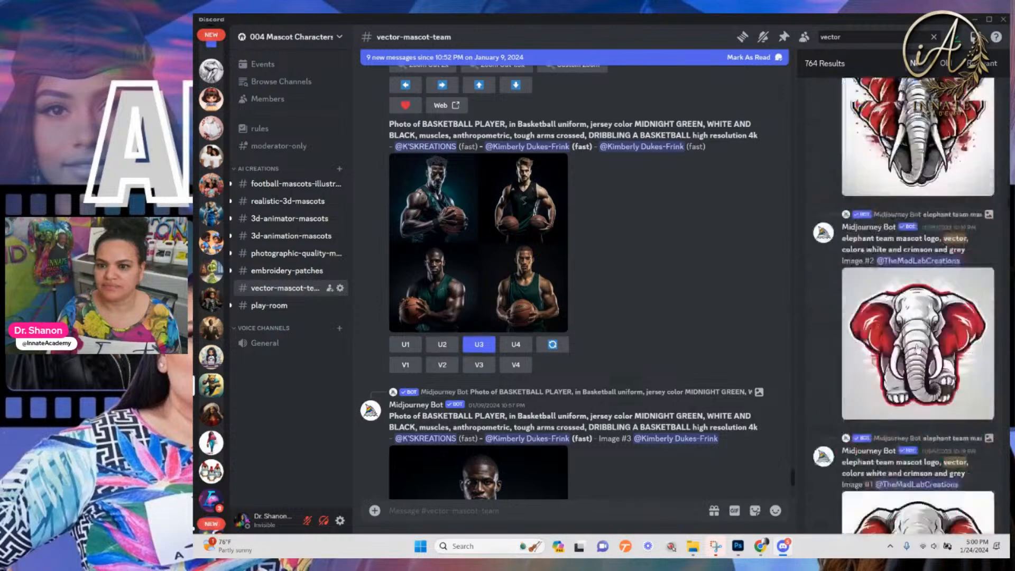
{"action": "scroll", "coordinate": [914, 355], "scroll_direction": "down", "scroll_amount": 10}
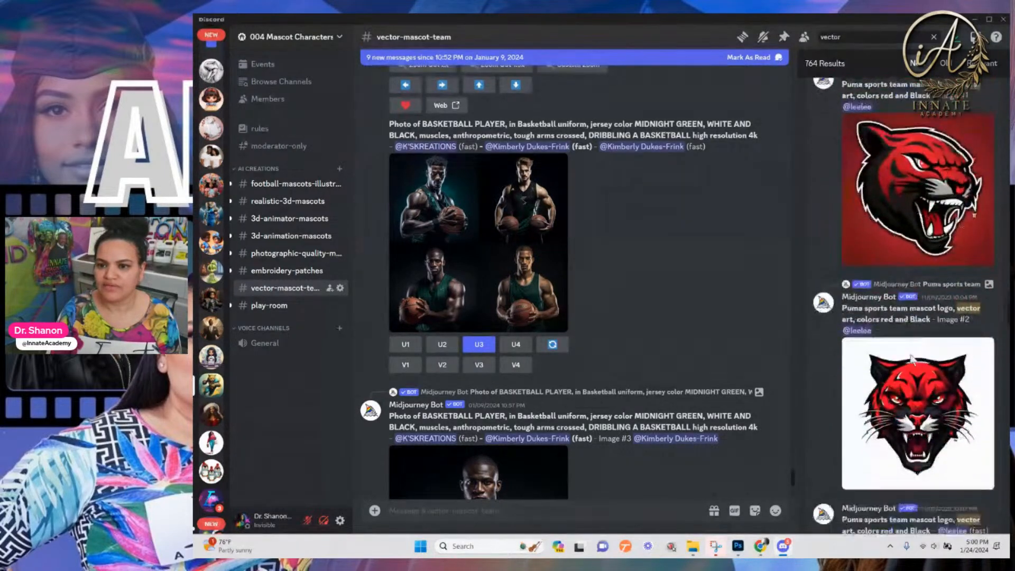
{"action": "scroll", "coordinate": [911, 357], "scroll_direction": "down", "scroll_amount": 10}
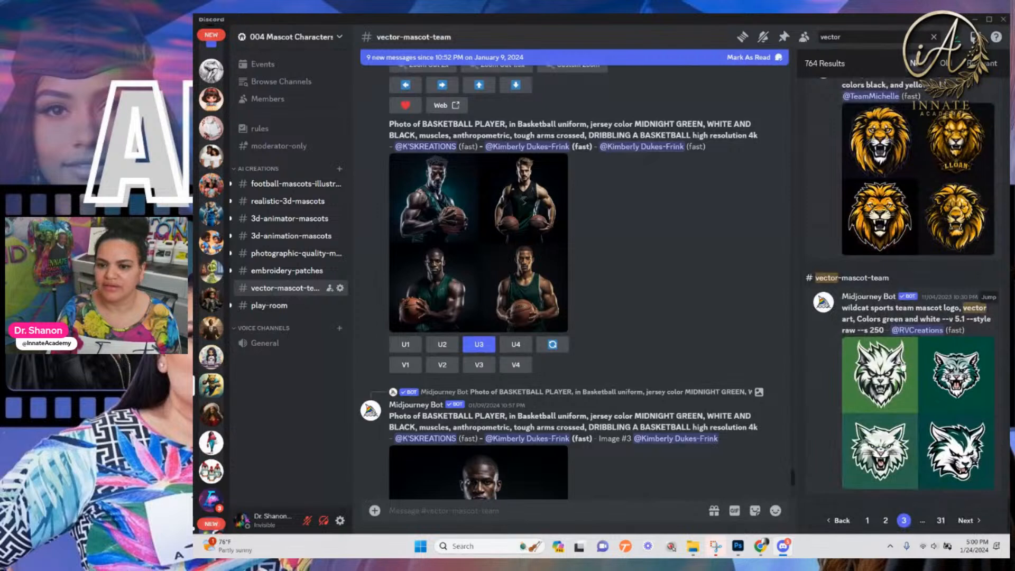
{"action": "left_click", "coordinate": [923, 523]}
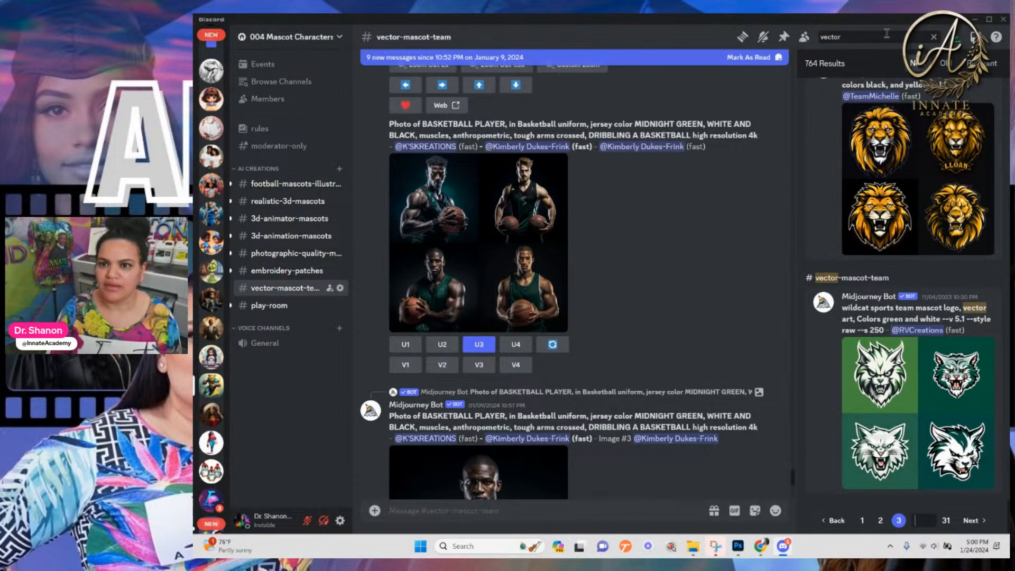
{"action": "left_click", "coordinate": [866, 39]}
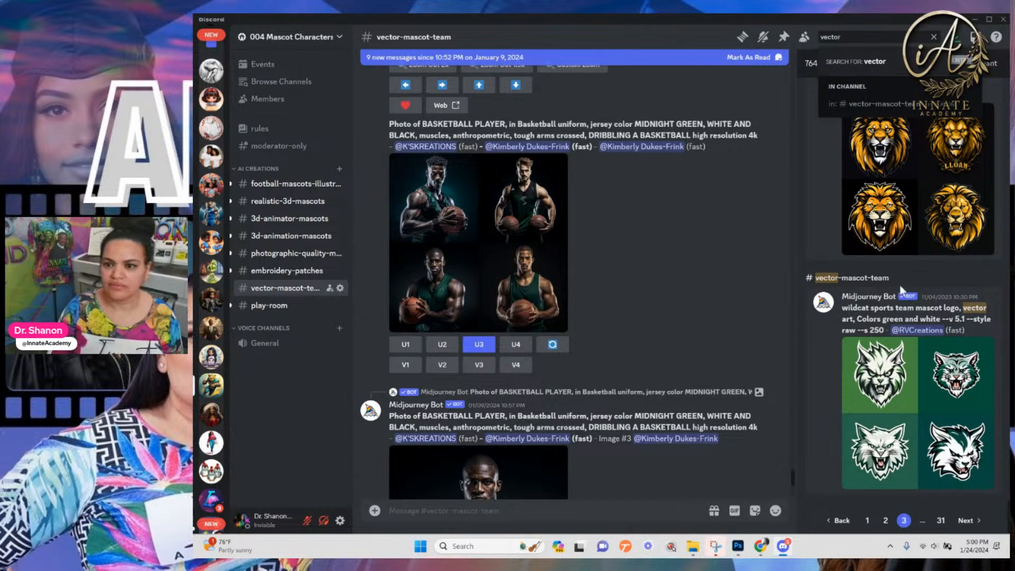
{"action": "left_click", "coordinate": [923, 521]}
{"action": "left_click", "coordinate": [972, 522]}
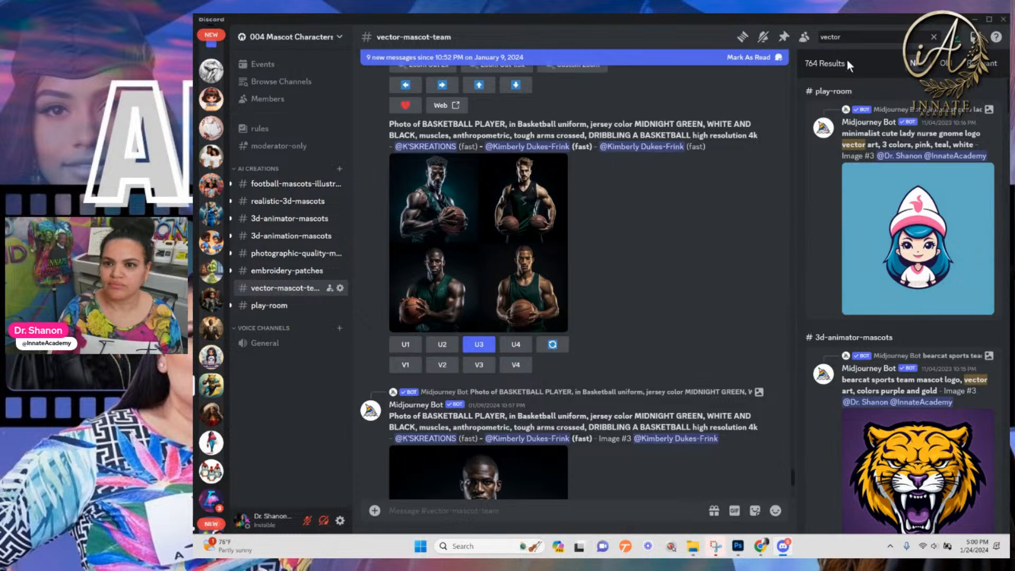
Search the server for "eagle" and look through the resulting mascot images
{"action": "double_click", "coordinate": [836, 36]}
{"action": "type", "text": "eagle"}
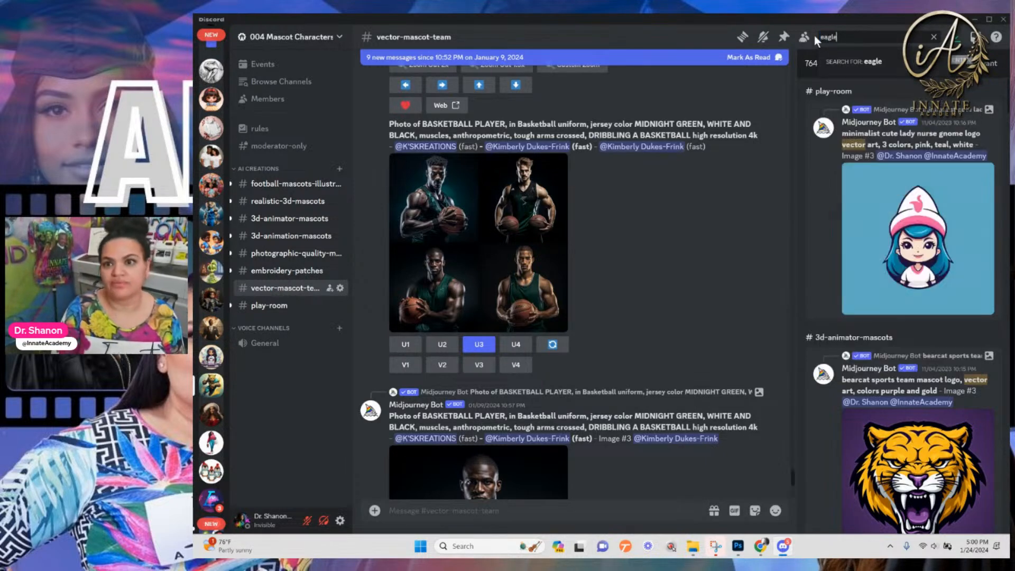
{"action": "key", "text": "Return"}
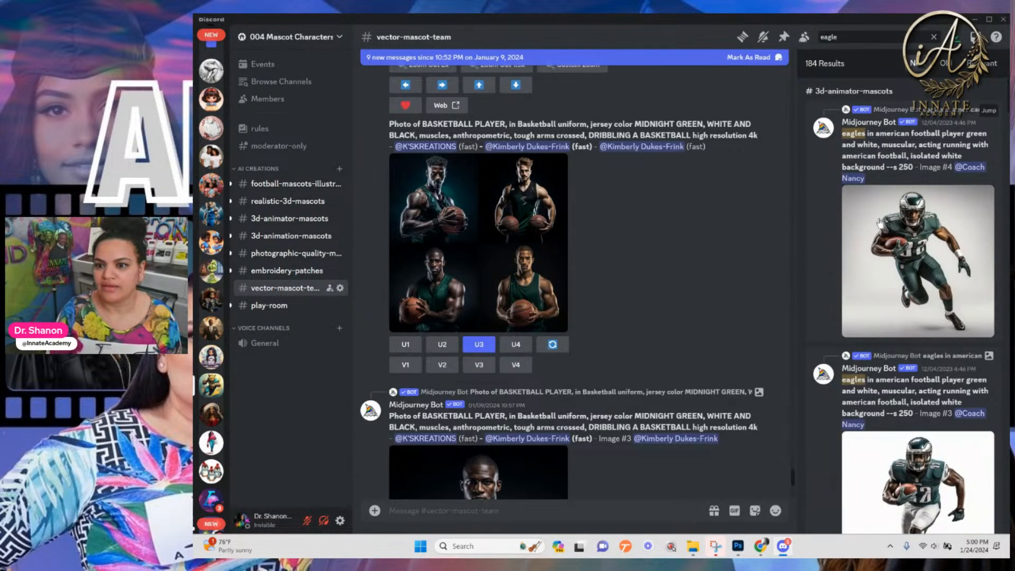
{"action": "scroll", "coordinate": [879, 225], "scroll_direction": "down", "scroll_amount": 15}
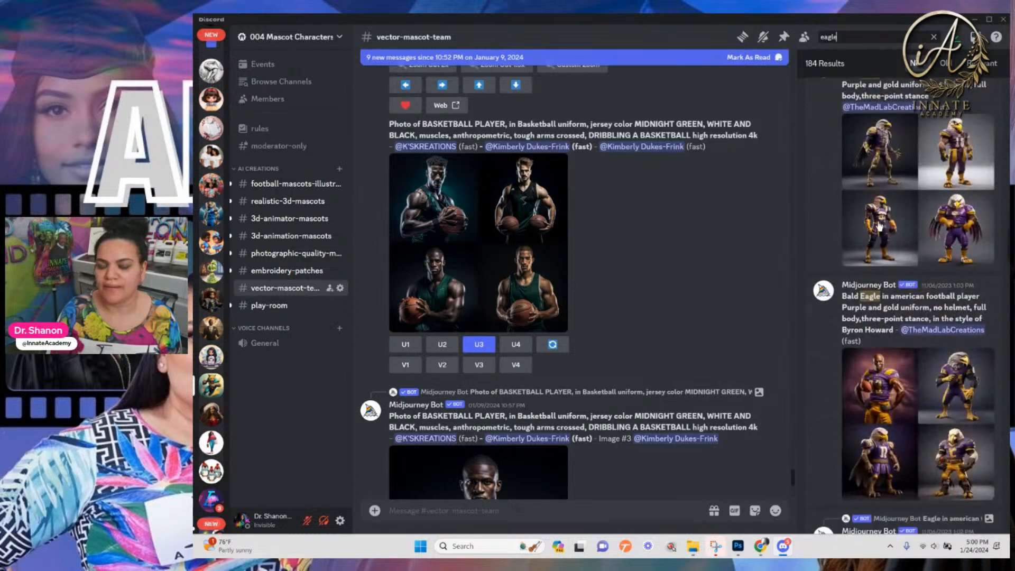
{"action": "scroll", "coordinate": [879, 226], "scroll_direction": "down", "scroll_amount": 10}
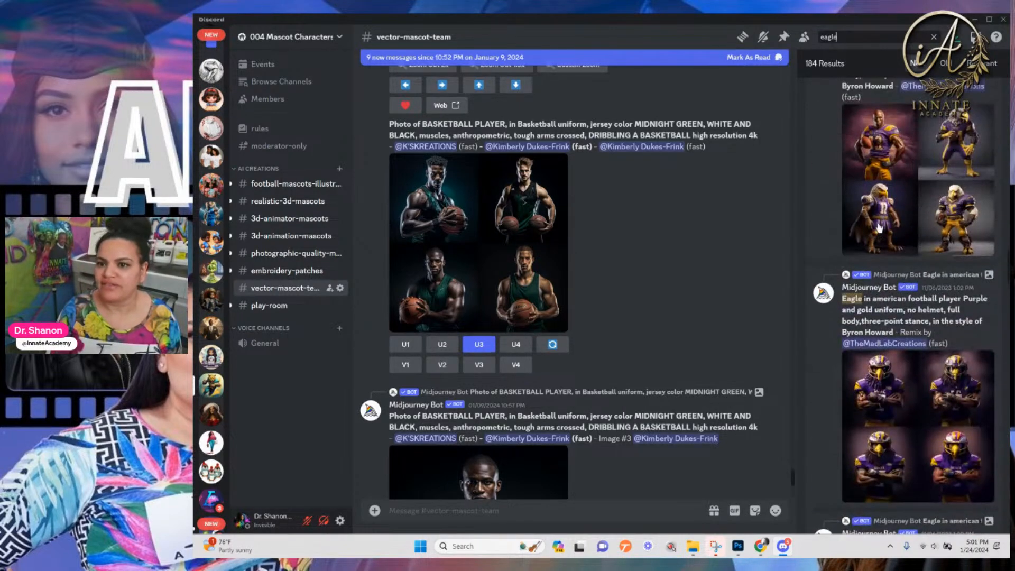
{"action": "scroll", "coordinate": [880, 227], "scroll_direction": "down", "scroll_amount": 10}
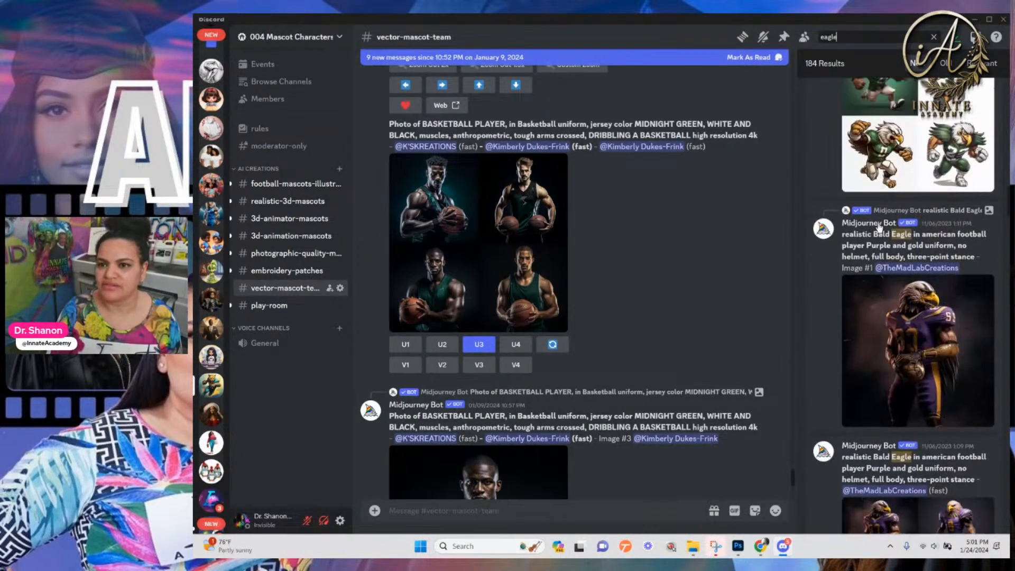
Enlarge the green-and-white eagle football mascot grid, go to its original message and upscale the third image
{"action": "scroll", "coordinate": [879, 228], "scroll_direction": "up", "scroll_amount": 1}
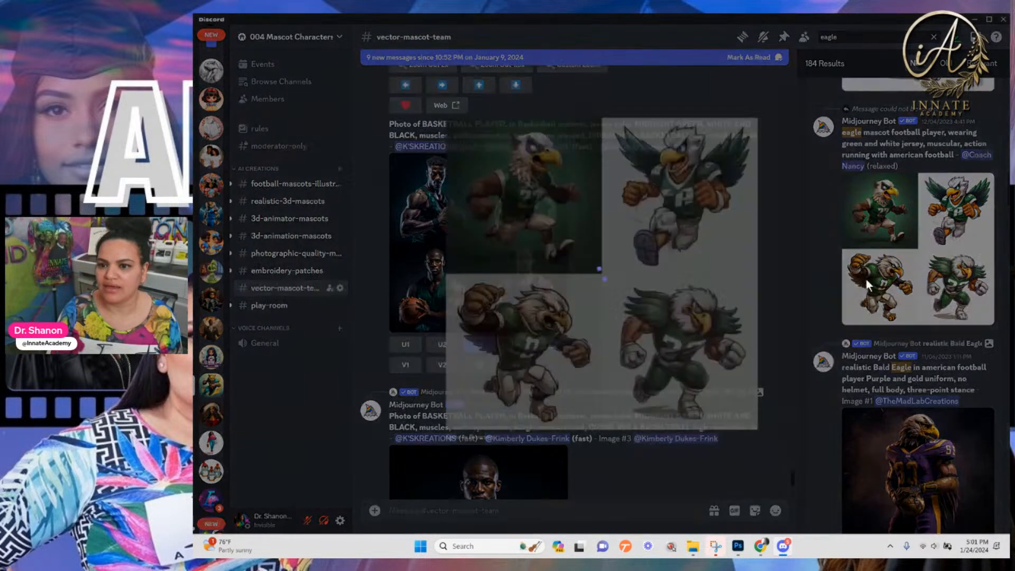
{"action": "left_click", "coordinate": [865, 276]}
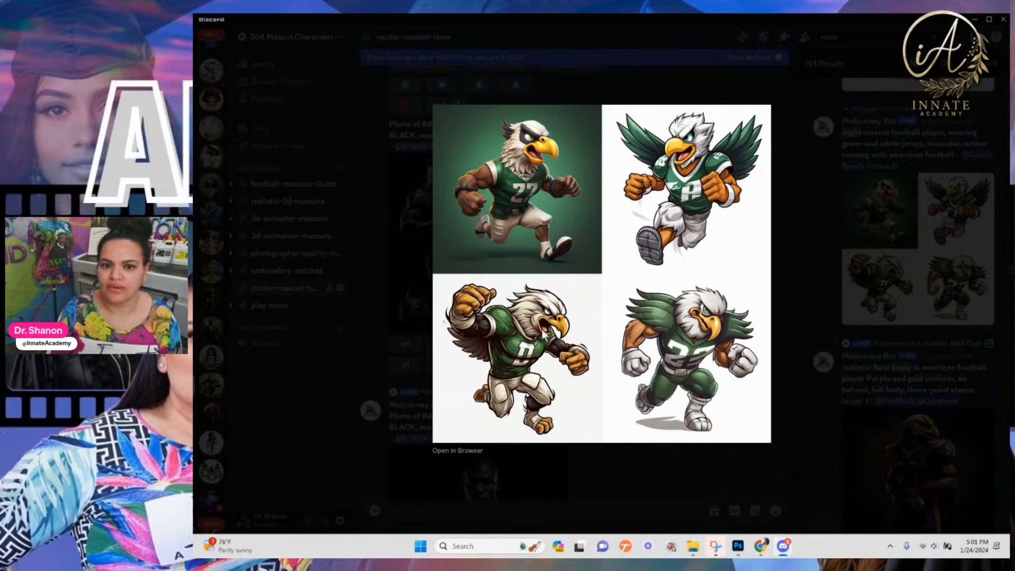
{"action": "left_click", "coordinate": [934, 129]}
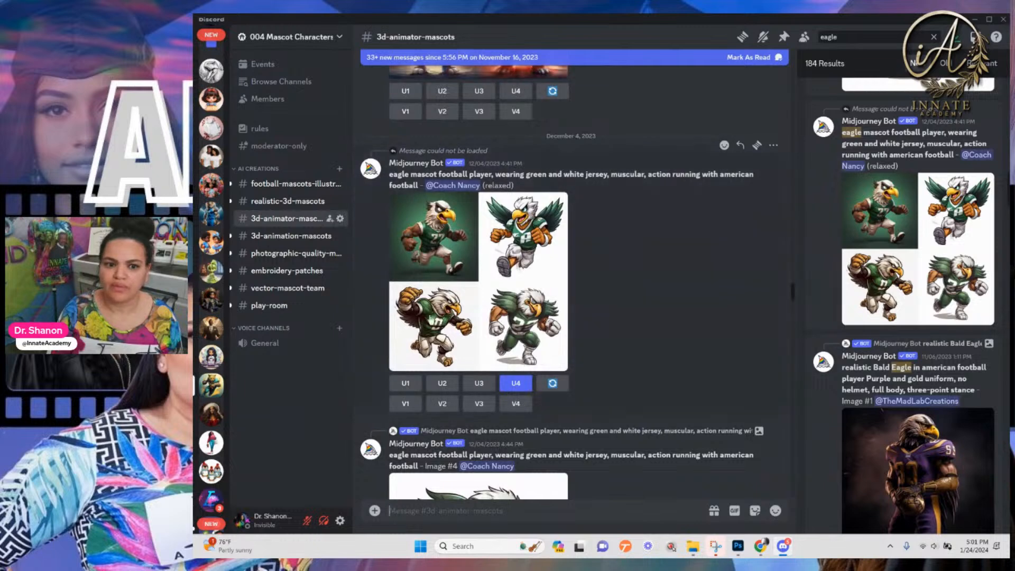
{"action": "left_click", "coordinate": [479, 384]}
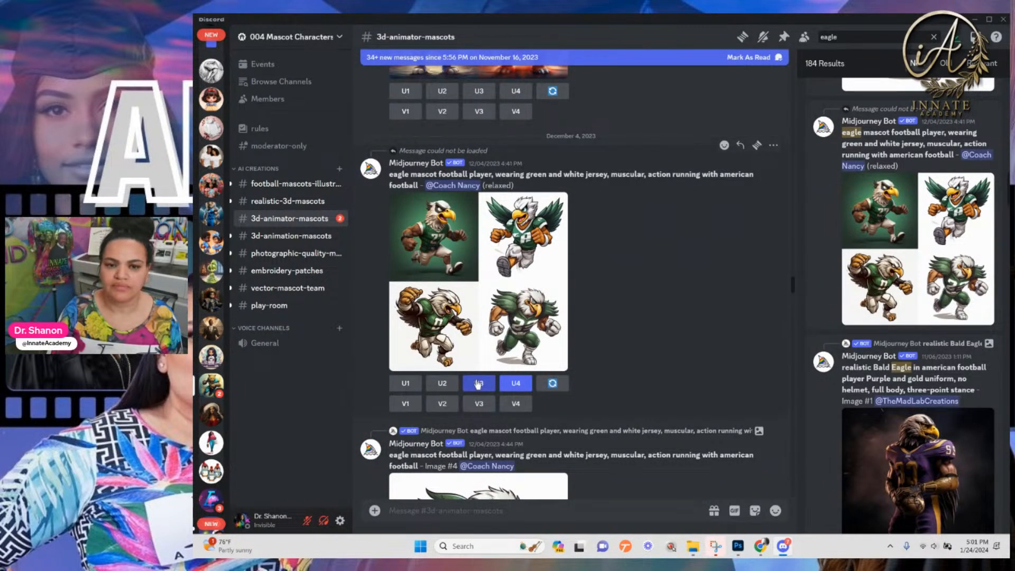
Go to the accents-mascot-logos channel of the 010: Basketball Mascot server and search that server for "eagle"
{"action": "left_click_drag", "start_coordinate": [847, 38], "coordinate": [798, 37]}
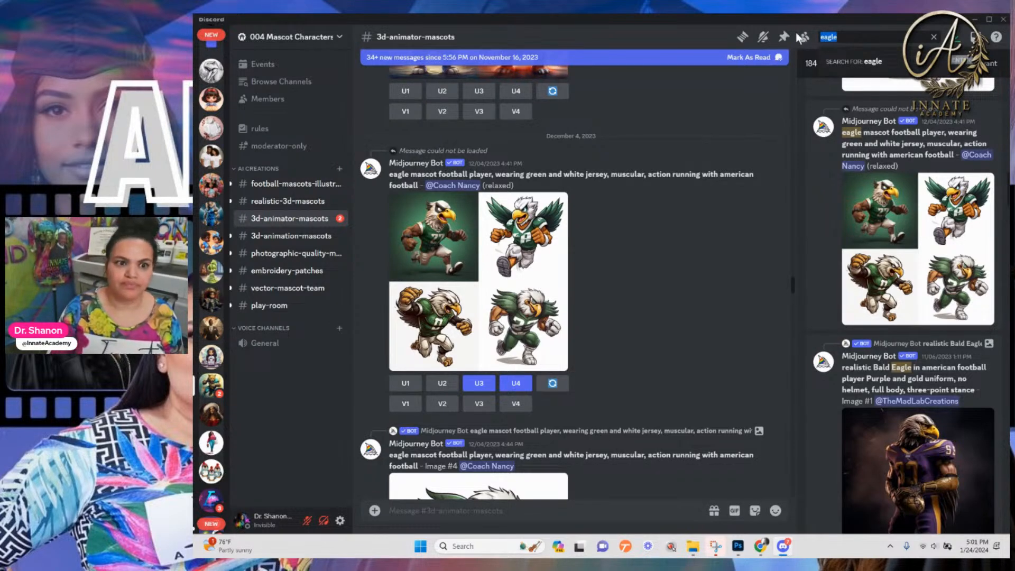
{"action": "left_click", "coordinate": [215, 223]}
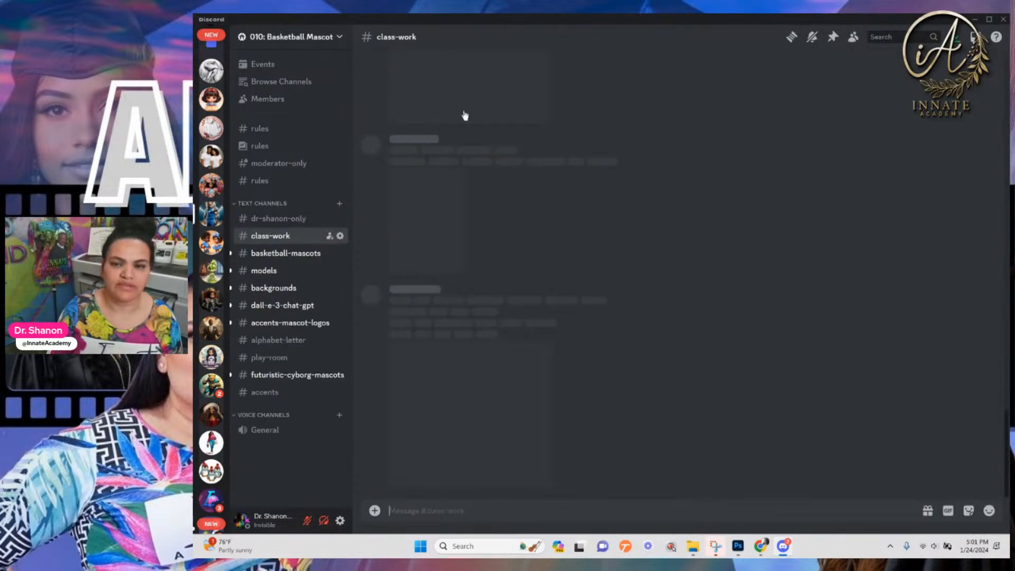
{"action": "left_click", "coordinate": [898, 36]}
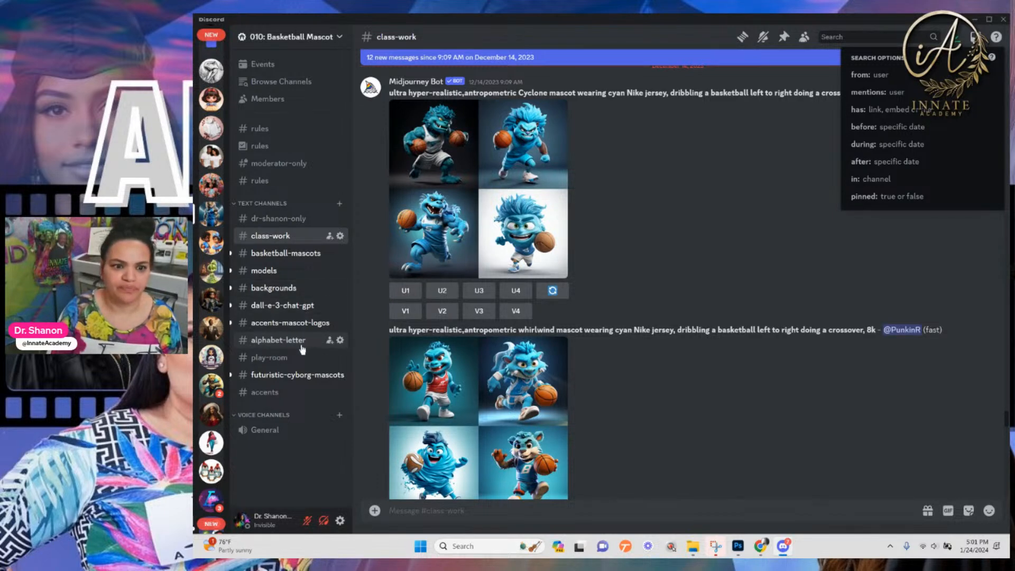
{"action": "left_click", "coordinate": [294, 324]}
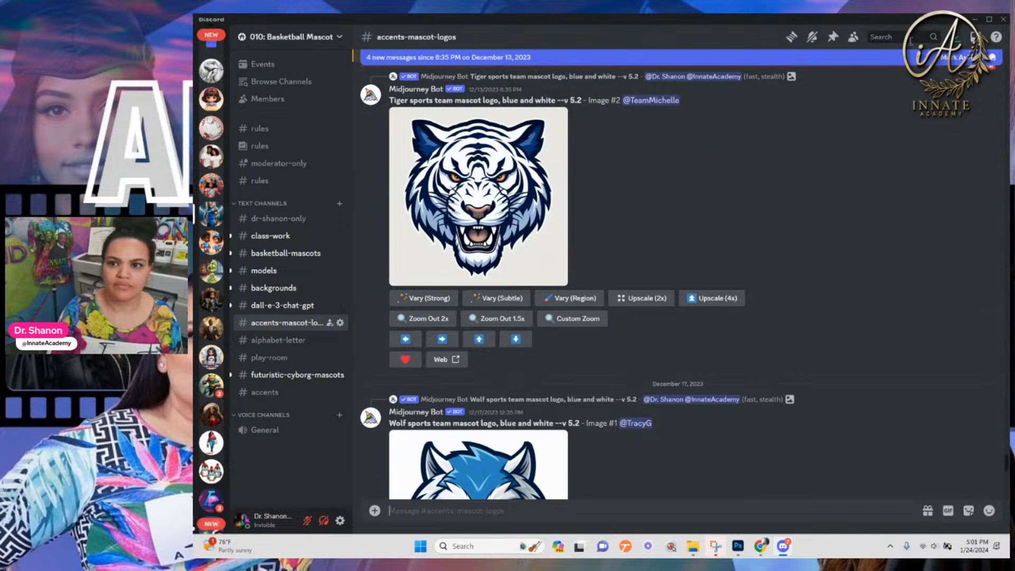
{"action": "left_click", "coordinate": [884, 36]}
{"action": "type", "text": "eagle"}
{"action": "key", "text": "Return"}
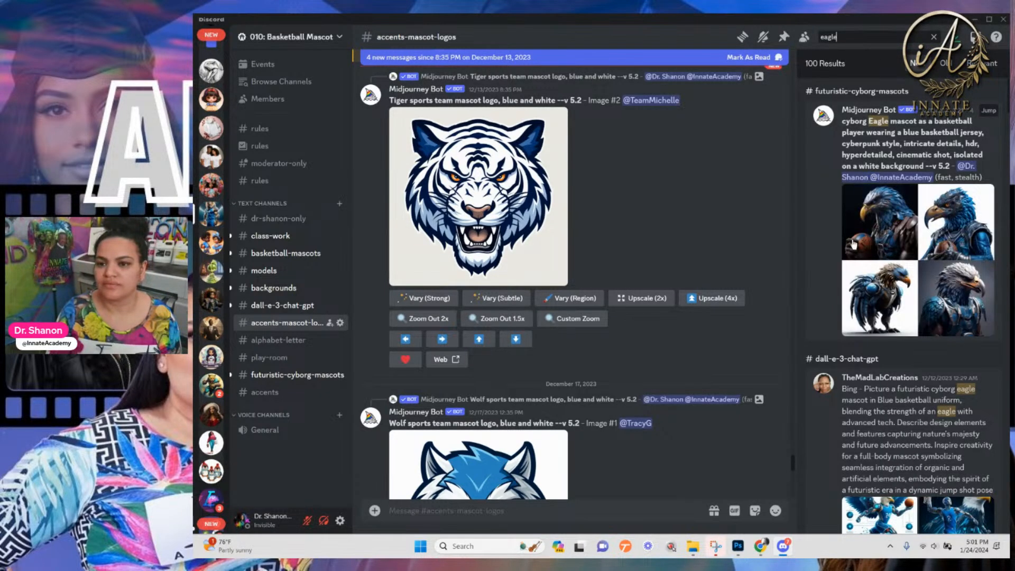
Look through the eagle results and go to the original message of the dribbling eagle in the number 9 cyan jersey
{"action": "scroll", "coordinate": [853, 243], "scroll_direction": "down", "scroll_amount": 7}
{"action": "scroll", "coordinate": [853, 242], "scroll_direction": "down", "scroll_amount": 10}
{"action": "scroll", "coordinate": [854, 243], "scroll_direction": "up", "scroll_amount": 6}
{"action": "scroll", "coordinate": [854, 237], "scroll_direction": "down", "scroll_amount": 6}
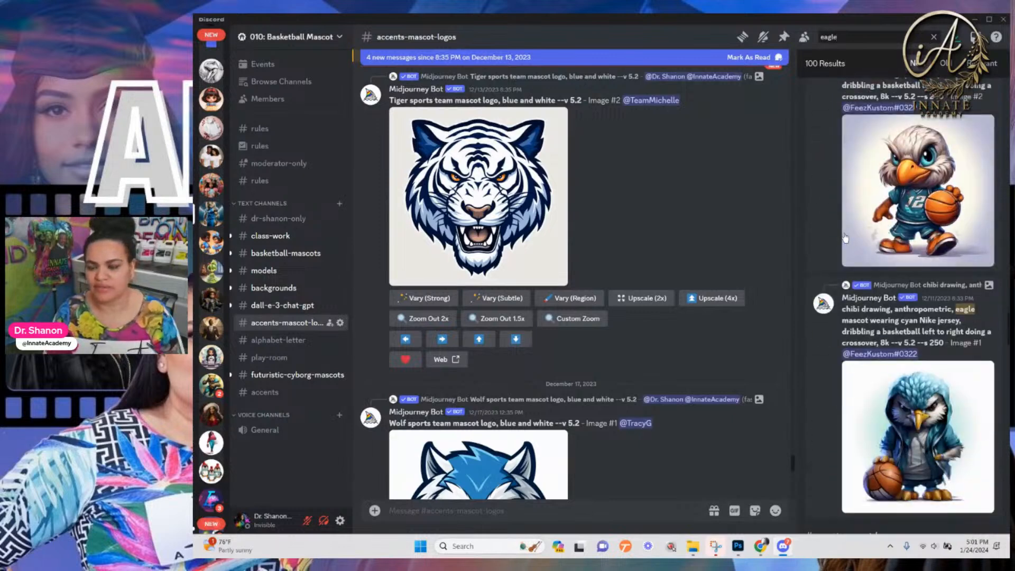
{"action": "scroll", "coordinate": [845, 238], "scroll_direction": "down", "scroll_amount": 7}
{"action": "scroll", "coordinate": [841, 244], "scroll_direction": "down", "scroll_amount": 5}
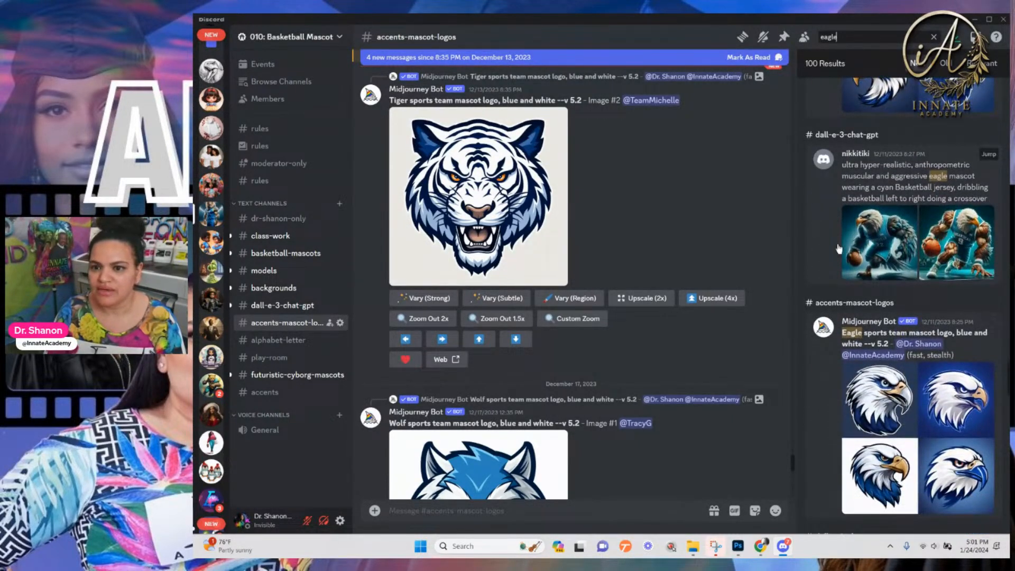
{"action": "left_click", "coordinate": [951, 246]}
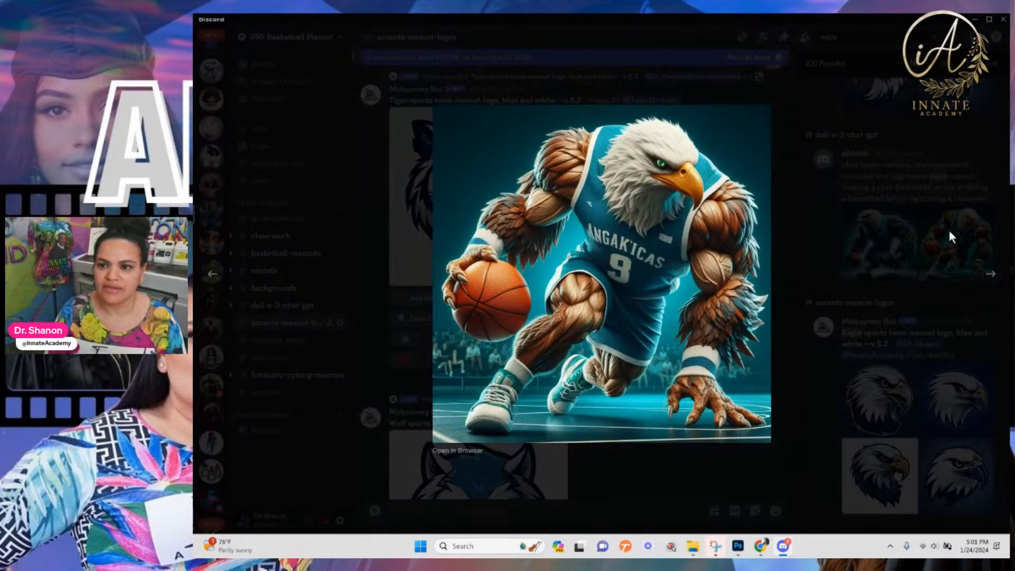
{"action": "left_click", "coordinate": [956, 180]}
{"action": "left_click", "coordinate": [987, 157]}
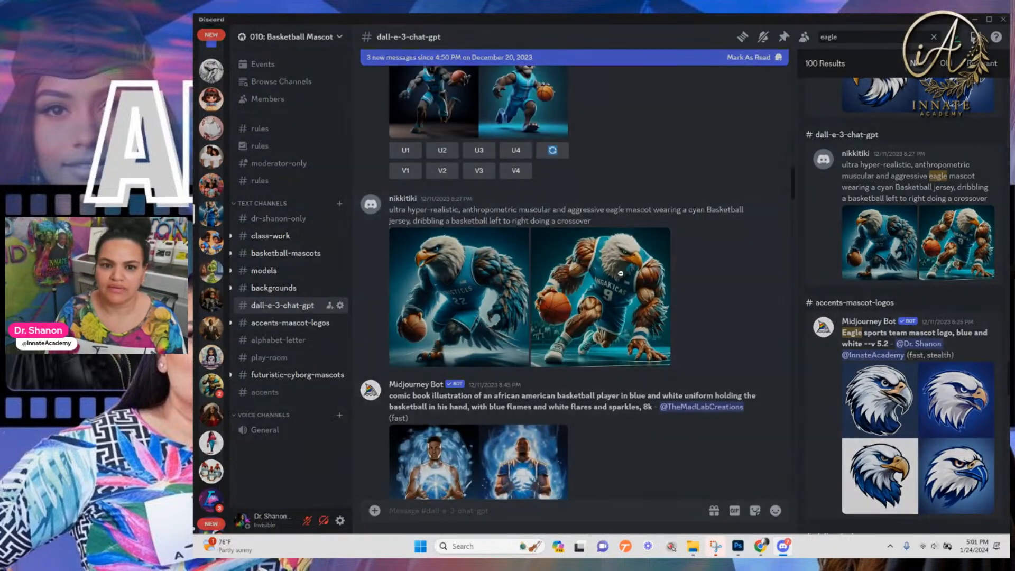
Open the number 9 eagle basketball image in the browser and save it to Downloads as "eagle basketball"
{"action": "left_click", "coordinate": [620, 273]}
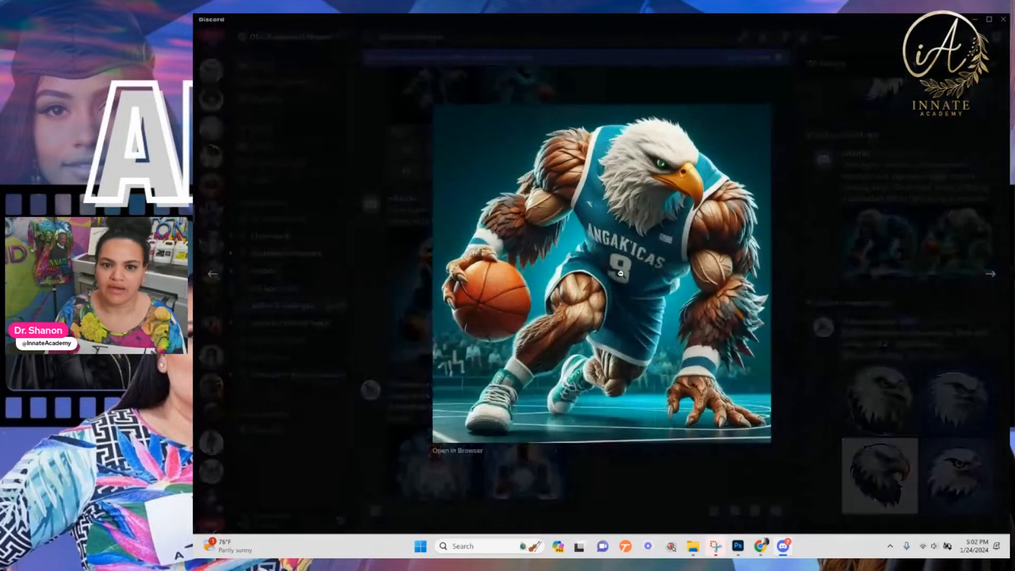
{"action": "right_click", "coordinate": [606, 259]}
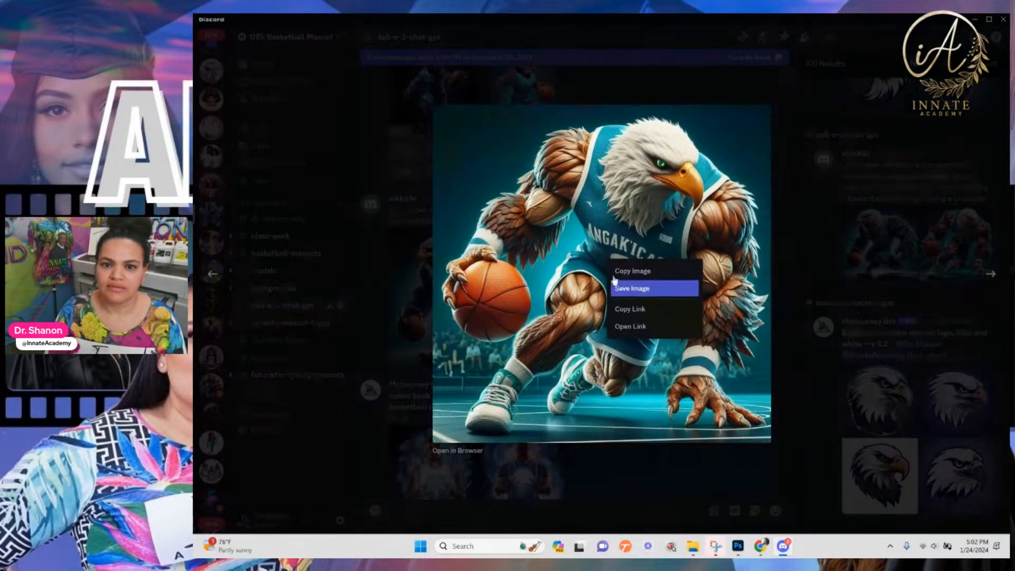
{"action": "left_click", "coordinate": [473, 452]}
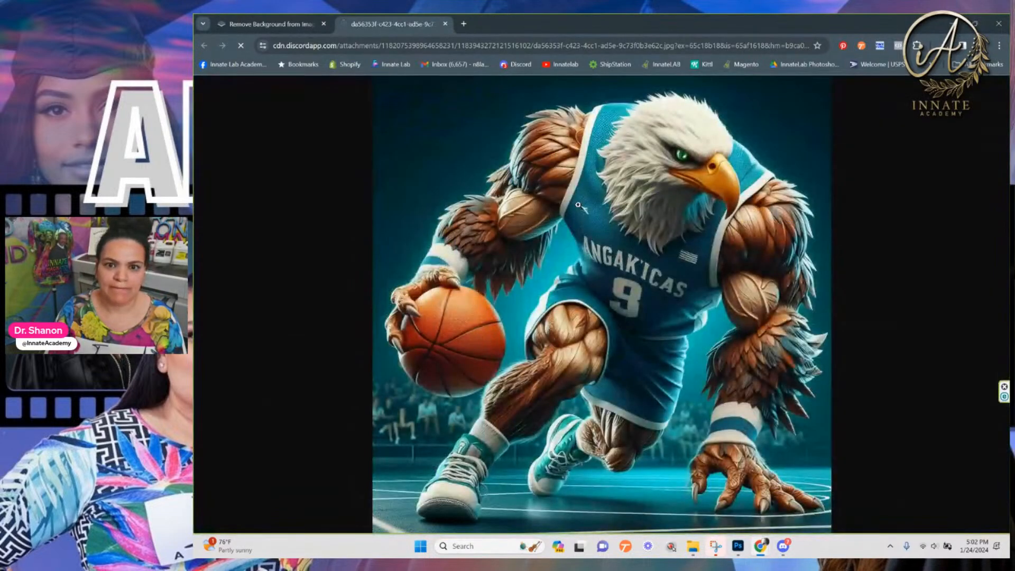
{"action": "right_click", "coordinate": [579, 205]}
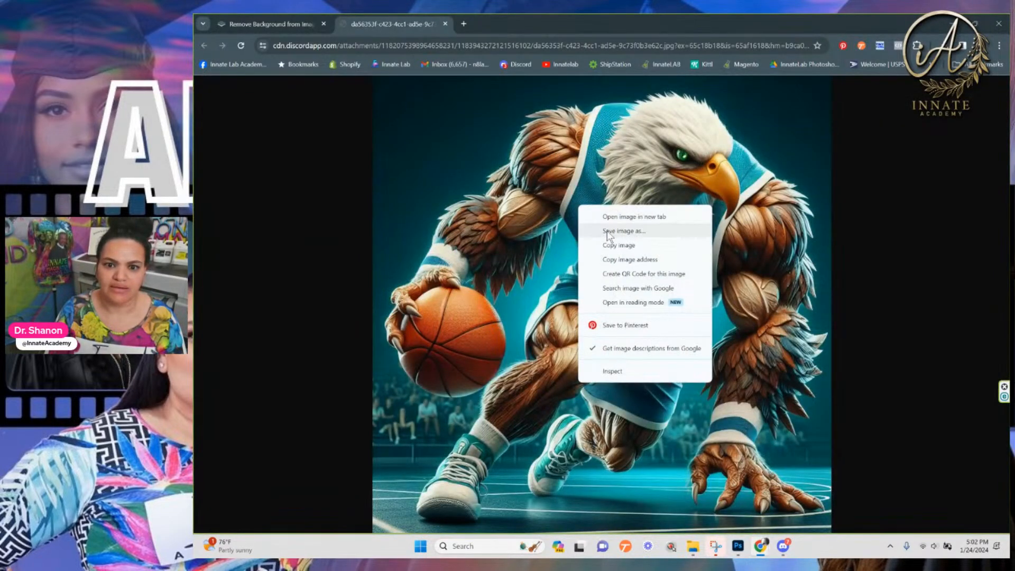
{"action": "left_click", "coordinate": [626, 231]}
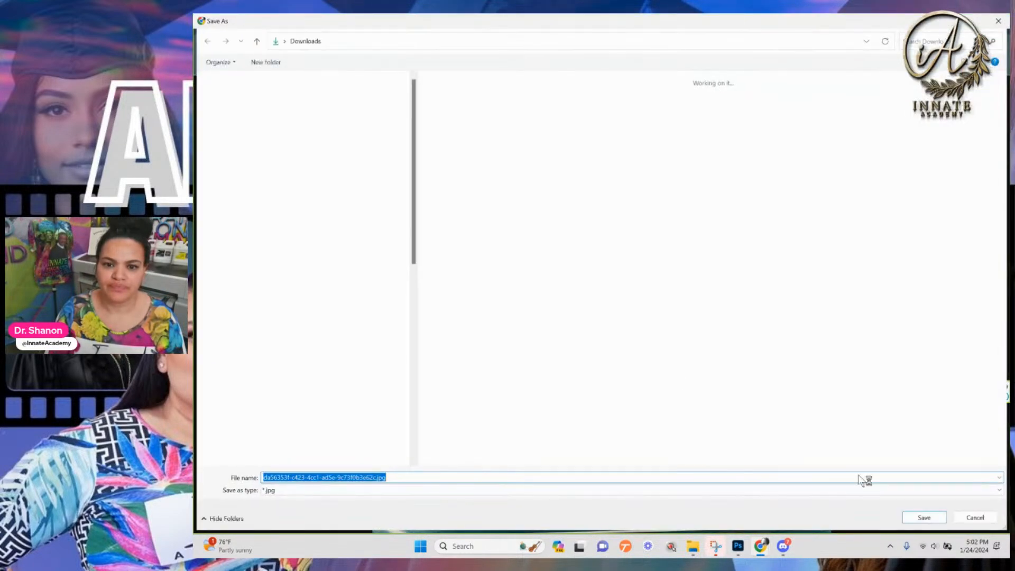
{"action": "type", "text": "ea"}
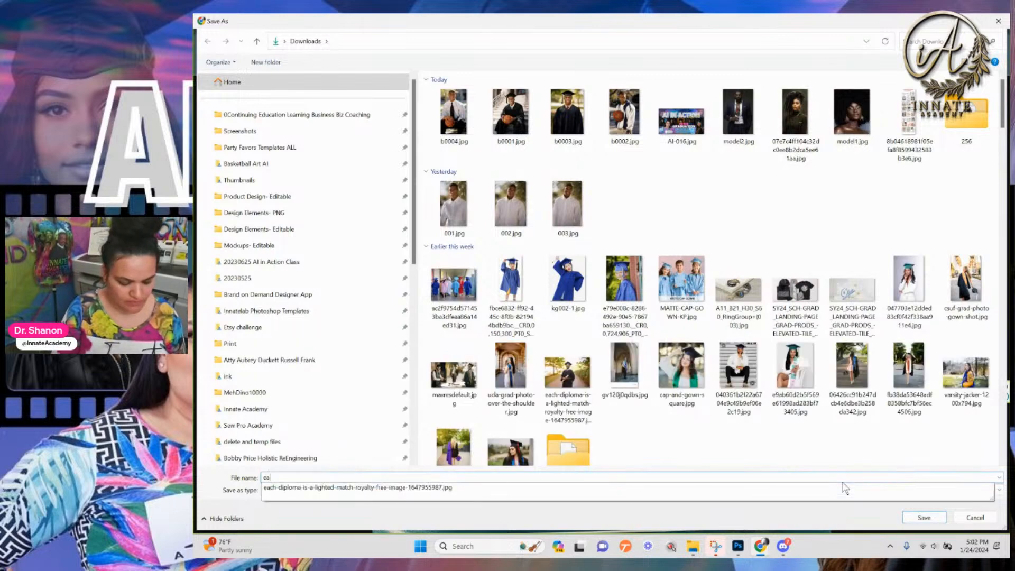
{"action": "type", "text": "lgle ba"}
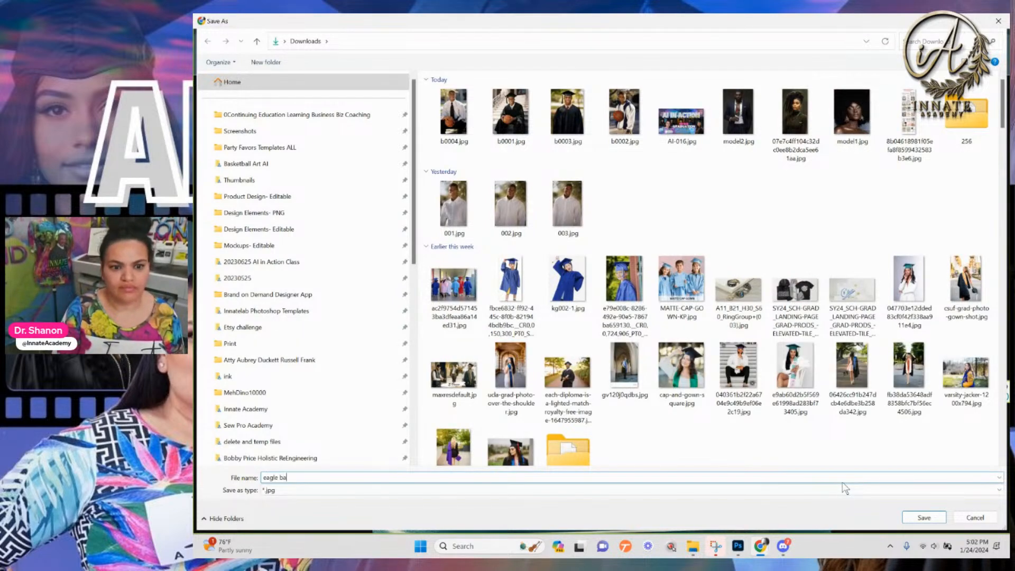
{"action": "type", "text": "sketball"}
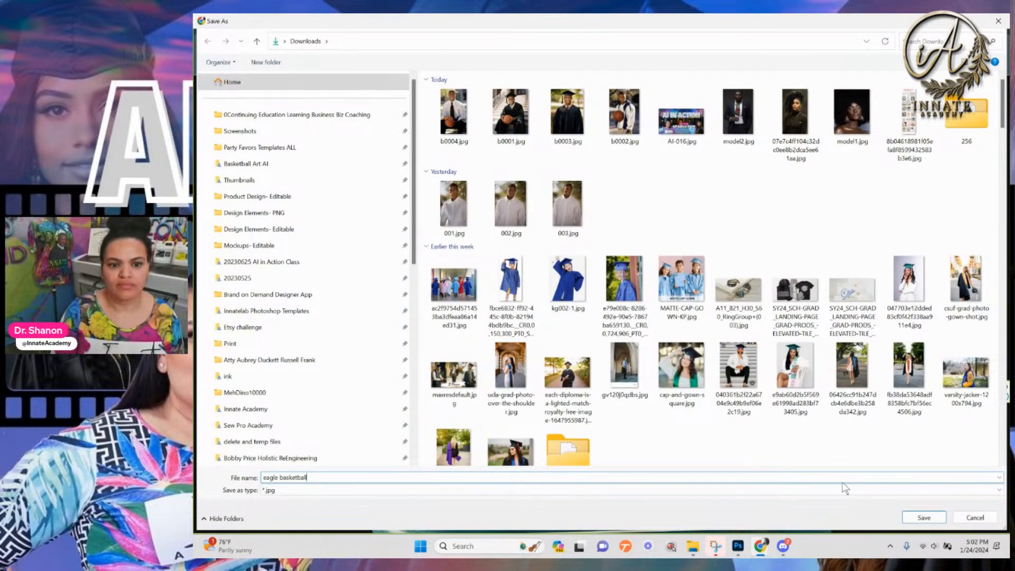
{"action": "key", "text": "Return"}
Switch to Photoshop and open the contents of the Logo smart object in the 2024 design for editing
{"action": "key", "text": "alt+Tab"}
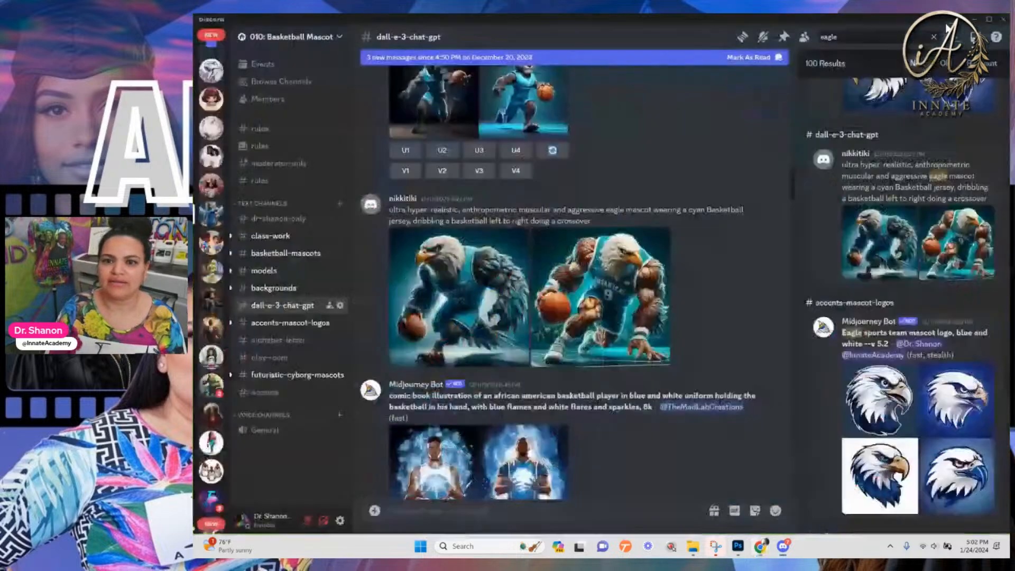
{"action": "left_click", "coordinate": [975, 20]}
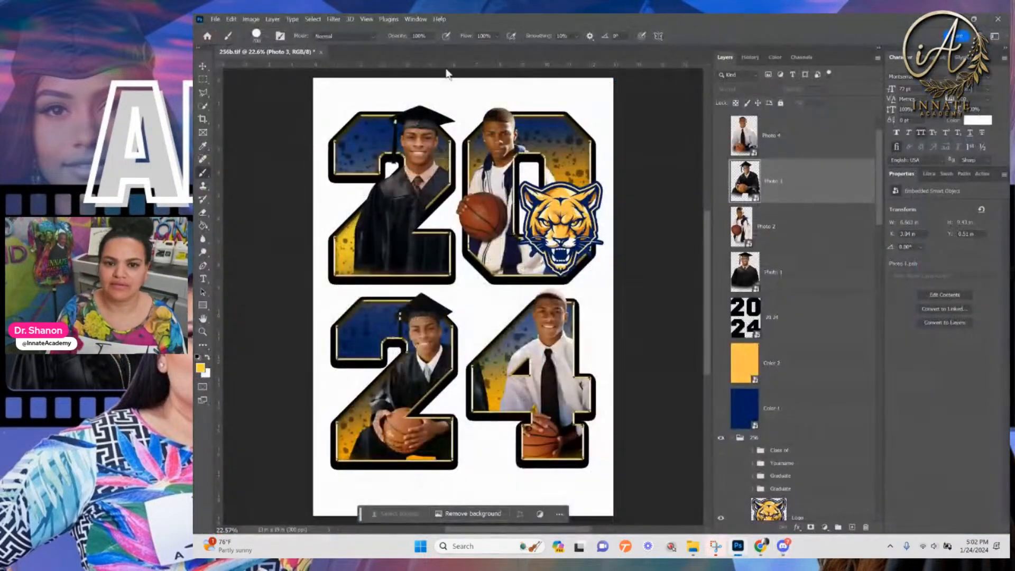
{"action": "left_click", "coordinate": [203, 66]}
{"action": "right_click", "coordinate": [577, 220]}
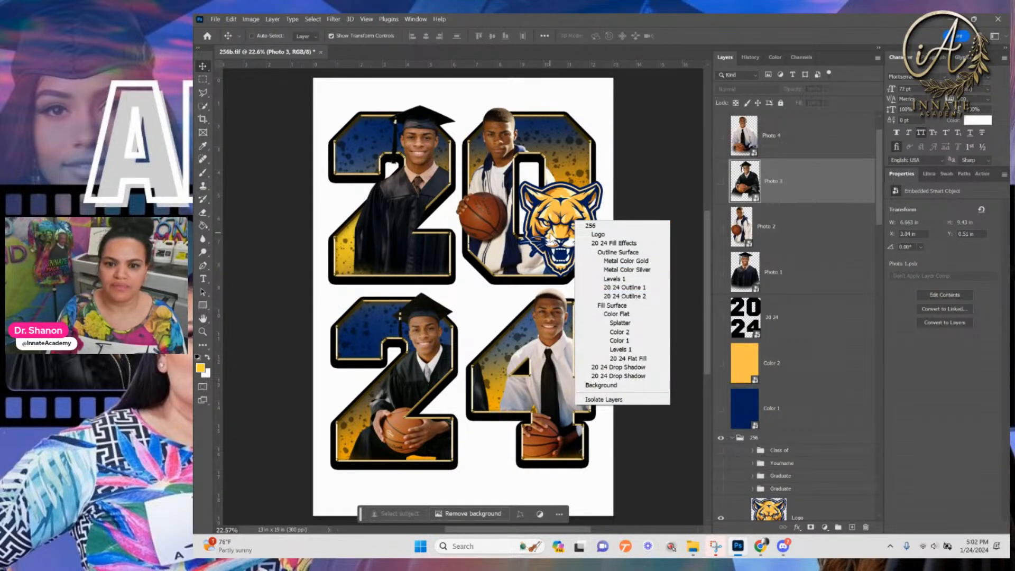
{"action": "left_click", "coordinate": [598, 234]}
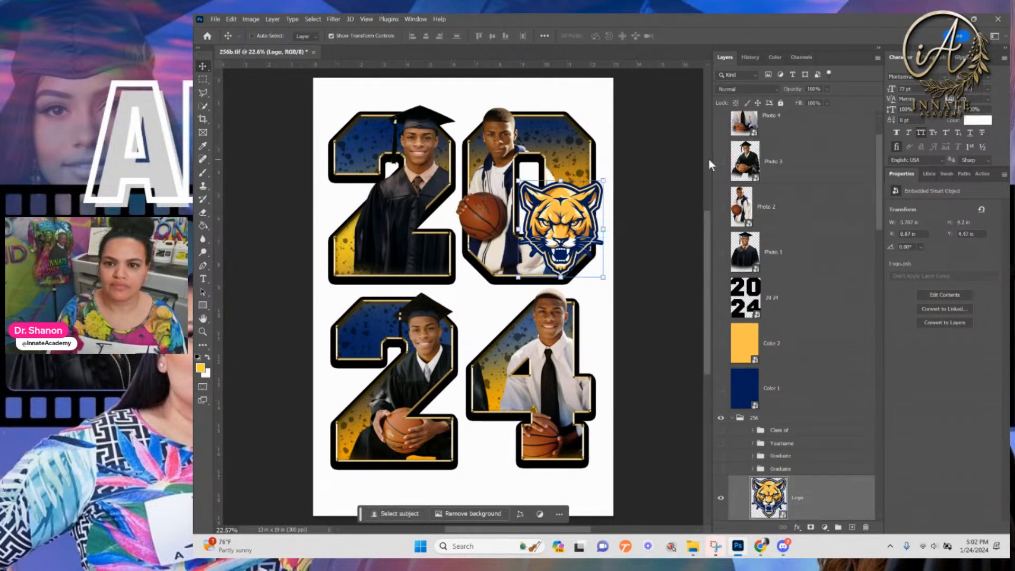
{"action": "double_click", "coordinate": [767, 498]}
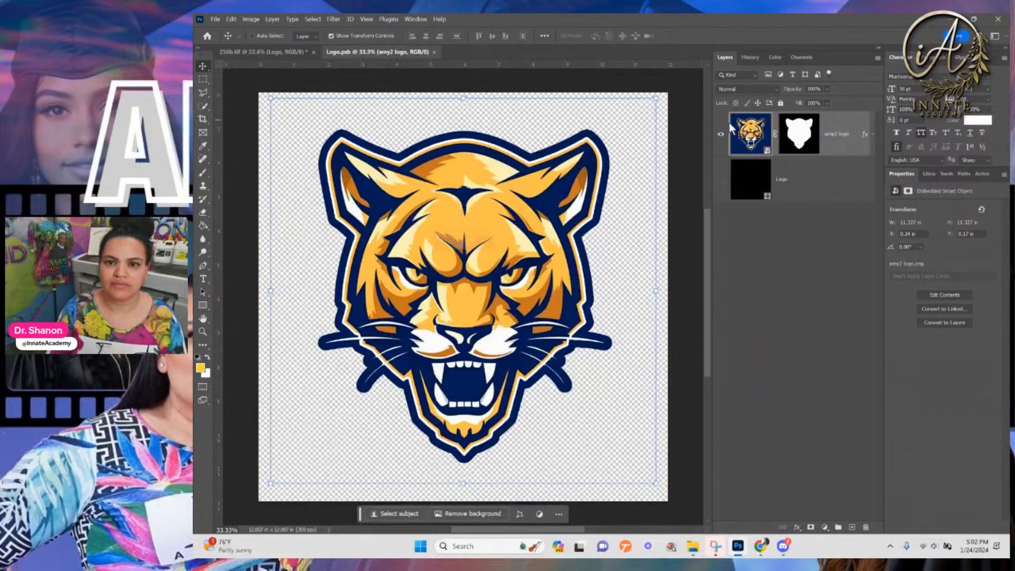
Hide the existing big-cat logo layer and place eagle basketball.jpg from Downloads as an embedded image in the logo file
{"action": "left_click", "coordinate": [722, 135]}
{"action": "left_click", "coordinate": [216, 19]}
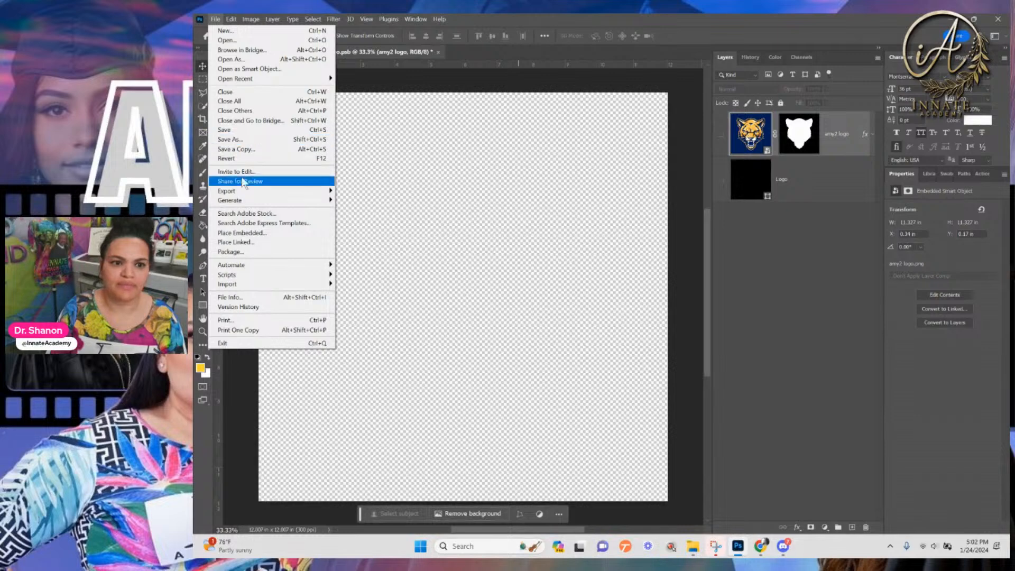
{"action": "left_click", "coordinate": [247, 233]}
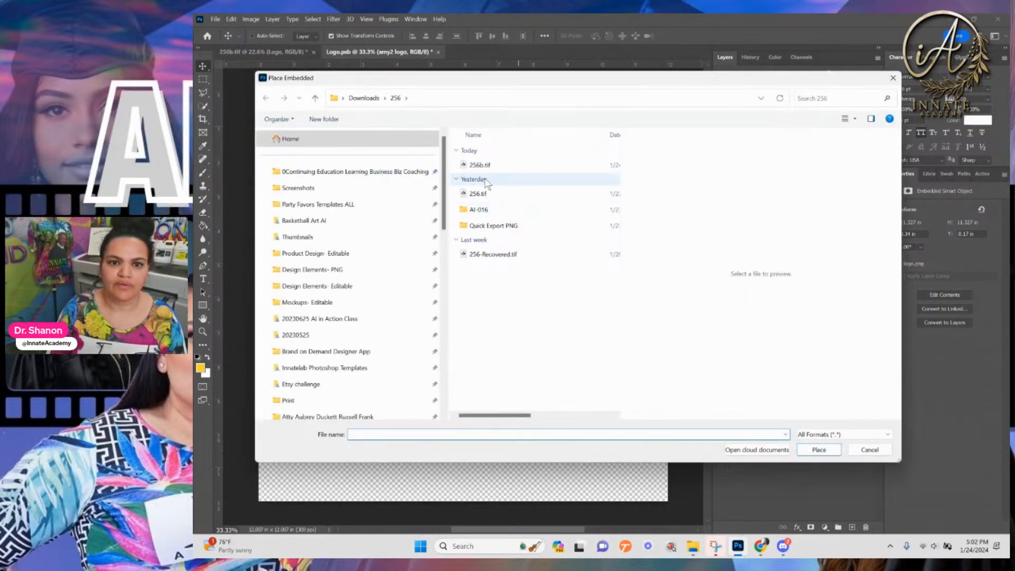
{"action": "left_click", "coordinate": [356, 97]}
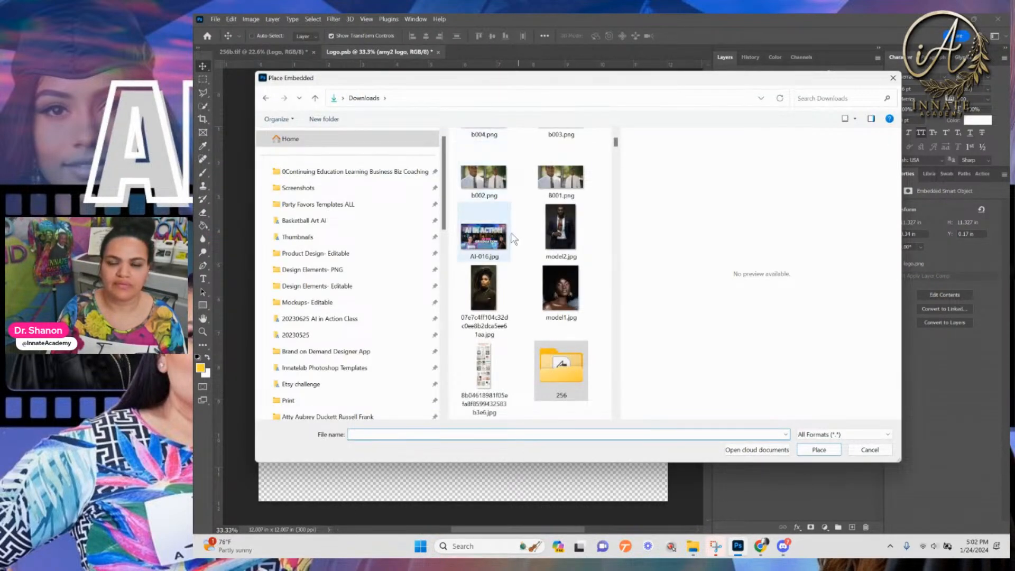
{"action": "scroll", "coordinate": [516, 233], "scroll_direction": "up", "scroll_amount": 5}
{"action": "left_click", "coordinate": [506, 201]}
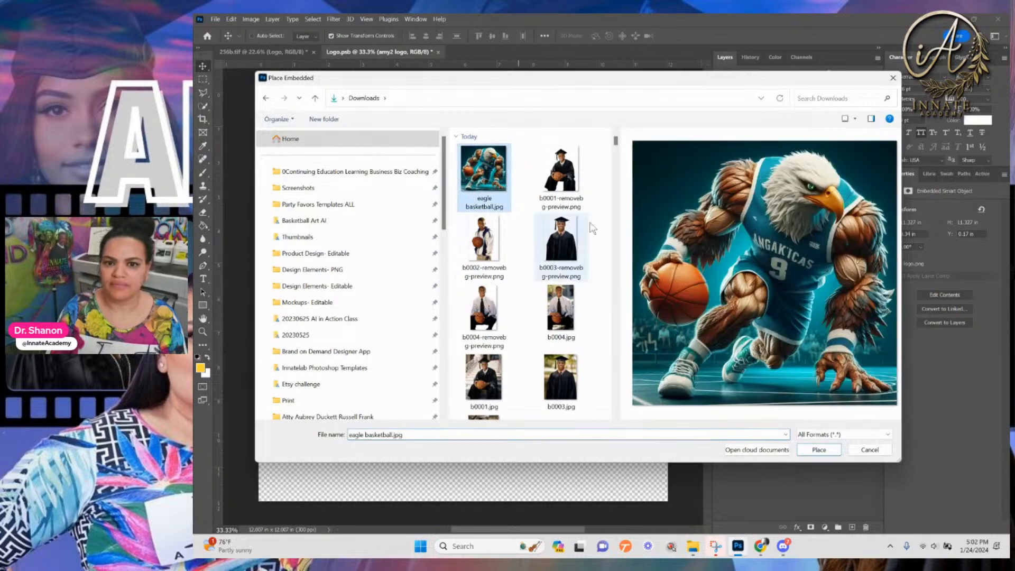
{"action": "left_click", "coordinate": [819, 449]}
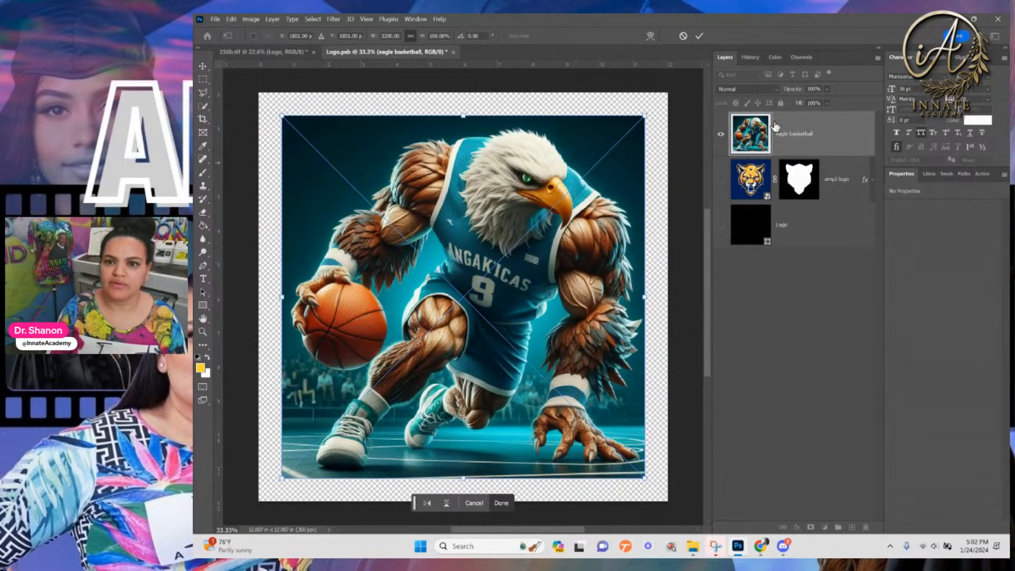
{"action": "key", "text": "Return"}
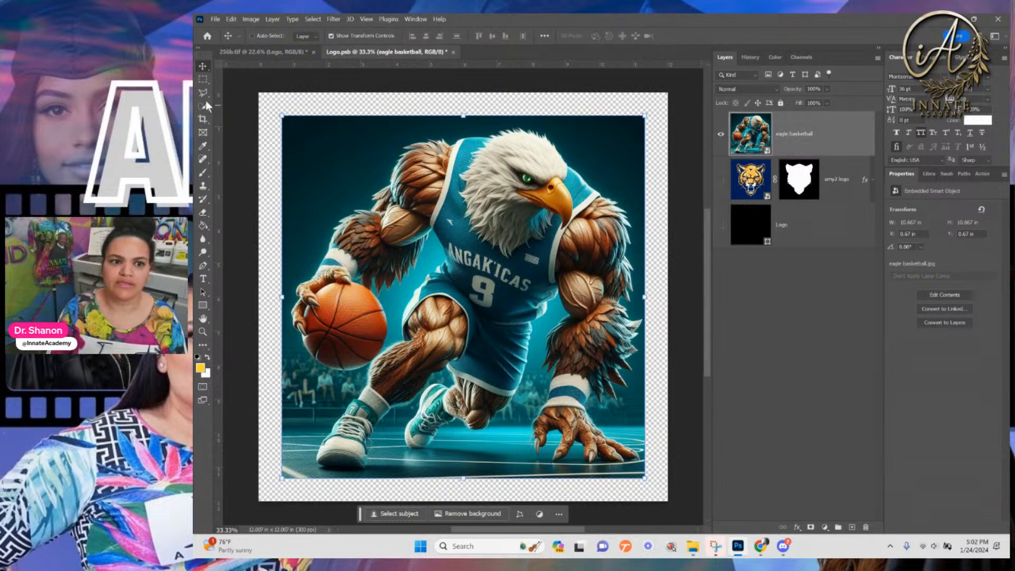
Select the eagle player with Select Subject using Cloud (Detailed results) and mask out its background
{"action": "left_click", "coordinate": [202, 104]}
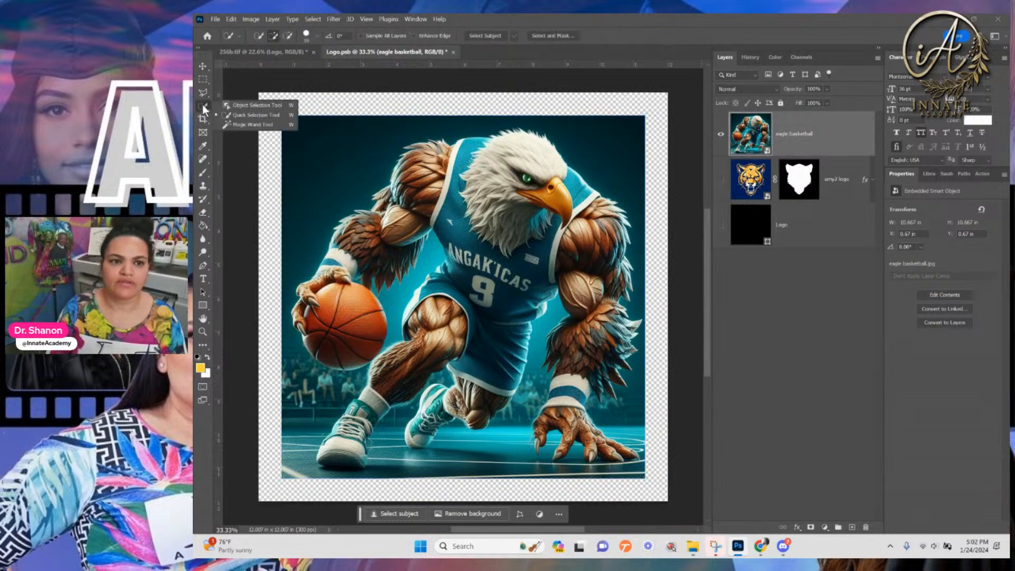
{"action": "left_click", "coordinate": [261, 106]}
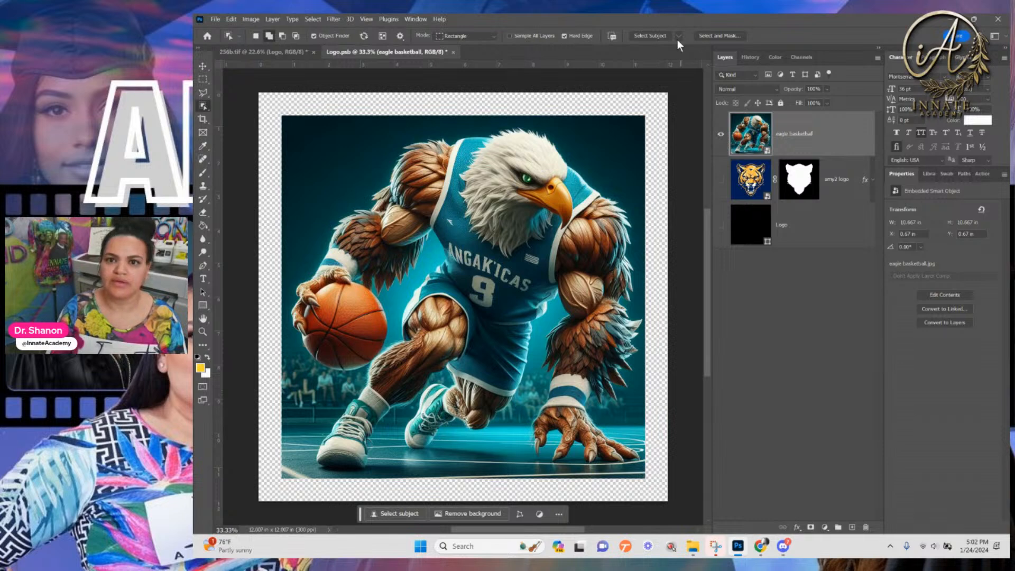
{"action": "left_click", "coordinate": [679, 36]}
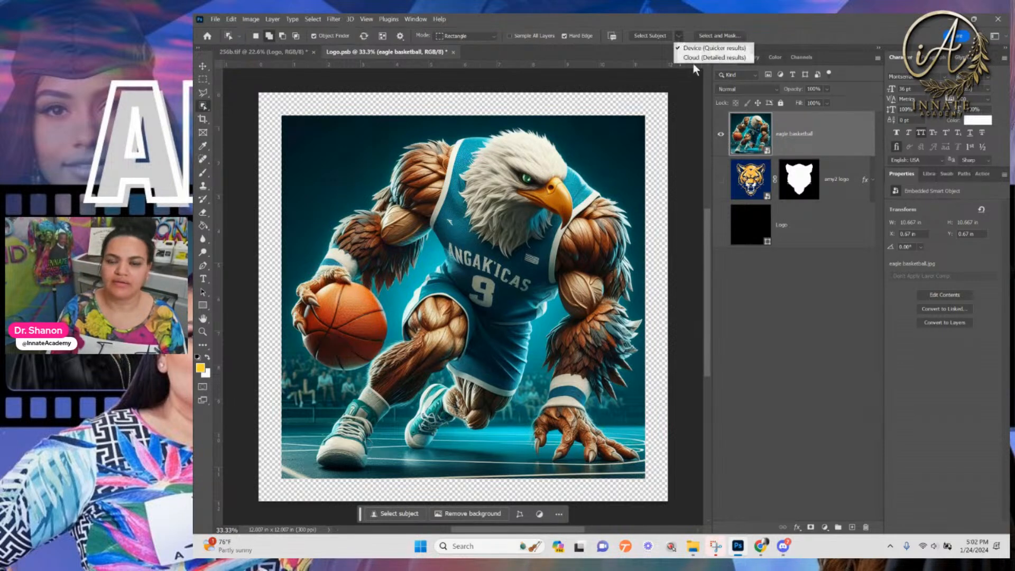
{"action": "left_click", "coordinate": [693, 58]}
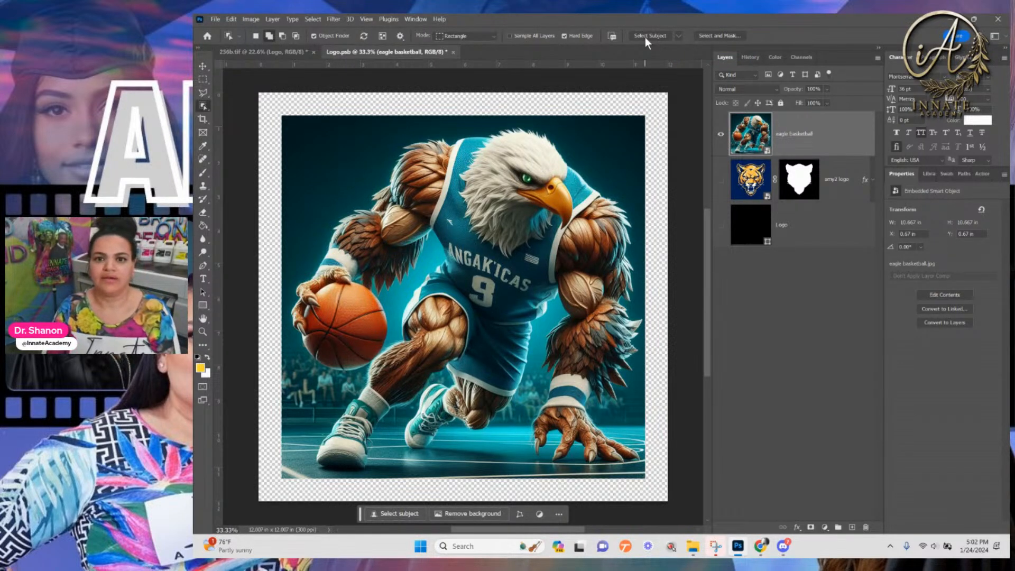
{"action": "left_click", "coordinate": [646, 37]}
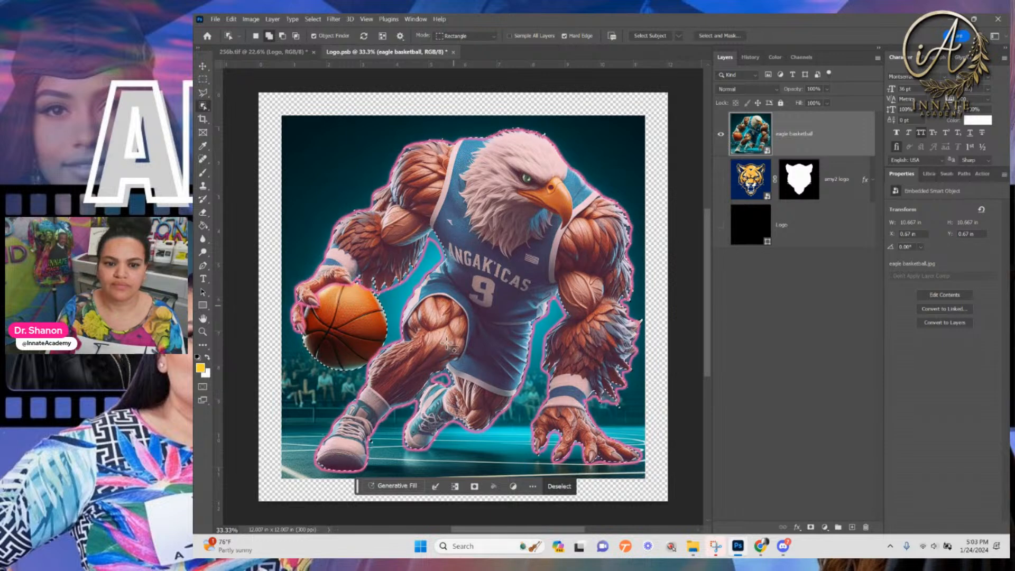
{"action": "left_click", "coordinate": [812, 527]}
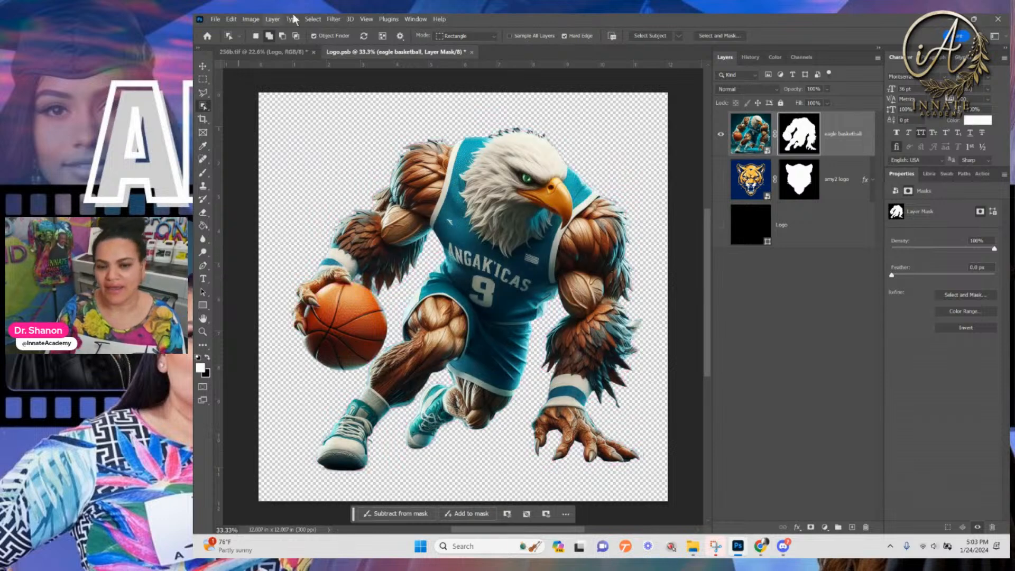
Refine the eagle's mask in Select and Mask with Refine Hair and Decontaminate Colors, outputting to a new layer with layer mask
{"action": "double_click", "coordinate": [805, 130]}
{"action": "left_click", "coordinate": [870, 455]}
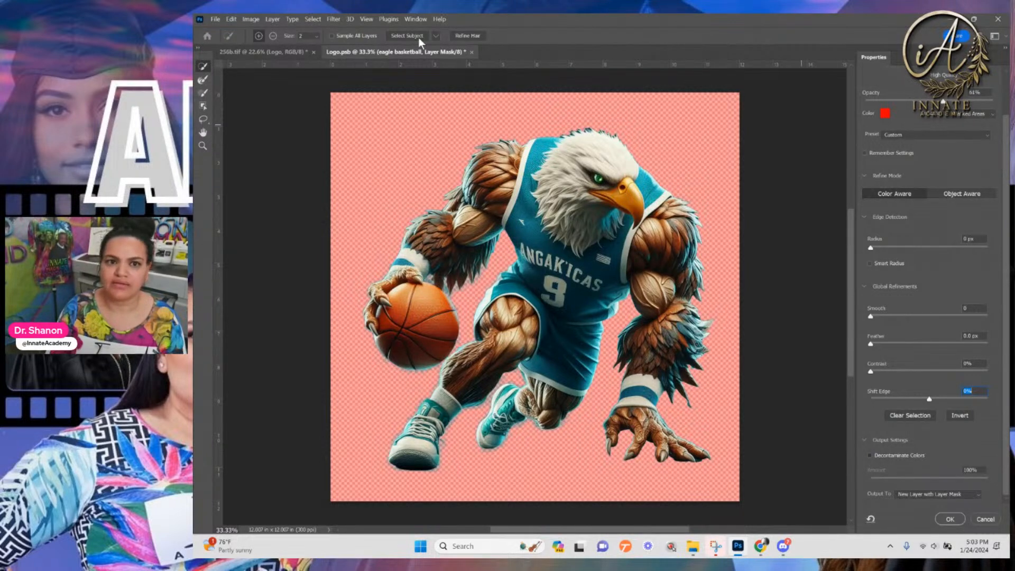
{"action": "left_click", "coordinate": [455, 36]}
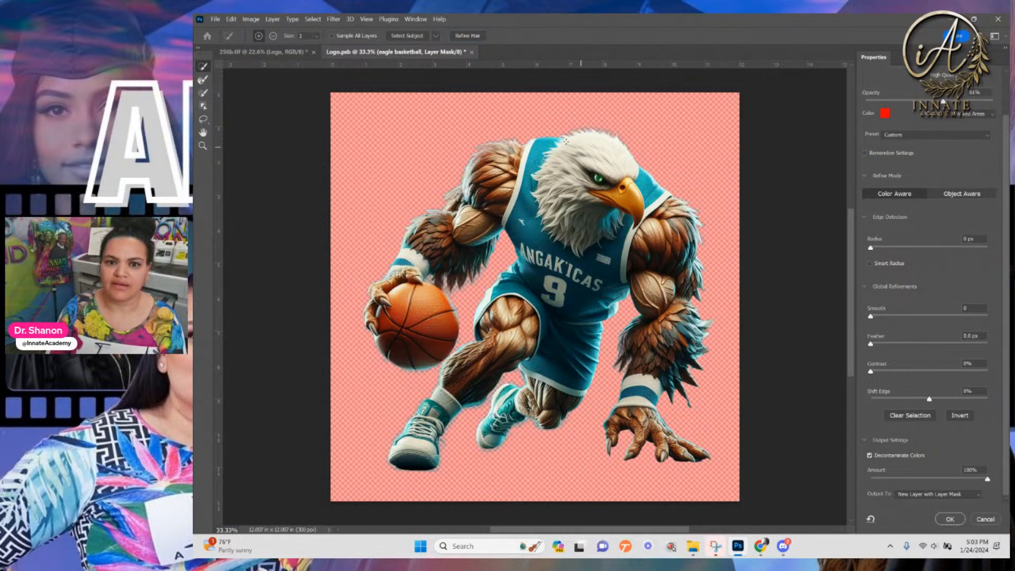
{"action": "left_click", "coordinate": [950, 520]}
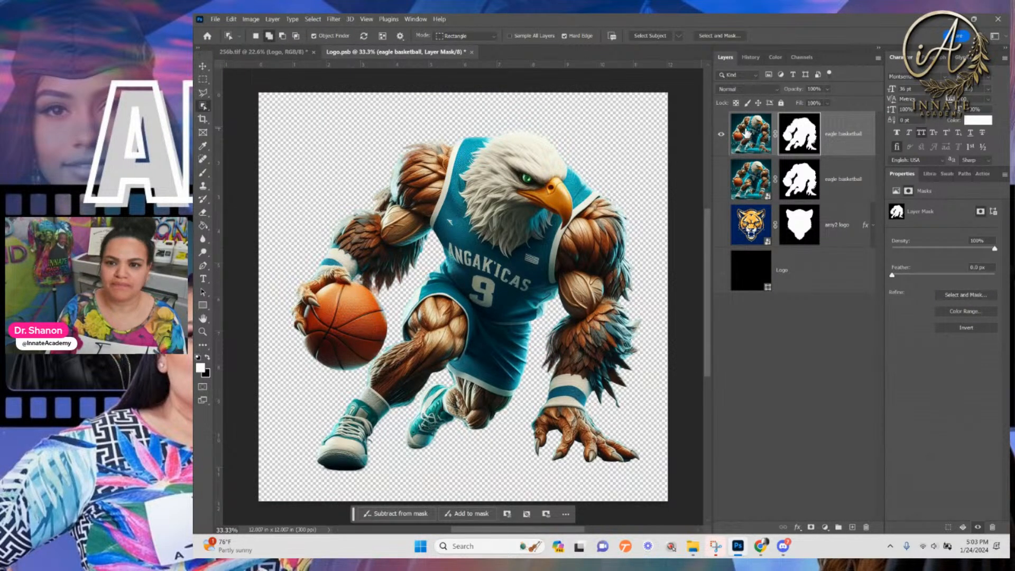
Lasso the team name and number 9 on the eagle's jersey and remove them with a promptless Generative Fill
{"action": "left_click", "coordinate": [747, 134]}
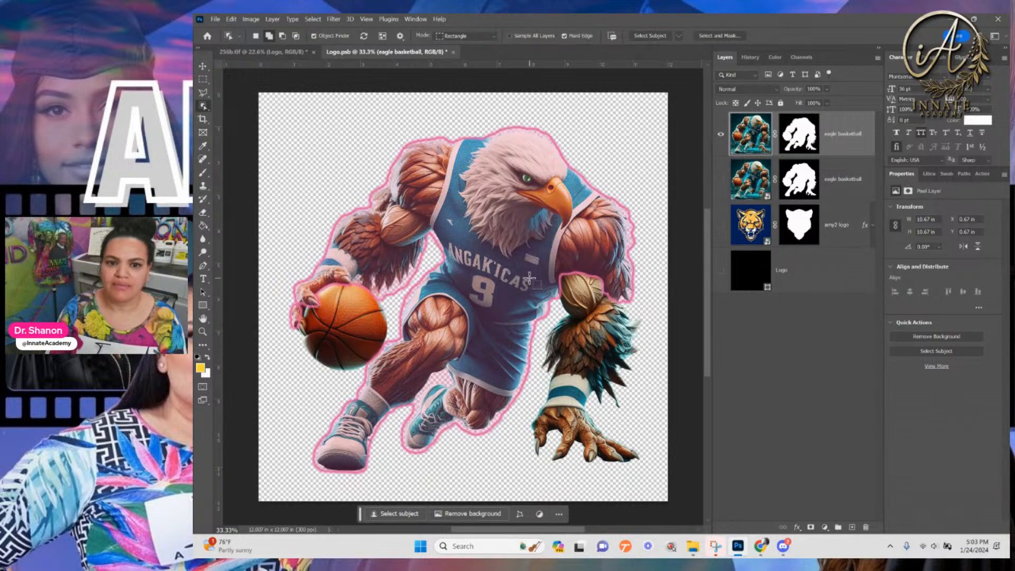
{"action": "left_click", "coordinate": [202, 66]}
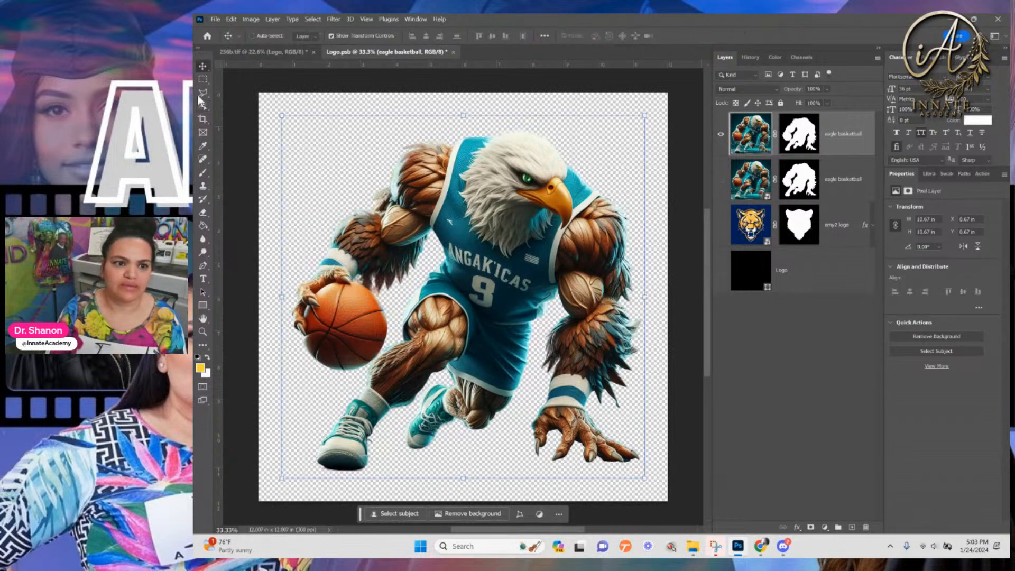
{"action": "left_click", "coordinate": [204, 91]}
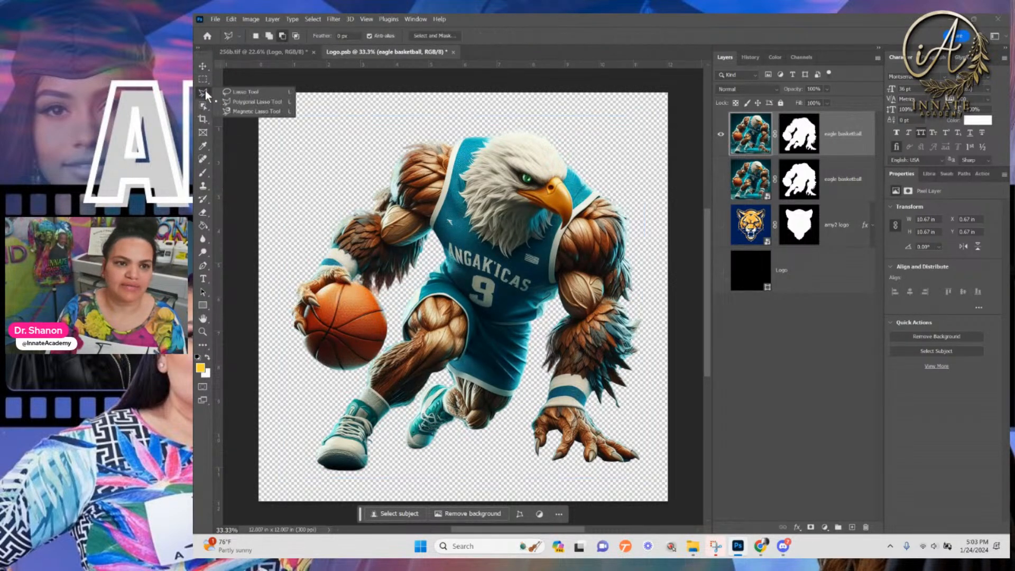
{"action": "left_click", "coordinate": [239, 93]}
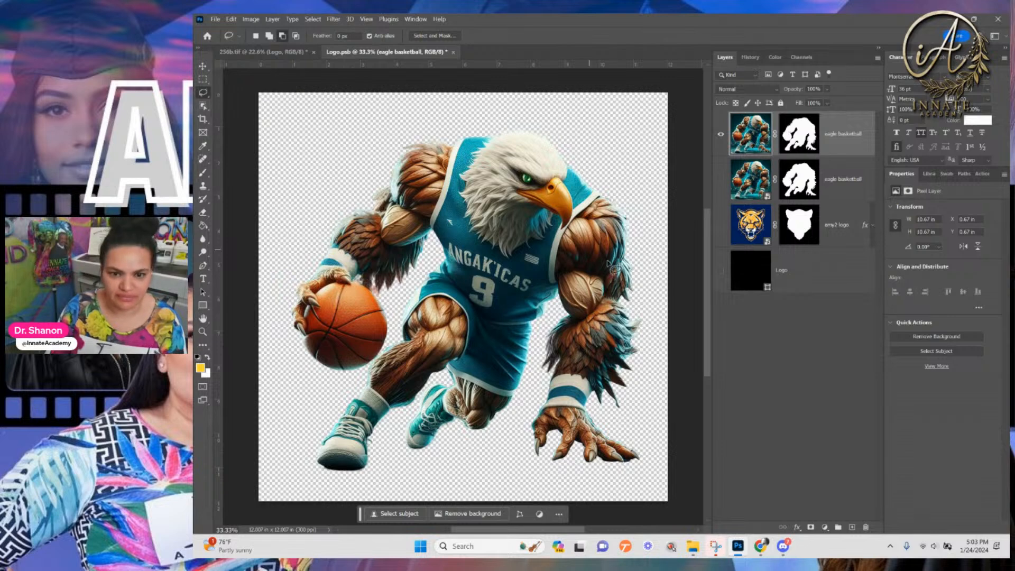
{"action": "mouse_move", "coordinate": [538, 276]}
{"action": "left_mouse_down"}
{"action": "mouse_move", "coordinate": [530, 295]}
{"action": "mouse_move", "coordinate": [505, 293]}
{"action": "mouse_move", "coordinate": [486, 317]}
{"action": "mouse_move", "coordinate": [447, 239]}
{"action": "mouse_move", "coordinate": [539, 280]}
{"action": "mouse_move", "coordinate": [550, 297]}
{"action": "left_mouse_up"}
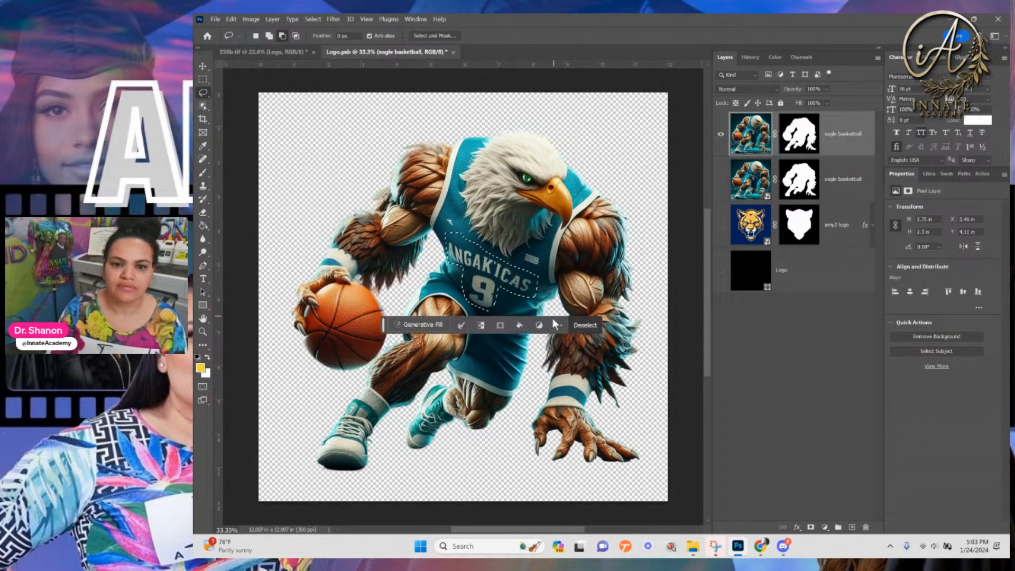
{"action": "left_click", "coordinate": [423, 325]}
{"action": "left_click", "coordinate": [600, 326]}
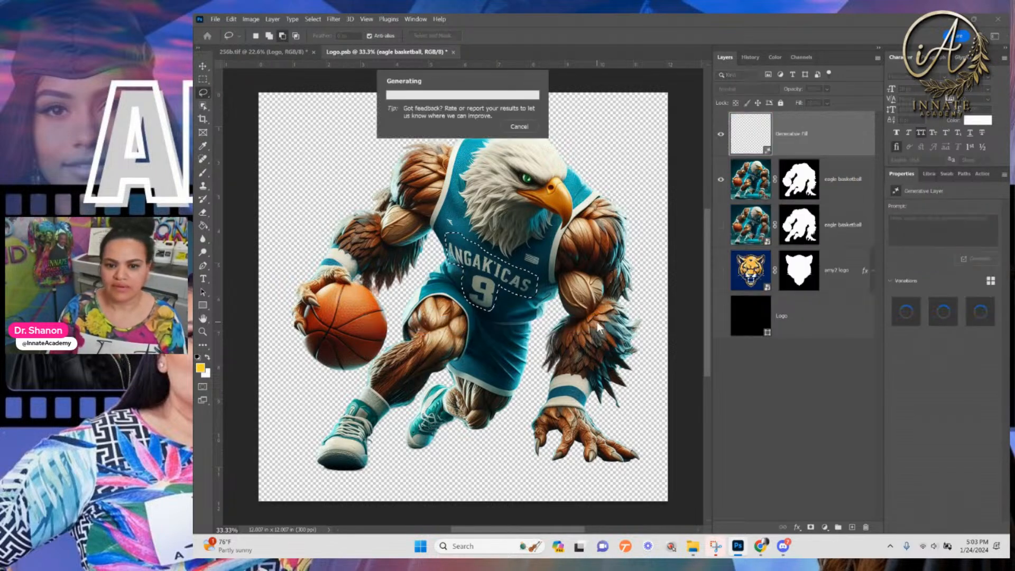
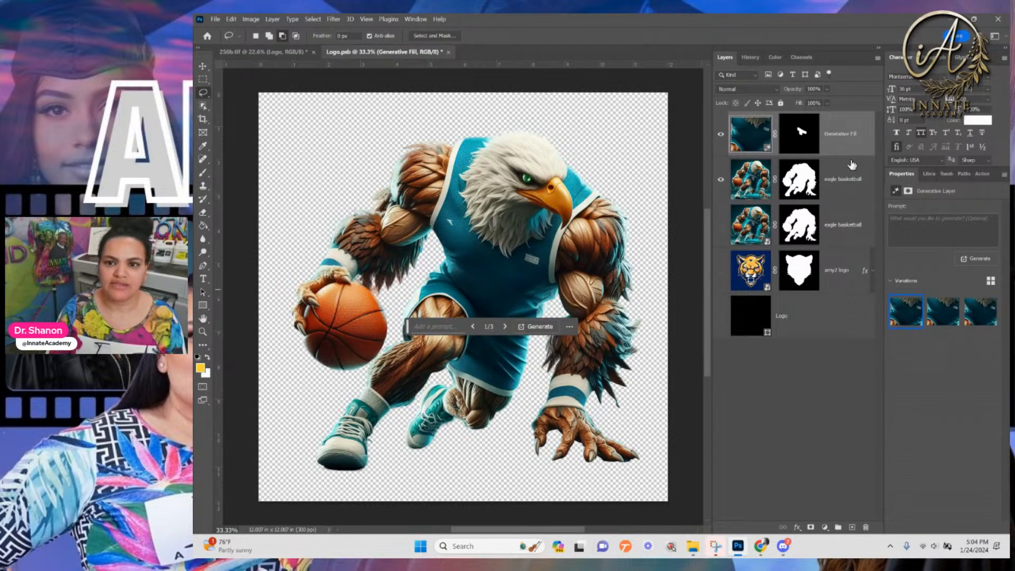
Check the 2024 design in 256b.tif and return to the logo file
{"action": "left_click", "coordinate": [201, 283]}
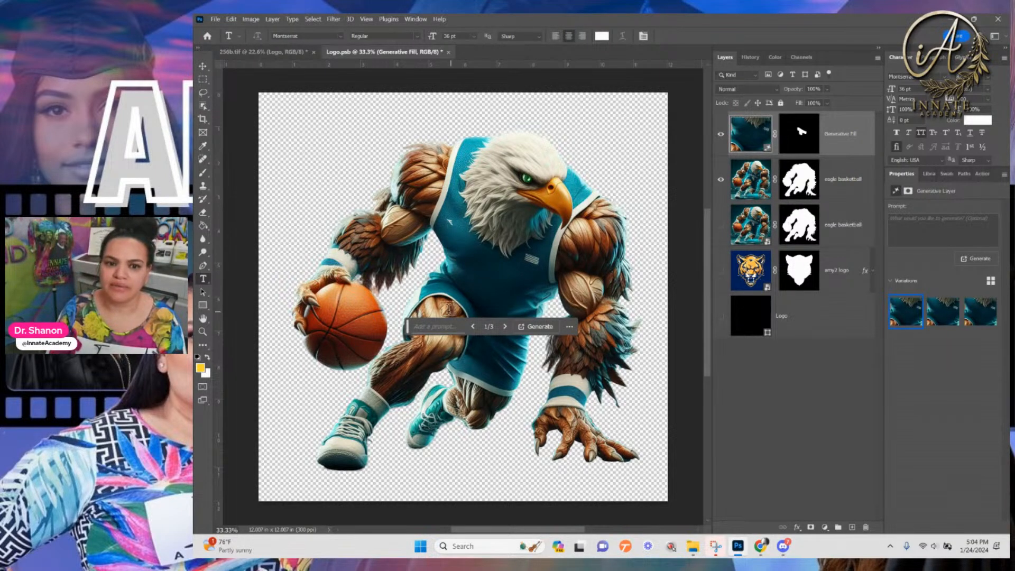
{"action": "left_click", "coordinate": [281, 50]}
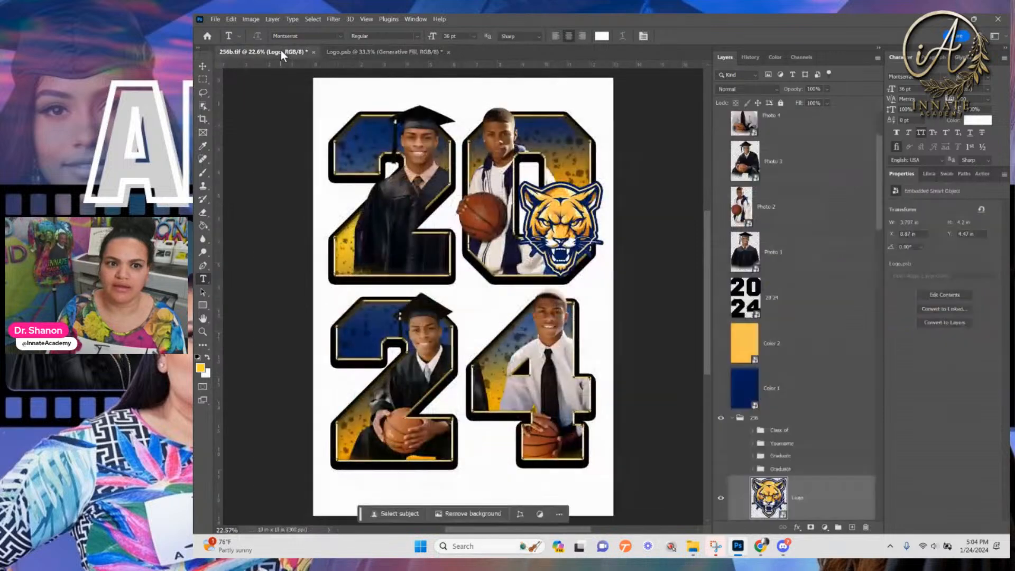
{"action": "left_click", "coordinate": [382, 54]}
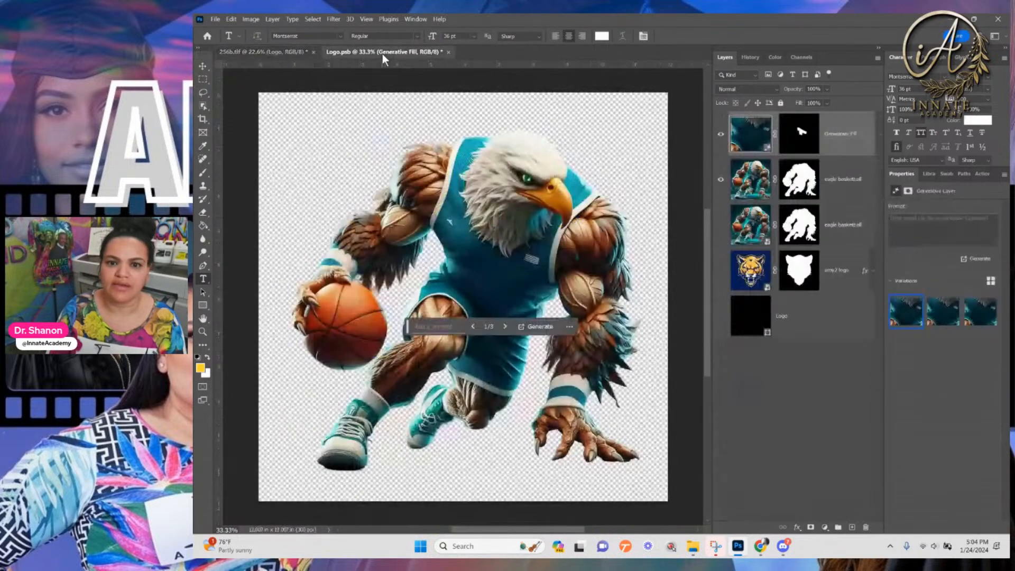
Merge the Generative Fill layer down into the eagle cutout, applying the mask, and delete the hidden duplicate eagle layer
{"action": "right_click", "coordinate": [852, 142]}
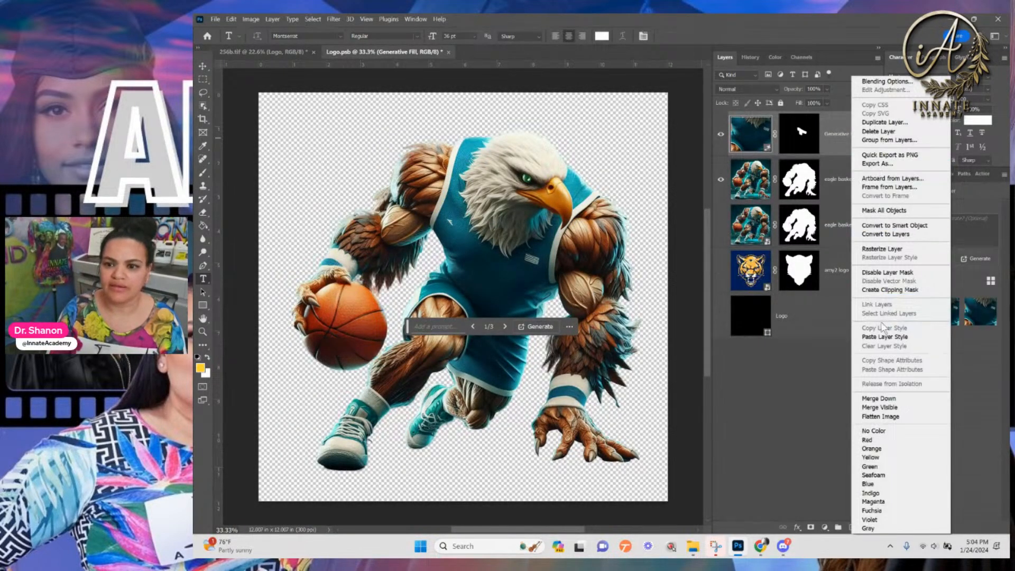
{"action": "left_click", "coordinate": [893, 398]}
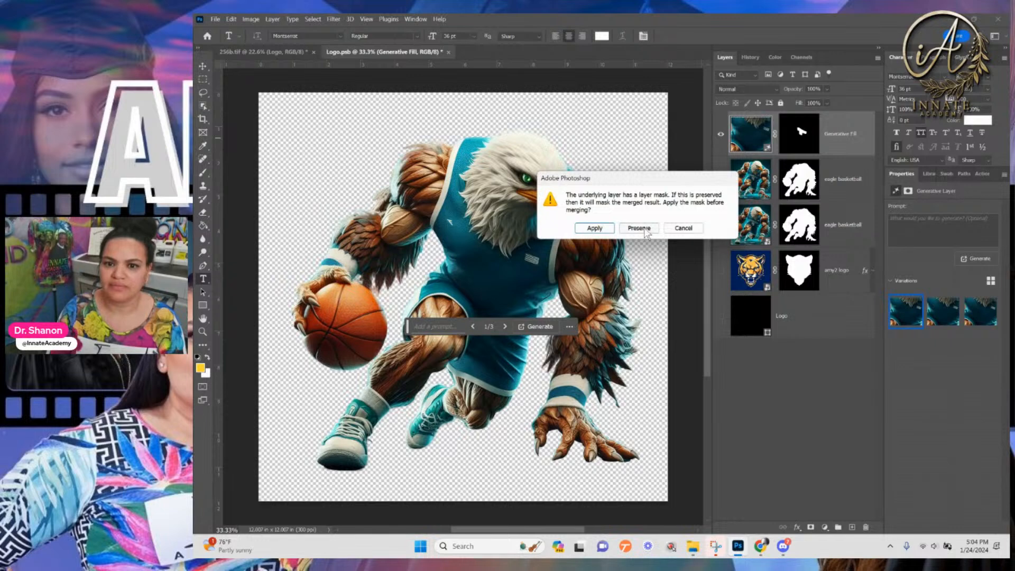
{"action": "left_click", "coordinate": [596, 227]}
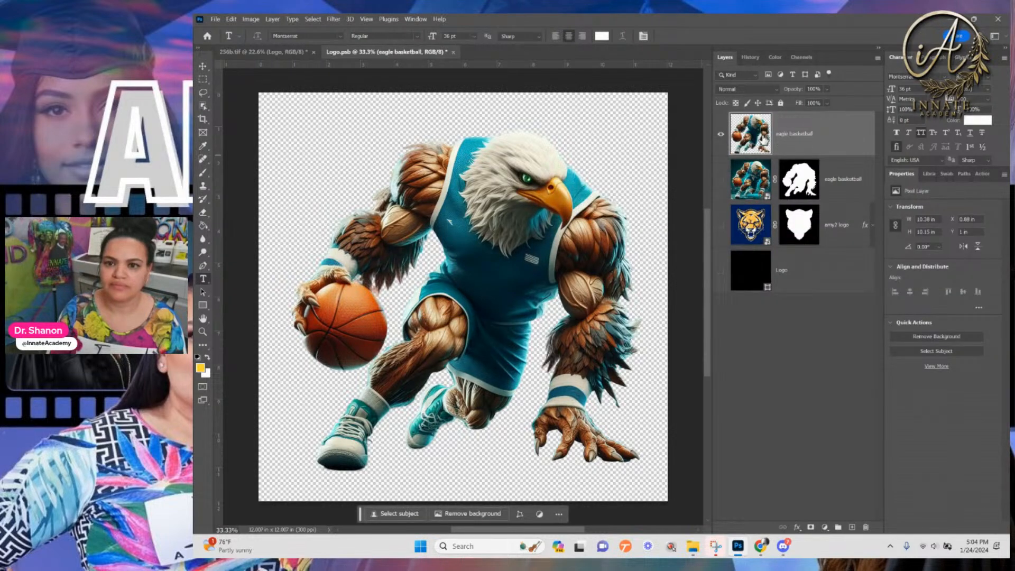
{"action": "left_click", "coordinate": [838, 187]}
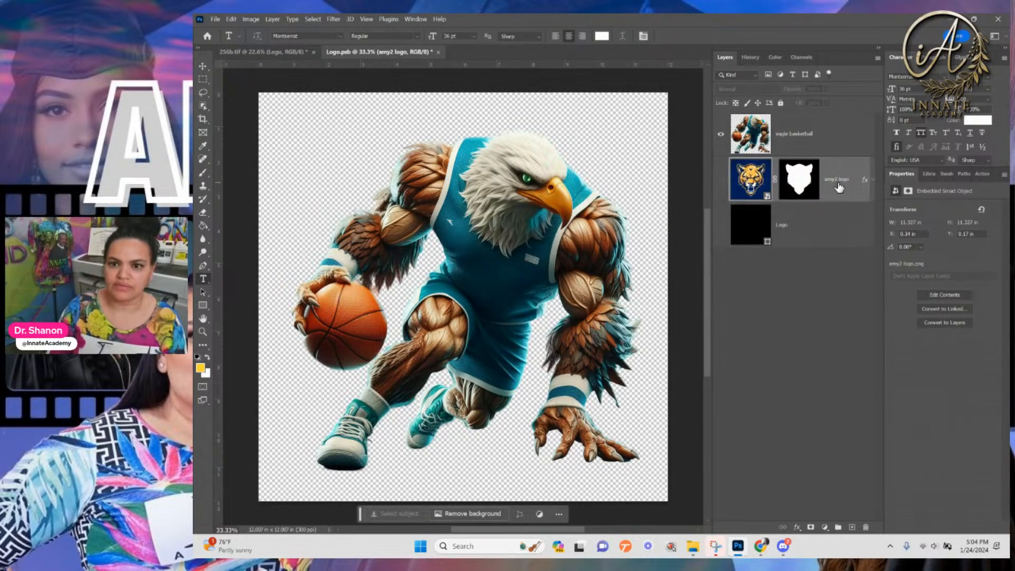
{"action": "key", "text": "Delete"}
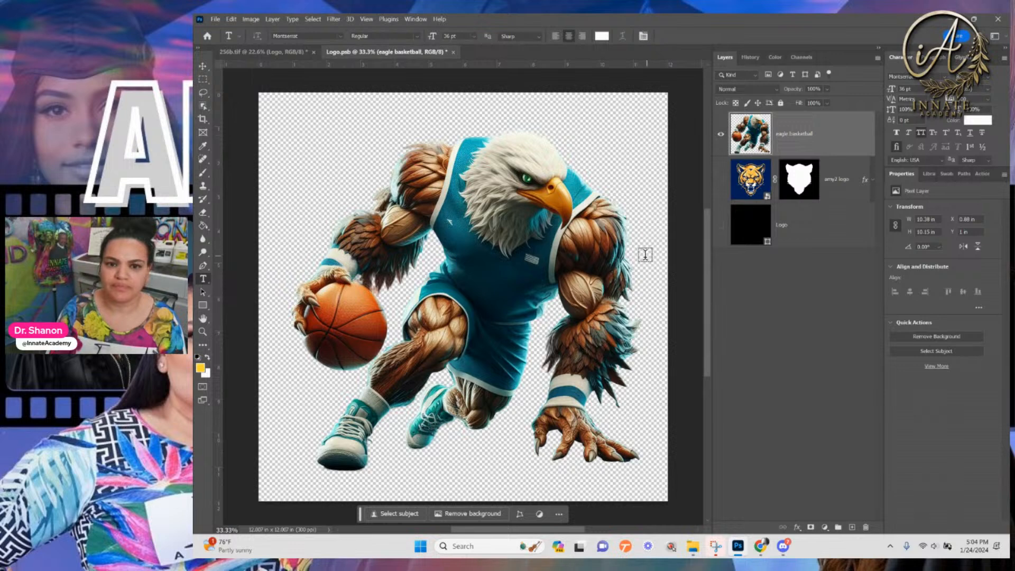
{"action": "left_click", "coordinate": [453, 52]}
{"action": "left_click", "coordinate": [666, 220]}
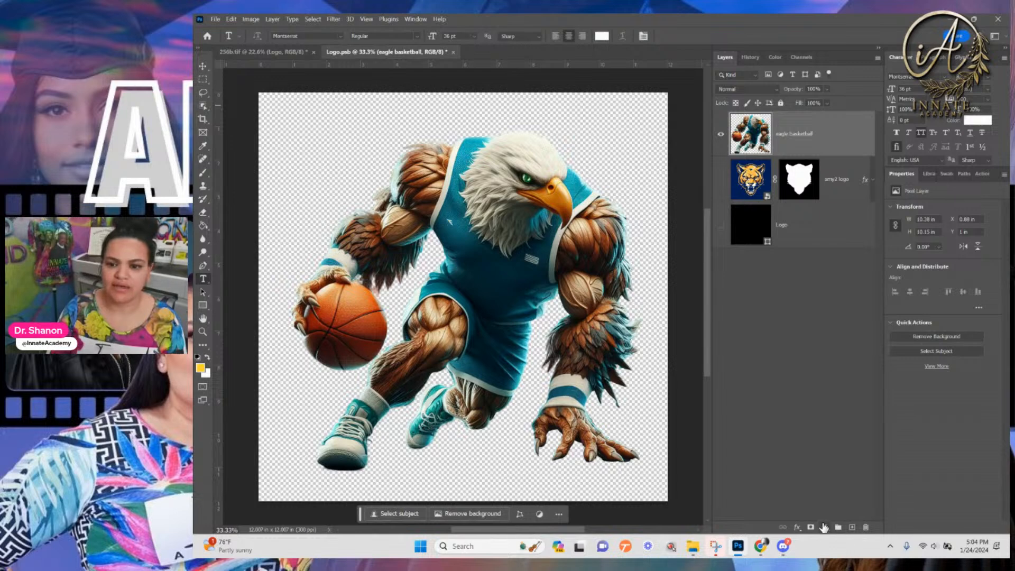
Add a Hue/Saturation adjustment layer clipped to the eagle basketball layer
{"action": "left_click", "coordinate": [825, 528]}
{"action": "left_click", "coordinate": [861, 426]}
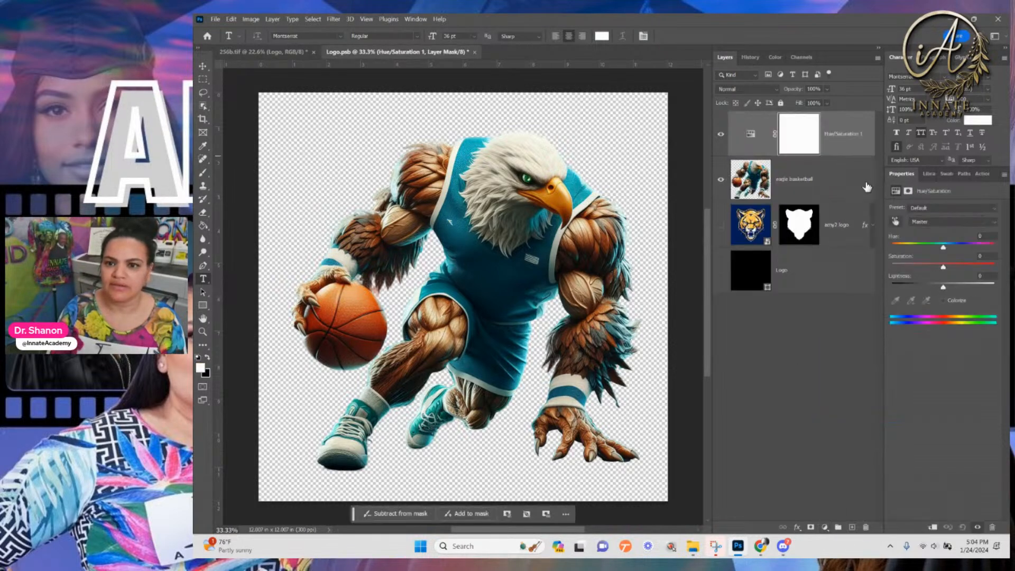
{"action": "right_click", "coordinate": [833, 137]}
{"action": "left_click", "coordinate": [866, 291]}
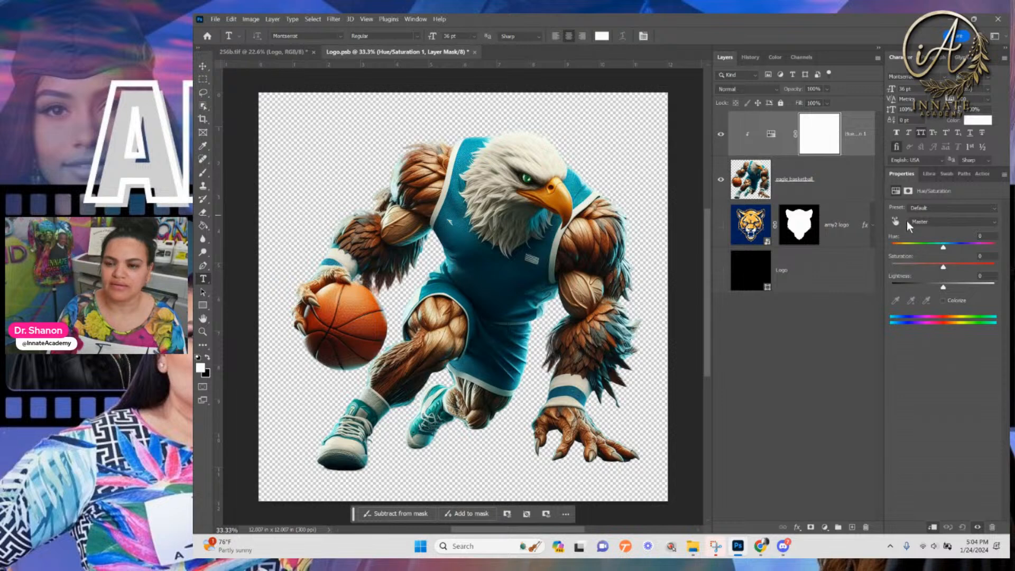
Recolor the jersey's Cyans to maroon by sampling the jersey and setting Hue to about +172, Saturation +17 and Lightness -42
{"action": "left_click", "coordinate": [922, 223]}
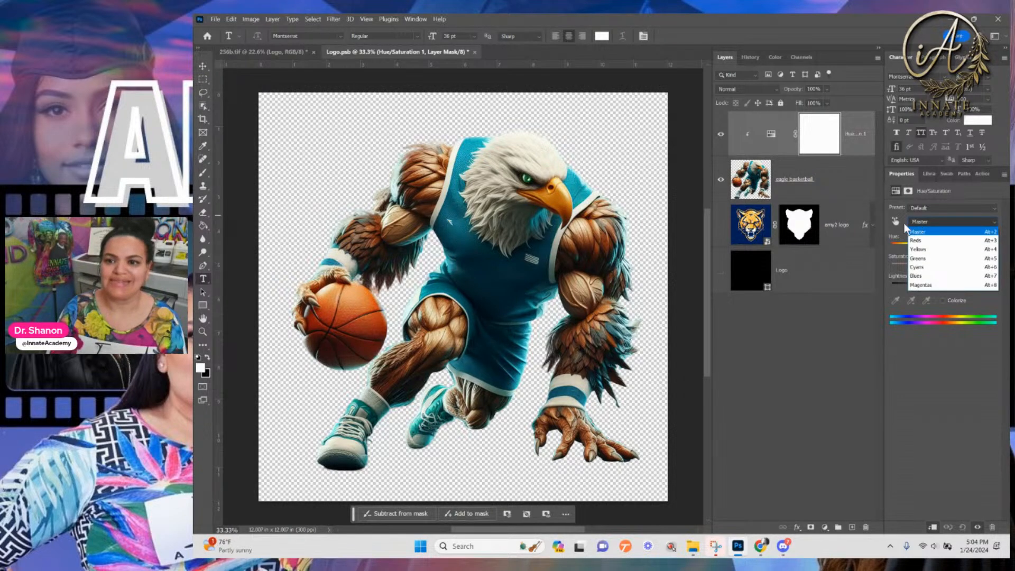
{"action": "left_click", "coordinate": [903, 316]}
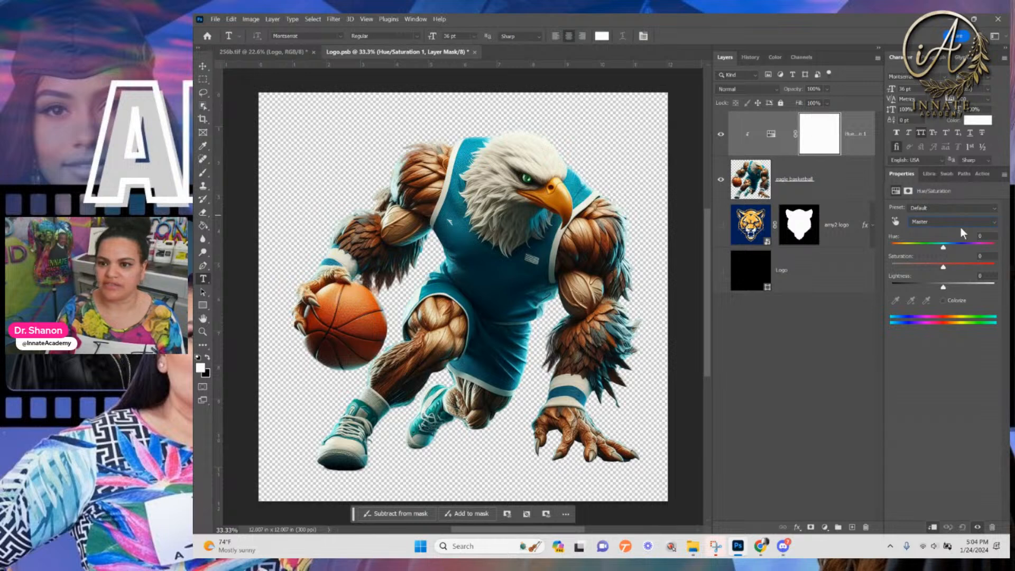
{"action": "left_click", "coordinate": [895, 222]}
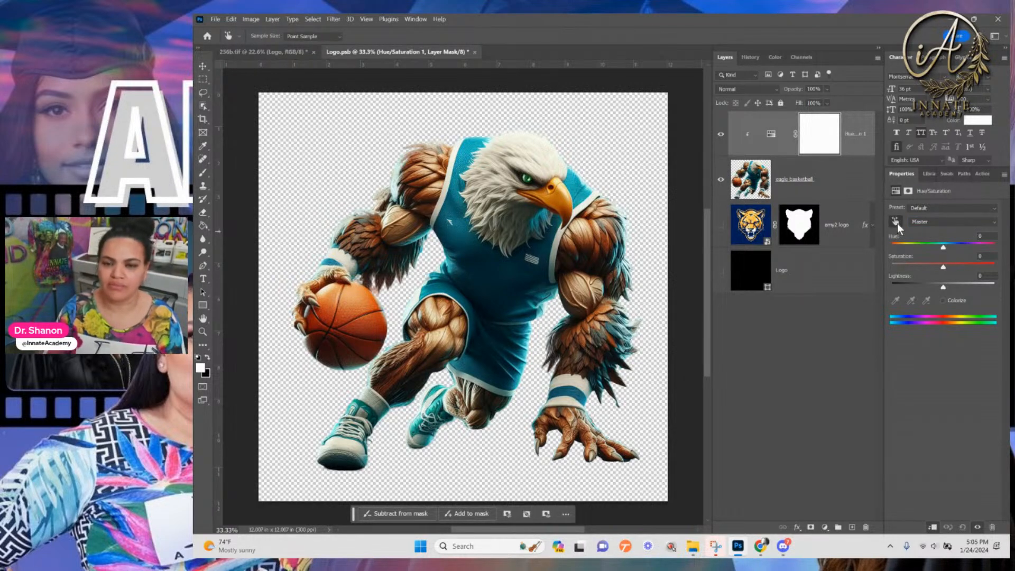
{"action": "left_click_drag", "start_coordinate": [469, 136], "coordinate": [467, 153]}
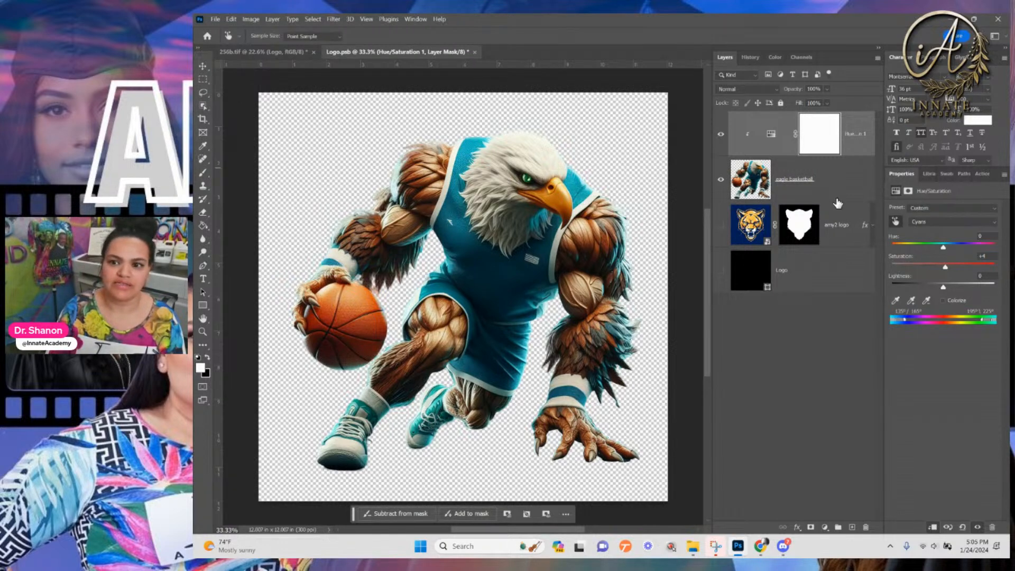
{"action": "left_click_drag", "start_coordinate": [945, 247], "coordinate": [891, 246]}
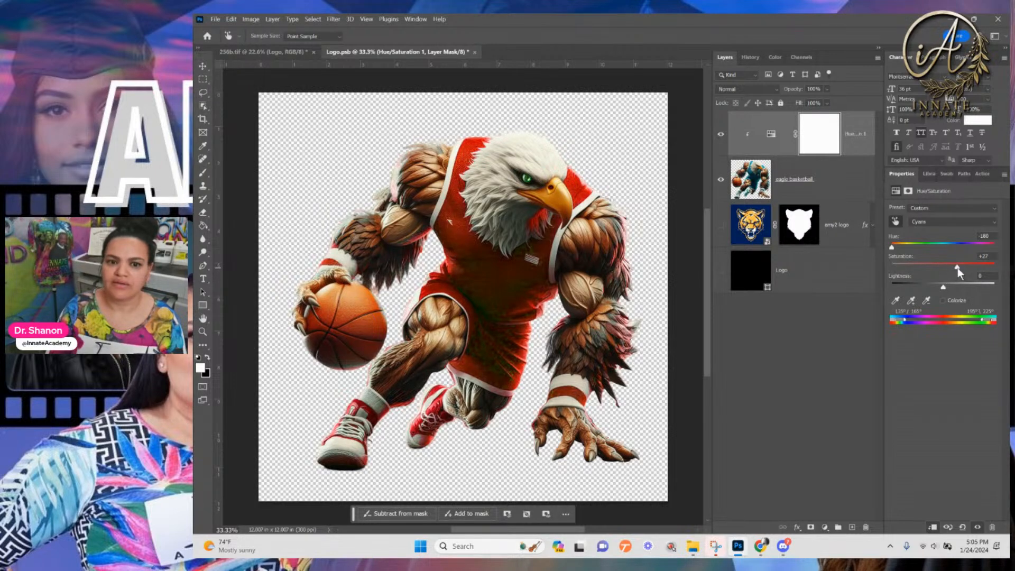
{"action": "left_click_drag", "start_coordinate": [941, 290], "coordinate": [922, 289]}
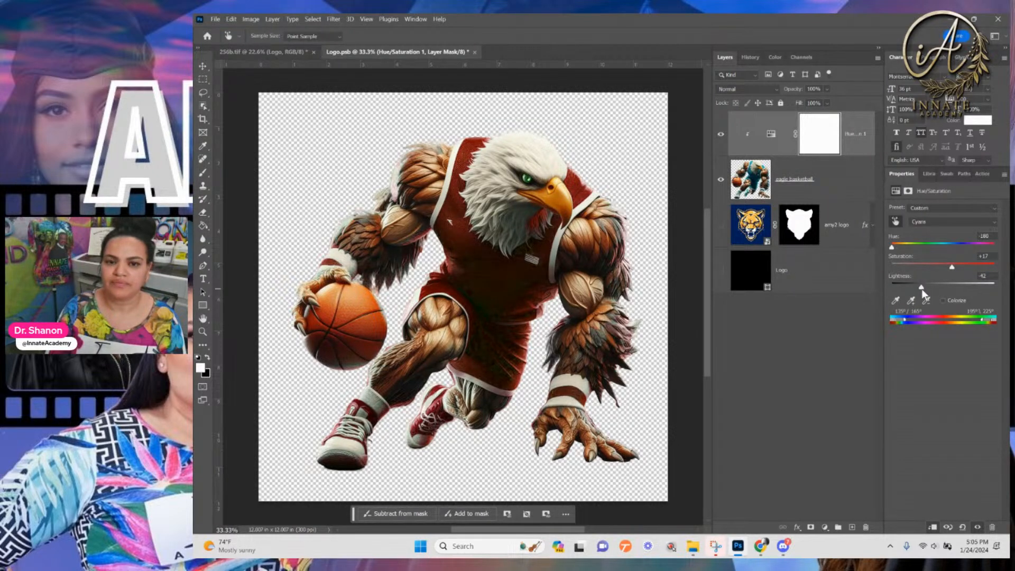
{"action": "left_click_drag", "start_coordinate": [893, 247], "coordinate": [986, 259]}
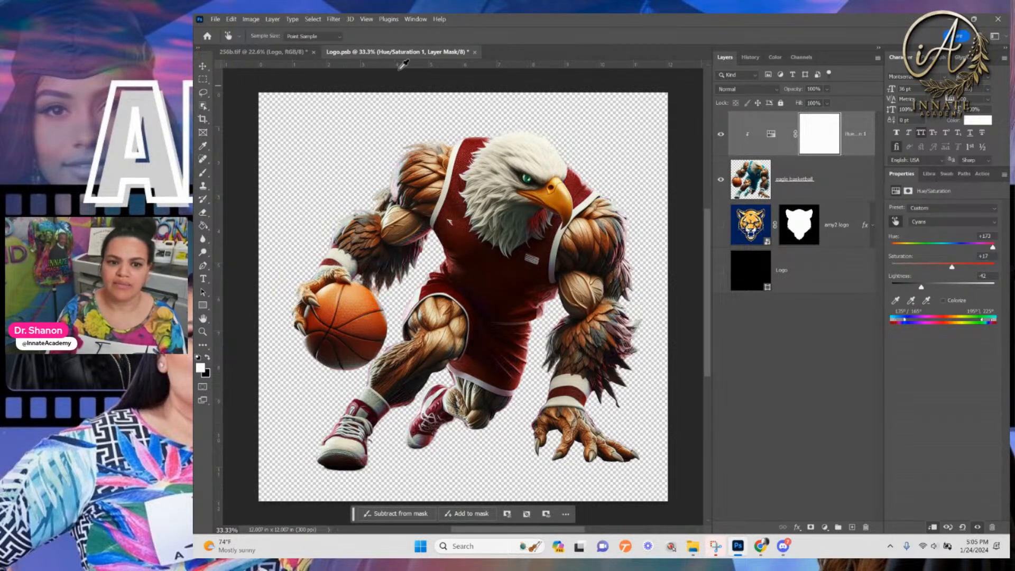
Save and close Logo.psb, then return to 256b.tif with the Move tool active
{"action": "left_click", "coordinate": [475, 52]}
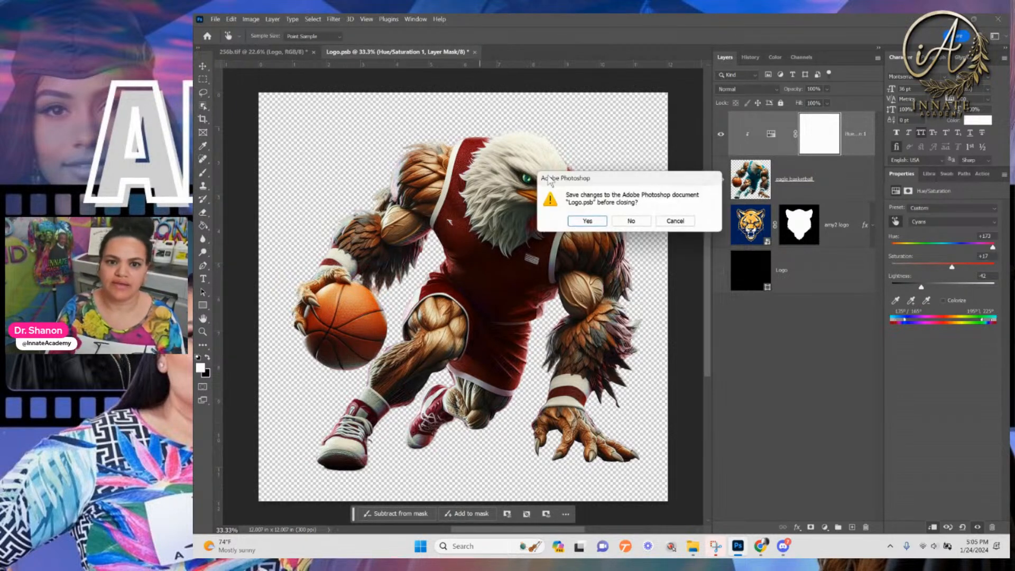
{"action": "left_click", "coordinate": [585, 222]}
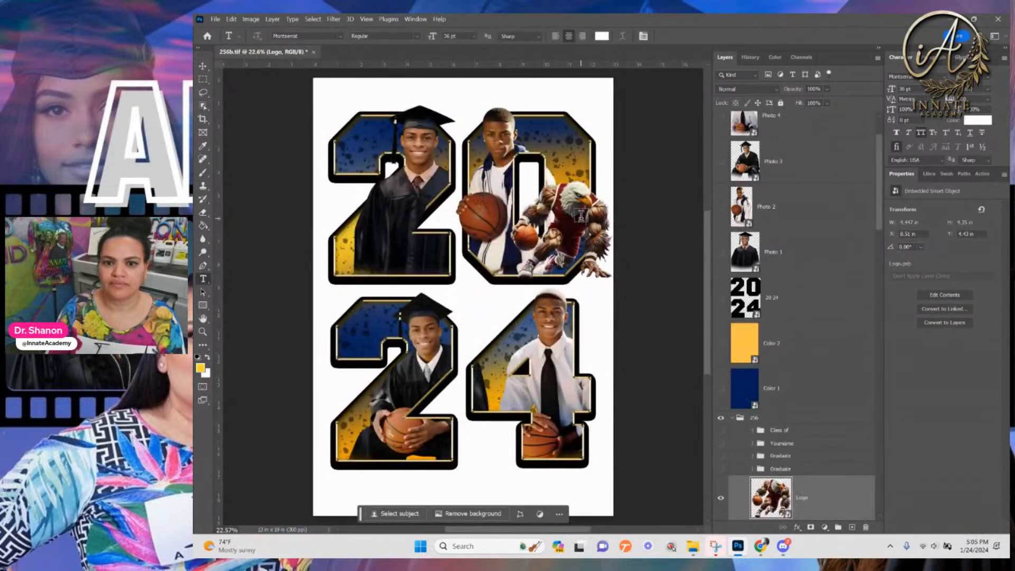
{"action": "left_click", "coordinate": [203, 65]}
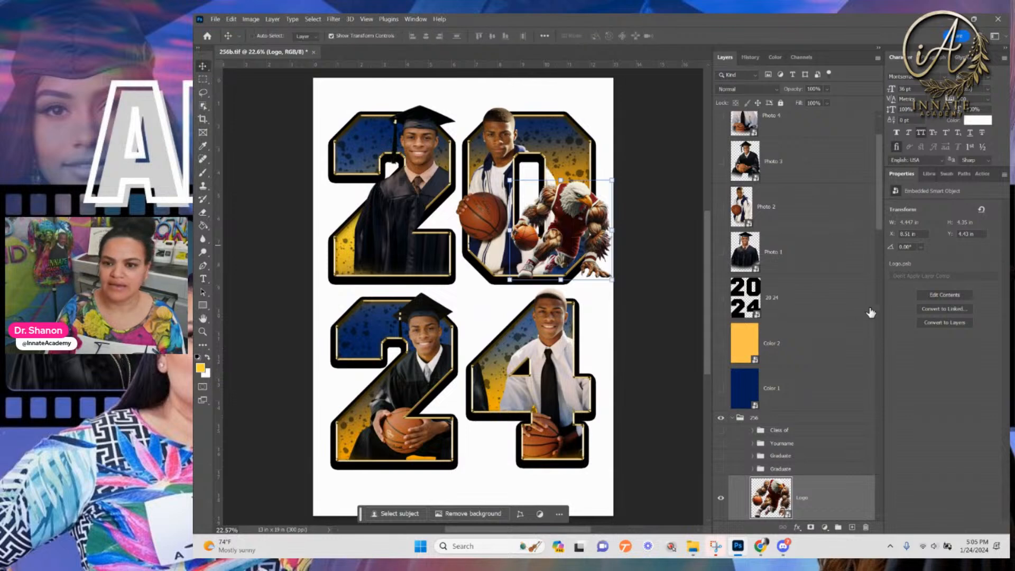
Duplicate the Logo layer in the 256 group within 256b.tif
{"action": "scroll", "coordinate": [843, 470], "scroll_direction": "down", "scroll_amount": 3}
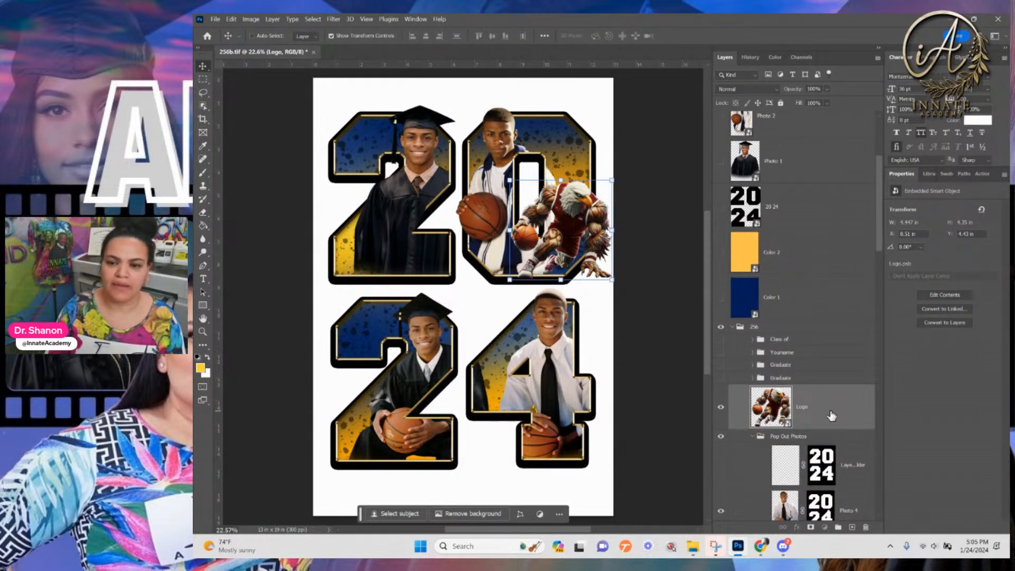
{"action": "scroll", "coordinate": [810, 398], "scroll_direction": "down", "scroll_amount": 3}
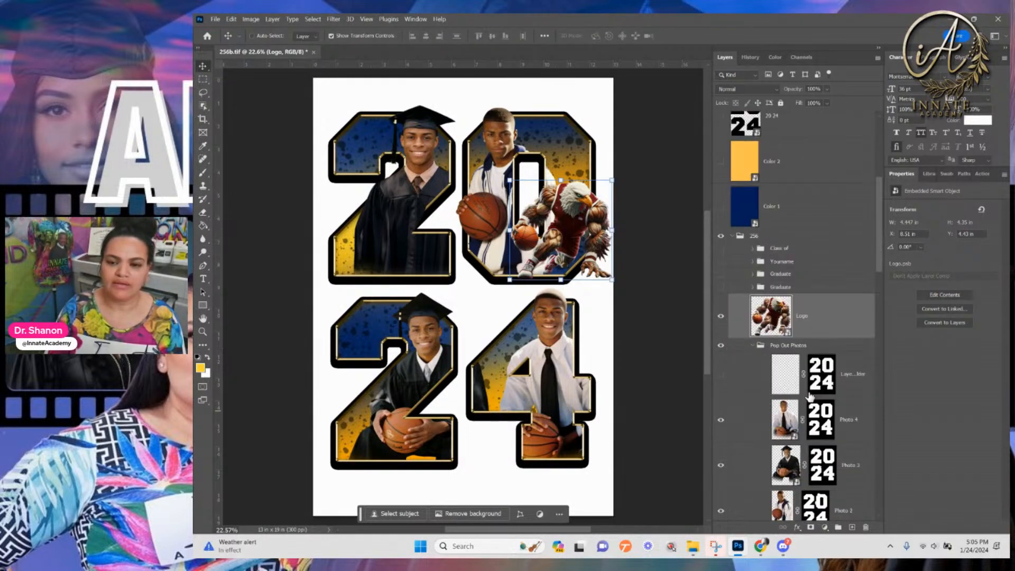
{"action": "right_click", "coordinate": [828, 324]}
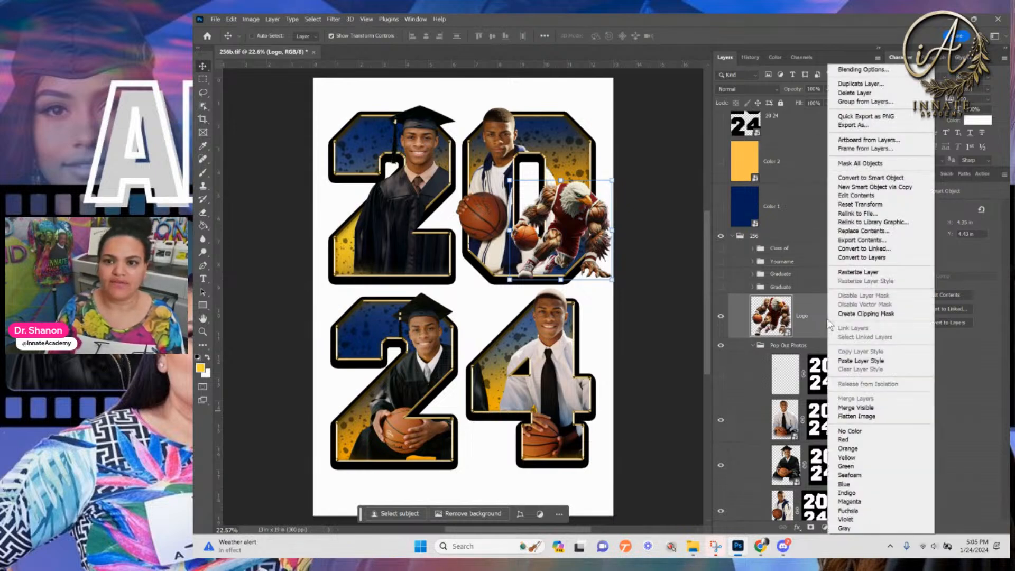
{"action": "left_click", "coordinate": [854, 85]}
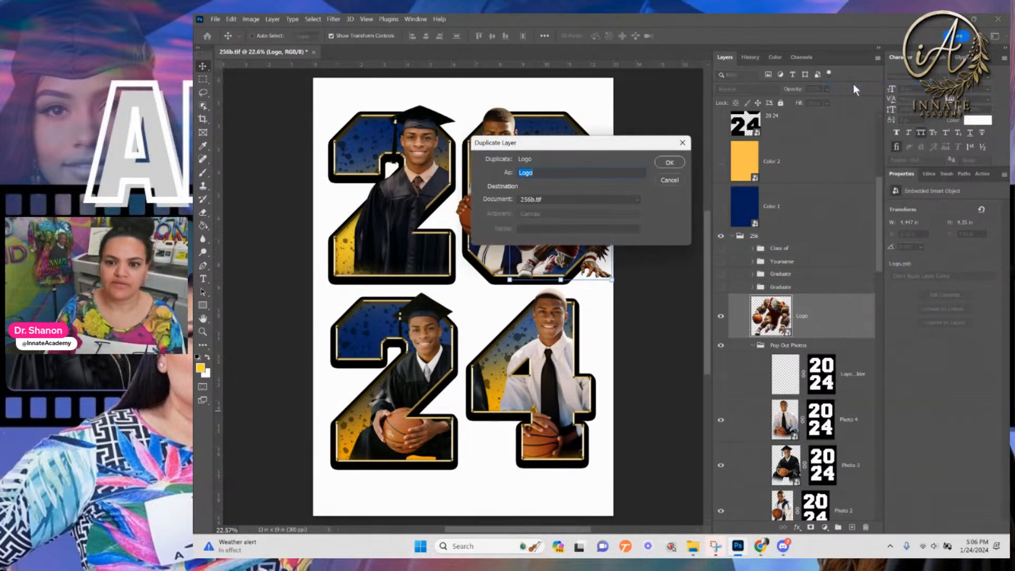
{"action": "left_click", "coordinate": [668, 164]}
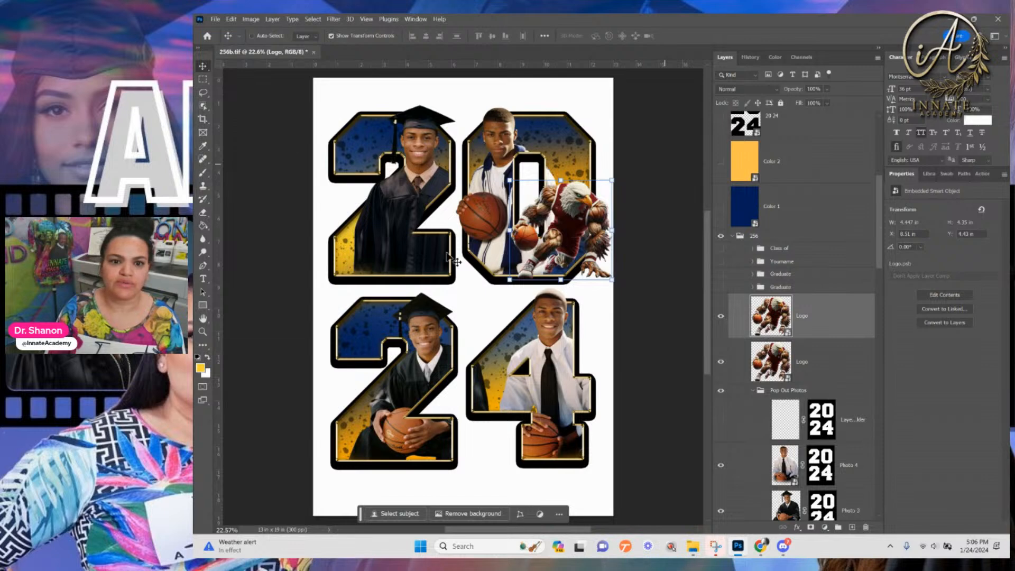
Enlarge the duplicated eagle logo to about 6.92 by 6.77 in and centre it horizontally over the middle of the 2024 numbers
{"action": "left_click_drag", "start_coordinate": [509, 280], "coordinate": [325, 426]}
{"action": "key", "text": "Return"}
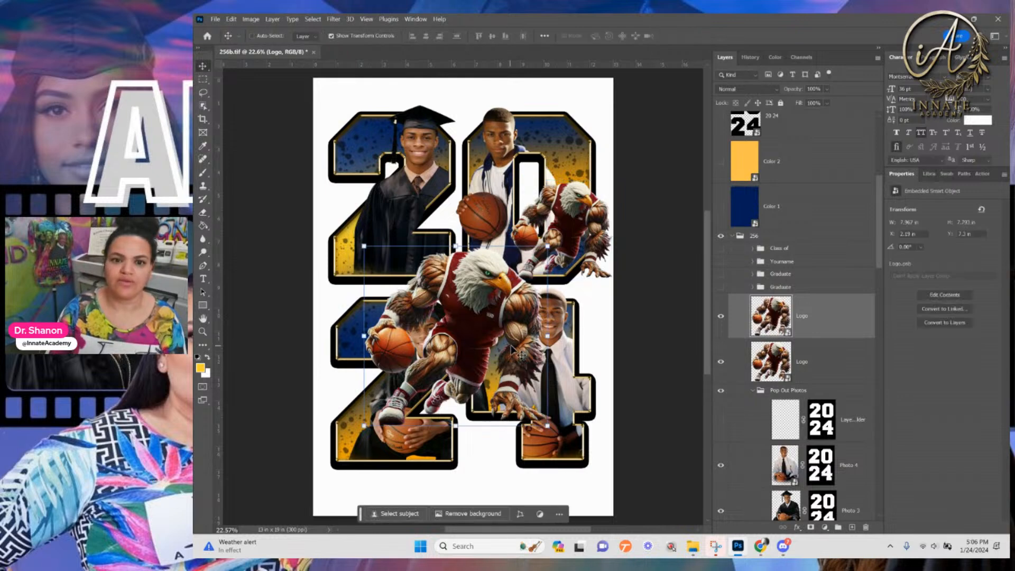
{"action": "left_click_drag", "start_coordinate": [472, 322], "coordinate": [477, 314]}
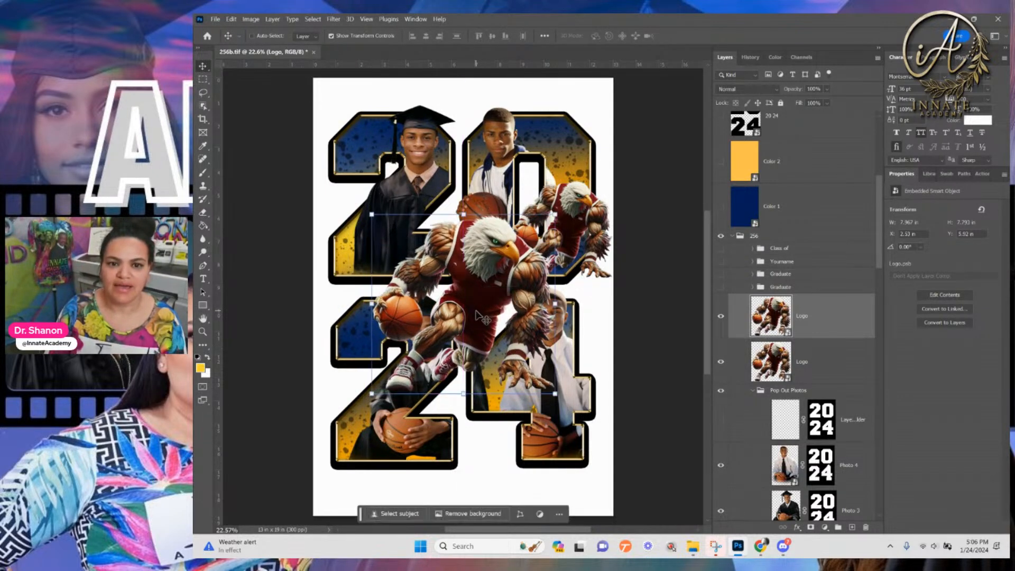
{"action": "left_click_drag", "start_coordinate": [556, 394], "coordinate": [530, 372]}
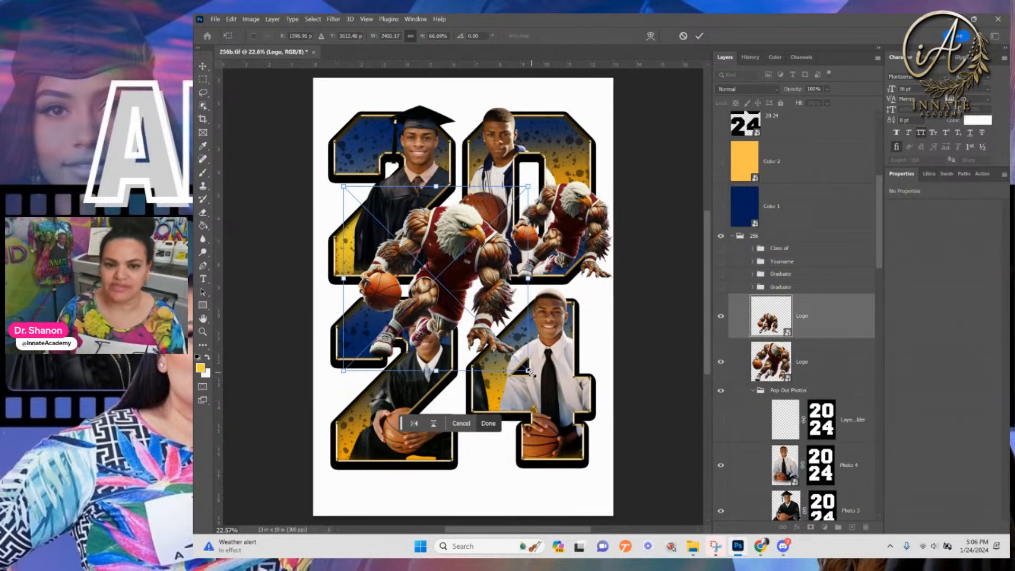
{"action": "key", "text": "Return"}
{"action": "left_click_drag", "start_coordinate": [454, 286], "coordinate": [472, 301]}
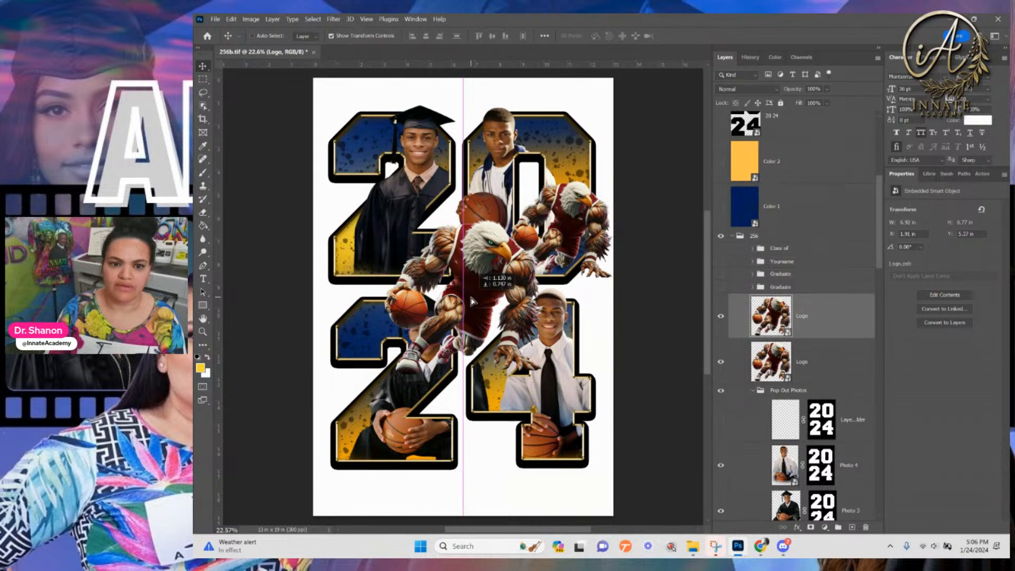
{"action": "left_click_drag", "start_coordinate": [472, 301], "coordinate": [472, 297]}
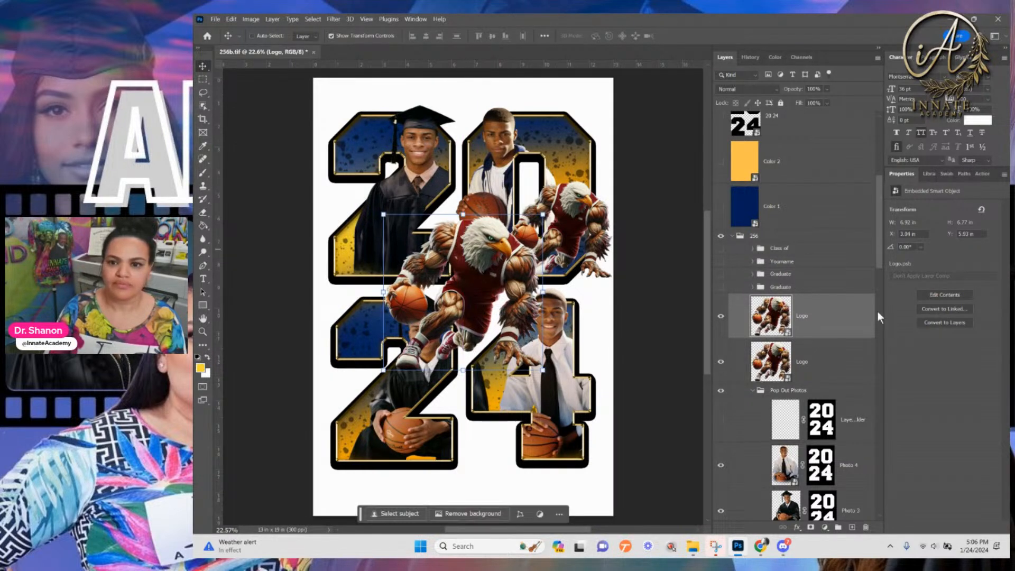
Hide the original smaller Logo layer and select the enlarged copy
{"action": "left_click", "coordinate": [844, 366]}
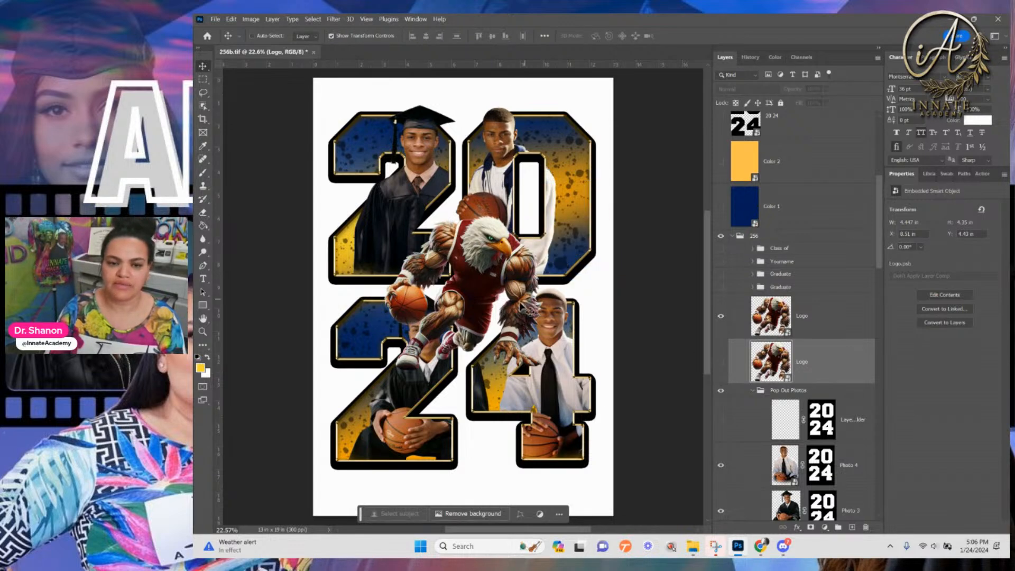
{"action": "left_click", "coordinate": [831, 325]}
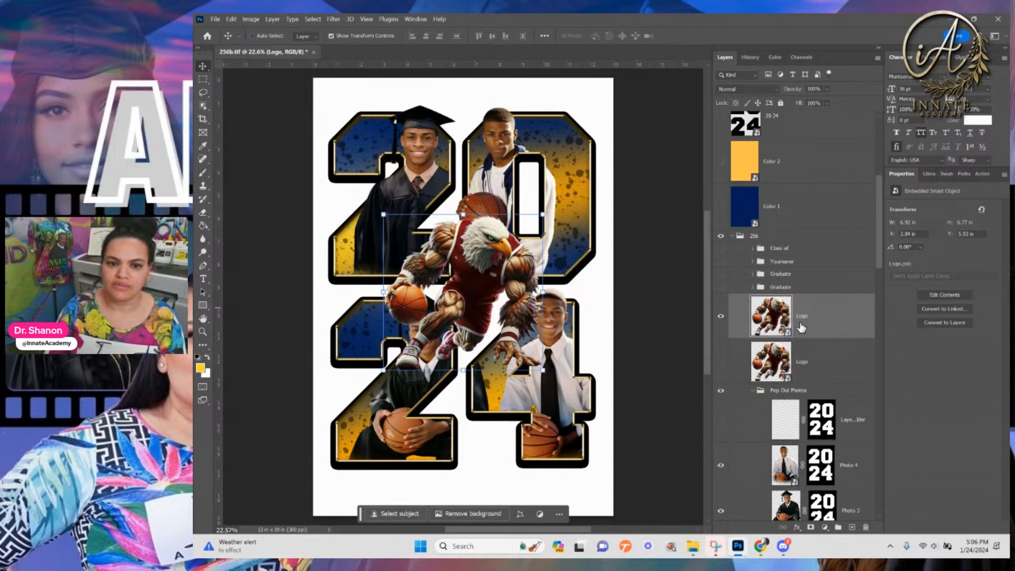
{"action": "scroll", "coordinate": [805, 326], "scroll_direction": "down", "scroll_amount": 2}
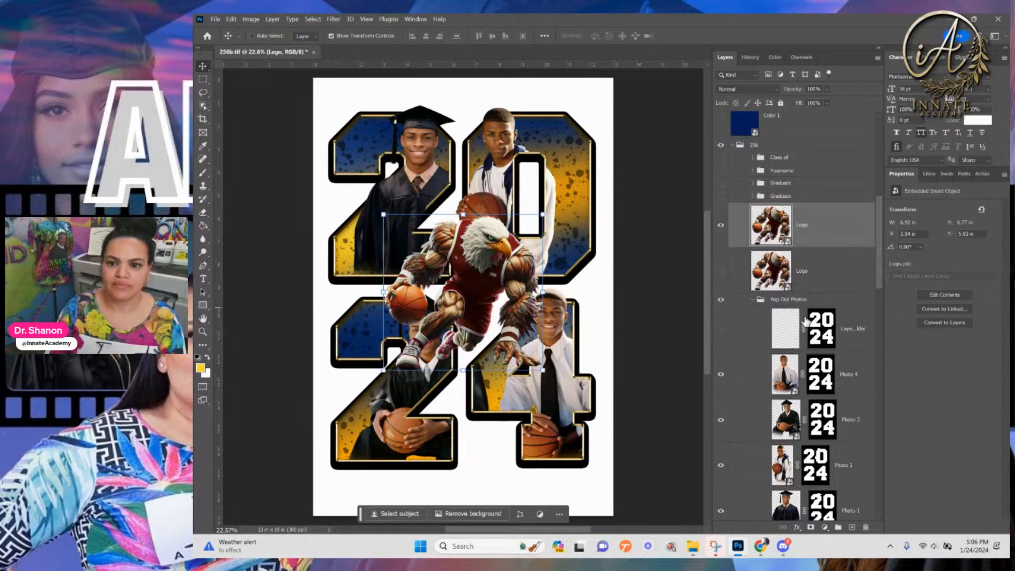
Collapse the Pop Out Photos and 20 24 Fill Effects groups, briefly toggling Pop Out Photos' visibility to check its contents
{"action": "left_click", "coordinate": [793, 301]}
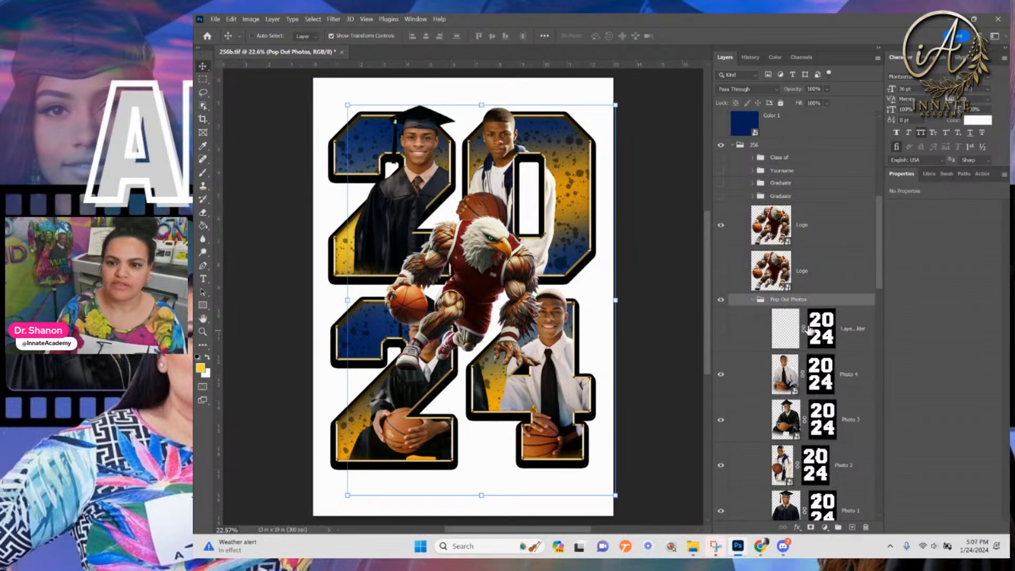
{"action": "scroll", "coordinate": [840, 380], "scroll_direction": "down", "scroll_amount": 3}
{"action": "scroll", "coordinate": [845, 371], "scroll_direction": "up", "scroll_amount": 3}
{"action": "left_click", "coordinate": [752, 301]}
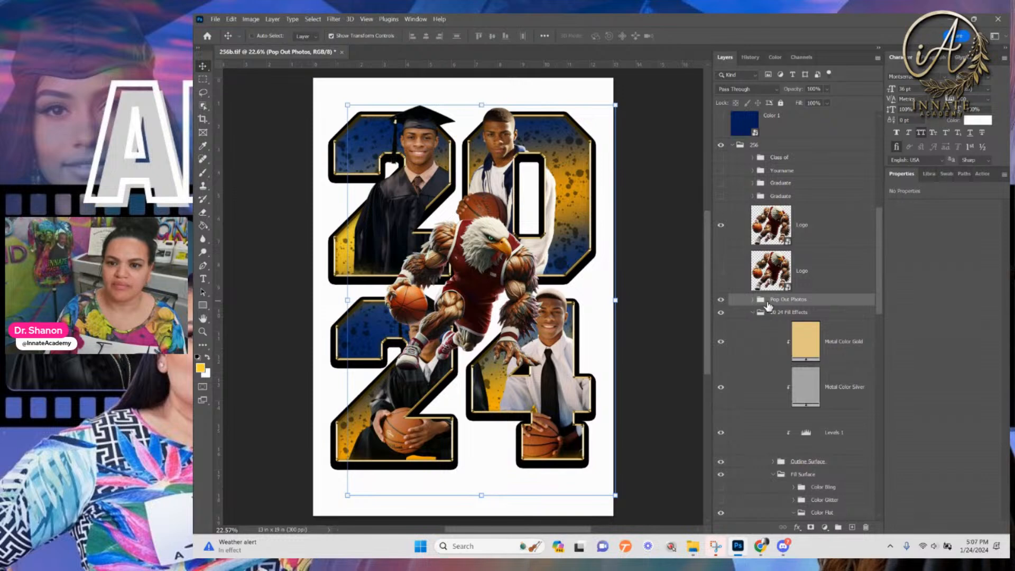
{"action": "left_click", "coordinate": [721, 300]}
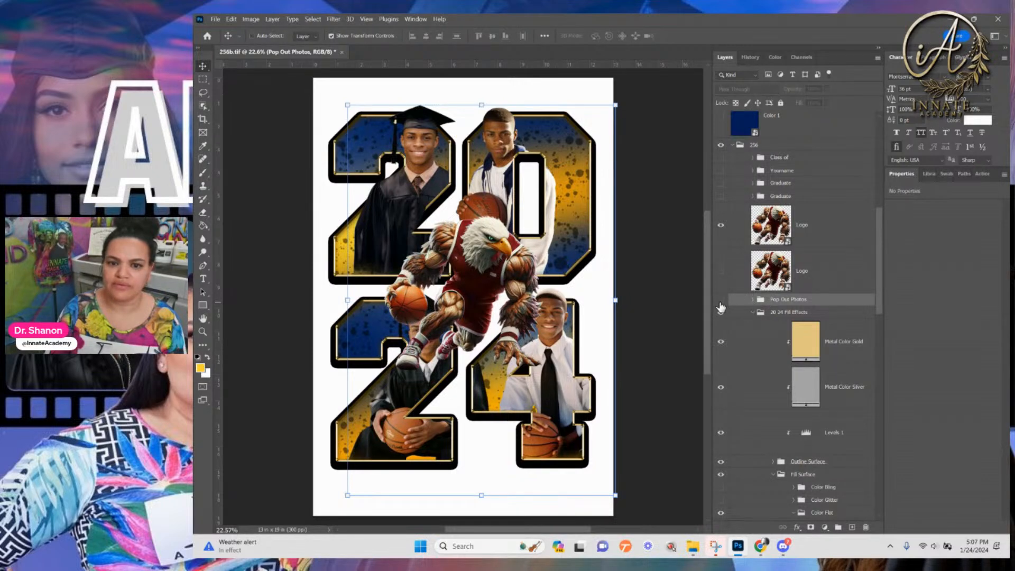
{"action": "left_click", "coordinate": [721, 302]}
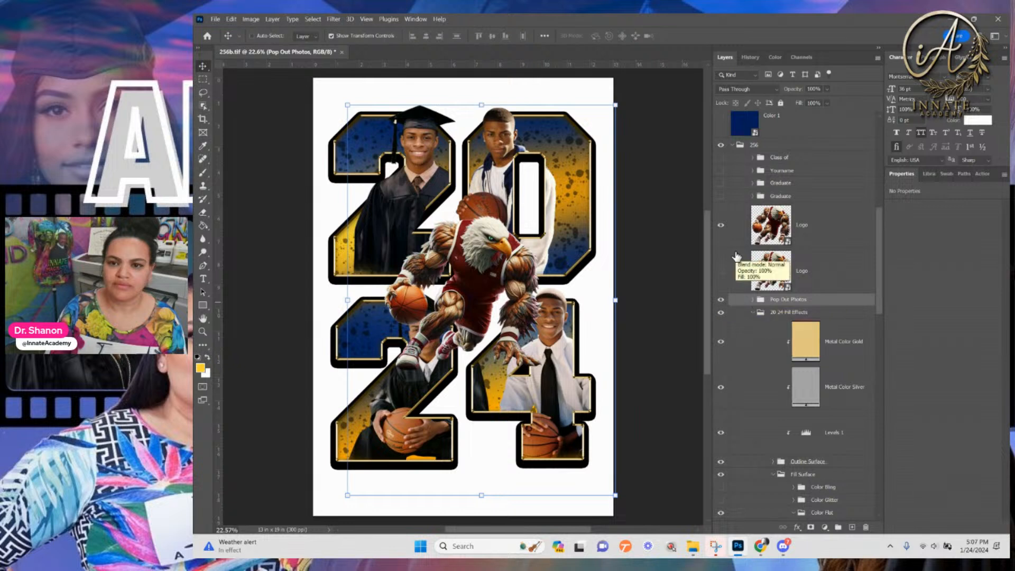
{"action": "left_click", "coordinate": [802, 227]}
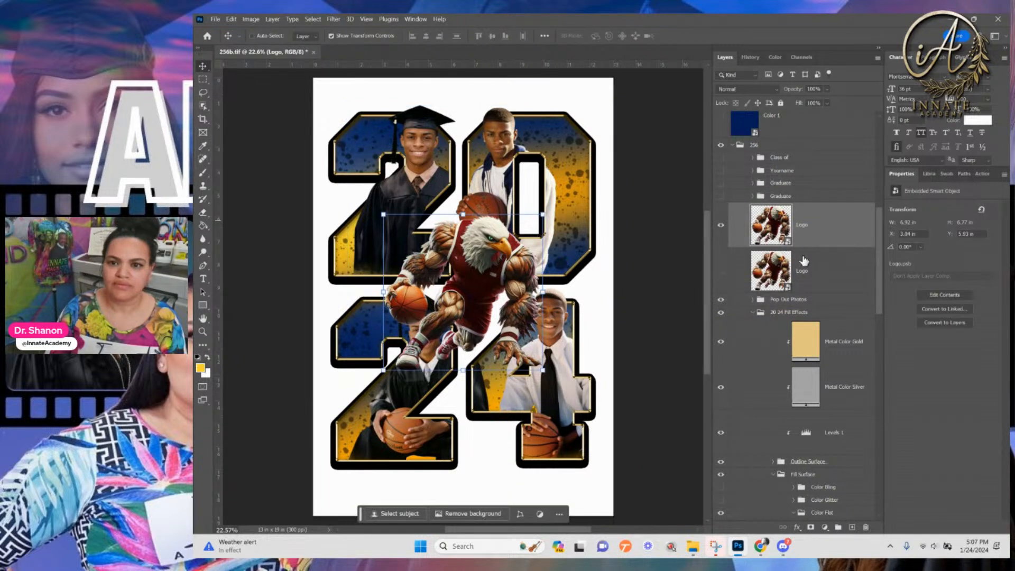
{"action": "left_click", "coordinate": [753, 314]}
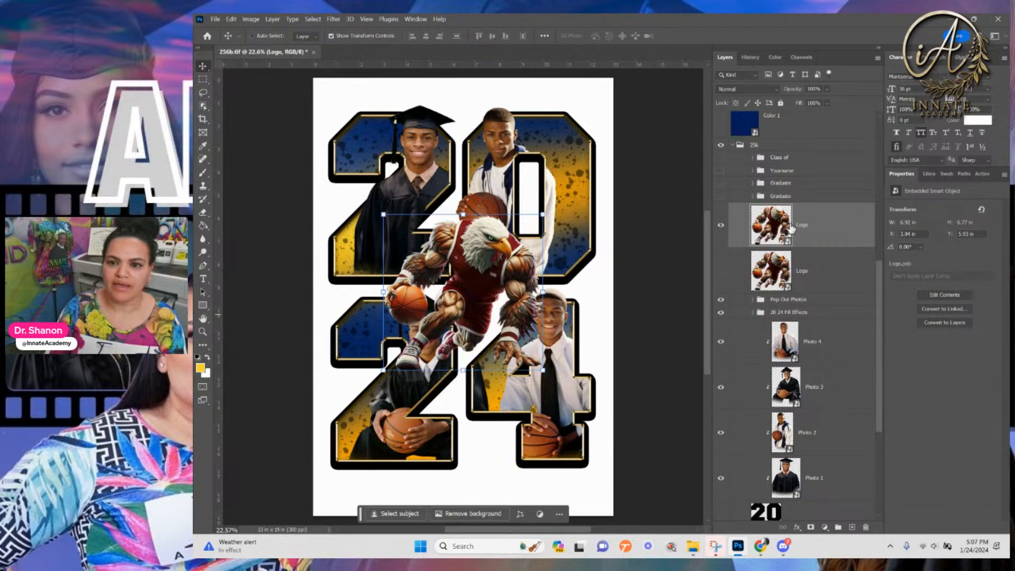
Group all layers from Pop Out Photos down to the lower 20 24 Drop Shadow layer
{"action": "left_click", "coordinate": [794, 300]}
{"action": "scroll", "coordinate": [804, 309], "scroll_direction": "down", "scroll_amount": 4}
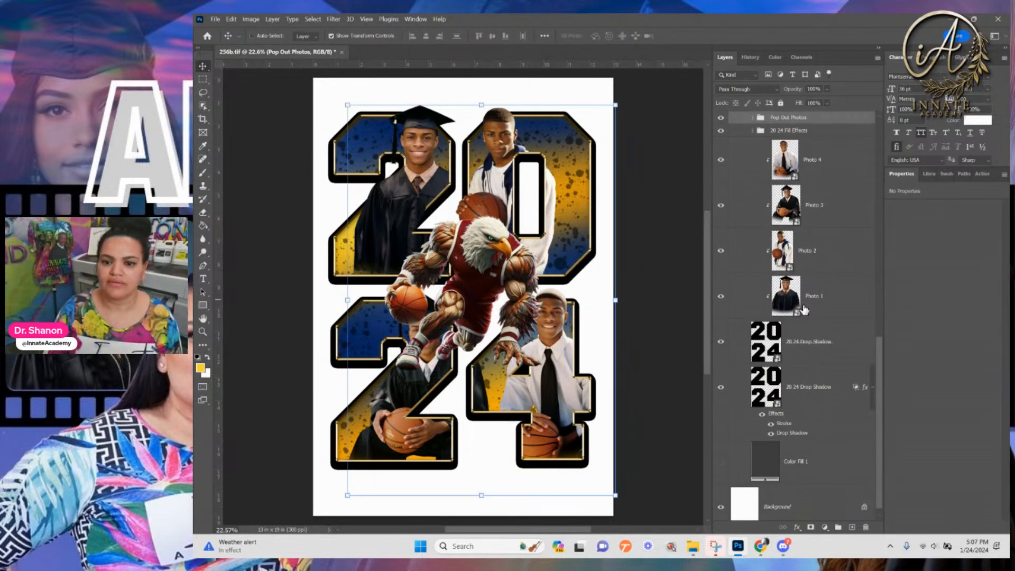
{"action": "left_click", "coordinate": [817, 386], "text": "shift"}
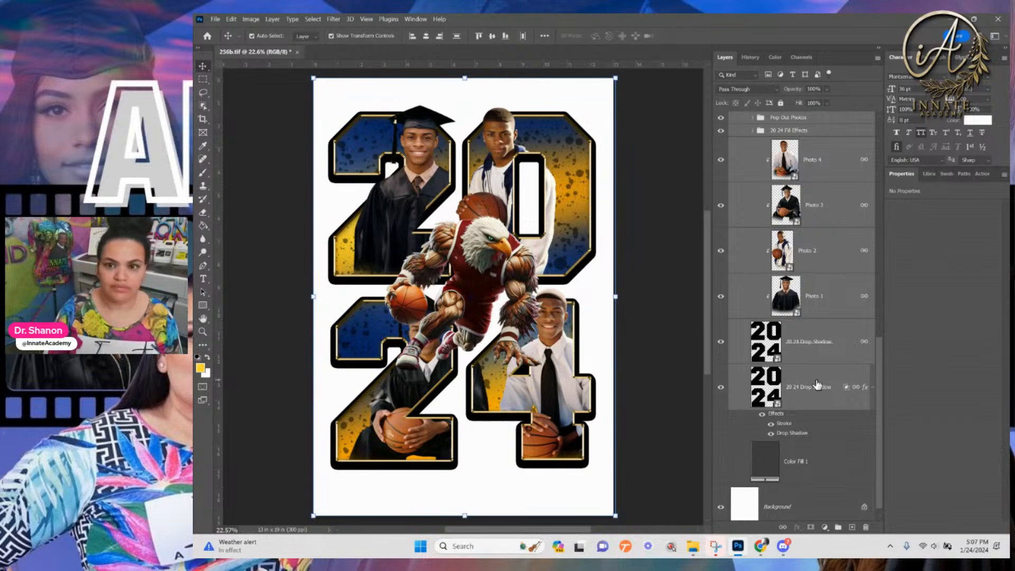
{"action": "key", "text": "ctrl+g"}
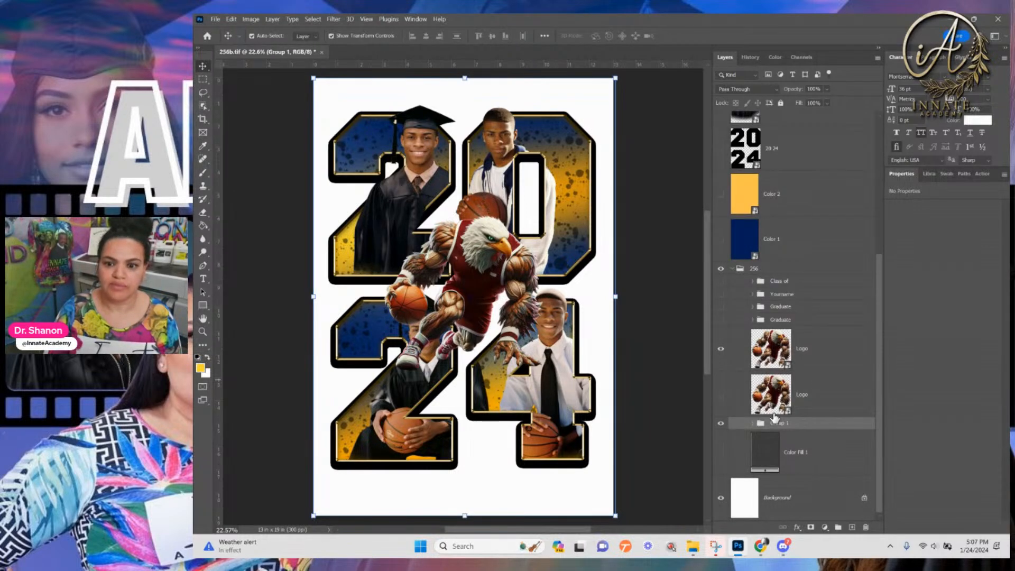
Duplicate Group 1 within 256b.tif and merge the copy into a single layer
{"action": "right_click", "coordinate": [802, 430]}
{"action": "left_click", "coordinate": [836, 113]}
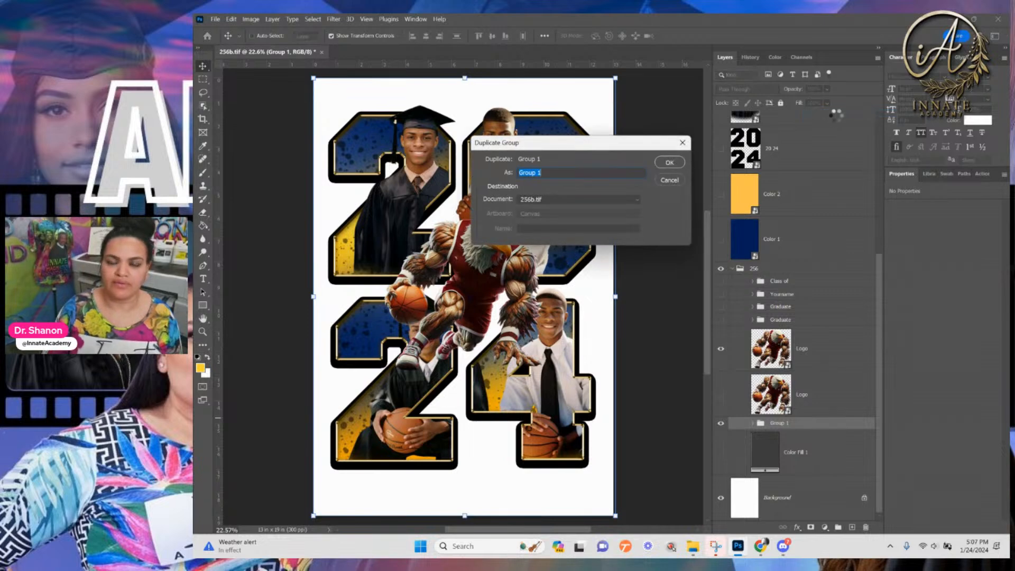
{"action": "left_click", "coordinate": [670, 162]}
{"action": "right_click", "coordinate": [810, 422]}
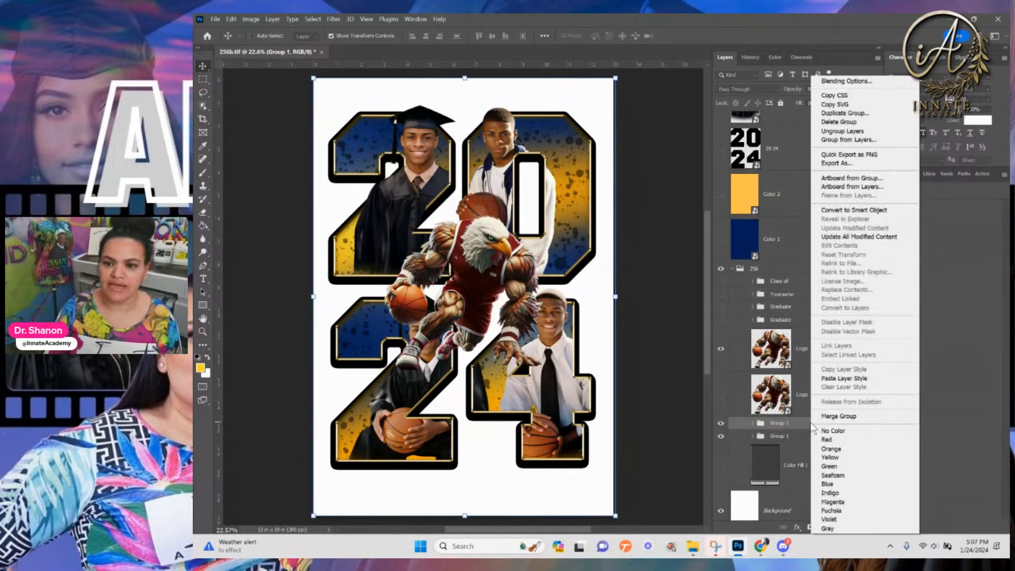
{"action": "left_click", "coordinate": [836, 416]}
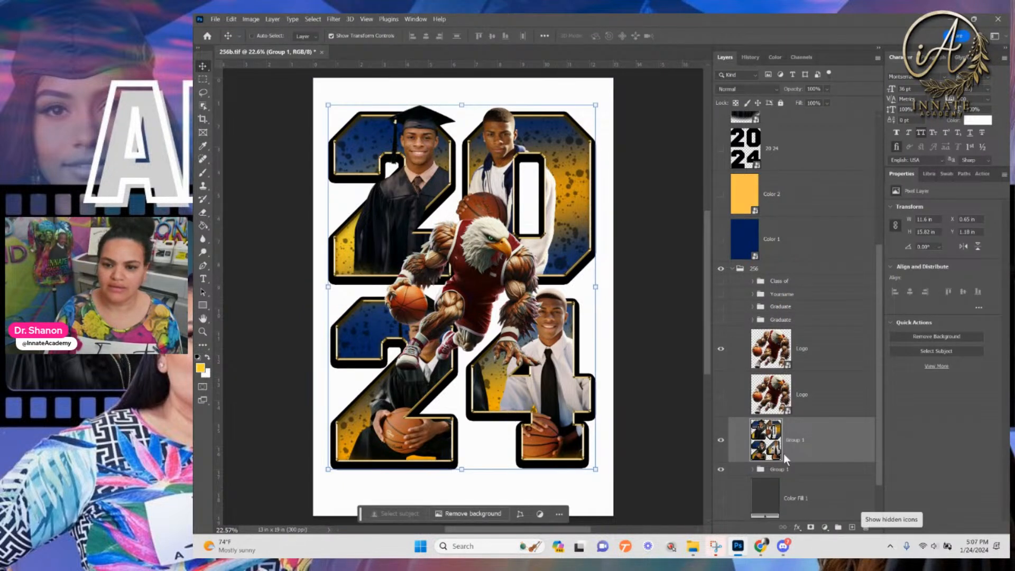
Load the merged 2024 layer's outline as a selection and hide that layer
{"action": "left_click", "coordinate": [775, 448], "text": "ctrl"}
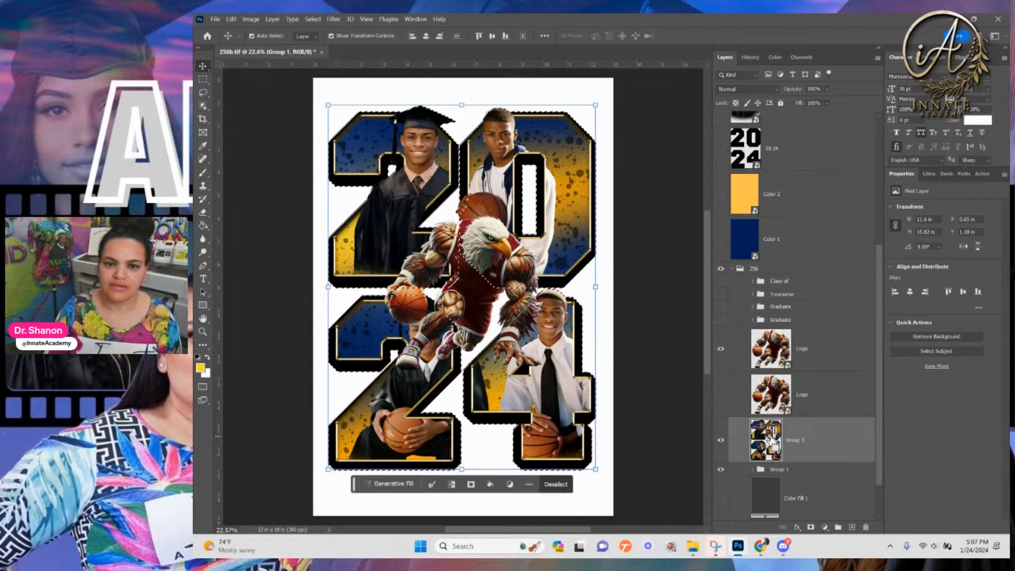
{"action": "left_click", "coordinate": [721, 440]}
Remove the original Group 1 folder only, keeping the layers and groups inside it
{"action": "left_click", "coordinate": [785, 475]}
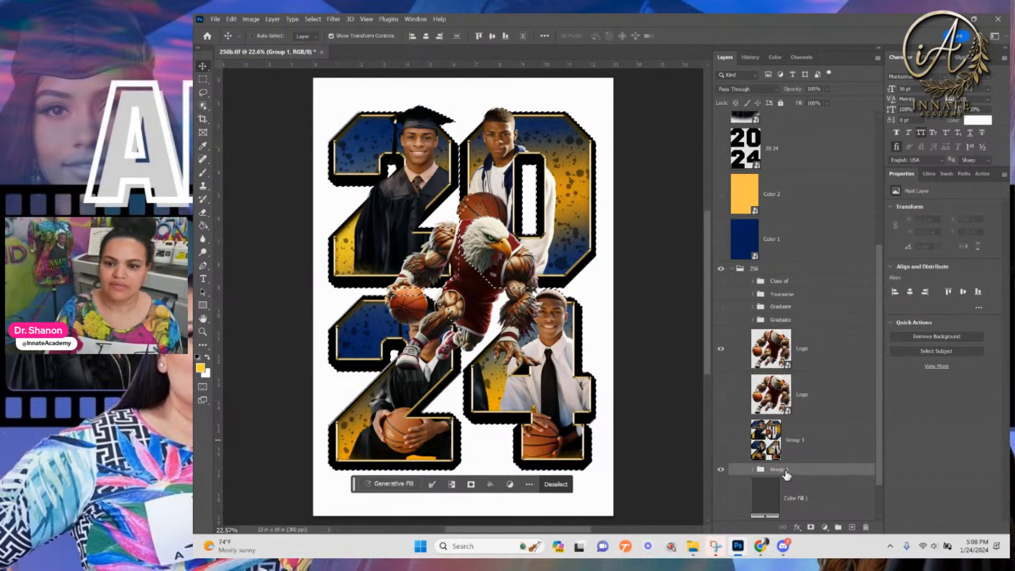
{"action": "right_click", "coordinate": [853, 469]}
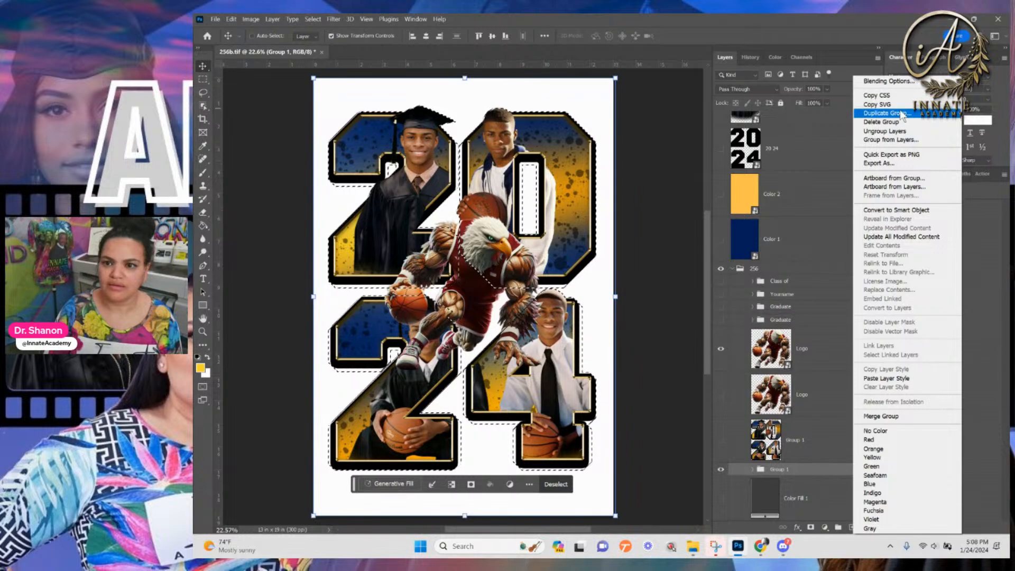
{"action": "left_click", "coordinate": [899, 122]}
{"action": "left_click", "coordinate": [683, 220]}
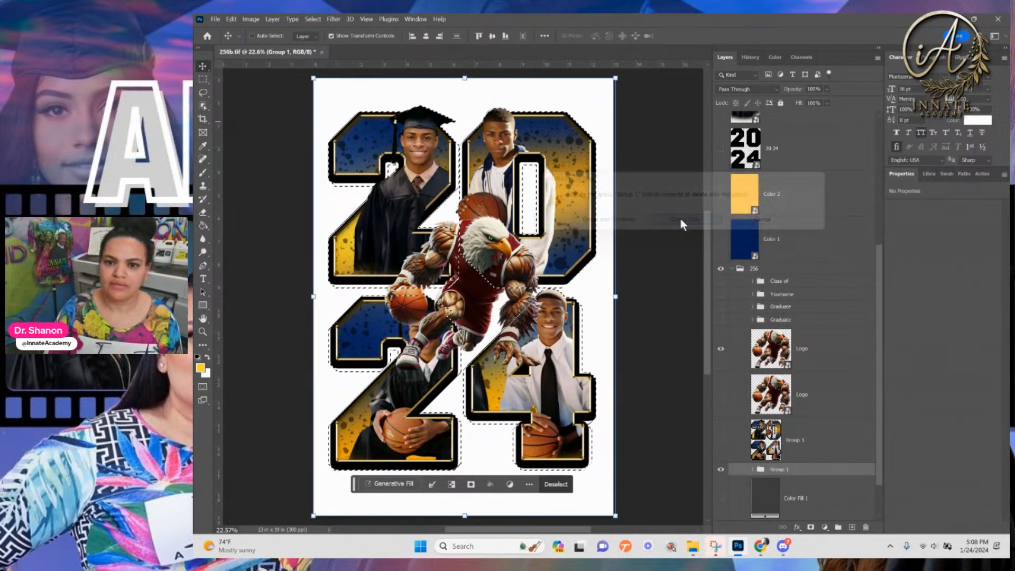
Add a reveal-all layer mask to the visible upper Logo layer, keeping the numbers' outline selection active
{"action": "left_click", "coordinate": [802, 449]}
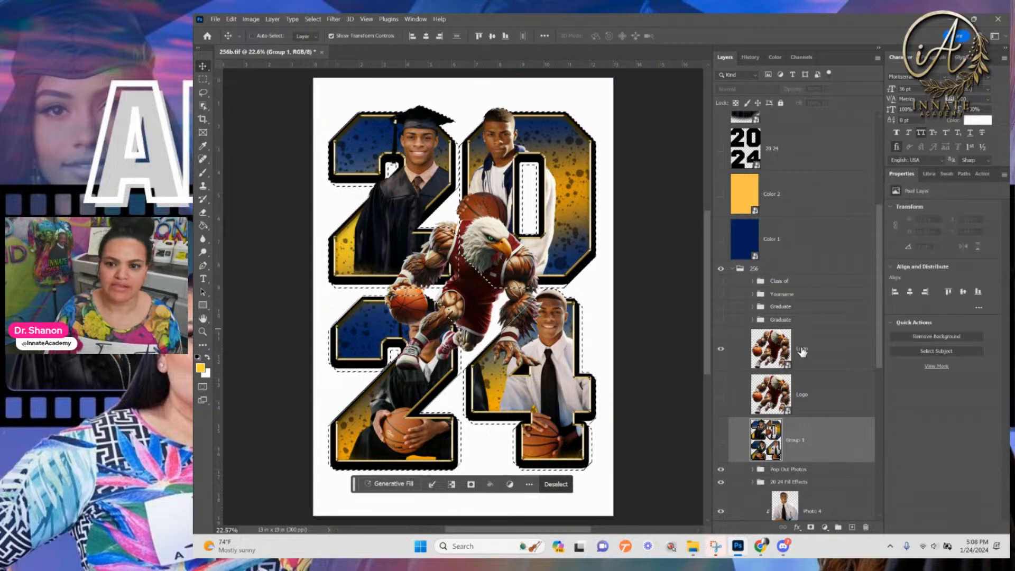
{"action": "left_click", "coordinate": [797, 360]}
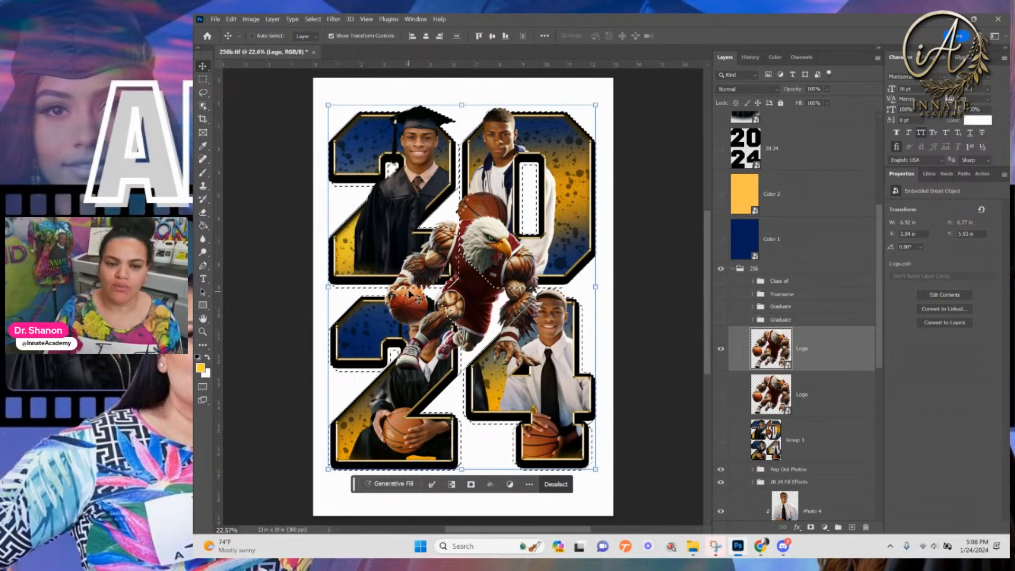
{"action": "scroll", "coordinate": [418, 337], "scroll_direction": "up", "scroll_amount": 5}
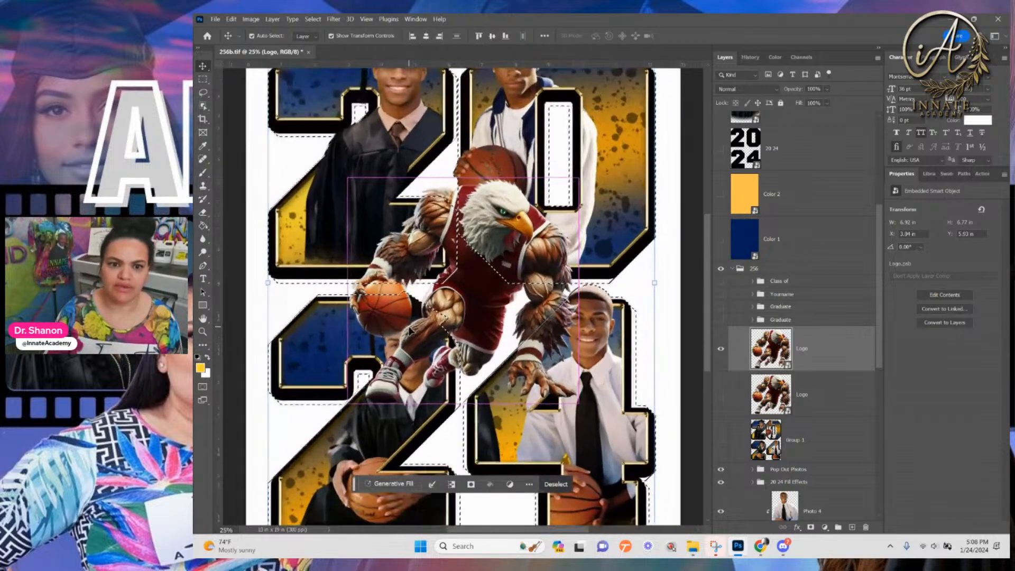
{"action": "scroll", "coordinate": [384, 248], "scroll_direction": "down", "scroll_amount": 3}
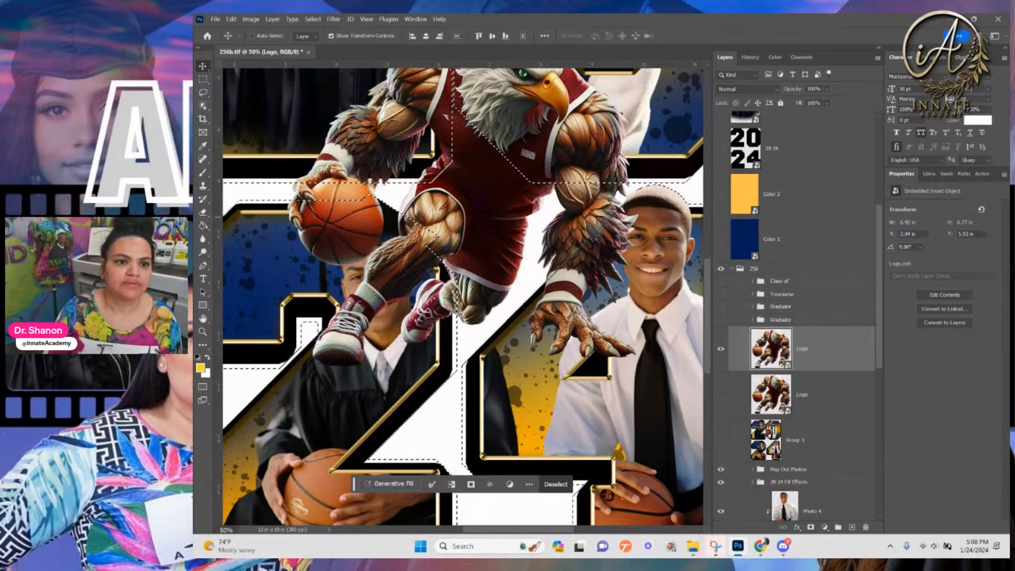
{"action": "key", "text": "b"}
{"action": "left_click_drag", "start_coordinate": [550, 291], "coordinate": [477, 316]}
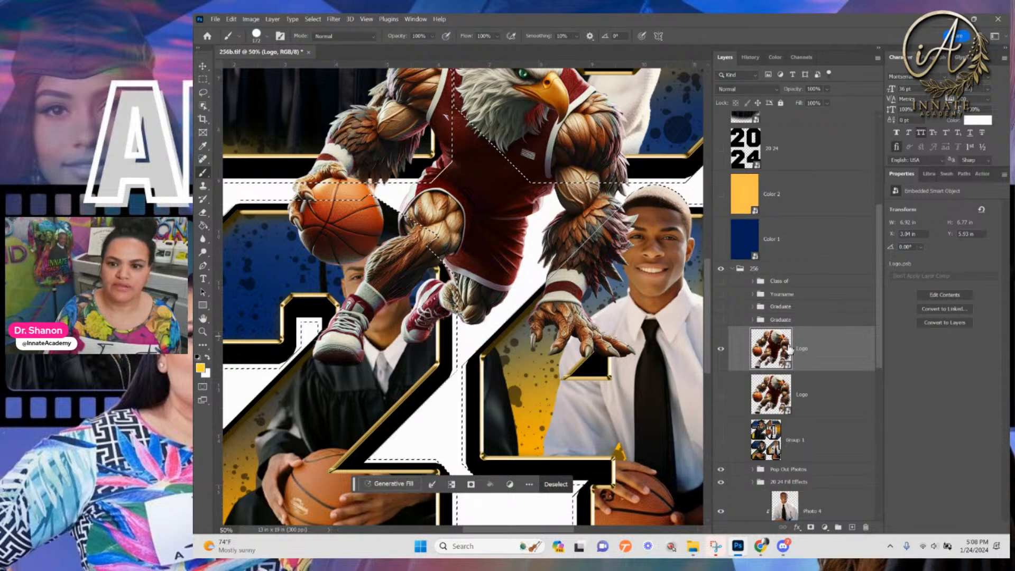
{"action": "left_click", "coordinate": [272, 19]}
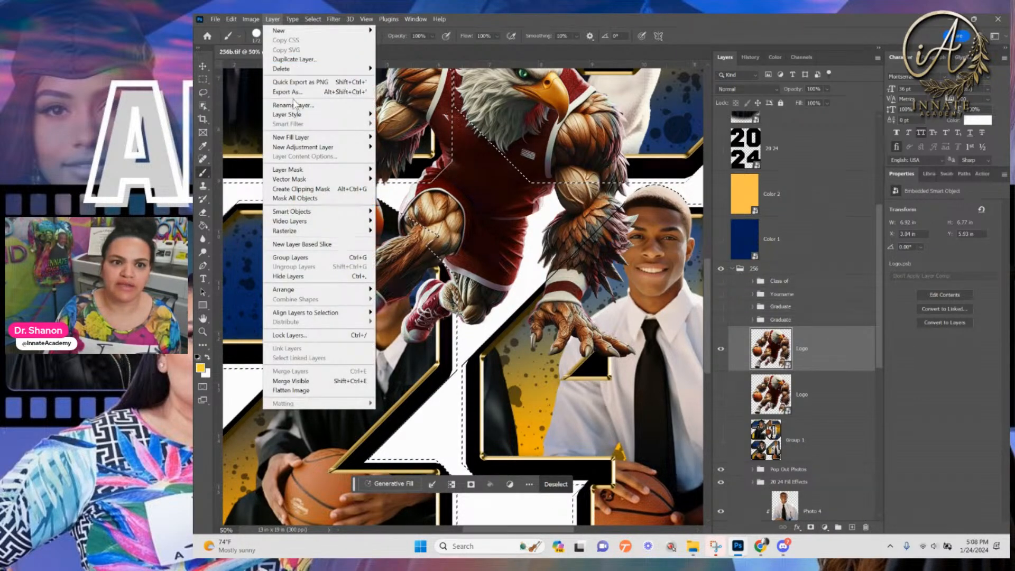
{"action": "mouse_move", "coordinate": [300, 139]}
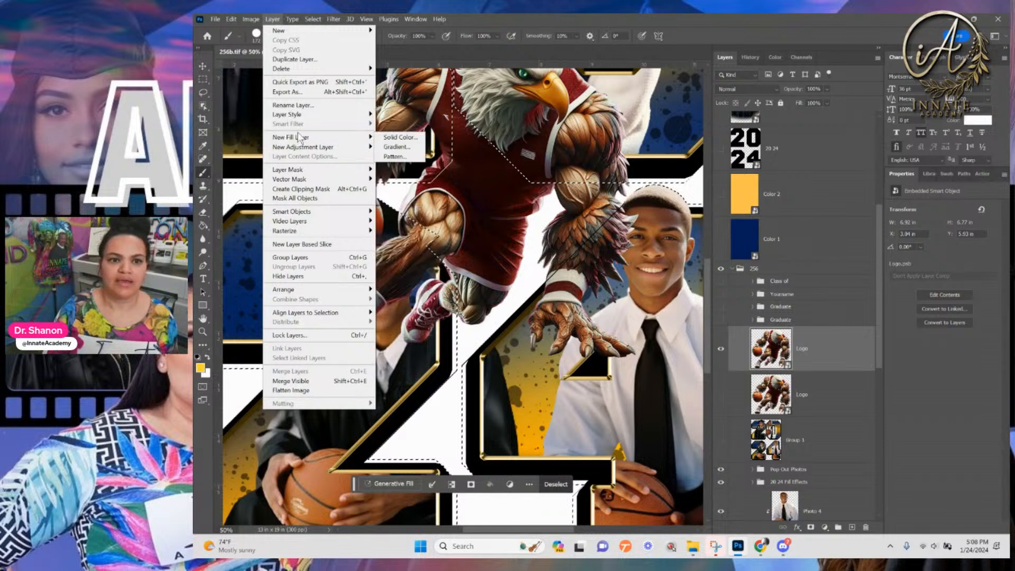
{"action": "mouse_move", "coordinate": [313, 170]}
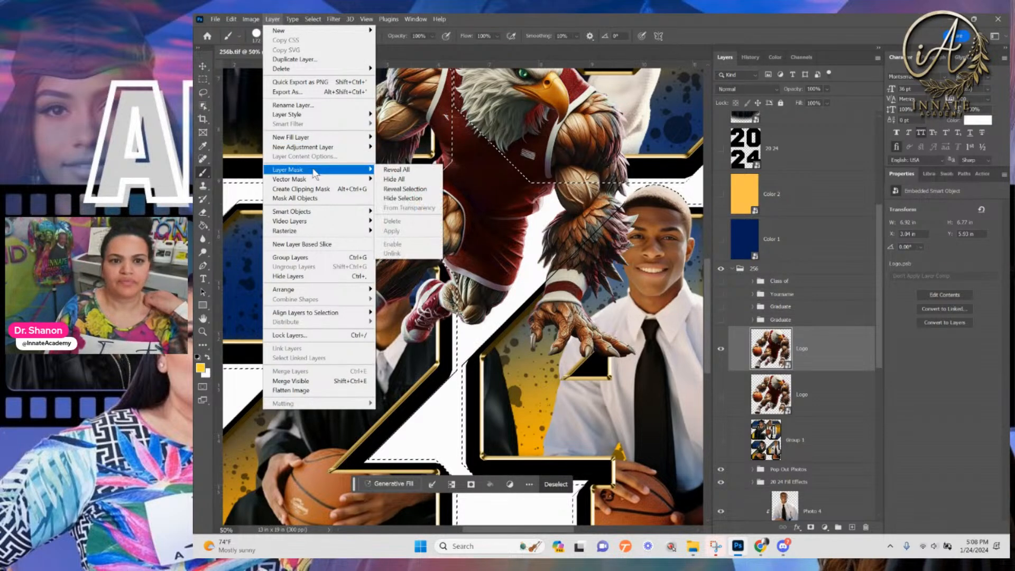
{"action": "left_click", "coordinate": [427, 172]}
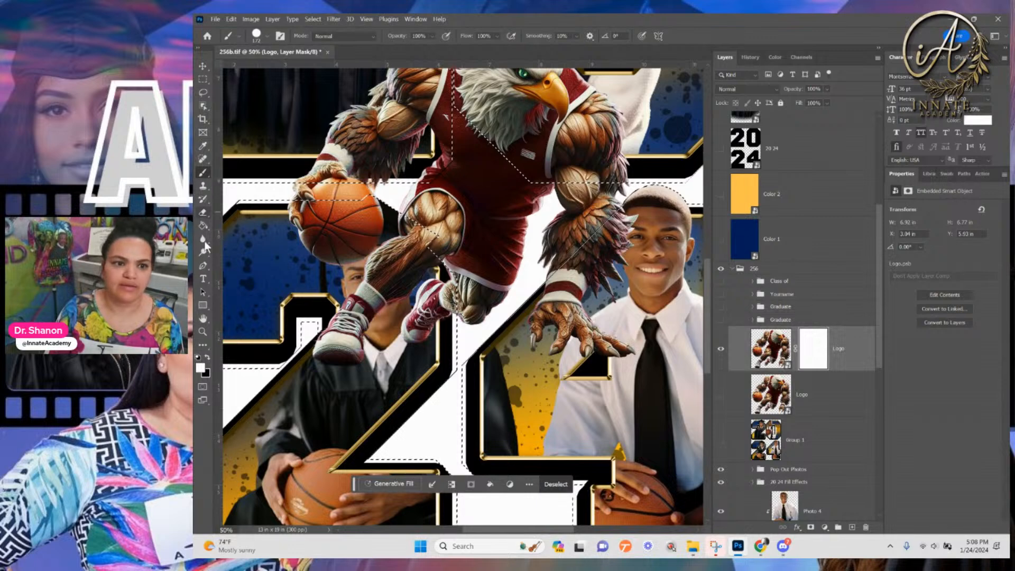
Paint black on the Logo mask inside the selection to hide the mascot's lowered hand and feet over the two lower graduate photos
{"action": "key", "text": "x"}
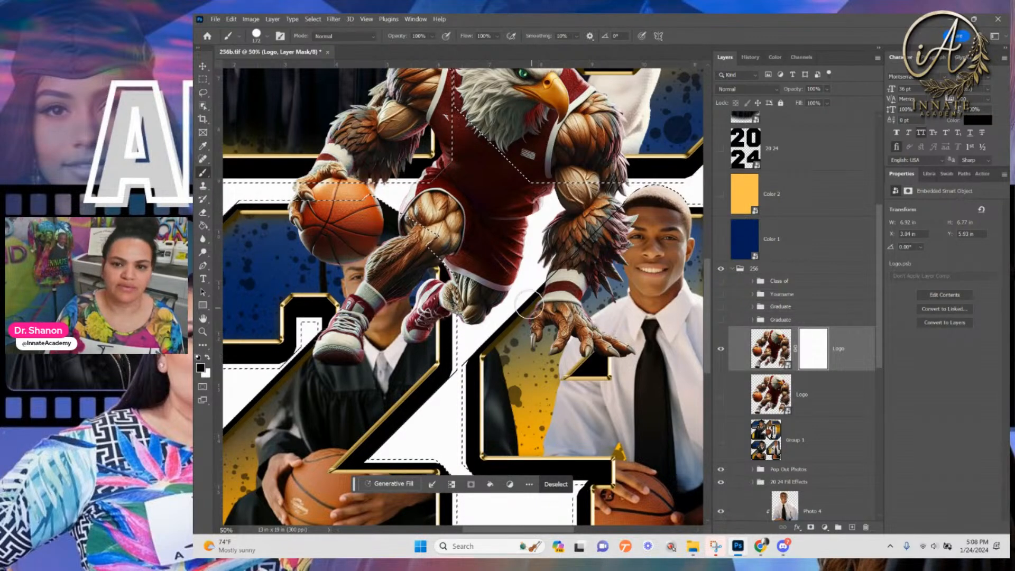
{"action": "mouse_move", "coordinate": [629, 222]}
{"action": "left_mouse_down"}
{"action": "mouse_move", "coordinate": [567, 278]}
{"action": "mouse_move", "coordinate": [523, 338]}
{"action": "mouse_move", "coordinate": [630, 266]}
{"action": "mouse_move", "coordinate": [554, 345]}
{"action": "mouse_move", "coordinate": [547, 373]}
{"action": "mouse_move", "coordinate": [632, 271]}
{"action": "mouse_move", "coordinate": [582, 362]}
{"action": "mouse_move", "coordinate": [608, 353]}
{"action": "mouse_move", "coordinate": [653, 232]}
{"action": "mouse_move", "coordinate": [629, 248]}
{"action": "mouse_move", "coordinate": [616, 280]}
{"action": "mouse_move", "coordinate": [596, 362]}
{"action": "left_mouse_up"}
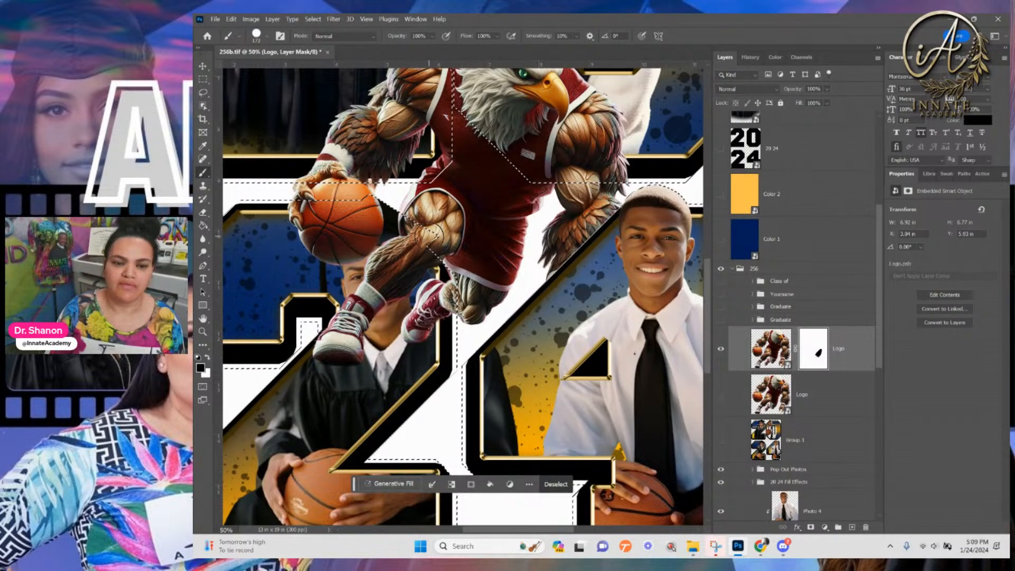
{"action": "mouse_move", "coordinate": [409, 232]}
{"action": "left_mouse_down"}
{"action": "mouse_move", "coordinate": [419, 261]}
{"action": "mouse_move", "coordinate": [406, 239]}
{"action": "mouse_move", "coordinate": [334, 368]}
{"action": "mouse_move", "coordinate": [334, 353]}
{"action": "mouse_move", "coordinate": [307, 348]}
{"action": "mouse_move", "coordinate": [345, 335]}
{"action": "mouse_move", "coordinate": [348, 307]}
{"action": "mouse_move", "coordinate": [396, 254]}
{"action": "mouse_move", "coordinate": [446, 269]}
{"action": "mouse_move", "coordinate": [448, 335]}
{"action": "mouse_move", "coordinate": [438, 279]}
{"action": "mouse_move", "coordinate": [419, 284]}
{"action": "mouse_move", "coordinate": [416, 347]}
{"action": "mouse_move", "coordinate": [396, 360]}
{"action": "mouse_move", "coordinate": [400, 244]}
{"action": "left_mouse_up"}
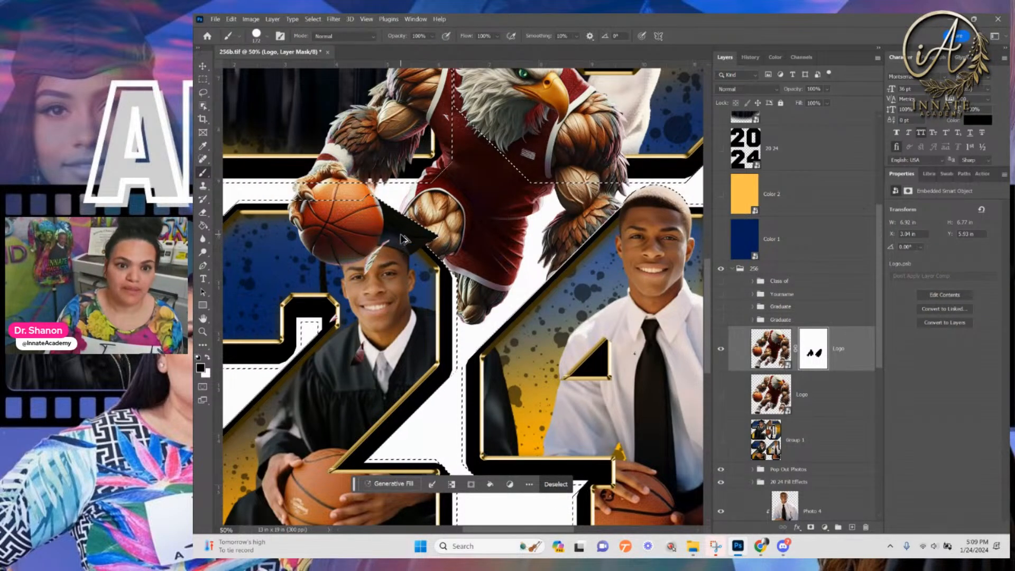
Mask out the leftover shoe fragment over the lower graduate's cap and forehead using a smaller black brush
{"action": "scroll", "coordinate": [400, 240], "scroll_direction": "up", "scroll_amount": 2}
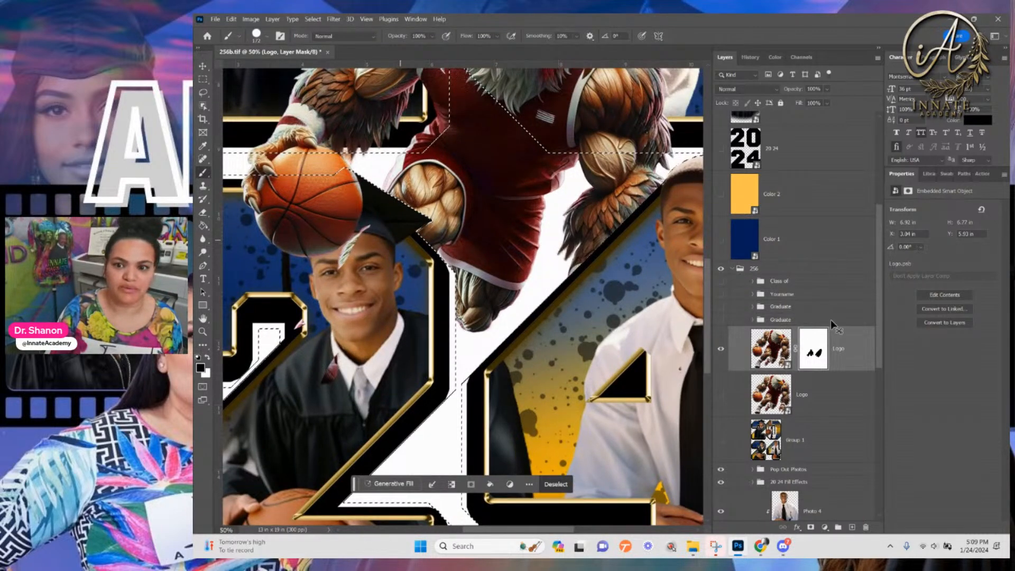
{"action": "key", "text": "ctrl+plus"}
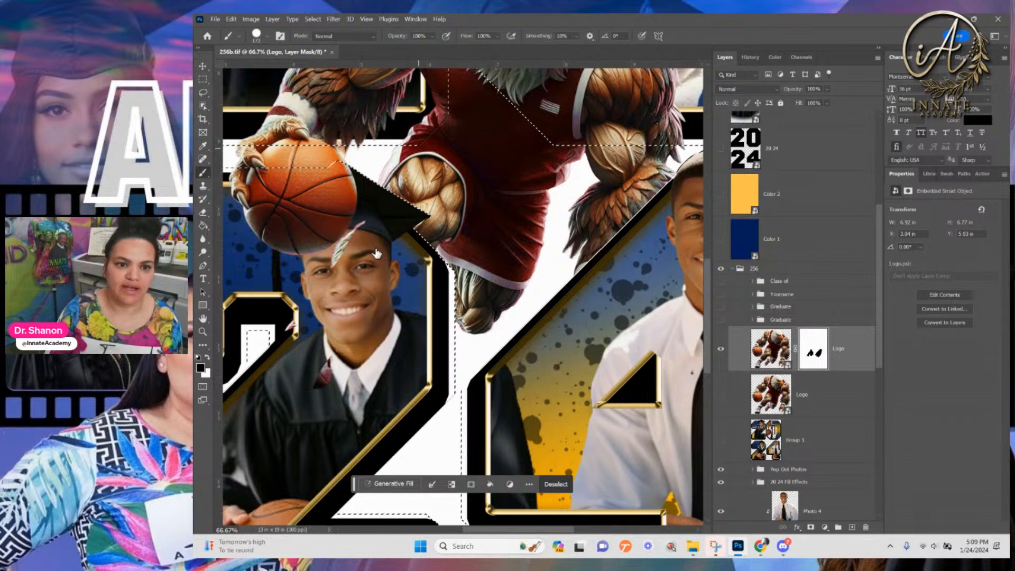
{"action": "left_click", "coordinate": [827, 353]}
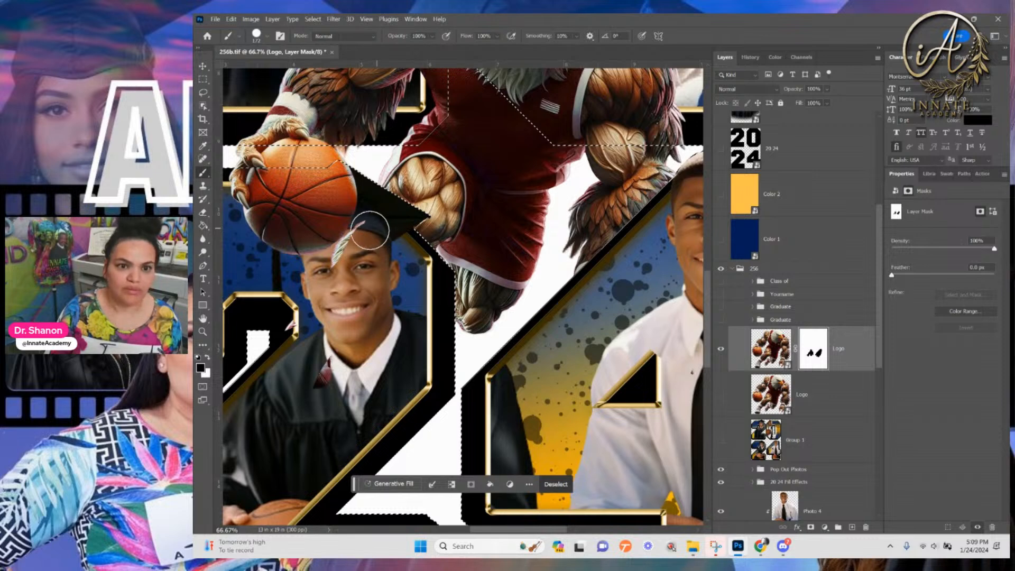
{"action": "right_click", "coordinate": [380, 228], "text": "alt"}
{"action": "left_click_drag", "start_coordinate": [366, 232], "coordinate": [368, 220]}
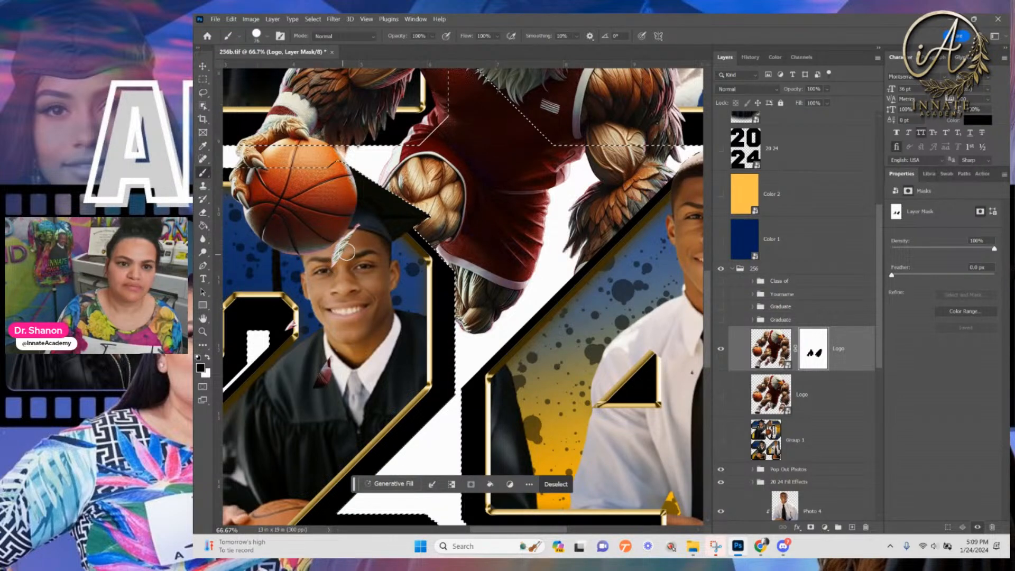
{"action": "left_click_drag", "start_coordinate": [347, 252], "coordinate": [363, 250]}
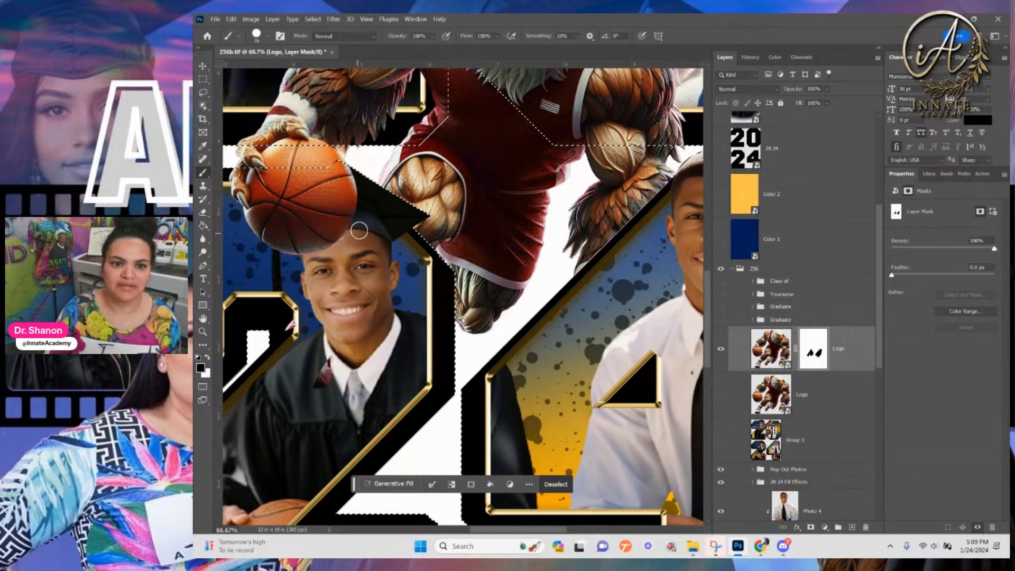
Target the Logo layer's artwork instead of its mask and clear the numbers' outline selection
{"action": "scroll", "coordinate": [381, 280], "scroll_direction": "down", "scroll_amount": 2}
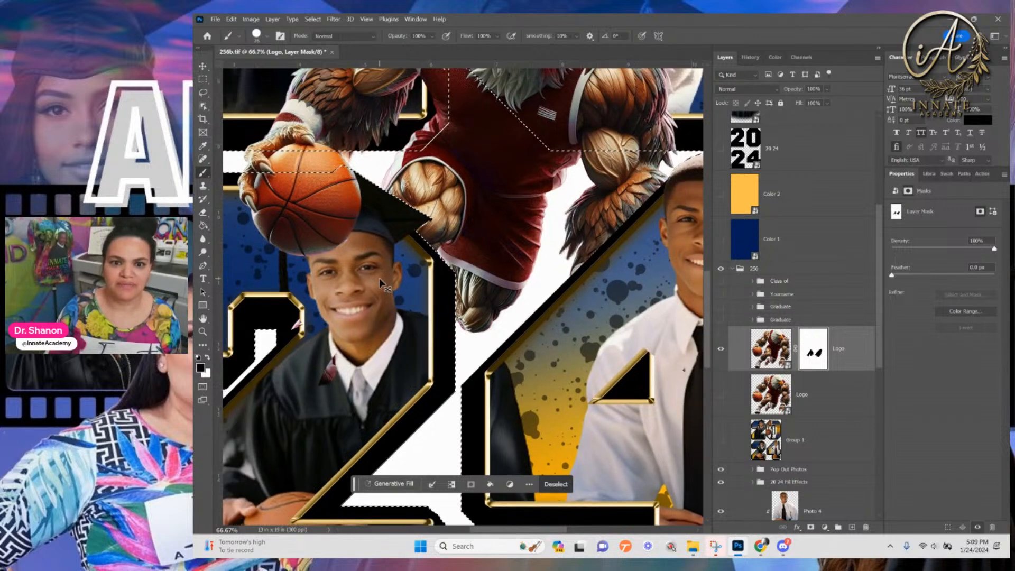
{"action": "scroll", "coordinate": [381, 285], "scroll_direction": "down", "scroll_amount": 1}
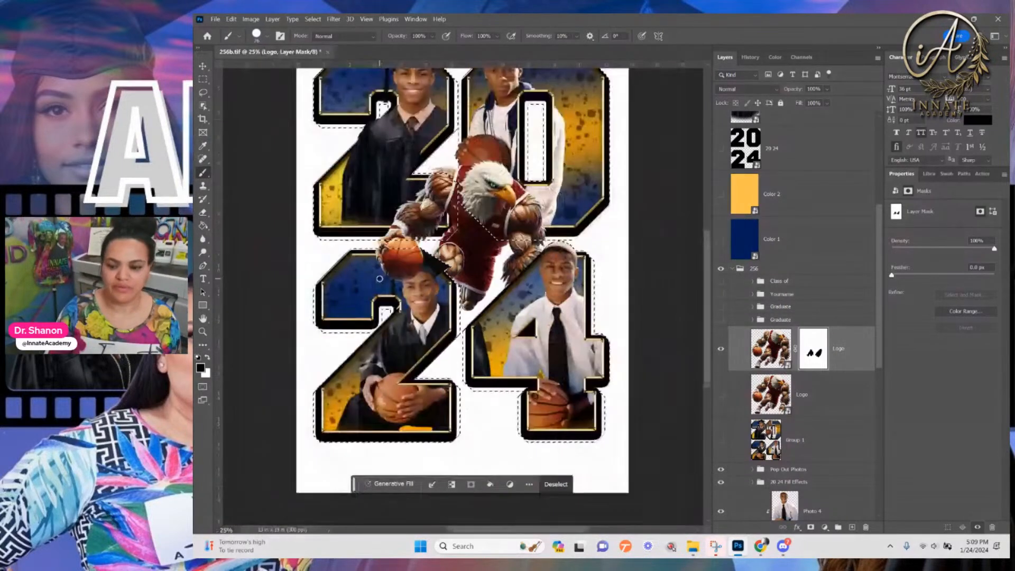
{"action": "scroll", "coordinate": [381, 283], "scroll_direction": "down", "scroll_amount": 1}
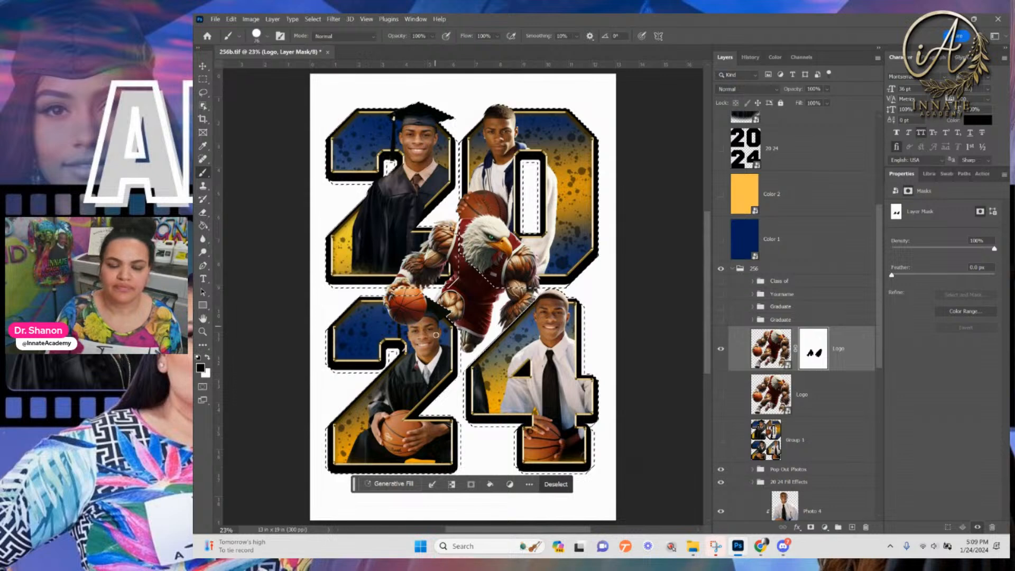
{"action": "left_click", "coordinate": [772, 349]}
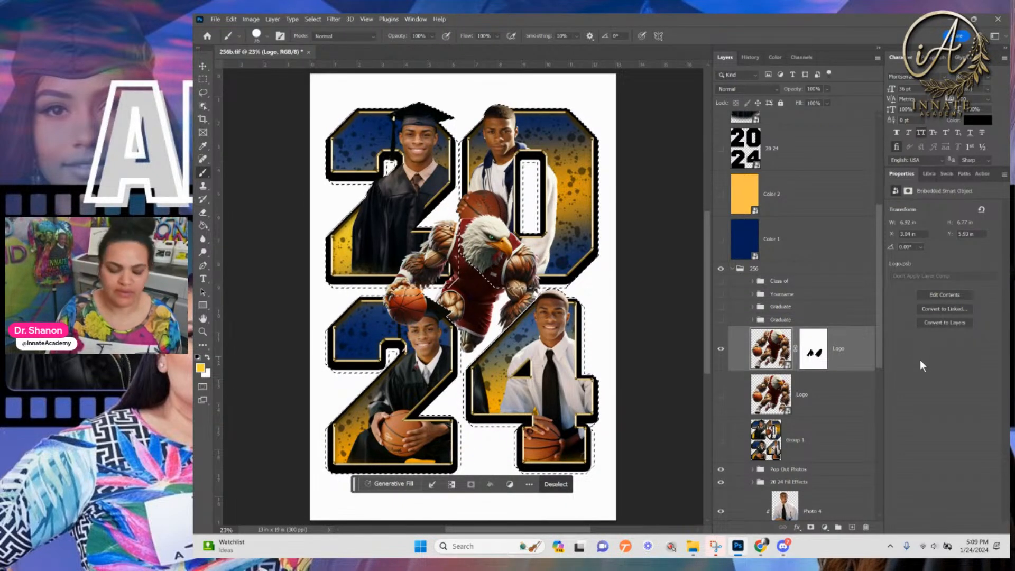
{"action": "key", "text": "ctrl+d"}
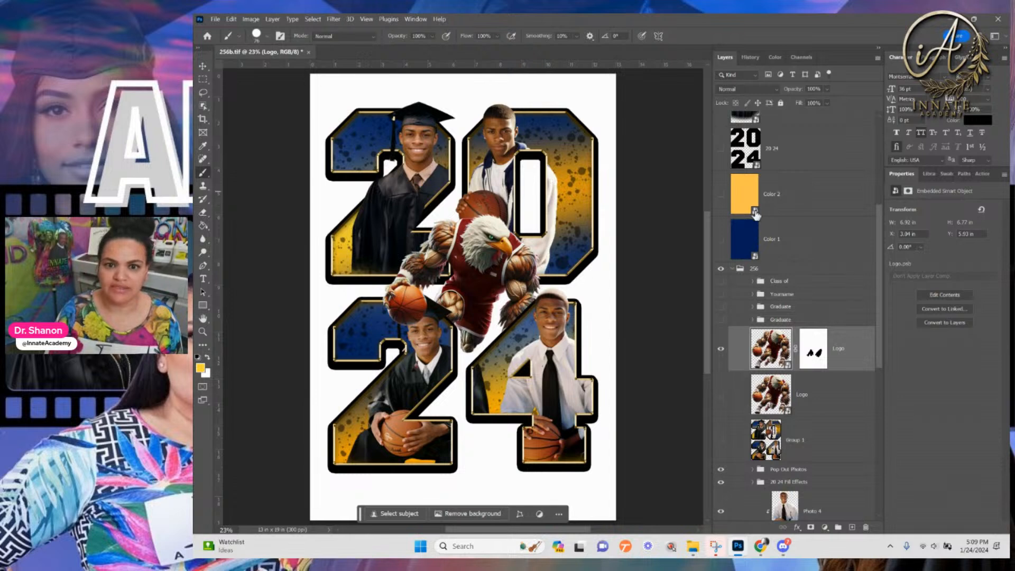
Select the Color 1 layer and sample the maroon of the mascot's jersey as the foreground color with the Eyedropper
{"action": "left_click", "coordinate": [804, 201]}
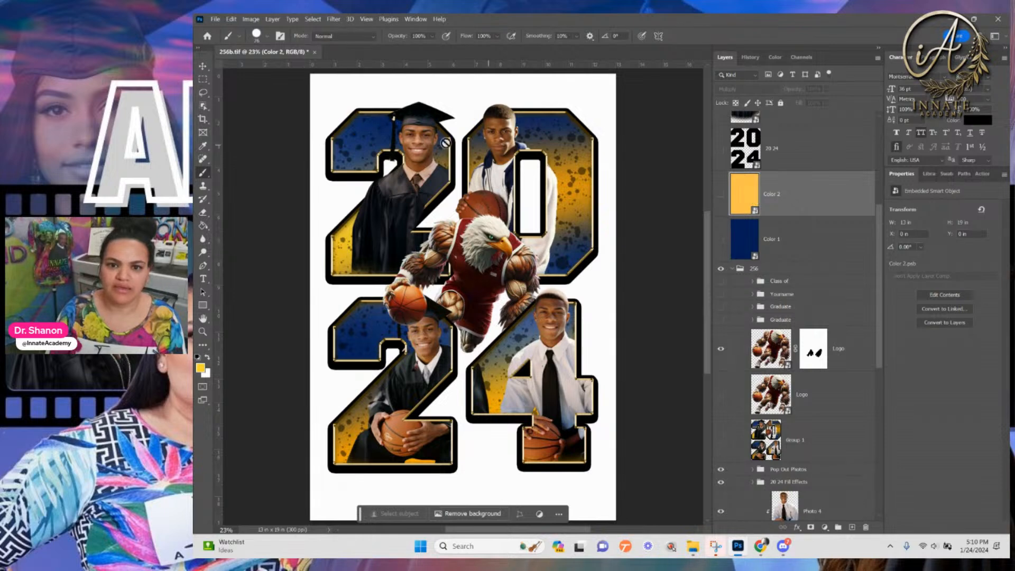
{"action": "left_click", "coordinate": [742, 246]}
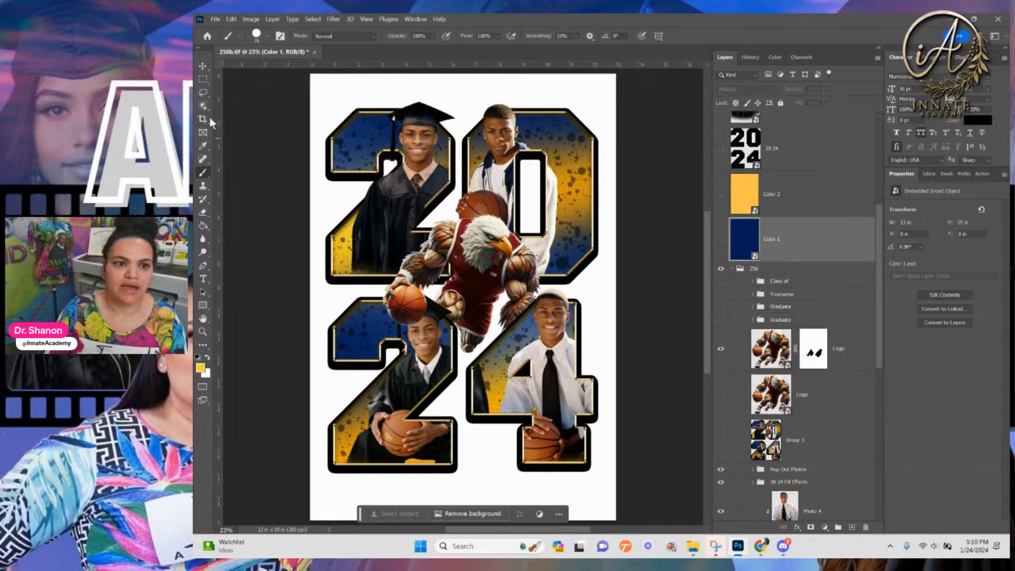
{"action": "left_click", "coordinate": [204, 148]}
{"action": "mouse_move", "coordinate": [459, 257]}
{"action": "left_mouse_down"}
{"action": "mouse_move", "coordinate": [464, 264]}
{"action": "mouse_move", "coordinate": [468, 252]}
{"action": "left_mouse_up"}
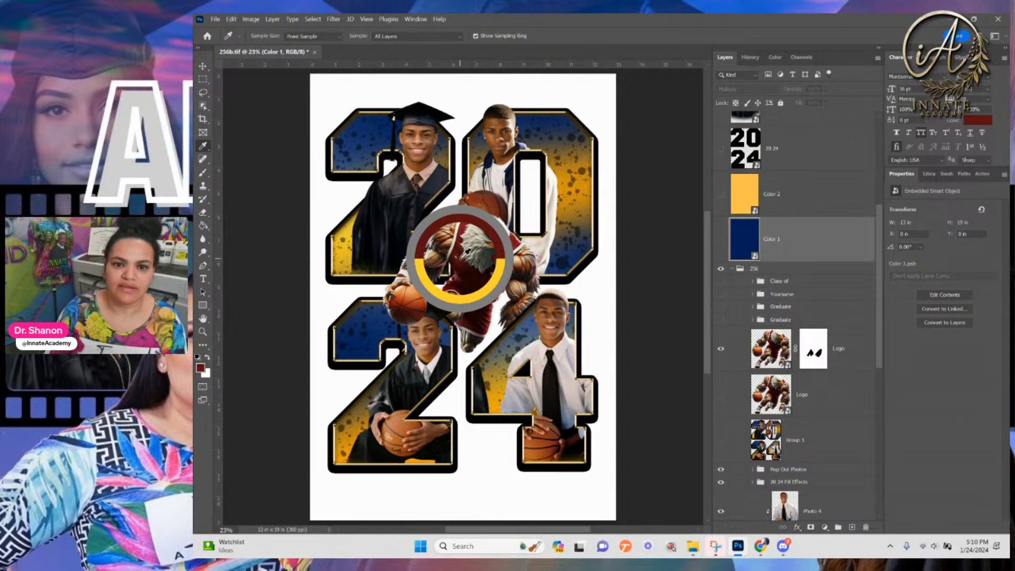
{"action": "left_click_drag", "start_coordinate": [468, 252], "coordinate": [467, 253]}
Open the Color 1 smart object's contents and duplicate its blue Color 1 fill layer
{"action": "double_click", "coordinate": [744, 247]}
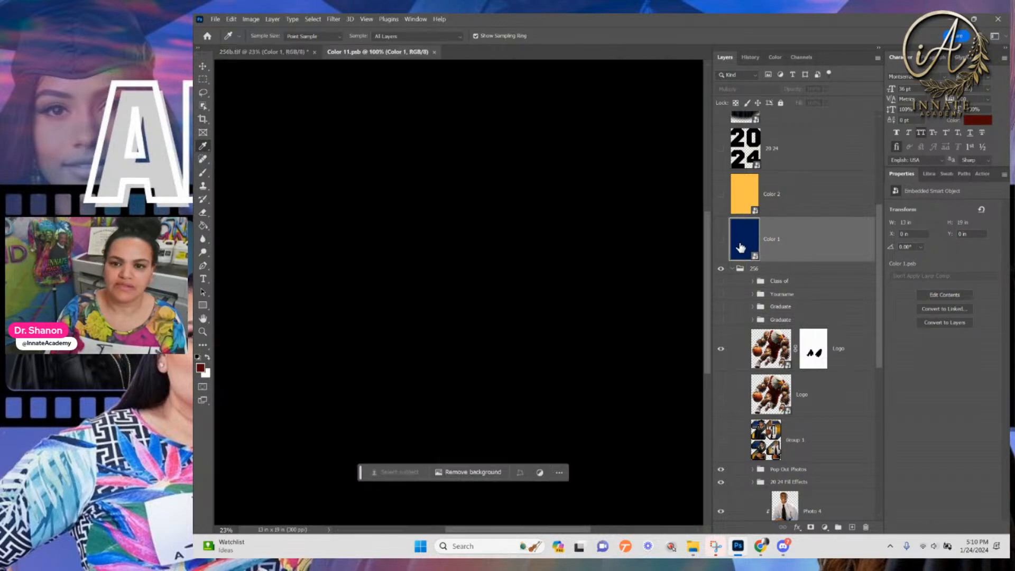
{"action": "right_click", "coordinate": [816, 134]}
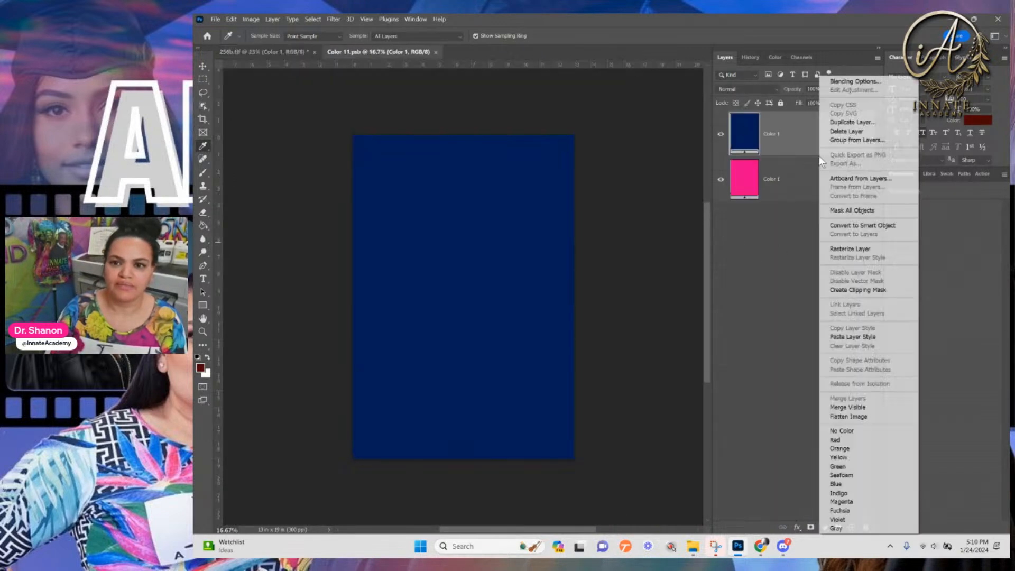
{"action": "left_click", "coordinate": [841, 125]}
{"action": "left_click", "coordinate": [669, 163]}
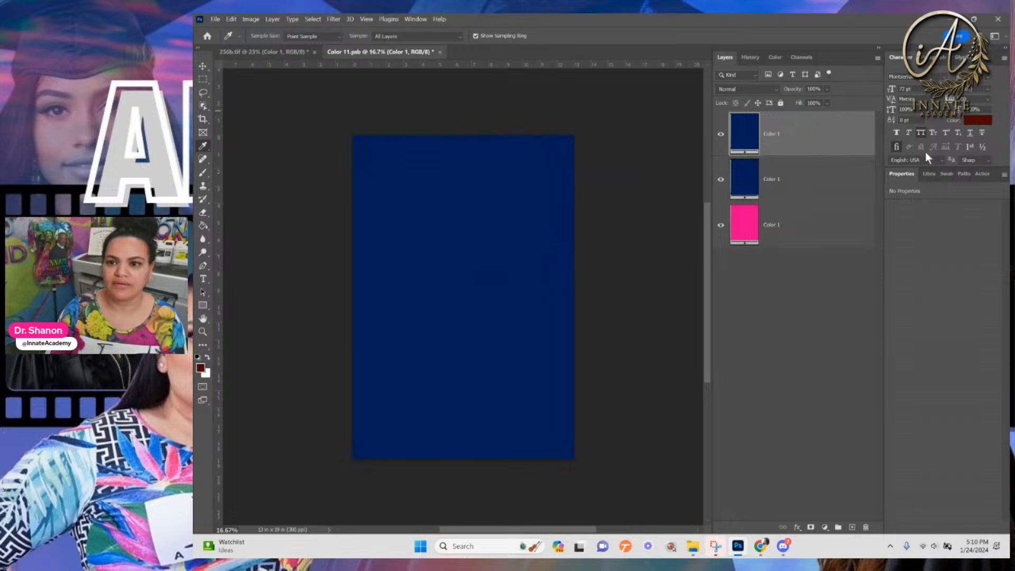
Recolor the duplicated fill layer with the sampled maroon swatch, then save and close the smart object
{"action": "left_click", "coordinate": [946, 175]}
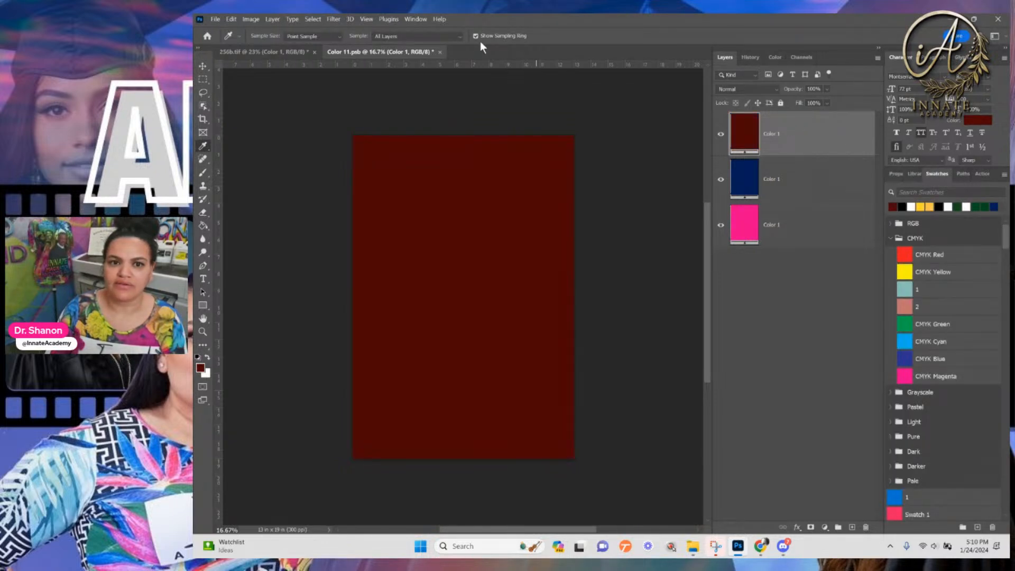
{"action": "left_click", "coordinate": [437, 51]}
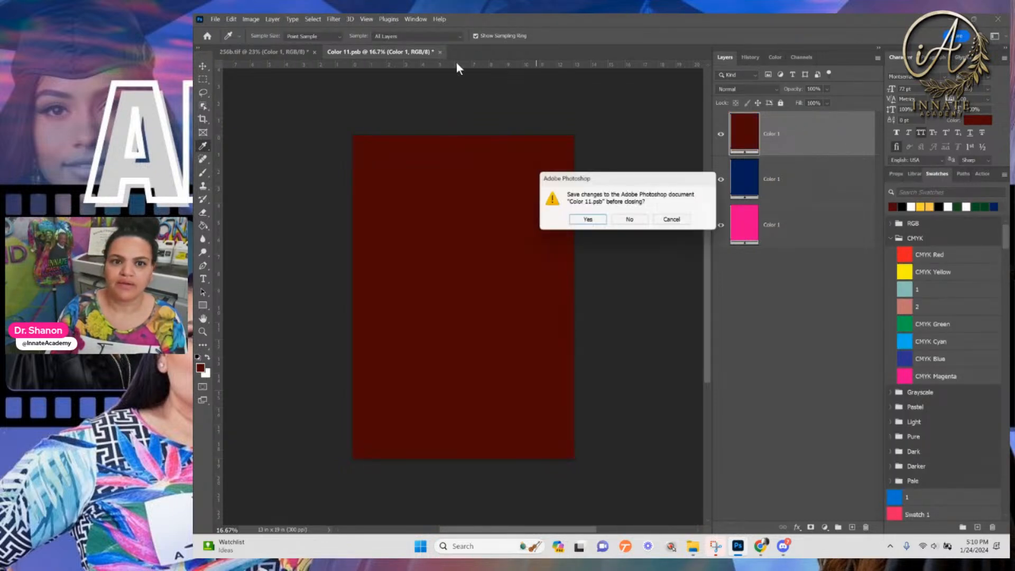
{"action": "left_click", "coordinate": [589, 221]}
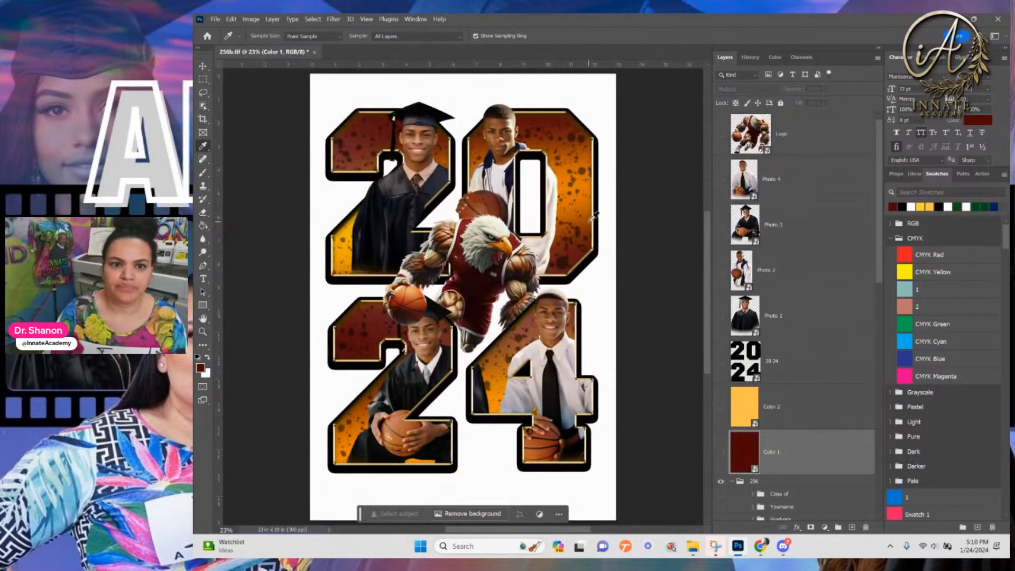
Expand the 20 24 Fill Effects group and select the Photo 3 layer in the Pop Out Photos group
{"action": "scroll", "coordinate": [843, 427], "scroll_direction": "down", "scroll_amount": 2}
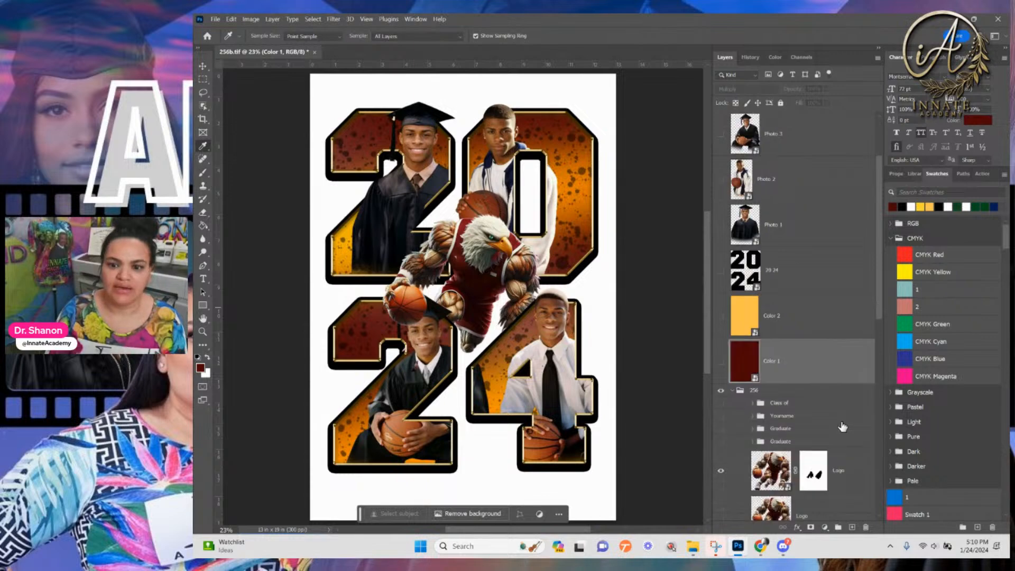
{"action": "scroll", "coordinate": [843, 427], "scroll_direction": "down", "scroll_amount": 2}
{"action": "scroll", "coordinate": [754, 353], "scroll_direction": "down", "scroll_amount": 6}
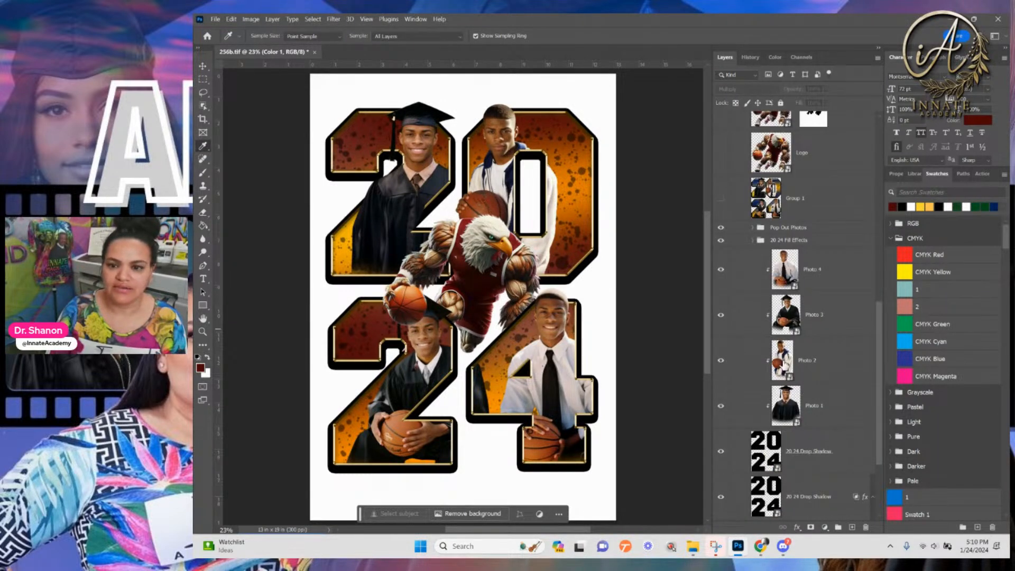
{"action": "left_click", "coordinate": [753, 241]}
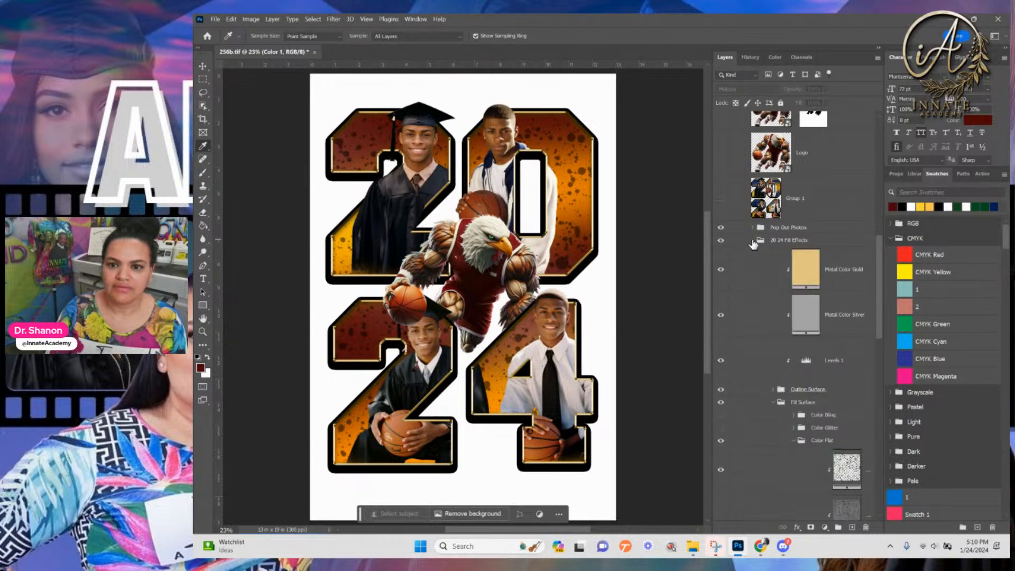
{"action": "scroll", "coordinate": [749, 274], "scroll_direction": "down", "scroll_amount": 2}
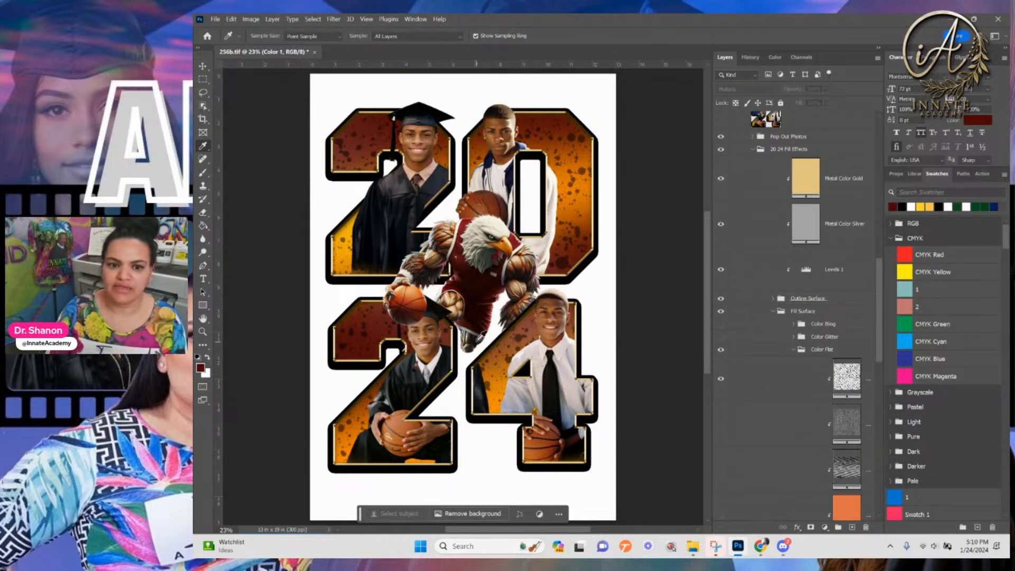
{"action": "left_click", "coordinate": [203, 65]}
{"action": "right_click", "coordinate": [434, 159]}
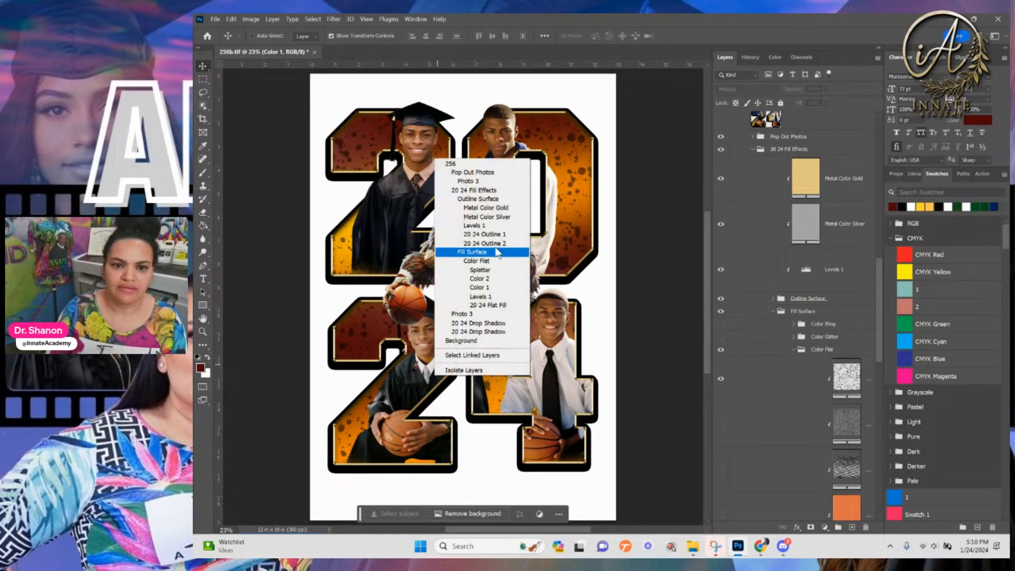
{"action": "left_click", "coordinate": [481, 184]}
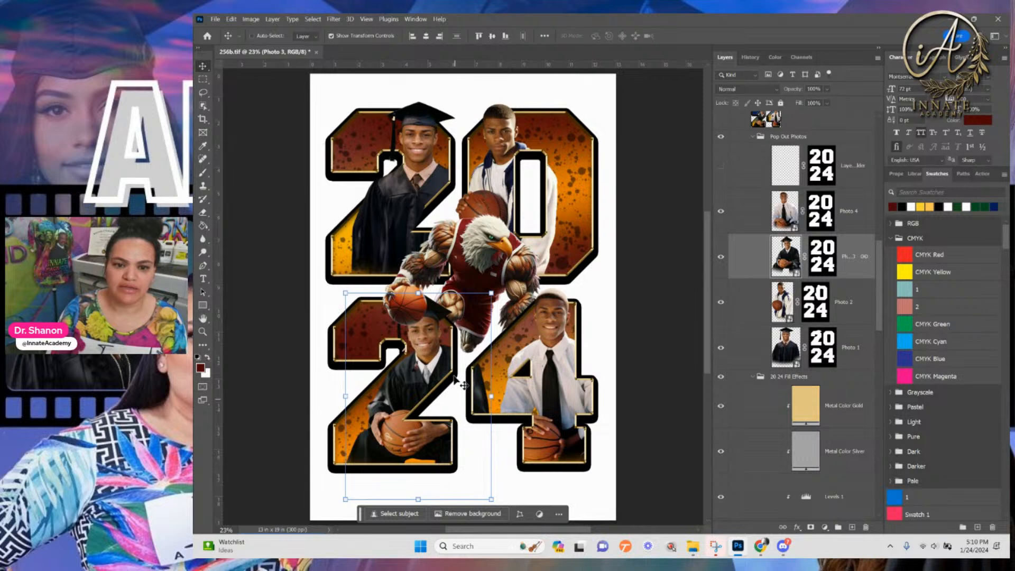
Enlarge the brush and paint black on the Photo 3 layer mask to hide the stray gown overlapping the 4's left edge
{"action": "left_click", "coordinate": [203, 174]}
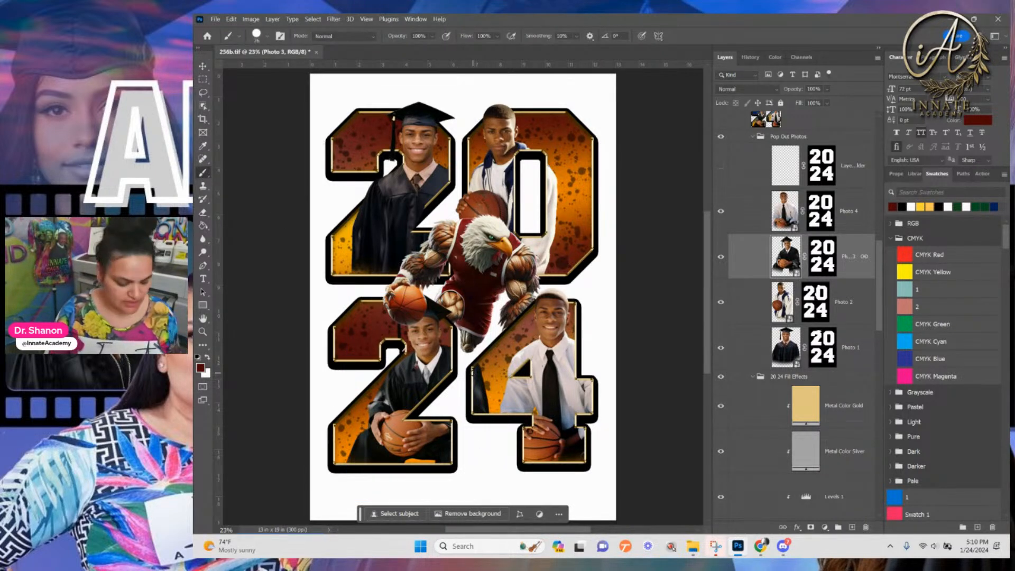
{"action": "left_click_drag", "start_coordinate": [472, 374], "coordinate": [496, 374]}
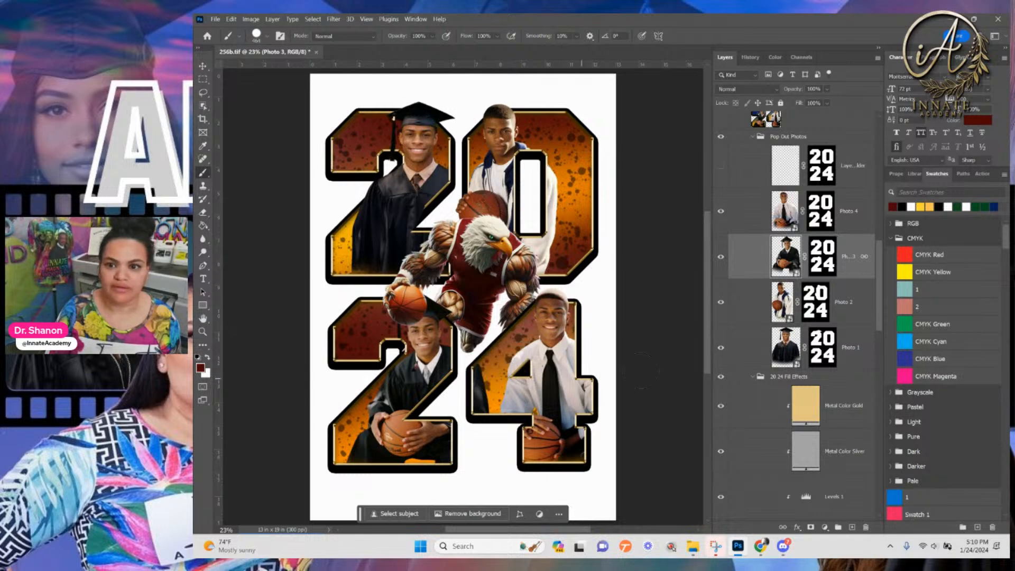
{"action": "left_click", "coordinate": [828, 265]}
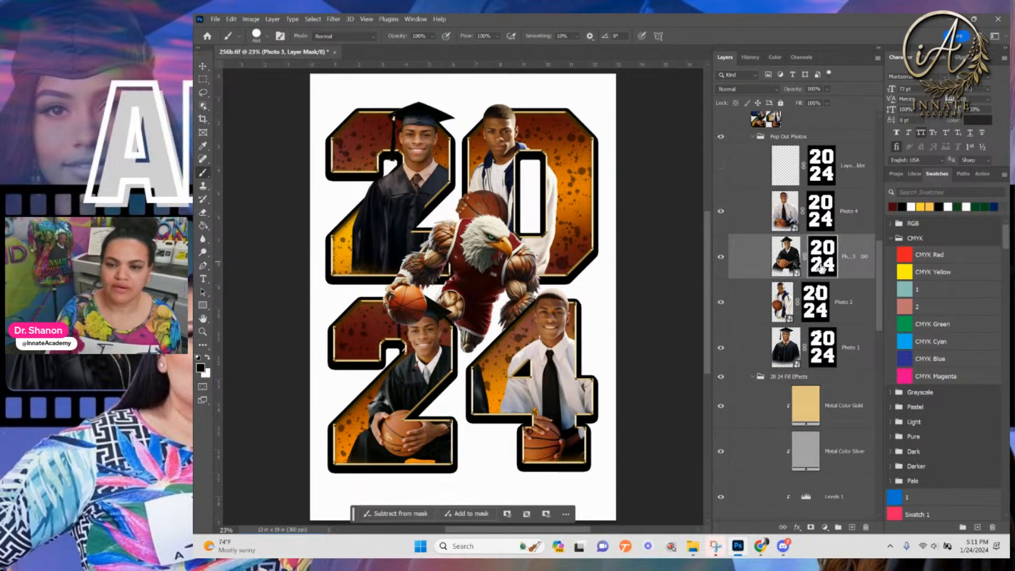
{"action": "left_click", "coordinate": [787, 257]}
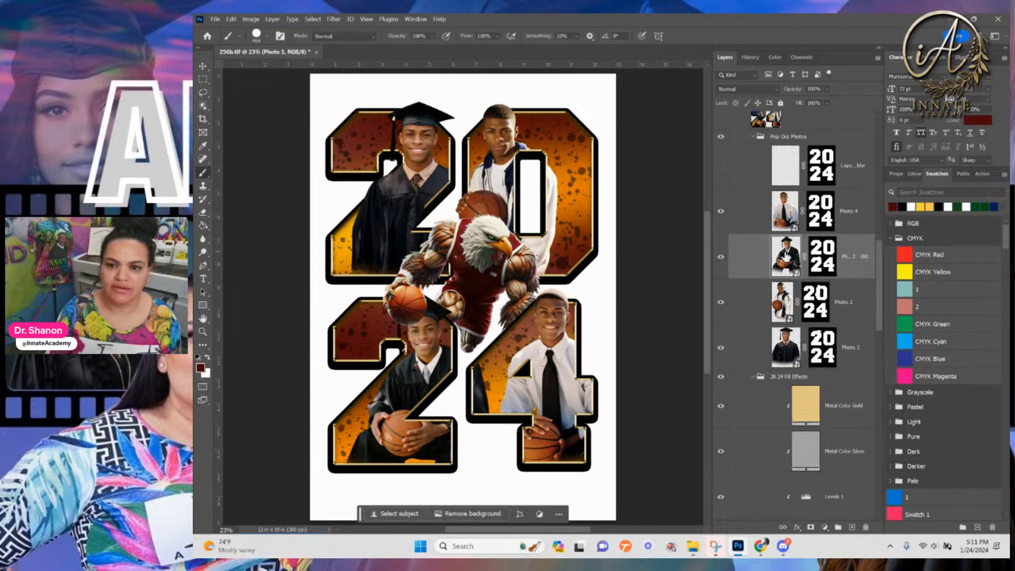
{"action": "left_click", "coordinate": [813, 255]}
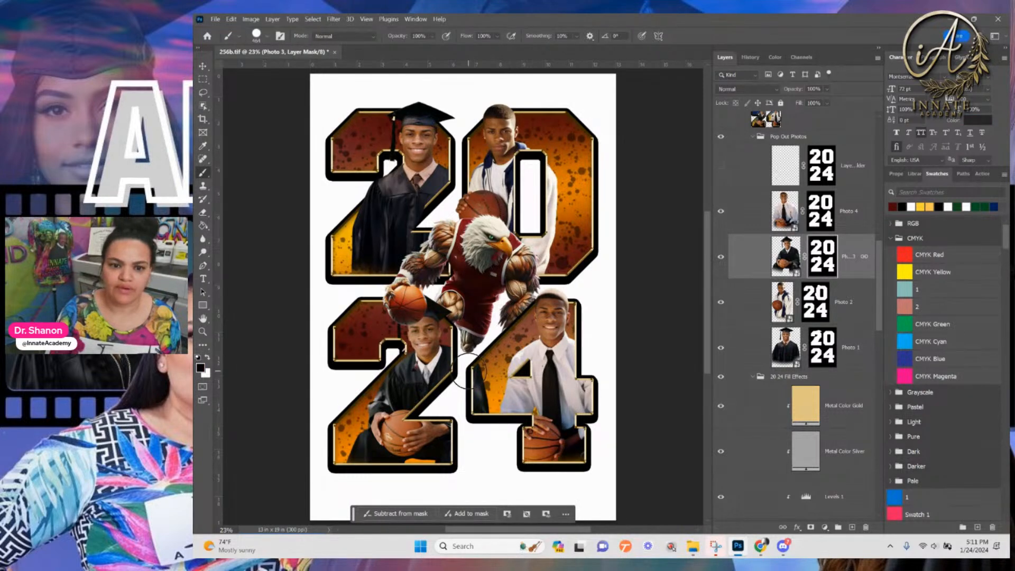
{"action": "left_click_drag", "start_coordinate": [479, 370], "coordinate": [482, 434]}
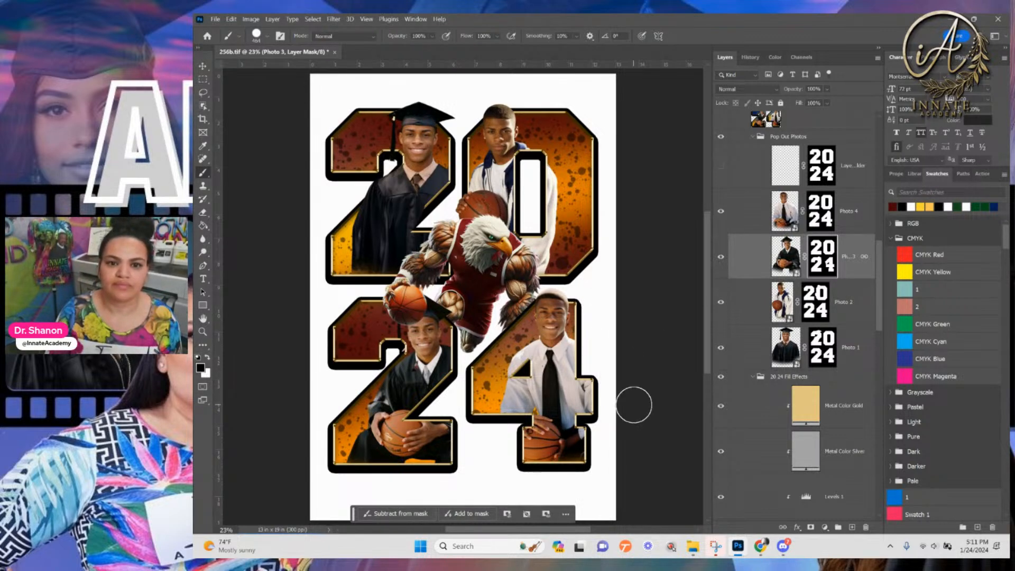
Select the 256 group and show the script Graduate text group below the numbers
{"action": "left_click", "coordinate": [203, 69]}
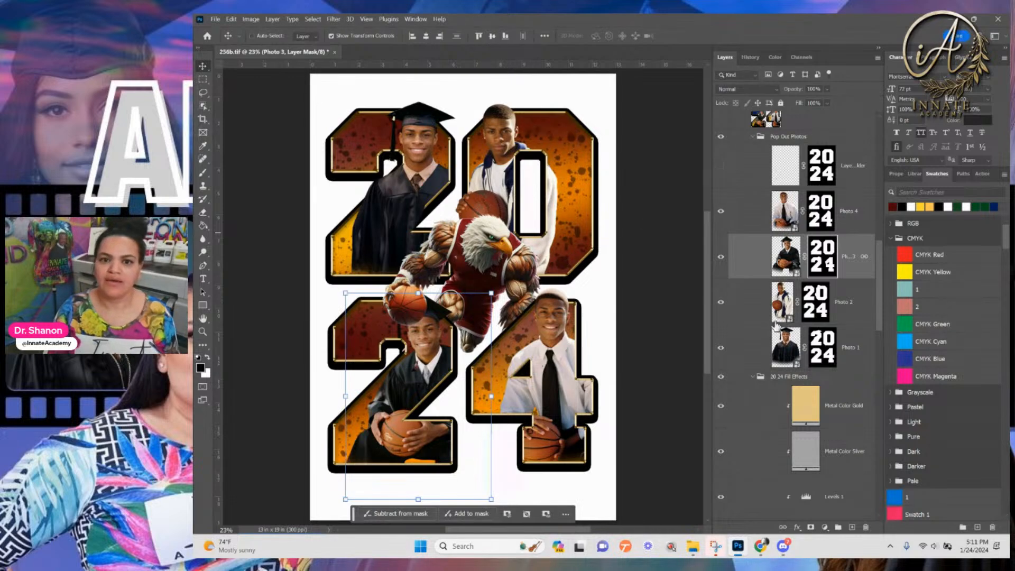
{"action": "right_click", "coordinate": [565, 150]}
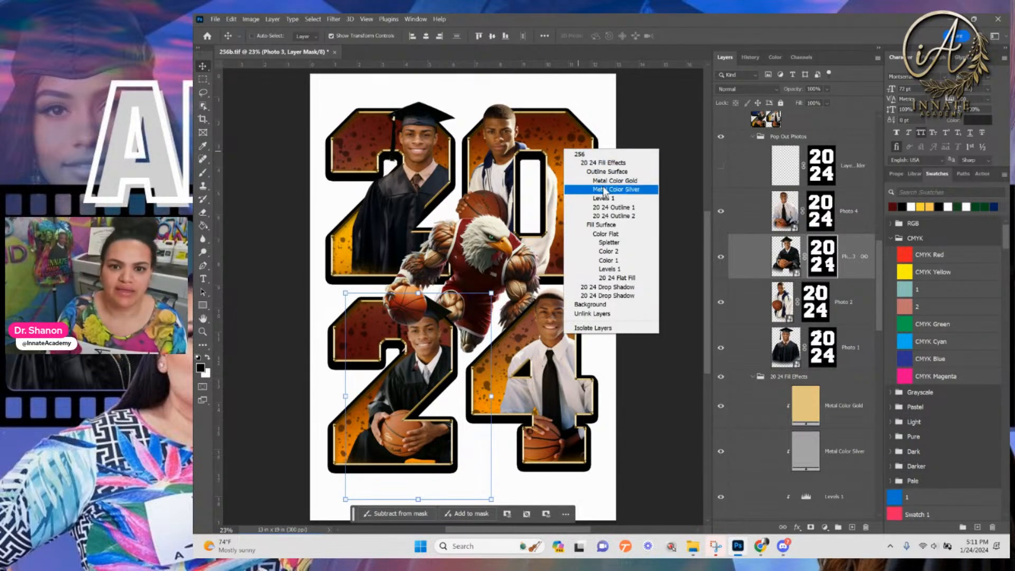
{"action": "key", "text": "Escape"}
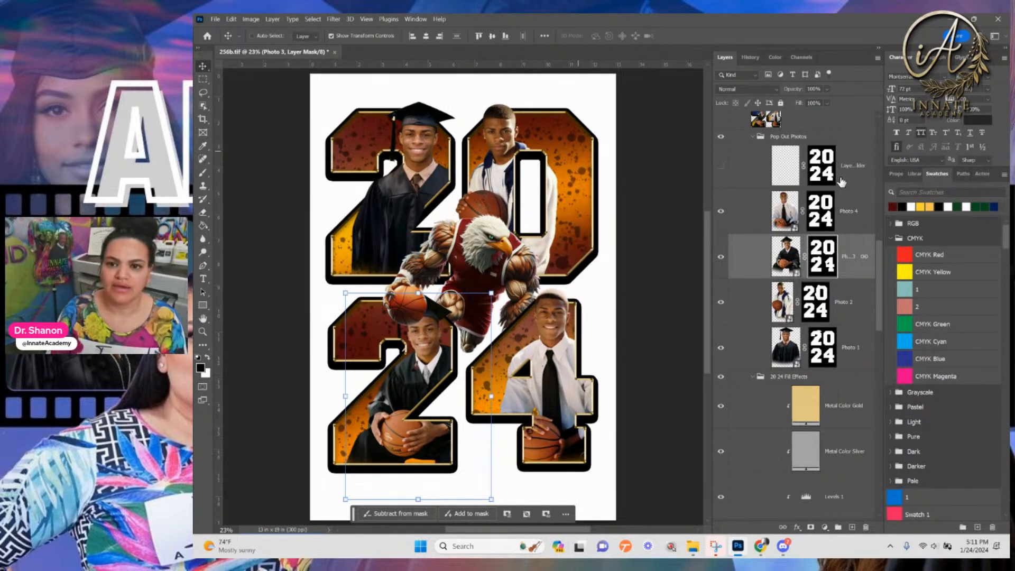
{"action": "scroll", "coordinate": [777, 330], "scroll_direction": "up", "scroll_amount": 5}
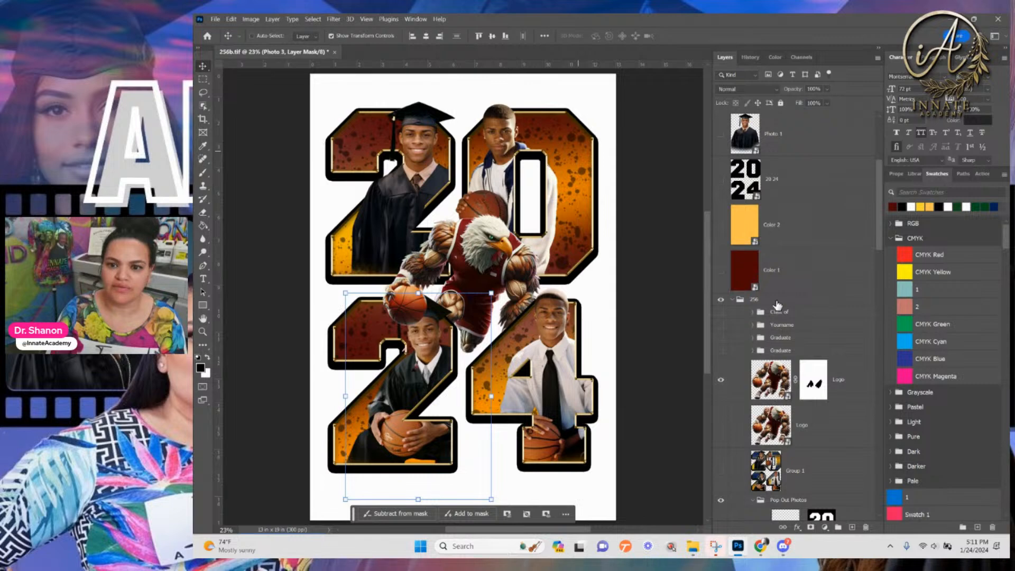
{"action": "left_click", "coordinate": [778, 303]}
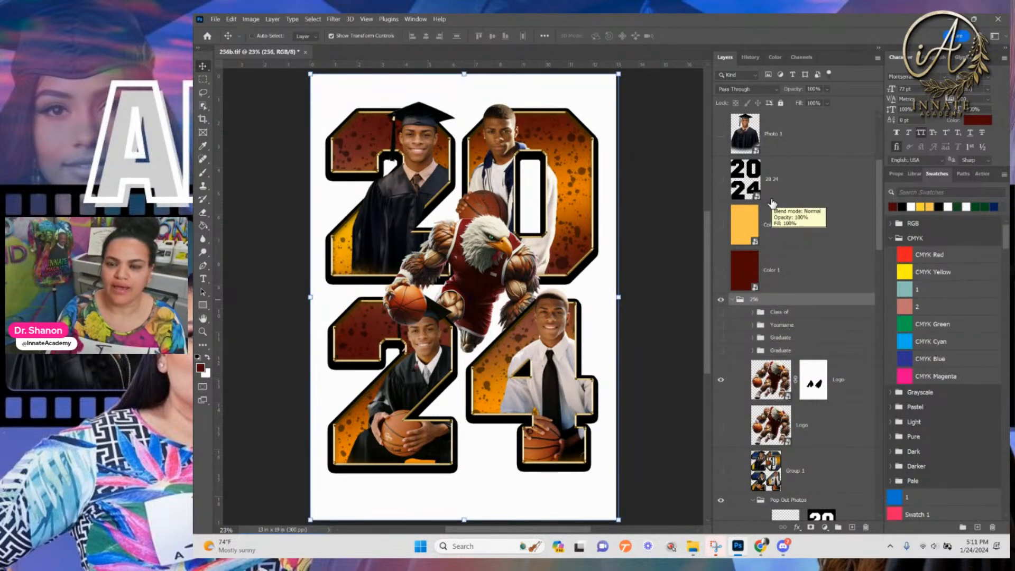
{"action": "left_click", "coordinate": [720, 353]}
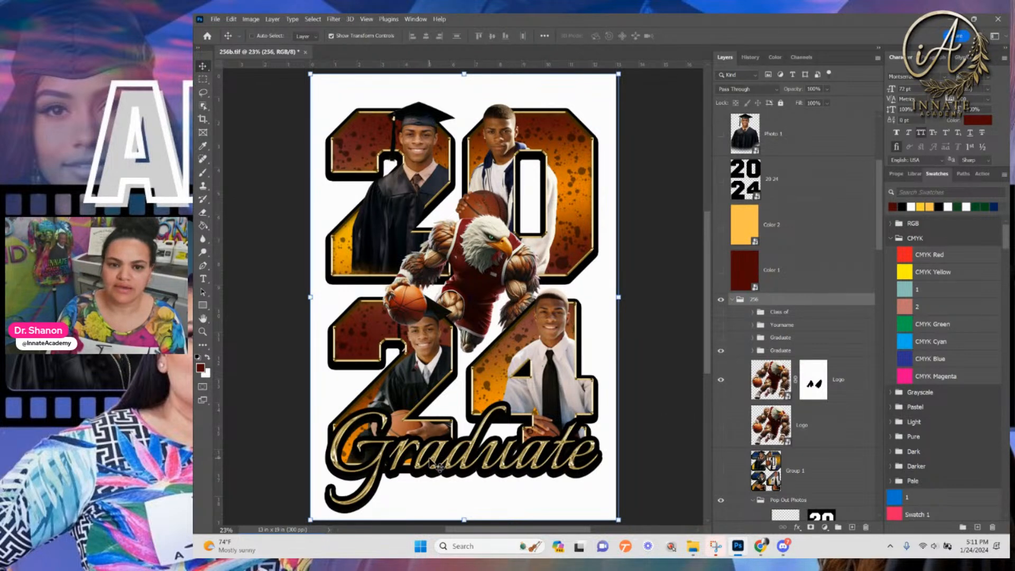
Open the Color 2 smart object's contents and duplicate its yellow Color 2 fill layer
{"action": "double_click", "coordinate": [753, 230]}
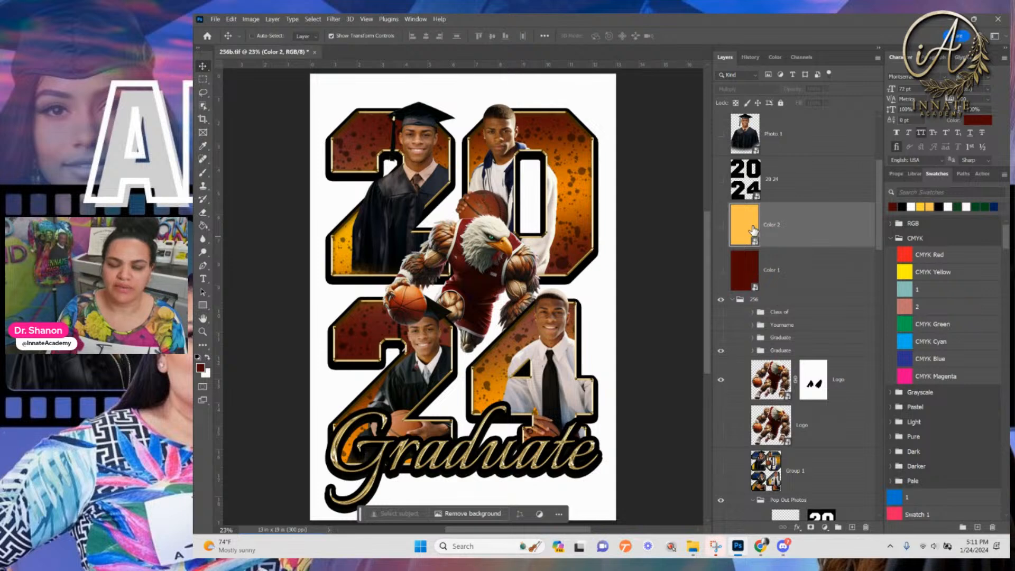
{"action": "right_click", "coordinate": [812, 131]}
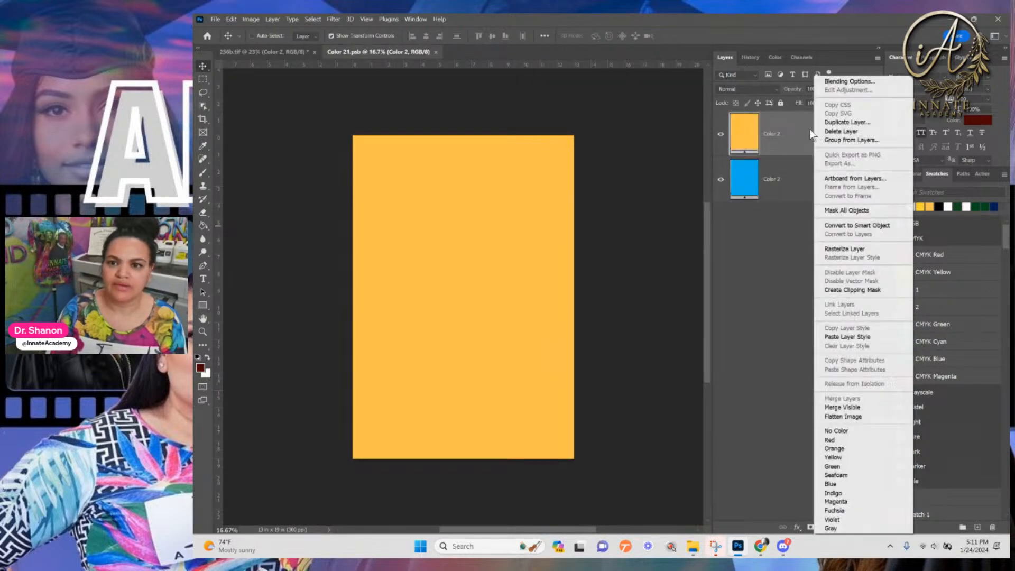
{"action": "left_click", "coordinate": [846, 122]}
{"action": "key", "text": "Return"}
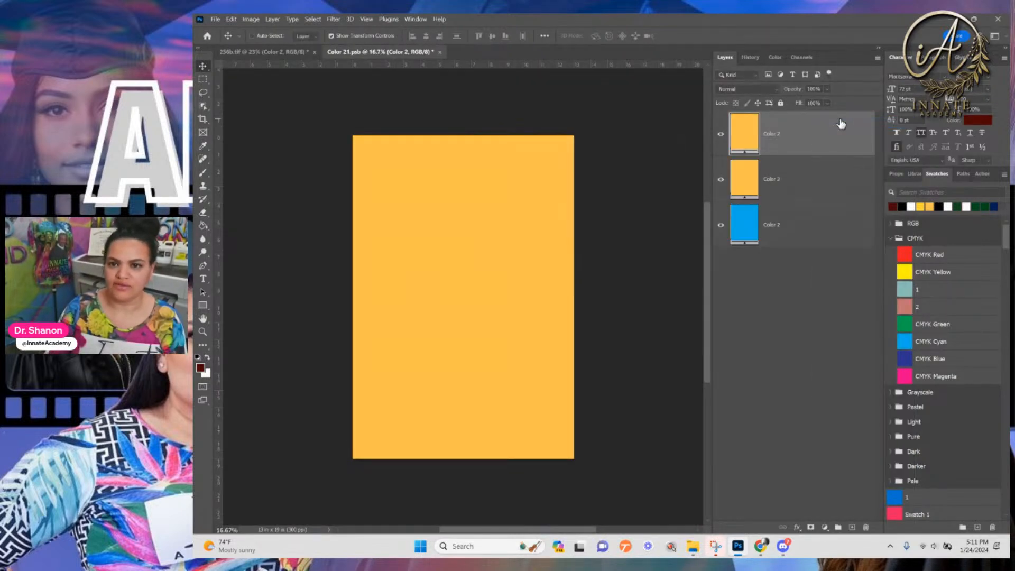
Recolor the duplicated Color 2 fill layer to a neutral light gray, then save and close the smart object
{"action": "double_click", "coordinate": [750, 134]}
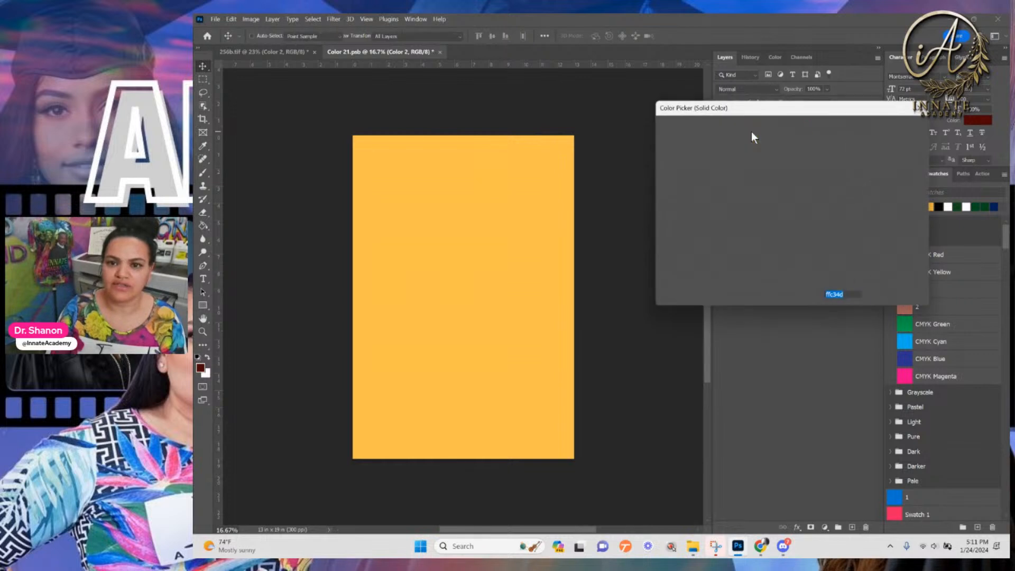
{"action": "left_click", "coordinate": [570, 142]}
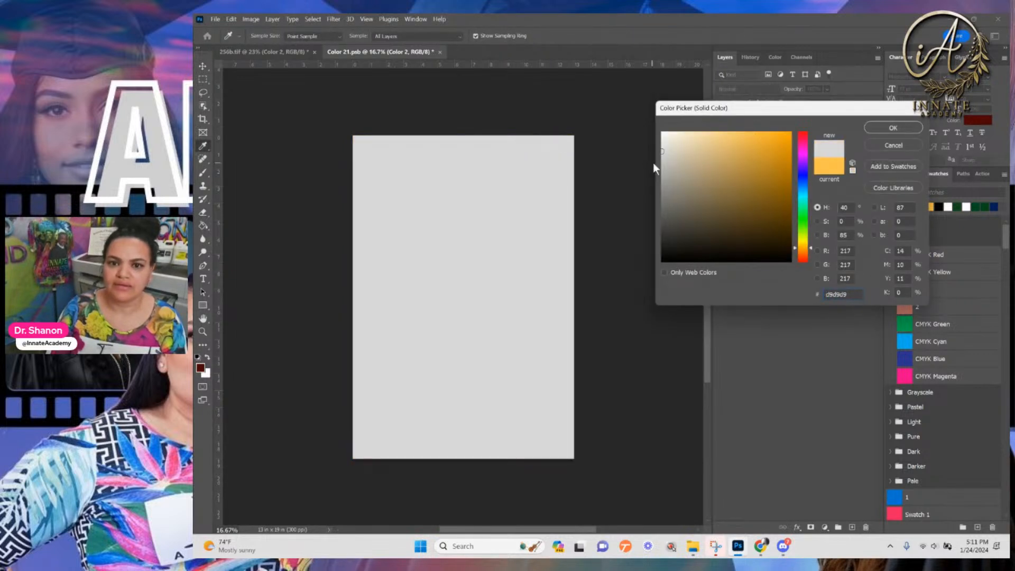
{"action": "left_click_drag", "start_coordinate": [666, 156], "coordinate": [651, 167]}
{"action": "left_click", "coordinate": [894, 133]}
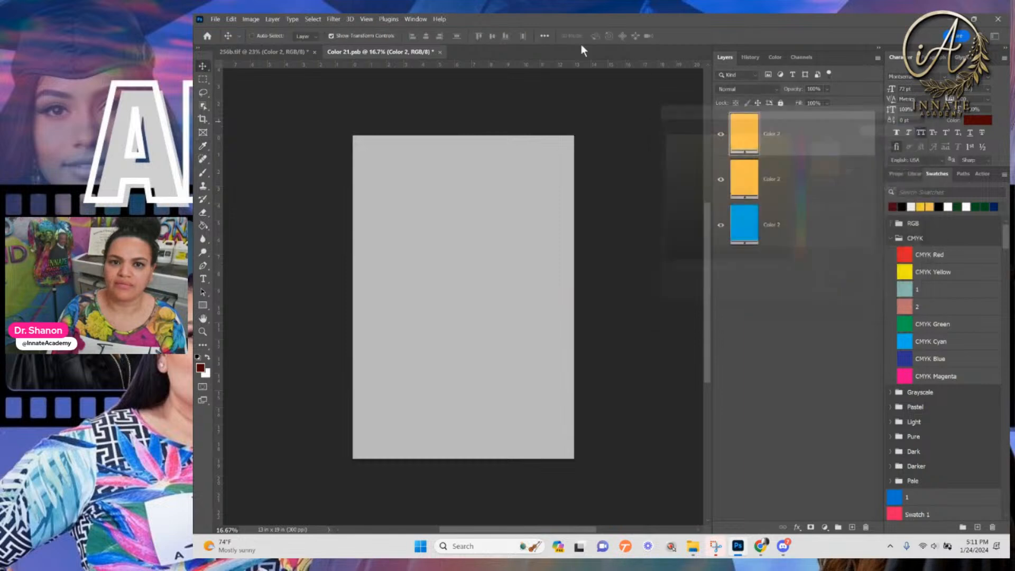
{"action": "left_click", "coordinate": [440, 51]}
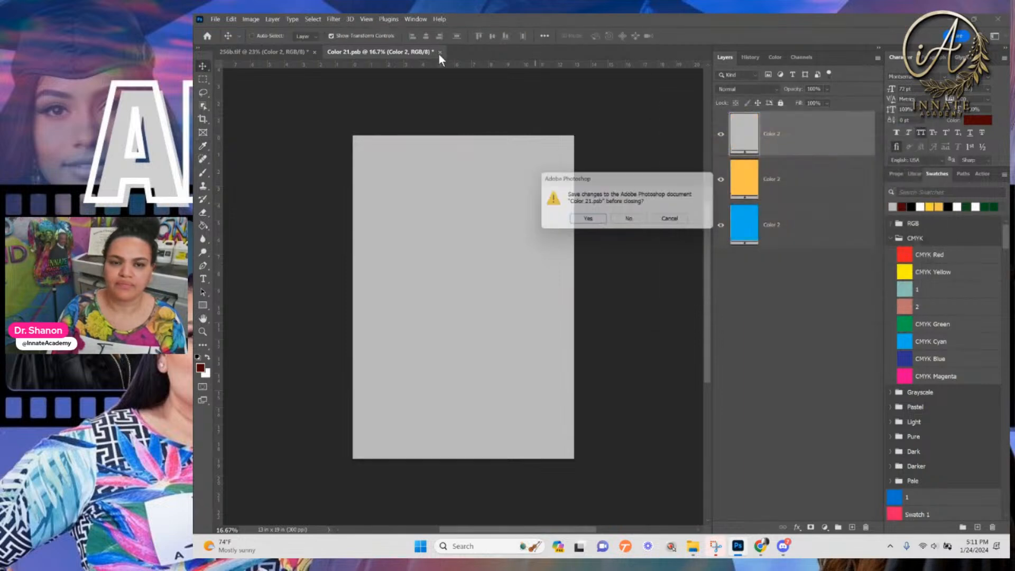
{"action": "left_click", "coordinate": [587, 221]}
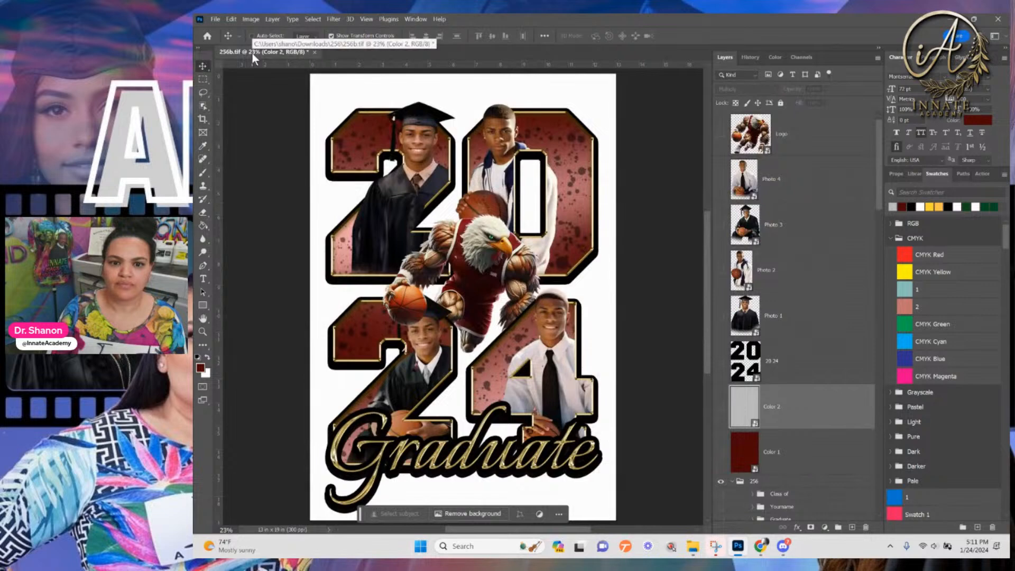
Hide the Metal Color Gold layer in the 20 24 Fill Effects group to give the numbers a silver outline
{"action": "scroll", "coordinate": [787, 394], "scroll_direction": "down", "scroll_amount": 4}
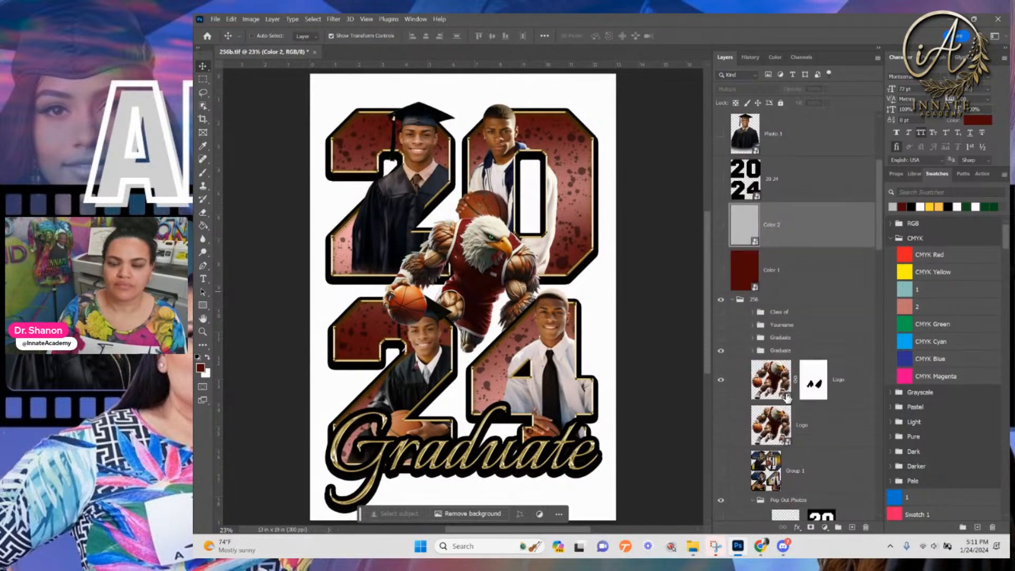
{"action": "scroll", "coordinate": [770, 365], "scroll_direction": "down", "scroll_amount": 2}
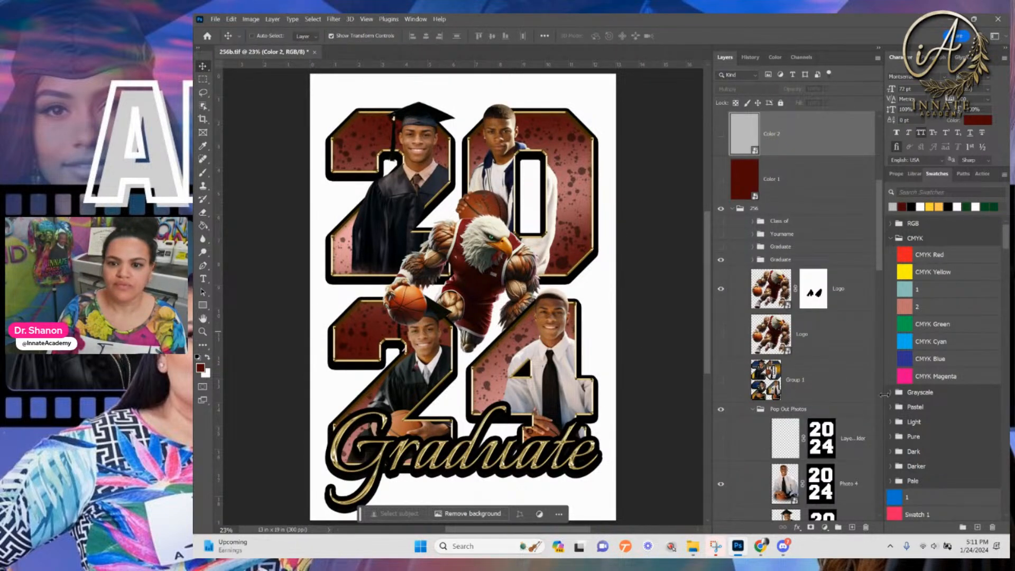
{"action": "scroll", "coordinate": [860, 413], "scroll_direction": "down", "scroll_amount": 7}
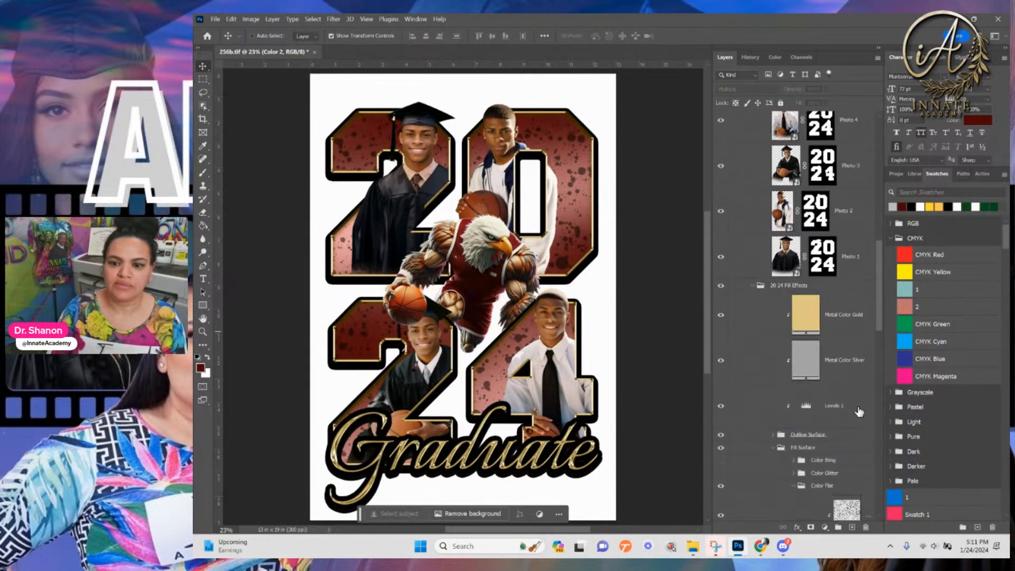
{"action": "left_click", "coordinate": [837, 329]}
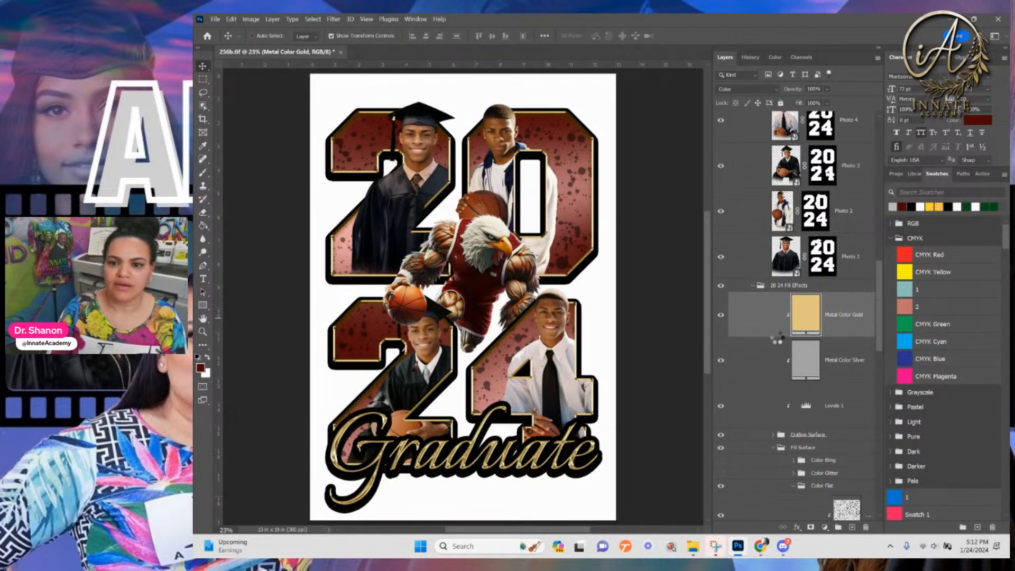
{"action": "scroll", "coordinate": [538, 210], "scroll_direction": "down", "scroll_amount": 1}
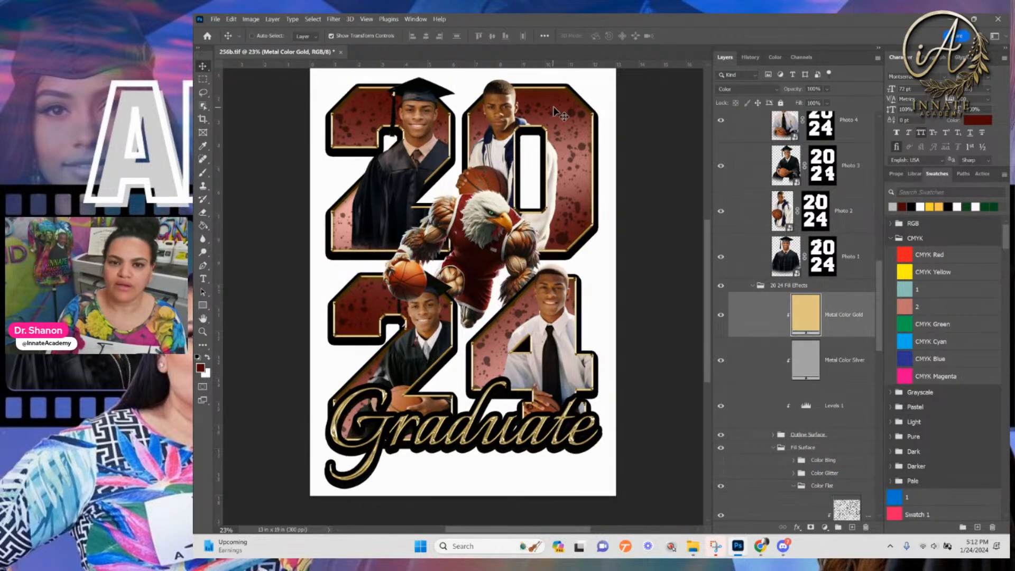
{"action": "left_click", "coordinate": [723, 321]}
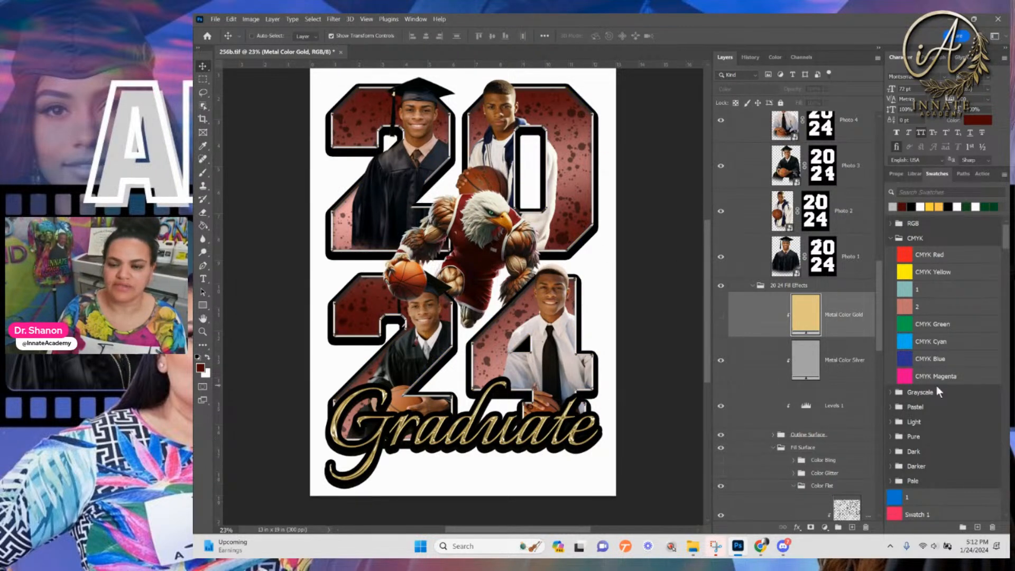
Select the Graduate text layer and hide the Metal Color Gold layer in its group to turn the lettering silver
{"action": "right_click", "coordinate": [514, 443]}
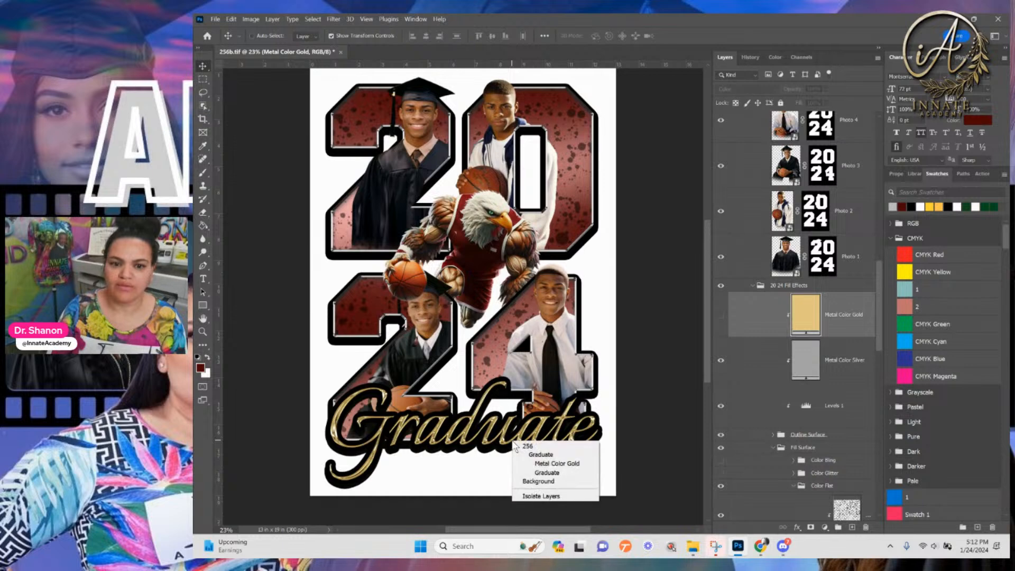
{"action": "left_click", "coordinate": [547, 473]}
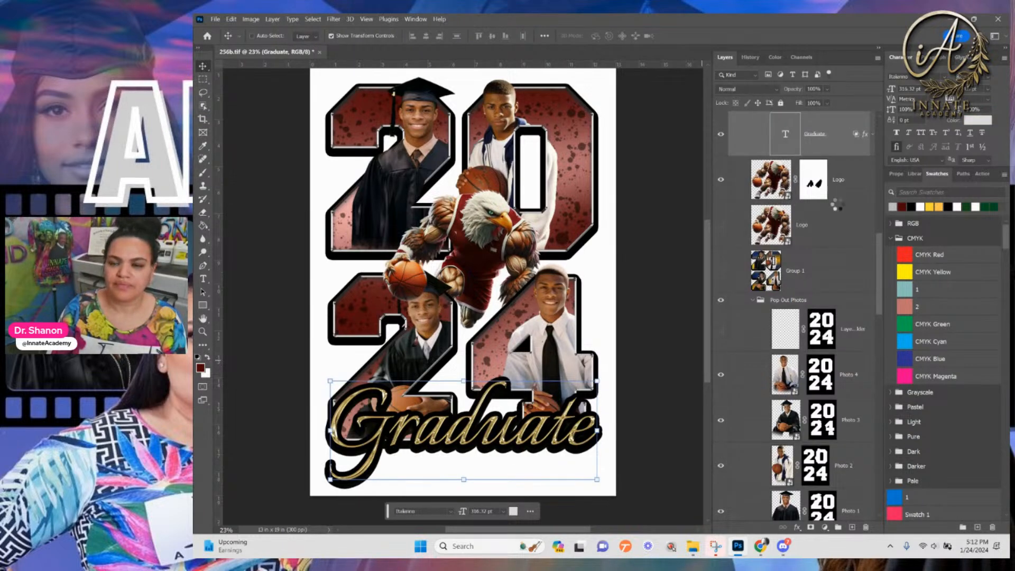
{"action": "scroll", "coordinate": [801, 111], "scroll_direction": "up", "scroll_amount": 3}
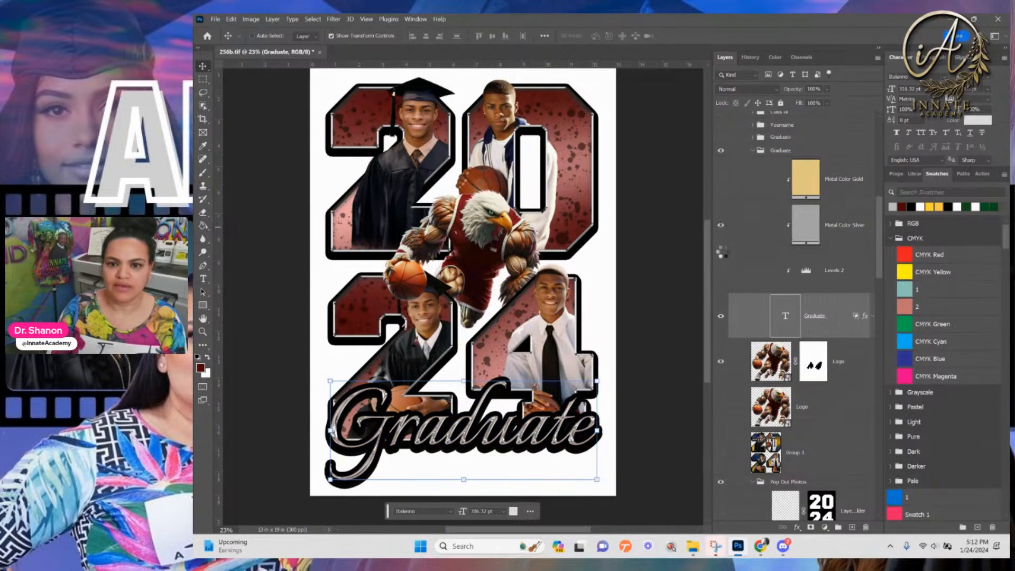
Show the Levels 2 adjustment above the Graduate text, and check the numbers with the Splatter texture hidden and shown again
{"action": "left_click", "coordinate": [721, 271]}
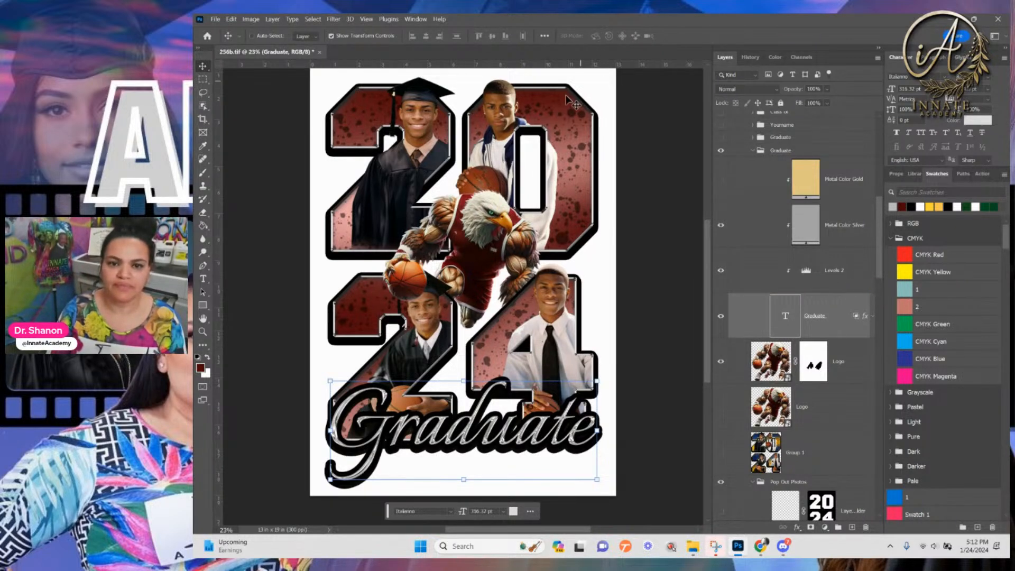
{"action": "right_click", "coordinate": [573, 168]}
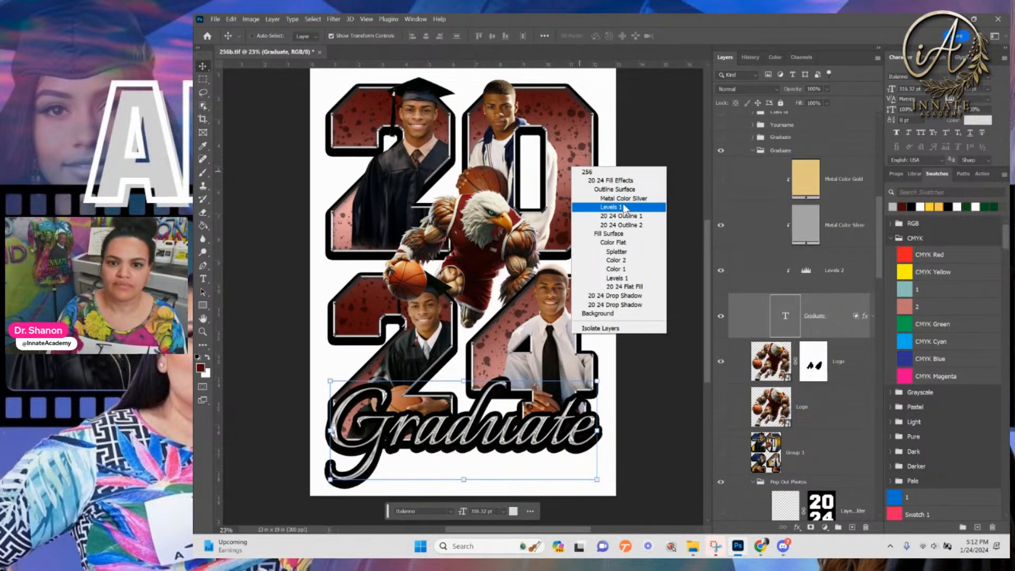
{"action": "left_click", "coordinate": [618, 251]}
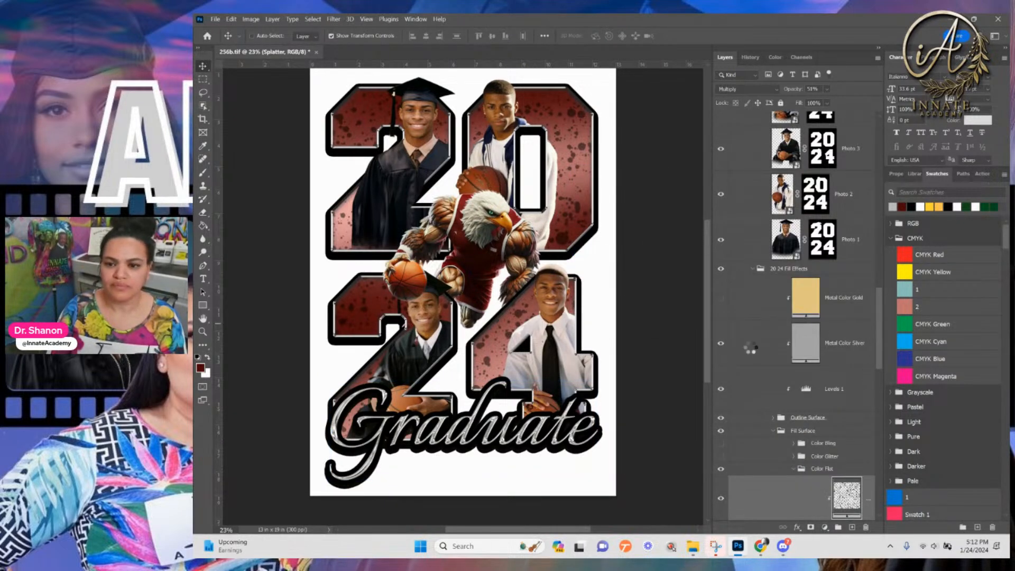
{"action": "scroll", "coordinate": [749, 348], "scroll_direction": "down", "scroll_amount": 5}
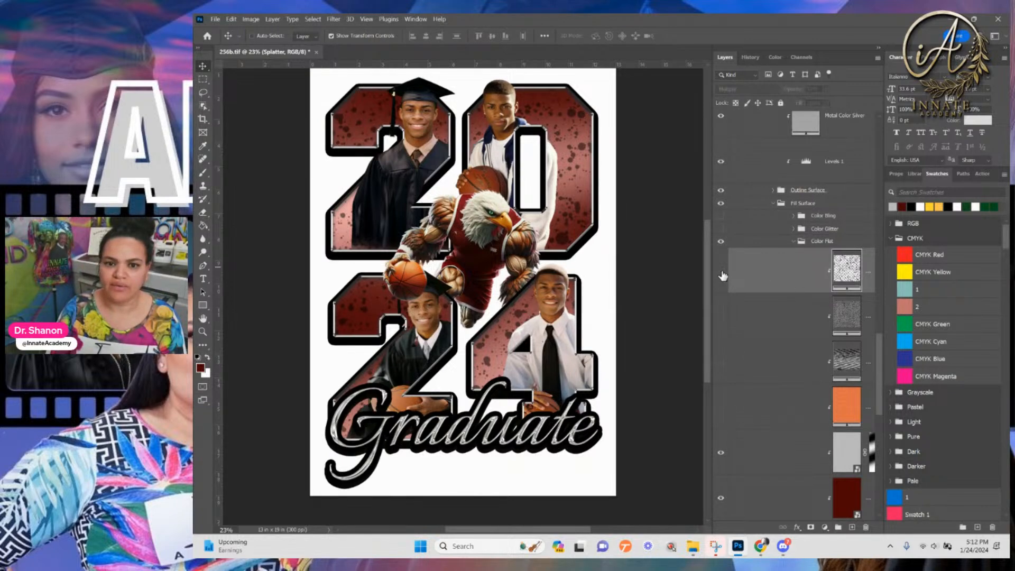
{"action": "left_click", "coordinate": [721, 272]}
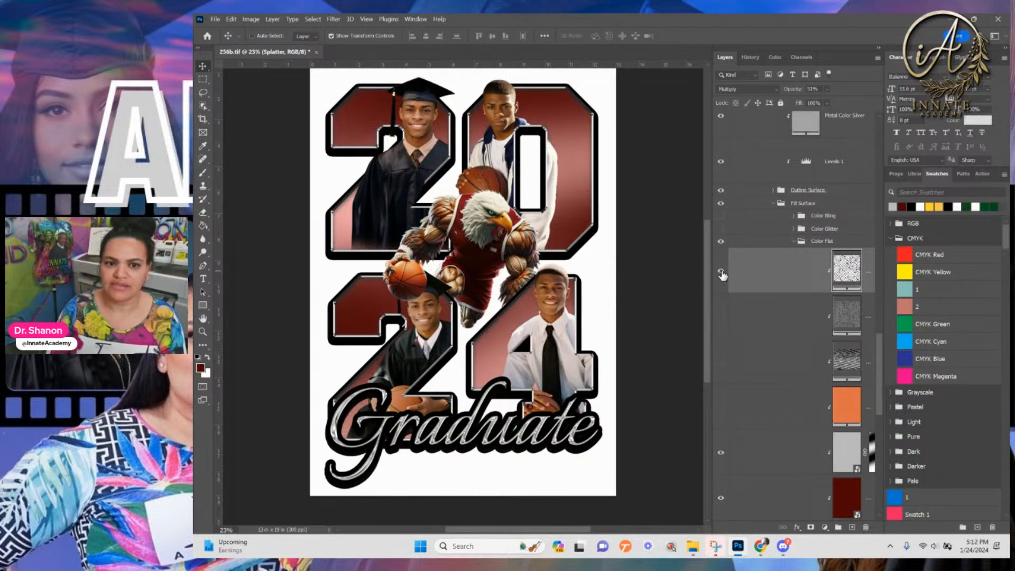
{"action": "left_click", "coordinate": [720, 273]}
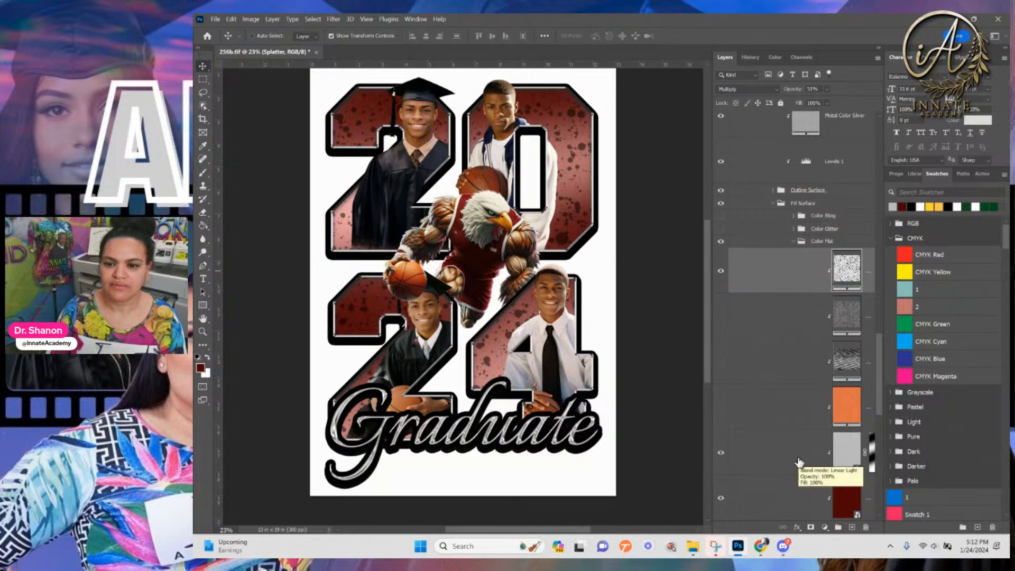
Replace the Color 2 fill in the Color Flat group with a duplicate set to Normal blend mode, hiding the original layer
{"action": "left_click", "coordinate": [800, 463]}
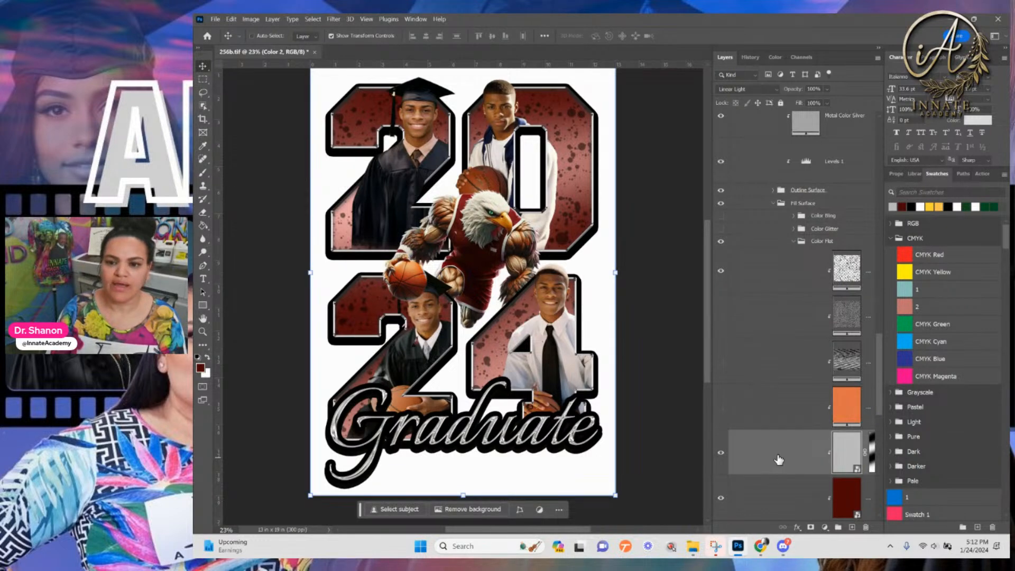
{"action": "right_click", "coordinate": [782, 460]}
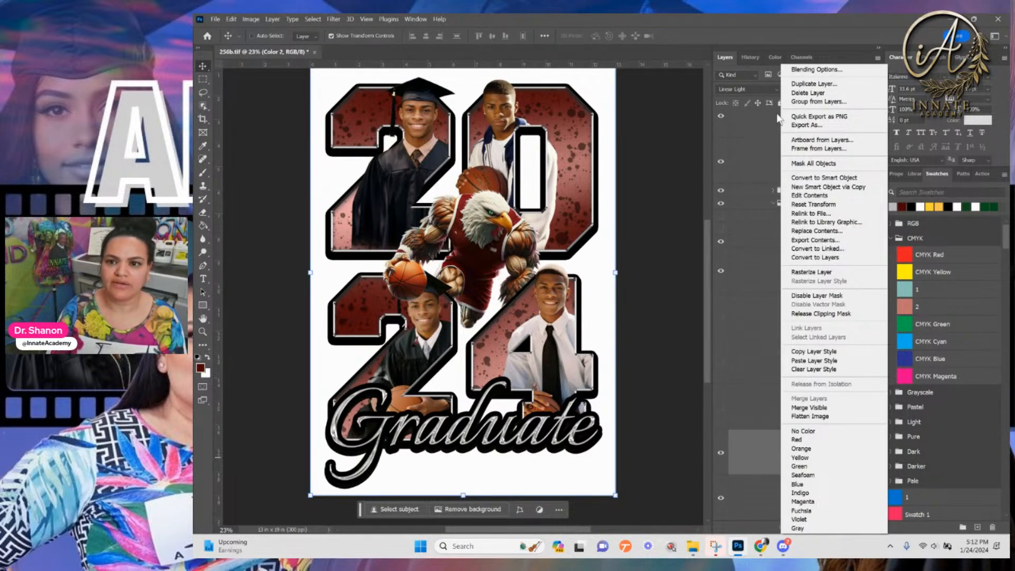
{"action": "left_click", "coordinate": [807, 85]}
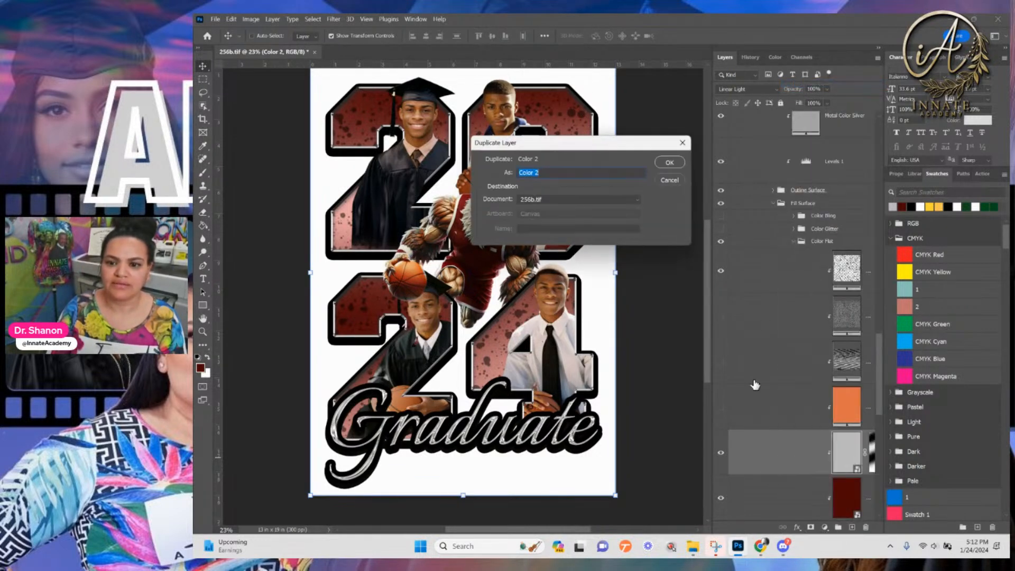
{"action": "left_click", "coordinate": [668, 163]}
{"action": "left_click", "coordinate": [720, 498]}
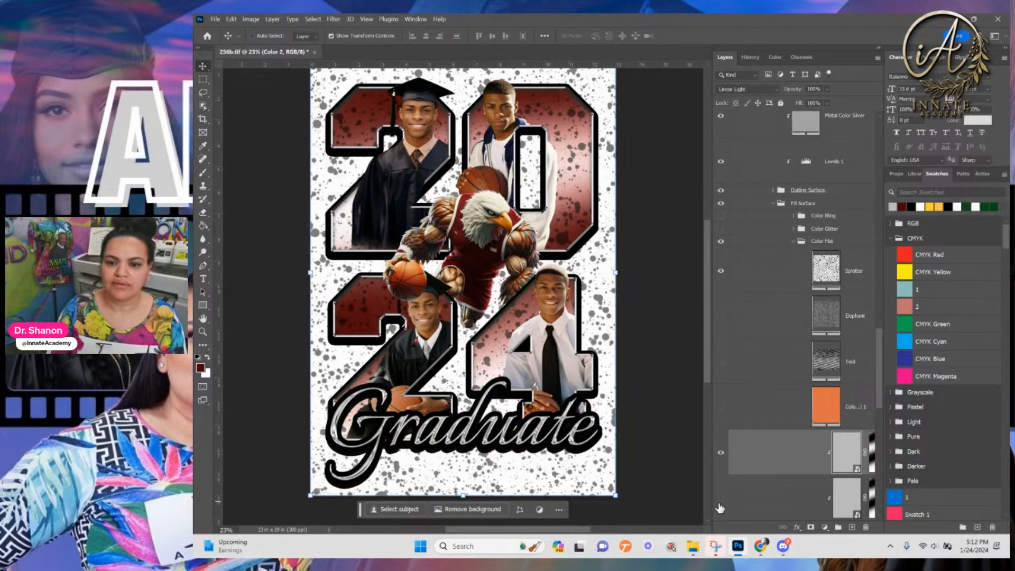
{"action": "left_click", "coordinate": [740, 90]}
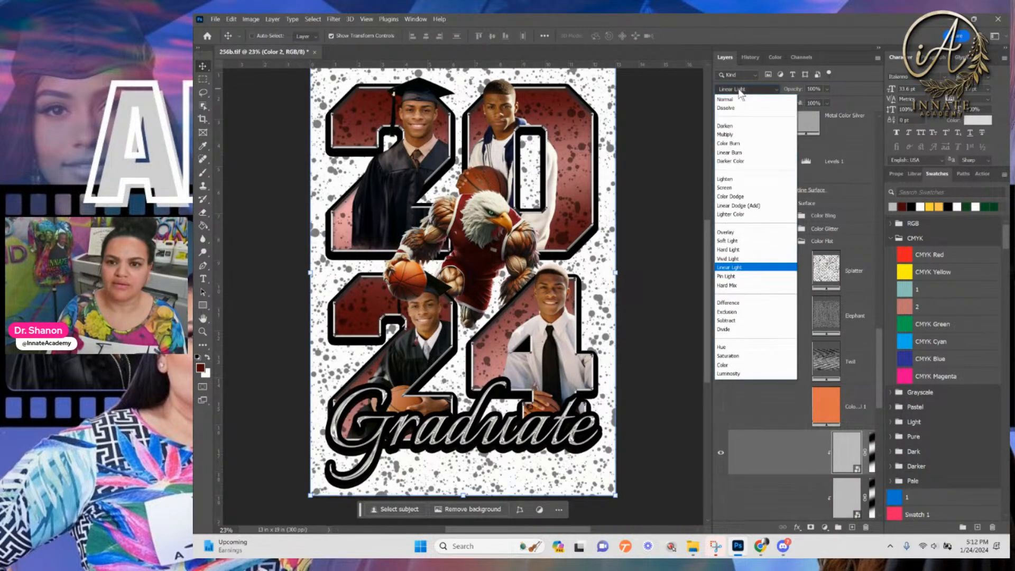
{"action": "left_click", "coordinate": [735, 99]}
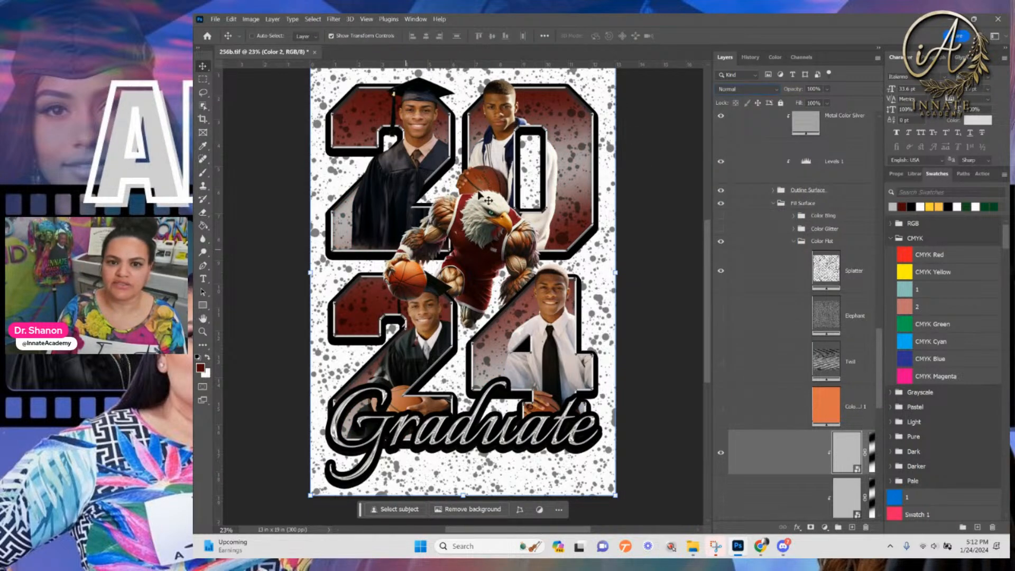
Clip the Splatter, Elephant, Twill and orange color fill layers to the number fill, and show the Twill texture
{"action": "left_click", "coordinate": [781, 277]}
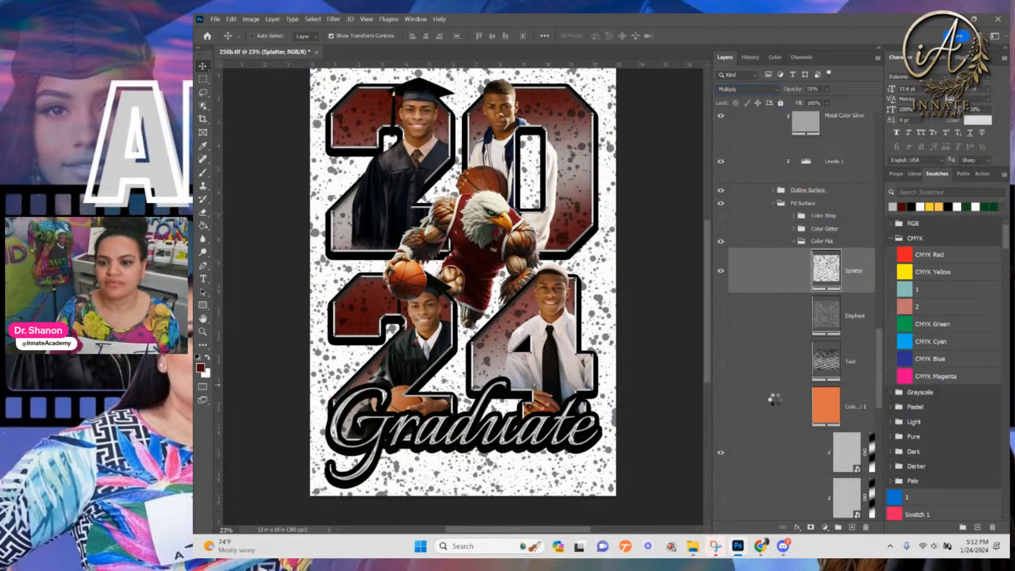
{"action": "left_click", "coordinate": [775, 399]}
{"action": "left_click", "coordinate": [782, 277]}
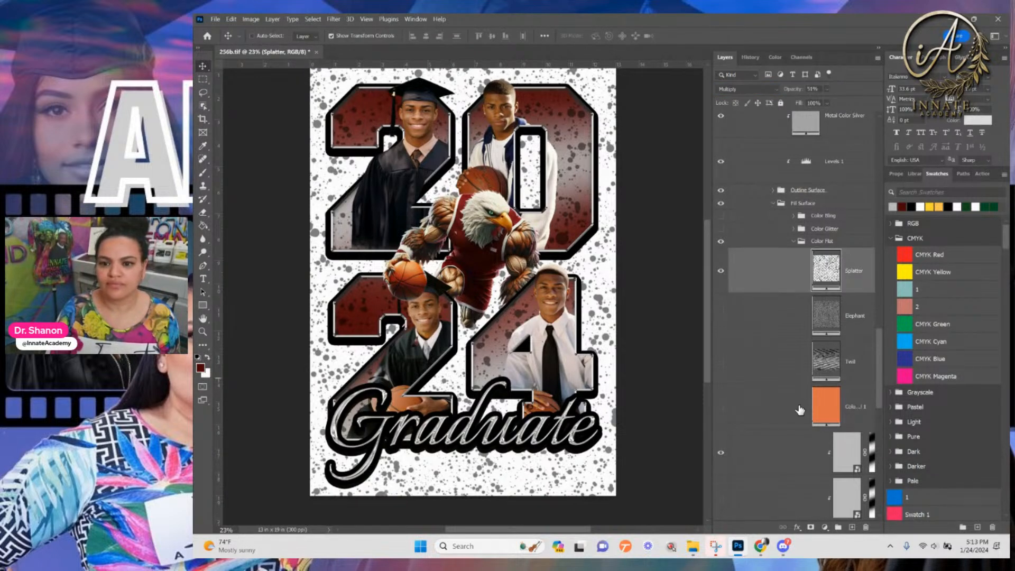
{"action": "left_click", "coordinate": [793, 410], "text": "shift"}
{"action": "right_click", "coordinate": [793, 410]}
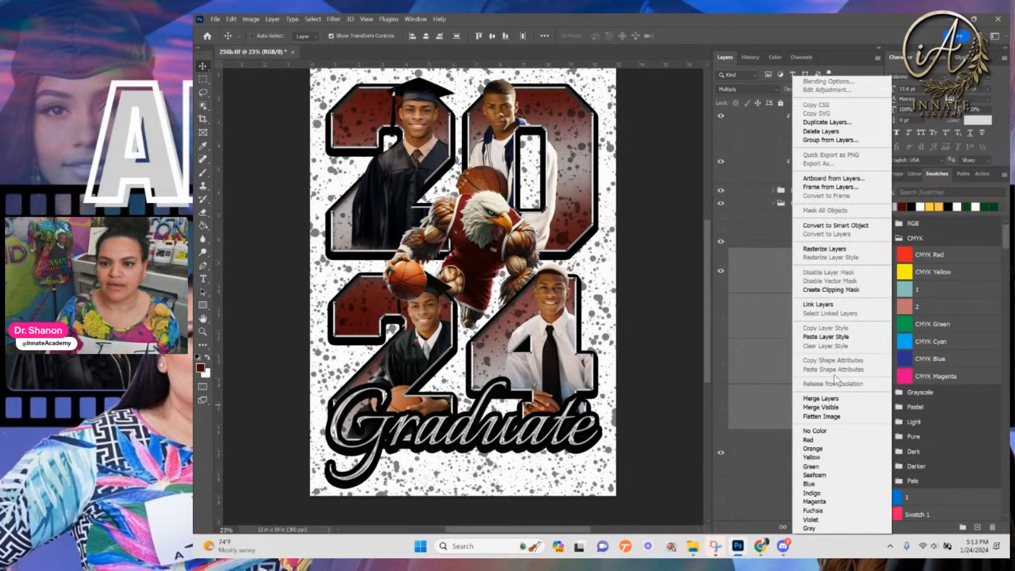
{"action": "left_click", "coordinate": [833, 290]}
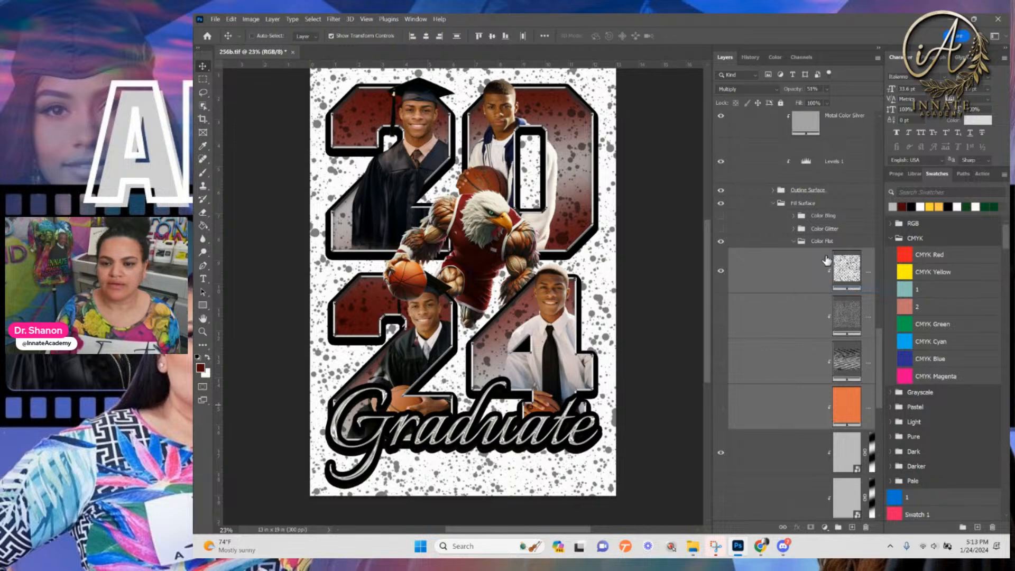
{"action": "left_click", "coordinate": [720, 362]}
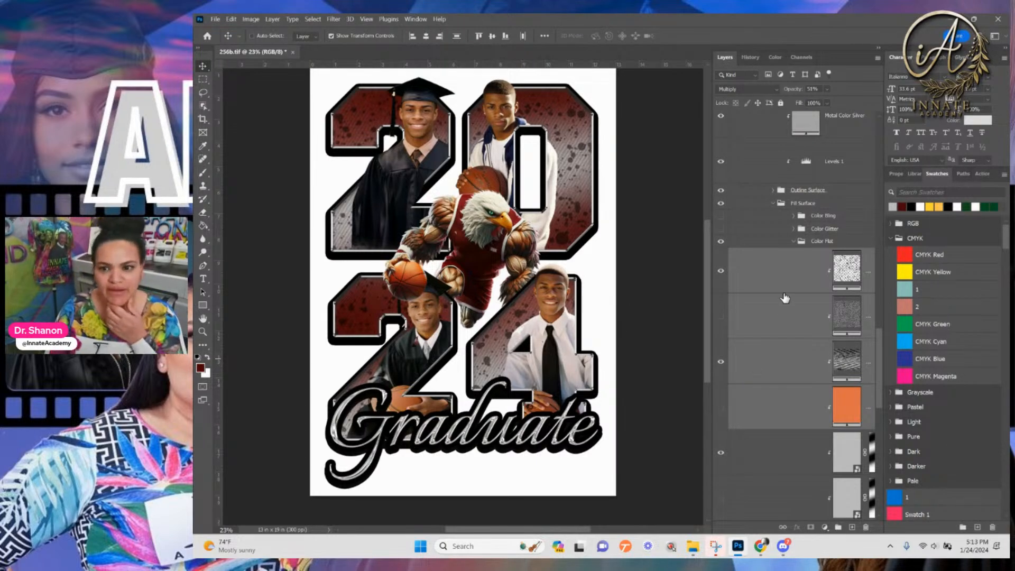
Try the Elephant texture in place of Splatter on the number fill, and switch back to Splatter
{"action": "left_click", "coordinate": [724, 277]}
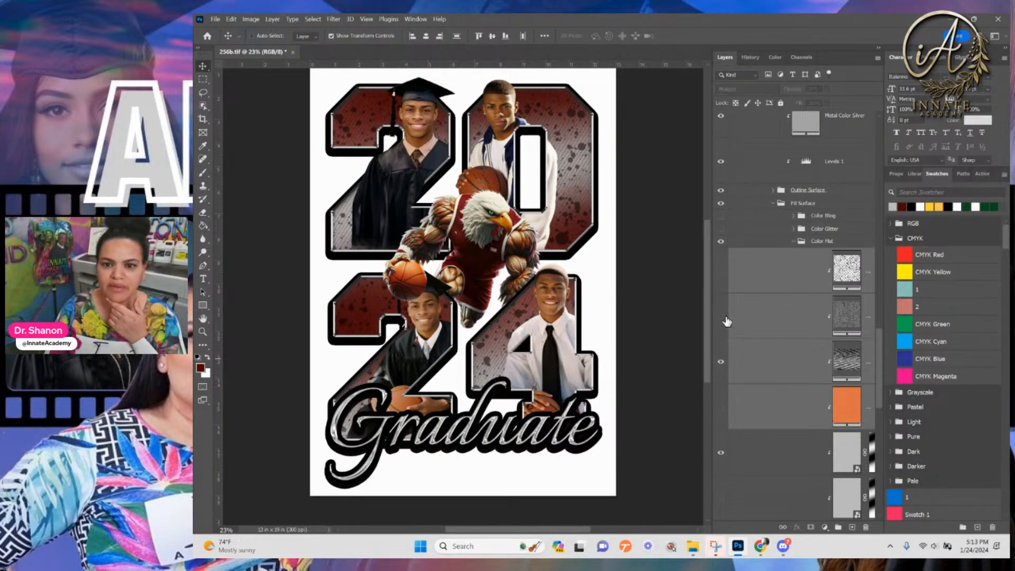
{"action": "left_click", "coordinate": [722, 317]}
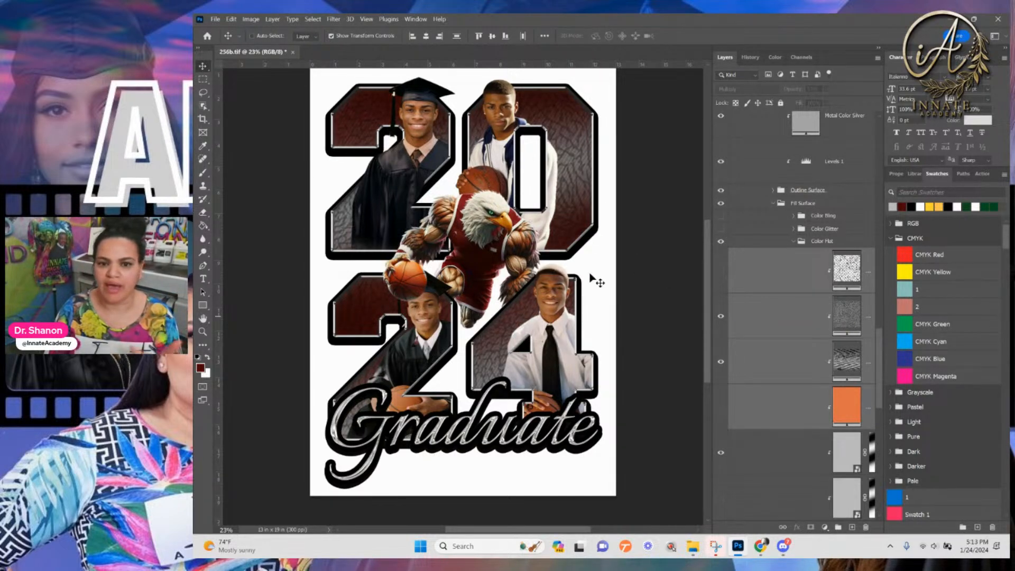
{"action": "left_click", "coordinate": [721, 319]}
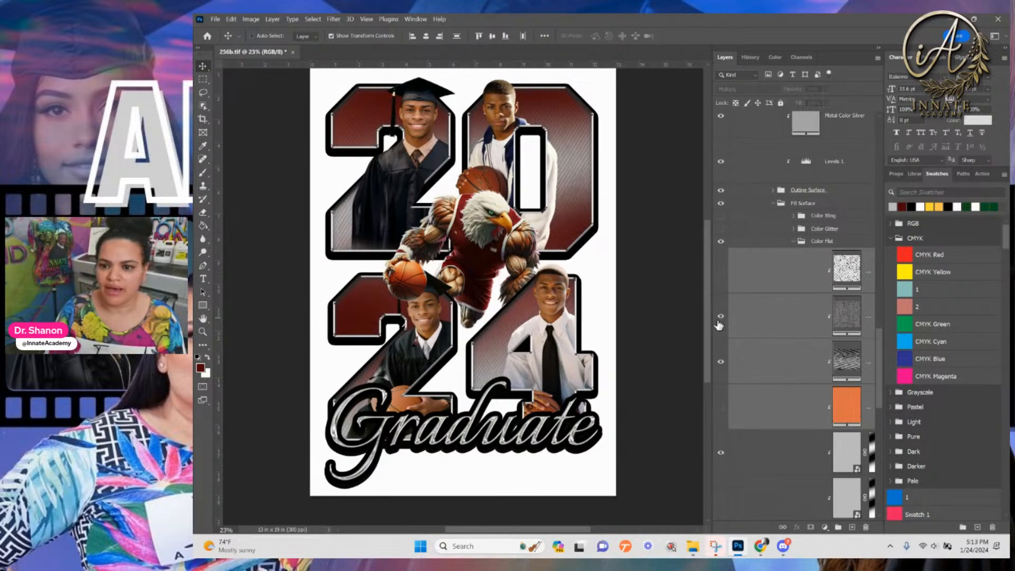
{"action": "left_click", "coordinate": [720, 319]}
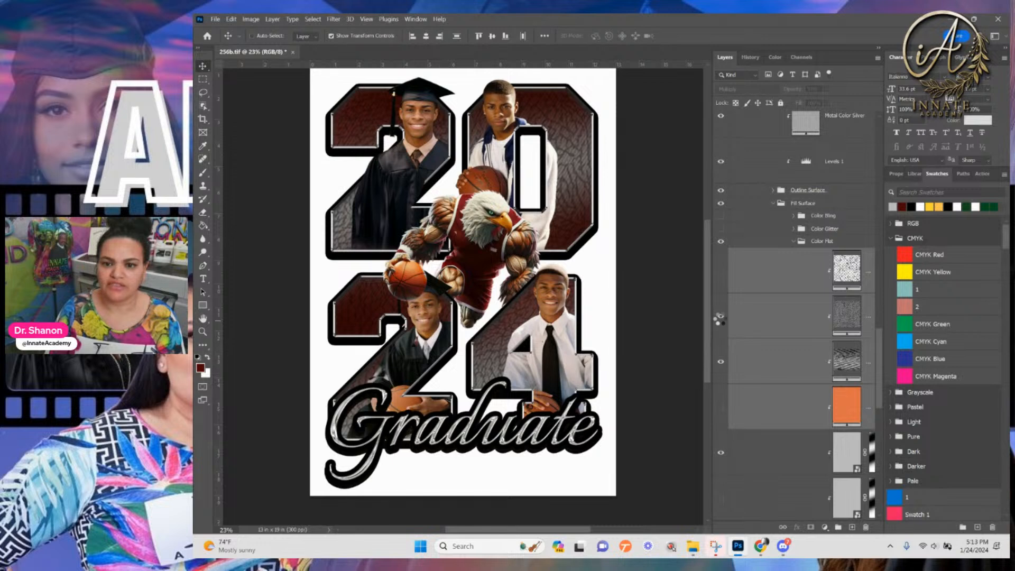
{"action": "left_click", "coordinate": [721, 270]}
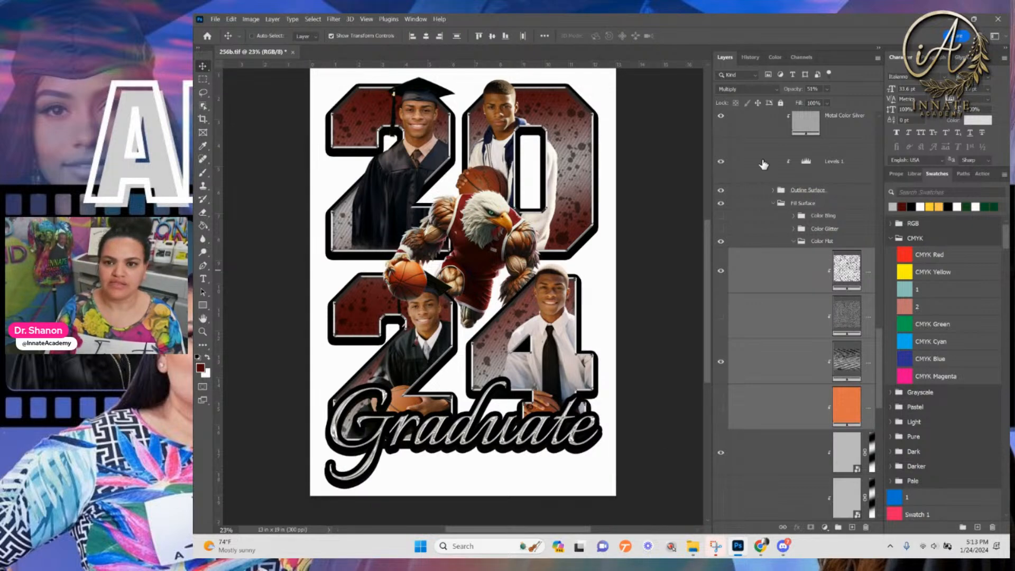
Select the Graduate text layer and check its lettering by toggling its visibility and opening its text for editing
{"action": "right_click", "coordinate": [550, 440]}
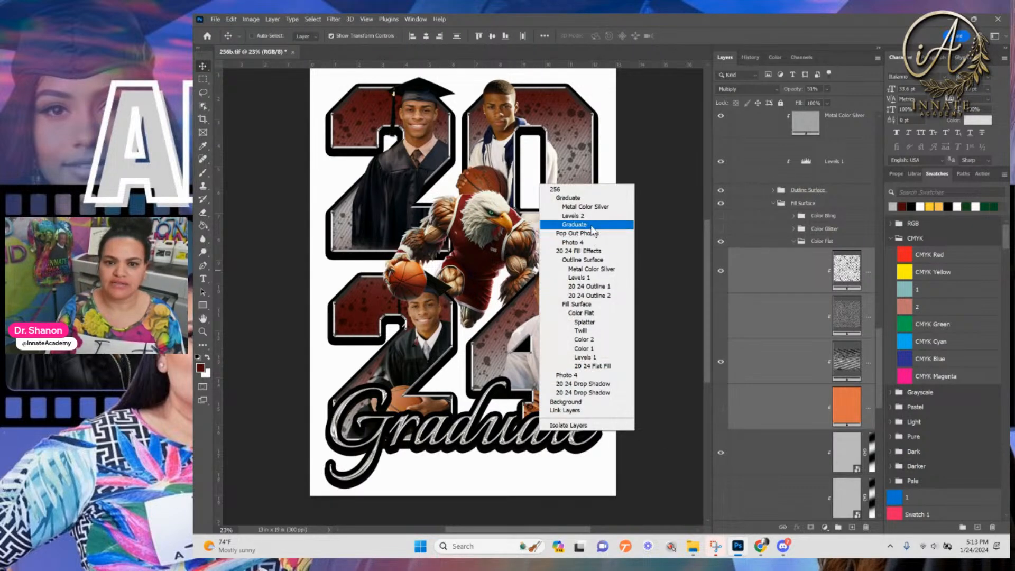
{"action": "left_click", "coordinate": [571, 233]}
{"action": "left_click", "coordinate": [720, 136]}
{"action": "left_click", "coordinate": [720, 135]}
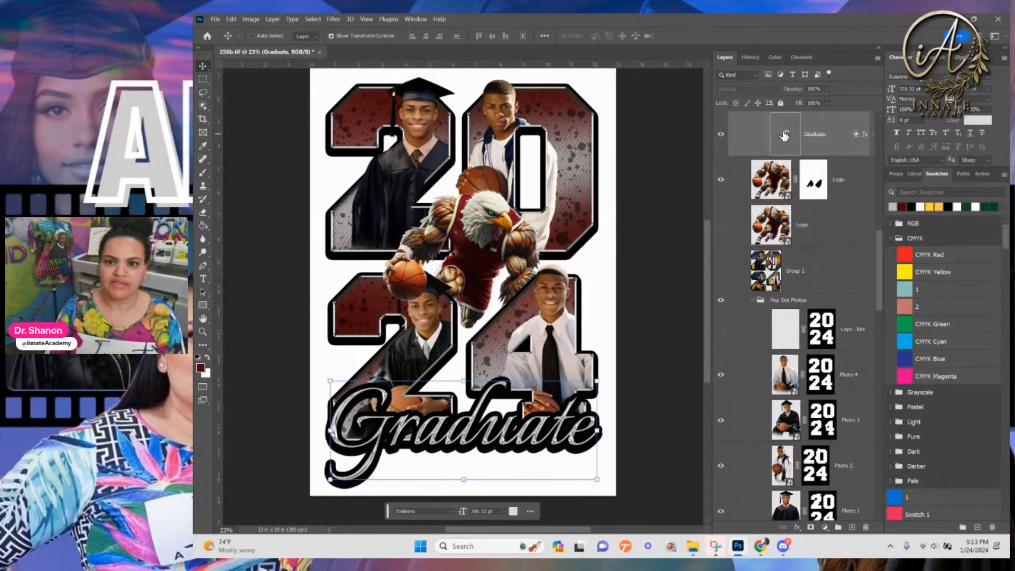
{"action": "double_click", "coordinate": [785, 136]}
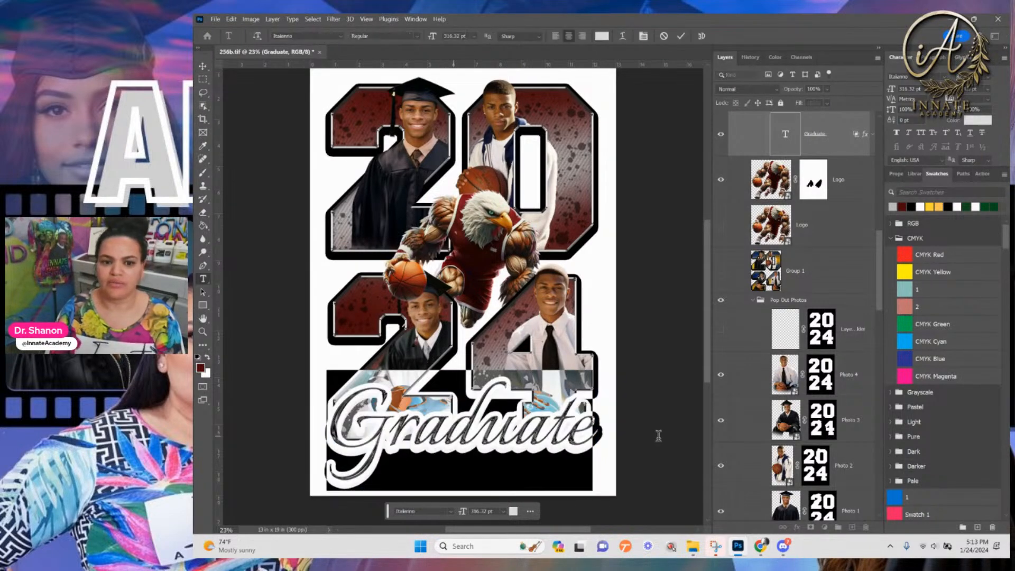
{"action": "left_click", "coordinate": [724, 137]}
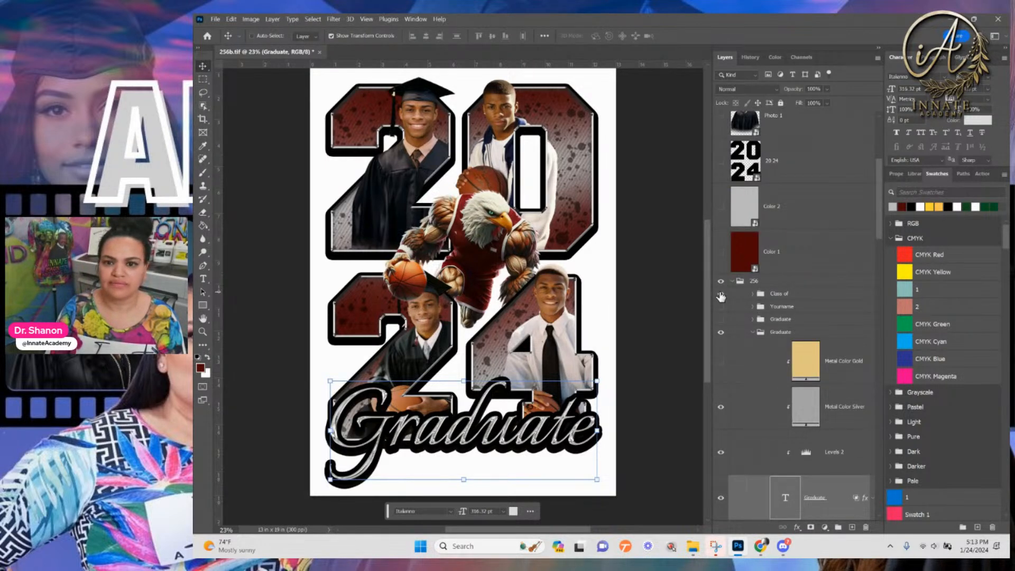
Preview the Class of, Yourname and centered Graduate text groups one at a time, hiding each again
{"action": "left_click", "coordinate": [721, 294]}
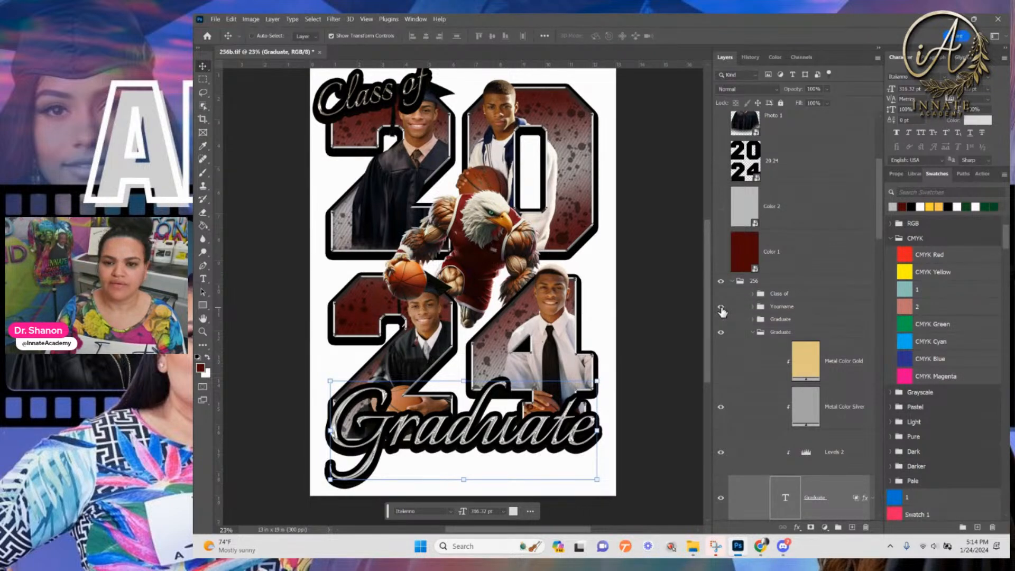
{"action": "left_click", "coordinate": [722, 308]}
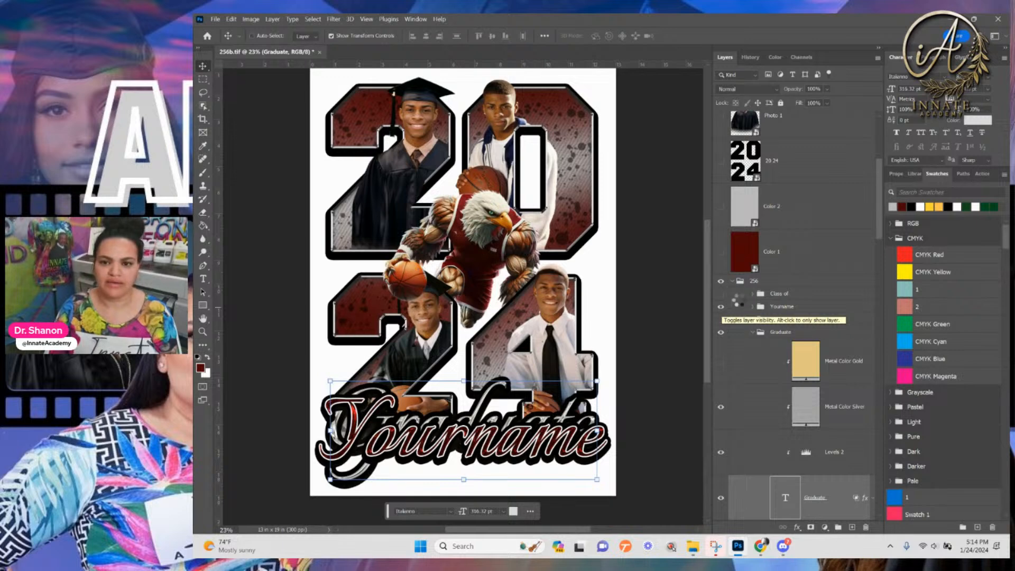
{"action": "left_click", "coordinate": [721, 319]}
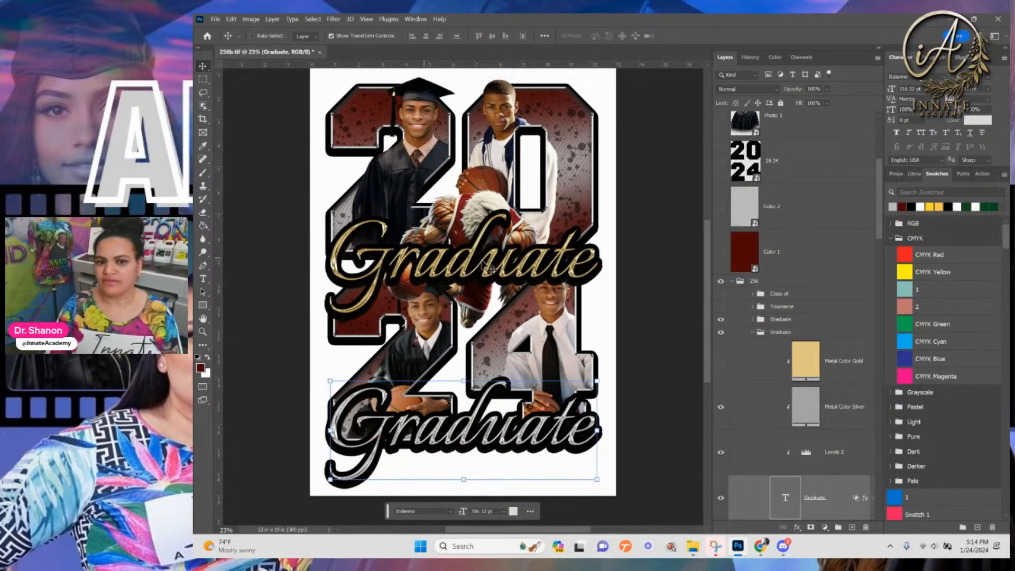
{"action": "left_click", "coordinate": [721, 320]}
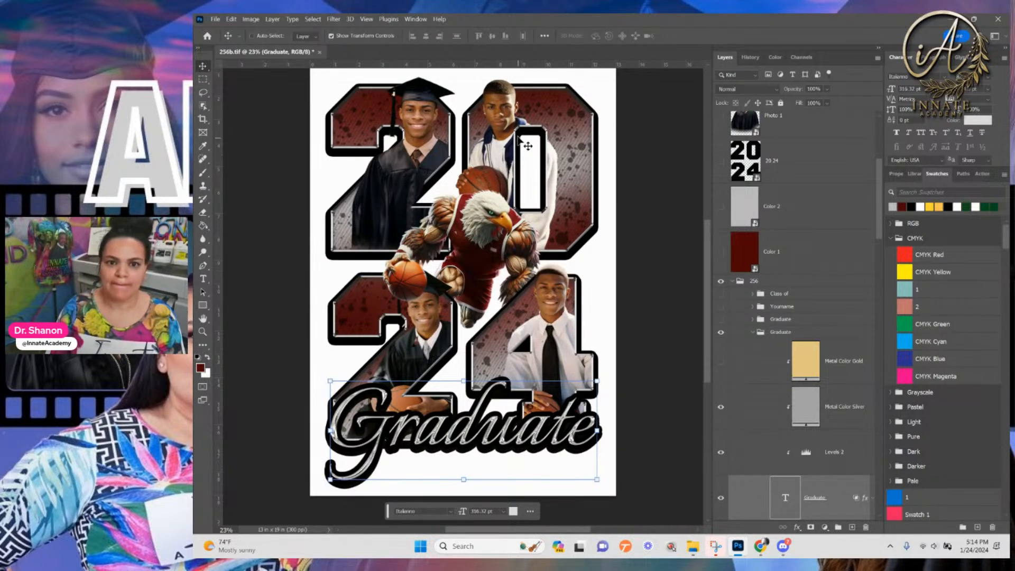
Open the Photo 2 smart object's contents and add a Hue/Saturation adjustment layer above the basketball player photo
{"action": "right_click", "coordinate": [514, 159]}
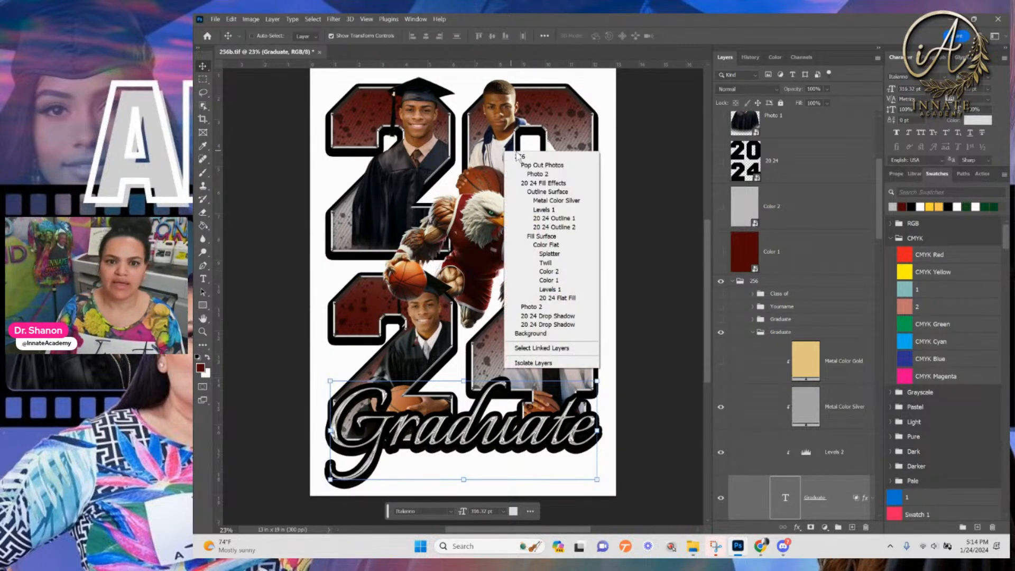
{"action": "left_click", "coordinate": [548, 174]}
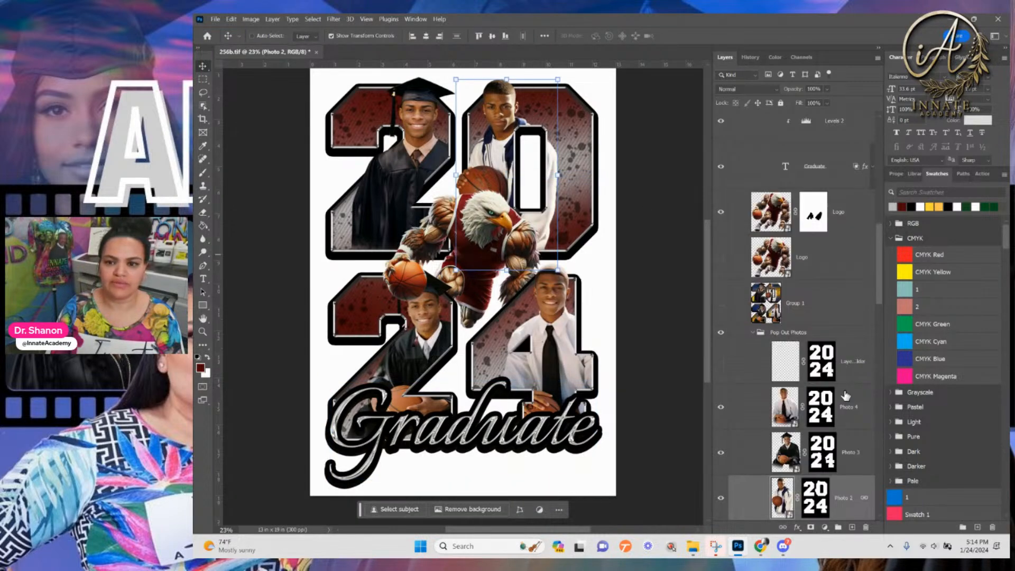
{"action": "double_click", "coordinate": [783, 497]}
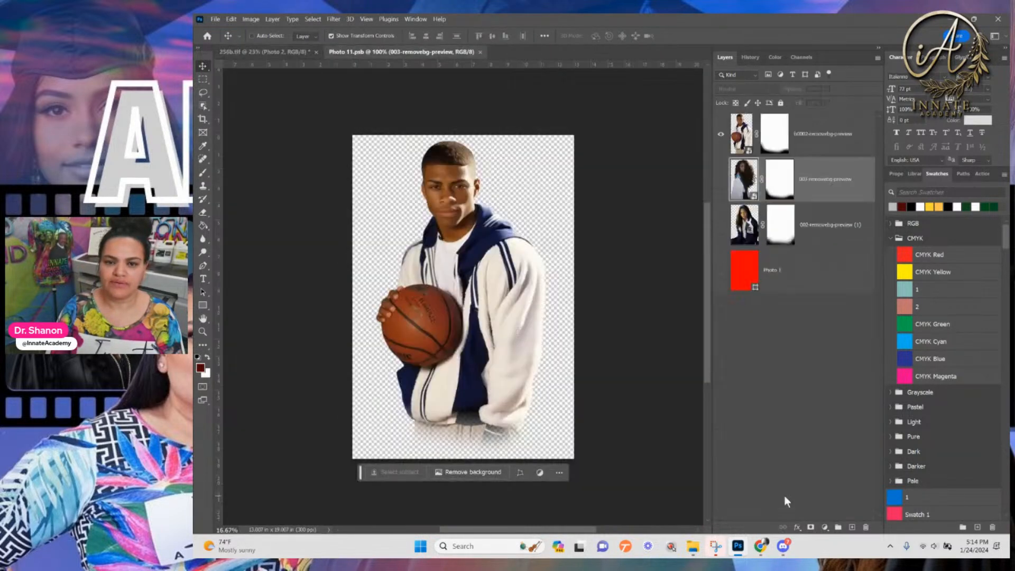
{"action": "left_click", "coordinate": [828, 527]}
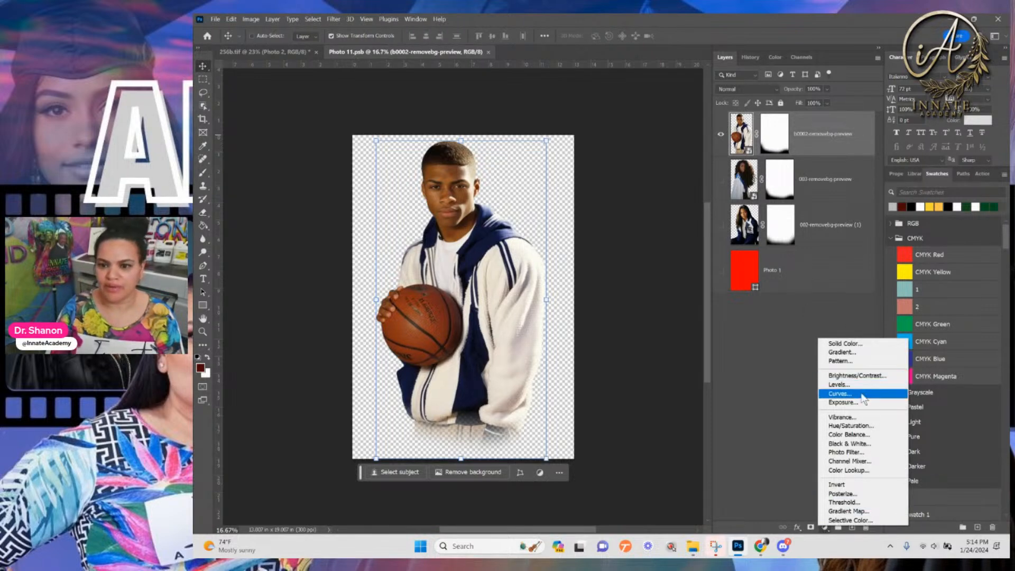
{"action": "left_click", "coordinate": [858, 423]}
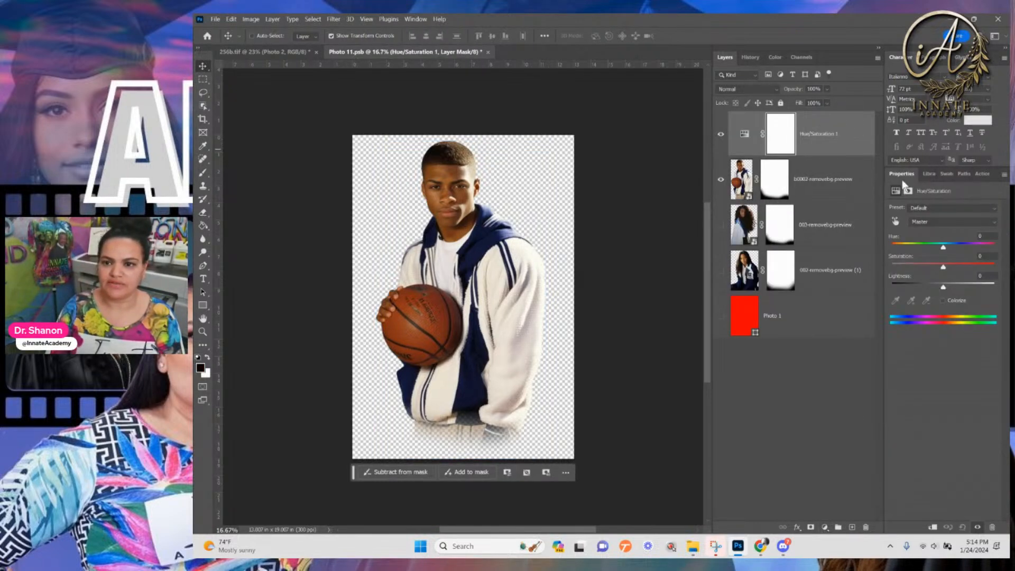
Clip the Hue/Saturation adjustment to the basketball player photo and target its Blues by sampling the navy jacket hood
{"action": "right_click", "coordinate": [834, 134]}
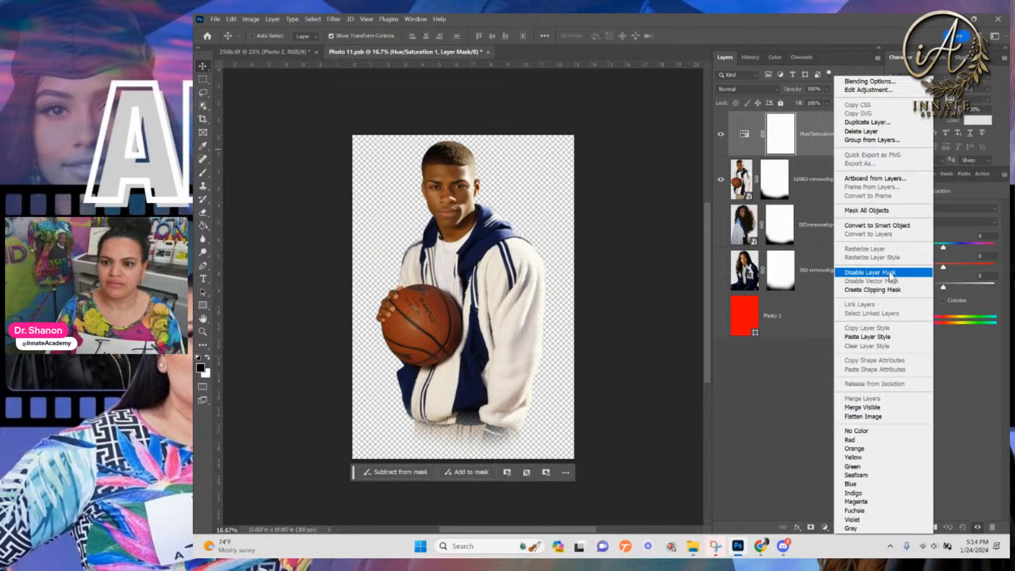
{"action": "left_click", "coordinate": [868, 288]}
{"action": "left_click", "coordinate": [894, 222]}
{"action": "left_click", "coordinate": [488, 217]}
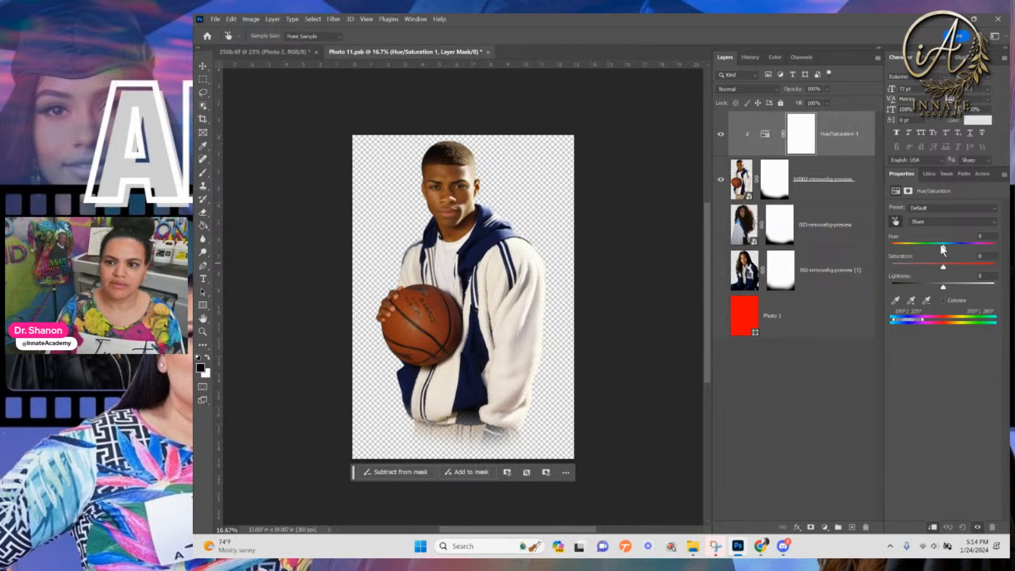
Turn the jacket's blues maroon with hue about +119, saturation +59 and lightness -38, and save and close the smart object
{"action": "left_click_drag", "start_coordinate": [943, 247], "coordinate": [982, 252]}
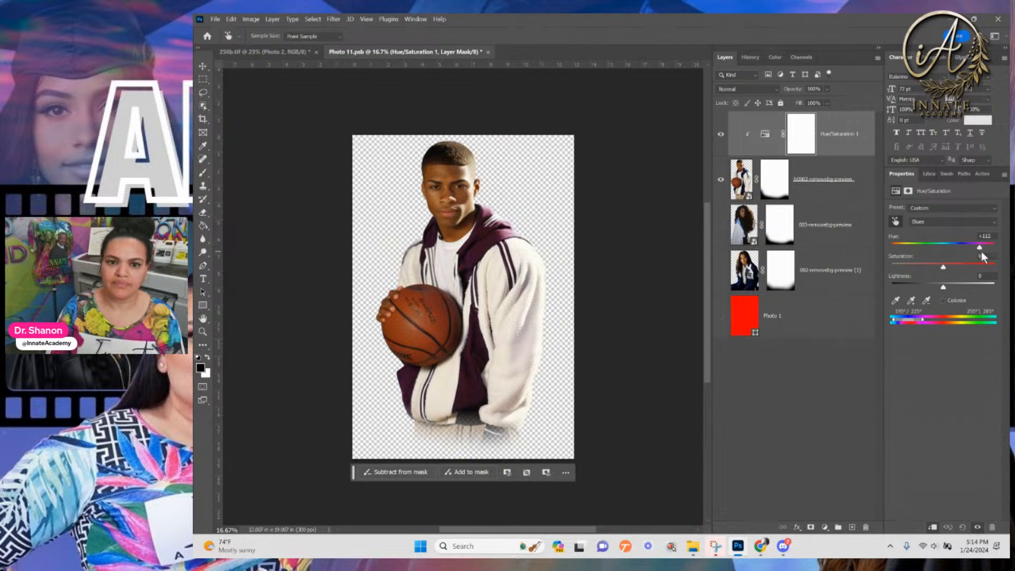
{"action": "left_click_drag", "start_coordinate": [985, 253], "coordinate": [974, 265]}
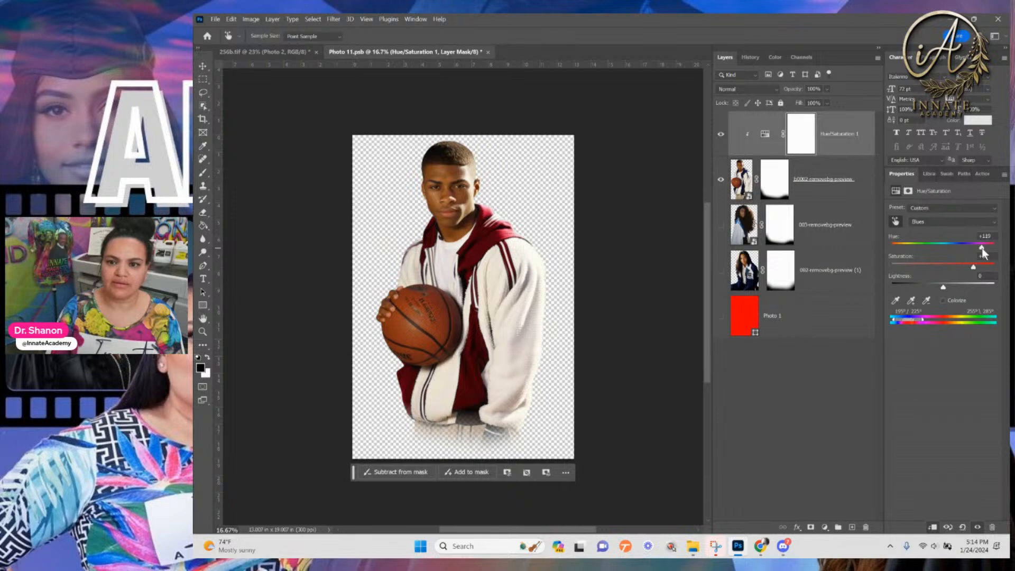
{"action": "left_click_drag", "start_coordinate": [944, 287], "coordinate": [925, 288]}
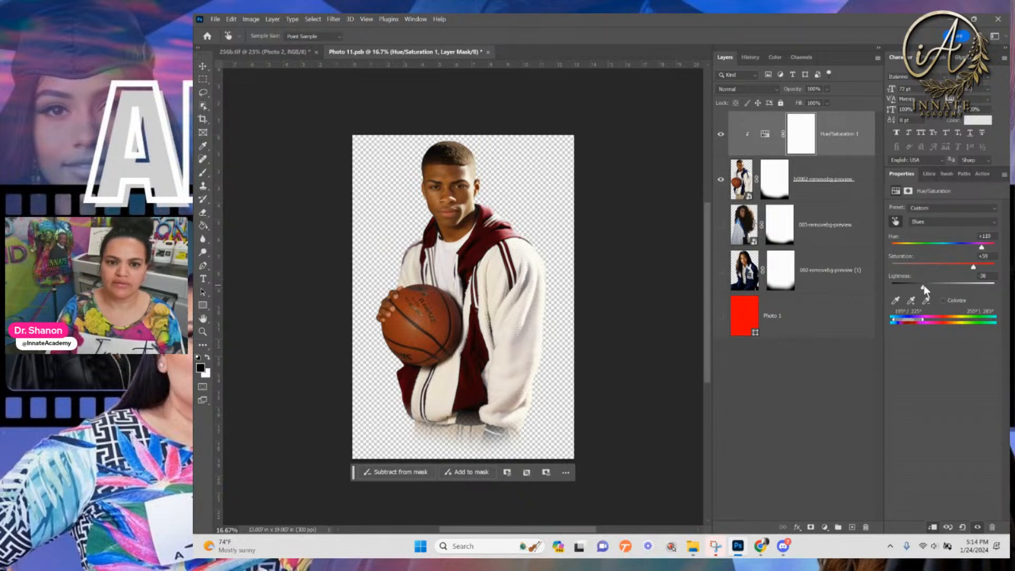
{"action": "left_click", "coordinate": [489, 52]}
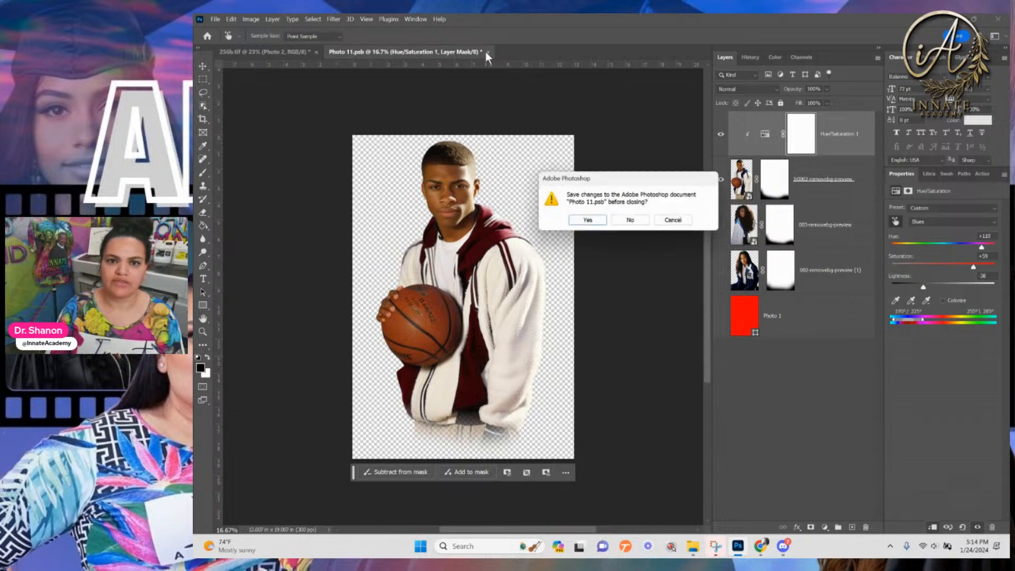
{"action": "left_click", "coordinate": [585, 220]}
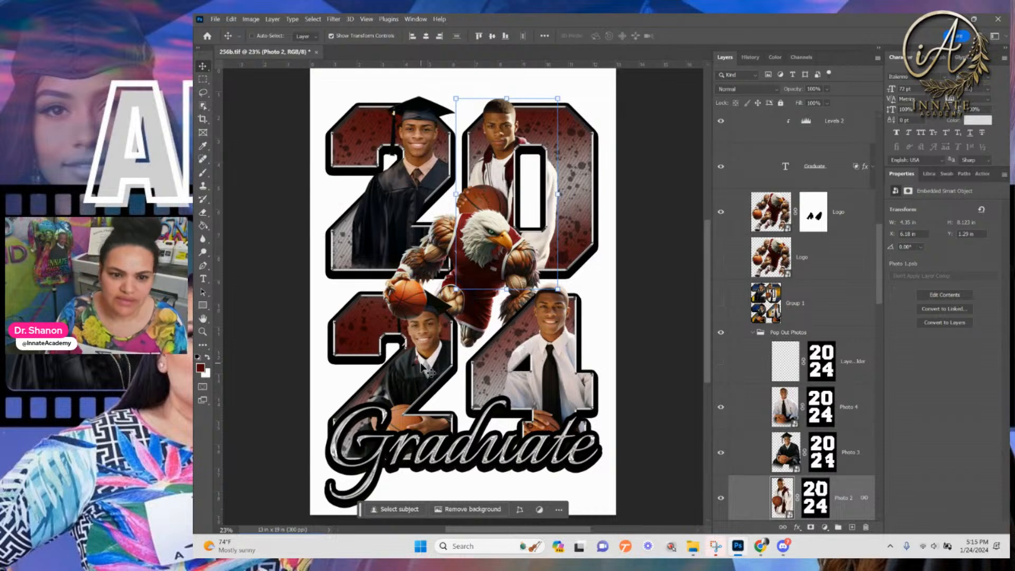
Brush black on the eagle Logo layer's mask to hide the stray remnant beside the lower-left graduate's shoulder
{"action": "right_click", "coordinate": [420, 364]}
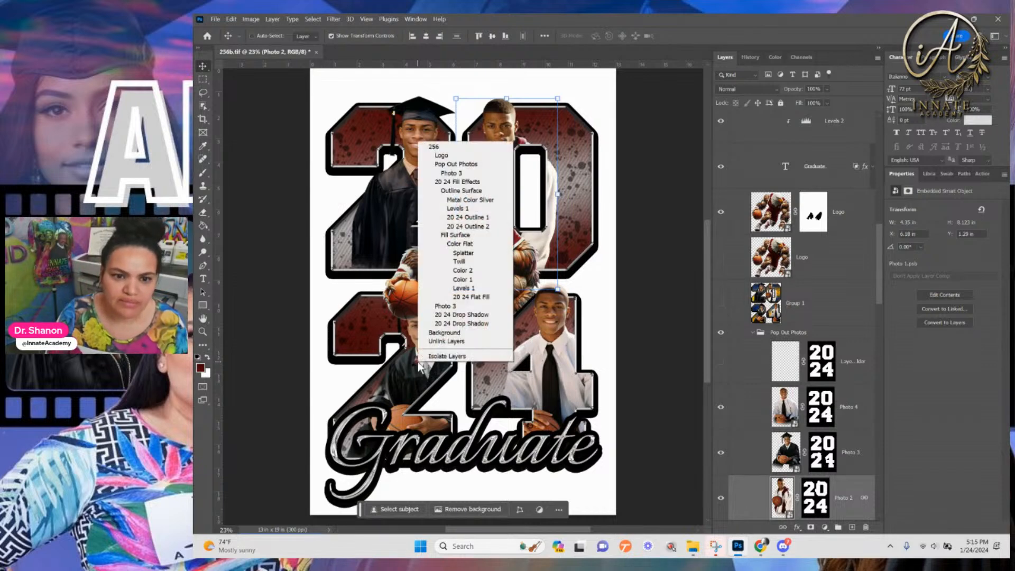
{"action": "left_click", "coordinate": [444, 156]}
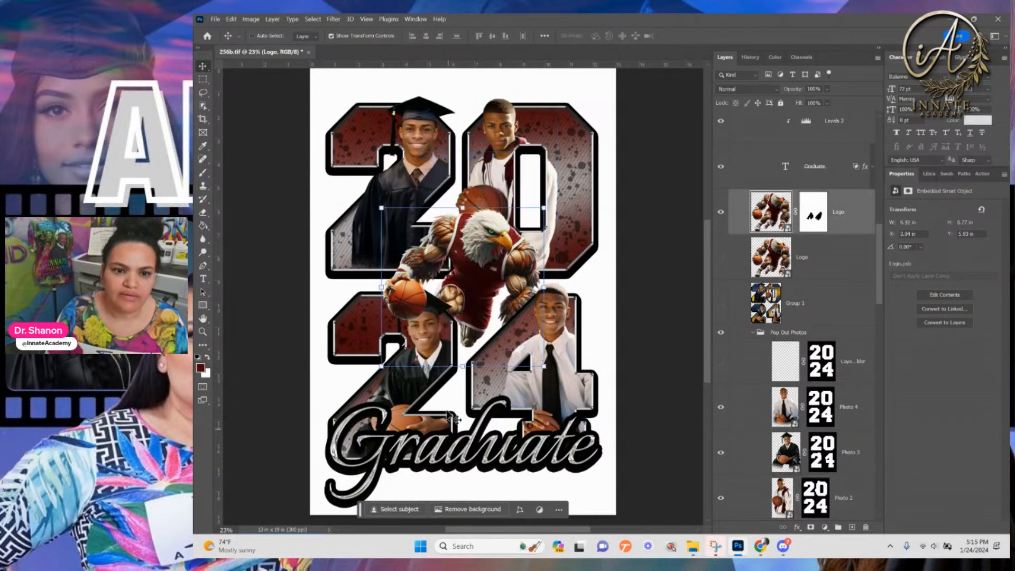
{"action": "left_click", "coordinate": [807, 220]}
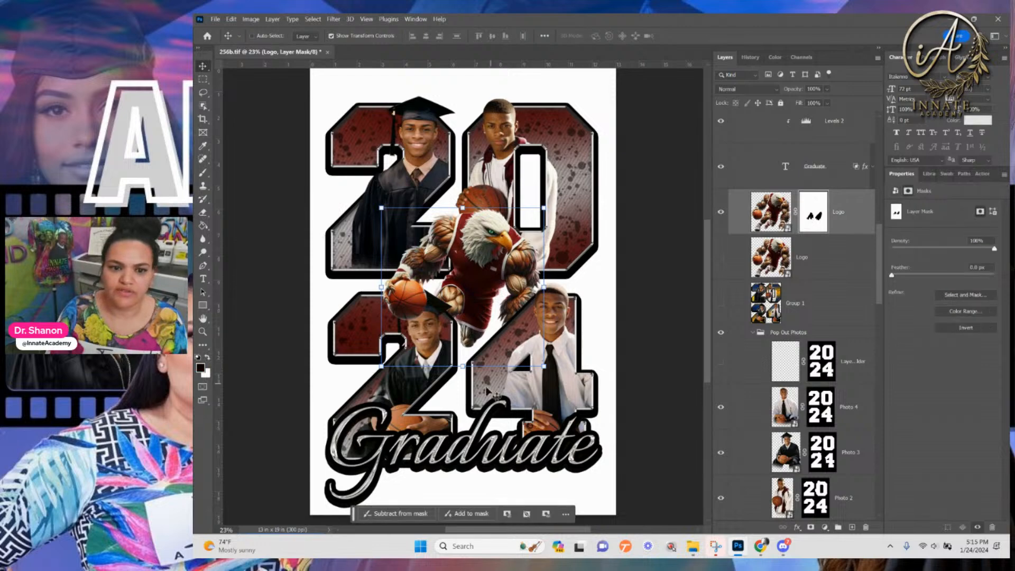
{"action": "left_click", "coordinate": [202, 173]}
{"action": "mouse_move", "coordinate": [405, 354]}
{"action": "left_mouse_down"}
{"action": "mouse_move", "coordinate": [435, 369]}
{"action": "mouse_move", "coordinate": [397, 365]}
{"action": "left_mouse_up"}
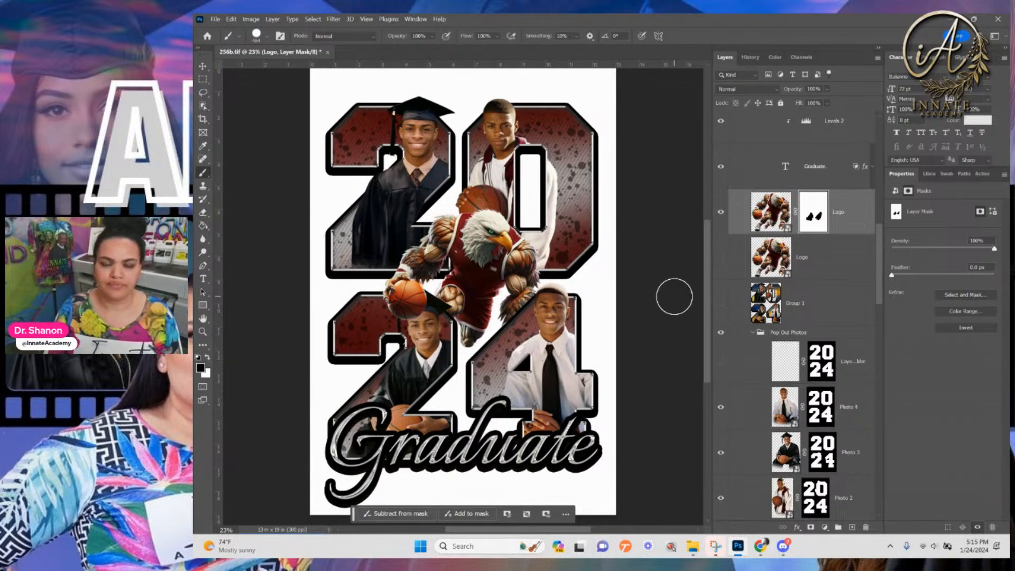
Start a quick PNG export of the whole 256 layer group
{"action": "left_click", "coordinate": [804, 167]}
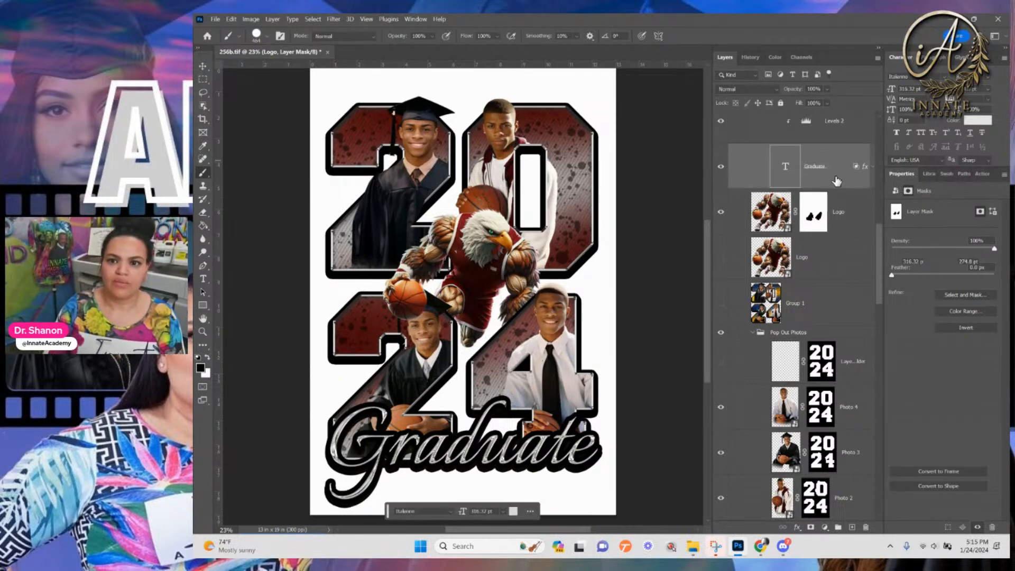
{"action": "scroll", "coordinate": [784, 295], "scroll_direction": "up", "scroll_amount": 6}
{"action": "left_click", "coordinate": [781, 298]}
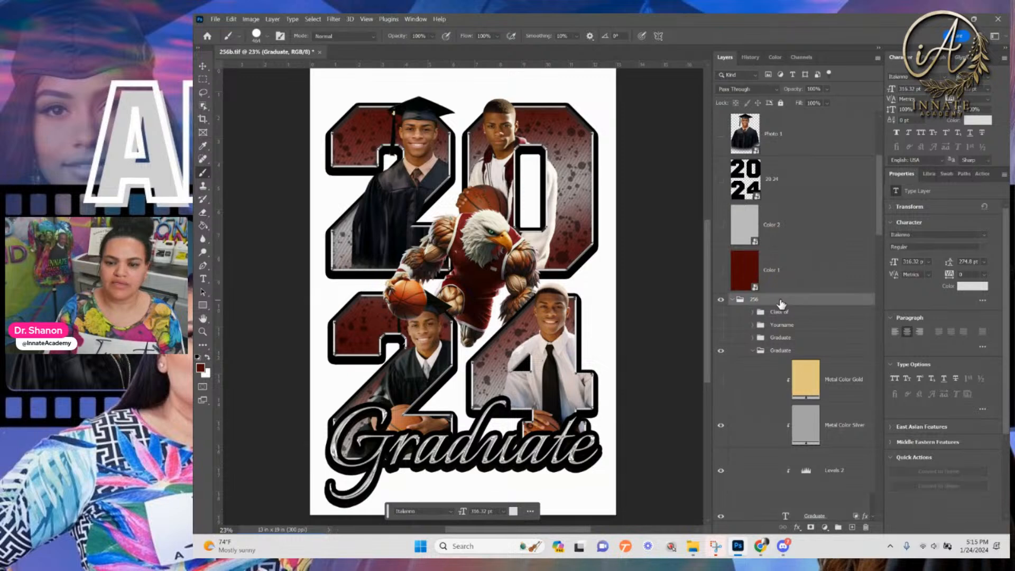
{"action": "right_click", "coordinate": [779, 300]}
{"action": "left_click", "coordinate": [839, 154]}
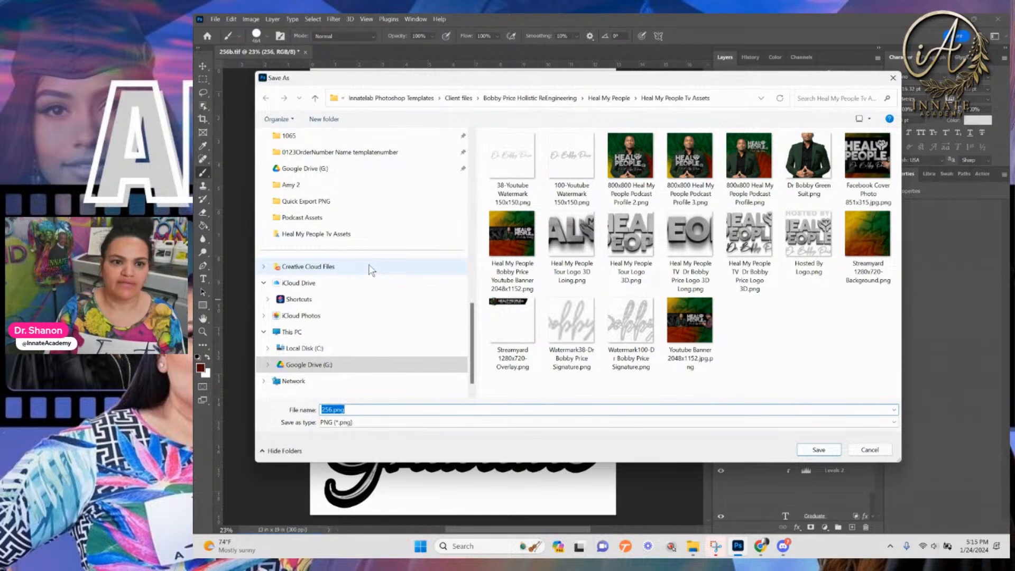
Set the export destination to the Quick Export PNG folder inside Downloads > 256
{"action": "scroll", "coordinate": [349, 271], "scroll_direction": "up", "scroll_amount": 3}
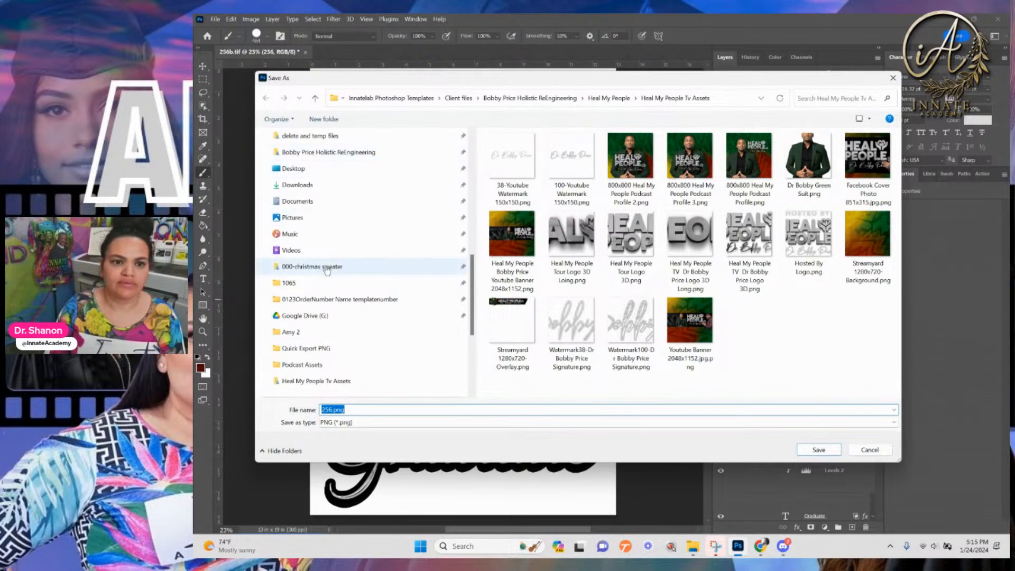
{"action": "scroll", "coordinate": [349, 286], "scroll_direction": "up", "scroll_amount": 6}
{"action": "scroll", "coordinate": [358, 286], "scroll_direction": "down", "scroll_amount": 3}
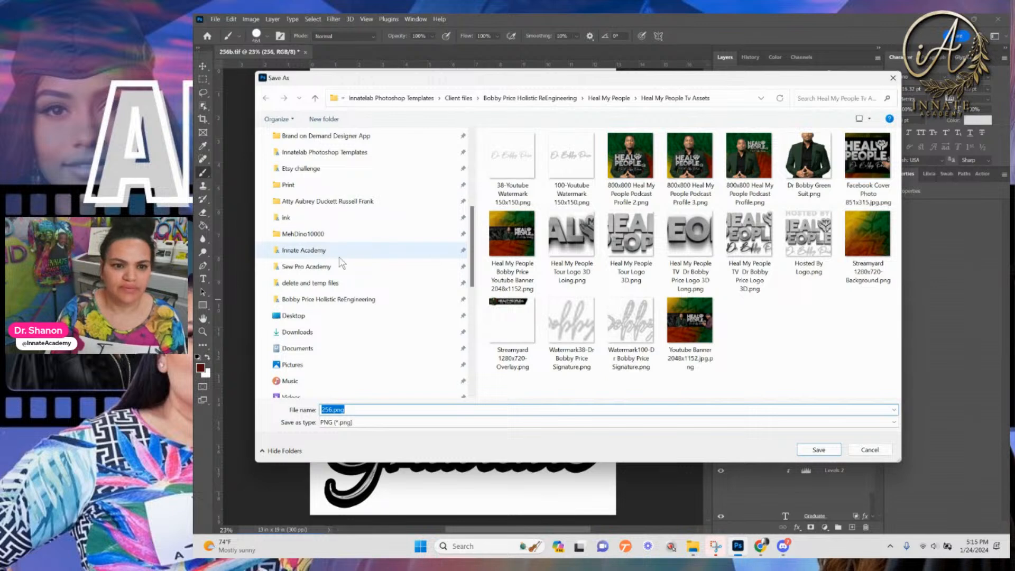
{"action": "left_click", "coordinate": [358, 334]}
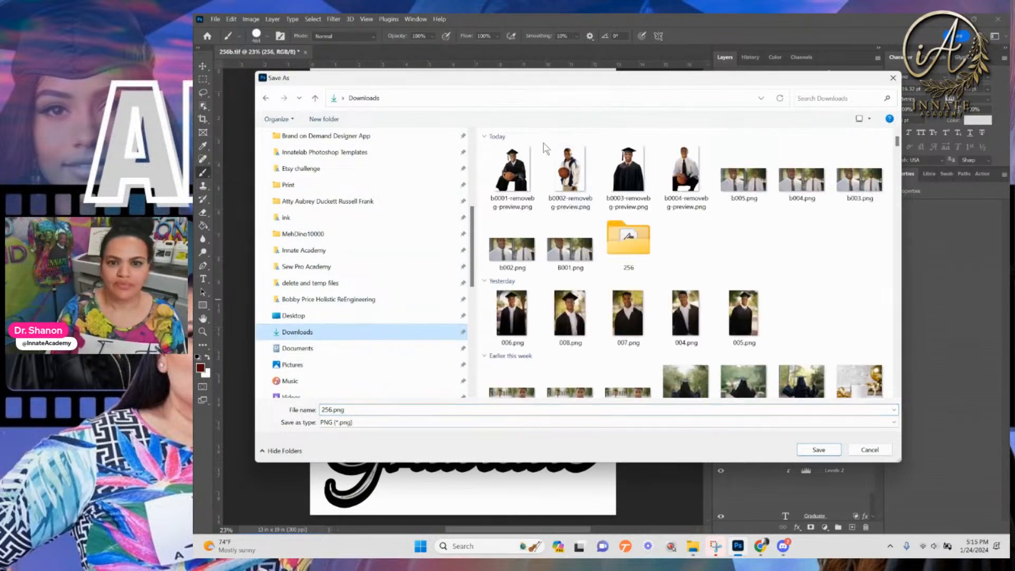
{"action": "left_click", "coordinate": [649, 251]}
{"action": "double_click", "coordinate": [649, 251]}
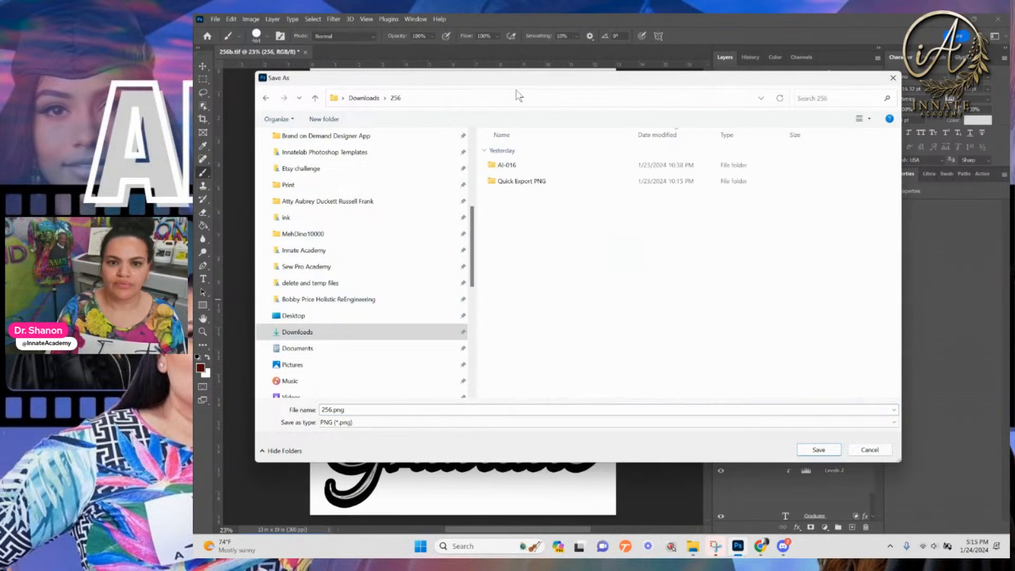
{"action": "double_click", "coordinate": [521, 182]}
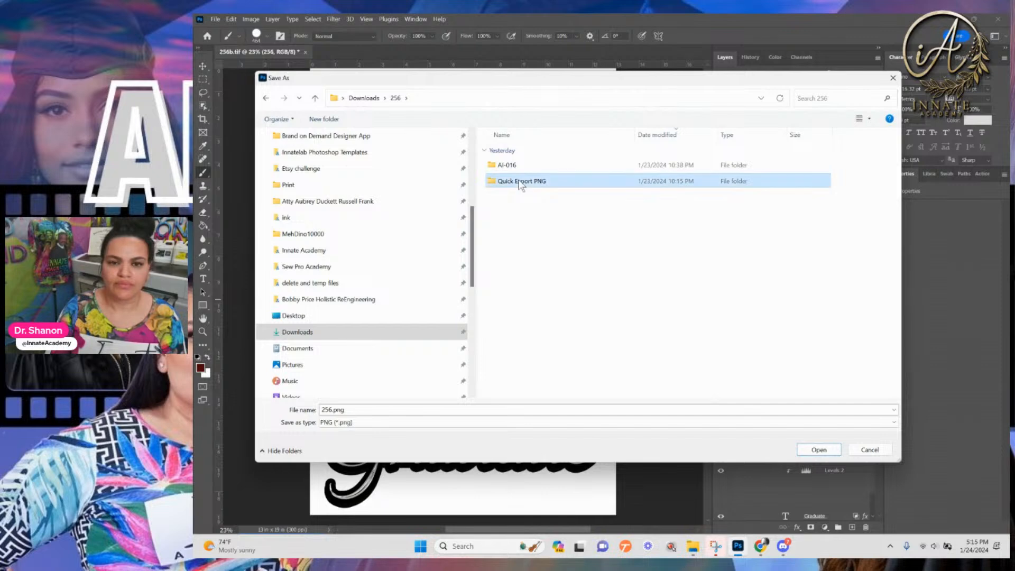
Look through the existing exports in the folder and reuse the file name 2024 popout-glitter.png as the starting name
{"action": "scroll", "coordinate": [720, 272], "scroll_direction": "down", "scroll_amount": 3}
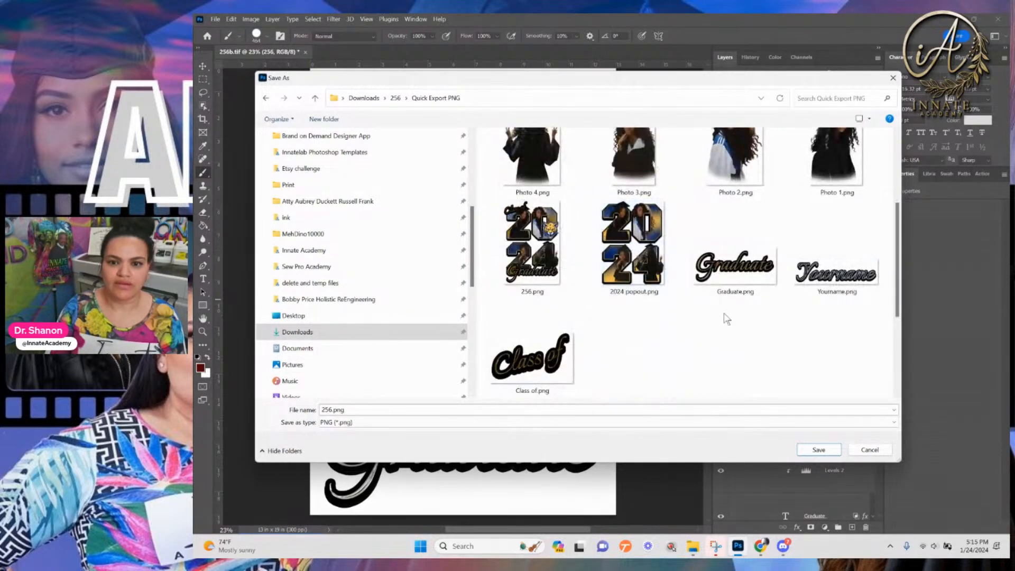
{"action": "scroll", "coordinate": [725, 317], "scroll_direction": "up", "scroll_amount": 3}
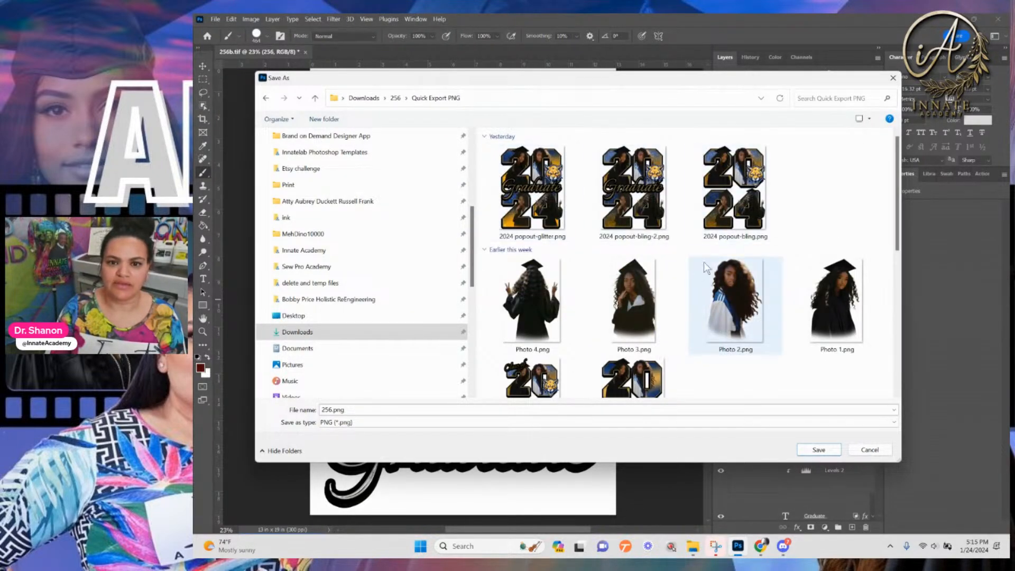
{"action": "scroll", "coordinate": [577, 222], "scroll_direction": "down", "scroll_amount": 3}
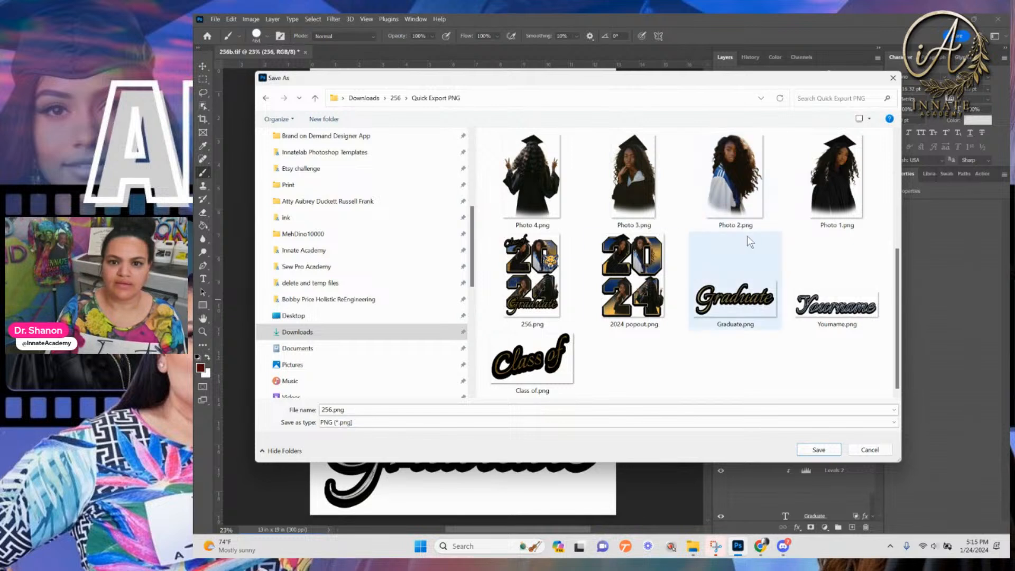
{"action": "scroll", "coordinate": [736, 280], "scroll_direction": "up", "scroll_amount": 3}
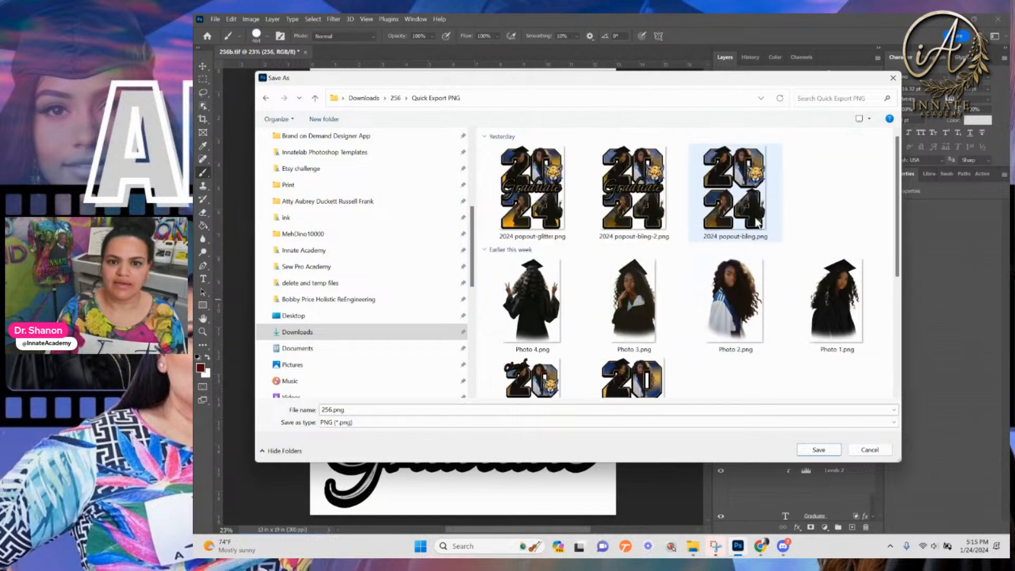
{"action": "left_click", "coordinate": [551, 214]}
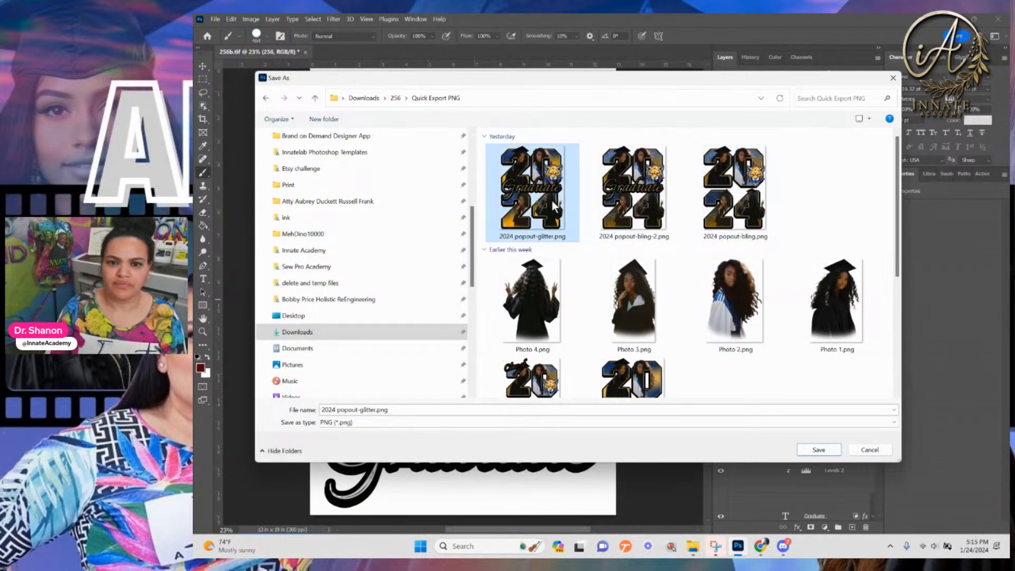
{"action": "scroll", "coordinate": [635, 302], "scroll_direction": "down", "scroll_amount": 2}
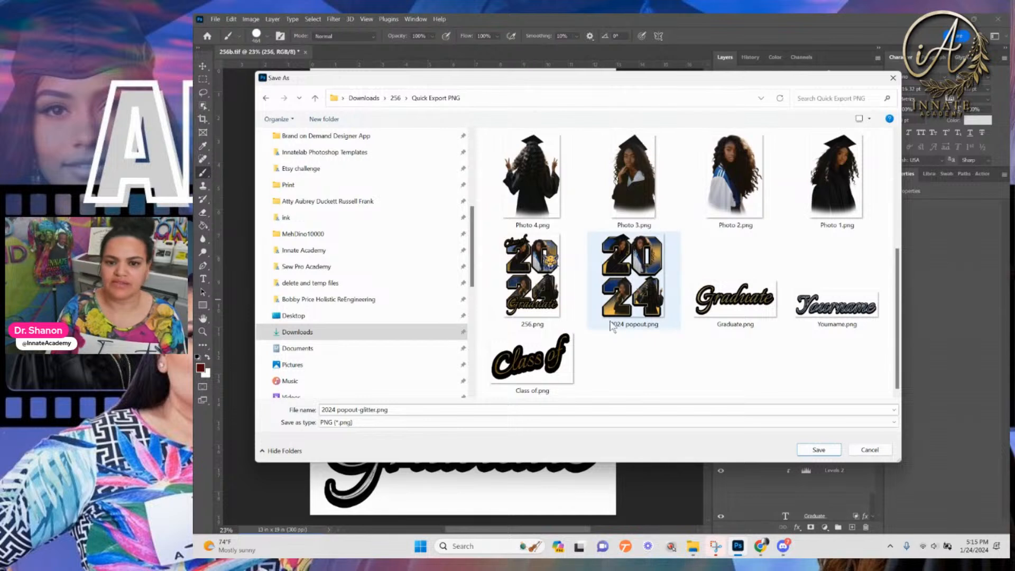
Replace glitter in the file name to make it 2024 popout-twill splatter, and save the PNG
{"action": "left_click", "coordinate": [406, 409]}
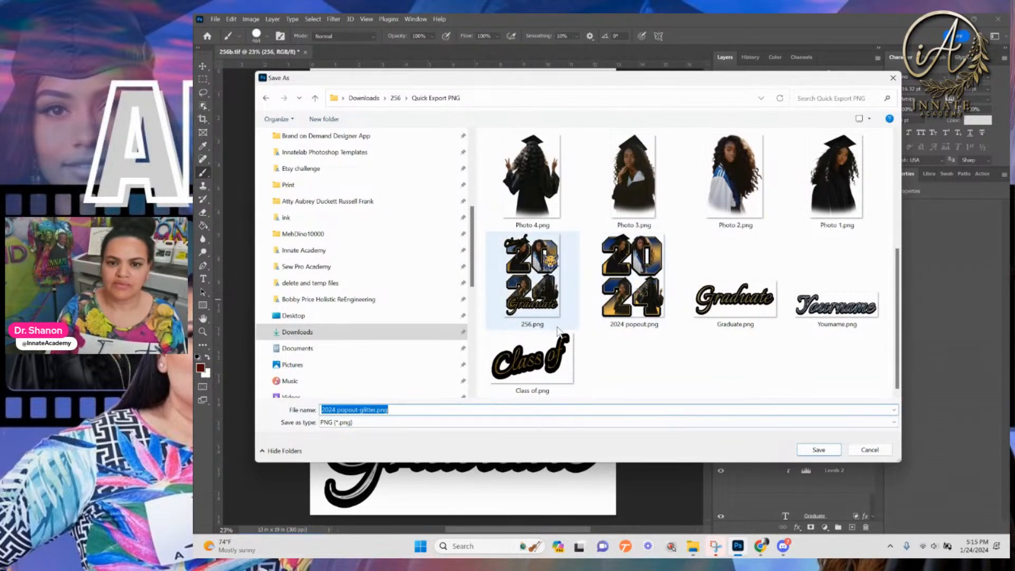
{"action": "scroll", "coordinate": [651, 302], "scroll_direction": "up", "scroll_amount": 3}
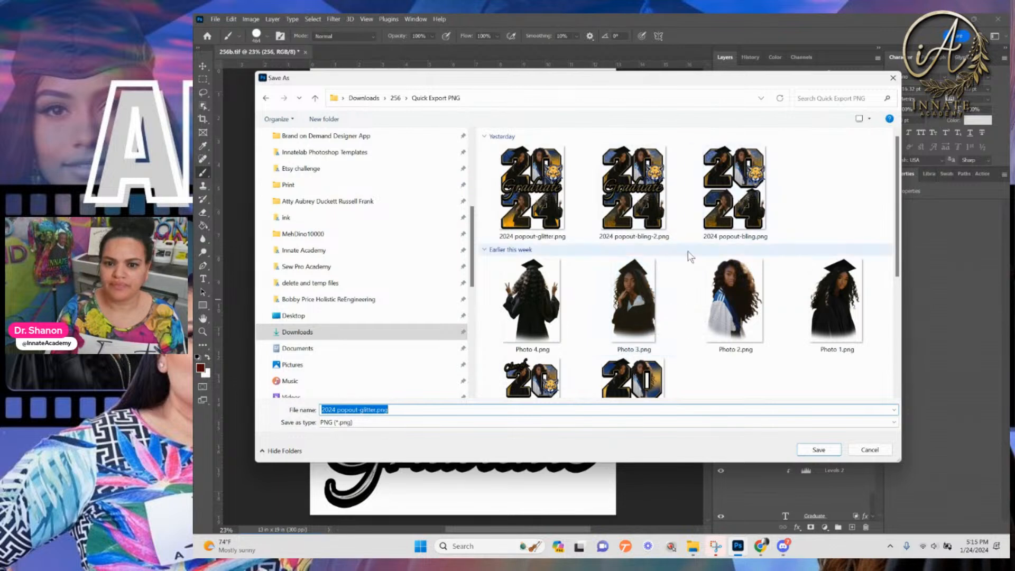
{"action": "scroll", "coordinate": [704, 247], "scroll_direction": "down", "scroll_amount": 3}
{"action": "left_click", "coordinate": [354, 411]}
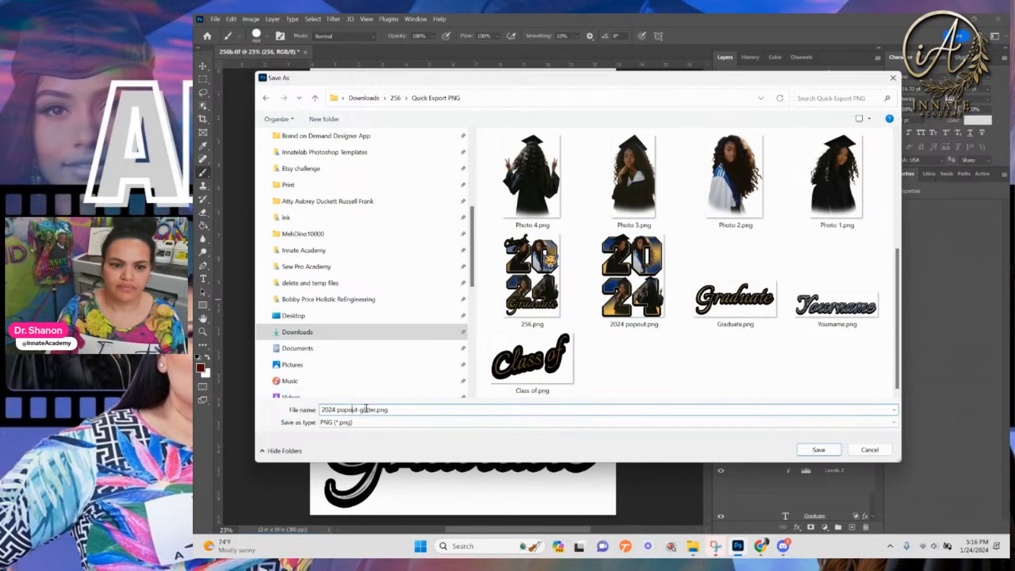
{"action": "double_click", "coordinate": [366, 410]}
{"action": "type", "text": "te"}
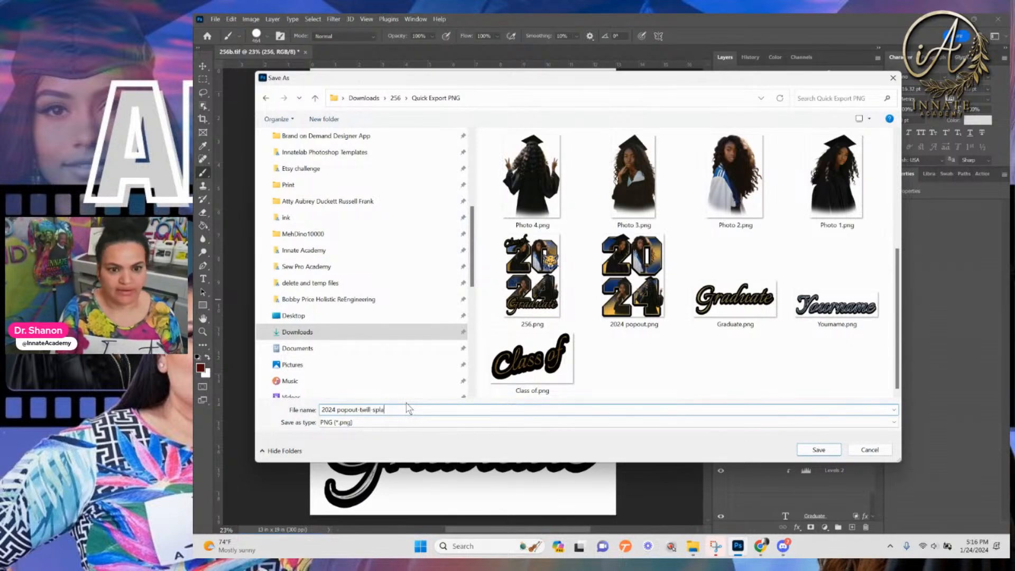
{"action": "type", "text": "ill-splatt"}
{"action": "key", "text": "Return"}
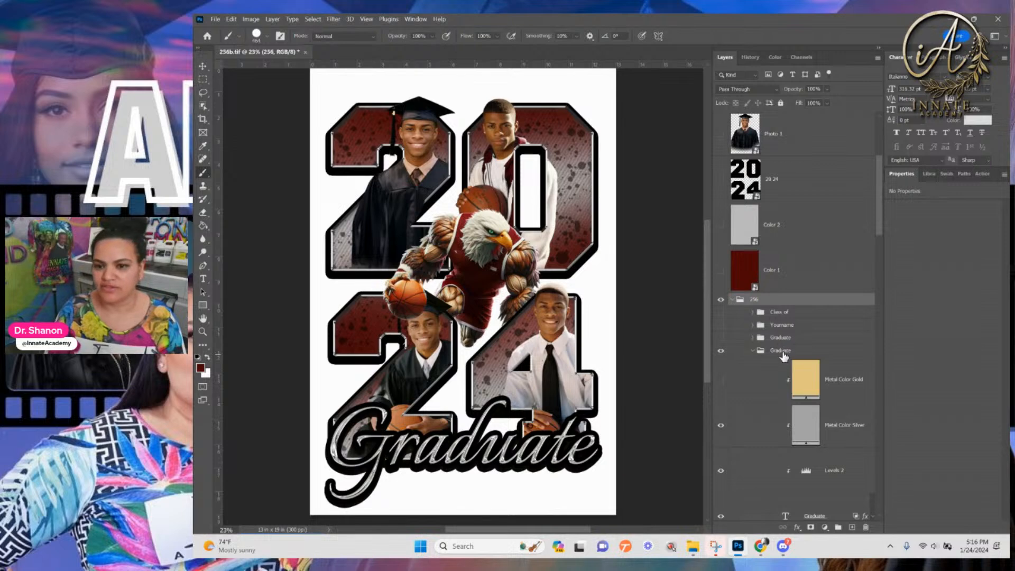
Show the Elephant texture in place of Twill on the 20 24 flat color fill, and hide the Splatter texture
{"action": "scroll", "coordinate": [788, 359], "scroll_direction": "down", "scroll_amount": 2}
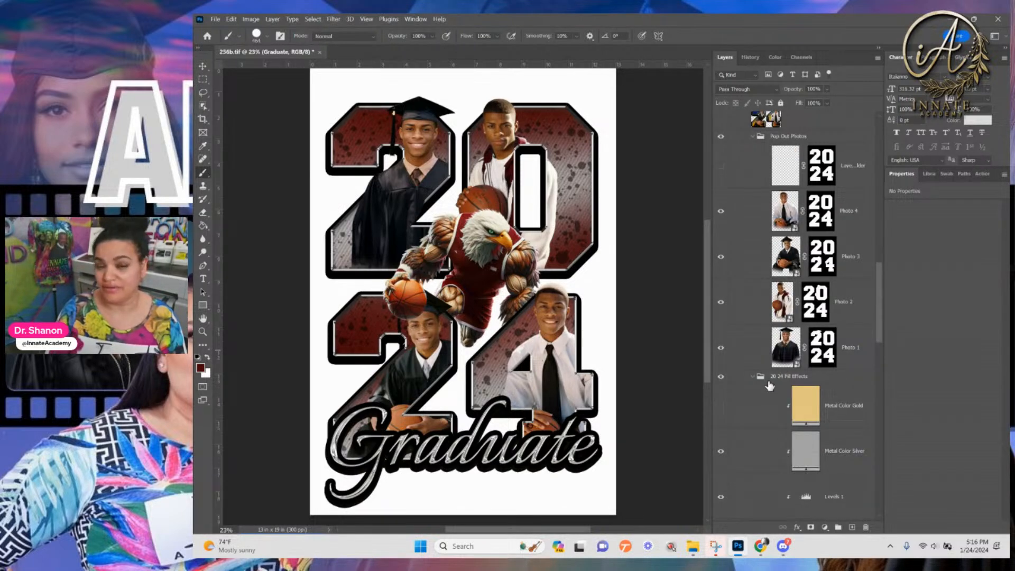
{"action": "scroll", "coordinate": [767, 370], "scroll_direction": "up", "scroll_amount": 4}
{"action": "scroll", "coordinate": [741, 352], "scroll_direction": "down", "scroll_amount": 6}
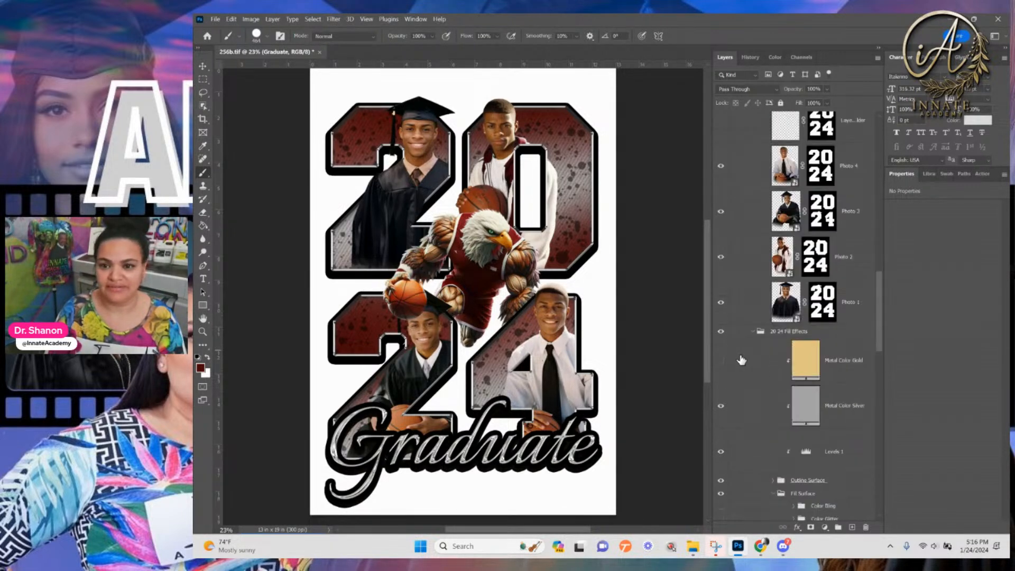
{"action": "scroll", "coordinate": [737, 373], "scroll_direction": "down", "scroll_amount": 6}
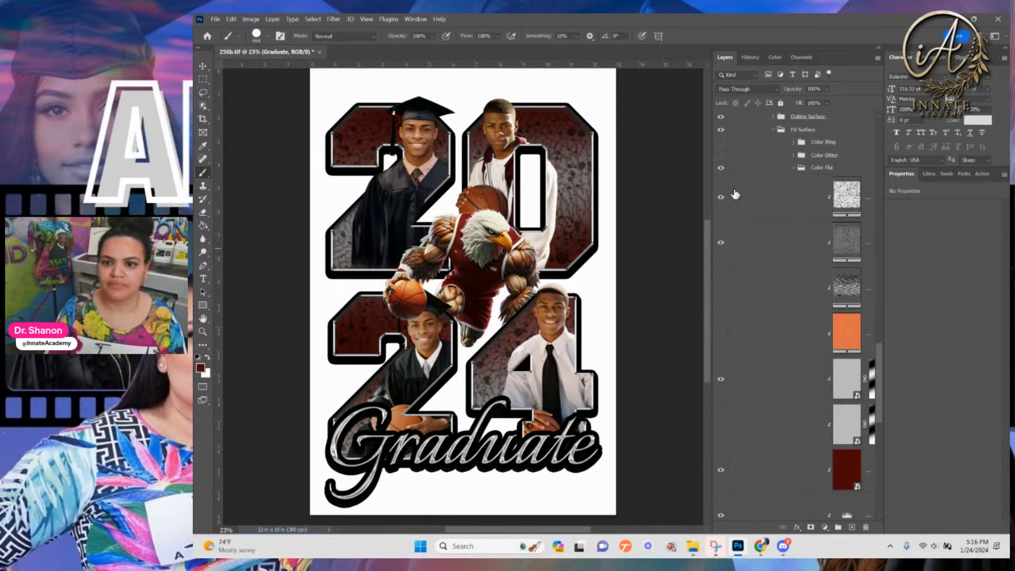
{"action": "left_click", "coordinate": [722, 199]}
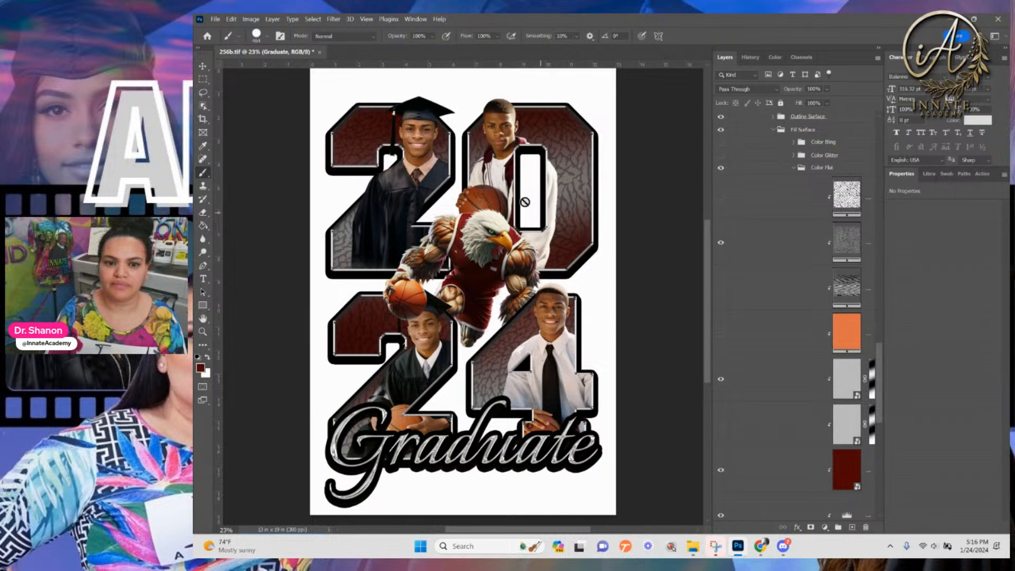
{"action": "scroll", "coordinate": [776, 169], "scroll_direction": "up", "scroll_amount": 5}
{"action": "scroll", "coordinate": [775, 169], "scroll_direction": "up", "scroll_amount": 6}
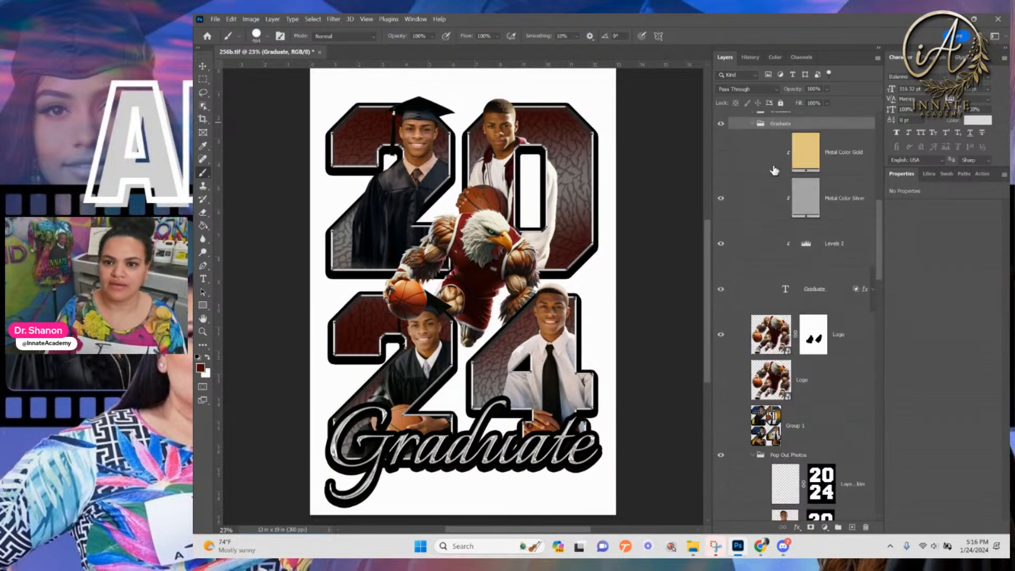
Start a quick PNG export of the 256 group and reuse the file name 2024 popout-twill-splatter.png as the starting name
{"action": "left_click", "coordinate": [768, 259]}
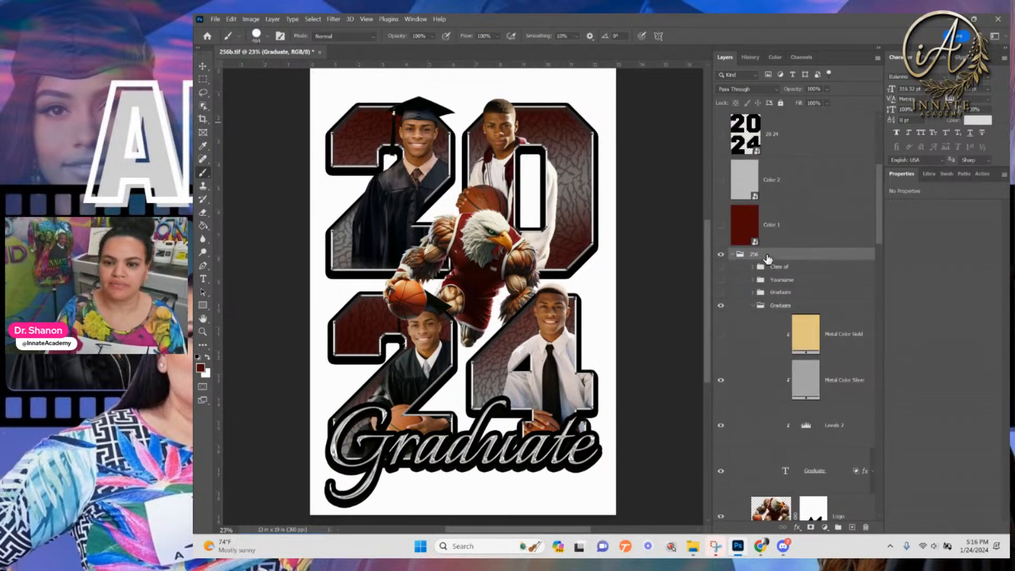
{"action": "right_click", "coordinate": [768, 259]}
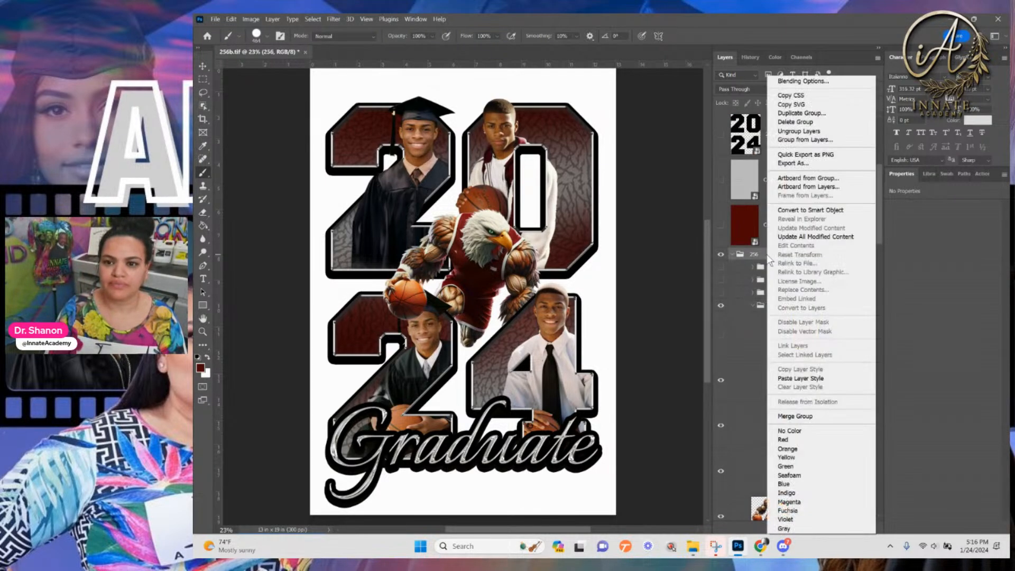
{"action": "left_click", "coordinate": [821, 151]}
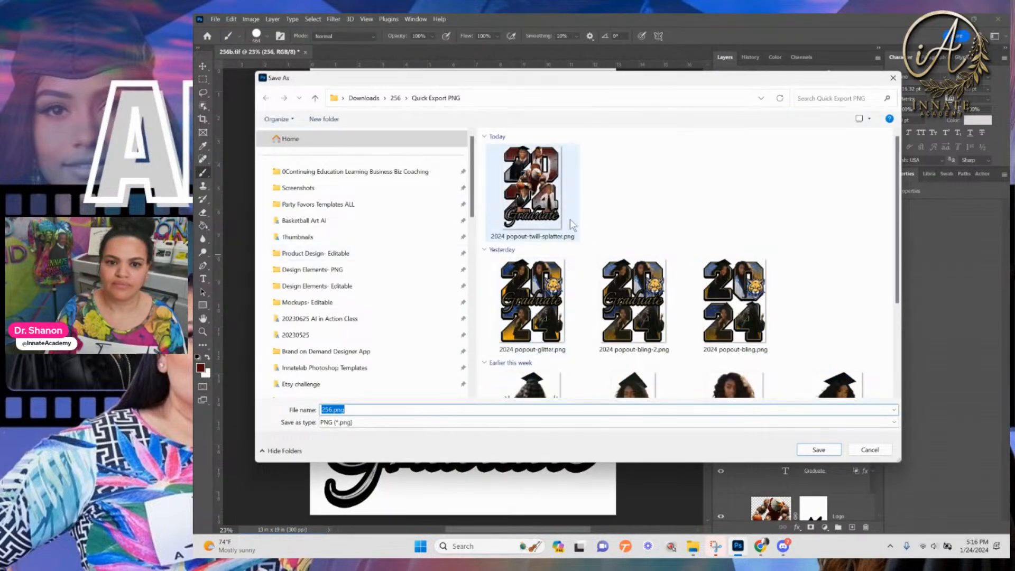
{"action": "left_click", "coordinate": [523, 226]}
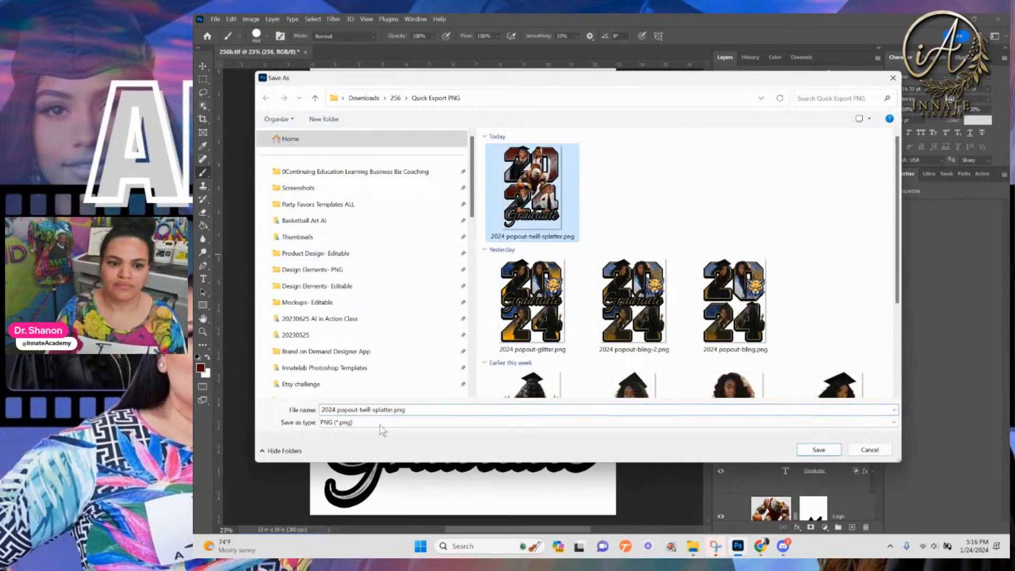
Replace splatter at the end of the file name with elephant, and save the PNG
{"action": "left_click", "coordinate": [389, 409]}
{"action": "left_click_drag", "start_coordinate": [373, 410], "coordinate": [418, 411]}
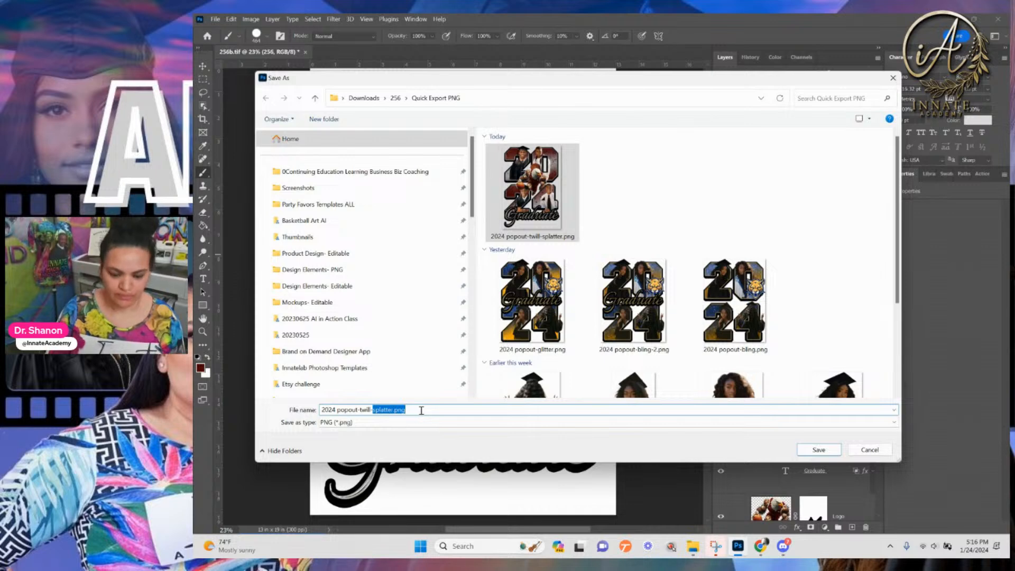
{"action": "key", "text": "BackSpace"}
{"action": "key", "text": "BackSpace"}
{"action": "type", "text": "elephant"}
{"action": "key", "text": "Return"}
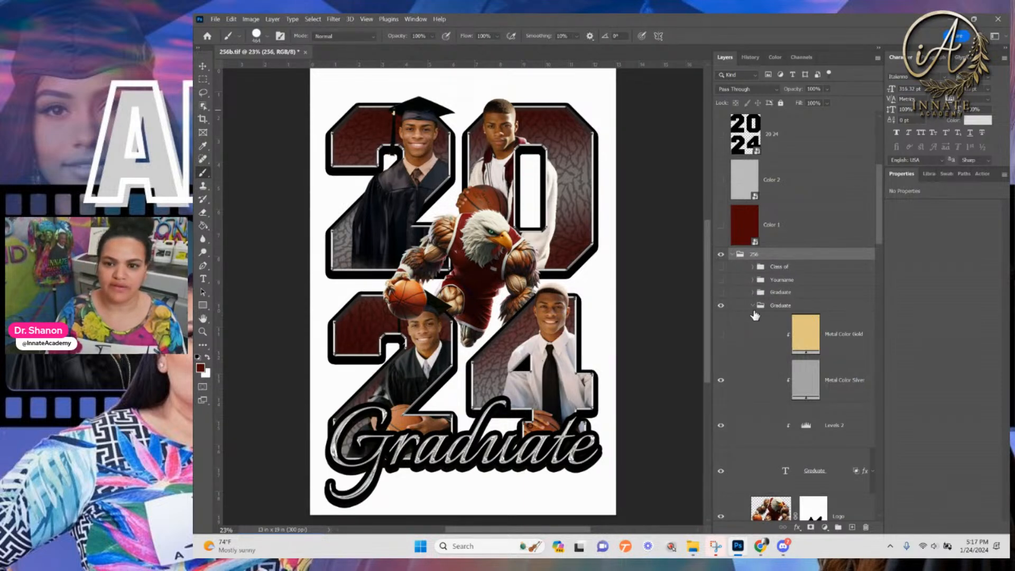
Collapse and hide the Color Flat group under Fill Surface, and show the Color Glitter fill on the 20 24
{"action": "scroll", "coordinate": [754, 310], "scroll_direction": "down", "scroll_amount": 6}
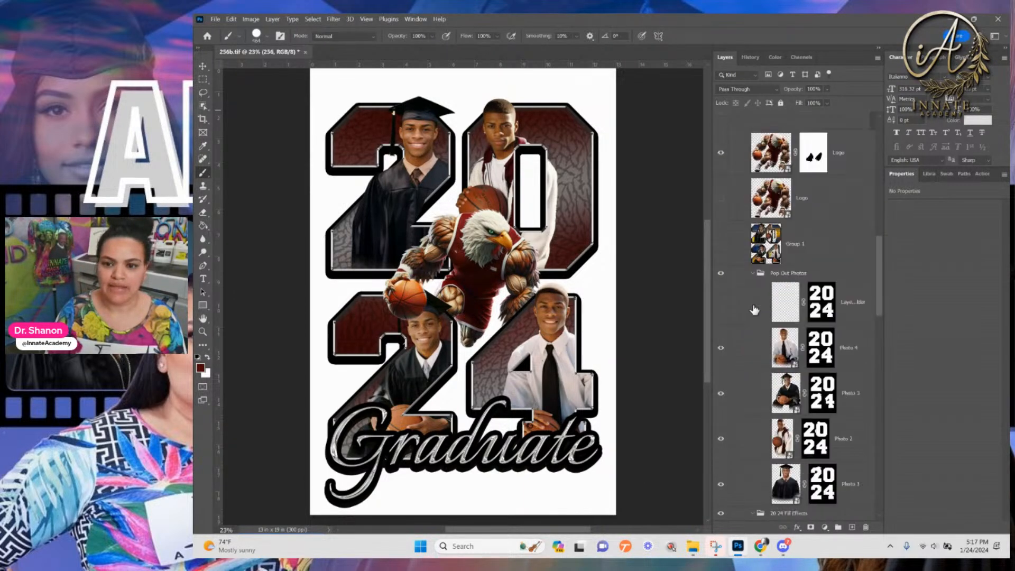
{"action": "scroll", "coordinate": [755, 310], "scroll_direction": "down", "scroll_amount": 4}
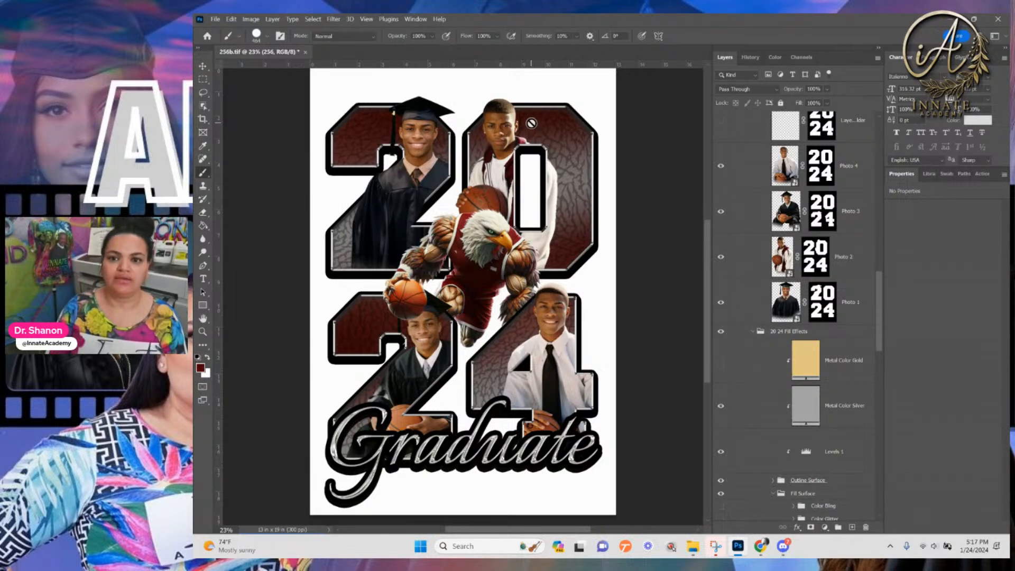
{"action": "scroll", "coordinate": [733, 238], "scroll_direction": "up", "scroll_amount": 2}
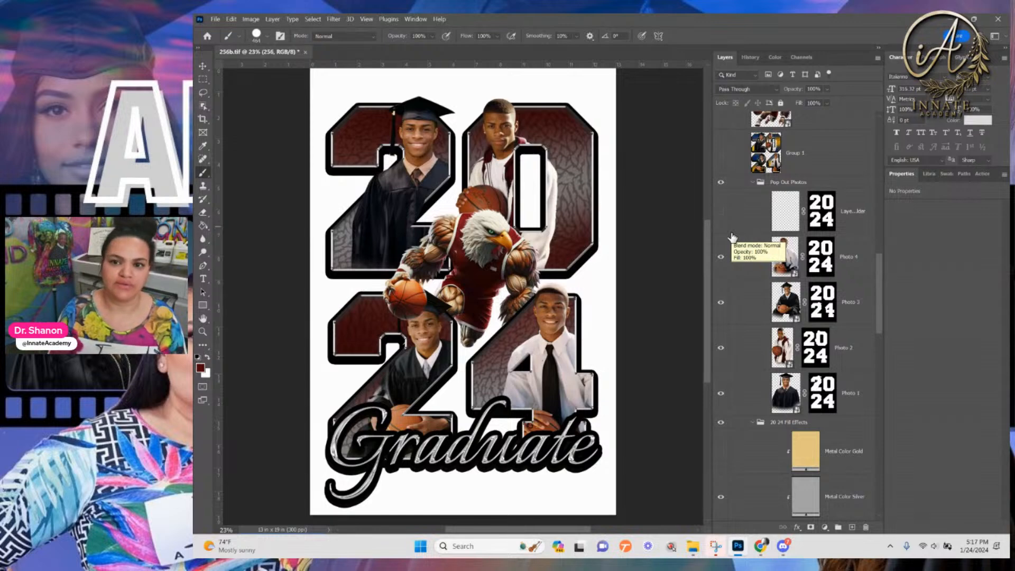
{"action": "left_click", "coordinate": [776, 168]}
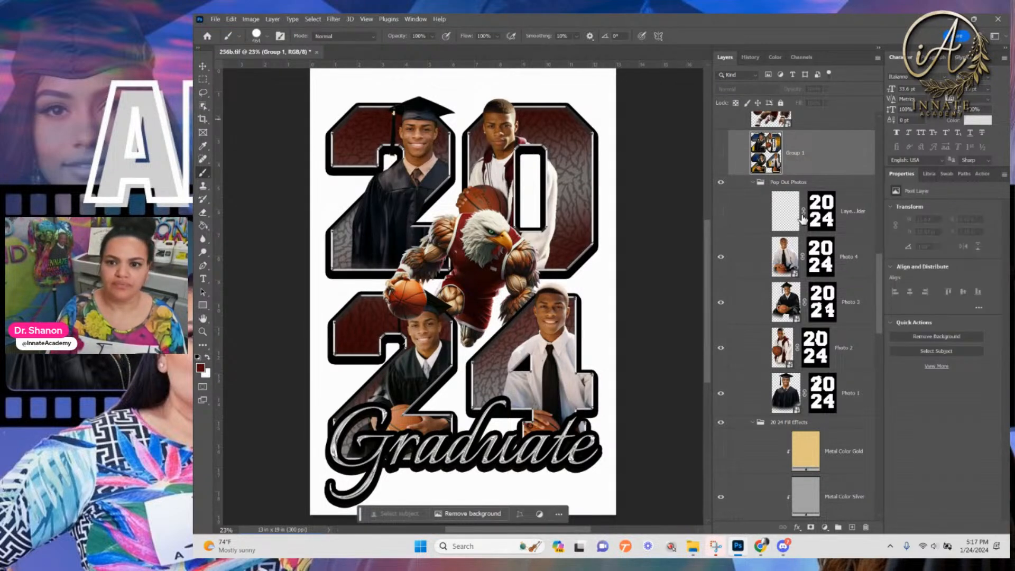
{"action": "scroll", "coordinate": [814, 253], "scroll_direction": "down", "scroll_amount": 5}
{"action": "scroll", "coordinate": [775, 265], "scroll_direction": "down", "scroll_amount": 4}
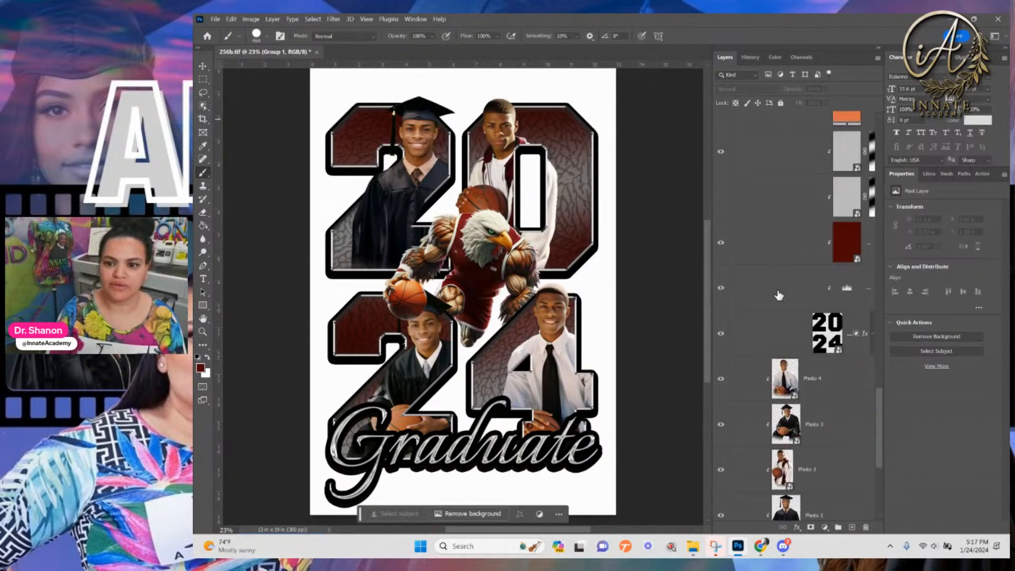
{"action": "scroll", "coordinate": [760, 340], "scroll_direction": "up", "scroll_amount": 6}
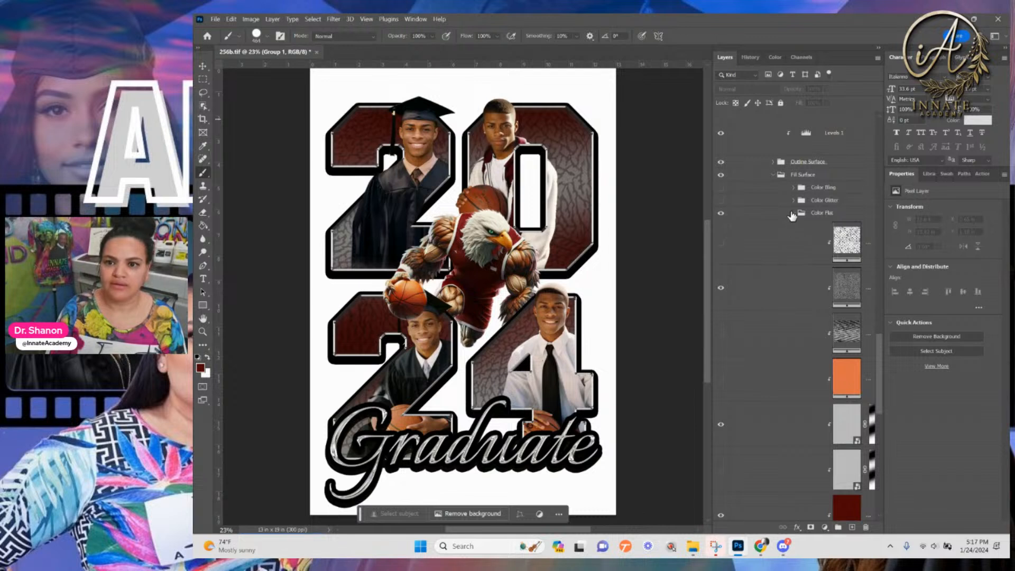
{"action": "left_click", "coordinate": [793, 218]}
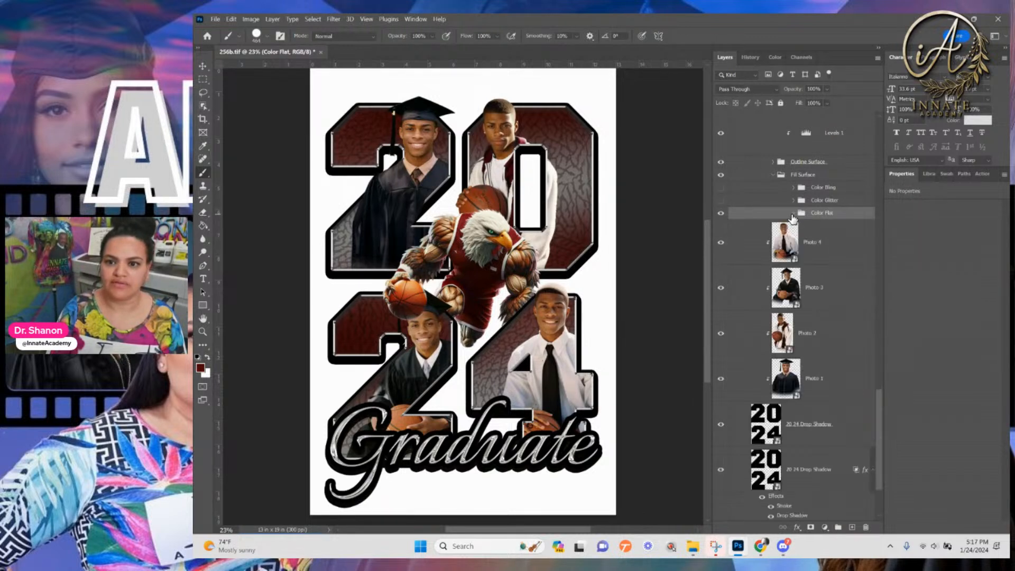
{"action": "left_click", "coordinate": [721, 212]}
{"action": "left_click", "coordinate": [721, 202]}
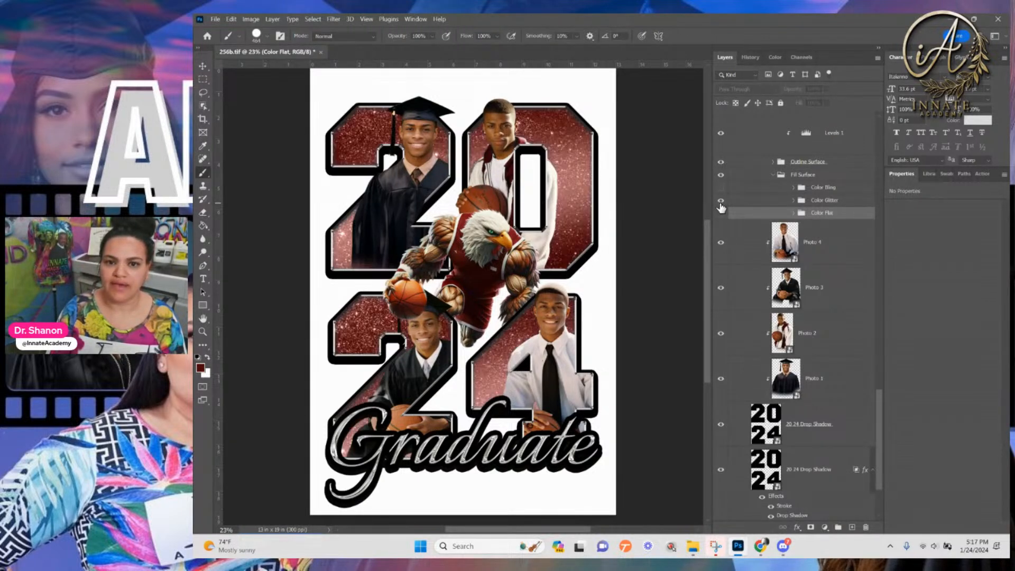
Hide the Color Glitter group and show the Color Bling group as the 20 24 fill
{"action": "left_click", "coordinate": [721, 201]}
{"action": "left_click", "coordinate": [721, 187]}
{"action": "left_click", "coordinate": [824, 189]}
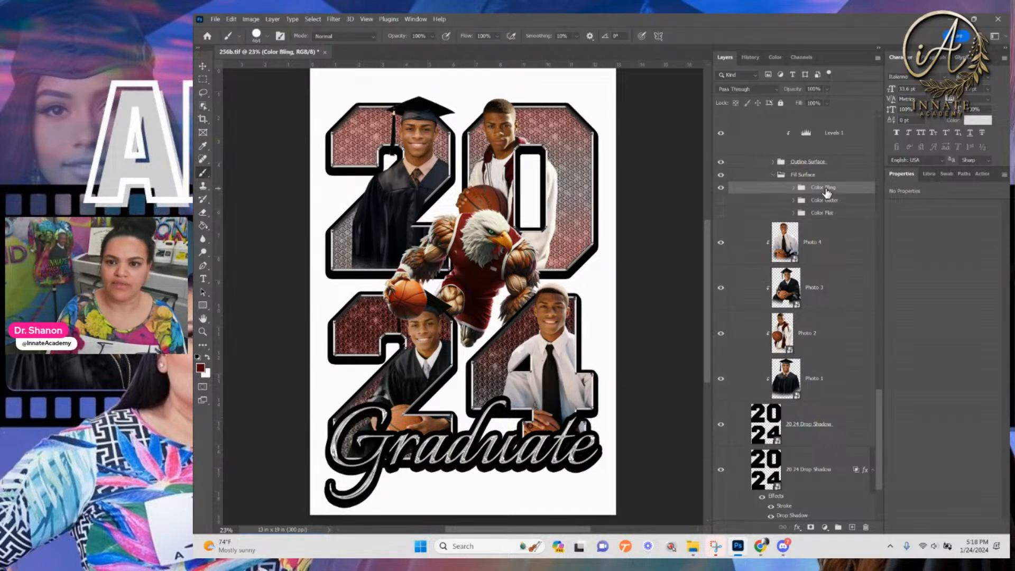
Compare the brightness of the Color Bling fill with each of its two Levels adjustments shown and hidden
{"action": "left_click", "coordinate": [793, 188]}
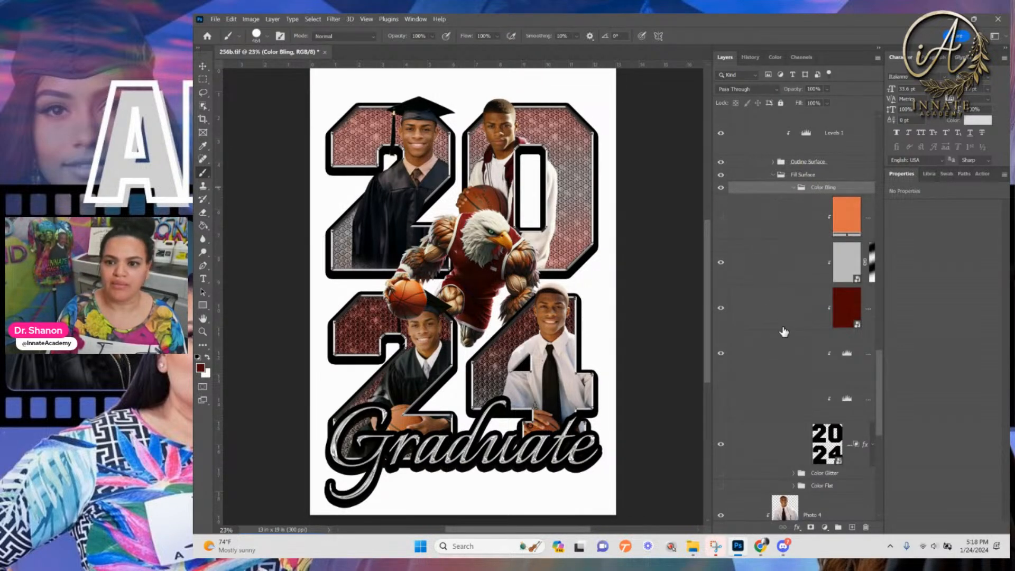
{"action": "left_click", "coordinate": [721, 354]}
{"action": "left_click", "coordinate": [720, 400]}
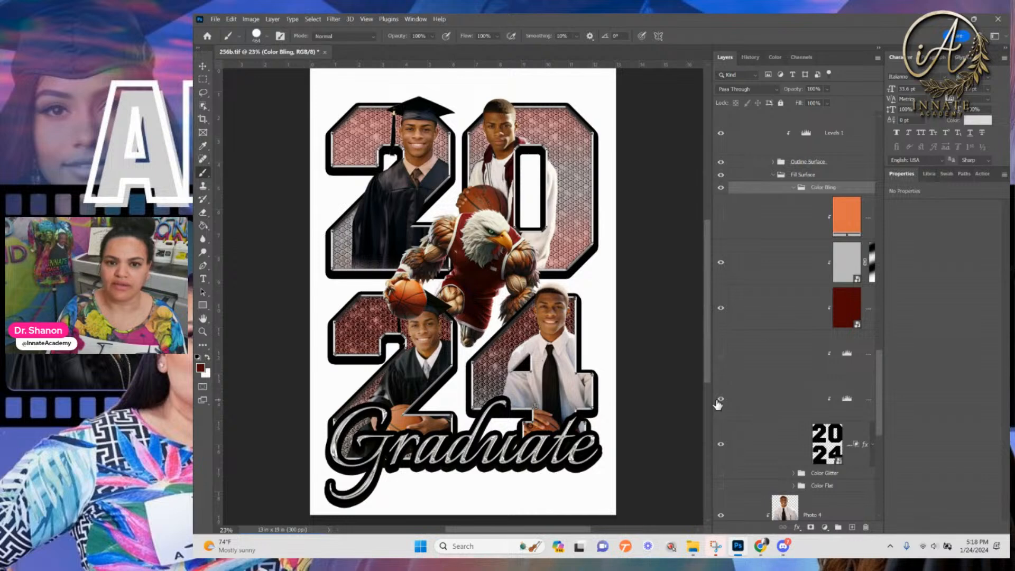
{"action": "left_click", "coordinate": [720, 355]}
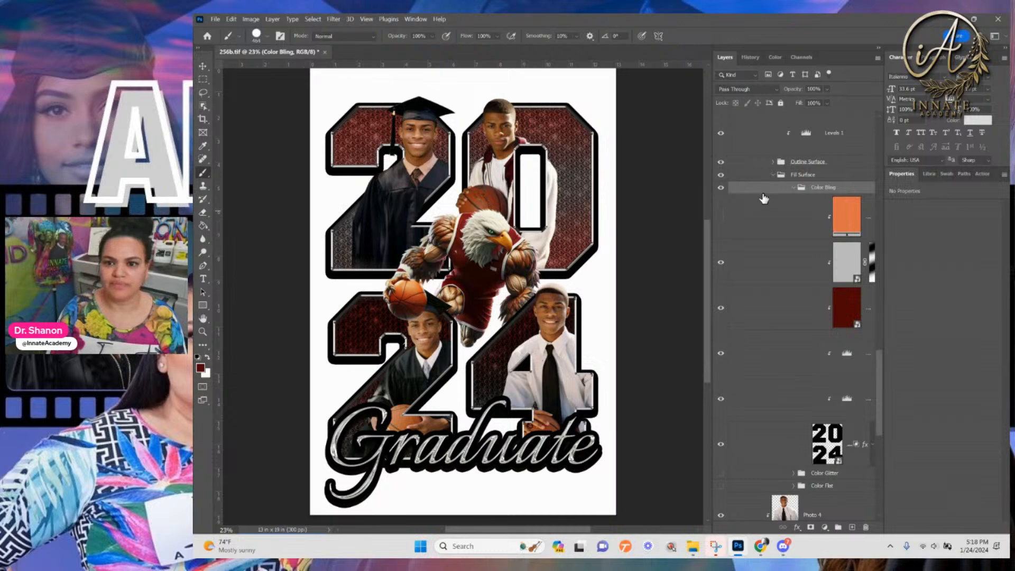
{"action": "left_click", "coordinate": [721, 359]}
{"action": "left_click", "coordinate": [721, 399]}
{"action": "left_click", "coordinate": [721, 399]}
Collapse the Color Bling group, compare the design with the bling fill off and on, and select the Photo 4 layer beneath it
{"action": "left_click", "coordinate": [795, 188]}
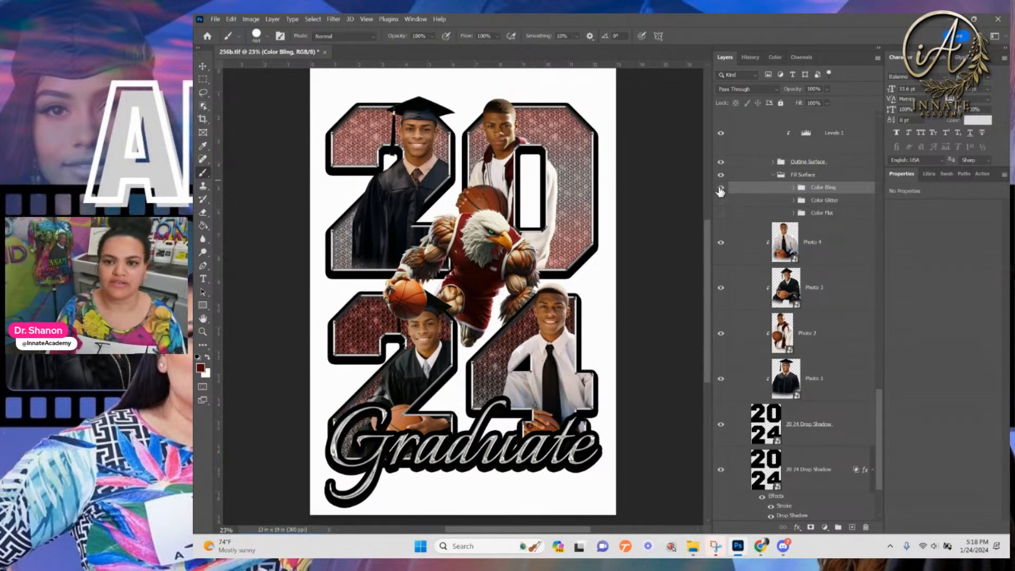
{"action": "left_click", "coordinate": [721, 188]}
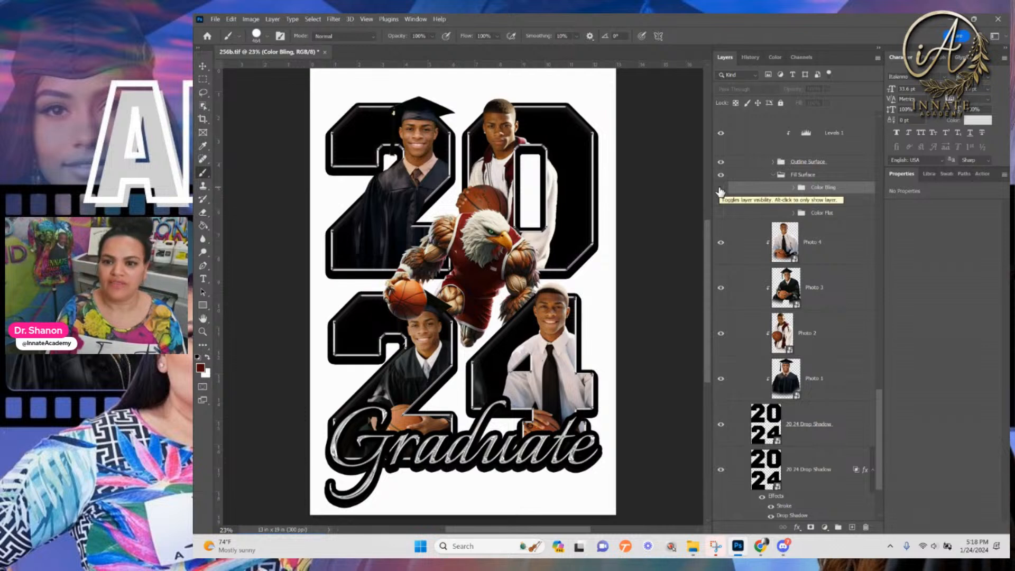
{"action": "left_click", "coordinate": [721, 188]}
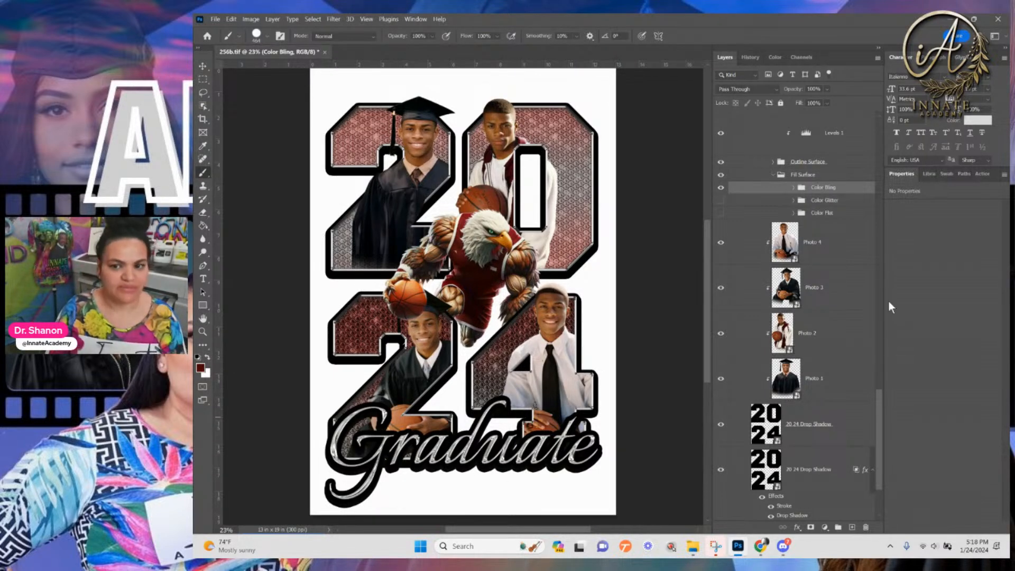
{"action": "left_click", "coordinate": [826, 253]}
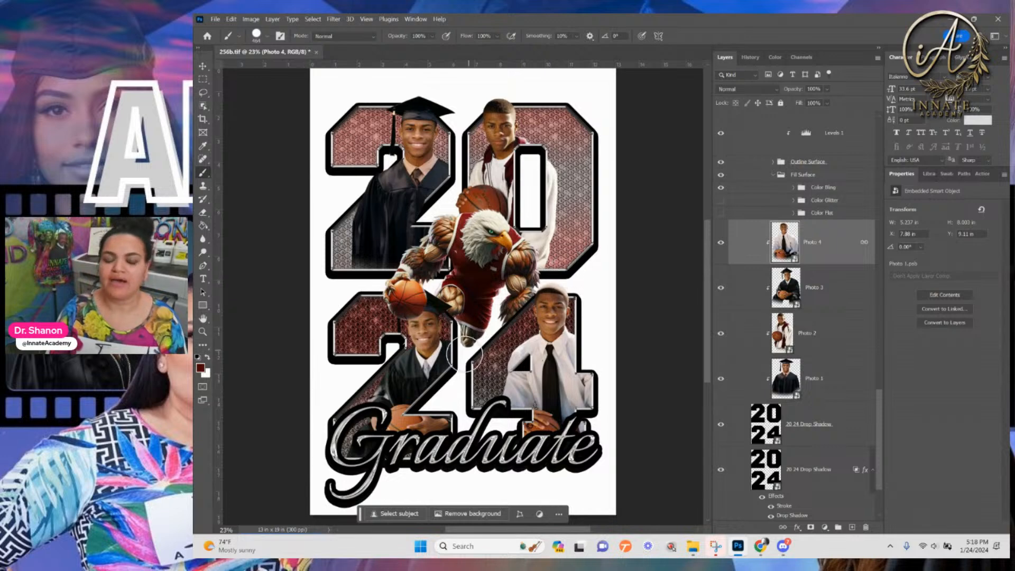